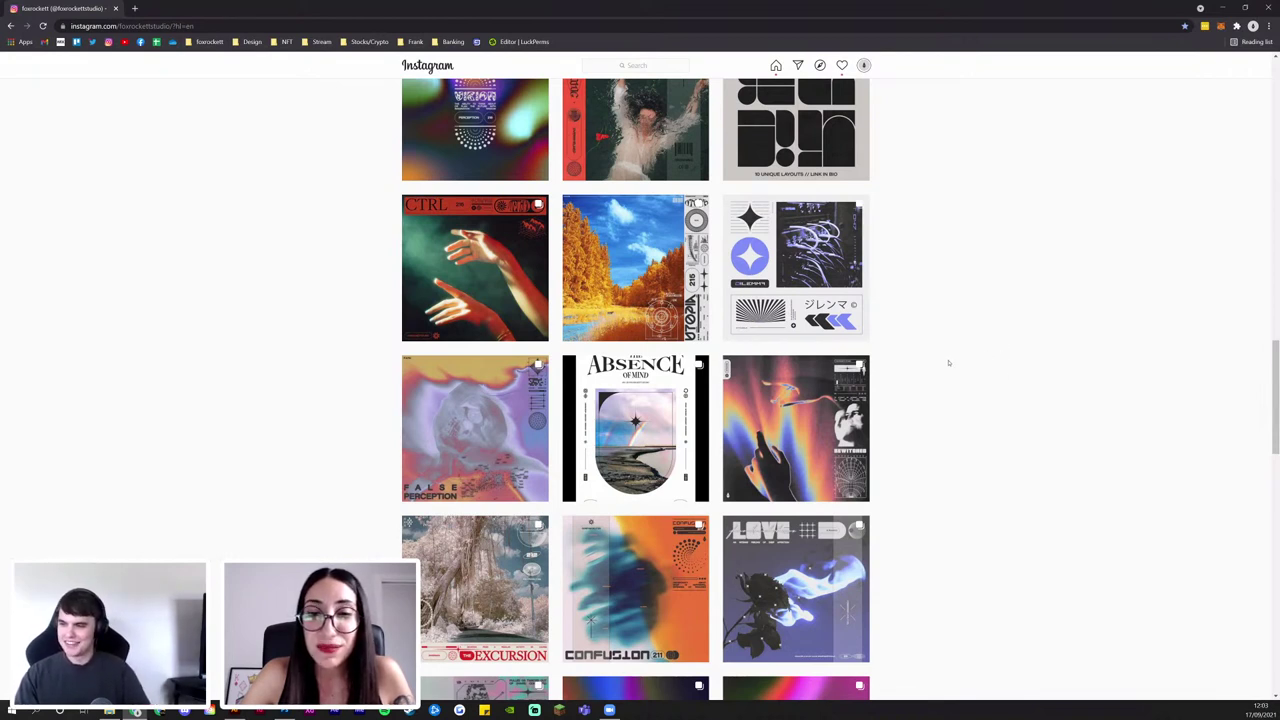
Look through the graphic design posts in the Instagram profile's grid
{"action": "scroll", "coordinate": [940, 350], "scroll_direction": "up", "scroll_amount": 5}
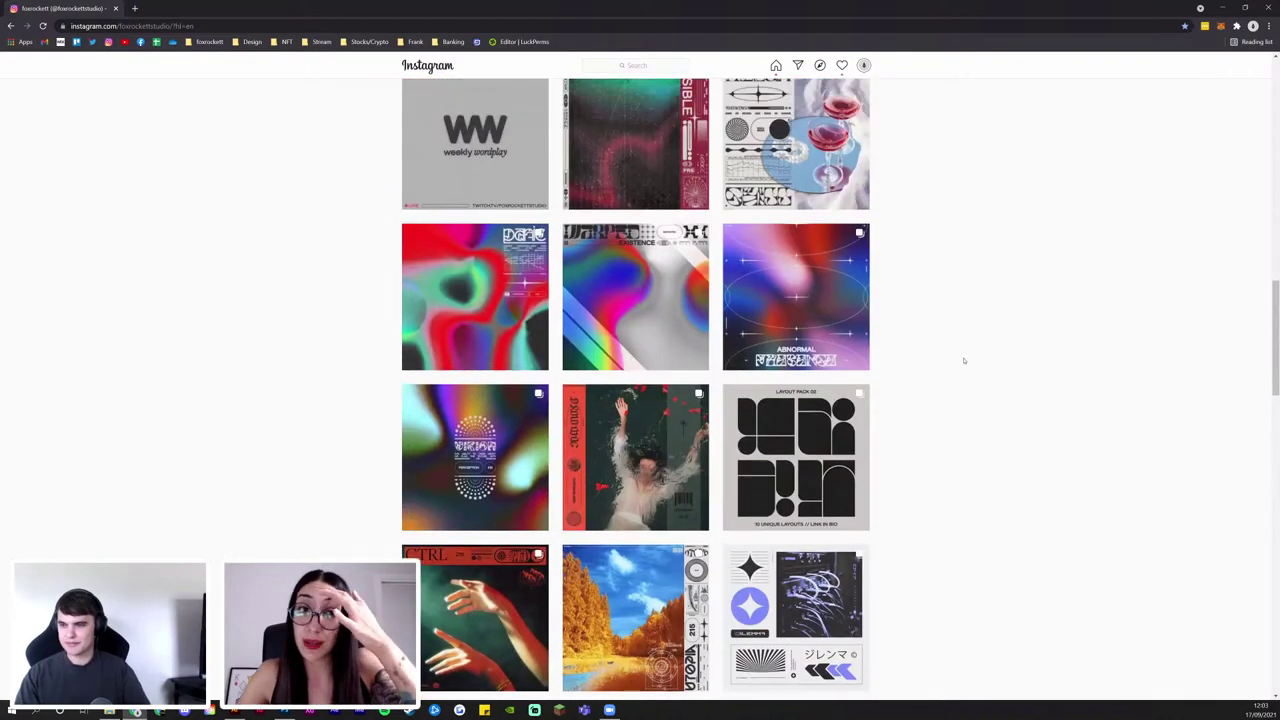
{"action": "scroll", "coordinate": [970, 390], "scroll_direction": "up", "scroll_amount": 3}
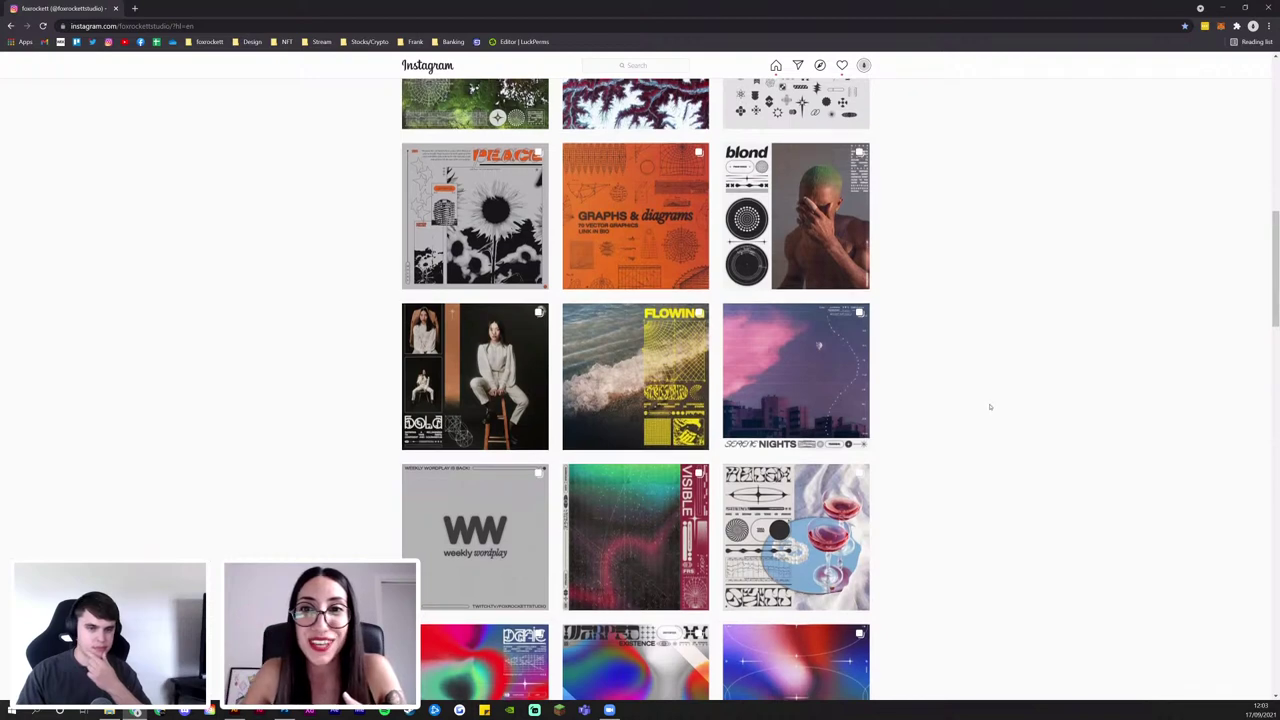
{"action": "scroll", "coordinate": [990, 408], "scroll_direction": "up", "scroll_amount": 1}
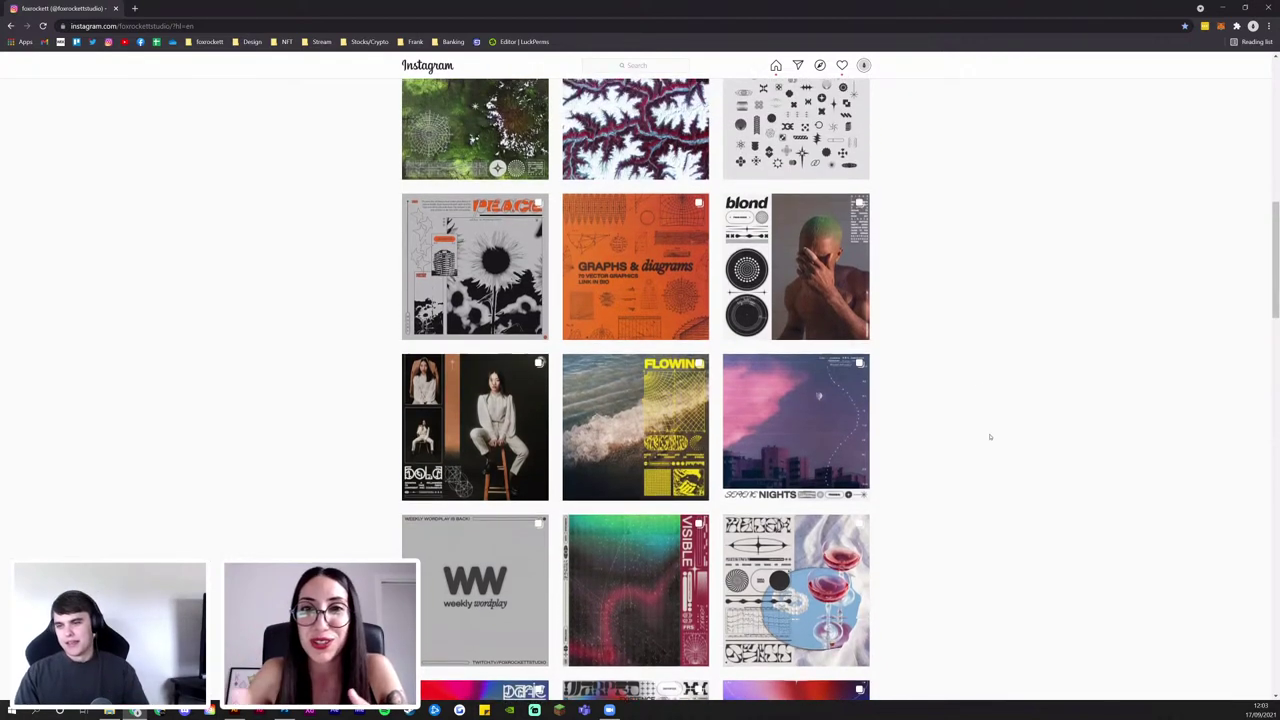
{"action": "scroll", "coordinate": [990, 420], "scroll_direction": "up", "scroll_amount": 2}
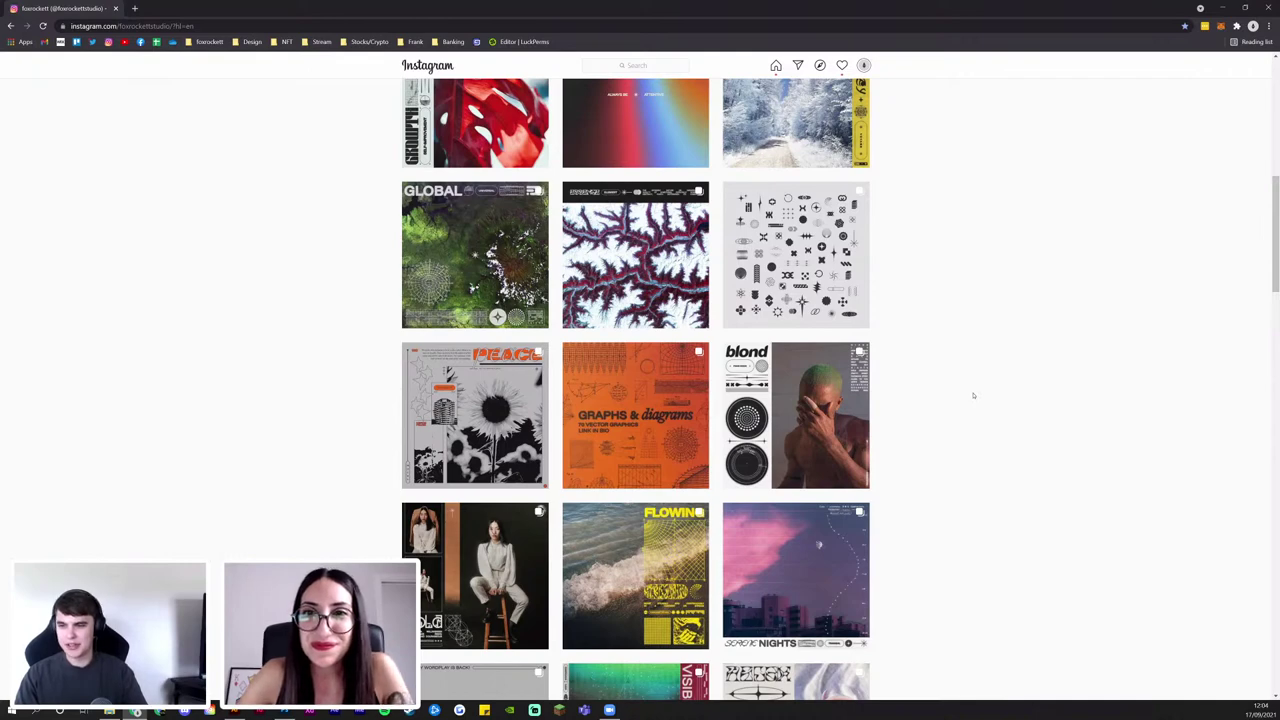
{"action": "scroll", "coordinate": [975, 398], "scroll_direction": "up", "scroll_amount": 3}
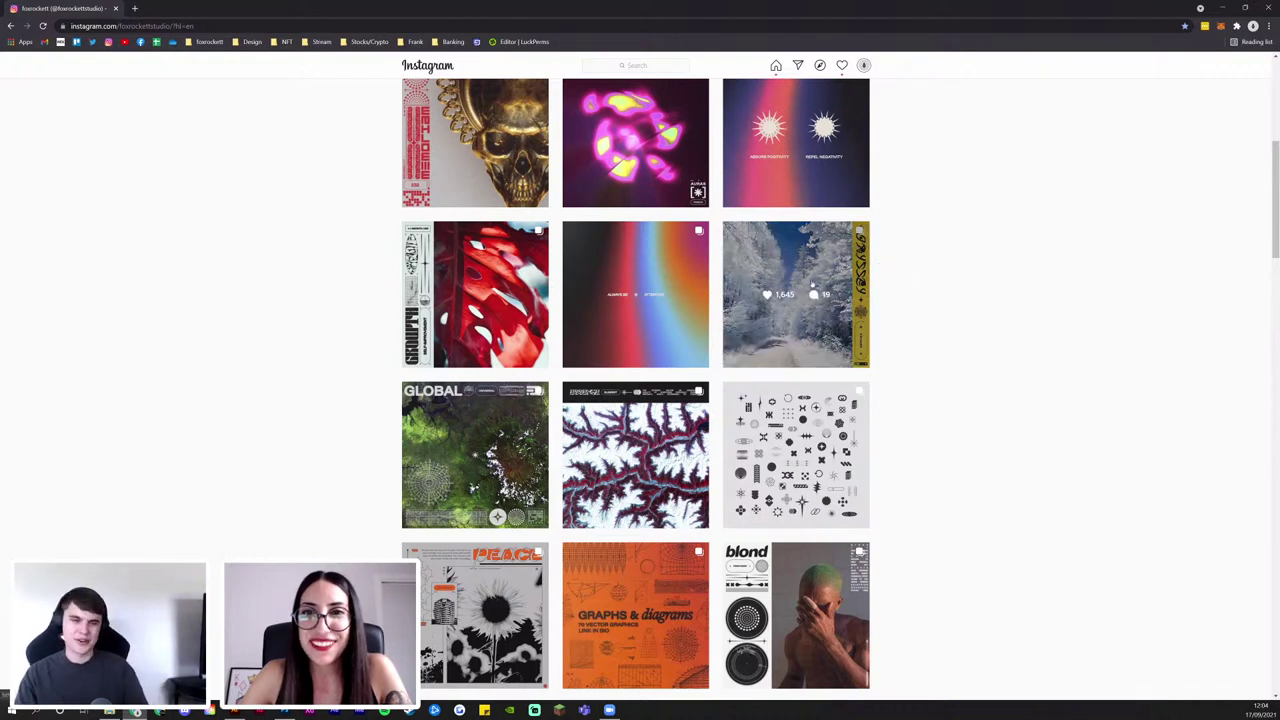
{"action": "scroll", "coordinate": [887, 330], "scroll_direction": "up", "scroll_amount": 3}
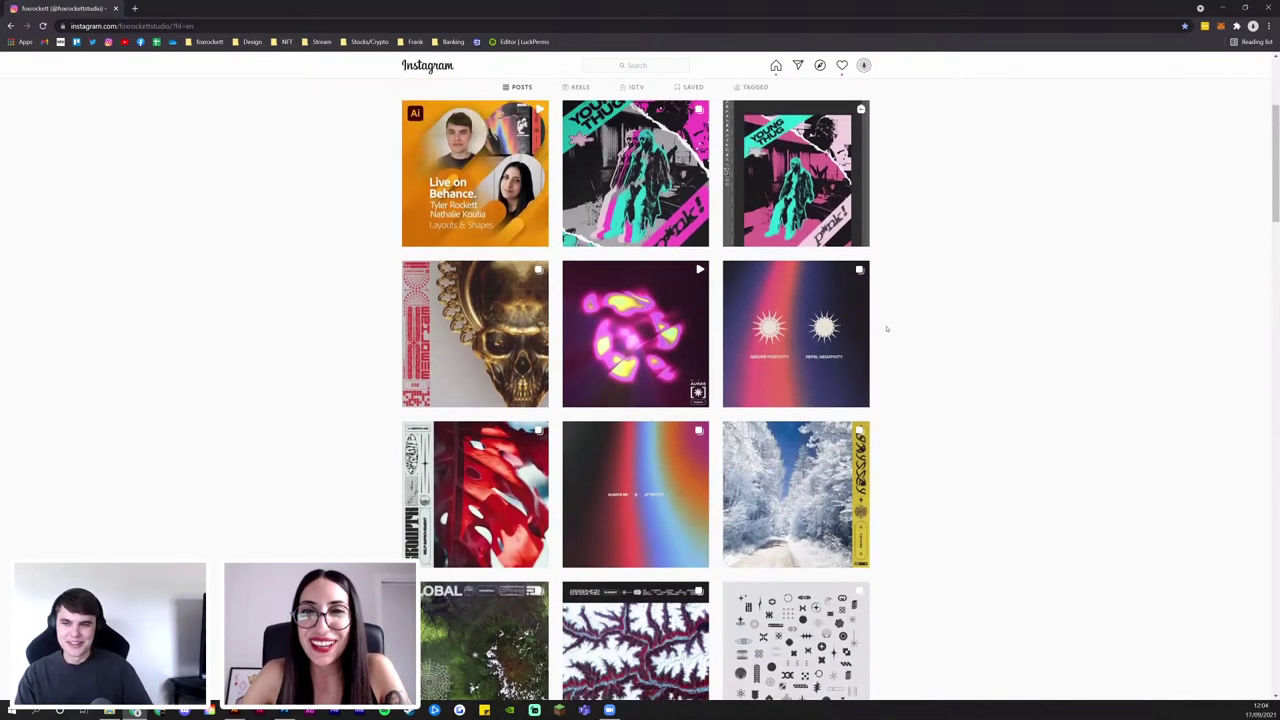
{"action": "scroll", "coordinate": [839, 356], "scroll_direction": "down", "scroll_amount": 1}
Switch to Illustrator and draw a circle about 158 px across on the artboard with the Ellipse tool
{"action": "left_click", "coordinate": [234, 710]}
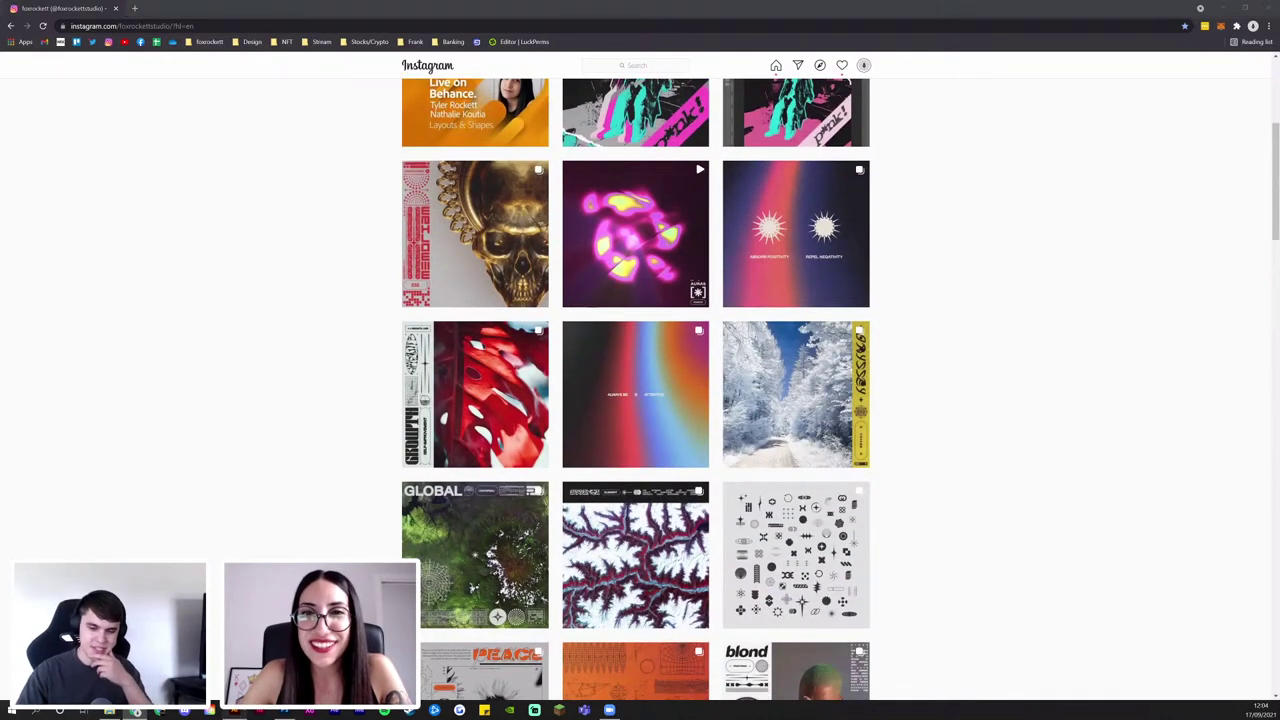
{"action": "left_click", "coordinate": [11, 102]}
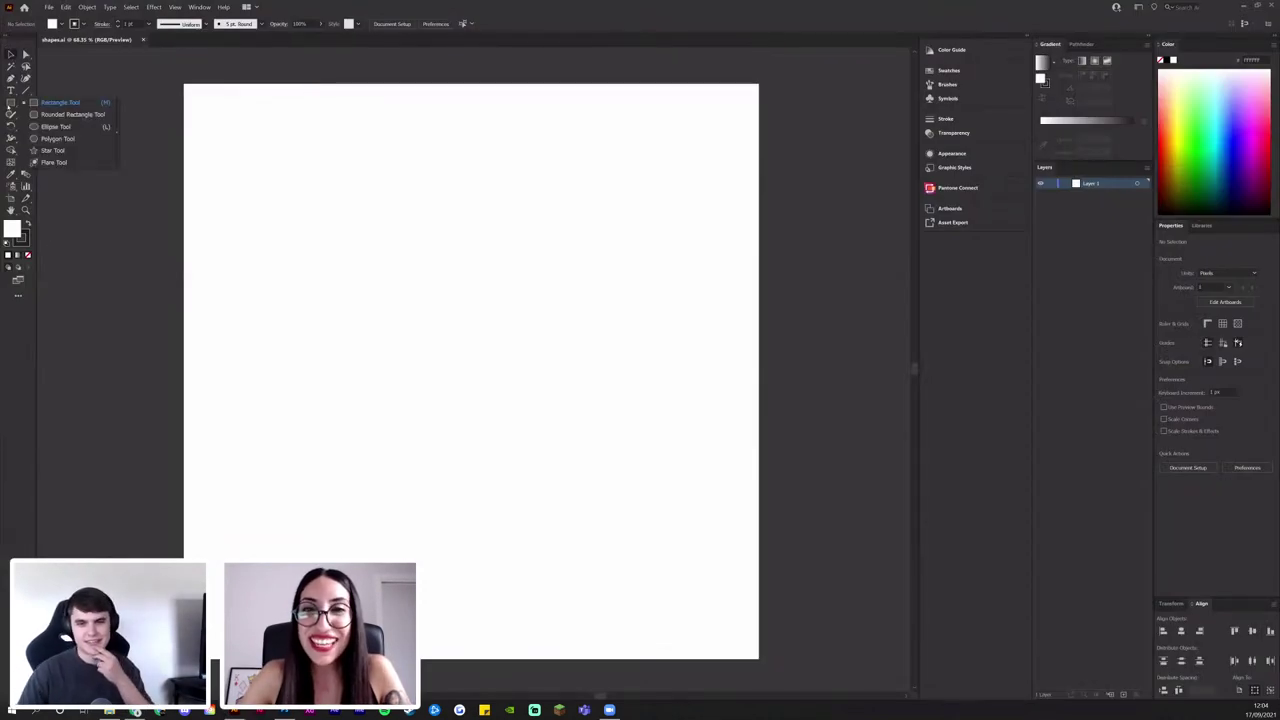
{"action": "left_click", "coordinate": [357, 217]}
{"action": "key", "text": "ctrl+space"}
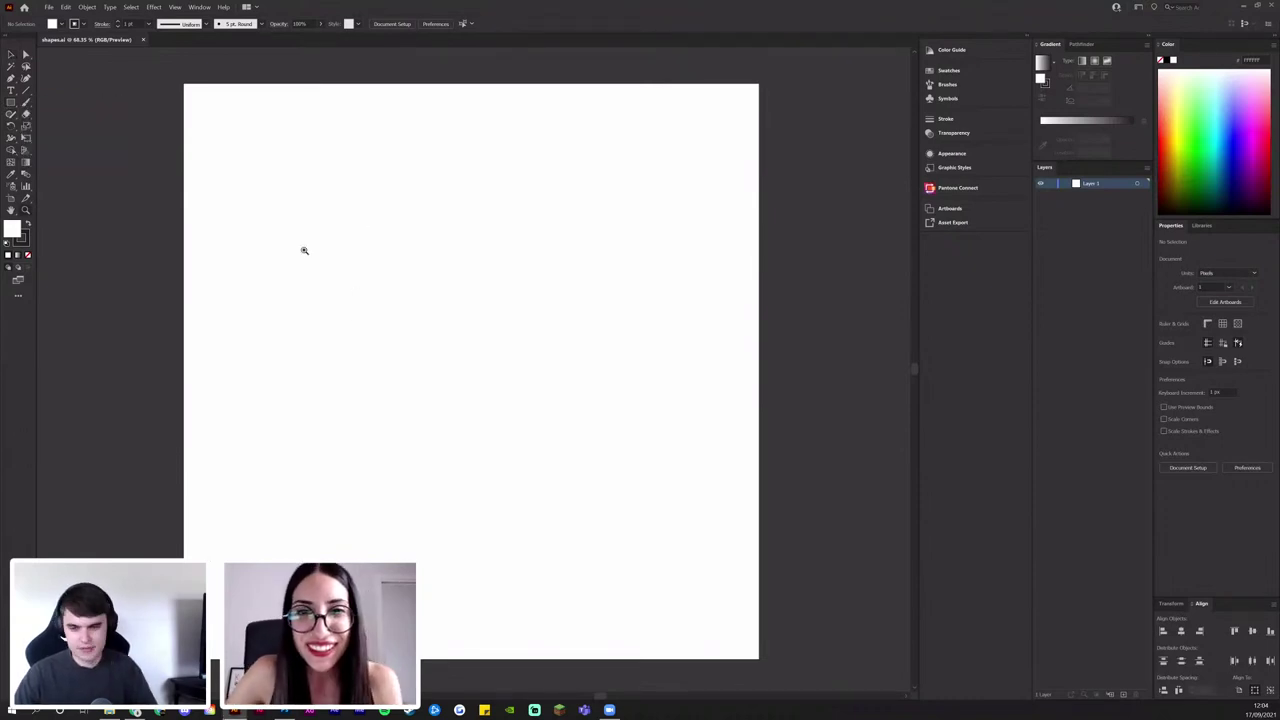
{"action": "left_click_drag", "start_coordinate": [303, 249], "coordinate": [357, 300]}
{"action": "left_click", "coordinate": [10, 102]}
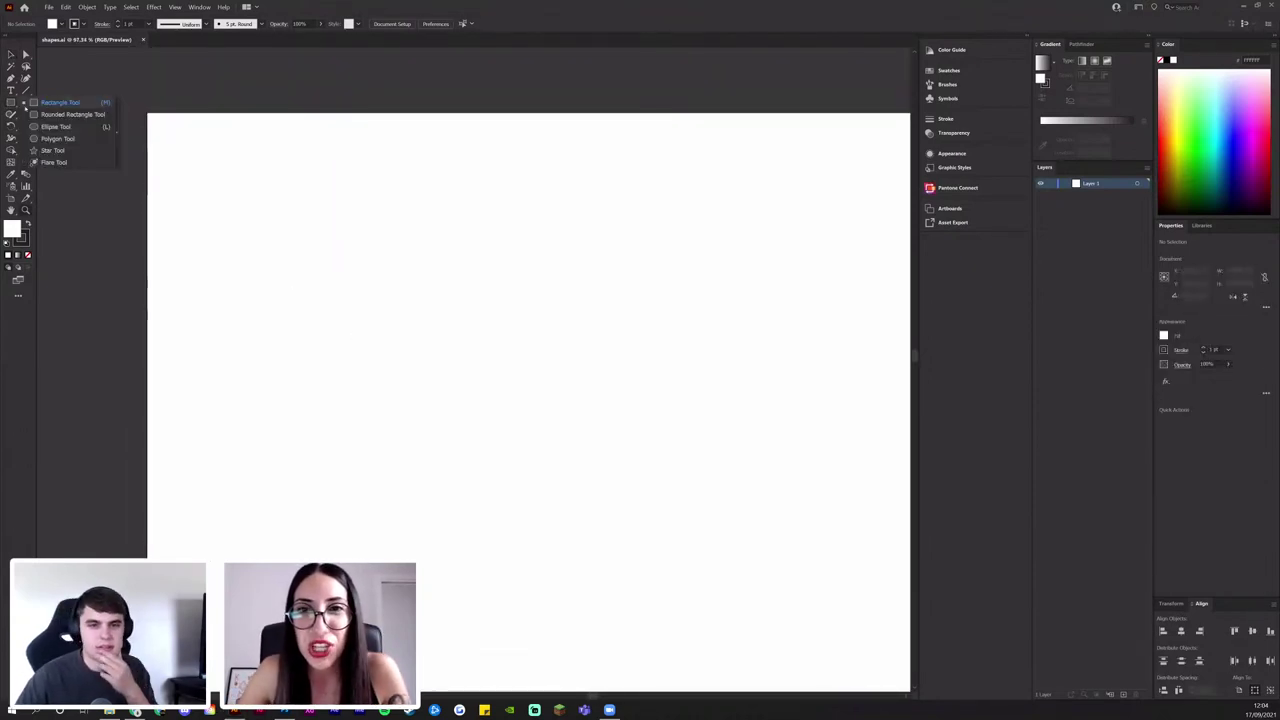
{"action": "left_click", "coordinate": [50, 126]}
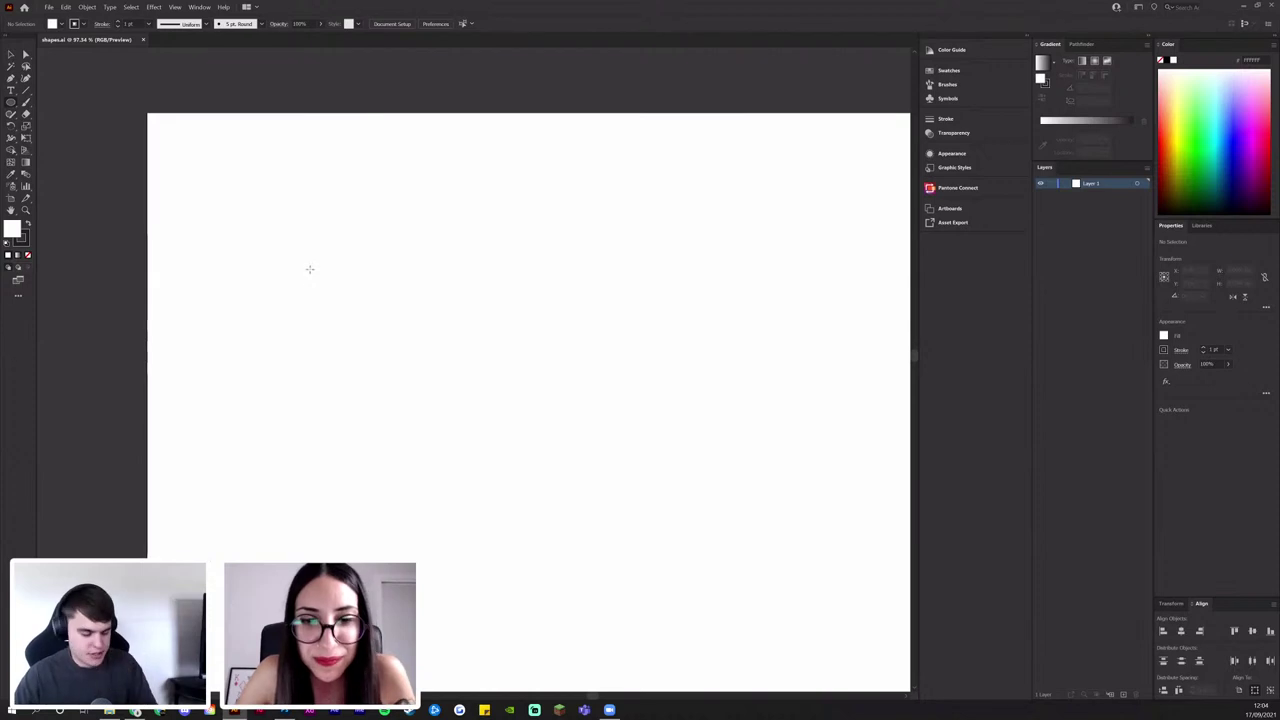
{"action": "left_click_drag", "start_coordinate": [293, 214], "coordinate": [357, 279]}
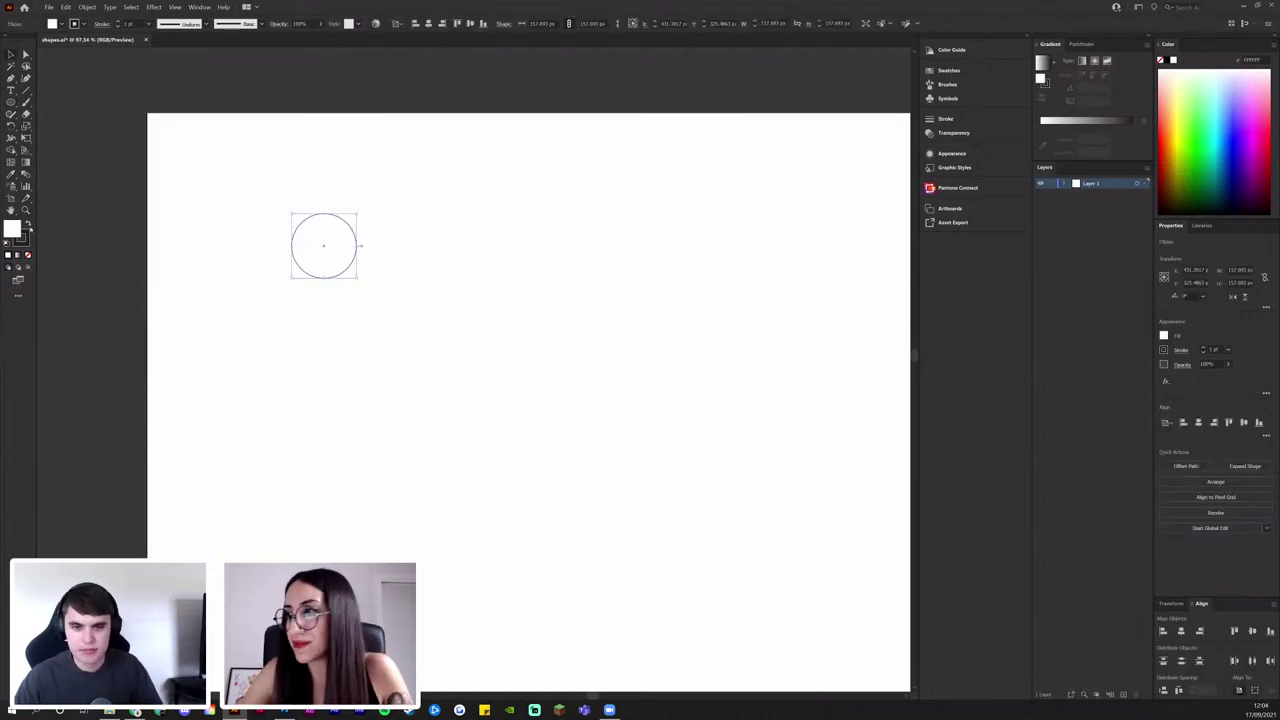
Fill the circle with pure black and reduce its stroke to none
{"action": "double_click", "coordinate": [14, 229]}
{"action": "left_click", "coordinate": [678, 418]}
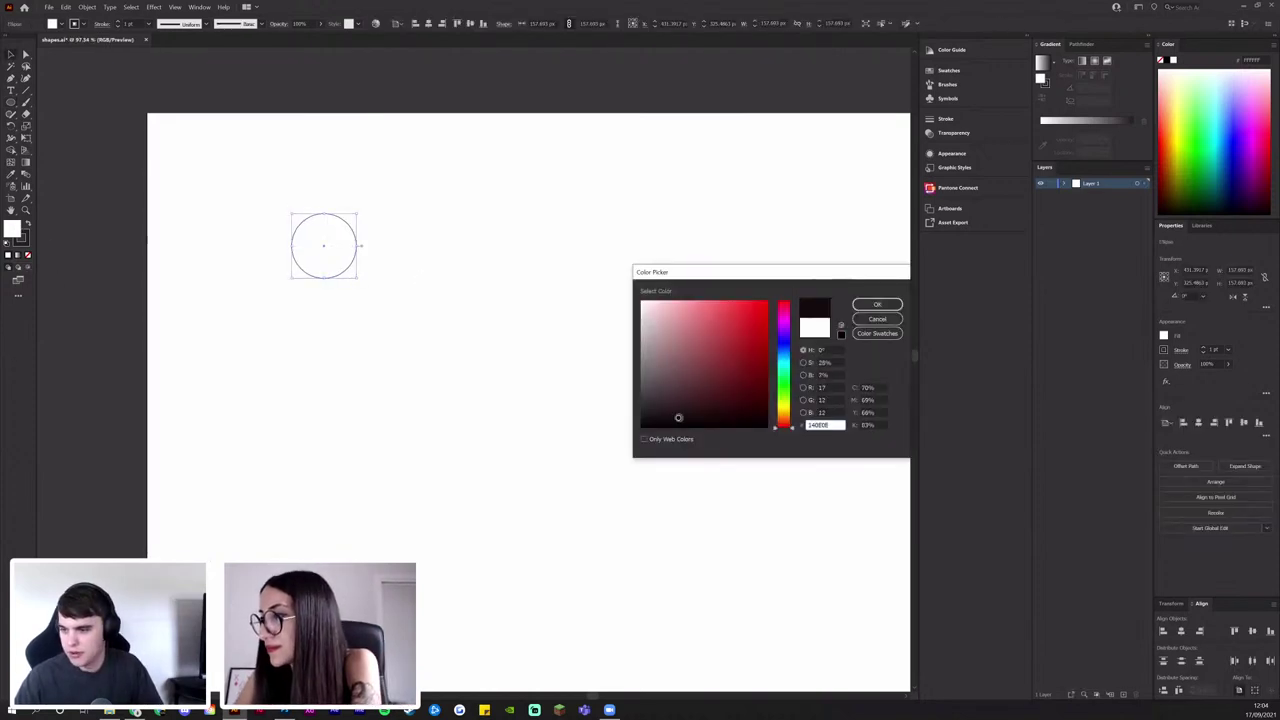
{"action": "left_click_drag", "start_coordinate": [678, 418], "coordinate": [641, 428]}
{"action": "left_click", "coordinate": [877, 304]}
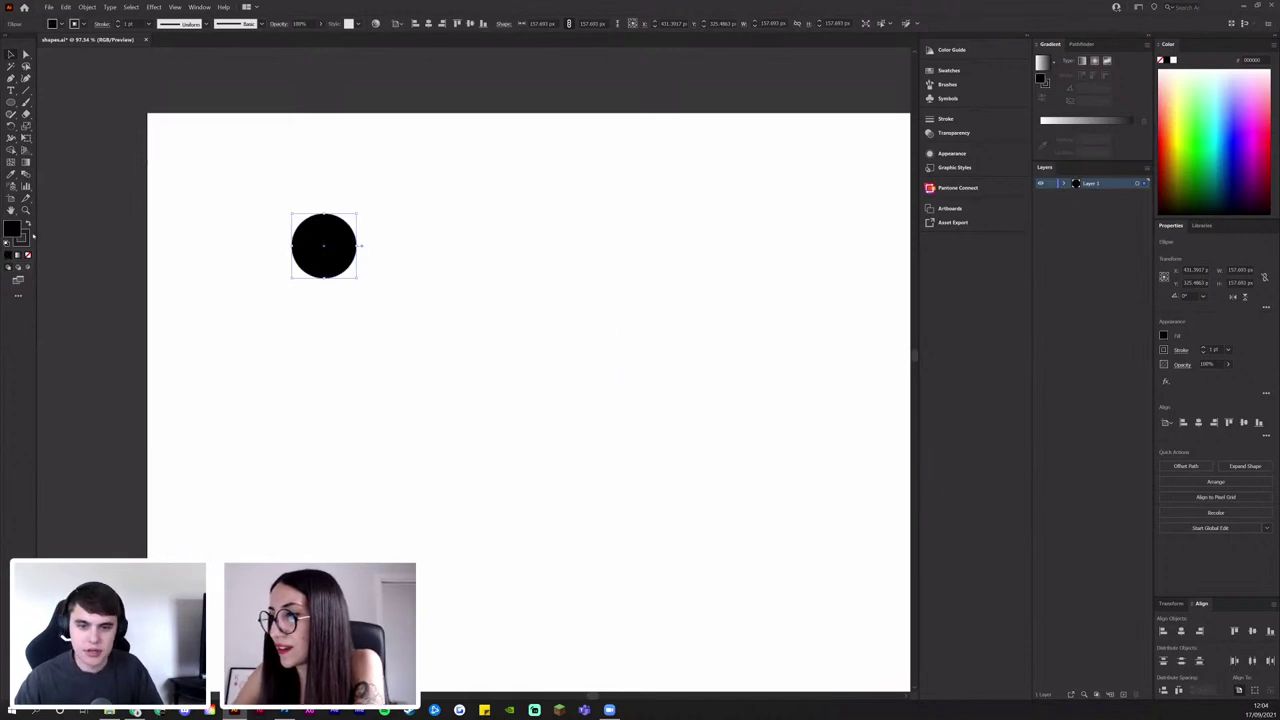
{"action": "left_click", "coordinate": [119, 27]}
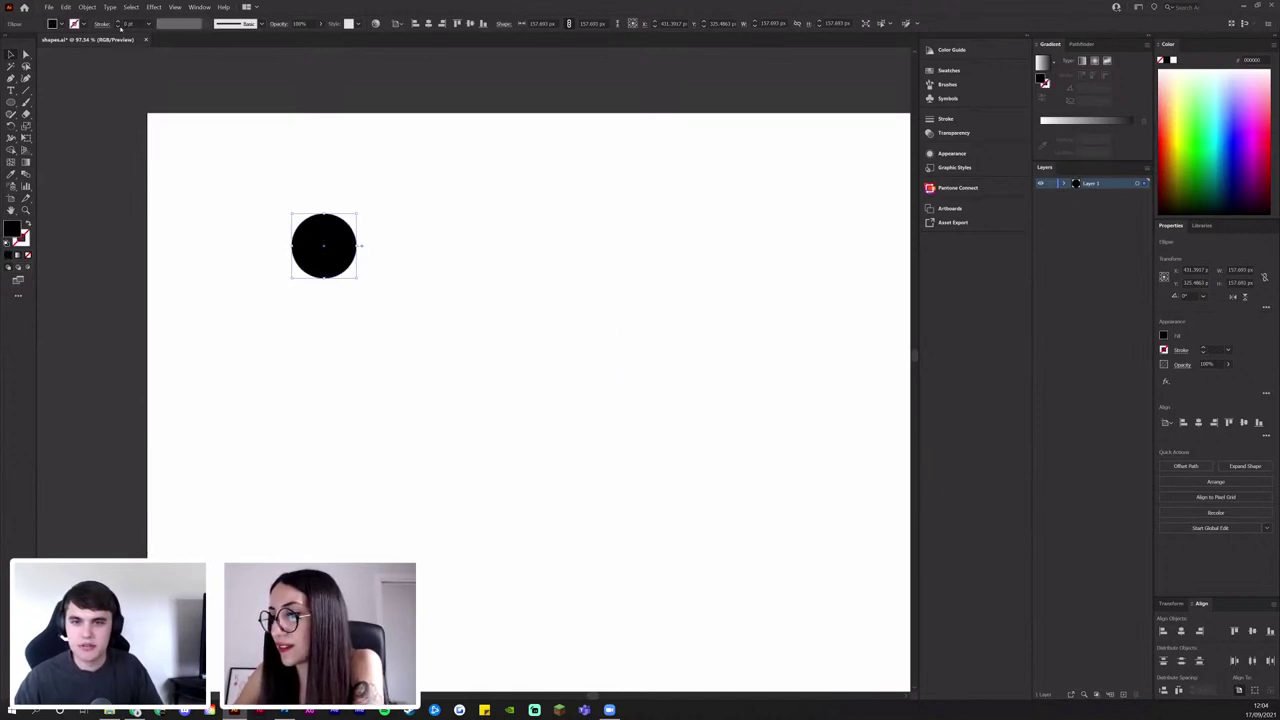
{"action": "left_click", "coordinate": [392, 168]}
Draw a black triangle about 145 px wide with the Polygon tool, reducing the polygon to three sides
{"action": "left_click_drag", "start_coordinate": [419, 157], "coordinate": [386, 200]}
{"action": "left_click_drag", "start_coordinate": [334, 240], "coordinate": [346, 236]}
{"action": "left_click_drag", "start_coordinate": [335, 241], "coordinate": [449, 191]}
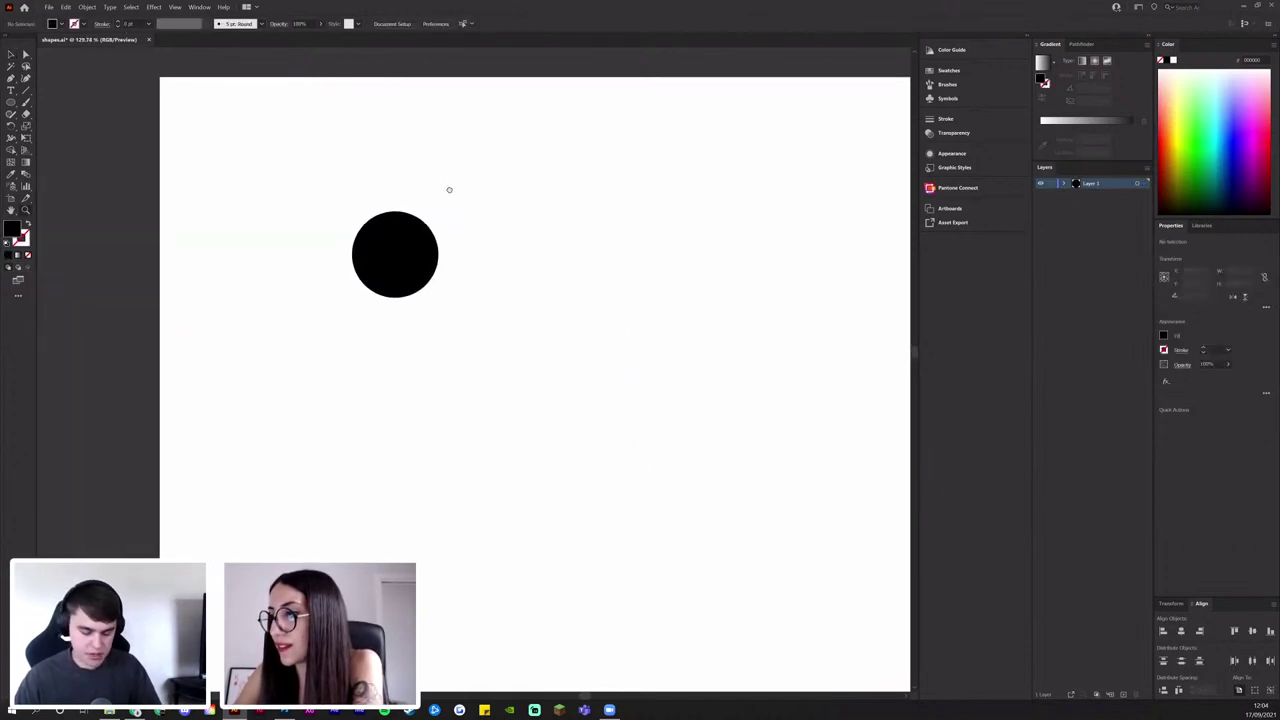
{"action": "right_click", "coordinate": [11, 102]}
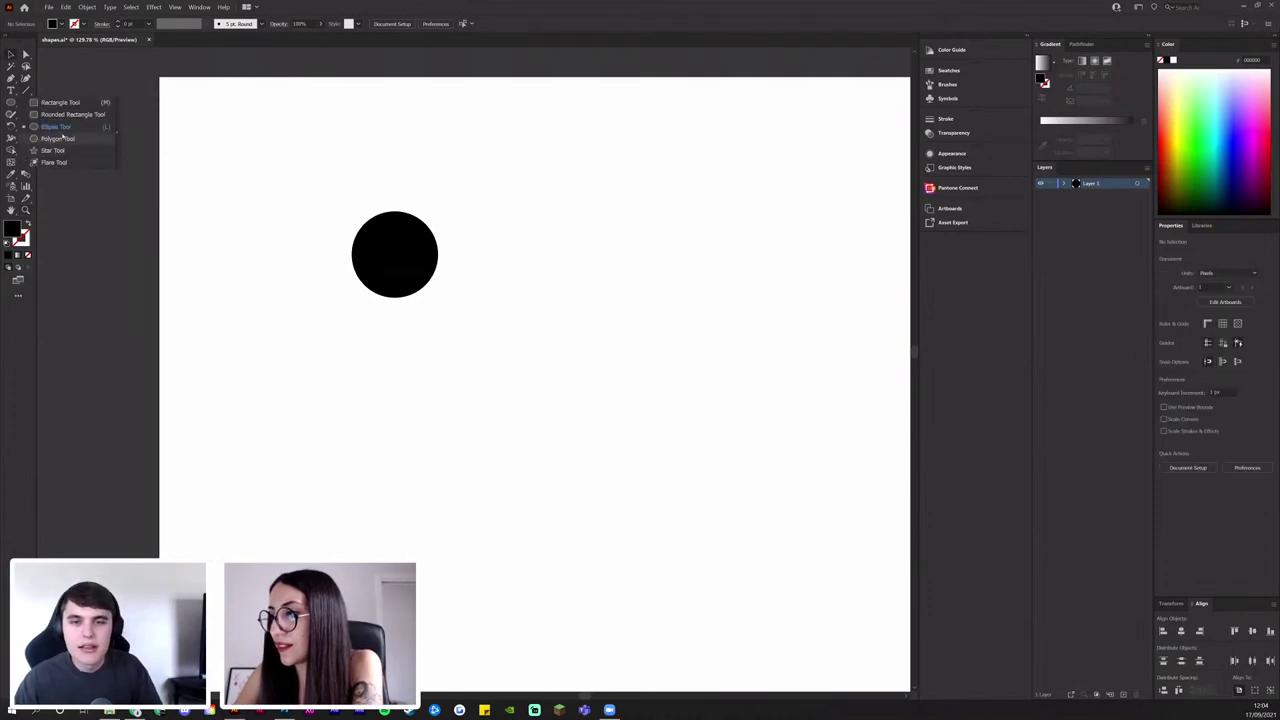
{"action": "left_click", "coordinate": [57, 138]}
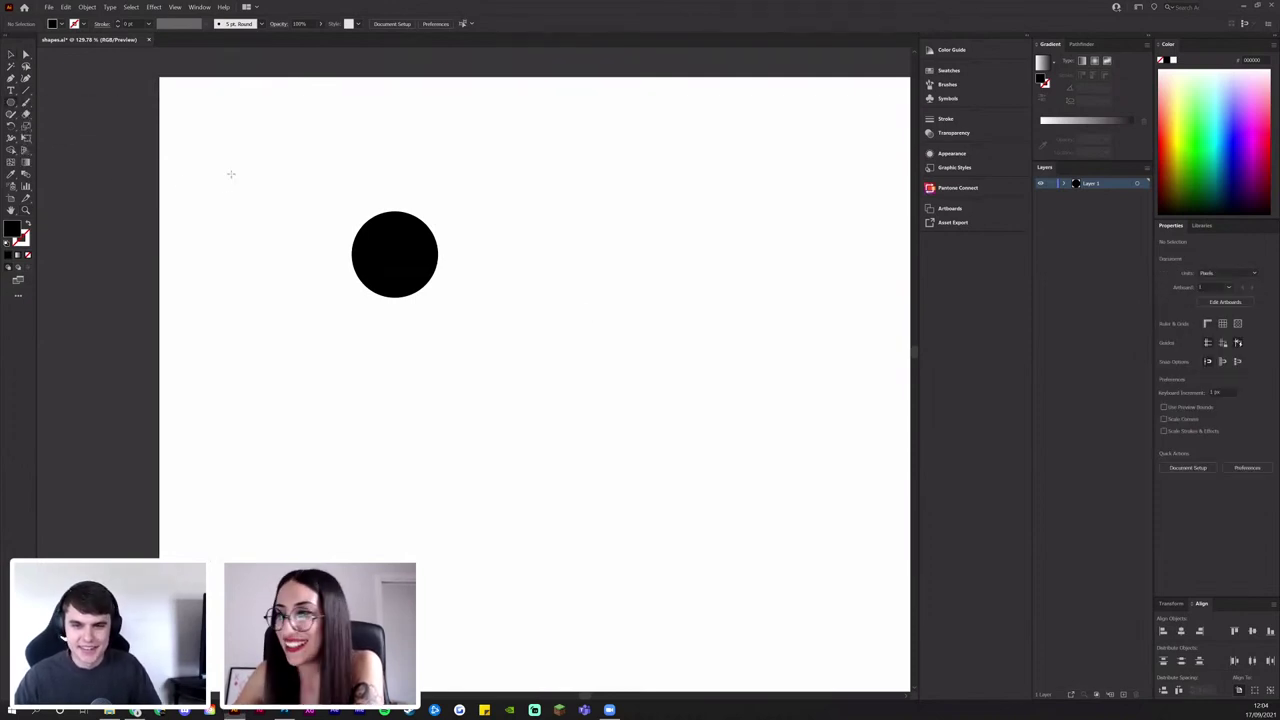
{"action": "mouse_move", "coordinate": [577, 285]}
{"action": "left_mouse_down"}
{"action": "mouse_move", "coordinate": [620, 352]}
{"action": "mouse_move", "coordinate": [620, 295]}
{"action": "mouse_move", "coordinate": [455, 345]}
{"action": "mouse_move", "coordinate": [410, 343]}
{"action": "mouse_move", "coordinate": [434, 326]}
{"action": "mouse_move", "coordinate": [410, 315]}
{"action": "left_mouse_up"}
{"action": "key", "text": "Down"}
{"action": "key", "text": "Down"}
{"action": "key", "text": "Down"}
Centre the triangle horizontally on the circle, with its tip at the circle's centre and its base below the circle
{"action": "key", "text": "v"}
{"action": "left_click", "coordinate": [473, 381]}
{"action": "left_click_drag", "start_coordinate": [534, 357], "coordinate": [360, 236]}
{"action": "left_click", "coordinate": [503, 331]}
{"action": "left_click_drag", "start_coordinate": [414, 328], "coordinate": [414, 315]}
{"action": "left_click_drag", "start_coordinate": [531, 343], "coordinate": [422, 207]}
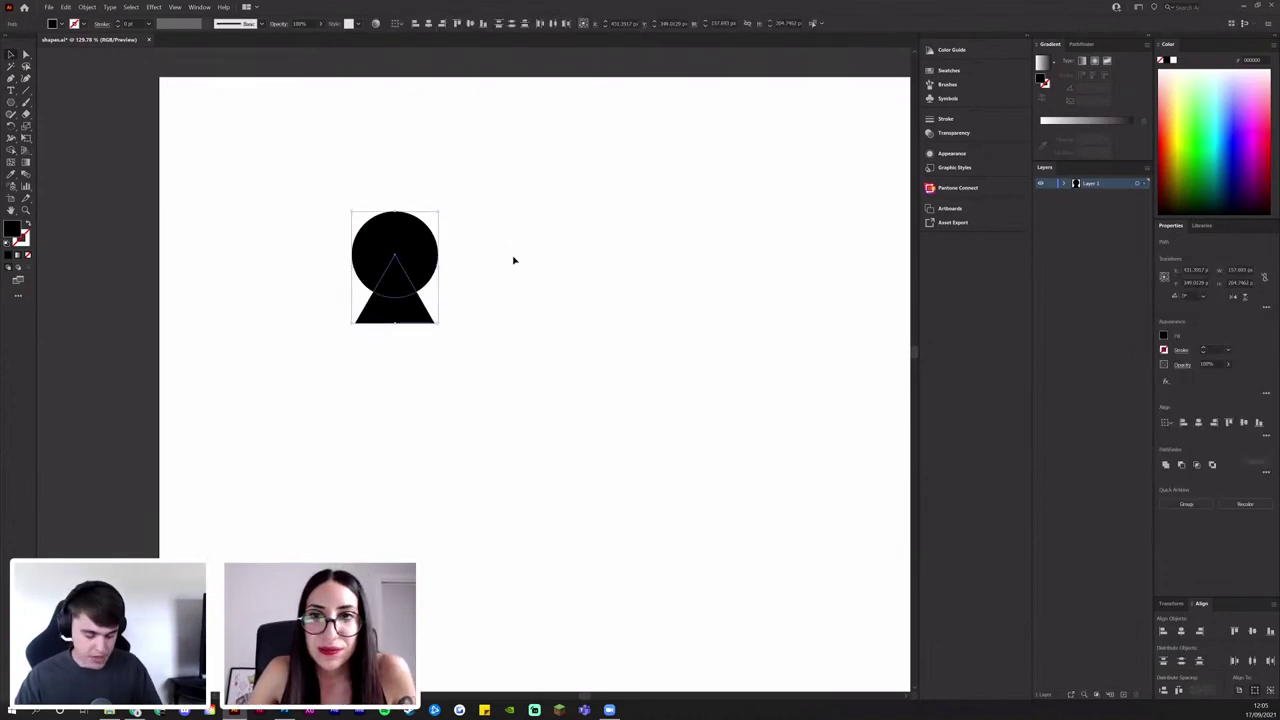
Try excluding the overlapping area of the circle and the triangle with Pathfinder
{"action": "key", "text": "z"}
{"action": "left_click_drag", "start_coordinate": [459, 264], "coordinate": [602, 258]}
{"action": "key", "text": "v"}
{"action": "left_click", "coordinate": [593, 364]}
{"action": "left_click_drag", "start_coordinate": [593, 364], "coordinate": [426, 235]}
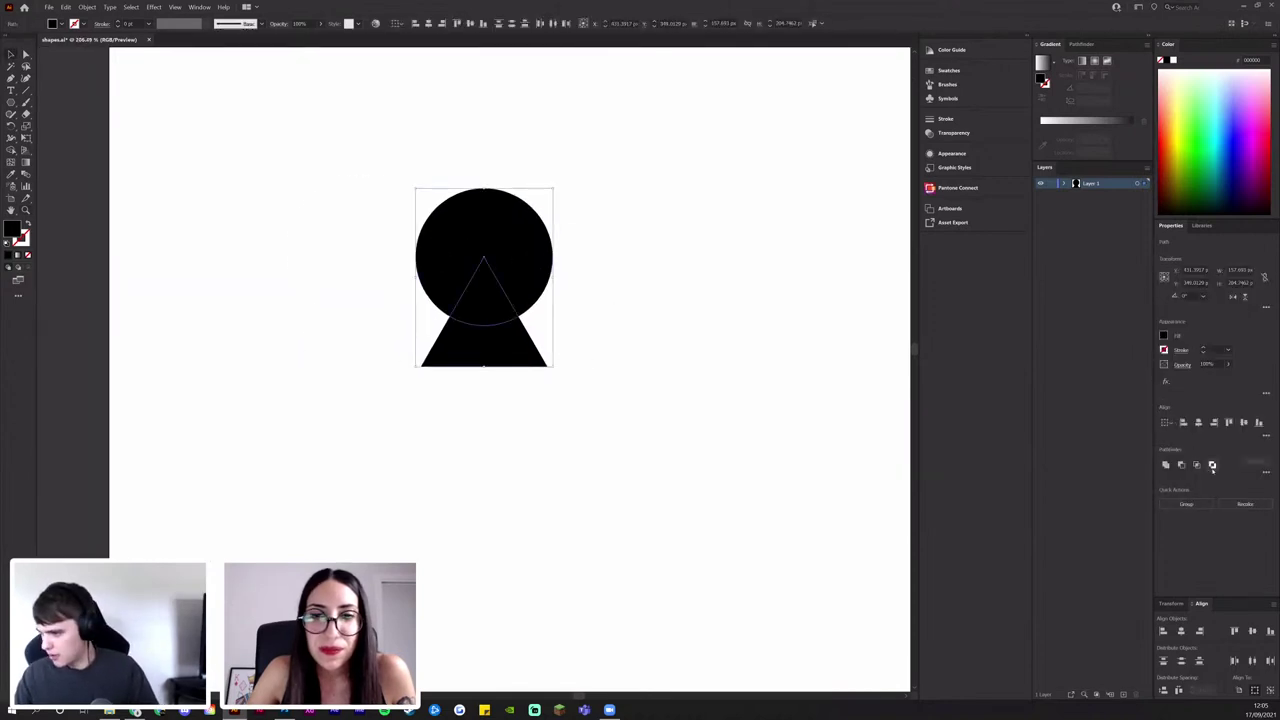
{"action": "left_click", "coordinate": [1212, 465]}
{"action": "left_click", "coordinate": [640, 325]}
{"action": "key", "text": "ctrl+z"}
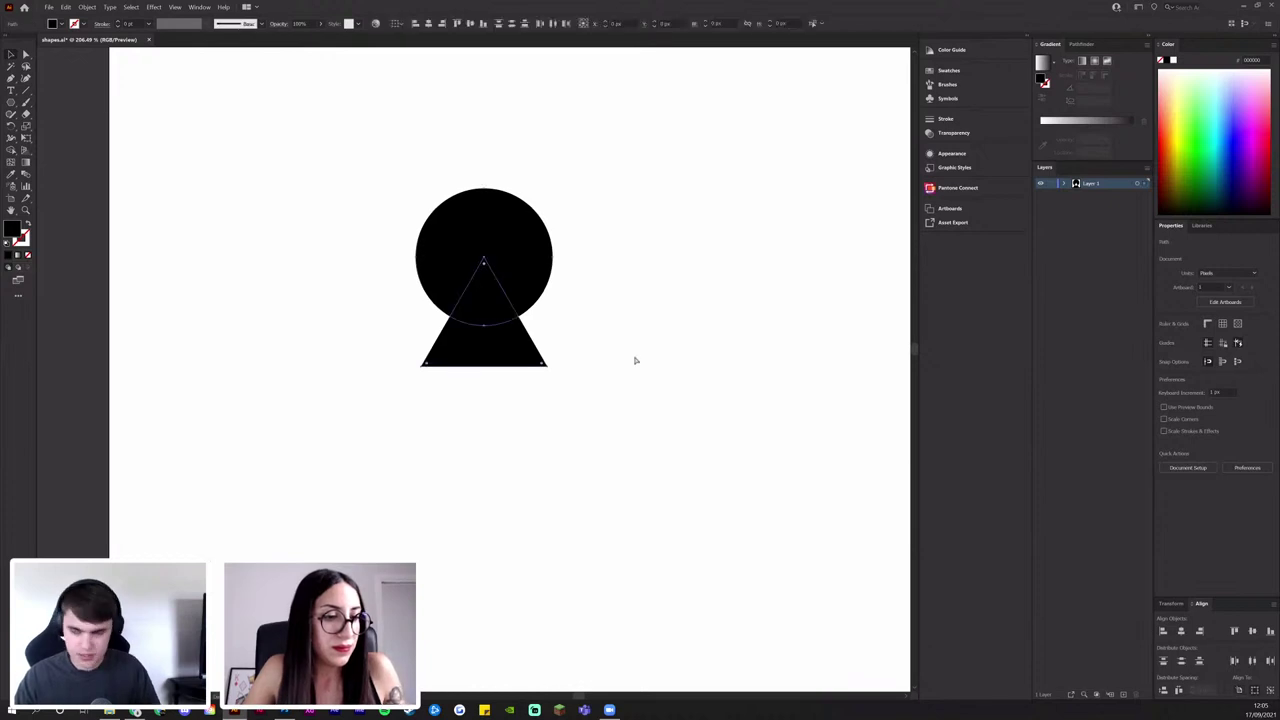
Duplicate the triangle, rotate the copy 180° and place it above so its tip points at the lower triangle's tip
{"action": "left_click", "coordinate": [477, 374]}
{"action": "left_click_drag", "start_coordinate": [491, 353], "coordinate": [492, 82]}
{"action": "left_click_drag", "start_coordinate": [569, 160], "coordinate": [480, 206]}
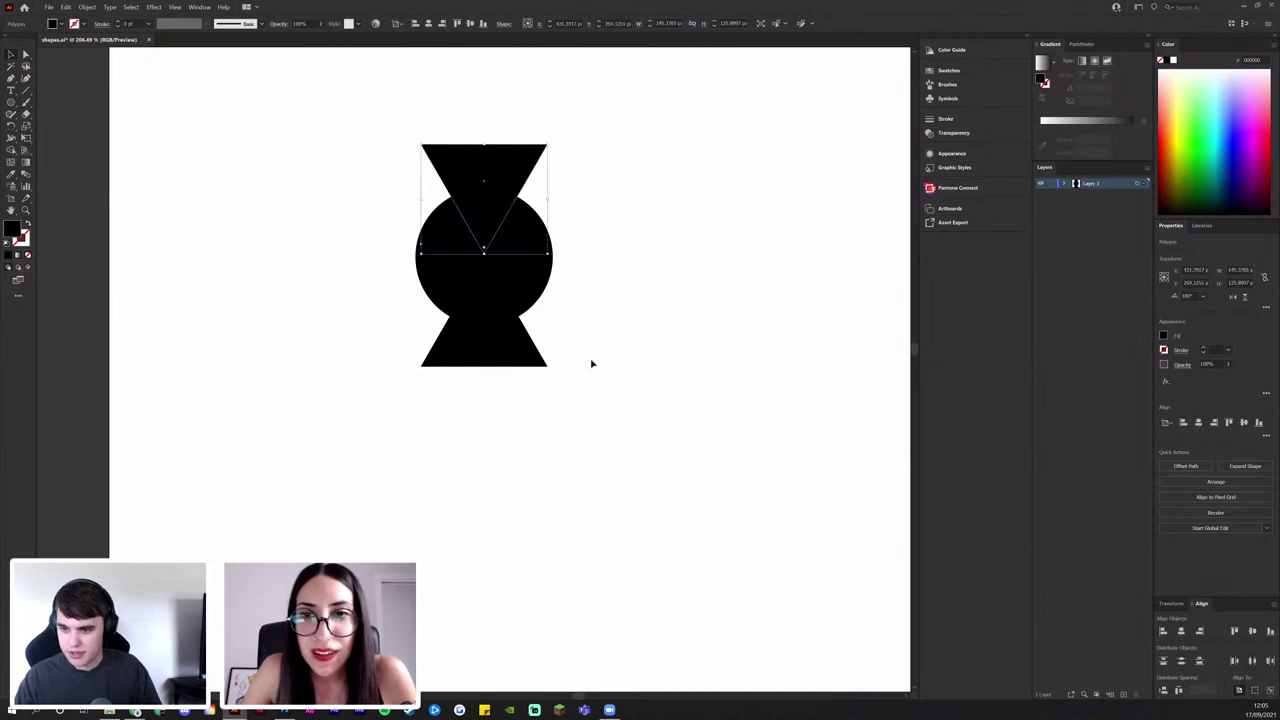
{"action": "left_click_drag", "start_coordinate": [592, 362], "coordinate": [440, 149]}
{"action": "left_click", "coordinate": [618, 254]}
Try aligning the two triangles to their vertical centres
{"action": "left_click", "coordinate": [491, 212]}
{"action": "left_click", "coordinate": [494, 330], "text": "shift"}
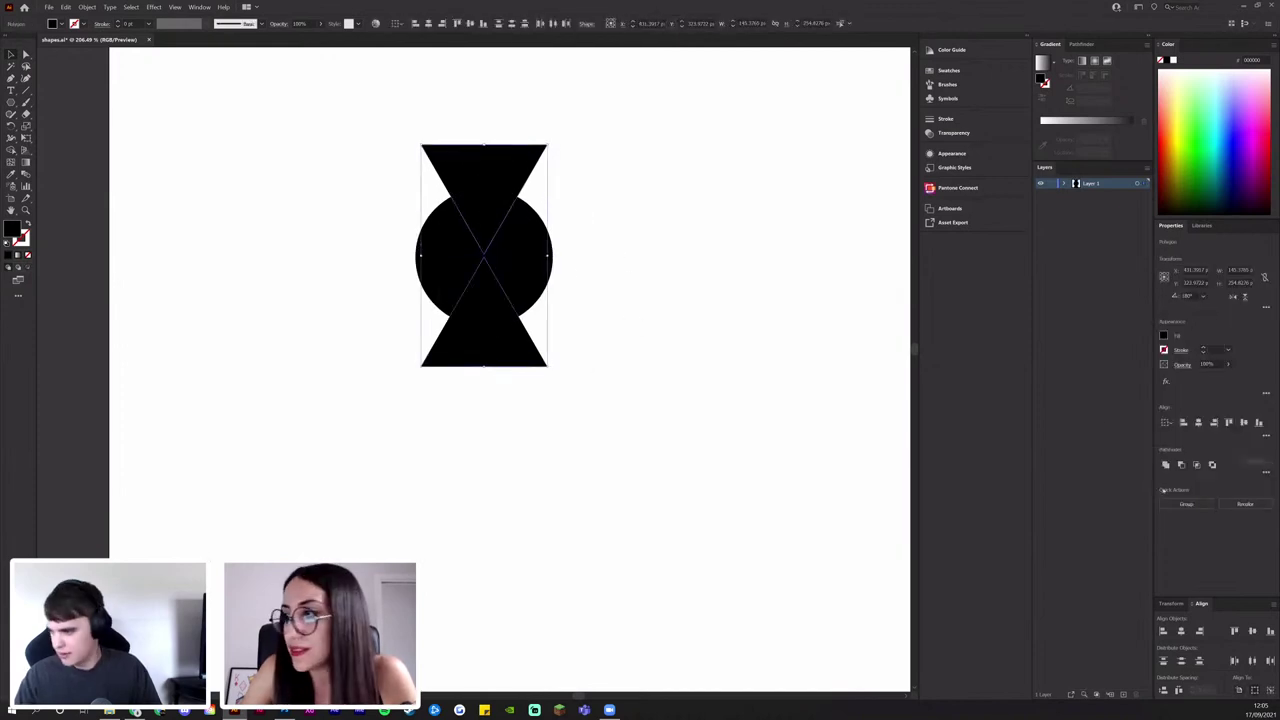
{"action": "left_click", "coordinate": [1244, 424]}
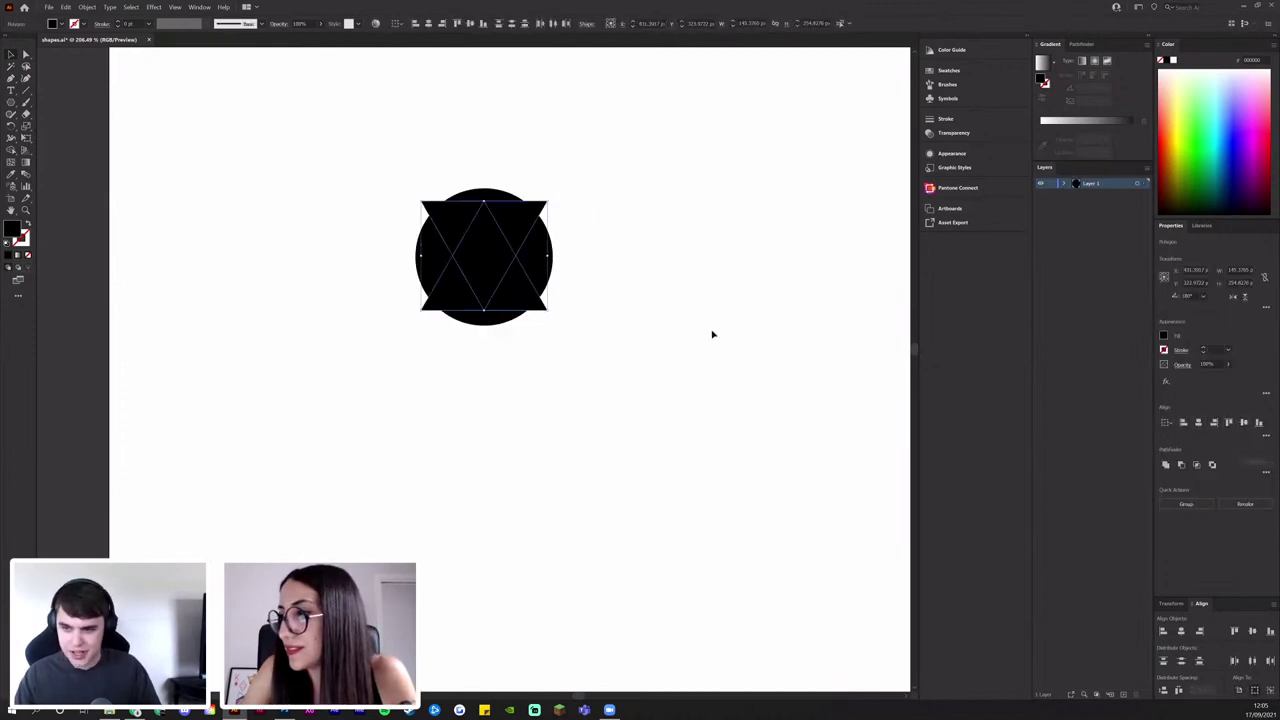
{"action": "key", "text": "ctrl+z"}
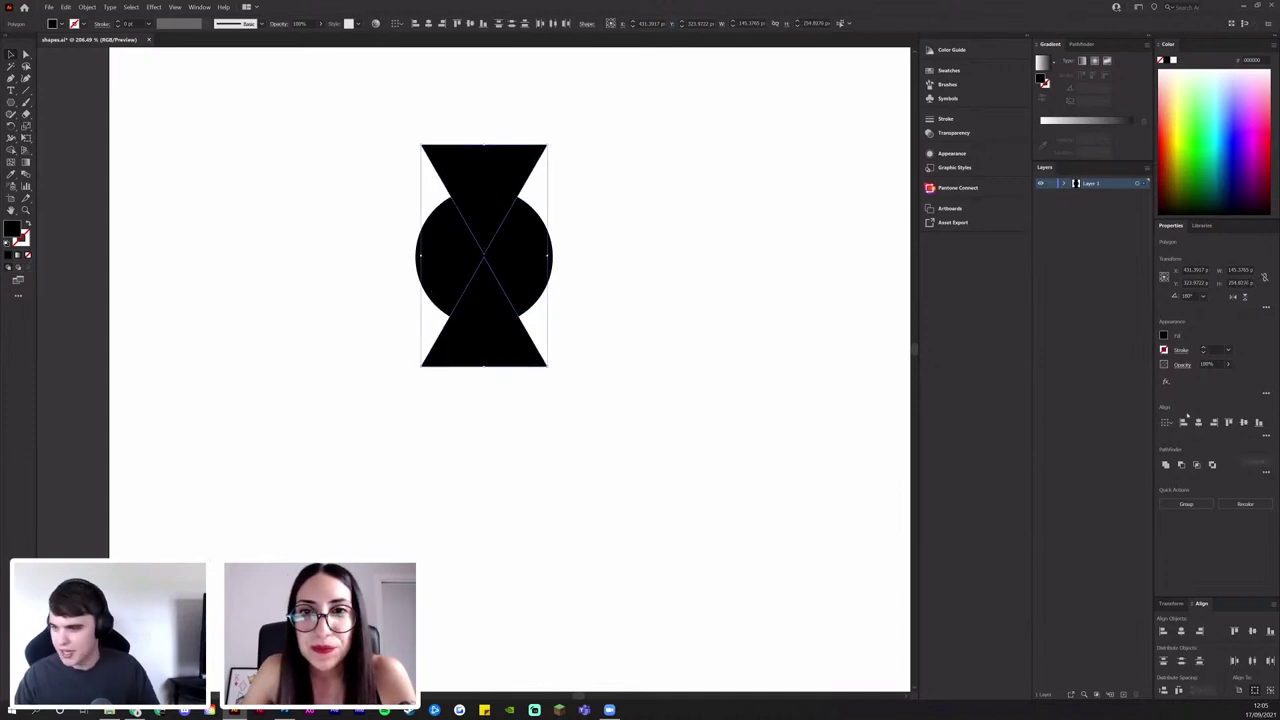
{"action": "left_click", "coordinate": [657, 274]}
{"action": "left_click_drag", "start_coordinate": [486, 228], "coordinate": [486, 231]}
{"action": "key", "text": "ctrl+z"}
Move the circle aside and close the gap between the two triangles so their tips touch
{"action": "left_click_drag", "start_coordinate": [537, 268], "coordinate": [770, 281]}
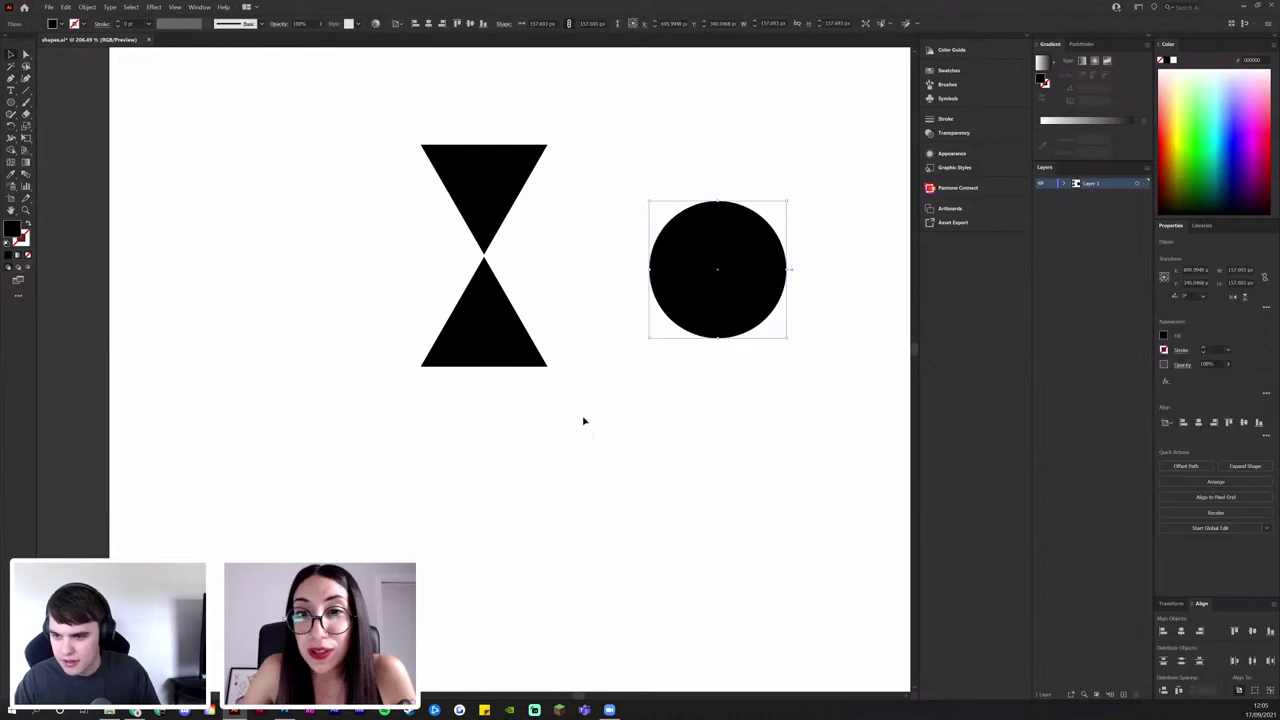
{"action": "left_click_drag", "start_coordinate": [583, 418], "coordinate": [442, 185]}
{"action": "left_click_drag", "start_coordinate": [518, 298], "coordinate": [695, 336]}
{"action": "left_click_drag", "start_coordinate": [575, 313], "coordinate": [709, 460]}
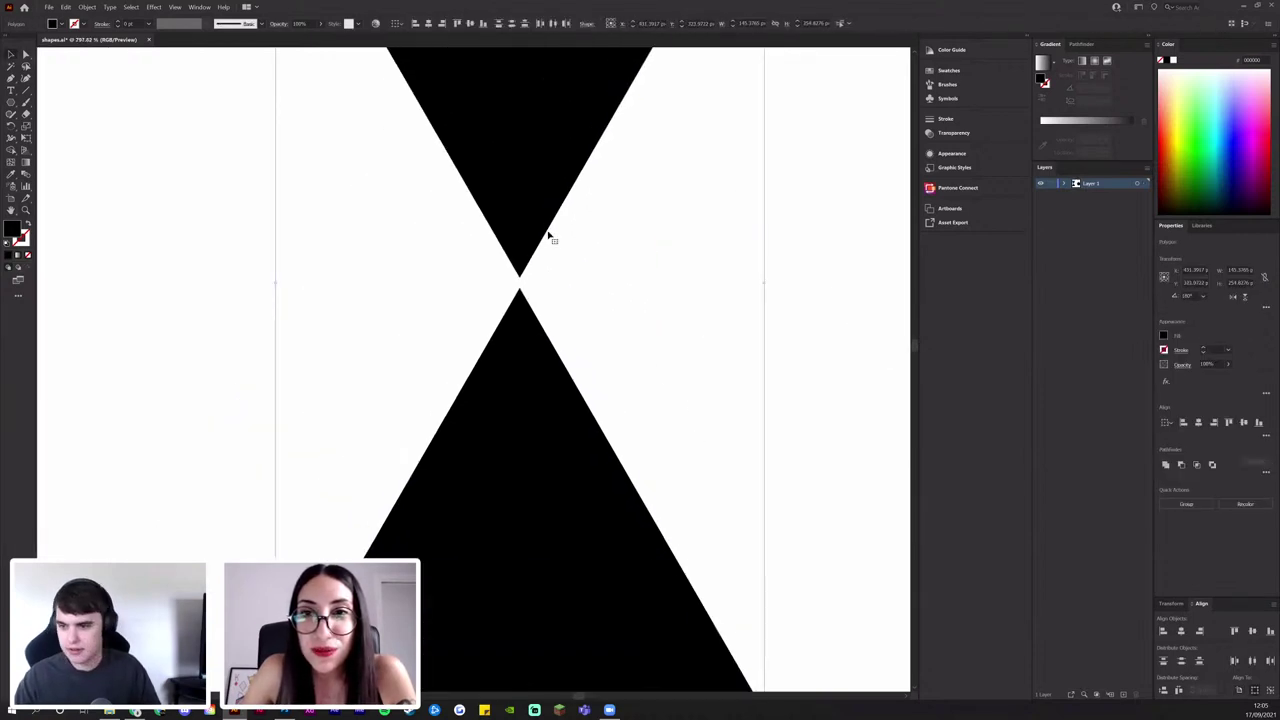
{"action": "left_click_drag", "start_coordinate": [547, 234], "coordinate": [527, 250]}
{"action": "left_click", "coordinate": [651, 289]}
{"action": "left_click", "coordinate": [674, 306]}
{"action": "left_click_drag", "start_coordinate": [672, 306], "coordinate": [585, 312]}
{"action": "left_click_drag", "start_coordinate": [592, 315], "coordinate": [462, 282]}
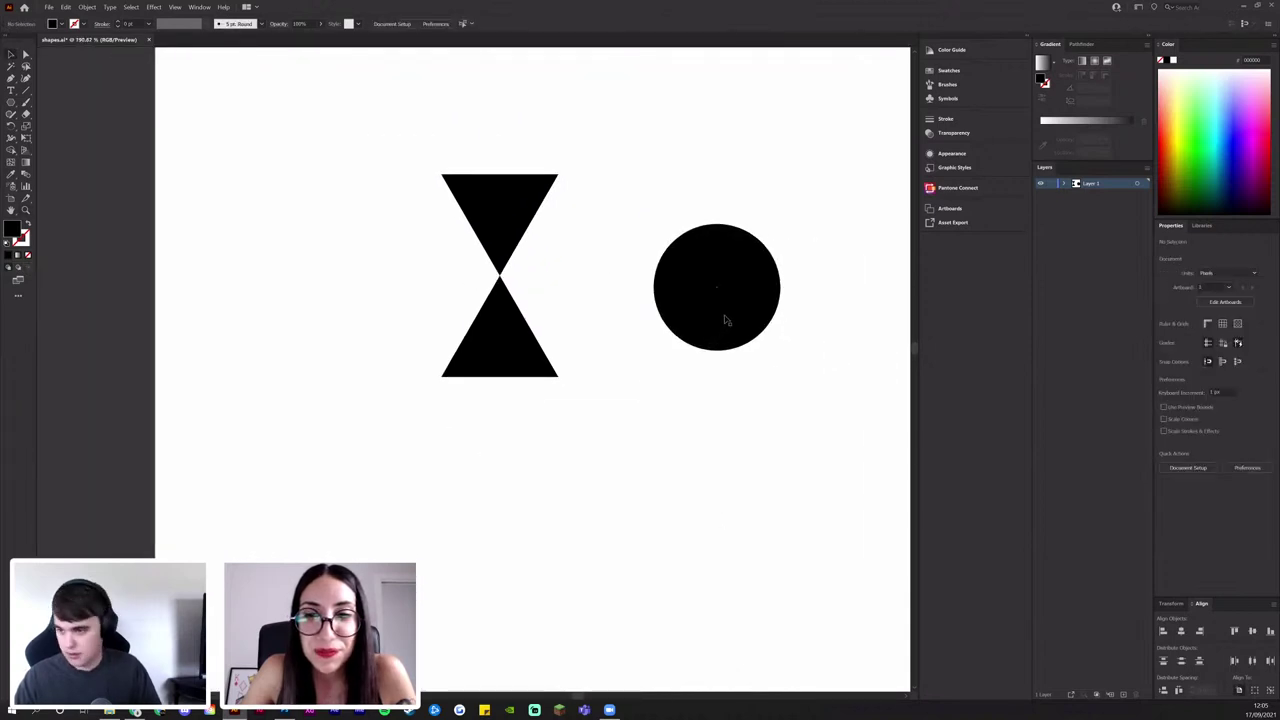
Place the circle back over the triangles, centred horizontally, and group the two triangles
{"action": "left_click_drag", "start_coordinate": [726, 320], "coordinate": [406, 123]}
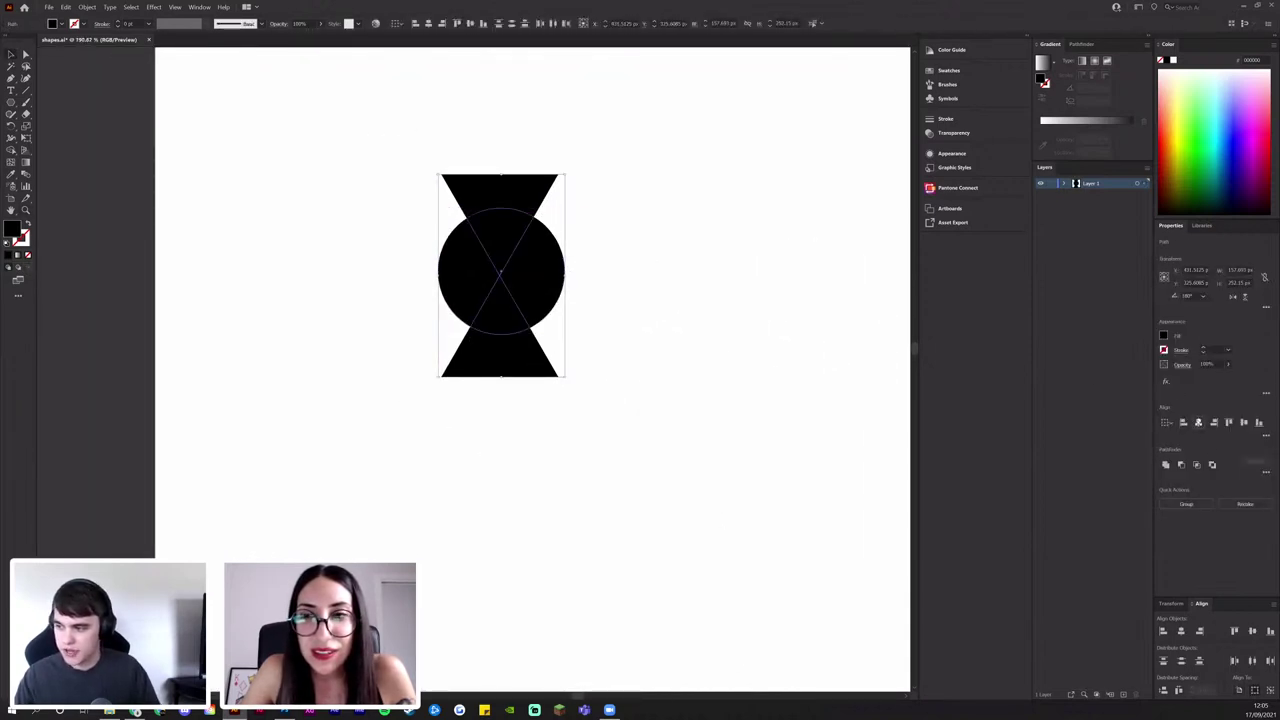
{"action": "left_click", "coordinate": [680, 294]}
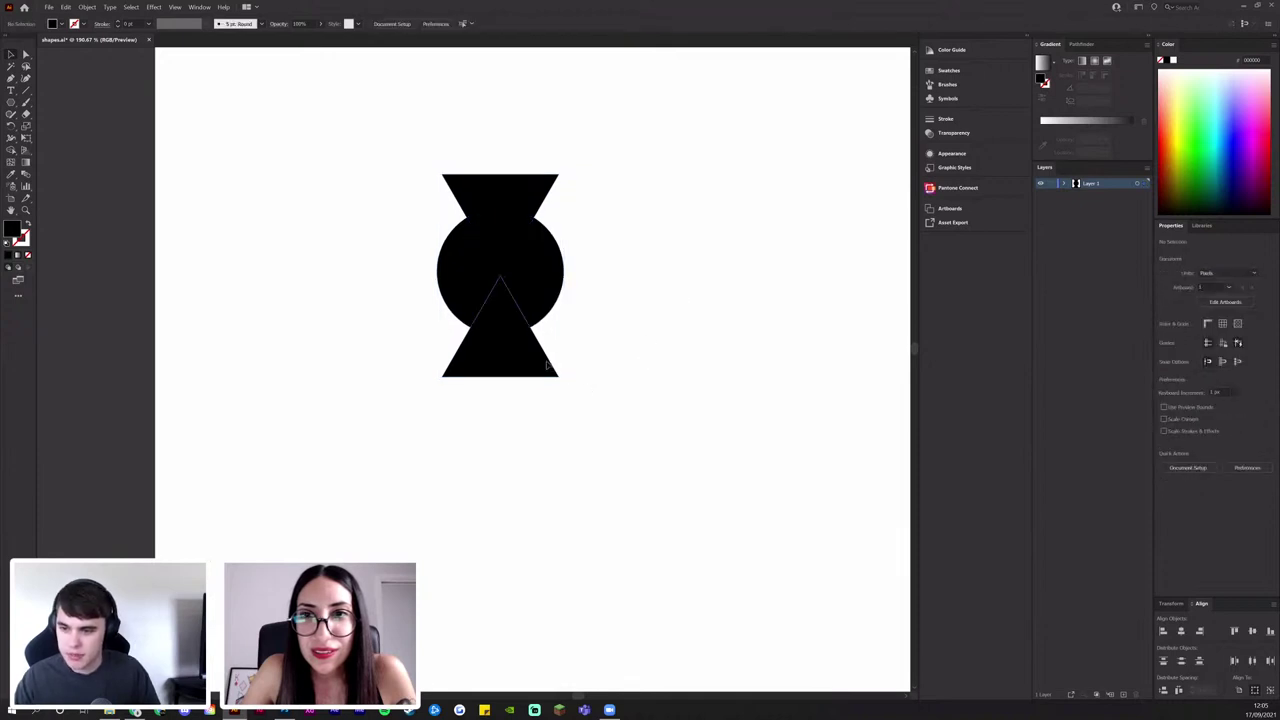
{"action": "left_click", "coordinate": [546, 364]}
{"action": "left_click", "coordinate": [498, 206], "text": "shift"}
{"action": "key", "text": "ctrl+g"}
{"action": "key", "text": "ctrl+t"}
{"action": "left_click", "coordinate": [675, 387]}
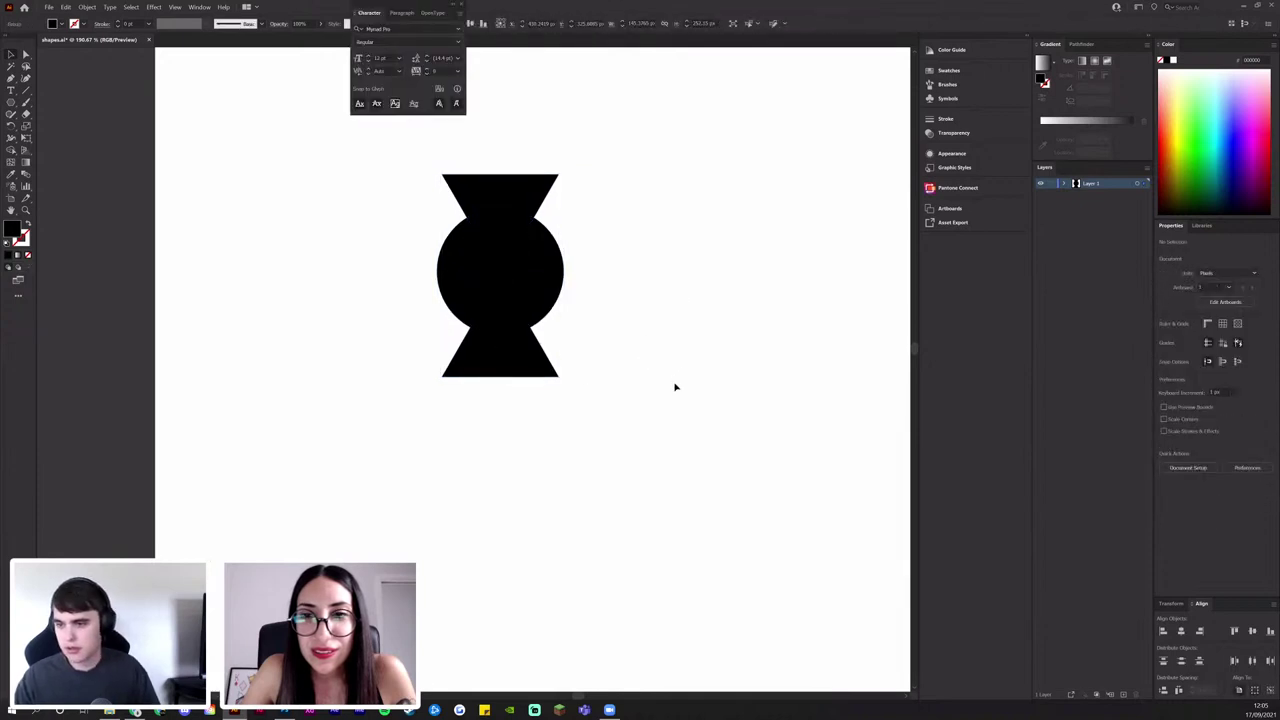
{"action": "left_click", "coordinate": [675, 387]}
Align the circle and the triangle group to their vertical centres and exclude their overlapping areas
{"action": "left_click_drag", "start_coordinate": [706, 443], "coordinate": [491, 193]}
{"action": "left_click", "coordinate": [1244, 423]}
{"action": "left_click_drag", "start_coordinate": [661, 406], "coordinate": [482, 177]}
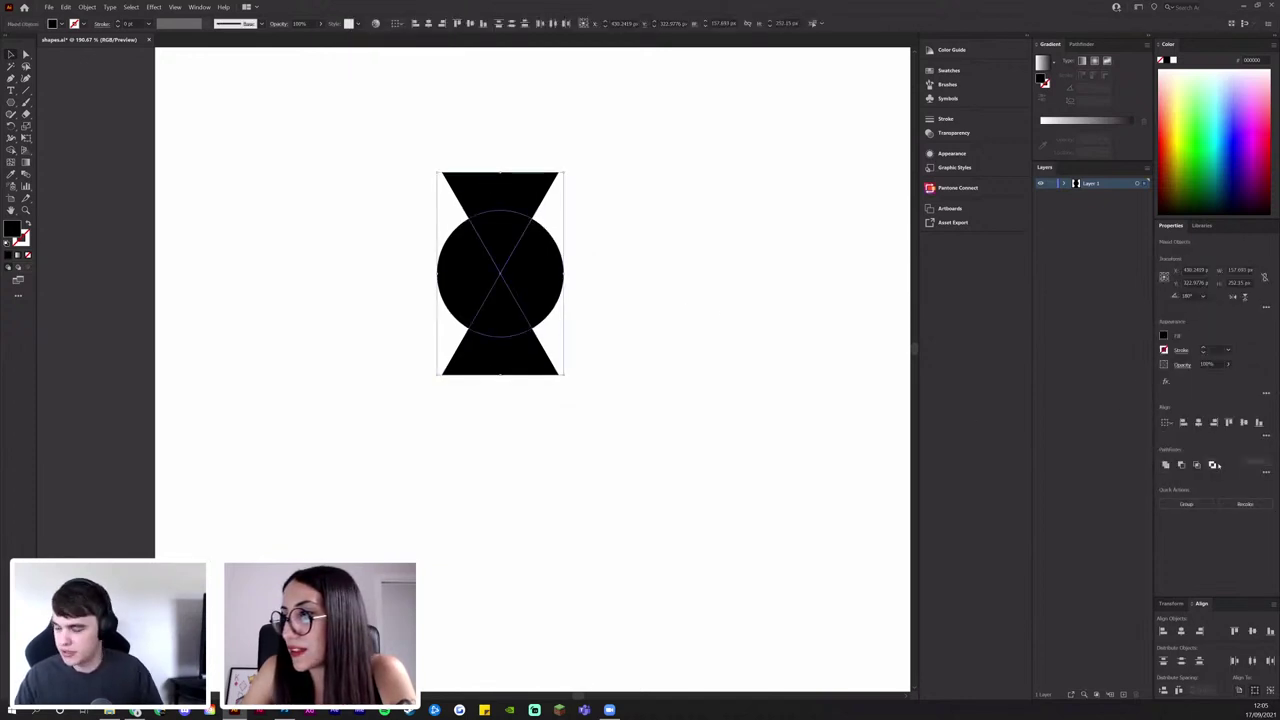
{"action": "left_click", "coordinate": [1212, 465]}
{"action": "left_click", "coordinate": [634, 307]}
Duplicate the combined circle-and-triangles shape directly beside the original at the same height
{"action": "left_click_drag", "start_coordinate": [626, 357], "coordinate": [301, 350]}
{"action": "left_click", "coordinate": [362, 297]}
{"action": "left_click_drag", "start_coordinate": [236, 295], "coordinate": [394, 297]}
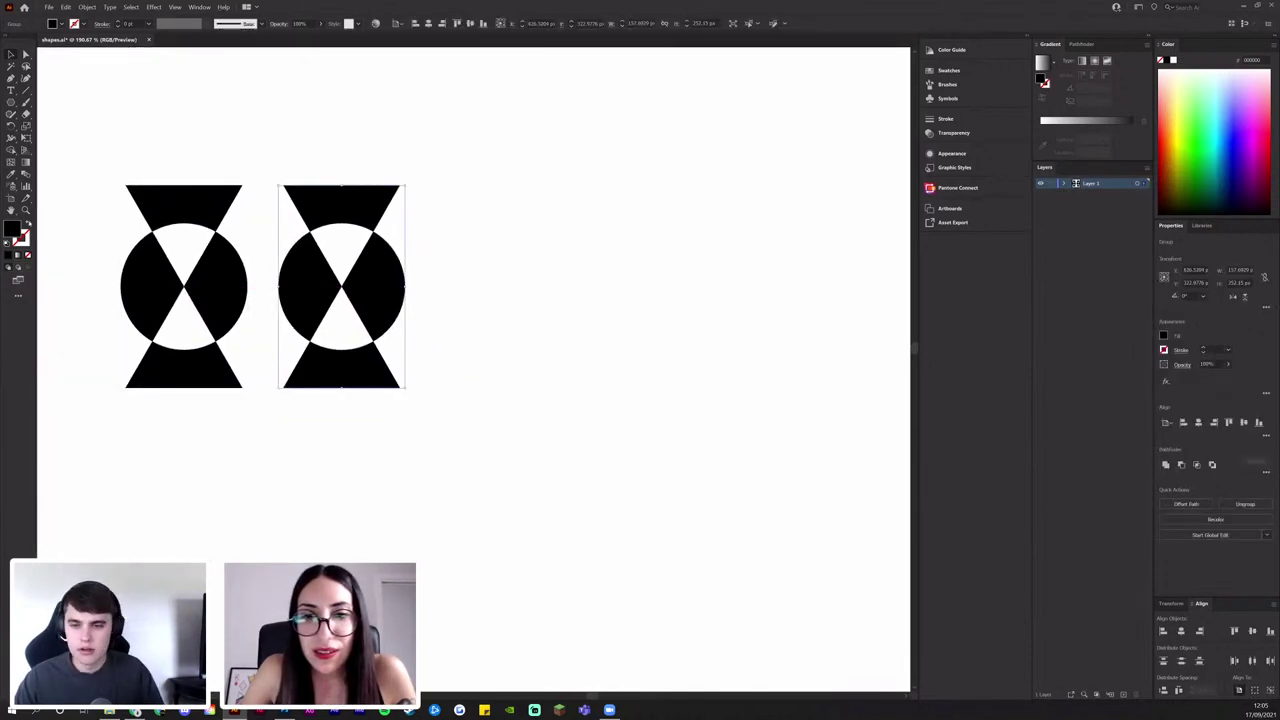
Swap the copy's fill and stroke to make it an outline, and set its black stroke to 6 pt
{"action": "key", "text": "shift+x"}
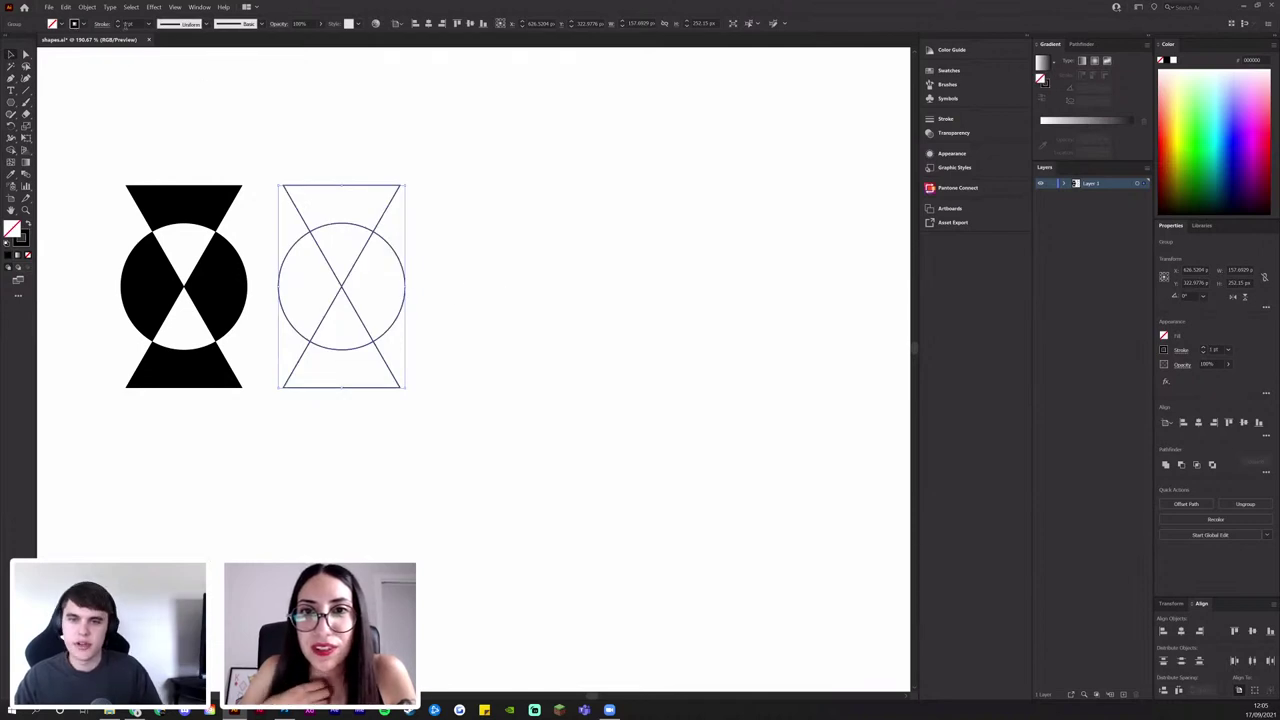
{"action": "left_click", "coordinate": [118, 22]}
{"action": "left_click", "coordinate": [118, 22]}
{"action": "left_click", "coordinate": [118, 22]}
{"action": "left_click", "coordinate": [118, 22]}
{"action": "left_click", "coordinate": [118, 22]}
{"action": "left_click", "coordinate": [586, 316]}
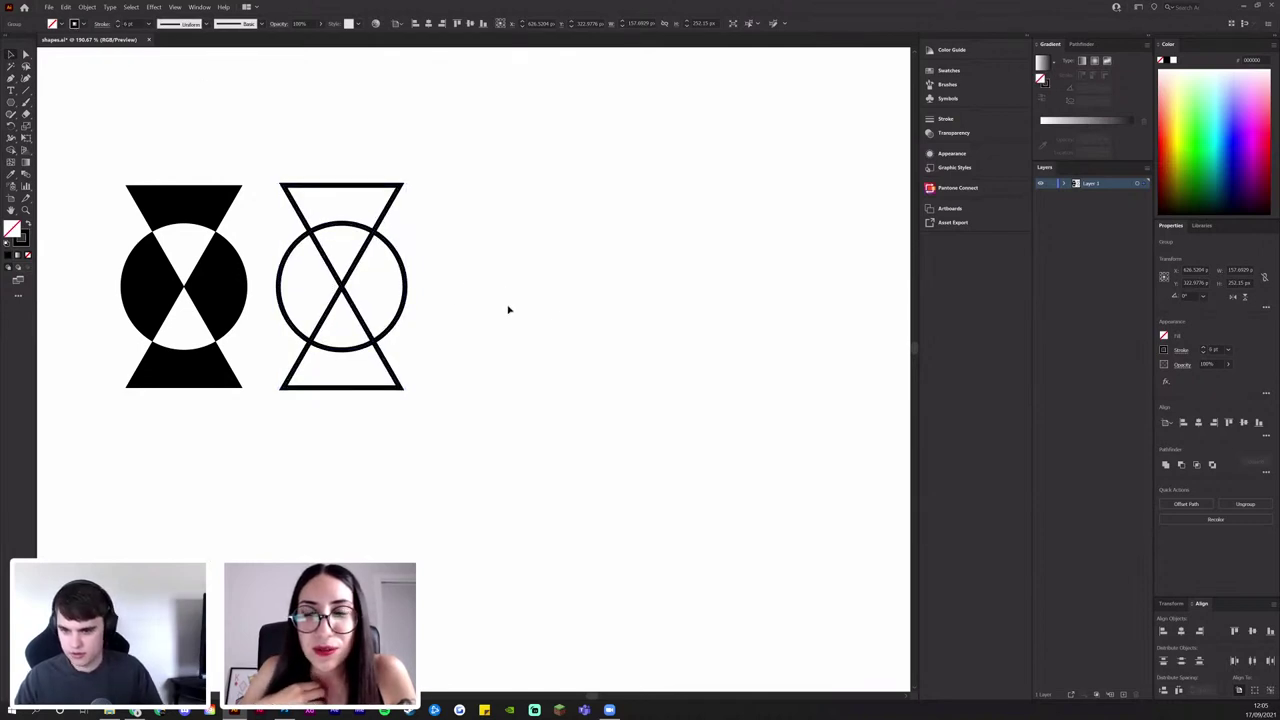
Duplicate the outlined circle-and-triangles shape directly beside itself at the same height
{"action": "left_click_drag", "start_coordinate": [405, 331], "coordinate": [583, 322]}
{"action": "left_click", "coordinate": [523, 176]}
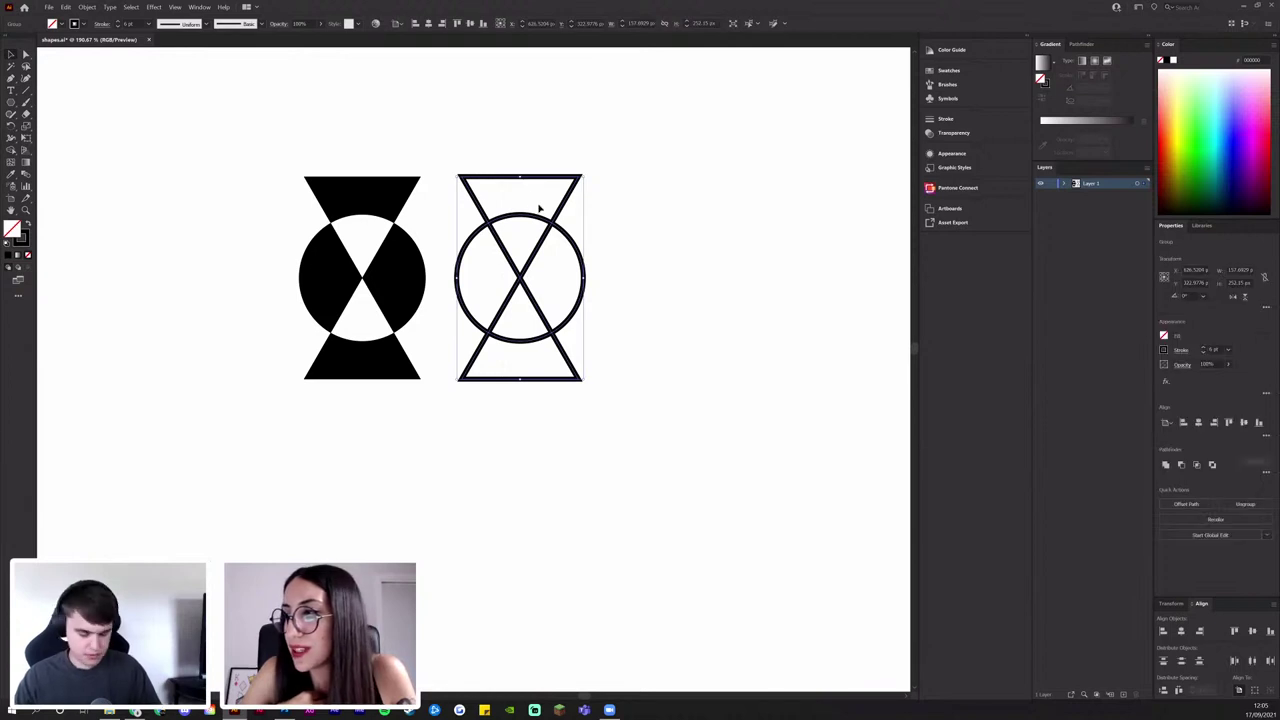
{"action": "left_click_drag", "start_coordinate": [466, 183], "coordinate": [490, 199]}
{"action": "key", "text": "ctrl+z"}
{"action": "key", "text": "v"}
{"action": "left_click_drag", "start_coordinate": [698, 278], "coordinate": [553, 291]}
{"action": "left_click_drag", "start_coordinate": [531, 434], "coordinate": [334, 125]}
{"action": "left_click_drag", "start_coordinate": [383, 289], "coordinate": [532, 295]}
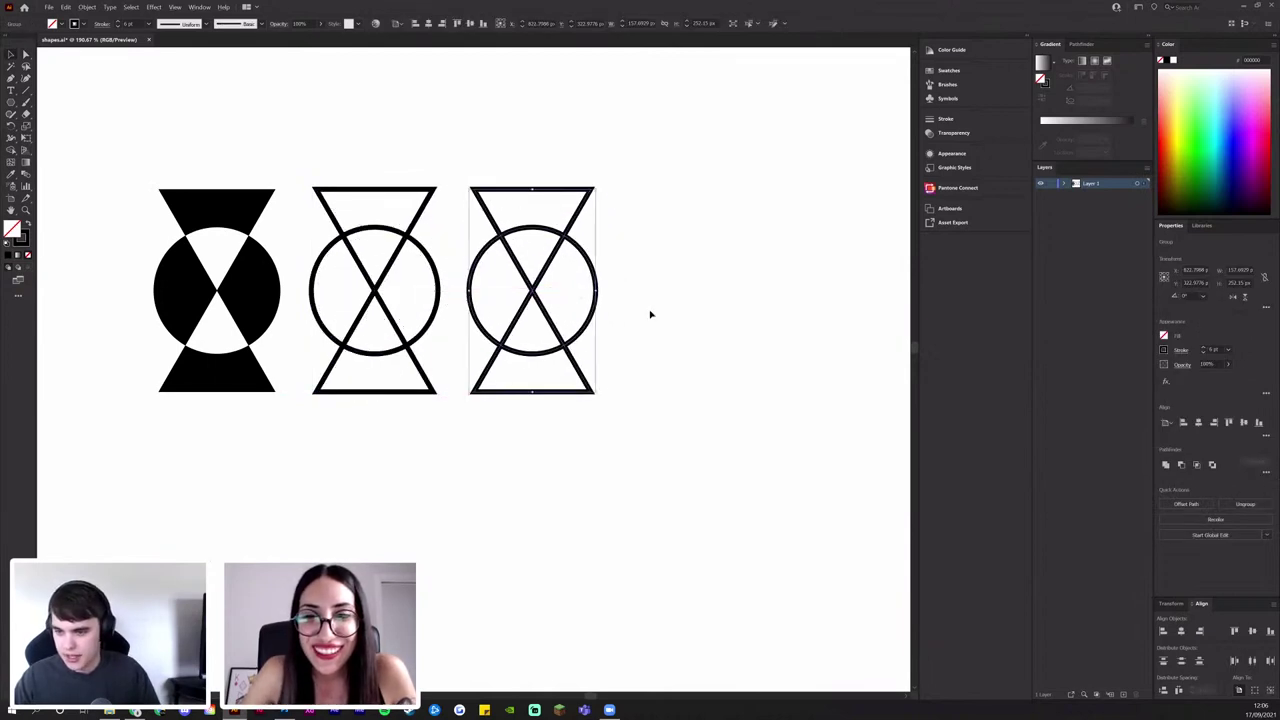
{"action": "left_click", "coordinate": [651, 314]}
{"action": "left_click_drag", "start_coordinate": [644, 291], "coordinate": [564, 330]}
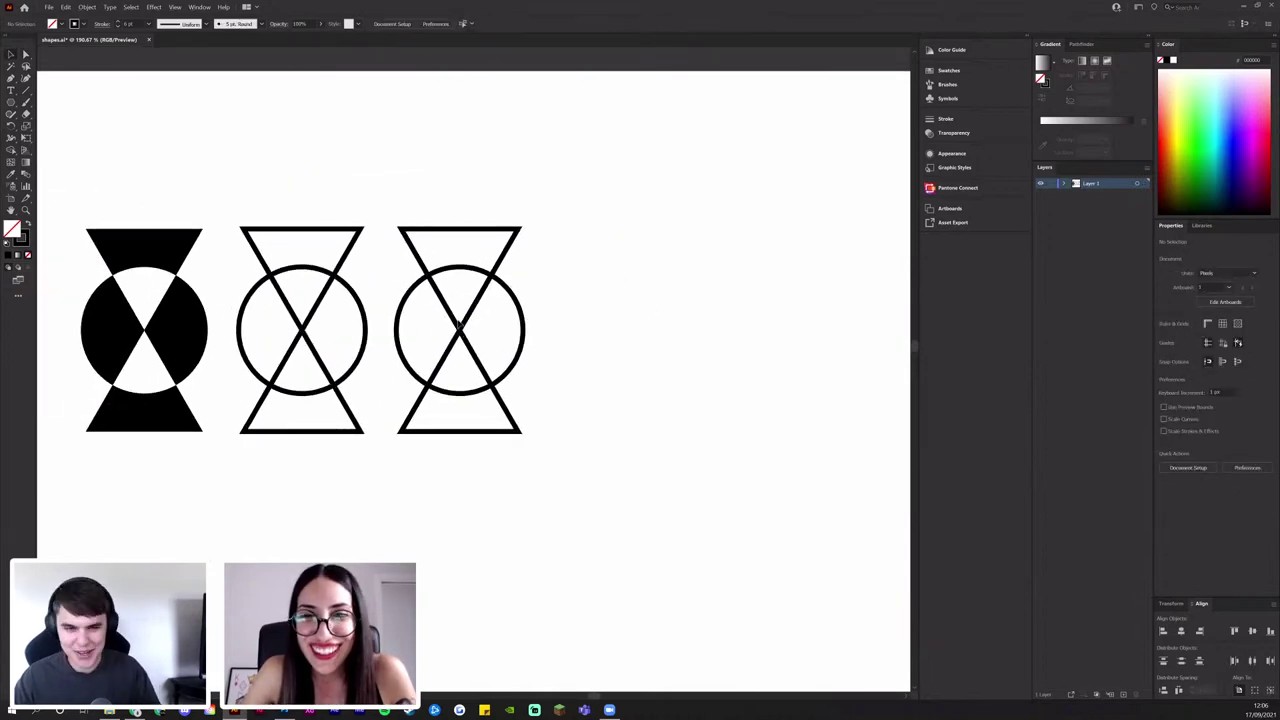
Try rounding all corners of the new outlined copy to their maximum radius
{"action": "left_click", "coordinate": [461, 328]}
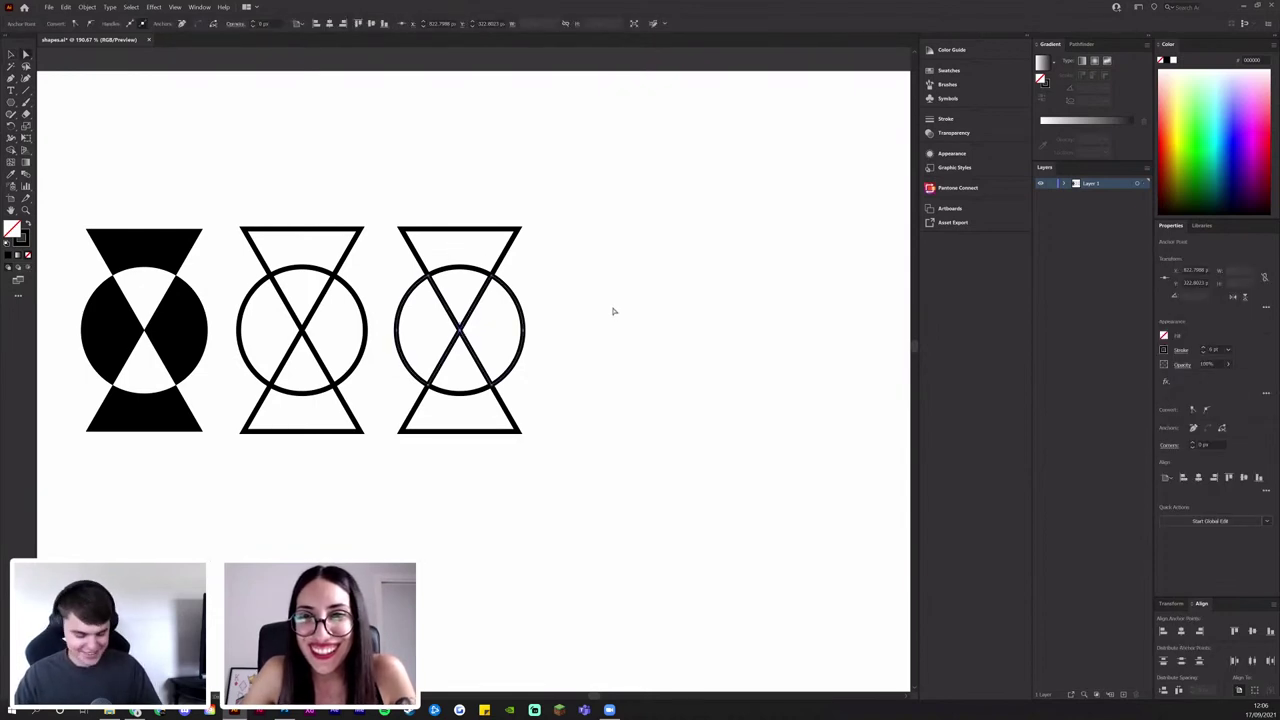
{"action": "key", "text": "v"}
{"action": "left_click_drag", "start_coordinate": [620, 429], "coordinate": [417, 120]}
{"action": "key", "text": "a"}
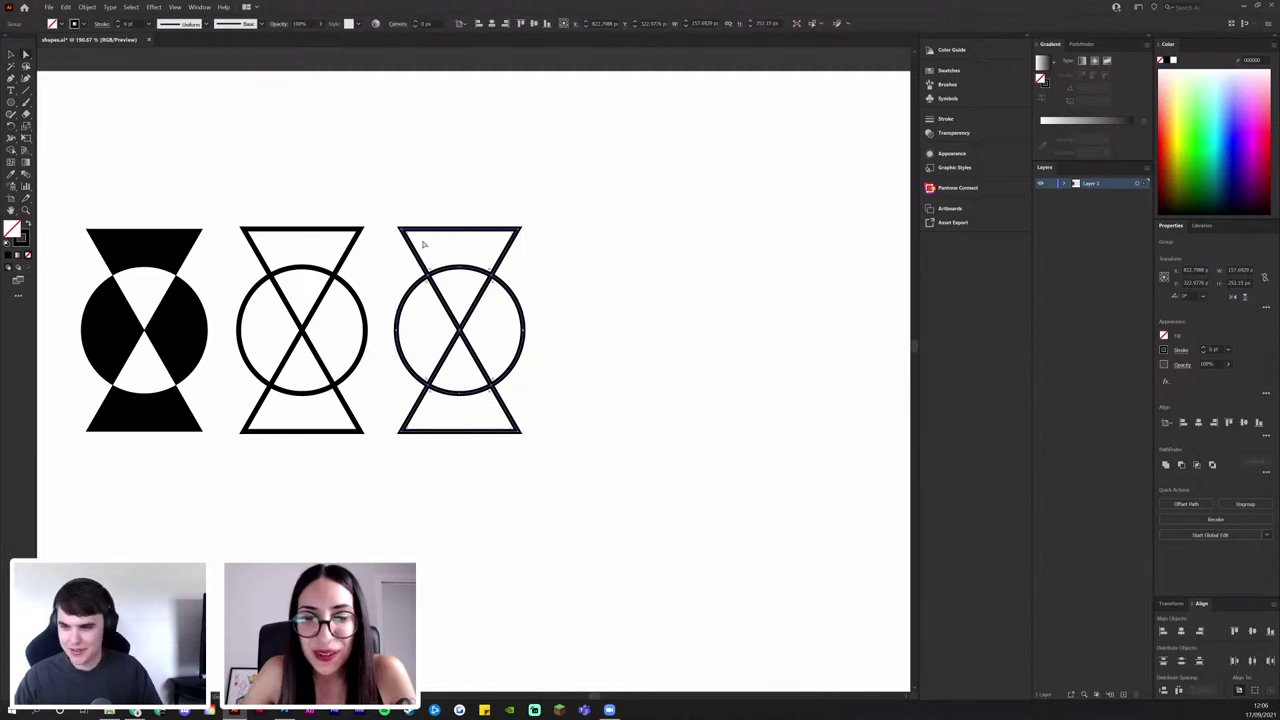
{"action": "left_click_drag", "start_coordinate": [409, 236], "coordinate": [470, 254]}
{"action": "left_click", "coordinate": [586, 306]}
{"action": "scroll", "coordinate": [540, 340], "scroll_direction": "down", "scroll_amount": 1}
{"action": "scroll", "coordinate": [540, 340], "scroll_direction": "right", "scroll_amount": 1}
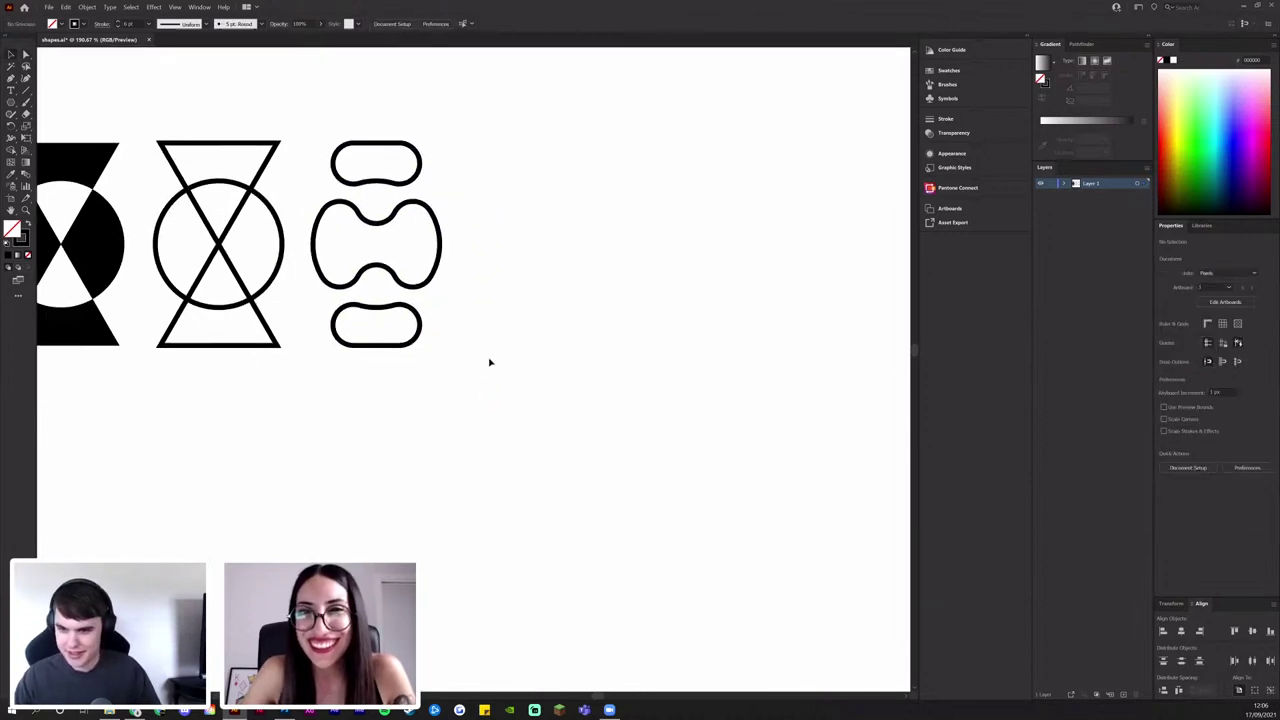
Duplicate the fully rounded shape beside itself at the same height
{"action": "left_click", "coordinate": [387, 237]}
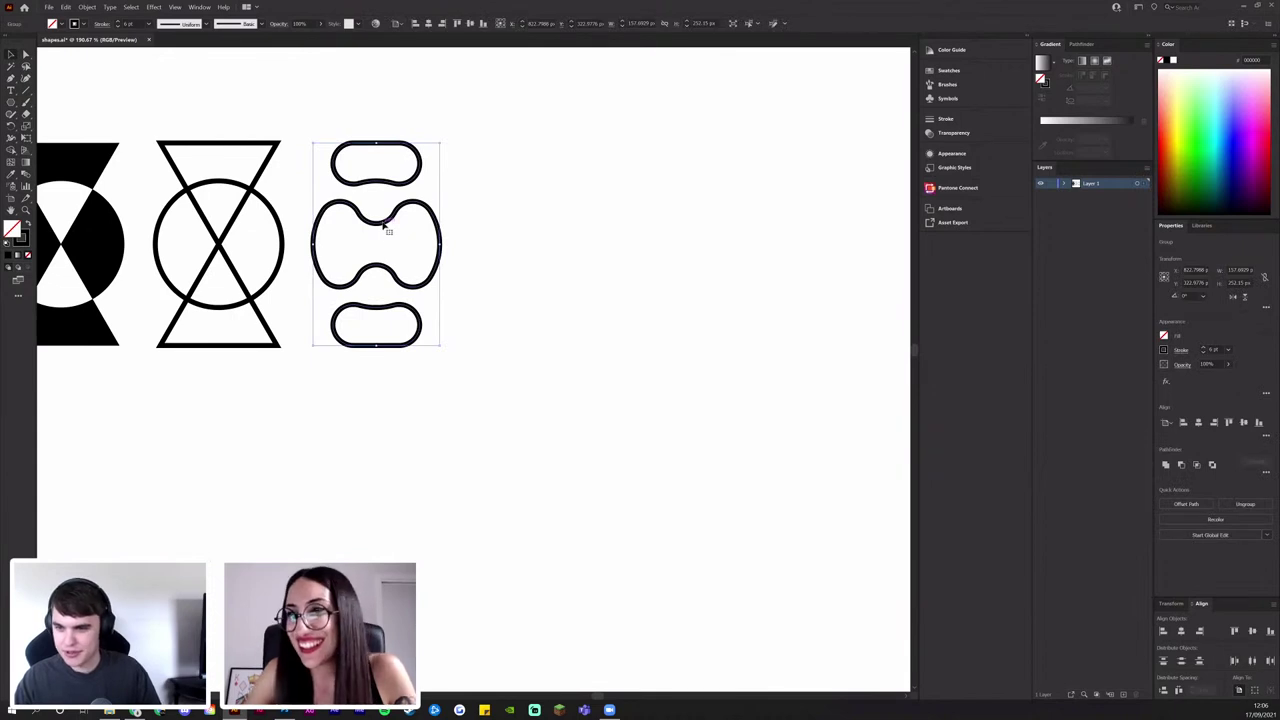
{"action": "left_click_drag", "start_coordinate": [384, 224], "coordinate": [537, 225]}
{"action": "left_click", "coordinate": [728, 303]}
{"action": "left_click_drag", "start_coordinate": [646, 251], "coordinate": [541, 317]}
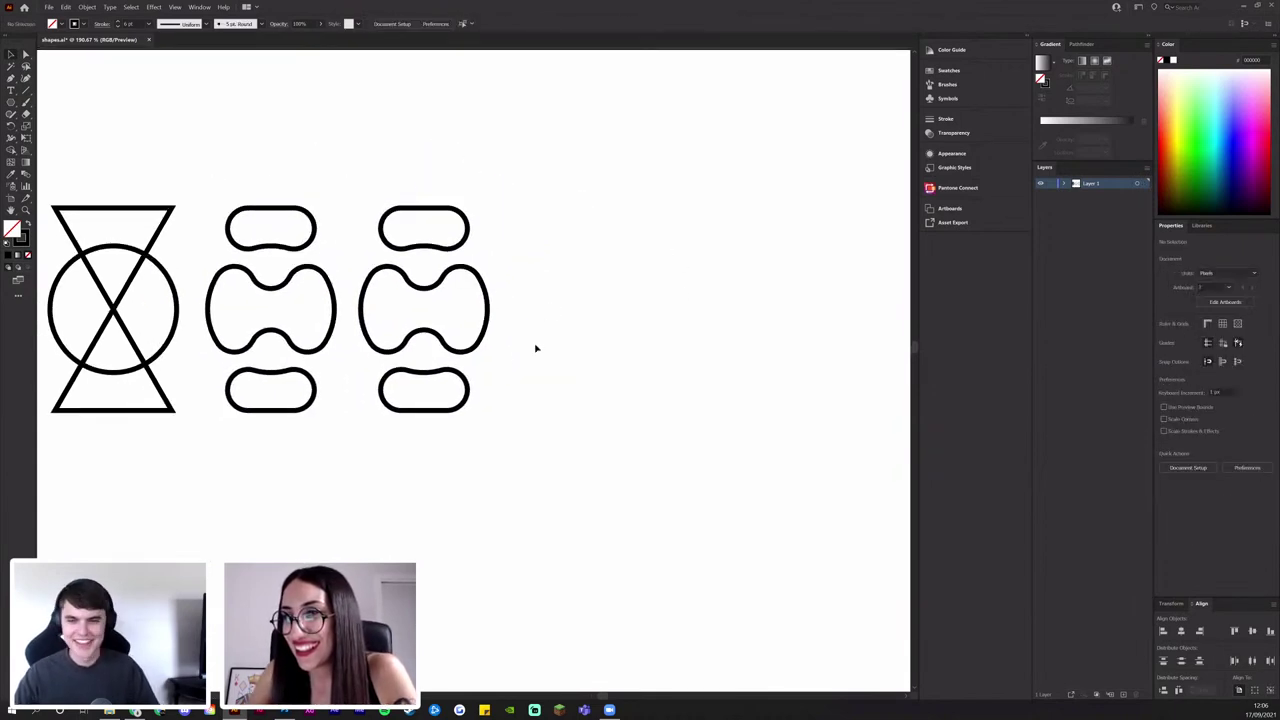
Undo the extra rounded duplicate and the corner rounding on the outlined copy
{"action": "key", "text": "ctrl+z"}
{"action": "key", "text": "ctrl+z"}
{"action": "key", "text": "ctrl+z"}
{"action": "key", "text": "ctrl+z"}
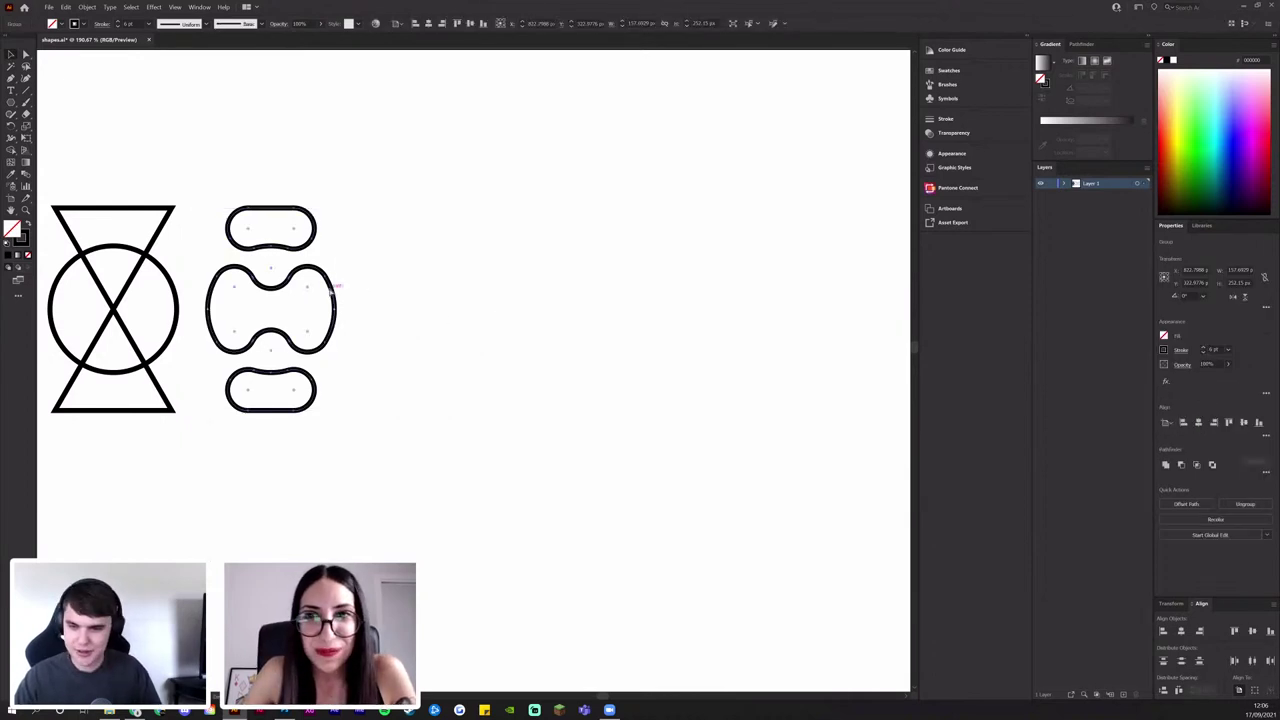
{"action": "left_click_drag", "start_coordinate": [283, 293], "coordinate": [687, 270]}
{"action": "key", "text": "ctrl+z"}
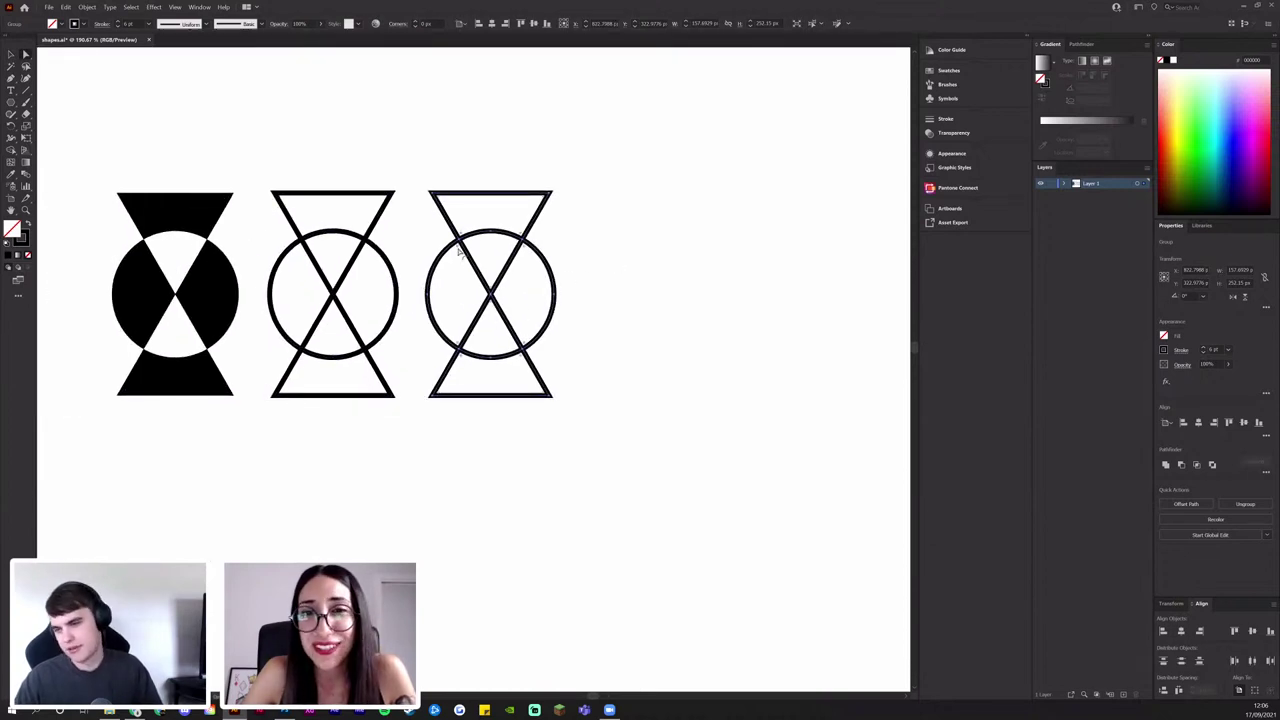
Round all corners of the second outlined shape as far as they go, splitting it into soft blob forms
{"action": "left_click_drag", "start_coordinate": [459, 251], "coordinate": [447, 292]}
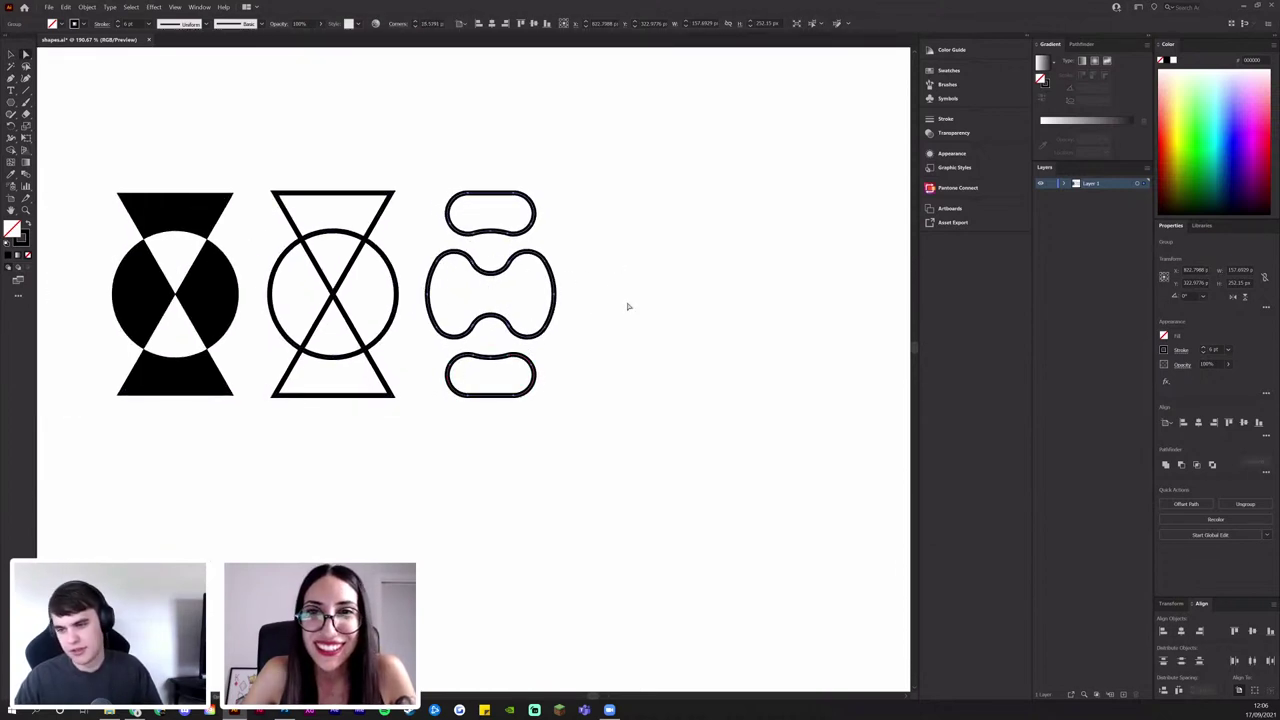
{"action": "left_click", "coordinate": [629, 307]}
{"action": "left_click_drag", "start_coordinate": [593, 279], "coordinate": [575, 297]}
Draw a circle about 34 px wide in the empty area and give it a black fill with no stroke
{"action": "right_click", "coordinate": [11, 102]}
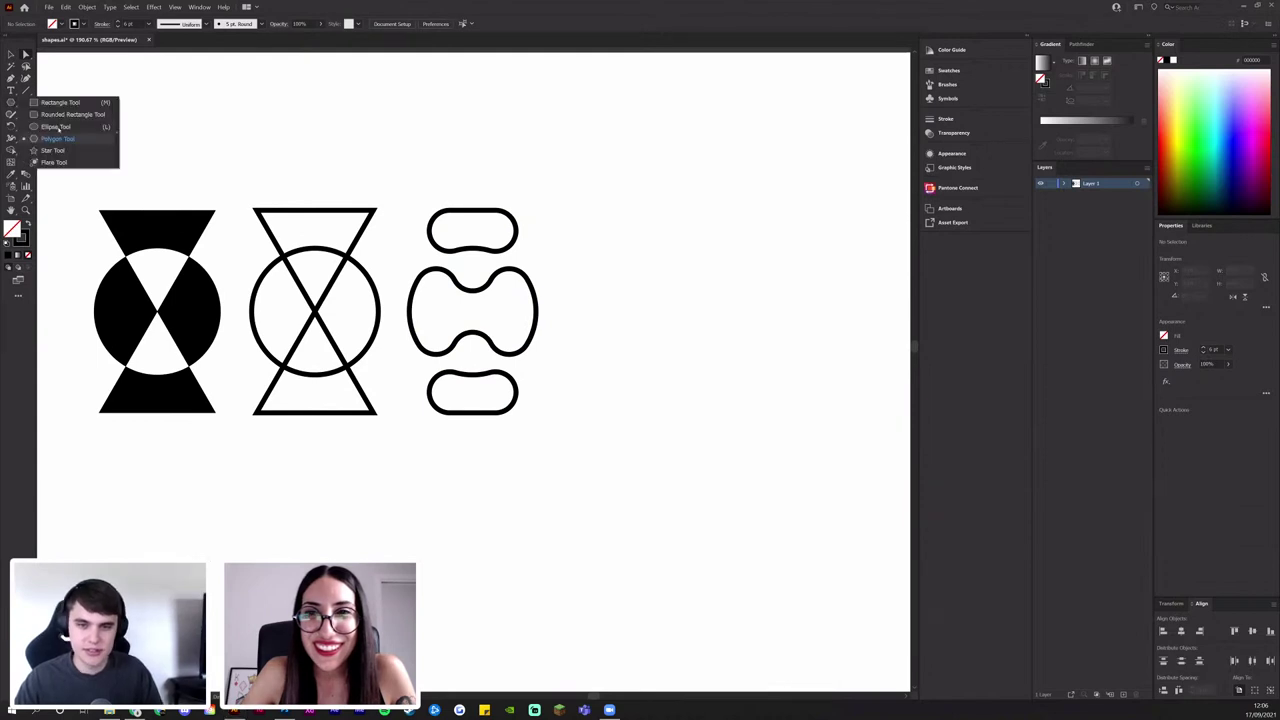
{"action": "left_click", "coordinate": [52, 127]}
{"action": "left_click_drag", "start_coordinate": [641, 236], "coordinate": [668, 258]}
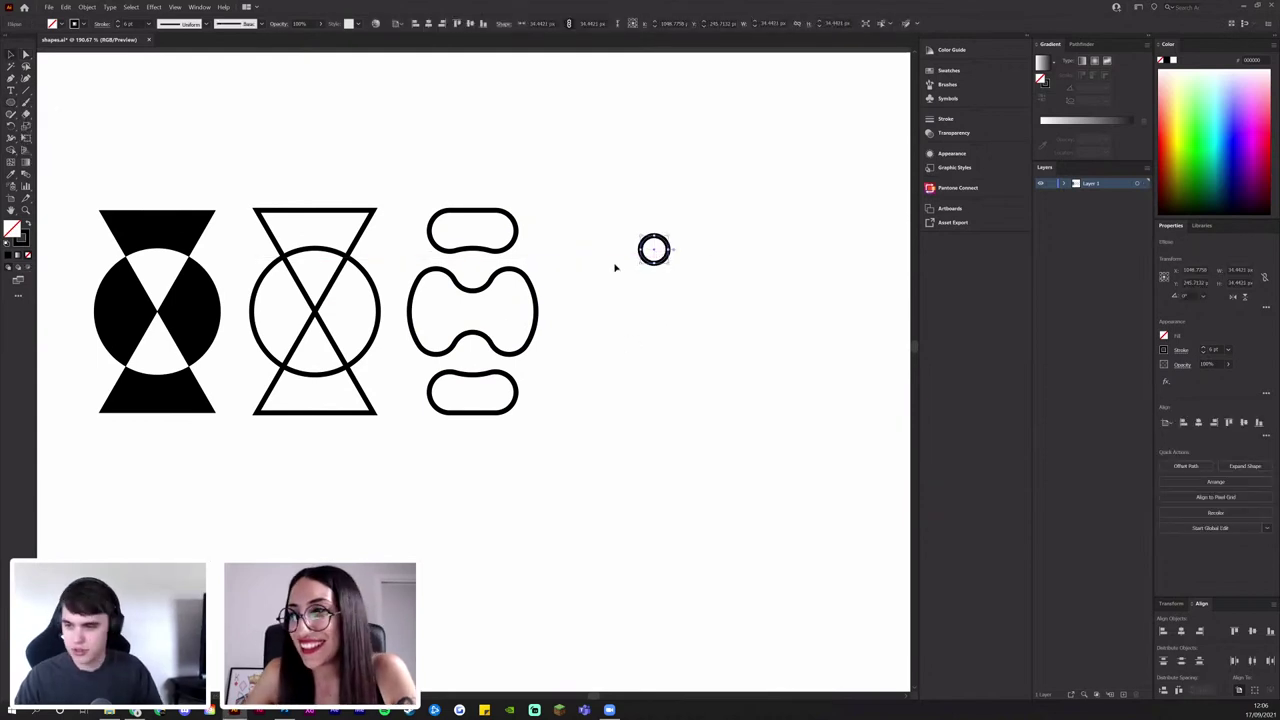
{"action": "left_click", "coordinate": [26, 225]}
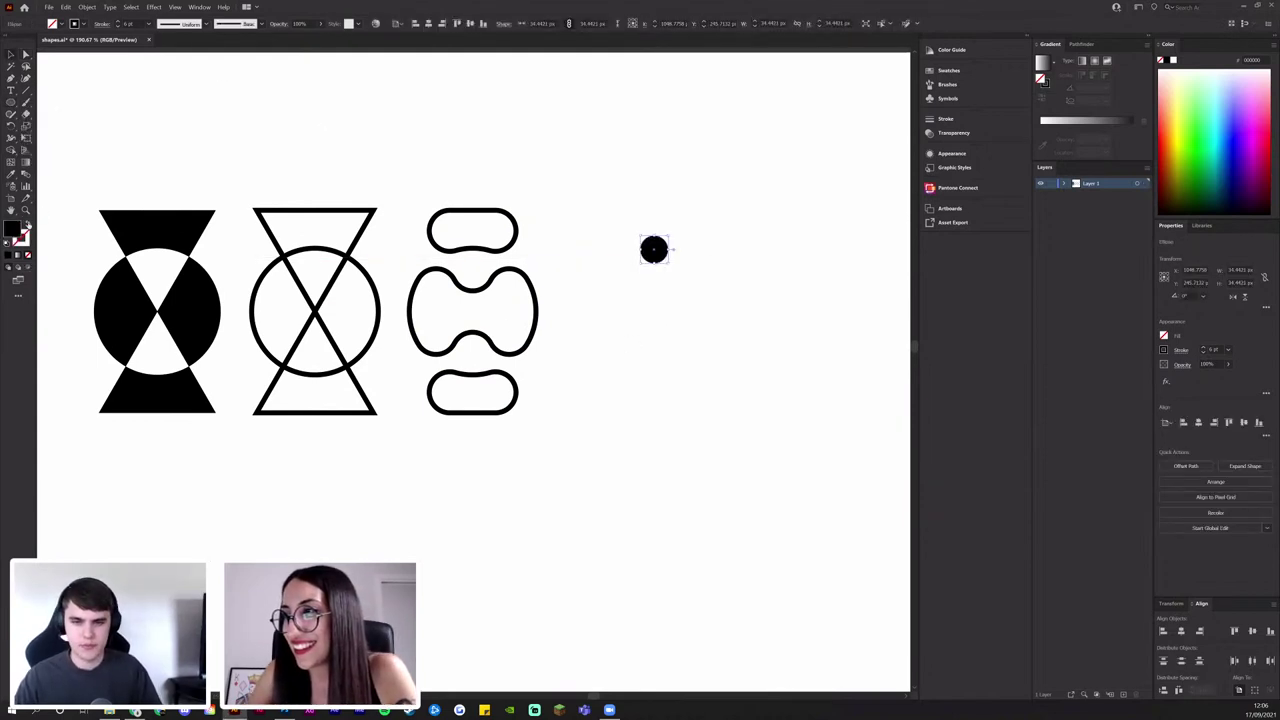
Centre the black circle in the rounded shape's upper gap at about 22 px wide, and duplicate it into the lower gap
{"action": "left_click_drag", "start_coordinate": [656, 252], "coordinate": [478, 270]}
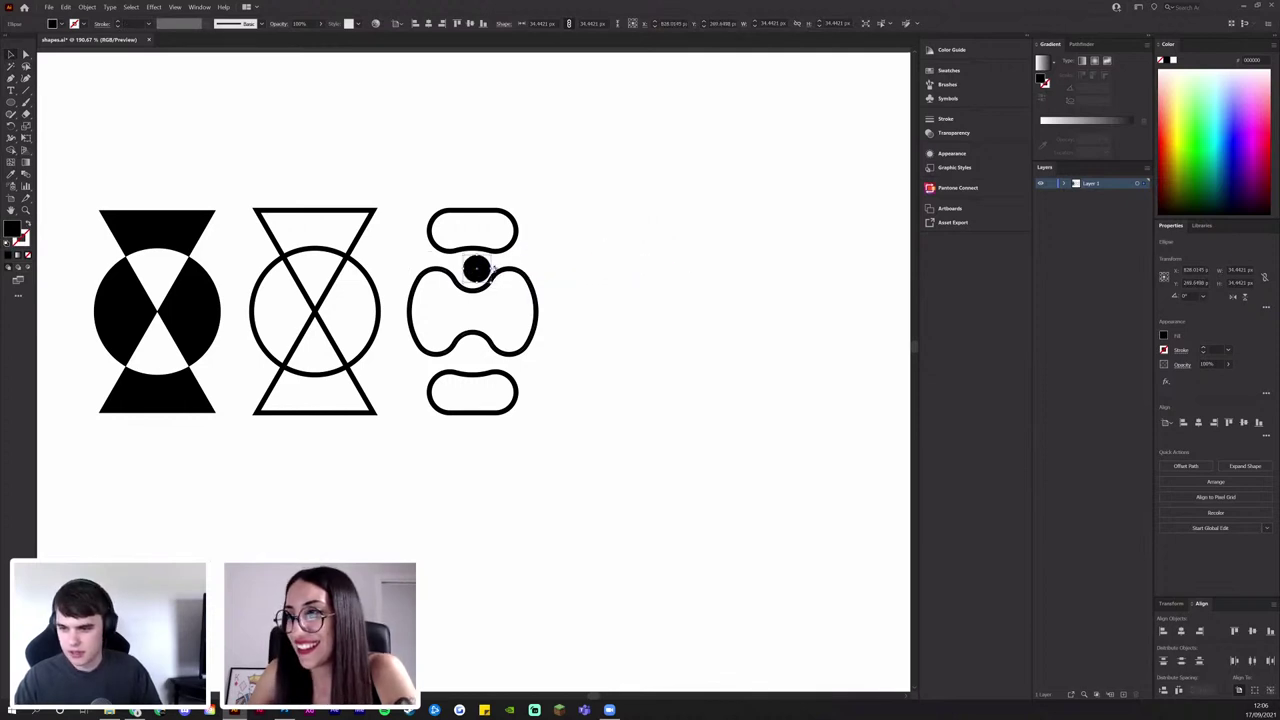
{"action": "left_click", "coordinate": [560, 260]}
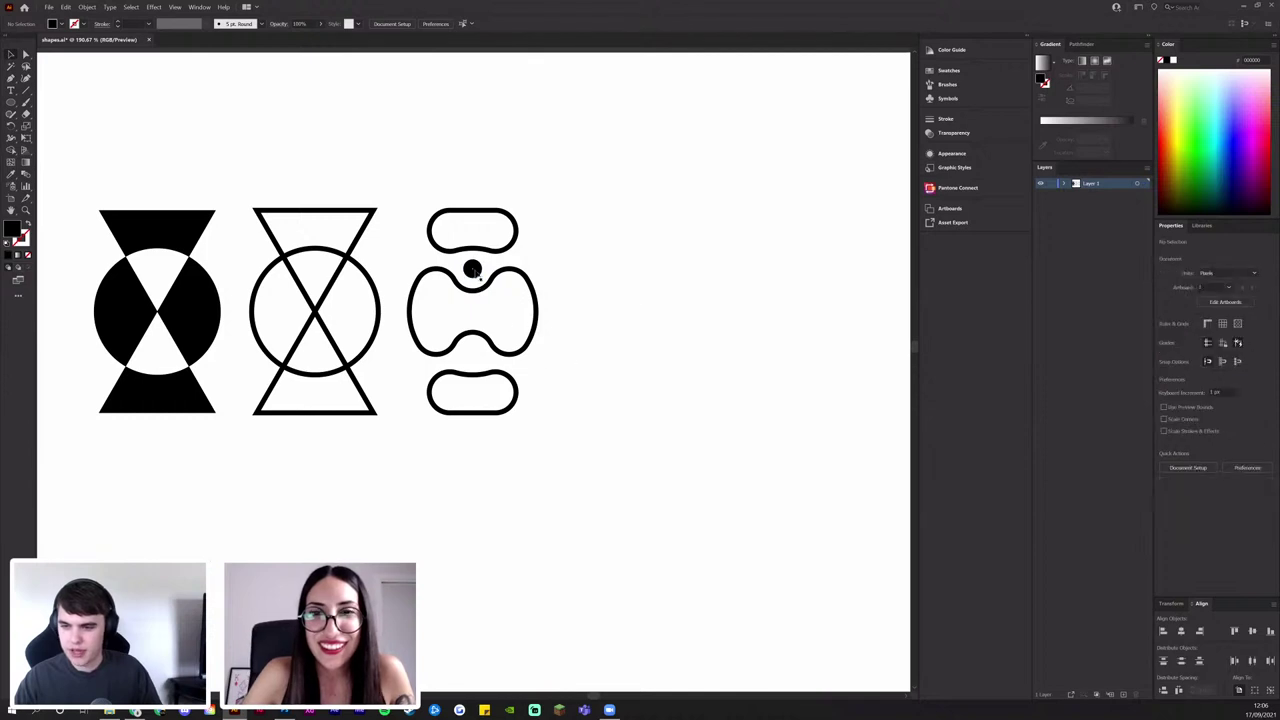
{"action": "left_click_drag", "start_coordinate": [474, 270], "coordinate": [478, 359]}
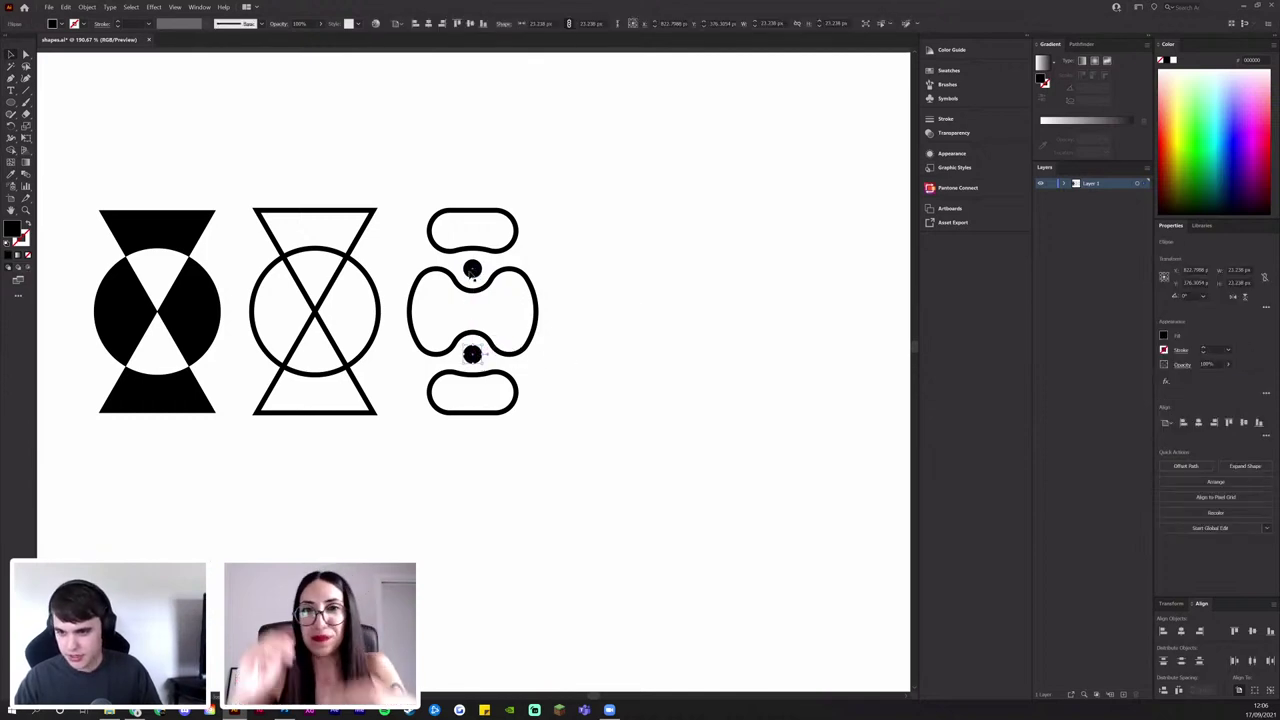
Group the rounded shape with its two dots and move it sideways at the same height, leaving space for another shape
{"action": "left_click_drag", "start_coordinate": [600, 460], "coordinate": [466, 157]}
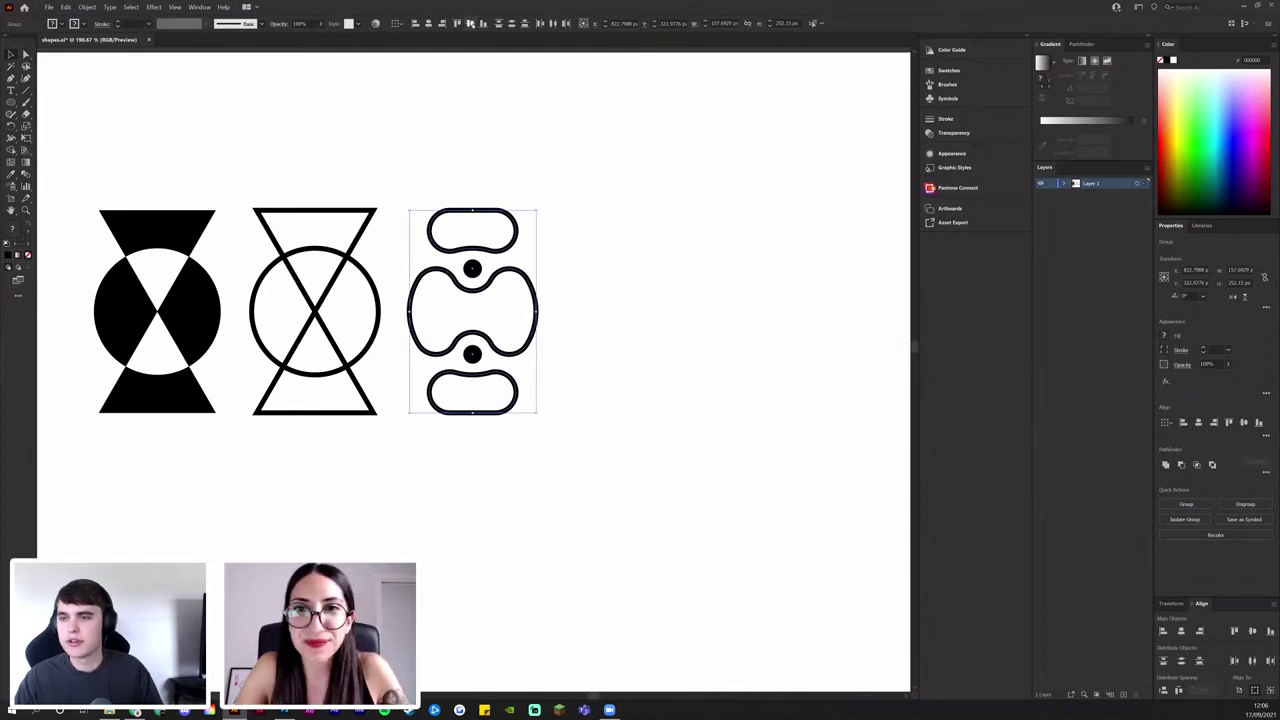
{"action": "left_click", "coordinate": [598, 204]}
{"action": "left_click_drag", "start_coordinate": [555, 268], "coordinate": [526, 206]}
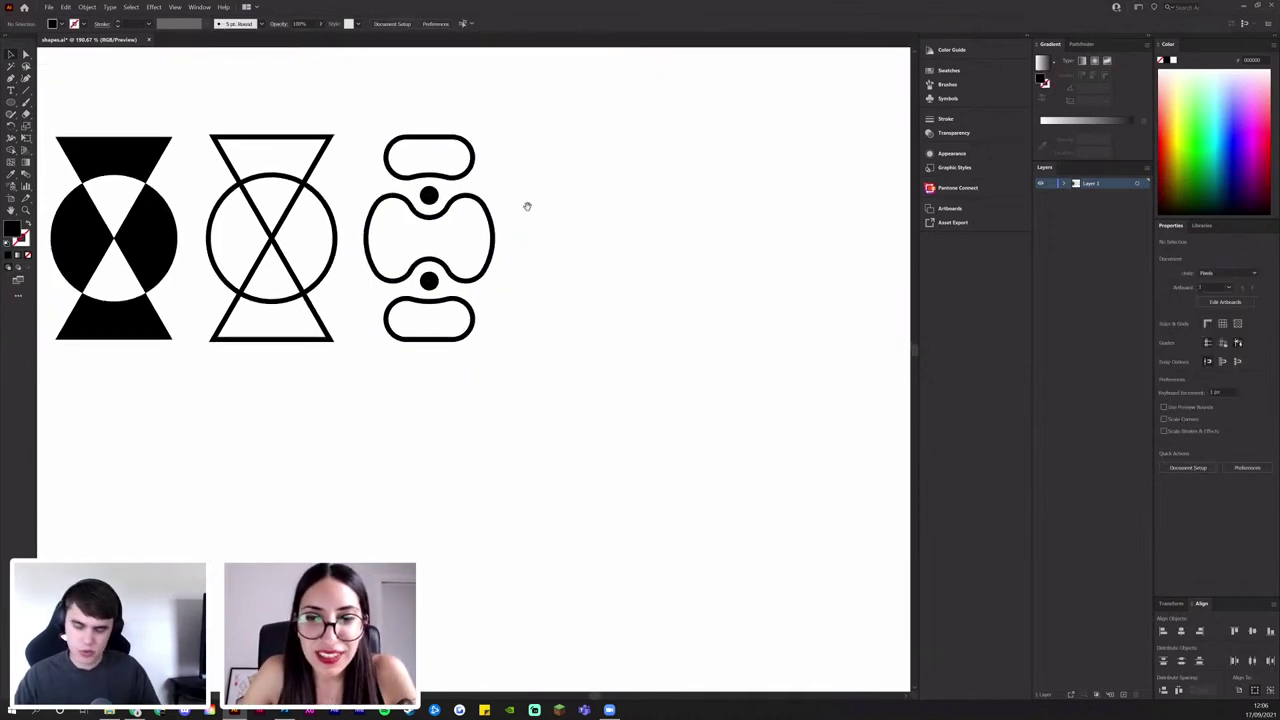
{"action": "left_click_drag", "start_coordinate": [445, 229], "coordinate": [378, 381]}
{"action": "scroll", "coordinate": [634, 260], "scroll_direction": "down", "scroll_amount": 2}
{"action": "left_click_drag", "start_coordinate": [347, 333], "coordinate": [494, 298]}
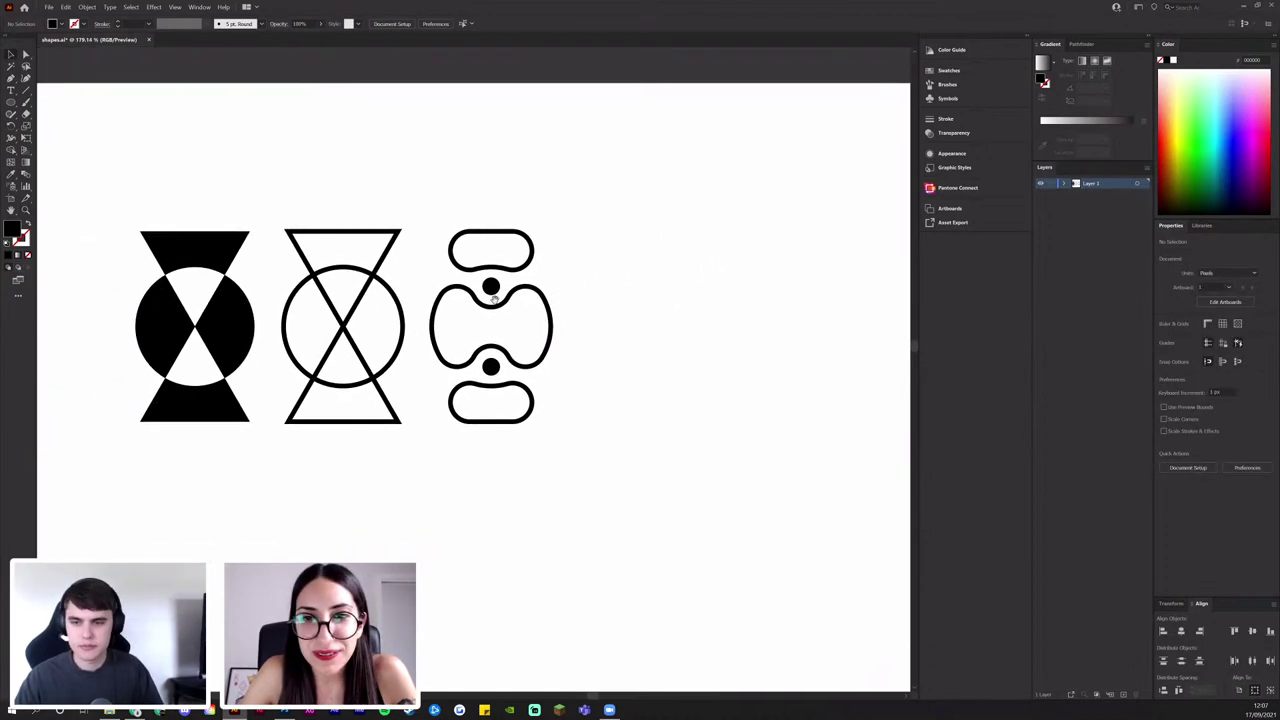
{"action": "left_click", "coordinate": [491, 287]}
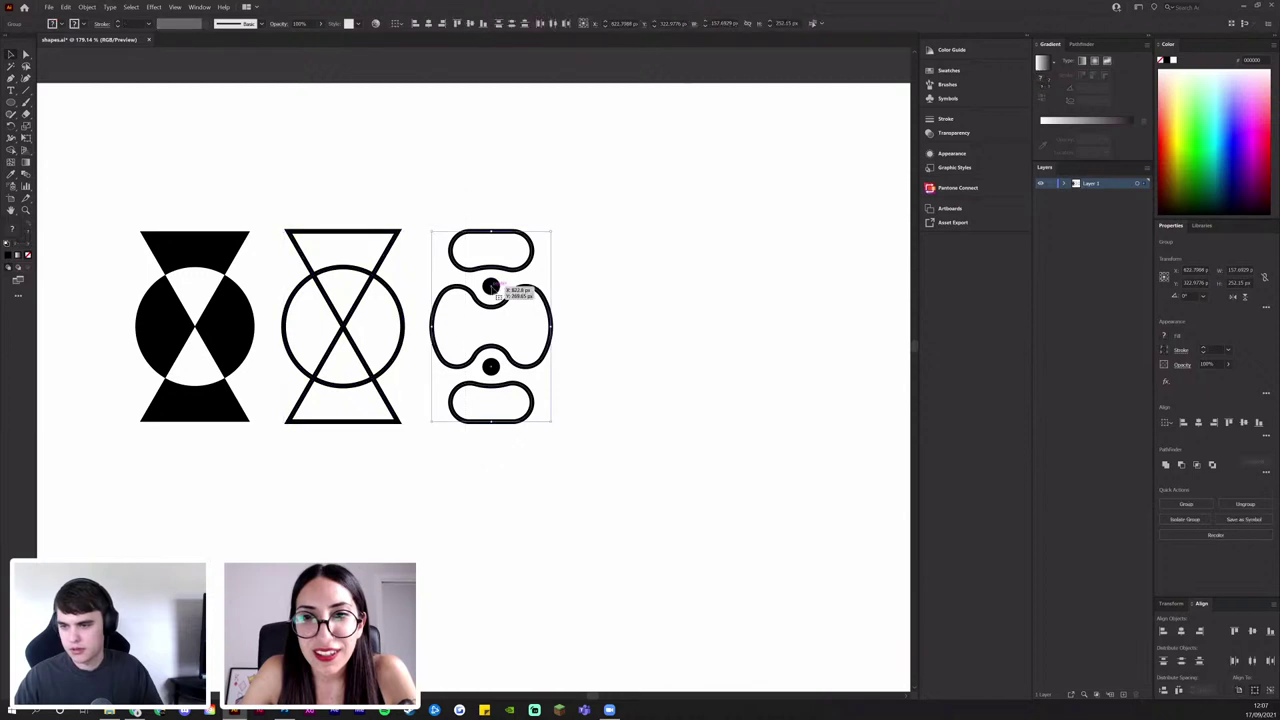
{"action": "left_click_drag", "start_coordinate": [491, 287], "coordinate": [727, 287]}
Duplicate the sharp-cornered outlined shape into the gap at the same height and set the copy's stroke to 22 pt
{"action": "left_click", "coordinate": [358, 279]}
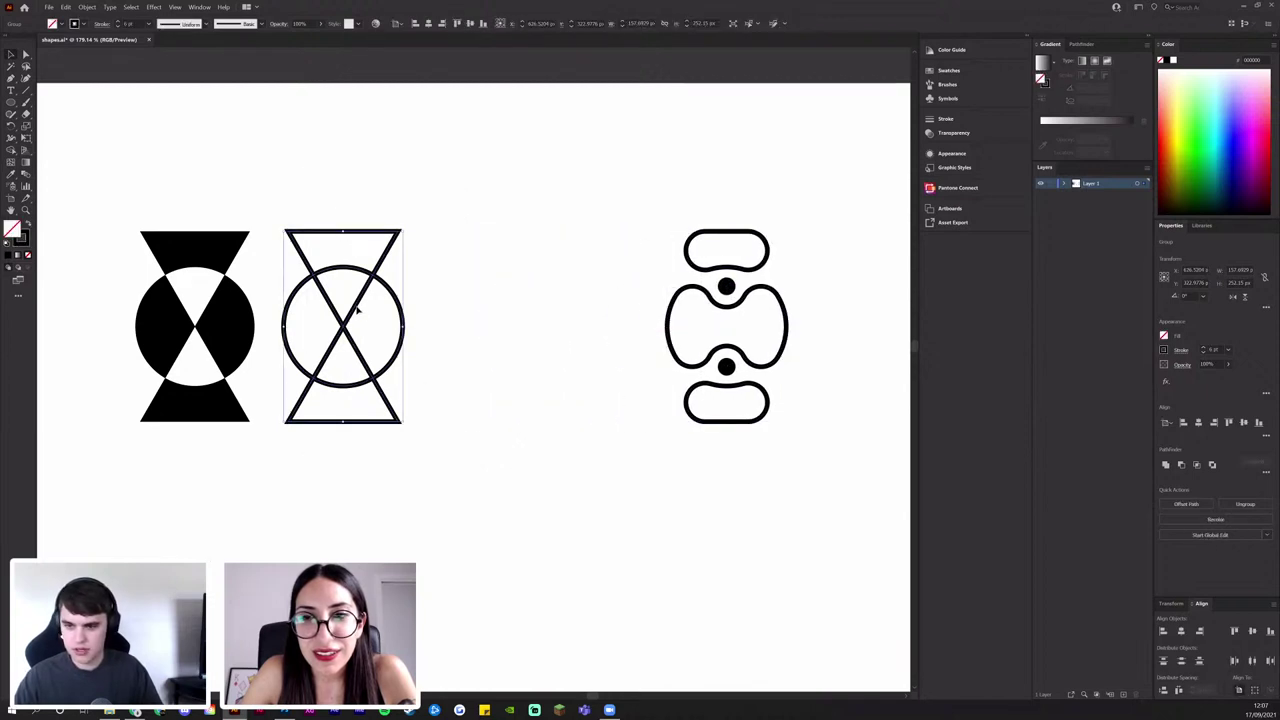
{"action": "left_click_drag", "start_coordinate": [357, 310], "coordinate": [510, 314]}
{"action": "key", "text": "ctrl+z"}
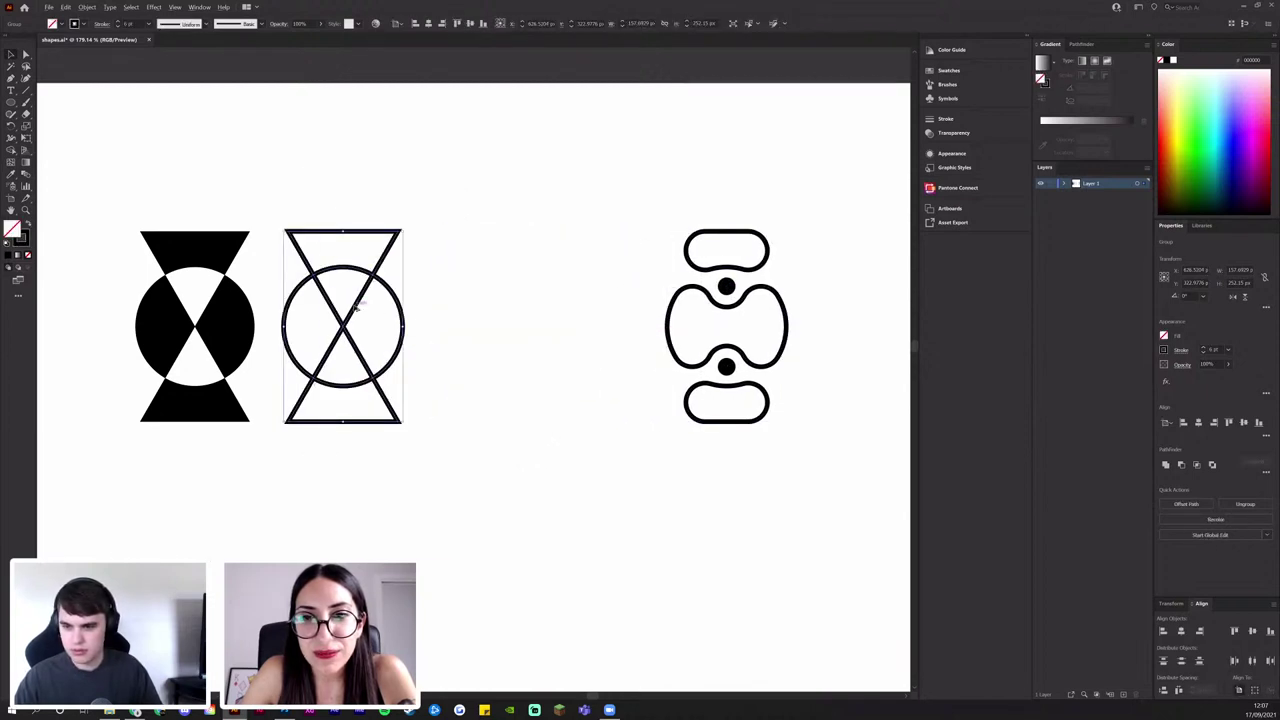
{"action": "left_click_drag", "start_coordinate": [356, 309], "coordinate": [518, 309]}
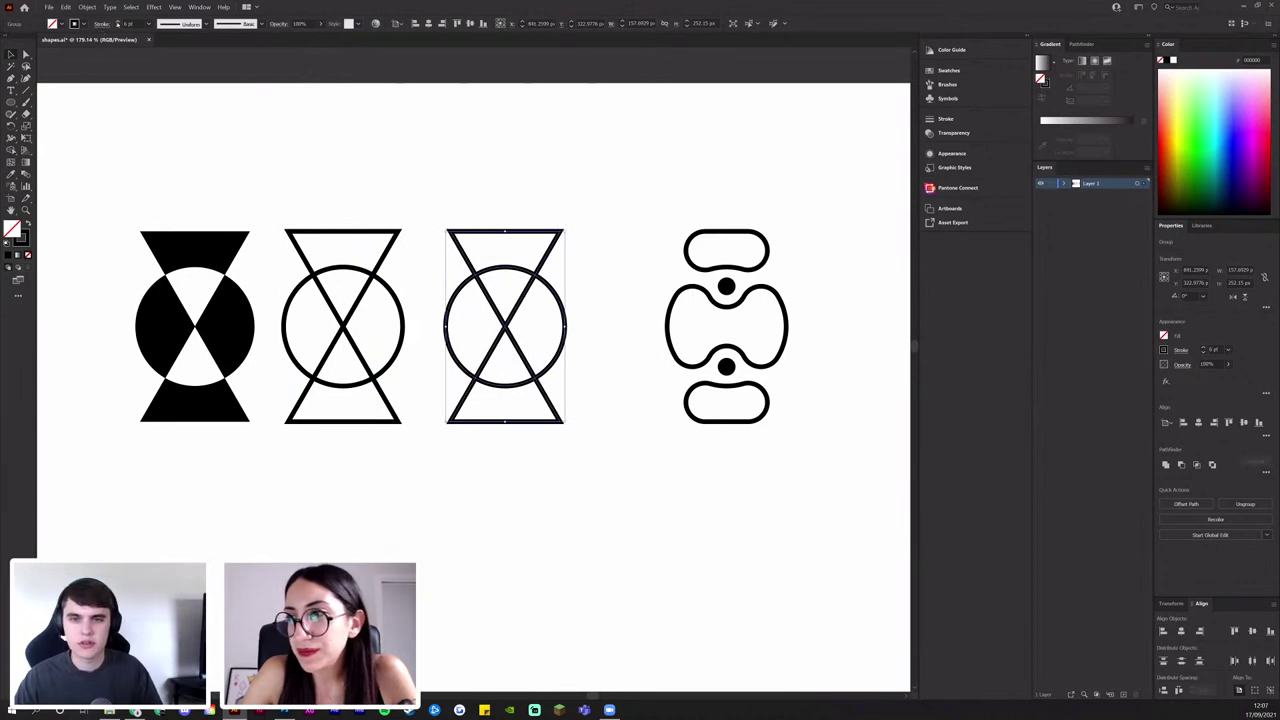
{"action": "scroll", "coordinate": [118, 23], "scroll_direction": "up", "scroll_amount": 16}
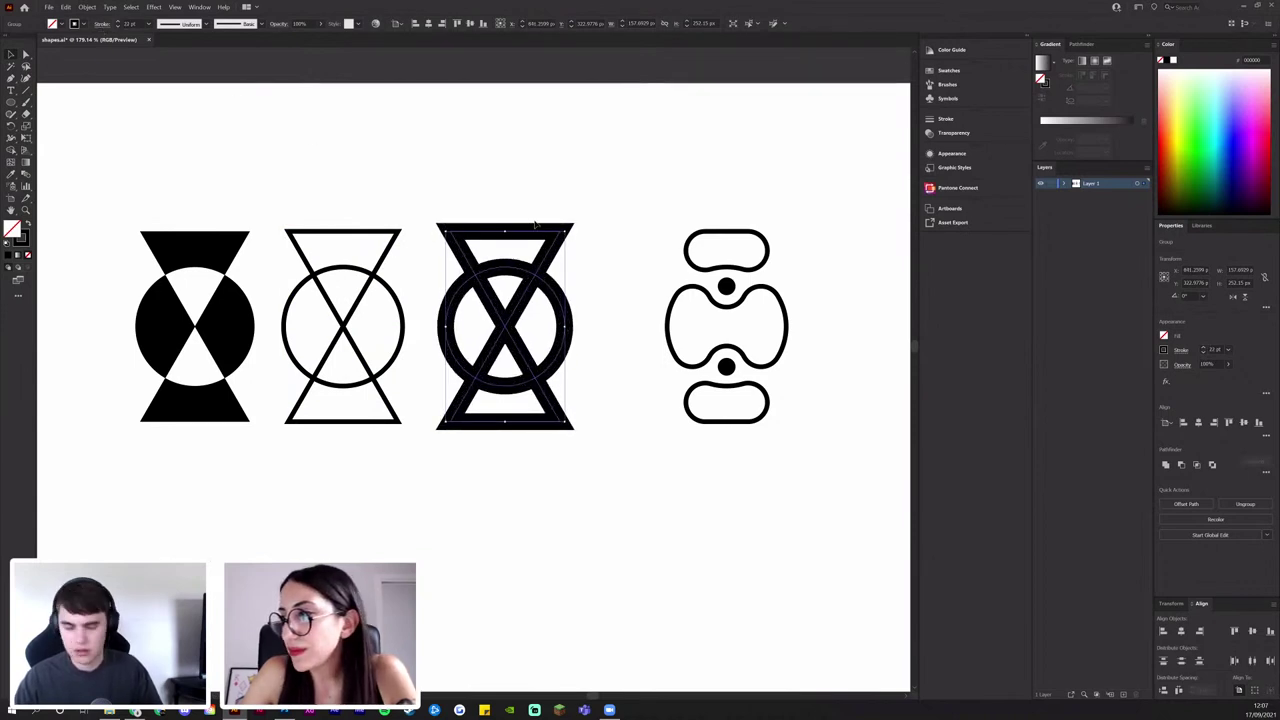
Slightly round all corners of the thick-stroked copy, keeping its triangles and circle recognisable
{"action": "key", "text": "a"}
{"action": "left_click", "coordinate": [583, 177]}
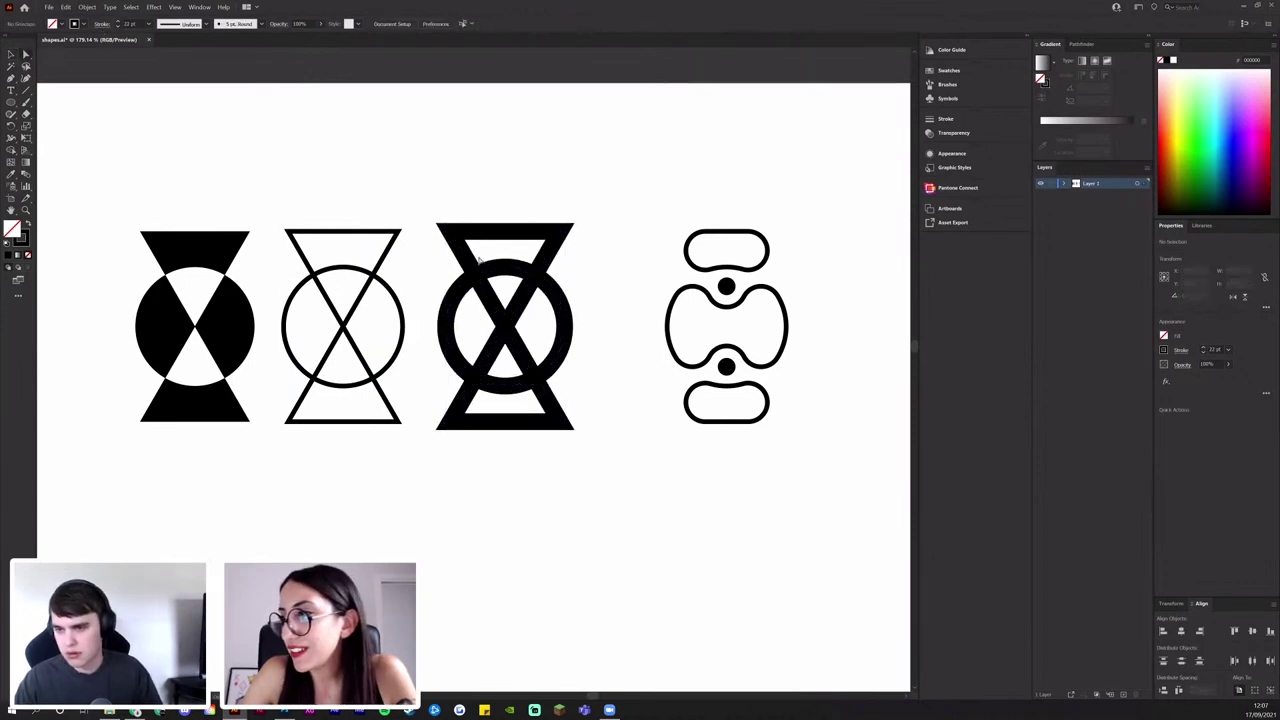
{"action": "key", "text": "v"}
{"action": "left_click_drag", "start_coordinate": [583, 177], "coordinate": [469, 454]}
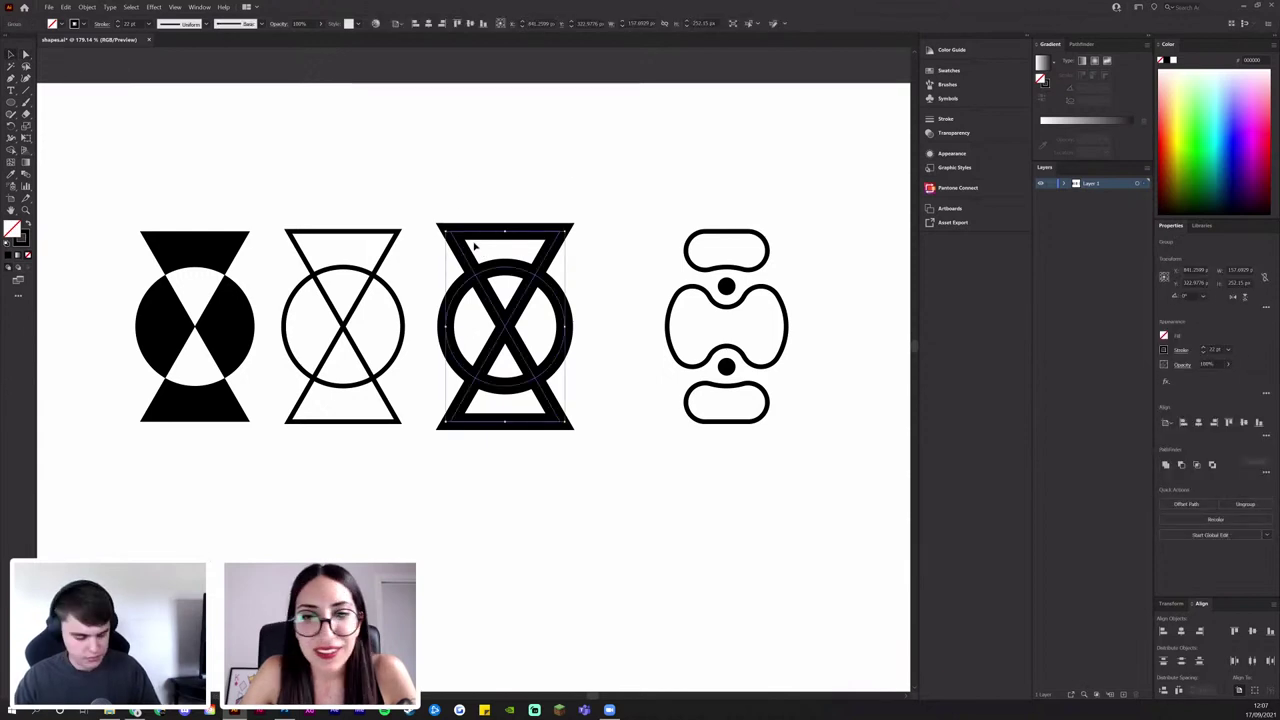
{"action": "key", "text": "a"}
{"action": "mouse_move", "coordinate": [463, 250]}
{"action": "left_mouse_down"}
{"action": "mouse_move", "coordinate": [482, 251]}
{"action": "mouse_move", "coordinate": [456, 252]}
{"action": "left_mouse_up"}
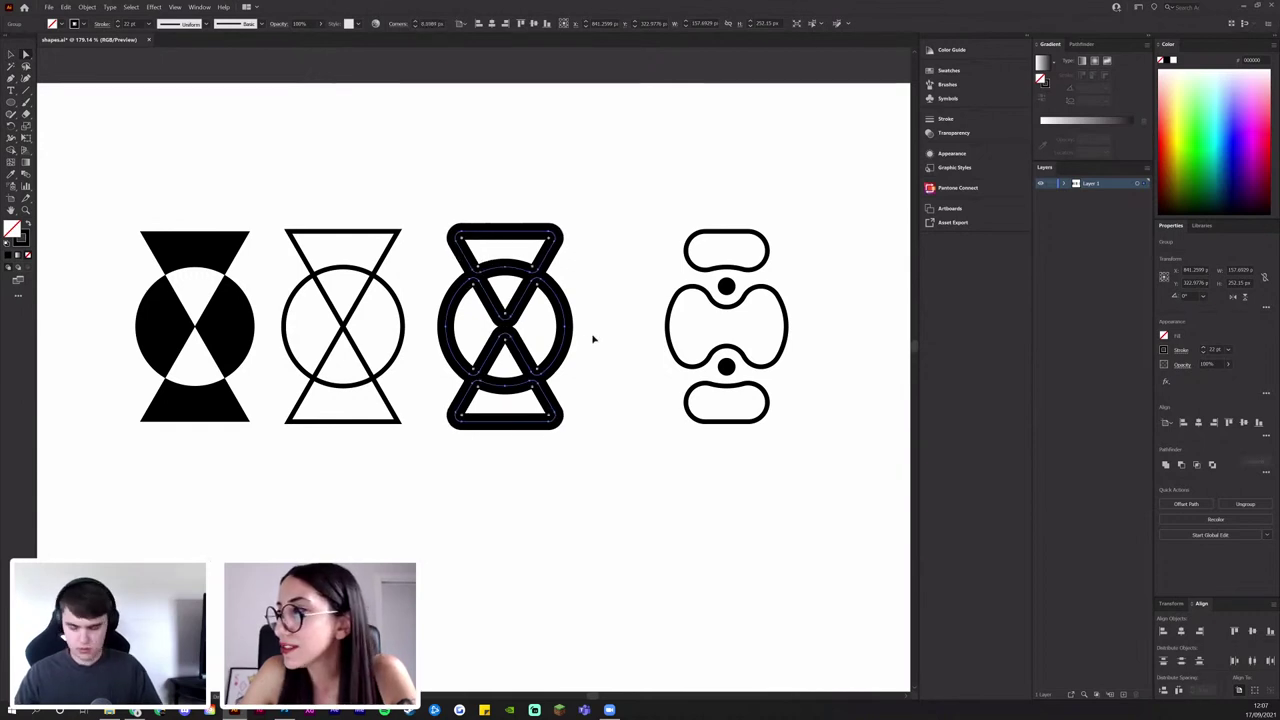
{"action": "key", "text": "v"}
{"action": "left_click", "coordinate": [582, 306]}
{"action": "left_click_drag", "start_coordinate": [609, 334], "coordinate": [563, 313]}
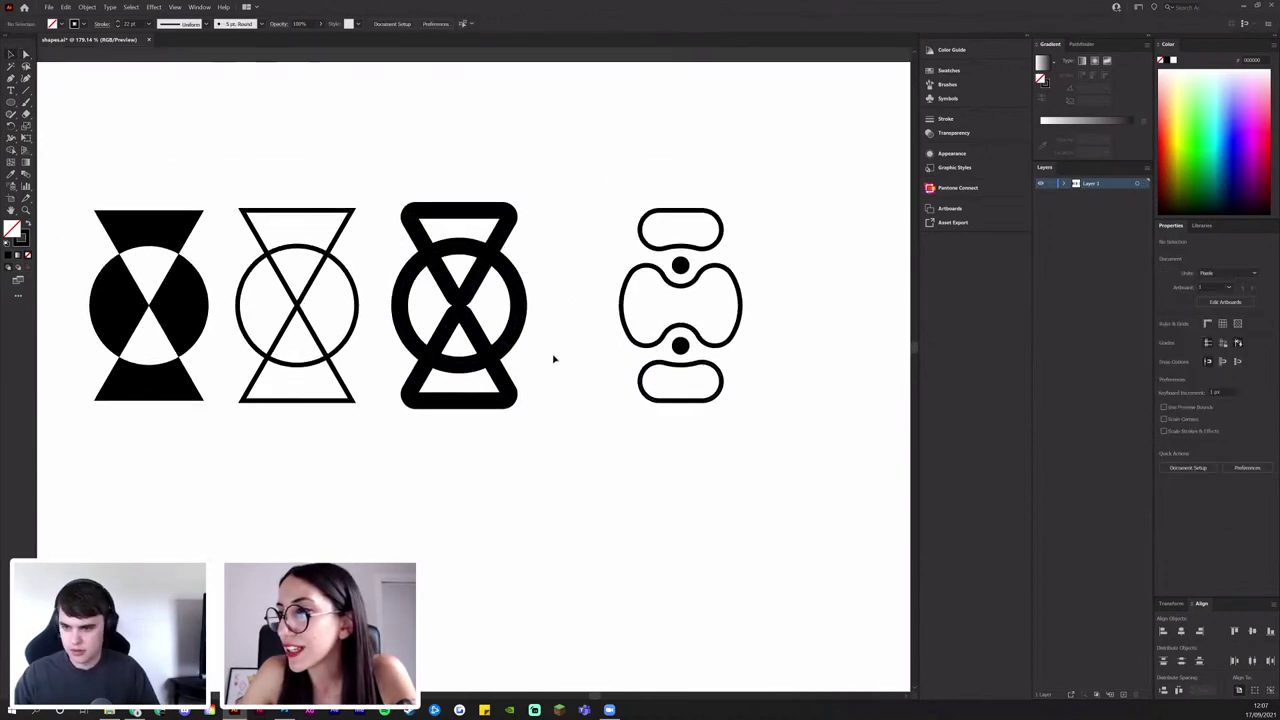
Select the rounded blob shape together with its two dots and group the selection
{"action": "left_click_drag", "start_coordinate": [556, 359], "coordinate": [652, 310]}
{"action": "key", "text": "ctrl+z"}
{"action": "left_click_drag", "start_coordinate": [792, 418], "coordinate": [667, 250]}
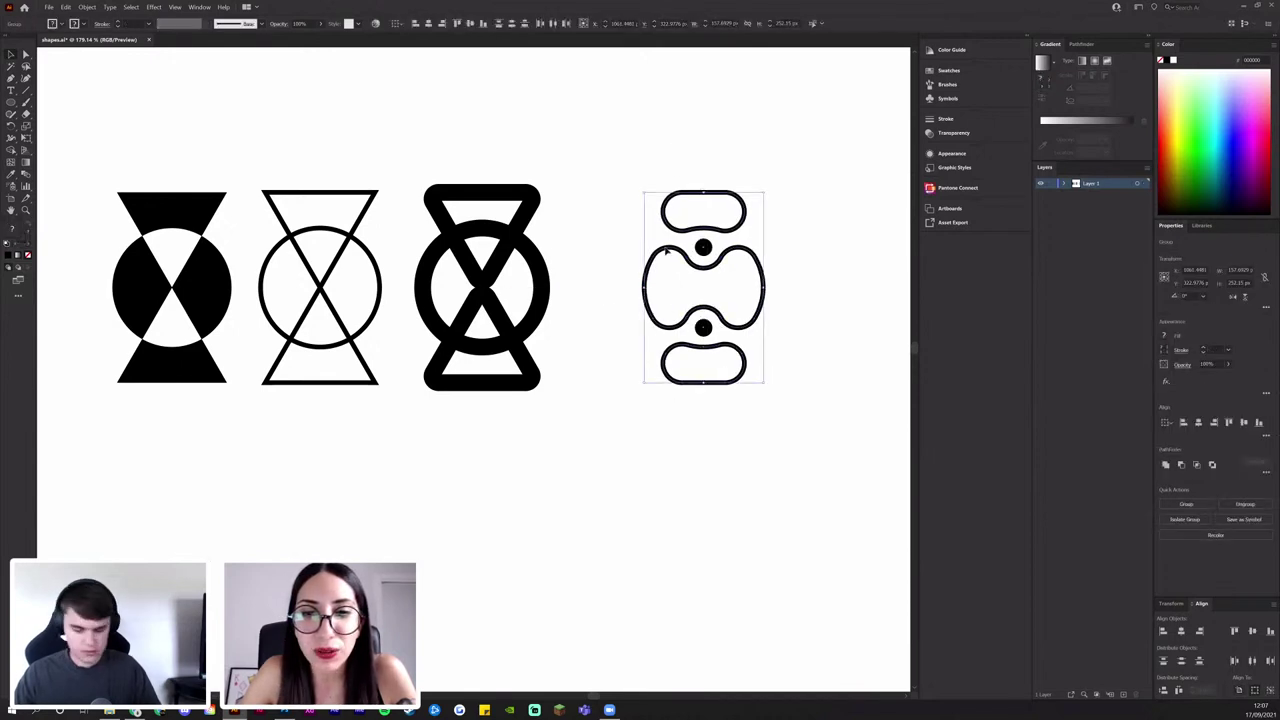
{"action": "key", "text": "ctrl+g"}
{"action": "left_click", "coordinate": [774, 400]}
Draw two equal outlined circles side by side below the filled shape, overlapping by half their width
{"action": "left_click_drag", "start_coordinate": [549, 509], "coordinate": [656, 349]}
{"action": "left_click_drag", "start_coordinate": [453, 284], "coordinate": [456, 320]}
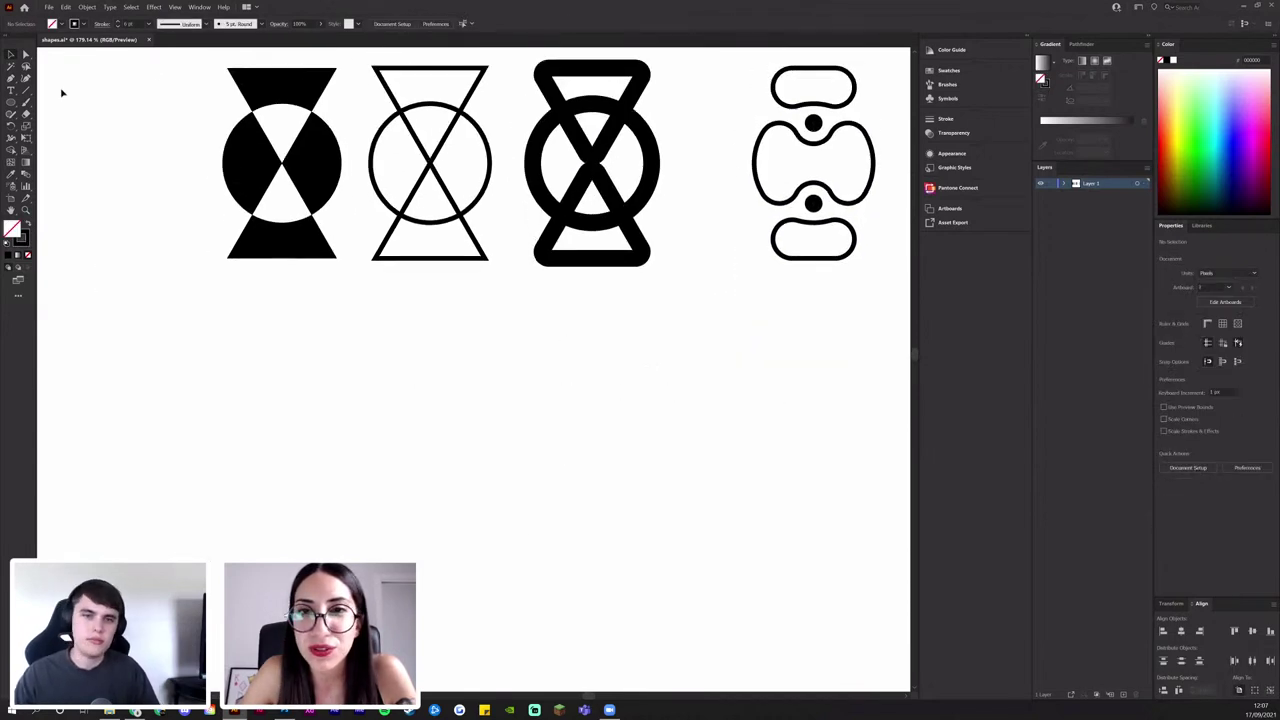
{"action": "key", "text": "m"}
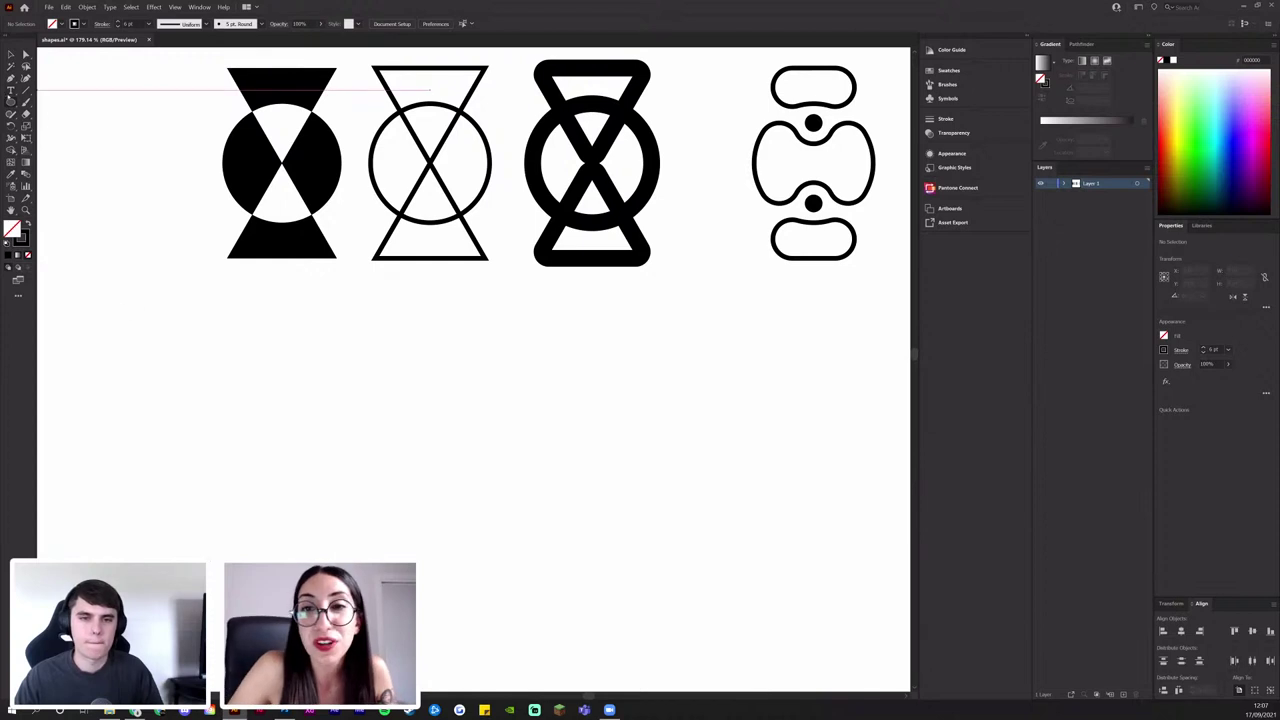
{"action": "left_click_drag", "start_coordinate": [11, 102], "coordinate": [48, 126]}
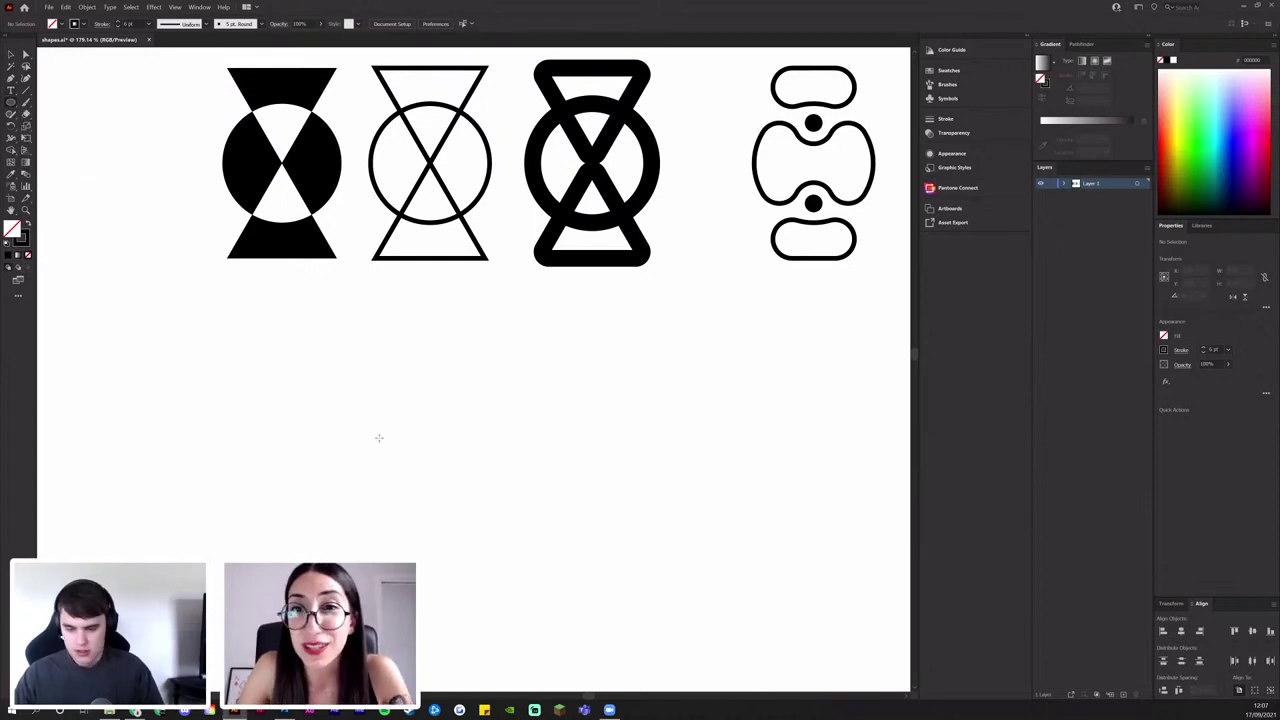
{"action": "mouse_move", "coordinate": [321, 376]}
{"action": "left_mouse_down"}
{"action": "mouse_move", "coordinate": [412, 463]}
{"action": "mouse_move", "coordinate": [444, 455]}
{"action": "mouse_move", "coordinate": [317, 366]}
{"action": "mouse_move", "coordinate": [315, 390]}
{"action": "left_mouse_up"}
{"action": "left_click", "coordinate": [410, 430], "text": "shift"}
{"action": "left_click", "coordinate": [500, 437]}
{"action": "left_click_drag", "start_coordinate": [395, 407], "coordinate": [403, 431]}
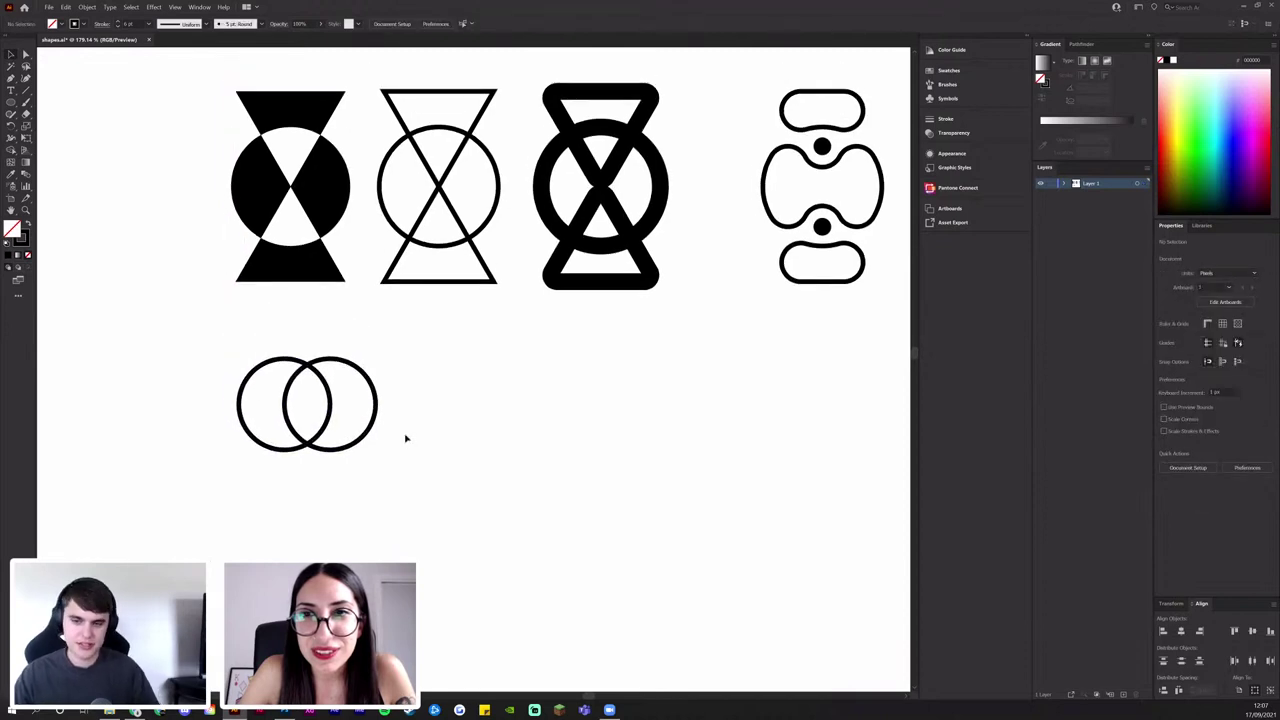
{"action": "left_click_drag", "start_coordinate": [285, 378], "coordinate": [226, 343]}
{"action": "left_click", "coordinate": [480, 474]}
{"action": "left_click_drag", "start_coordinate": [459, 470], "coordinate": [226, 334]}
{"action": "left_click", "coordinate": [482, 456]}
{"action": "left_click_drag", "start_coordinate": [314, 396], "coordinate": [363, 396]}
{"action": "left_click_drag", "start_coordinate": [375, 409], "coordinate": [437, 403]}
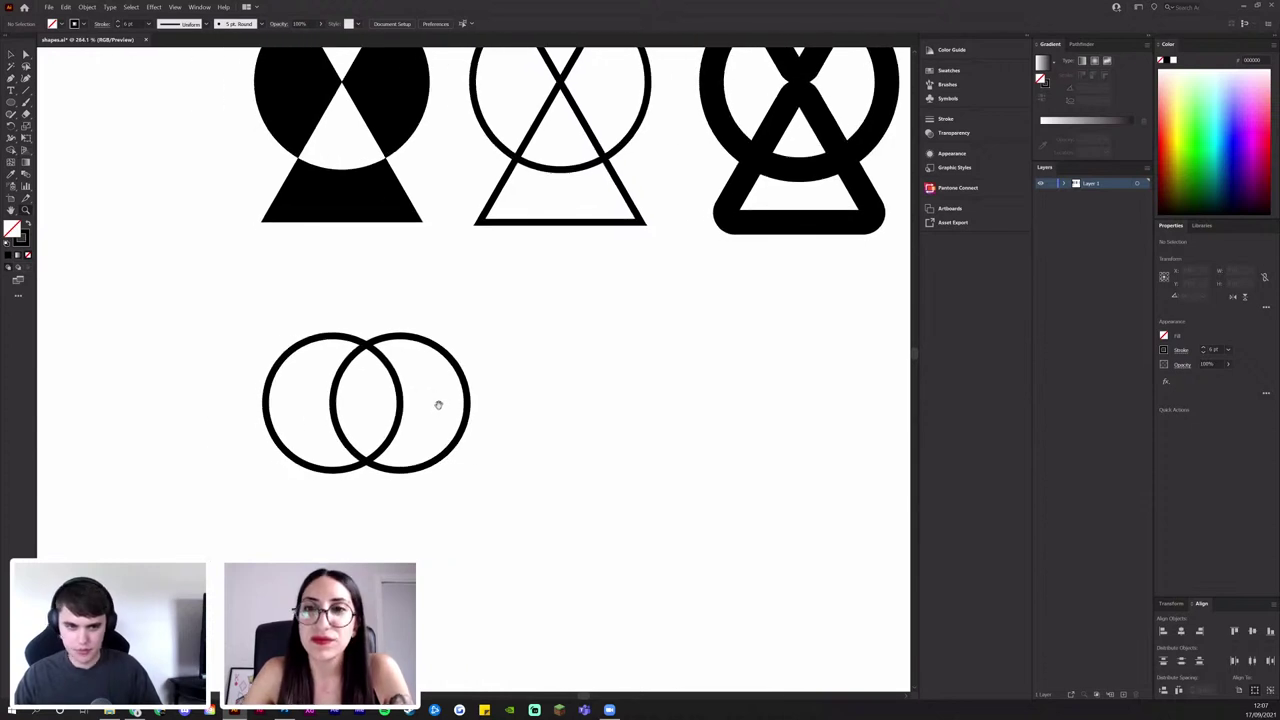
Try shifting the right circle sideways to adjust its overlap with the left circle
{"action": "left_click", "coordinate": [457, 360]}
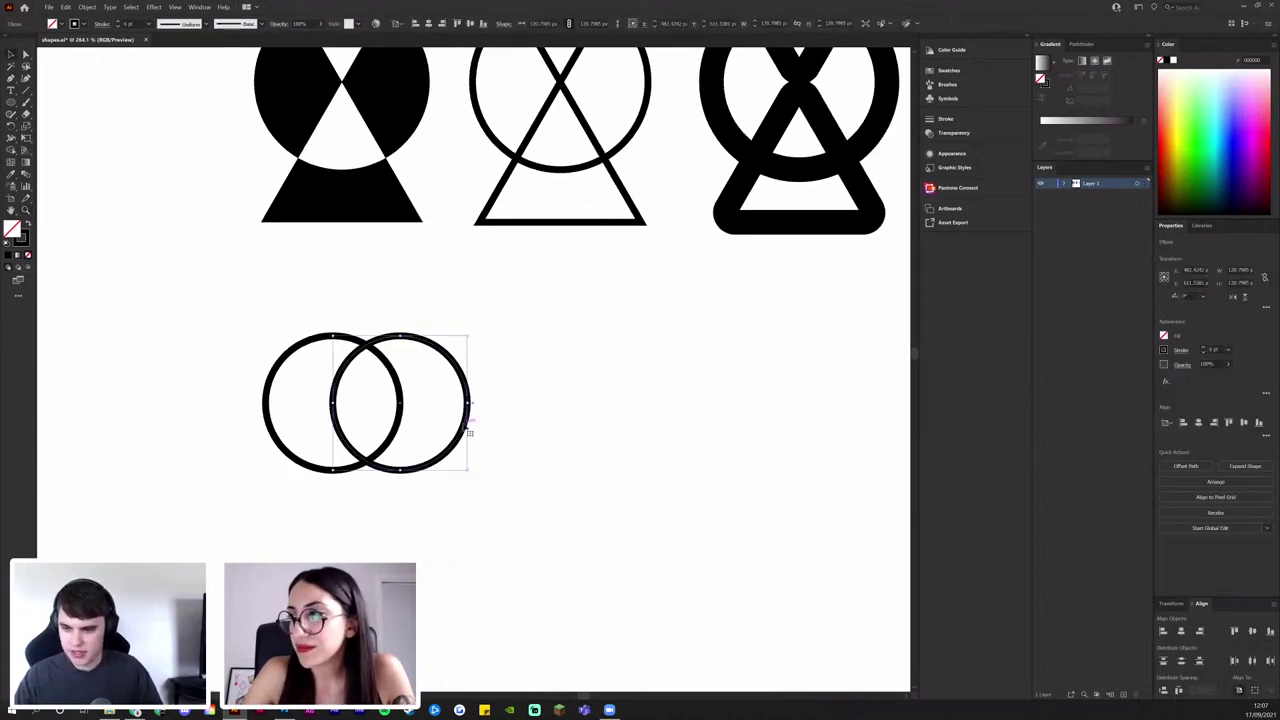
{"action": "left_click_drag", "start_coordinate": [472, 425], "coordinate": [292, 284]}
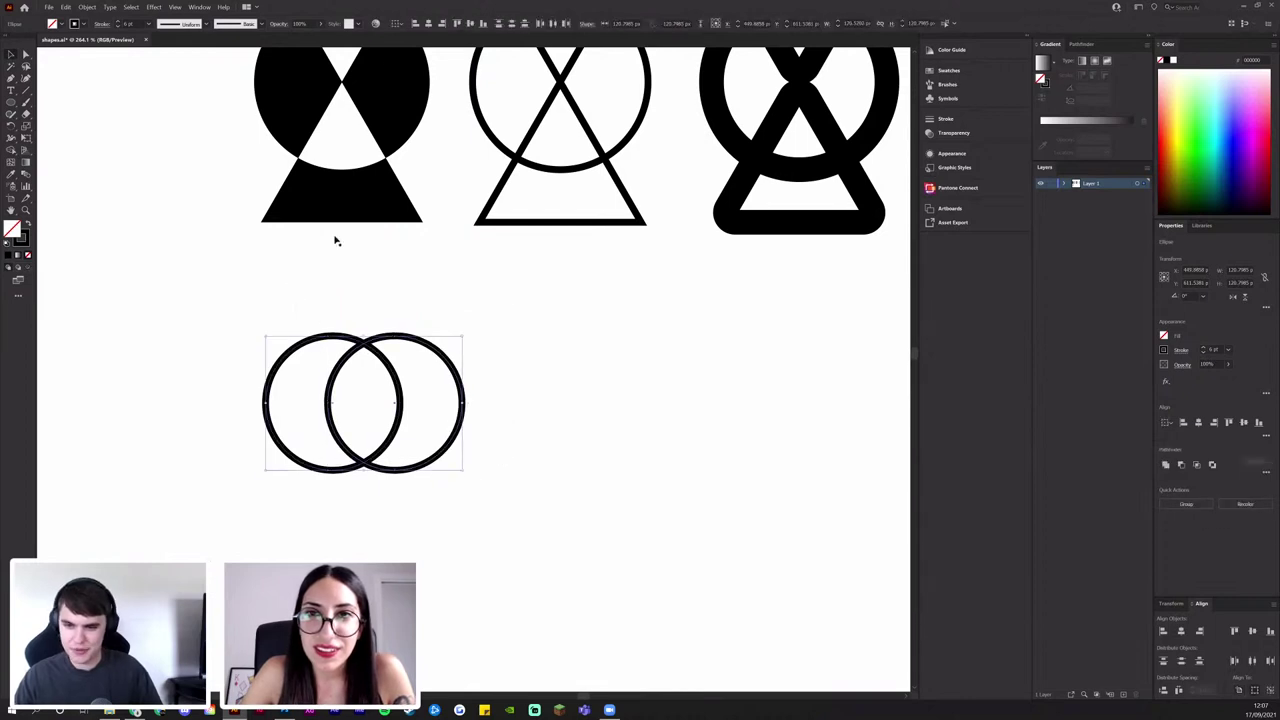
{"action": "left_click", "coordinate": [509, 443]}
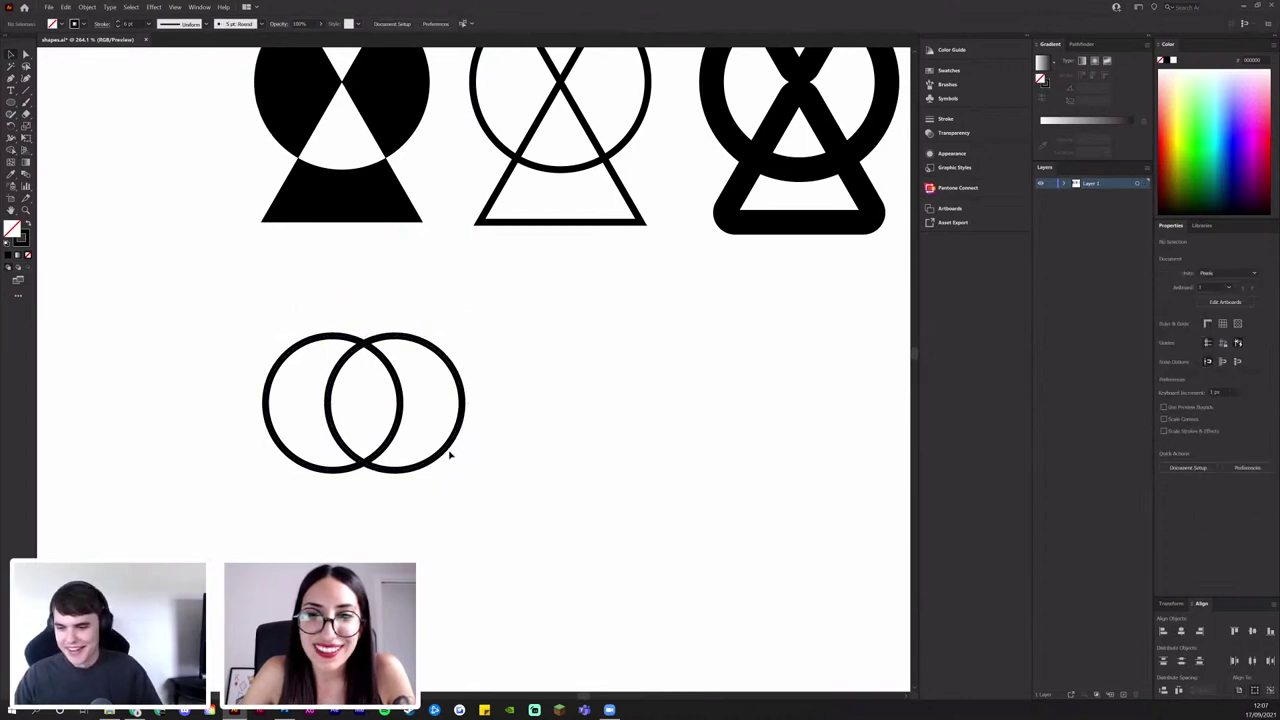
{"action": "left_click_drag", "start_coordinate": [443, 449], "coordinate": [498, 450]}
{"action": "left_click", "coordinate": [412, 416]}
{"action": "left_click_drag", "start_coordinate": [558, 485], "coordinate": [369, 295]}
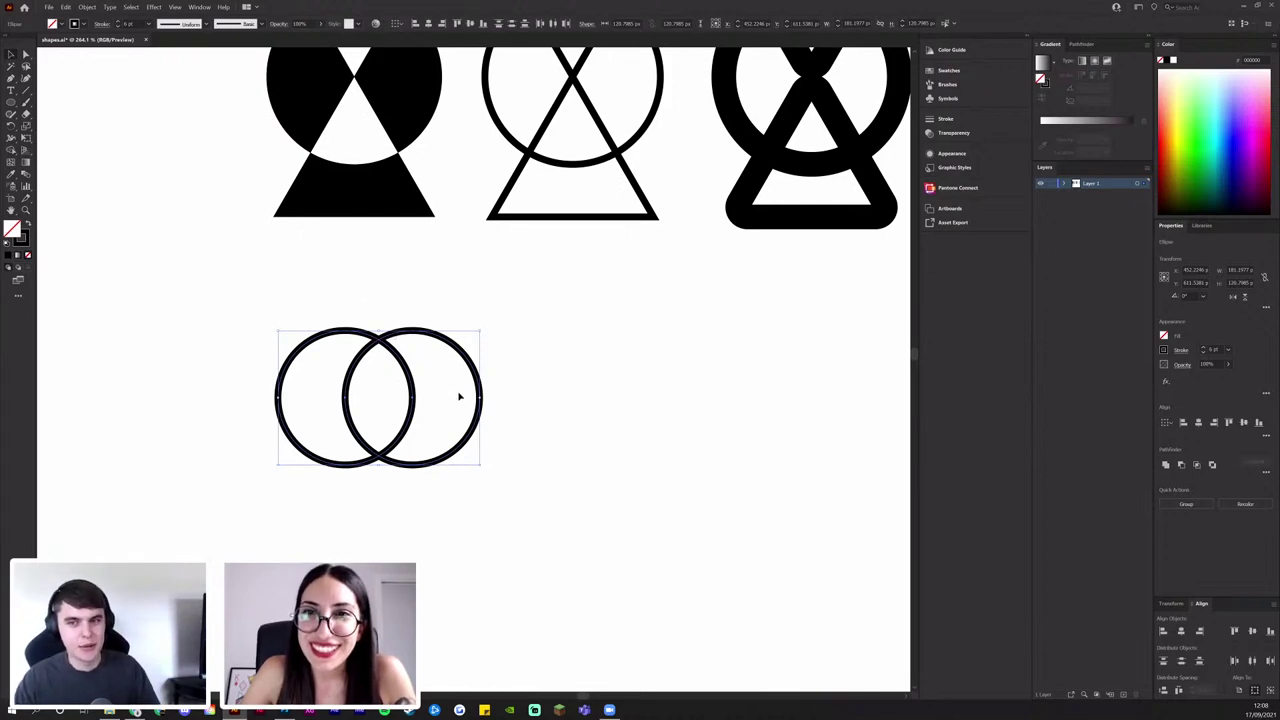
{"action": "left_click", "coordinate": [538, 438]}
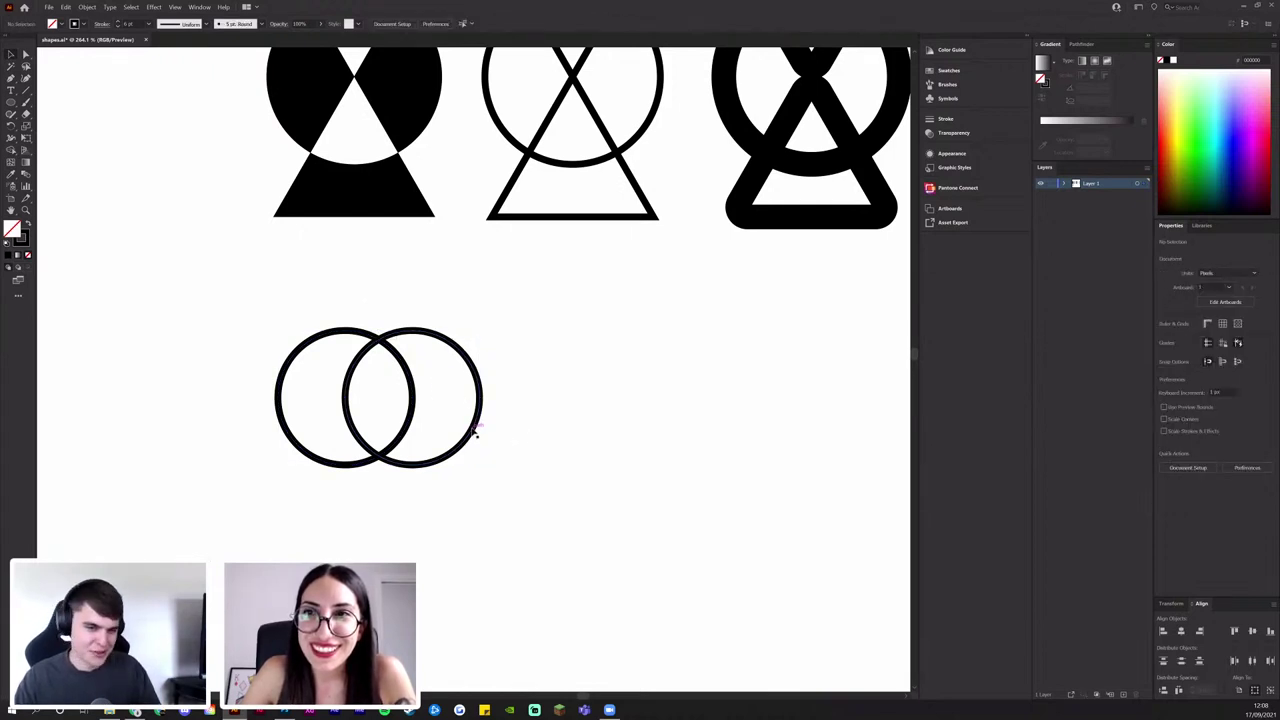
Delete the right one of the two overlapping circles, keeping the left one
{"action": "left_click_drag", "start_coordinate": [532, 474], "coordinate": [471, 295]}
{"action": "left_click", "coordinate": [552, 494]}
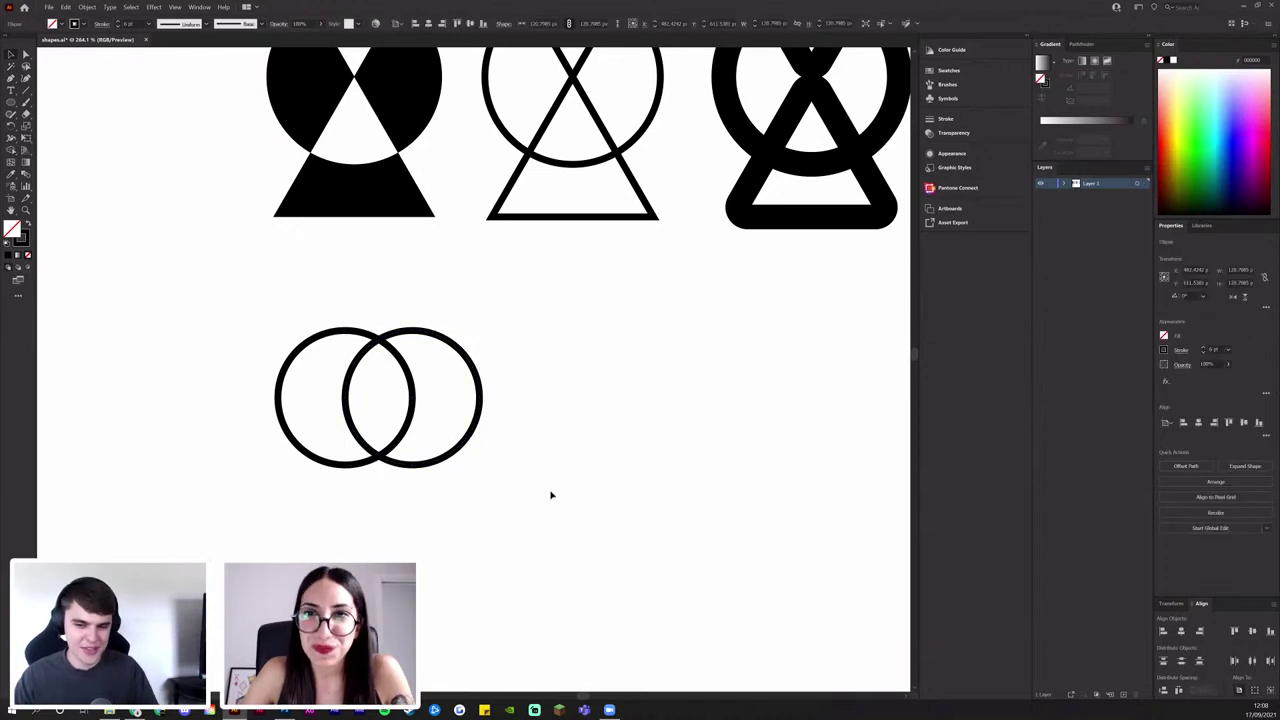
{"action": "left_click_drag", "start_coordinate": [541, 503], "coordinate": [457, 330]}
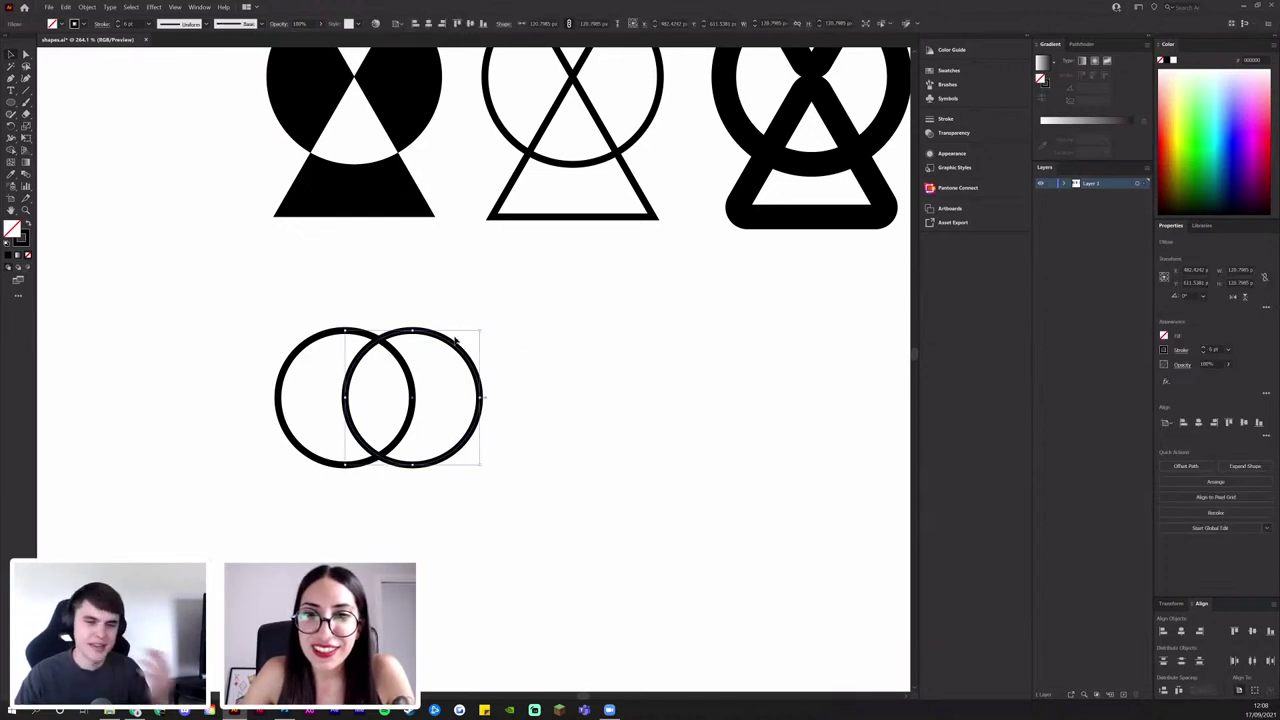
{"action": "left_click", "coordinate": [505, 445]}
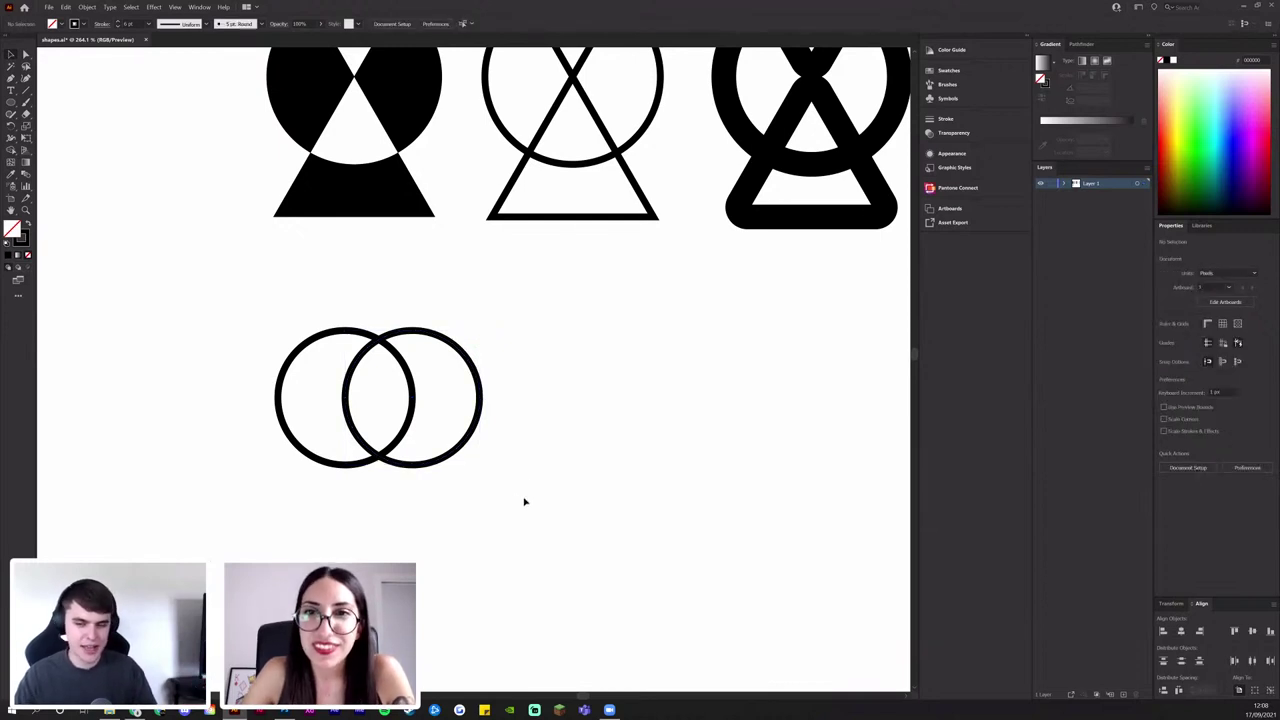
{"action": "left_click_drag", "start_coordinate": [287, 402], "coordinate": [287, 402]}
{"action": "left_click", "coordinate": [567, 463]}
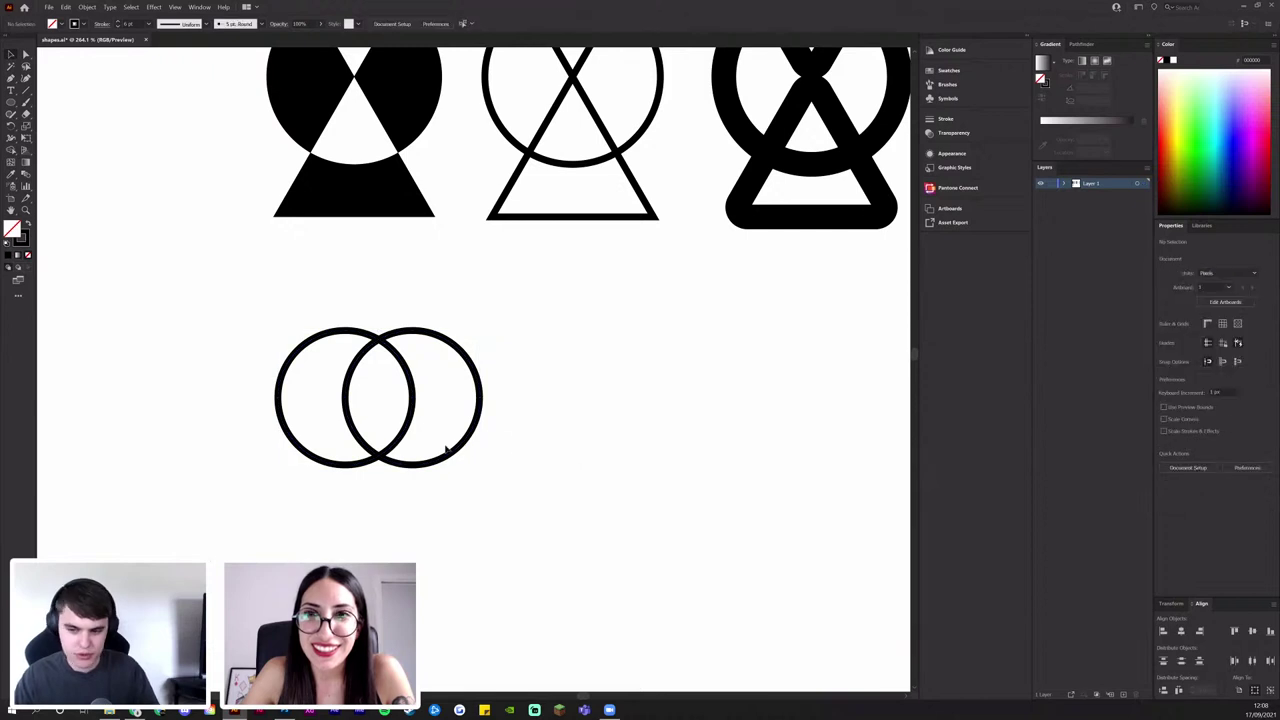
{"action": "left_click", "coordinate": [460, 451]}
{"action": "key", "text": "Delete"}
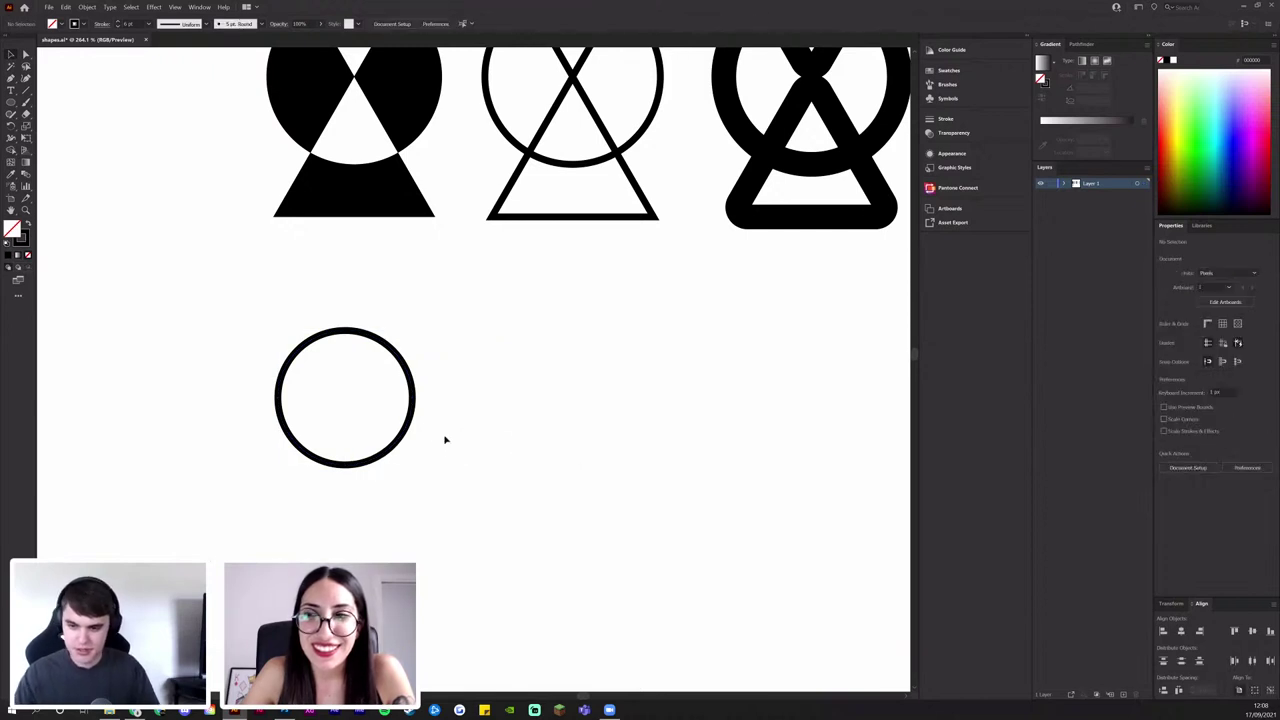
Duplicate the remaining circle sideways twice at equal spacing to try a row of three overlapping circles
{"action": "left_click_drag", "start_coordinate": [402, 445], "coordinate": [640, 495]}
{"action": "key", "text": "ctrl+d"}
{"action": "left_click", "coordinate": [618, 490]}
{"action": "left_click_drag", "start_coordinate": [630, 506], "coordinate": [526, 456]}
{"action": "left_click_drag", "start_coordinate": [250, 304], "coordinate": [251, 303]}
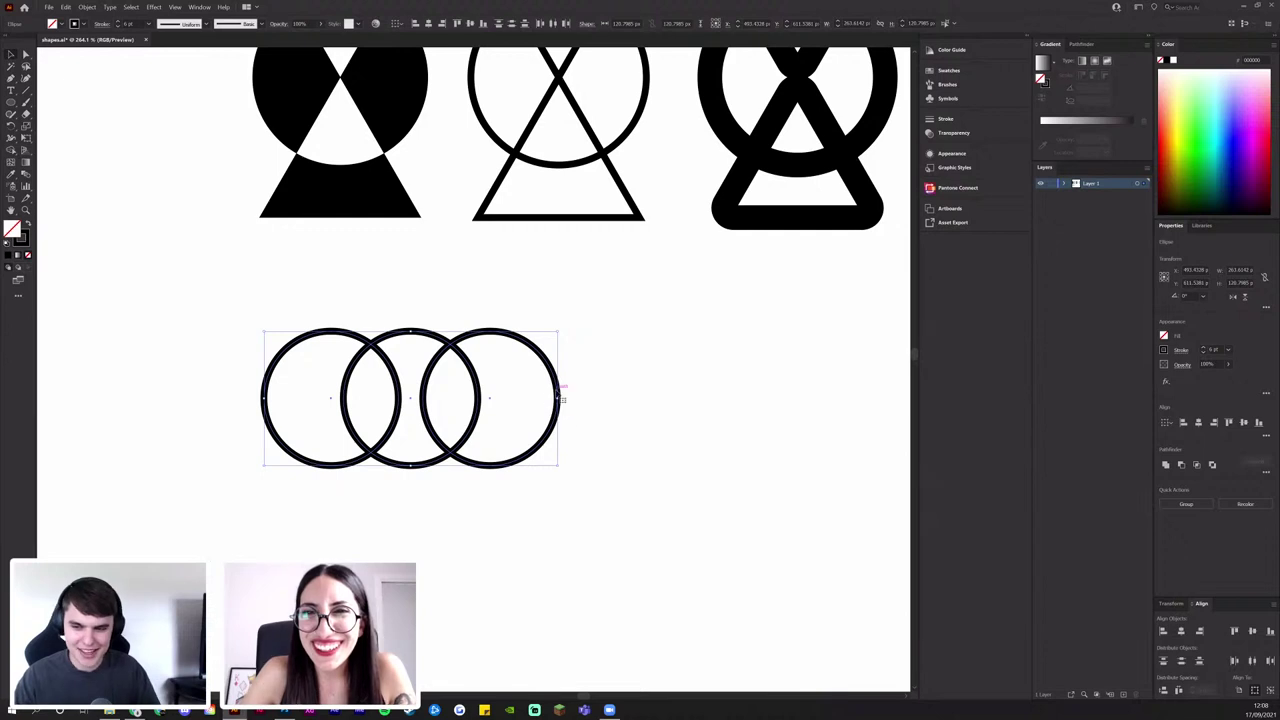
Delete the duplicated circles from the row, leaving only the first circle
{"action": "left_click", "coordinate": [631, 452]}
{"action": "left_click_drag", "start_coordinate": [627, 432], "coordinate": [474, 386]}
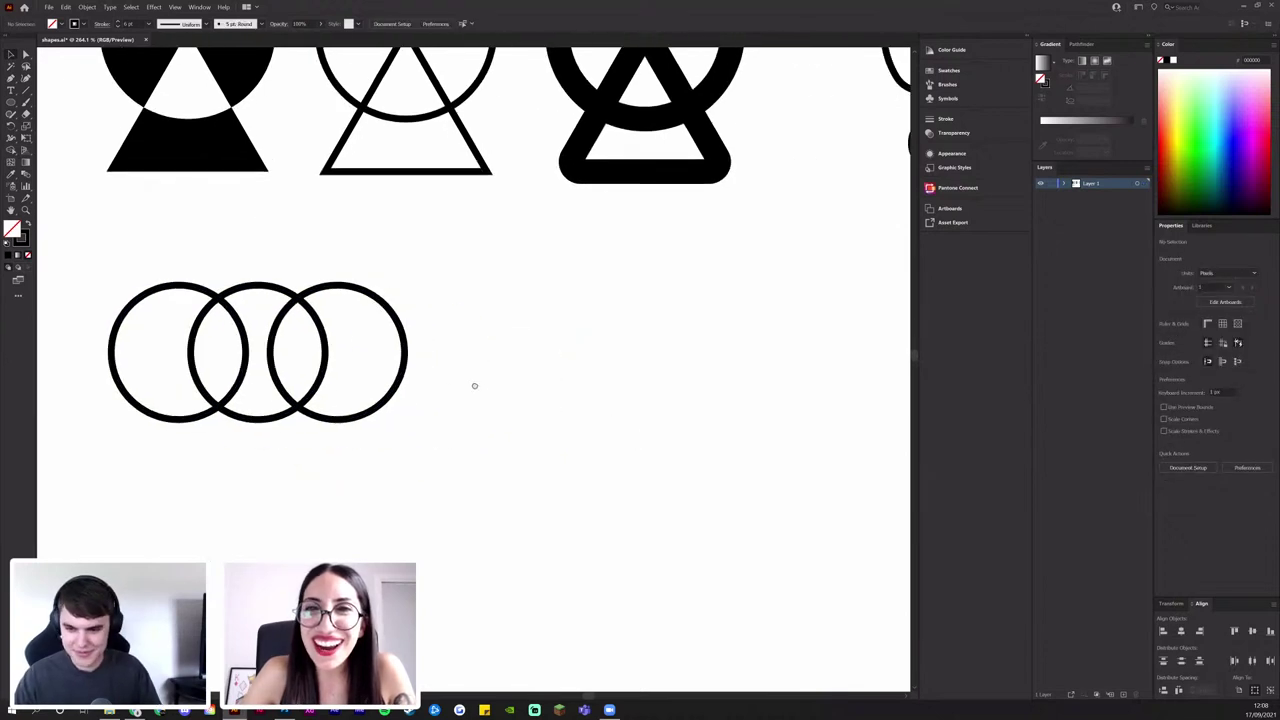
{"action": "left_click_drag", "start_coordinate": [391, 397], "coordinate": [491, 423]}
{"action": "key", "text": "ctrl+z"}
{"action": "key", "text": "Delete"}
{"action": "left_click", "coordinate": [415, 410]}
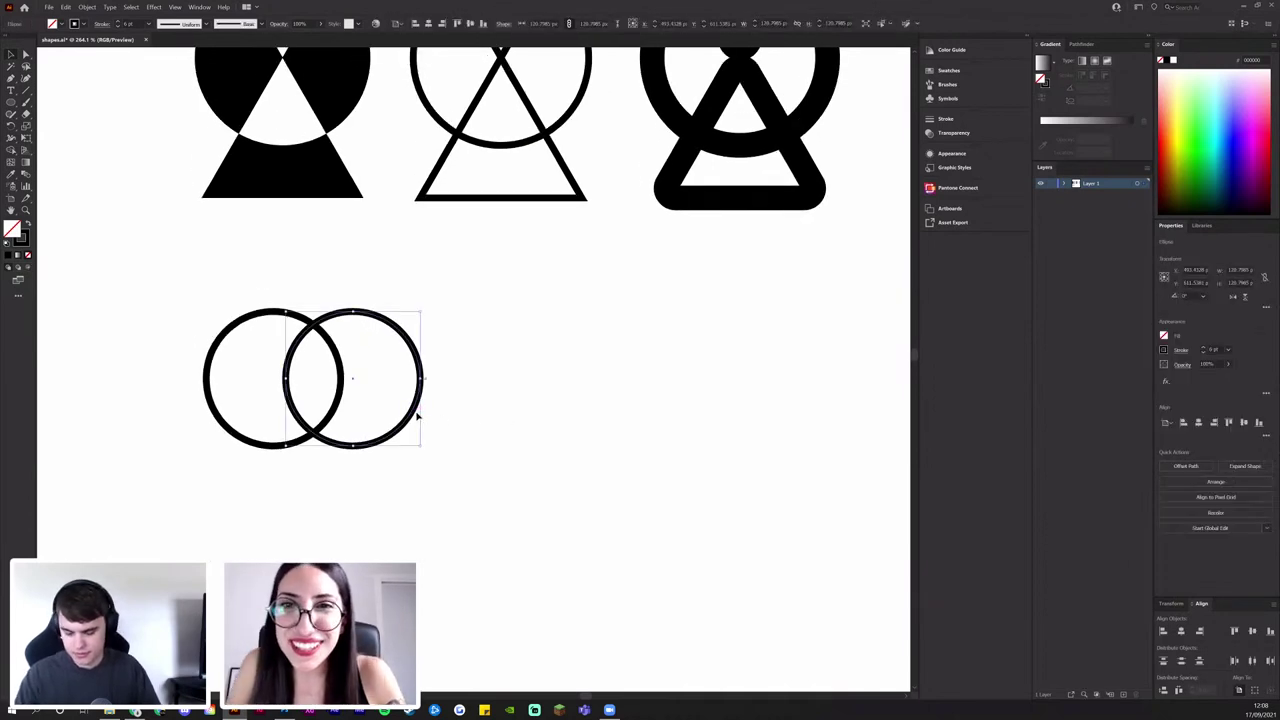
{"action": "key", "text": "Delete"}
Duplicate the circle to its right at the same height and shrink the copy to about 39 px in diameter
{"action": "left_click_drag", "start_coordinate": [414, 408], "coordinate": [543, 451]}
{"action": "left_click_drag", "start_coordinate": [478, 376], "coordinate": [478, 418]}
{"action": "left_click", "coordinate": [416, 465]}
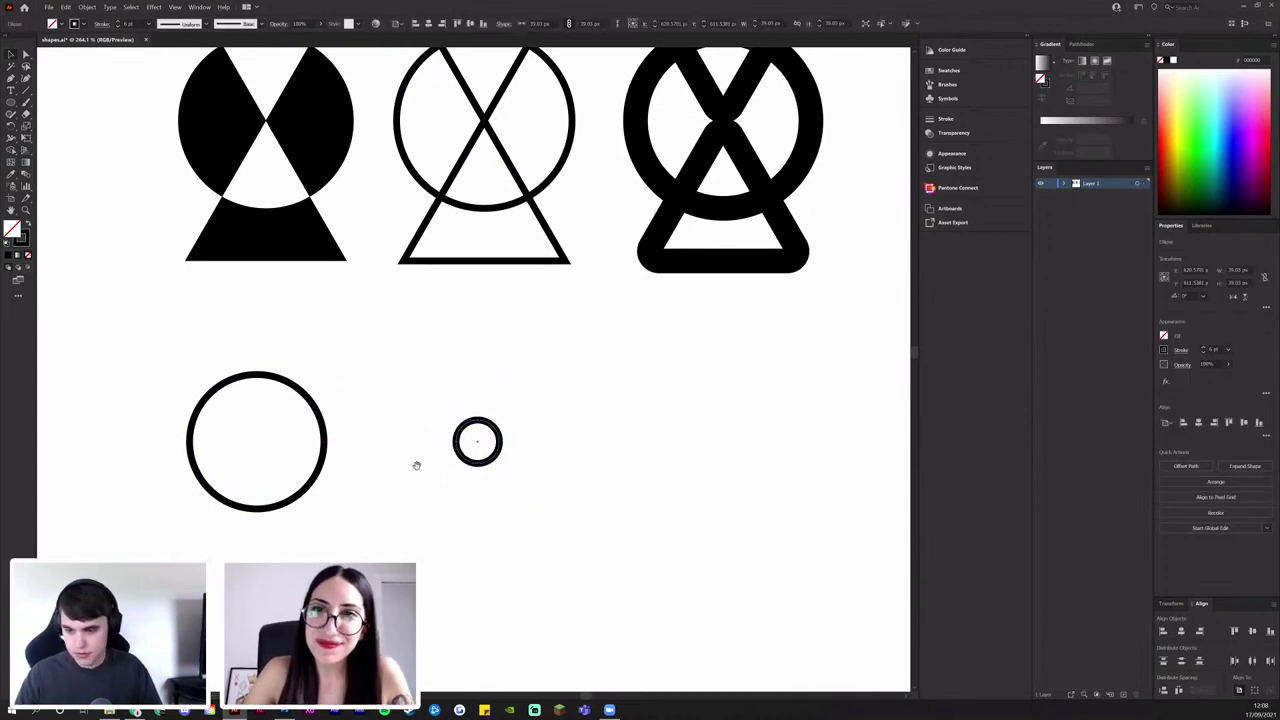
Select the large and the small circle and make a blend between them
{"action": "left_click_drag", "start_coordinate": [390, 457], "coordinate": [600, 401]}
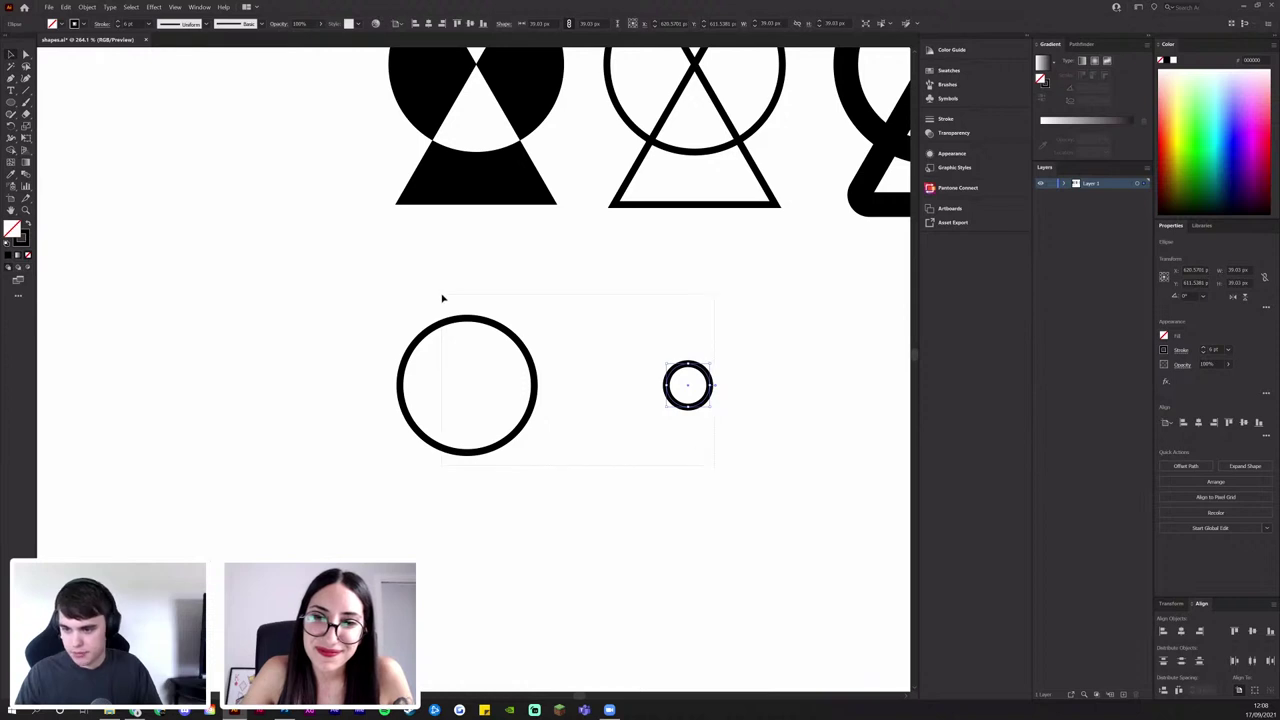
{"action": "left_click_drag", "start_coordinate": [442, 298], "coordinate": [476, 314]}
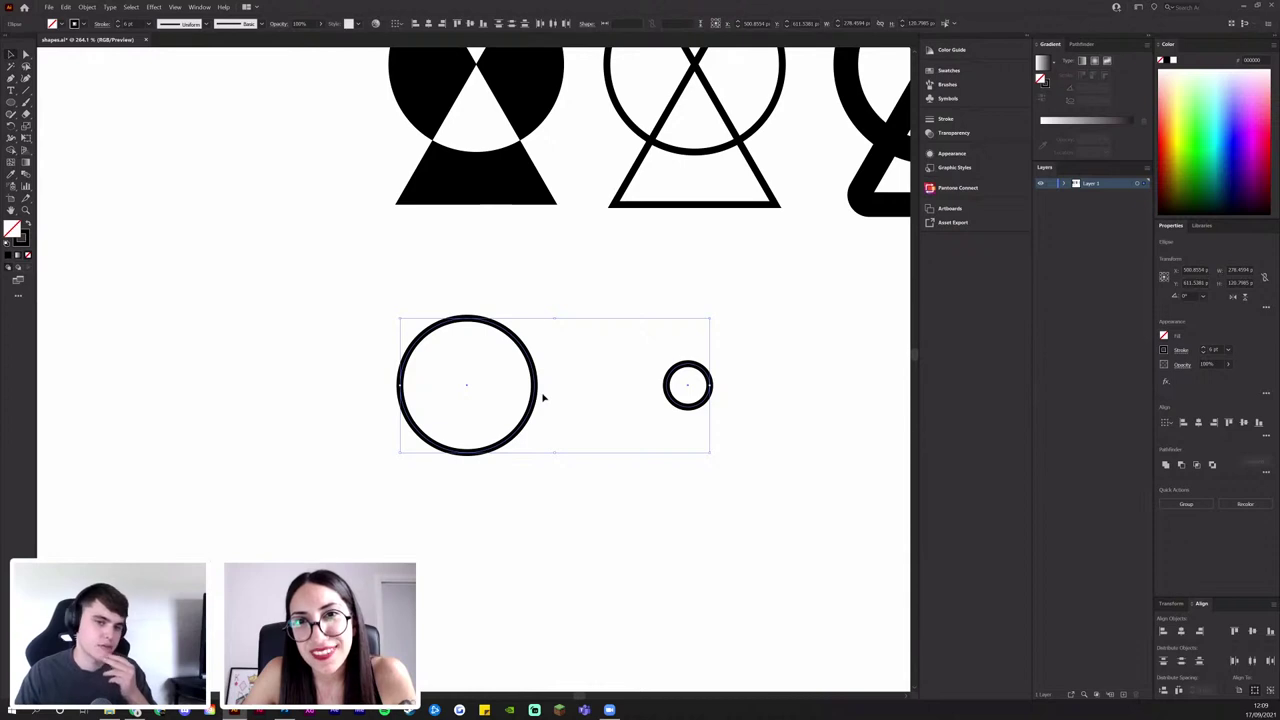
{"action": "left_click_drag", "start_coordinate": [569, 366], "coordinate": [479, 359]}
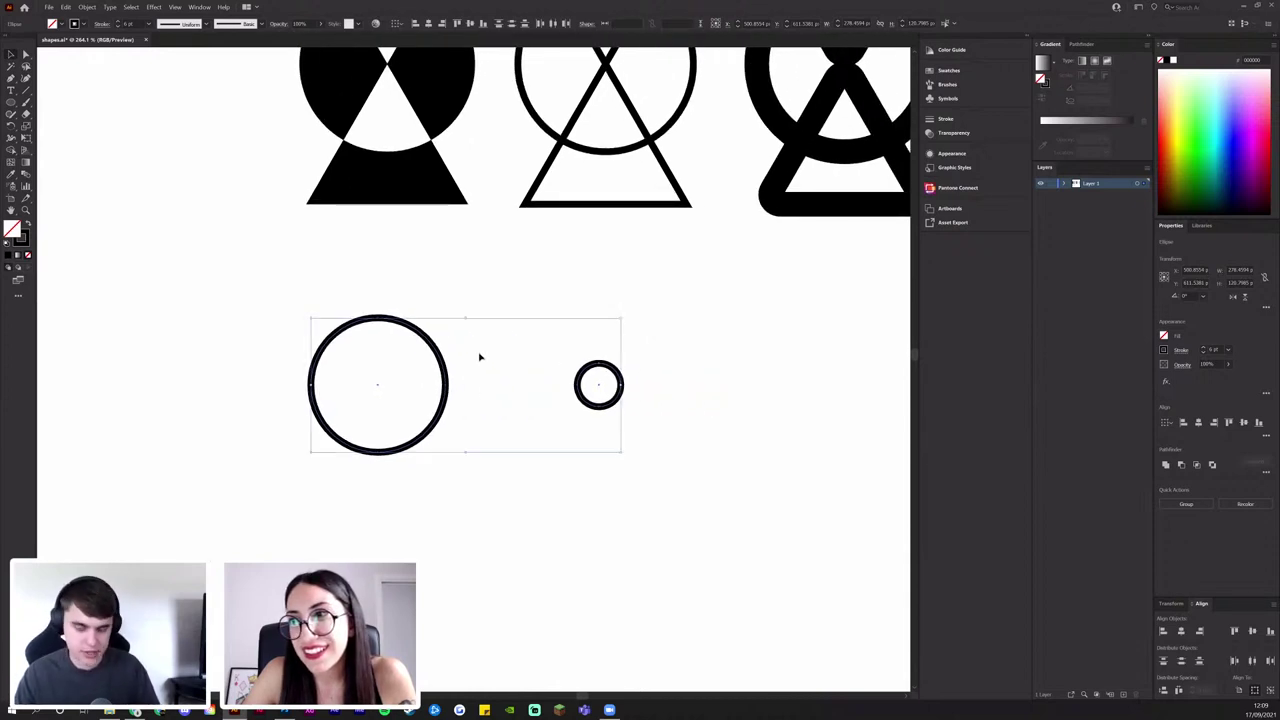
{"action": "left_click", "coordinate": [486, 345]}
{"action": "key", "text": "ctrl+alt+b"}
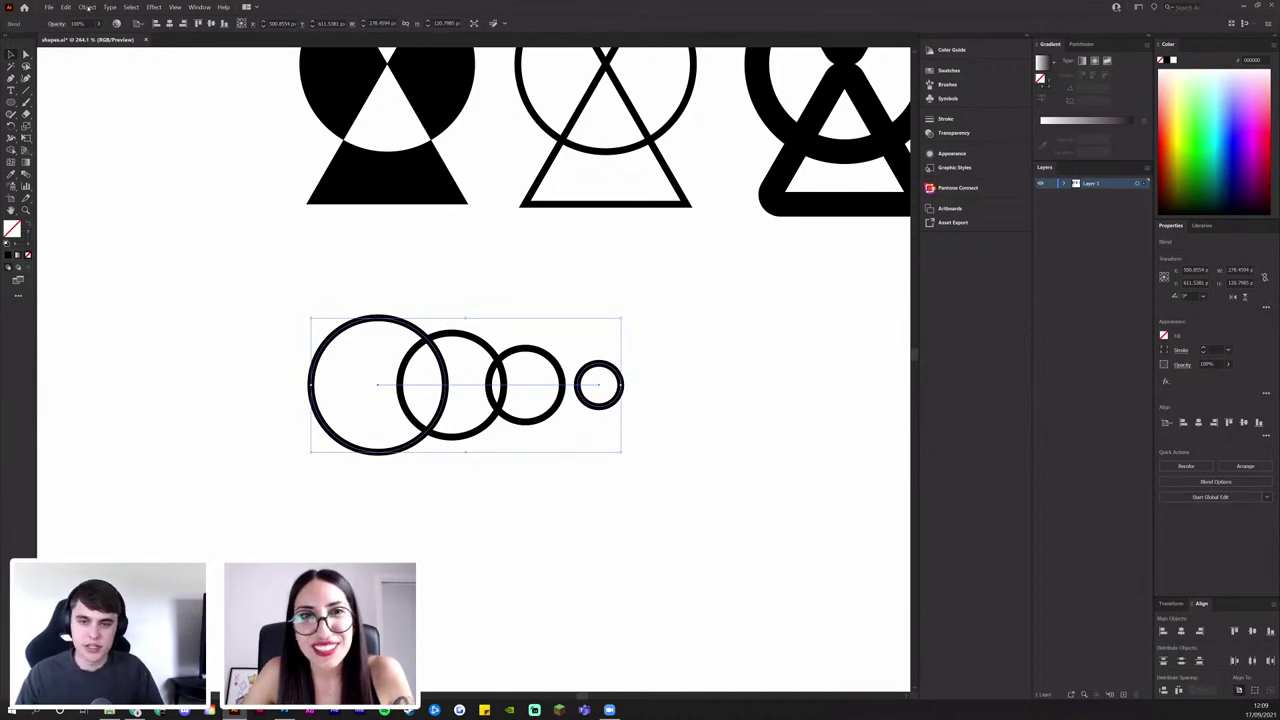
Set the blend's spacing to Specified Steps with 20 steps
{"action": "left_click", "coordinate": [87, 7]}
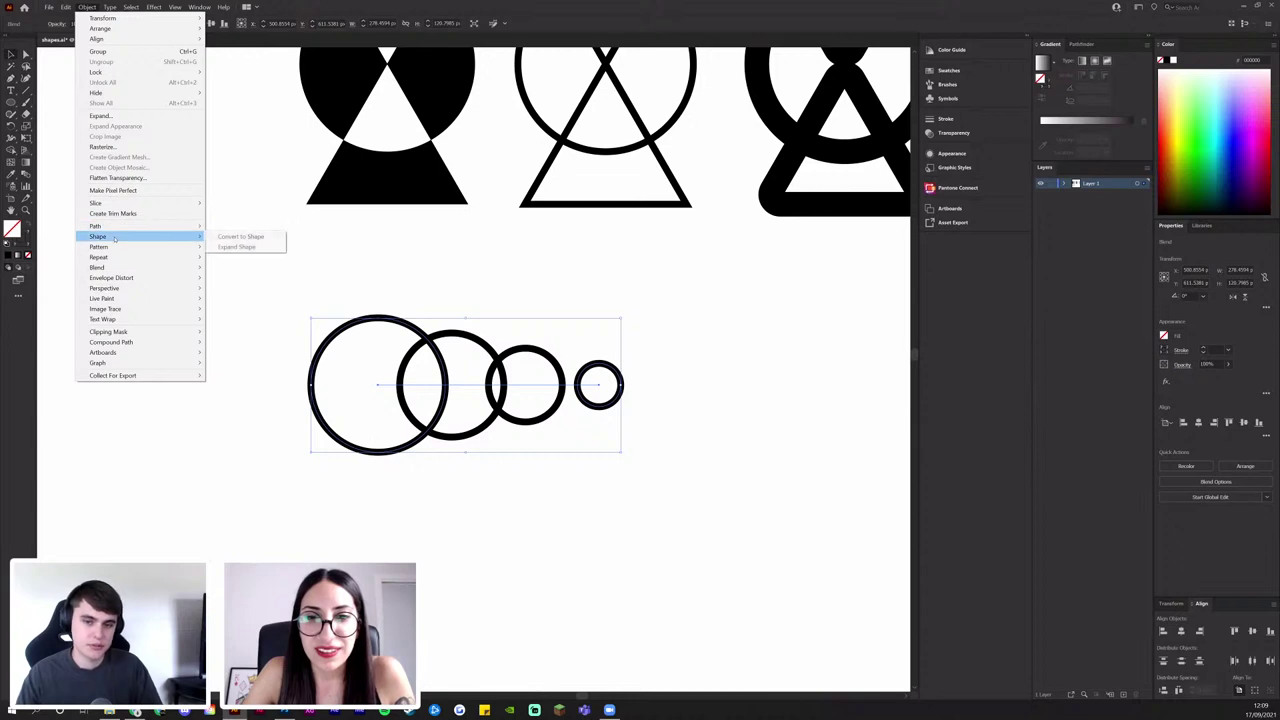
{"action": "mouse_move", "coordinate": [118, 247]}
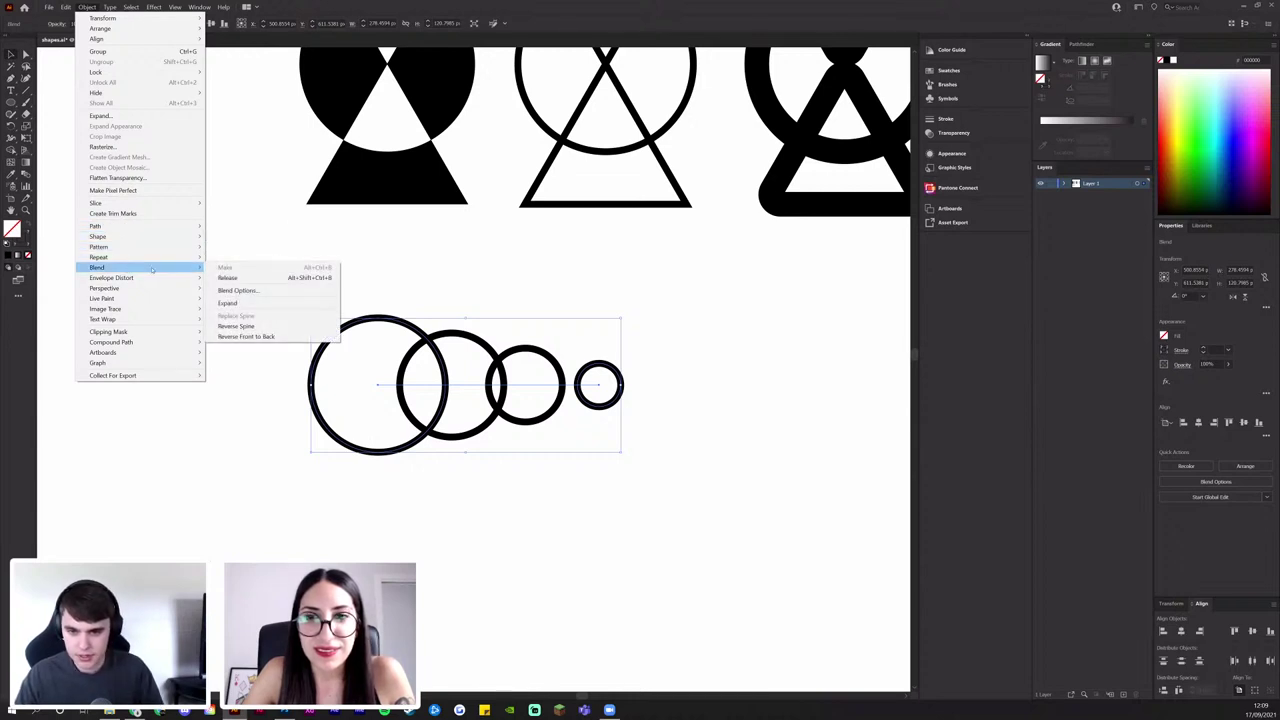
{"action": "mouse_move", "coordinate": [149, 289]}
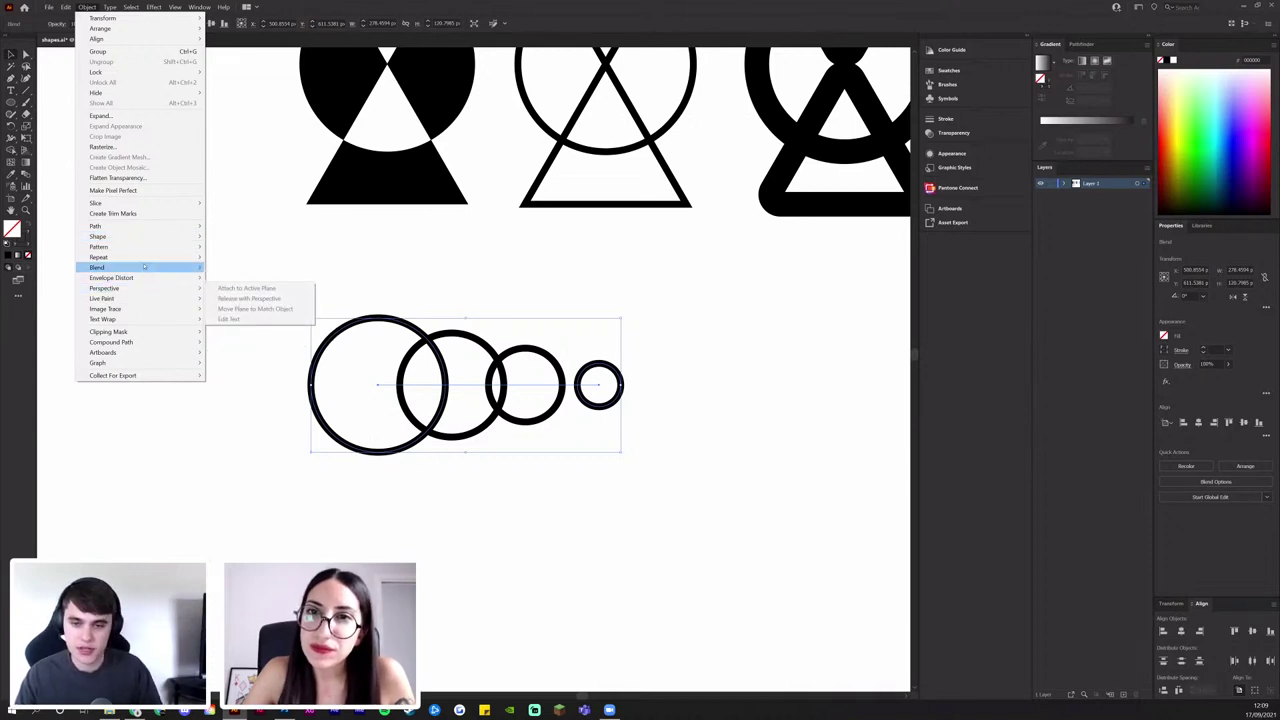
{"action": "mouse_move", "coordinate": [149, 267]}
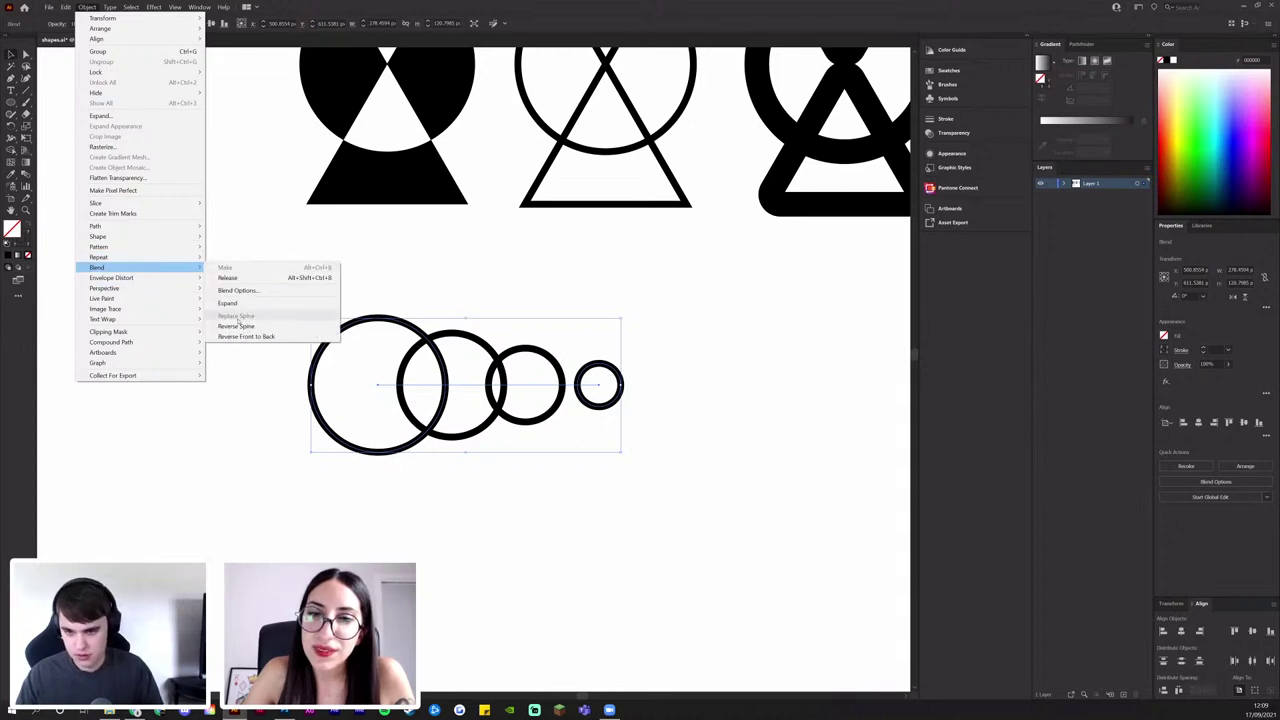
{"action": "left_click", "coordinate": [266, 289]}
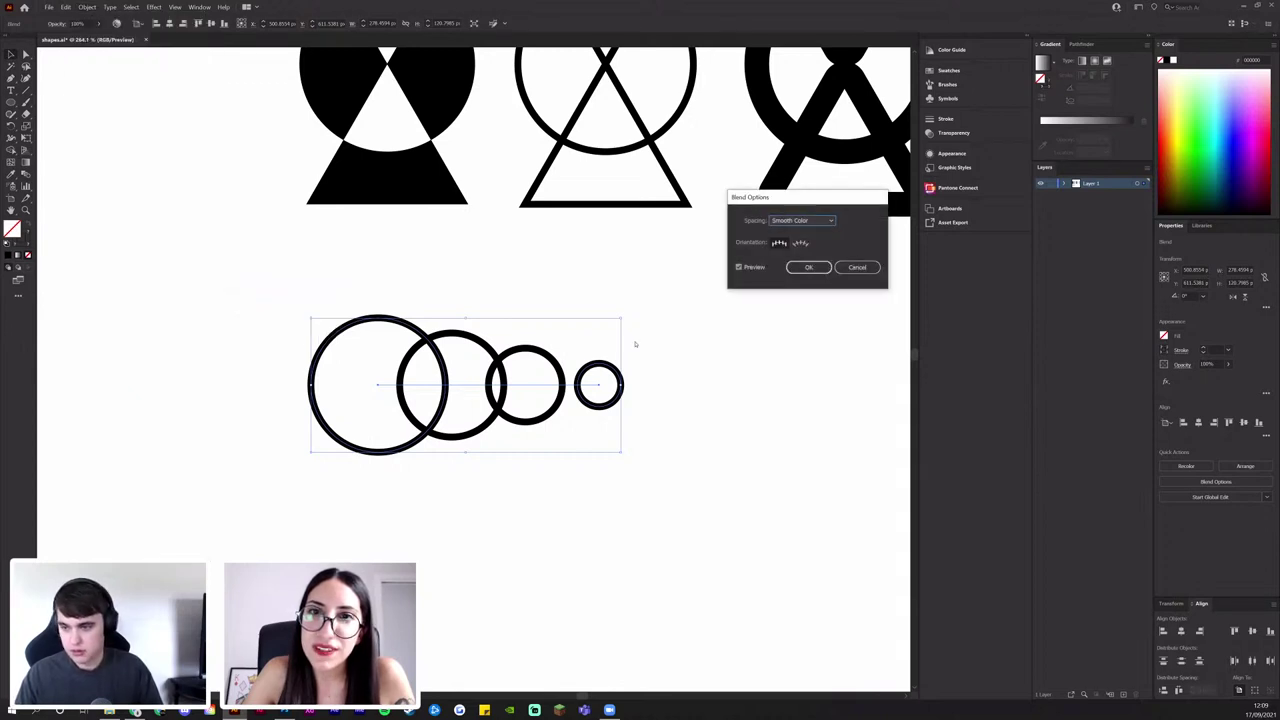
{"action": "left_click", "coordinate": [802, 220]}
{"action": "left_click", "coordinate": [795, 232]}
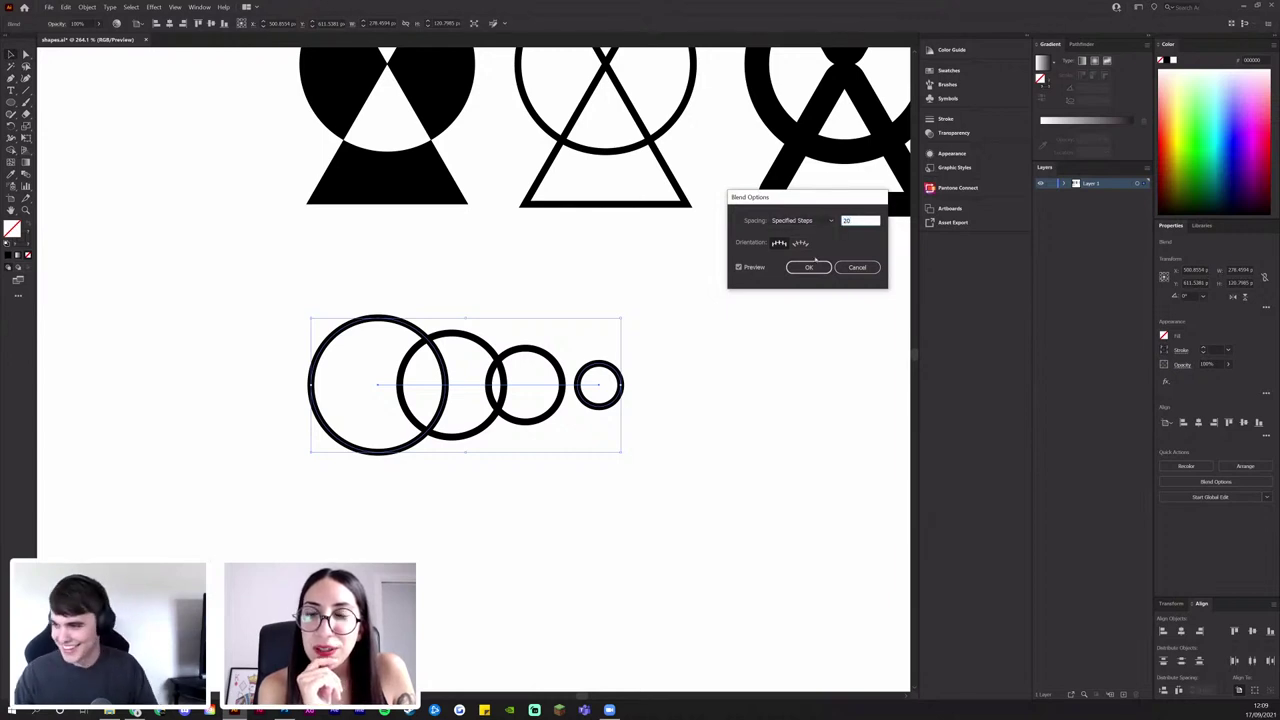
{"action": "left_click", "coordinate": [808, 267]}
{"action": "scroll", "coordinate": [500, 410], "scroll_direction": "right", "scroll_amount": 2}
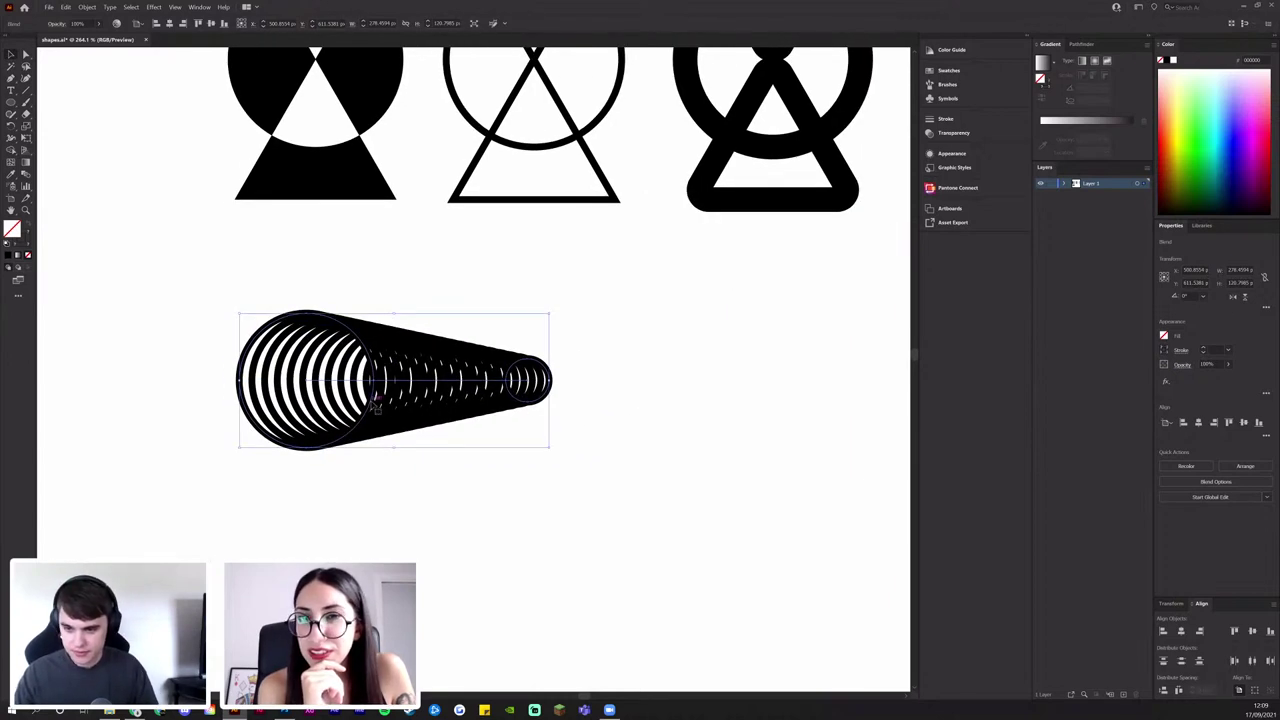
Inside the blend, move the small end circle farther right to stretch the blend and set that circle's stroke to 1 pt
{"action": "double_click", "coordinate": [545, 403]}
{"action": "left_click_drag", "start_coordinate": [545, 400], "coordinate": [775, 381]}
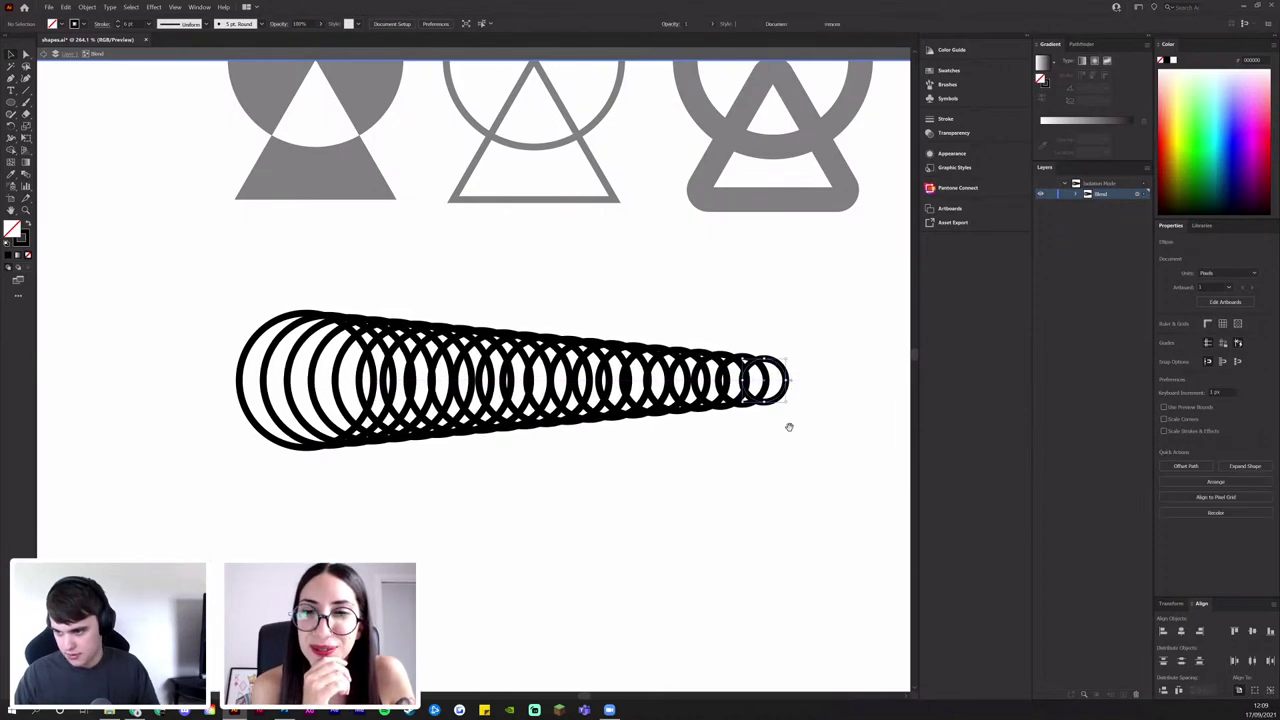
{"action": "scroll", "coordinate": [611, 346], "scroll_direction": "right", "scroll_amount": 3}
{"action": "left_click", "coordinate": [120, 27]}
{"action": "left_click", "coordinate": [120, 27]}
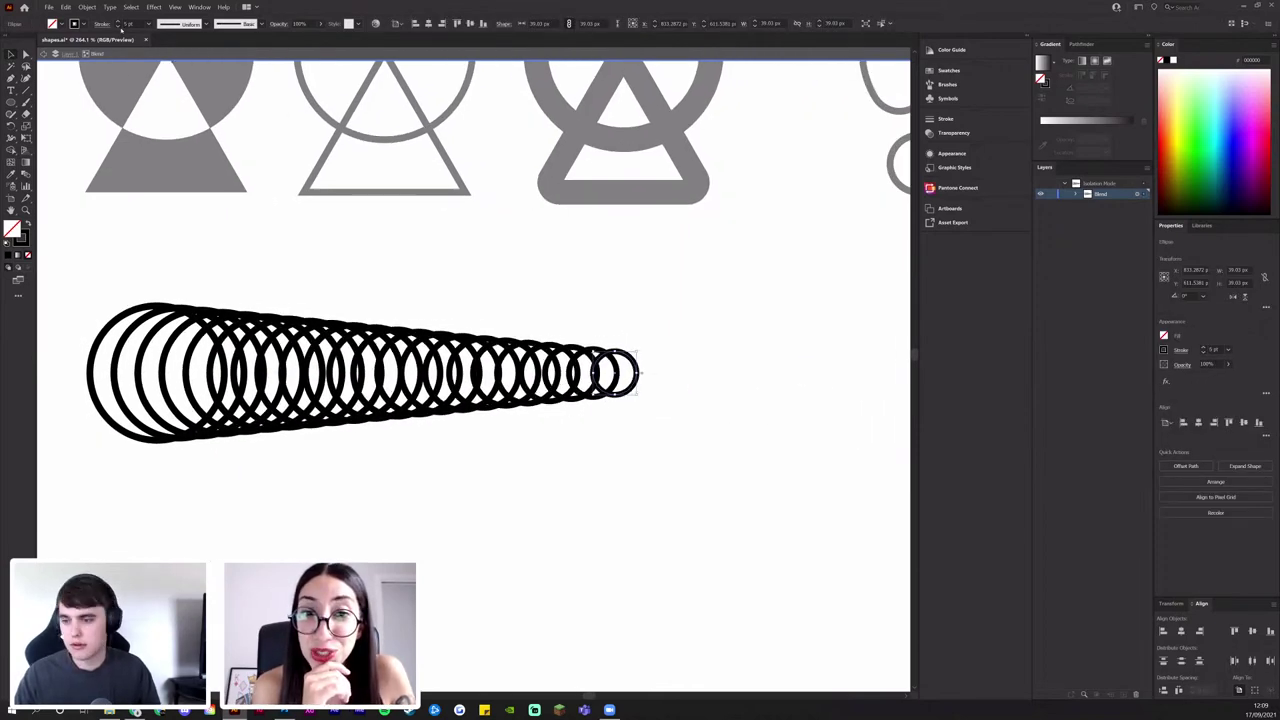
{"action": "left_click", "coordinate": [120, 27]}
{"action": "left_click", "coordinate": [120, 27]}
{"action": "left_click", "coordinate": [120, 27]}
{"action": "double_click", "coordinate": [451, 300]}
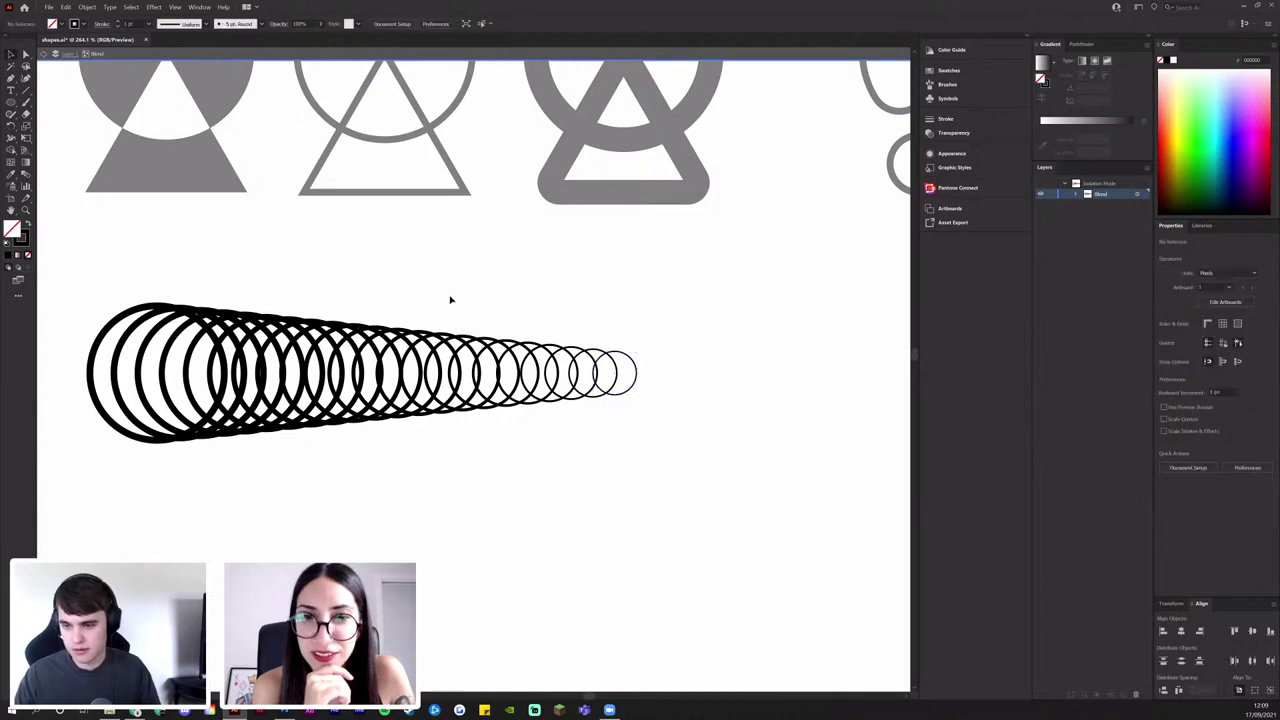
Add a copy of the blend rotated 180° with the two large circles overlapping, forming a symmetric elongated diamond
{"action": "left_click_drag", "start_coordinate": [476, 292], "coordinate": [500, 314]}
{"action": "left_click_drag", "start_coordinate": [500, 314], "coordinate": [444, 270]}
{"action": "left_click_drag", "start_coordinate": [361, 363], "coordinate": [282, 400]}
{"action": "left_click", "coordinate": [588, 472]}
{"action": "left_click_drag", "start_coordinate": [211, 329], "coordinate": [521, 419]}
{"action": "left_click", "coordinate": [626, 437]}
{"action": "left_click_drag", "start_coordinate": [610, 415], "coordinate": [533, 395]}
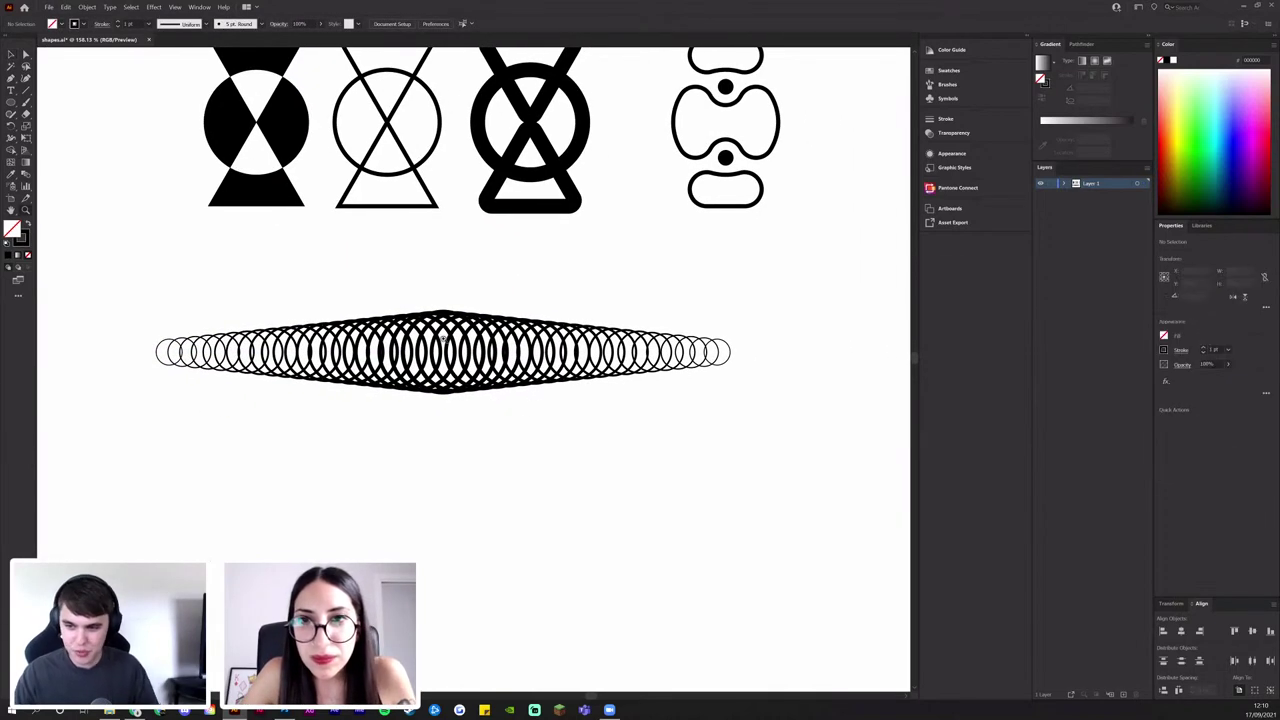
Examine the overlapping line pattern of the mirrored circle blends up close and as a whole
{"action": "scroll", "coordinate": [490, 395], "scroll_direction": "up", "scroll_amount": 3}
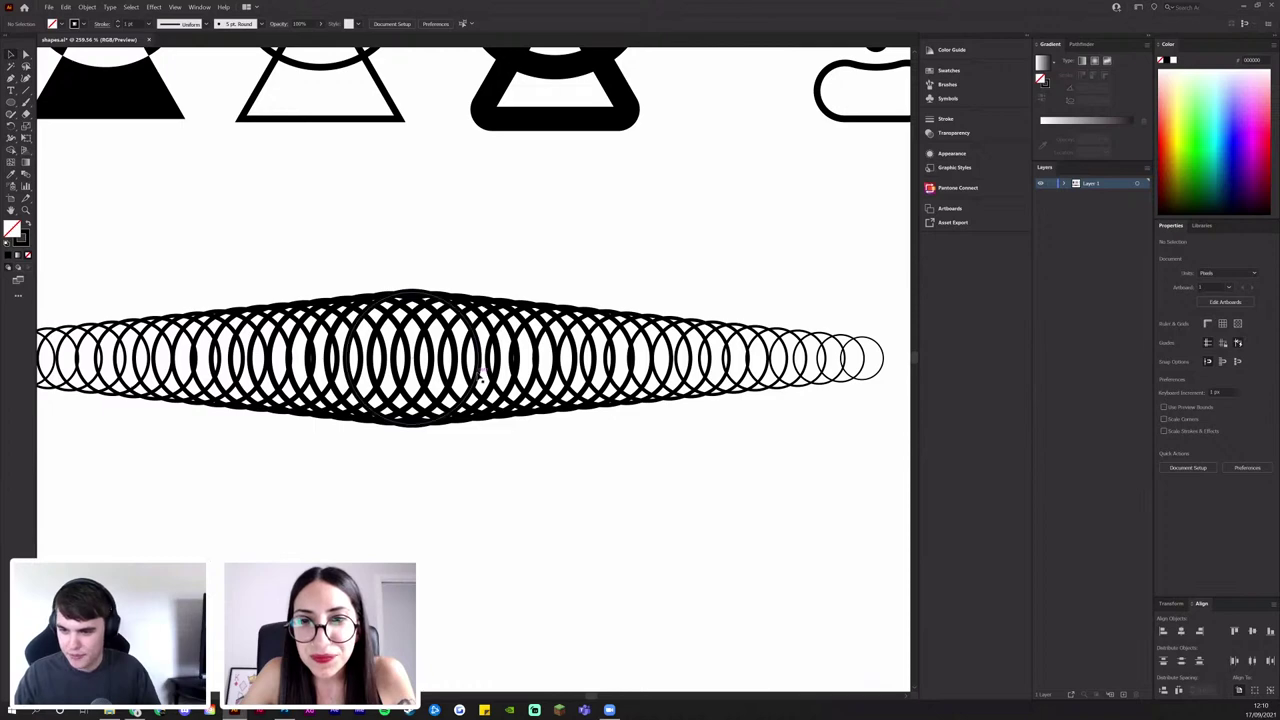
{"action": "left_click", "coordinate": [491, 377]}
{"action": "left_click", "coordinate": [557, 476]}
{"action": "left_click_drag", "start_coordinate": [512, 430], "coordinate": [508, 397]}
{"action": "scroll", "coordinate": [455, 380], "scroll_direction": "down", "scroll_amount": 2}
{"action": "key", "text": "z"}
{"action": "left_click_drag", "start_coordinate": [438, 376], "coordinate": [529, 388]}
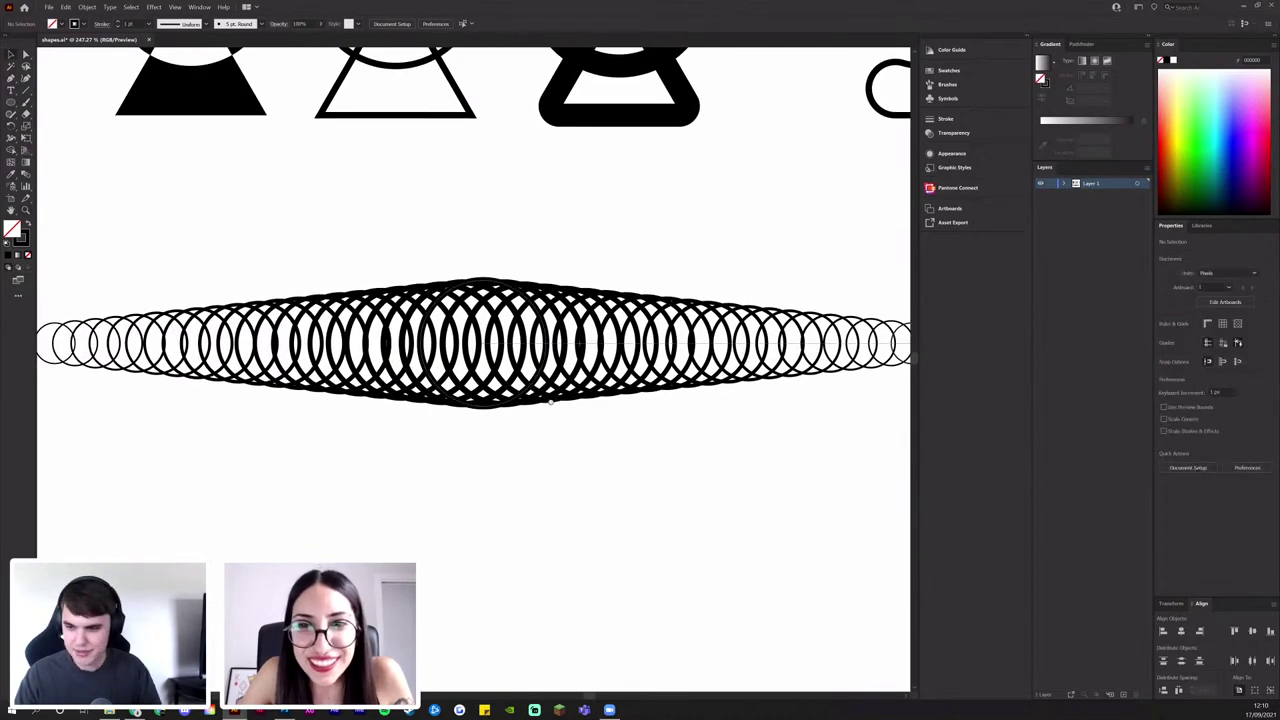
{"action": "scroll", "coordinate": [528, 390], "scroll_direction": "down", "scroll_amount": 3}
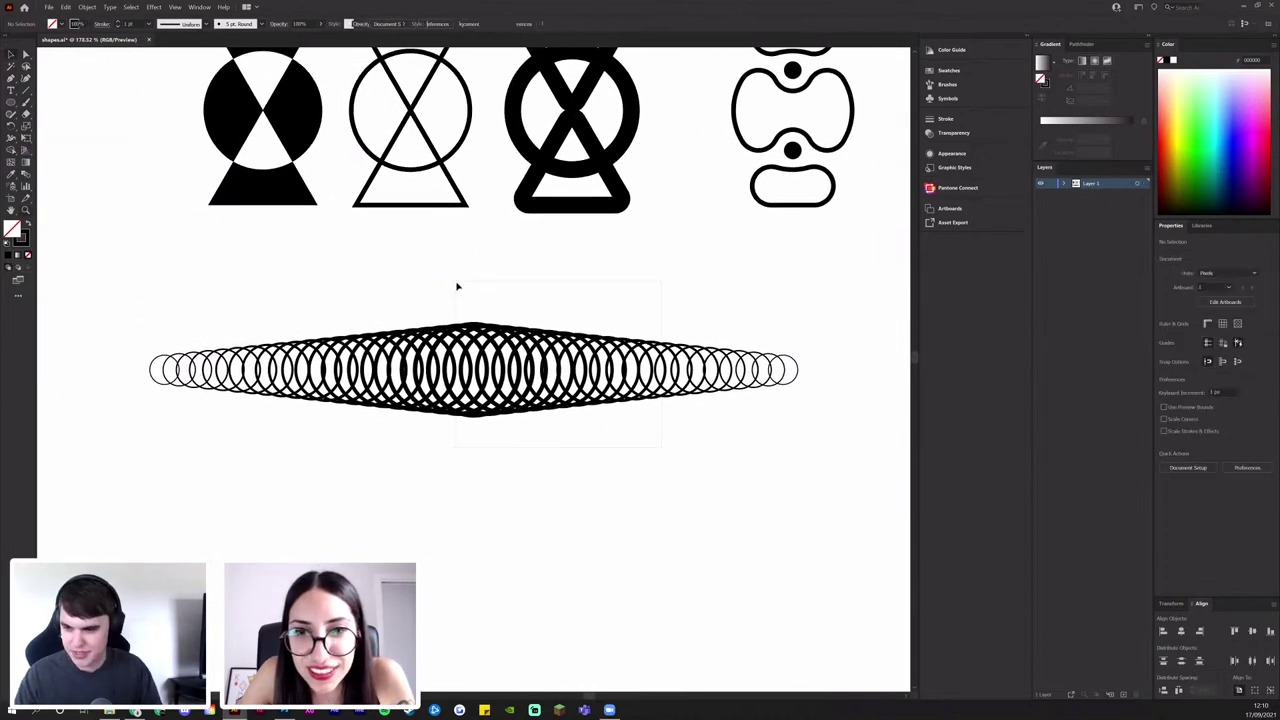
Select both blend halves and move the diamond pattern up, closer to the row of shapes above
{"action": "left_click", "coordinate": [508, 345]}
{"action": "left_click_drag", "start_coordinate": [591, 472], "coordinate": [432, 299]}
{"action": "left_click_drag", "start_coordinate": [522, 362], "coordinate": [521, 308]}
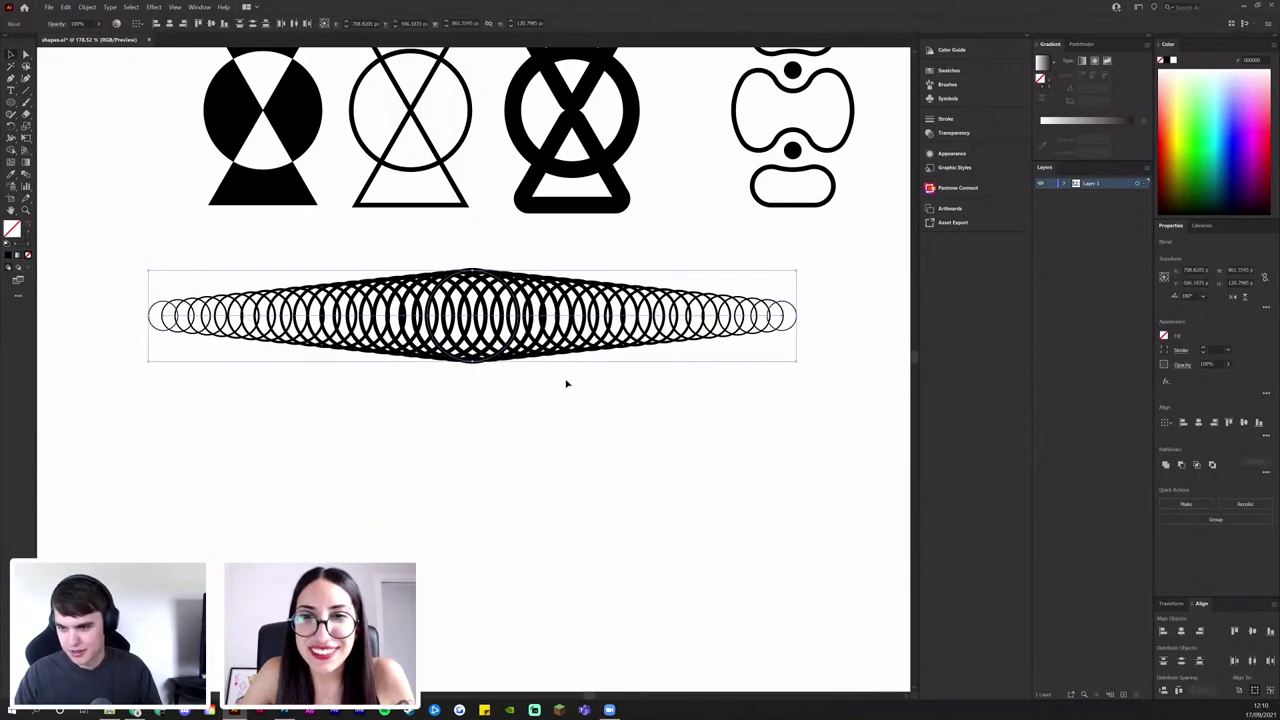
Duplicate the whole diamond-shaped blend pattern directly below the original
{"action": "left_click_drag", "start_coordinate": [548, 374], "coordinate": [528, 420]}
{"action": "left_click_drag", "start_coordinate": [678, 455], "coordinate": [388, 293]}
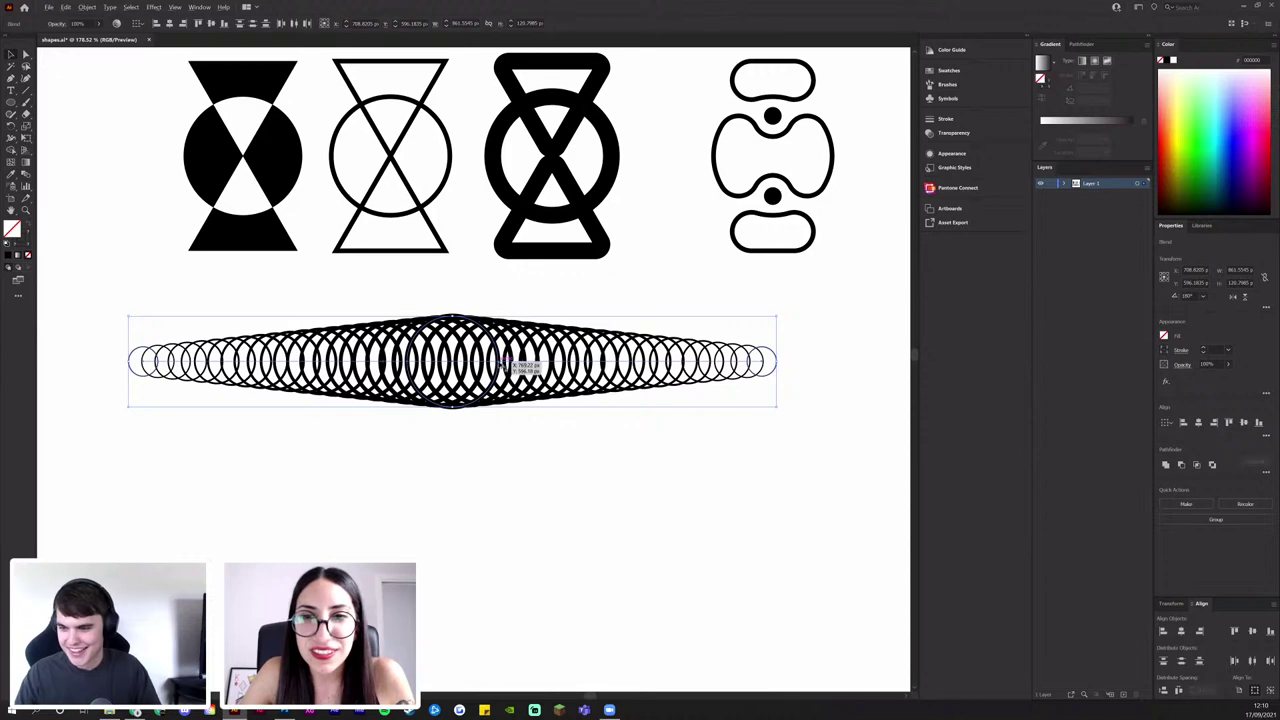
{"action": "left_click_drag", "start_coordinate": [500, 363], "coordinate": [522, 378]}
{"action": "left_click", "coordinate": [549, 455]}
{"action": "scroll", "coordinate": [522, 378], "scroll_direction": "up", "scroll_amount": 2}
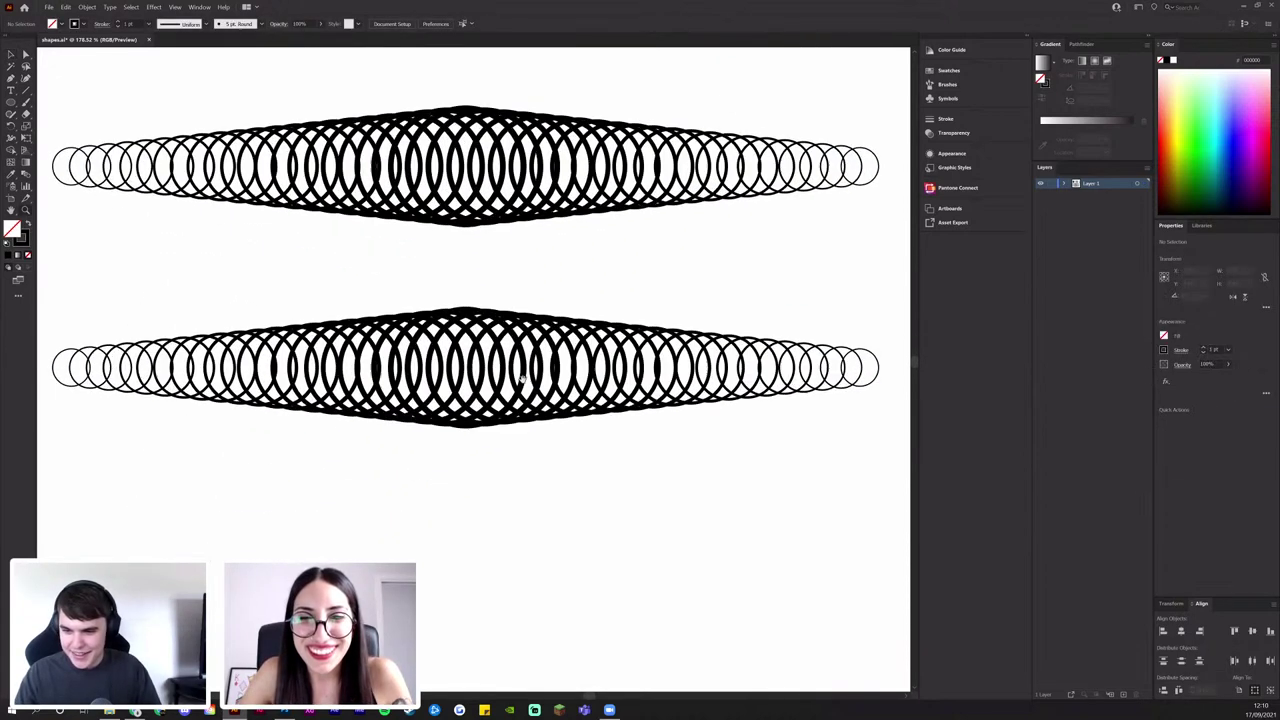
Delete both halves of the lower duplicate of the diamond-shaped circle blend, leaving only the upper pattern
{"action": "scroll", "coordinate": [521, 376], "scroll_direction": "down", "scroll_amount": 2}
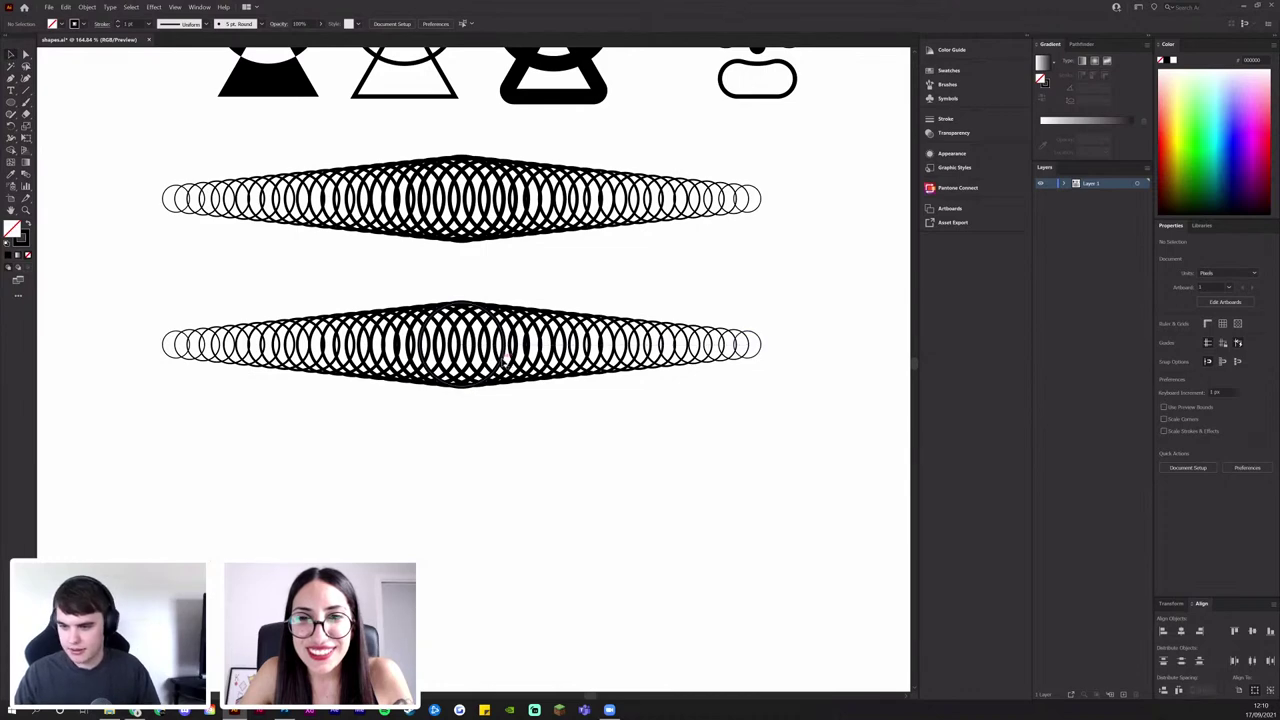
{"action": "left_click", "coordinate": [503, 361]}
{"action": "key", "text": "Delete"}
{"action": "left_click", "coordinate": [502, 362]}
{"action": "key", "text": "Delete"}
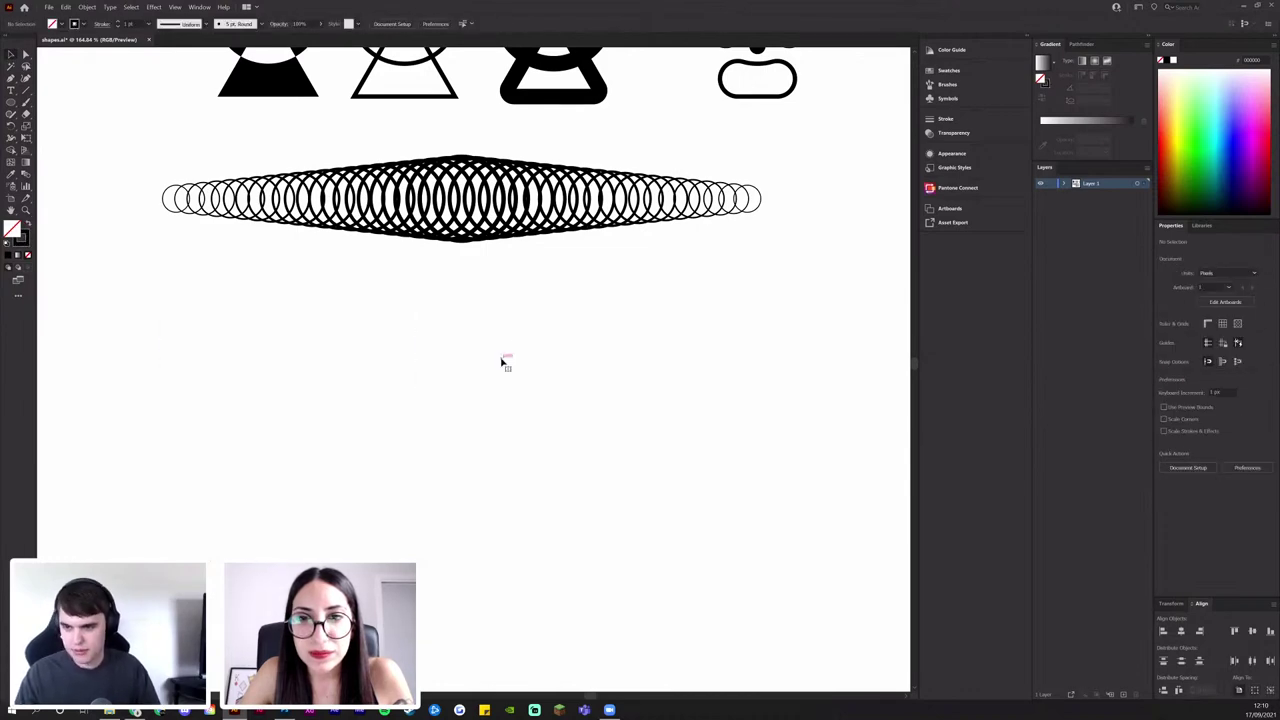
Duplicate the outlined group of rounded shapes and dots beside the original, in the same row
{"action": "left_click_drag", "start_coordinate": [502, 362], "coordinate": [405, 514]}
{"action": "left_click_drag", "start_coordinate": [550, 381], "coordinate": [469, 488]}
{"action": "left_click_drag", "start_coordinate": [660, 423], "coordinate": [490, 440]}
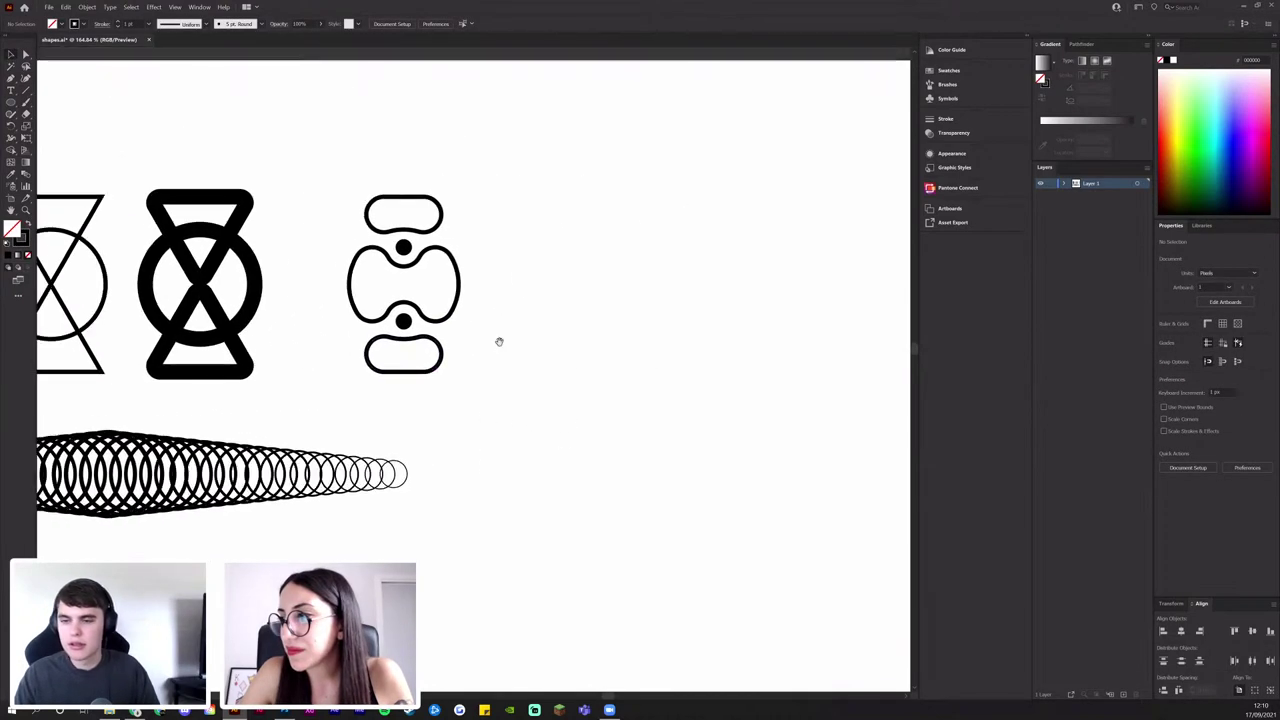
{"action": "left_click_drag", "start_coordinate": [397, 161], "coordinate": [396, 160]}
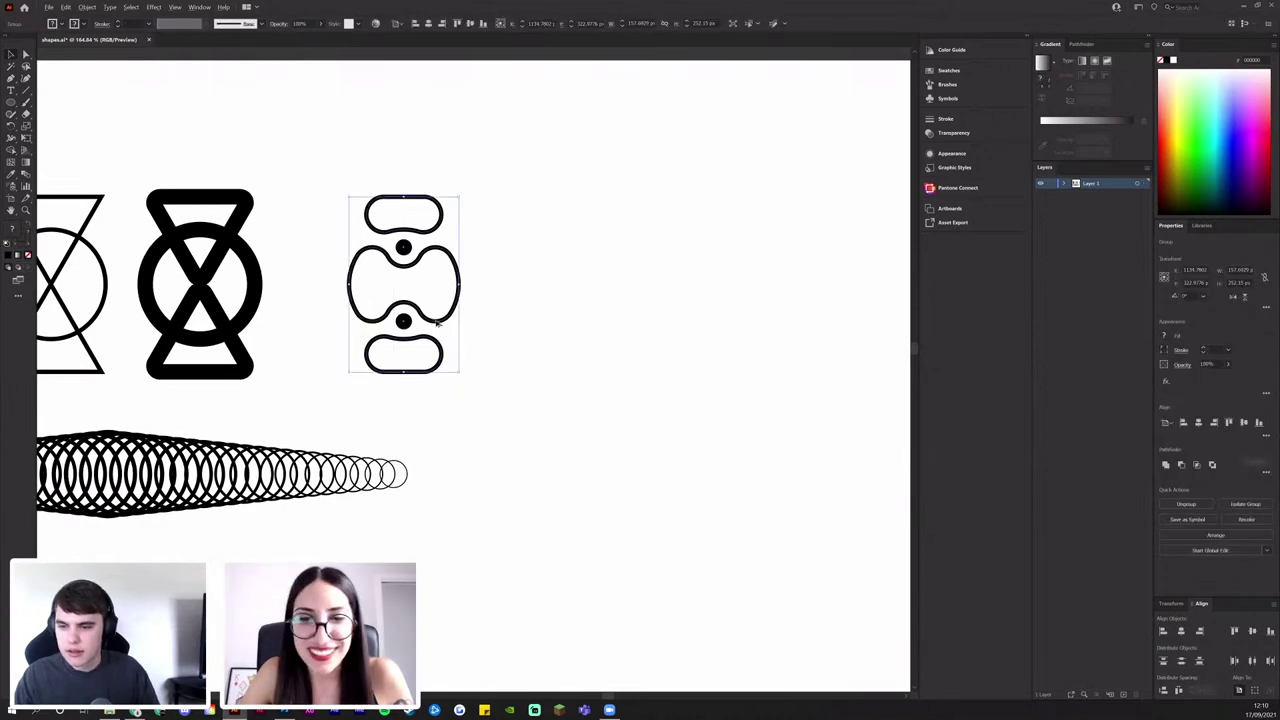
{"action": "left_click_drag", "start_coordinate": [437, 322], "coordinate": [585, 322]}
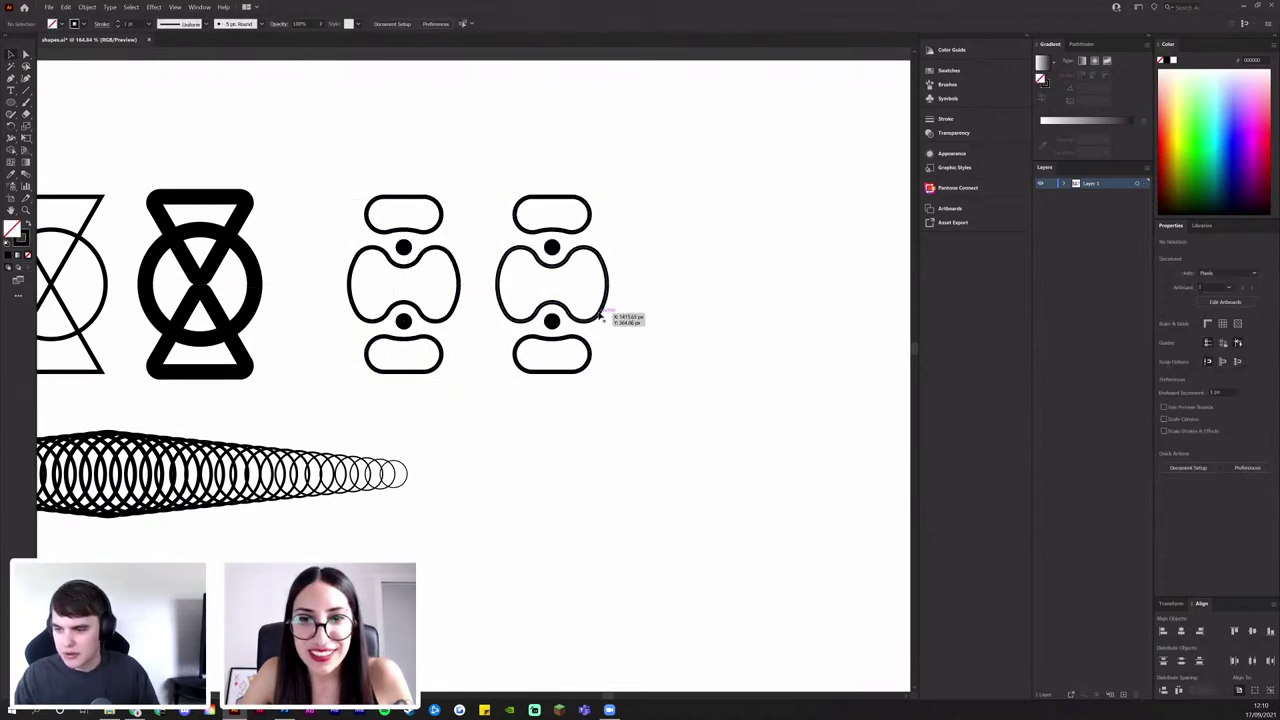
Isolate the large middle shape in the duplicated group, swap its fill and stroke to solid black, and exit isolation
{"action": "double_click", "coordinate": [600, 319]}
{"action": "double_click", "coordinate": [600, 319]}
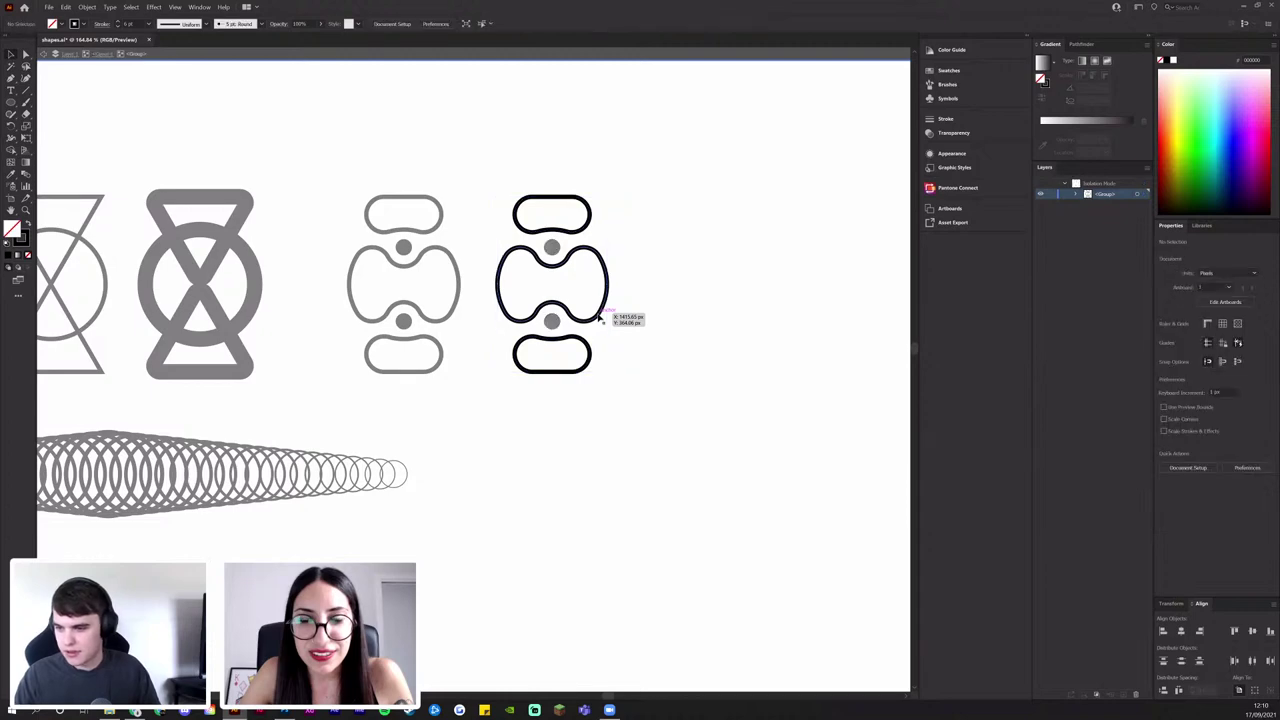
{"action": "left_click", "coordinate": [28, 224]}
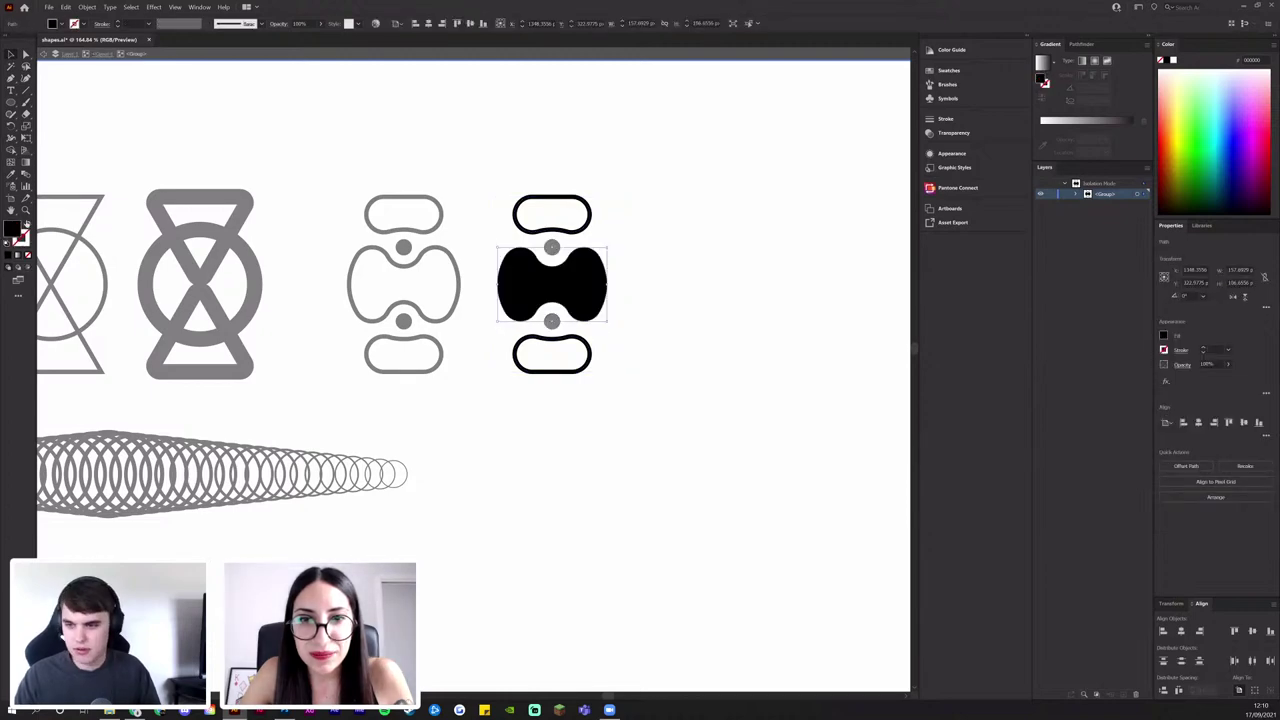
{"action": "double_click", "coordinate": [694, 304]}
{"action": "left_click_drag", "start_coordinate": [657, 304], "coordinate": [652, 254]}
{"action": "key", "text": "z"}
{"action": "left_click_drag", "start_coordinate": [586, 327], "coordinate": [464, 331]}
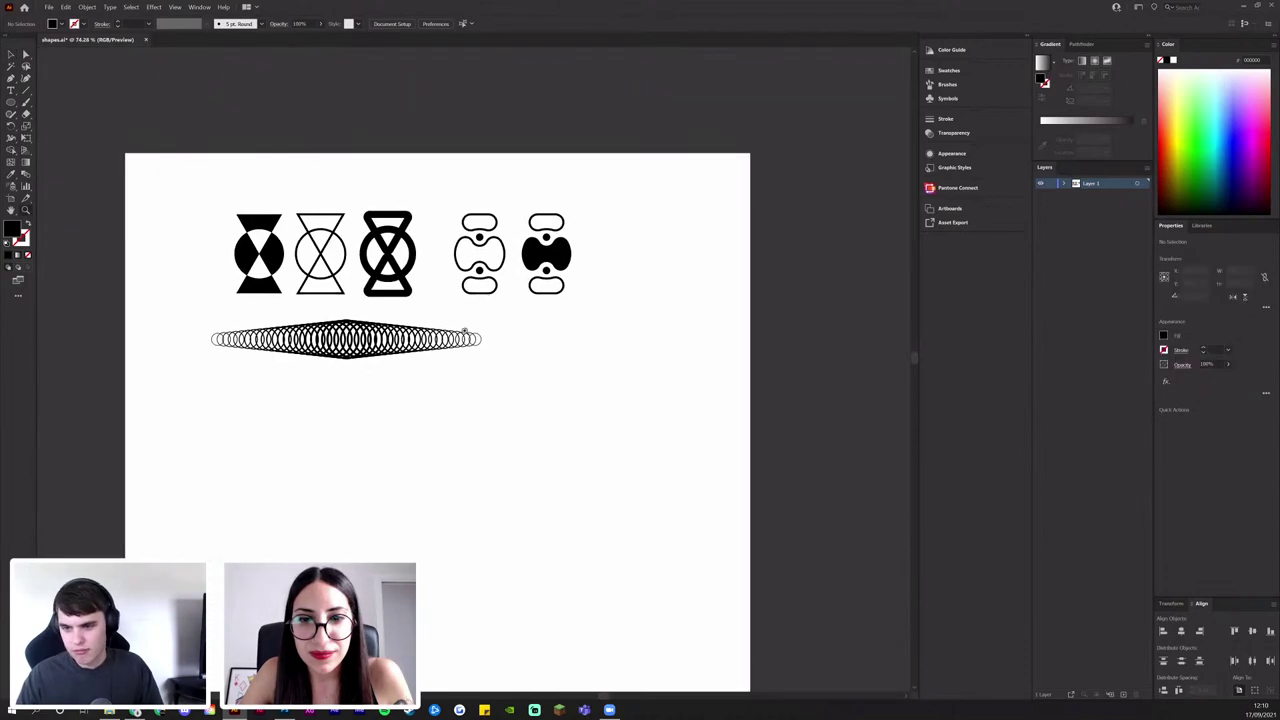
Draw a black rectangle about 188 × 149 px in the empty area below the row of shapes
{"action": "scroll", "coordinate": [464, 331], "scroll_direction": "up", "scroll_amount": 3}
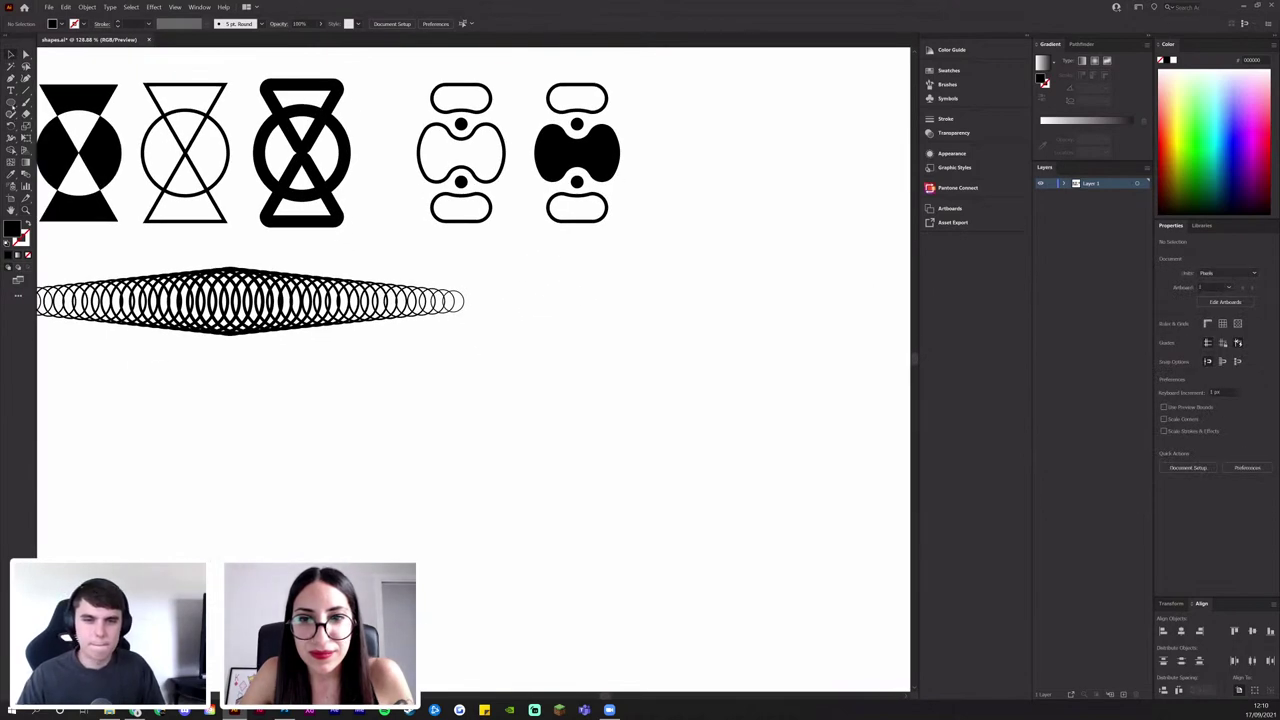
{"action": "left_click_drag", "start_coordinate": [12, 104], "coordinate": [56, 140]}
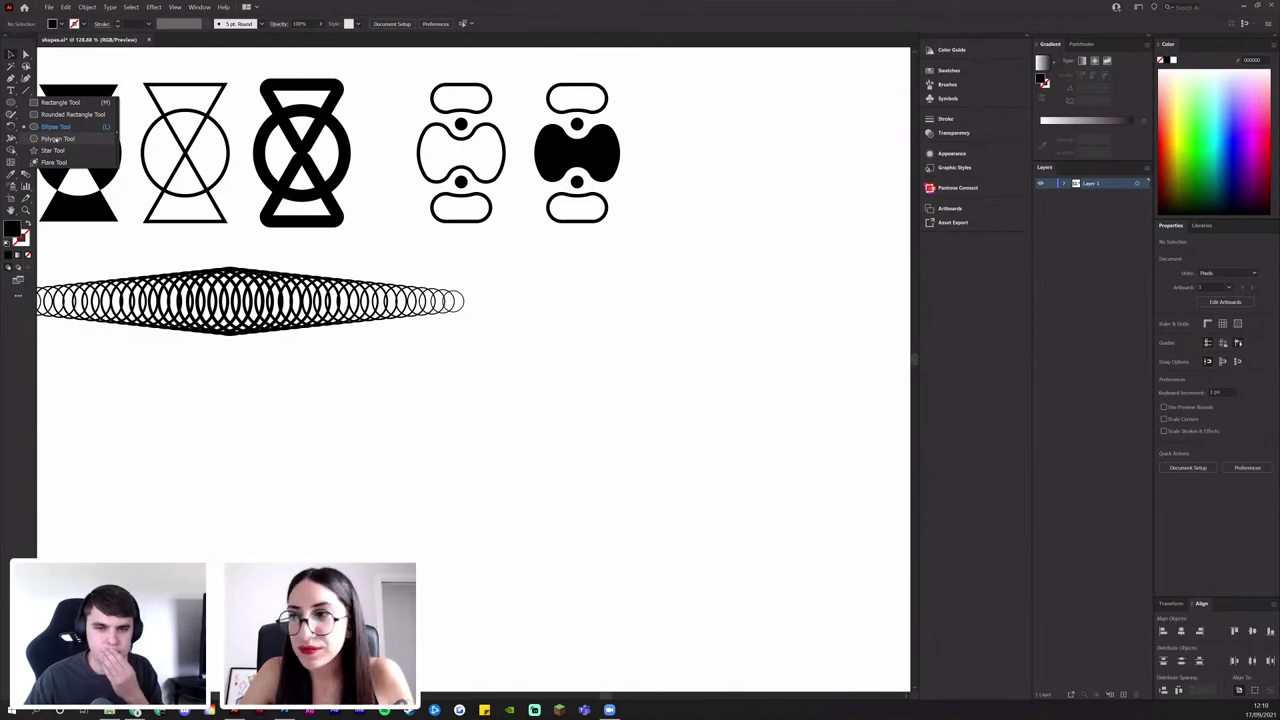
{"action": "left_click", "coordinate": [60, 102]}
{"action": "left_click_drag", "start_coordinate": [608, 385], "coordinate": [710, 466]}
{"action": "scroll", "coordinate": [531, 349], "scroll_direction": "up", "scroll_amount": 3}
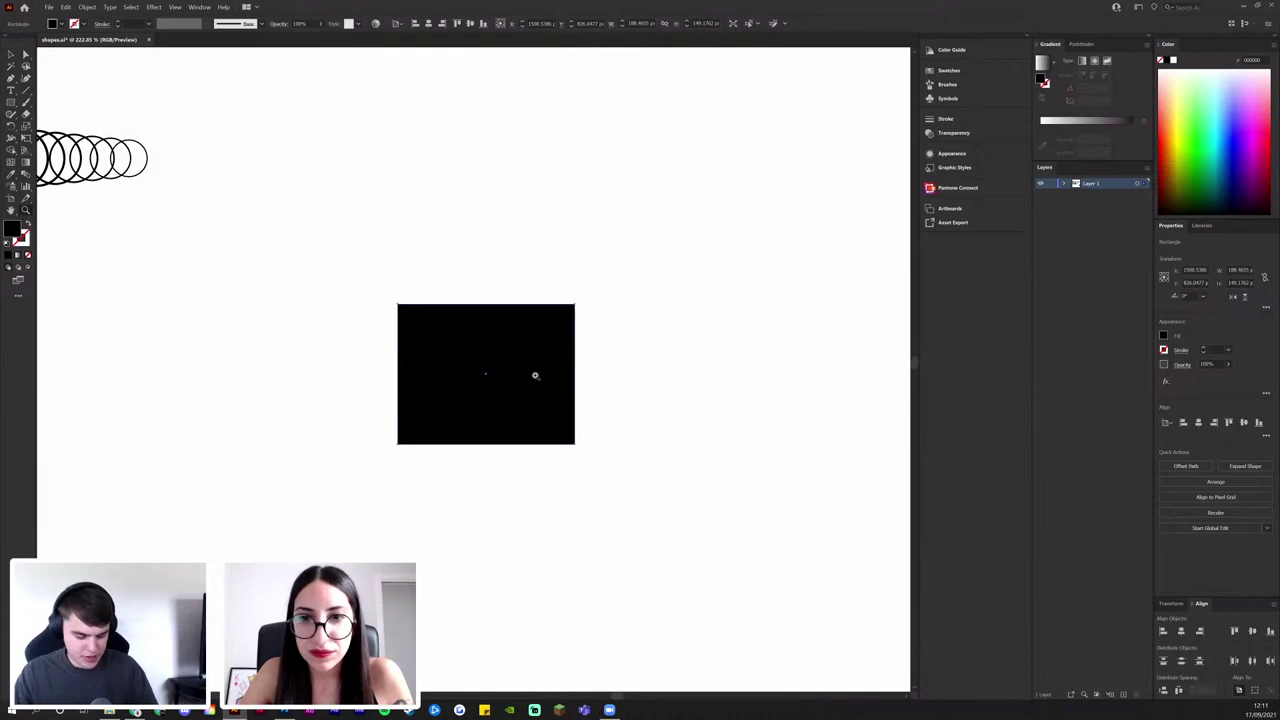
Pull curve handles from the rectangle's upper-right, lower-right and lower-left corner anchors to bend it into a twisted organic shape
{"action": "key", "text": "a"}
{"action": "left_click", "coordinate": [575, 305]}
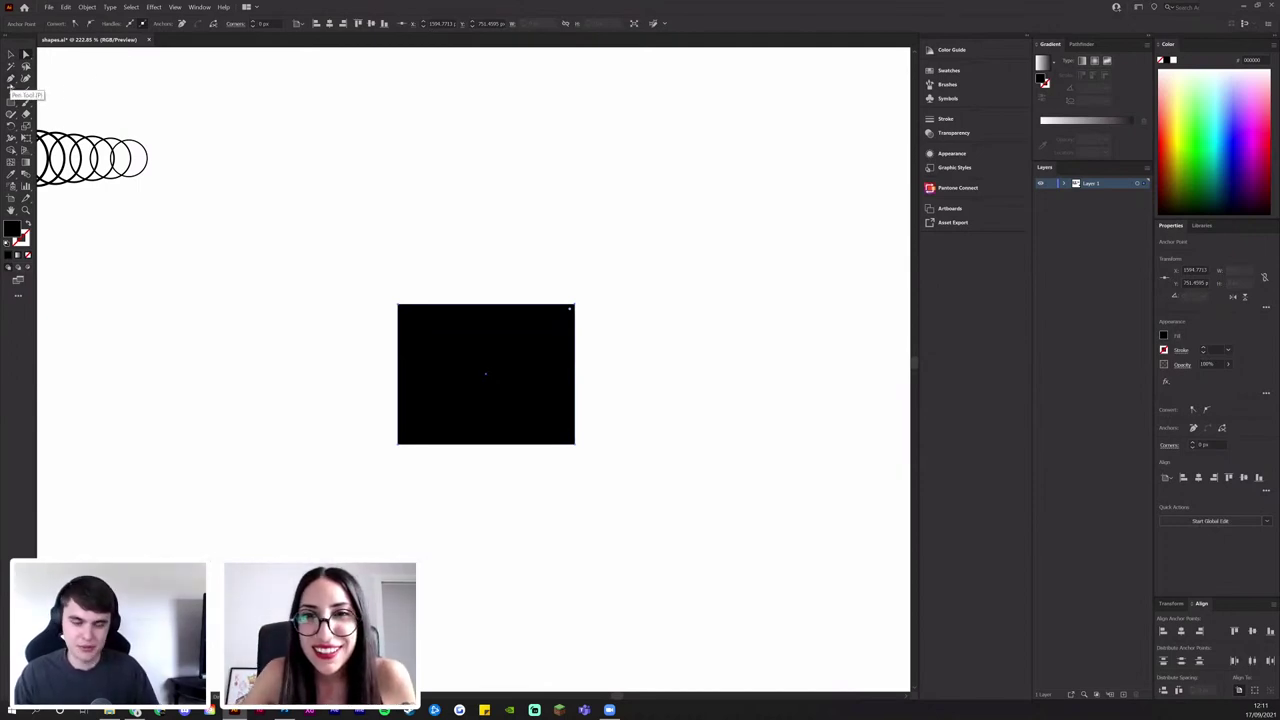
{"action": "left_click", "coordinate": [12, 84]}
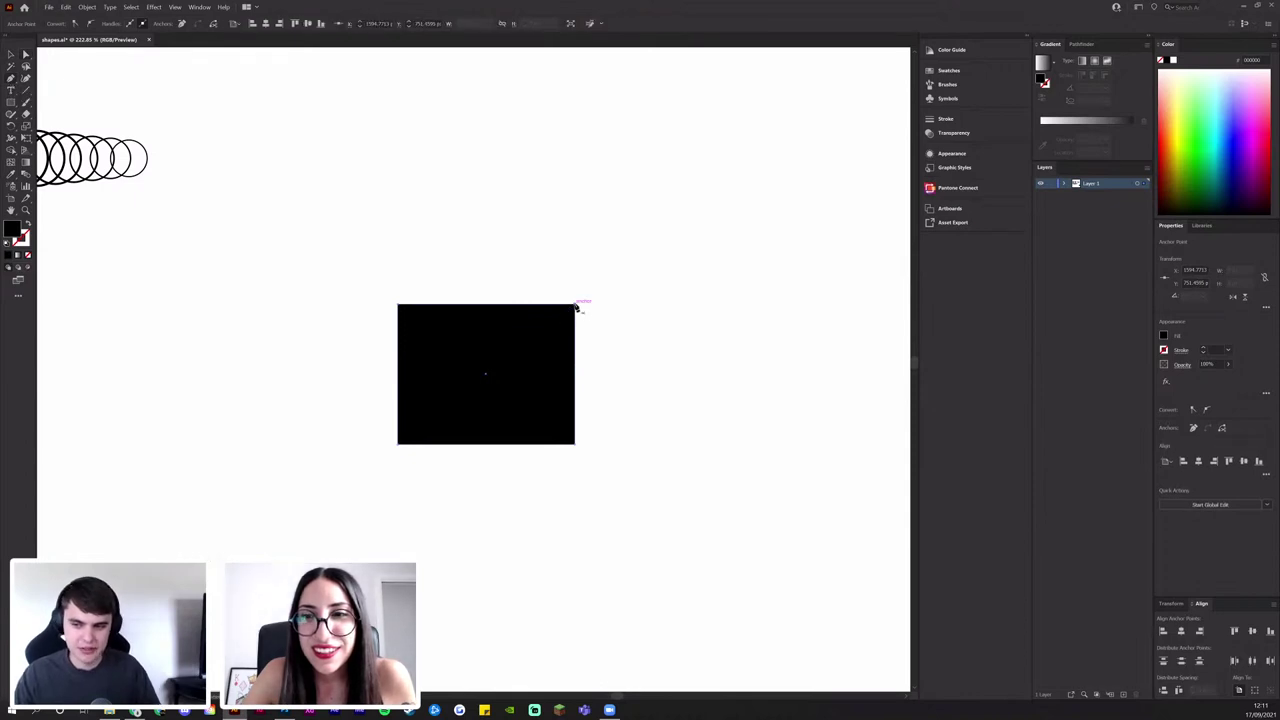
{"action": "left_click_drag", "start_coordinate": [576, 303], "coordinate": [667, 367]}
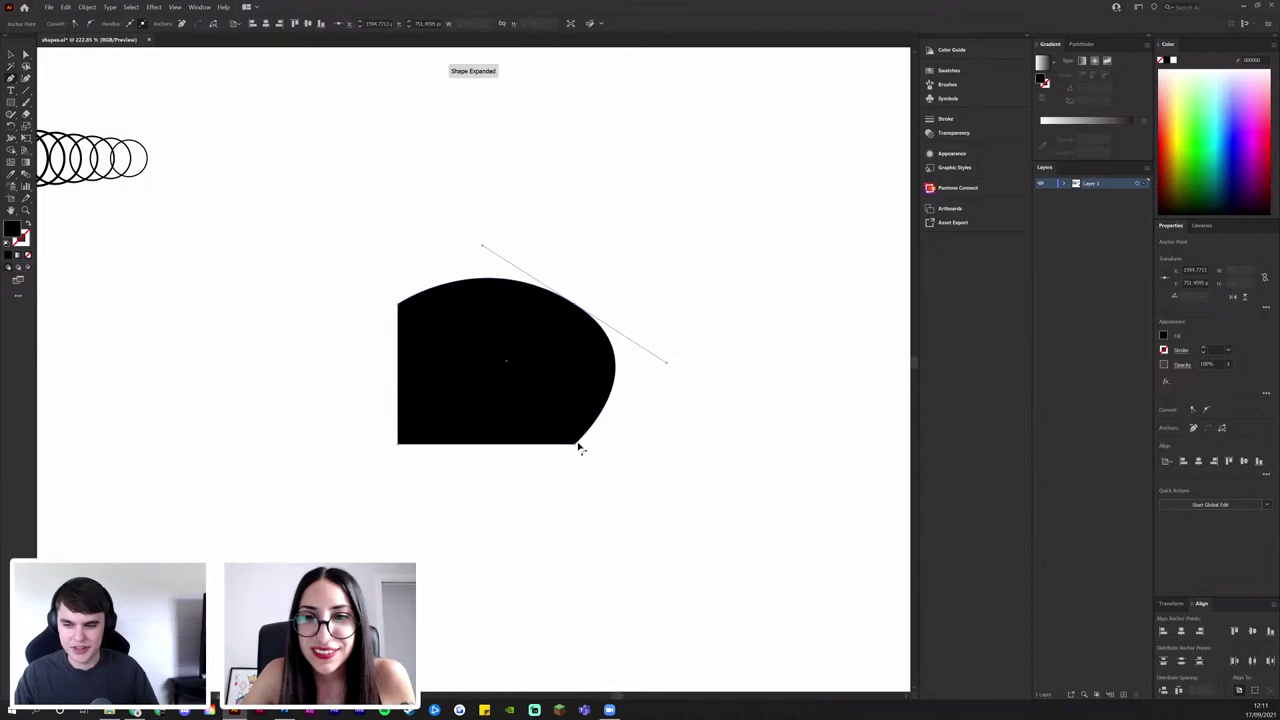
{"action": "left_click_drag", "start_coordinate": [575, 445], "coordinate": [631, 415]}
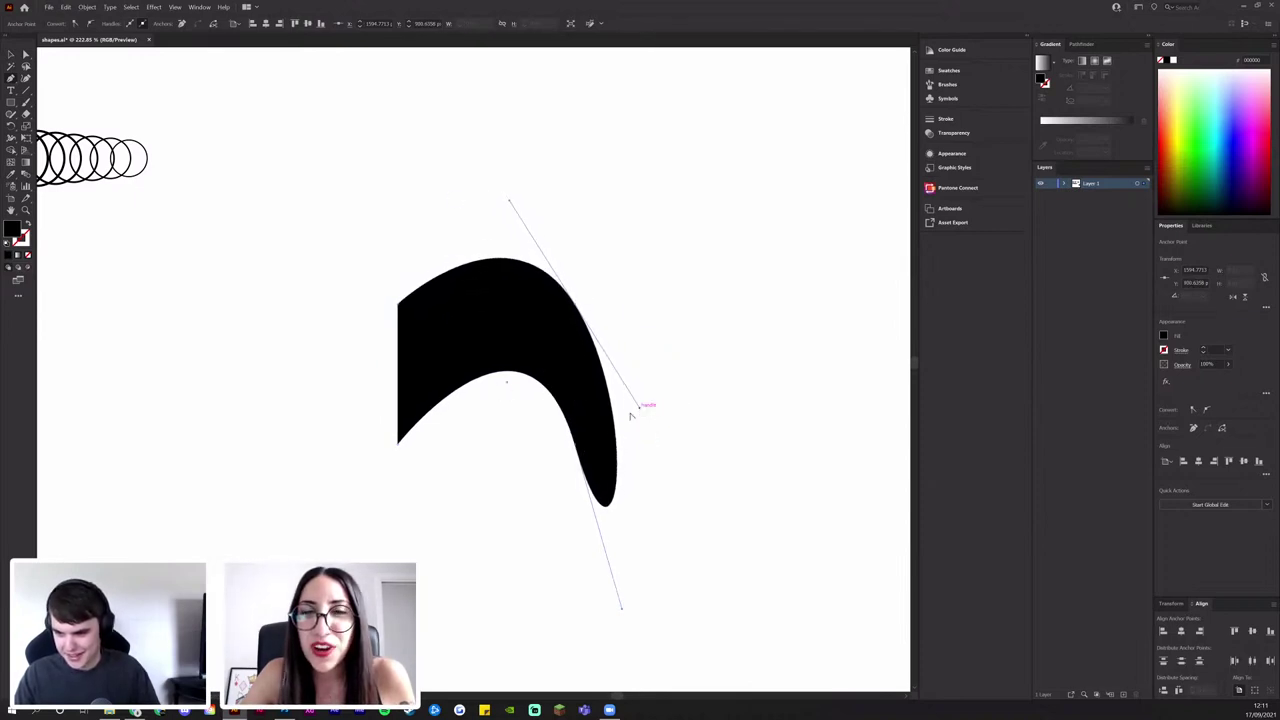
{"action": "left_click_drag", "start_coordinate": [399, 446], "coordinate": [514, 494]}
{"action": "left_click", "coordinate": [508, 427]}
Add a copy of the curved shape rotated 30° about a point inside its small lobe
{"action": "left_click_drag", "start_coordinate": [522, 428], "coordinate": [608, 413]}
{"action": "left_click", "coordinate": [595, 328]}
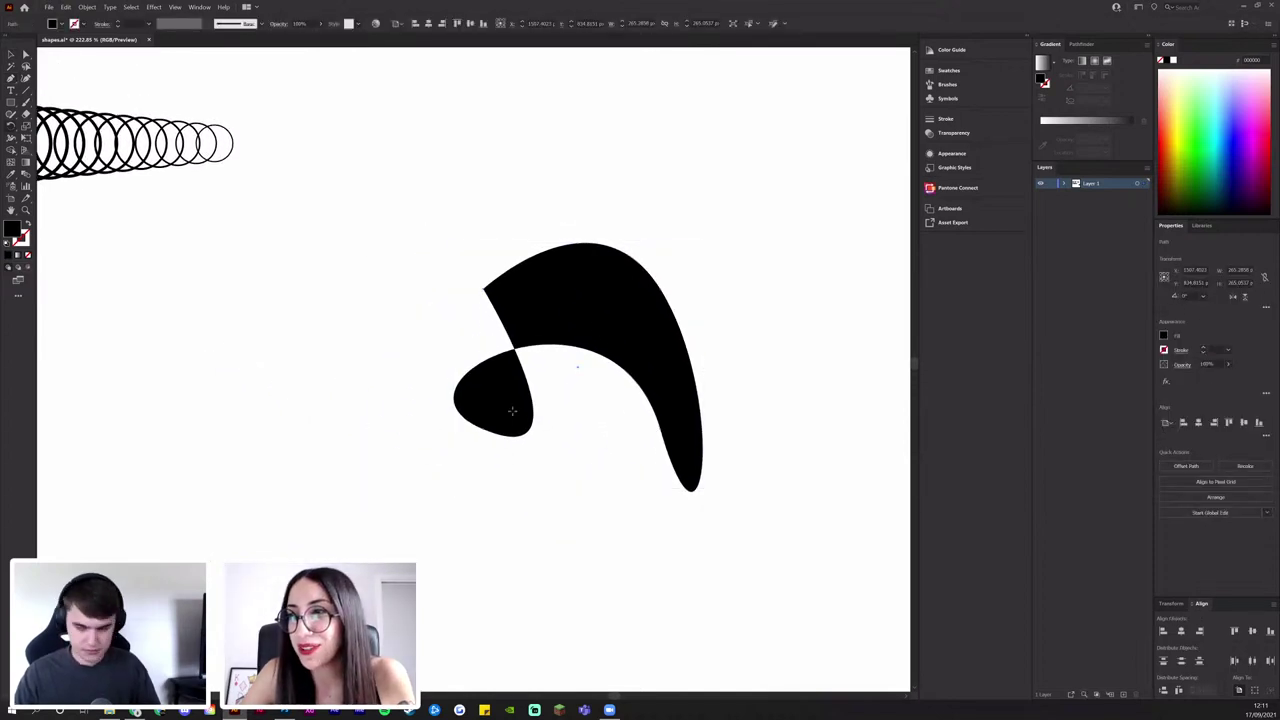
{"action": "left_click", "coordinate": [483, 421], "text": "alt"}
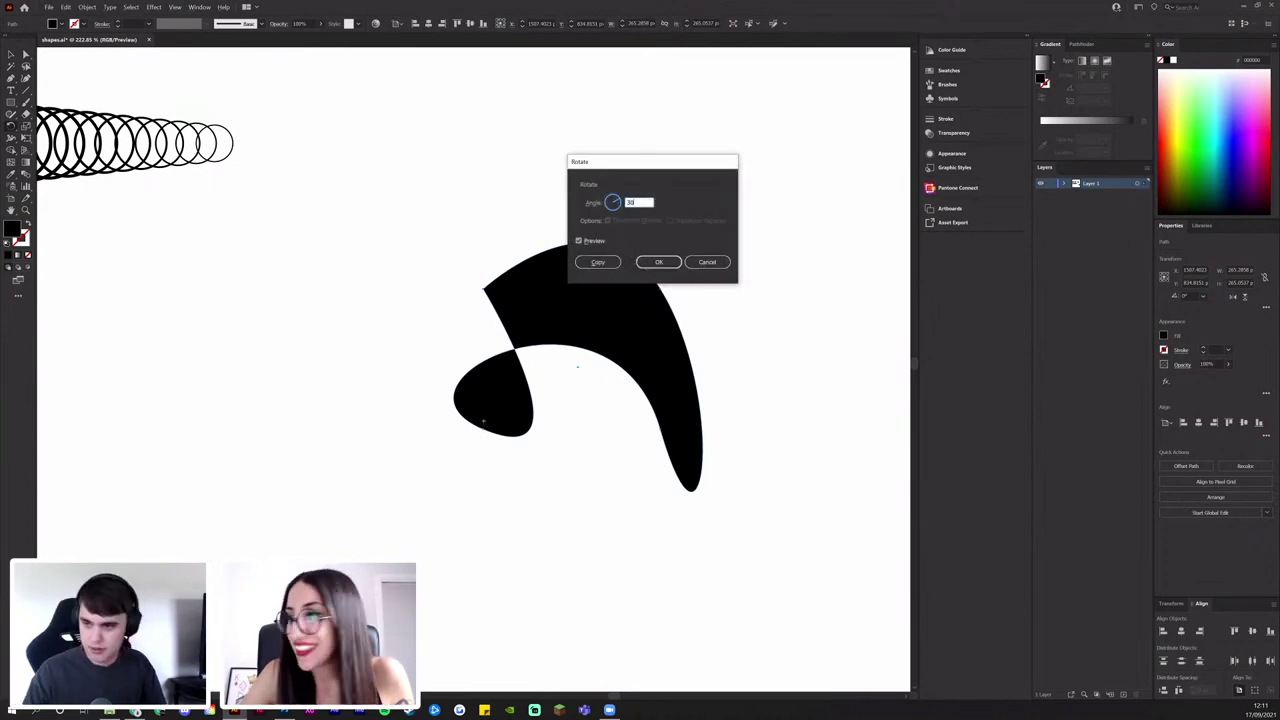
{"action": "left_click", "coordinate": [598, 262]}
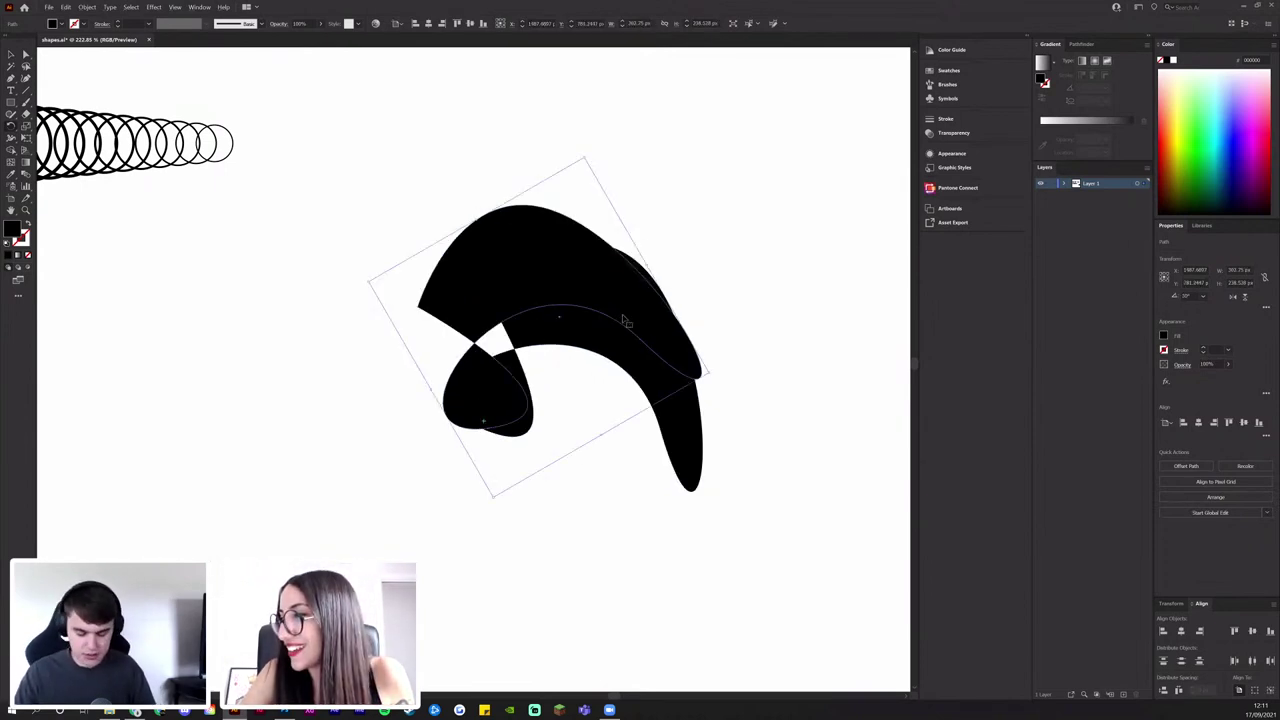
Repeat the 30° rotated copy until the curved shapes form a ring with a star-like centre
{"action": "key", "text": "ctrl+d"}
{"action": "key", "text": "ctrl+d"}
{"action": "key", "text": "ctrl+d"}
{"action": "key", "text": "ctrl+d"}
{"action": "key", "text": "ctrl+d"}
{"action": "key", "text": "ctrl+d"}
{"action": "key", "text": "ctrl+d"}
{"action": "key", "text": "ctrl+d"}
{"action": "key", "text": "ctrl+d"}
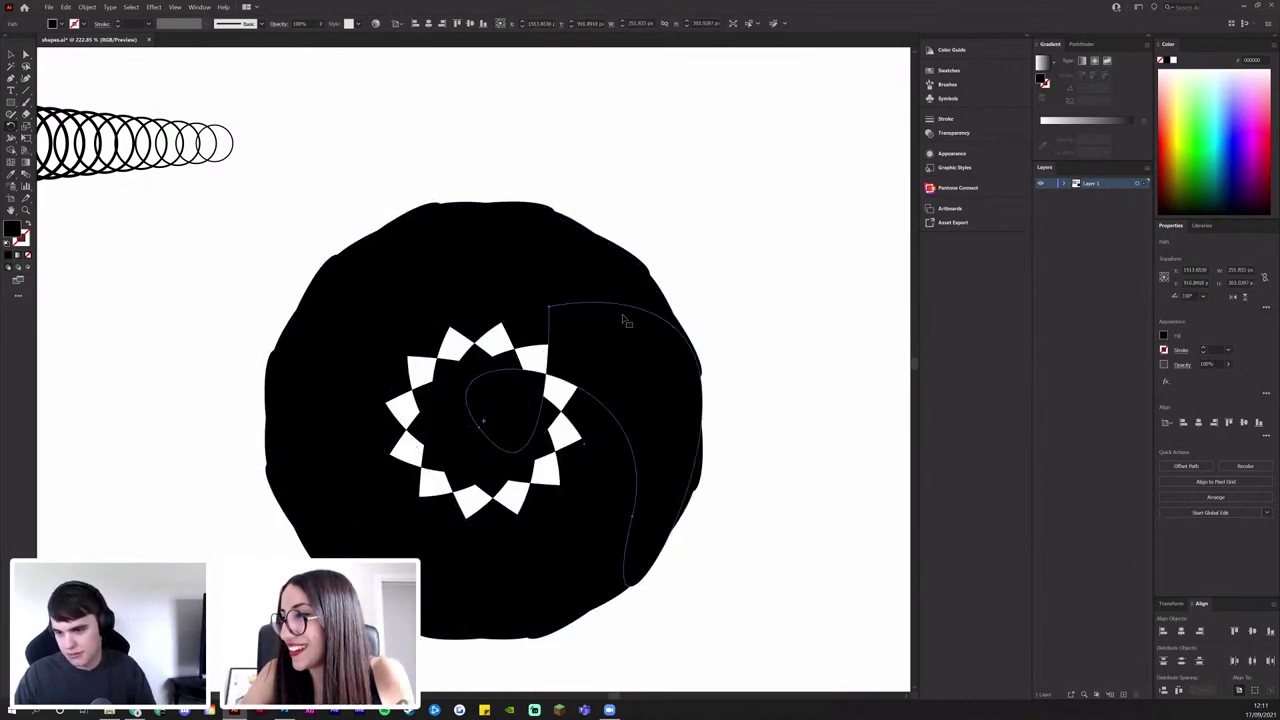
Undo the rotated copies of the curved shape, leaving only the original
{"action": "key", "text": "ctrl+z"}
{"action": "key", "text": "ctrl+z"}
{"action": "key", "text": "ctrl+z"}
{"action": "key", "text": "ctrl+z"}
{"action": "key", "text": "ctrl+z"}
{"action": "key", "text": "ctrl+z"}
{"action": "key", "text": "ctrl+z"}
{"action": "key", "text": "ctrl+z"}
{"action": "key", "text": "ctrl+z"}
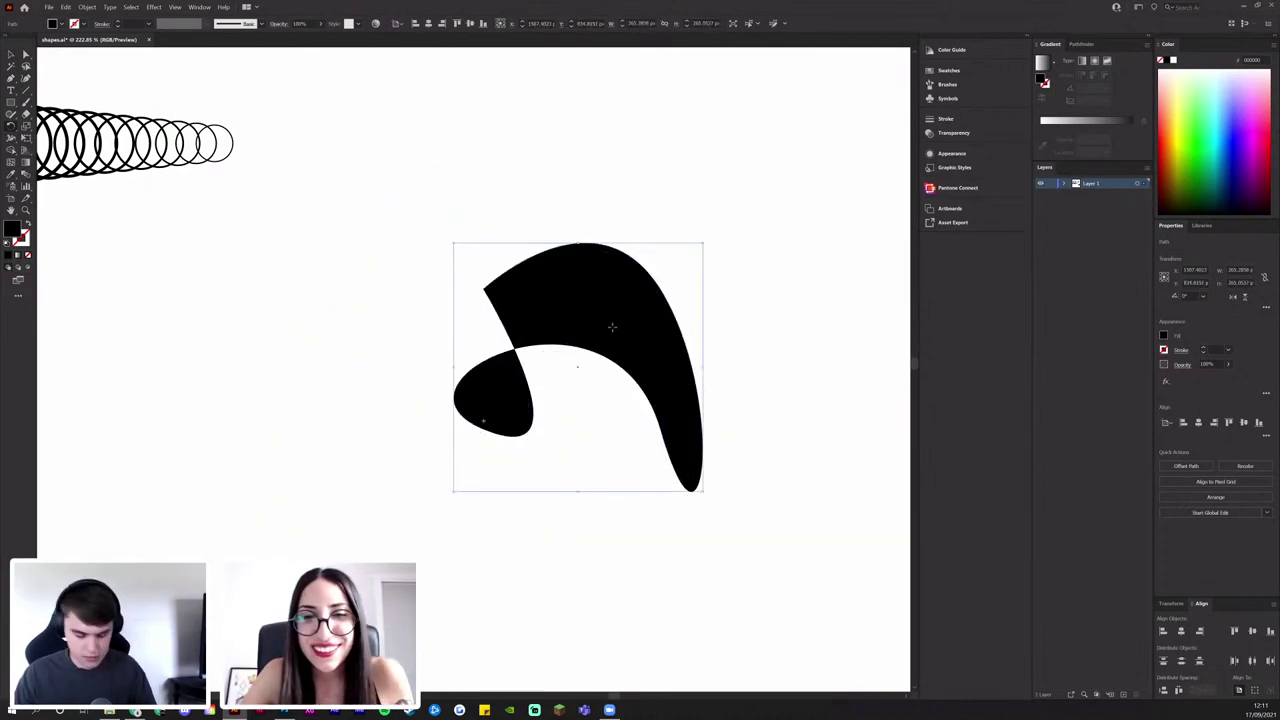
{"action": "left_click_drag", "start_coordinate": [708, 340], "coordinate": [633, 283]}
{"action": "key", "text": "a"}
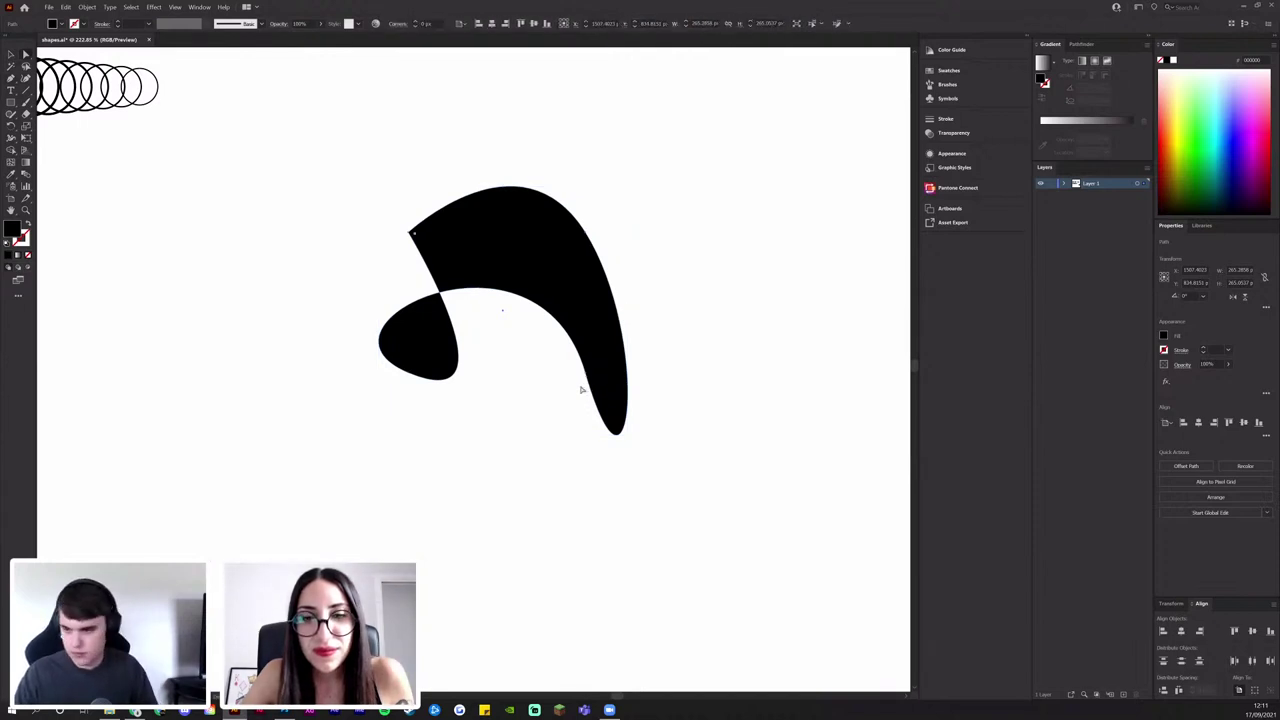
{"action": "left_click", "coordinate": [586, 378]}
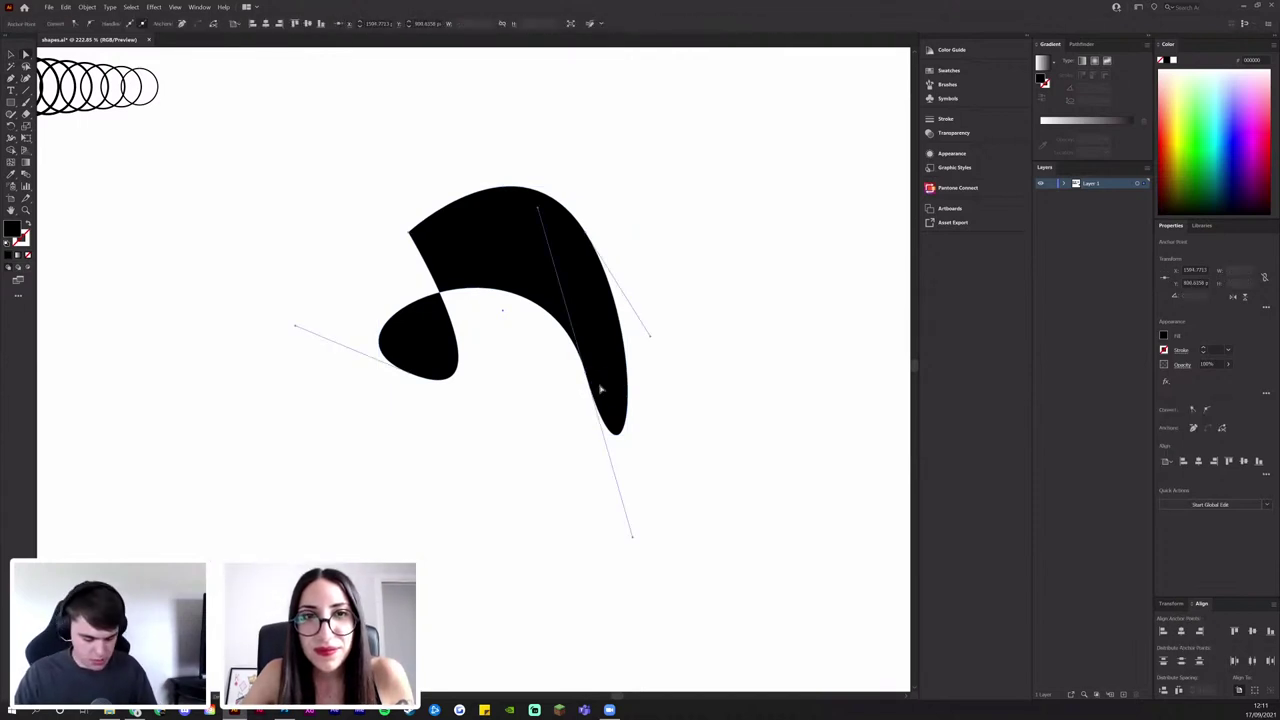
{"action": "left_click", "coordinate": [589, 376]}
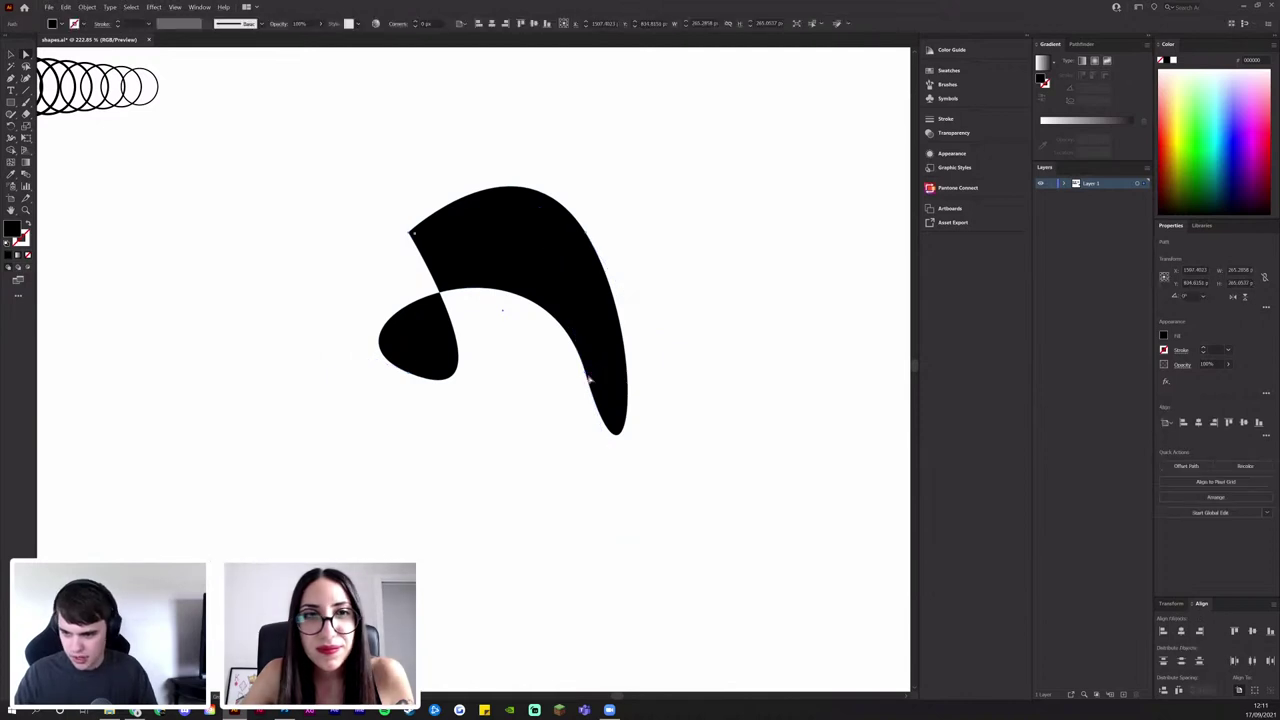
{"action": "key", "text": "v"}
{"action": "left_click_drag", "start_coordinate": [602, 366], "coordinate": [499, 320]}
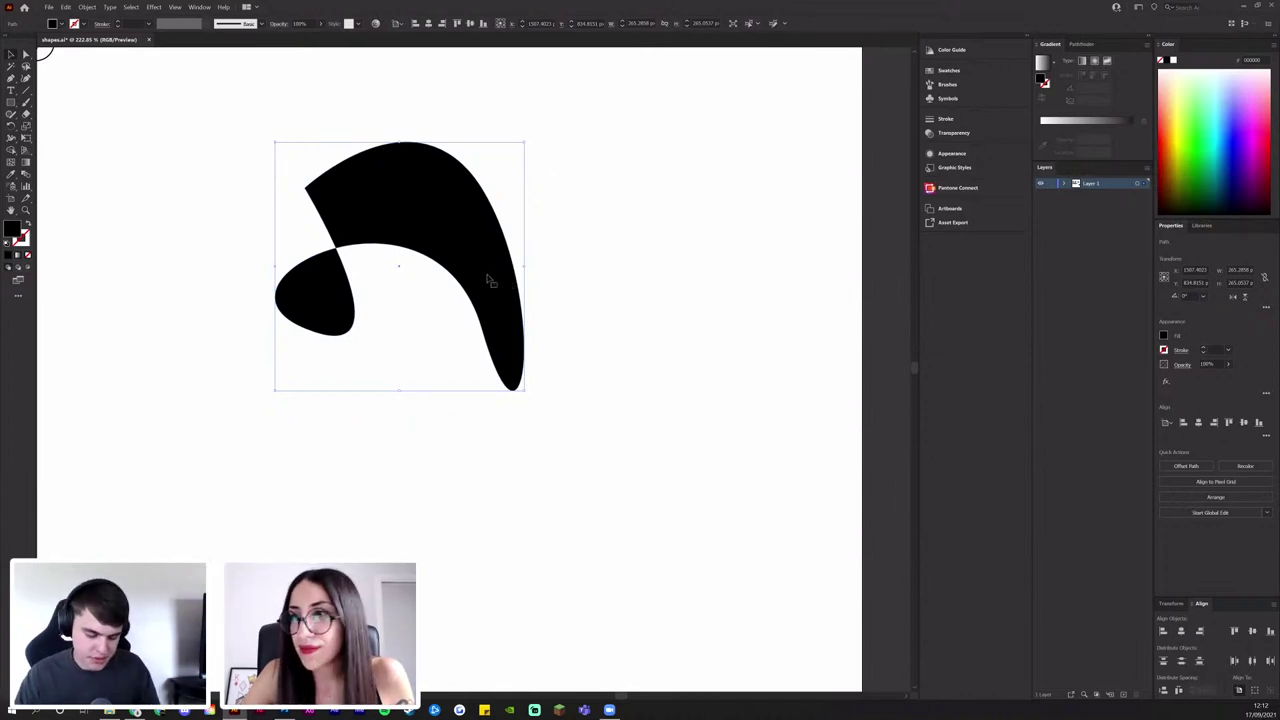
{"action": "key", "text": "r"}
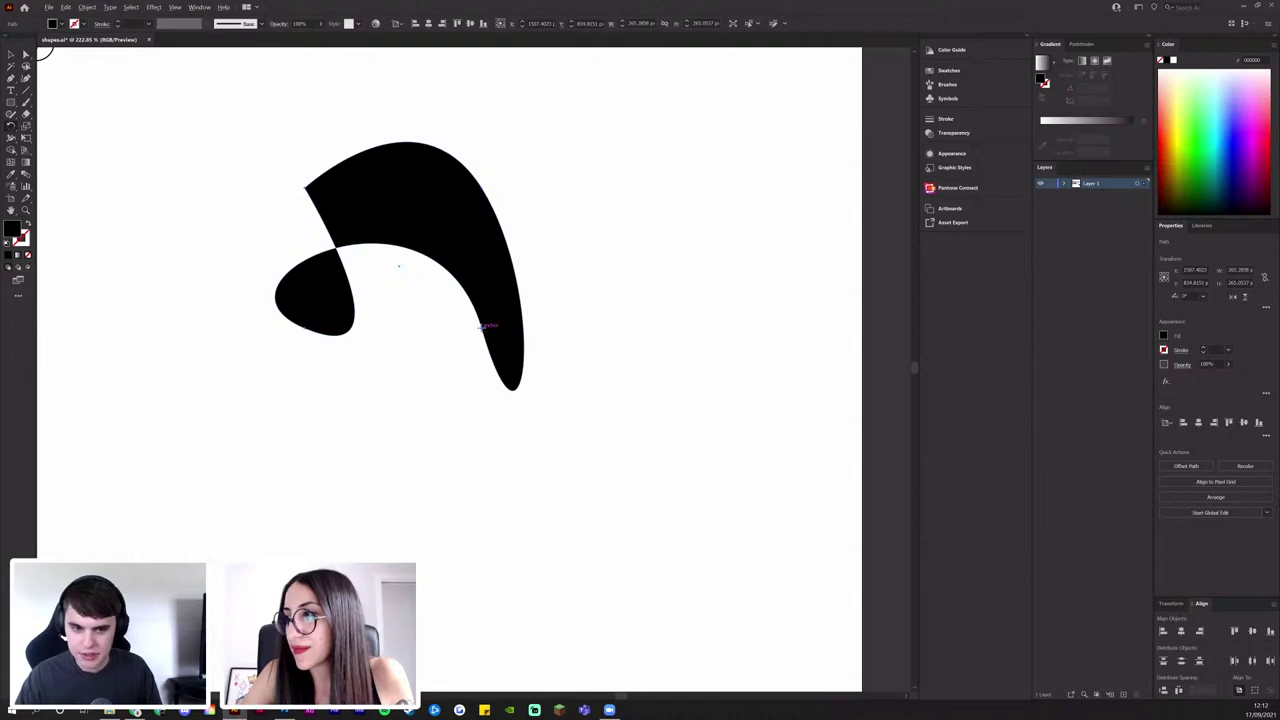
{"action": "left_click", "coordinate": [482, 328], "text": "alt"}
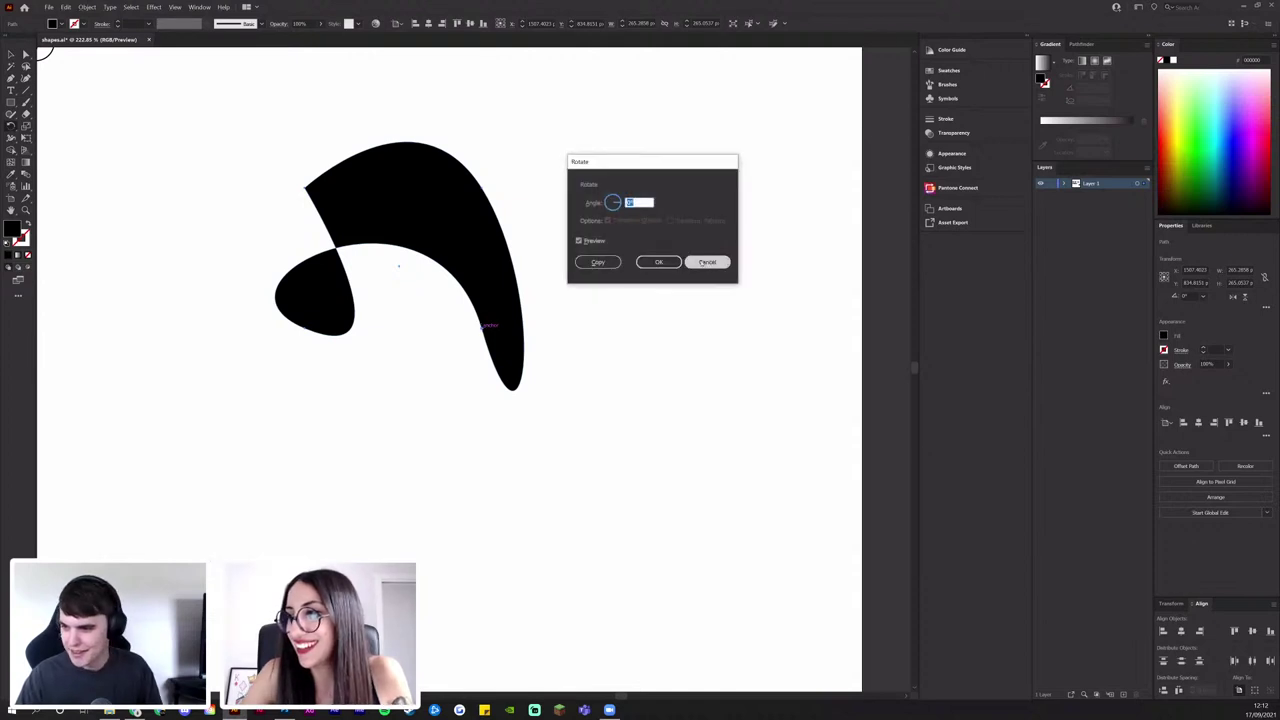
{"action": "left_click", "coordinate": [708, 262]}
{"action": "key", "text": "a"}
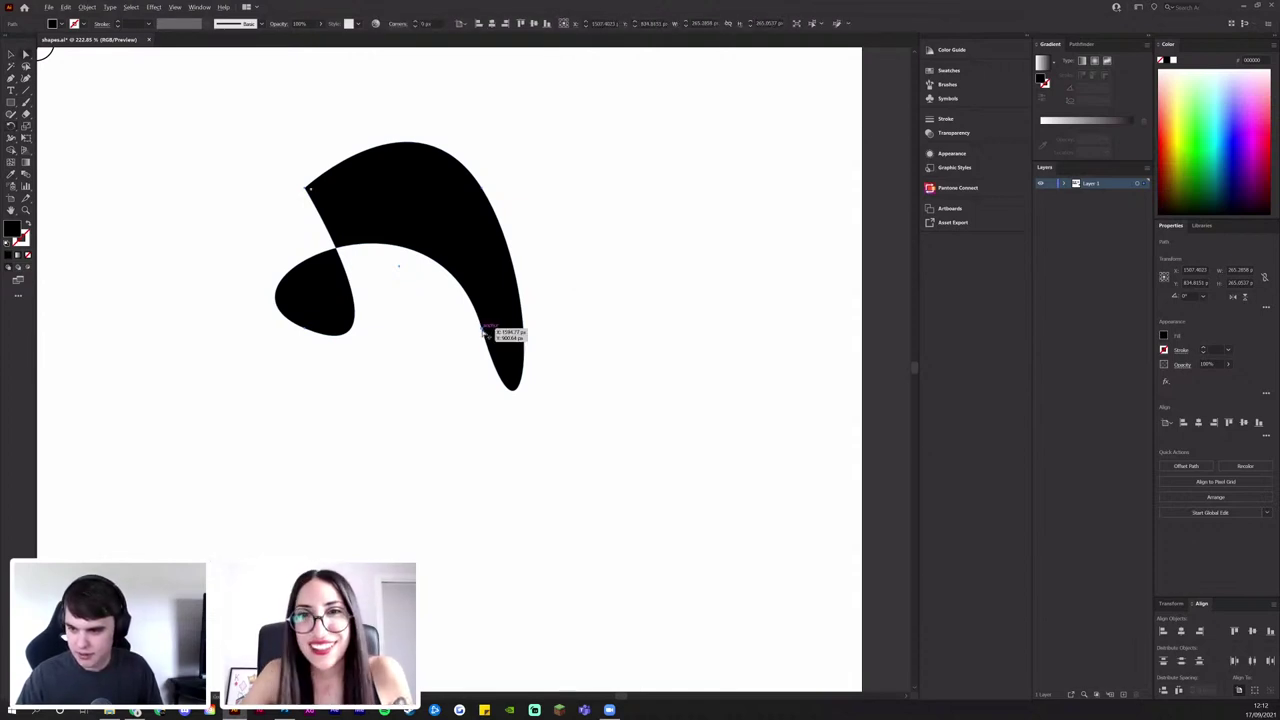
Convert the curved shape's lower-right anchor to a corner point and move it down and left, just below the small lobe
{"action": "key", "text": "p"}
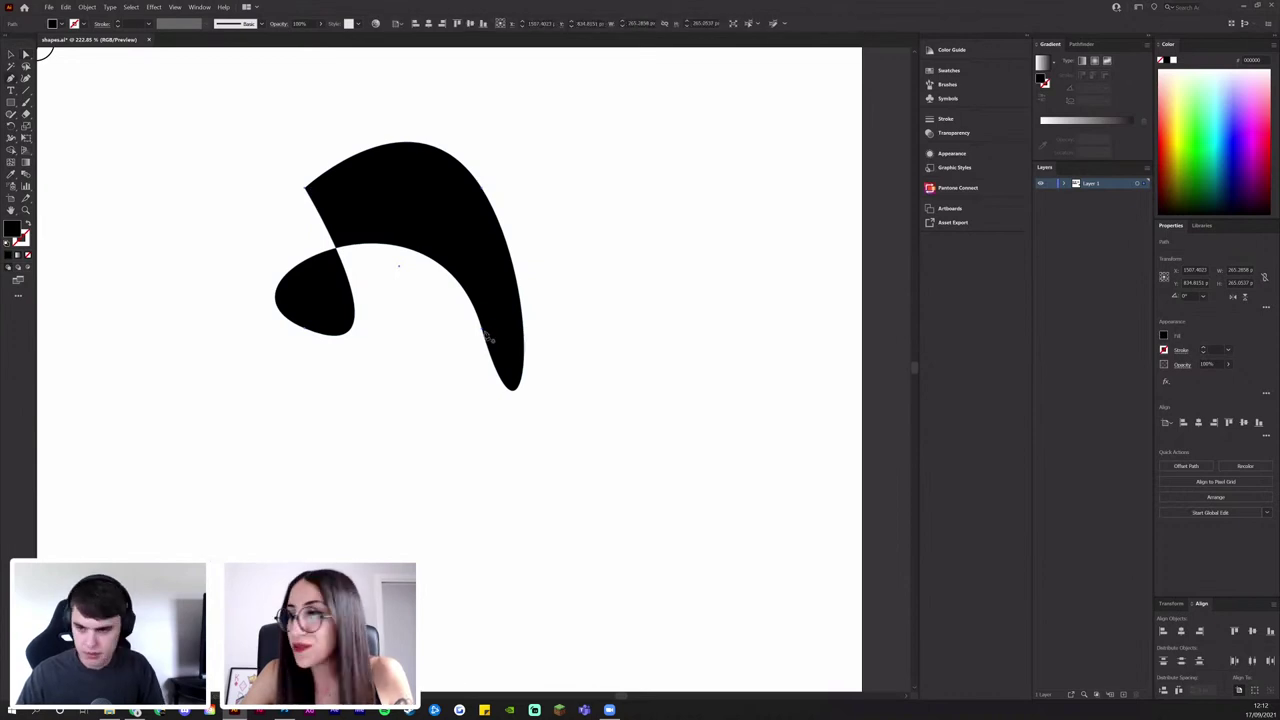
{"action": "left_click", "coordinate": [483, 329], "text": "alt"}
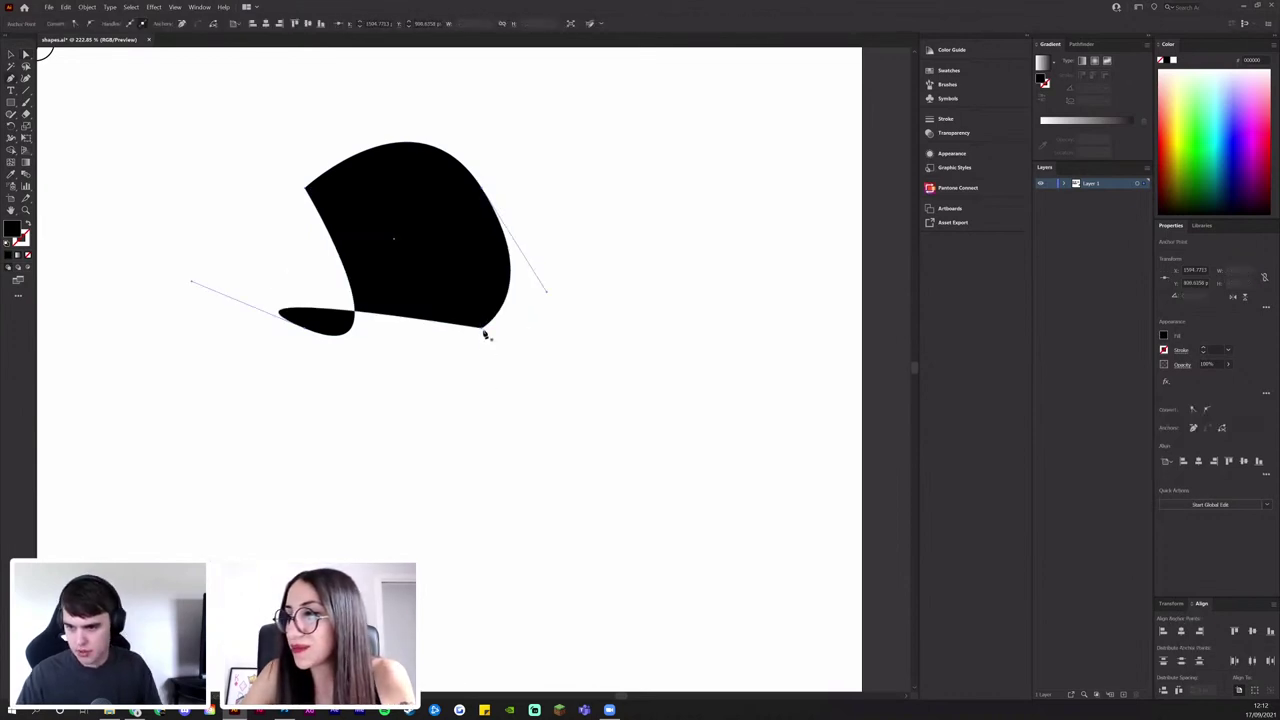
{"action": "left_click", "coordinate": [482, 330]}
{"action": "key", "text": "ctrl+z"}
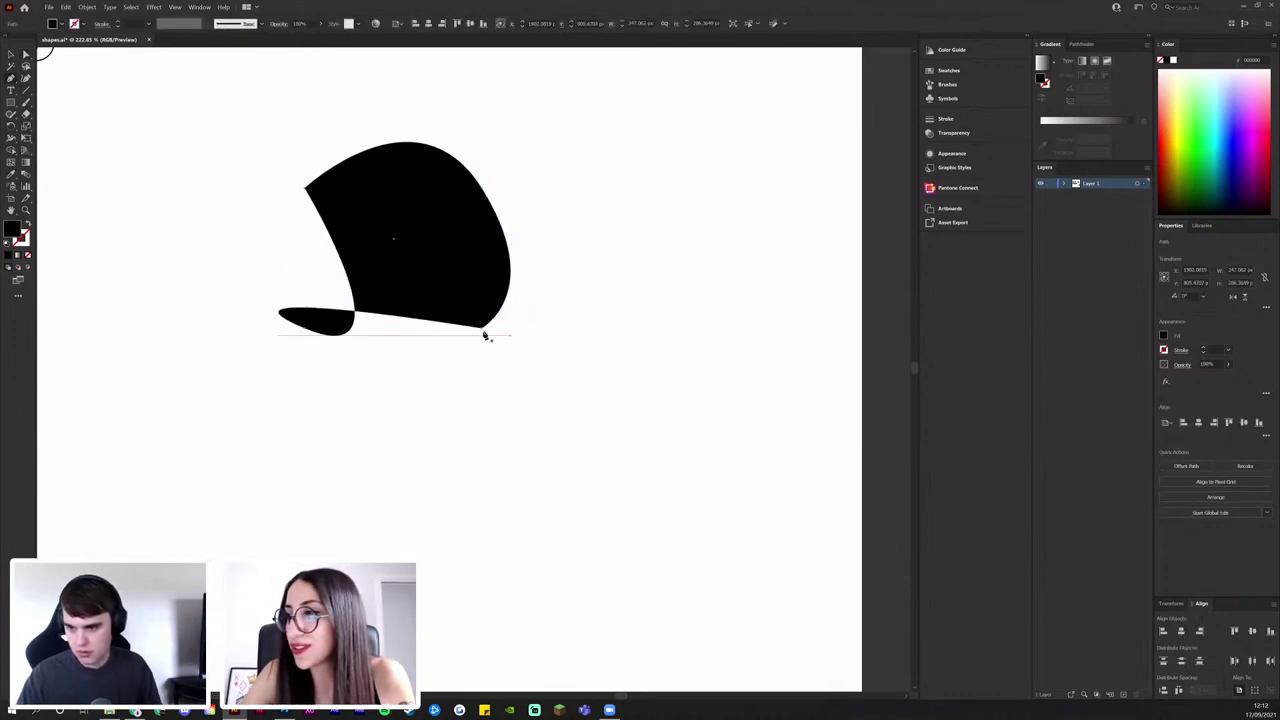
{"action": "left_click", "coordinate": [483, 333]}
{"action": "left_click_drag", "start_coordinate": [483, 333], "coordinate": [325, 365]}
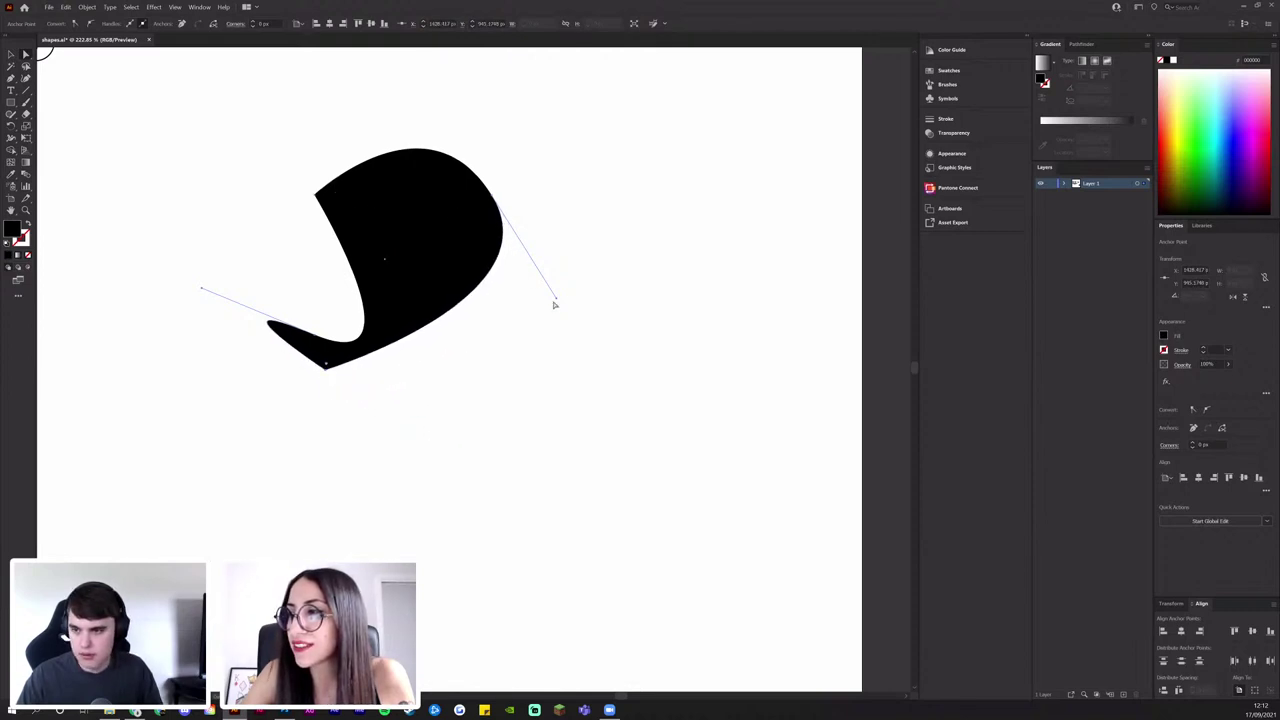
Pull the upper-right curve inward to slim the shape into a thin hook
{"action": "left_click_drag", "start_coordinate": [557, 301], "coordinate": [380, 300]}
{"action": "left_click", "coordinate": [407, 356]}
{"action": "left_click_drag", "start_coordinate": [446, 330], "coordinate": [583, 332]}
{"action": "key", "text": "v"}
{"action": "left_click", "coordinate": [505, 302]}
{"action": "key", "text": "a"}
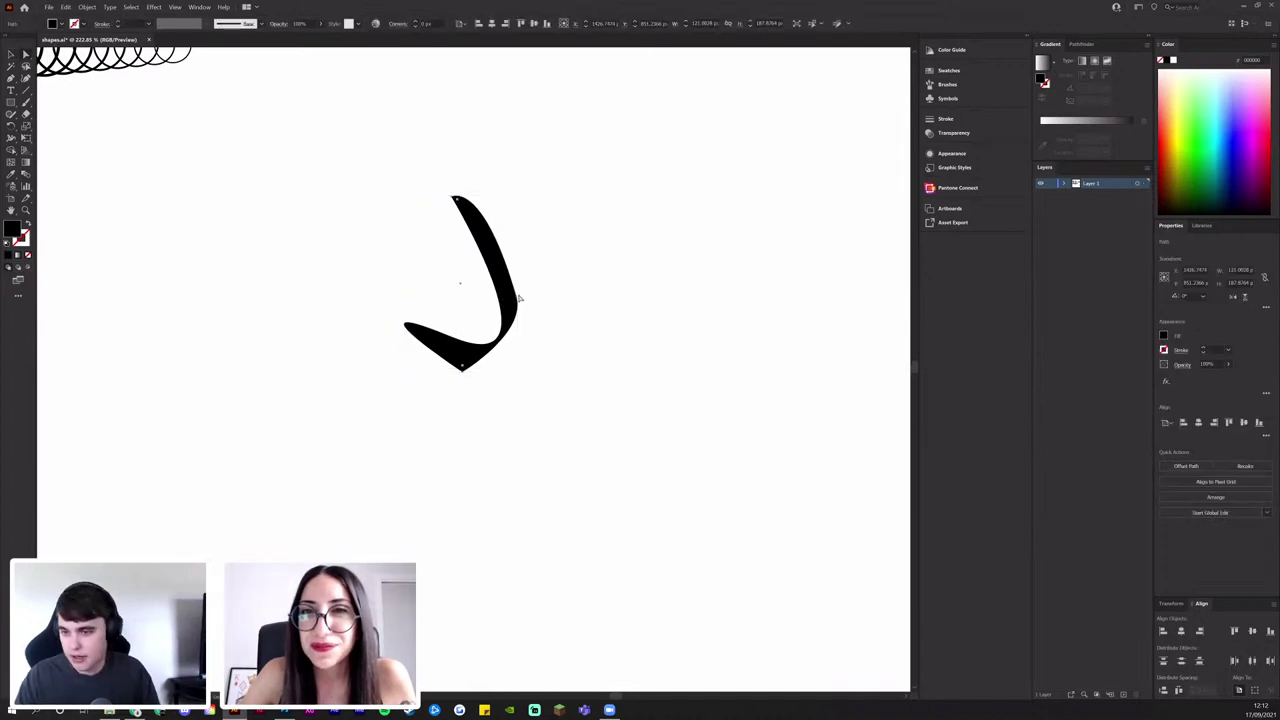
Refine the hook's outer curve by lowering its right side and nudging the bottom corner anchor slightly up and left, and deselect it
{"action": "left_click", "coordinate": [516, 295]}
{"action": "left_click_drag", "start_coordinate": [523, 294], "coordinate": [521, 330]}
{"action": "left_click_drag", "start_coordinate": [464, 374], "coordinate": [456, 369]}
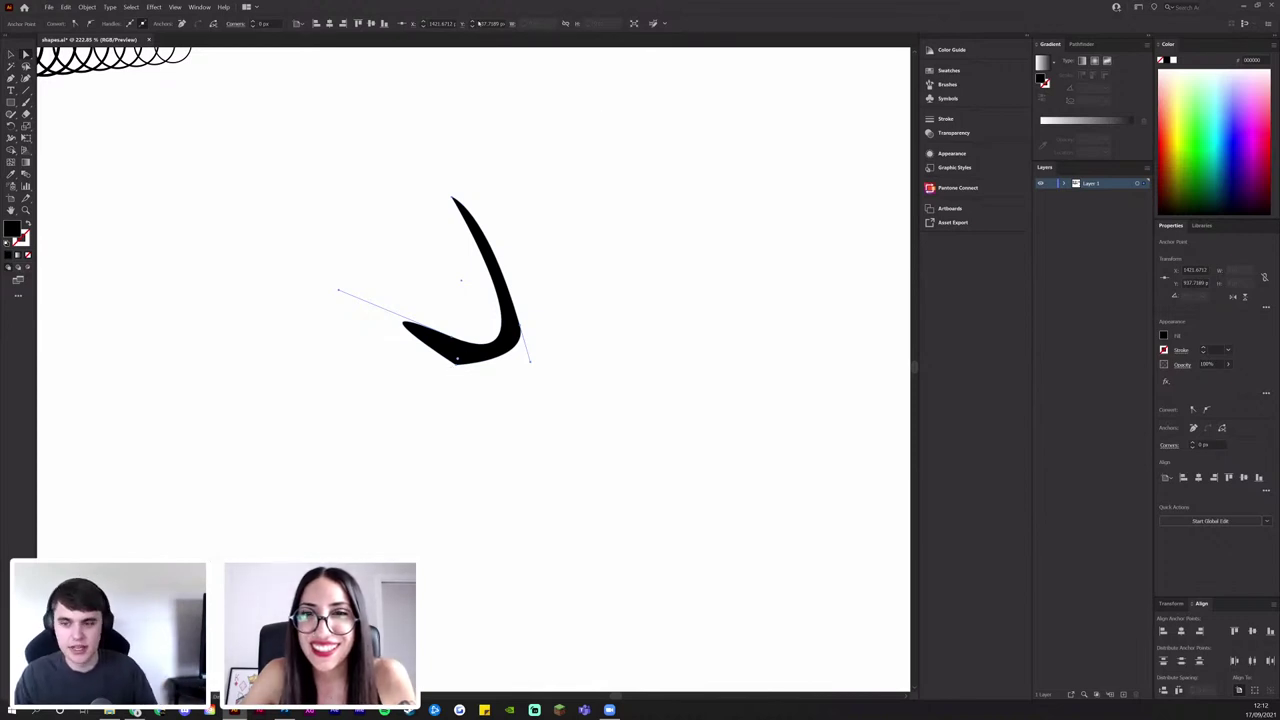
{"action": "left_click_drag", "start_coordinate": [454, 341], "coordinate": [455, 343]}
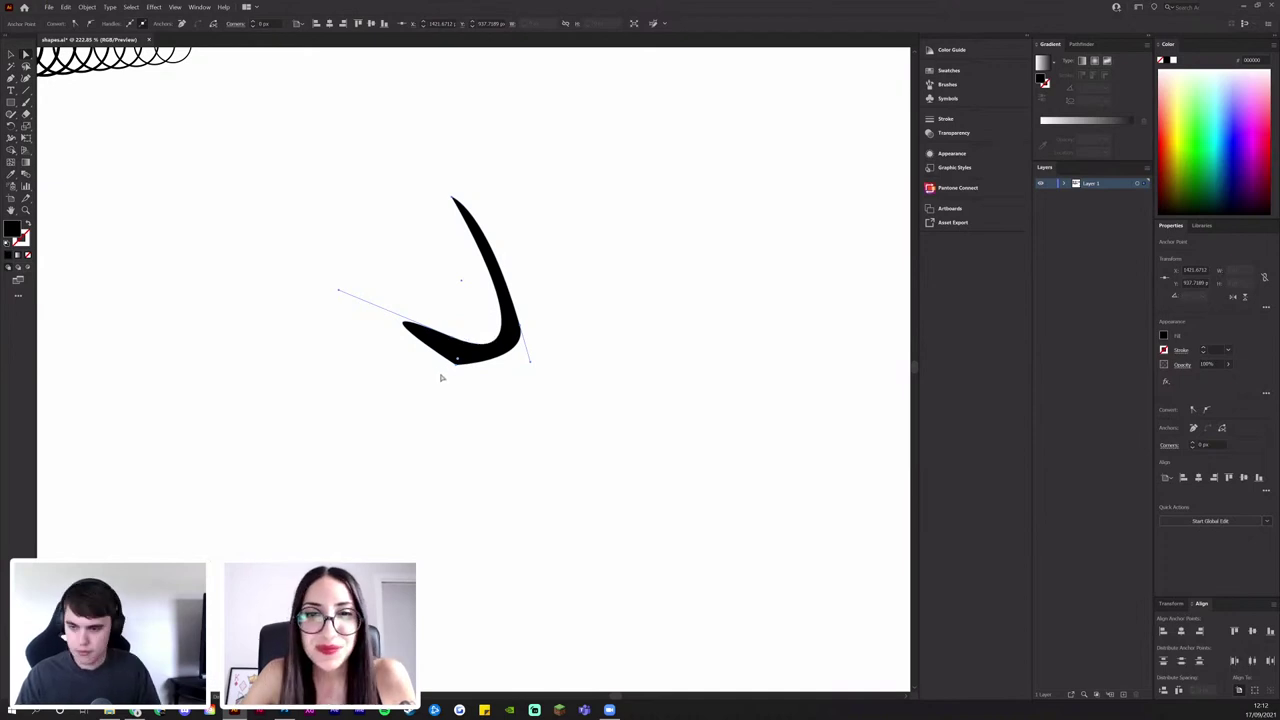
{"action": "key", "text": "v"}
{"action": "left_click", "coordinate": [600, 400]}
{"action": "left_click_drag", "start_coordinate": [534, 394], "coordinate": [645, 360]}
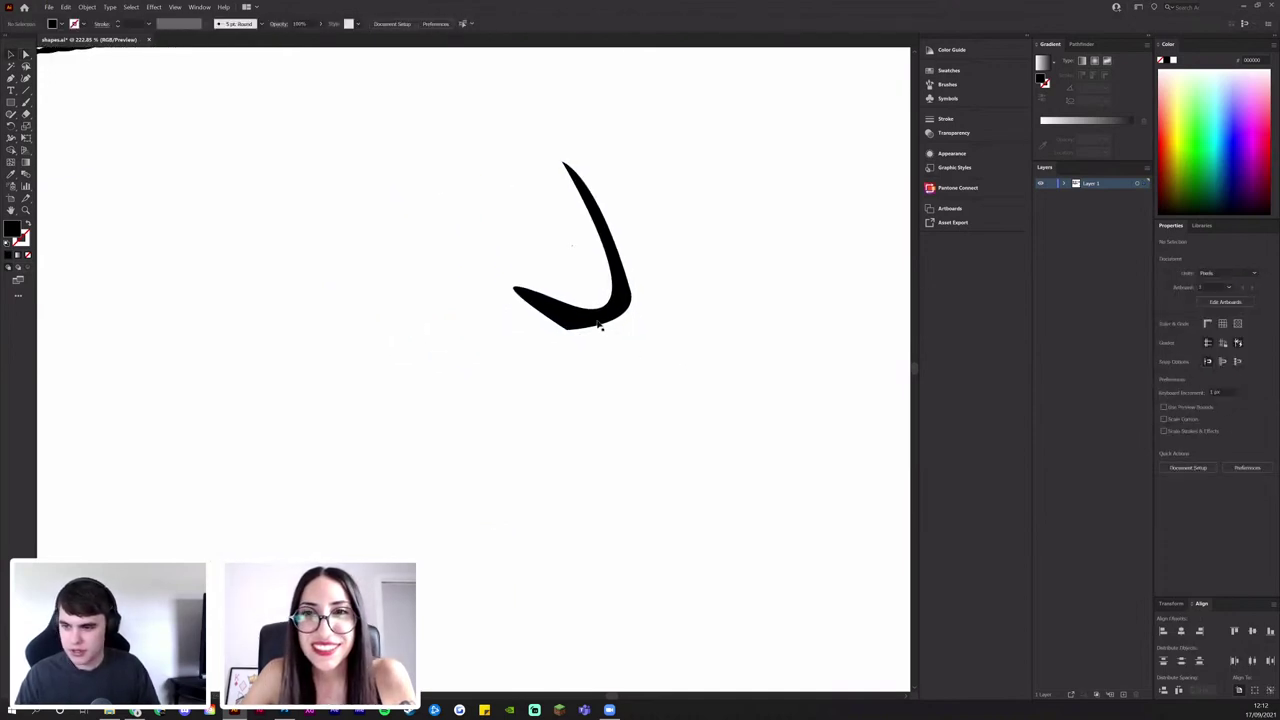
Try to rotate the hook shape 30° about a point just below its bottom corner
{"action": "left_click_drag", "start_coordinate": [596, 320], "coordinate": [478, 410]}
{"action": "left_click", "coordinate": [466, 420]}
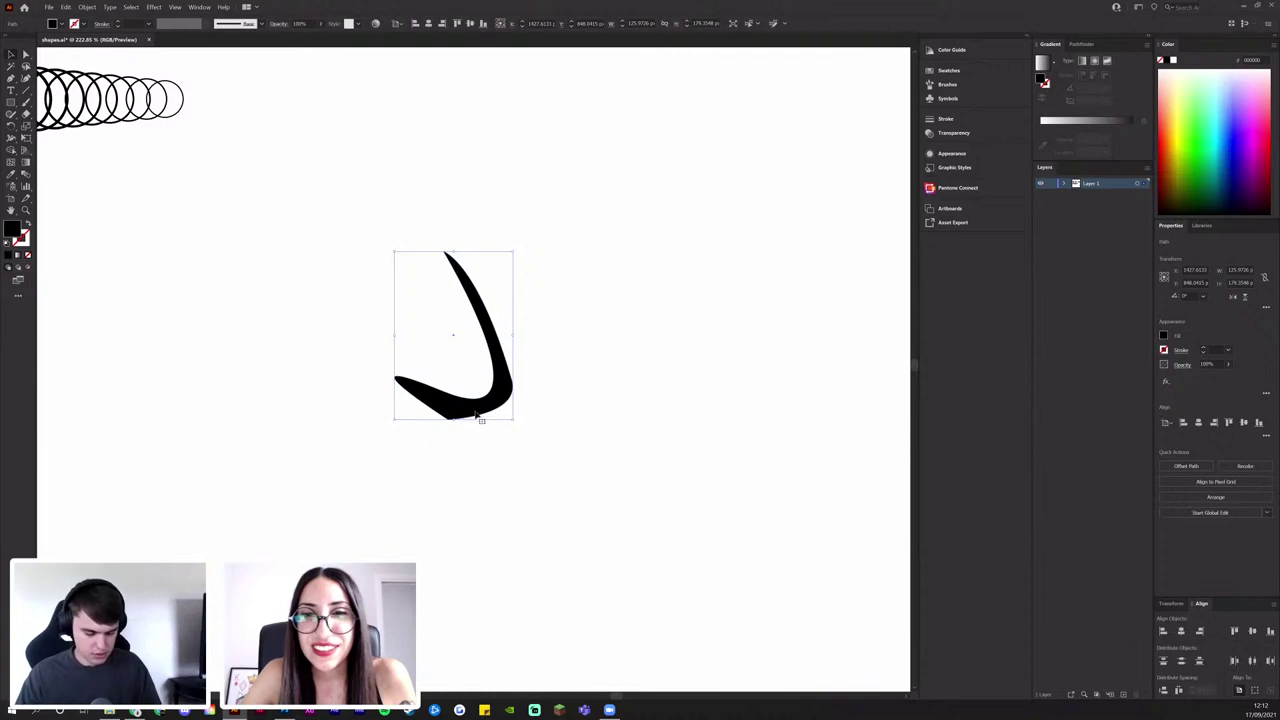
{"action": "key", "text": "r"}
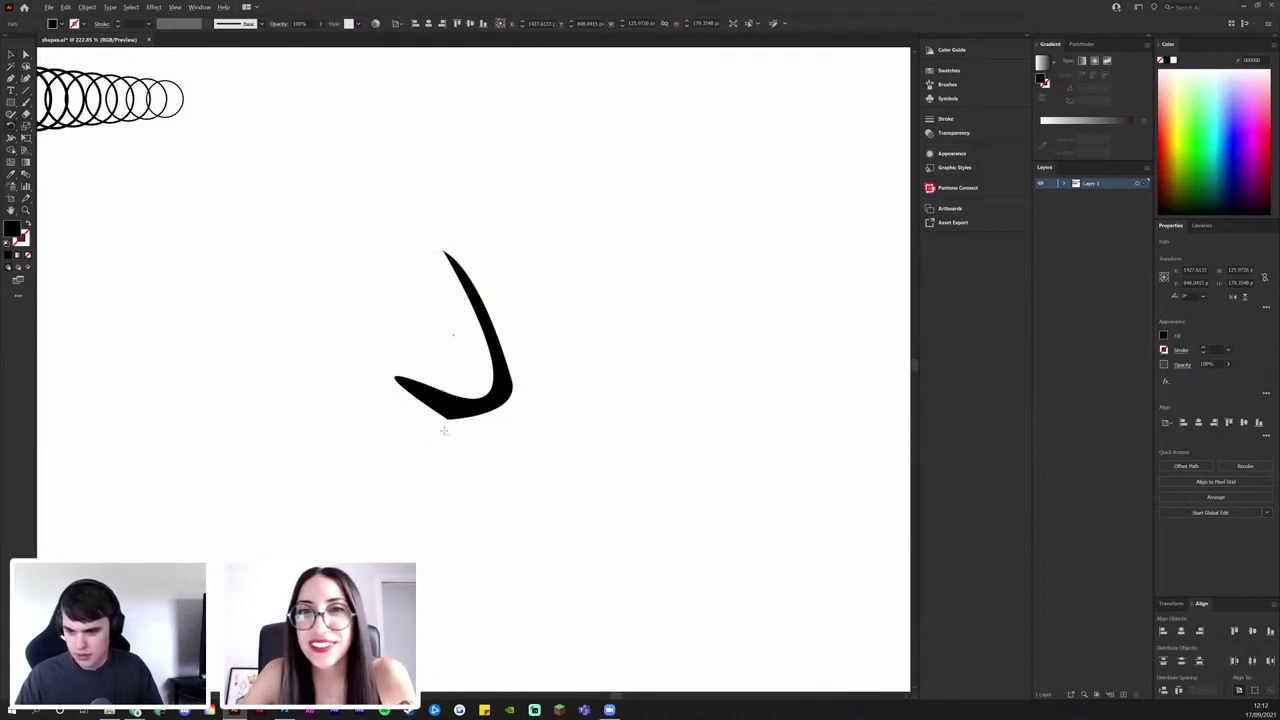
{"action": "left_click", "coordinate": [447, 434], "text": "alt"}
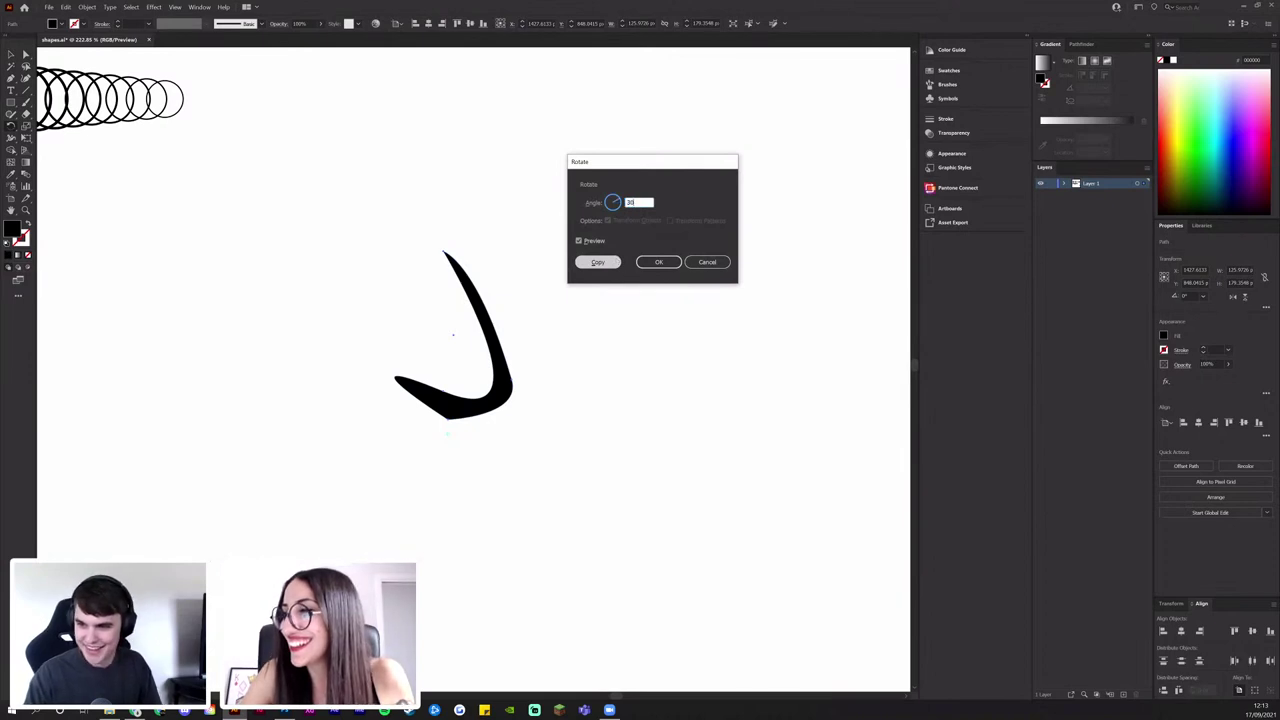
{"action": "left_click", "coordinate": [658, 262]}
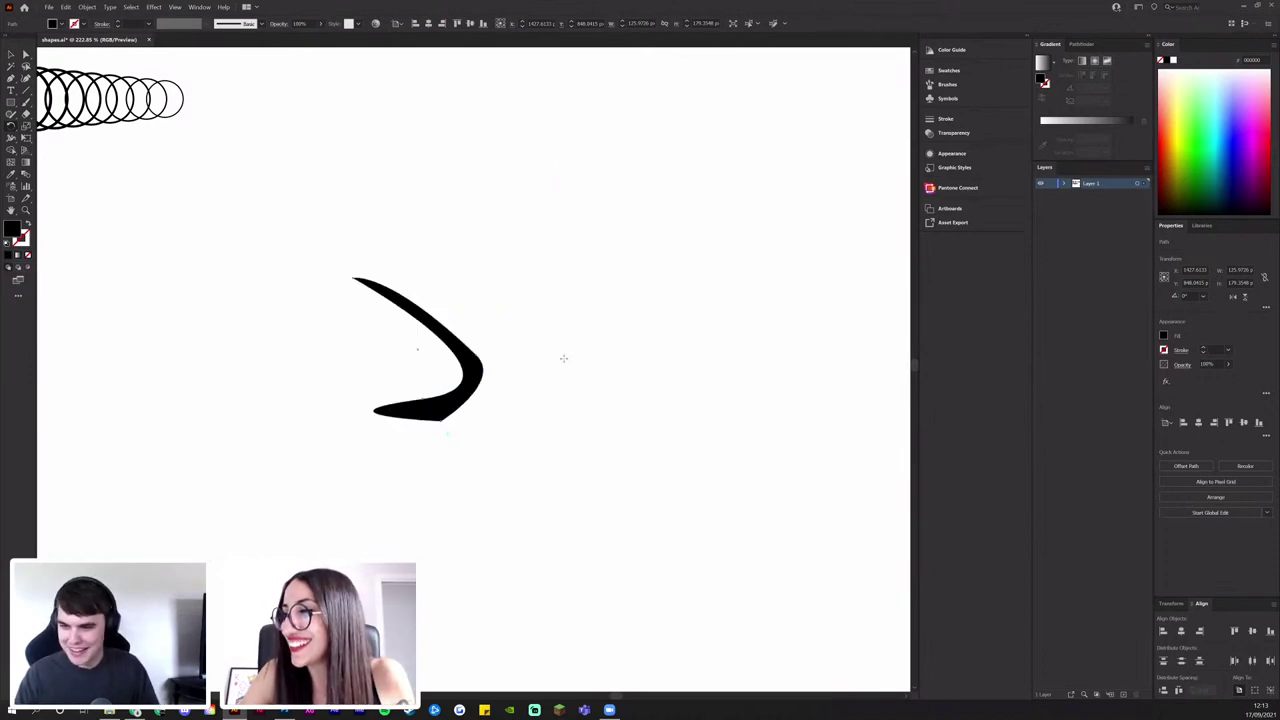
{"action": "key", "text": "ctrl+d"}
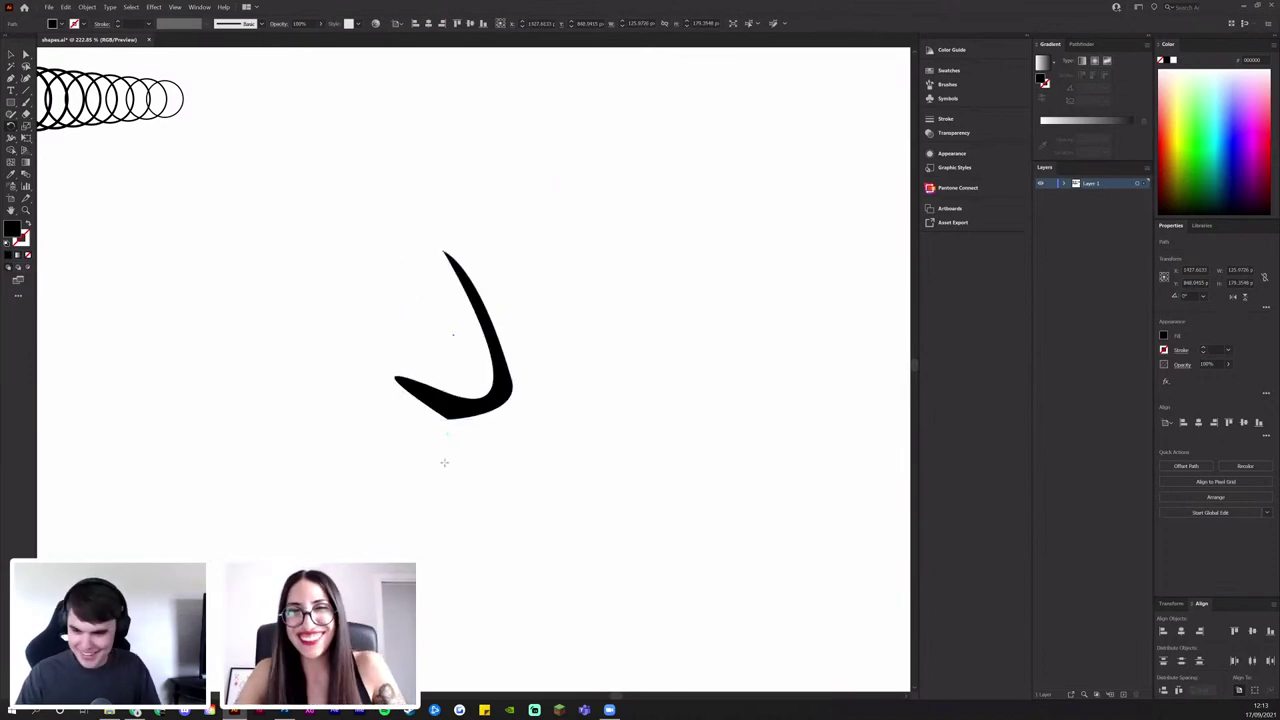
{"action": "left_click", "coordinate": [446, 434], "text": "alt"}
{"action": "left_click", "coordinate": [598, 262]}
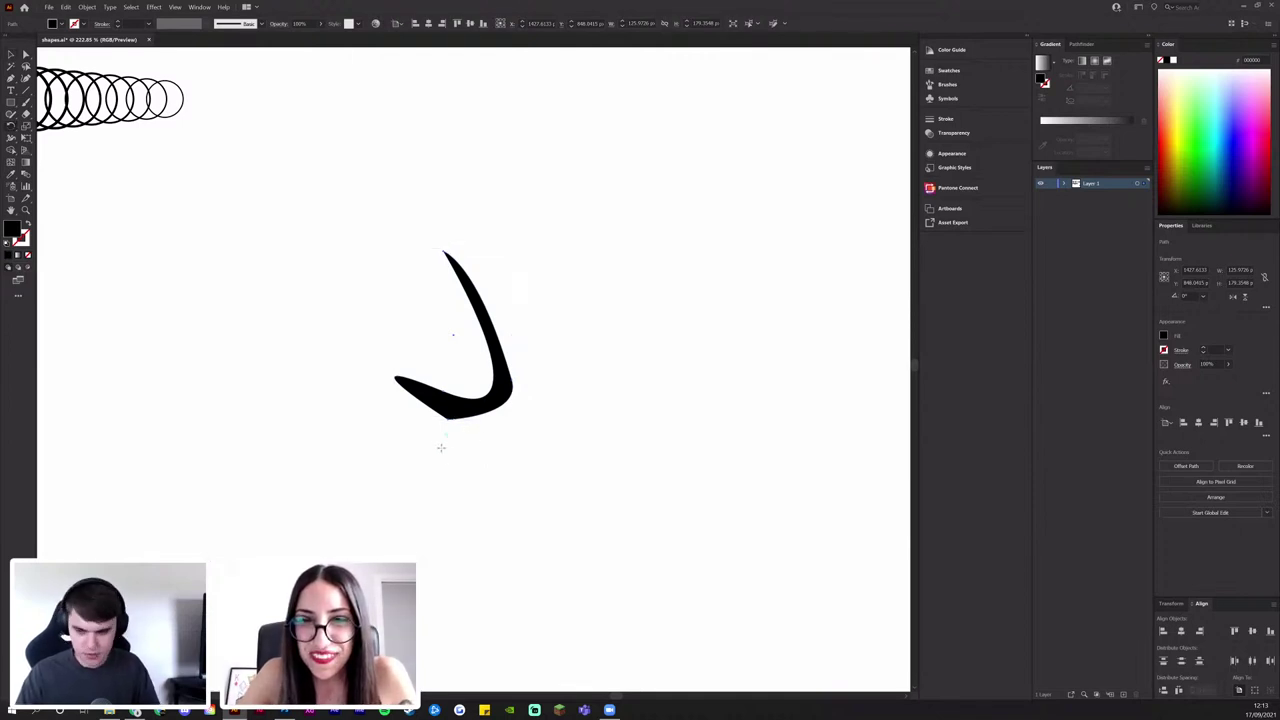
Rotate a copy of the hook 30° about a point just below its bottom corner and repeat until twelve blades form a pinwheel
{"action": "left_click", "coordinate": [440, 439], "text": "alt"}
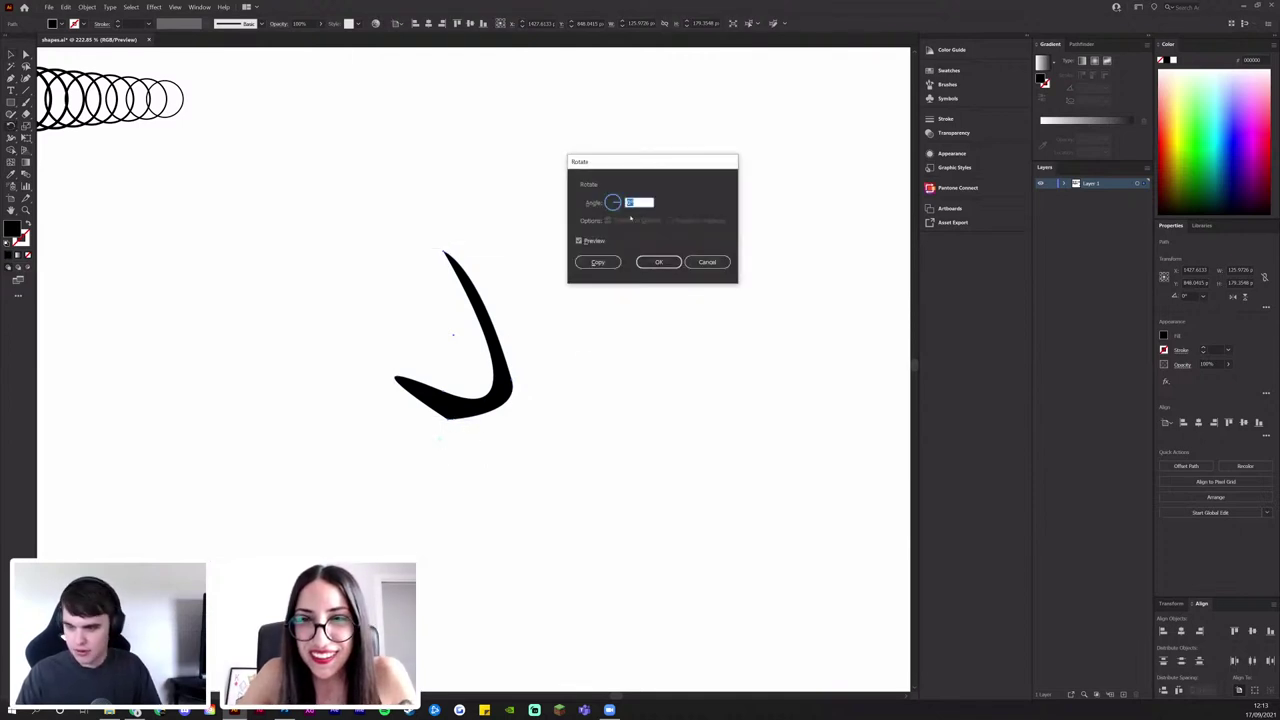
{"action": "left_click", "coordinate": [597, 262]}
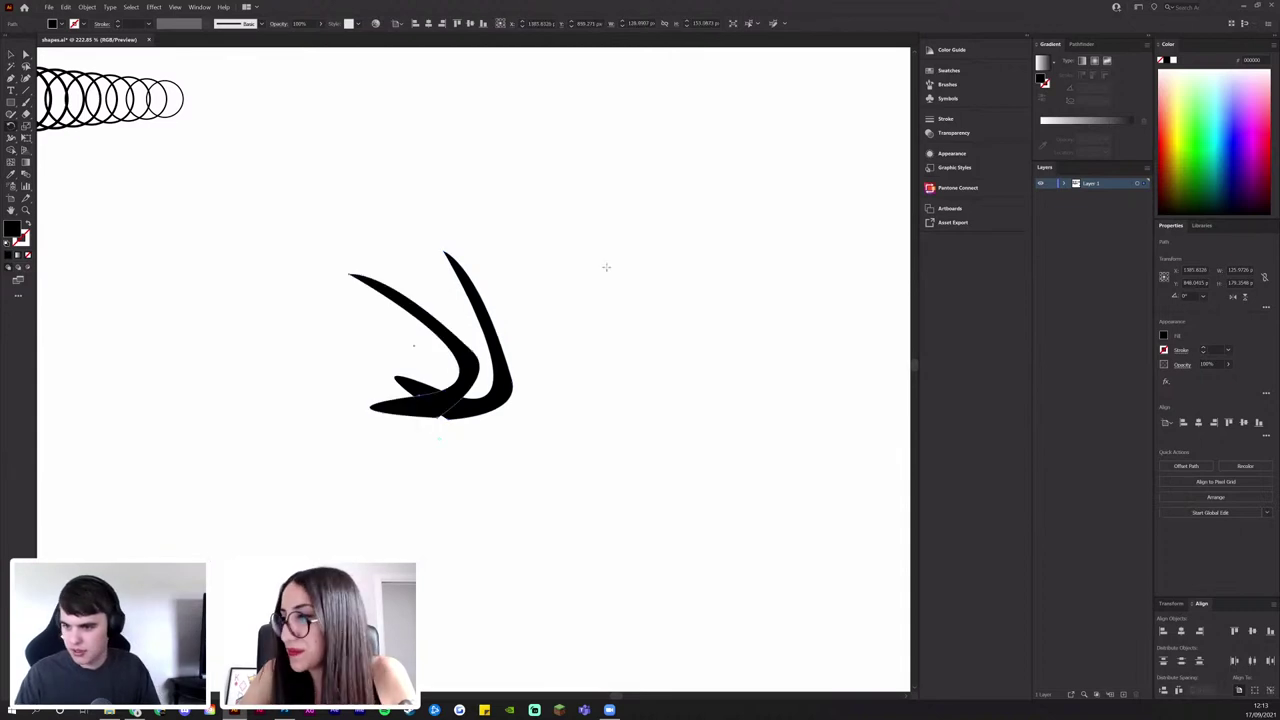
{"action": "key", "text": "ctrl+d"}
{"action": "key", "text": "ctrl+d"}
{"action": "key", "text": "ctrl+d"}
{"action": "key", "text": "ctrl+d"}
{"action": "key", "text": "ctrl+d"}
{"action": "key", "text": "ctrl+d"}
{"action": "key", "text": "ctrl+d"}
{"action": "key", "text": "ctrl+d"}
{"action": "key", "text": "ctrl+d"}
{"action": "key", "text": "ctrl+d"}
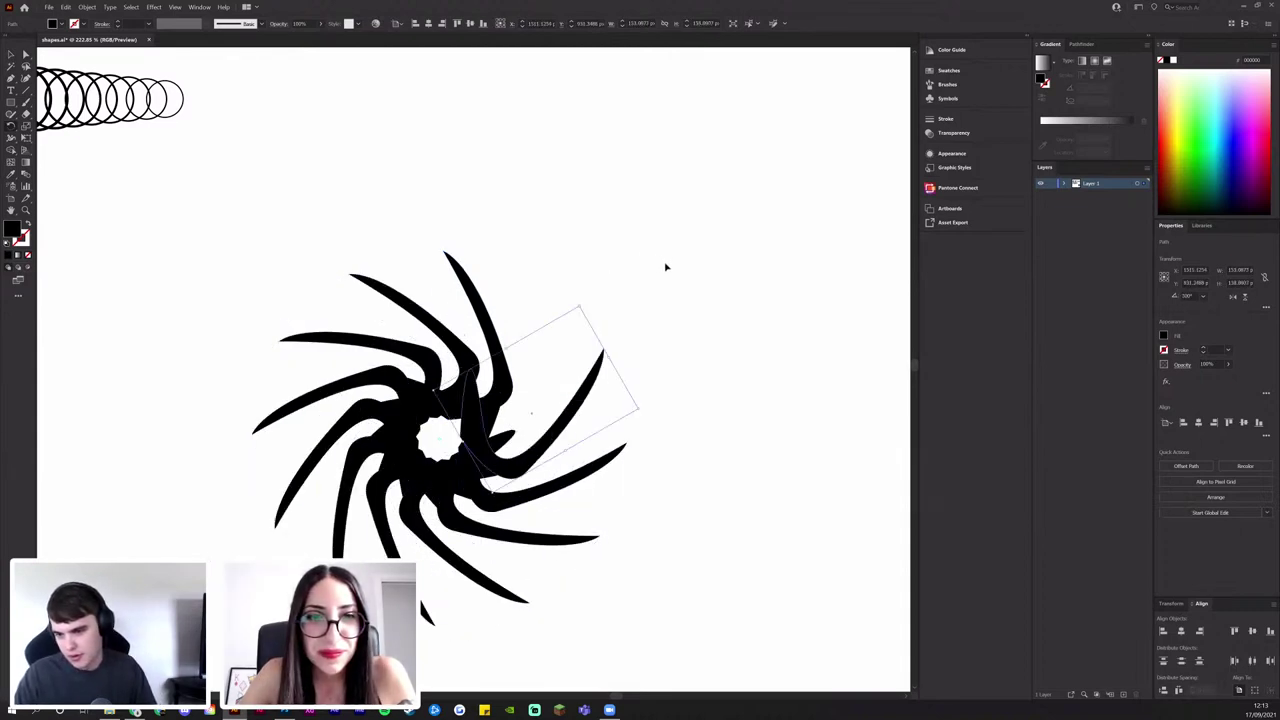
{"action": "left_click", "coordinate": [671, 391]}
Scale the pinwheel down to about 209 px wide and place it just right of the blended circles
{"action": "key", "text": "ctrl+0"}
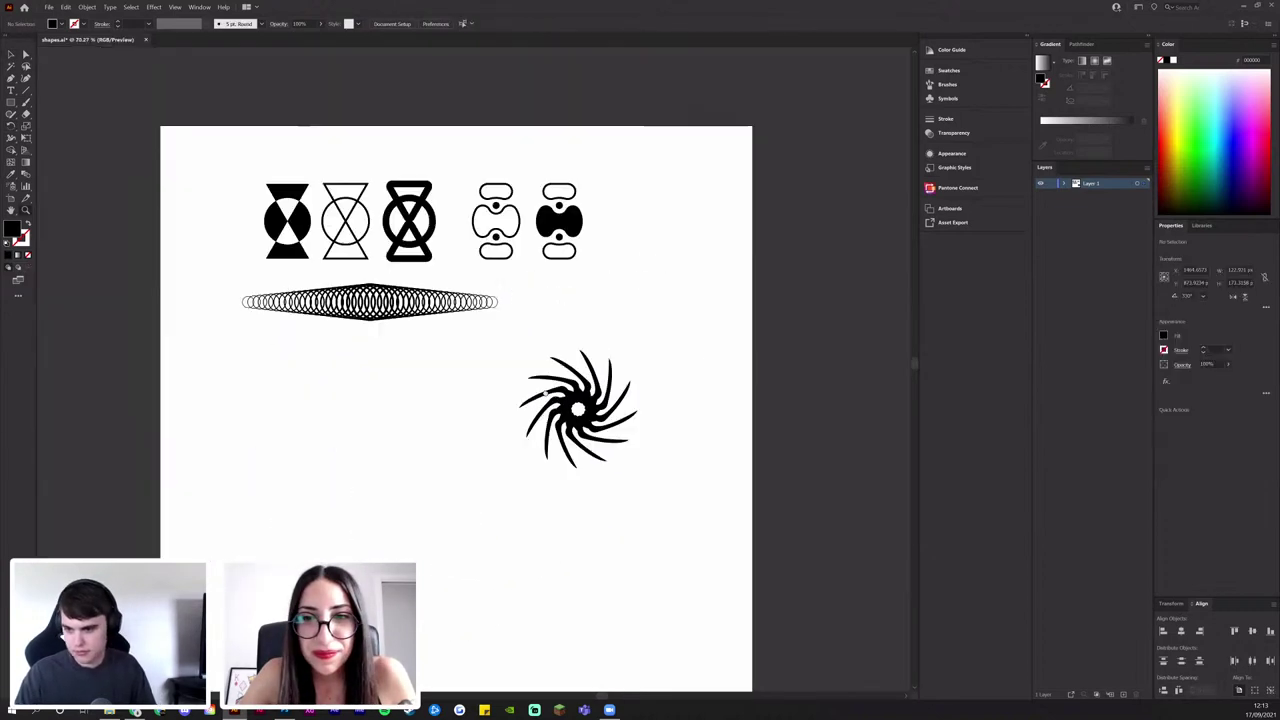
{"action": "mouse_move", "coordinate": [460, 316]}
{"action": "left_mouse_down"}
{"action": "mouse_move", "coordinate": [585, 386]}
{"action": "mouse_move", "coordinate": [592, 351]}
{"action": "mouse_move", "coordinate": [533, 351]}
{"action": "mouse_move", "coordinate": [528, 259]}
{"action": "mouse_move", "coordinate": [517, 326]}
{"action": "mouse_move", "coordinate": [610, 327]}
{"action": "left_mouse_up"}
{"action": "left_click", "coordinate": [615, 279]}
{"action": "left_click_drag", "start_coordinate": [448, 349], "coordinate": [391, 313]}
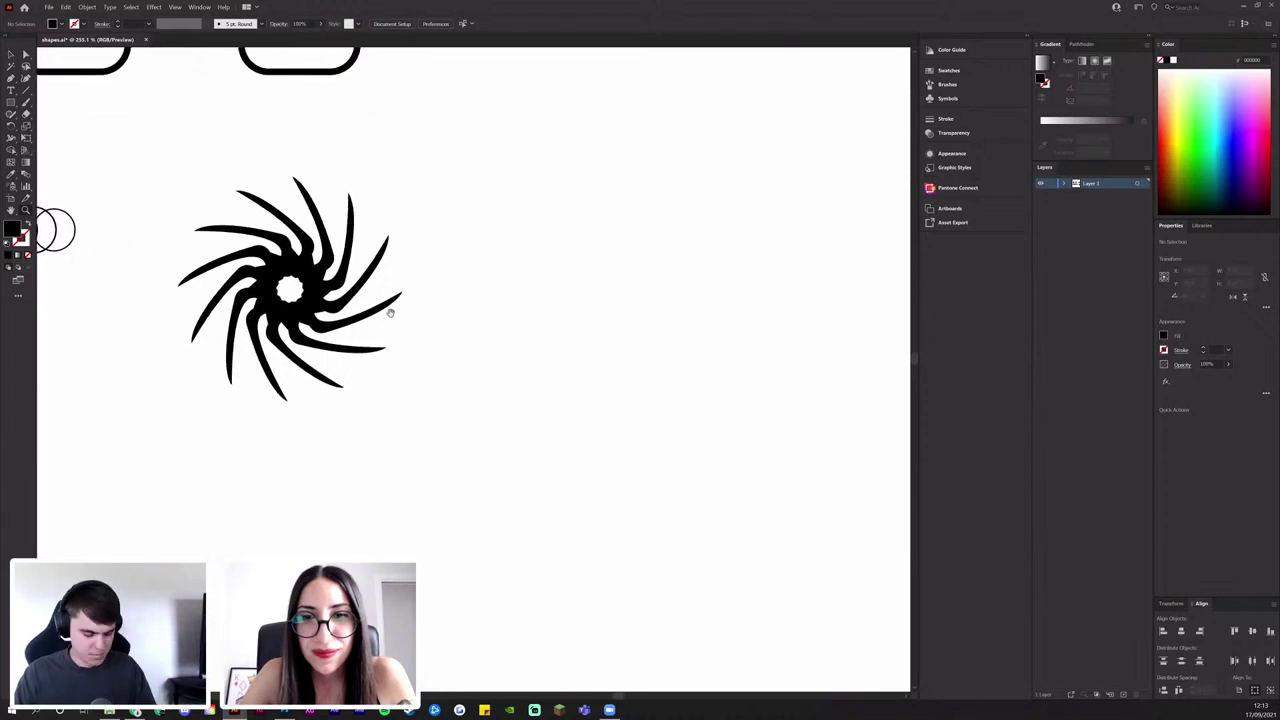
{"action": "key", "text": "v"}
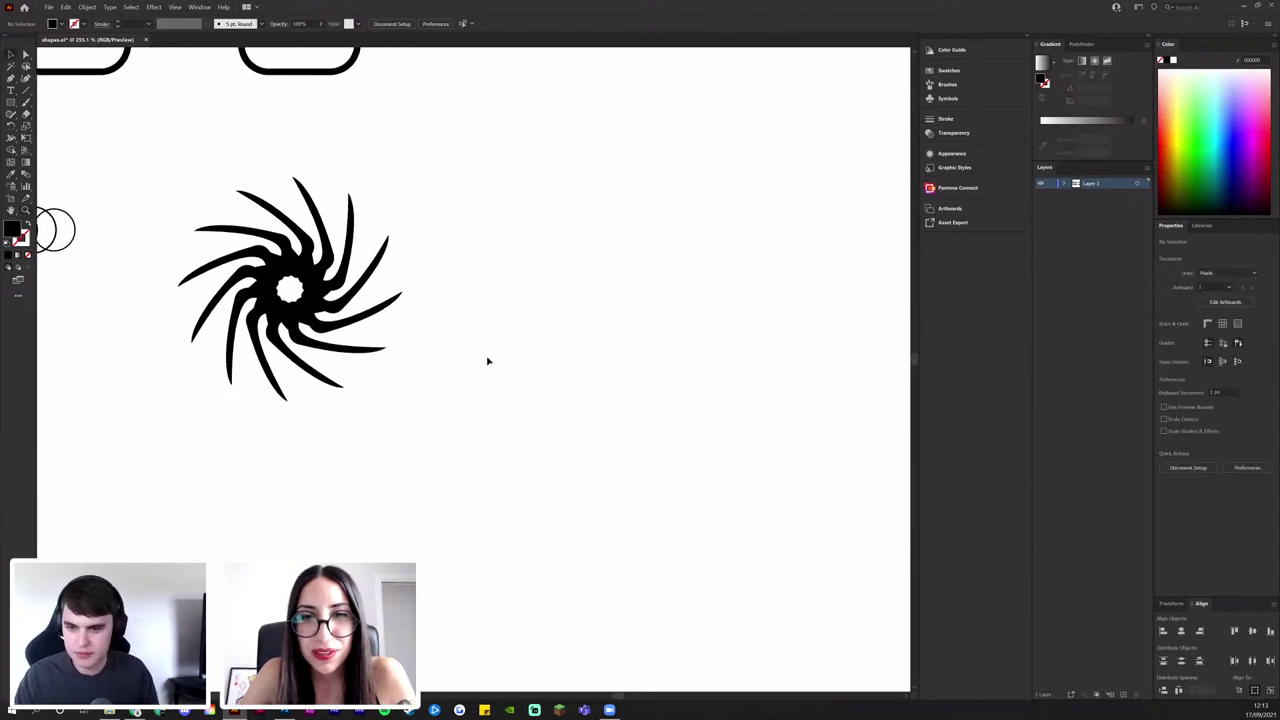
Duplicate the pinwheel to its right and try swapping the copy's fill and stroke
{"action": "left_click", "coordinate": [330, 292]}
{"action": "left_click_drag", "start_coordinate": [330, 292], "coordinate": [664, 294]}
{"action": "left_click", "coordinate": [28, 224]}
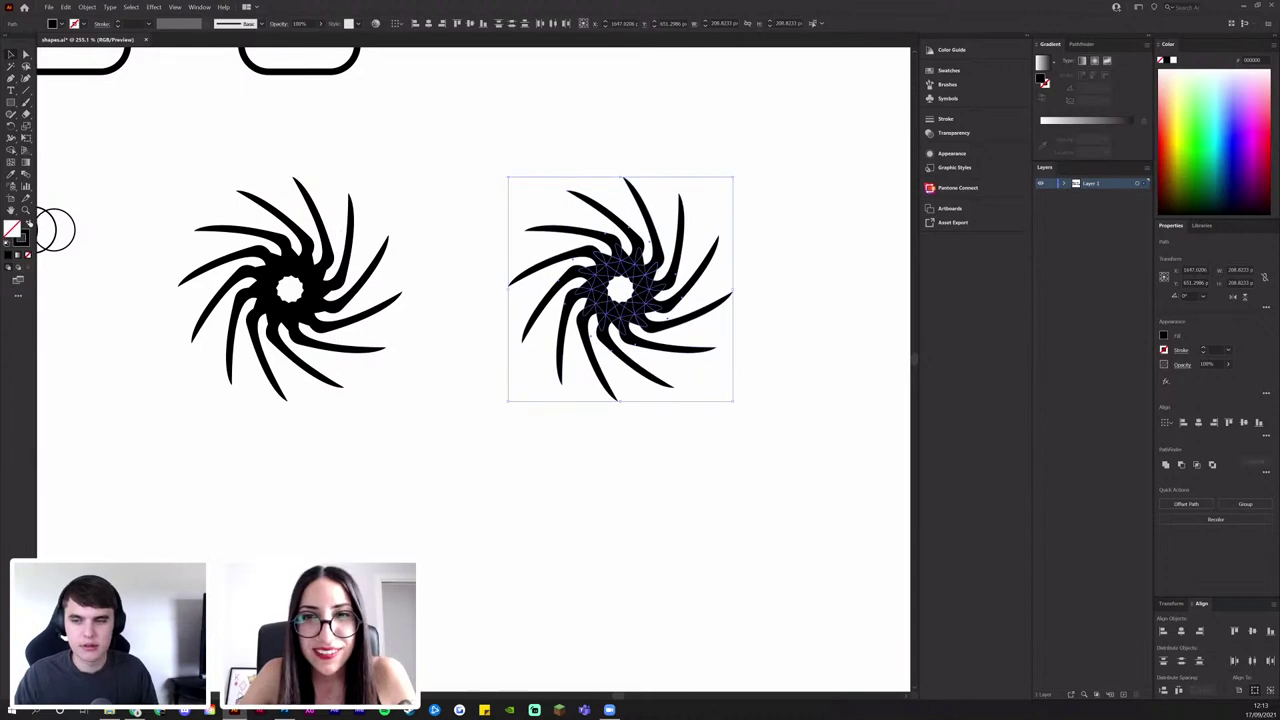
{"action": "left_click", "coordinate": [750, 414]}
{"action": "left_click_drag", "start_coordinate": [731, 364], "coordinate": [648, 408]}
{"action": "key", "text": "ctrl+z"}
Copy a single blade out below the pinwheels and delete the duplicate pinwheel
{"action": "left_click_drag", "start_coordinate": [573, 422], "coordinate": [507, 417]}
{"action": "left_click", "coordinate": [591, 431]}
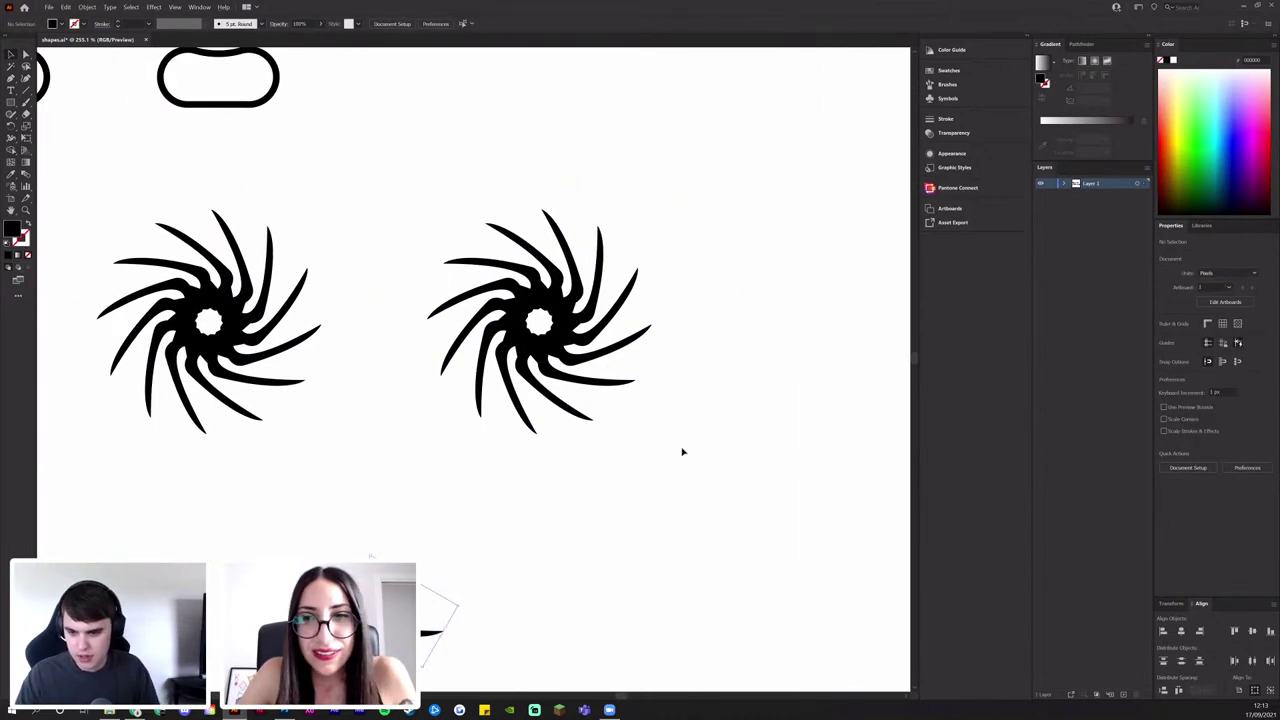
{"action": "left_click_drag", "start_coordinate": [683, 449], "coordinate": [463, 211]}
{"action": "key", "text": "Delete"}
Move the single blade up and right into the empty area beside the pinwheel
{"action": "scroll", "coordinate": [470, 400], "scroll_direction": "down", "scroll_amount": 1}
{"action": "left_click_drag", "start_coordinate": [474, 537], "coordinate": [500, 338]}
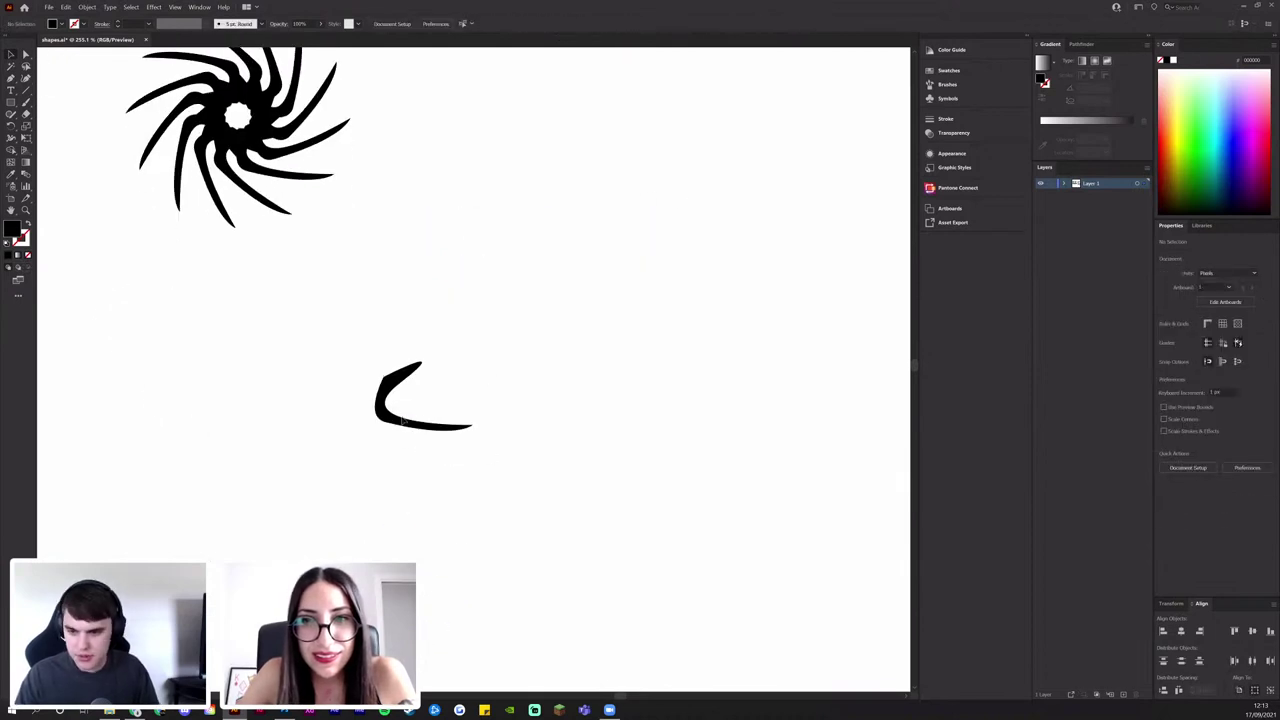
{"action": "left_click_drag", "start_coordinate": [400, 375], "coordinate": [495, 174]}
{"action": "left_click_drag", "start_coordinate": [555, 195], "coordinate": [441, 433]}
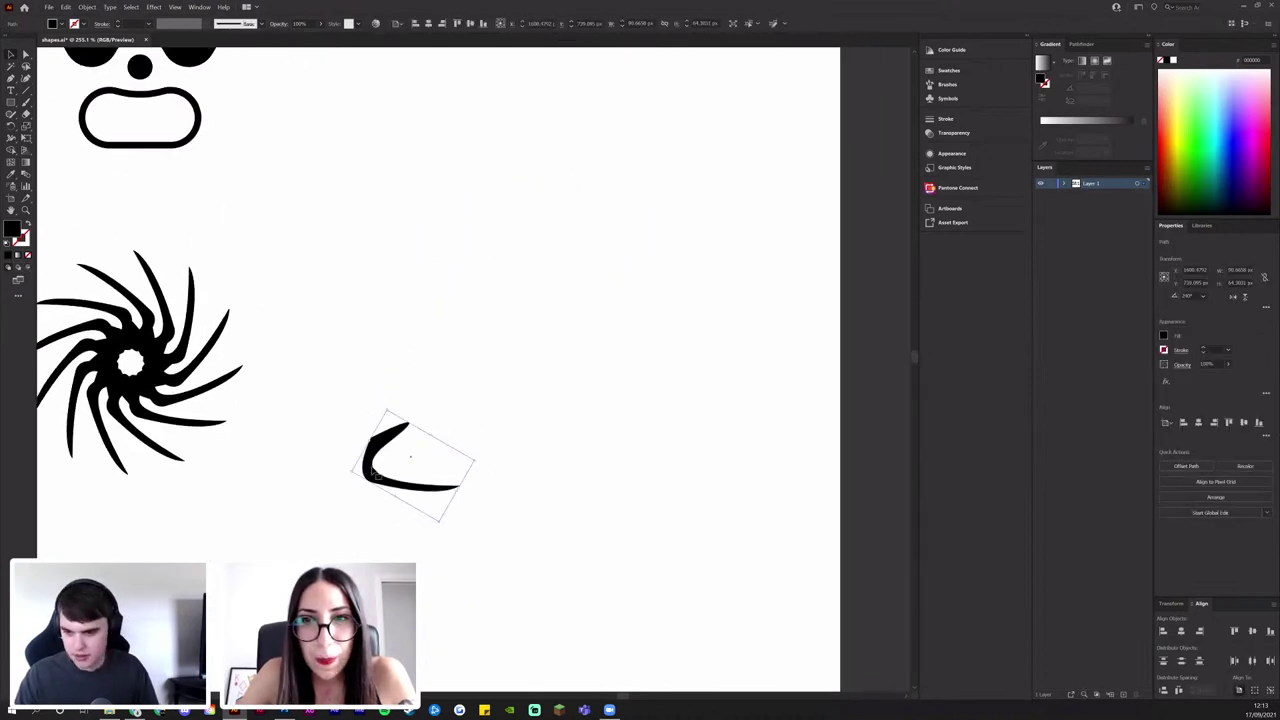
{"action": "left_click_drag", "start_coordinate": [374, 471], "coordinate": [452, 365]}
{"action": "left_click_drag", "start_coordinate": [552, 329], "coordinate": [521, 341]}
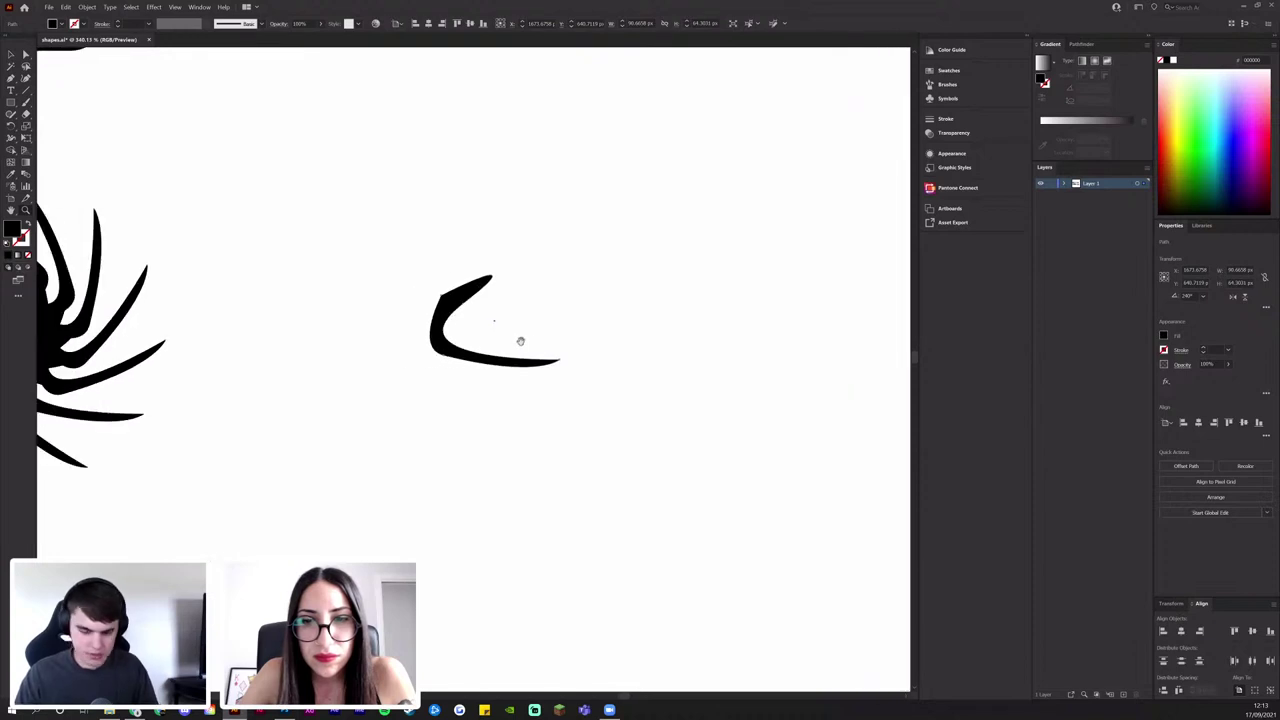
Rotate a copy of the blade 60° about a point between its two tips and repeat until six blades form an interlaced rosette
{"action": "key", "text": "r"}
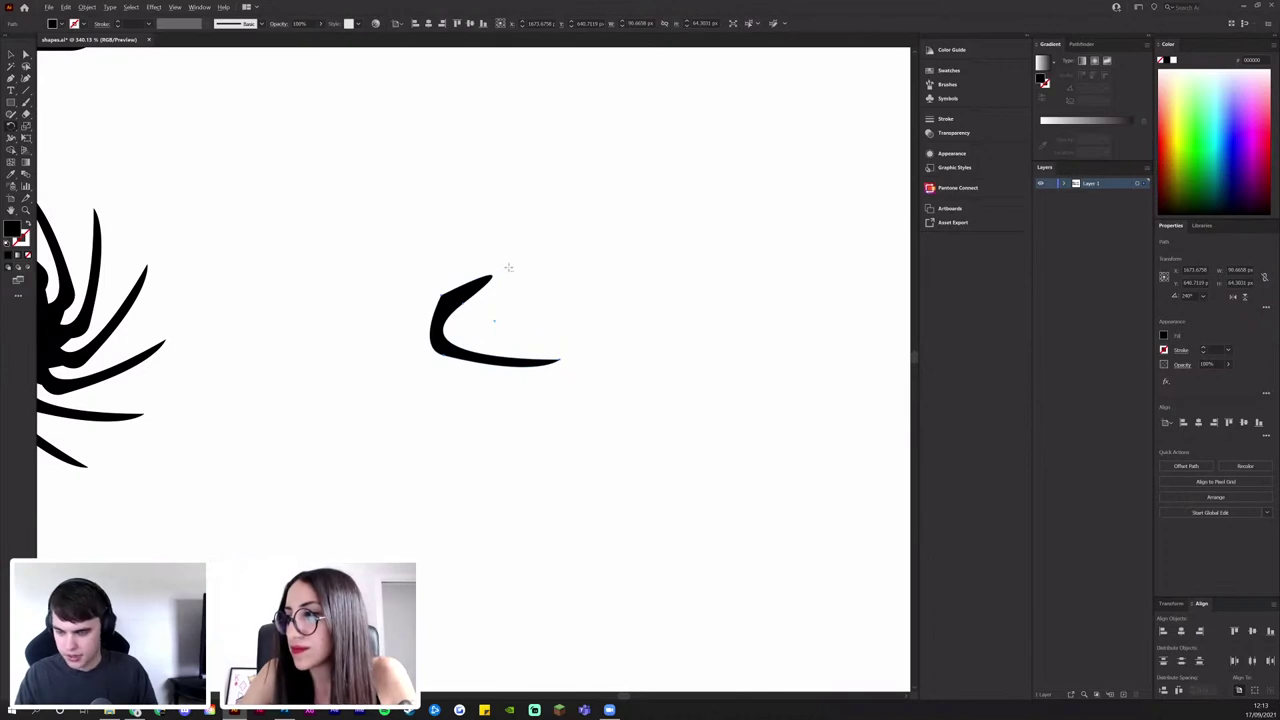
{"action": "left_click", "coordinate": [541, 309], "text": "alt"}
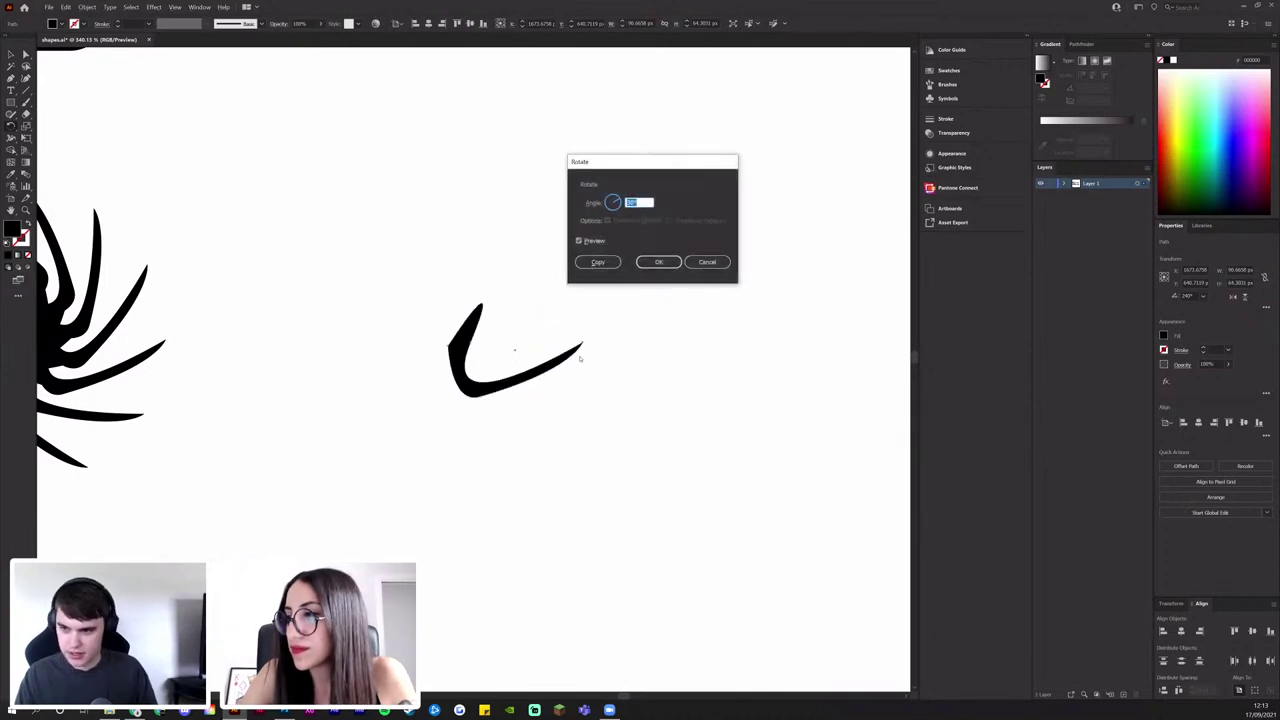
{"action": "left_click_drag", "start_coordinate": [634, 167], "coordinate": [609, 172]}
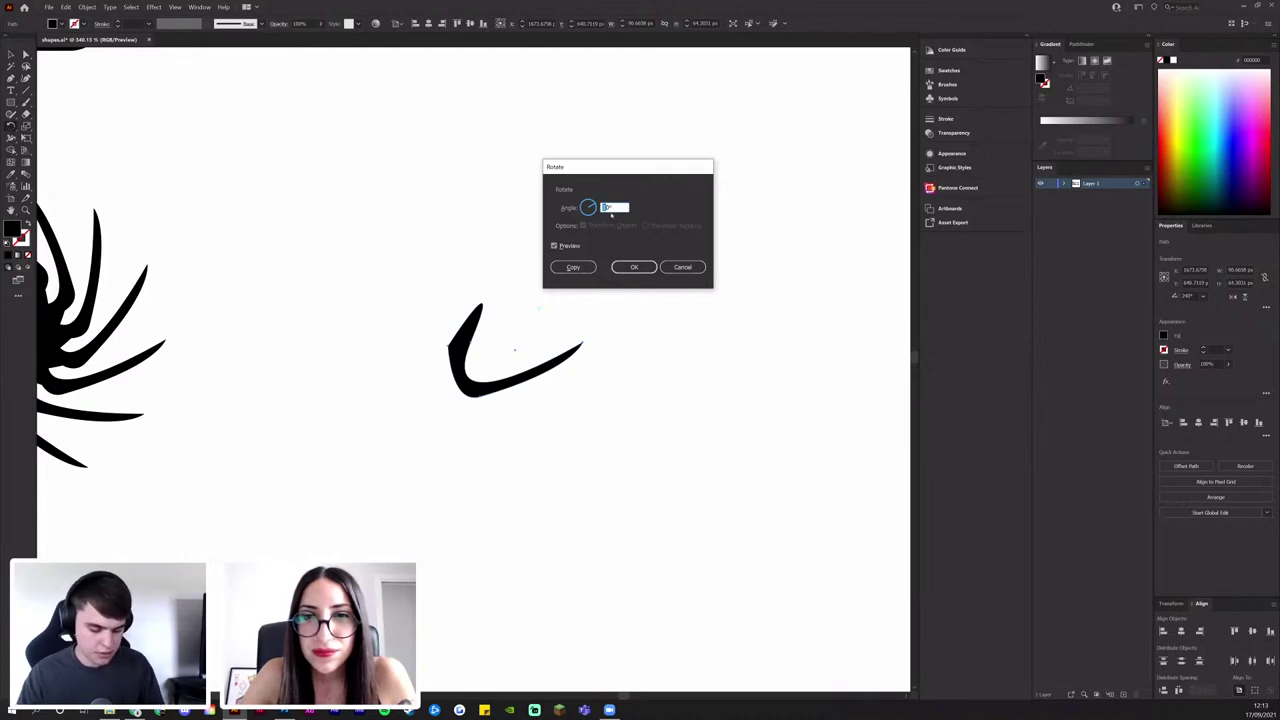
{"action": "left_click", "coordinate": [574, 268]}
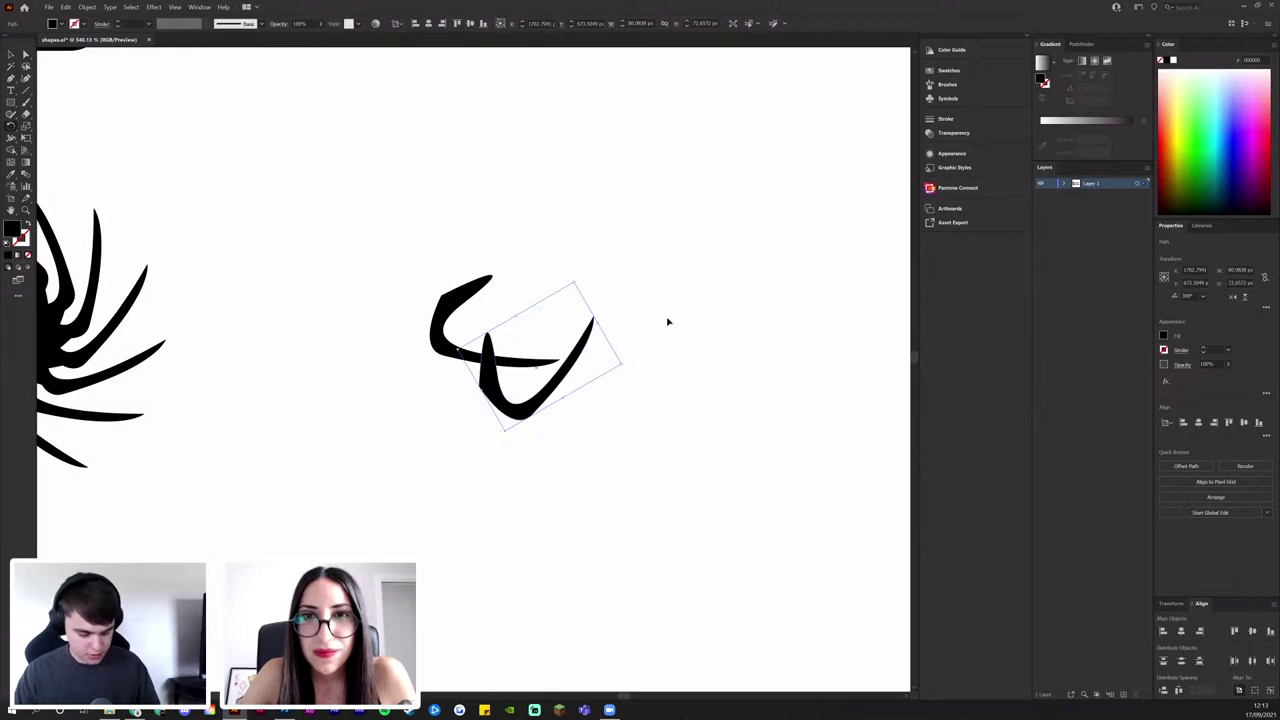
{"action": "key", "text": "ctrl+d"}
{"action": "key", "text": "ctrl+d"}
{"action": "key", "text": "ctrl+d"}
{"action": "key", "text": "ctrl+d"}
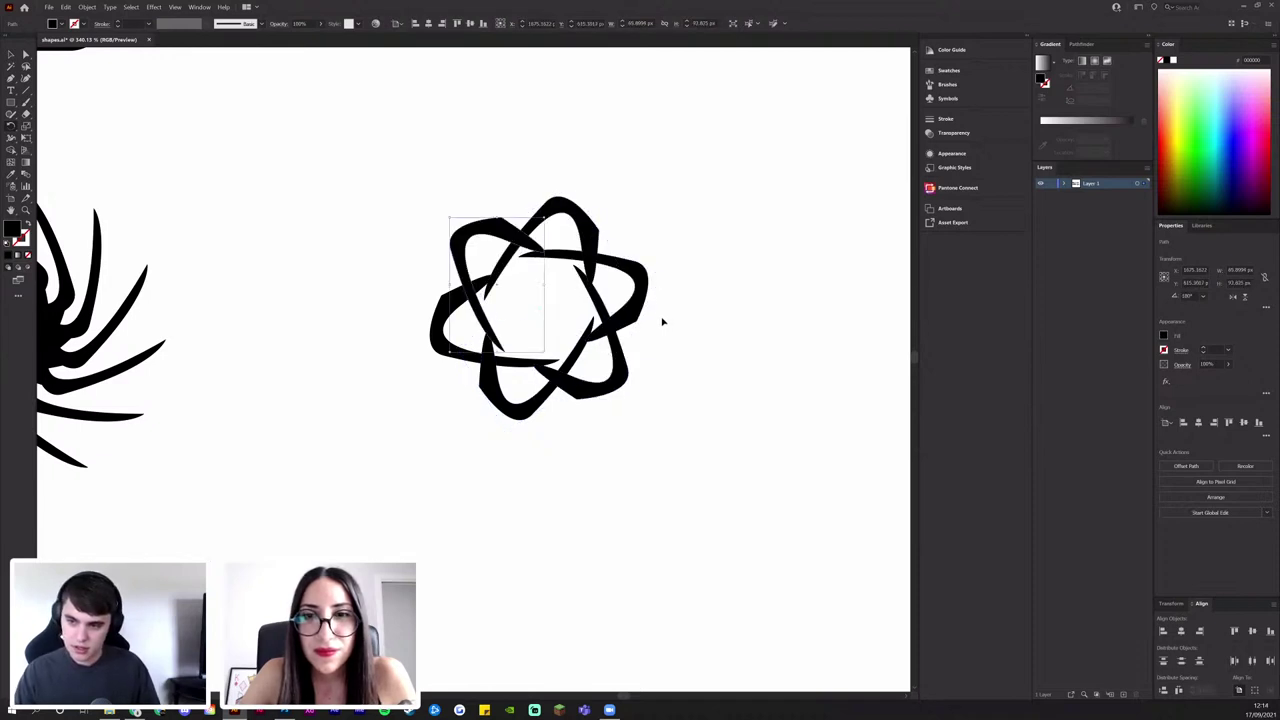
{"action": "left_click", "coordinate": [676, 369]}
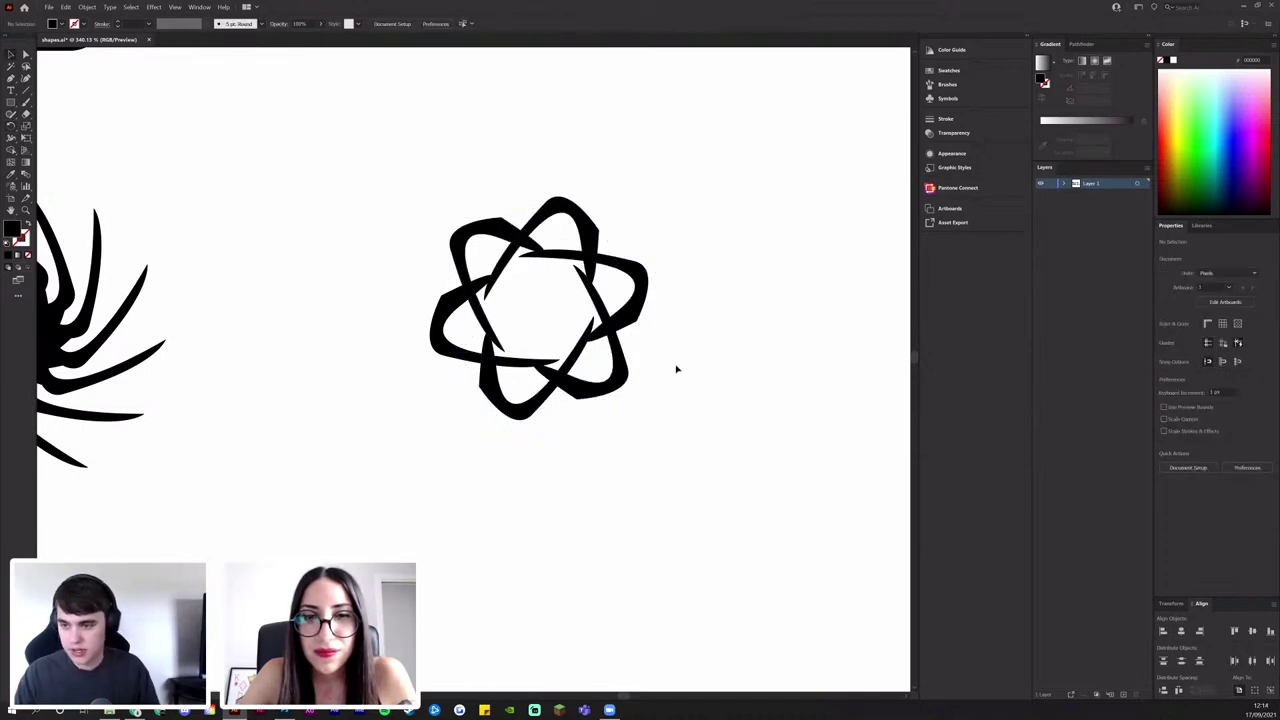
Scale the six-blade rosette down to about 126 px wide and place it just above and right of the pinwheel
{"action": "left_click_drag", "start_coordinate": [624, 351], "coordinate": [411, 398]}
{"action": "left_click_drag", "start_coordinate": [411, 398], "coordinate": [519, 396]}
{"action": "left_click_drag", "start_coordinate": [618, 417], "coordinate": [475, 279]}
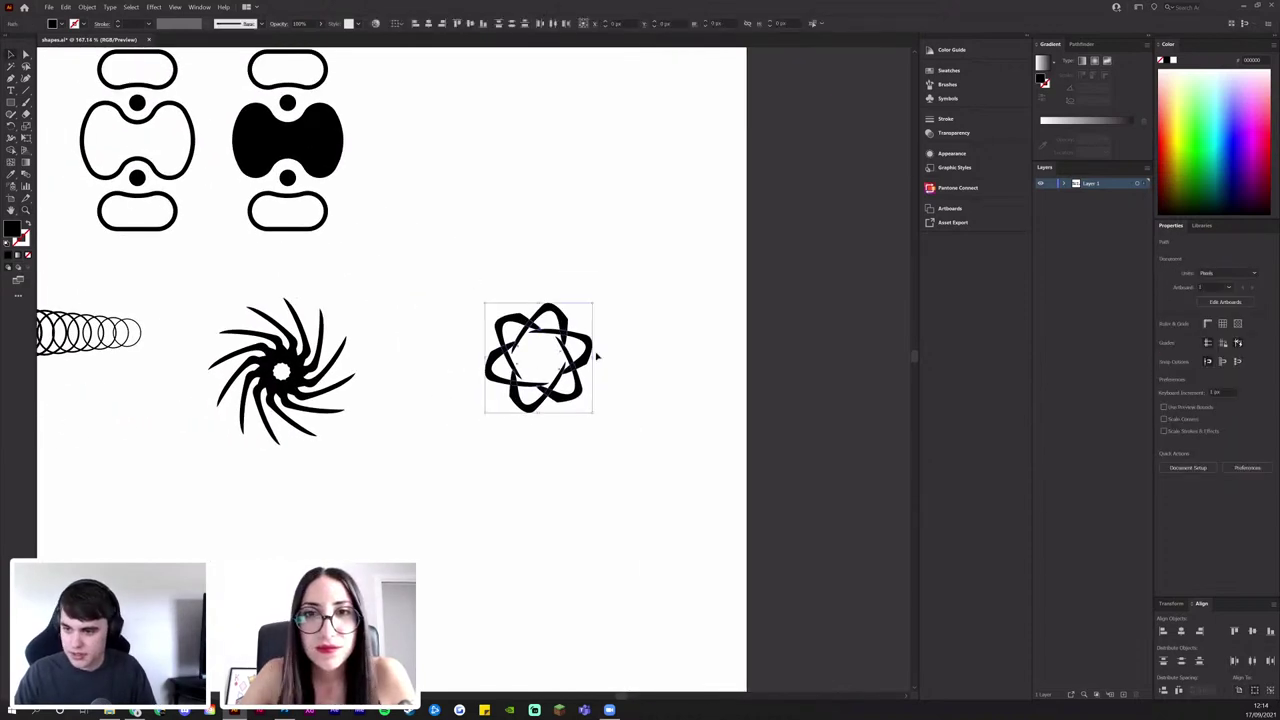
{"action": "left_click_drag", "start_coordinate": [594, 358], "coordinate": [404, 300]}
{"action": "left_click", "coordinate": [607, 366]}
{"action": "scroll", "coordinate": [600, 376], "scroll_direction": "down", "scroll_amount": 2}
{"action": "scroll", "coordinate": [600, 376], "scroll_direction": "right", "scroll_amount": 1}
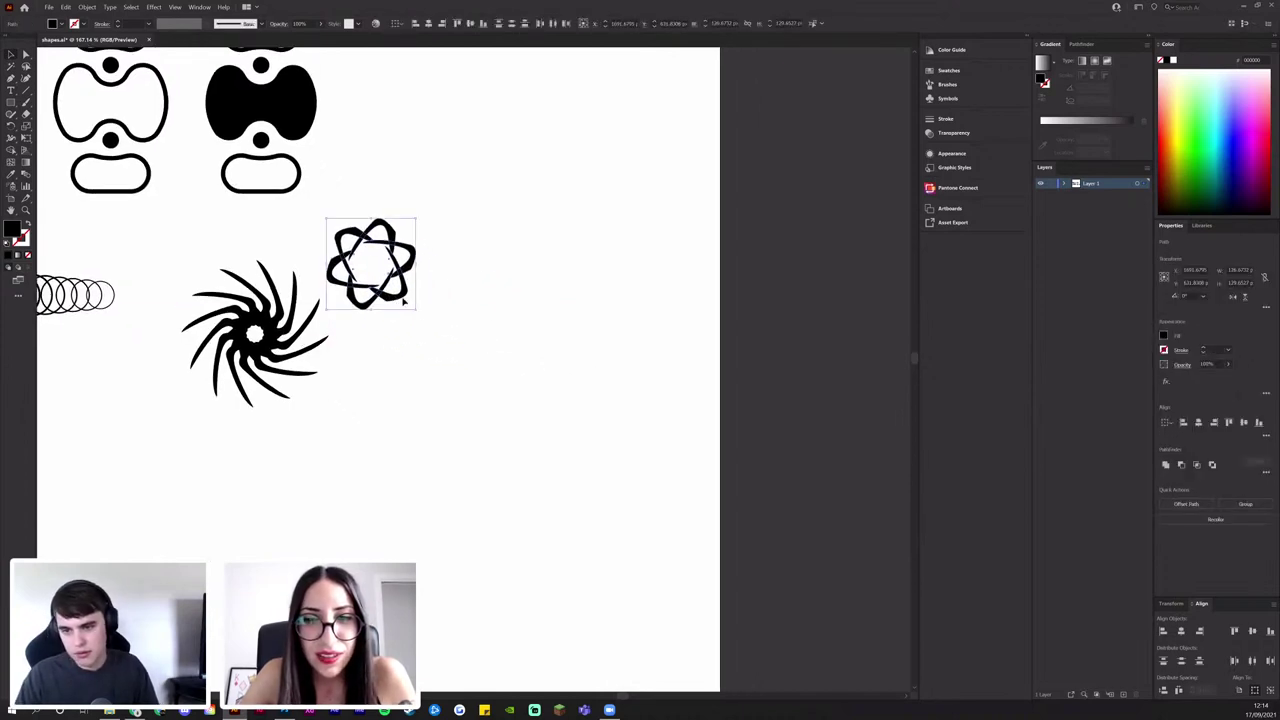
{"action": "left_click", "coordinate": [484, 349]}
Copy the upright blade out of the rosette into the empty space below and right of it
{"action": "left_click_drag", "start_coordinate": [485, 350], "coordinate": [522, 365]}
{"action": "left_click_drag", "start_coordinate": [515, 340], "coordinate": [487, 352]}
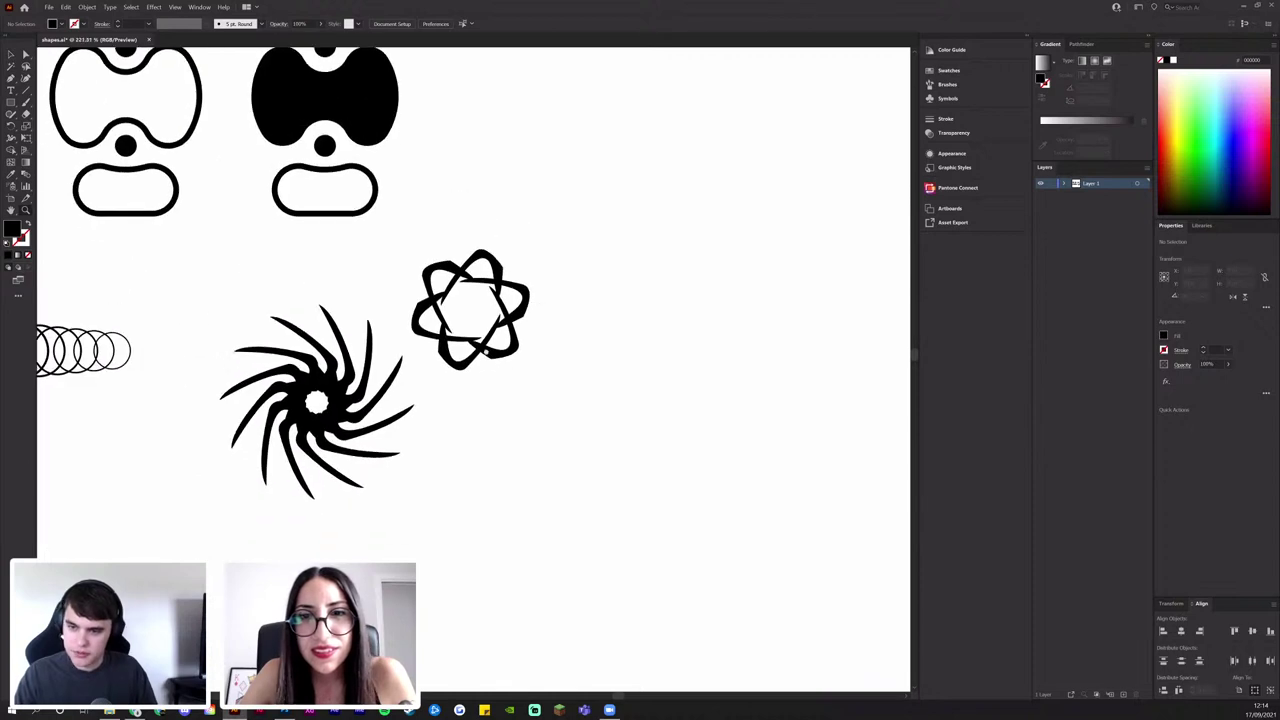
{"action": "scroll", "coordinate": [485, 351], "scroll_direction": "down", "scroll_amount": 1}
{"action": "scroll", "coordinate": [531, 357], "scroll_direction": "up", "scroll_amount": 3}
{"action": "scroll", "coordinate": [549, 423], "scroll_direction": "left", "scroll_amount": 1}
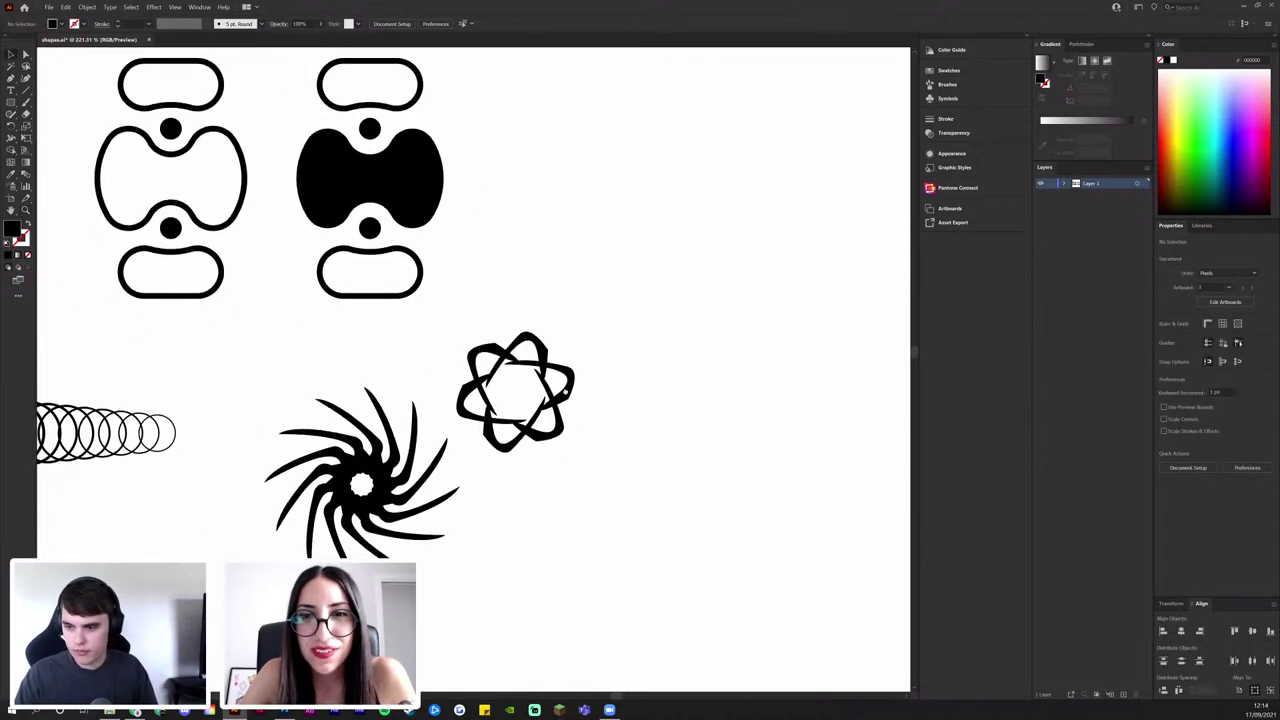
{"action": "scroll", "coordinate": [566, 395], "scroll_direction": "down", "scroll_amount": 4}
{"action": "scroll", "coordinate": [566, 395], "scroll_direction": "left", "scroll_amount": 1}
{"action": "left_click_drag", "start_coordinate": [588, 299], "coordinate": [567, 444]}
{"action": "scroll", "coordinate": [670, 486], "scroll_direction": "up", "scroll_amount": 3}
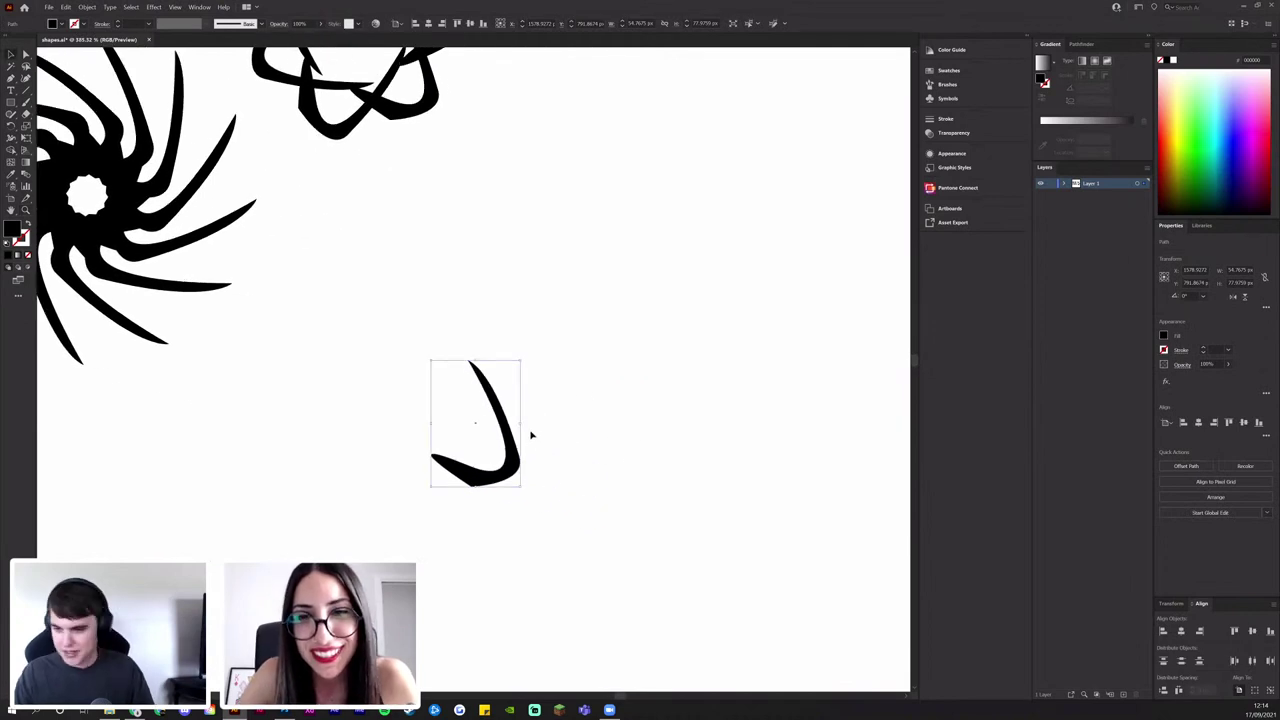
Shift the copied blade slightly up and left
{"action": "left_click", "coordinate": [530, 431], "text": "ctrl"}
{"action": "scroll", "coordinate": [464, 431], "scroll_direction": "left", "scroll_amount": 2}
{"action": "key", "text": "v"}
{"action": "left_click", "coordinate": [564, 468]}
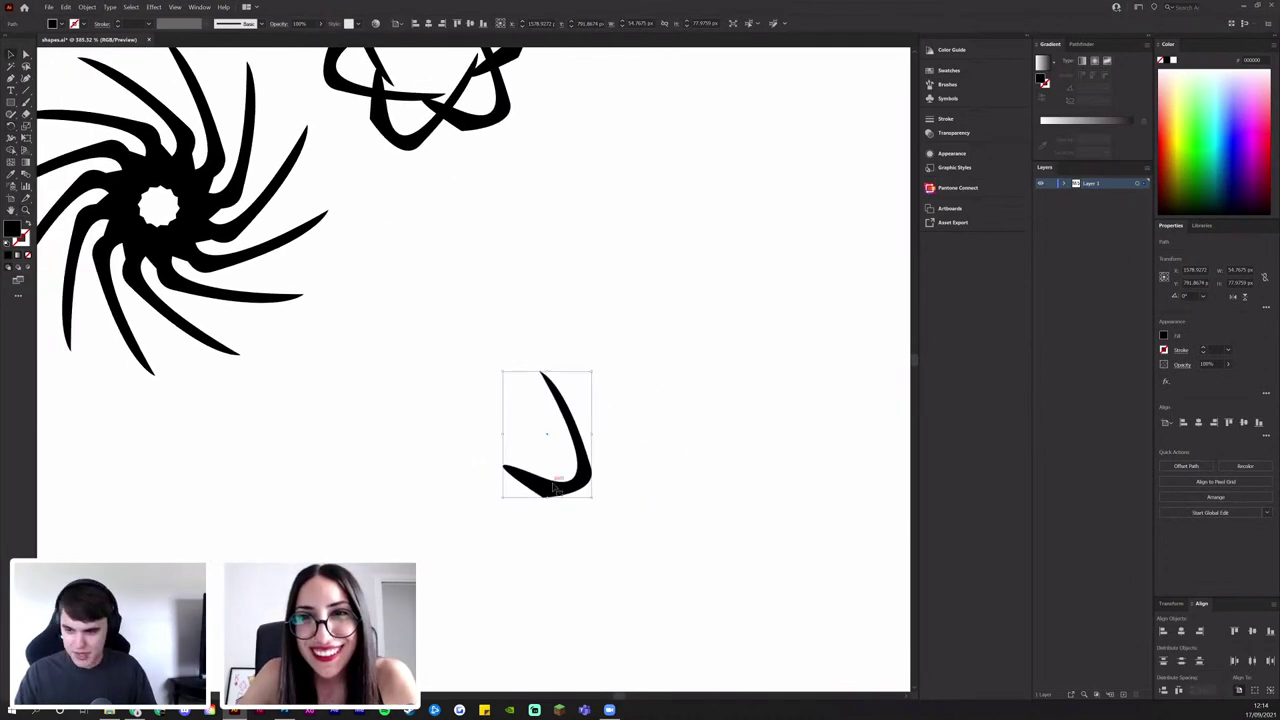
{"action": "mouse_move", "coordinate": [564, 468]}
{"action": "left_mouse_down"}
{"action": "mouse_move", "coordinate": [532, 446]}
{"action": "mouse_move", "coordinate": [541, 461]}
{"action": "left_mouse_up"}
{"action": "key", "text": "b"}
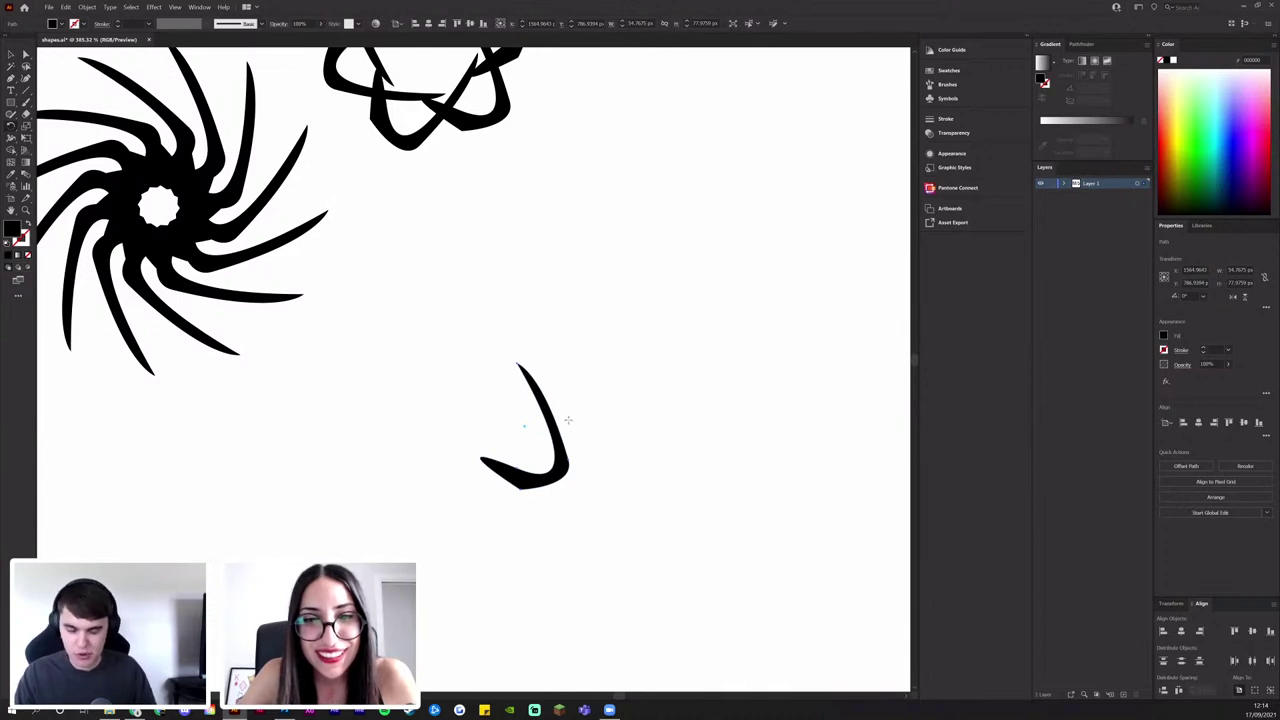
{"action": "left_click", "coordinate": [562, 457], "text": "ctrl"}
{"action": "mouse_move", "coordinate": [562, 457]}
{"action": "left_mouse_down"}
{"action": "mouse_move", "coordinate": [554, 408]}
{"action": "mouse_move", "coordinate": [553, 435]}
{"action": "left_mouse_up"}
{"action": "left_click", "coordinate": [577, 412], "text": "ctrl"}
Rotate a copy of the blade 60° about a point just right of its long arm, repeat until six blades form a star, and deselect
{"action": "left_click", "coordinate": [562, 400], "text": "alt"}
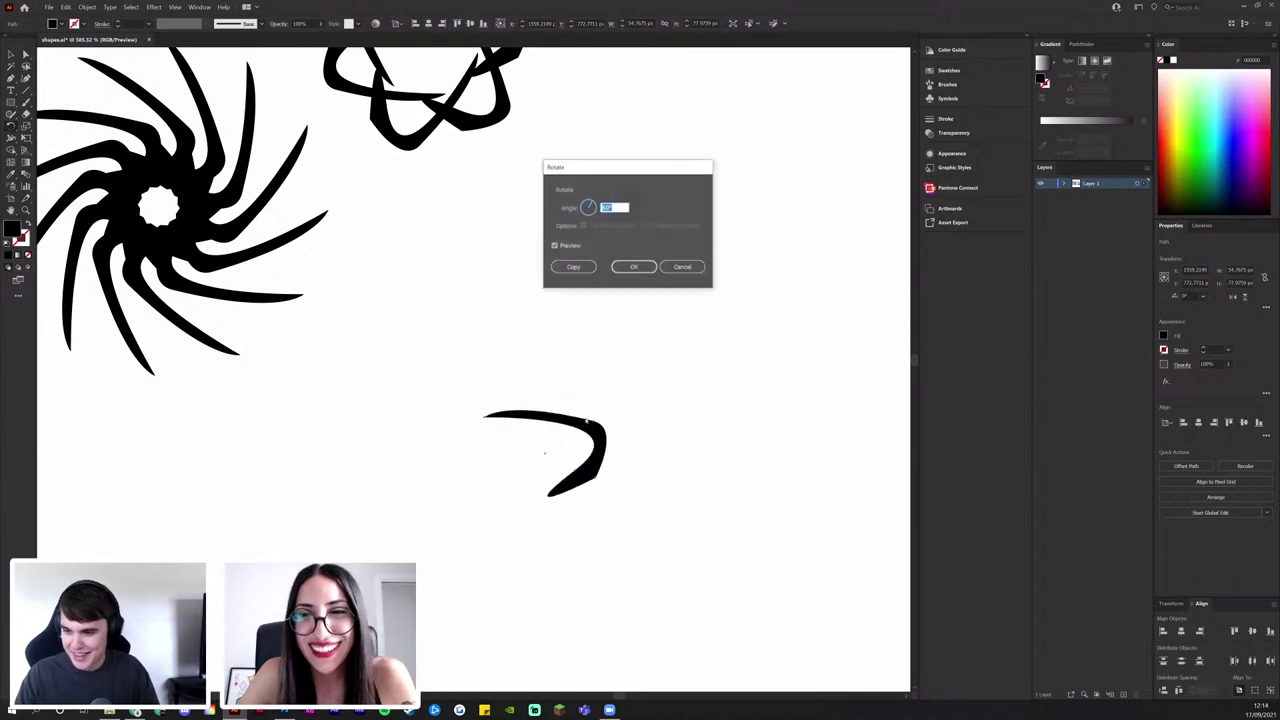
{"action": "left_click", "coordinate": [586, 268]}
{"action": "key", "text": "ctrl"}
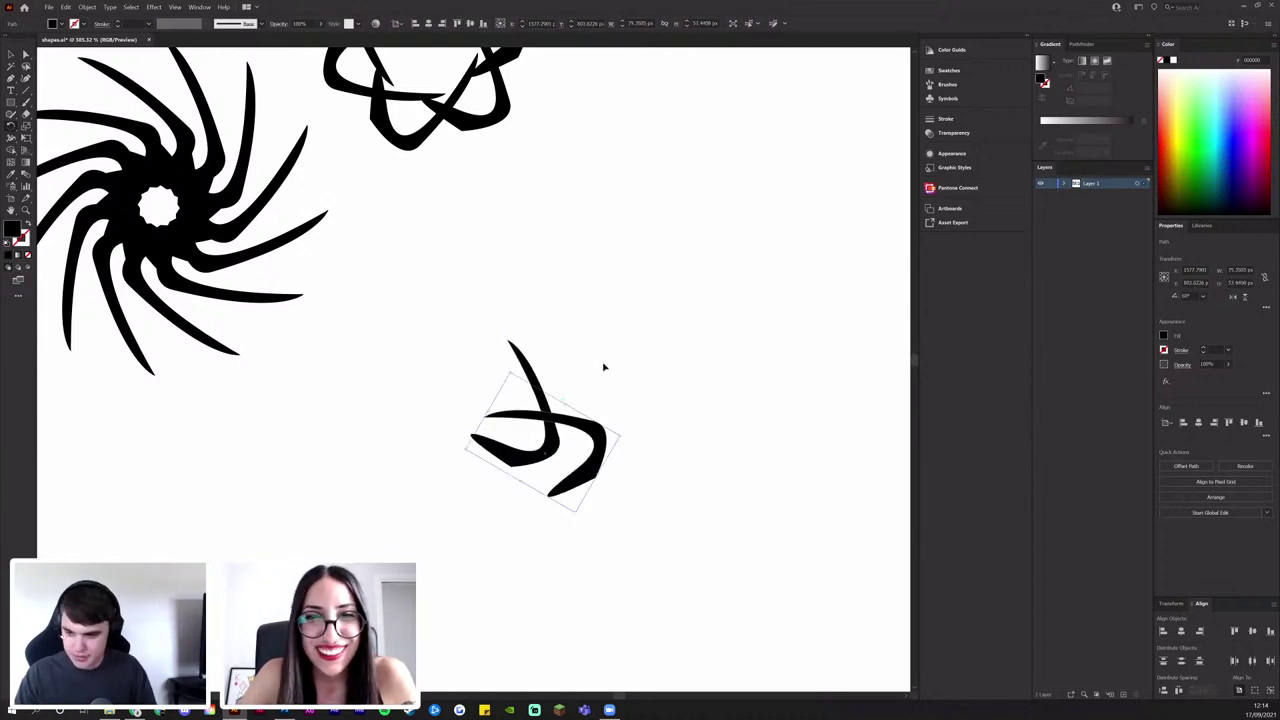
{"action": "left_click", "coordinate": [601, 369], "text": "ctrl"}
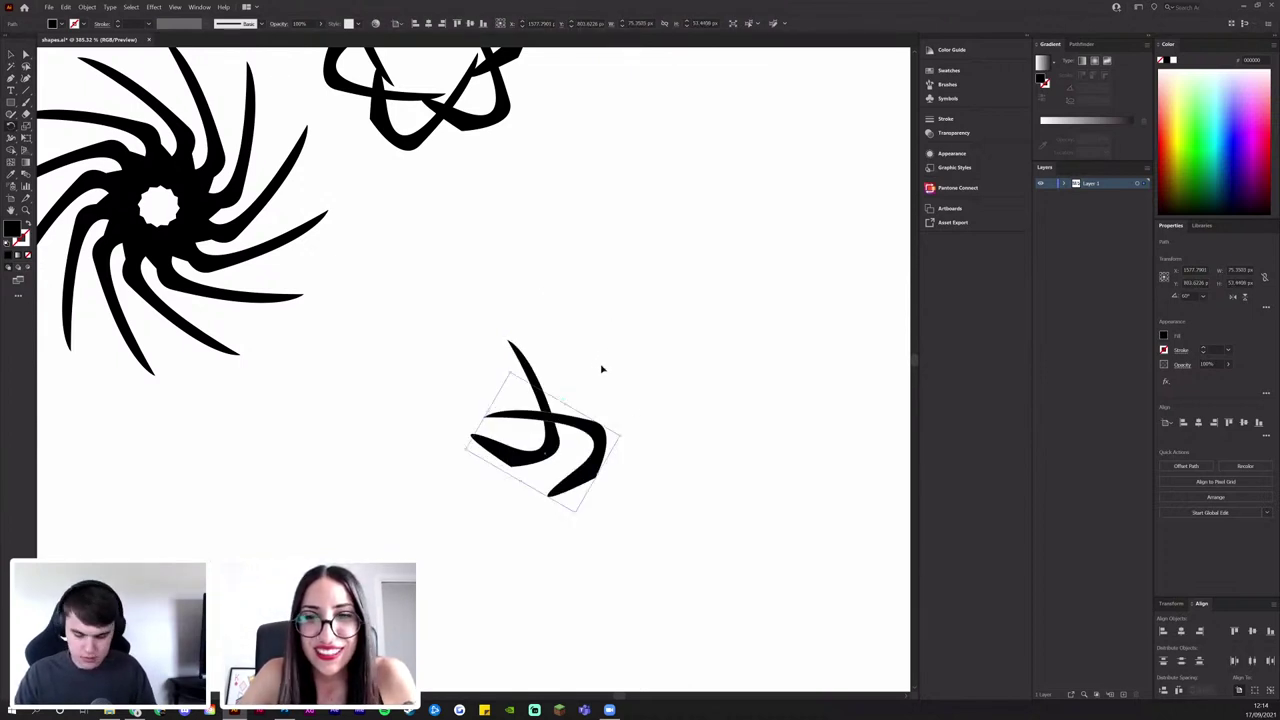
{"action": "key", "text": "ctrl+d"}
{"action": "key", "text": "ctrl+d"}
{"action": "key", "text": "ctrl+d"}
{"action": "key", "text": "ctrl+d"}
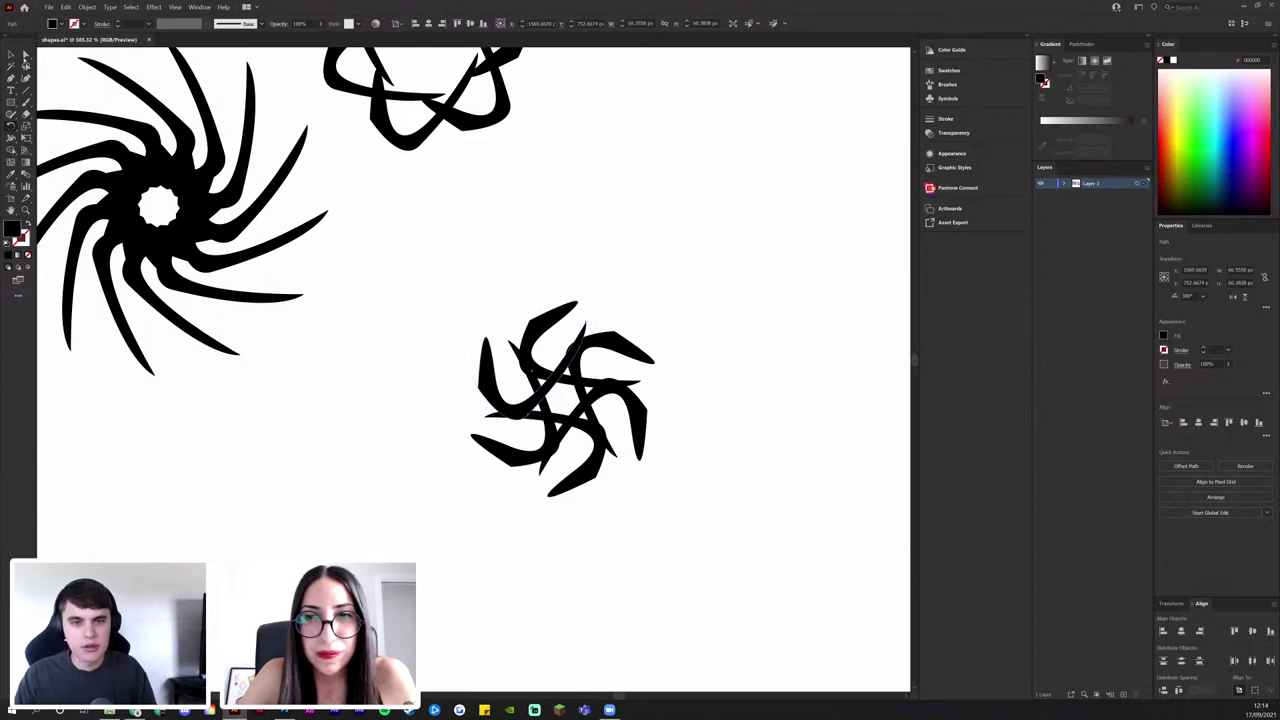
{"action": "left_click", "coordinate": [731, 308], "text": "ctrl"}
{"action": "key", "text": "ctrl+0"}
{"action": "key", "text": "v"}
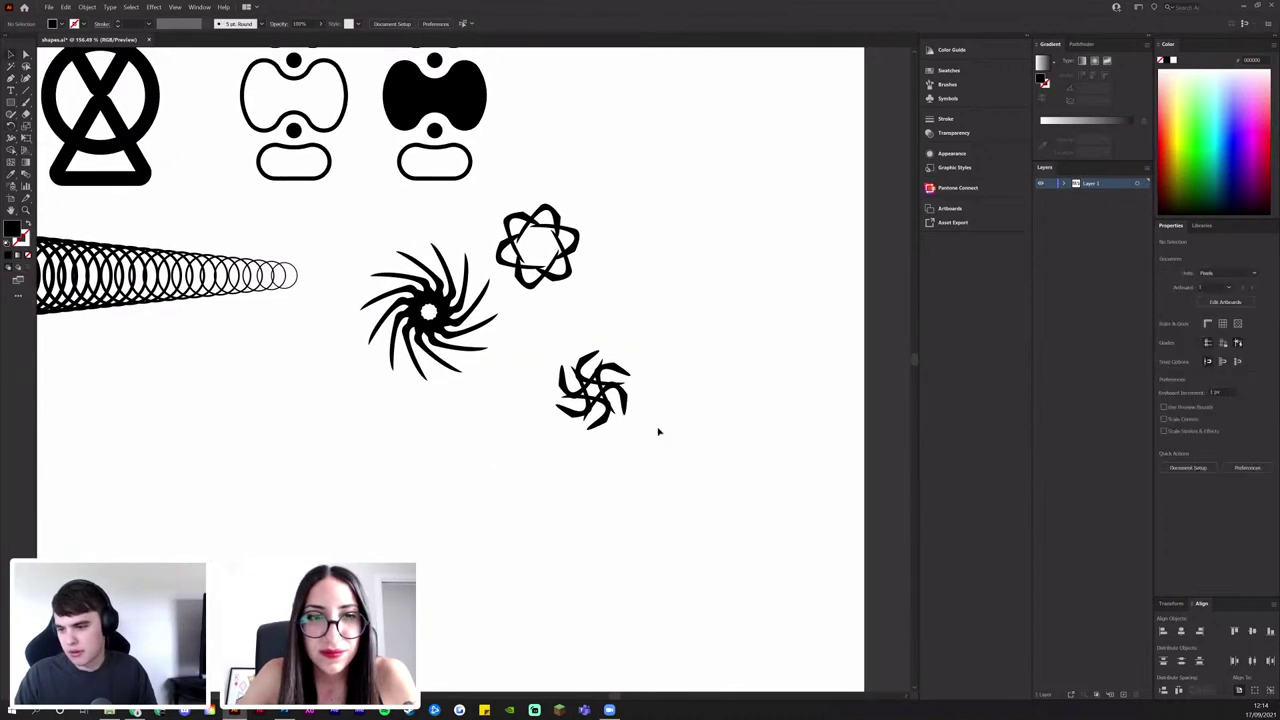
Move the small six-blade star up beside the rosette, level with it, and deselect
{"action": "left_click", "coordinate": [612, 388]}
{"action": "left_click_drag", "start_coordinate": [616, 386], "coordinate": [660, 241]}
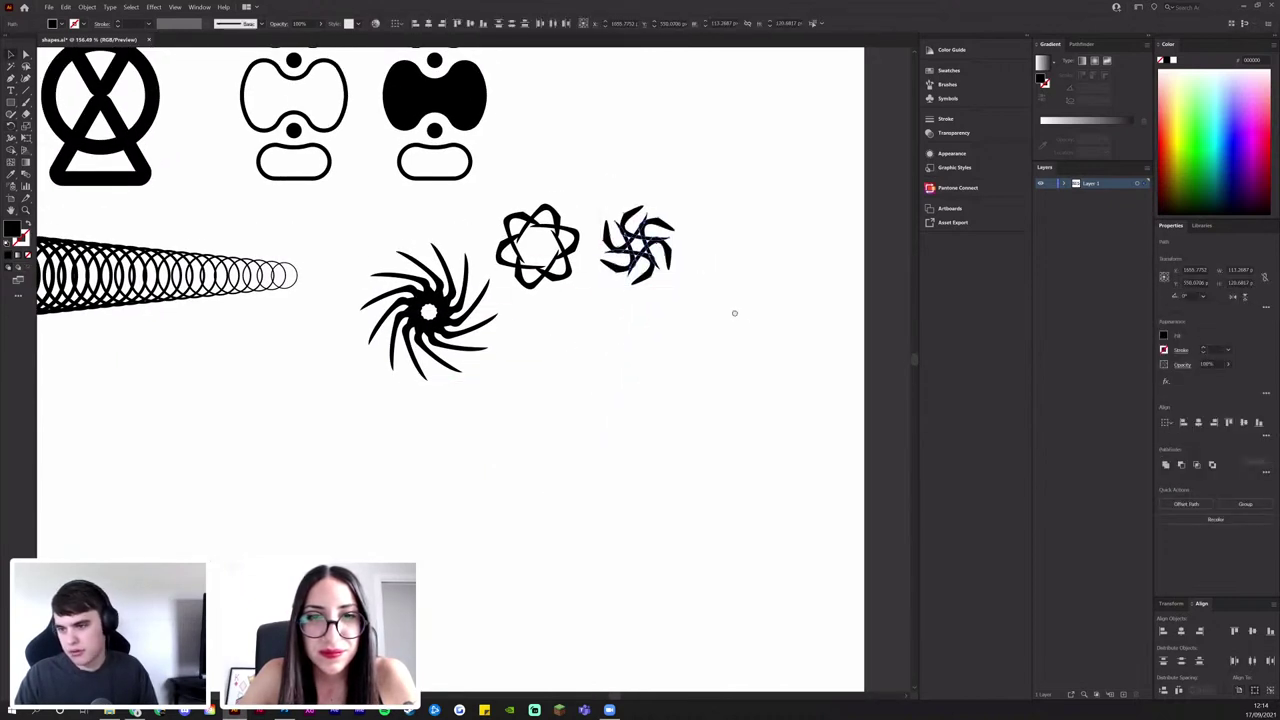
{"action": "scroll", "coordinate": [706, 480], "scroll_direction": "down", "scroll_amount": 3}
{"action": "left_click_drag", "start_coordinate": [645, 428], "coordinate": [723, 357]}
{"action": "left_click", "coordinate": [723, 357]}
Group all the blades of the large pinwheel, leaving the neighbouring rosette out of the group
{"action": "left_click_drag", "start_coordinate": [634, 365], "coordinate": [604, 318]}
{"action": "left_click_drag", "start_coordinate": [589, 322], "coordinate": [498, 231]}
{"action": "left_click_drag", "start_coordinate": [538, 272], "coordinate": [521, 254]}
{"action": "key", "text": "ctrl+z"}
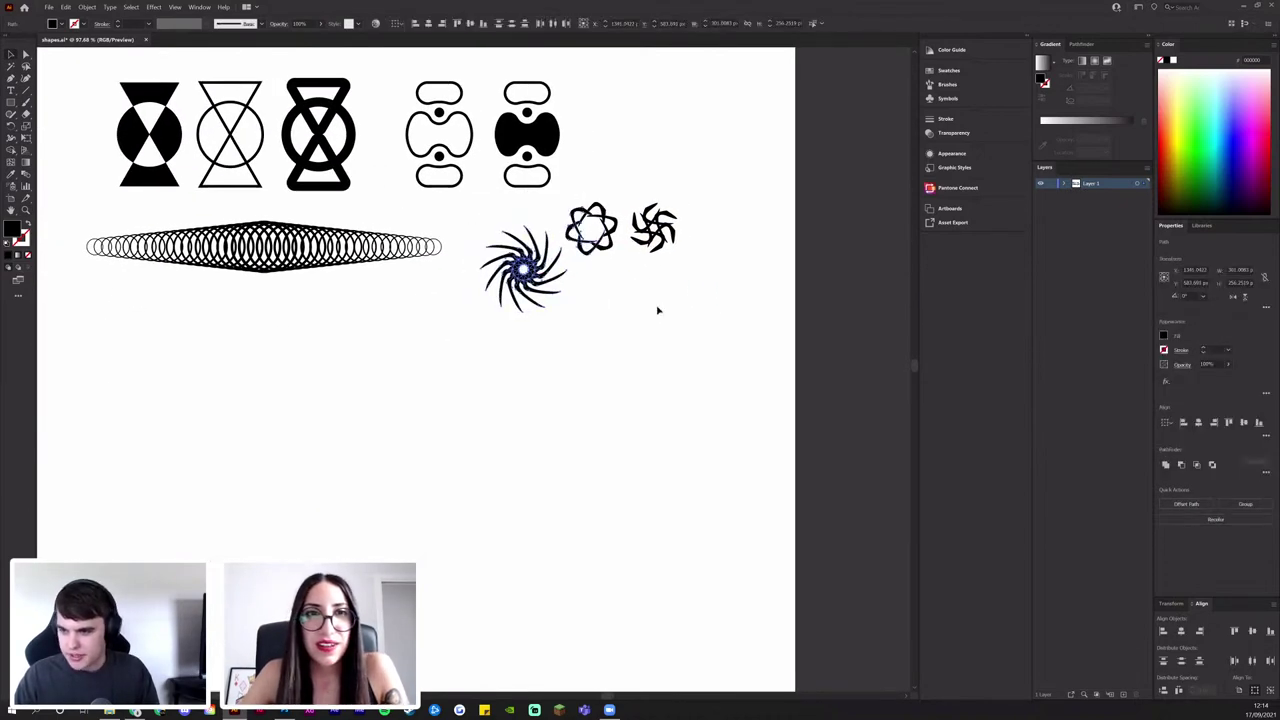
{"action": "left_click_drag", "start_coordinate": [564, 343], "coordinate": [487, 229]}
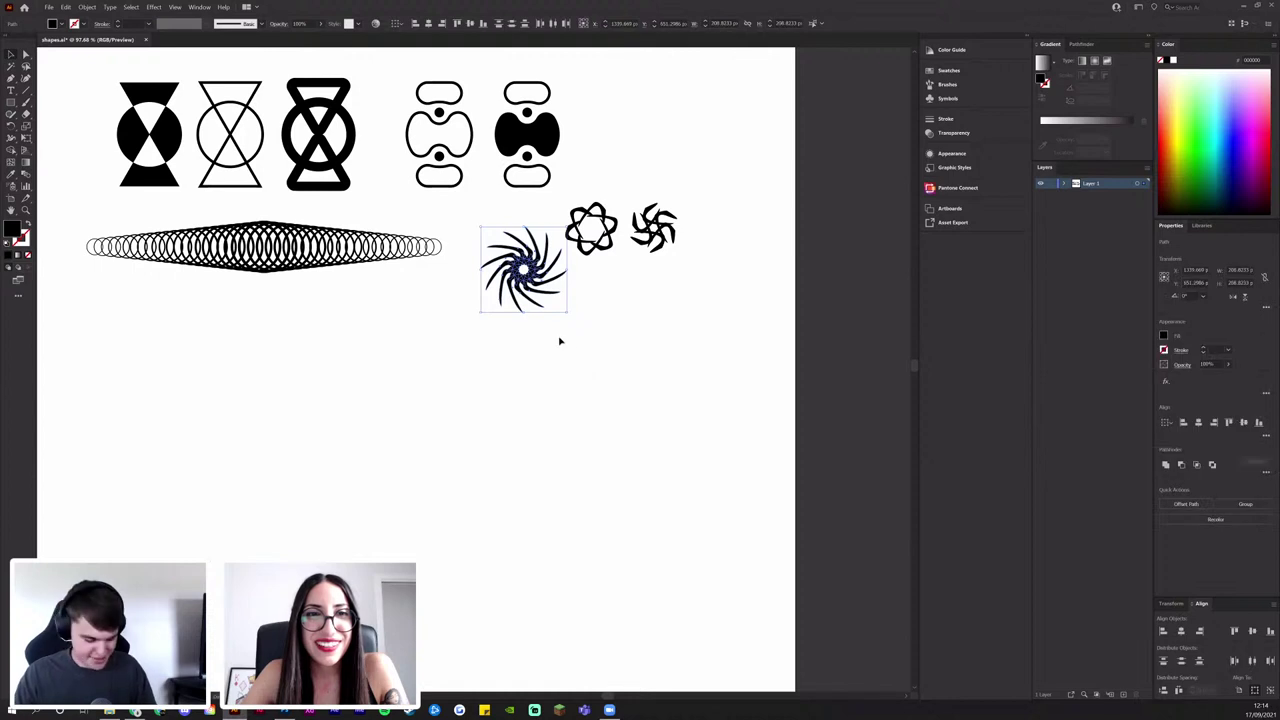
{"action": "key", "text": "ctrl+g"}
{"action": "left_click", "coordinate": [620, 267]}
{"action": "left_click", "coordinate": [620, 266]}
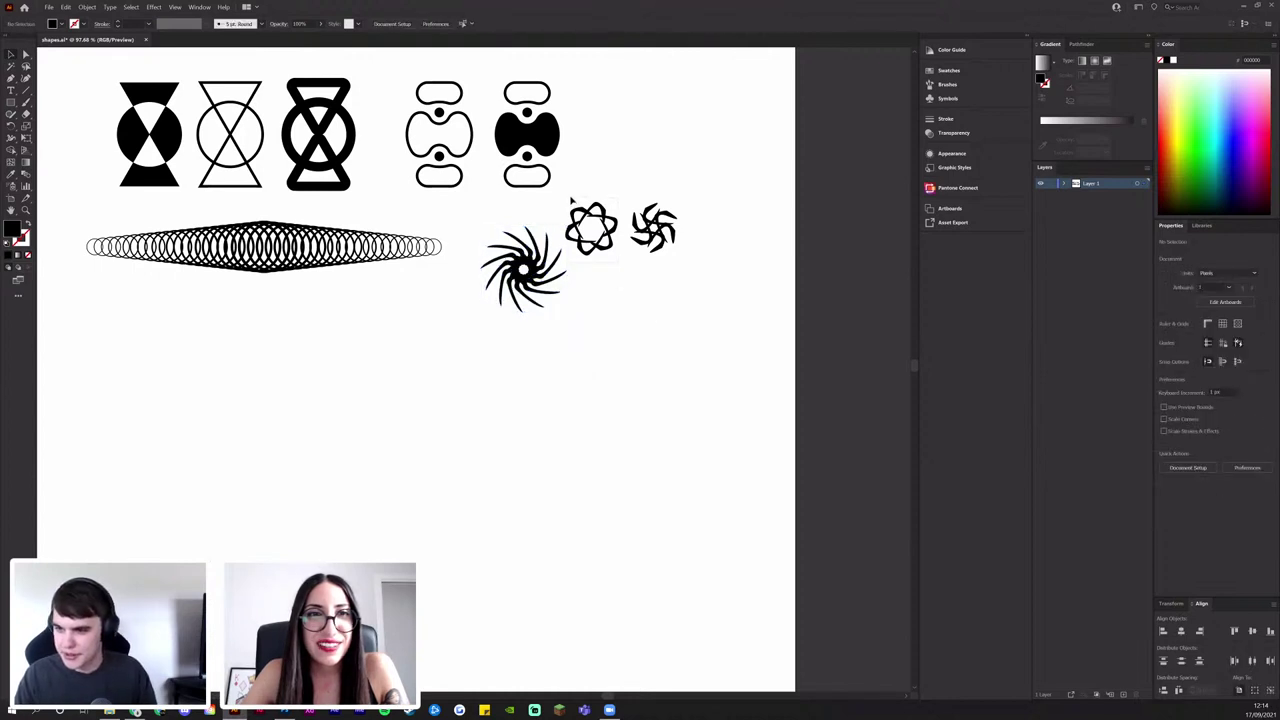
{"action": "type", "text": "https://www.instagram.com/lucodetstudio/"}
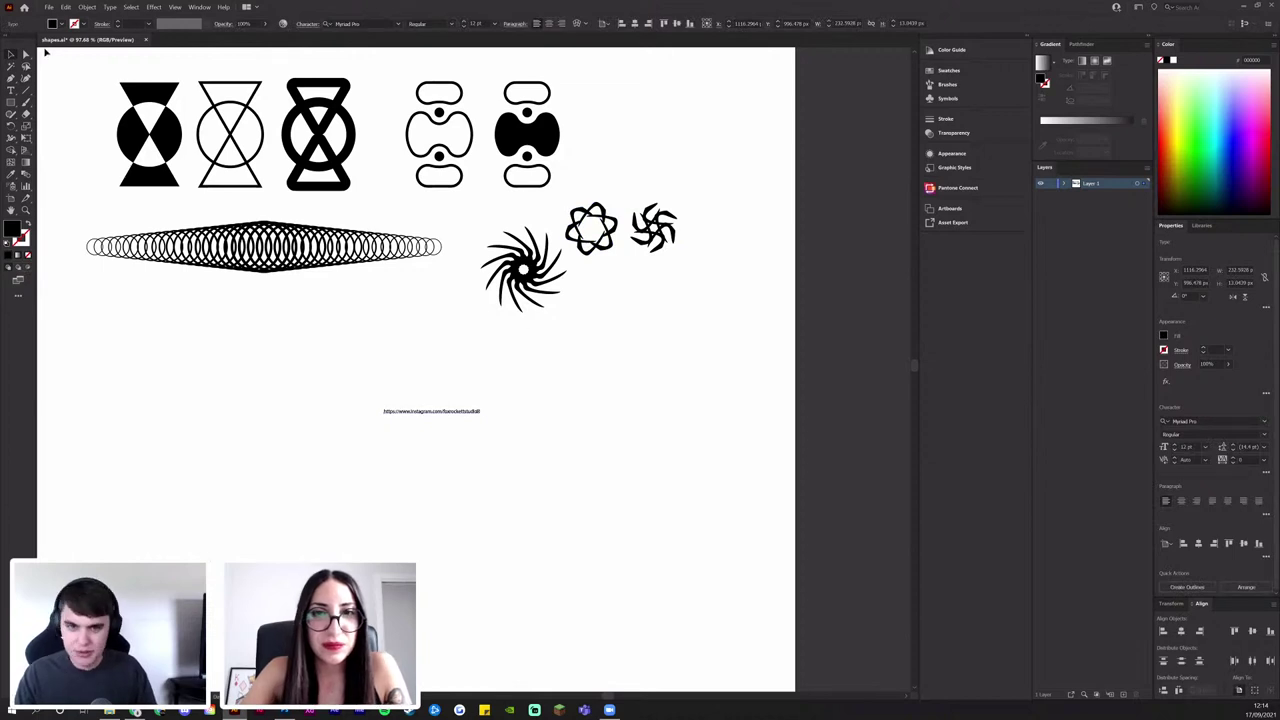
{"action": "left_click", "coordinate": [12, 56]}
{"action": "left_click_drag", "start_coordinate": [466, 413], "coordinate": [445, 391]}
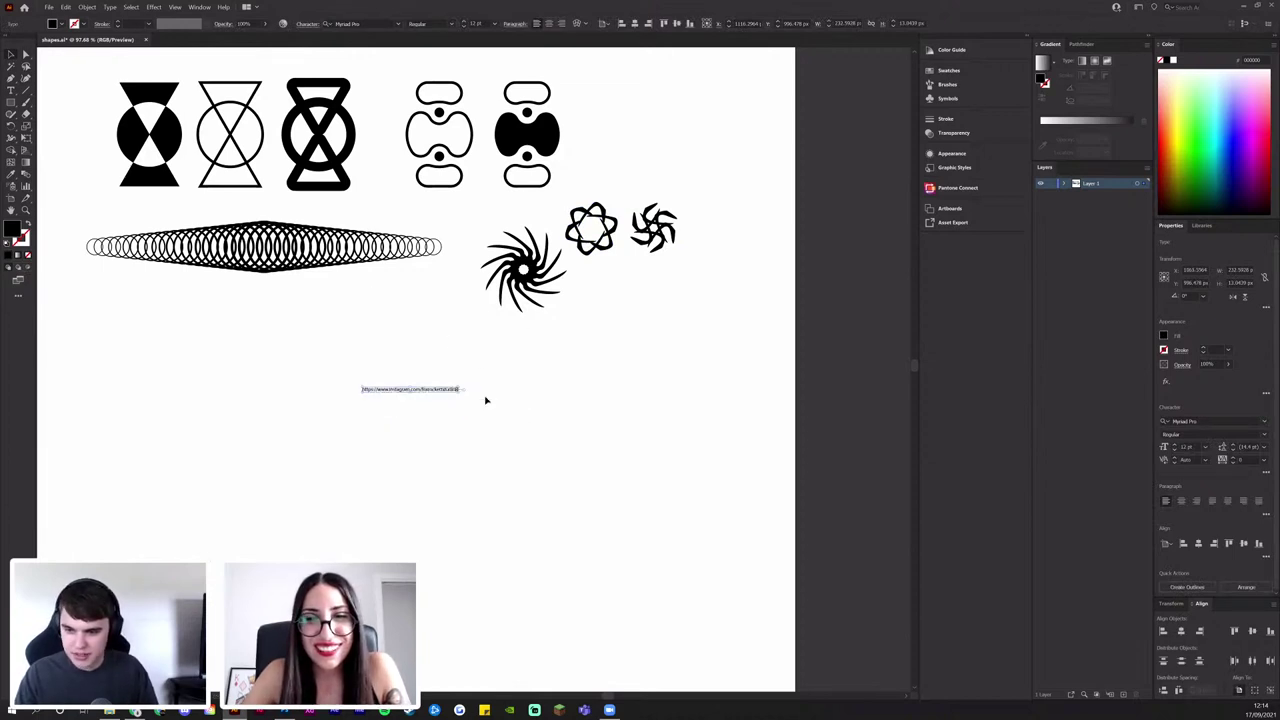
{"action": "key", "text": "Delete"}
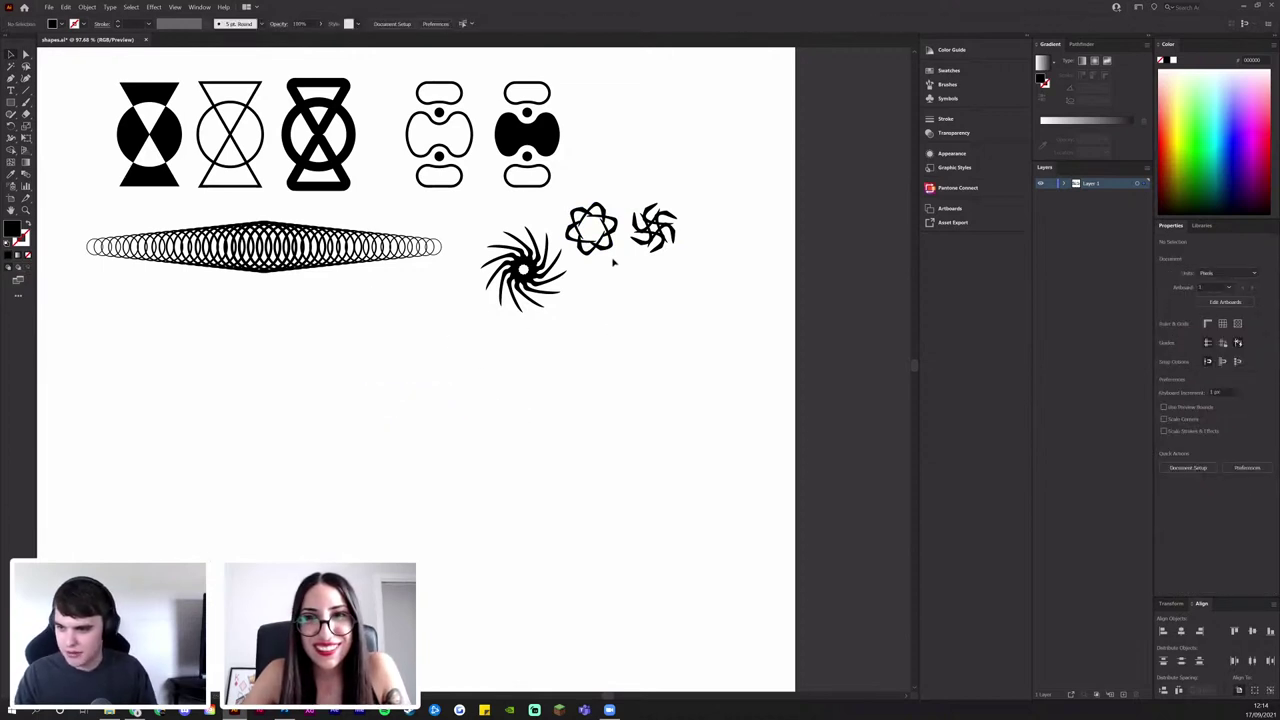
Select all blades of the rosette, and separately all blades of the six-blade star beside it
{"action": "left_click", "coordinate": [574, 208]}
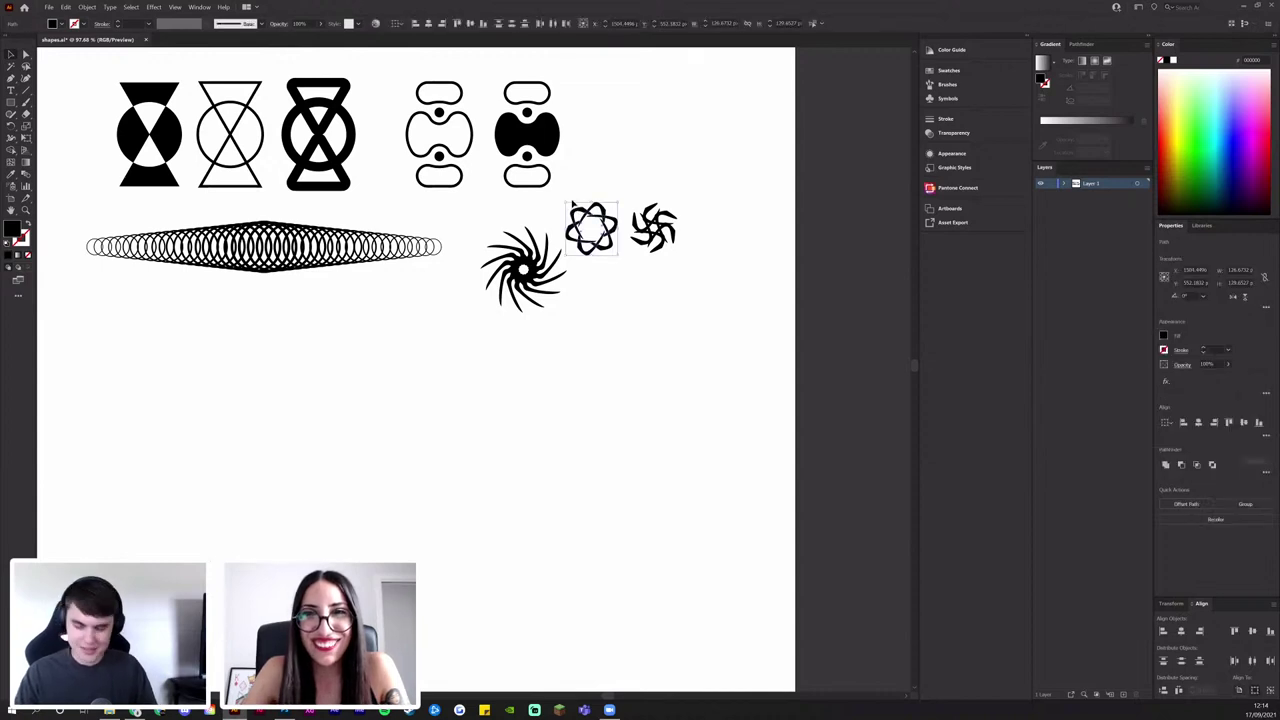
{"action": "left_click", "coordinate": [628, 193]}
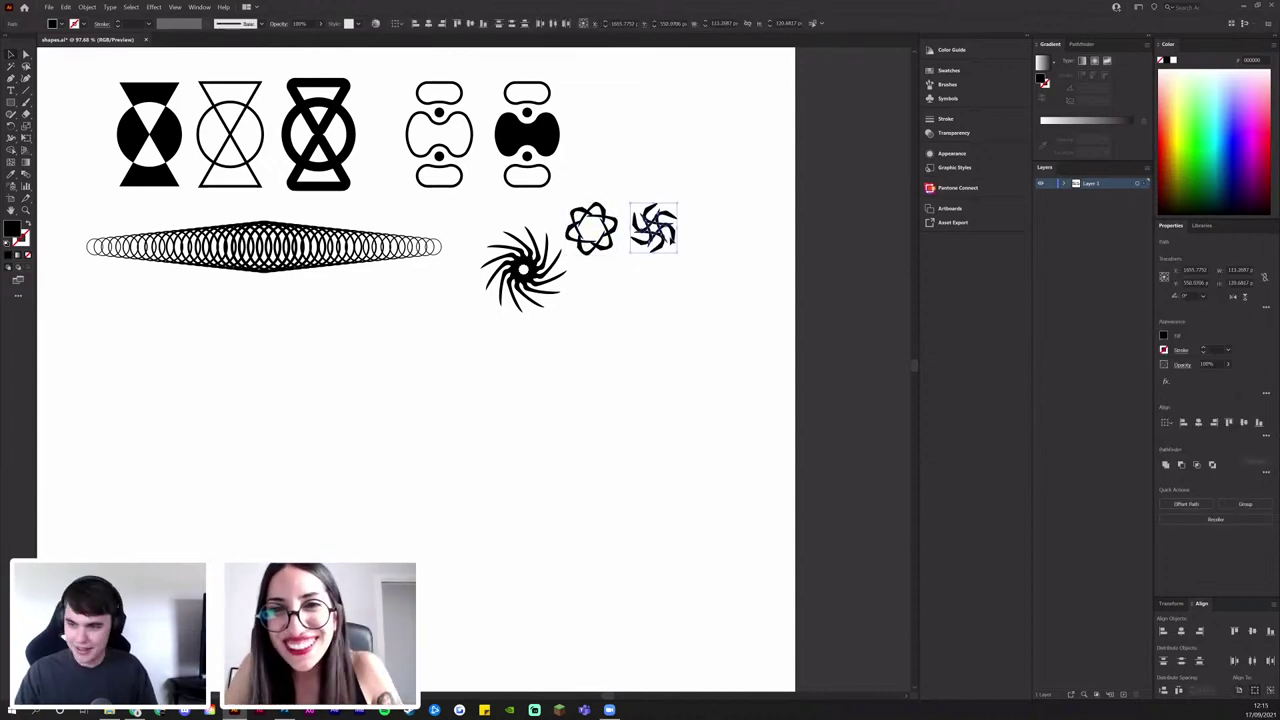
{"action": "scroll", "coordinate": [680, 334], "scroll_direction": "up", "scroll_amount": 2}
{"action": "scroll", "coordinate": [652, 392], "scroll_direction": "left", "scroll_amount": 3}
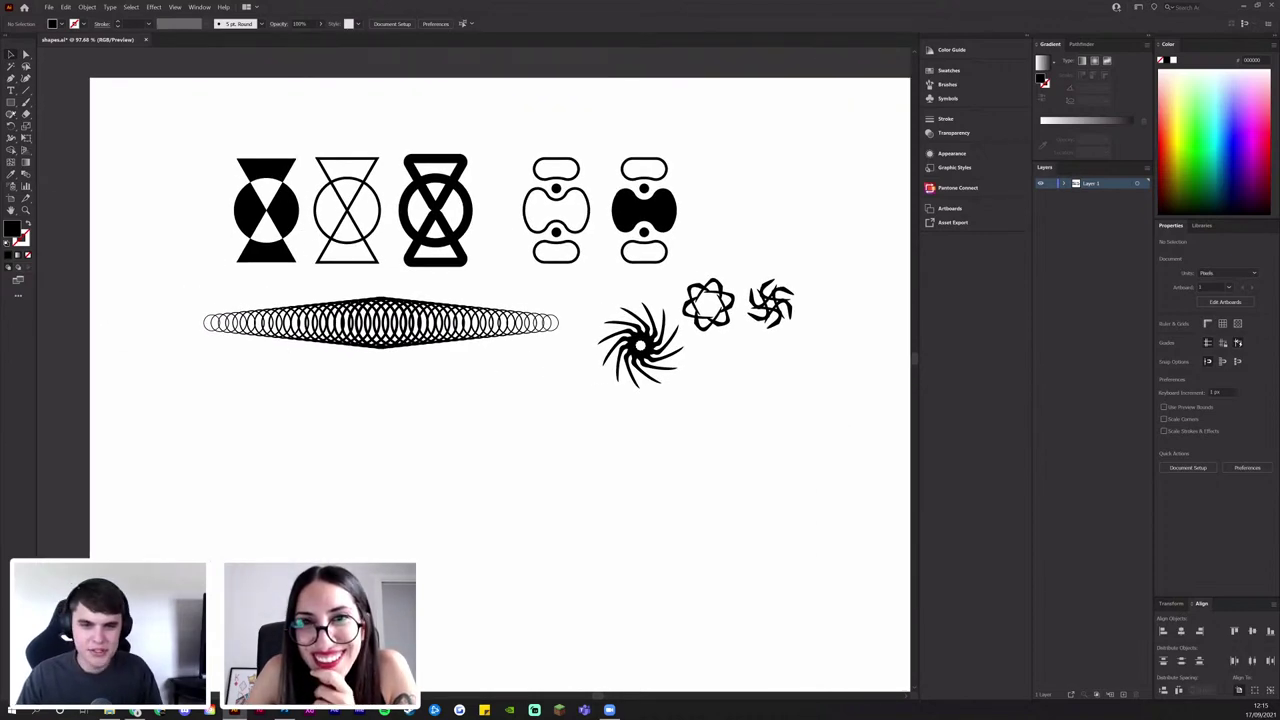
Draw a fully rounded horizontal bar about 33 px high beneath the blended circle strip, with a circle of equal height just right of it
{"action": "left_click_drag", "start_coordinate": [366, 417], "coordinate": [340, 328]}
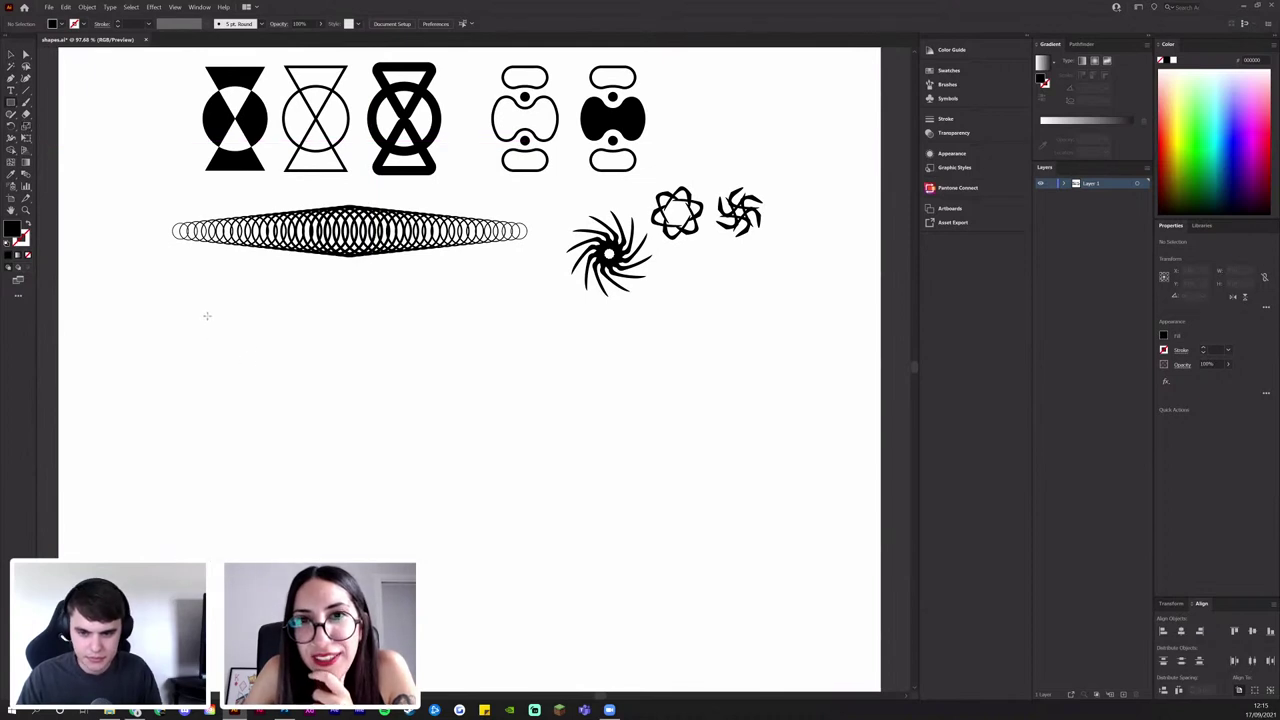
{"action": "left_click_drag", "start_coordinate": [207, 316], "coordinate": [296, 327]}
{"action": "left_click", "coordinate": [389, 343]}
{"action": "left_click", "coordinate": [302, 330]}
{"action": "scroll", "coordinate": [302, 328], "scroll_direction": "up", "scroll_amount": 3}
{"action": "left_click_drag", "start_coordinate": [414, 367], "coordinate": [519, 397]}
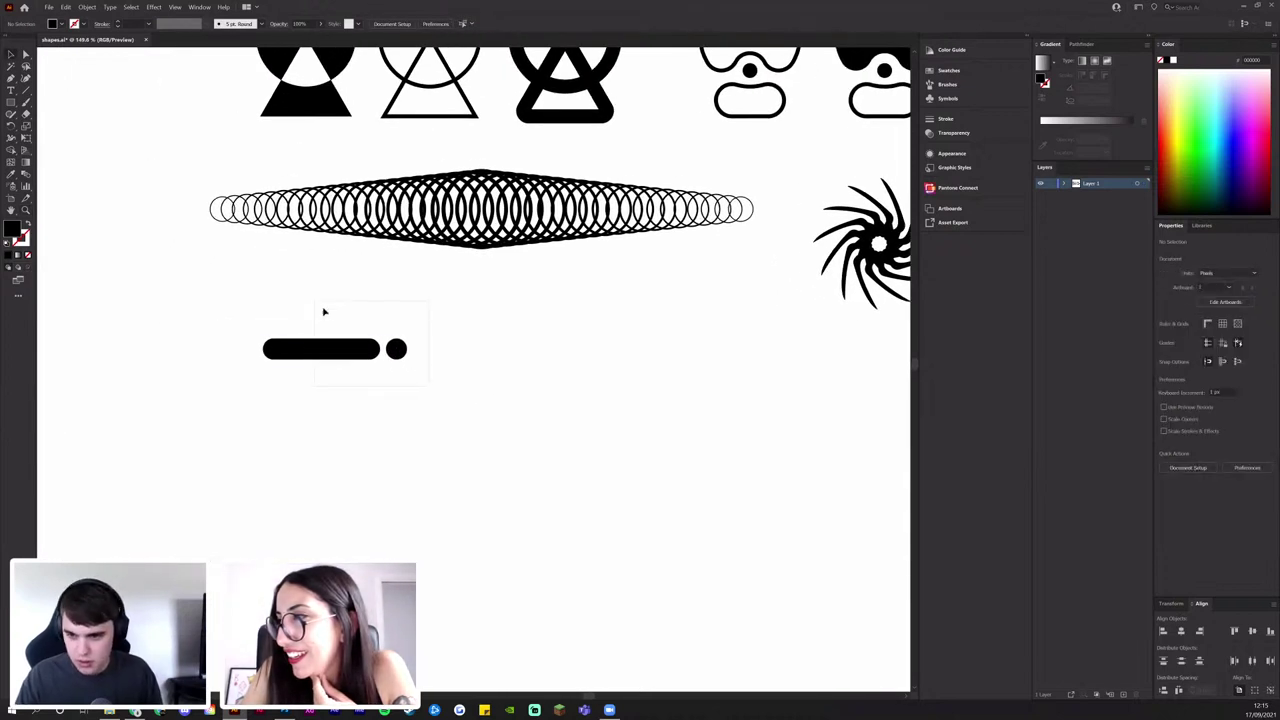
Copy the bar and circle into a second row directly below, and add another circle at the end of that row
{"action": "left_click_drag", "start_coordinate": [323, 312], "coordinate": [318, 308]}
{"action": "left_click_drag", "start_coordinate": [360, 349], "coordinate": [275, 386]}
{"action": "left_click", "coordinate": [410, 403]}
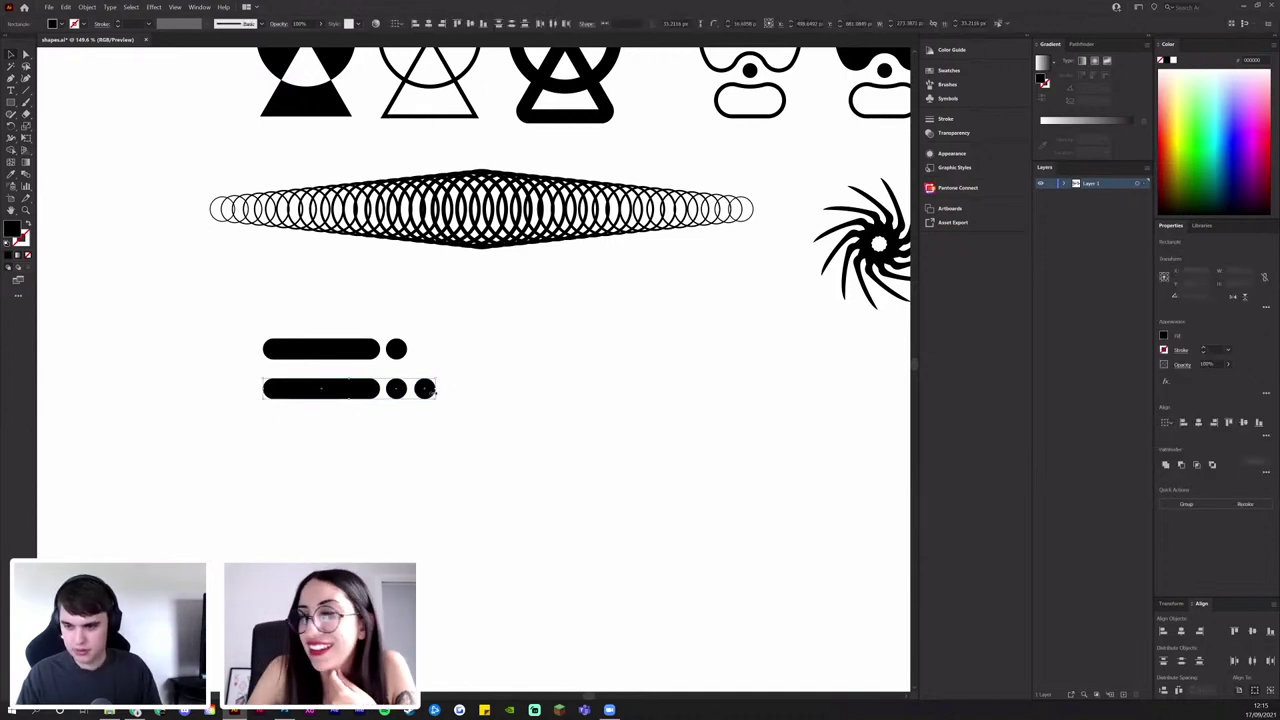
{"action": "left_click", "coordinate": [449, 402]}
Rotate the second row 180° and scale it down to about 228 px wide, matching the first row's width
{"action": "left_click_drag", "start_coordinate": [450, 403], "coordinate": [297, 386]}
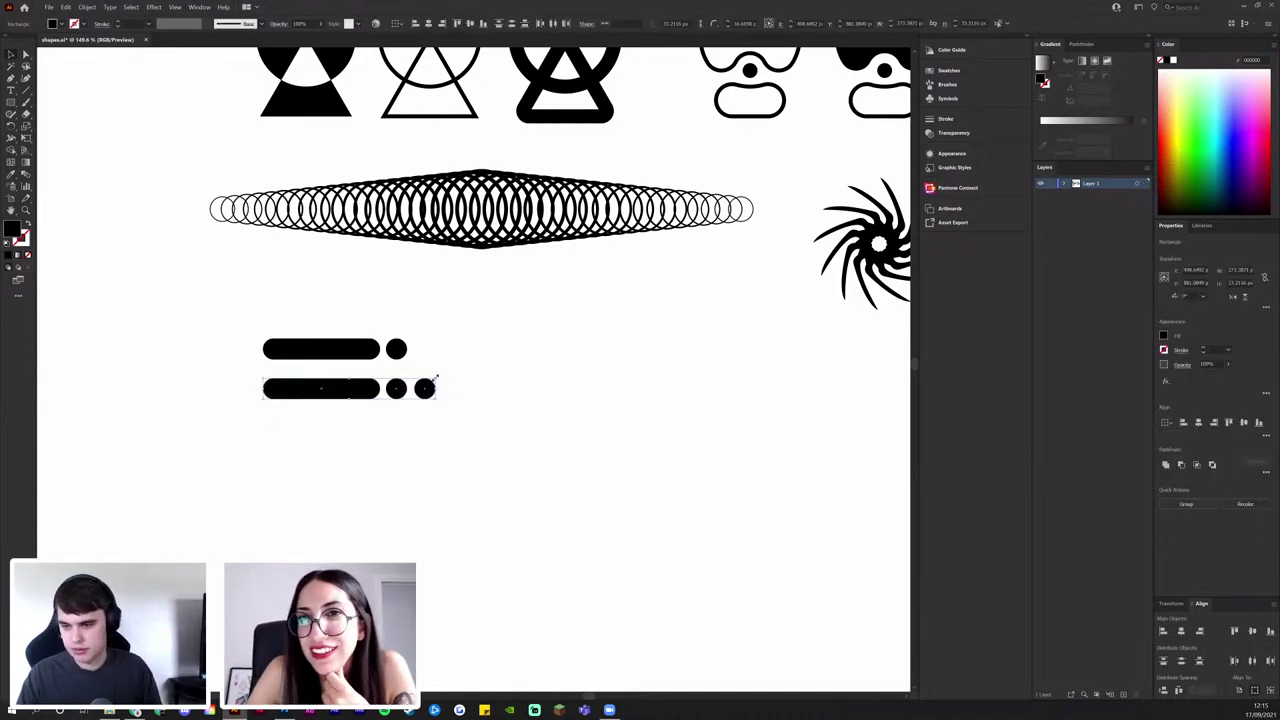
{"action": "left_click_drag", "start_coordinate": [438, 378], "coordinate": [183, 430]}
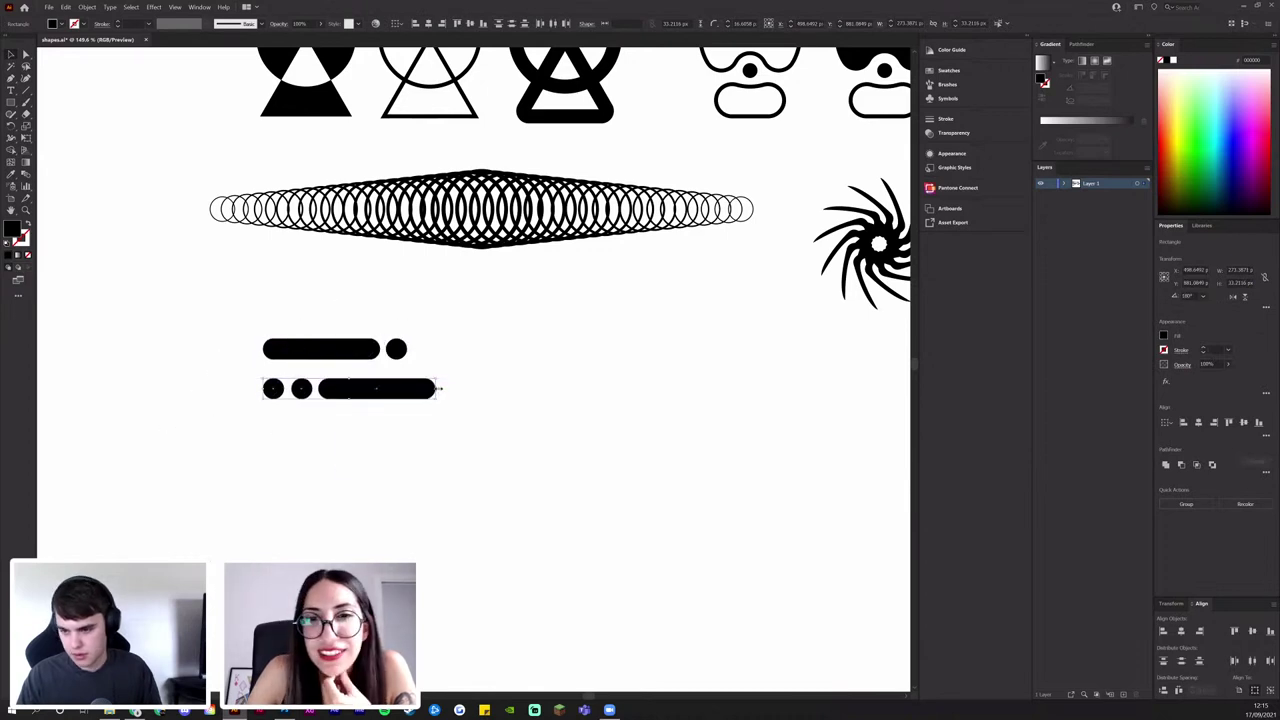
{"action": "left_click_drag", "start_coordinate": [406, 389], "coordinate": [408, 390]}
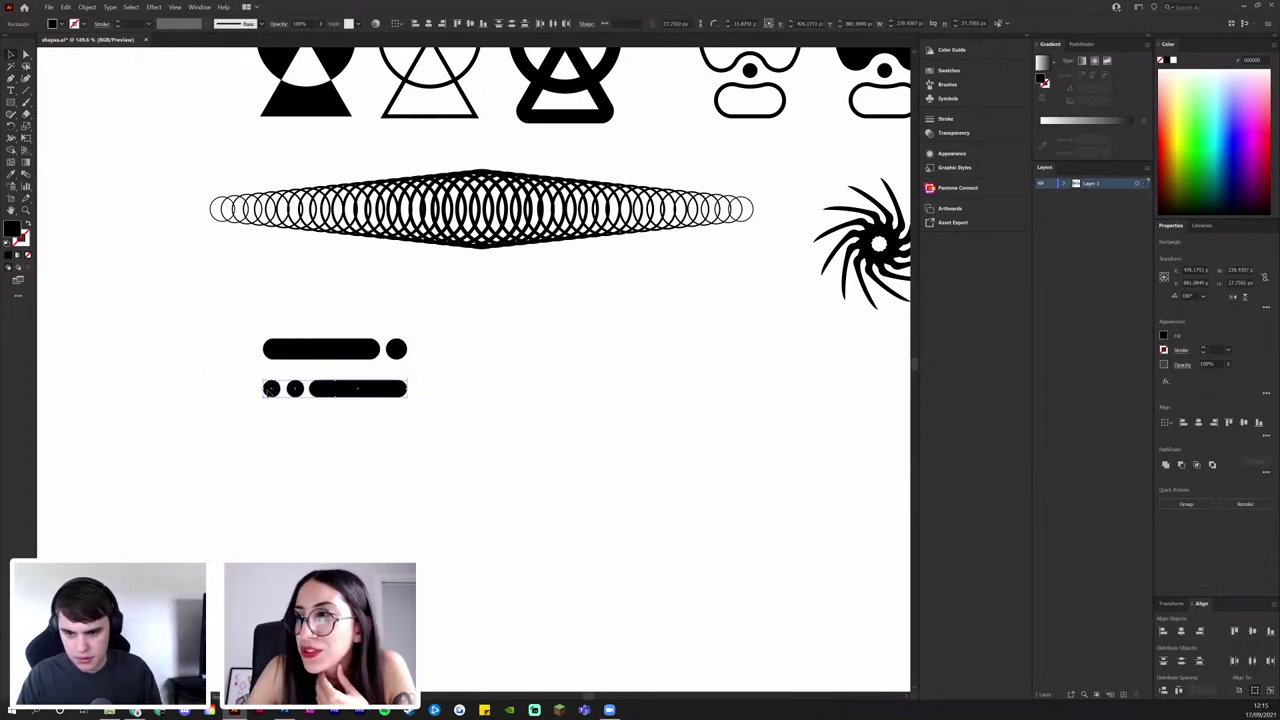
Move the second row up close beneath the first, aligned with its ends, and nudge it slightly upward
{"action": "left_click_drag", "start_coordinate": [264, 389], "coordinate": [268, 350]}
{"action": "left_click_drag", "start_coordinate": [399, 393], "coordinate": [375, 429]}
{"action": "left_click", "coordinate": [444, 370]}
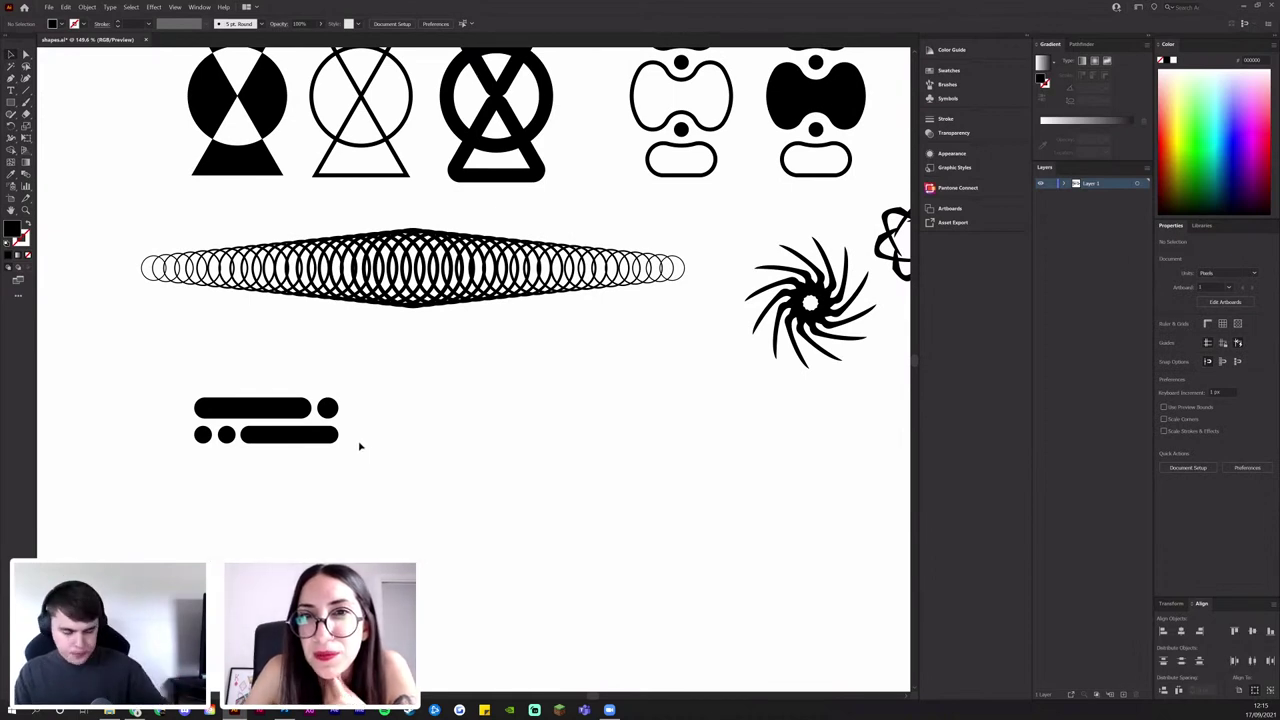
{"action": "scroll", "coordinate": [378, 450], "scroll_direction": "down", "scroll_amount": 2}
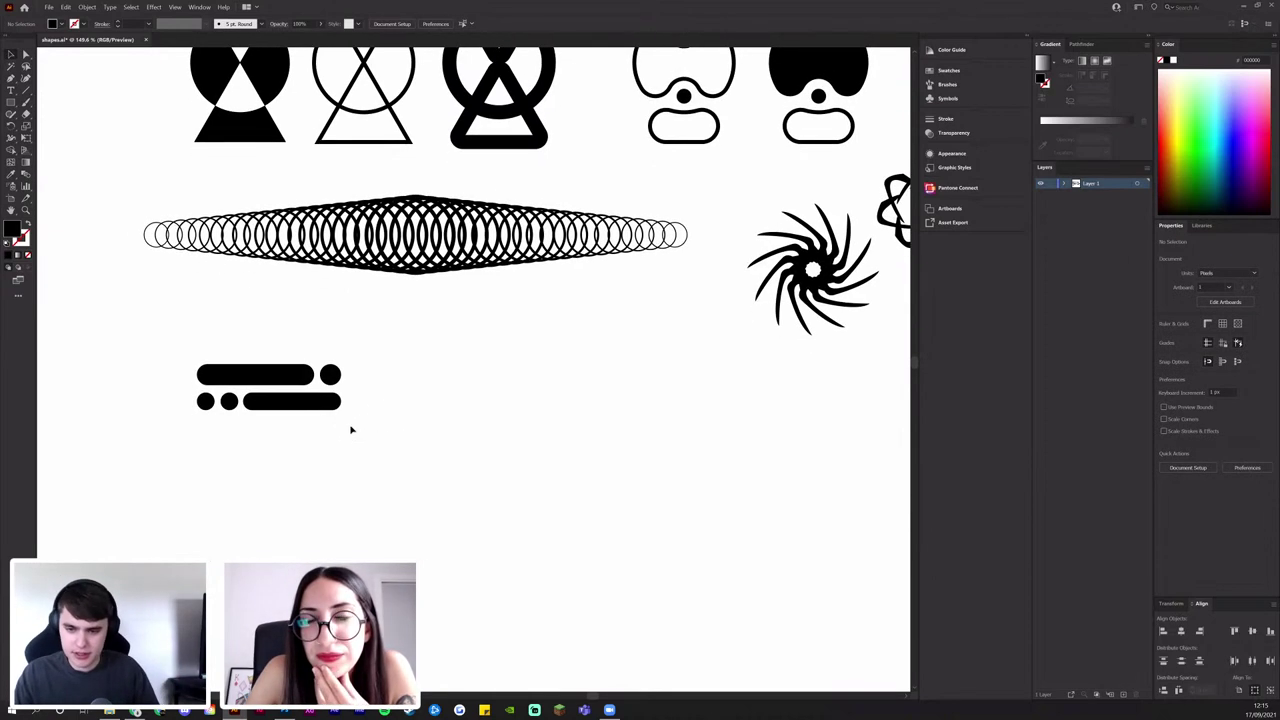
{"action": "left_click_drag", "start_coordinate": [201, 410], "coordinate": [203, 412]}
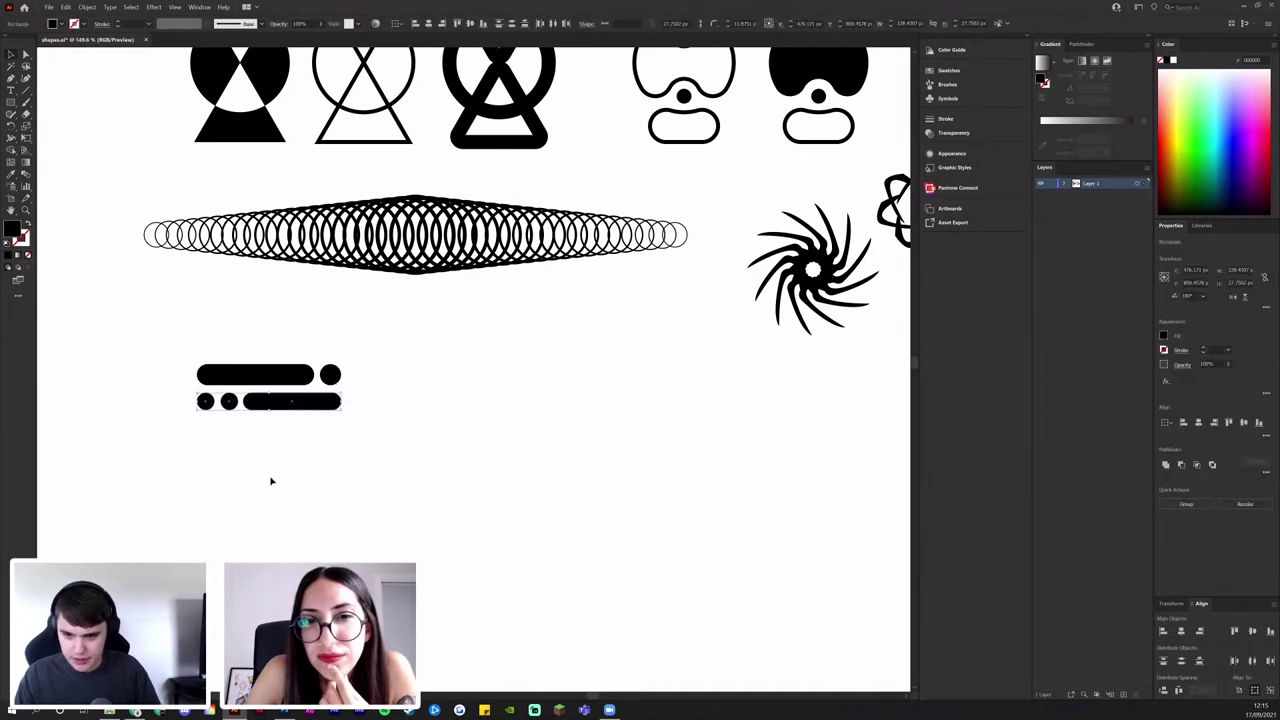
{"action": "key", "text": "Up"}
{"action": "left_click", "coordinate": [534, 421]}
{"action": "left_click_drag", "start_coordinate": [455, 372], "coordinate": [429, 377]}
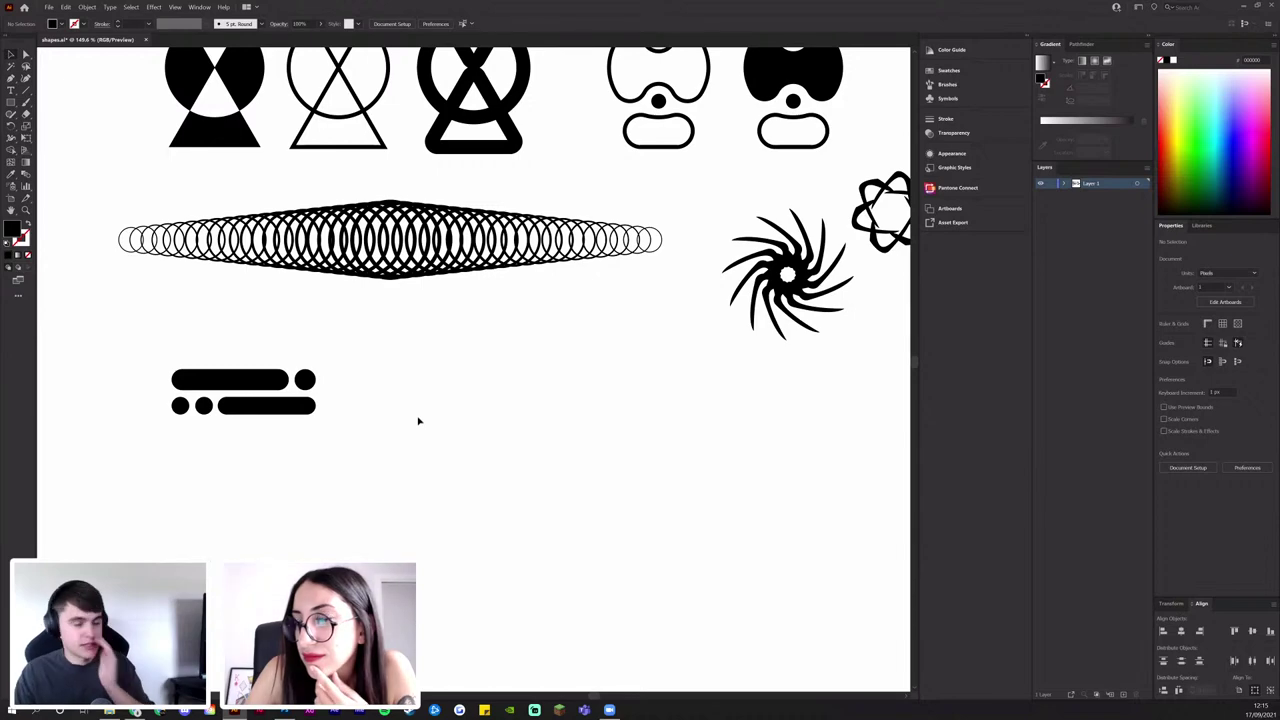
Nudge the second circle of the second row slightly left to even out the gaps on both sides
{"action": "key", "text": "z"}
{"action": "left_click_drag", "start_coordinate": [286, 397], "coordinate": [428, 408]}
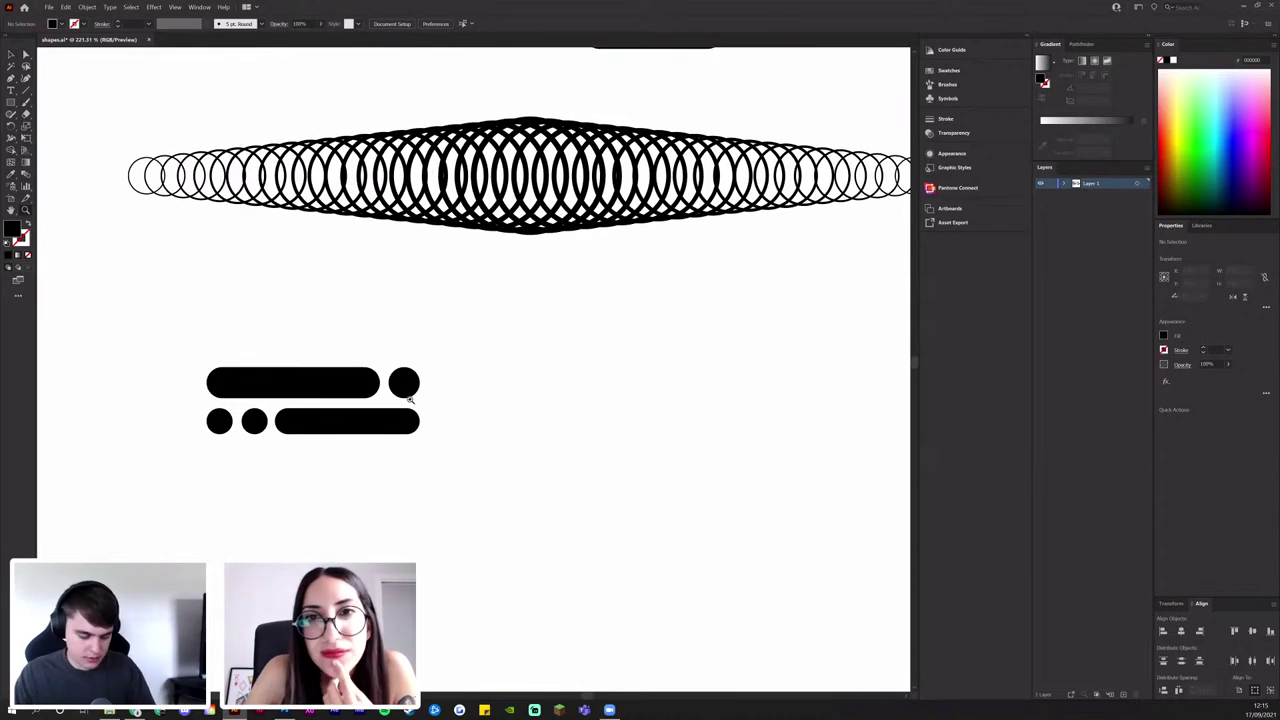
{"action": "left_click_drag", "start_coordinate": [514, 423], "coordinate": [400, 334]}
{"action": "left_click_drag", "start_coordinate": [394, 399], "coordinate": [471, 445]}
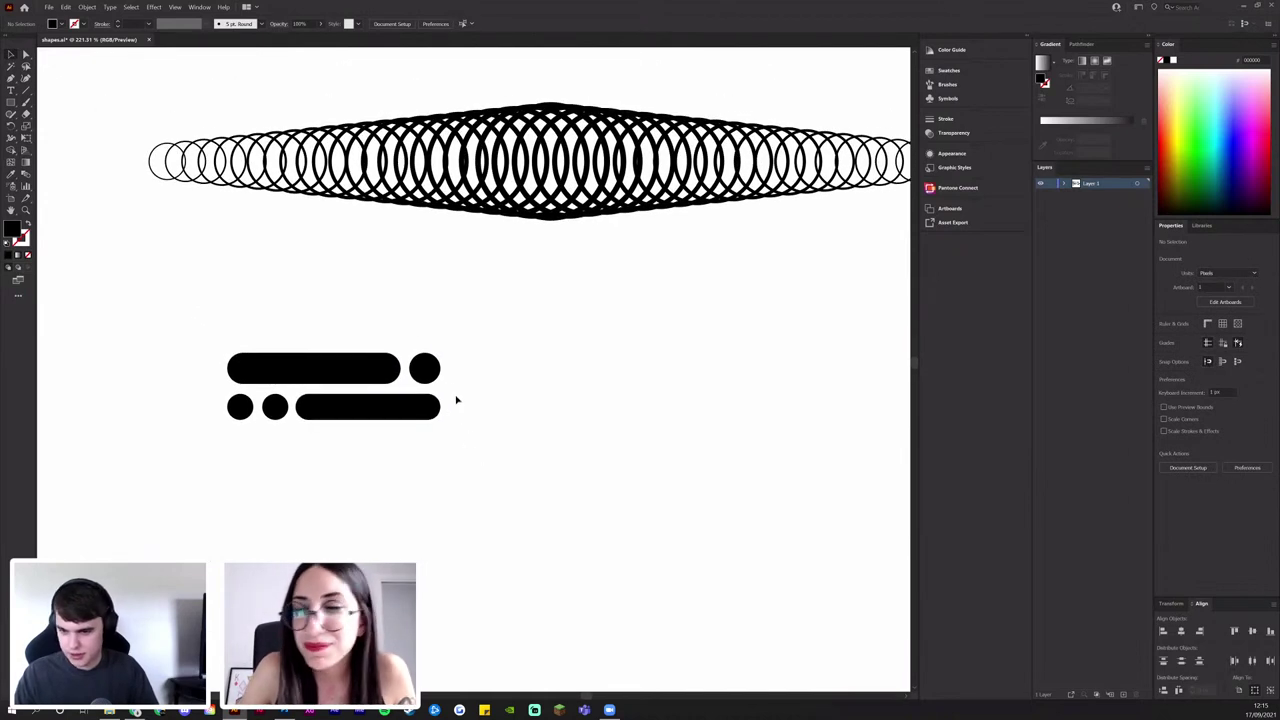
{"action": "scroll", "coordinate": [520, 380], "scroll_direction": "down", "scroll_amount": 1}
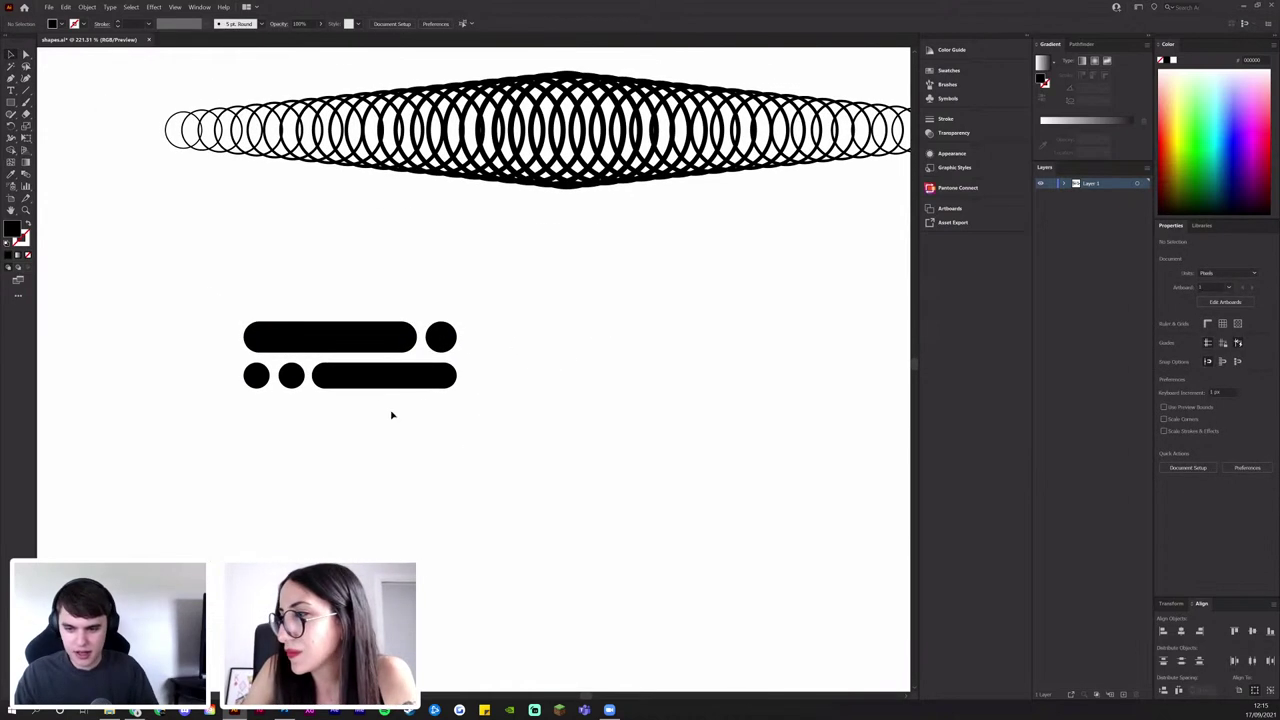
{"action": "left_click_drag", "start_coordinate": [241, 371], "coordinate": [241, 370]}
{"action": "left_click", "coordinate": [443, 429]}
{"action": "left_click", "coordinate": [292, 376]}
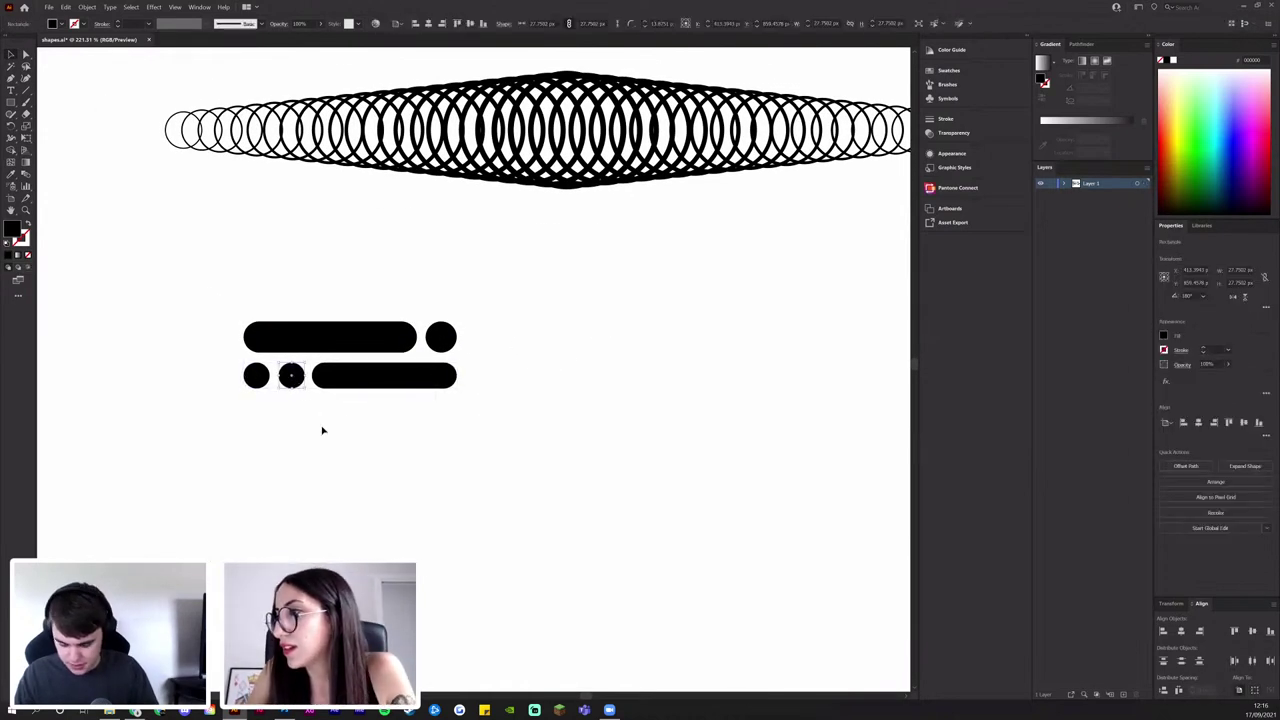
{"action": "key", "text": "Left"}
{"action": "left_click", "coordinate": [327, 431]}
{"action": "left_click_drag", "start_coordinate": [356, 407], "coordinate": [343, 415]}
Copy the second row's bar into a third row below and shorten it from its left end to about 102 px wide
{"action": "left_click_drag", "start_coordinate": [342, 370], "coordinate": [522, 348]}
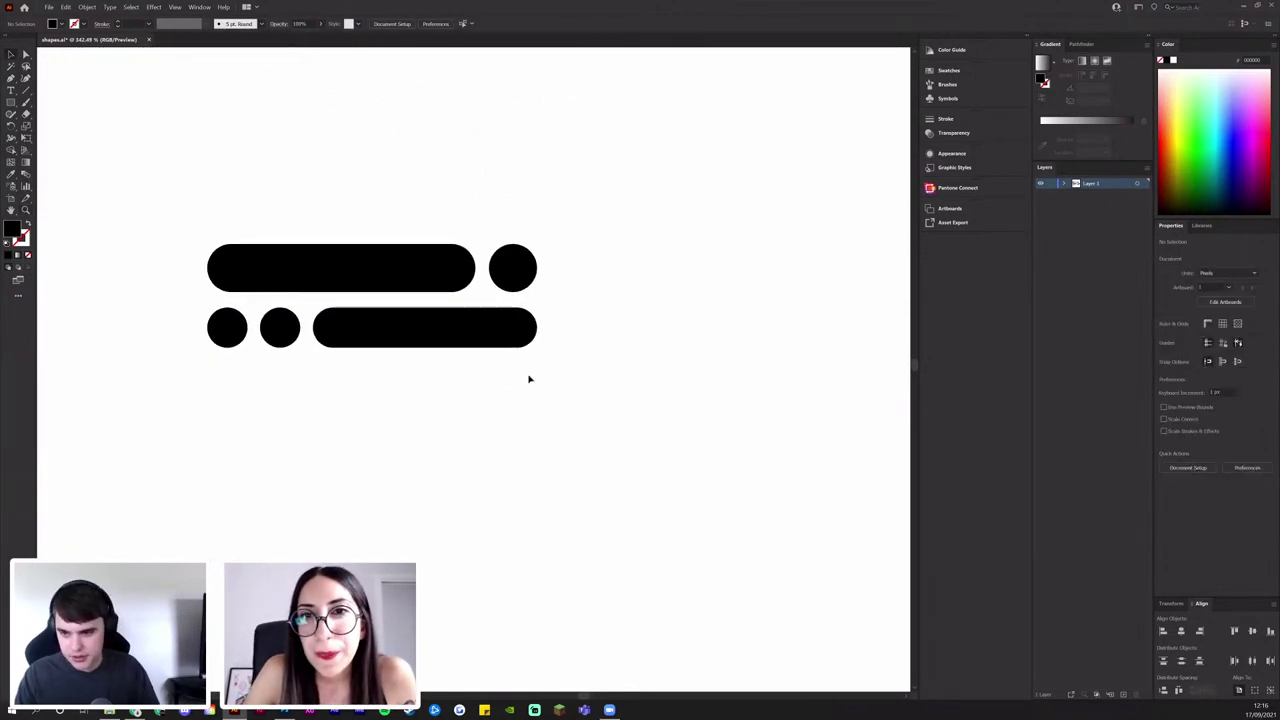
{"action": "left_click_drag", "start_coordinate": [429, 335], "coordinate": [421, 404]}
{"action": "left_click_drag", "start_coordinate": [313, 384], "coordinate": [265, 330]}
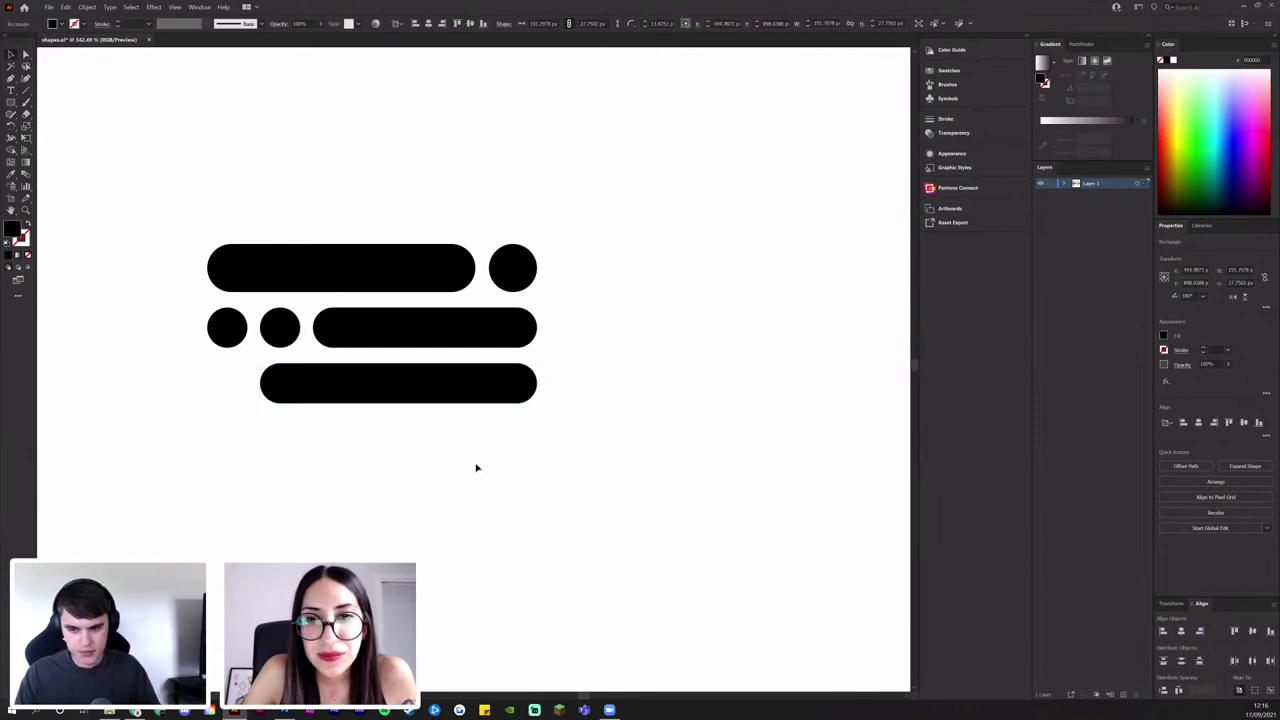
{"action": "left_click_drag", "start_coordinate": [258, 383], "coordinate": [207, 372]}
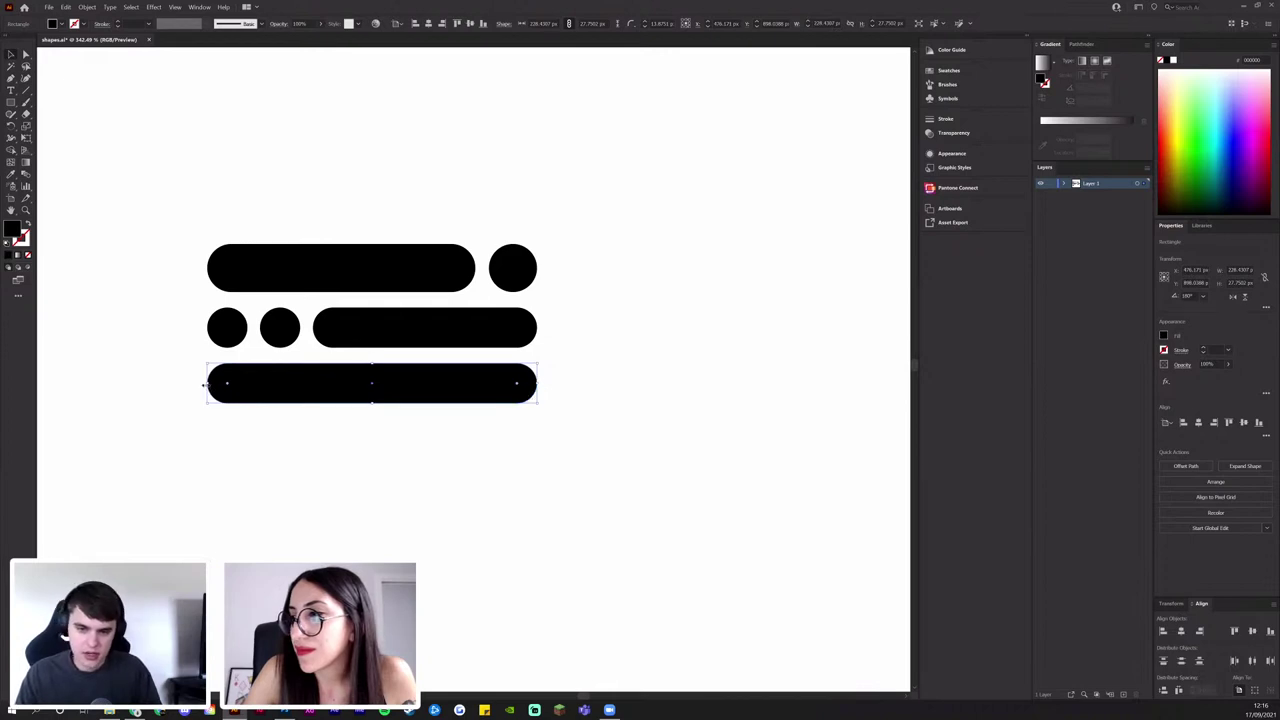
{"action": "left_click_drag", "start_coordinate": [205, 383], "coordinate": [389, 383]}
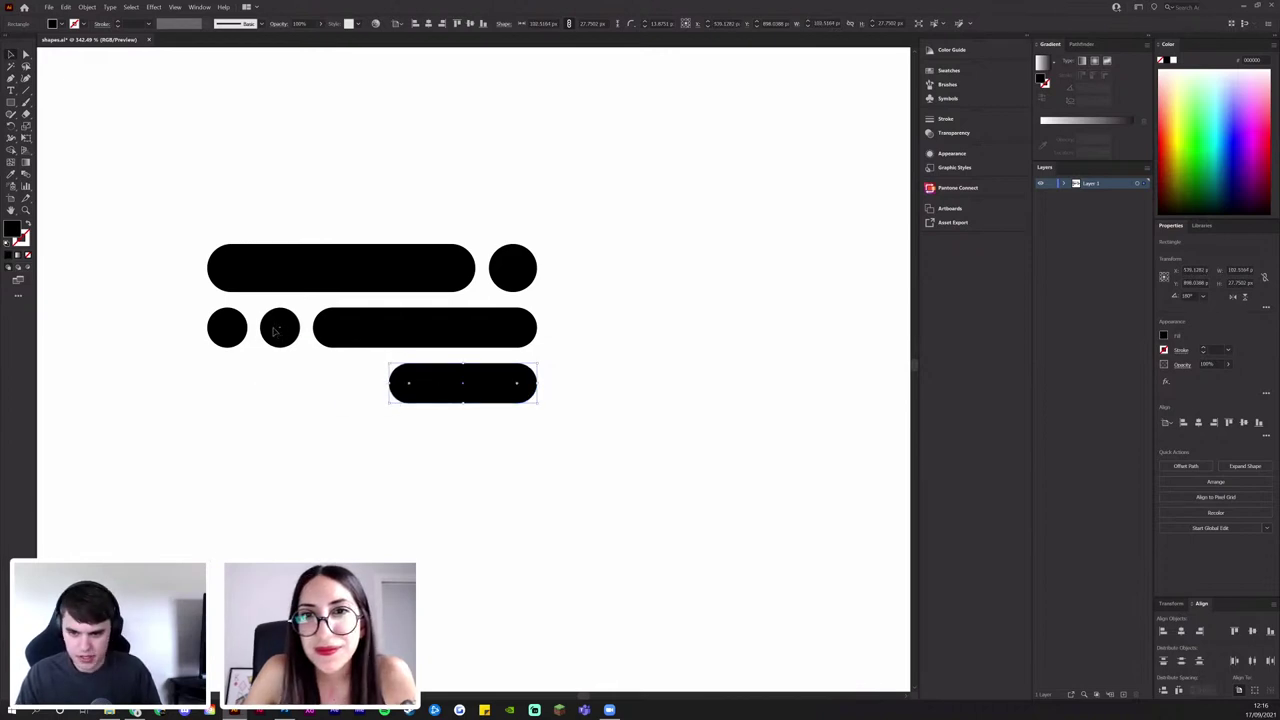
Copy a circle into the third row left of the bar, and fill the remaining space with a shortened copy of the bar
{"action": "left_click_drag", "start_coordinate": [276, 331], "coordinate": [356, 384]}
{"action": "left_click", "coordinate": [403, 434]}
{"action": "left_click_drag", "start_coordinate": [470, 383], "coordinate": [362, 390]}
{"action": "left_click", "coordinate": [379, 411]}
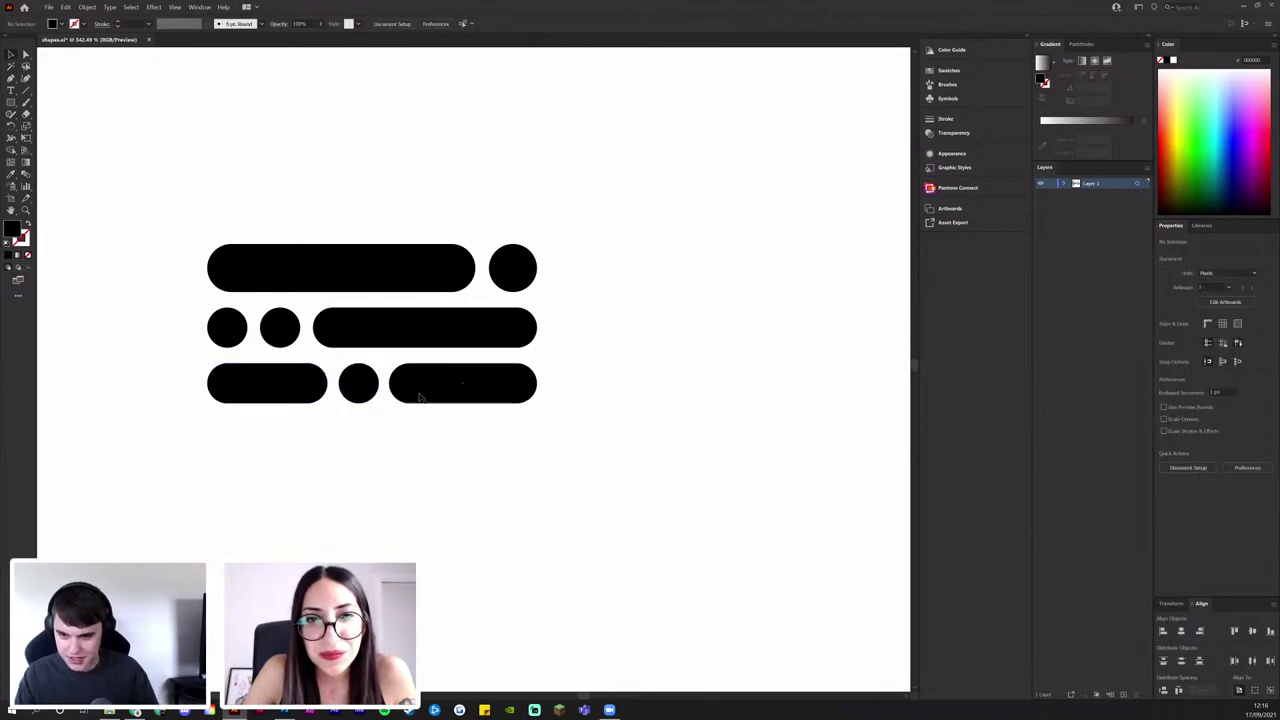
Shorten the third row's right bar to about 98 px and shift the circle to sit evenly between the two bars
{"action": "left_click", "coordinate": [420, 396]}
{"action": "left_click_drag", "start_coordinate": [389, 383], "coordinate": [367, 392]}
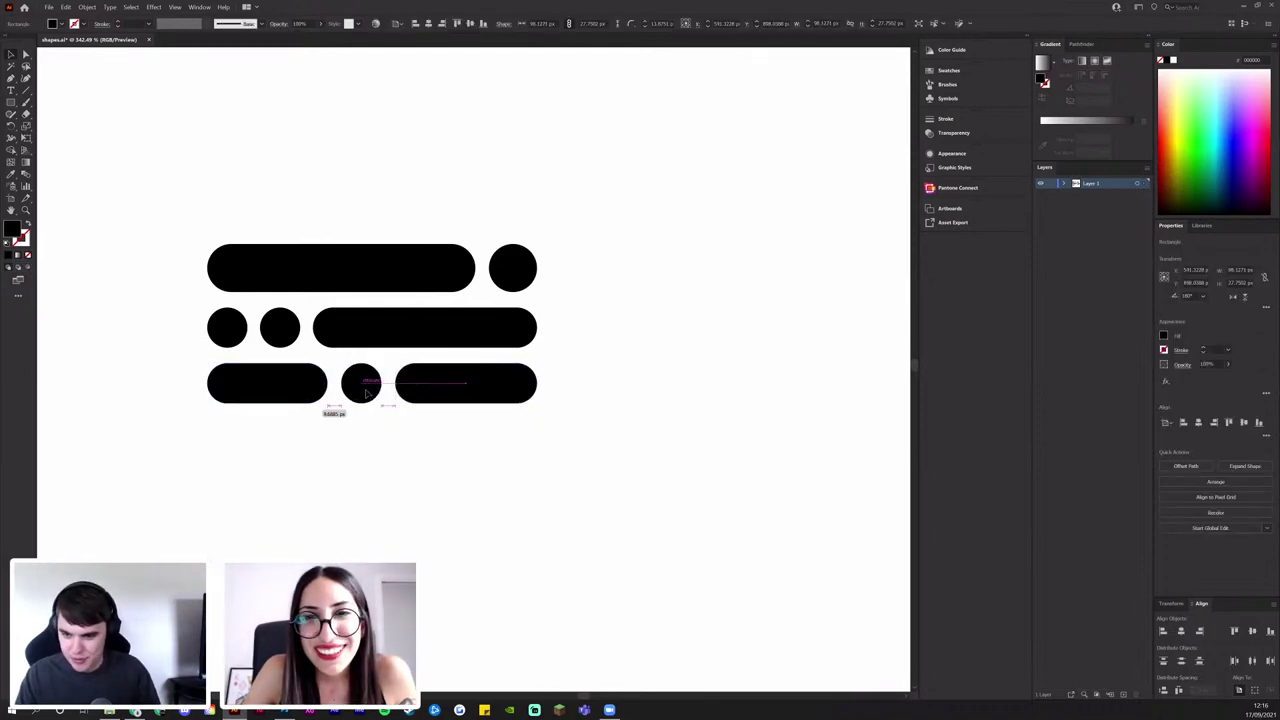
{"action": "left_click", "coordinate": [420, 426]}
Move the whole three-row bar and circle pattern up and left, closer beneath the blended circle strip, and deselect
{"action": "left_click_drag", "start_coordinate": [430, 429], "coordinate": [498, 531]}
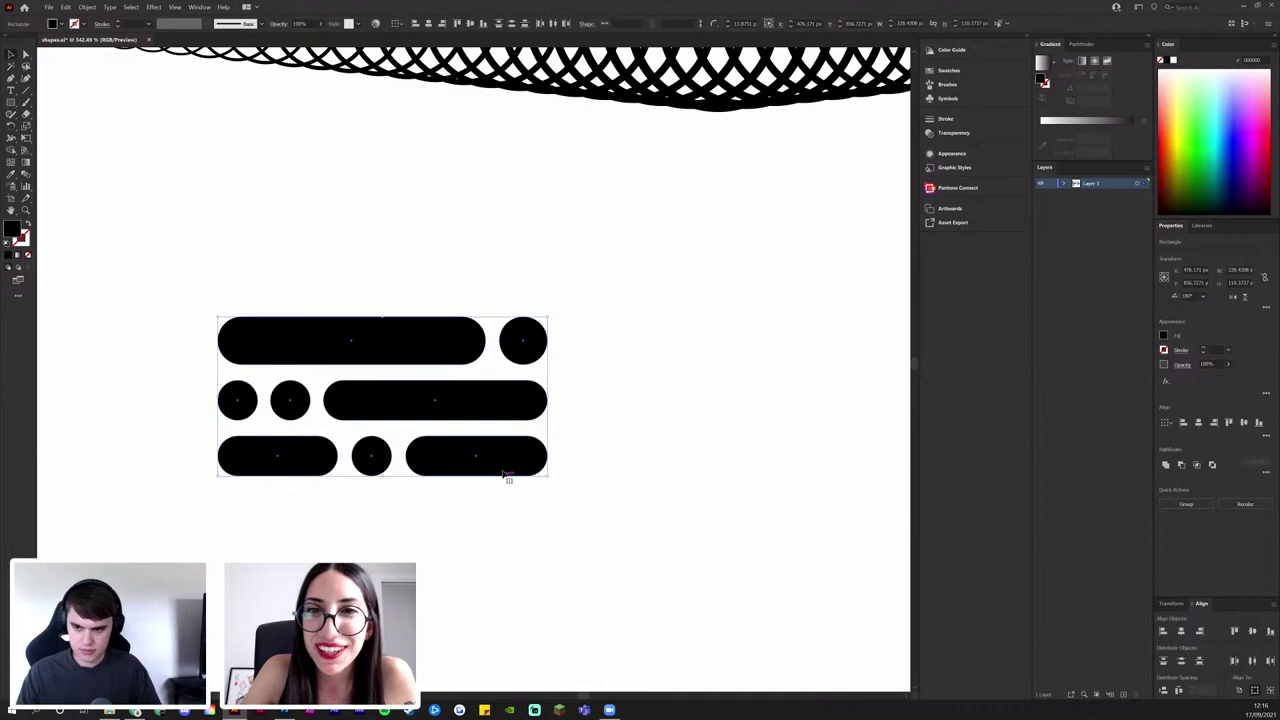
{"action": "left_click_drag", "start_coordinate": [509, 471], "coordinate": [429, 371]}
{"action": "left_click_drag", "start_coordinate": [523, 397], "coordinate": [534, 460]}
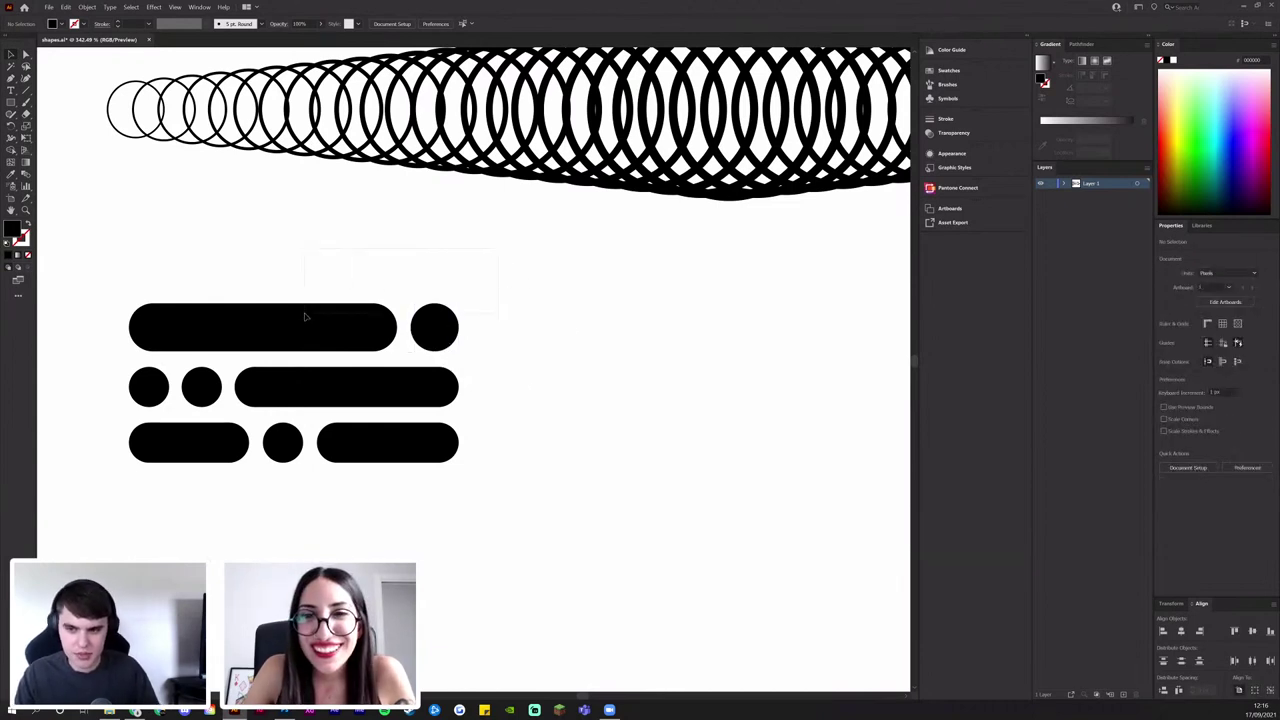
{"action": "left_click_drag", "start_coordinate": [516, 383], "coordinate": [378, 357]}
{"action": "scroll", "coordinate": [484, 363], "scroll_direction": "down", "scroll_amount": 2}
{"action": "scroll", "coordinate": [491, 354], "scroll_direction": "up", "scroll_amount": 2}
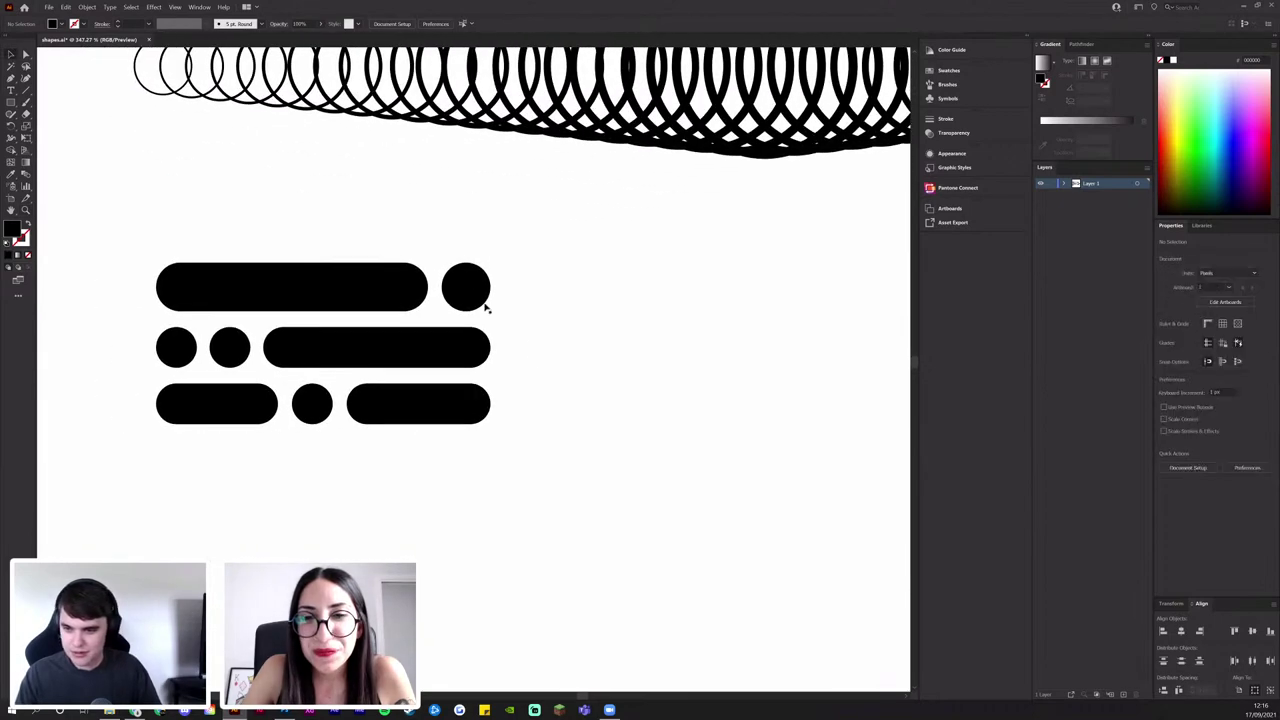
Copy the third row's right bar above the first row and lengthen it leftward to about 218 px wide
{"action": "left_click_drag", "start_coordinate": [394, 409], "coordinate": [390, 236]}
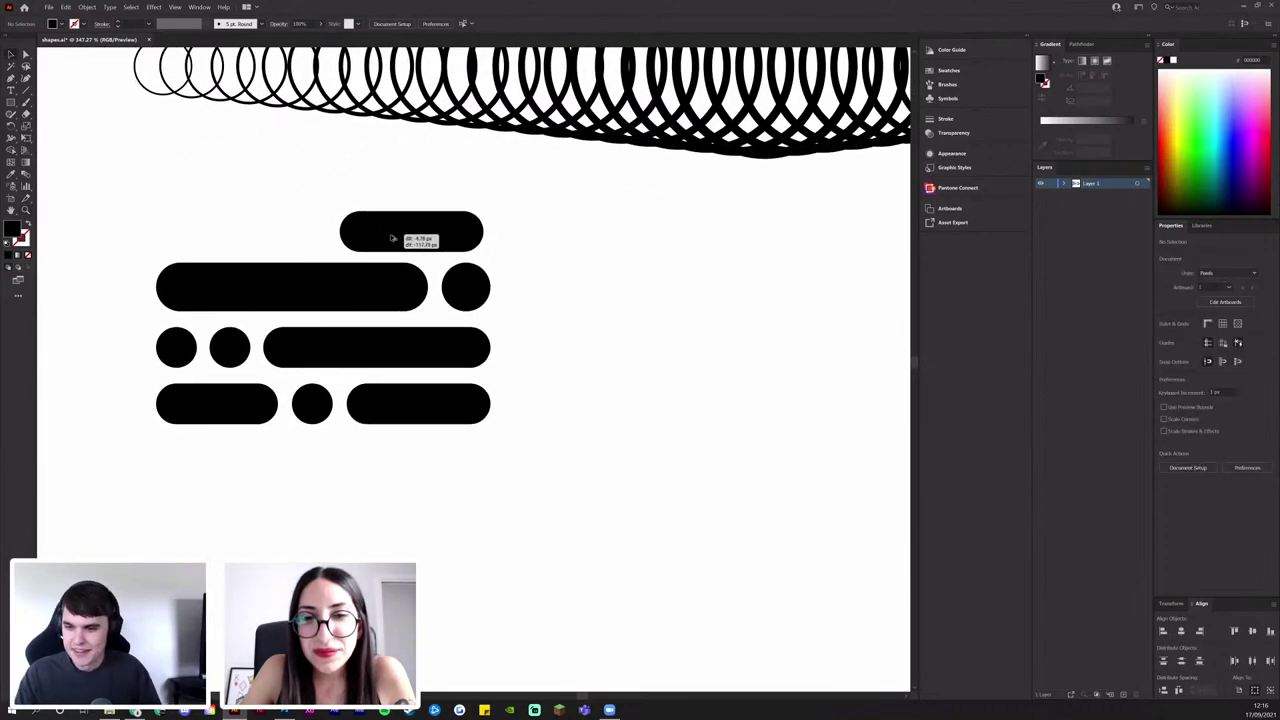
{"action": "left_click_drag", "start_coordinate": [170, 231], "coordinate": [172, 231]}
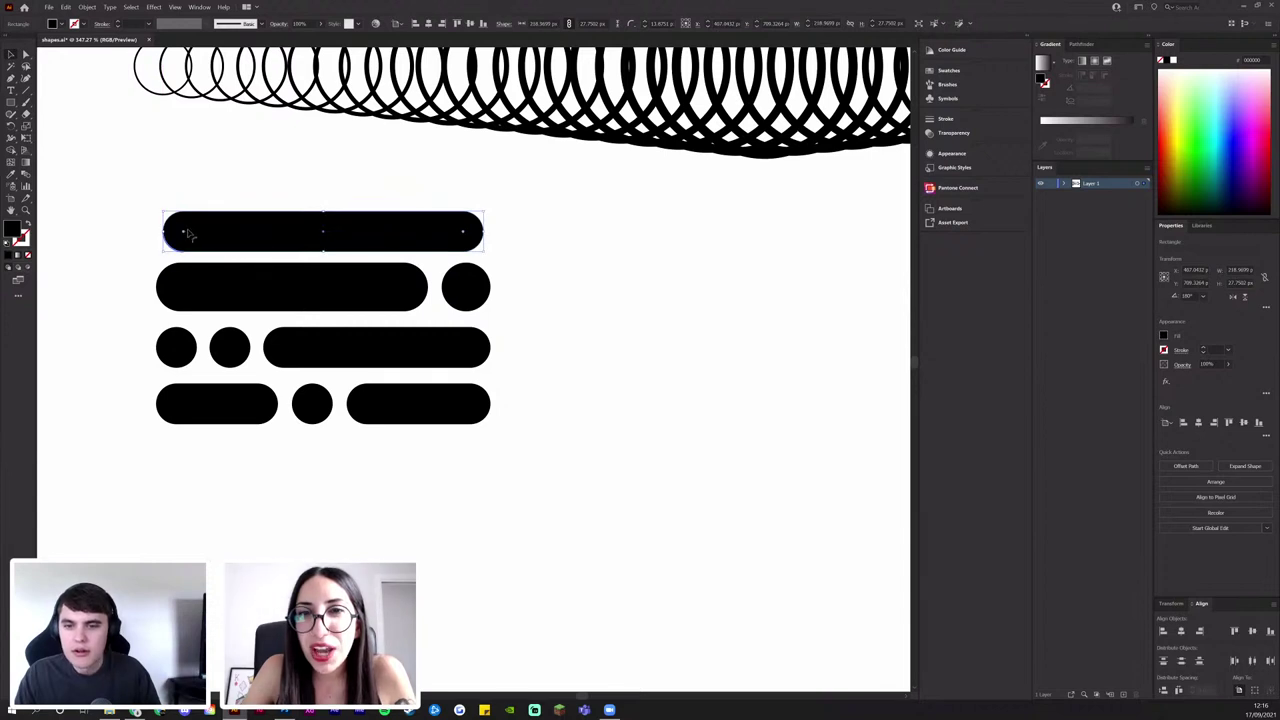
Thin the top bar to about 18 px high, widen it to about 228 px to match the rows below, and nudge it up
{"action": "key", "text": "ctrl+z"}
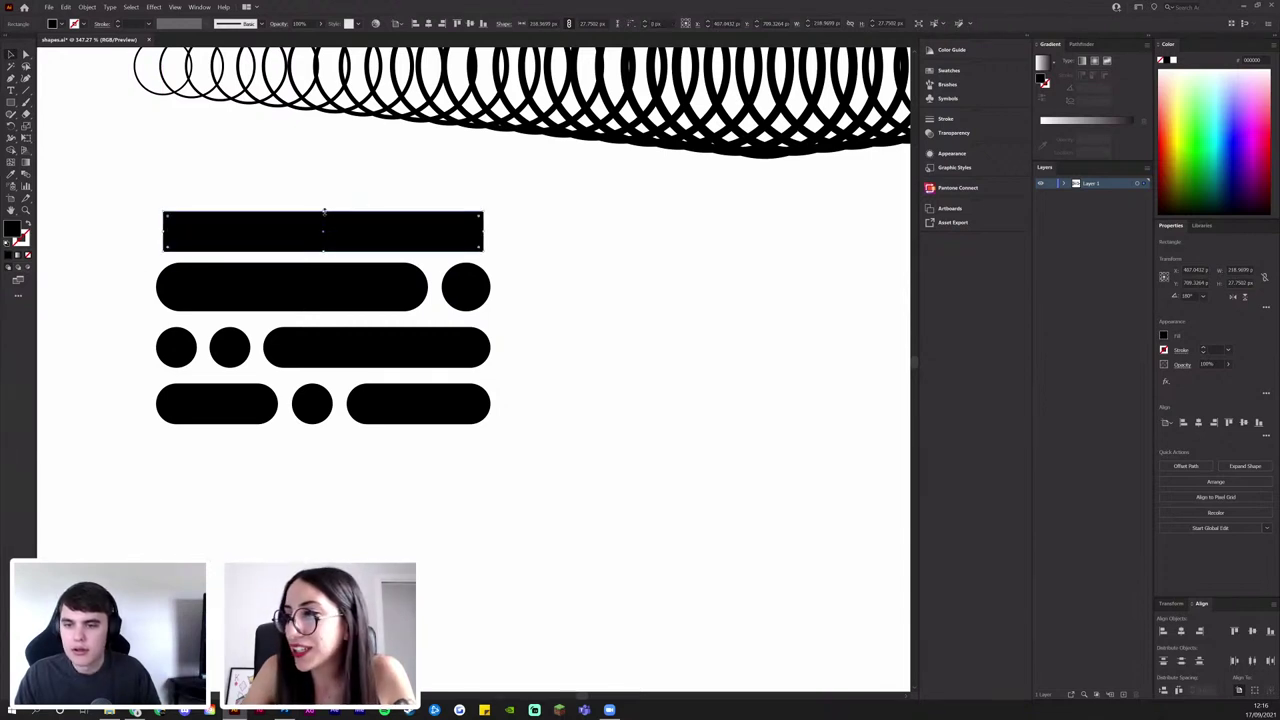
{"action": "left_click_drag", "start_coordinate": [323, 210], "coordinate": [325, 226]}
{"action": "mouse_move", "coordinate": [168, 232]}
{"action": "left_mouse_down"}
{"action": "mouse_move", "coordinate": [228, 268]}
{"action": "mouse_move", "coordinate": [156, 238]}
{"action": "left_mouse_up"}
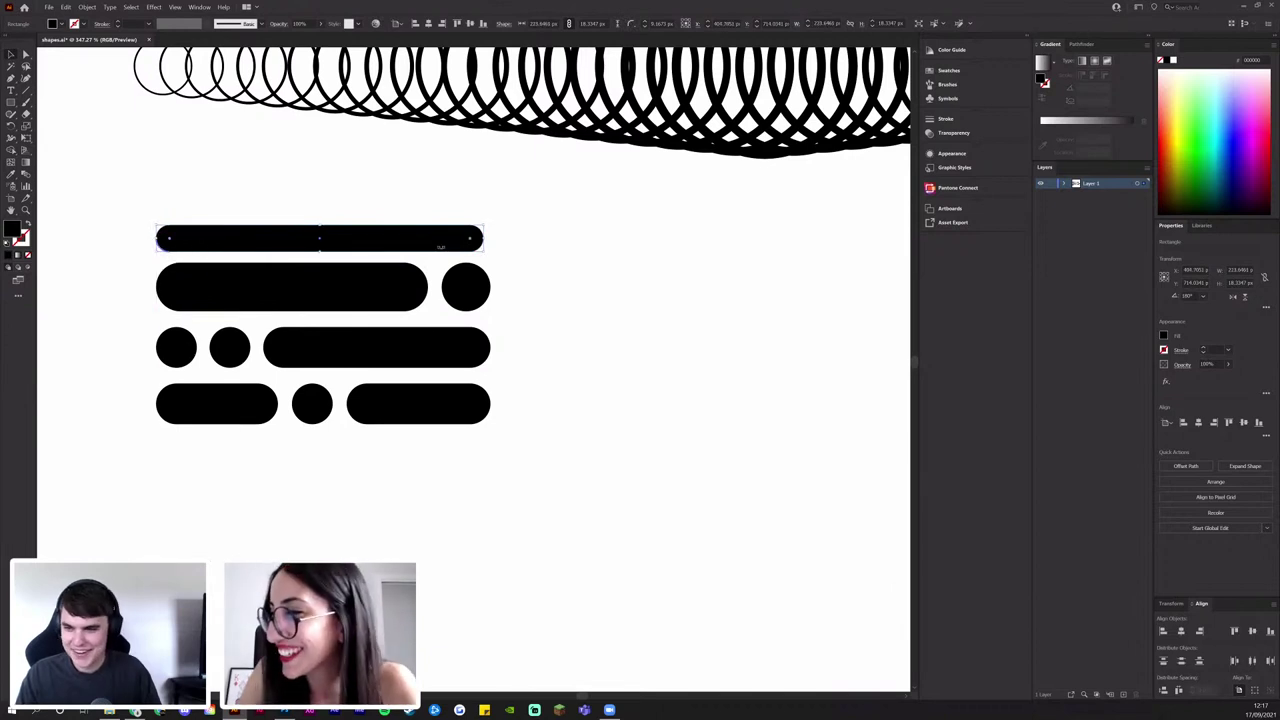
{"action": "left_click_drag", "start_coordinate": [481, 238], "coordinate": [490, 238]}
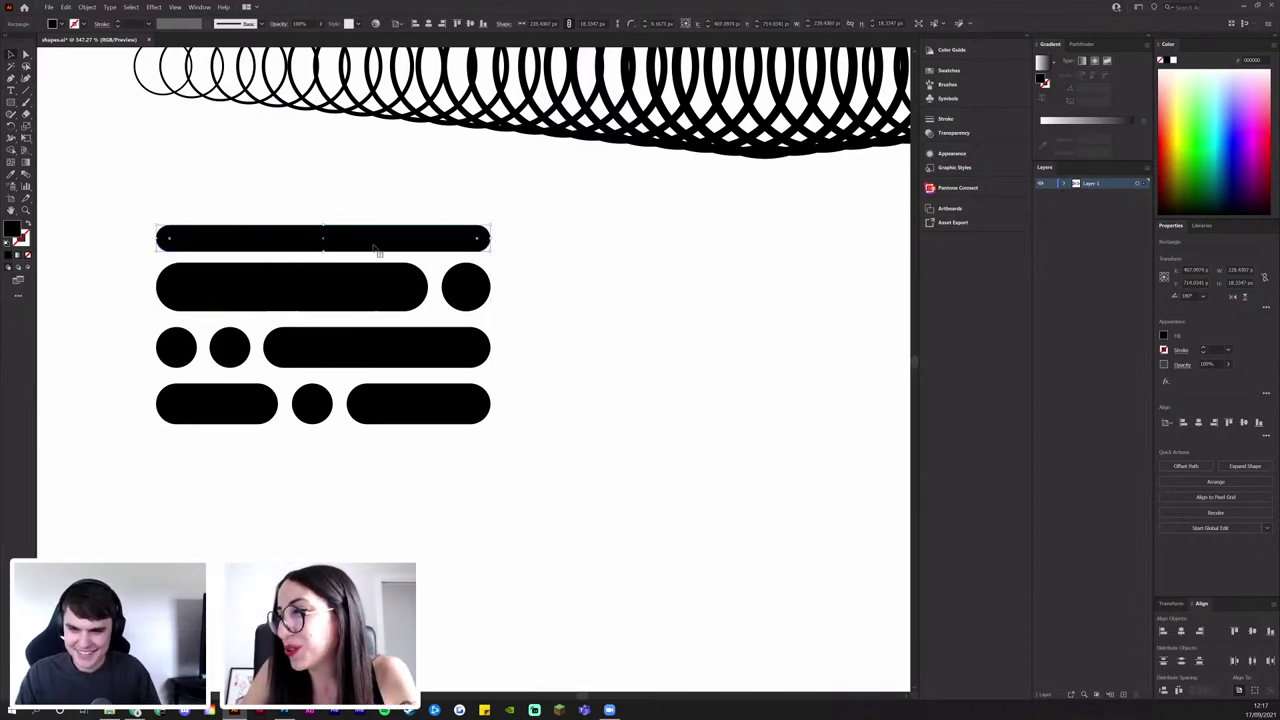
{"action": "left_click_drag", "start_coordinate": [396, 240], "coordinate": [395, 234]}
{"action": "left_click", "coordinate": [537, 274]}
{"action": "scroll", "coordinate": [298, 288], "scroll_direction": "up", "scroll_amount": 2}
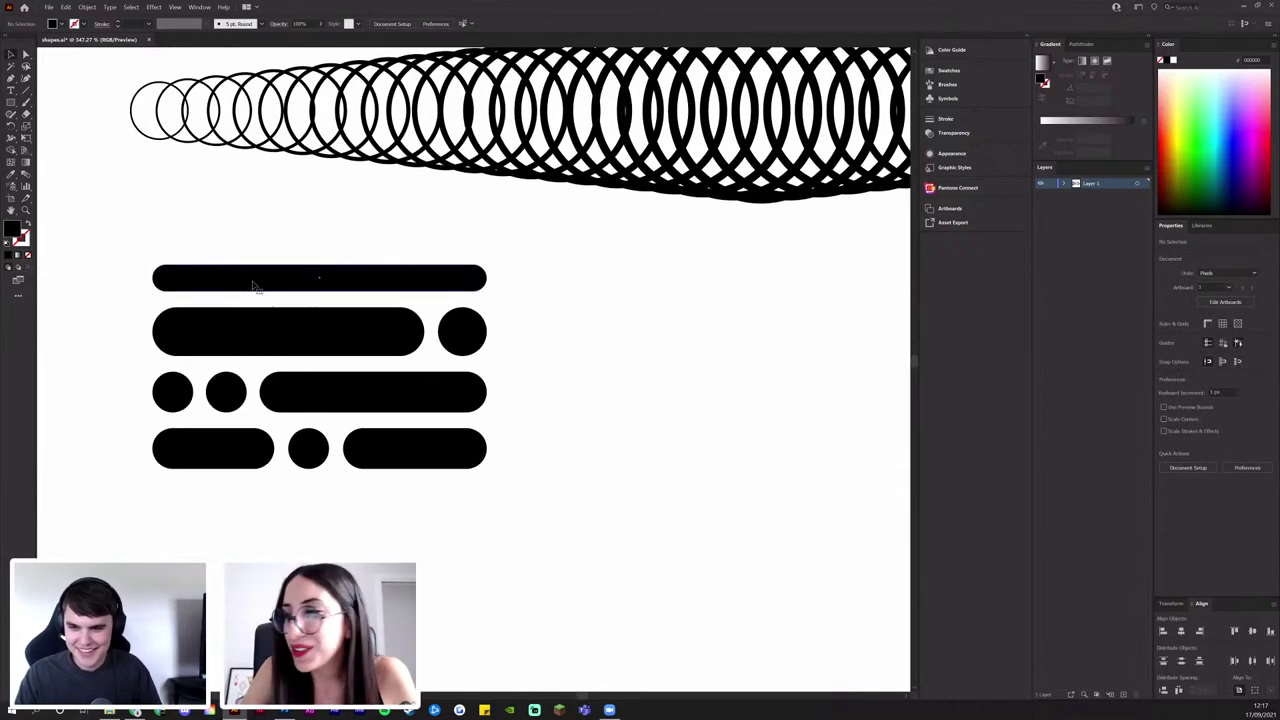
{"action": "left_click", "coordinate": [252, 282]}
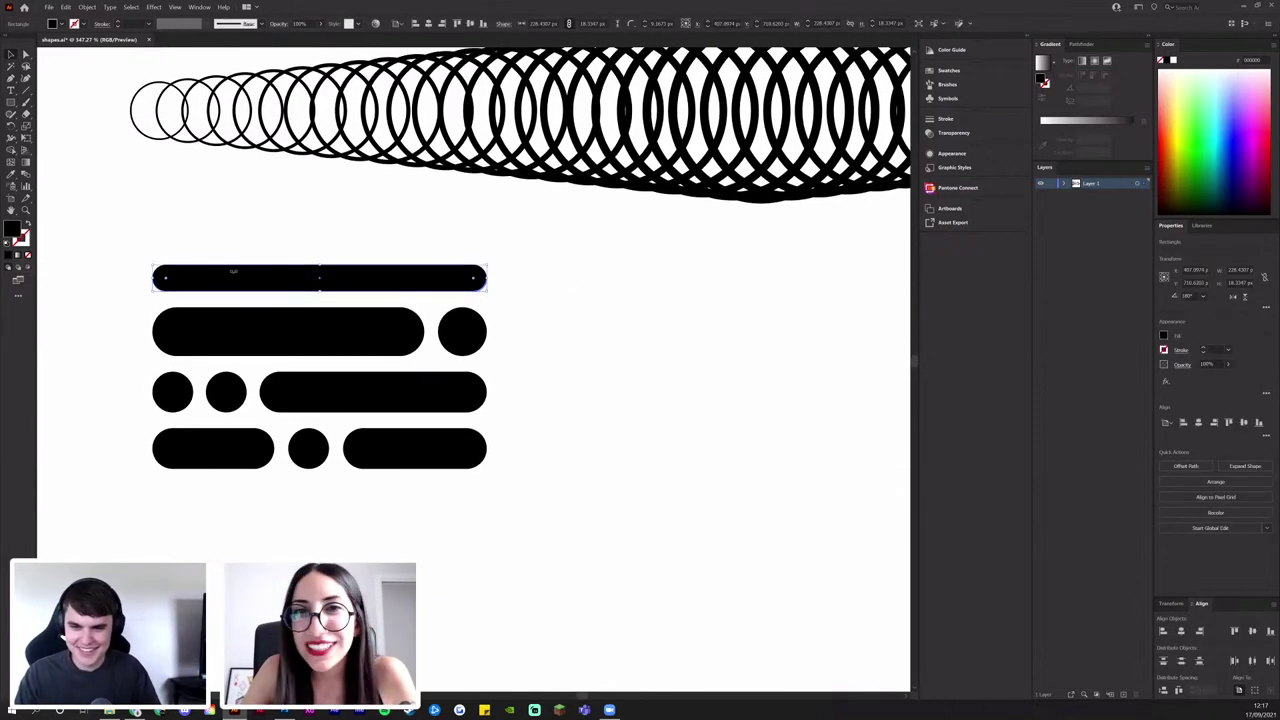
{"action": "left_click_drag", "start_coordinate": [152, 291], "coordinate": [185, 263]}
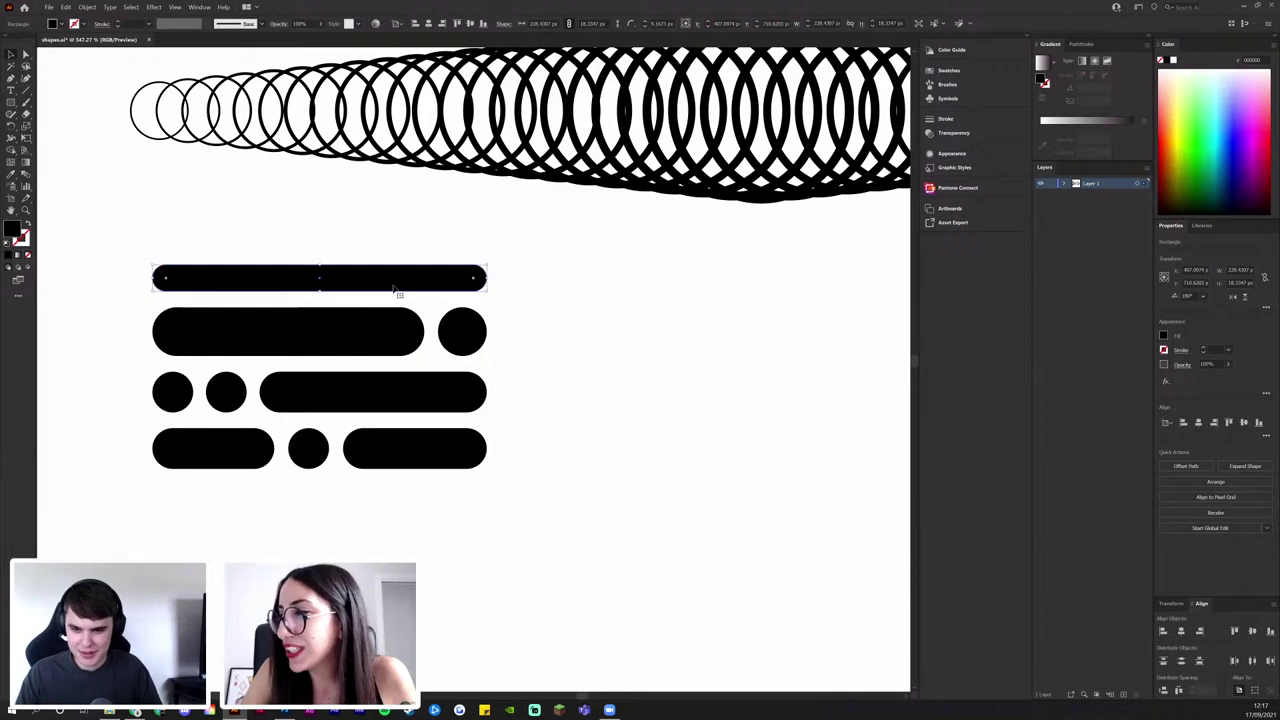
{"action": "left_click", "coordinate": [545, 306]}
{"action": "mouse_move", "coordinate": [501, 308]}
{"action": "left_mouse_down"}
{"action": "mouse_move", "coordinate": [473, 261]}
{"action": "mouse_move", "coordinate": [513, 296]}
{"action": "left_mouse_up"}
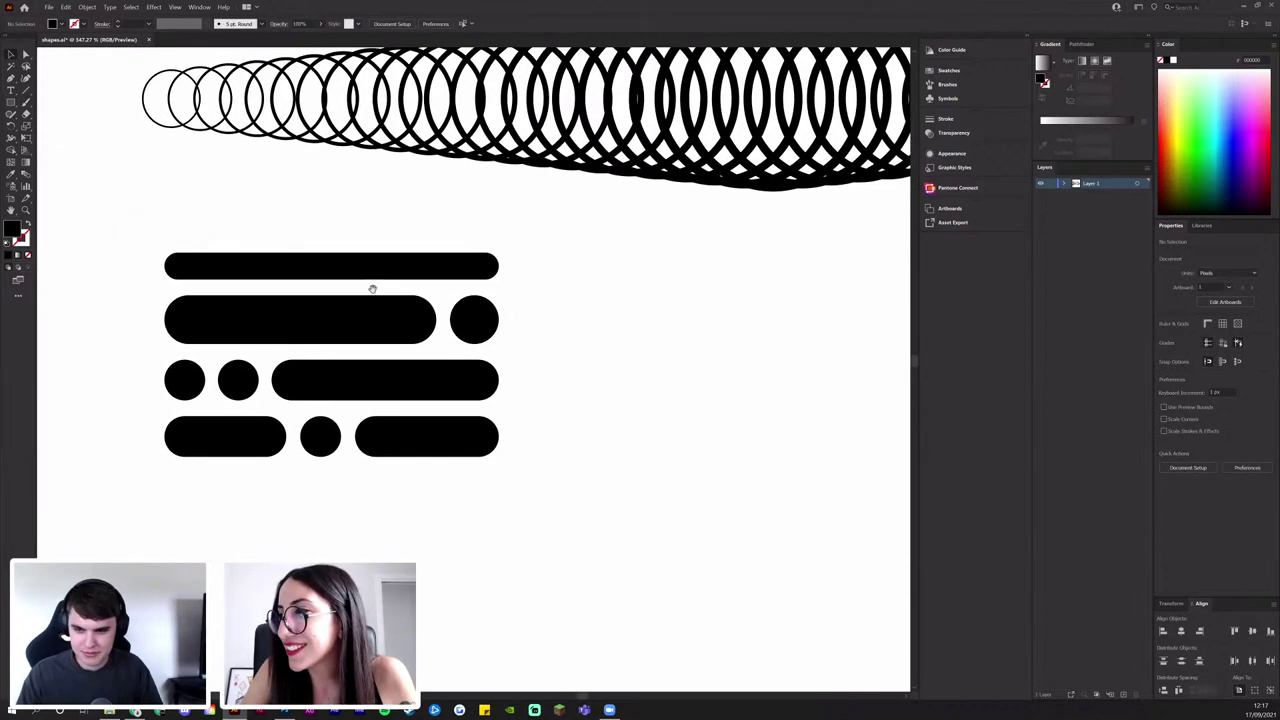
Shorten the top bar from its left end to about 196 px and fill the gap with a short copy of it
{"action": "left_click", "coordinate": [205, 277]}
{"action": "left_click_drag", "start_coordinate": [165, 266], "coordinate": [215, 270]}
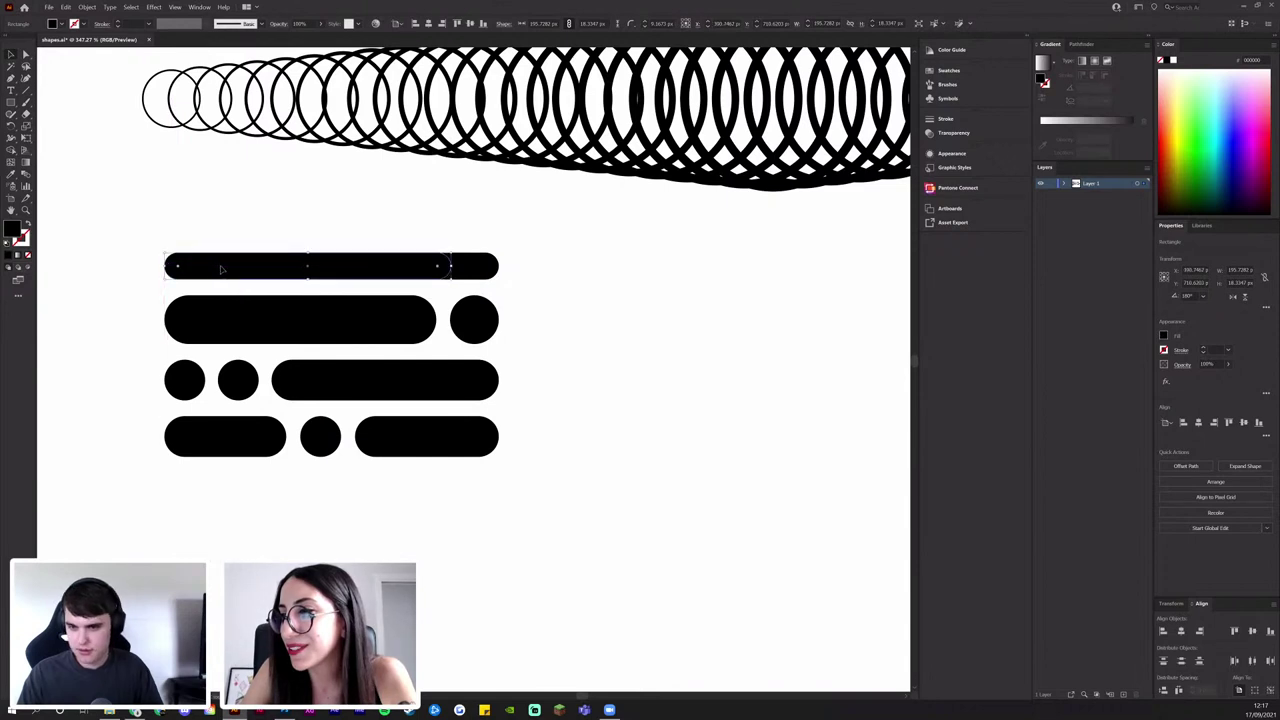
{"action": "key", "text": "ctrl+shift+a"}
{"action": "left_click", "coordinate": [254, 272]}
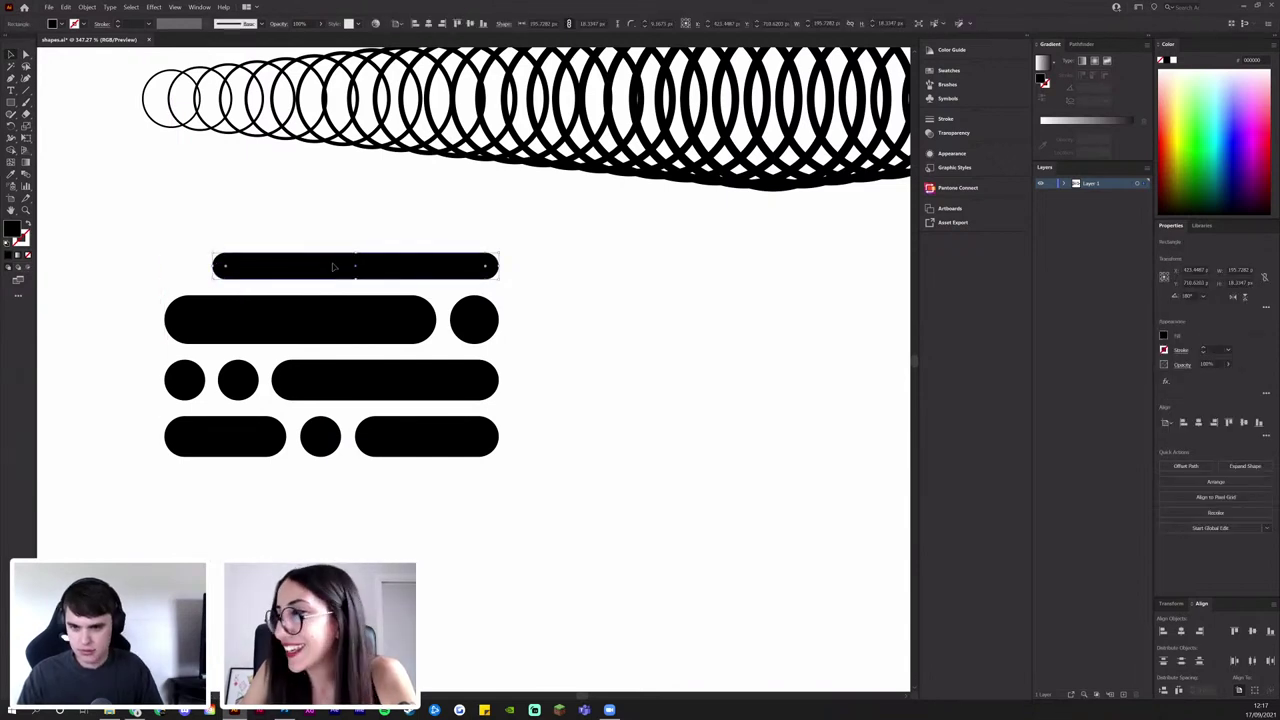
{"action": "left_click_drag", "start_coordinate": [334, 263], "coordinate": [281, 266]}
{"action": "left_click_drag", "start_coordinate": [451, 266], "coordinate": [199, 267]}
{"action": "left_click", "coordinate": [257, 269]}
{"action": "left_click", "coordinate": [317, 214]}
{"action": "scroll", "coordinate": [317, 214], "scroll_direction": "right", "scroll_amount": 2}
{"action": "scroll", "coordinate": [355, 262], "scroll_direction": "down", "scroll_amount": 5}
Delete the thin top row above the three-row bar and circle pattern
{"action": "left_click_drag", "start_coordinate": [355, 264], "coordinate": [280, 297]}
{"action": "left_click", "coordinate": [393, 300]}
{"action": "key", "text": "Delete"}
Save the document and move the whole three-row bar and circle pattern up close beneath the blended circle strip
{"action": "left_click_drag", "start_coordinate": [388, 313], "coordinate": [203, 378]}
{"action": "key", "text": "ctrl+s"}
{"action": "left_click_drag", "start_coordinate": [278, 352], "coordinate": [337, 315]}
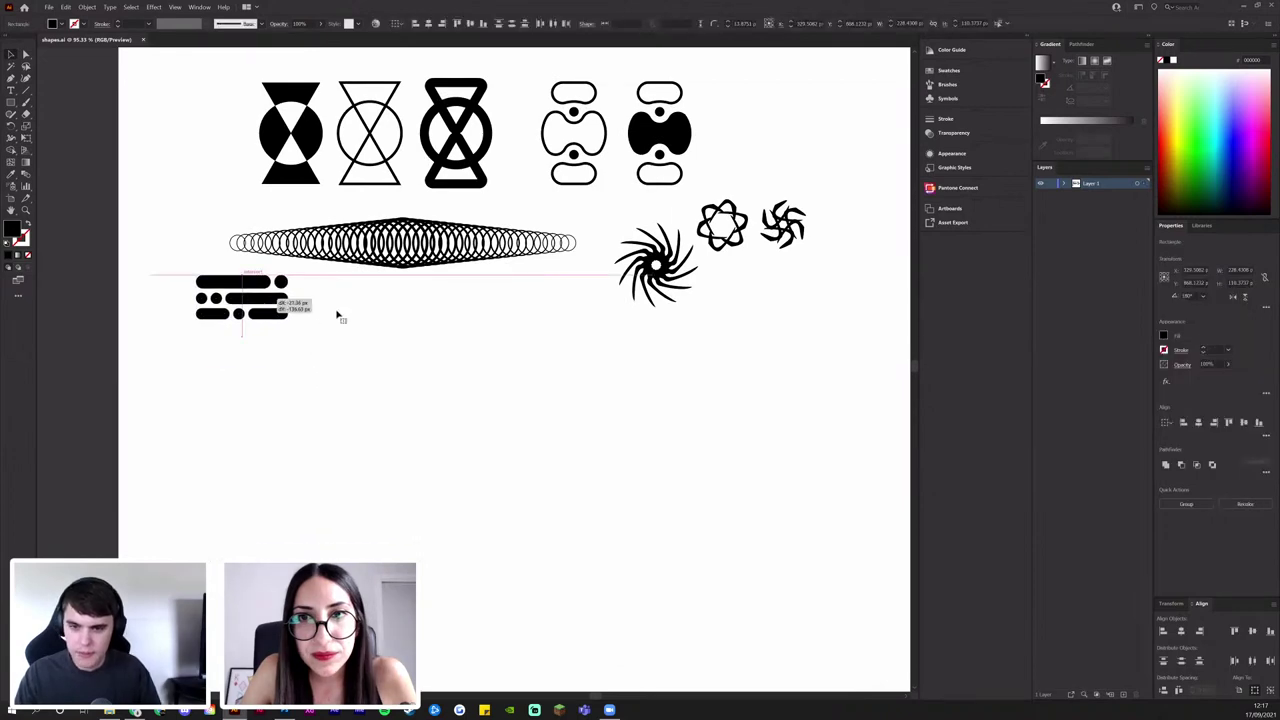
{"action": "left_click", "coordinate": [337, 315]}
{"action": "left_click_drag", "start_coordinate": [345, 266], "coordinate": [331, 297]}
Draw a filled black circle about 205 px across in the empty area below the right part of the blended circle strip
{"action": "left_click_drag", "start_coordinate": [11, 102], "coordinate": [60, 137]}
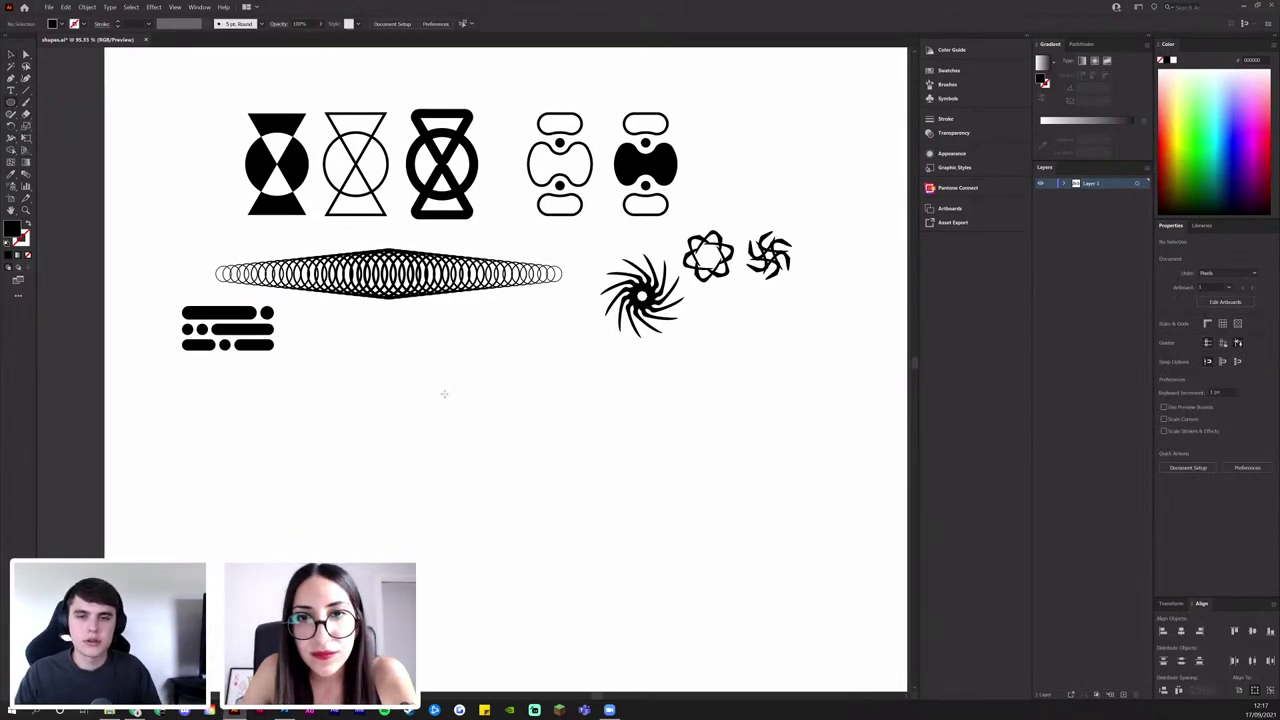
{"action": "mouse_move", "coordinate": [428, 371]}
{"action": "left_mouse_down"}
{"action": "mouse_move", "coordinate": [511, 454]}
{"action": "mouse_move", "coordinate": [501, 391]}
{"action": "left_mouse_up"}
{"action": "scroll", "coordinate": [552, 446], "scroll_direction": "up", "scroll_amount": 2}
{"action": "left_click_drag", "start_coordinate": [409, 366], "coordinate": [455, 352]}
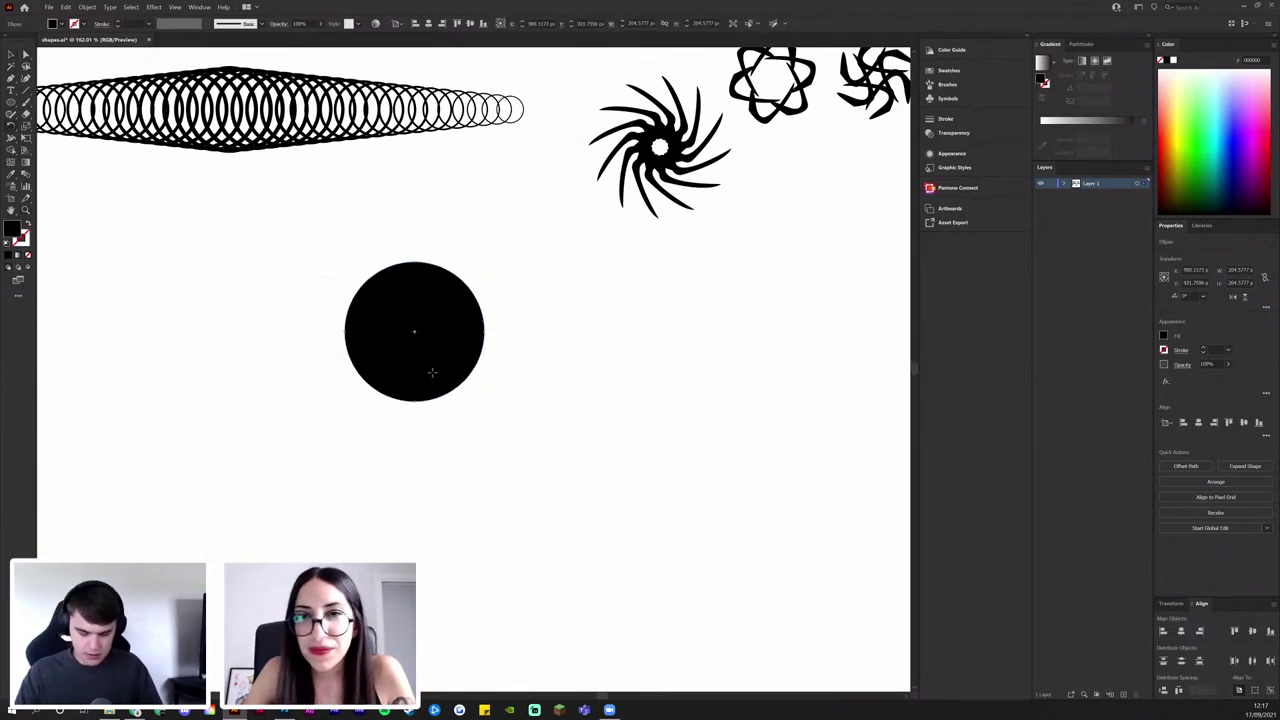
Rotate a copy of the circle 30° about a point near its lower edge and repeat until twelve circles form a full ring
{"action": "left_click", "coordinate": [431, 390], "text": "alt"}
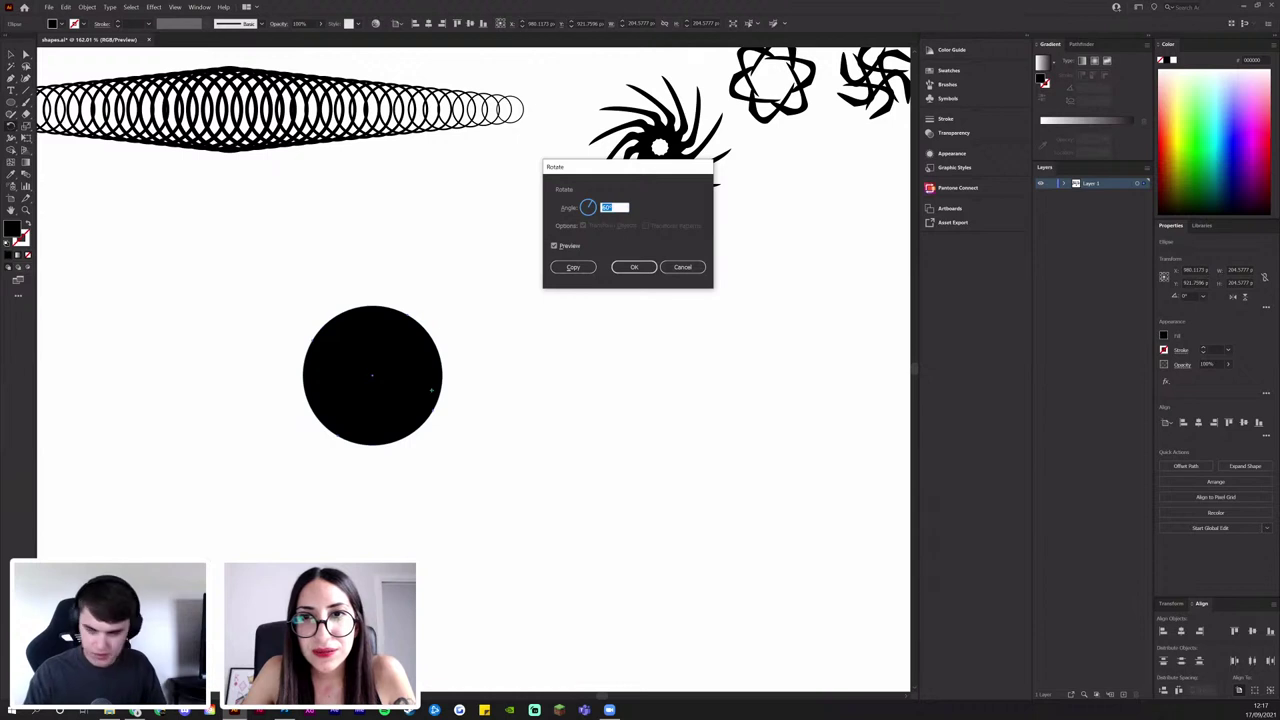
{"action": "left_click", "coordinate": [574, 266]}
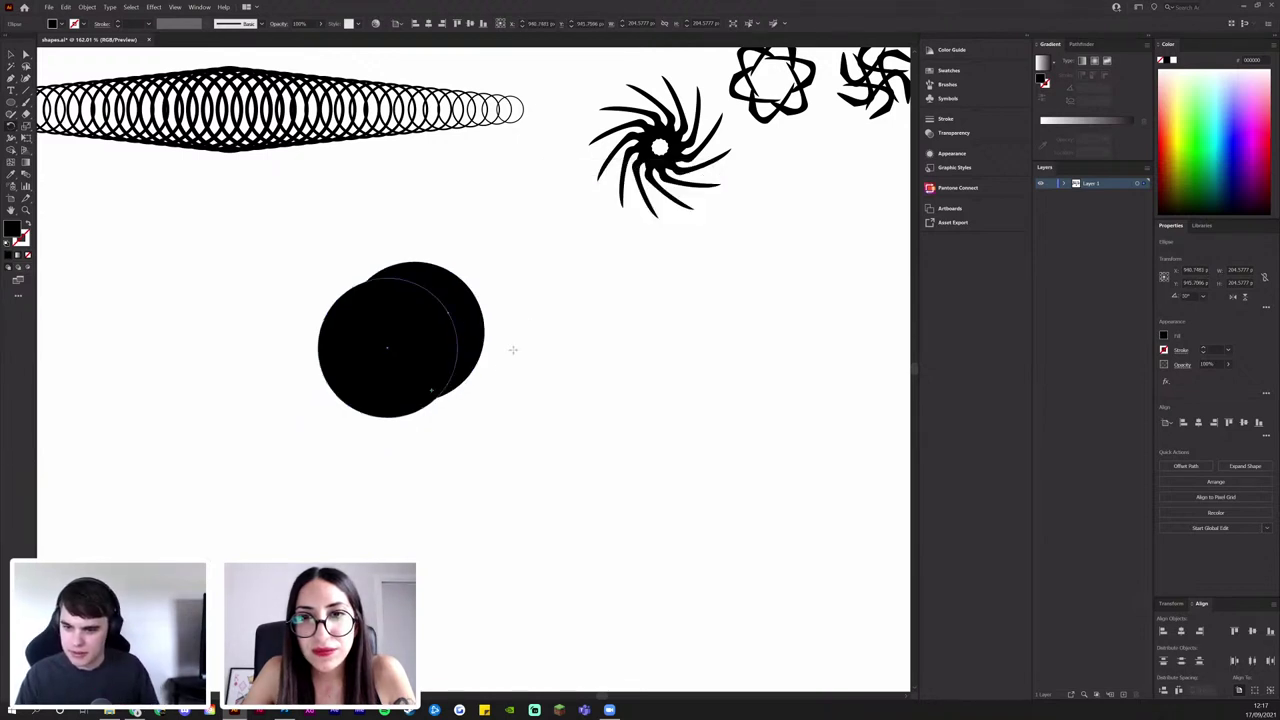
{"action": "key", "text": "ctrl+d"}
{"action": "key", "text": "ctrl+d"}
{"action": "key", "text": "ctrl+d"}
{"action": "key", "text": "ctrl+d"}
{"action": "key", "text": "ctrl+d"}
{"action": "key", "text": "ctrl+d"}
{"action": "key", "text": "ctrl+d"}
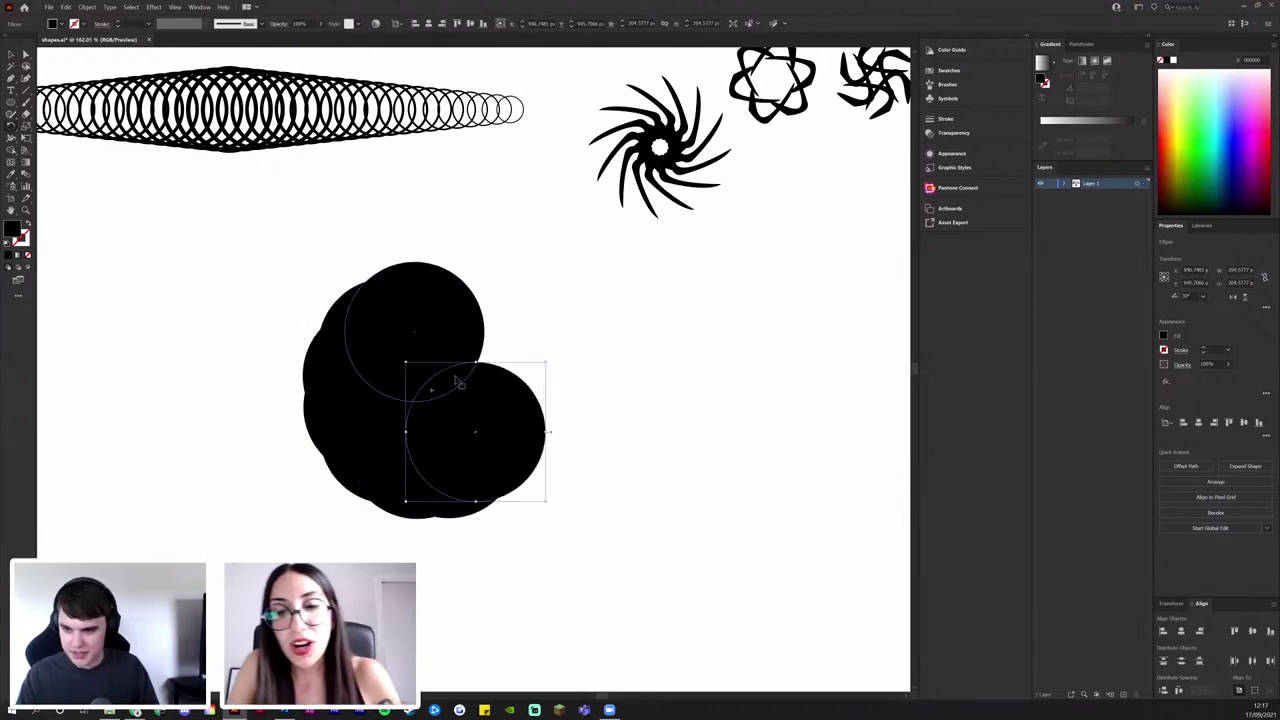
{"action": "key", "text": "ctrl+z"}
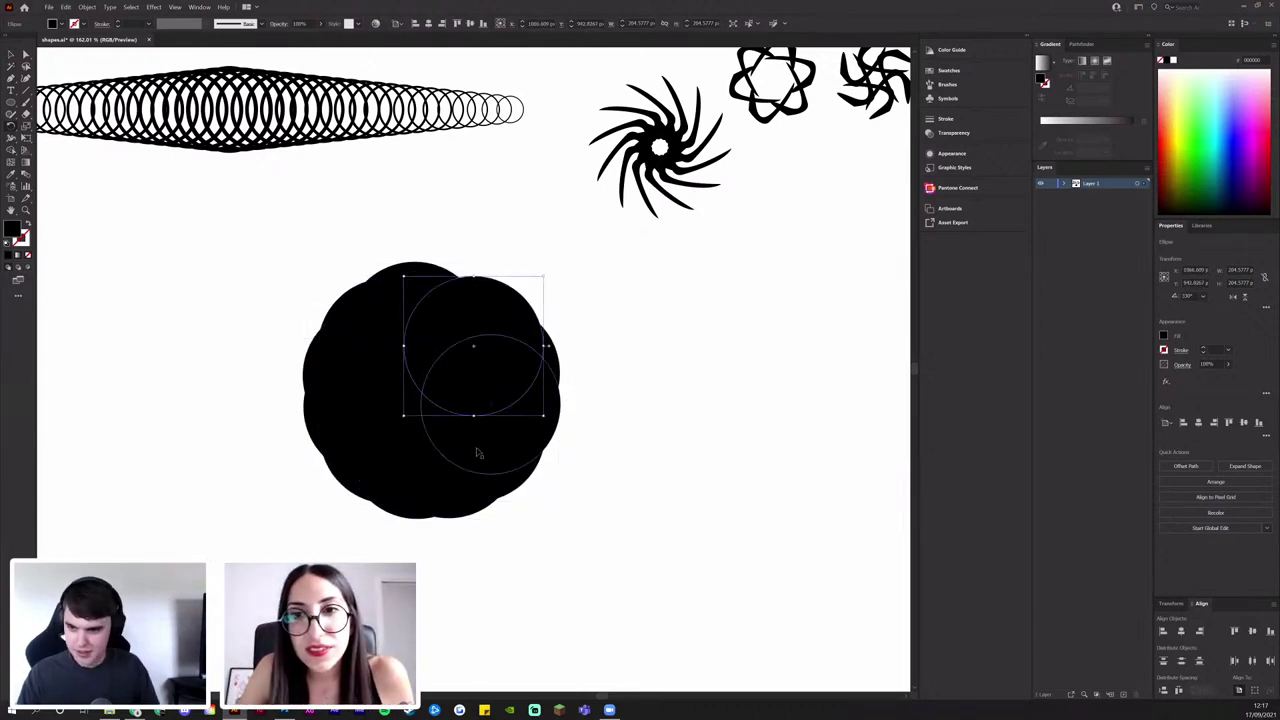
{"action": "key", "text": "ctrl+d"}
Select all the radial circle copies and swap their fill and stroke to turn them into 1 pt outlines
{"action": "key", "text": "v"}
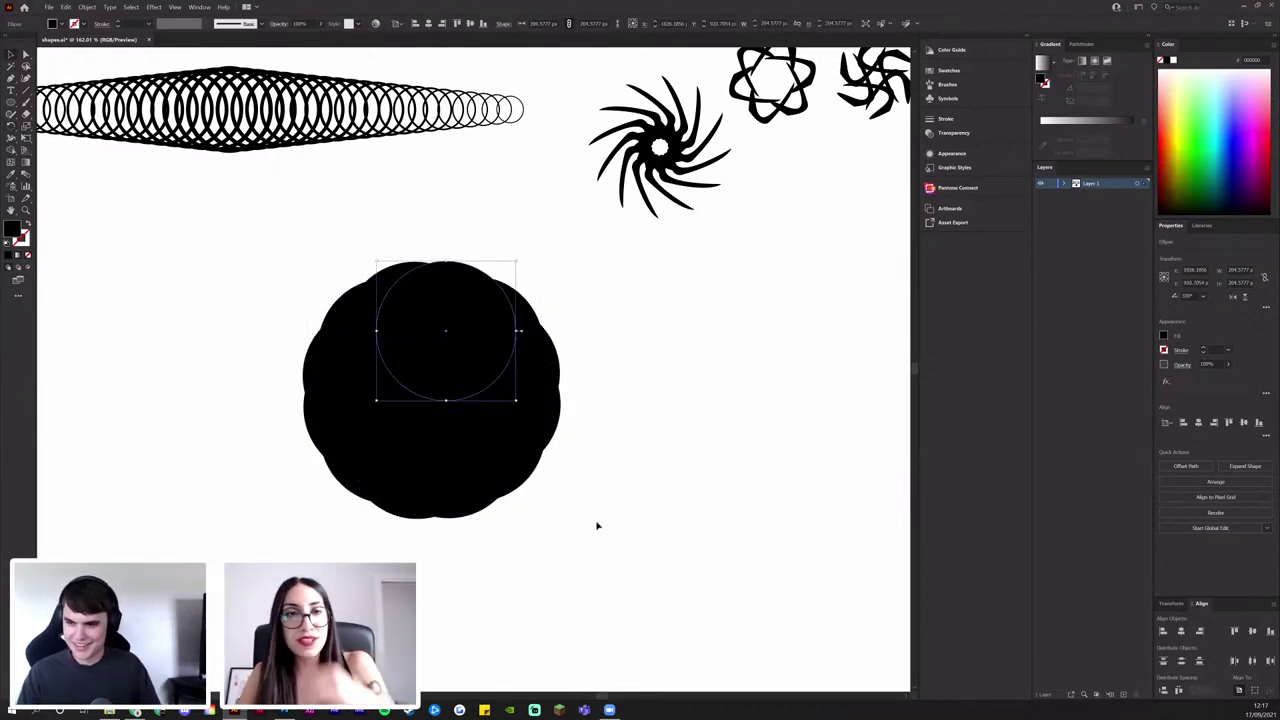
{"action": "left_click_drag", "start_coordinate": [289, 249], "coordinate": [288, 248]}
{"action": "left_click", "coordinate": [28, 227]}
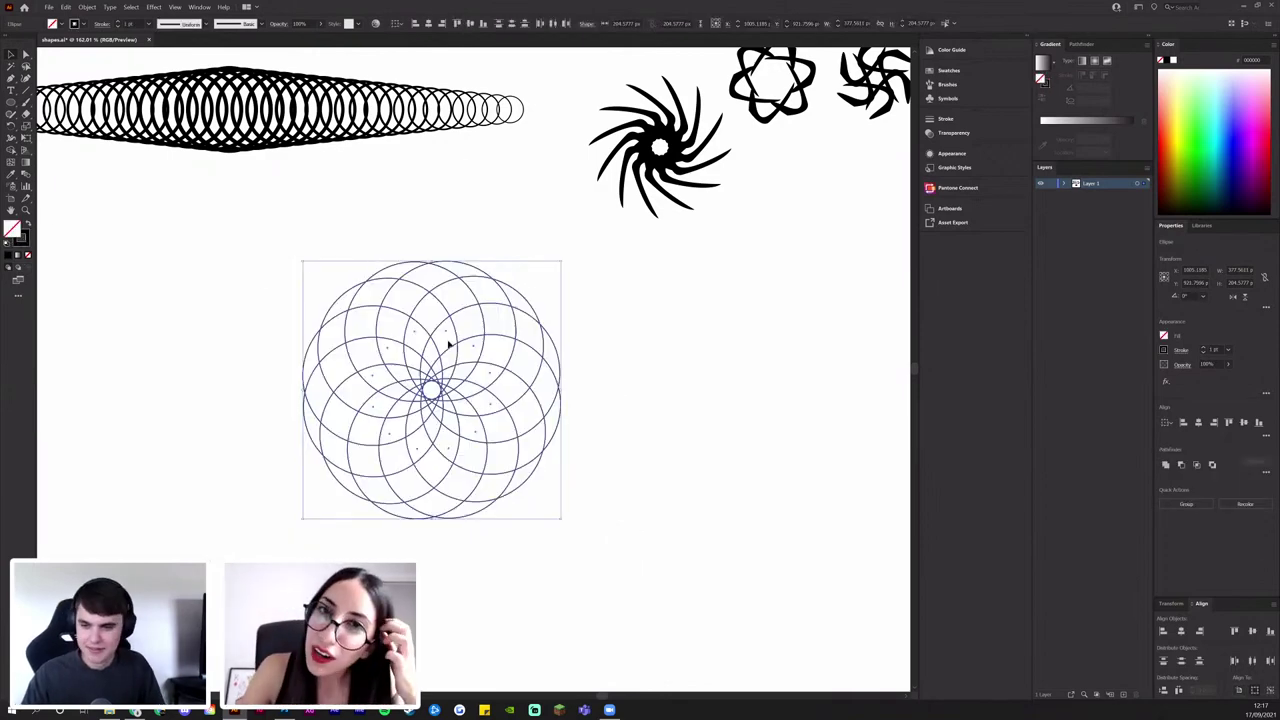
{"action": "left_click", "coordinate": [626, 386]}
Undo the outline change and all the rotated copies back to the single filled circle
{"action": "scroll", "coordinate": [620, 390], "scroll_direction": "up", "scroll_amount": 1}
{"action": "key", "text": "ctrl+z"}
{"action": "key", "text": "ctrl+z"}
{"action": "key", "text": "ctrl+z"}
{"action": "key", "text": "ctrl+z"}
{"action": "key", "text": "ctrl+z"}
{"action": "key", "text": "ctrl+z"}
{"action": "key", "text": "ctrl+z"}
{"action": "key", "text": "ctrl+z"}
{"action": "key", "text": "ctrl+z"}
{"action": "key", "text": "ctrl+z"}
{"action": "key", "text": "ctrl+z"}
{"action": "key", "text": "ctrl+z"}
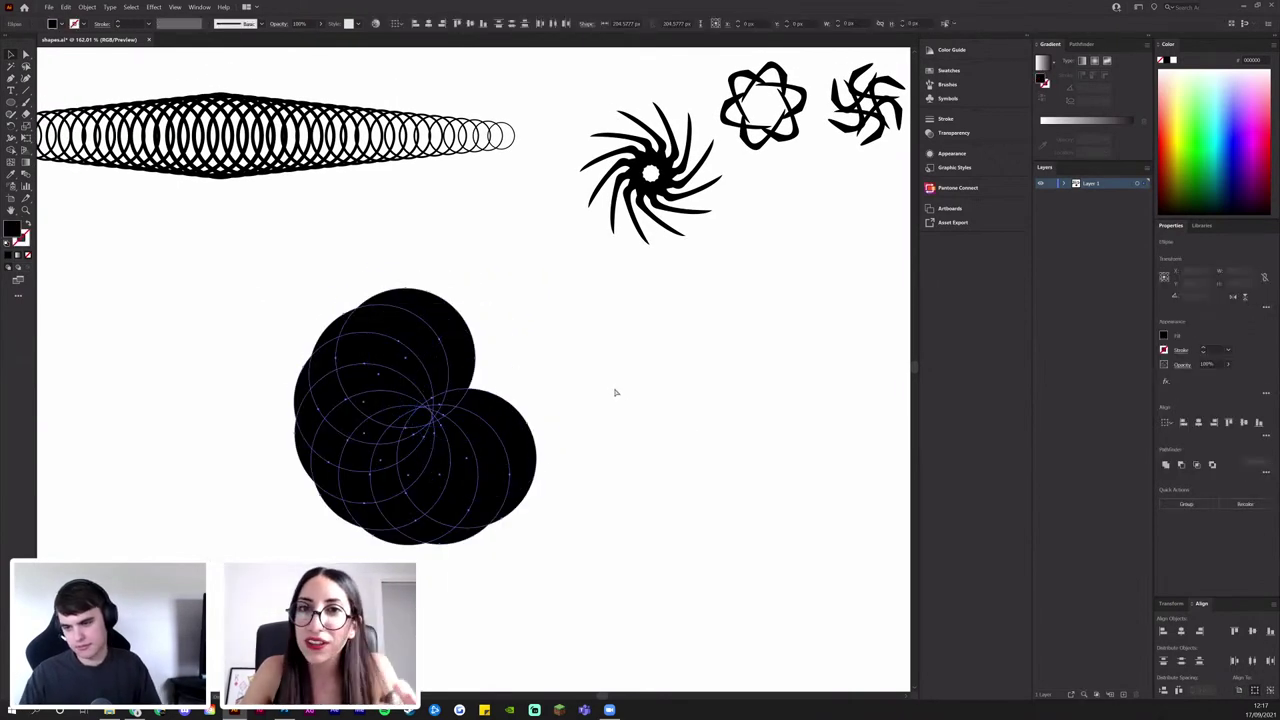
Shrink the circle to about 112 px and move it up and right, between the circle strip's end and the pinwheel
{"action": "left_click_drag", "start_coordinate": [490, 438], "coordinate": [455, 456]}
{"action": "left_click_drag", "start_coordinate": [402, 402], "coordinate": [449, 372]}
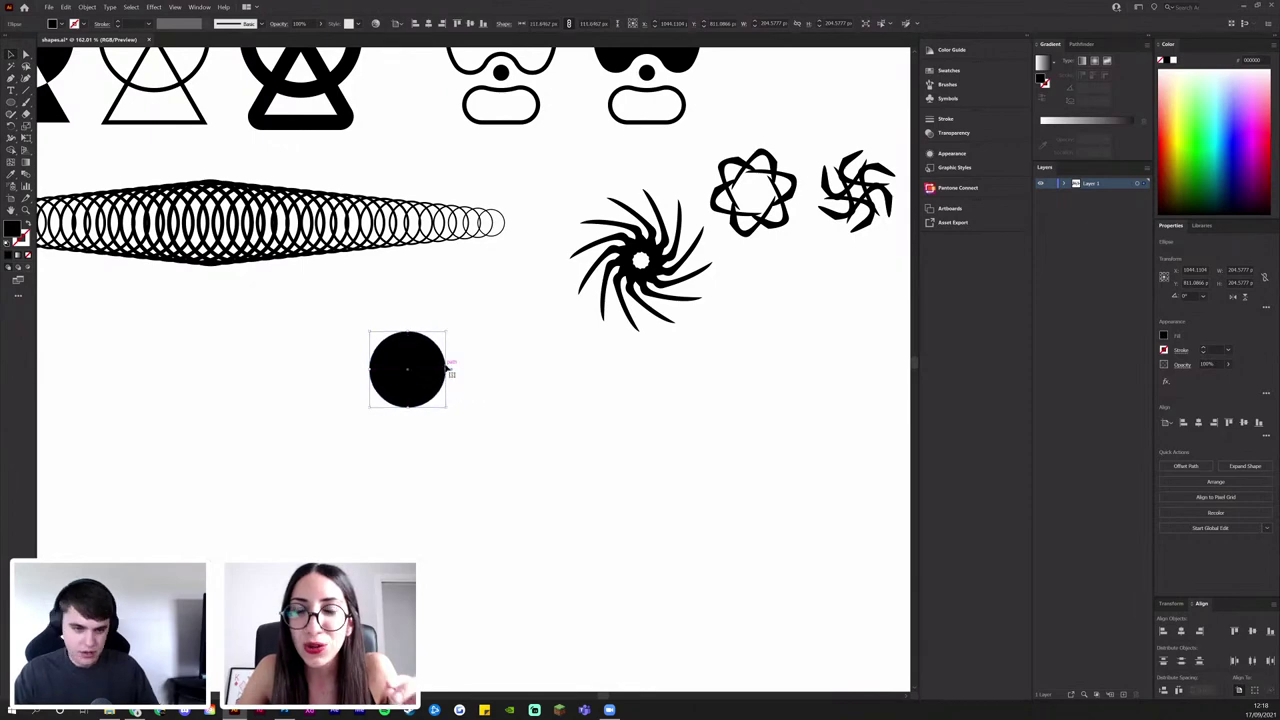
{"action": "key", "text": "space"}
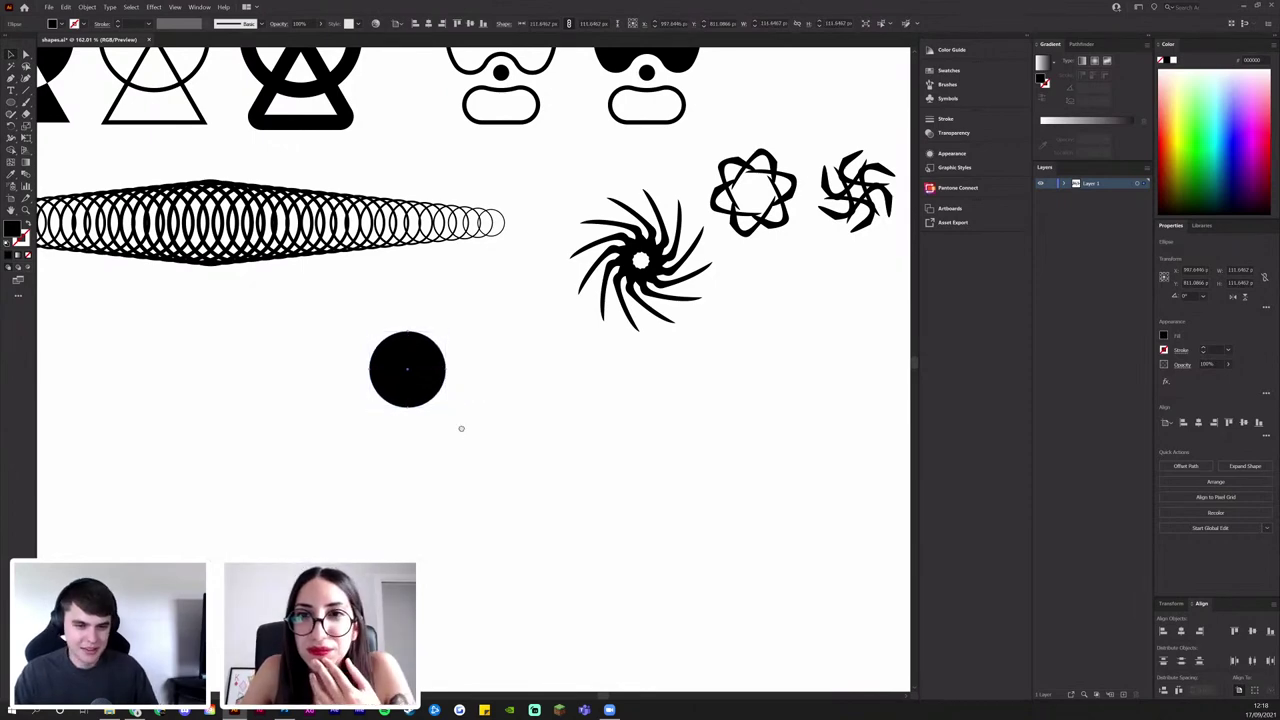
{"action": "left_click_drag", "start_coordinate": [460, 429], "coordinate": [456, 476]}
{"action": "key", "text": "z"}
{"action": "key", "text": "space"}
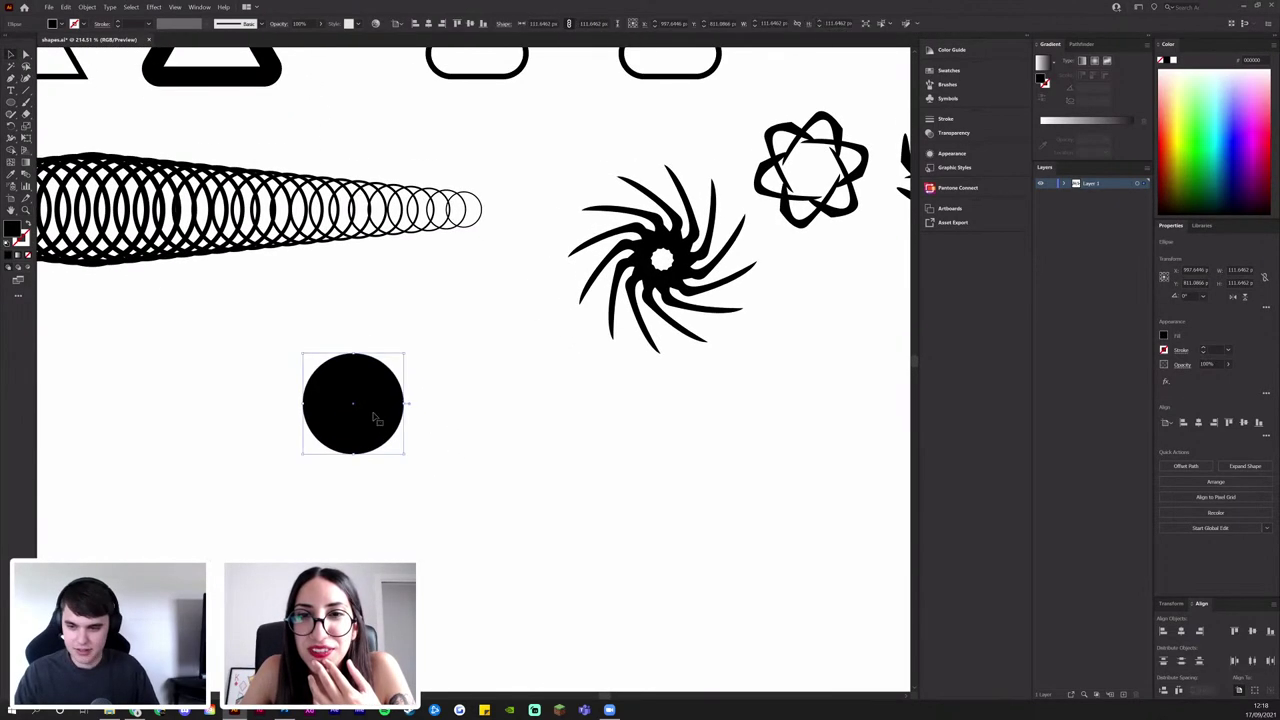
{"action": "left_click_drag", "start_coordinate": [372, 417], "coordinate": [454, 380]}
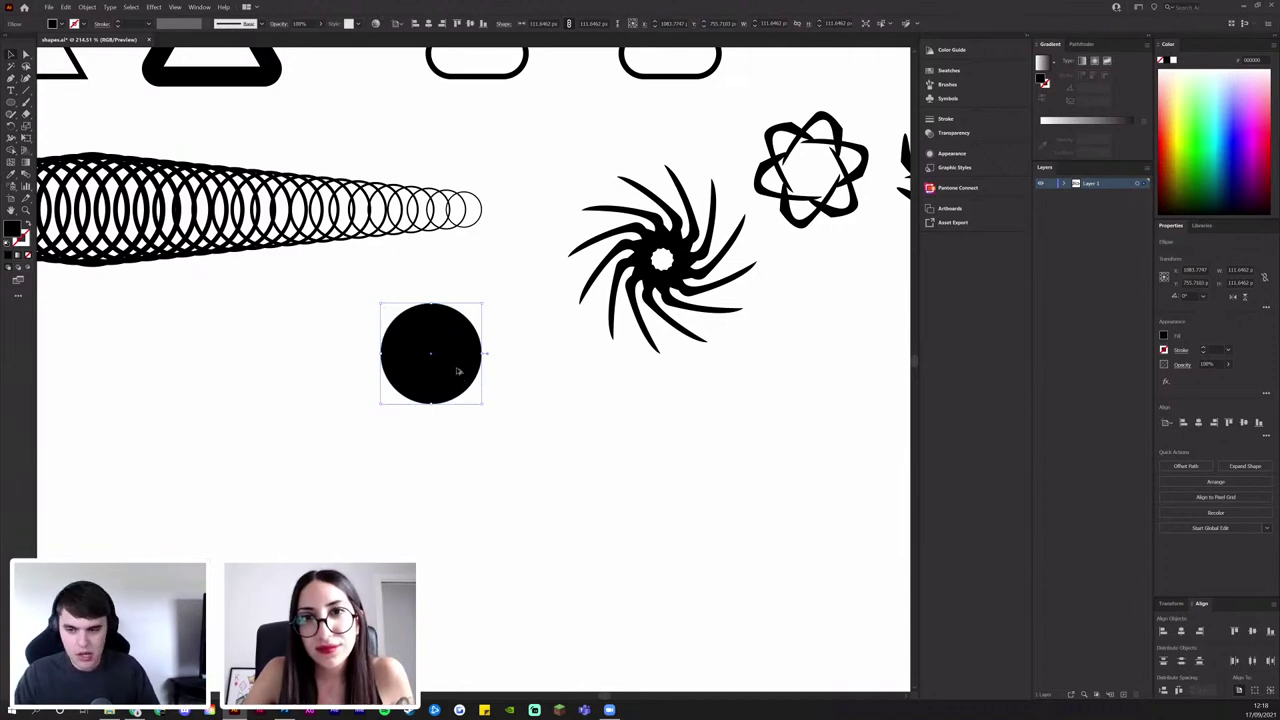
Copy the circle straight down and adjust its vertical offset so the two overlap slightly, about 207 px tall together
{"action": "left_click_drag", "start_coordinate": [457, 371], "coordinate": [457, 440]}
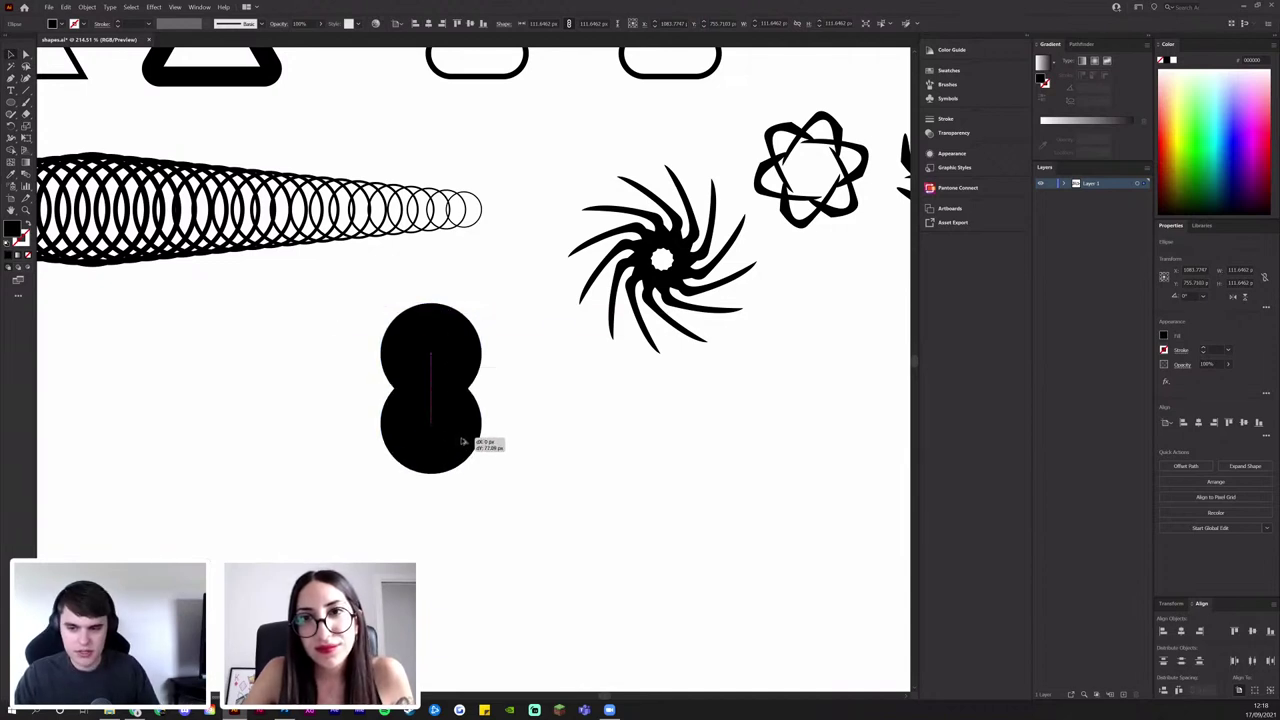
{"action": "left_click", "coordinate": [422, 312], "text": "shift"}
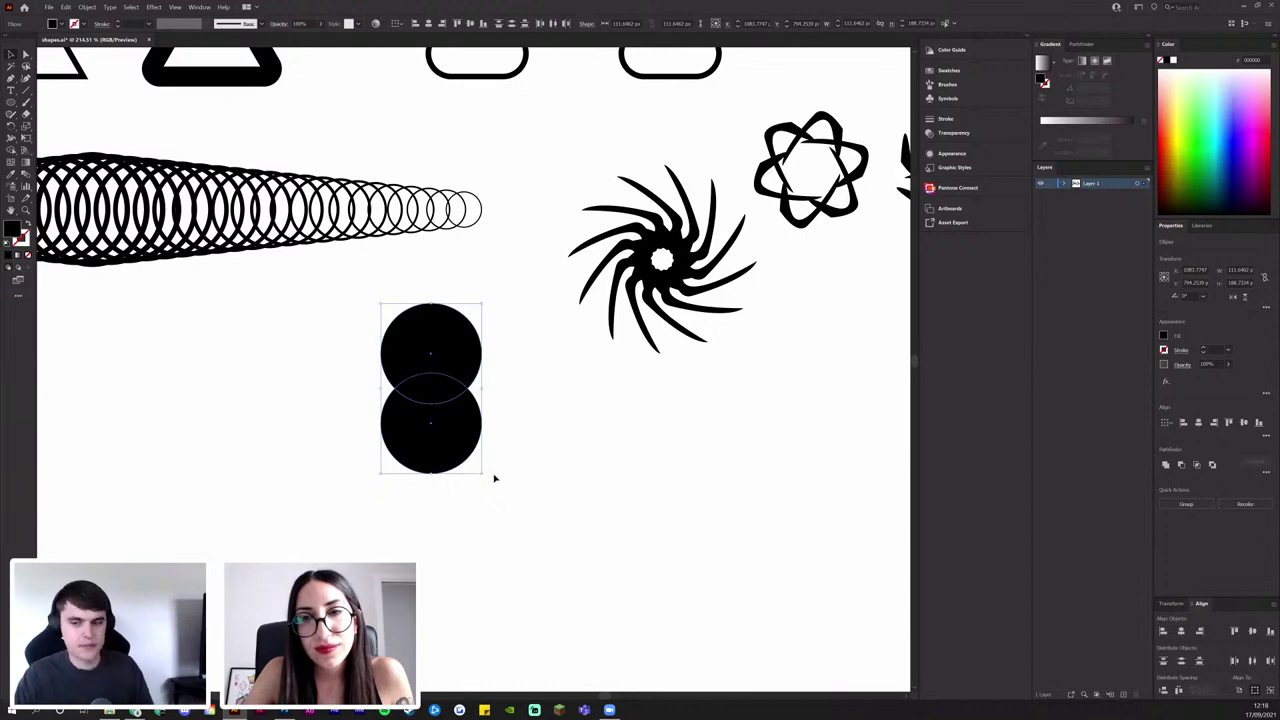
{"action": "left_click", "coordinate": [523, 496]}
{"action": "left_click_drag", "start_coordinate": [458, 446], "coordinate": [458, 463]}
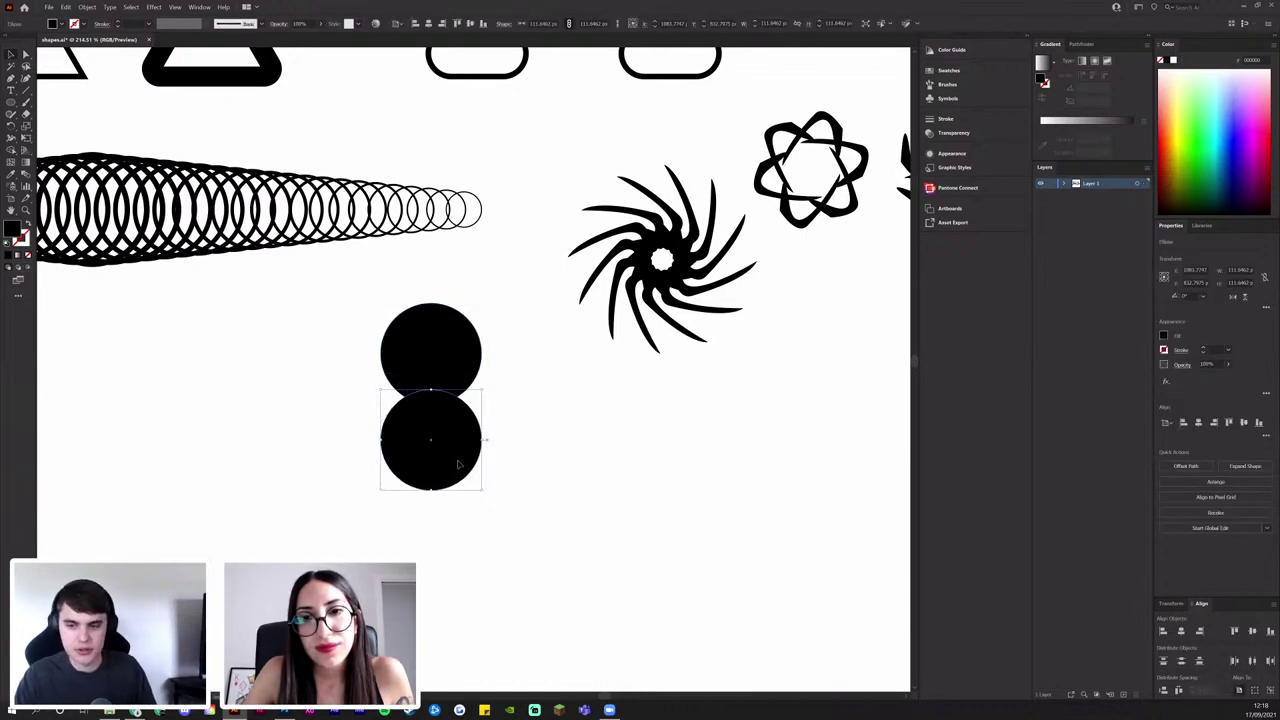
{"action": "left_click", "coordinate": [421, 304], "text": "shift"}
{"action": "left_click", "coordinate": [529, 397]}
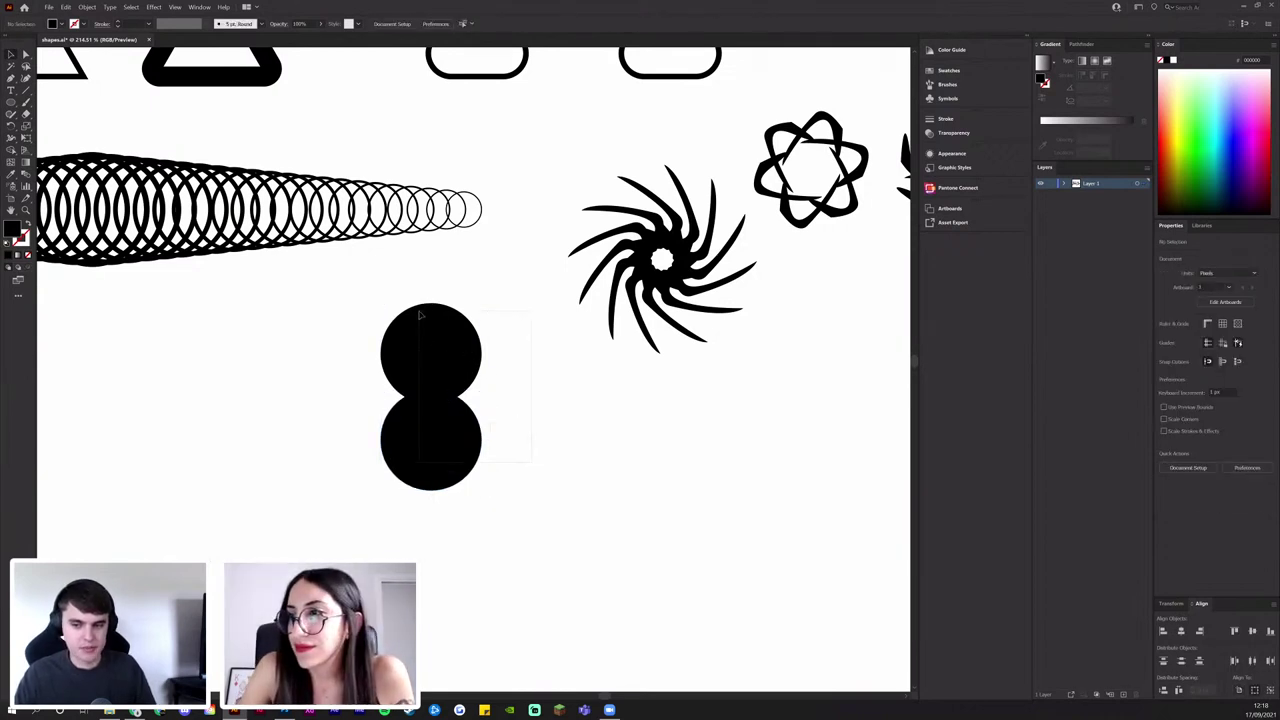
{"action": "left_click_drag", "start_coordinate": [420, 315], "coordinate": [421, 316]}
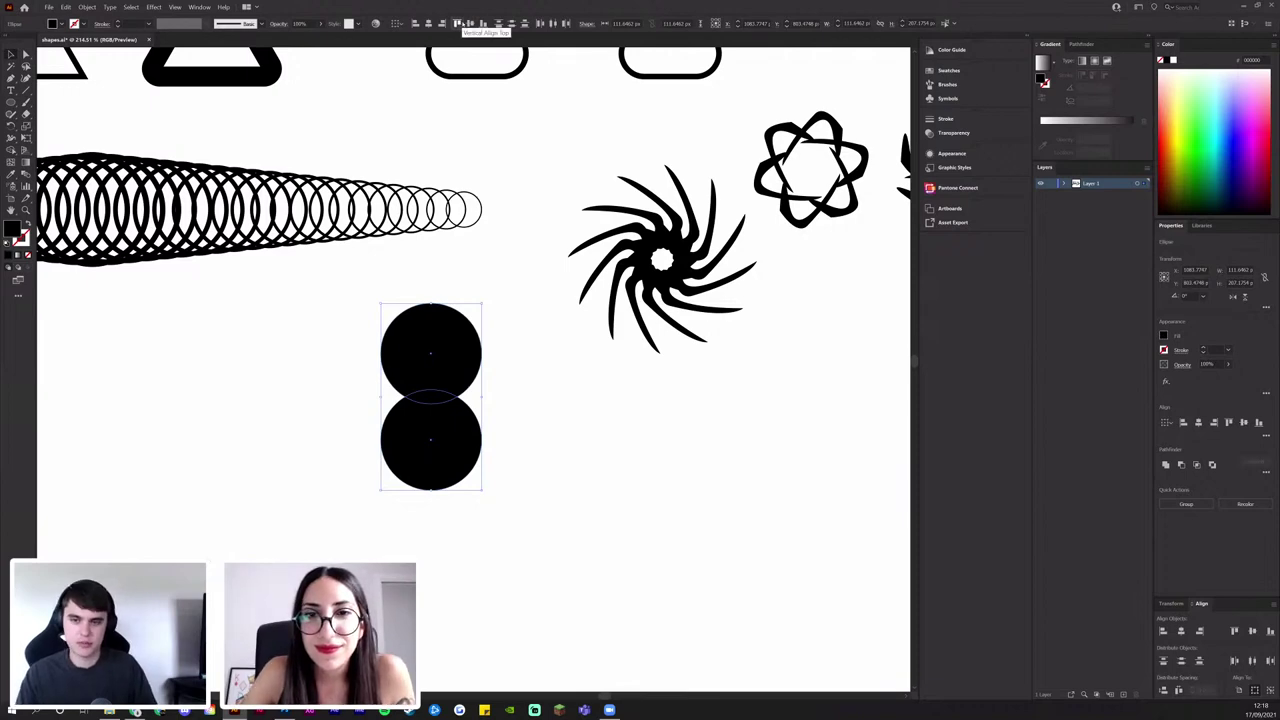
{"action": "key", "text": "z"}
{"action": "left_click_drag", "start_coordinate": [495, 128], "coordinate": [331, 361]}
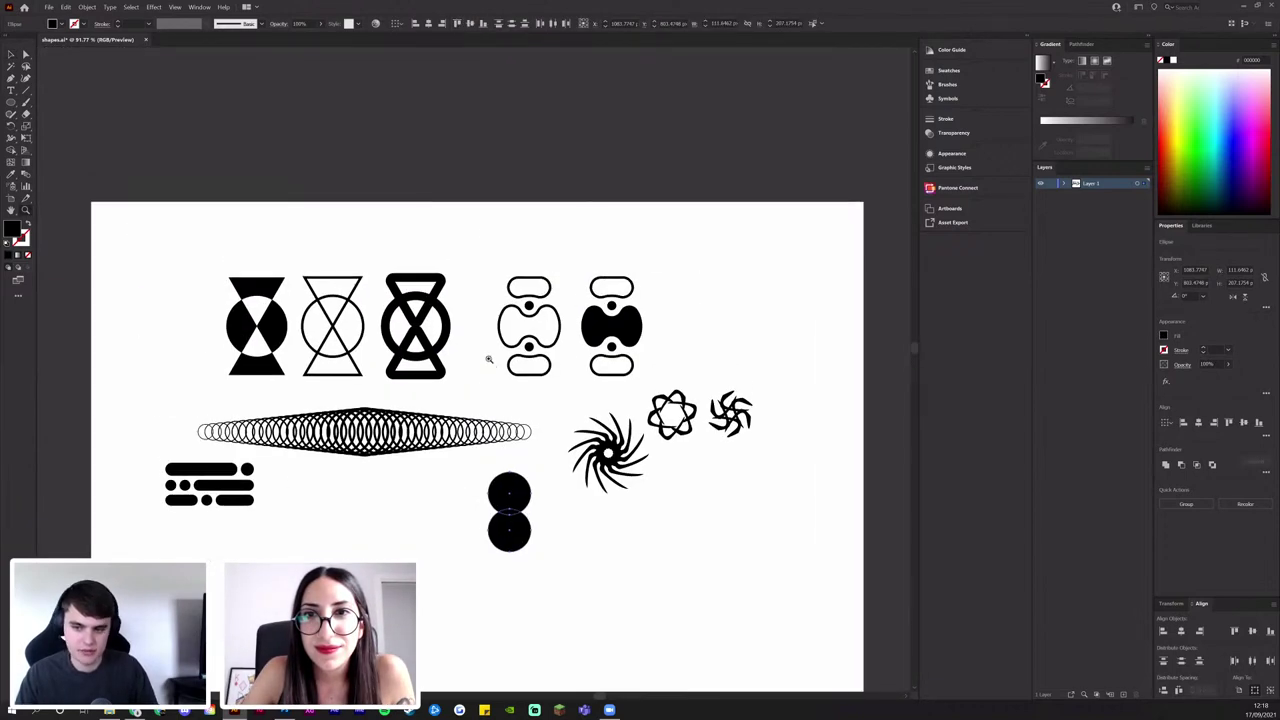
{"action": "scroll", "coordinate": [489, 359], "scroll_direction": "up", "scroll_amount": 3}
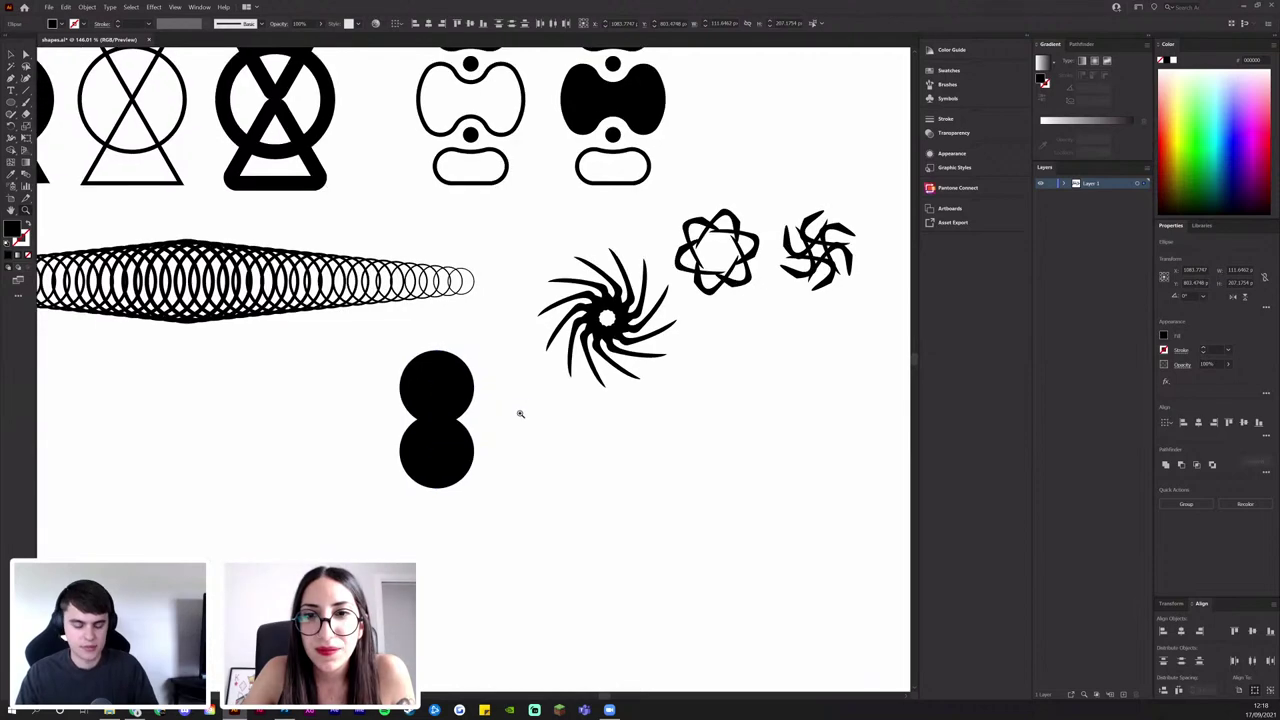
{"action": "scroll", "coordinate": [520, 413], "scroll_direction": "up", "scroll_amount": 2}
{"action": "left_click", "coordinate": [489, 422]}
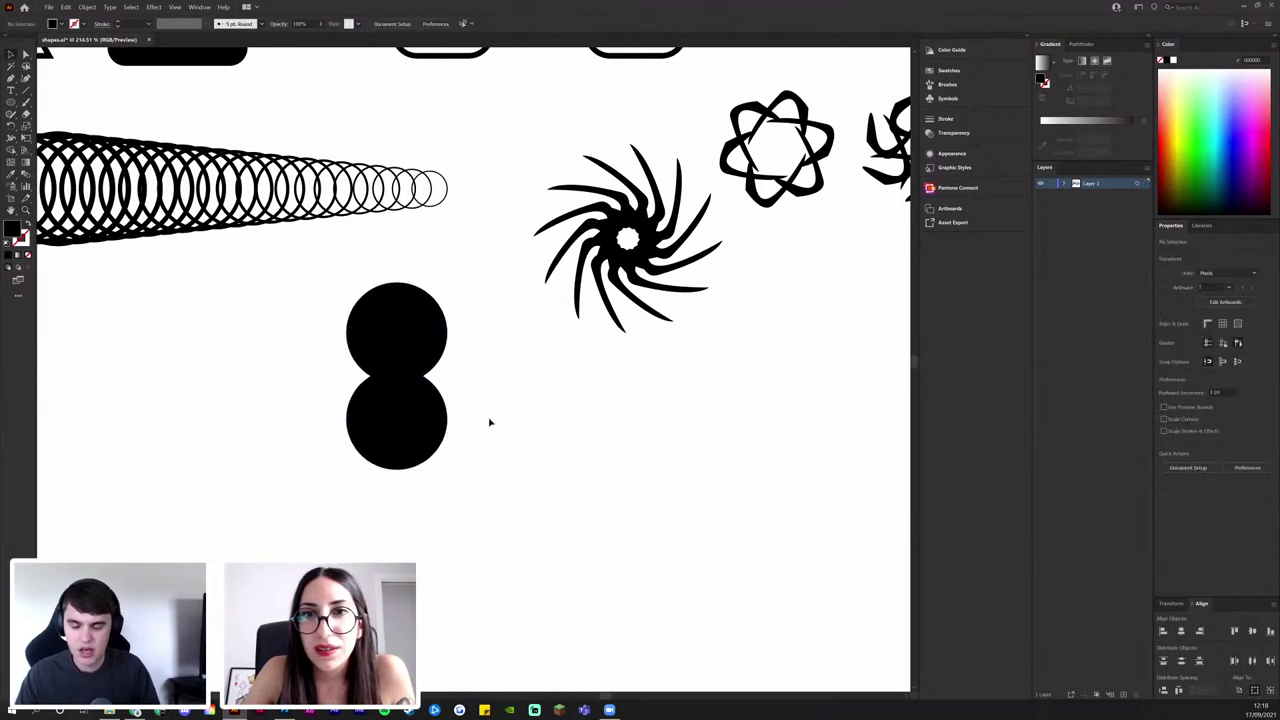
{"action": "left_click_drag", "start_coordinate": [407, 284], "coordinate": [407, 284]}
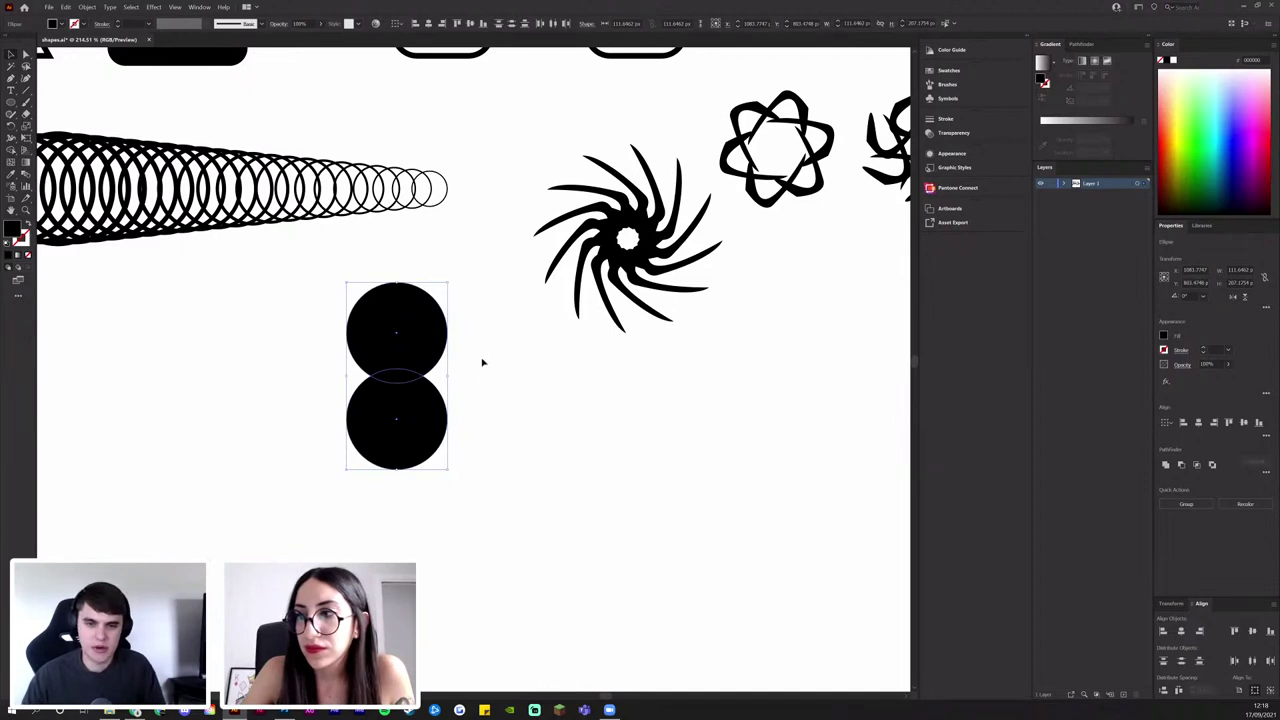
{"action": "left_click", "coordinate": [490, 420]}
{"action": "left_click_drag", "start_coordinate": [408, 306], "coordinate": [408, 306]}
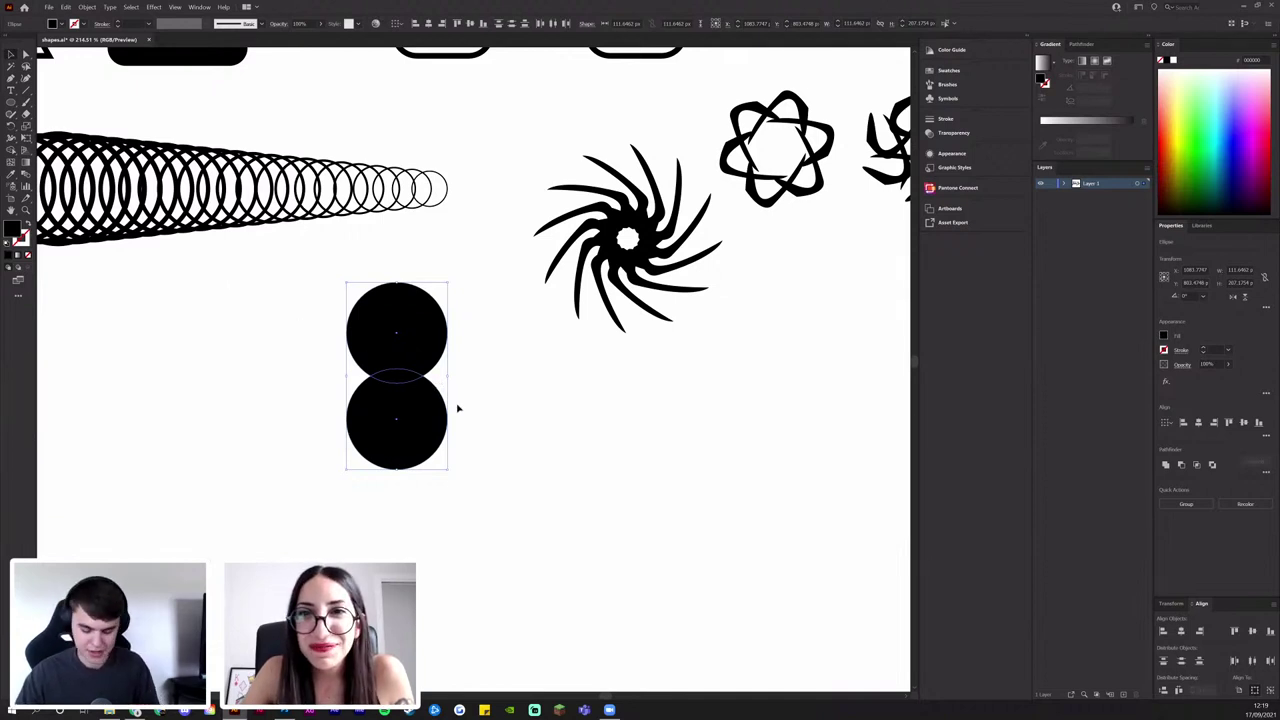
{"action": "left_click", "coordinate": [492, 450]}
{"action": "left_click_drag", "start_coordinate": [484, 410], "coordinate": [452, 450]}
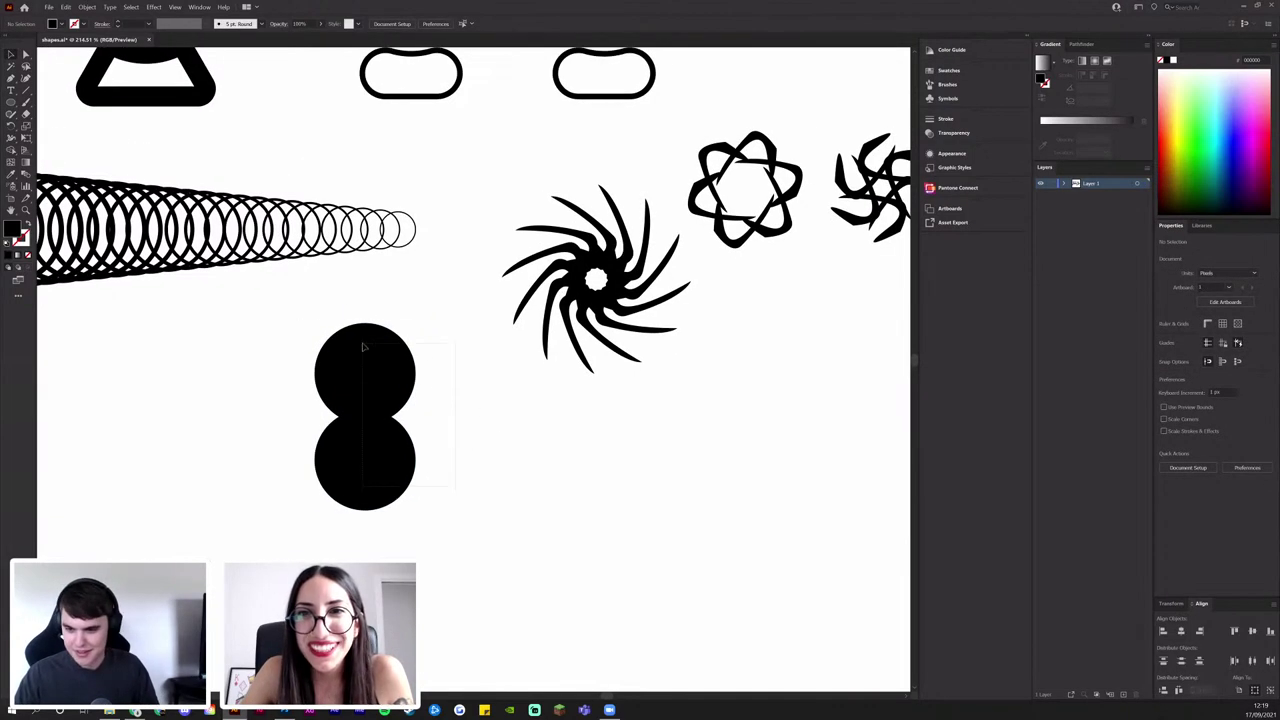
{"action": "left_click_drag", "start_coordinate": [364, 346], "coordinate": [360, 340]}
{"action": "left_click", "coordinate": [486, 354]}
{"action": "left_click_drag", "start_coordinate": [463, 371], "coordinate": [374, 286]}
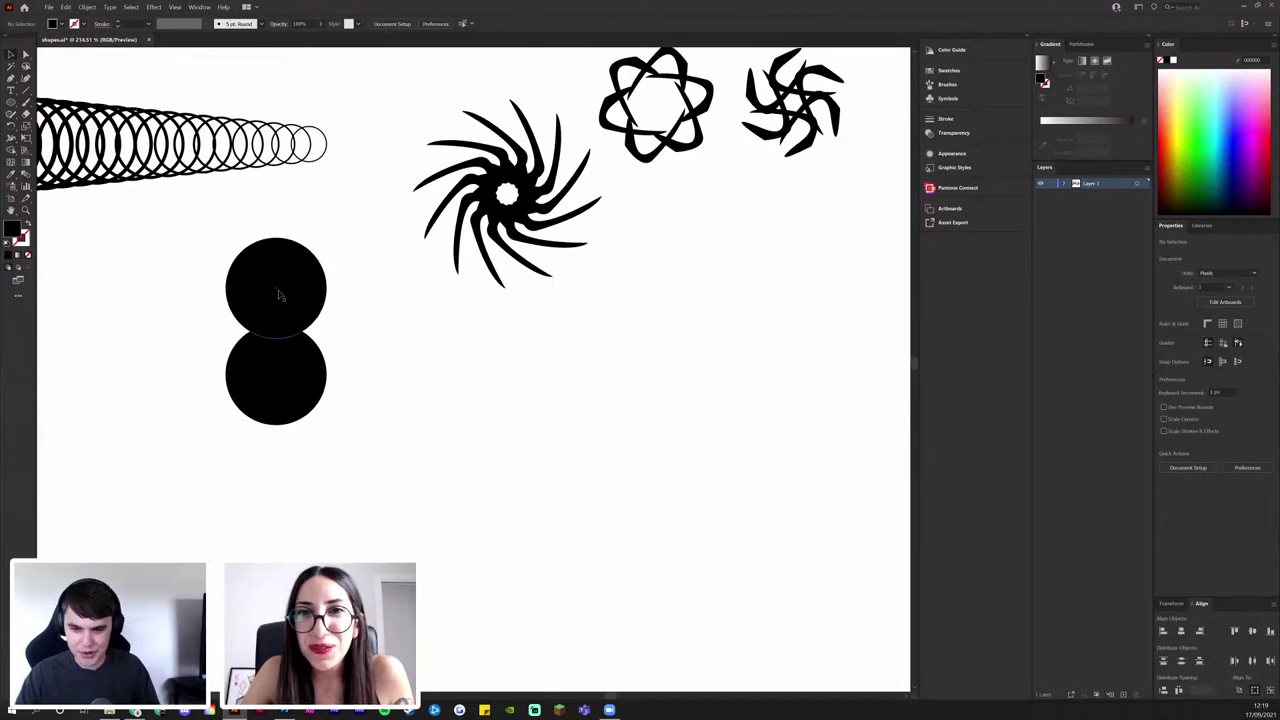
Try adding a third circle copy that overlaps the two stacked circles from the side
{"action": "left_click_drag", "start_coordinate": [284, 291], "coordinate": [341, 340]}
{"action": "left_click", "coordinate": [378, 375]}
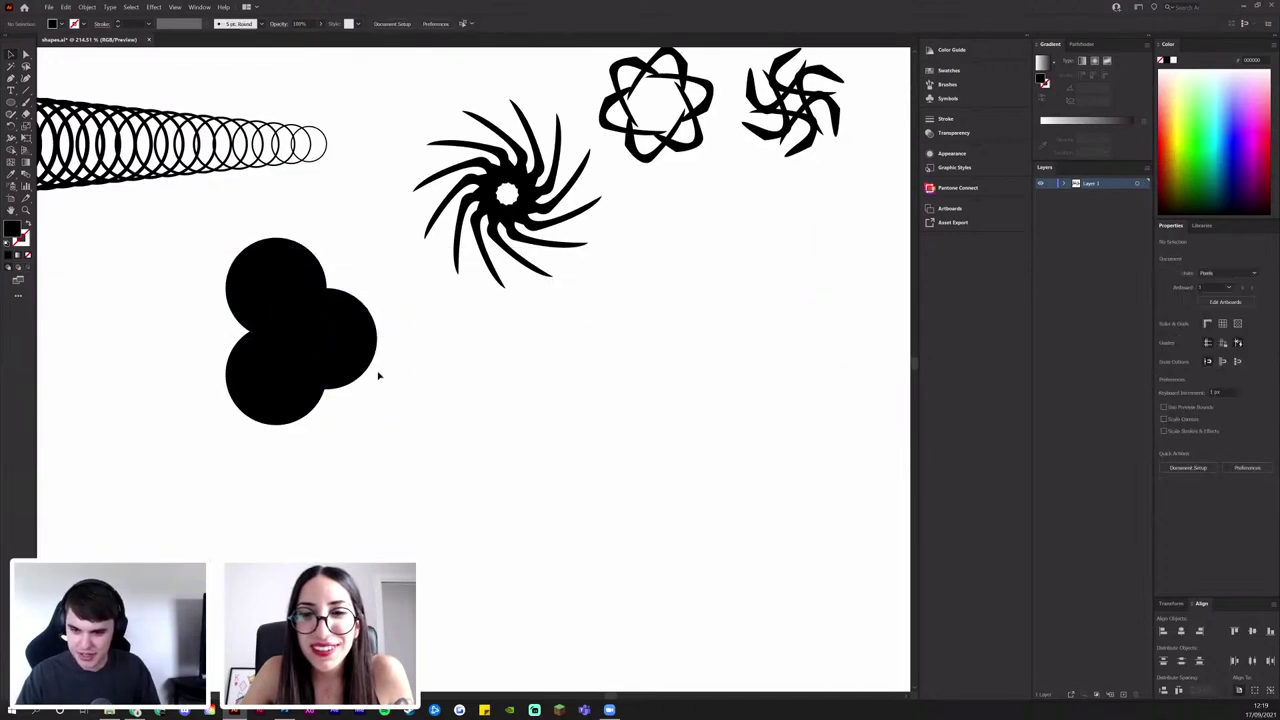
{"action": "left_click", "coordinate": [330, 340]}
{"action": "key", "text": "Delete"}
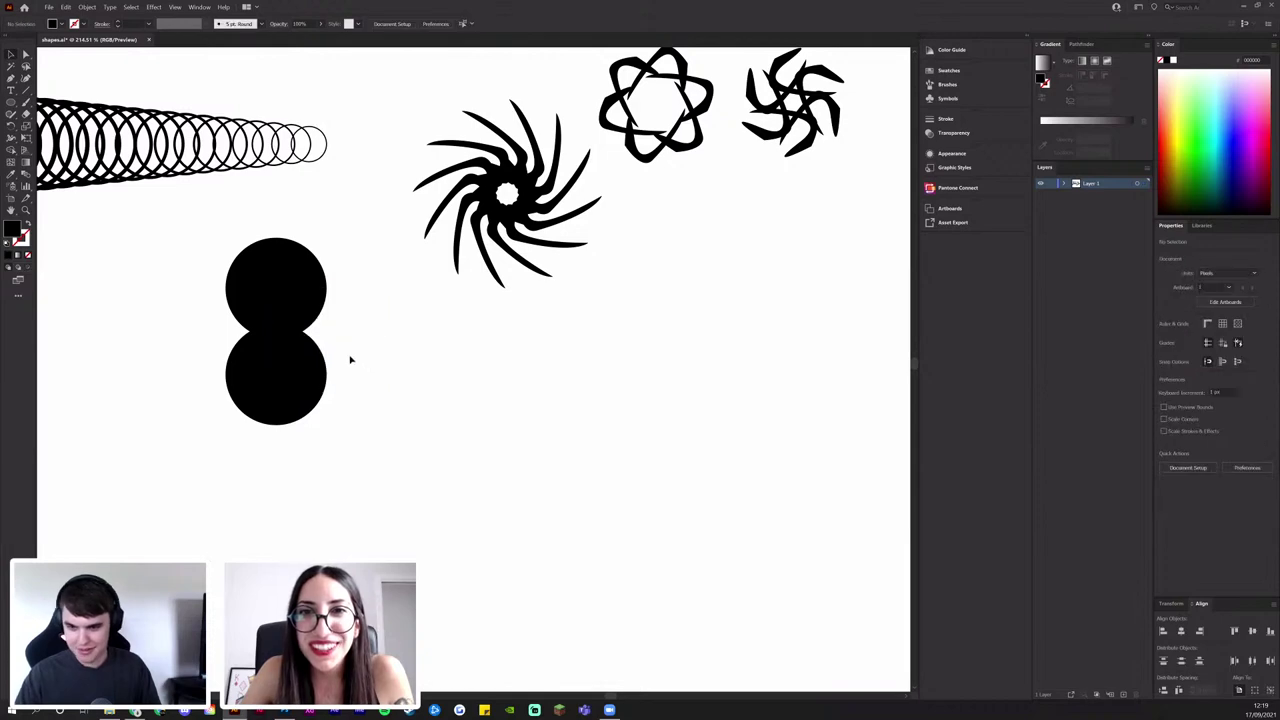
Delete the two stacked black circles between the circle strip and the pinwheel
{"action": "left_click", "coordinate": [294, 363]}
{"action": "key", "text": "Delete"}
{"action": "left_click", "coordinate": [277, 286]}
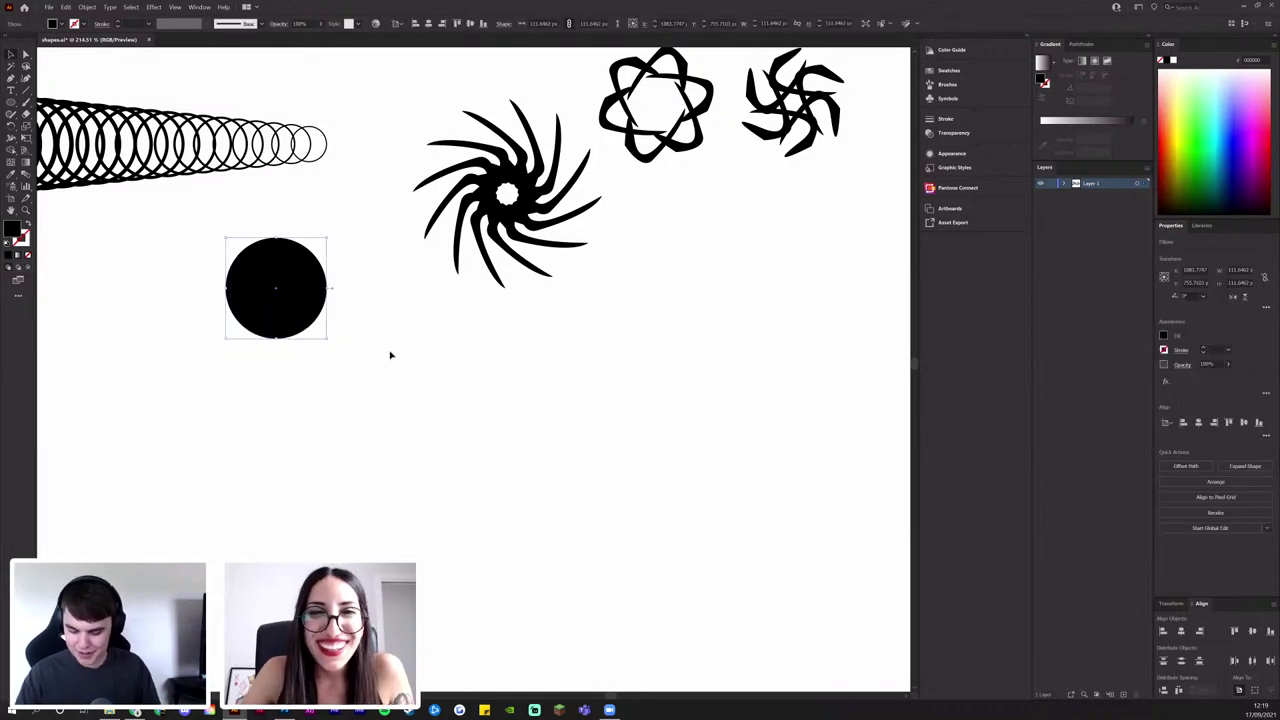
{"action": "key", "text": "Delete"}
Draw a black six-sided polygon about 266 px wide in the empty area above the two small radial shapes
{"action": "key", "text": "z"}
{"action": "left_click_drag", "start_coordinate": [185, 265], "coordinate": [272, 350]}
{"action": "left_click_drag", "start_coordinate": [342, 330], "coordinate": [337, 397]}
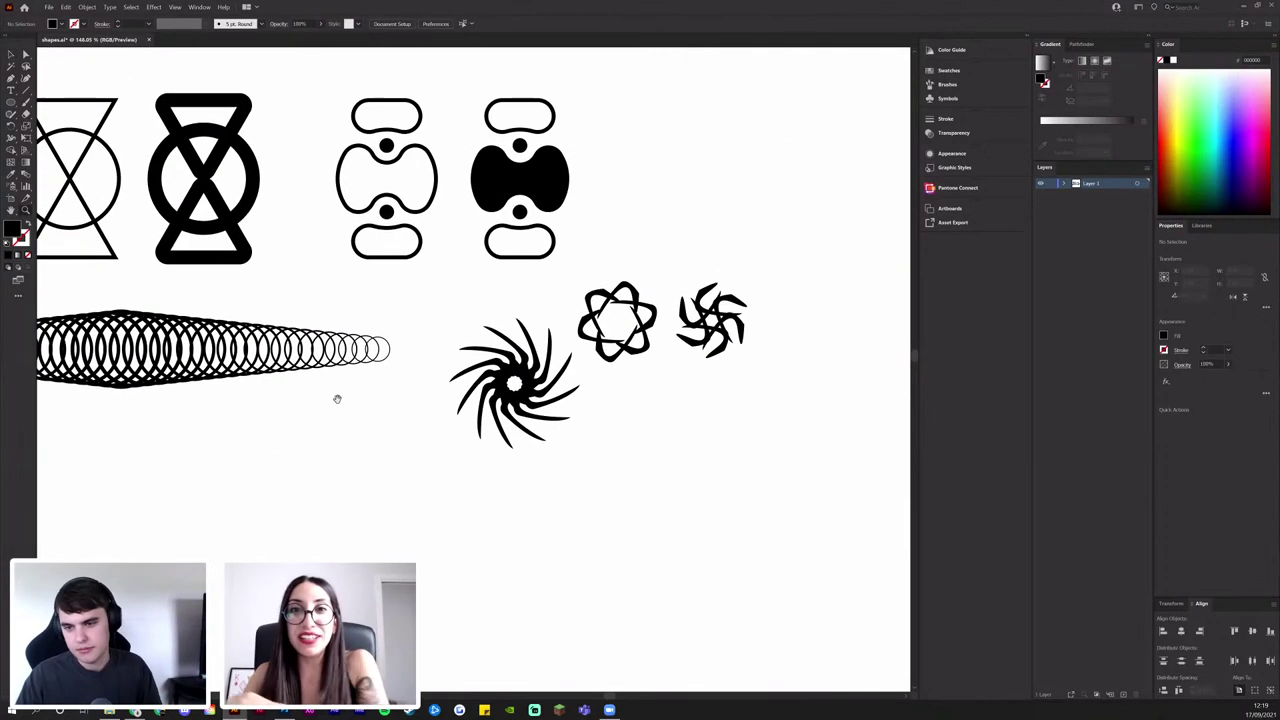
{"action": "left_click_drag", "start_coordinate": [260, 445], "coordinate": [391, 449]}
{"action": "left_click_drag", "start_coordinate": [393, 273], "coordinate": [179, 323]}
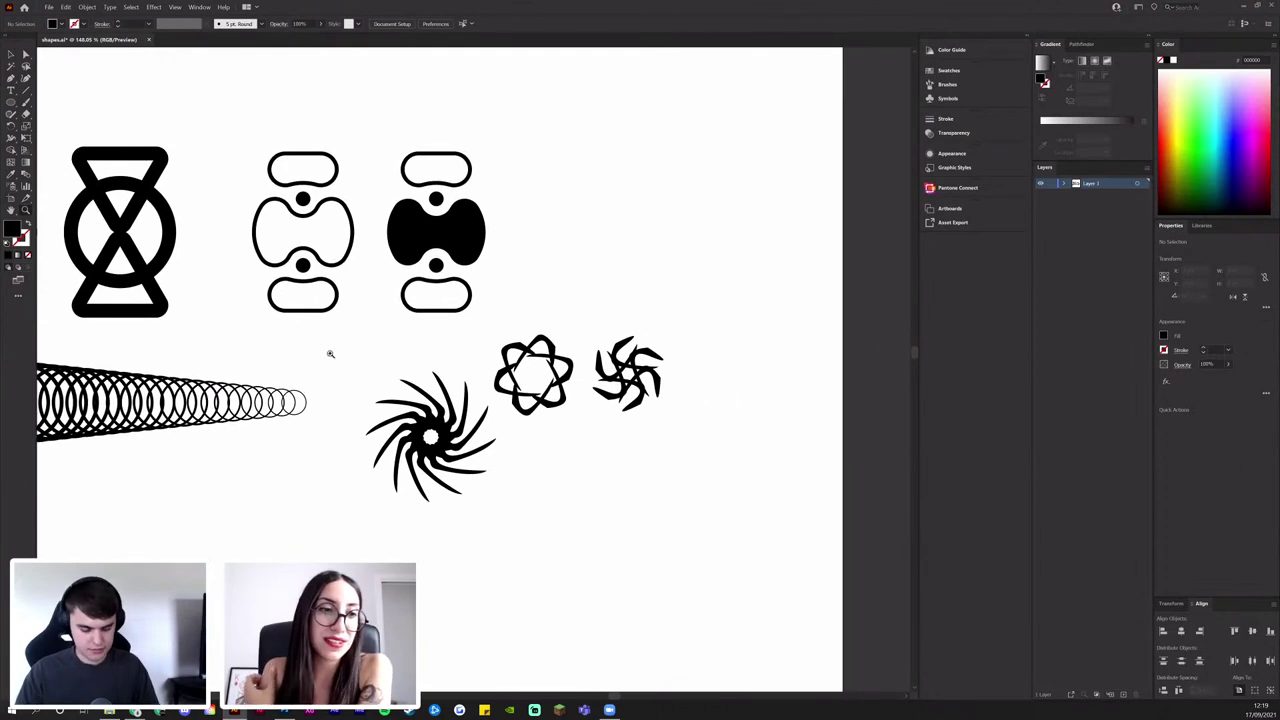
{"action": "left_click_drag", "start_coordinate": [394, 360], "coordinate": [337, 297]}
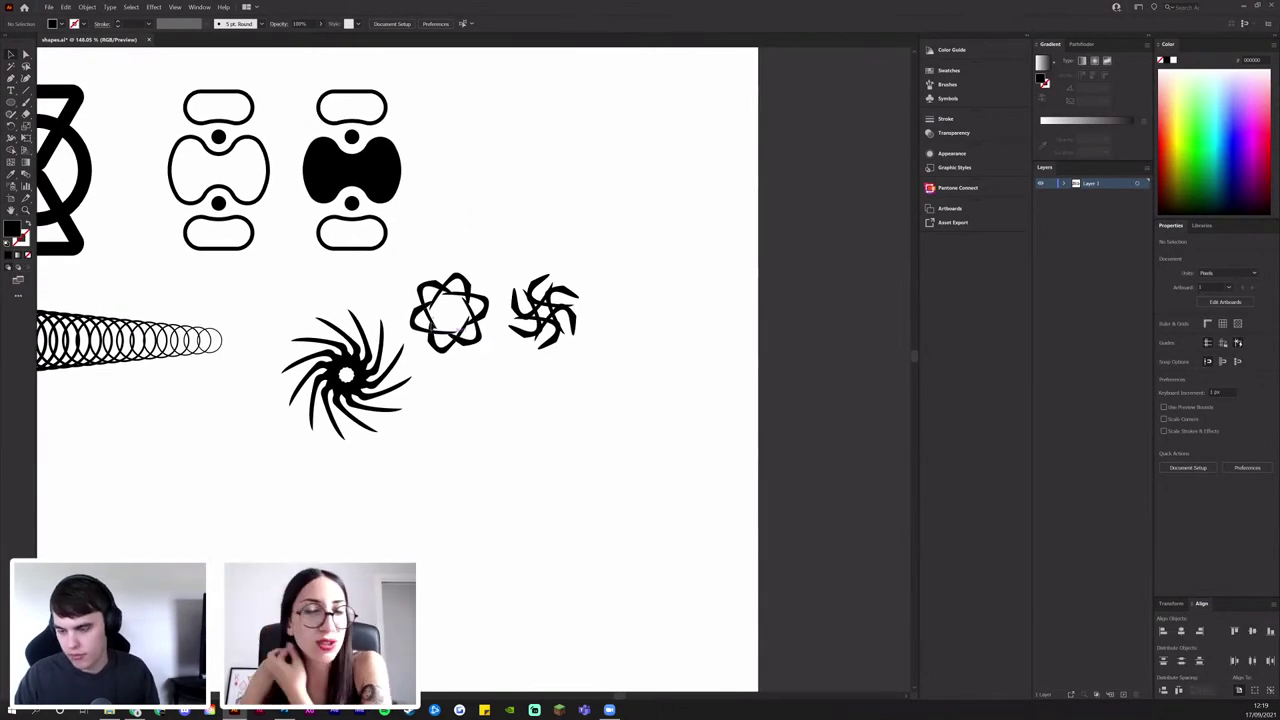
{"action": "left_click_drag", "start_coordinate": [258, 251], "coordinate": [261, 272]}
{"action": "left_click", "coordinate": [11, 101]}
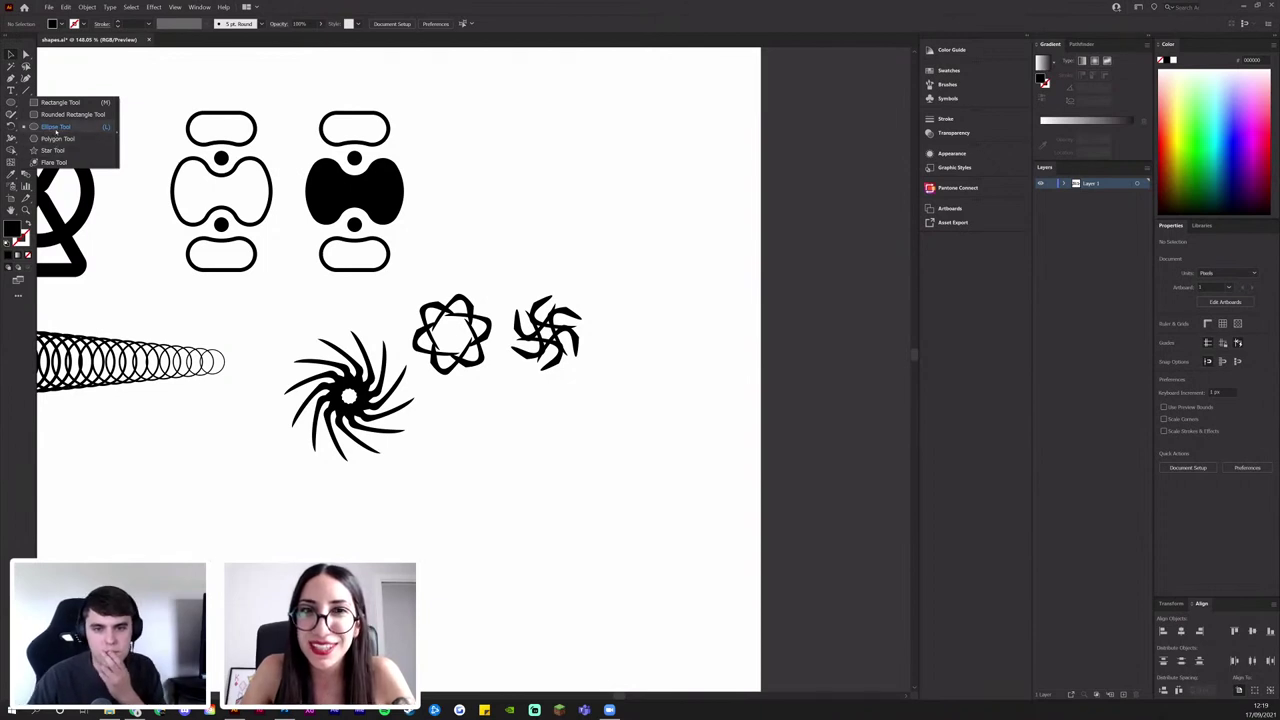
{"action": "left_click", "coordinate": [57, 138]}
{"action": "left_click_drag", "start_coordinate": [501, 157], "coordinate": [611, 202]}
{"action": "key", "text": "Up"}
{"action": "key", "text": "Up"}
{"action": "key", "text": "Up"}
{"action": "key", "text": "v"}
Flatten the hexagon to about 88 px tall and copy it sideways so that the pointed ends overlap
{"action": "left_click_drag", "start_coordinate": [580, 120], "coordinate": [581, 160]}
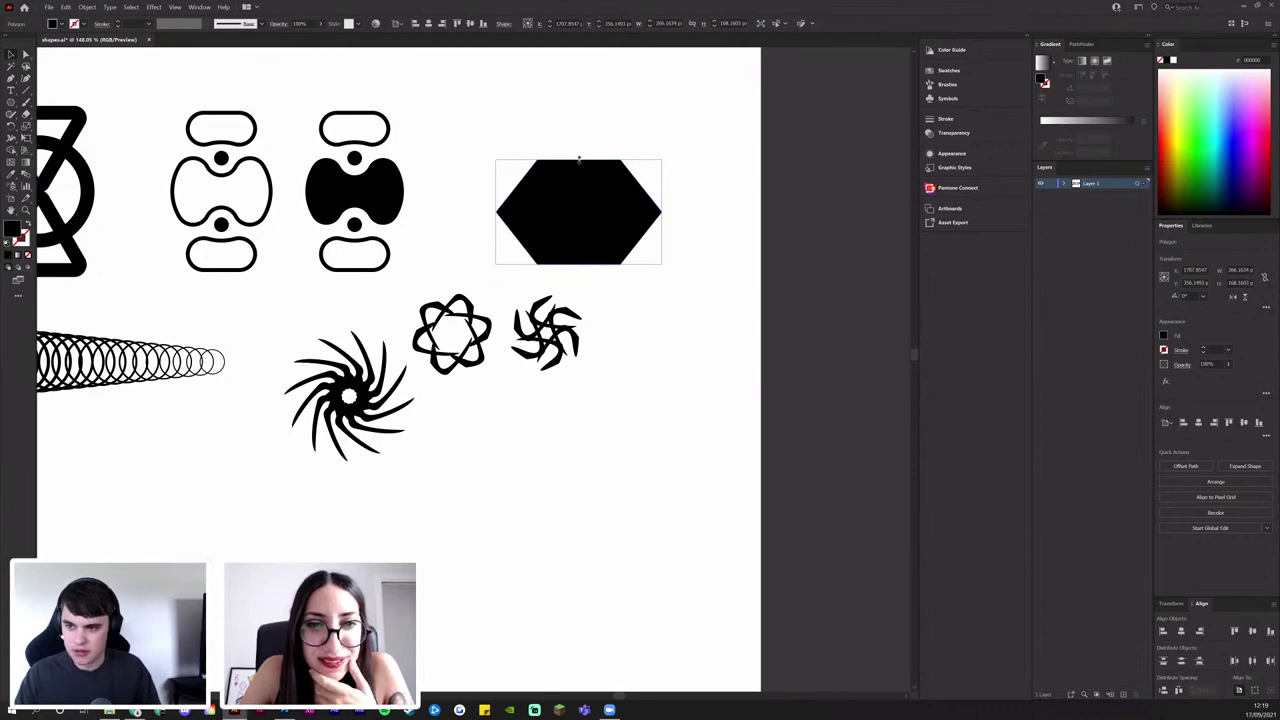
{"action": "left_click_drag", "start_coordinate": [579, 160], "coordinate": [595, 250]}
{"action": "key", "text": "z"}
{"action": "key", "text": "v"}
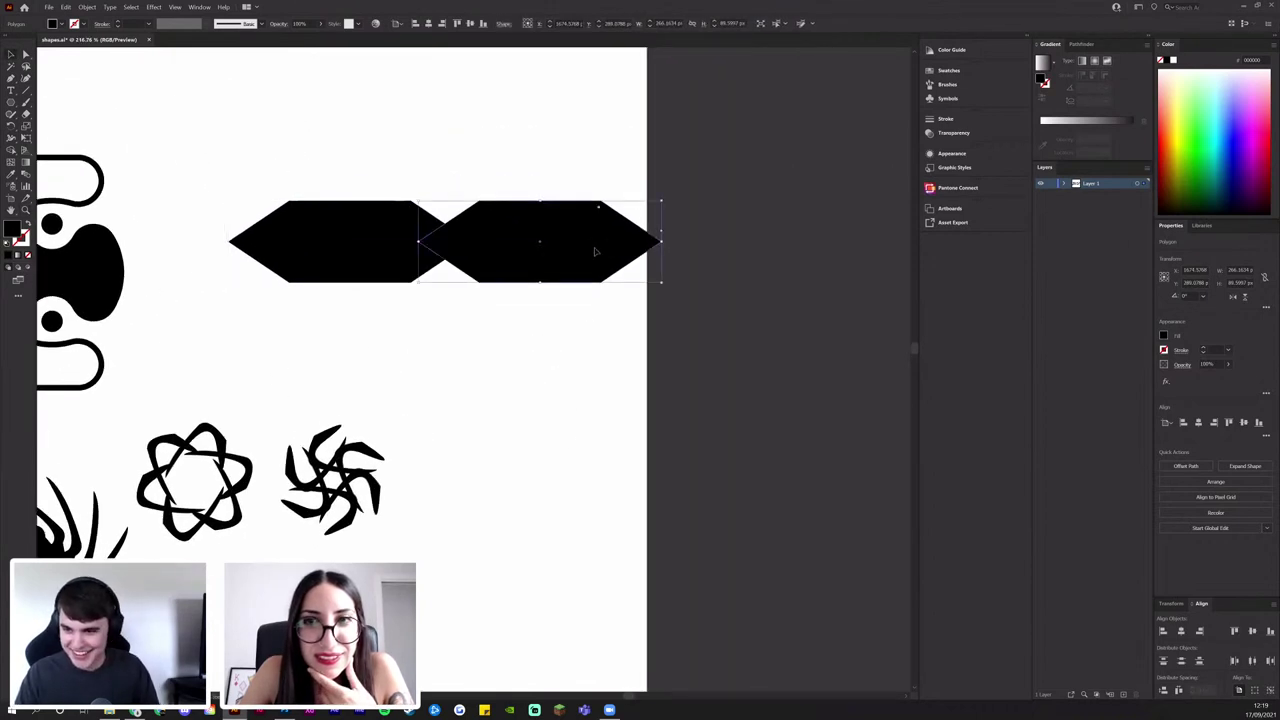
Scale the overlapping hexagon pair down to about 307 px wide and flatten it to about 42 px tall
{"action": "left_click_drag", "start_coordinate": [587, 312], "coordinate": [334, 160]}
{"action": "left_click_drag", "start_coordinate": [641, 258], "coordinate": [480, 237]}
{"action": "left_click", "coordinate": [380, 303]}
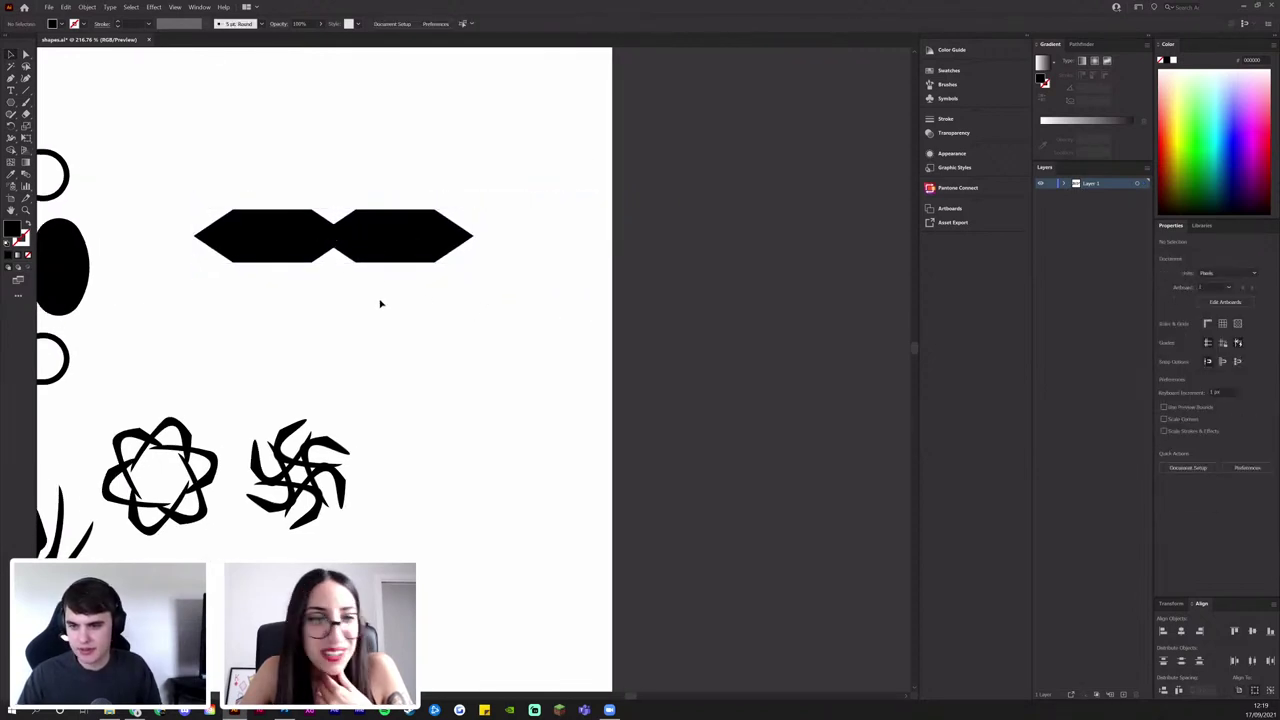
{"action": "left_click_drag", "start_coordinate": [380, 303], "coordinate": [569, 320]}
{"action": "left_click", "coordinate": [391, 266]}
{"action": "left_click", "coordinate": [569, 314]}
Try copying the ungrouped hexagon pair straight down and widening the gap between the two rows
{"action": "left_click", "coordinate": [506, 309]}
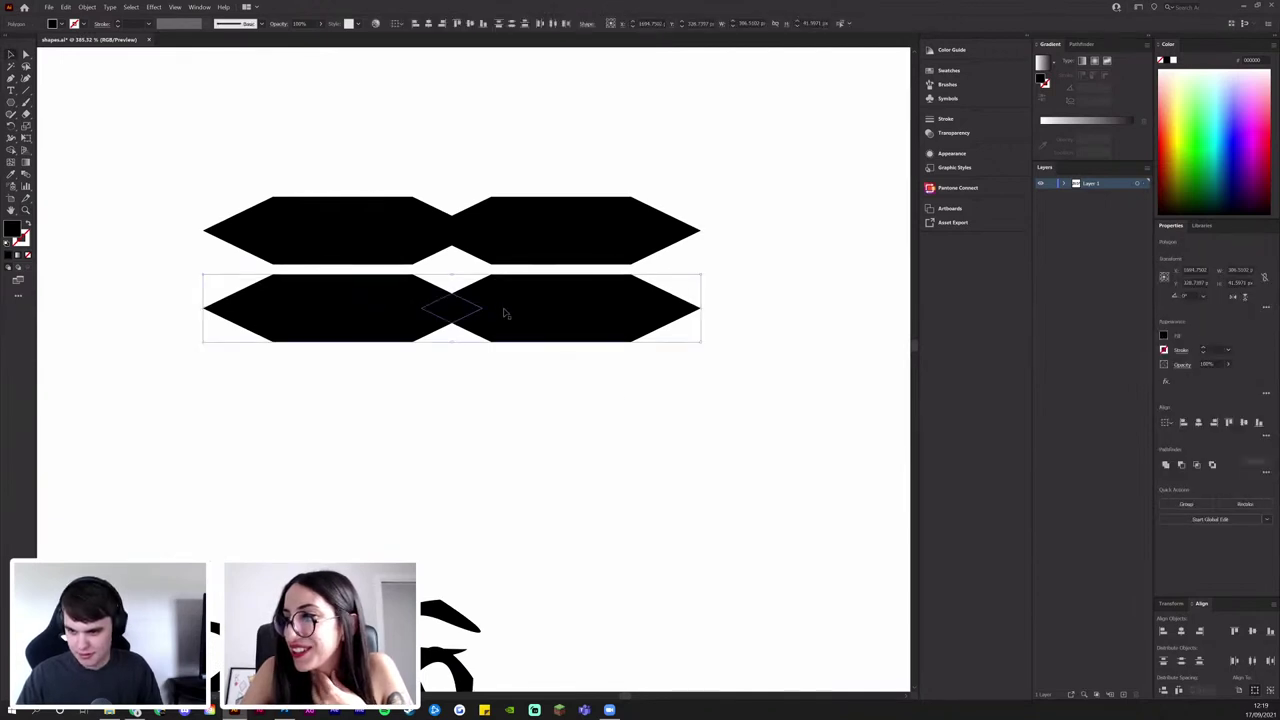
{"action": "left_click", "coordinate": [363, 297], "text": "shift"}
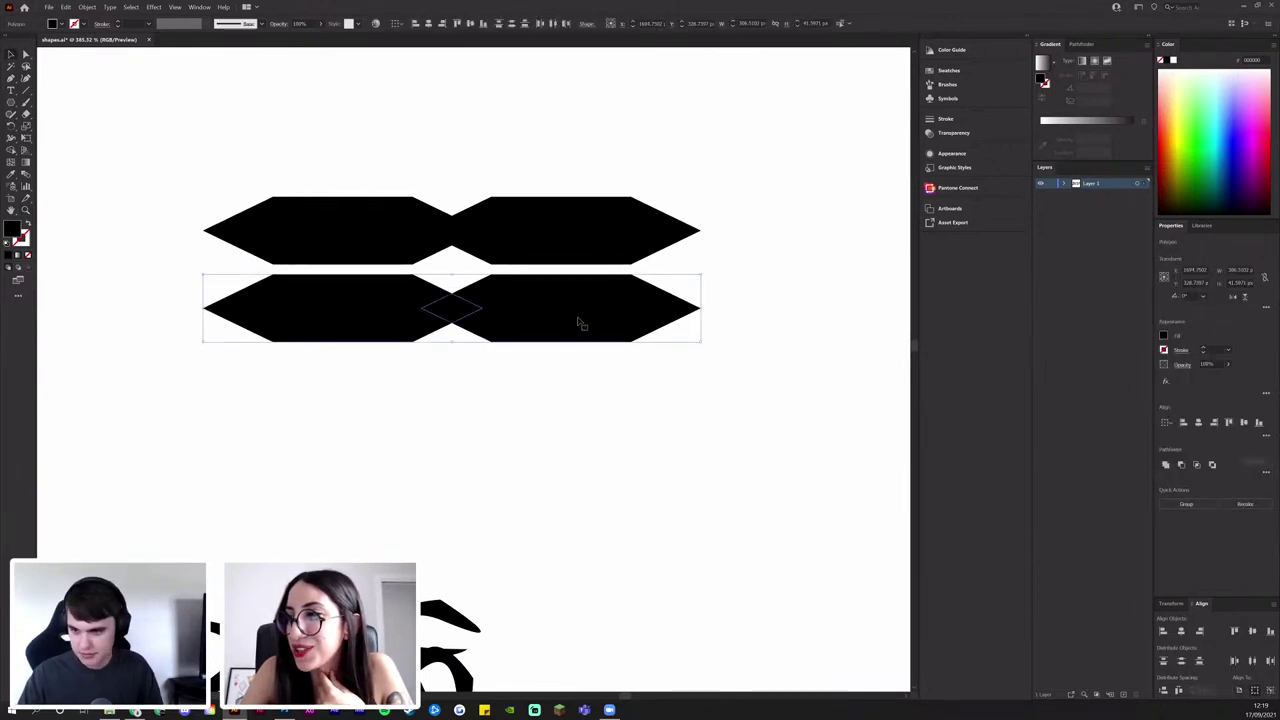
{"action": "left_click_drag", "start_coordinate": [580, 317], "coordinate": [583, 326]}
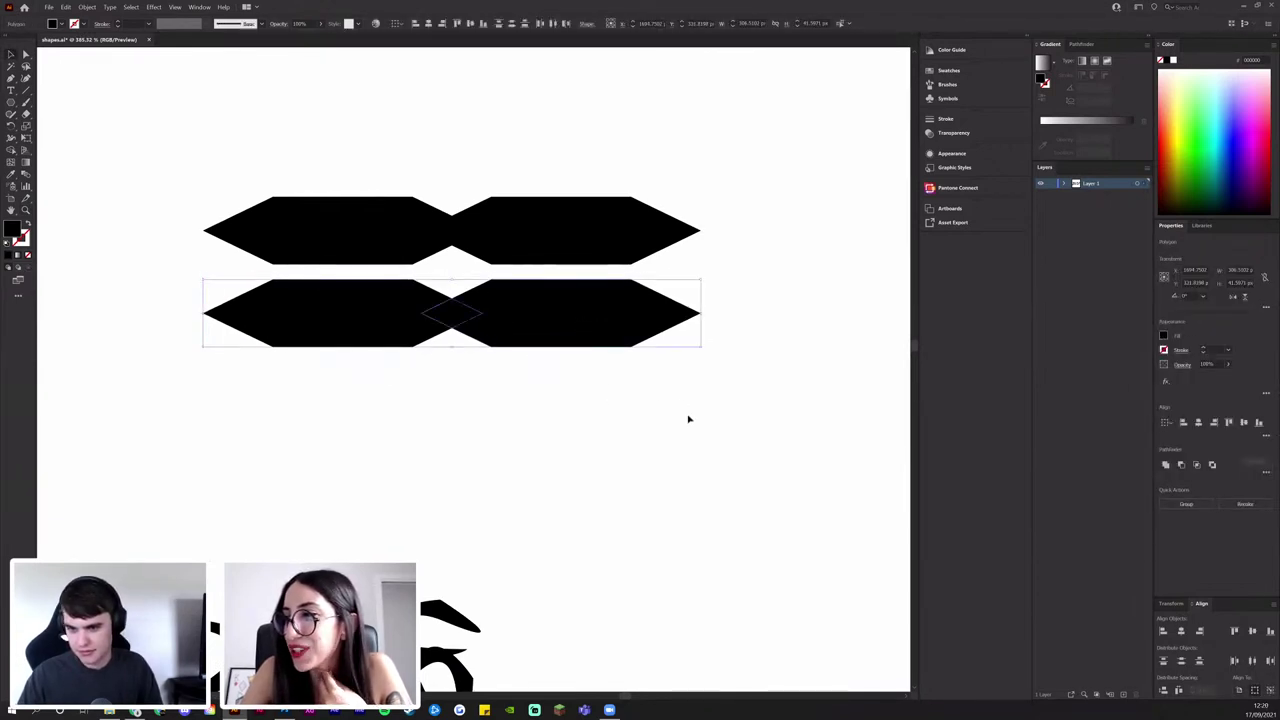
{"action": "left_click", "coordinate": [418, 204], "text": "shift"}
{"action": "left_click", "coordinate": [711, 424]}
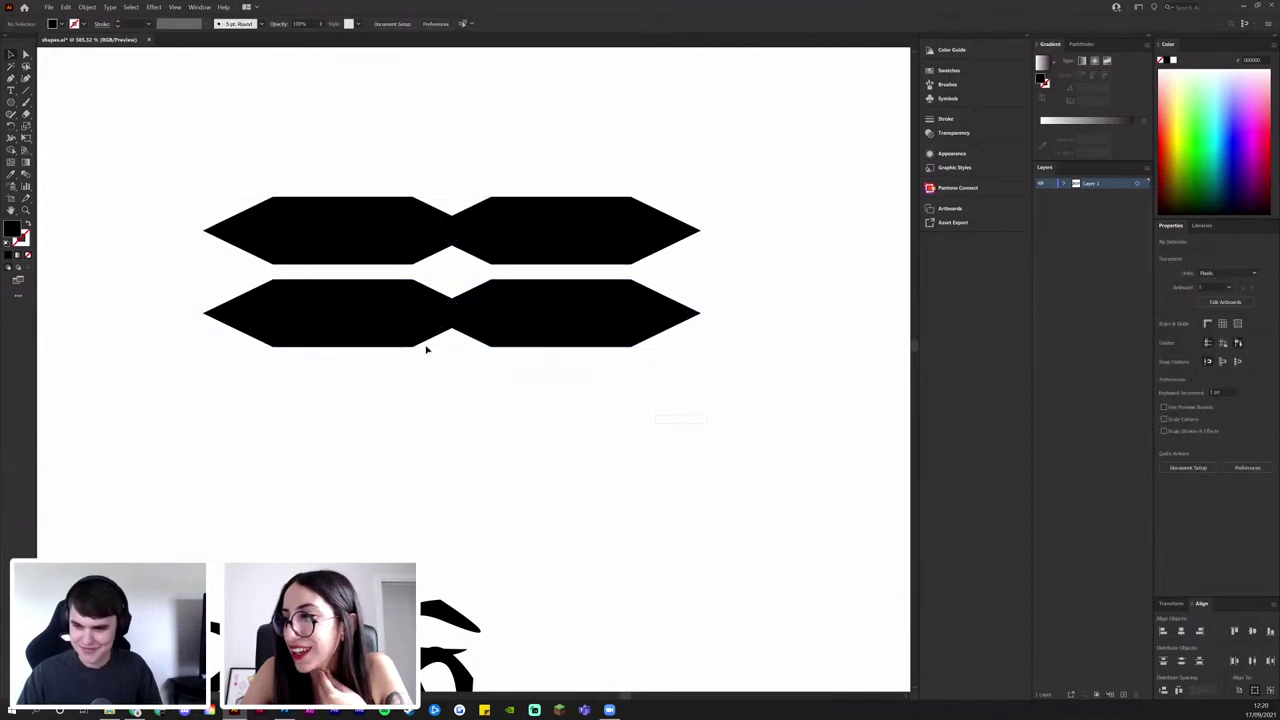
{"action": "left_click", "coordinate": [329, 303]}
{"action": "key", "text": "Delete"}
Group the two overlapping hexagons and copy the group straight down, leaving a narrow gap between the bars
{"action": "left_click_drag", "start_coordinate": [349, 227], "coordinate": [349, 227]}
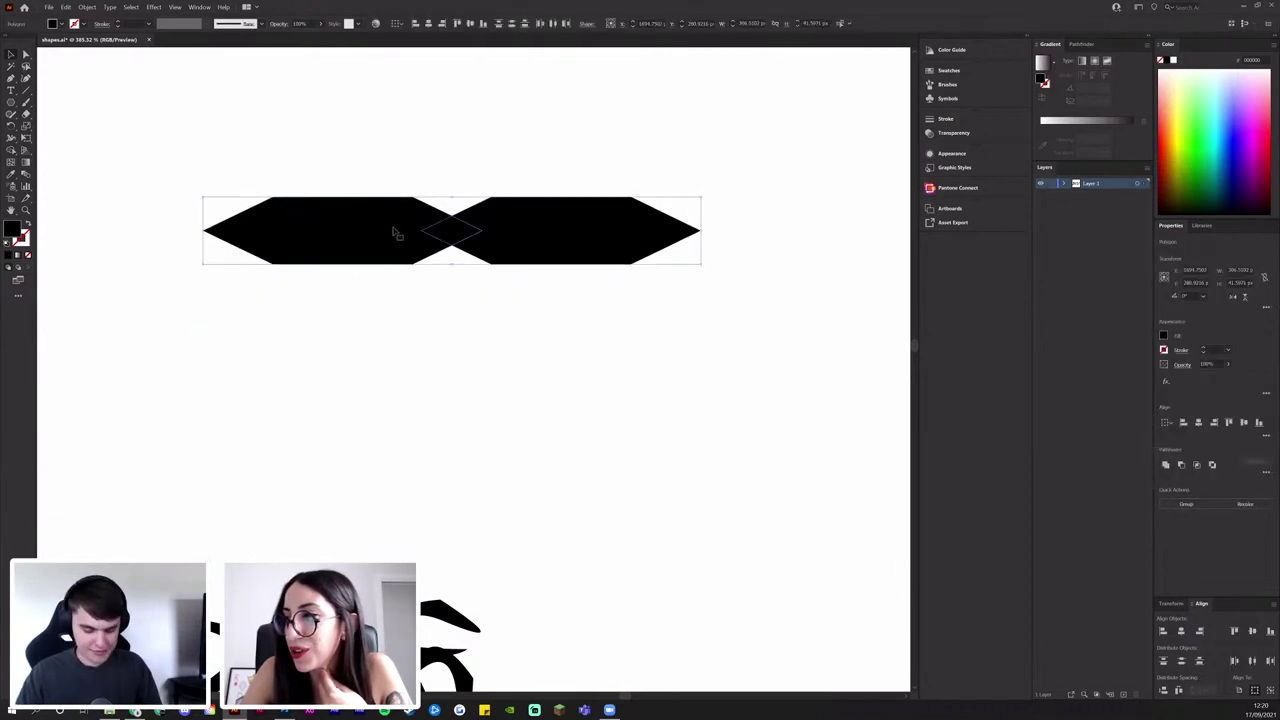
{"action": "key", "text": "ctrl+g"}
{"action": "left_click", "coordinate": [643, 326]}
{"action": "left_click_drag", "start_coordinate": [546, 236], "coordinate": [549, 309]}
{"action": "left_click", "coordinate": [608, 360]}
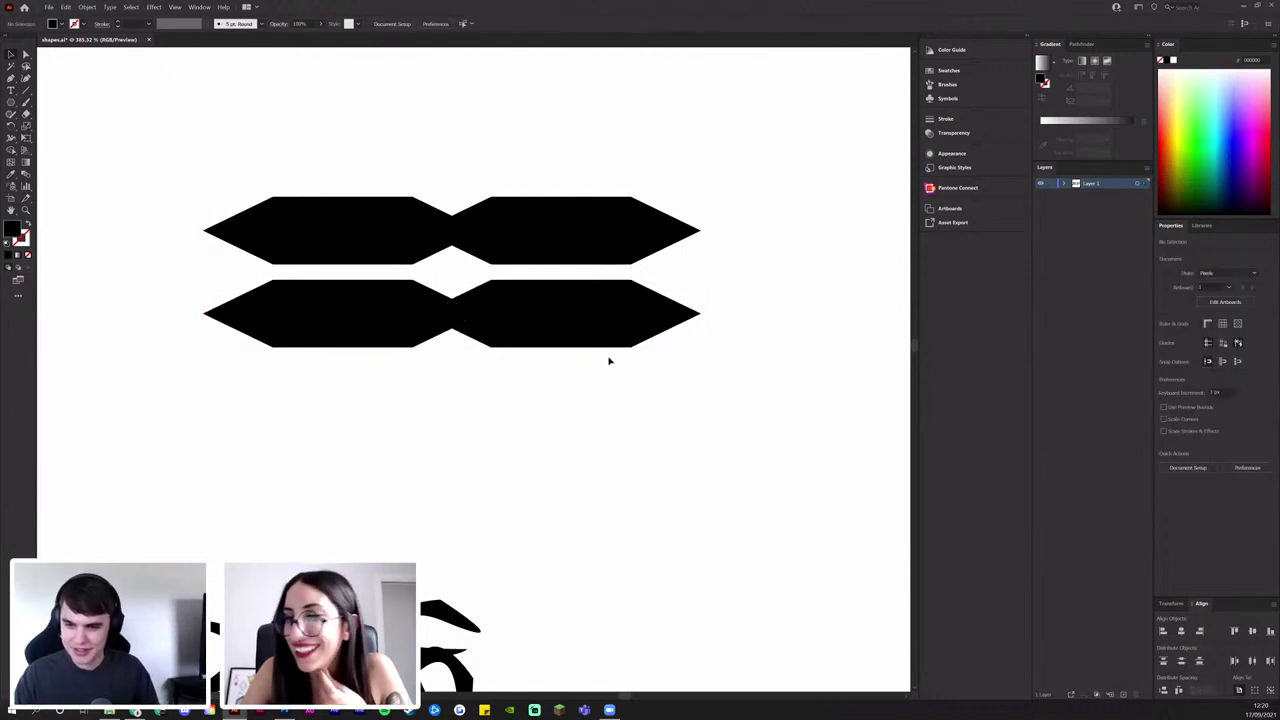
{"action": "left_click_drag", "start_coordinate": [288, 309], "coordinate": [286, 306]}
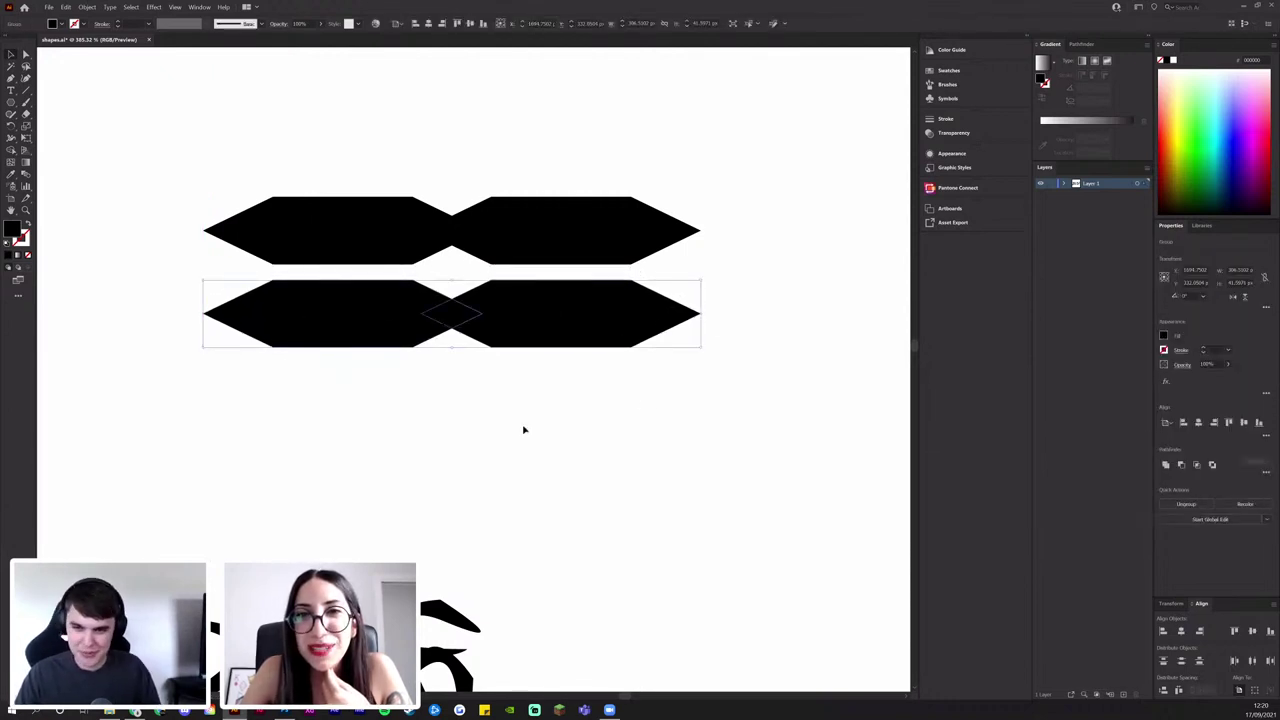
{"action": "left_click", "coordinate": [523, 429]}
{"action": "left_click", "coordinate": [374, 246]}
{"action": "left_click", "coordinate": [651, 425]}
Draw a small black triangle about 48 px wide below the two bars, using the Polygon tool with three sides
{"action": "left_click_drag", "start_coordinate": [557, 374], "coordinate": [510, 353]}
{"action": "left_click_drag", "start_coordinate": [524, 375], "coordinate": [564, 443]}
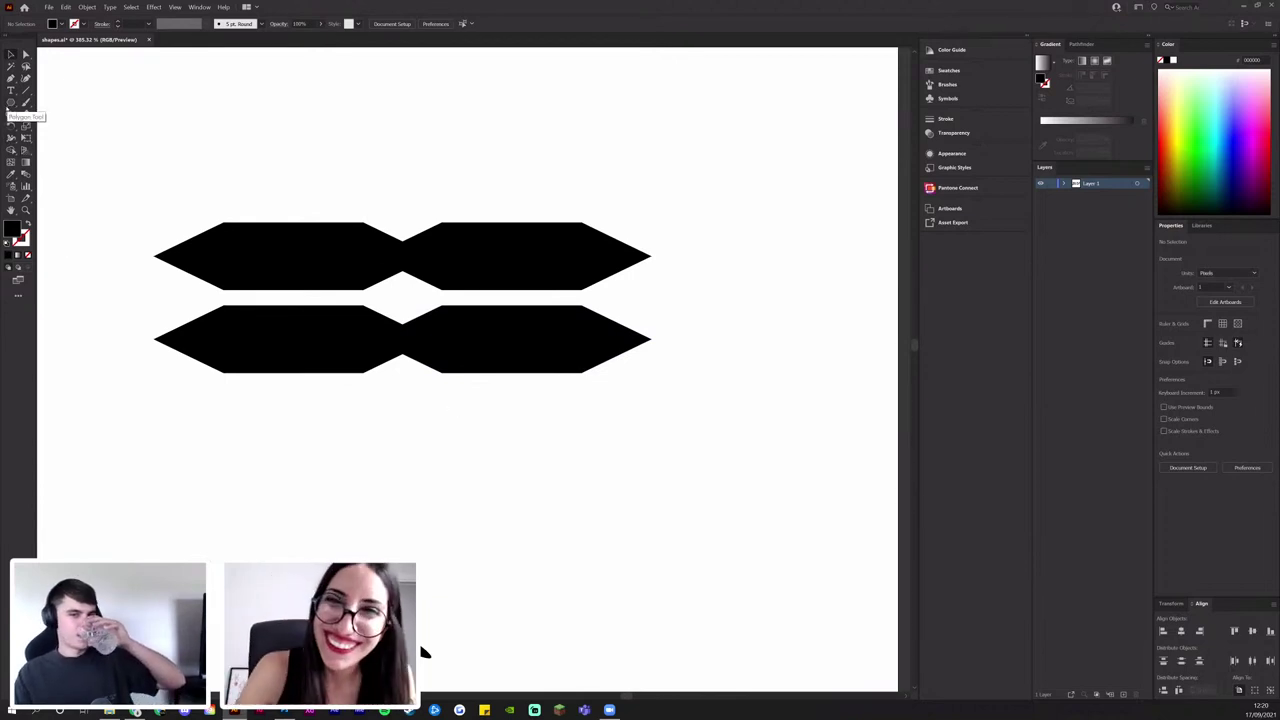
{"action": "left_click", "coordinate": [11, 103]}
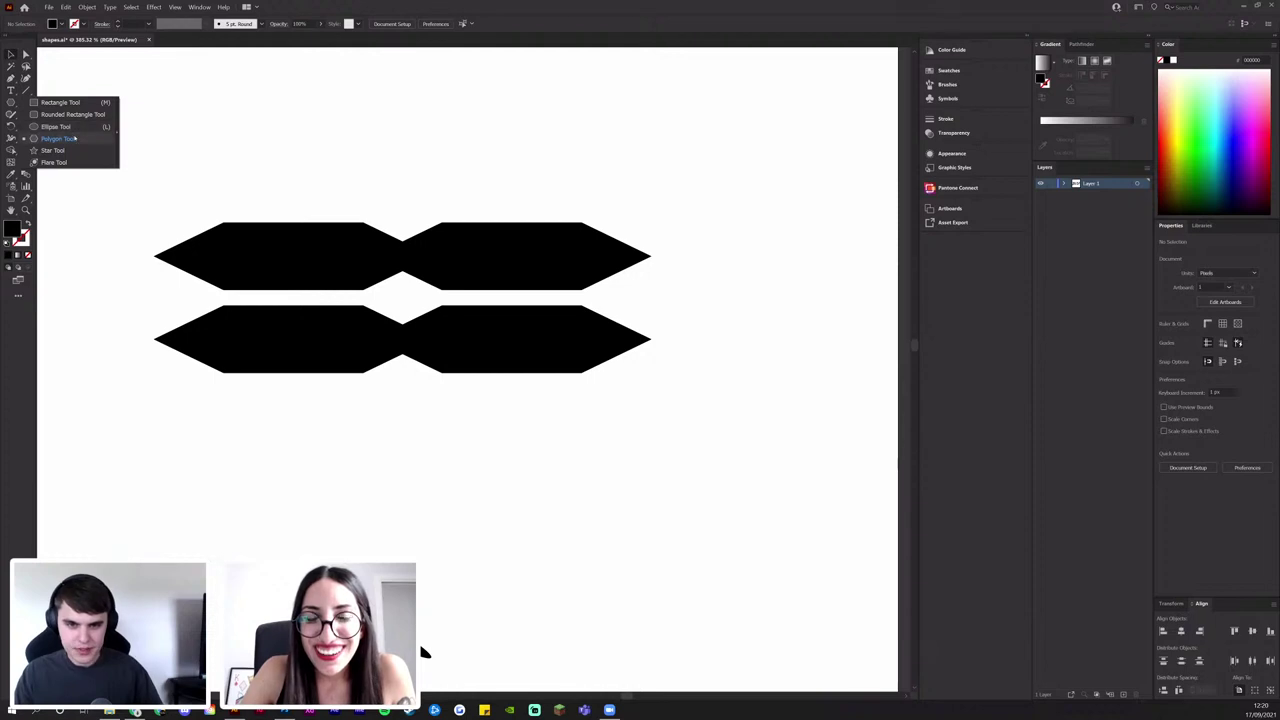
{"action": "left_click", "coordinate": [73, 132]}
{"action": "left_click_drag", "start_coordinate": [458, 486], "coordinate": [488, 481]}
{"action": "key", "text": "Down"}
{"action": "key", "text": "Down"}
{"action": "key", "text": "Down"}
{"action": "key", "text": "v"}
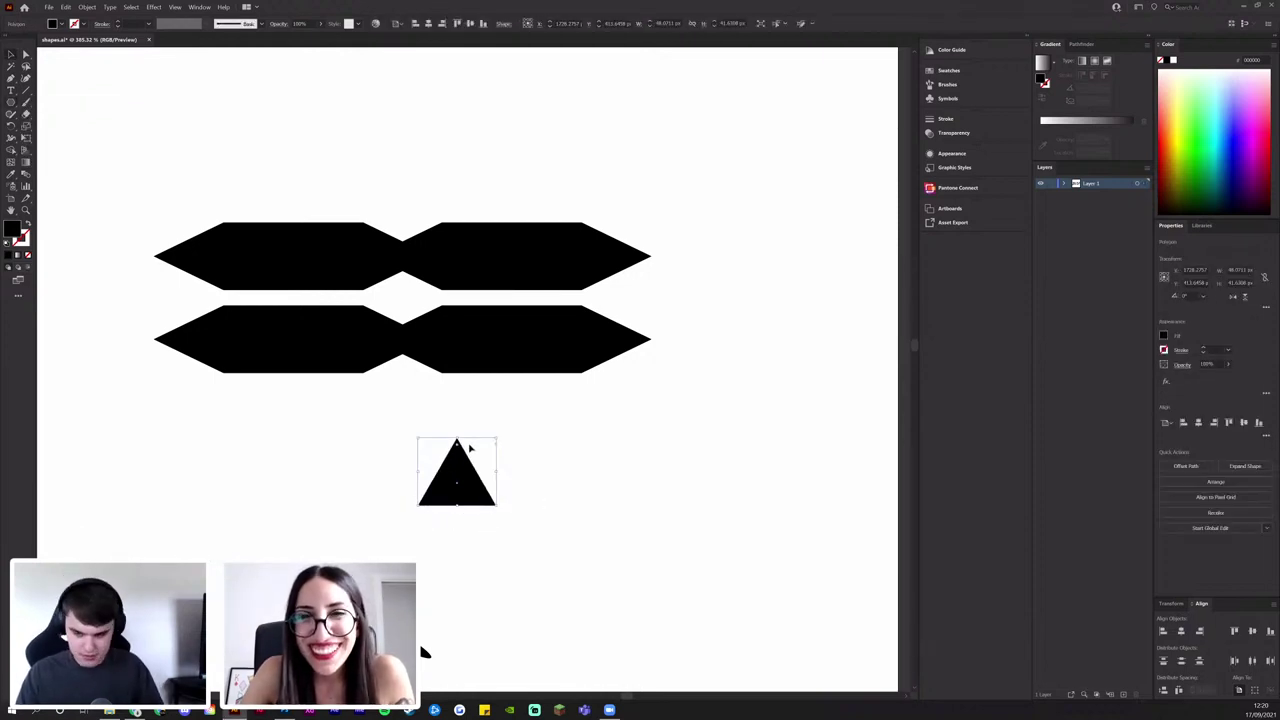
Flatten the triangle to about 13 px tall beneath the lower bar's notch, and unite that bar's two hexagons into one shape
{"action": "left_click_drag", "start_coordinate": [459, 436], "coordinate": [450, 383]}
{"action": "key", "text": "ctrl+z"}
{"action": "left_click", "coordinate": [443, 420]}
{"action": "key", "text": "z"}
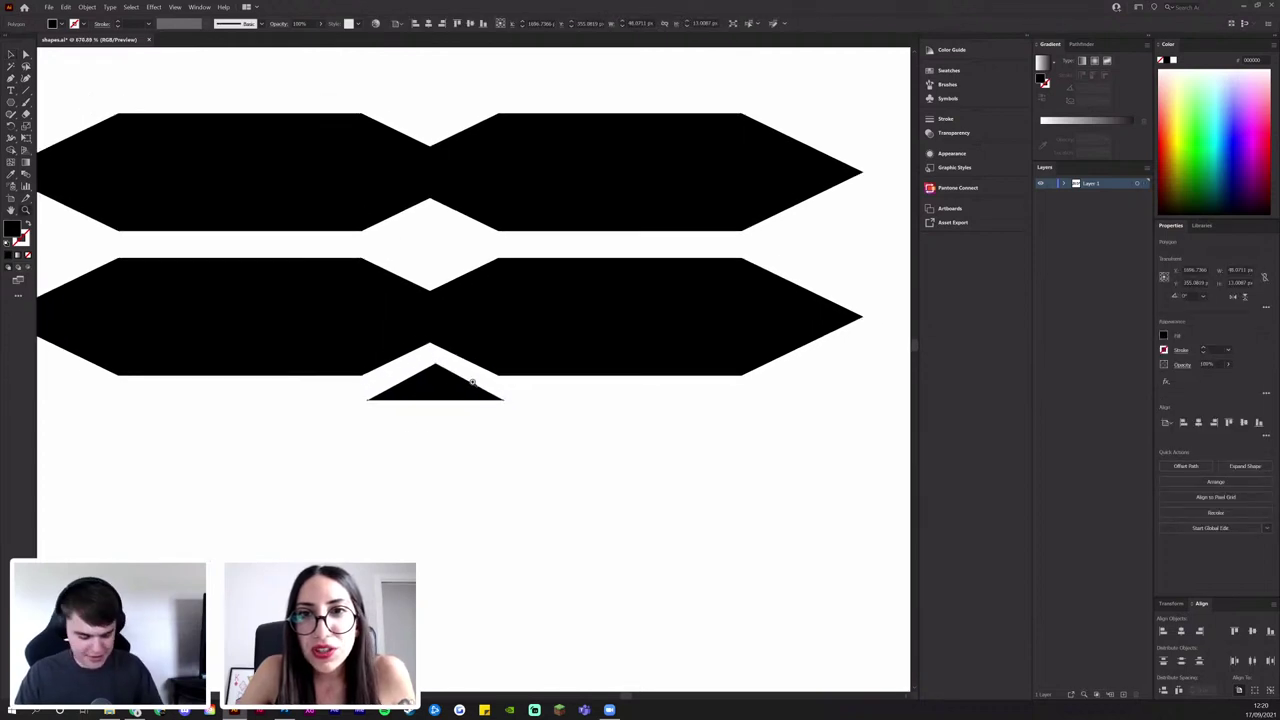
{"action": "left_click", "coordinate": [517, 334]}
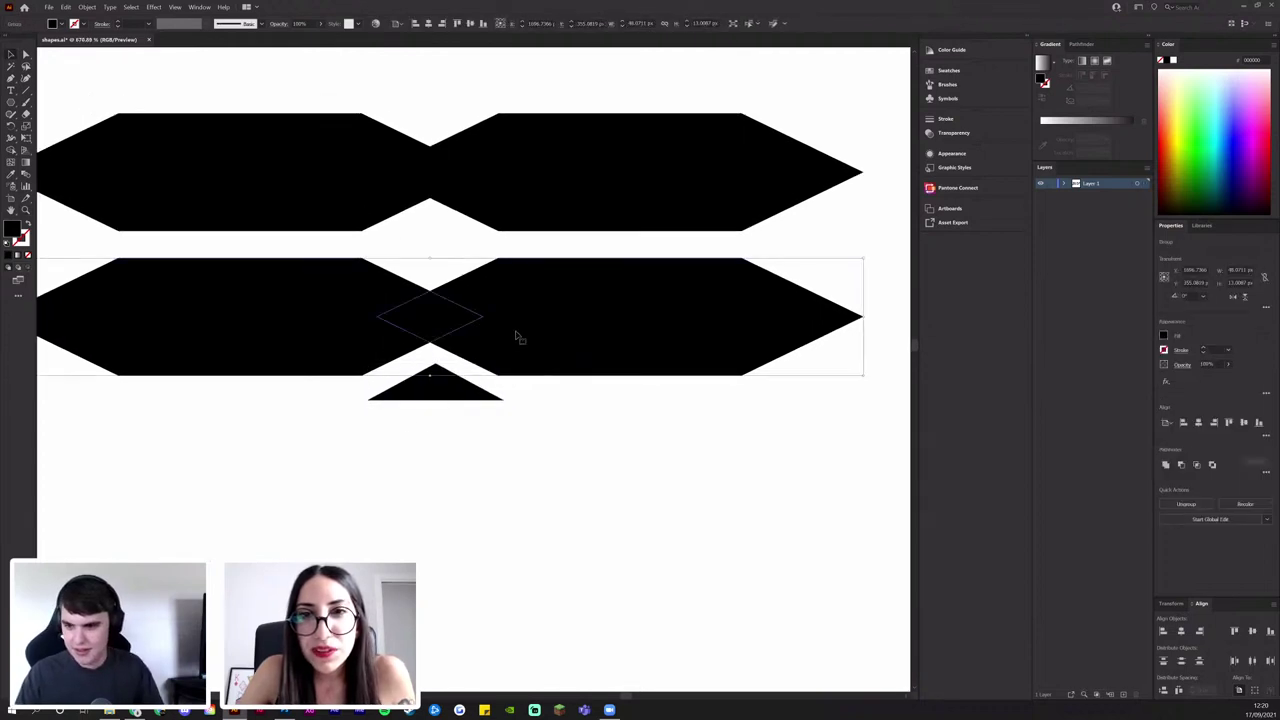
{"action": "left_click", "coordinate": [1165, 464]}
Copy the triangle above the upper bar, rotated 180°, and centre it over the notch pointing down
{"action": "left_click_drag", "start_coordinate": [448, 378], "coordinate": [270, 108]}
{"action": "left_click_drag", "start_coordinate": [440, 108], "coordinate": [438, 107]}
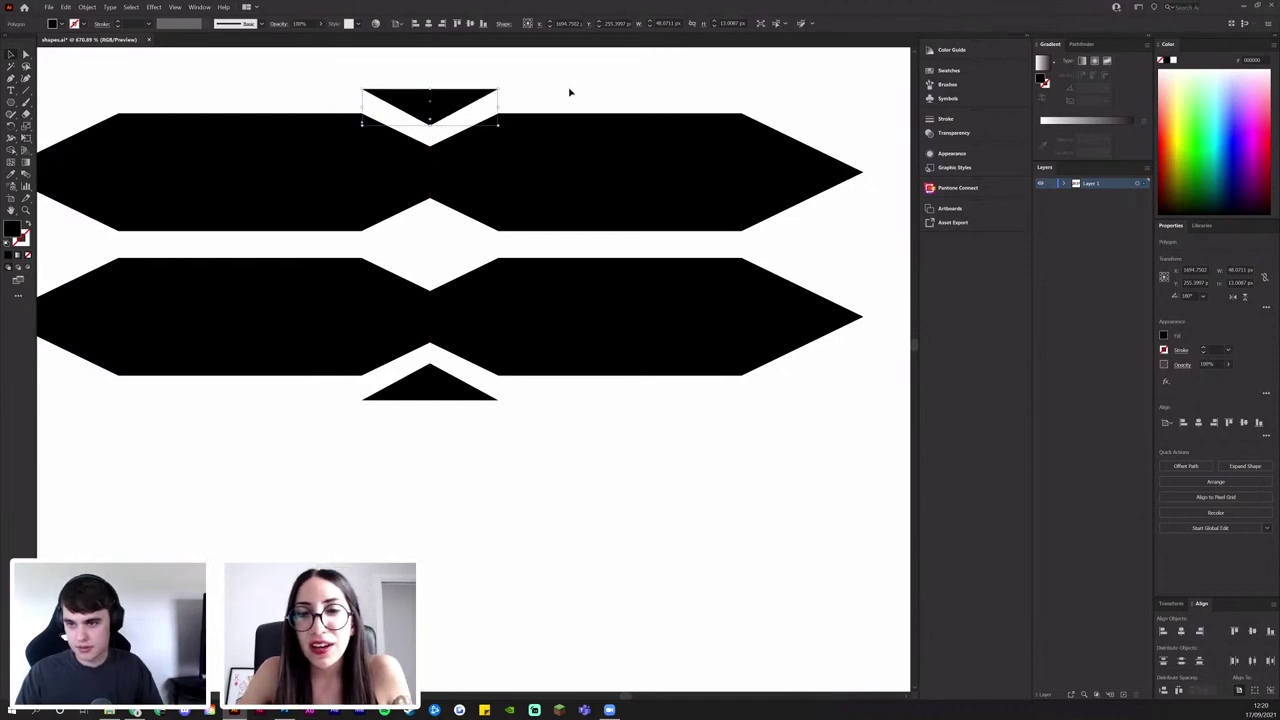
{"action": "left_click", "coordinate": [570, 92]}
{"action": "left_click_drag", "start_coordinate": [570, 92], "coordinate": [526, 152]}
{"action": "left_click_drag", "start_coordinate": [391, 452], "coordinate": [403, 453]}
{"action": "left_click", "coordinate": [540, 534]}
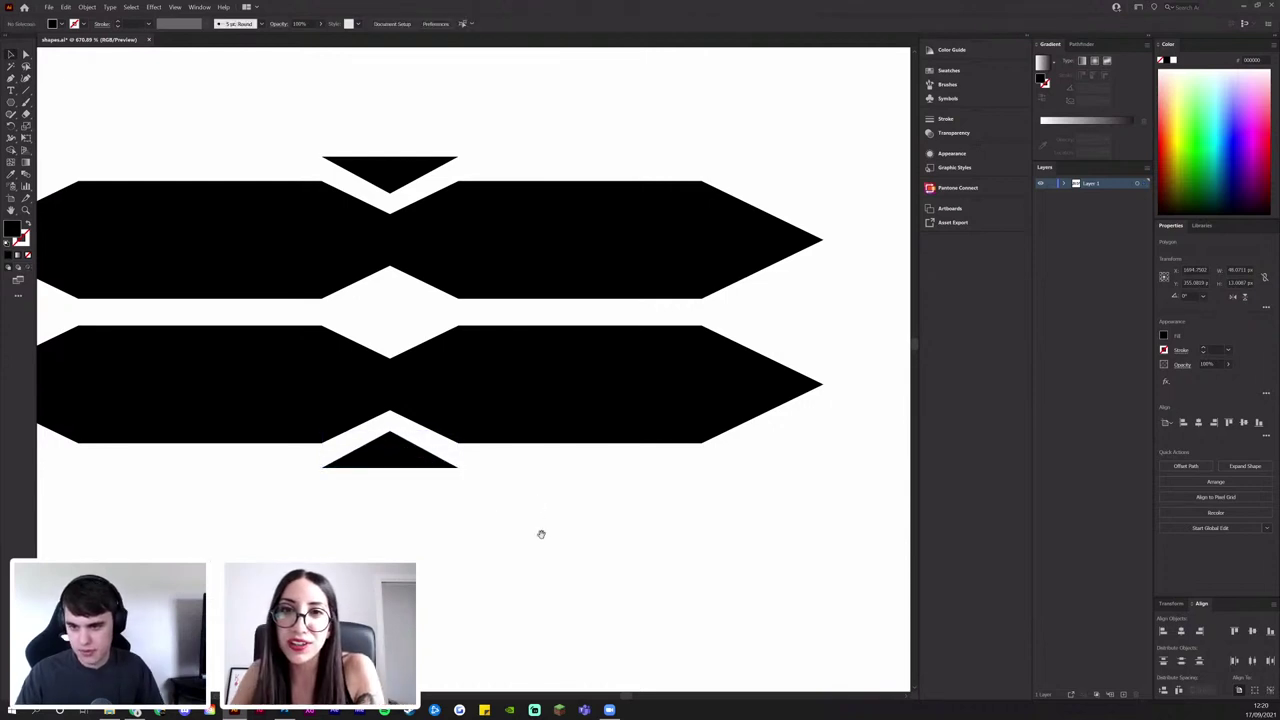
Draw a small black circle centred in the diamond-shaped gap between the two bars
{"action": "left_click_drag", "start_coordinate": [492, 447], "coordinate": [463, 470]}
{"action": "left_click_drag", "start_coordinate": [482, 444], "coordinate": [583, 441]}
{"action": "key", "text": "v"}
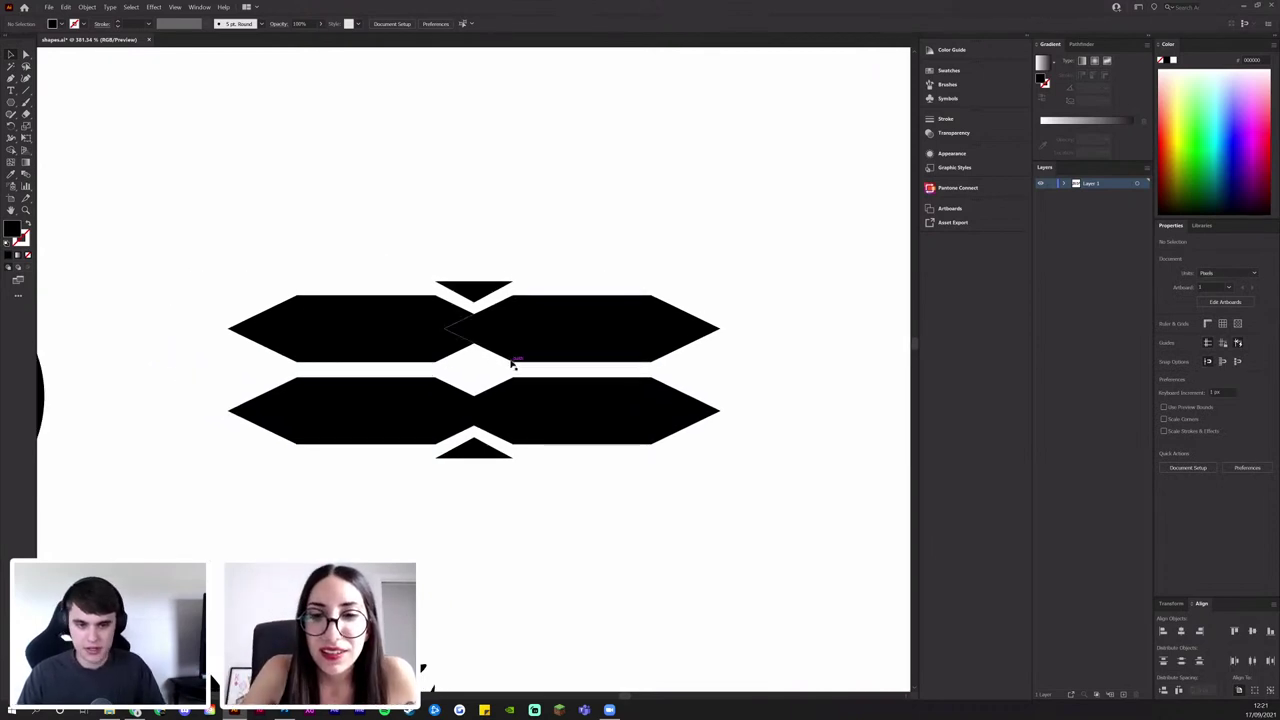
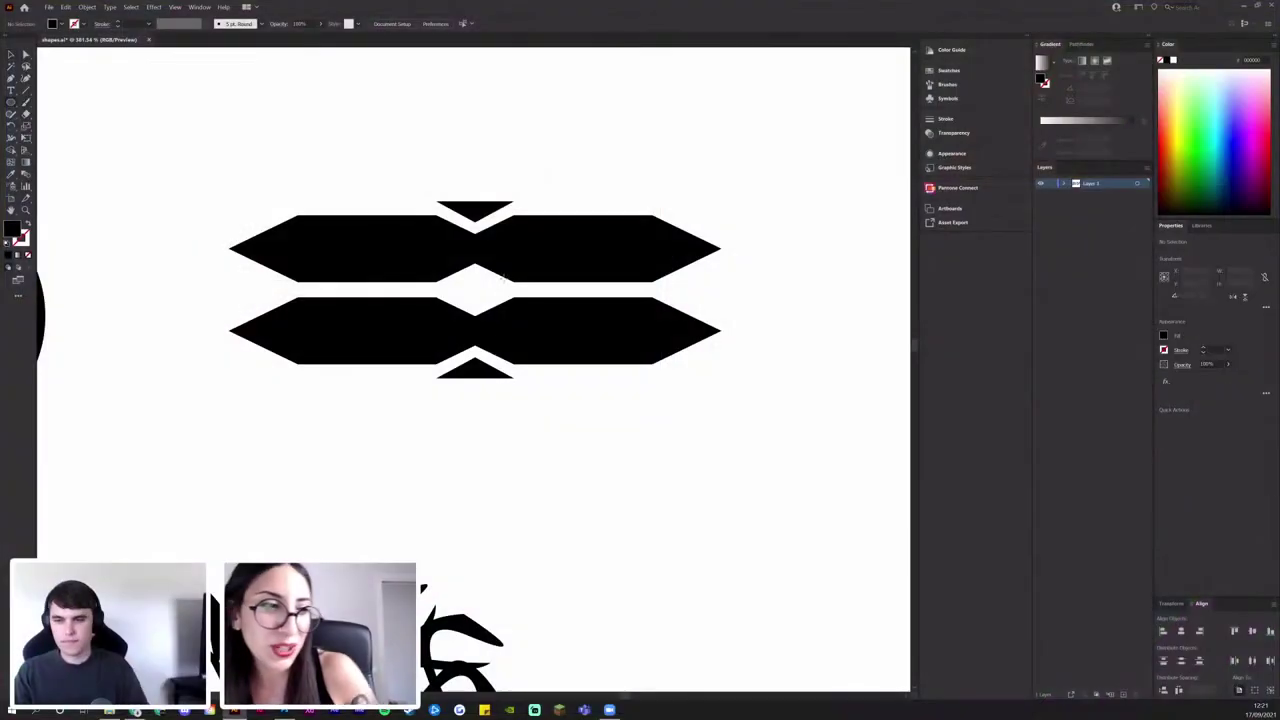
{"action": "mouse_move", "coordinate": [477, 281]}
{"action": "left_mouse_down"}
{"action": "mouse_move", "coordinate": [490, 300]}
{"action": "mouse_move", "coordinate": [478, 295]}
{"action": "left_mouse_up"}
{"action": "key", "text": "v"}
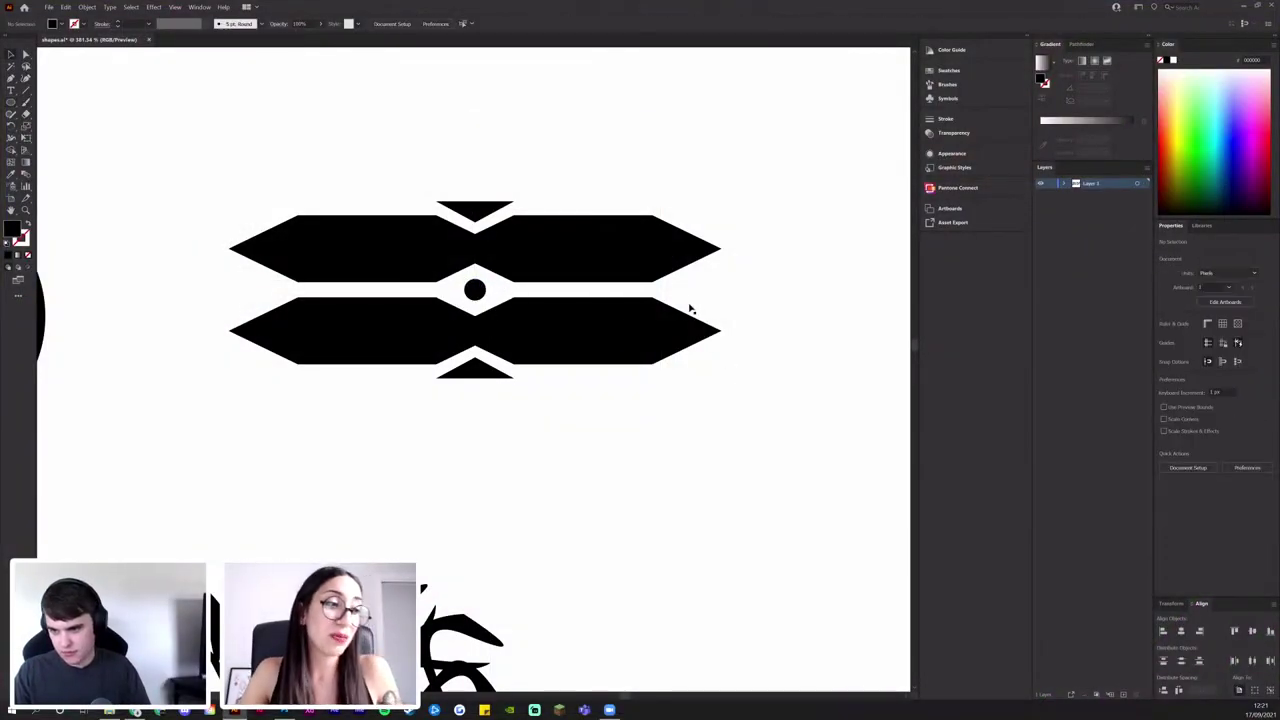
Unite the two overlapping hexagons of the upper bar into a single shape
{"action": "left_click", "coordinate": [640, 275]}
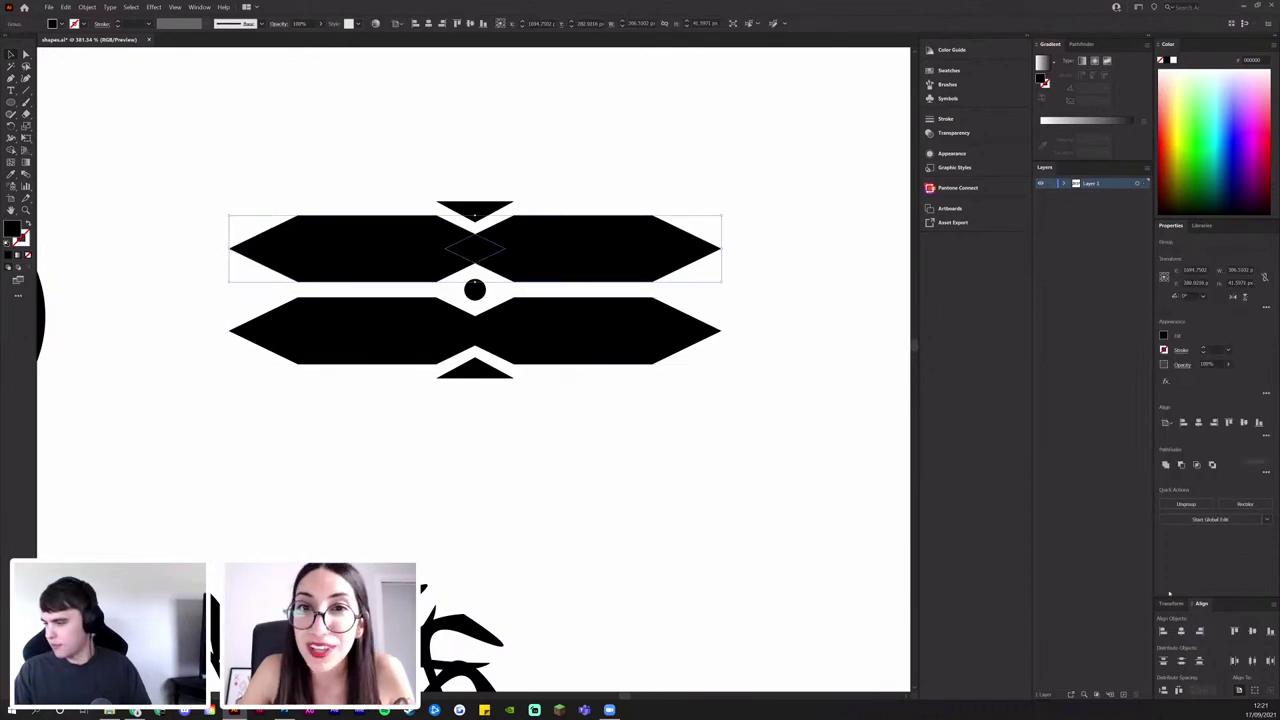
{"action": "left_click", "coordinate": [1165, 466]}
{"action": "left_click", "coordinate": [772, 331]}
Combine the upper and lower hexagon bars into one group
{"action": "left_click", "coordinate": [656, 330]}
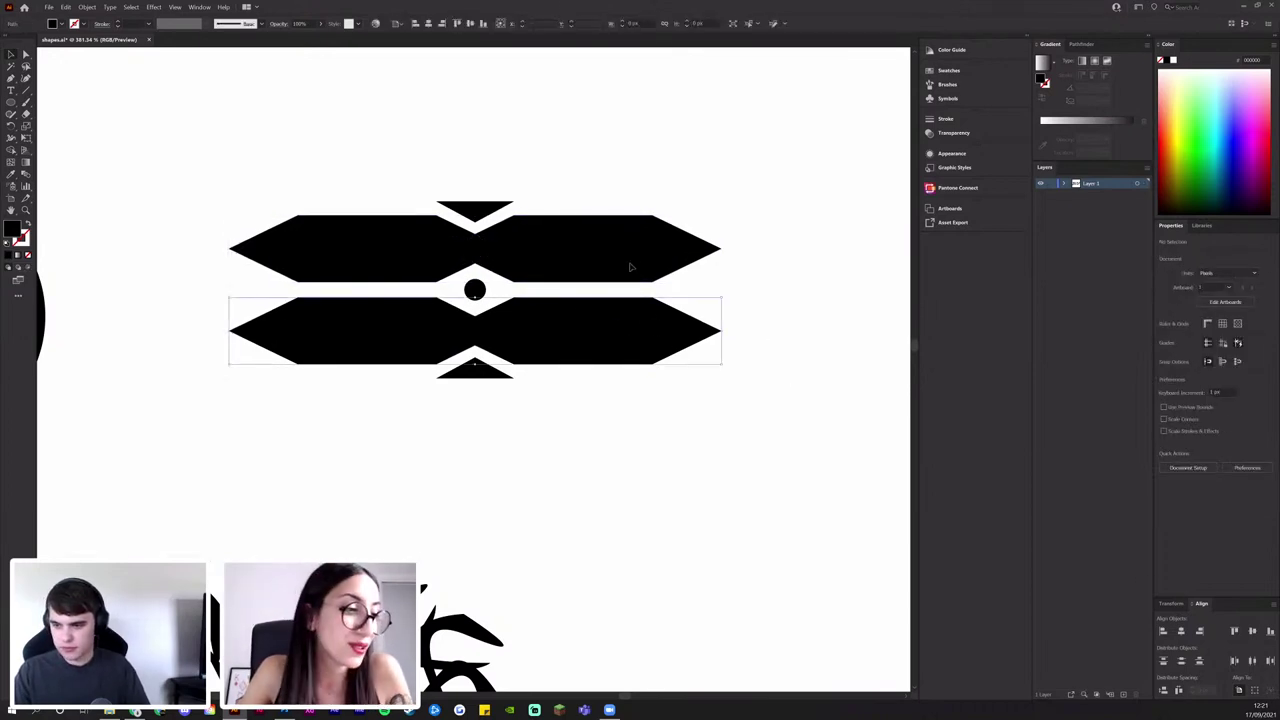
{"action": "left_click", "coordinate": [625, 251], "text": "shift"}
{"action": "left_click", "coordinate": [486, 290], "text": "shift"}
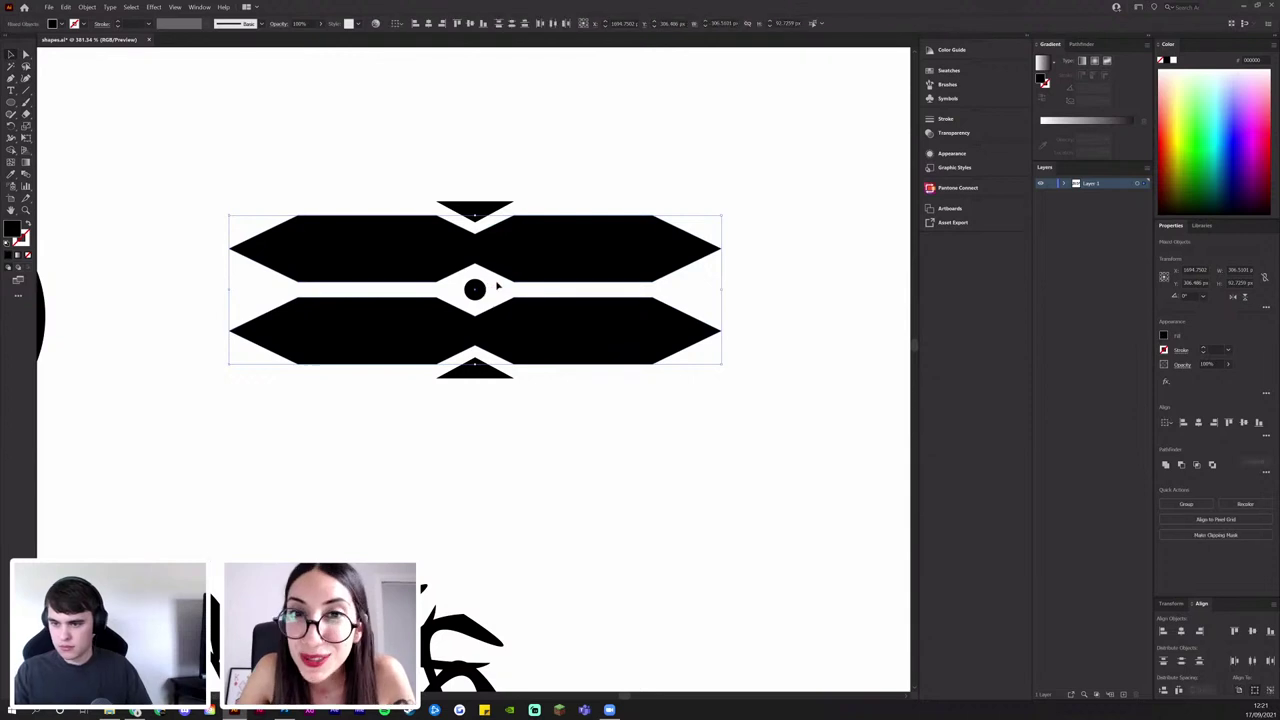
{"action": "left_click", "coordinate": [737, 251]}
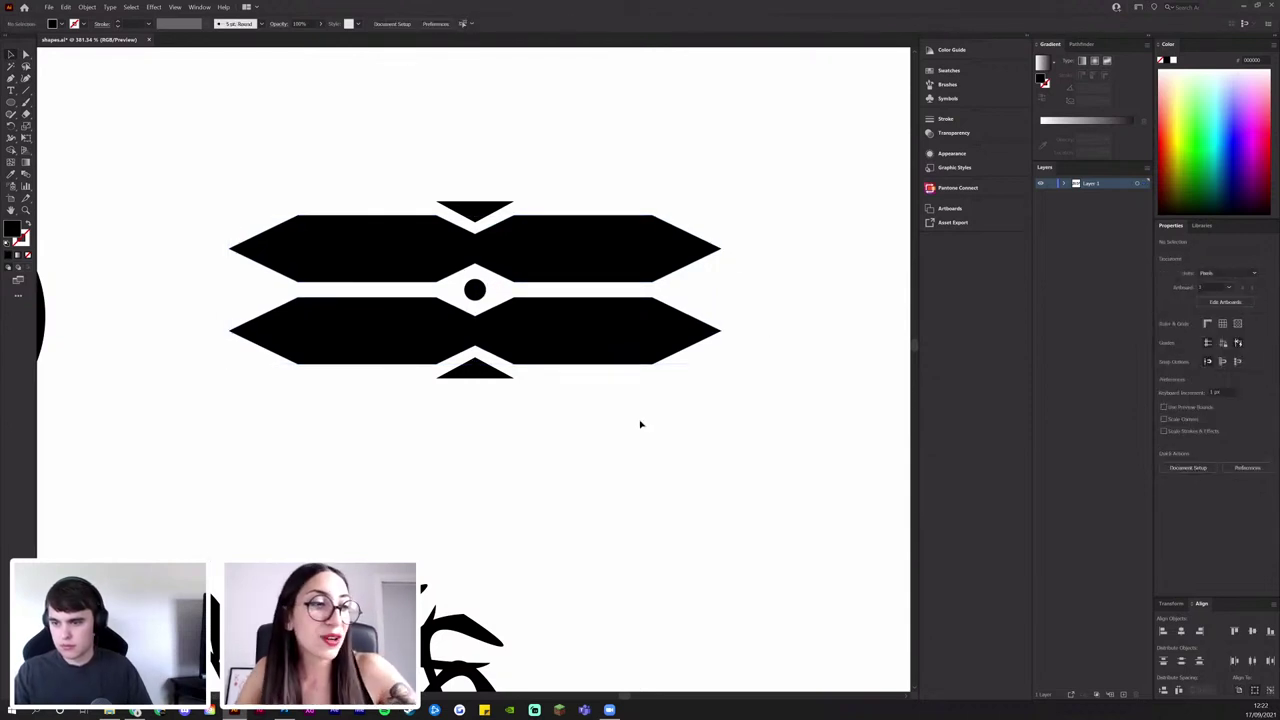
{"action": "left_click", "coordinate": [487, 210]}
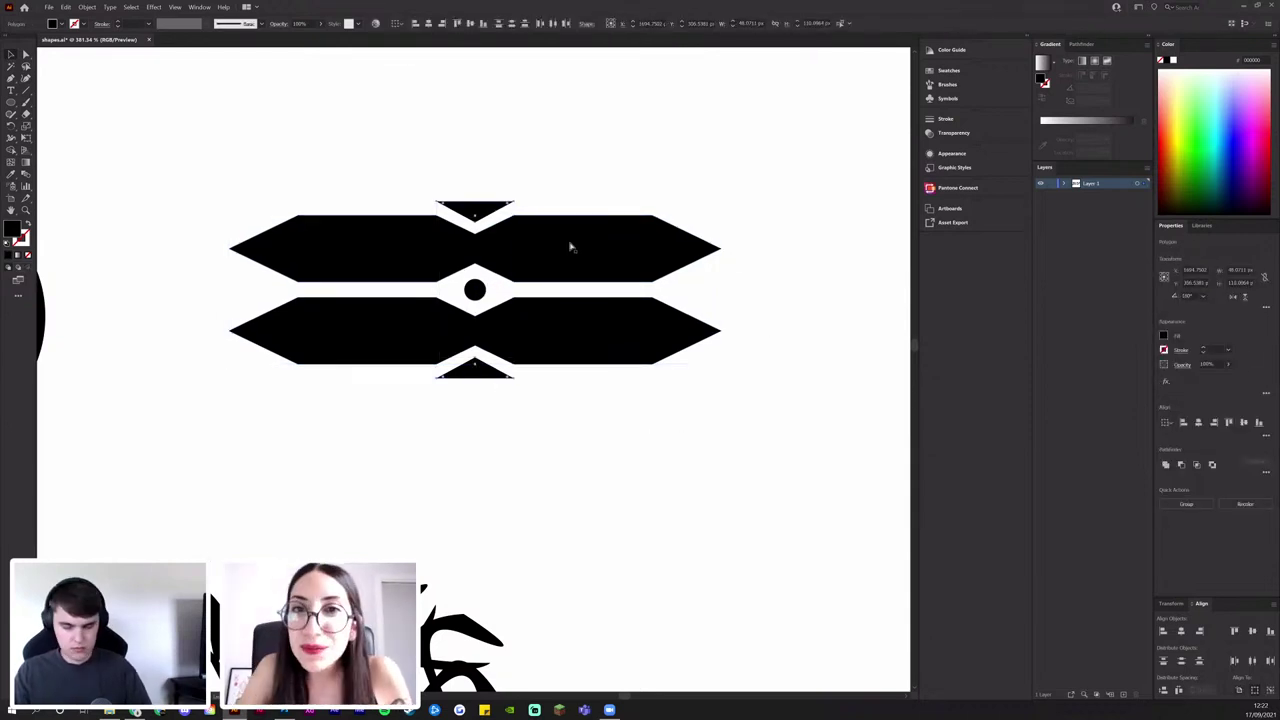
{"action": "left_click_drag", "start_coordinate": [708, 397], "coordinate": [486, 163]}
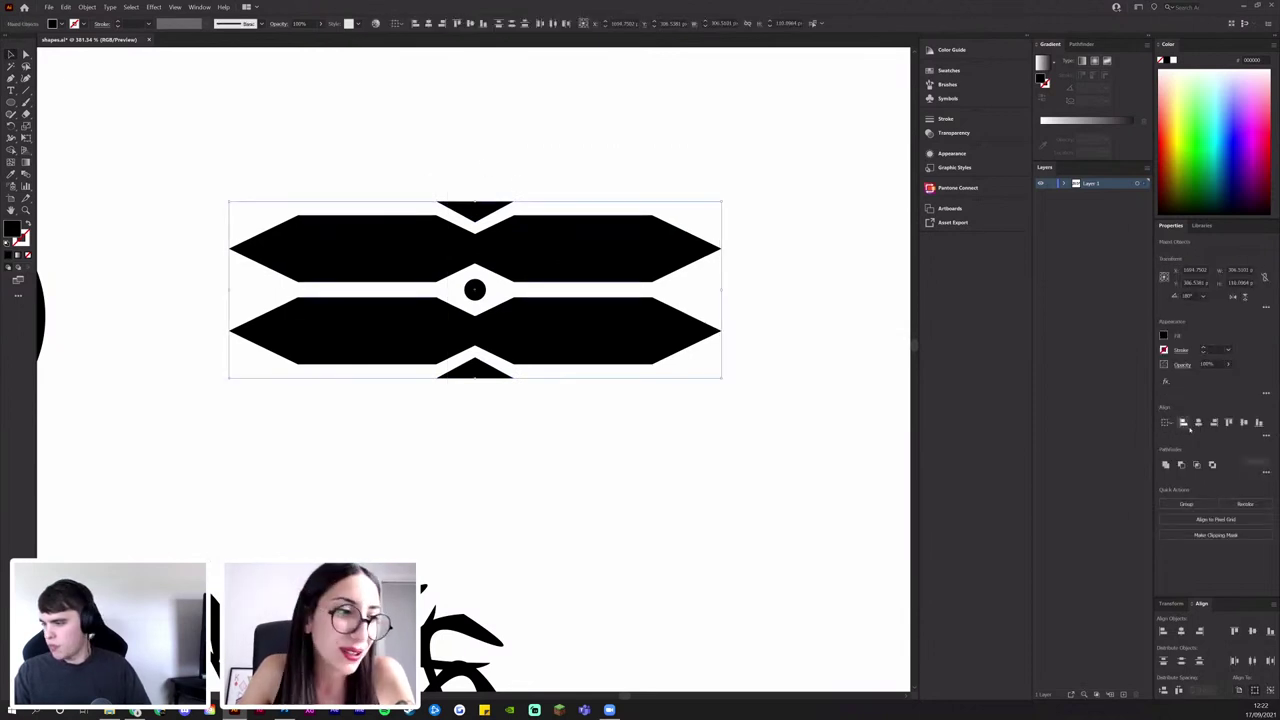
{"action": "left_click", "coordinate": [680, 406]}
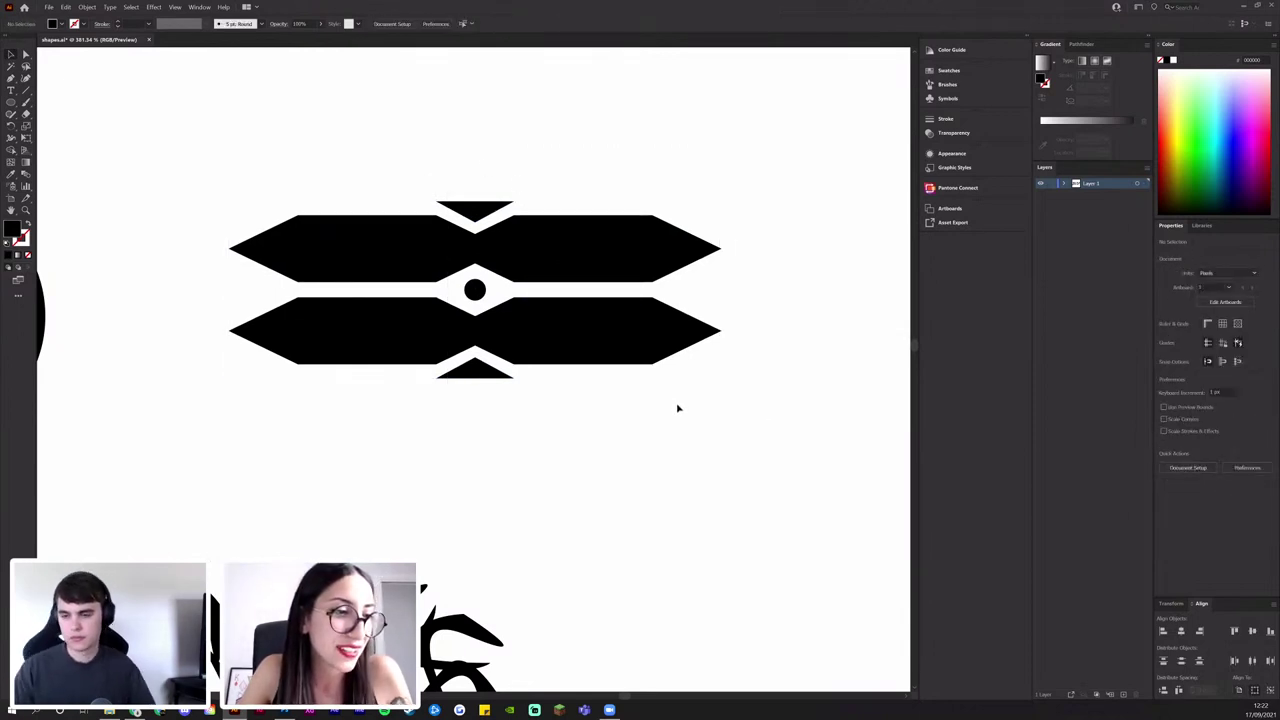
{"action": "left_click_drag", "start_coordinate": [466, 115], "coordinate": [466, 115]}
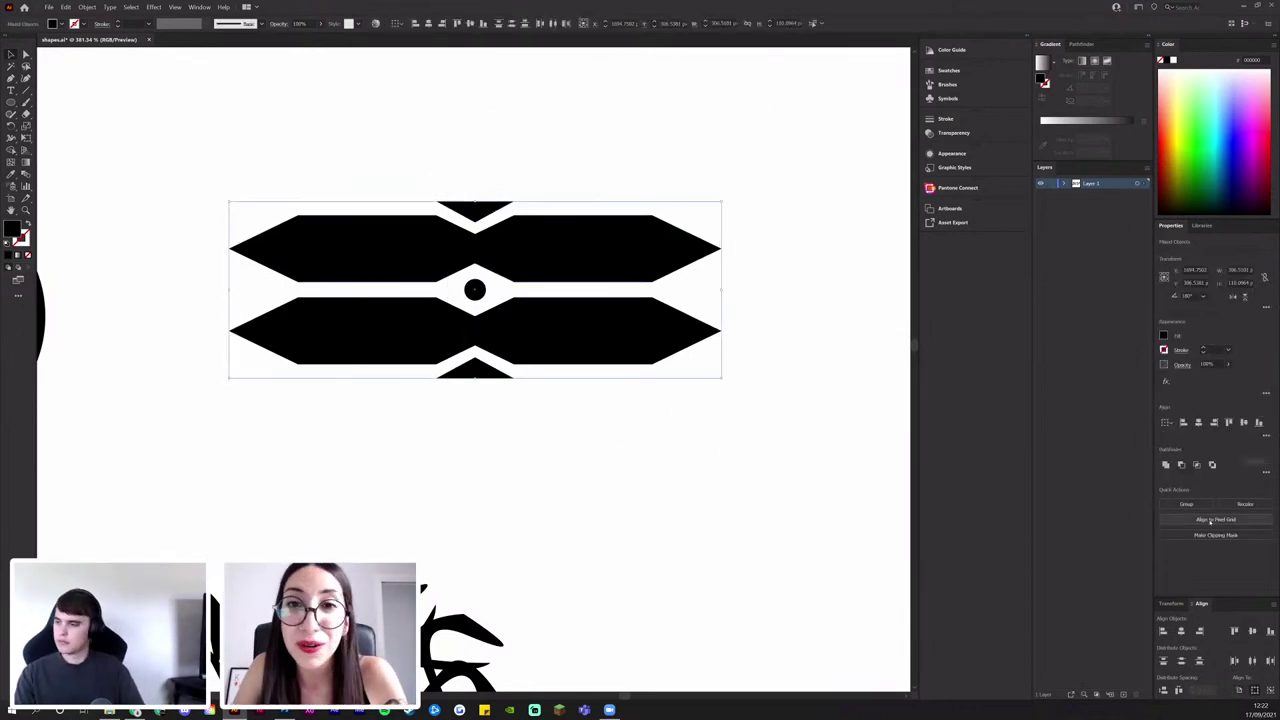
{"action": "left_click", "coordinate": [668, 440]}
Enlarge the circle between the two bars evenly from its centre to about 17 px across
{"action": "scroll", "coordinate": [656, 460], "scroll_direction": "up", "scroll_amount": 2}
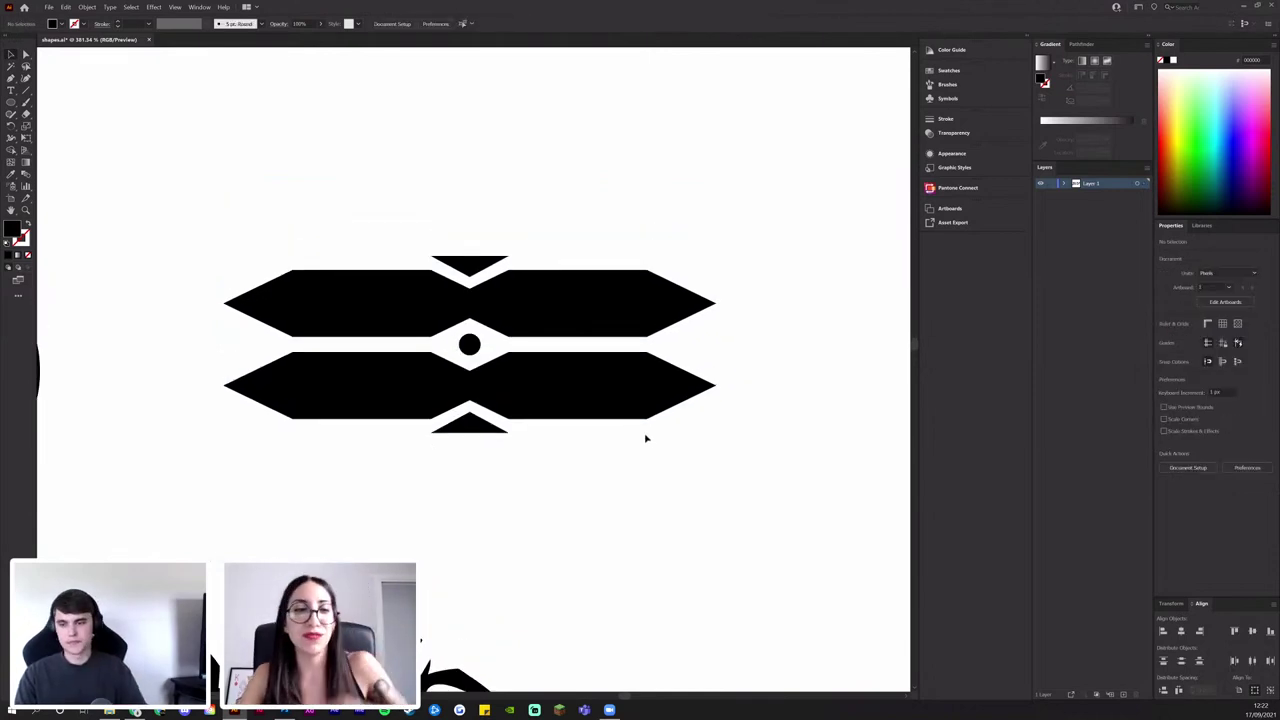
{"action": "scroll", "coordinate": [646, 438], "scroll_direction": "up", "scroll_amount": 2}
{"action": "scroll", "coordinate": [646, 438], "scroll_direction": "left", "scroll_amount": 1}
{"action": "left_click", "coordinate": [510, 407]}
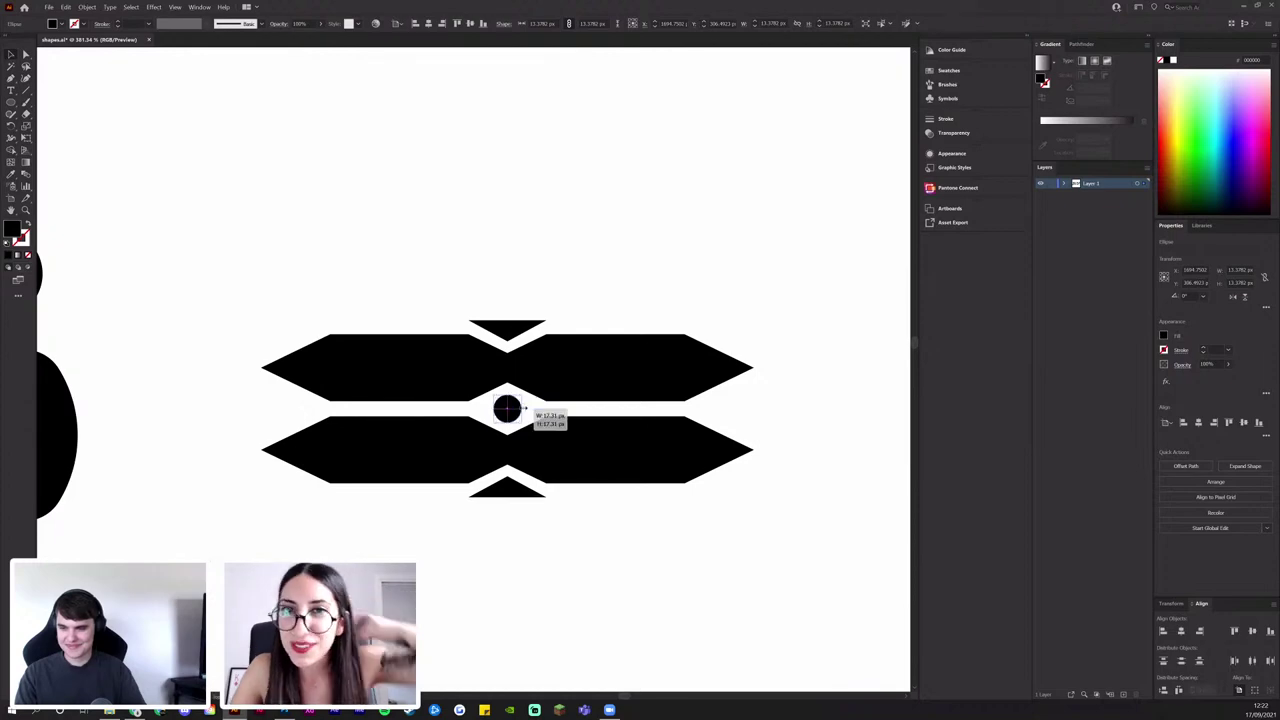
{"action": "left_click_drag", "start_coordinate": [524, 407], "coordinate": [522, 408]}
{"action": "left_click", "coordinate": [791, 423]}
Move the whole hexagon-bar emblem upward and place a copy of it directly beneath
{"action": "scroll", "coordinate": [730, 412], "scroll_direction": "down", "scroll_amount": 2}
{"action": "scroll", "coordinate": [730, 412], "scroll_direction": "right", "scroll_amount": 1}
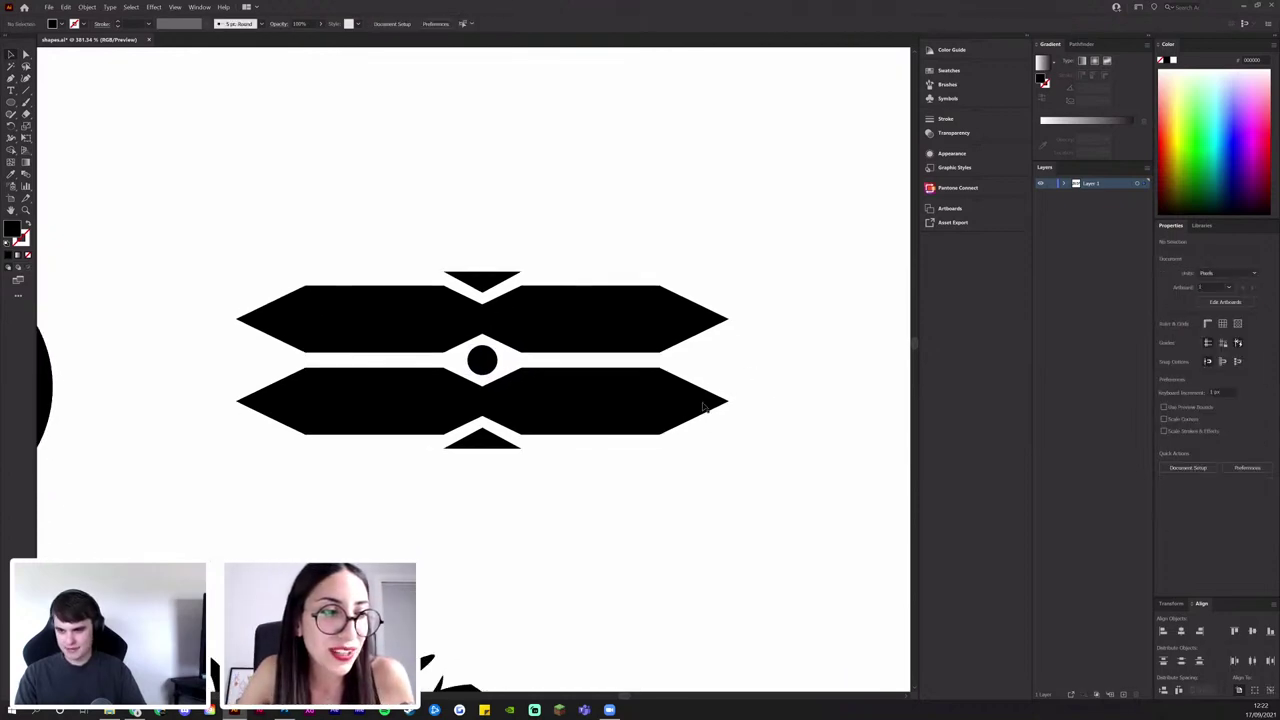
{"action": "scroll", "coordinate": [712, 400], "scroll_direction": "down", "scroll_amount": 8}
{"action": "scroll", "coordinate": [640, 414], "scroll_direction": "up", "scroll_amount": 5}
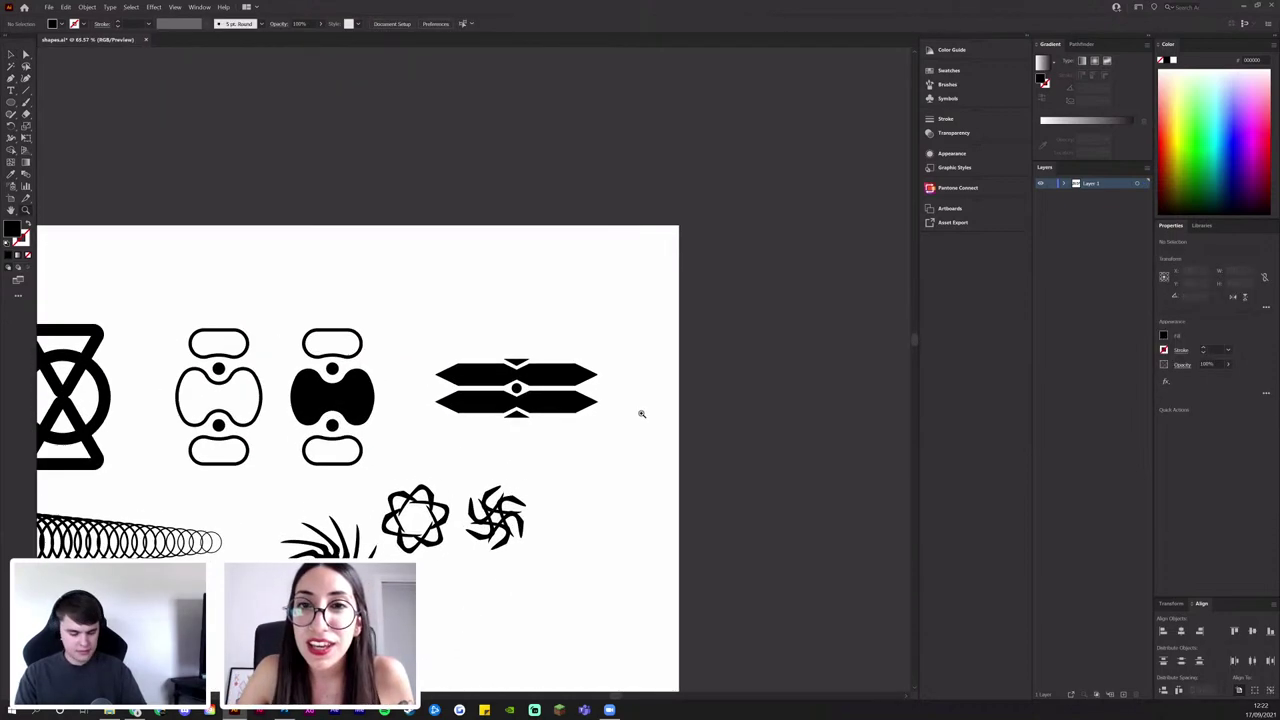
{"action": "left_click_drag", "start_coordinate": [629, 429], "coordinate": [470, 327]}
{"action": "left_click_drag", "start_coordinate": [548, 407], "coordinate": [546, 349]}
{"action": "left_click_drag", "start_coordinate": [546, 350], "coordinate": [544, 426]}
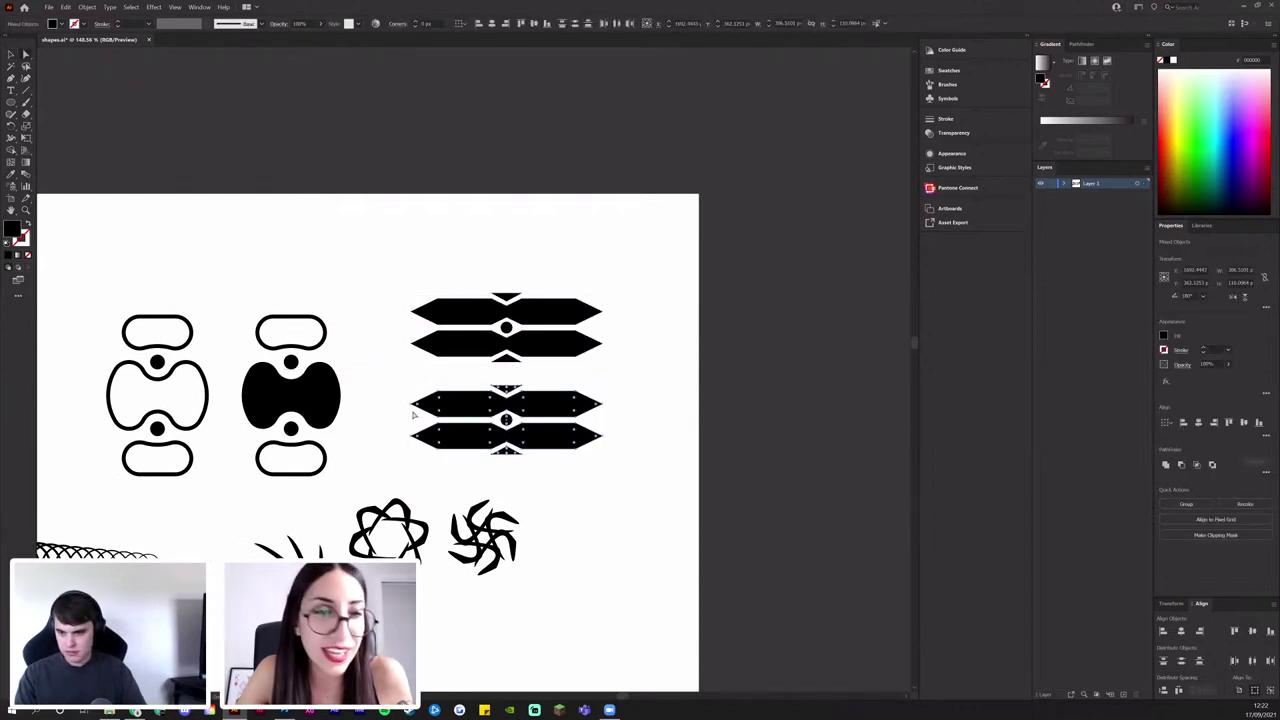
Round all corners of the lower emblem copy until its bar tips are blunt and its two triangles become circles
{"action": "left_click_drag", "start_coordinate": [418, 406], "coordinate": [446, 408]}
{"action": "key", "text": "v"}
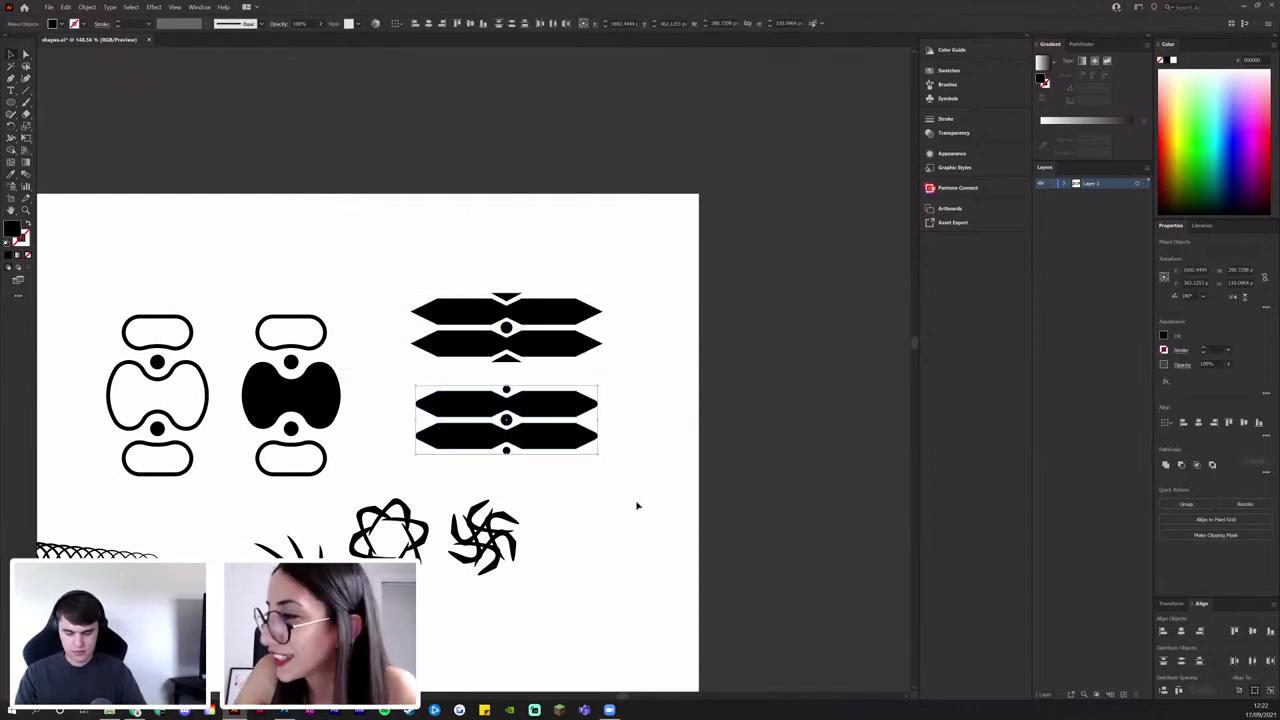
{"action": "left_click", "coordinate": [637, 506]}
Examine the rounded corners and the grouping of the two bars in the lower emblem copy
{"action": "scroll", "coordinate": [565, 464], "scroll_direction": "up", "scroll_amount": 4}
{"action": "left_click_drag", "start_coordinate": [574, 467], "coordinate": [609, 440]}
{"action": "left_click", "coordinate": [391, 329]}
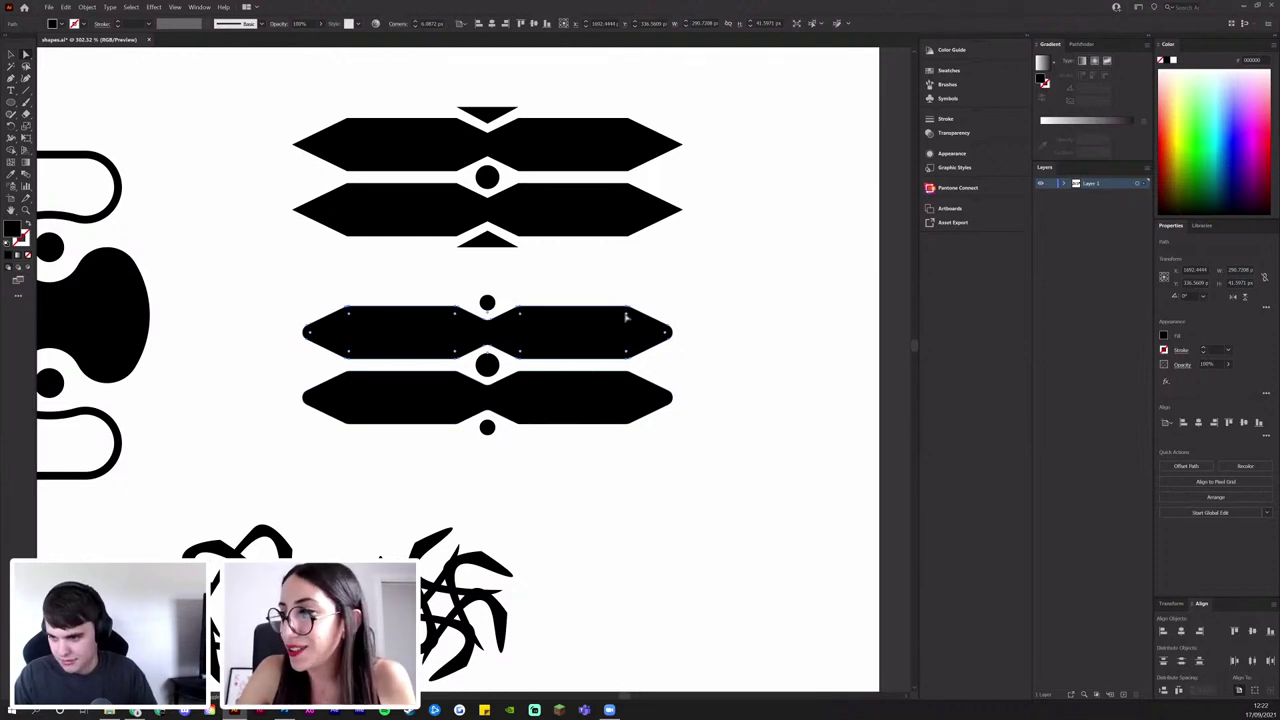
{"action": "key", "text": "v"}
{"action": "left_click", "coordinate": [674, 420]}
{"action": "left_click", "coordinate": [582, 387]}
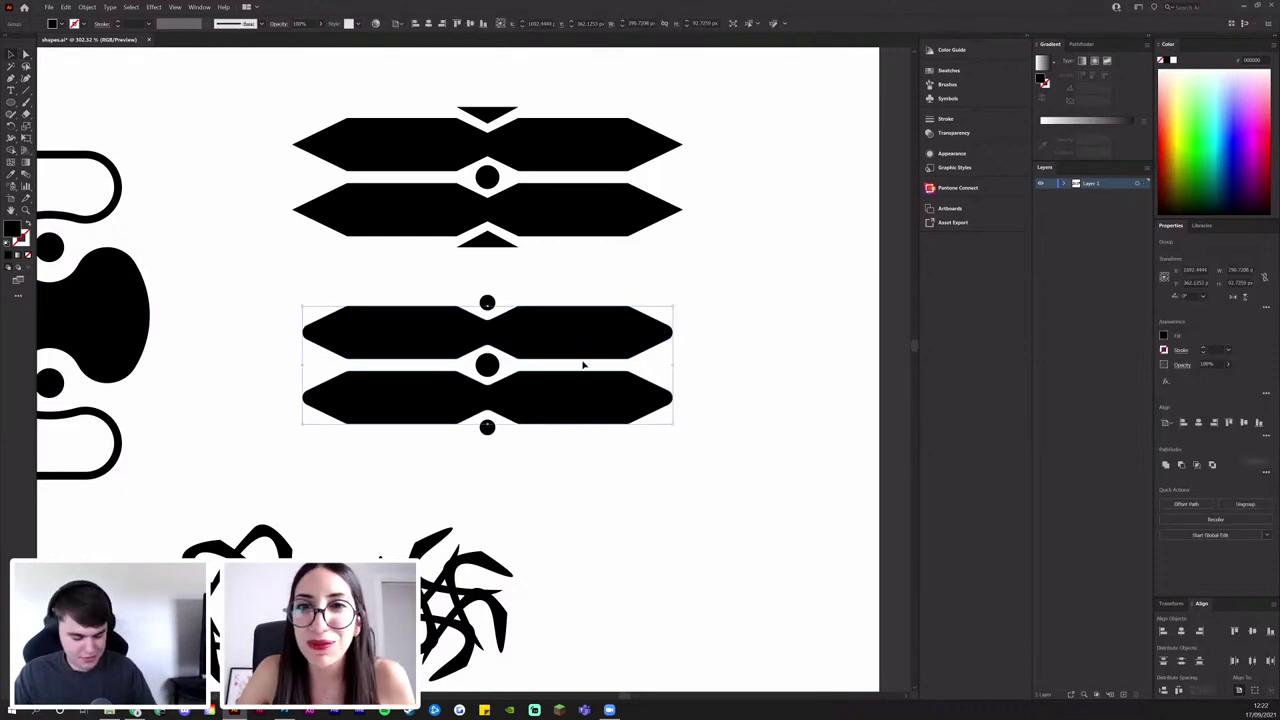
{"action": "key", "text": "a"}
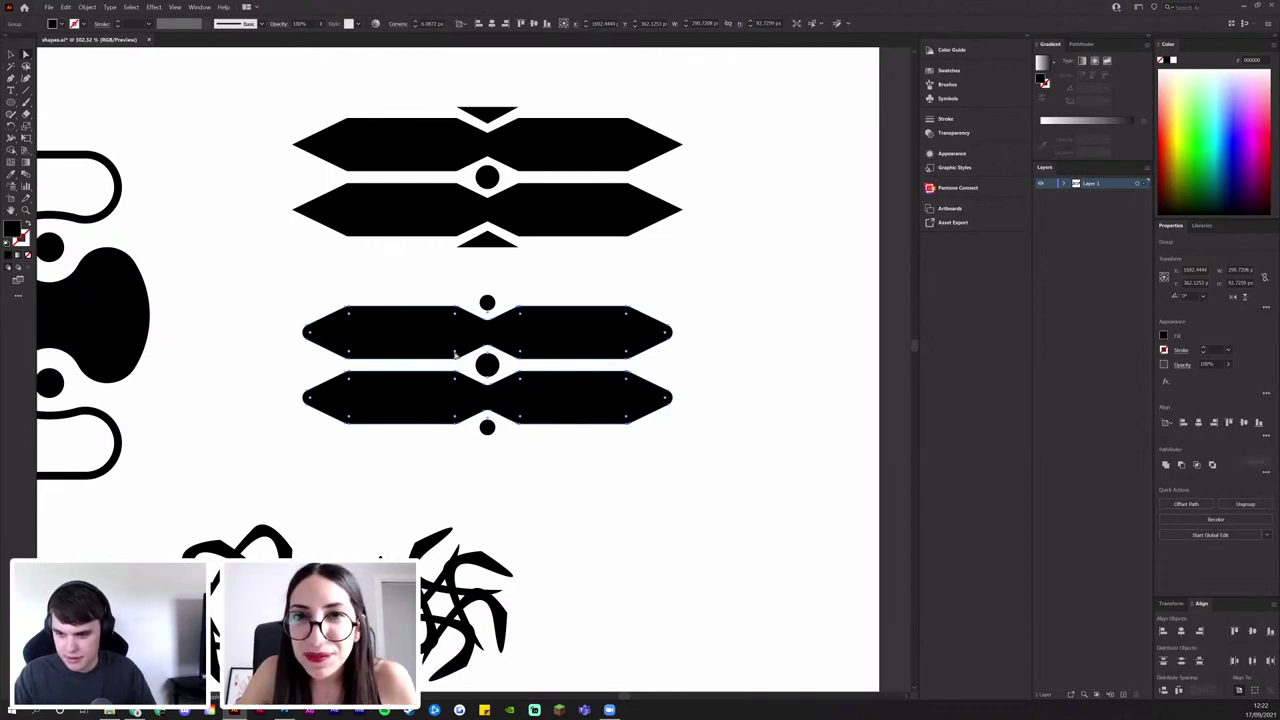
{"action": "key", "text": "v"}
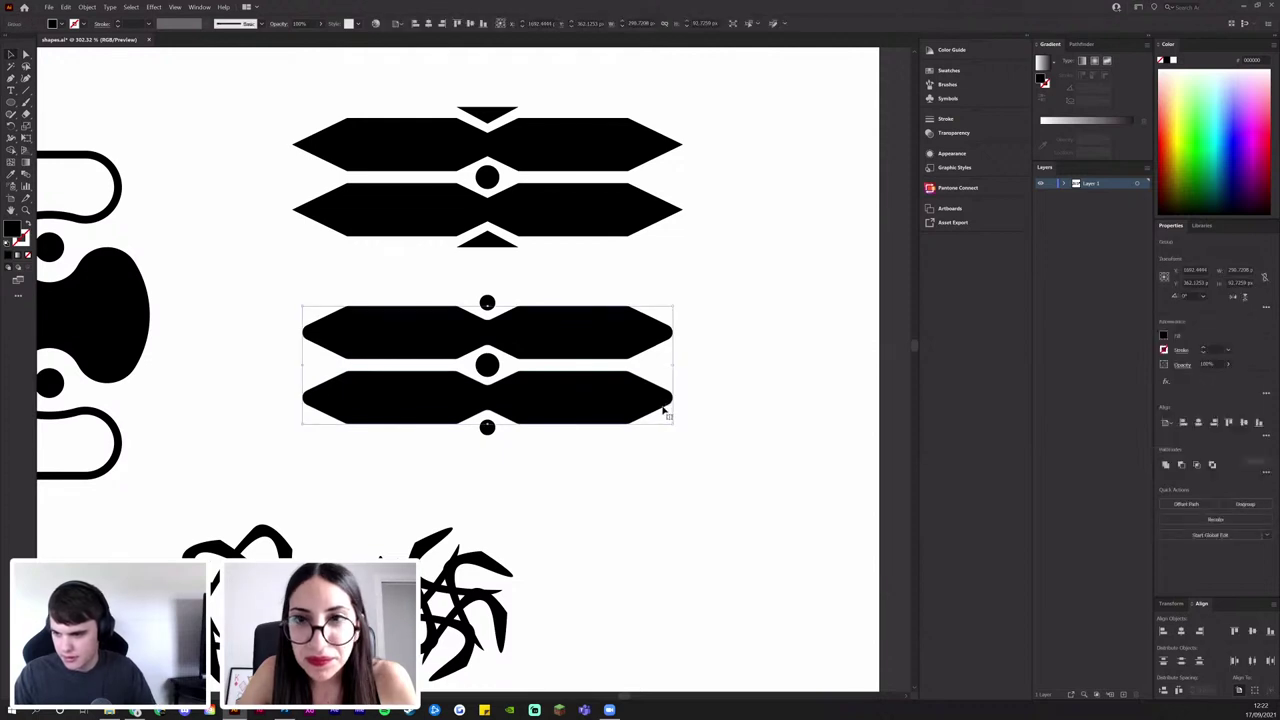
{"action": "left_click", "coordinate": [711, 396]}
Switch to the black layout.psd canvas in Photoshop and activate the Move tool
{"action": "scroll", "coordinate": [711, 396], "scroll_direction": "down", "scroll_amount": 2}
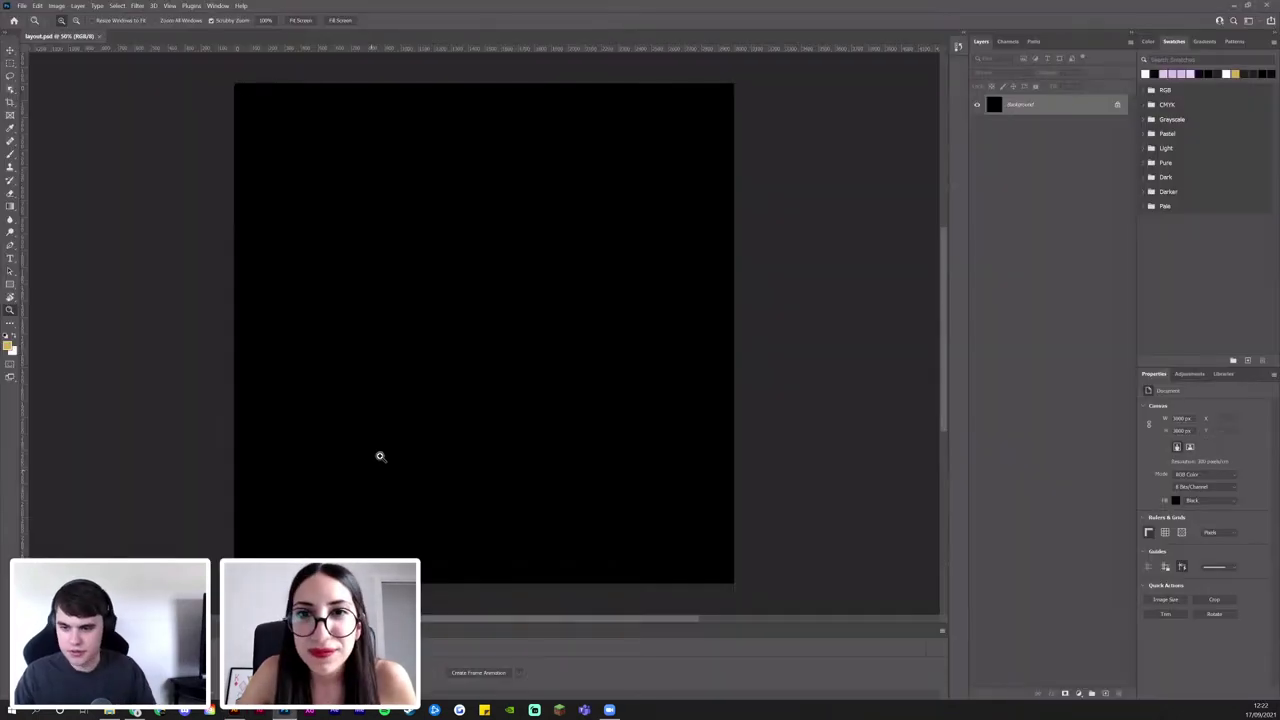
{"action": "scroll", "coordinate": [374, 397], "scroll_direction": "up", "scroll_amount": 2}
{"action": "key", "text": "v"}
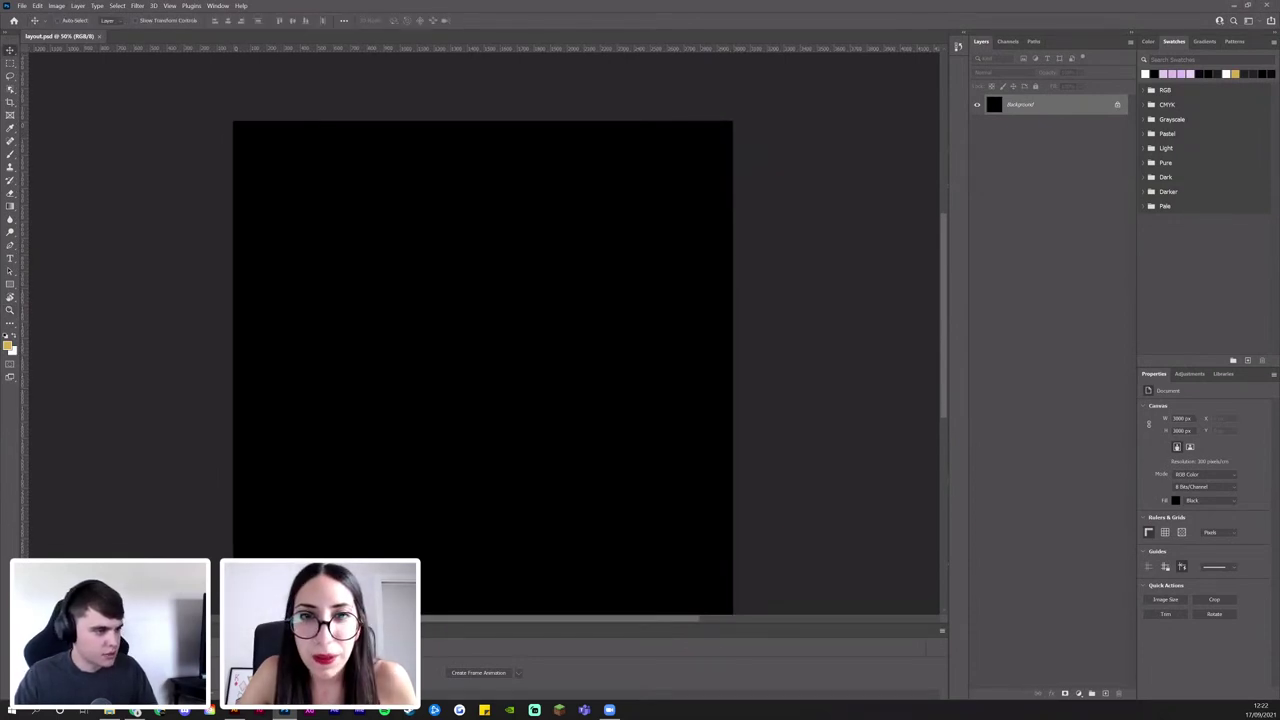
Add a new empty layer above the black background and activate the Brush tool
{"action": "left_click_drag", "start_coordinate": [2, 290], "coordinate": [382, 336]}
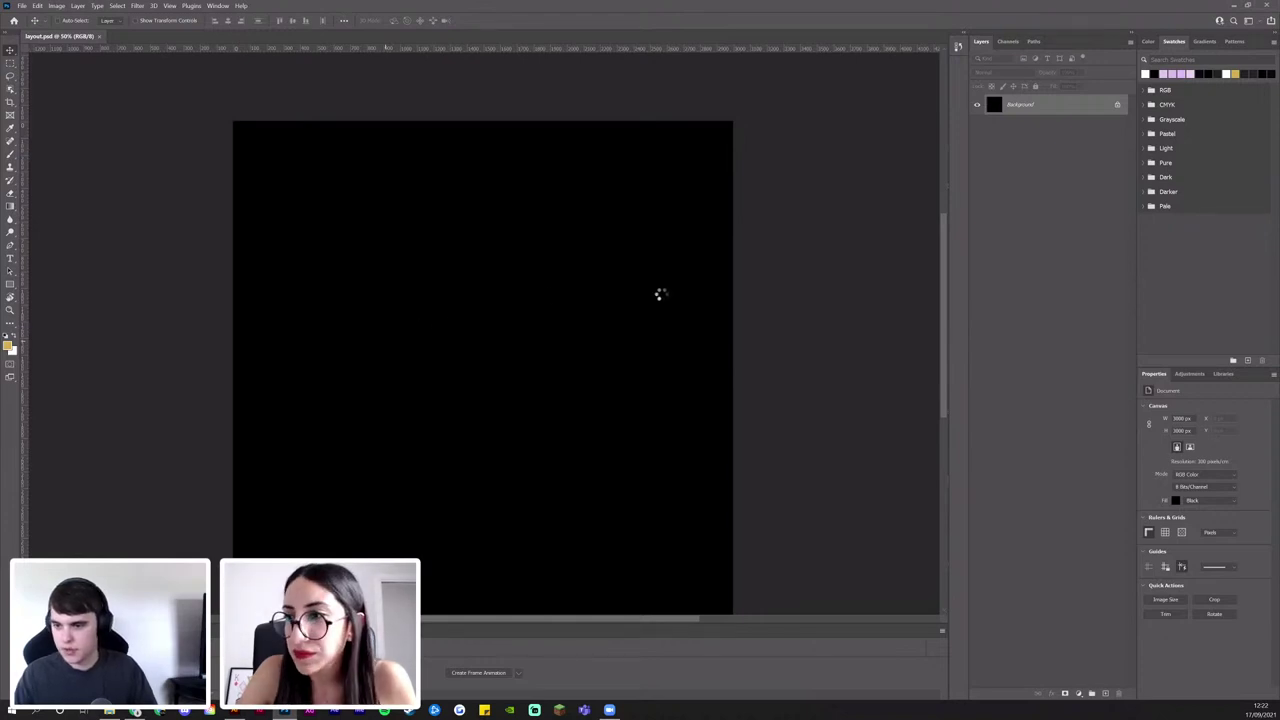
{"action": "left_click_drag", "start_coordinate": [378, 309], "coordinate": [384, 275]}
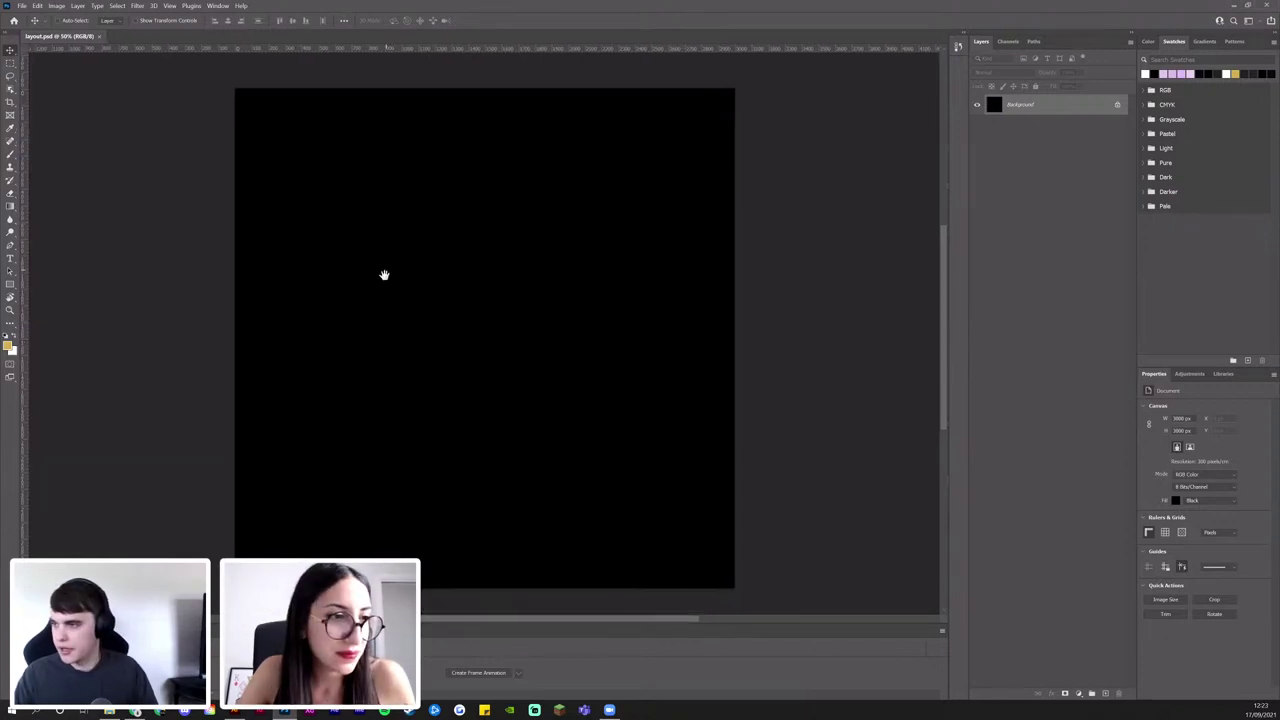
{"action": "left_click", "coordinate": [1104, 694]}
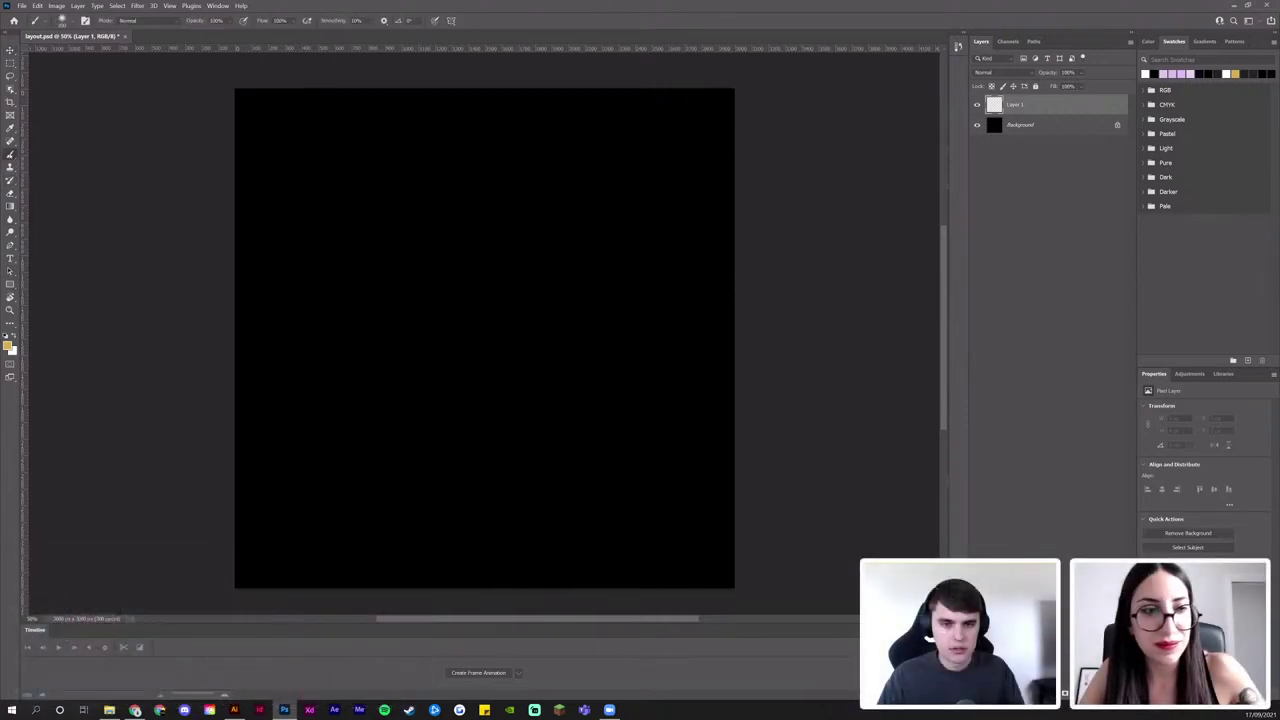
{"action": "key", "text": "b"}
Add a Gradient Map adjustment layer above Layer 1 and open its gradient for editing
{"action": "left_click", "coordinate": [1079, 693]}
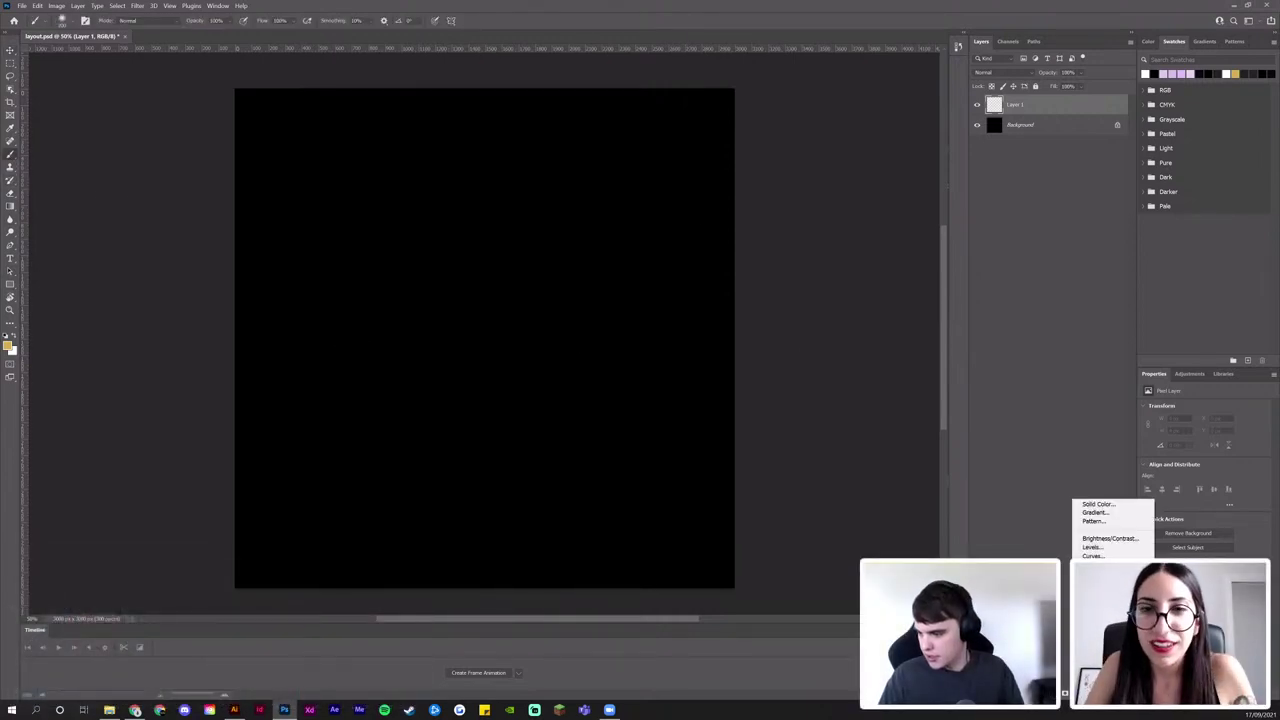
{"action": "left_click", "coordinate": [1100, 667]}
{"action": "left_click", "coordinate": [1212, 410]}
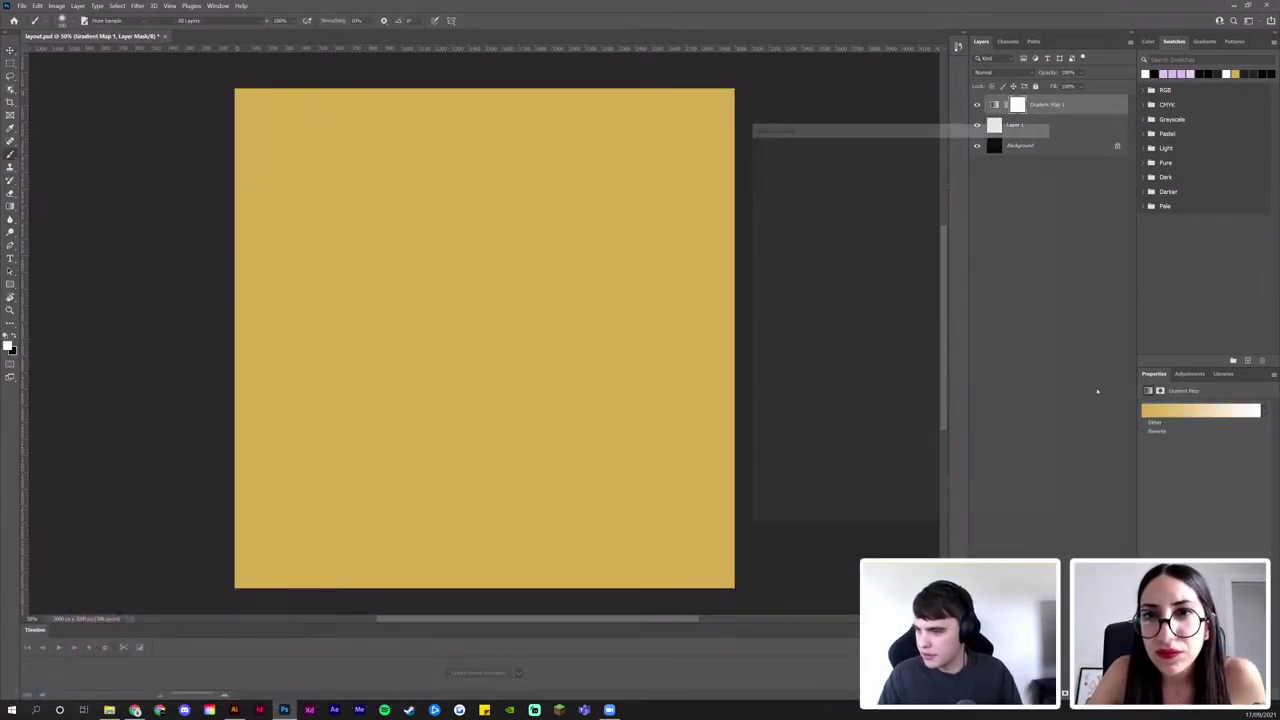
Try a multicolour blue, pink and black preset on the gradient map
{"action": "left_click", "coordinate": [763, 329]}
{"action": "scroll", "coordinate": [874, 362], "scroll_direction": "down", "scroll_amount": 1}
{"action": "scroll", "coordinate": [873, 362], "scroll_direction": "down", "scroll_amount": 3}
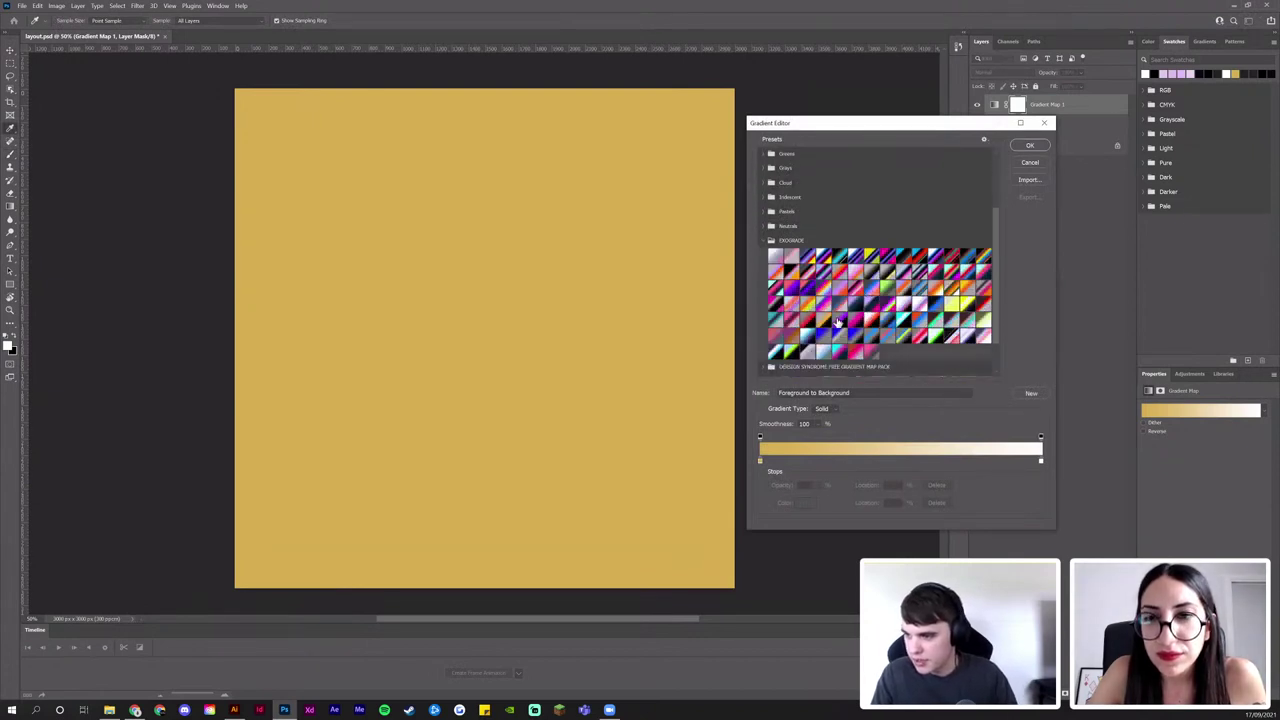
{"action": "left_click", "coordinate": [824, 270]}
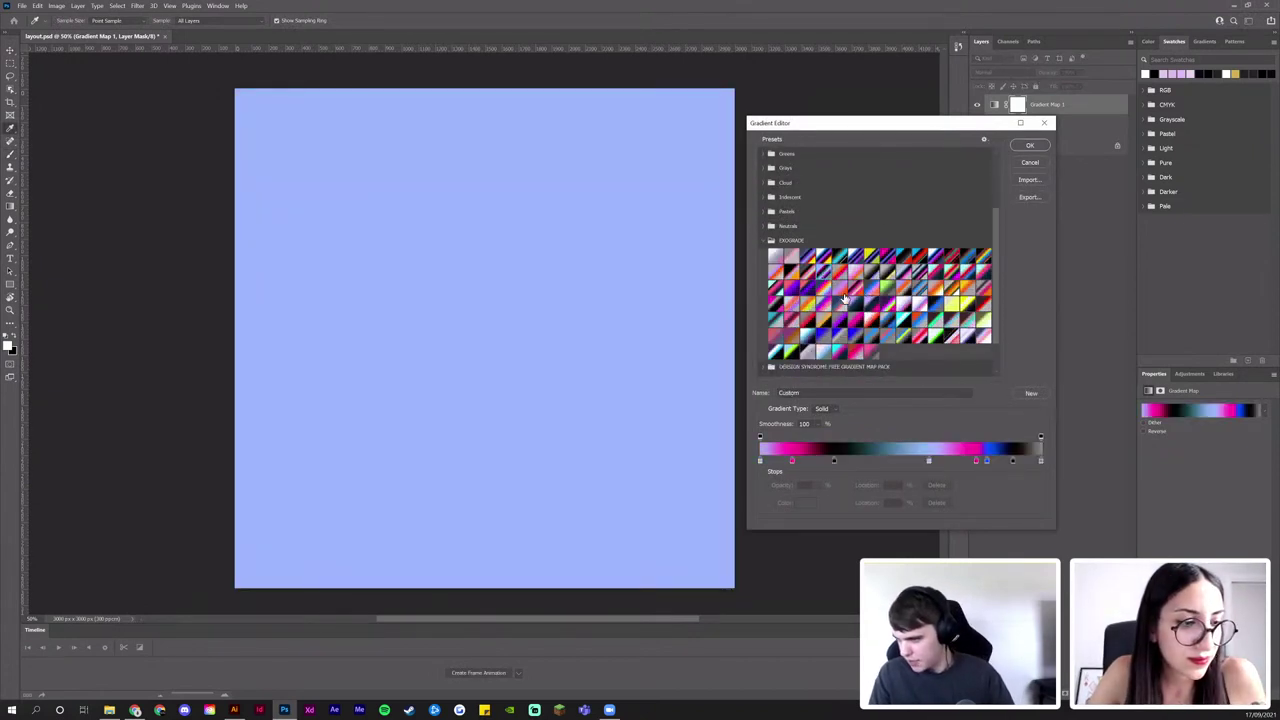
Apply the black, teal, magenta, orange and green preset from the free gradient map pack to the gradient map
{"action": "scroll", "coordinate": [850, 300], "scroll_direction": "down", "scroll_amount": 2}
{"action": "left_click", "coordinate": [766, 330]}
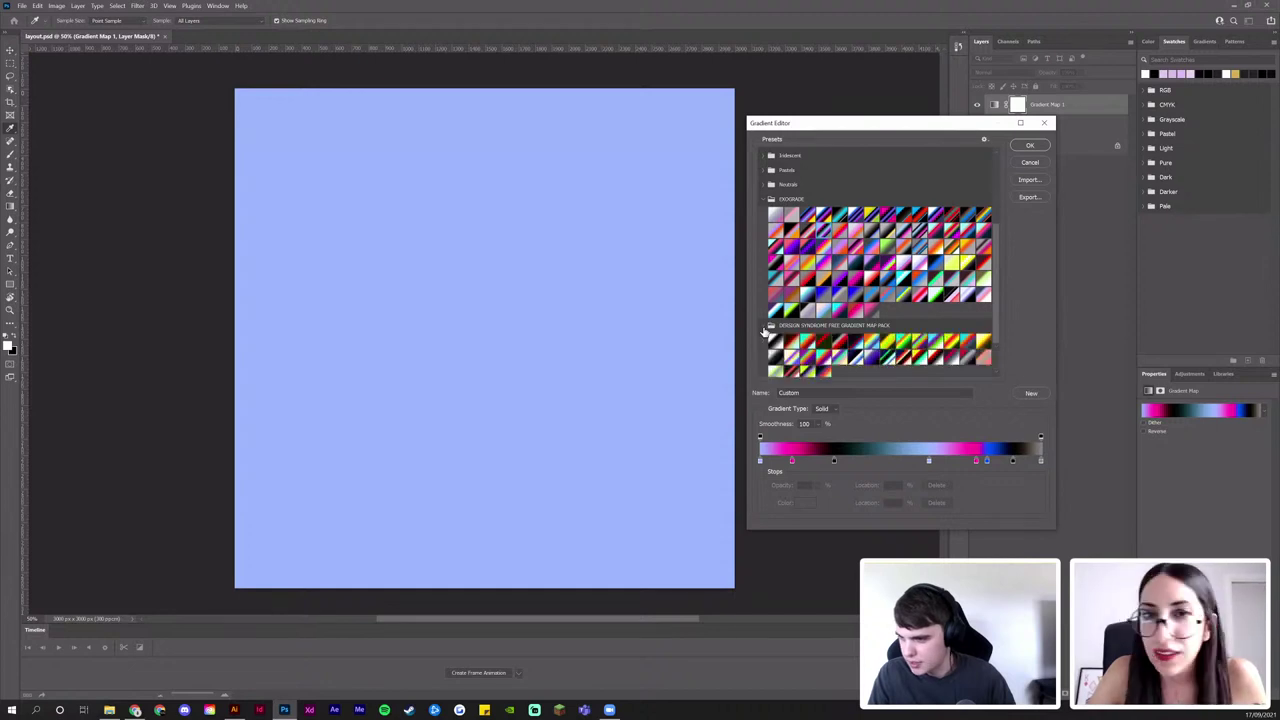
{"action": "scroll", "coordinate": [830, 300], "scroll_direction": "down", "scroll_amount": 2}
{"action": "left_click", "coordinate": [822, 325]}
{"action": "left_click", "coordinate": [1030, 146]}
{"action": "key", "text": "b"}
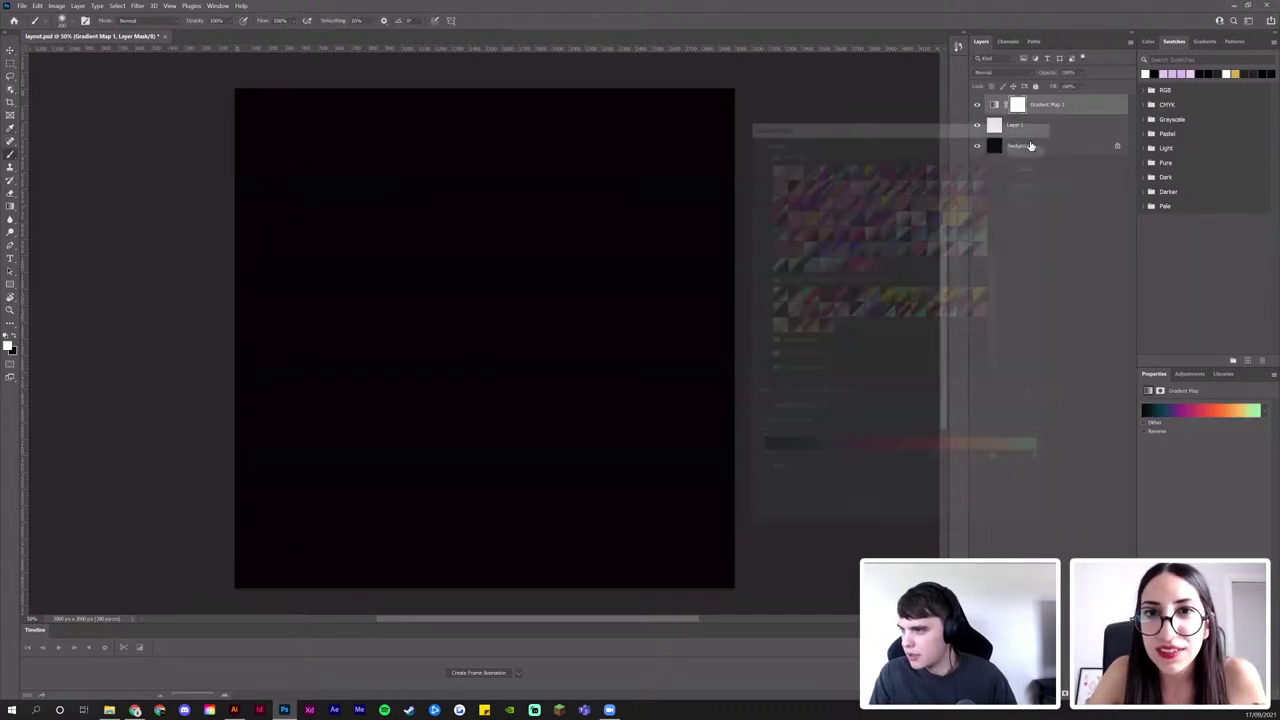
Paint a long S-curve, a short upright stroke, a dot and a small oval on Layer 1 with a larger soft yellow brush
{"action": "key", "text": "ctrl+shift+alt+n"}
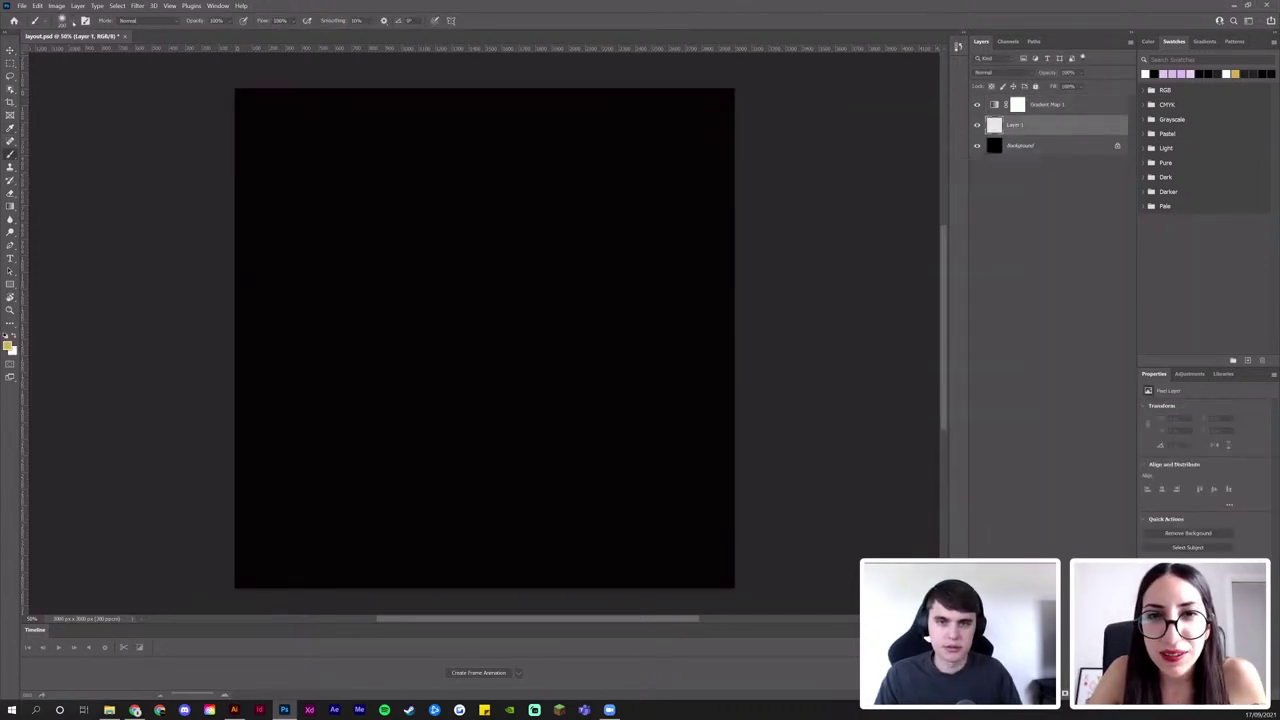
{"action": "left_click", "coordinate": [62, 20]}
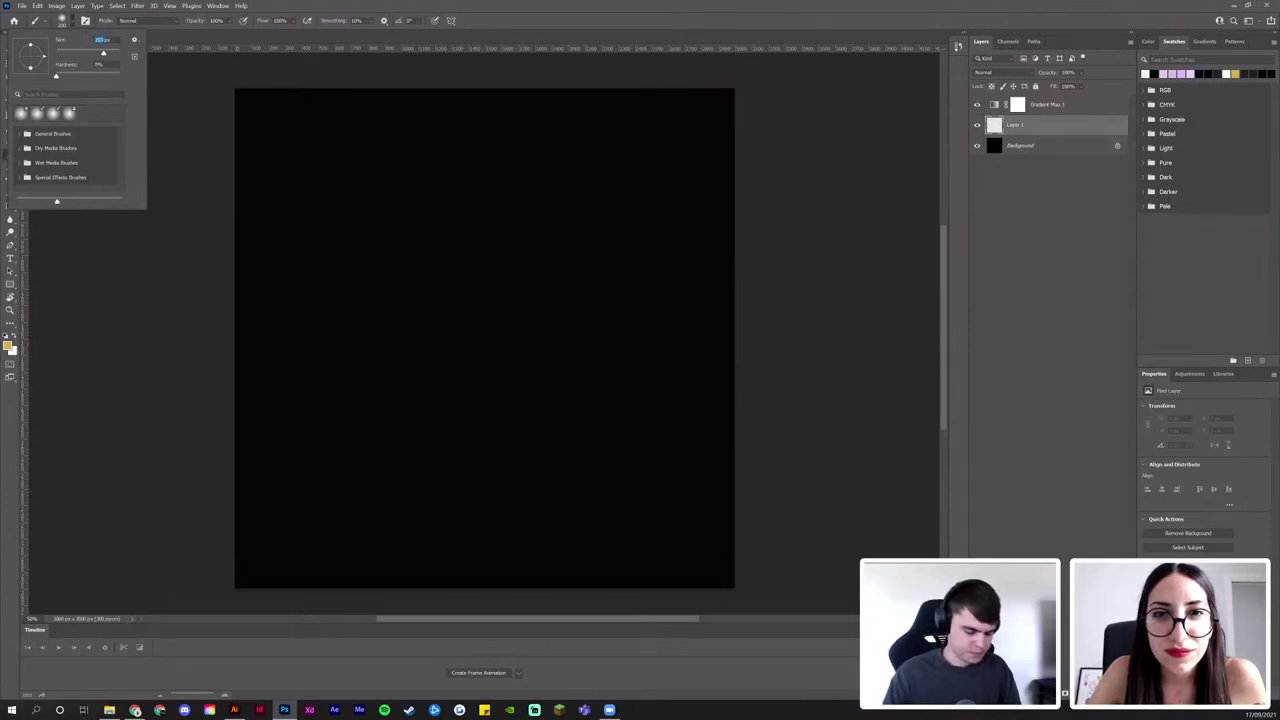
{"action": "key", "text": "Return"}
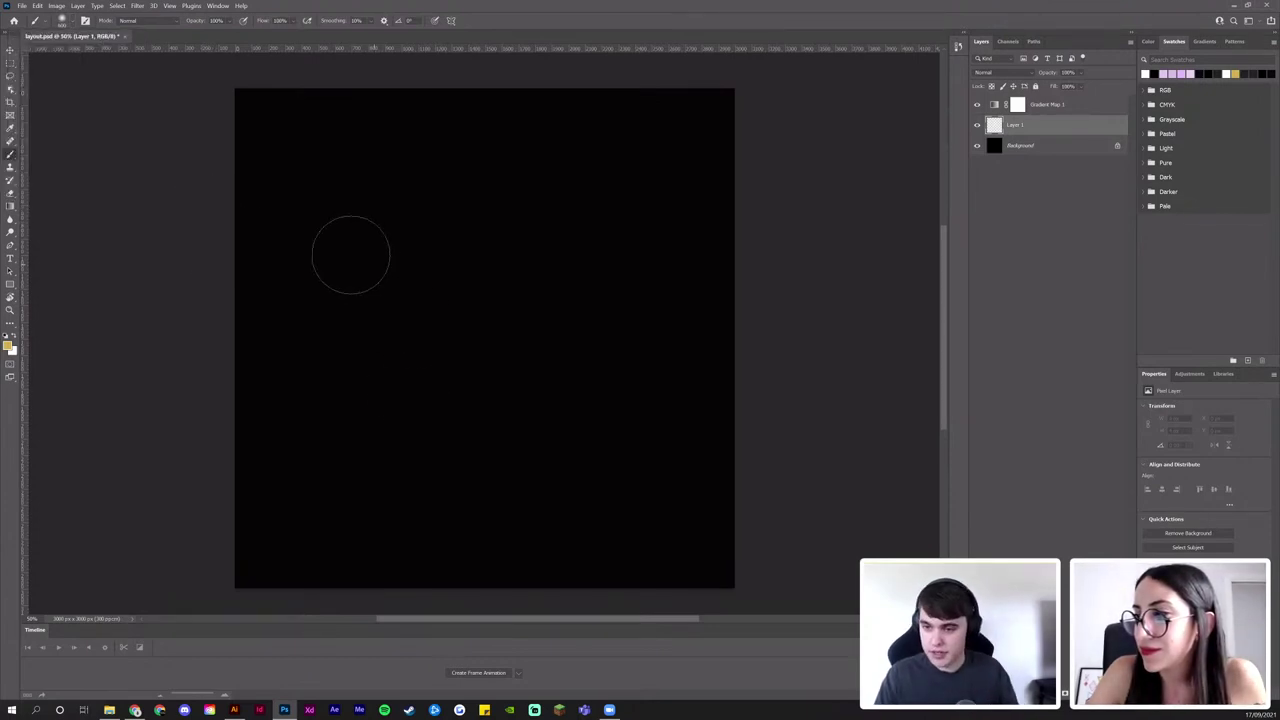
{"action": "mouse_move", "coordinate": [349, 254]}
{"action": "left_mouse_down"}
{"action": "mouse_move", "coordinate": [442, 312]}
{"action": "mouse_move", "coordinate": [448, 466]}
{"action": "mouse_move", "coordinate": [508, 478]}
{"action": "left_mouse_up"}
{"action": "left_click_drag", "start_coordinate": [552, 345], "coordinate": [575, 255]}
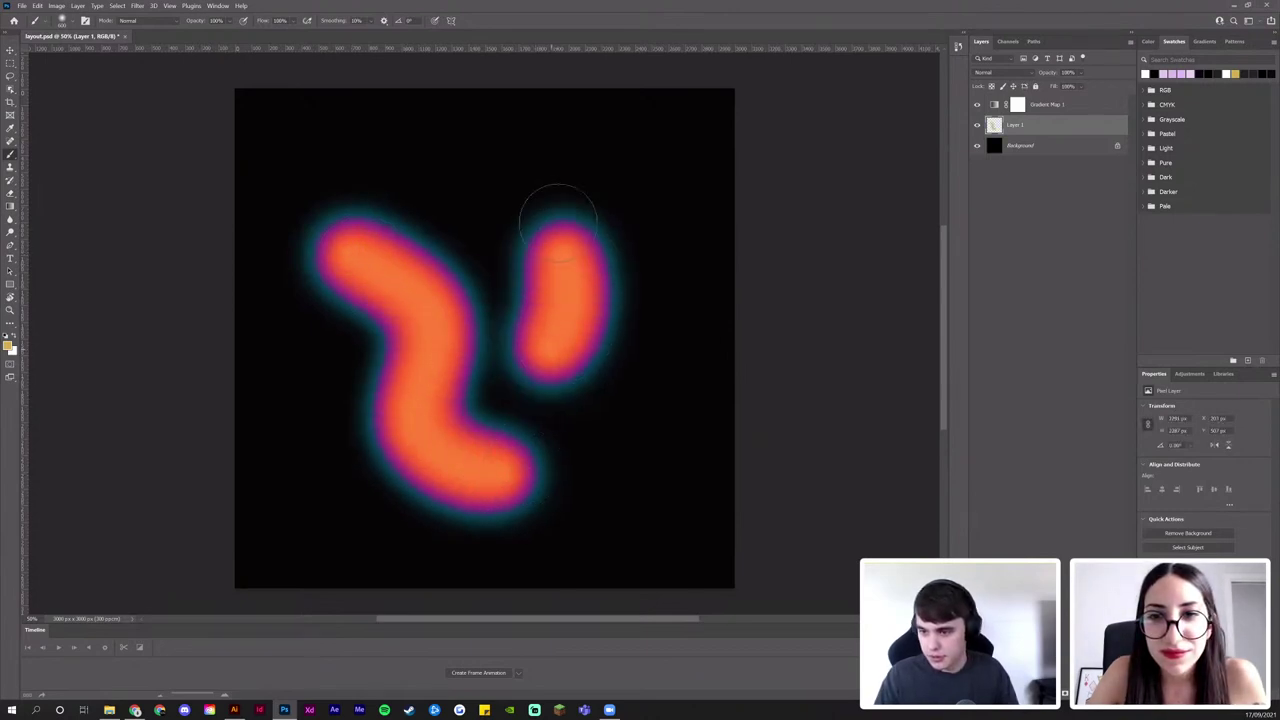
{"action": "left_click", "coordinate": [463, 168]}
{"action": "left_click_drag", "start_coordinate": [624, 456], "coordinate": [644, 410]}
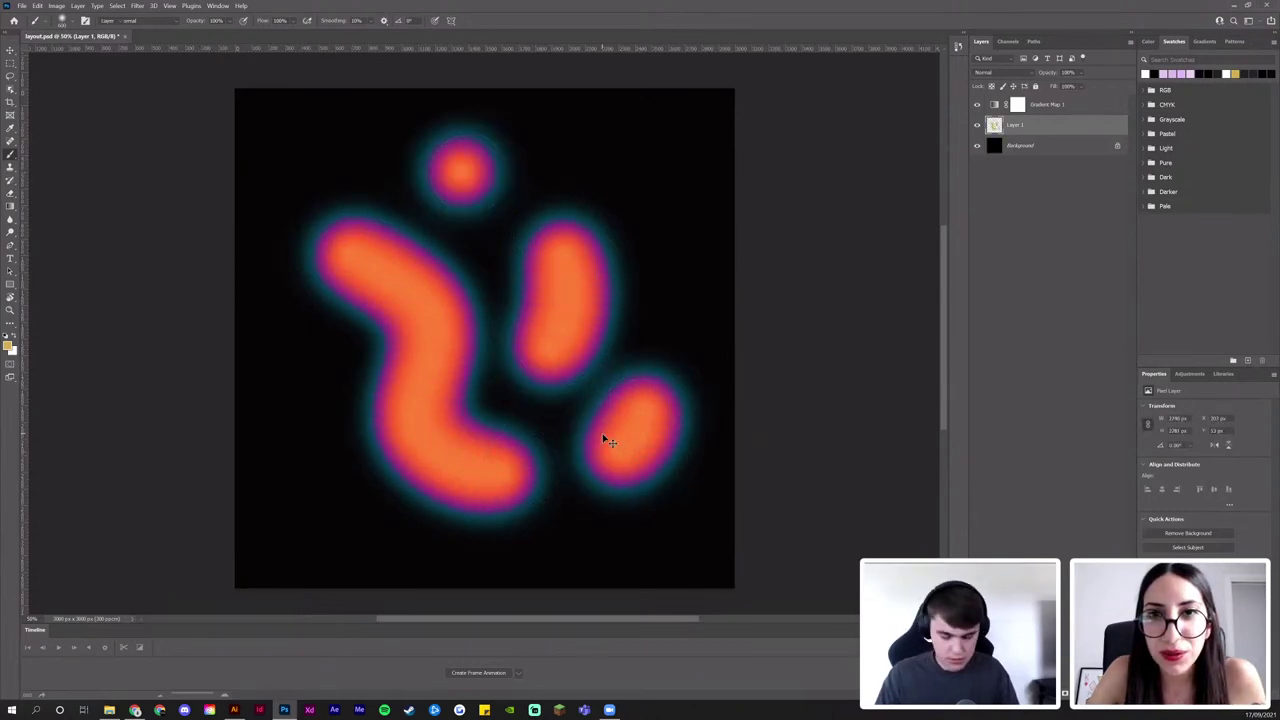
Move the painted shapes on Layer 1 slightly to the left and scale them down a little
{"action": "key", "text": "v"}
{"action": "left_click_drag", "start_coordinate": [637, 359], "coordinate": [612, 367]}
{"action": "mouse_move", "coordinate": [702, 328]}
{"action": "left_mouse_down"}
{"action": "mouse_move", "coordinate": [671, 326]}
{"action": "mouse_move", "coordinate": [629, 360]}
{"action": "mouse_move", "coordinate": [694, 331]}
{"action": "left_mouse_up"}
{"action": "key", "text": "Return"}
{"action": "key", "text": "ctrl+t"}
{"action": "key", "text": "Return"}
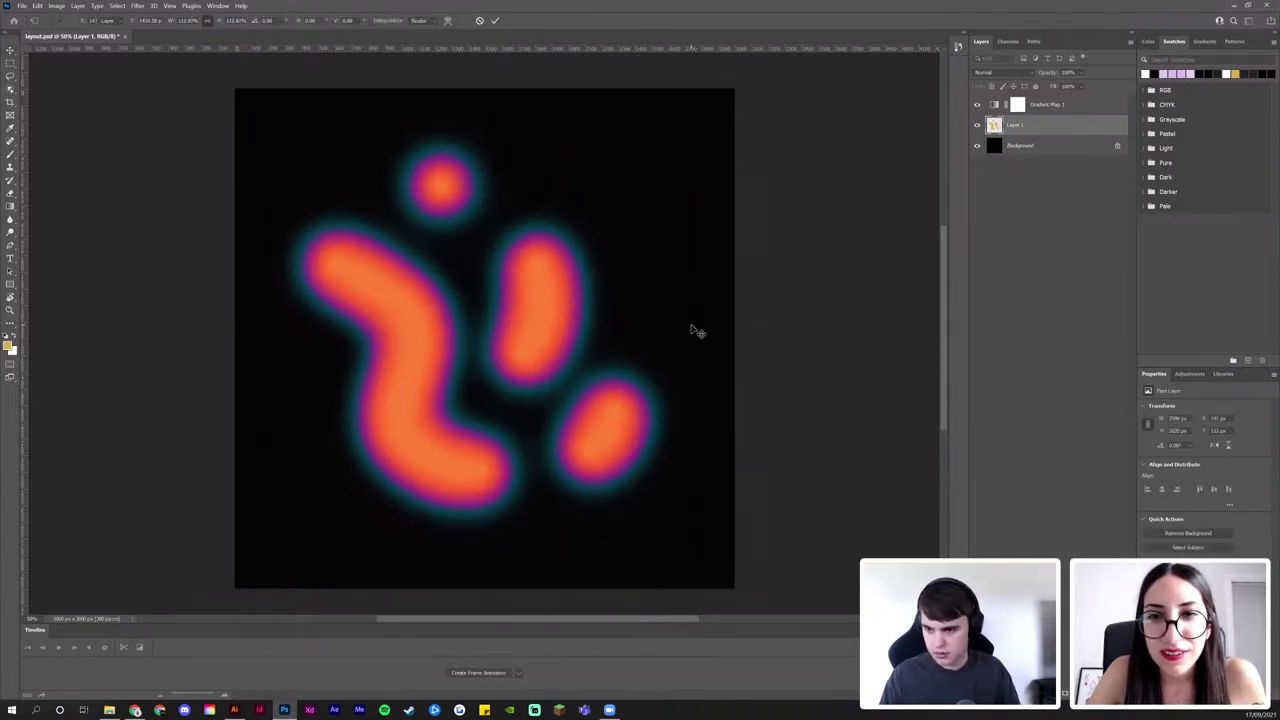
Duplicate Layer 1 and start warping the copy, bending its upper, left and right edges
{"action": "key", "text": "ctrl+alt+t"}
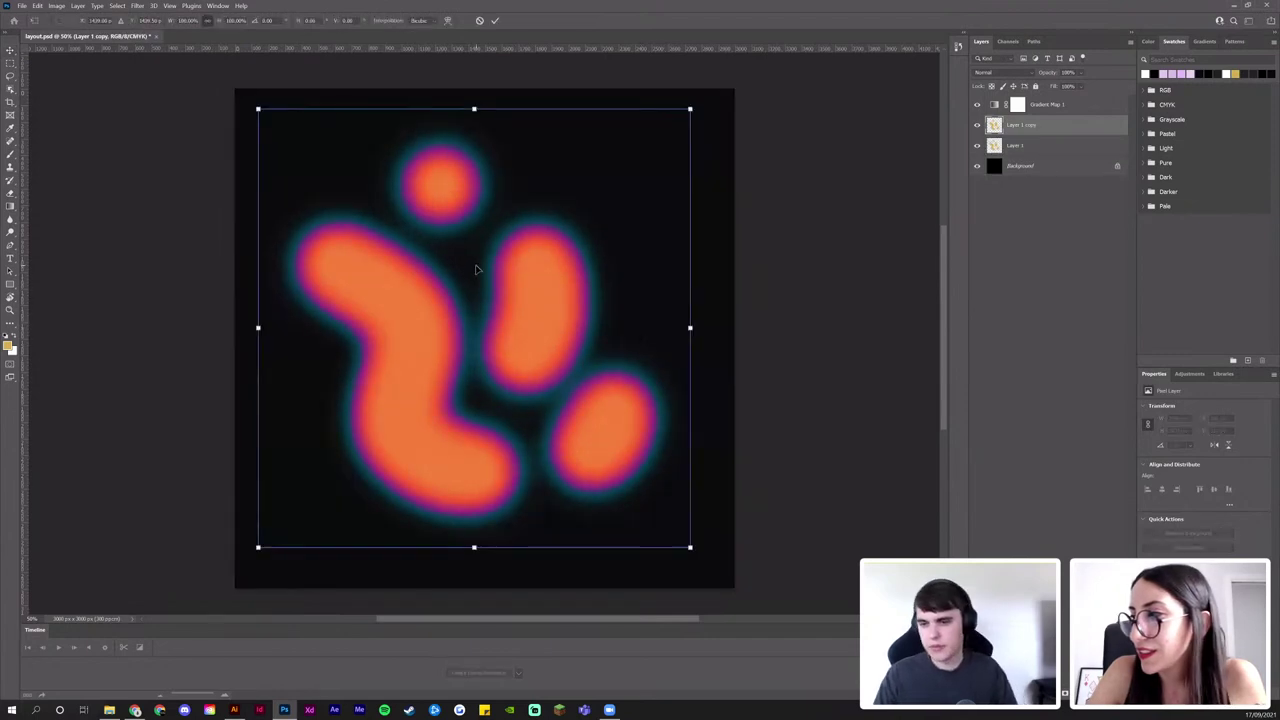
{"action": "right_click", "coordinate": [477, 269]}
{"action": "left_click", "coordinate": [495, 341]}
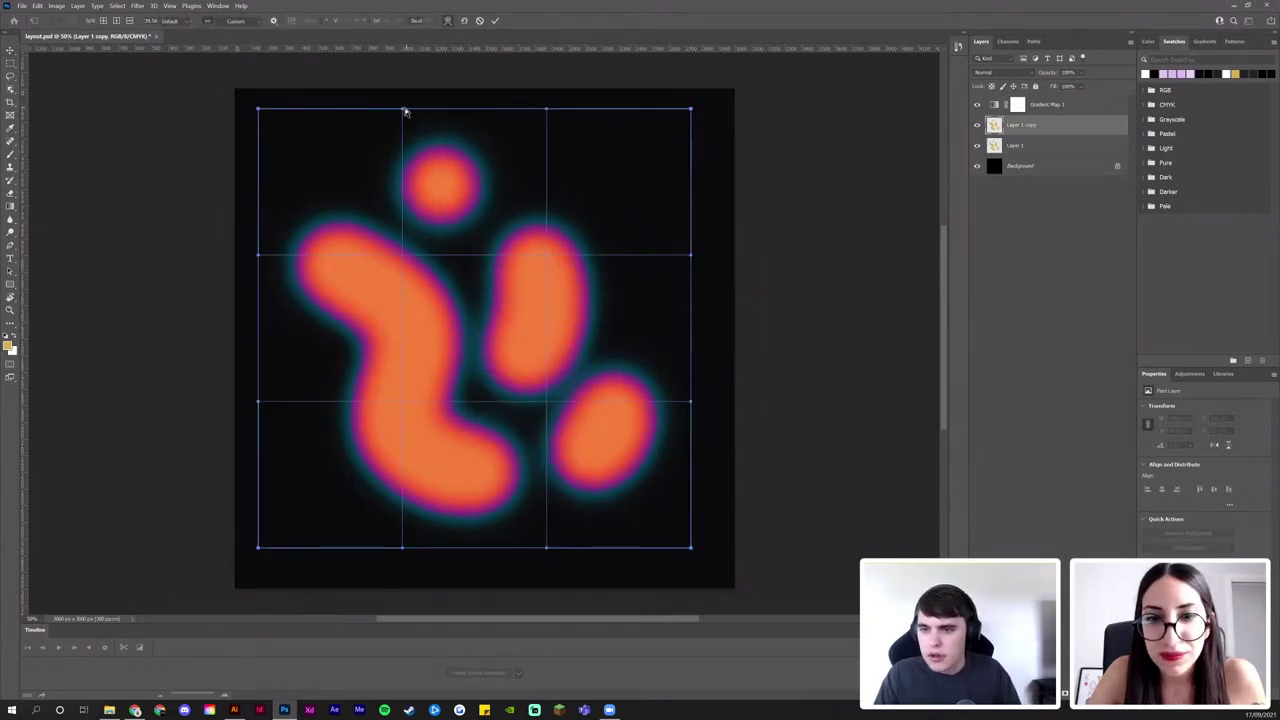
{"action": "left_click_drag", "start_coordinate": [421, 152], "coordinate": [596, 354]}
{"action": "left_click_drag", "start_coordinate": [692, 408], "coordinate": [719, 87]}
{"action": "left_click_drag", "start_coordinate": [595, 357], "coordinate": [646, 248]}
{"action": "left_click_drag", "start_coordinate": [258, 261], "coordinate": [323, 368]}
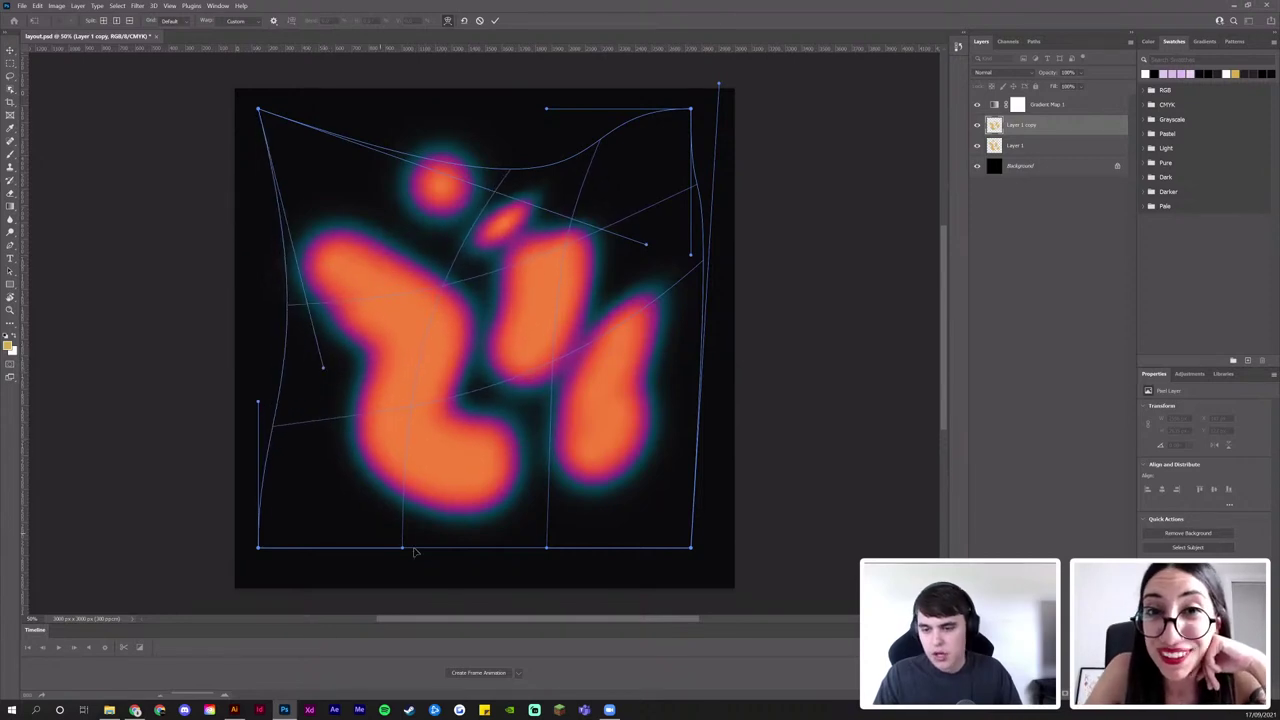
Pull the lower edge of the copy's warp grid upward, refine the upper and left curves, and apply the warp
{"action": "left_click_drag", "start_coordinate": [405, 549], "coordinate": [693, 285]}
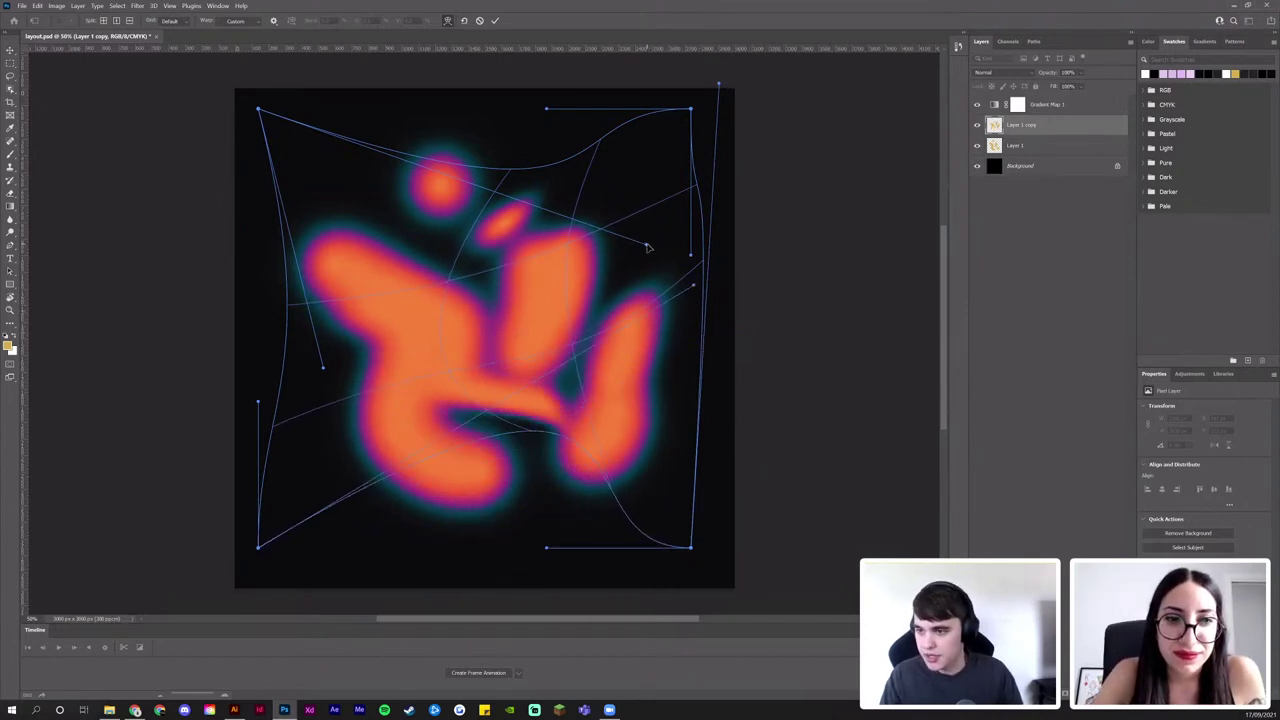
{"action": "left_click_drag", "start_coordinate": [647, 247], "coordinate": [645, 226]}
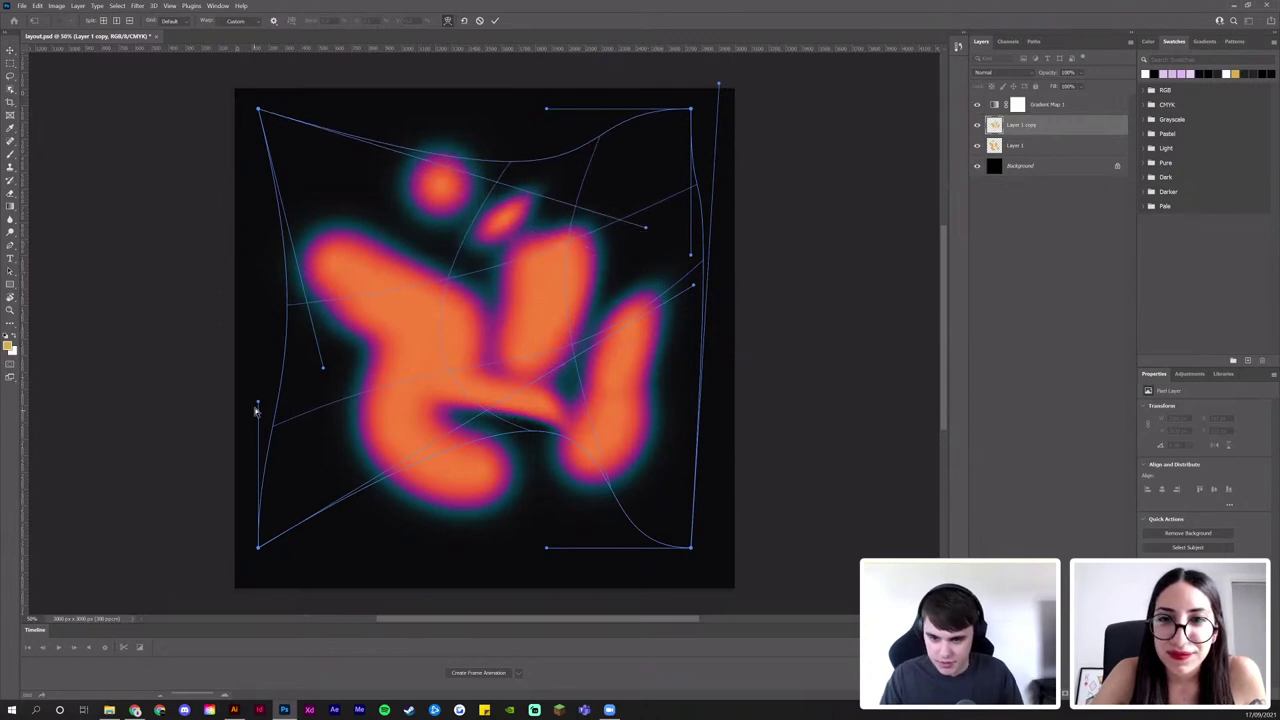
{"action": "left_click_drag", "start_coordinate": [258, 406], "coordinate": [264, 345]}
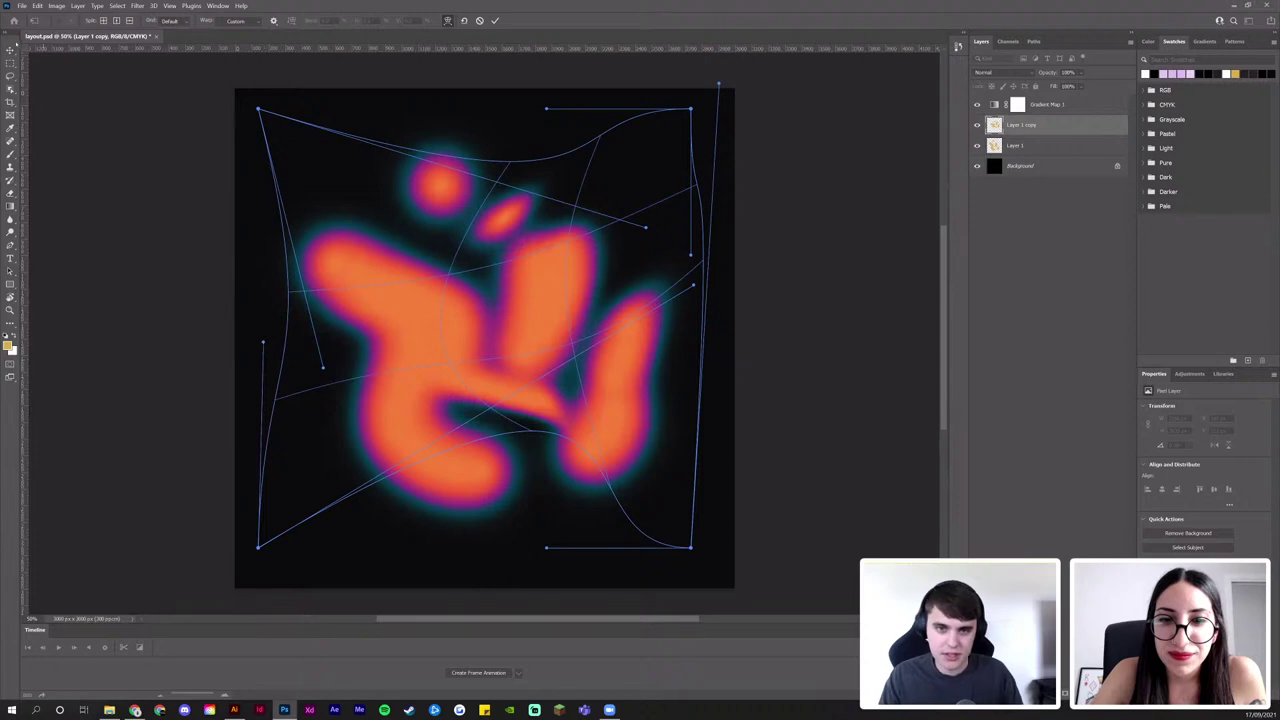
{"action": "left_click_drag", "start_coordinate": [15, 43], "coordinate": [17, 49]}
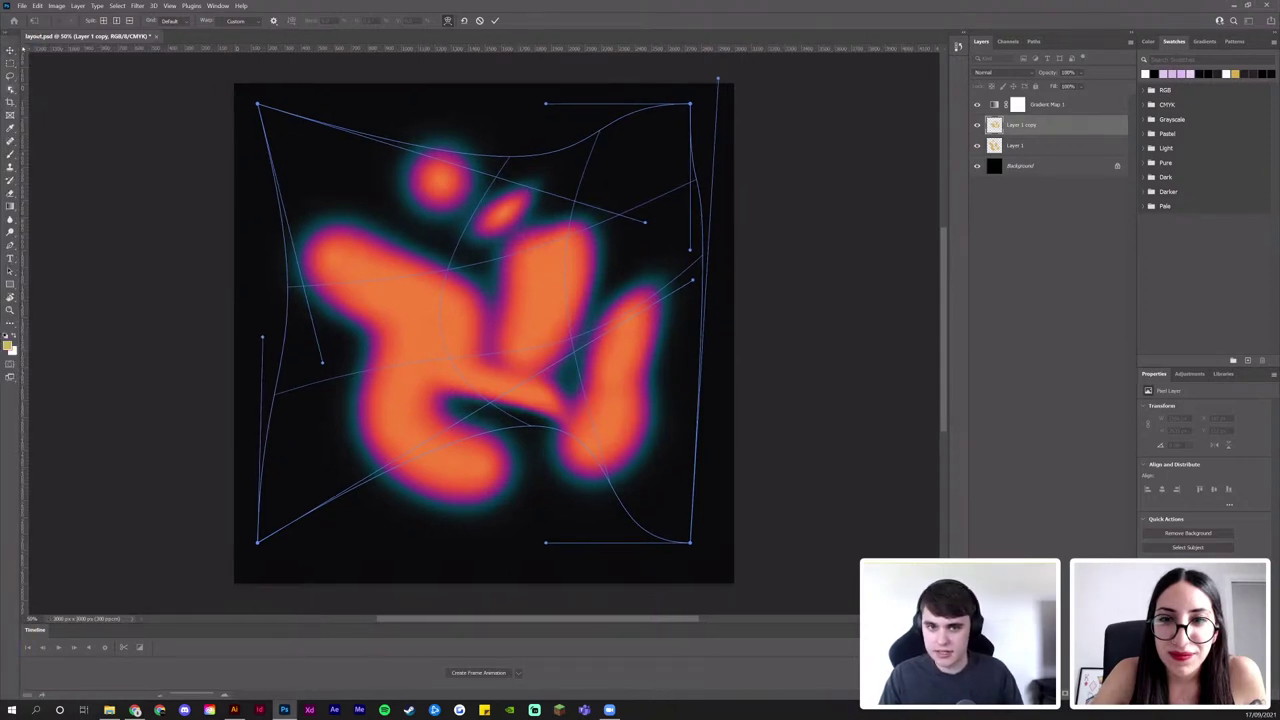
{"action": "key", "text": "Return"}
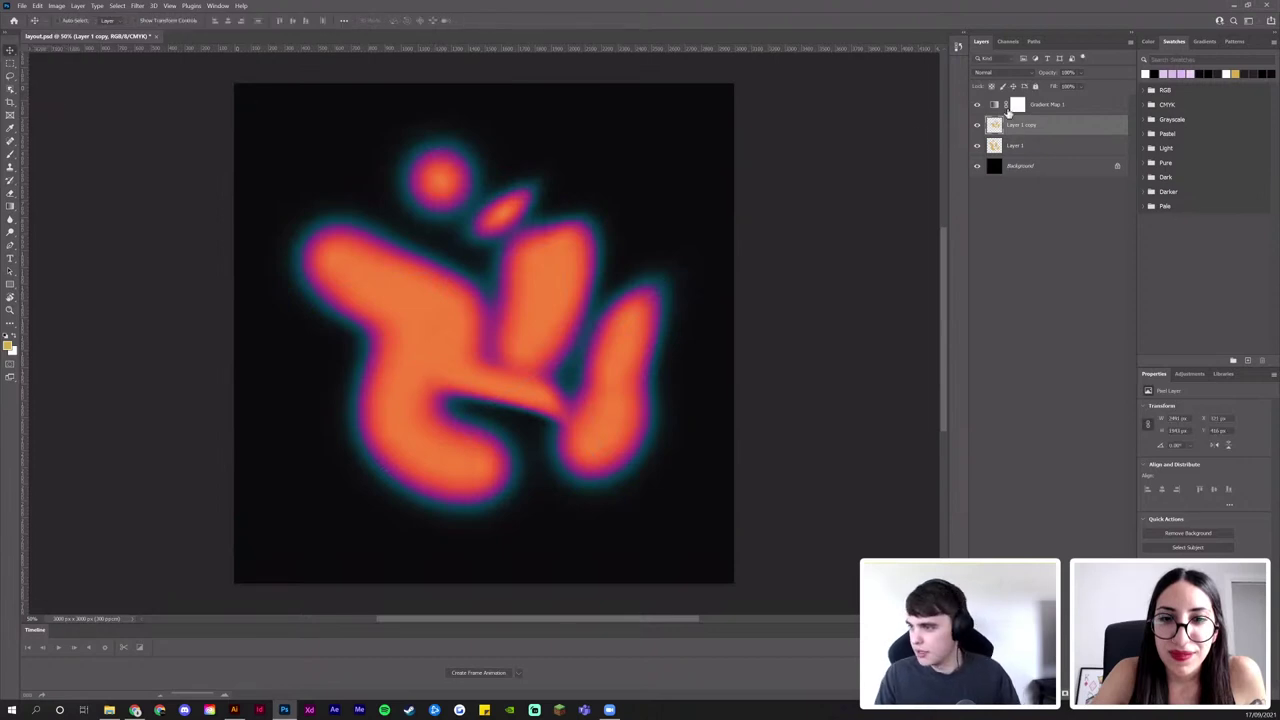
Set Layer 1 copy to the Subtract blend mode, rotate it about 13° counter-clockwise and enlarge it to about 111%
{"action": "left_click", "coordinate": [992, 72]}
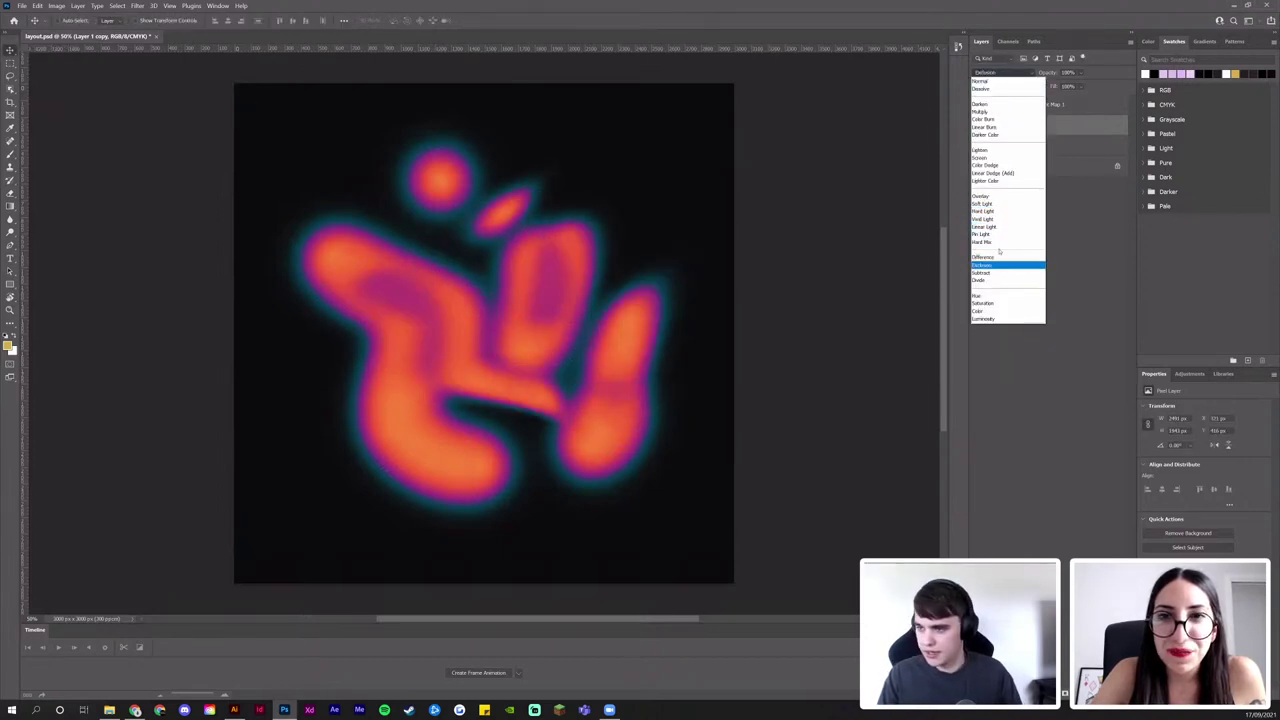
{"action": "left_click", "coordinate": [1000, 273]}
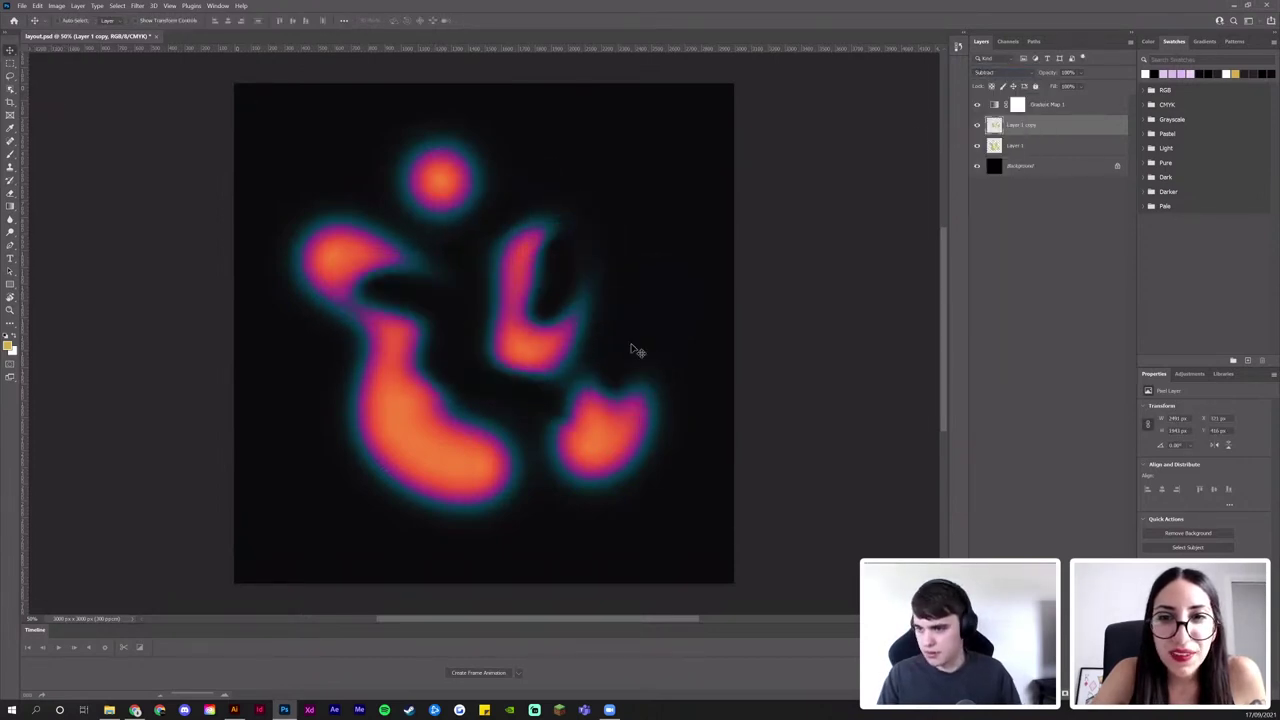
{"action": "key", "text": "ctrl+t"}
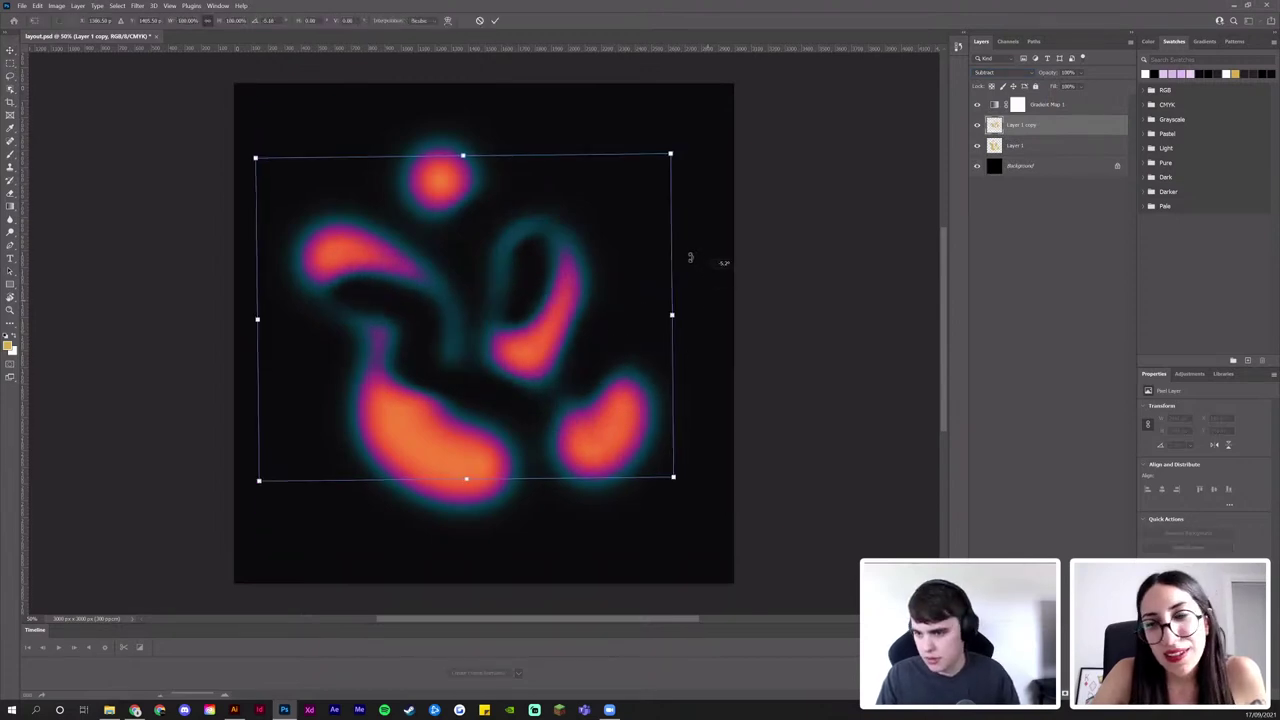
{"action": "left_click_drag", "start_coordinate": [688, 362], "coordinate": [685, 266]}
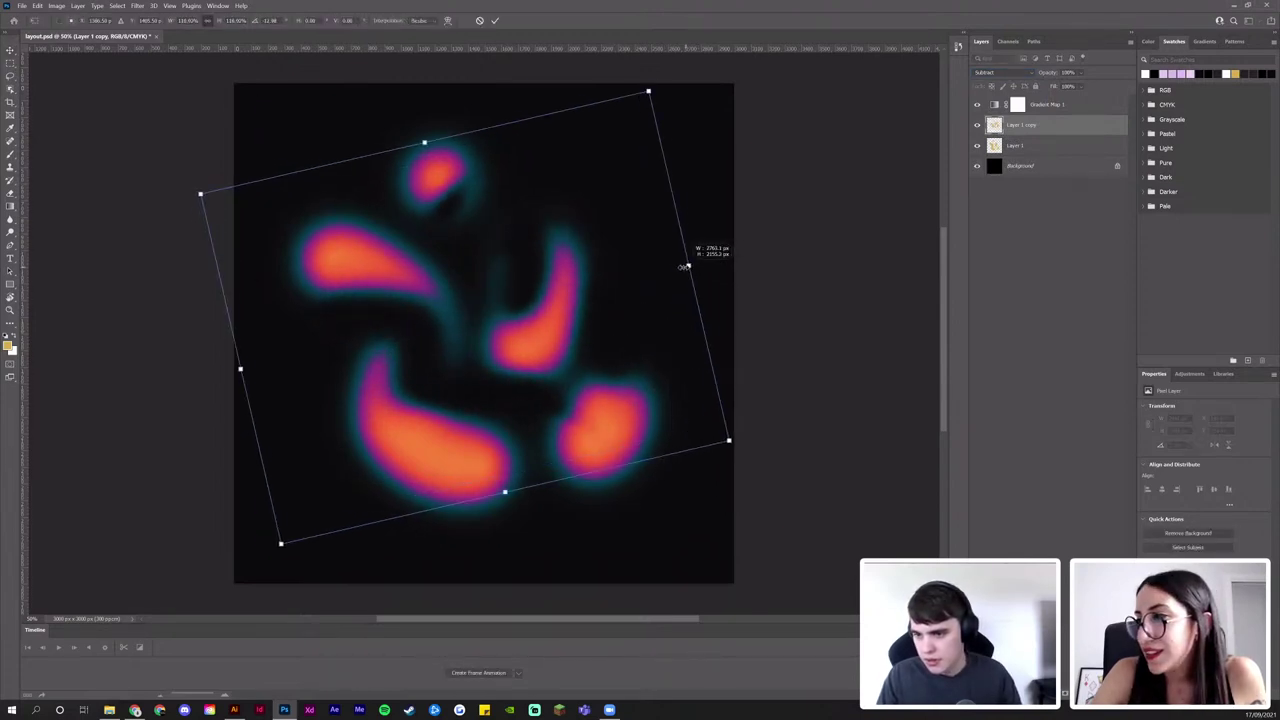
{"action": "key", "text": "Return"}
Duplicate Layer 1 again and hide both Layer 1 and Layer 1 copy
{"action": "left_click", "coordinate": [1018, 147]}
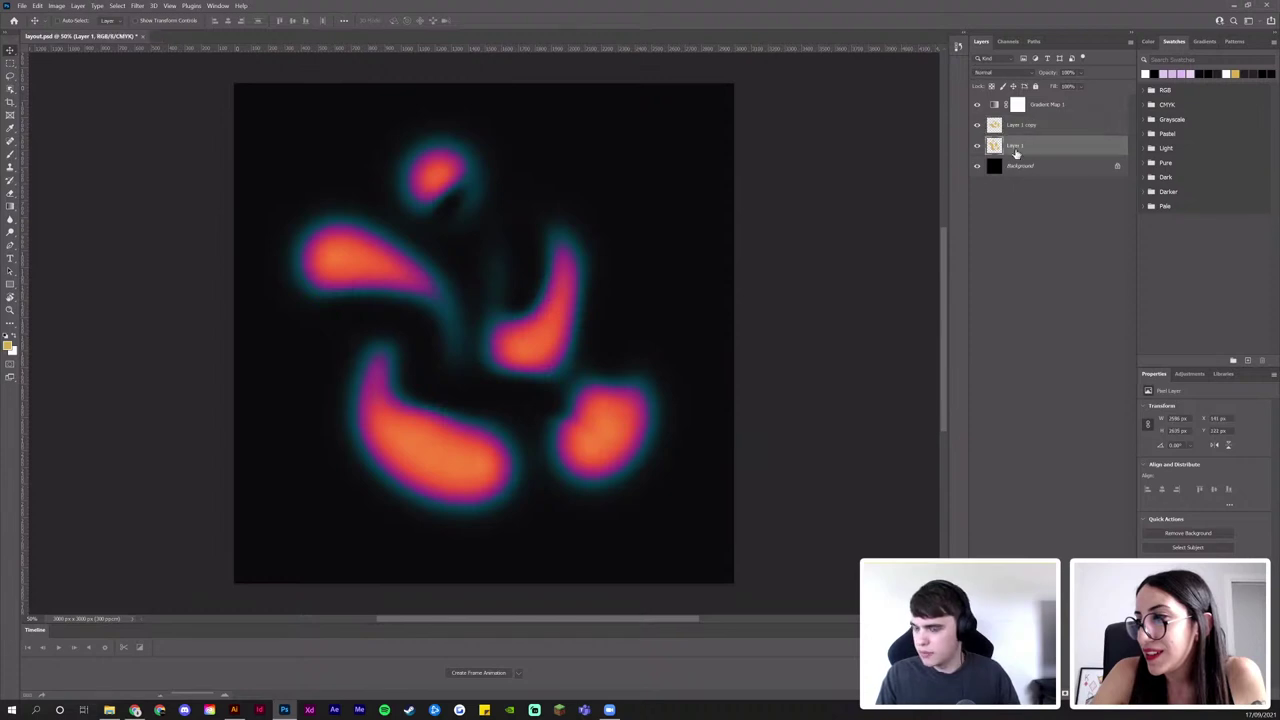
{"action": "key", "text": "ctrl+j"}
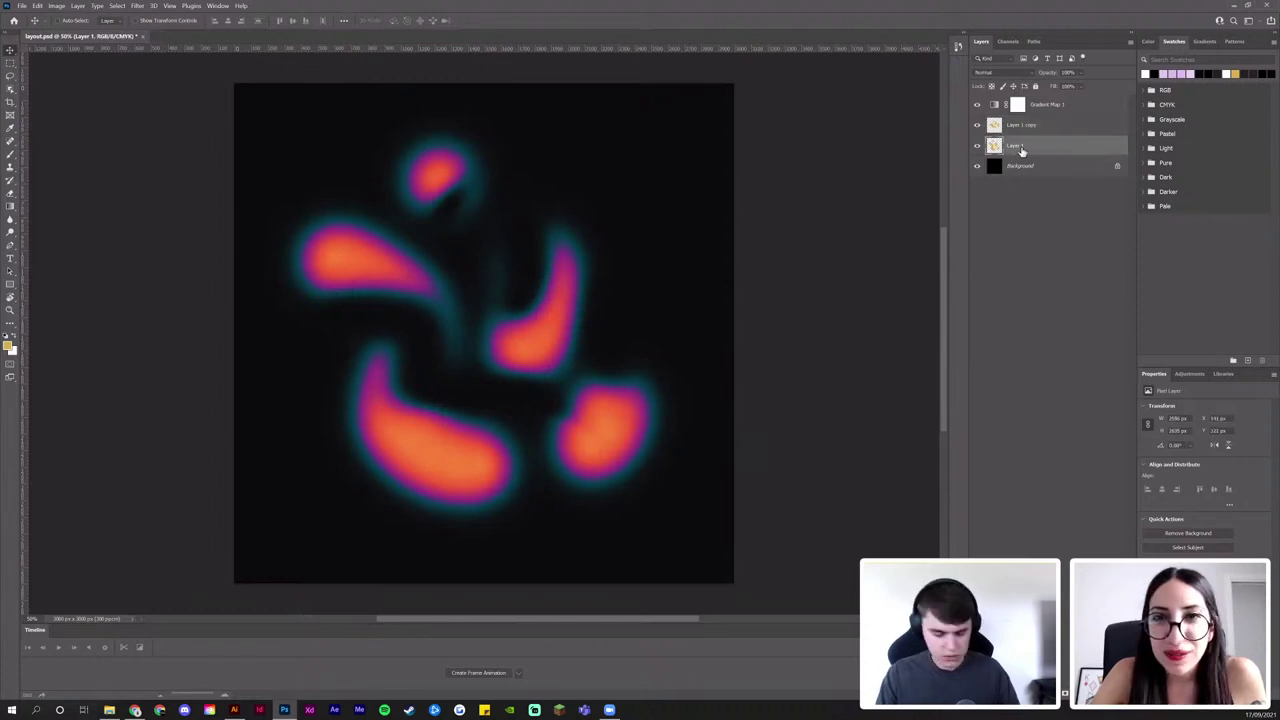
{"action": "left_click", "coordinate": [978, 145]}
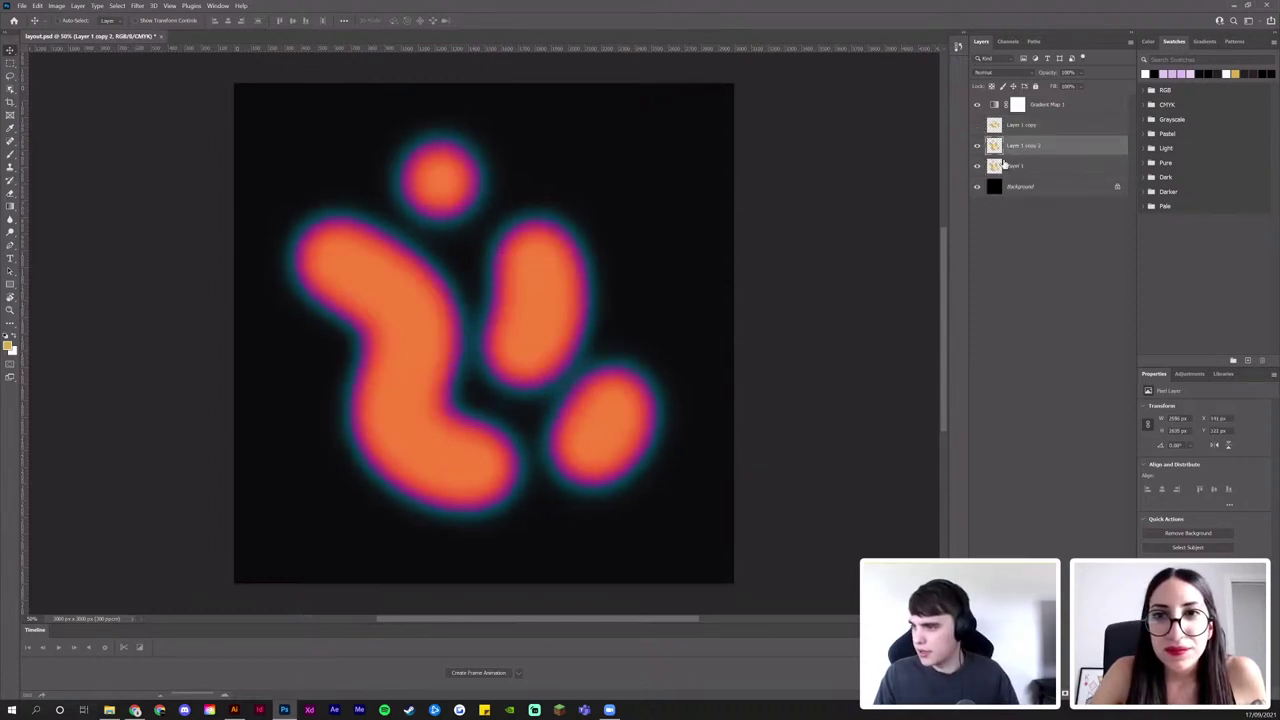
{"action": "left_click", "coordinate": [977, 166]}
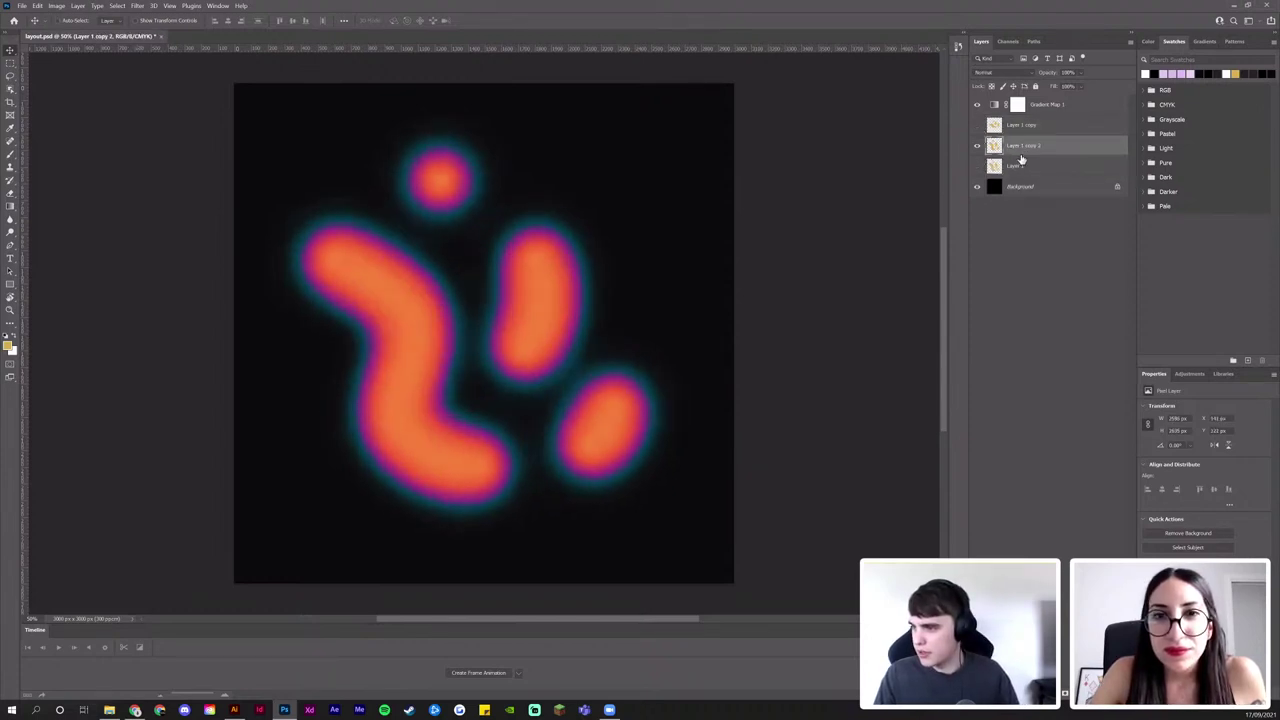
Twirl all the shapes on Layer 1 copy 2 into a swirl with a large Liquify brush at density 78, and apply it
{"action": "left_click", "coordinate": [117, 6]}
{"action": "left_click", "coordinate": [117, 6]}
{"action": "left_click", "coordinate": [77, 6]}
{"action": "mouse_move", "coordinate": [57, 6]}
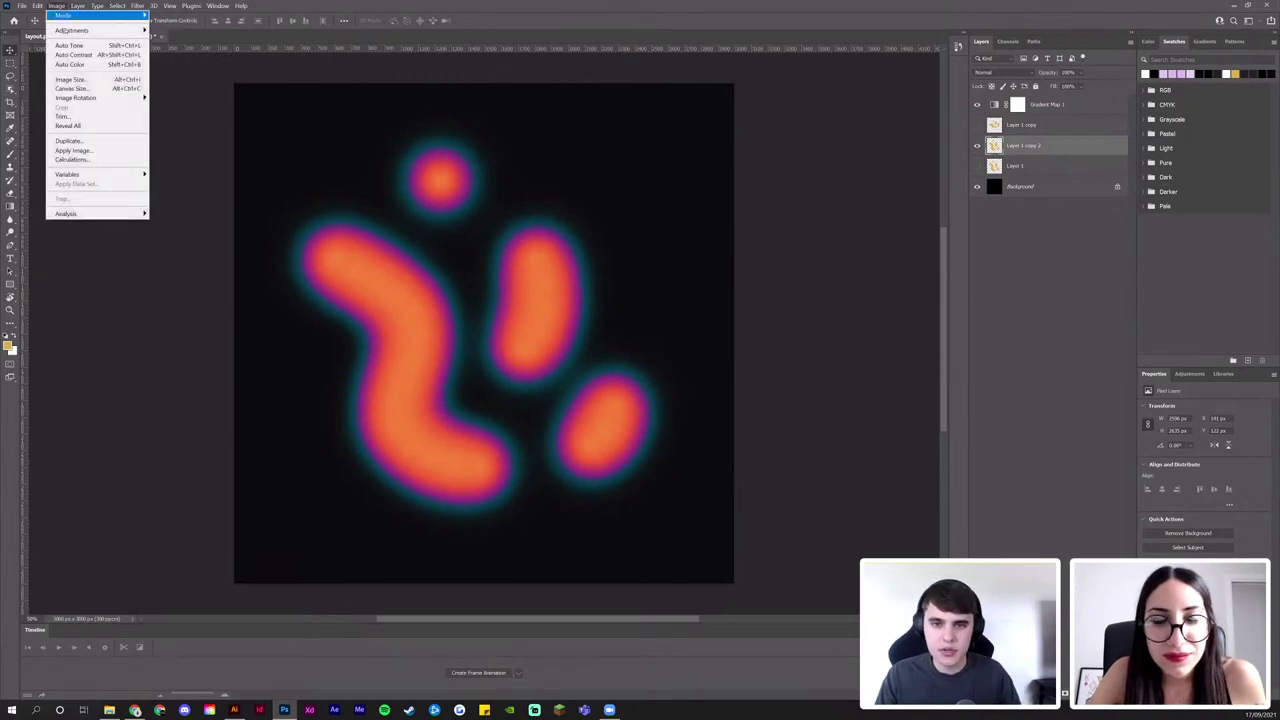
{"action": "mouse_move", "coordinate": [113, 9]}
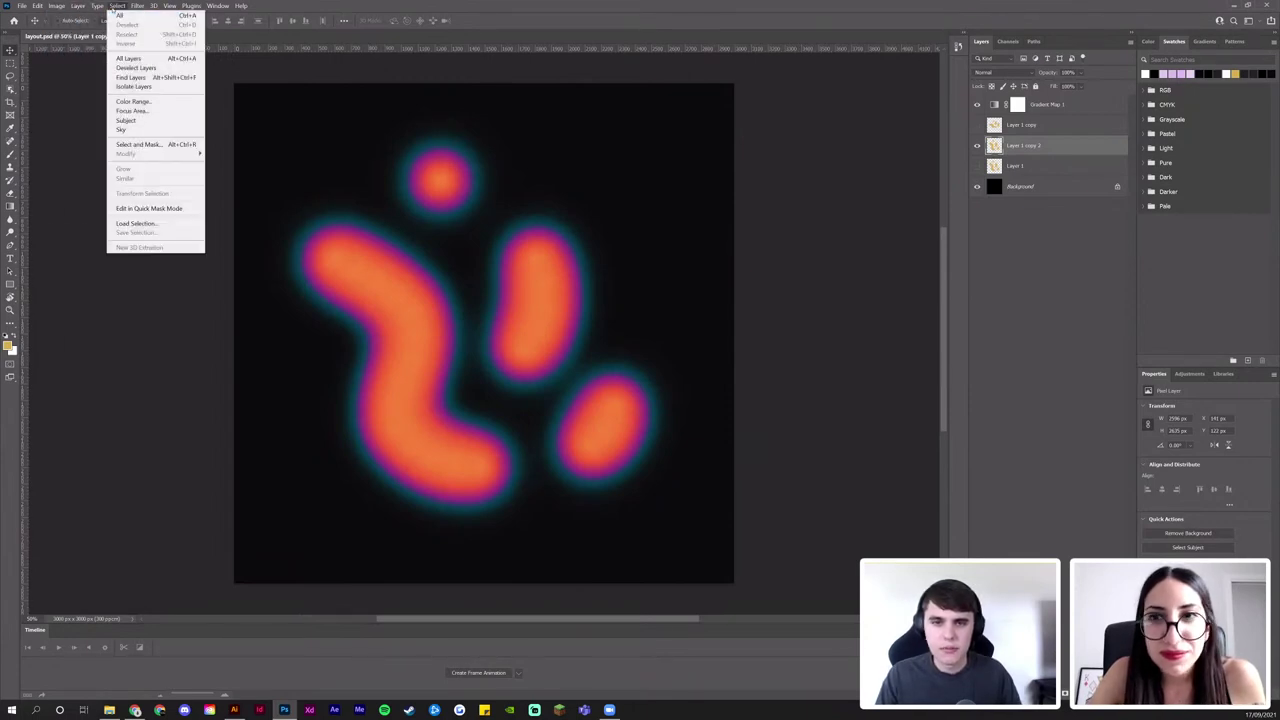
{"action": "left_click", "coordinate": [152, 97]}
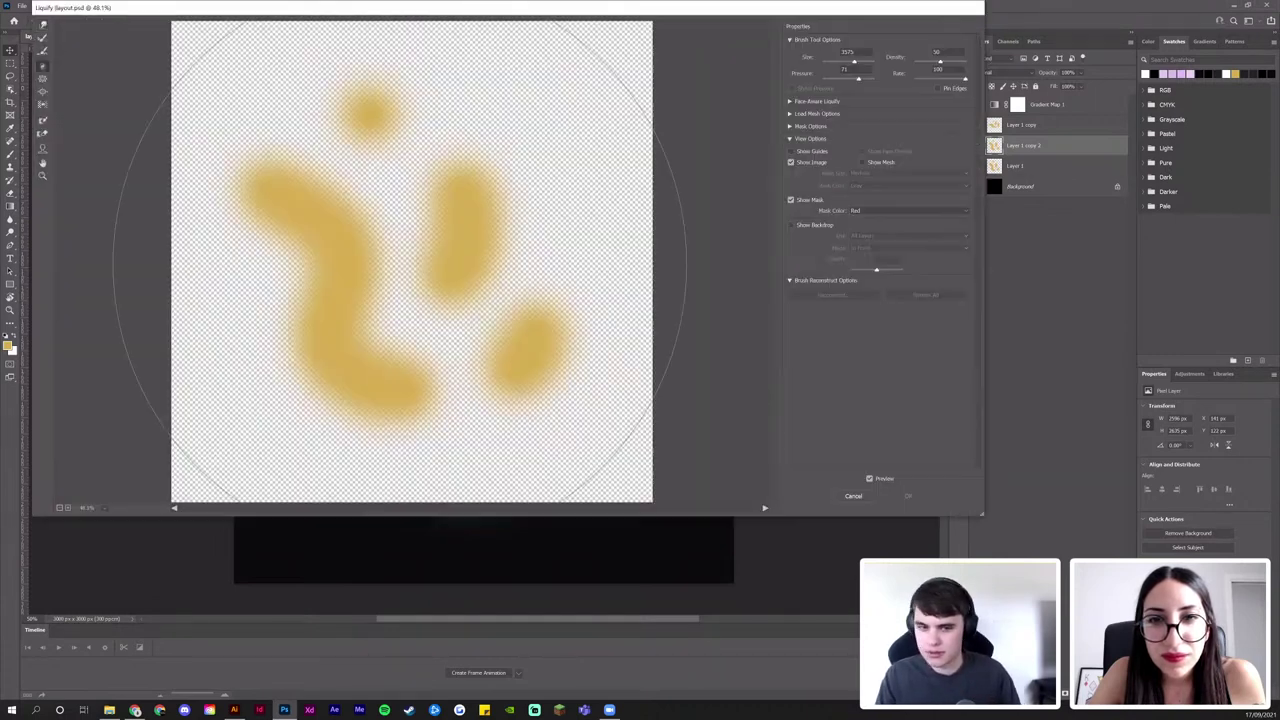
{"action": "mouse_move", "coordinate": [387, 262]}
{"action": "left_mouse_down"}
{"action": "mouse_move", "coordinate": [423, 270]}
{"action": "mouse_move", "coordinate": [277, 300]}
{"action": "mouse_move", "coordinate": [397, 290]}
{"action": "mouse_move", "coordinate": [487, 290]}
{"action": "left_mouse_up"}
{"action": "key", "text": "ctrl+z"}
{"action": "left_click", "coordinate": [436, 282]}
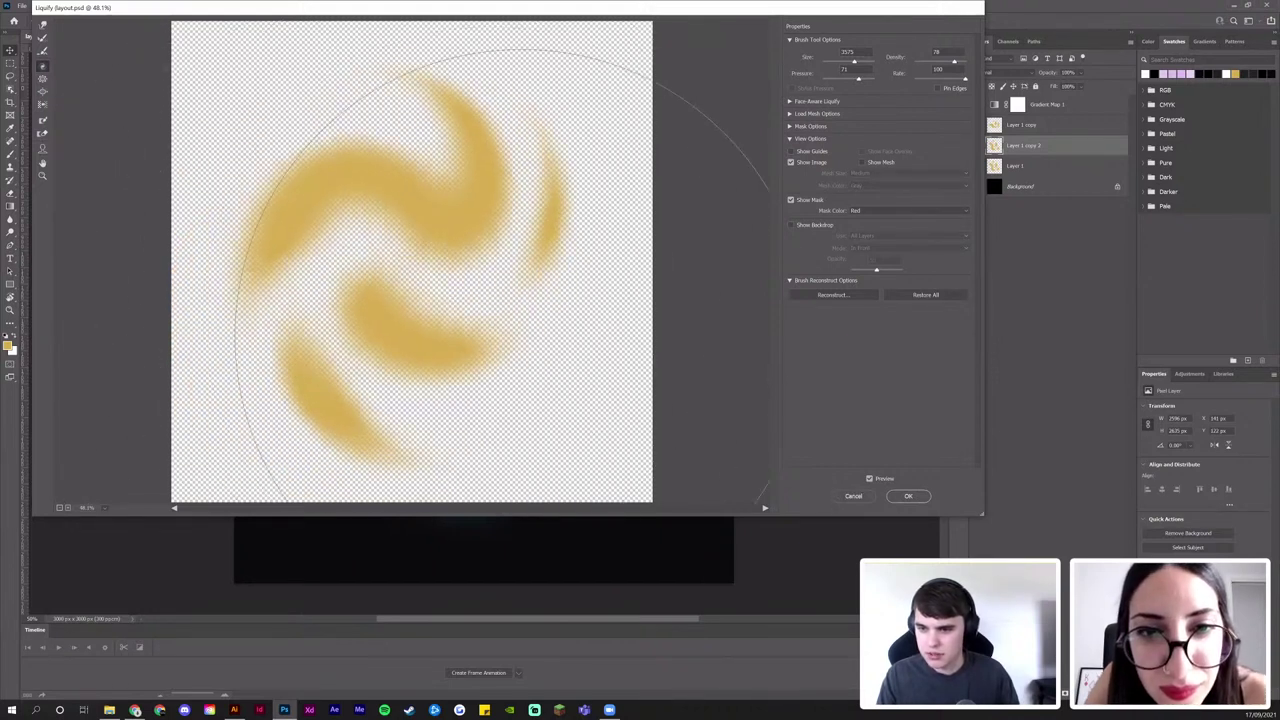
{"action": "left_click", "coordinate": [904, 496]}
{"action": "key", "text": "Return"}
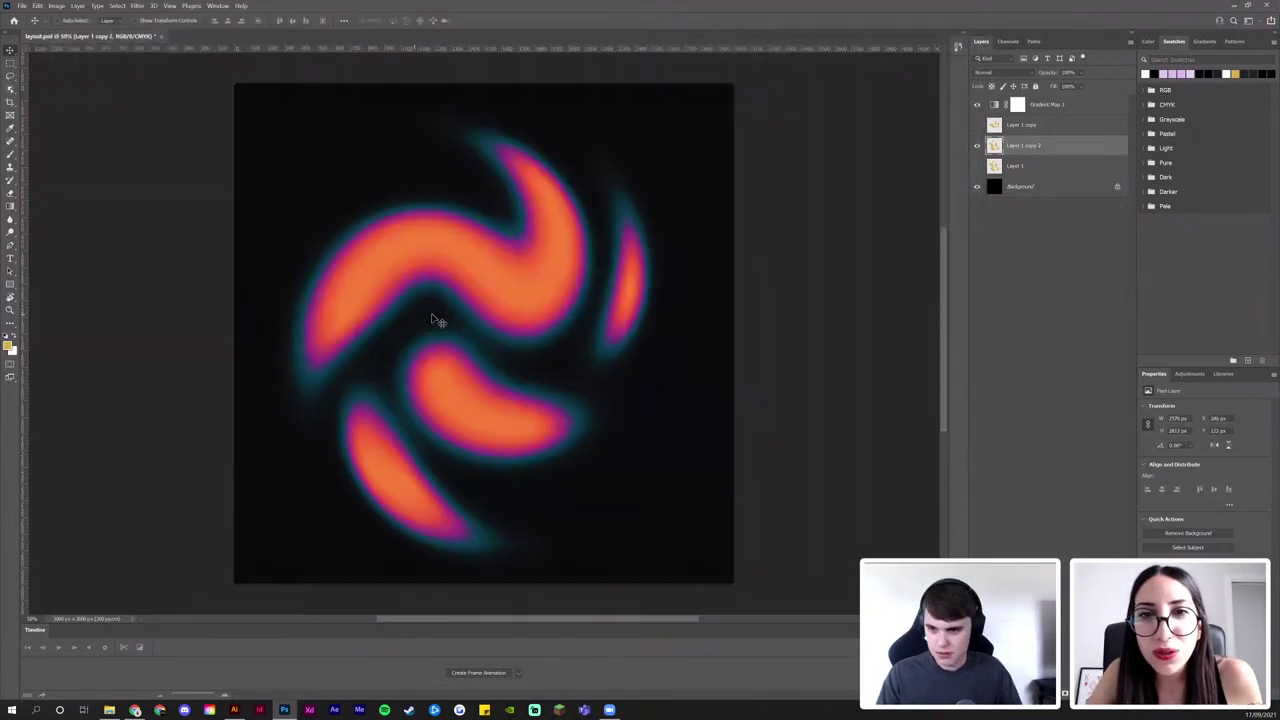
Enlarge the swirled Layer 1 copy 2 to about 152%, nudge its position slightly and apply the transform
{"action": "key", "text": "ctrl+t"}
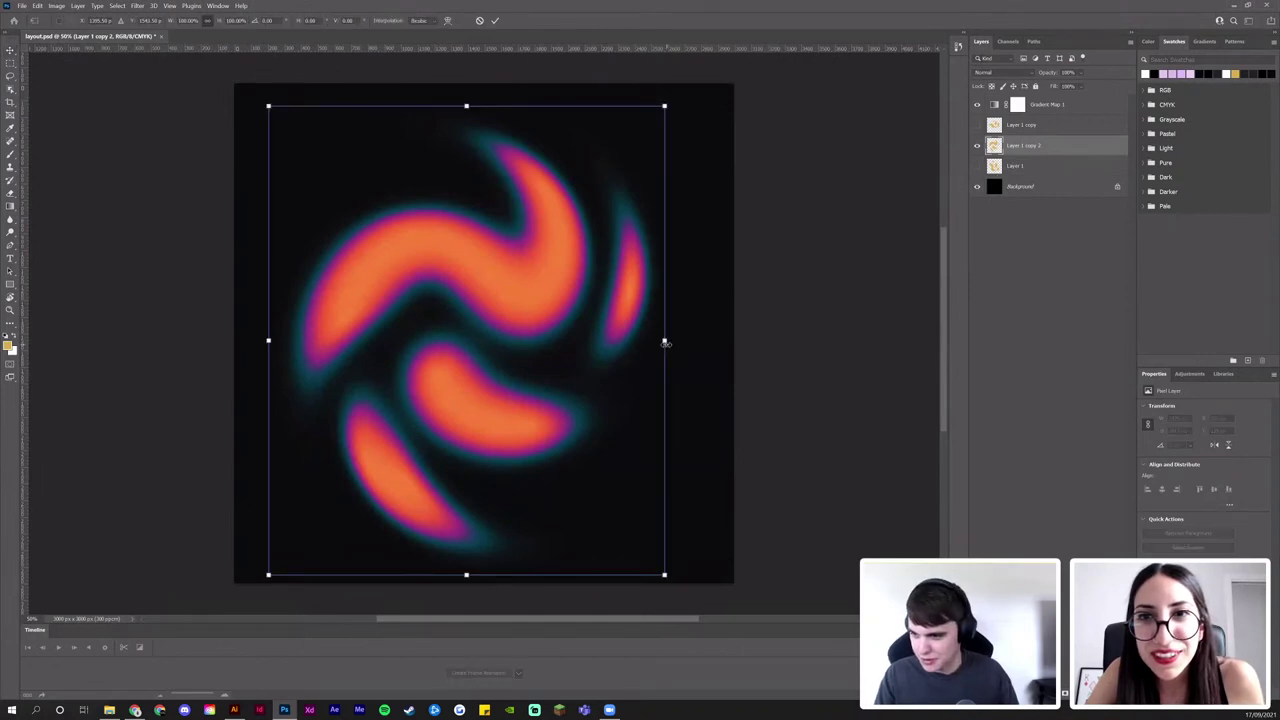
{"action": "left_click_drag", "start_coordinate": [666, 343], "coordinate": [767, 341]}
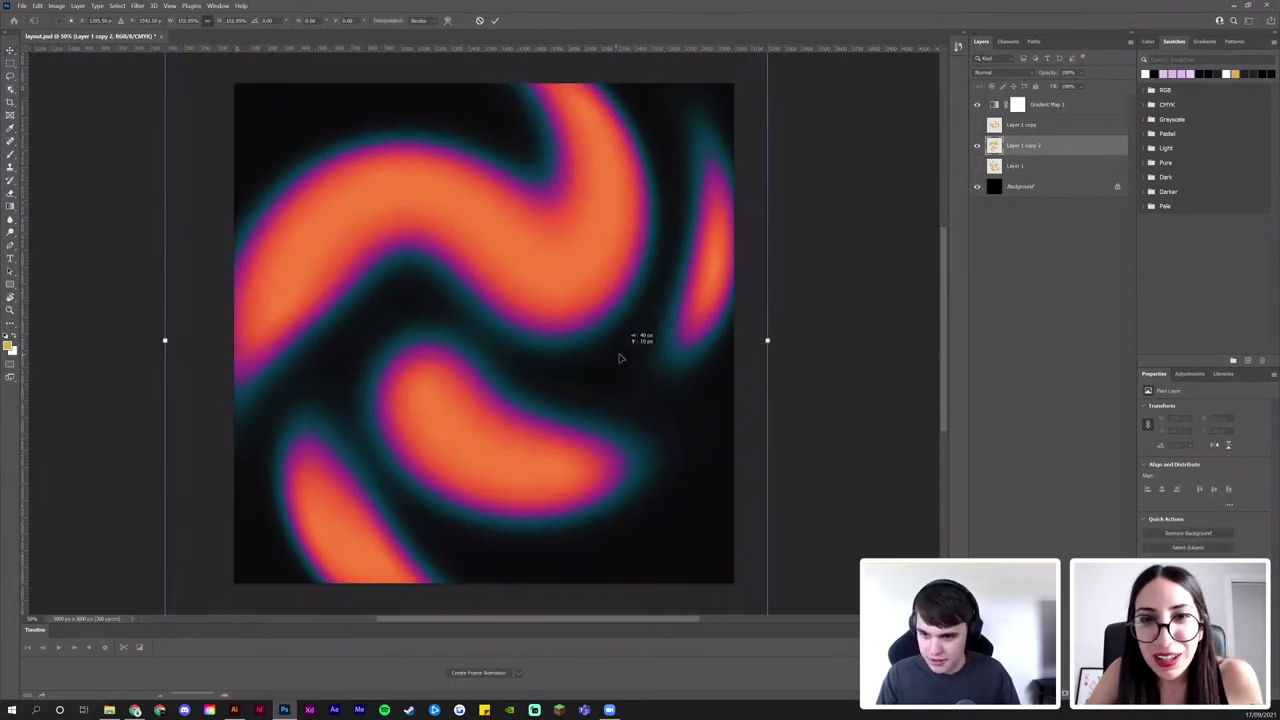
{"action": "left_click_drag", "start_coordinate": [619, 358], "coordinate": [614, 350]}
{"action": "key", "text": "Return"}
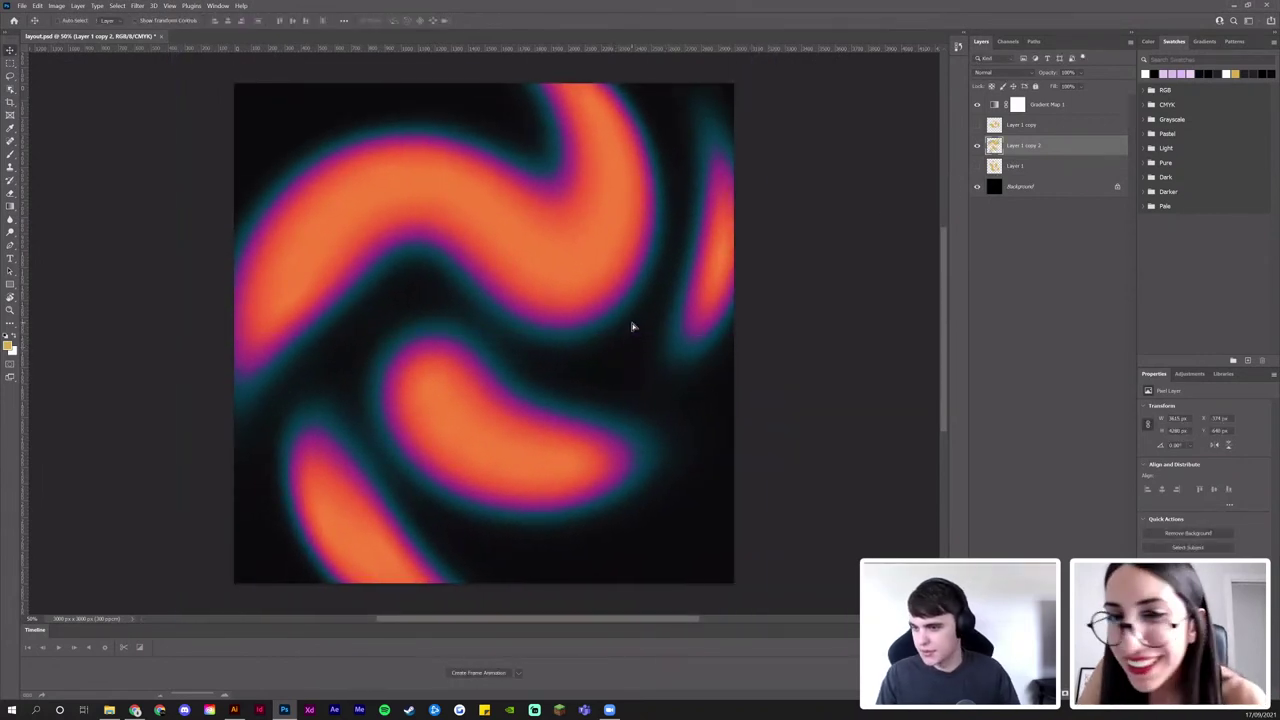
Show Layer 1 again and set Layer 1 copy 2 to the Difference blend mode
{"action": "left_click", "coordinate": [977, 167]}
{"action": "left_click", "coordinate": [1023, 170]}
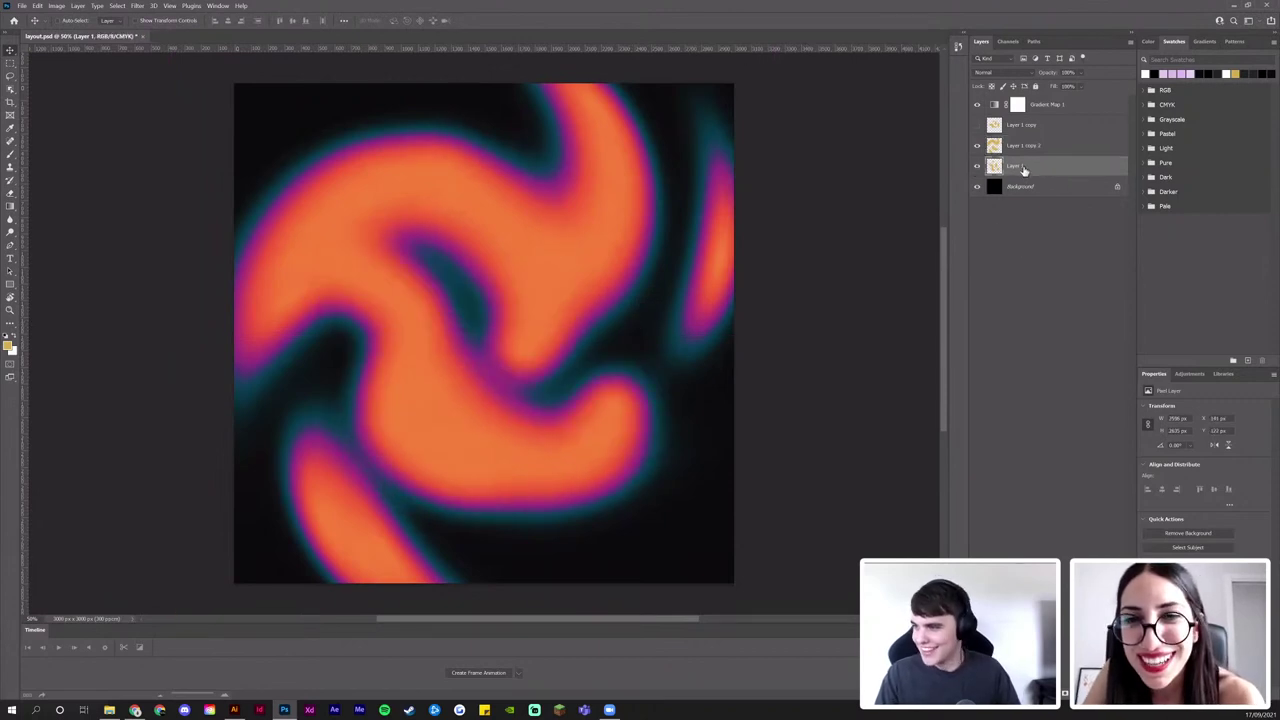
{"action": "left_click", "coordinate": [1024, 148]}
{"action": "left_click", "coordinate": [995, 72]}
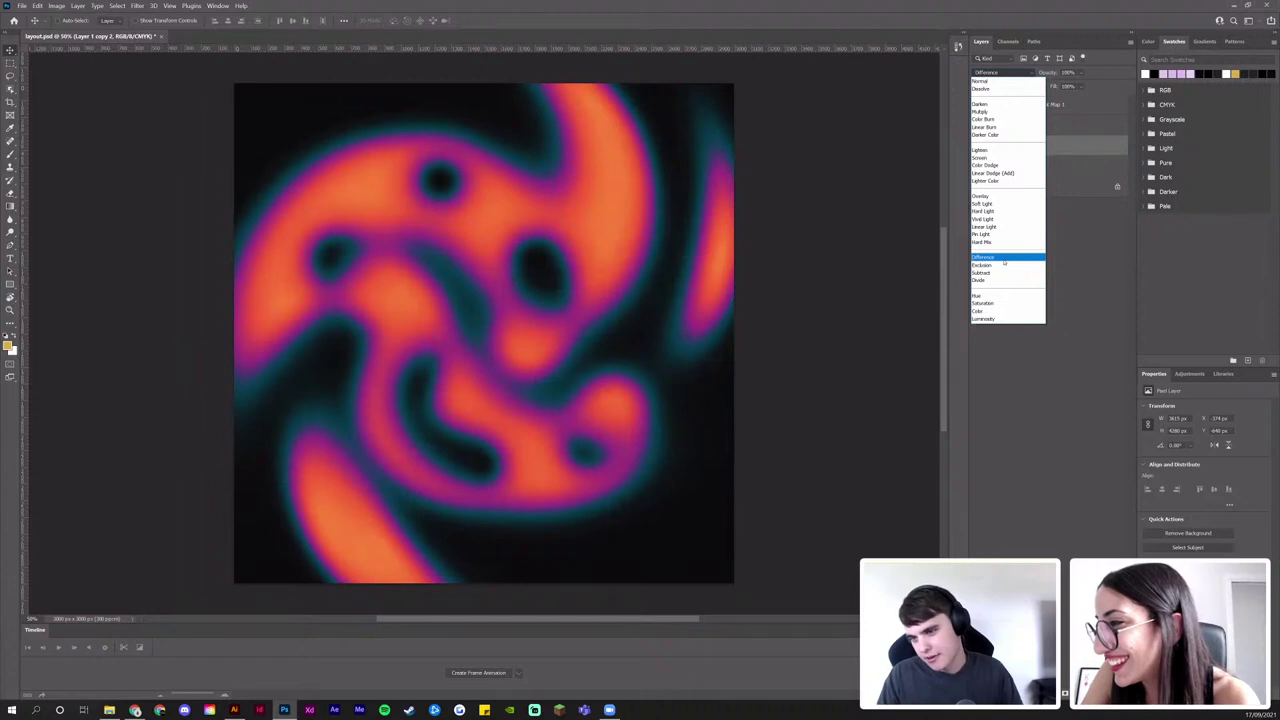
{"action": "left_click", "coordinate": [1004, 259]}
Create a transformed duplicate of Layer 1, scaled to about 105%, beneath Layer 1 copy 2
{"action": "left_click", "coordinate": [1035, 170]}
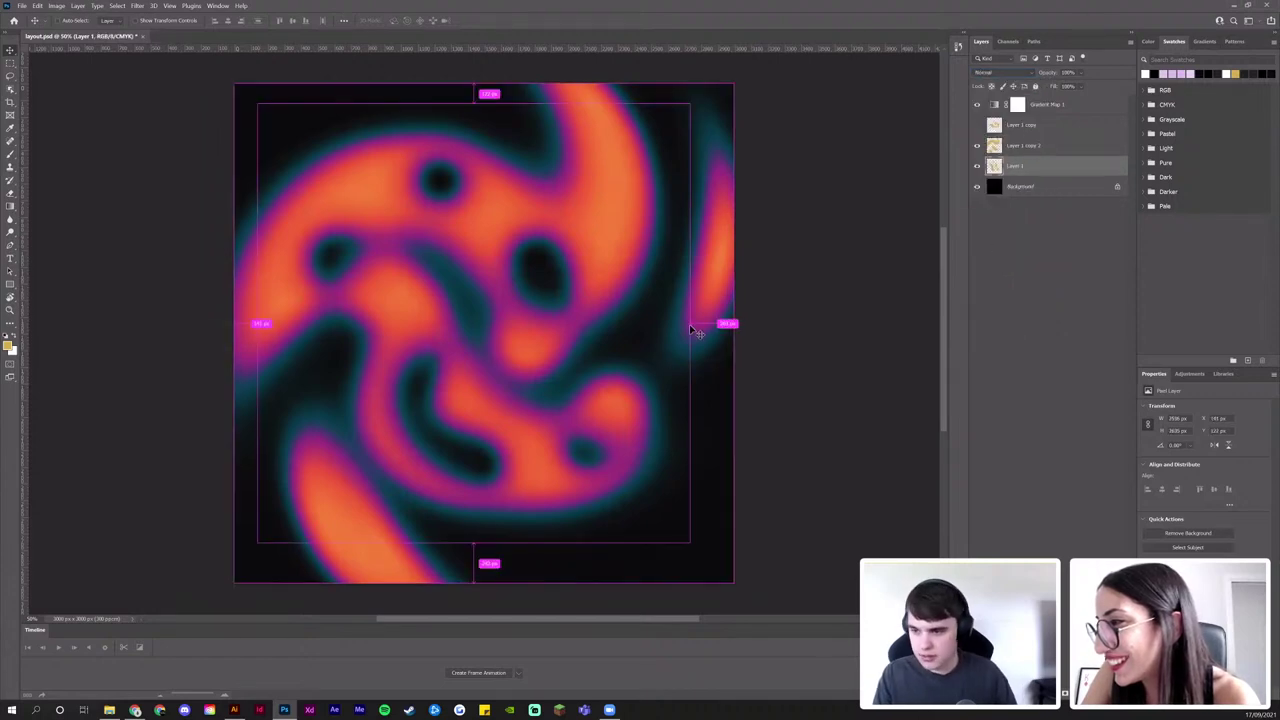
{"action": "key", "text": "ctrl+t"}
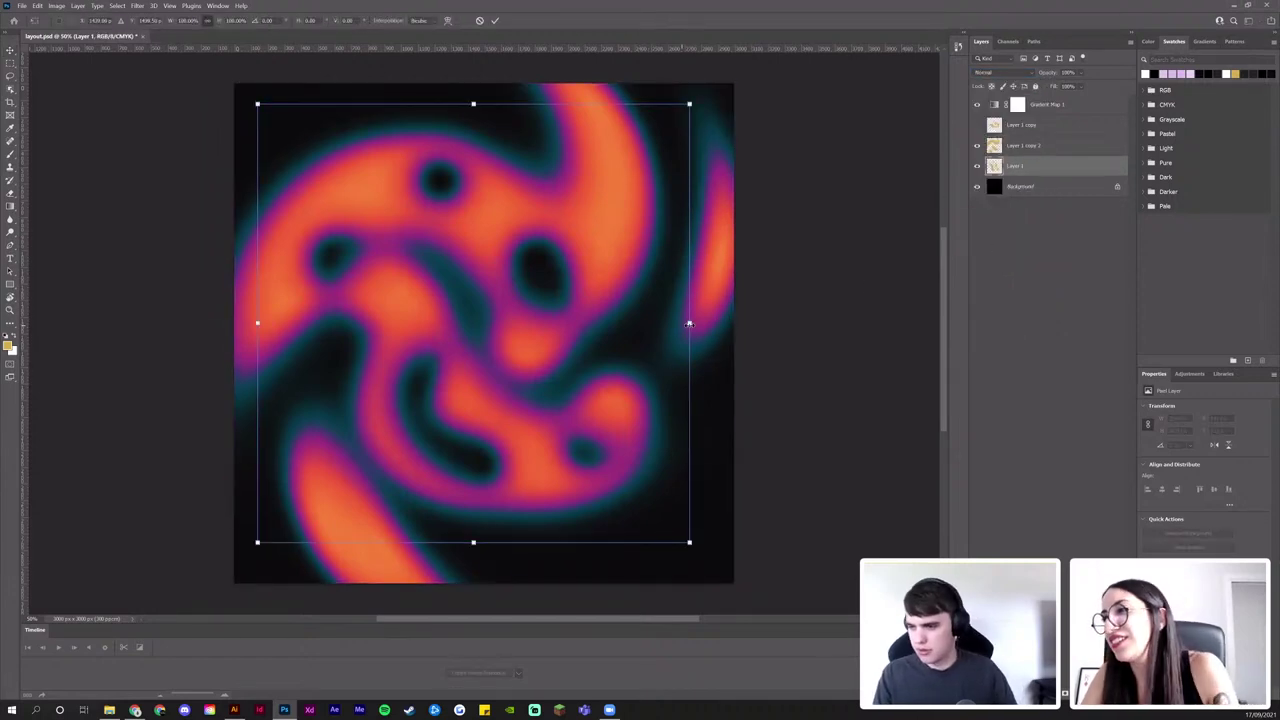
{"action": "mouse_move", "coordinate": [689, 323]}
{"action": "left_mouse_down"}
{"action": "mouse_move", "coordinate": [674, 323]}
{"action": "mouse_move", "coordinate": [737, 323]}
{"action": "mouse_move", "coordinate": [686, 323]}
{"action": "mouse_move", "coordinate": [709, 323]}
{"action": "mouse_move", "coordinate": [698, 323]}
{"action": "left_mouse_up"}
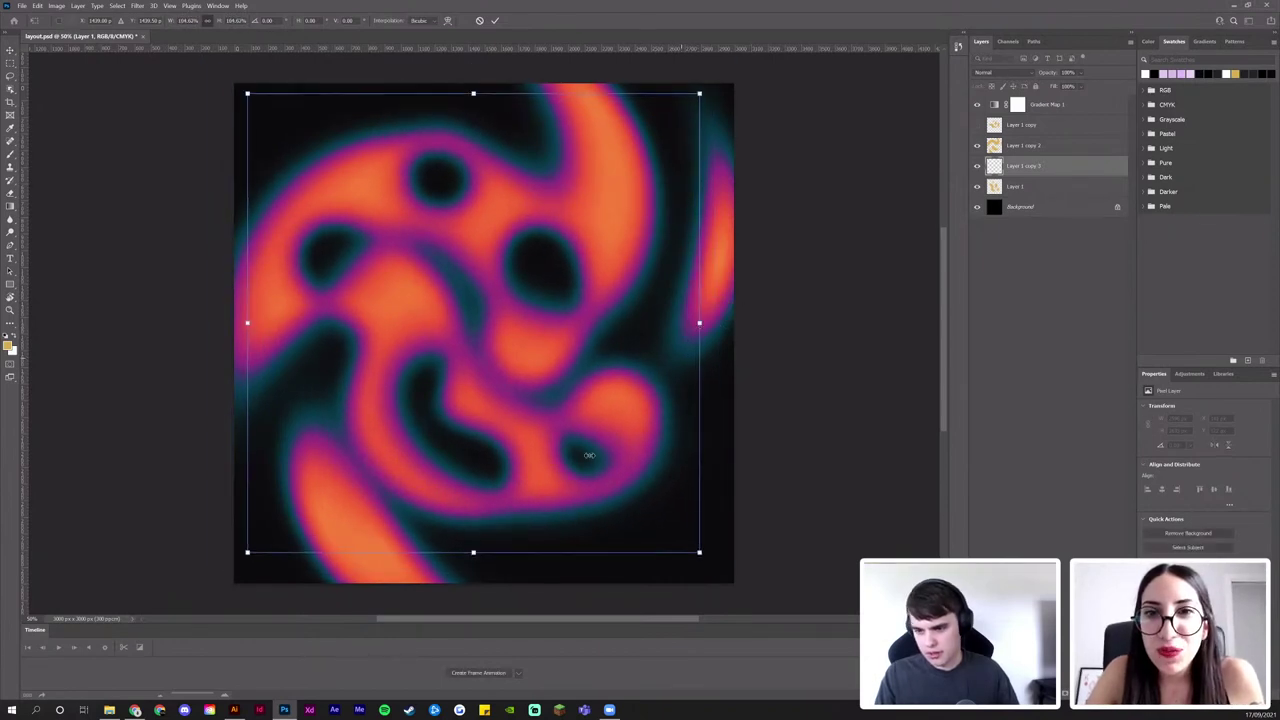
{"action": "key", "text": "Return"}
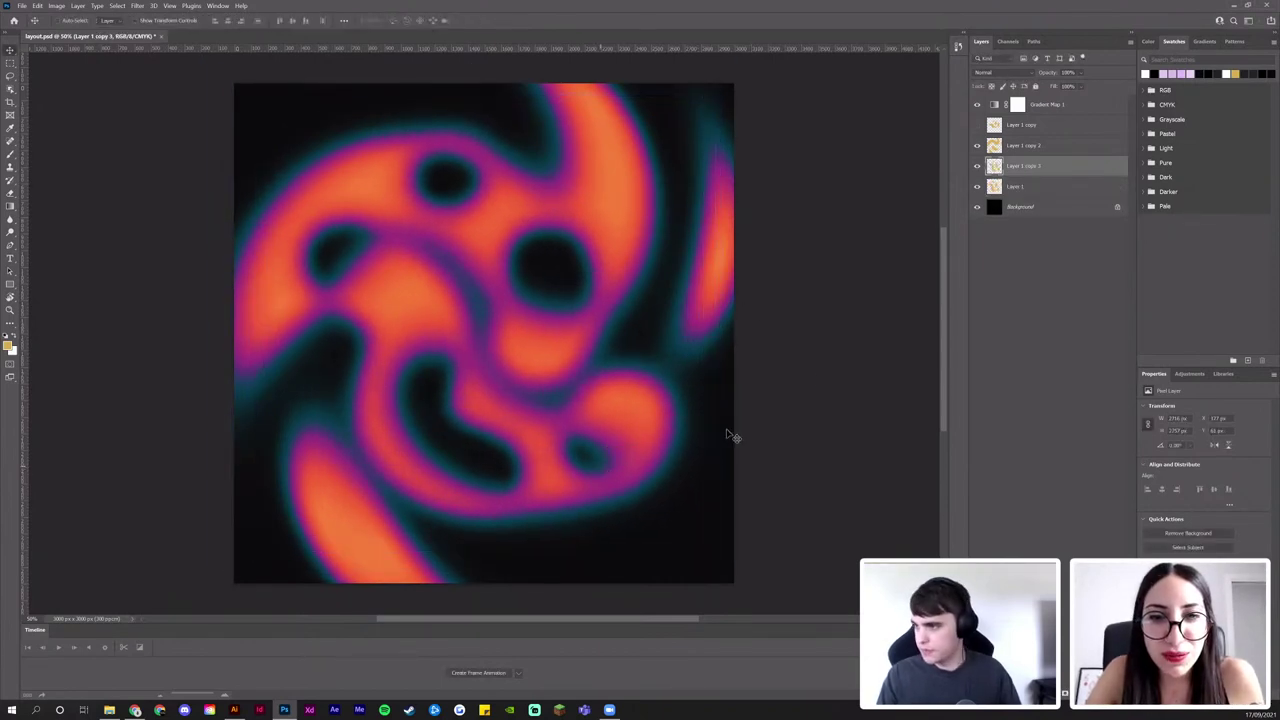
Show Layer 1 copy and try it shrunk, rotated counter-clockwise and moved over the middle of the artwork
{"action": "left_click", "coordinate": [1010, 125]}
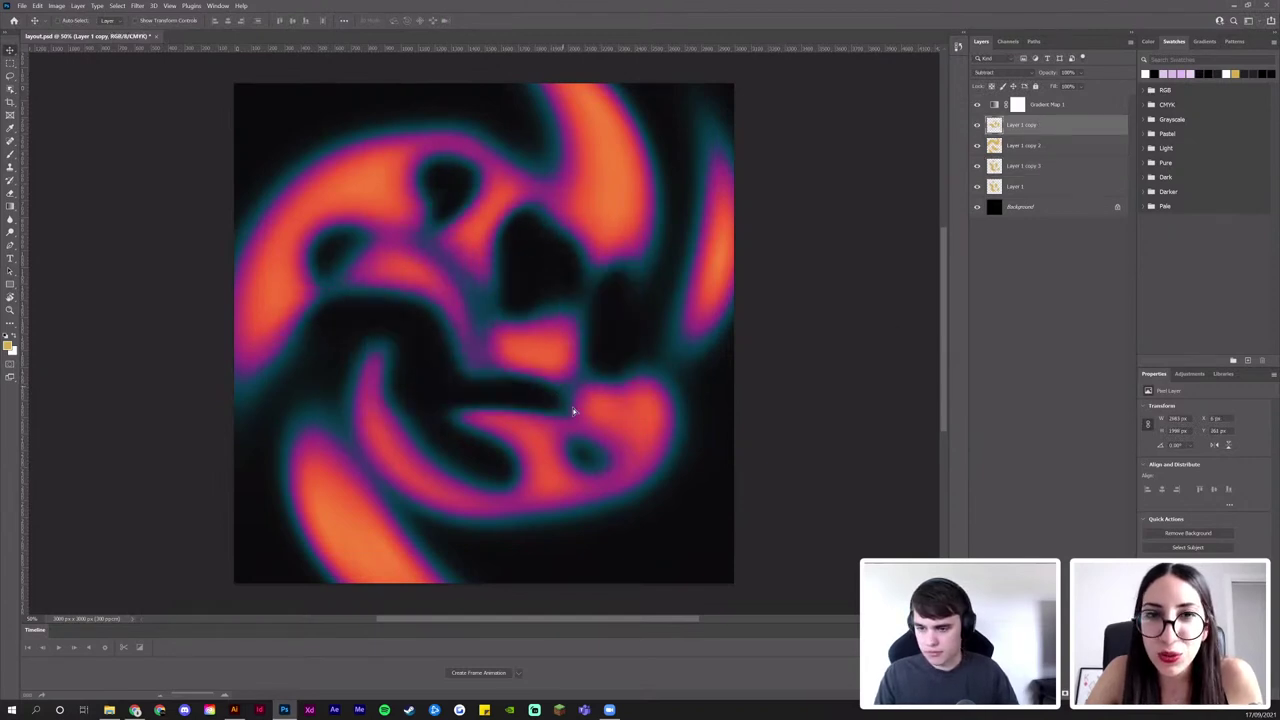
{"action": "left_click_drag", "start_coordinate": [574, 411], "coordinate": [592, 402]}
{"action": "key", "text": "ctrl+t"}
{"action": "left_click_drag", "start_coordinate": [693, 312], "coordinate": [574, 308]}
{"action": "left_click_drag", "start_coordinate": [675, 427], "coordinate": [571, 377]}
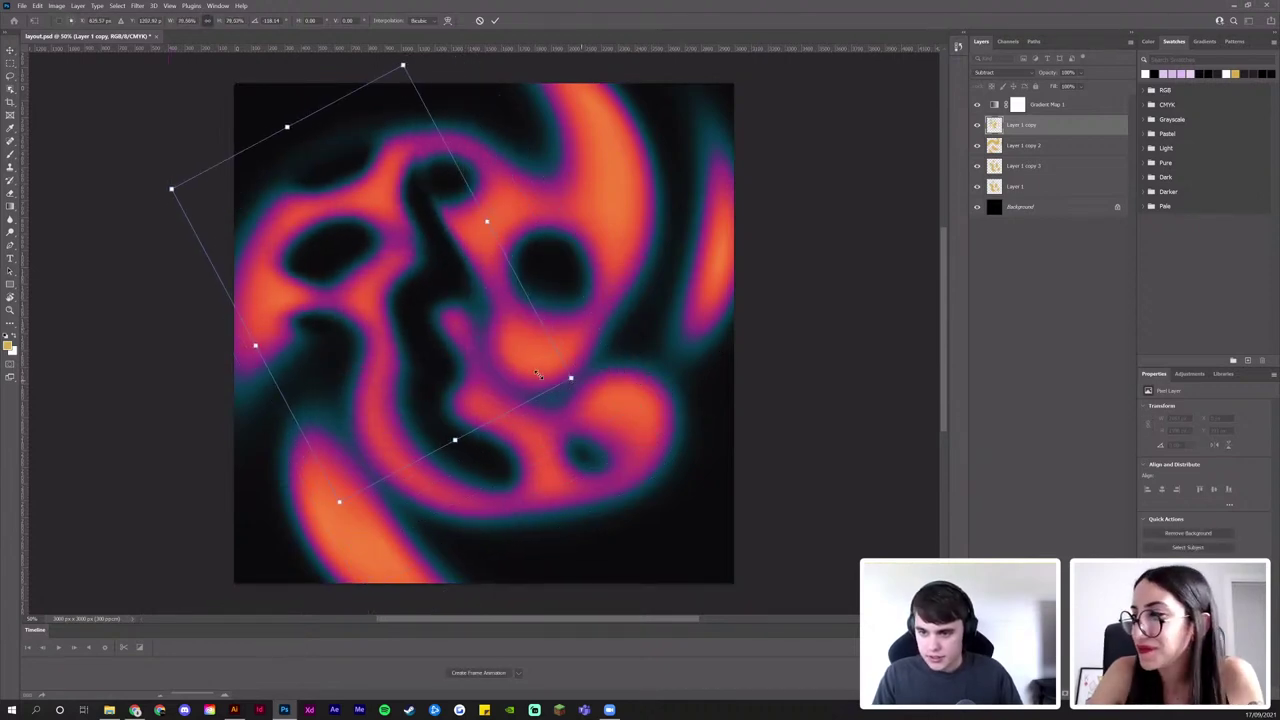
{"action": "mouse_move", "coordinate": [433, 335]}
{"action": "left_mouse_down"}
{"action": "mouse_move", "coordinate": [391, 416]}
{"action": "mouse_move", "coordinate": [437, 306]}
{"action": "mouse_move", "coordinate": [414, 305]}
{"action": "mouse_move", "coordinate": [440, 344]}
{"action": "mouse_move", "coordinate": [432, 328]}
{"action": "left_mouse_up"}
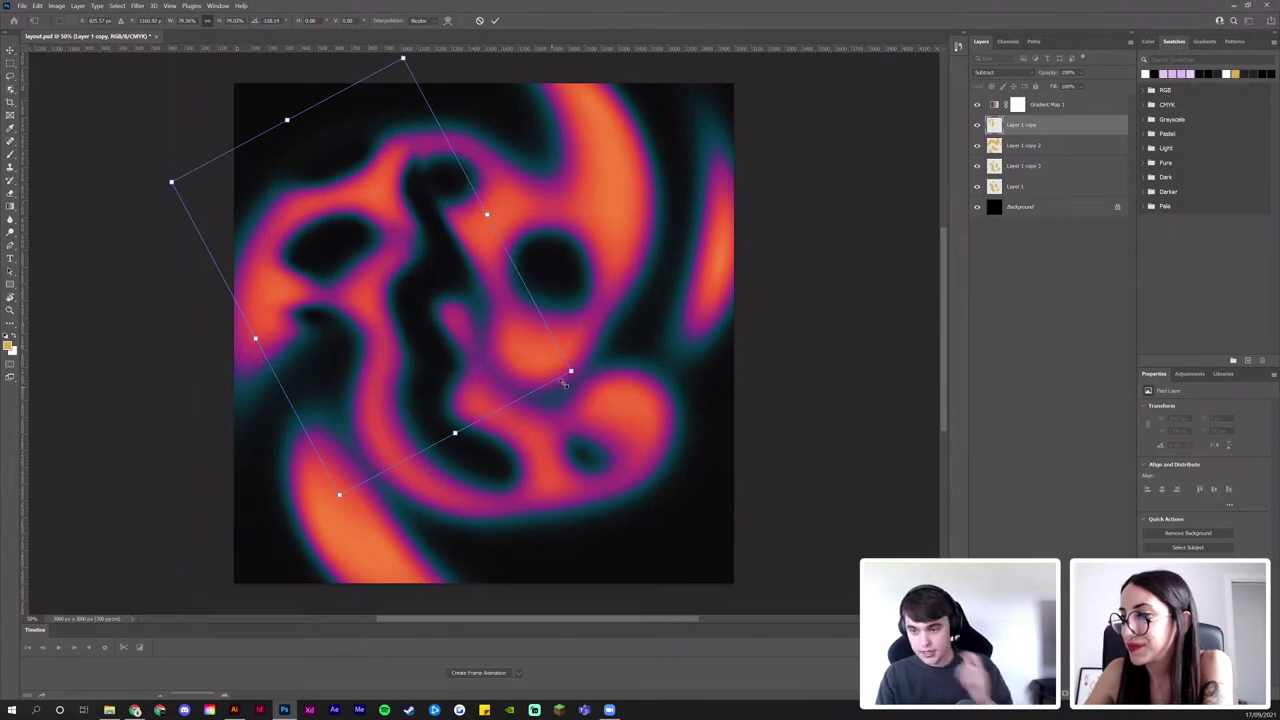
{"action": "left_click_drag", "start_coordinate": [584, 383], "coordinate": [558, 237]}
{"action": "left_click_drag", "start_coordinate": [411, 279], "coordinate": [644, 278]}
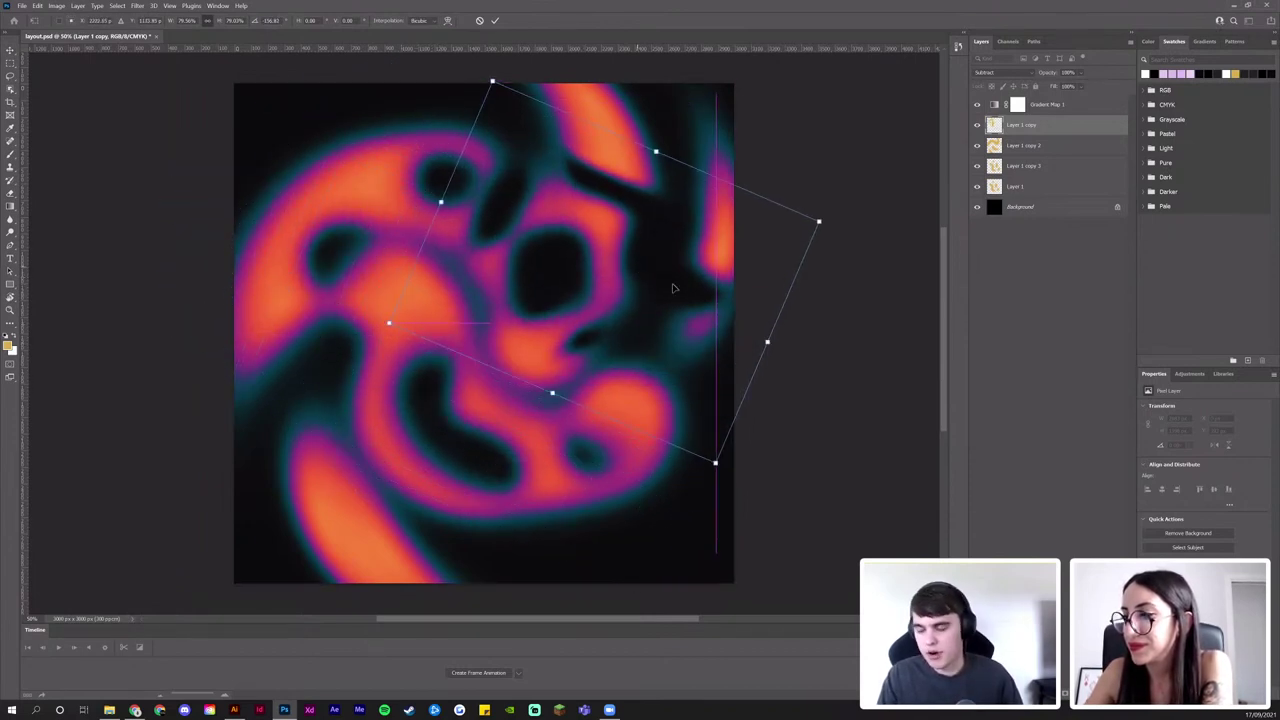
{"action": "left_click_drag", "start_coordinate": [733, 325], "coordinate": [519, 340]}
{"action": "key", "text": "Return"}
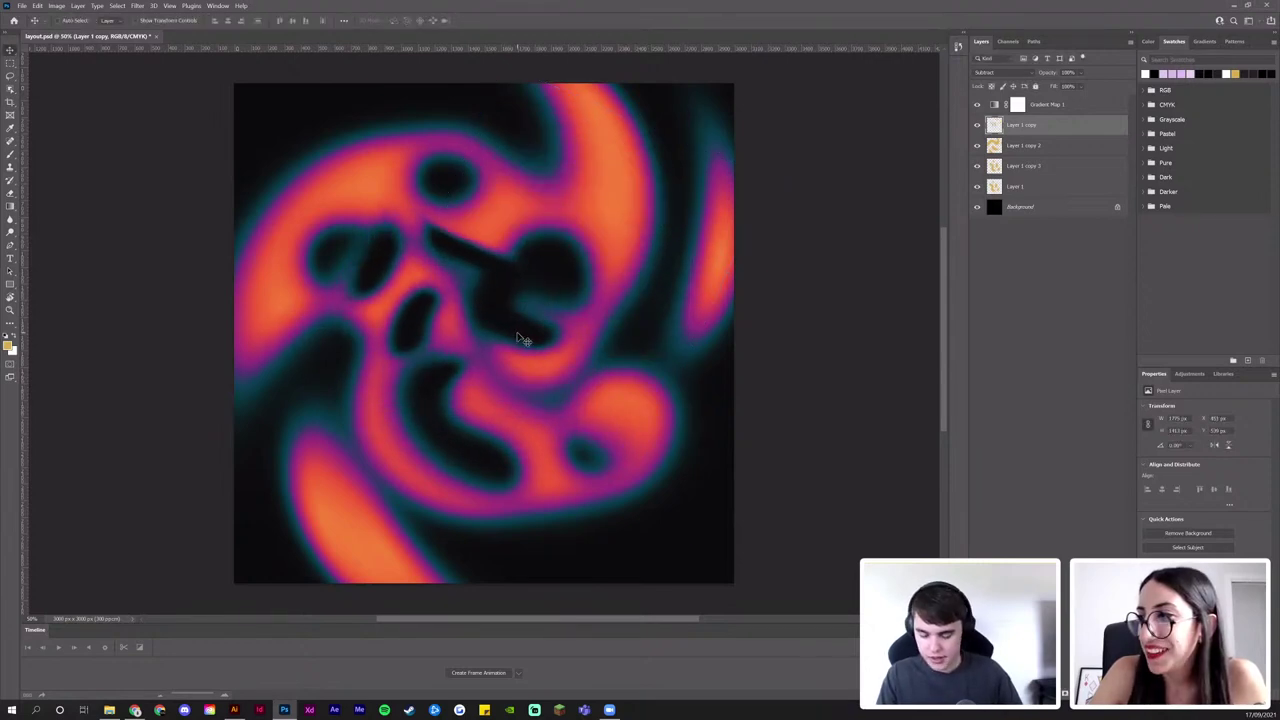
Delete Layer 1 copy and duplicate Gradient Map 1 together with the three painted layers below it
{"action": "key", "text": "Delete"}
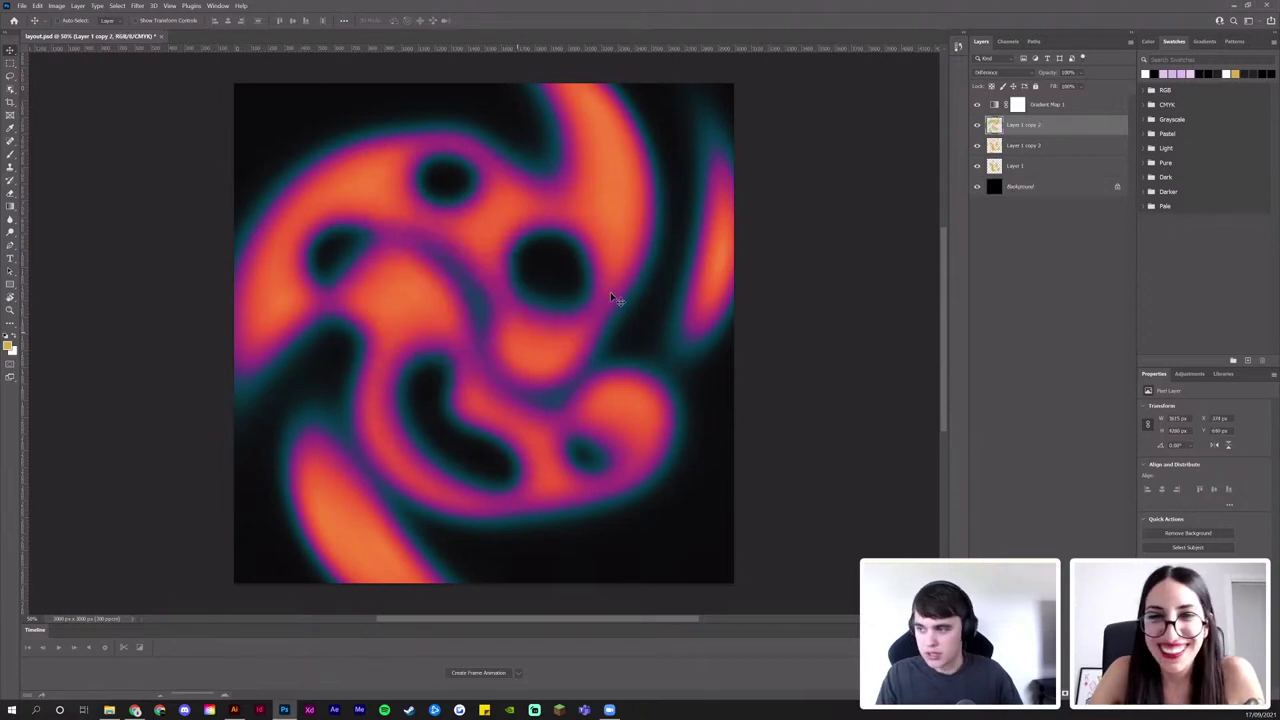
{"action": "left_click", "coordinate": [1049, 107]}
{"action": "left_click", "coordinate": [1042, 168], "text": "shift"}
{"action": "key", "text": "ctrl+j"}
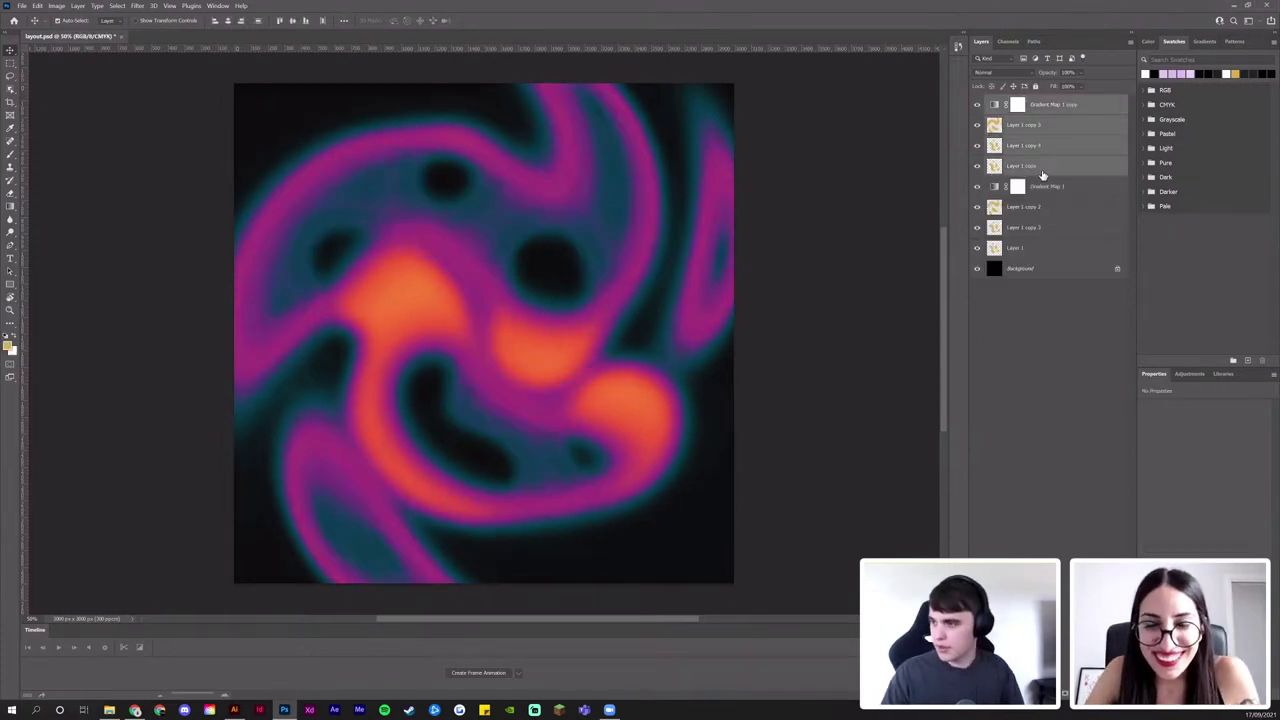
Add a black Solid Color fill layer directly above the original Gradient Map 1
{"action": "left_click", "coordinate": [1055, 274]}
{"action": "left_click", "coordinate": [1065, 190]}
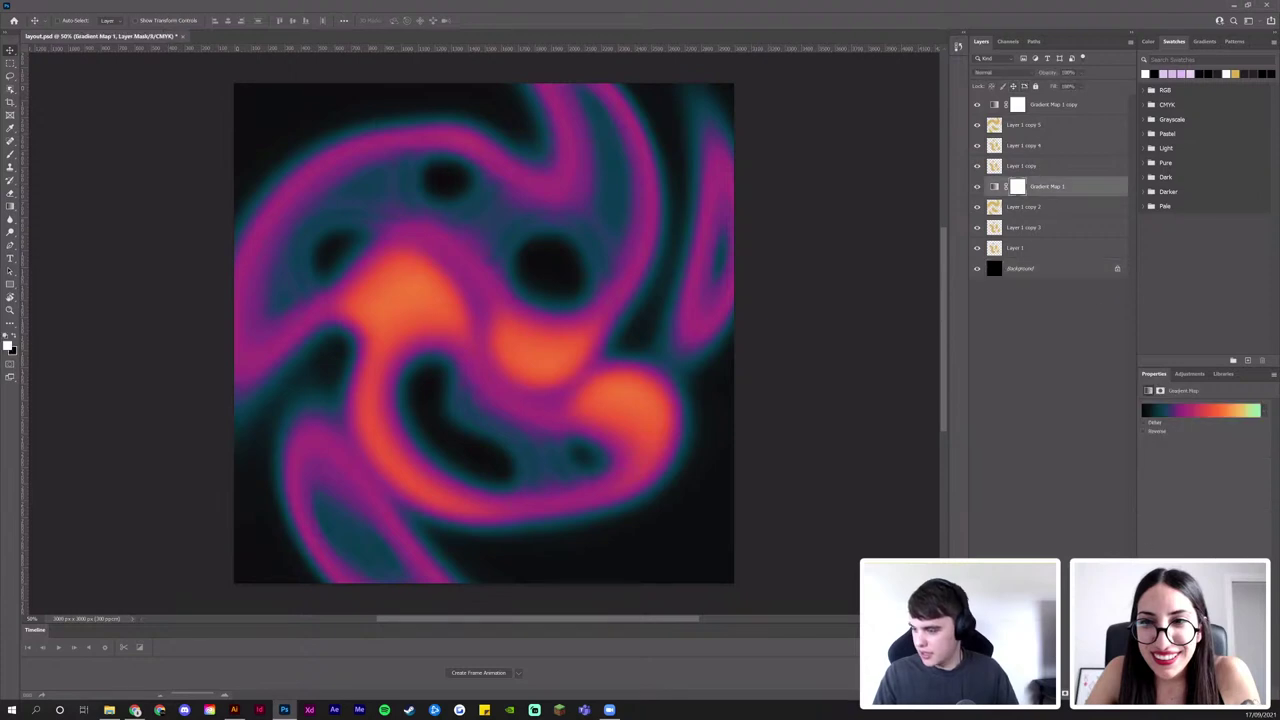
{"action": "left_click", "coordinate": [1079, 693]}
{"action": "left_click", "coordinate": [1098, 504]}
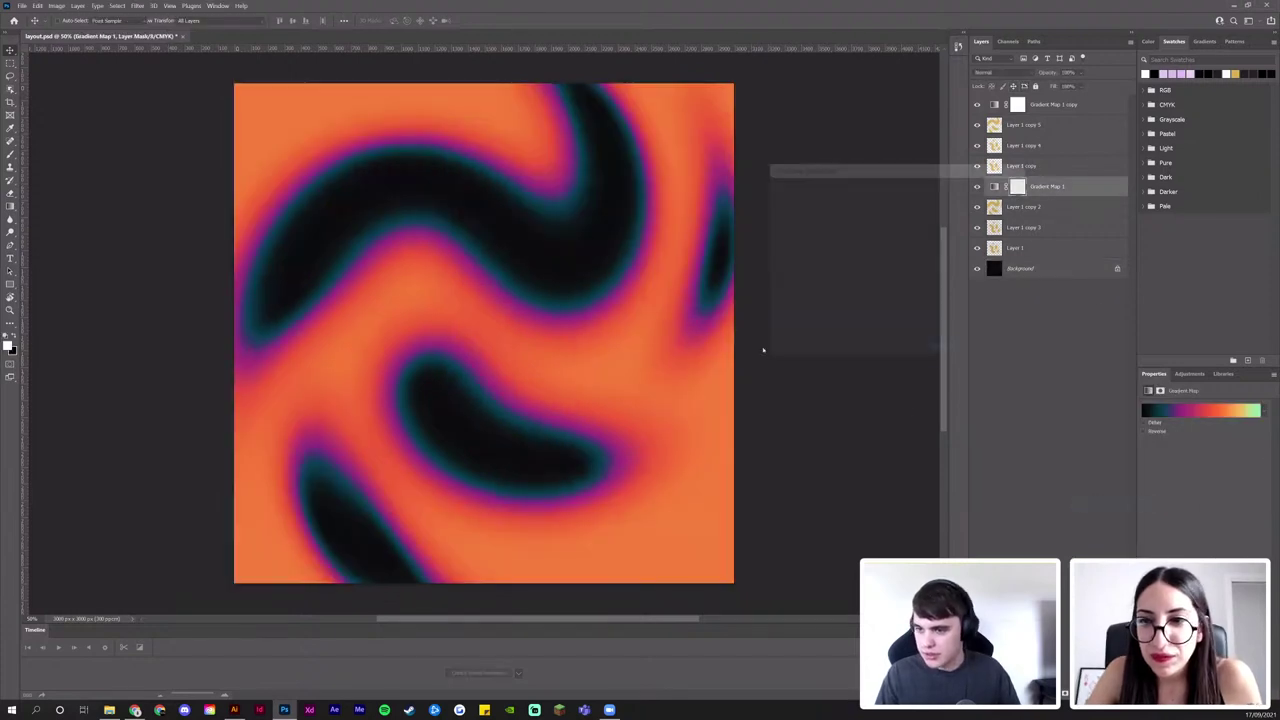
{"action": "left_click", "coordinate": [865, 280]}
{"action": "left_click", "coordinate": [996, 187]}
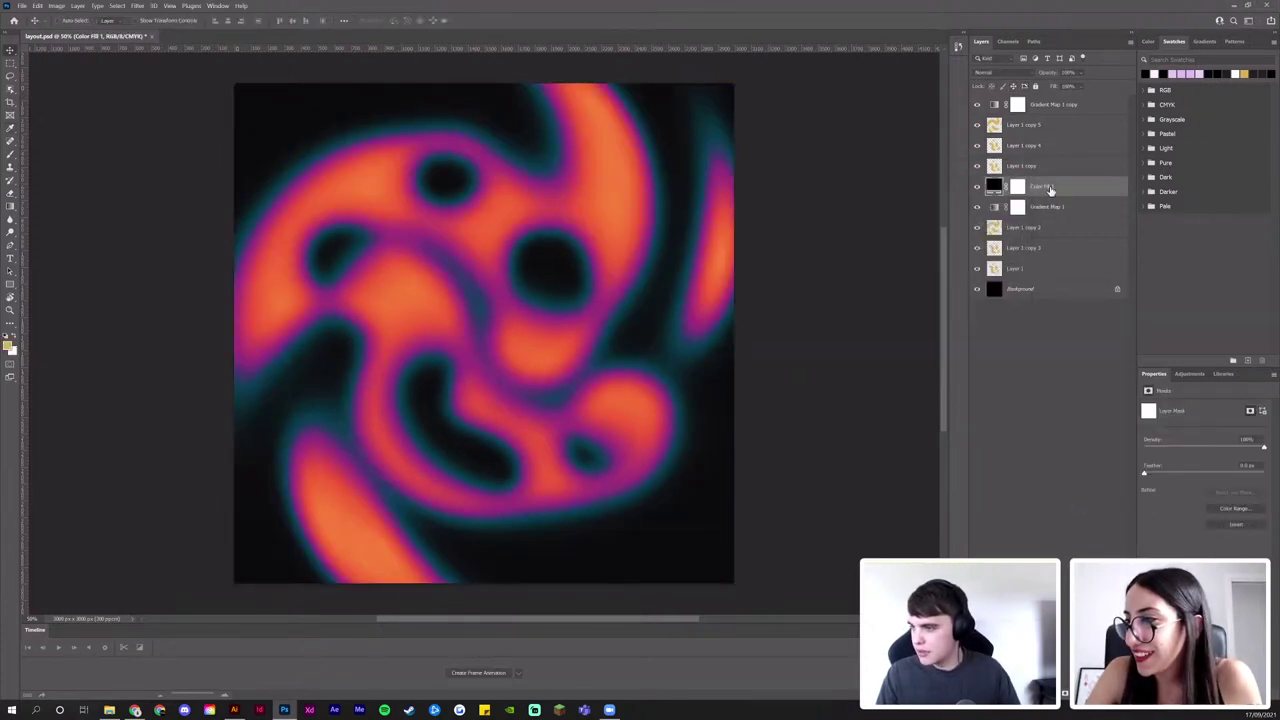
Clip the duplicated painted layers and gradient map to Color Fill 1 and set the fill's blend mode to Pin Light
{"action": "right_click", "coordinate": [1047, 192]}
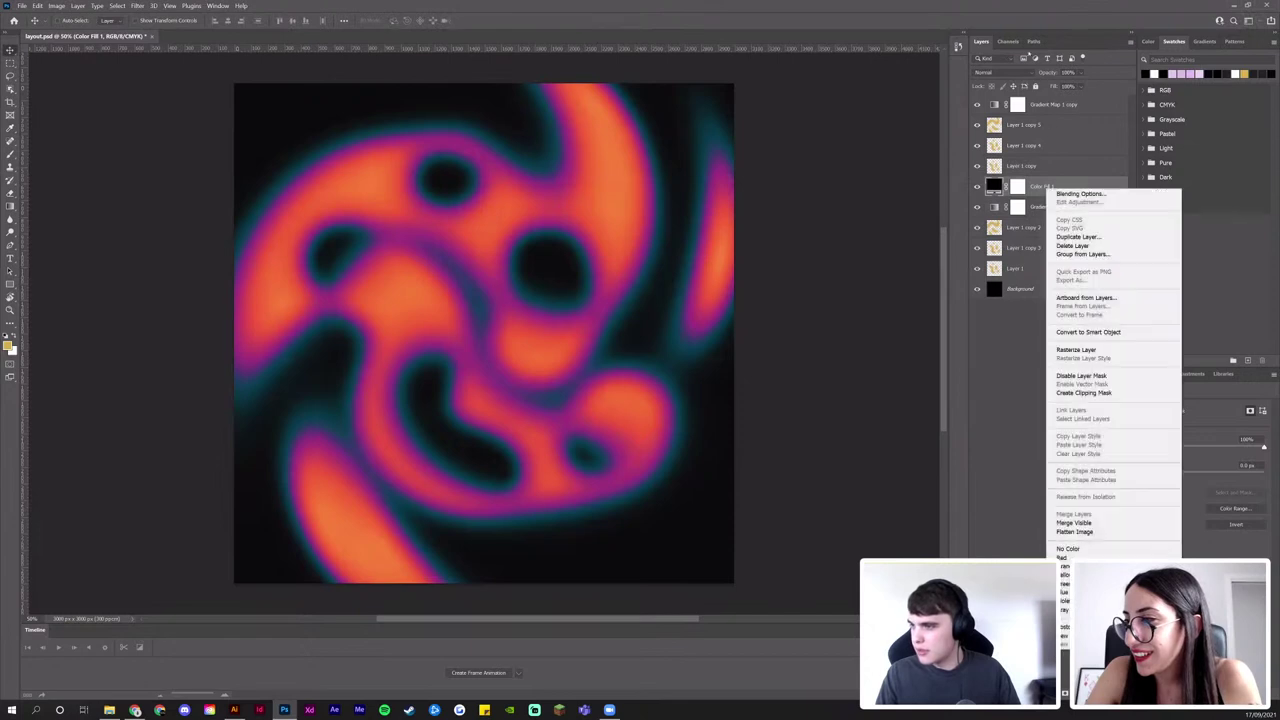
{"action": "left_click", "coordinate": [1040, 198]}
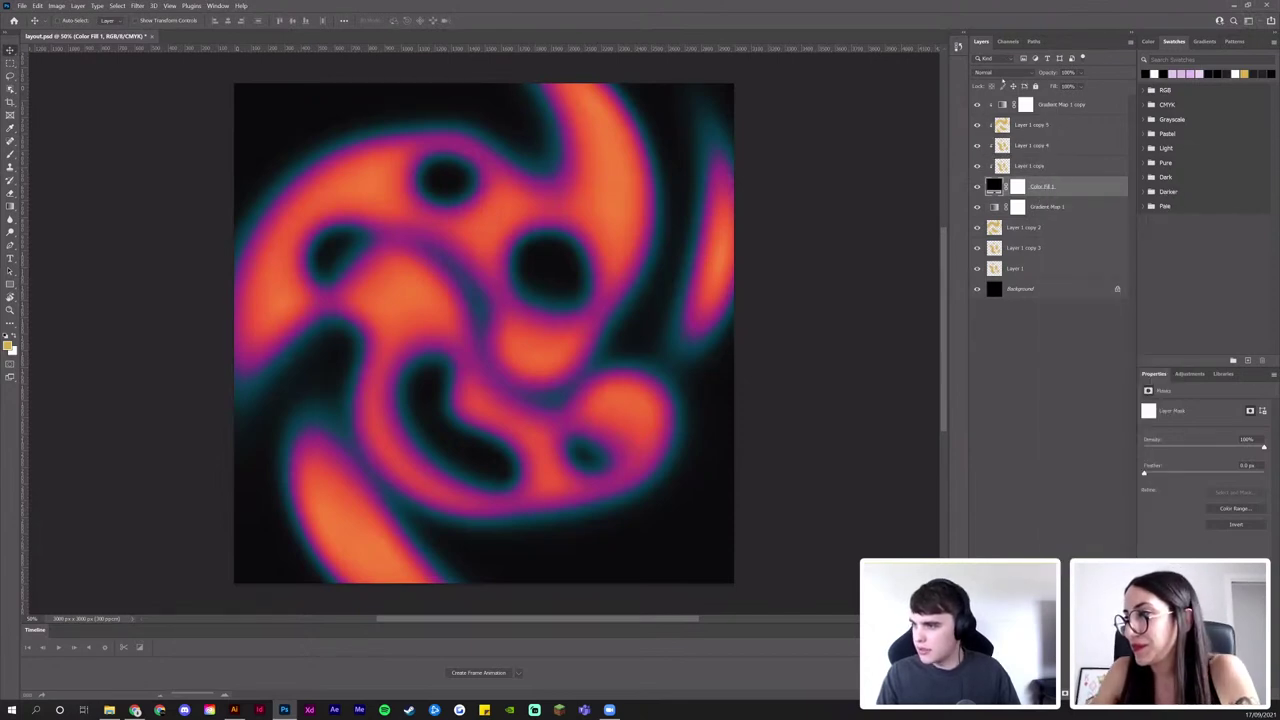
{"action": "left_click", "coordinate": [990, 72]}
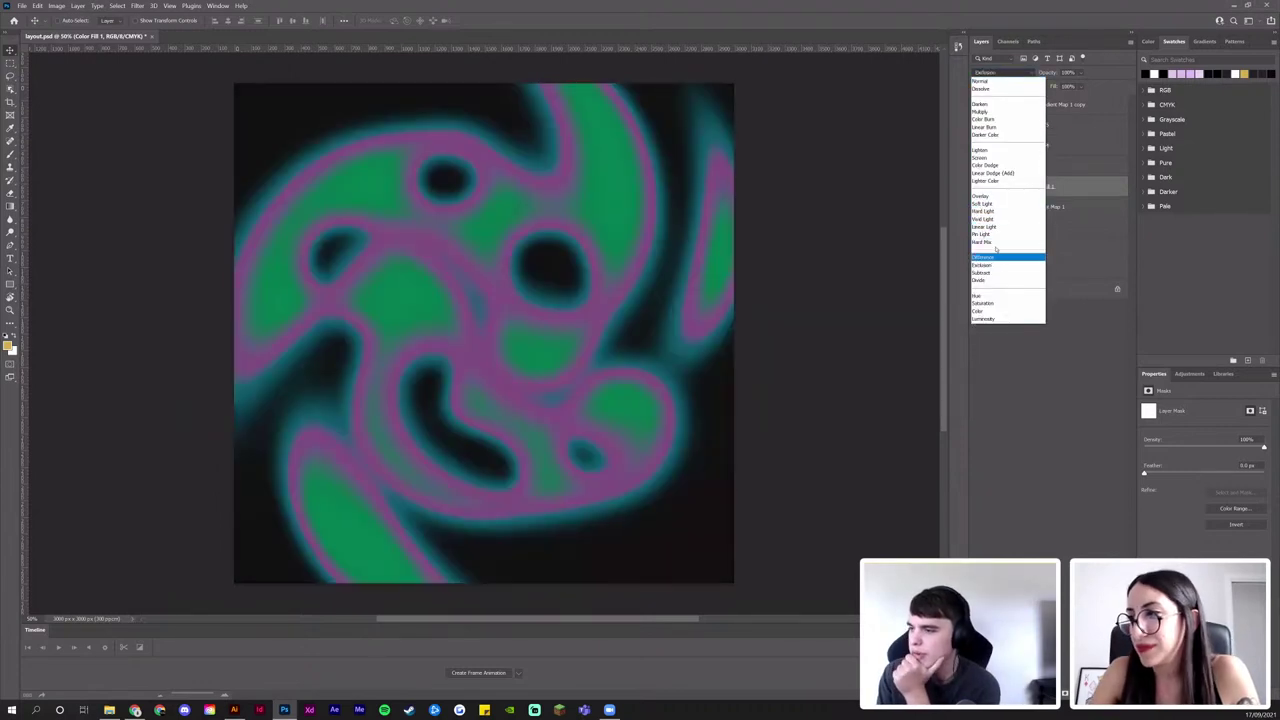
{"action": "left_click", "coordinate": [994, 236]}
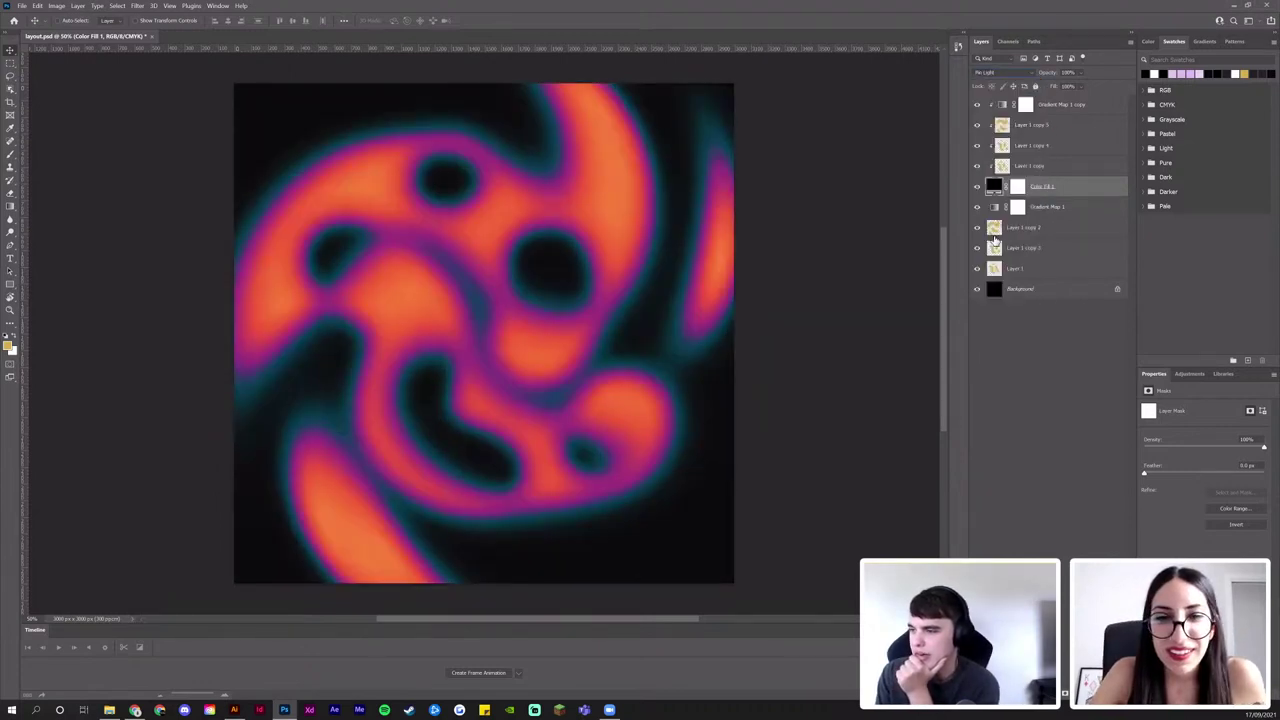
Select Layer 1 copy, copy 4 and copy 5, enlarge them together to about 135% and rotate them counter-clockwise
{"action": "left_click", "coordinate": [1055, 171]}
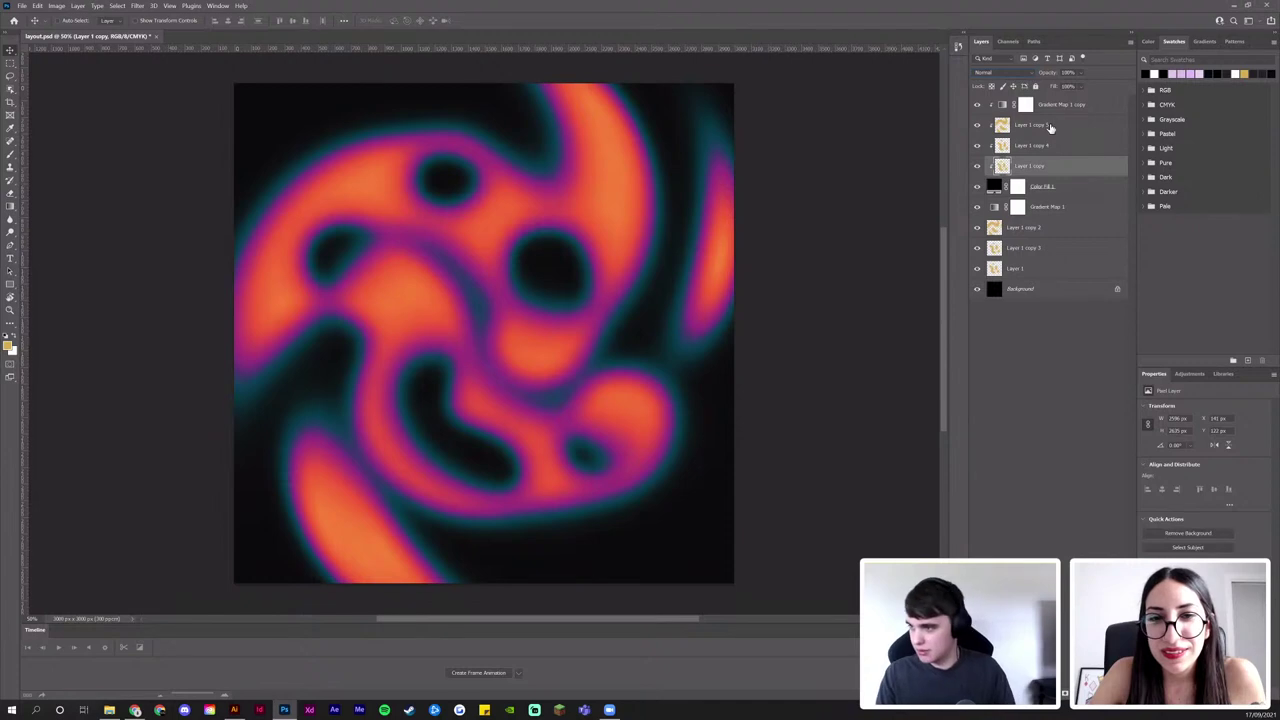
{"action": "left_click", "coordinate": [1049, 127], "text": "shift"}
{"action": "key", "text": "ctrl+t"}
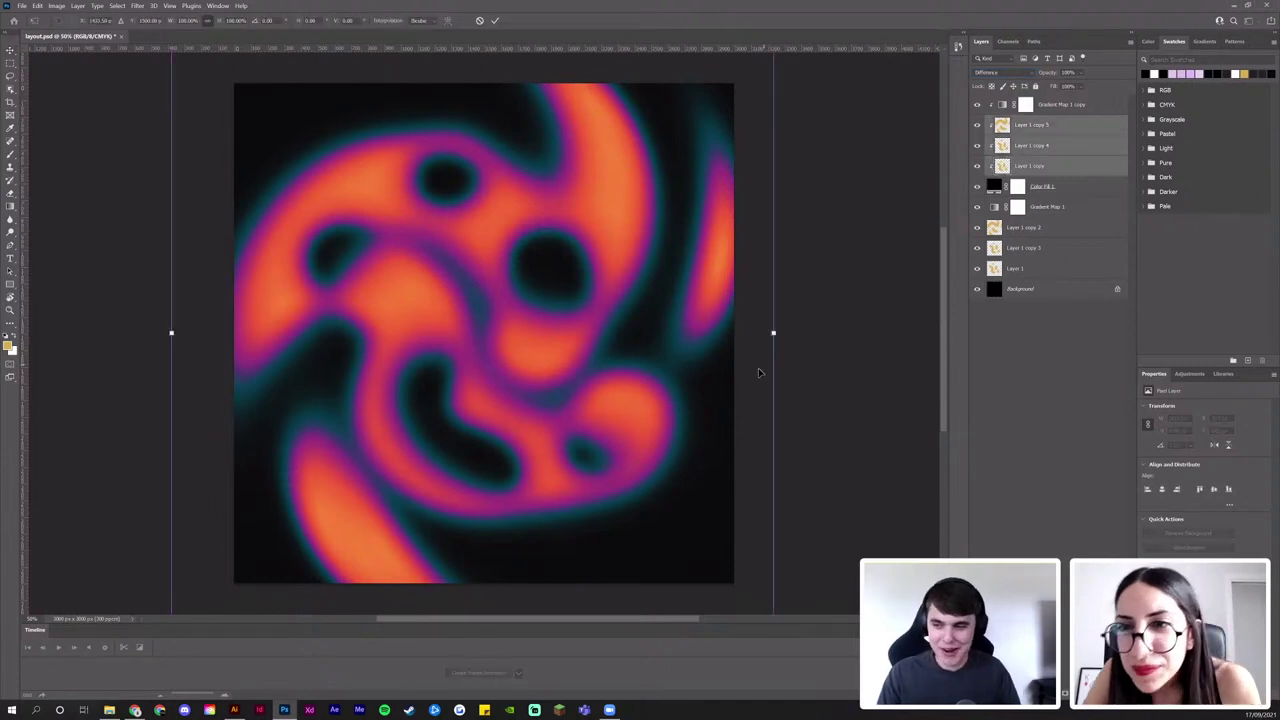
{"action": "left_click_drag", "start_coordinate": [789, 337], "coordinate": [405, 148]}
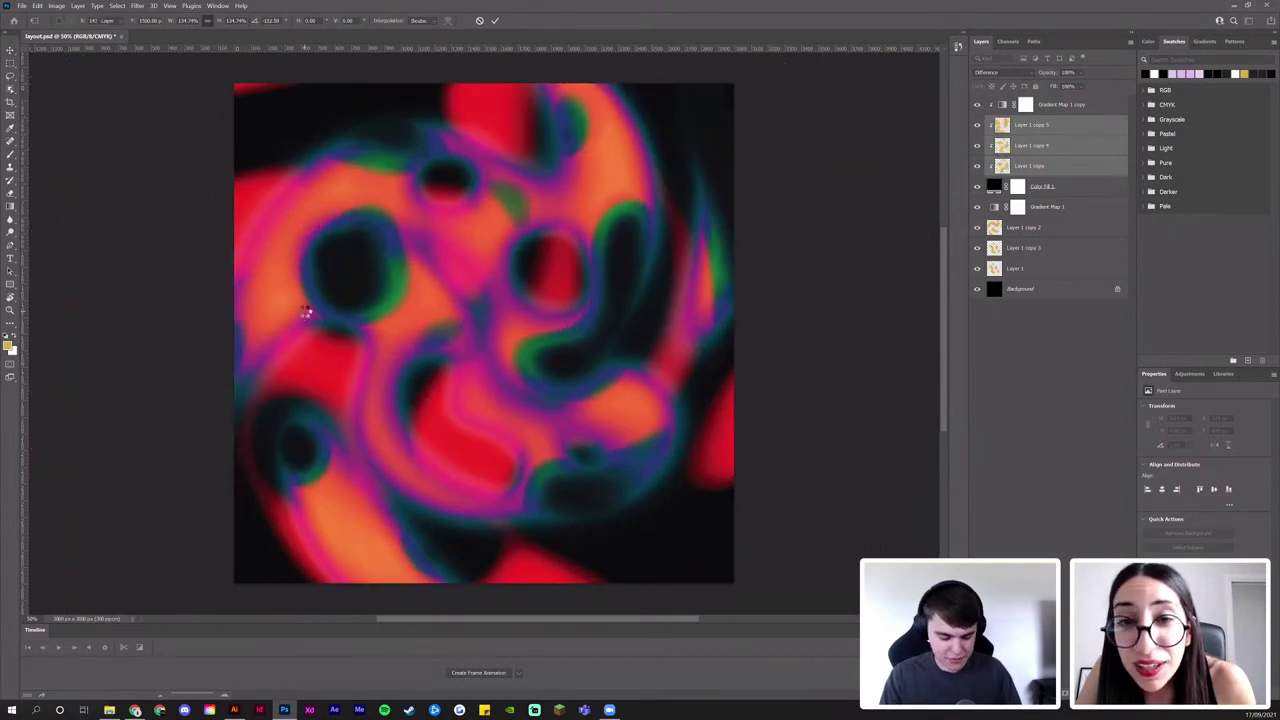
{"action": "key", "text": "Return"}
Enlarge the three clipped painted layers by about another 10%, reposition them over the canvas and apply the transform
{"action": "left_click", "coordinate": [342, 278], "text": "alt"}
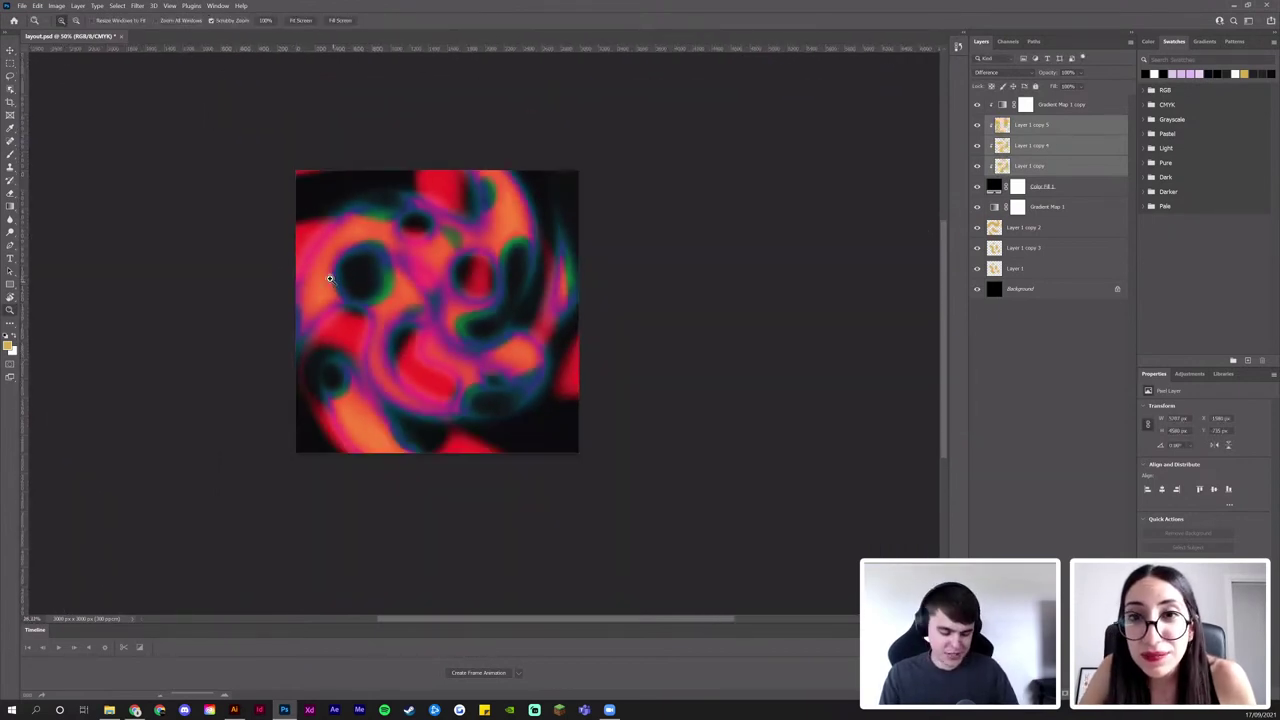
{"action": "key", "text": "ctrl+t"}
{"action": "left_click_drag", "start_coordinate": [675, 321], "coordinate": [779, 315]}
{"action": "mouse_move", "coordinate": [556, 320]}
{"action": "left_mouse_down"}
{"action": "mouse_move", "coordinate": [600, 280]}
{"action": "mouse_move", "coordinate": [606, 291]}
{"action": "mouse_move", "coordinate": [581, 316]}
{"action": "left_mouse_up"}
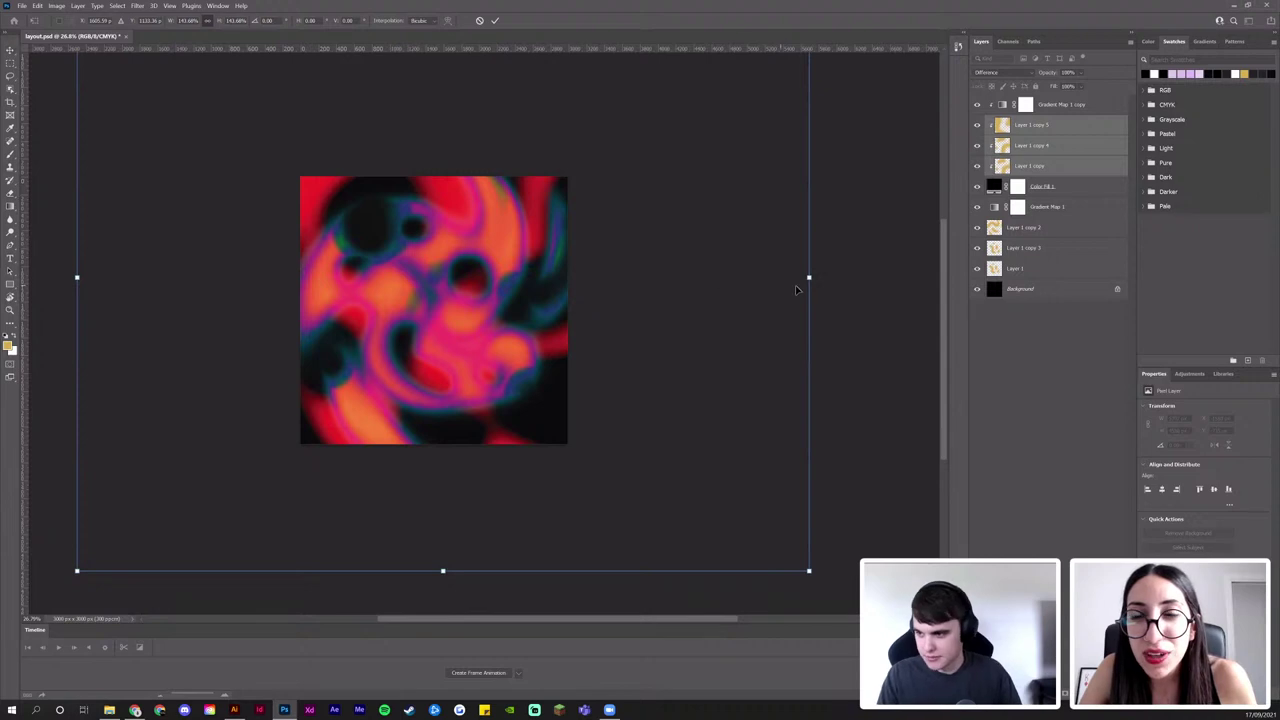
{"action": "left_click_drag", "start_coordinate": [809, 278], "coordinate": [721, 275]}
{"action": "left_click_drag", "start_coordinate": [548, 295], "coordinate": [524, 312]}
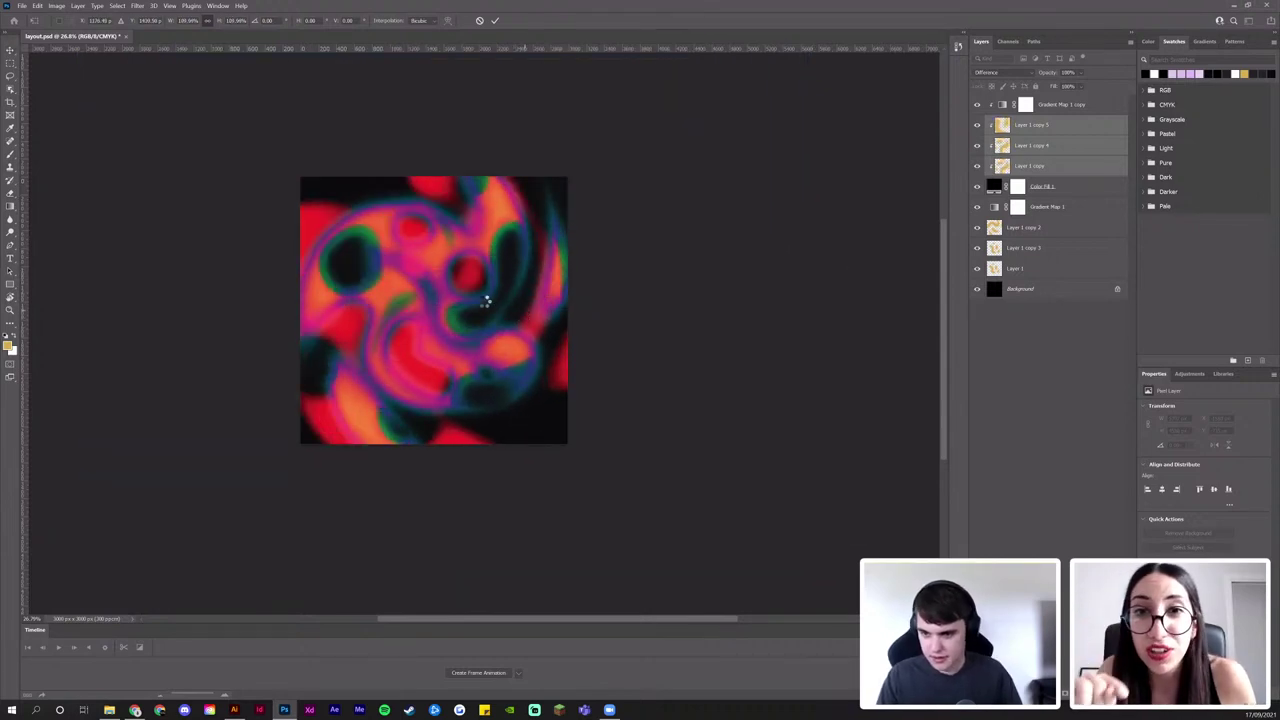
{"action": "key", "text": "Return"}
{"action": "scroll", "coordinate": [463, 290], "scroll_direction": "up", "scroll_amount": 3}
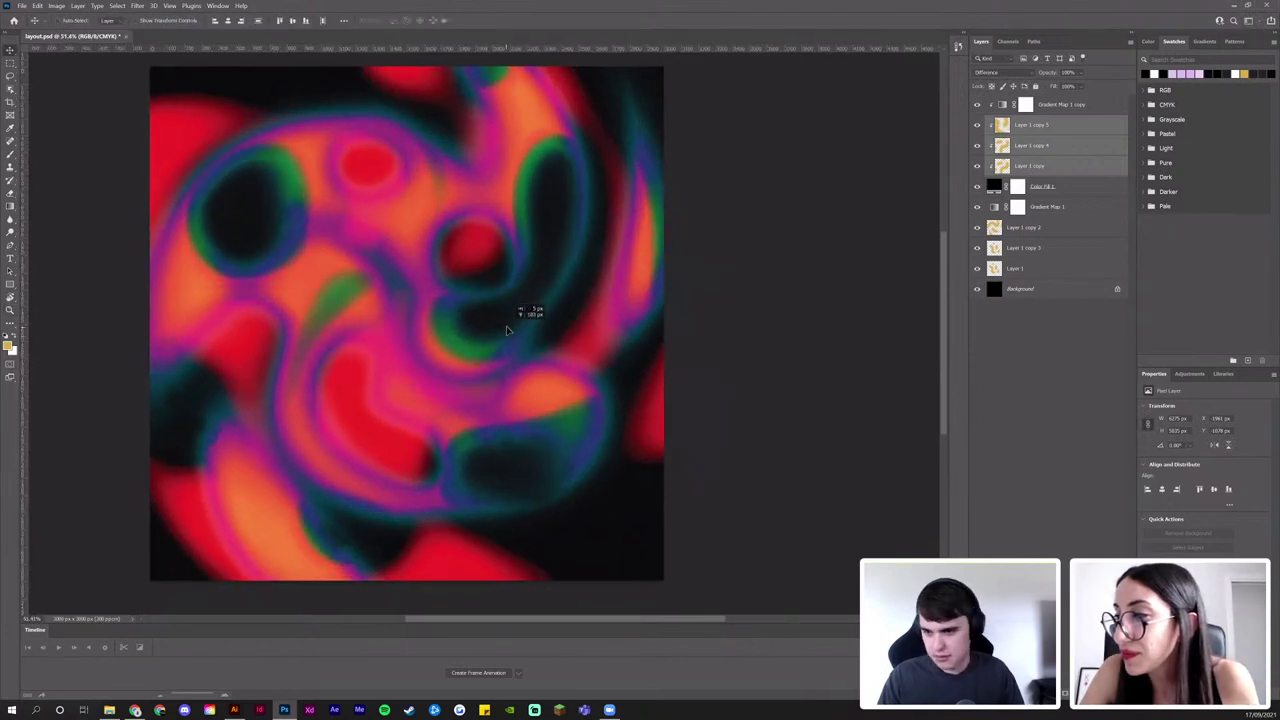
Nudge the clipped painted layers slightly and open Gradient Map 1 copy's gradient for editing with the custom preset folders expanded
{"action": "left_click_drag", "start_coordinate": [506, 328], "coordinate": [510, 332]}
{"action": "left_click", "coordinate": [1060, 107]}
{"action": "left_click", "coordinate": [1198, 410]}
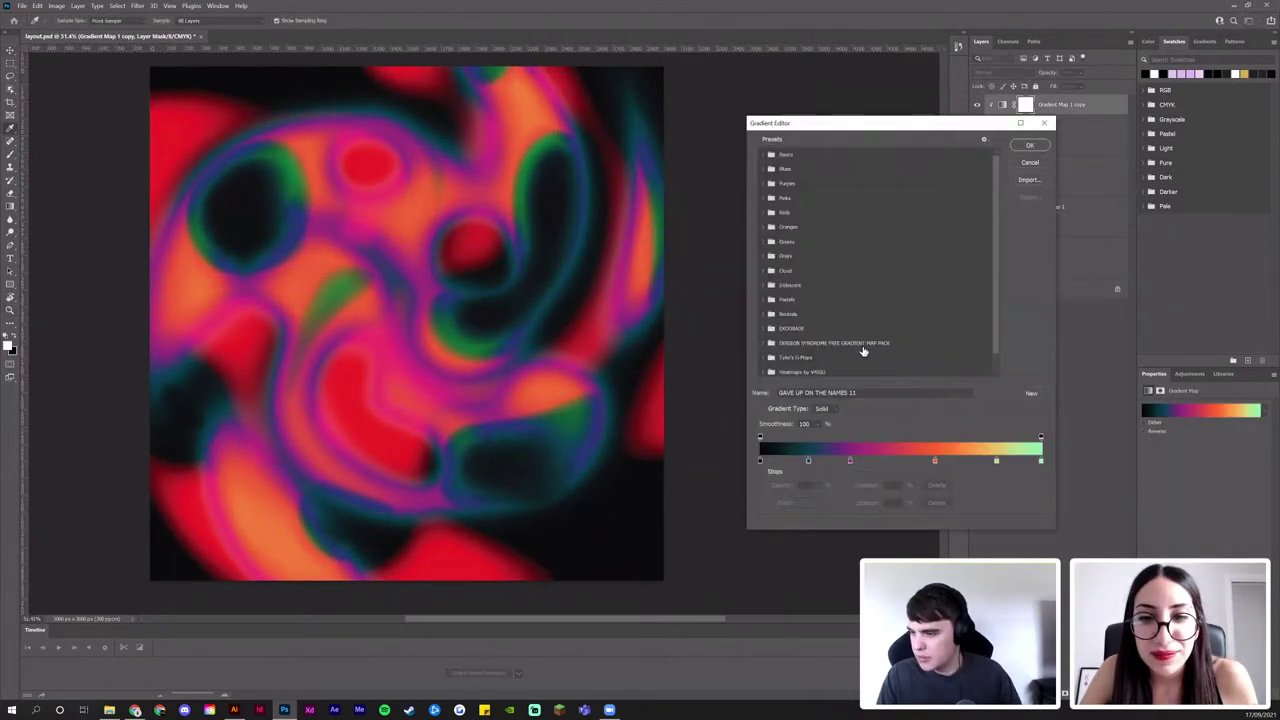
{"action": "left_click", "coordinate": [769, 346]}
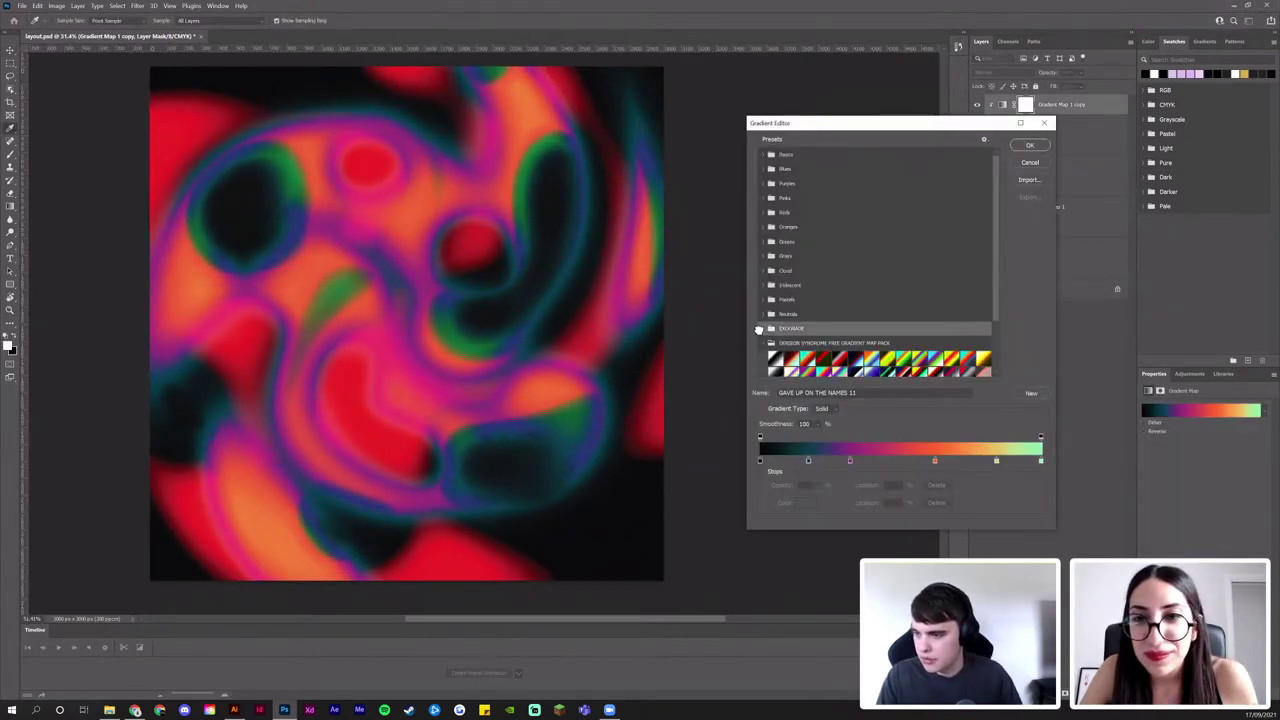
{"action": "left_click", "coordinate": [762, 329]}
{"action": "scroll", "coordinate": [850, 335], "scroll_direction": "down", "scroll_amount": 1}
Try several different gradient presets on Gradient Map 1 copy
{"action": "left_click", "coordinate": [849, 335]}
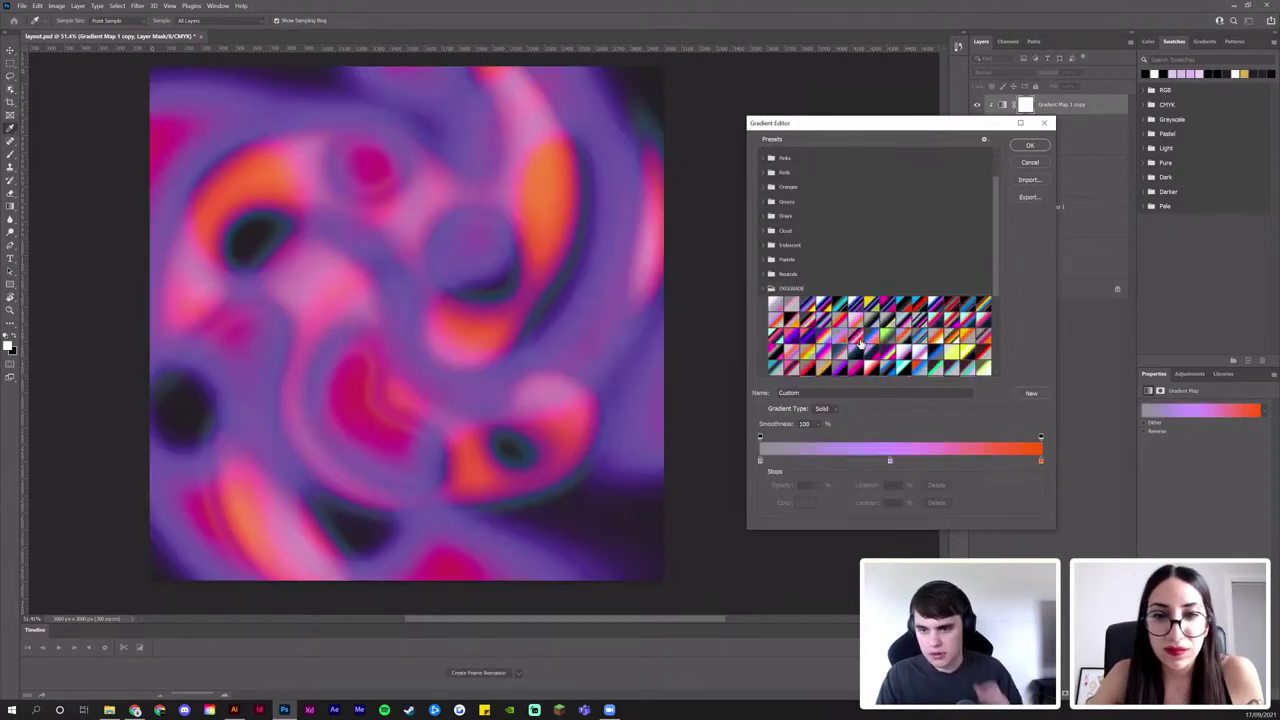
{"action": "scroll", "coordinate": [860, 342], "scroll_direction": "down", "scroll_amount": 1}
{"action": "left_click", "coordinate": [863, 342]}
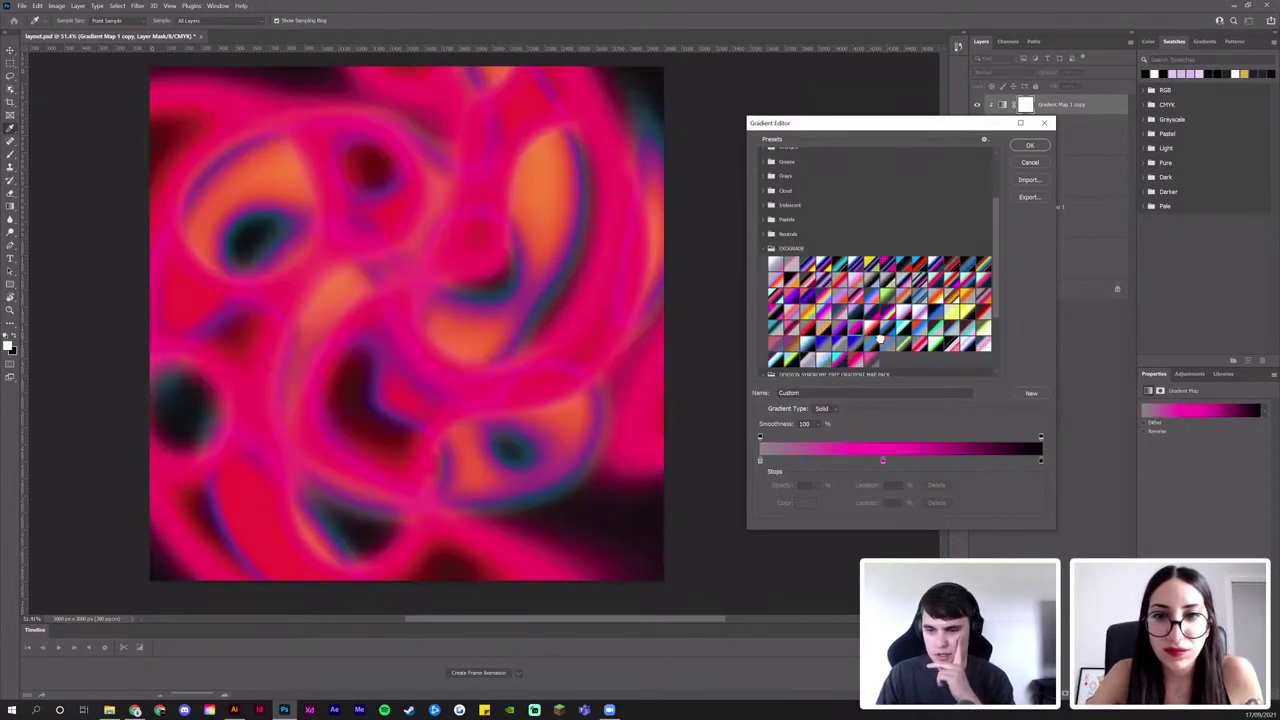
{"action": "left_click", "coordinate": [835, 345]}
{"action": "scroll", "coordinate": [850, 335], "scroll_direction": "down", "scroll_amount": 1}
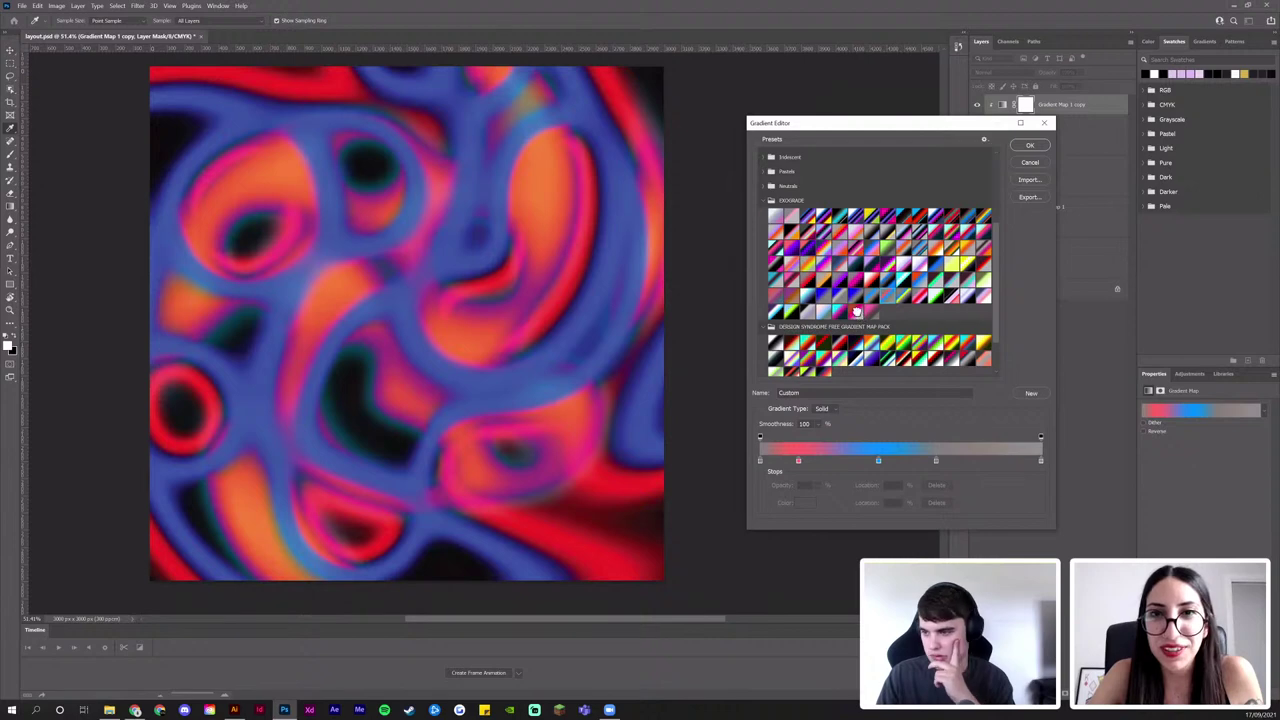
{"action": "left_click", "coordinate": [856, 313]}
{"action": "left_click", "coordinate": [839, 314]}
{"action": "left_click", "coordinate": [820, 311]}
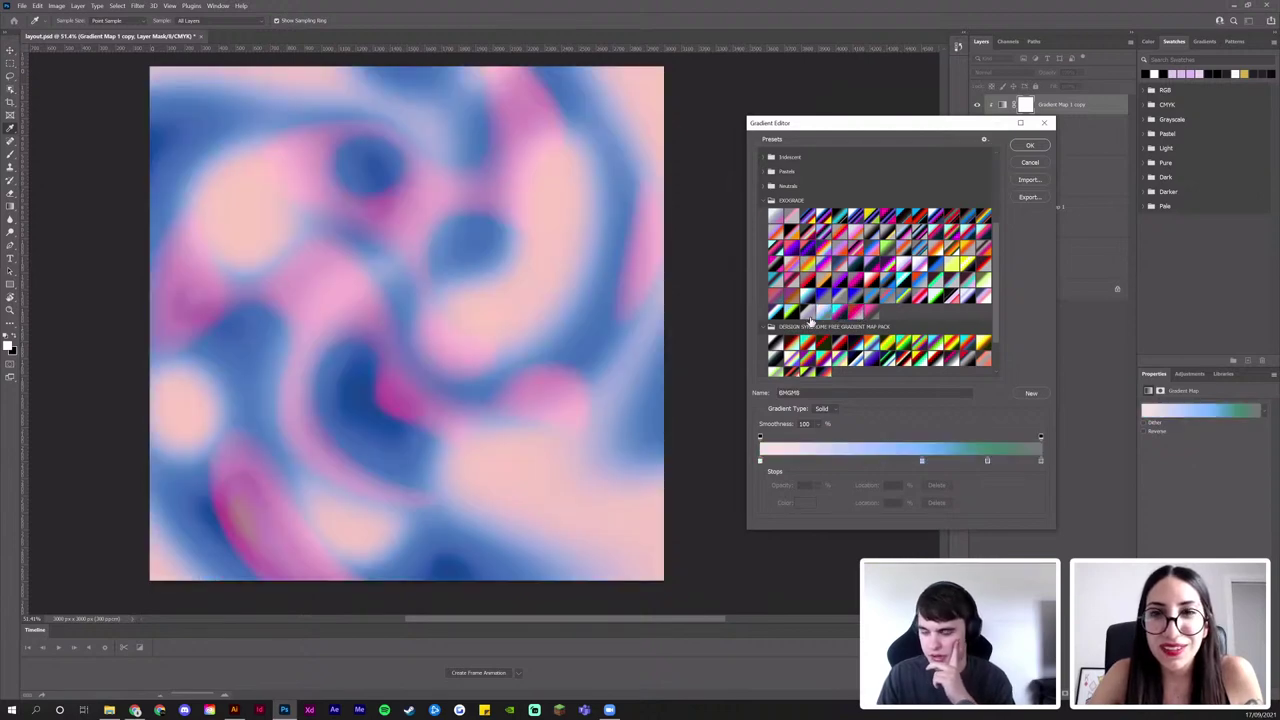
Apply the BMGM3 gradient to Gradient Map 1 copy with its light grey stop at 20% and its purple stop at 67%
{"action": "left_click", "coordinate": [801, 313]}
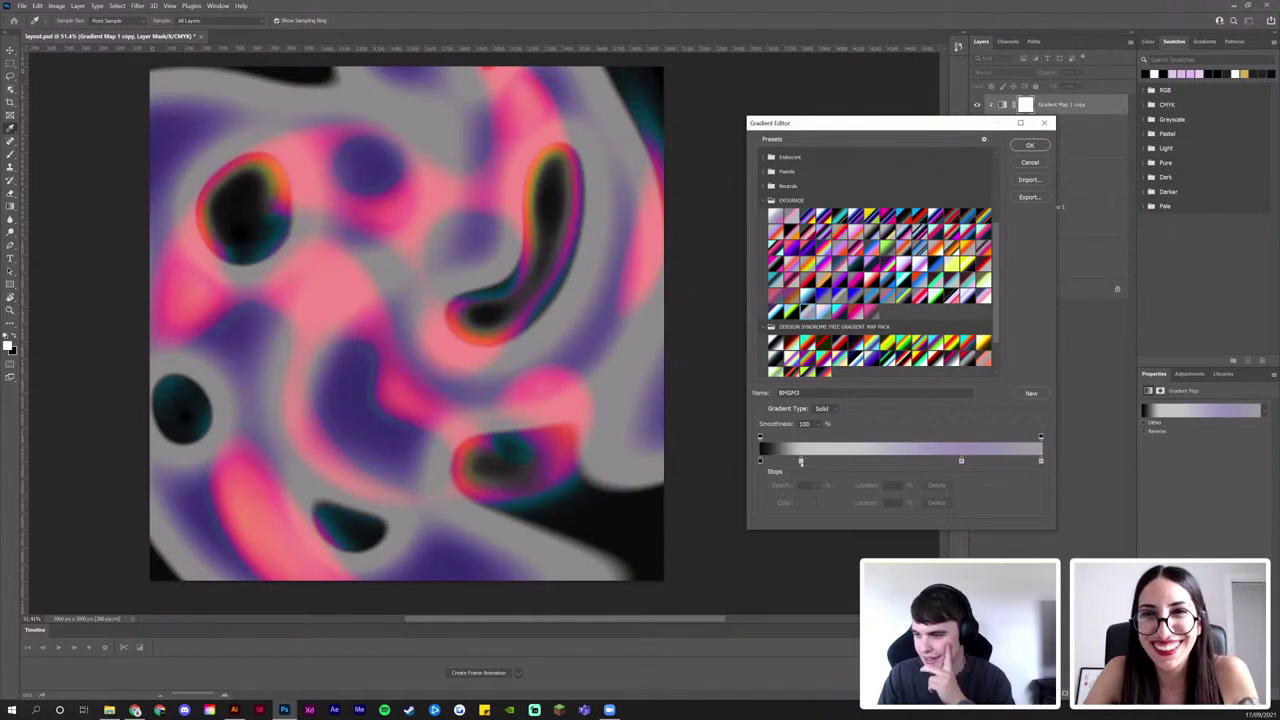
{"action": "left_click_drag", "start_coordinate": [800, 462], "coordinate": [816, 463]}
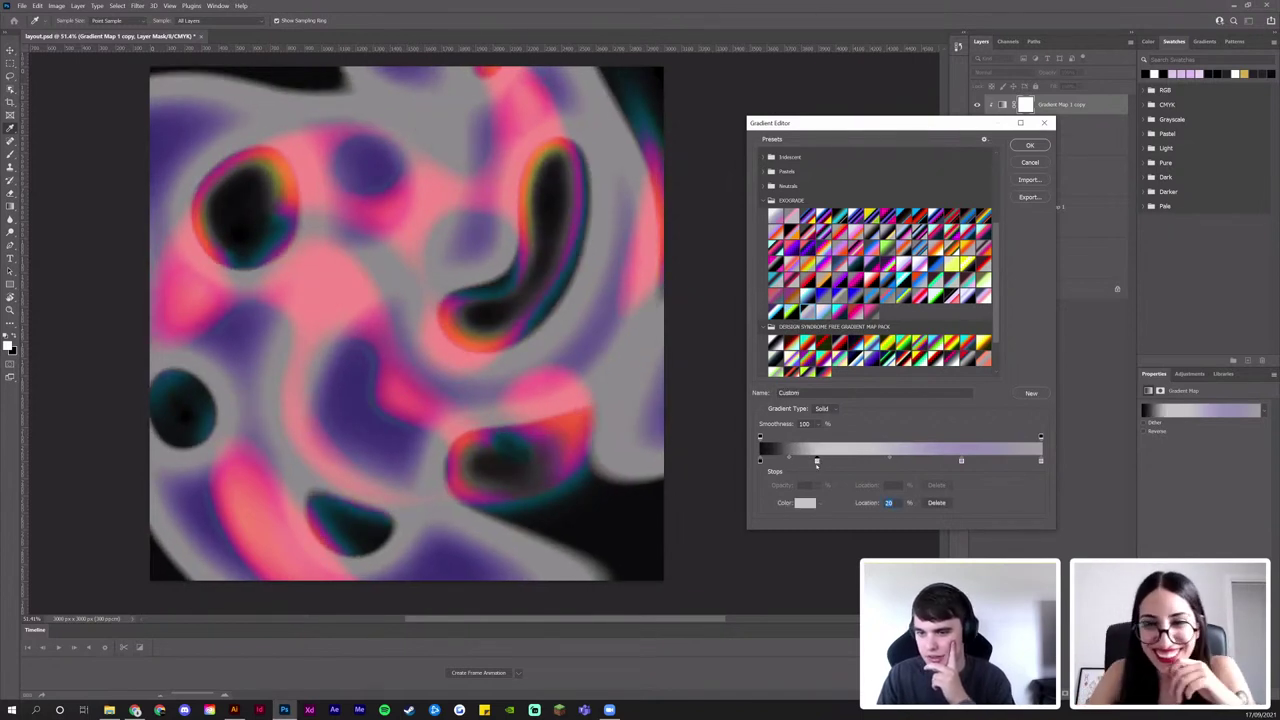
{"action": "mouse_move", "coordinate": [962, 462]}
{"action": "left_mouse_down"}
{"action": "mouse_move", "coordinate": [933, 462]}
{"action": "mouse_move", "coordinate": [948, 462]}
{"action": "left_mouse_up"}
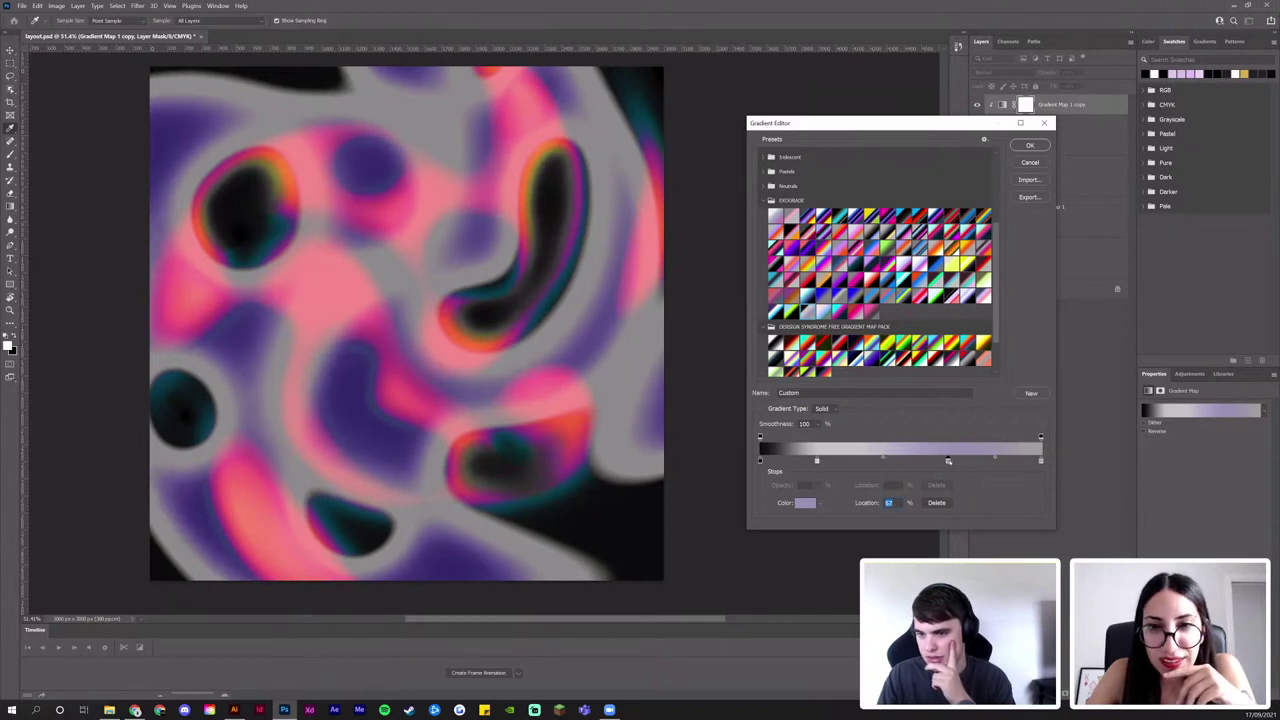
{"action": "left_click", "coordinate": [1030, 147]}
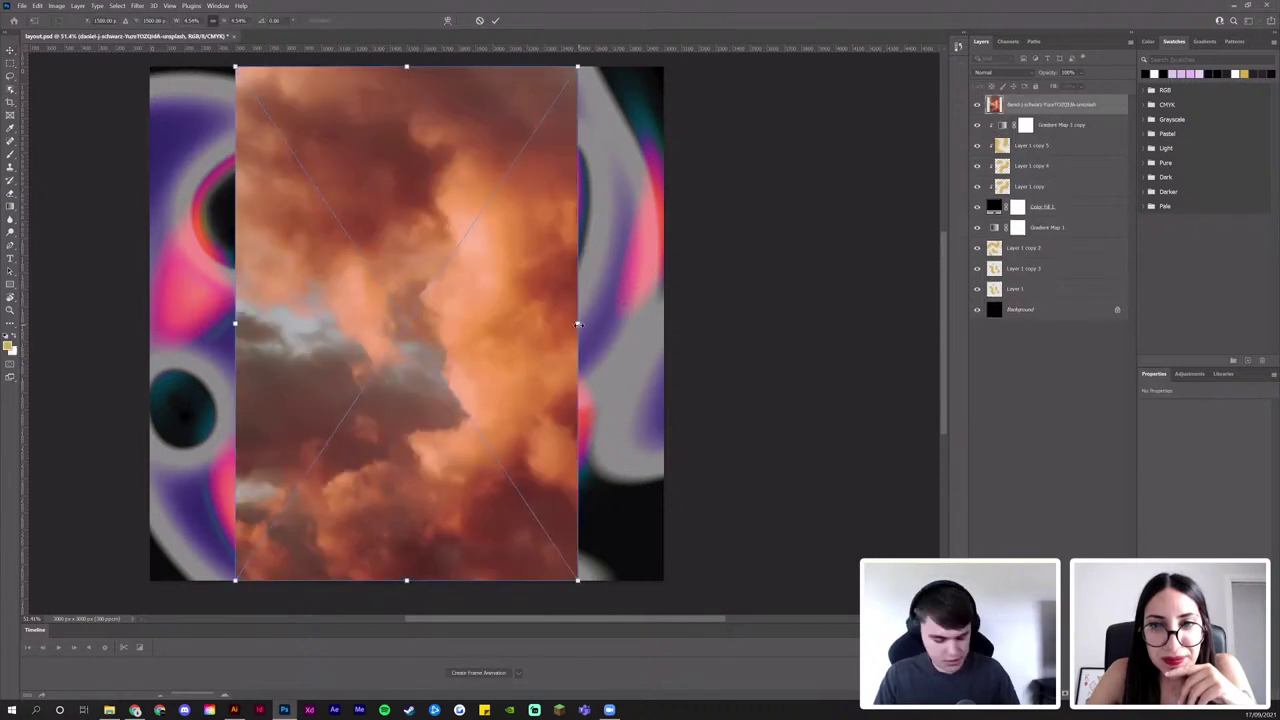
Scale the placed cloud photo to span the full canvas width, preview blend modes on it and keep it at Normal
{"action": "left_click_drag", "start_coordinate": [579, 324], "coordinate": [674, 309]}
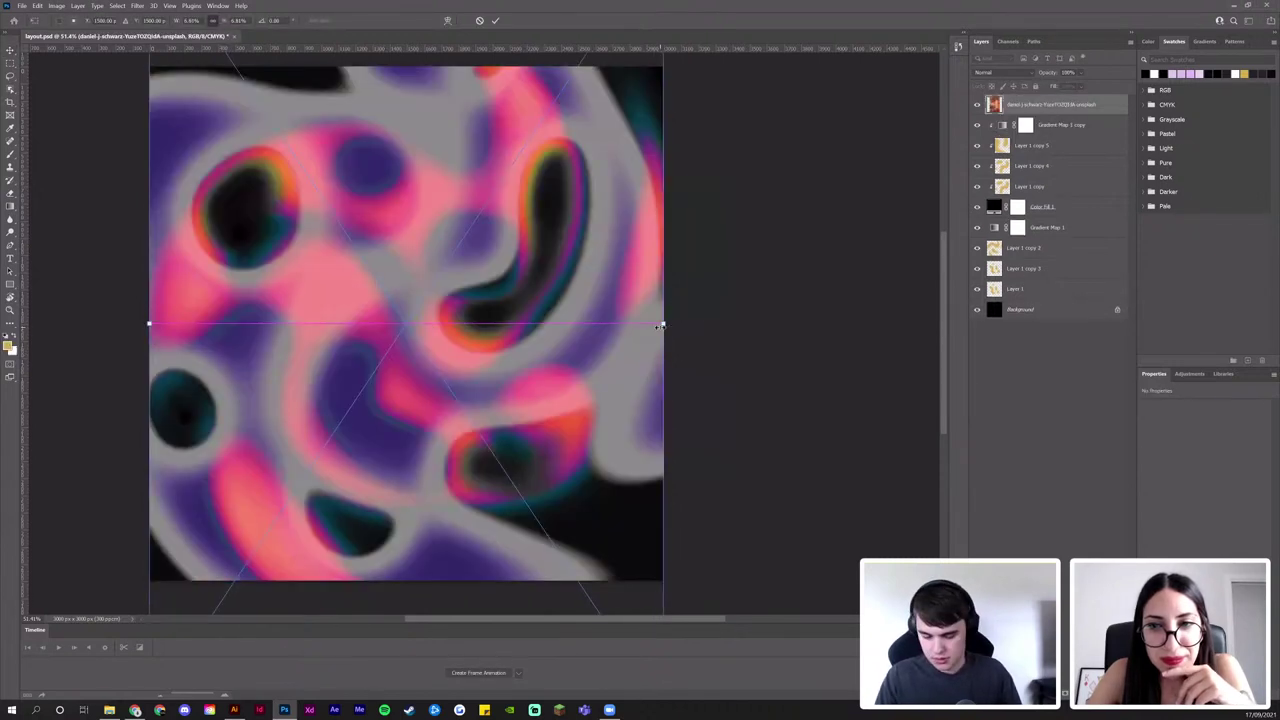
{"action": "key", "text": "Return"}
{"action": "left_click", "coordinate": [1000, 72]}
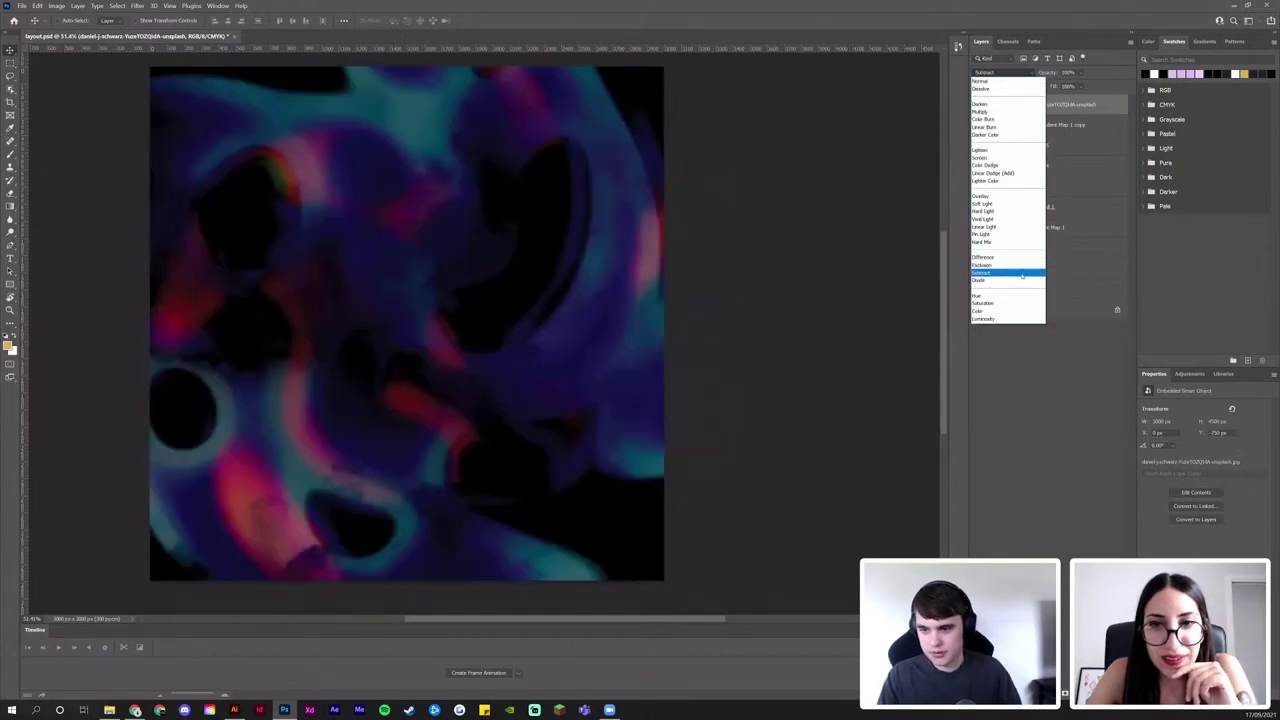
{"action": "left_click", "coordinate": [1006, 404]}
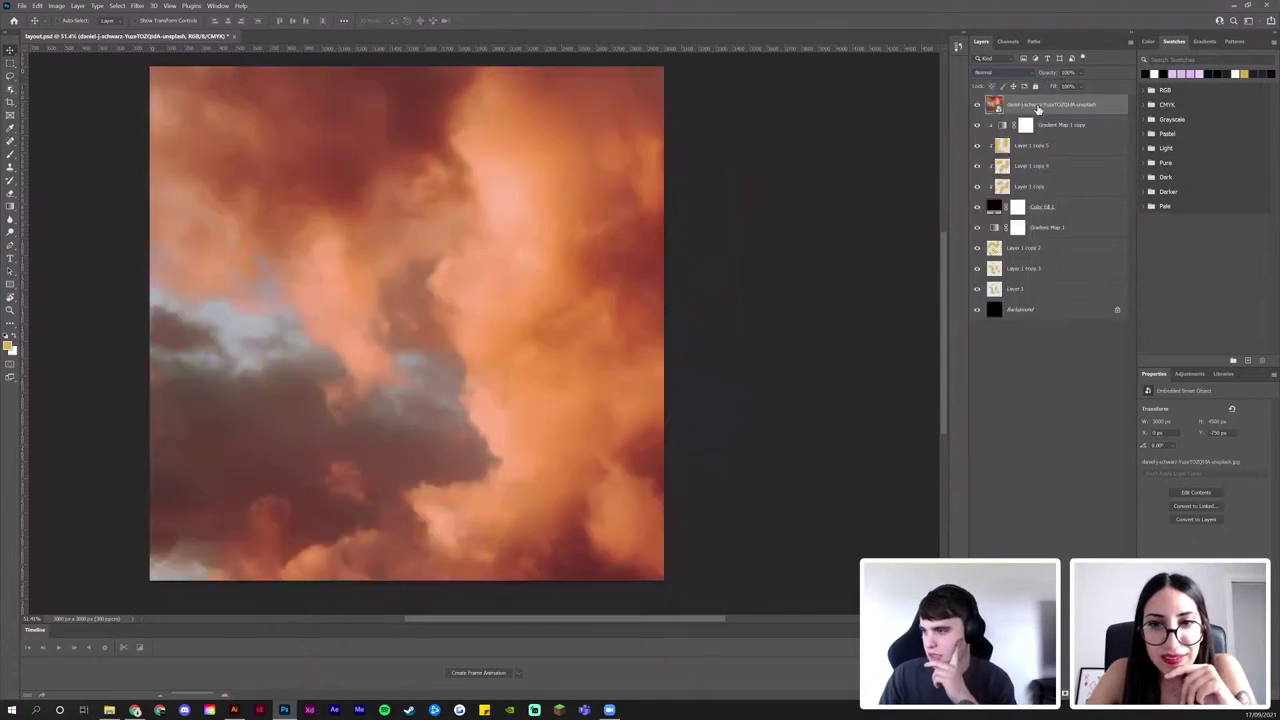
Try the cloud photo directly below Color Fill 1 with a hue shift, then cancel the shift and return the photo to the top
{"action": "left_click_drag", "start_coordinate": [1038, 108], "coordinate": [1046, 222]}
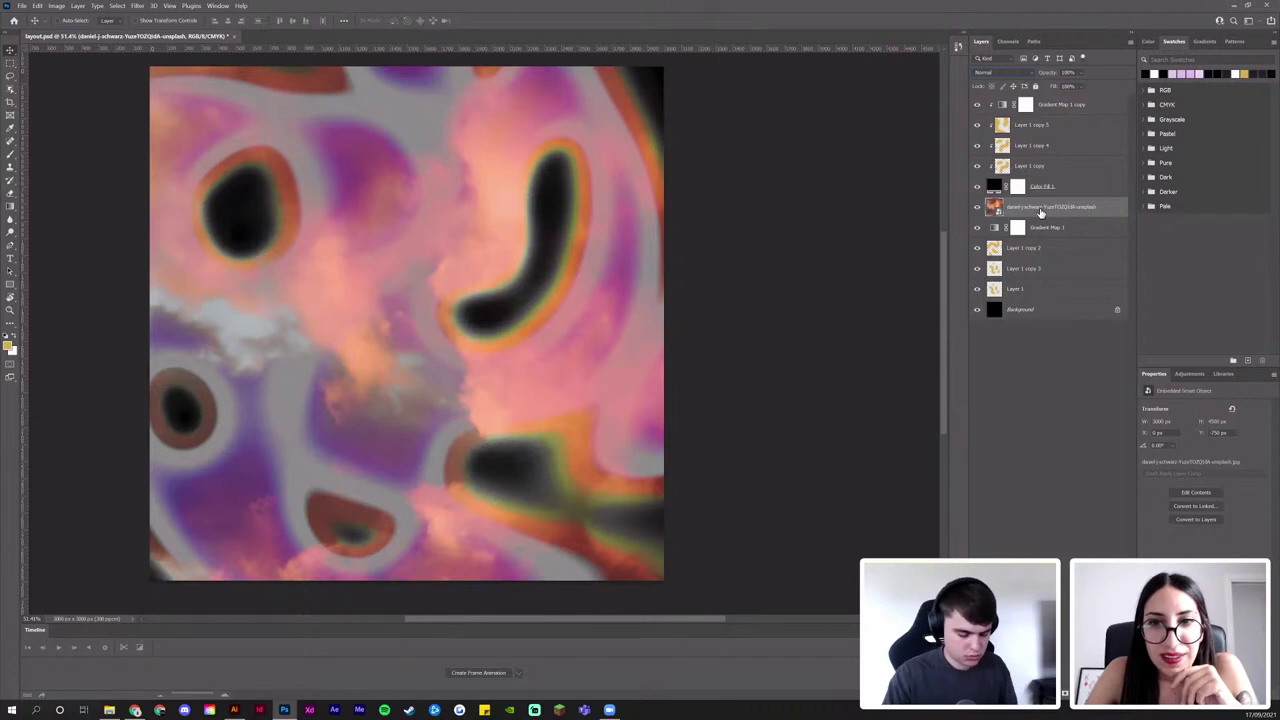
{"action": "key", "text": "ctrl+u"}
{"action": "left_click_drag", "start_coordinate": [603, 235], "coordinate": [646, 235]}
{"action": "left_click", "coordinate": [726, 202]}
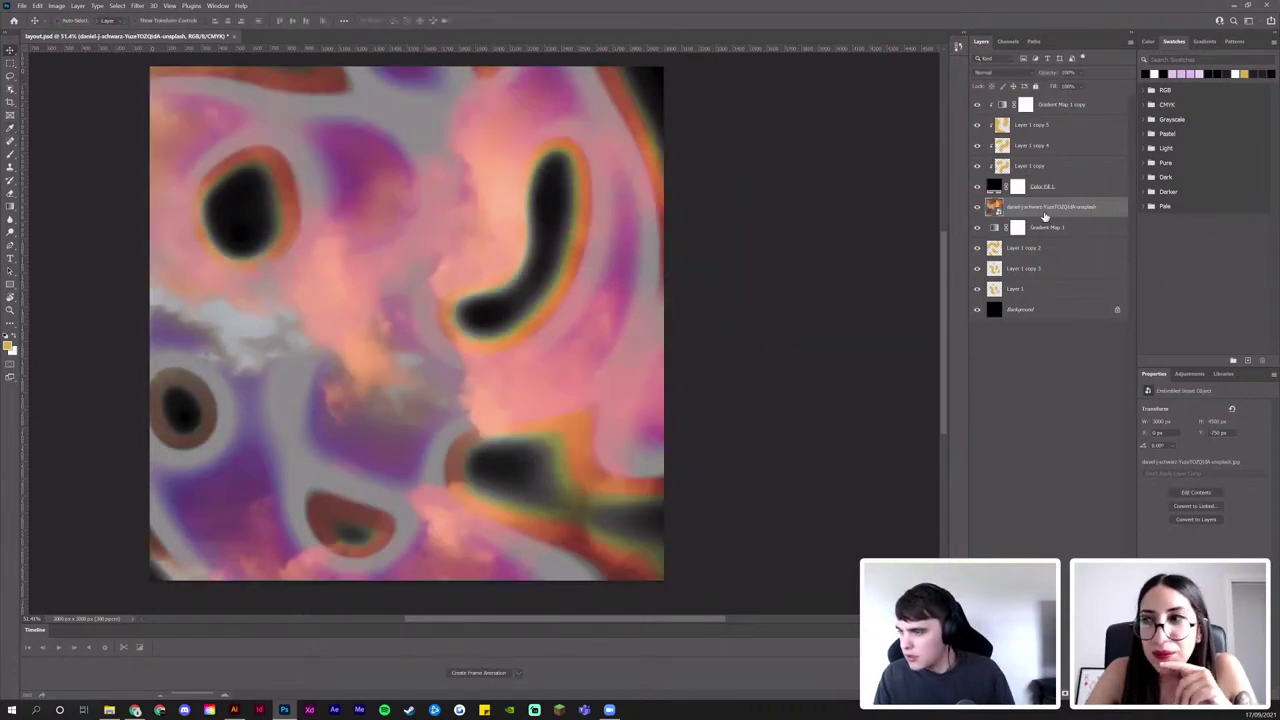
{"action": "left_click_drag", "start_coordinate": [1044, 216], "coordinate": [1040, 100]}
Set the cloud photo's blend mode to Vivid Light and apply a Hue/Saturation adjustment with hue -180
{"action": "left_click", "coordinate": [1002, 73]}
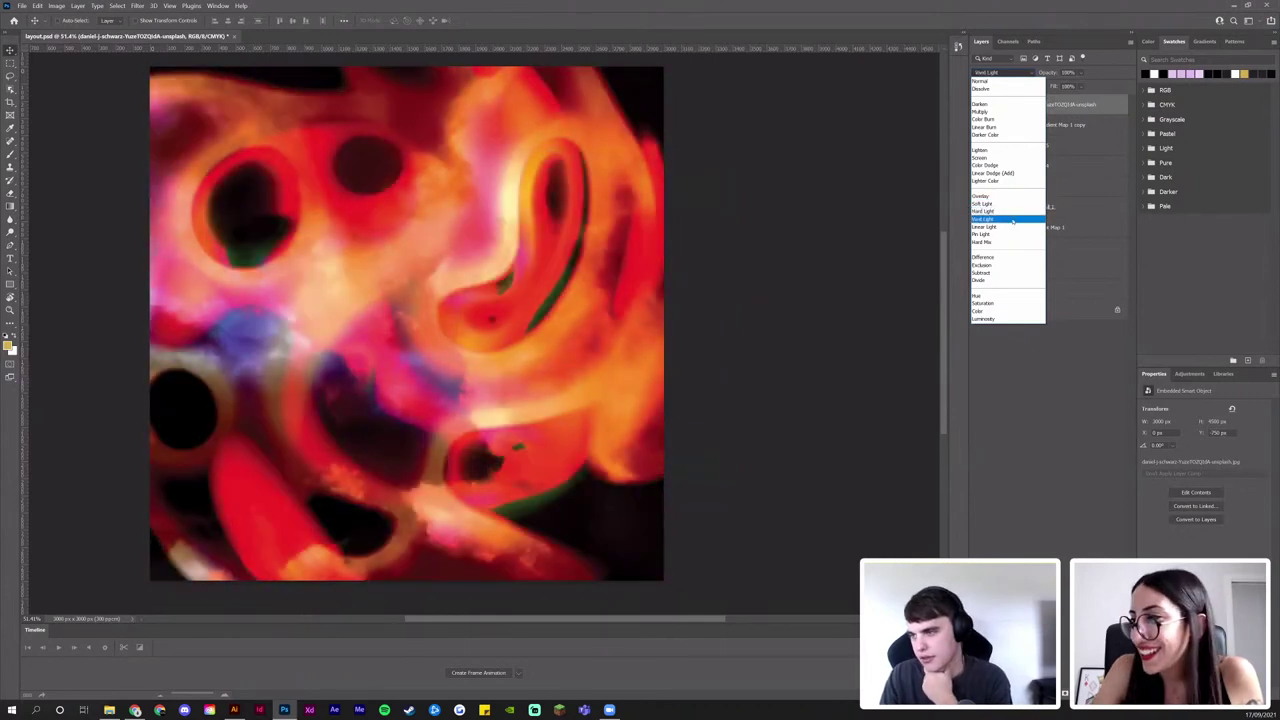
{"action": "left_click", "coordinate": [1010, 218]}
{"action": "key", "text": "ctrl+u"}
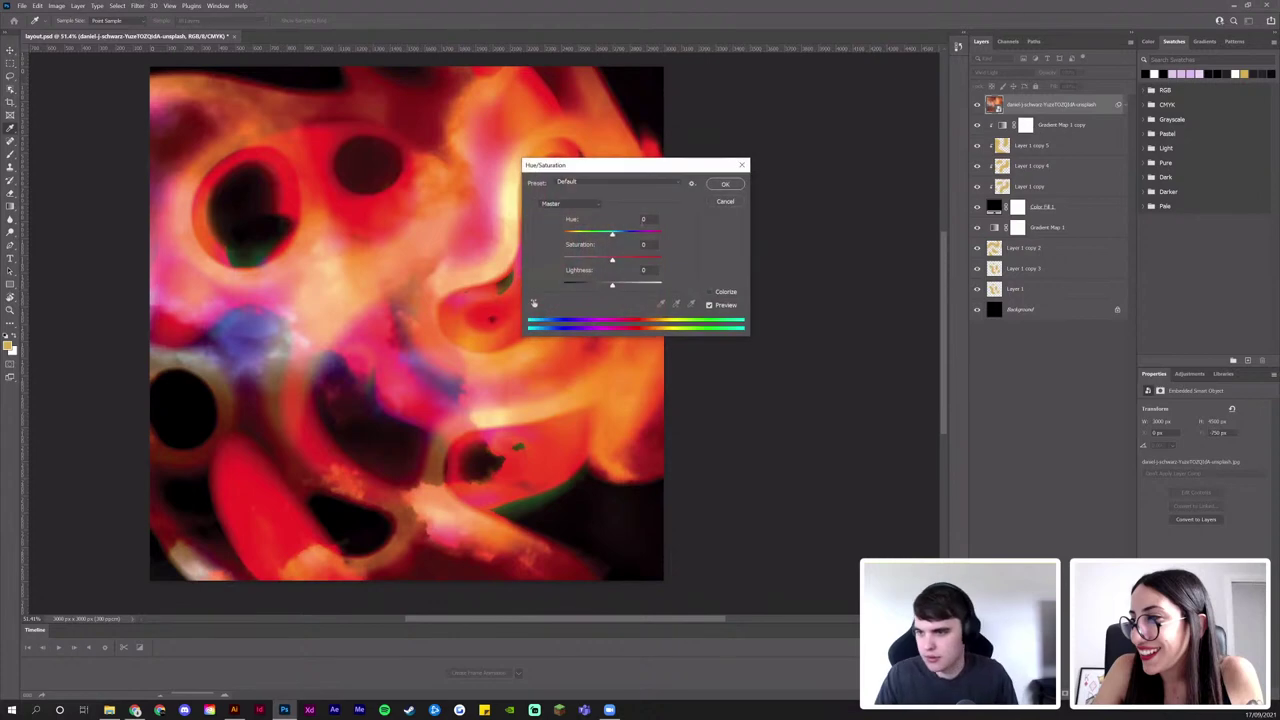
{"action": "left_click_drag", "start_coordinate": [613, 234], "coordinate": [567, 234]}
{"action": "key", "text": "shift+Down"}
{"action": "key", "text": "shift+Down"}
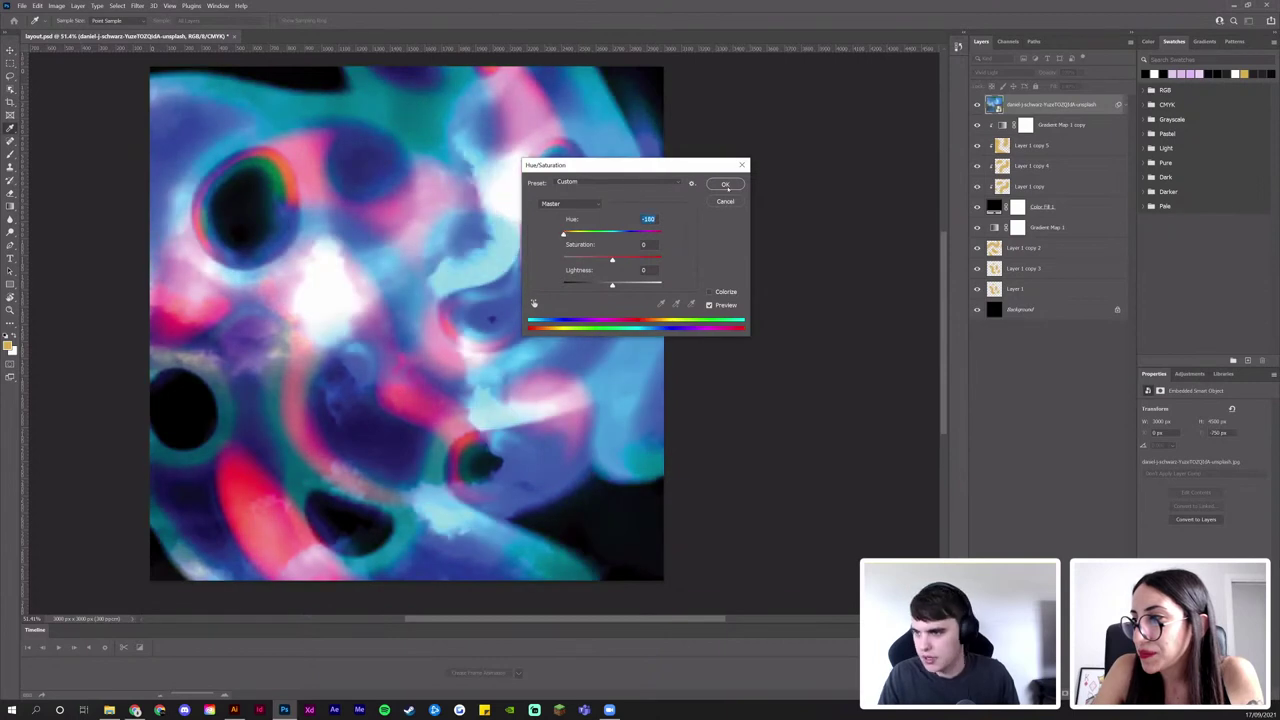
{"action": "left_click", "coordinate": [726, 186]}
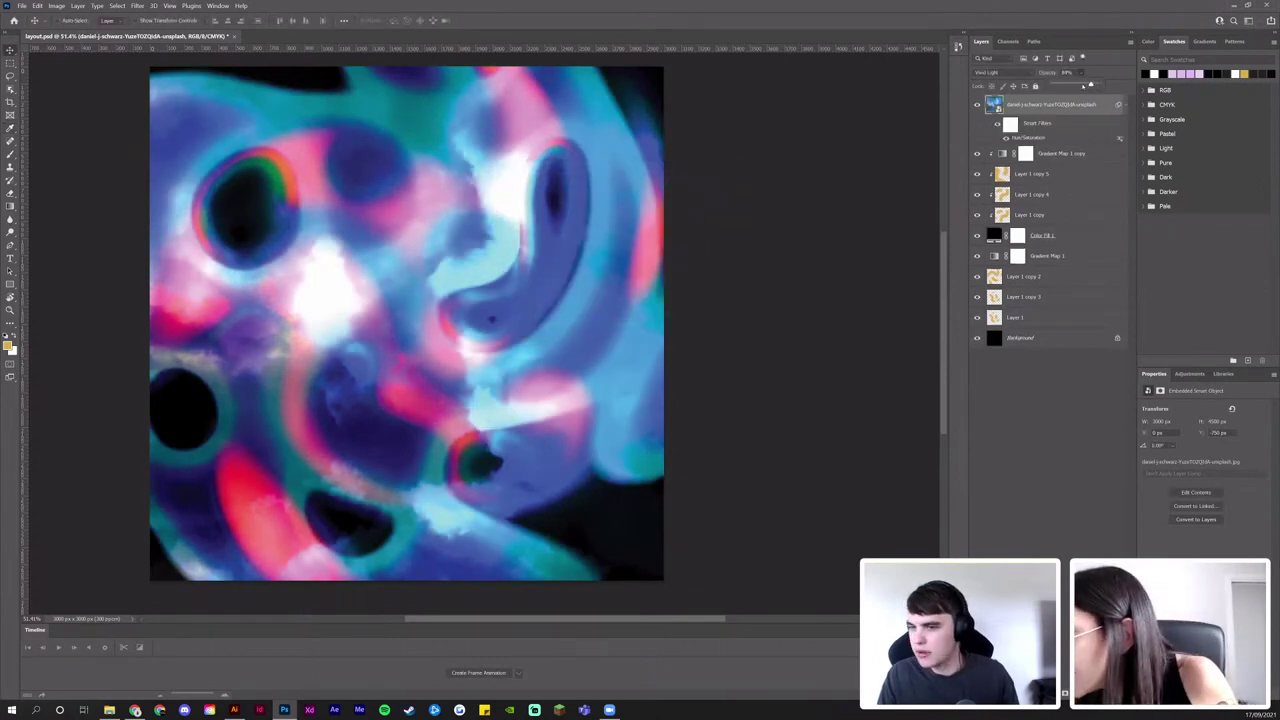
Try lower opacities on the cloud photo layer and restore it to 100%
{"action": "left_click_drag", "start_coordinate": [1083, 86], "coordinate": [1080, 86]}
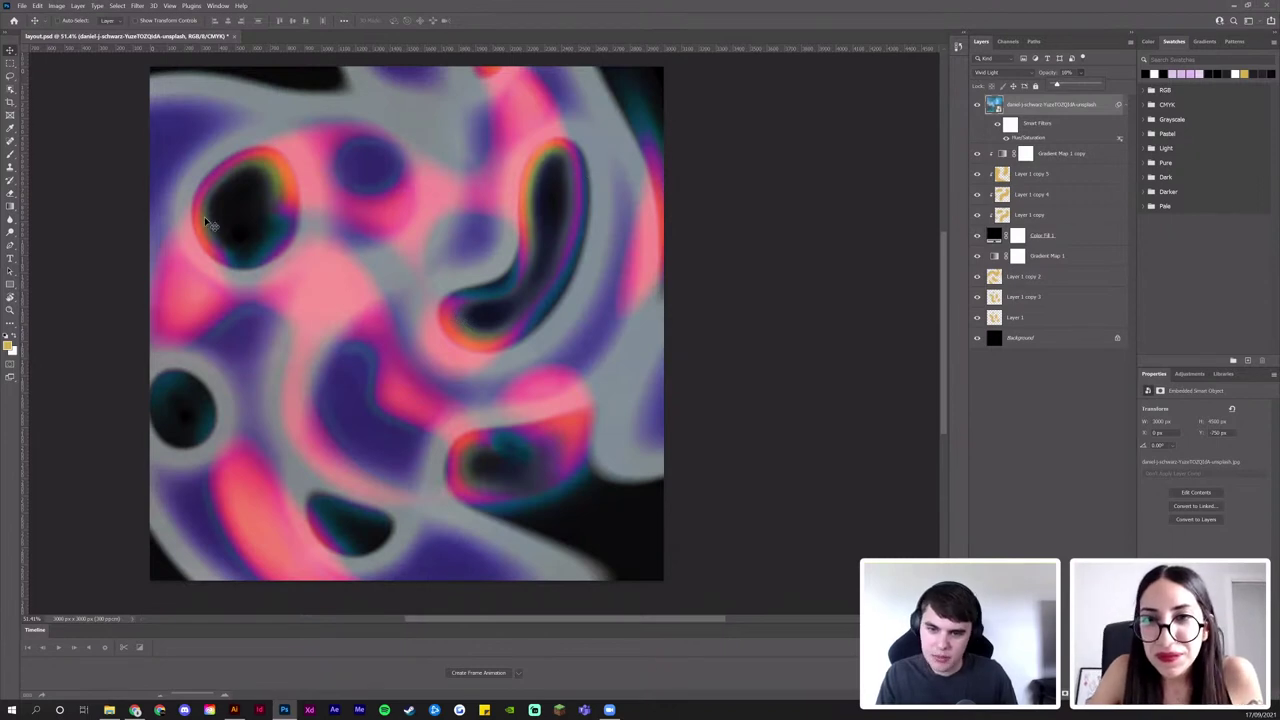
{"action": "left_click_drag", "start_coordinate": [1057, 85], "coordinate": [1100, 86]}
Rasterize the hue-shifted cloud photo layer so that it can be erased
{"action": "key", "text": "e"}
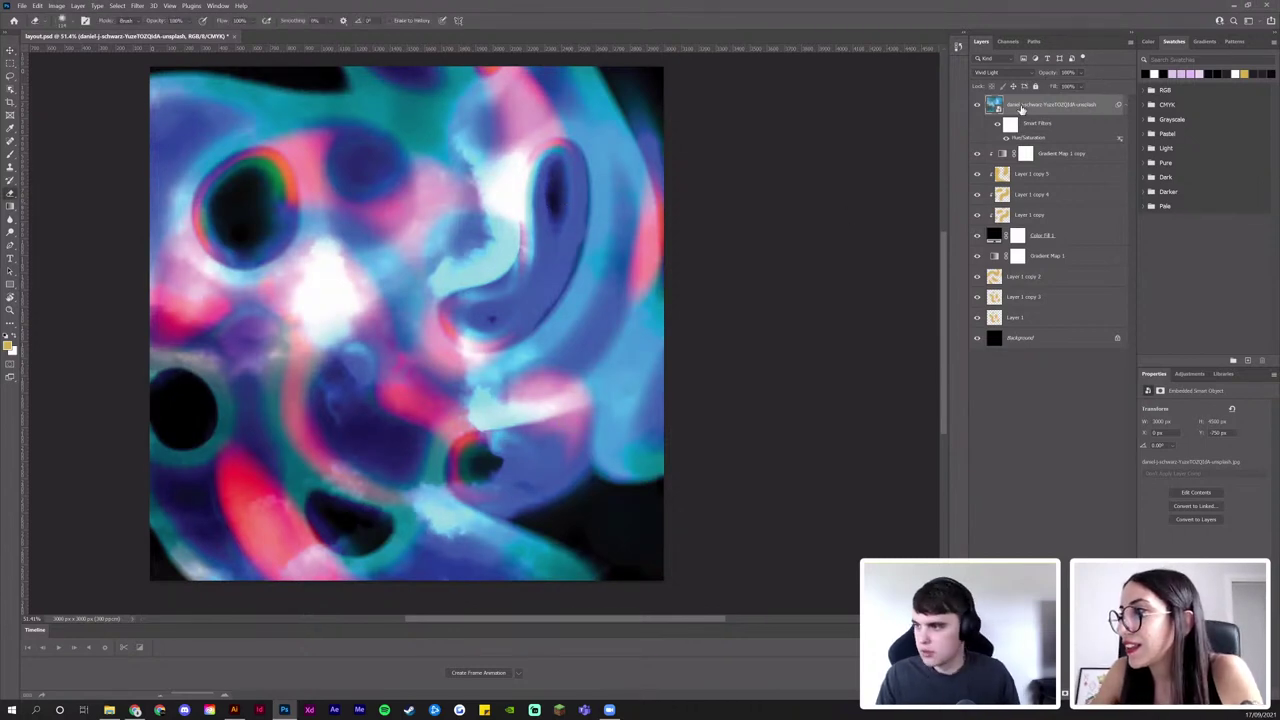
{"action": "right_click", "coordinate": [1020, 106]}
{"action": "left_click", "coordinate": [1050, 310]}
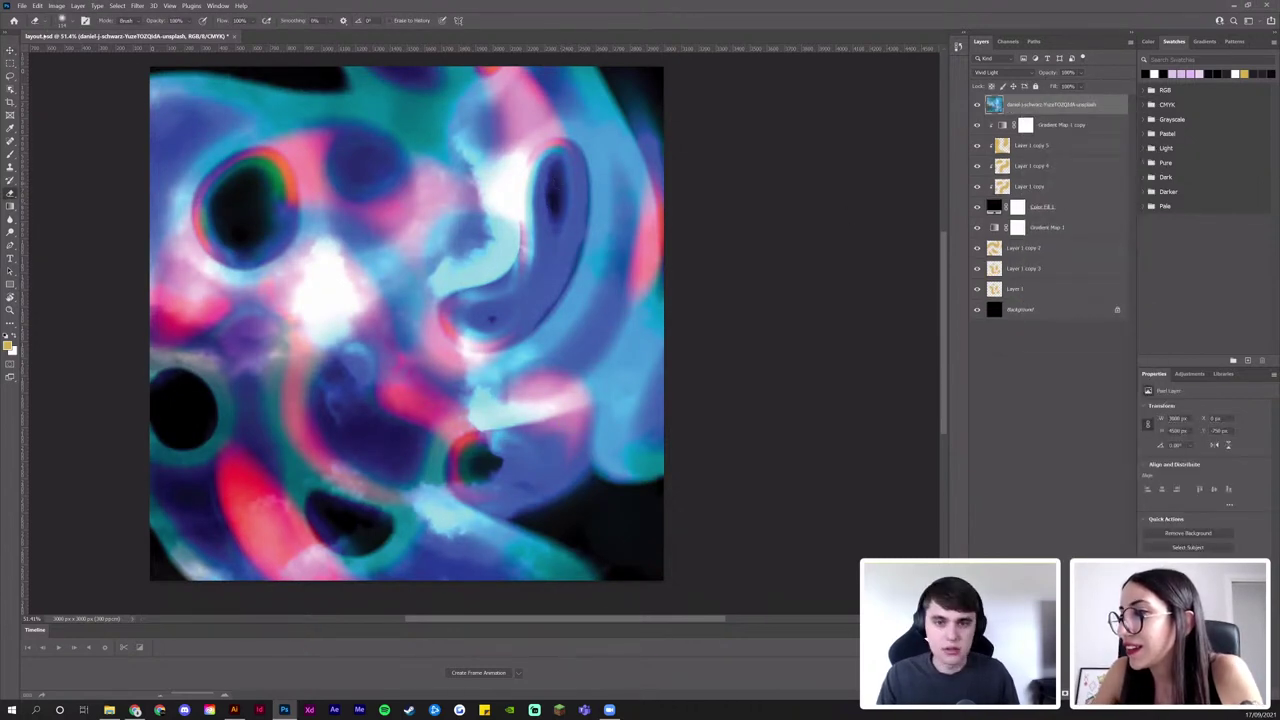
Erase the cloud photo with a large soft eraser over the dark blob shapes, leaving the black circle at the canvas edge covered
{"action": "left_click", "coordinate": [62, 20]}
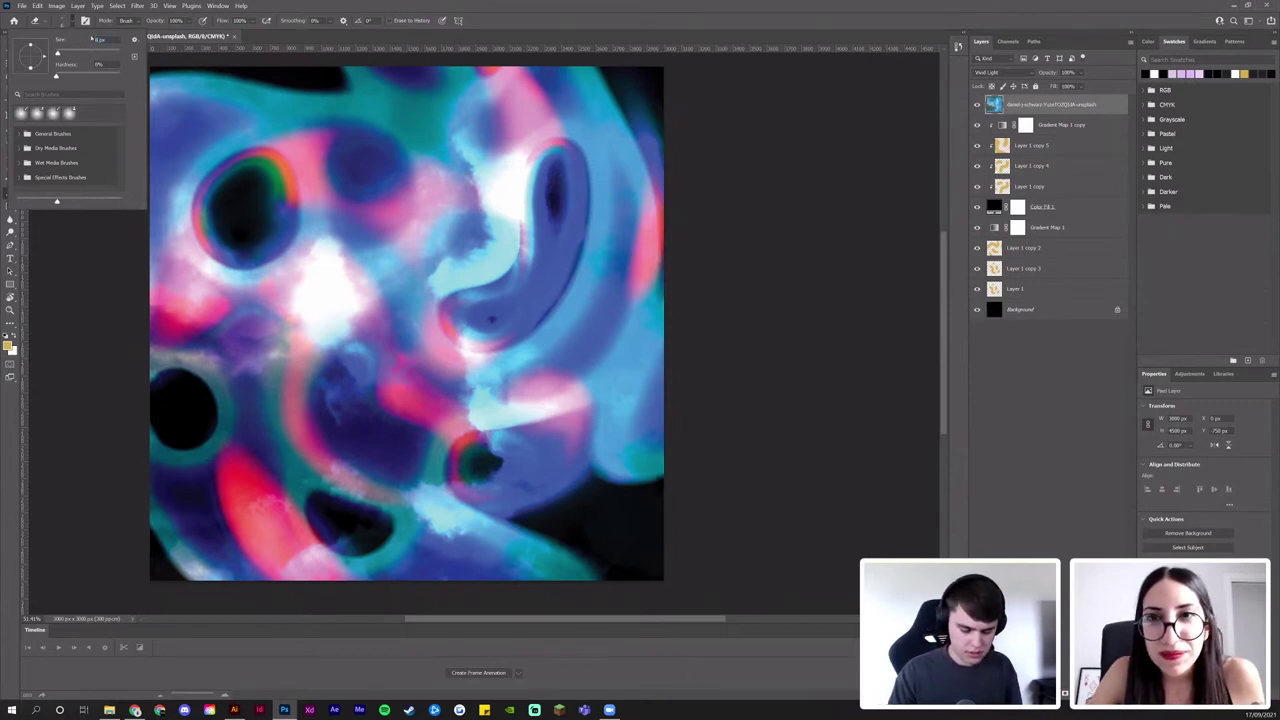
{"action": "key", "text": "Return"}
{"action": "mouse_move", "coordinate": [540, 150]}
{"action": "left_mouse_down"}
{"action": "mouse_move", "coordinate": [530, 260]}
{"action": "mouse_move", "coordinate": [466, 330]}
{"action": "mouse_move", "coordinate": [500, 312]}
{"action": "mouse_move", "coordinate": [543, 172]}
{"action": "mouse_move", "coordinate": [536, 184]}
{"action": "left_mouse_up"}
{"action": "mouse_move", "coordinate": [274, 198]}
{"action": "left_mouse_down"}
{"action": "mouse_move", "coordinate": [228, 227]}
{"action": "mouse_move", "coordinate": [247, 236]}
{"action": "left_mouse_up"}
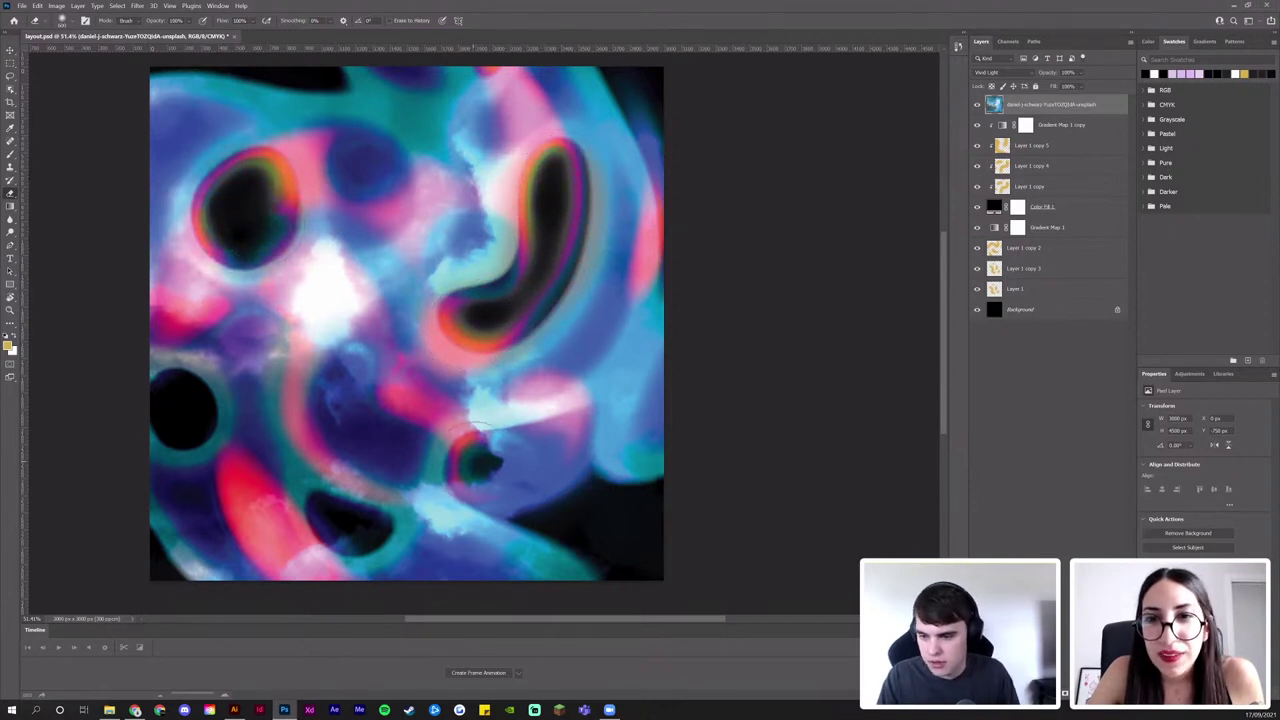
{"action": "left_click_drag", "start_coordinate": [480, 461], "coordinate": [597, 427]}
{"action": "mouse_move", "coordinate": [382, 533]}
{"action": "left_mouse_down"}
{"action": "mouse_move", "coordinate": [320, 510]}
{"action": "mouse_move", "coordinate": [385, 540]}
{"action": "left_mouse_up"}
{"action": "left_click_drag", "start_coordinate": [203, 420], "coordinate": [208, 413]}
{"action": "key", "text": "ctrl+z"}
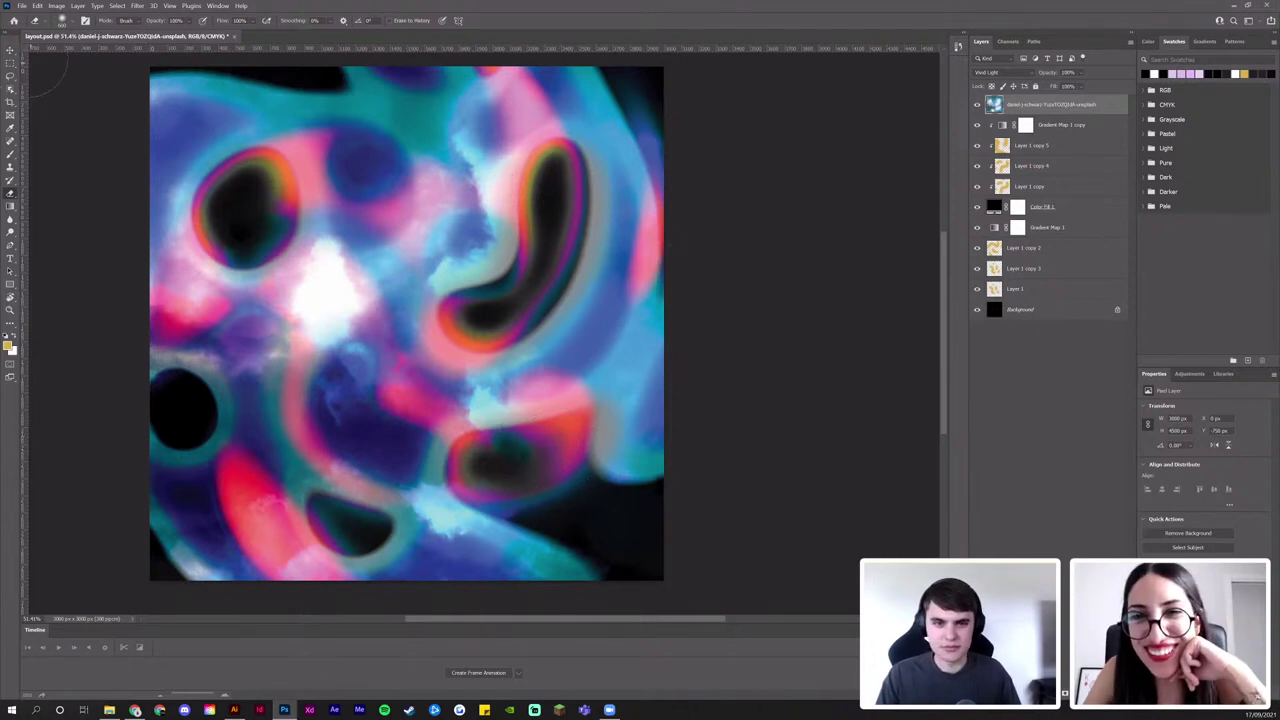
Compare the contributions of Layer 1 copy, copy 4 and copy 5 by hiding and reshowing each one
{"action": "key", "text": "v"}
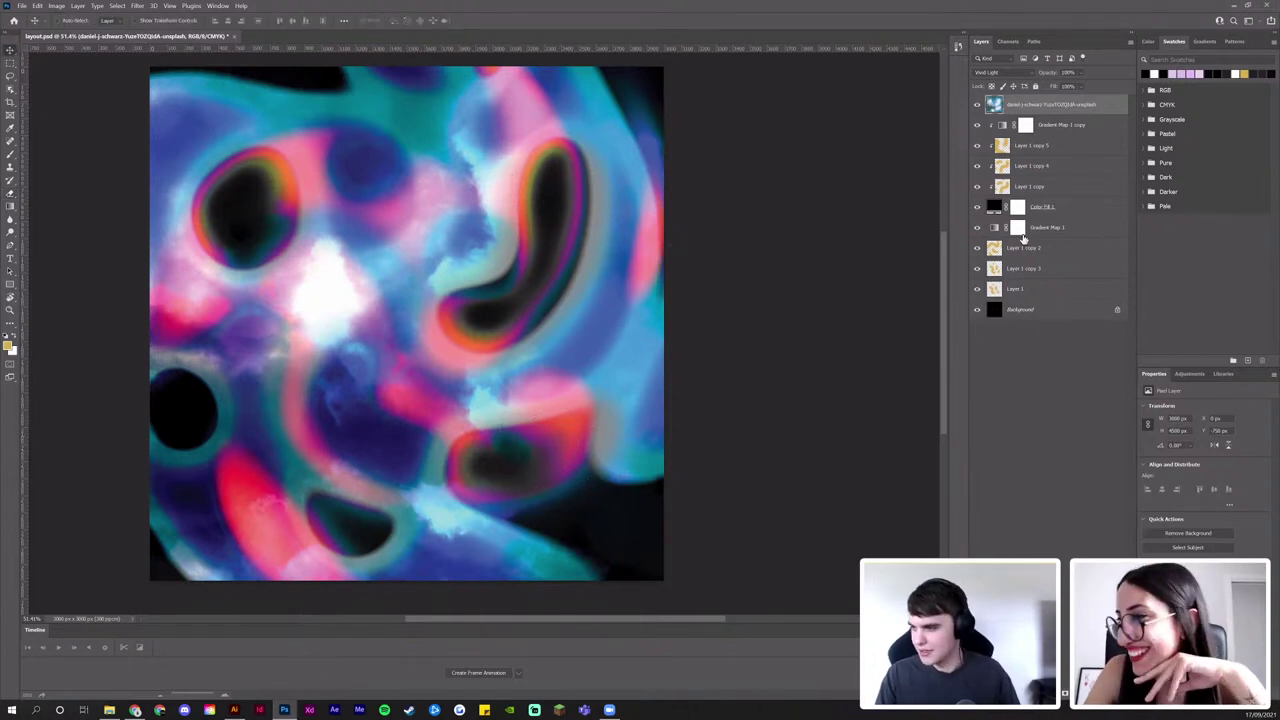
{"action": "left_click", "coordinate": [1030, 292]}
{"action": "left_click", "coordinate": [1032, 194]}
{"action": "left_click", "coordinate": [977, 189]}
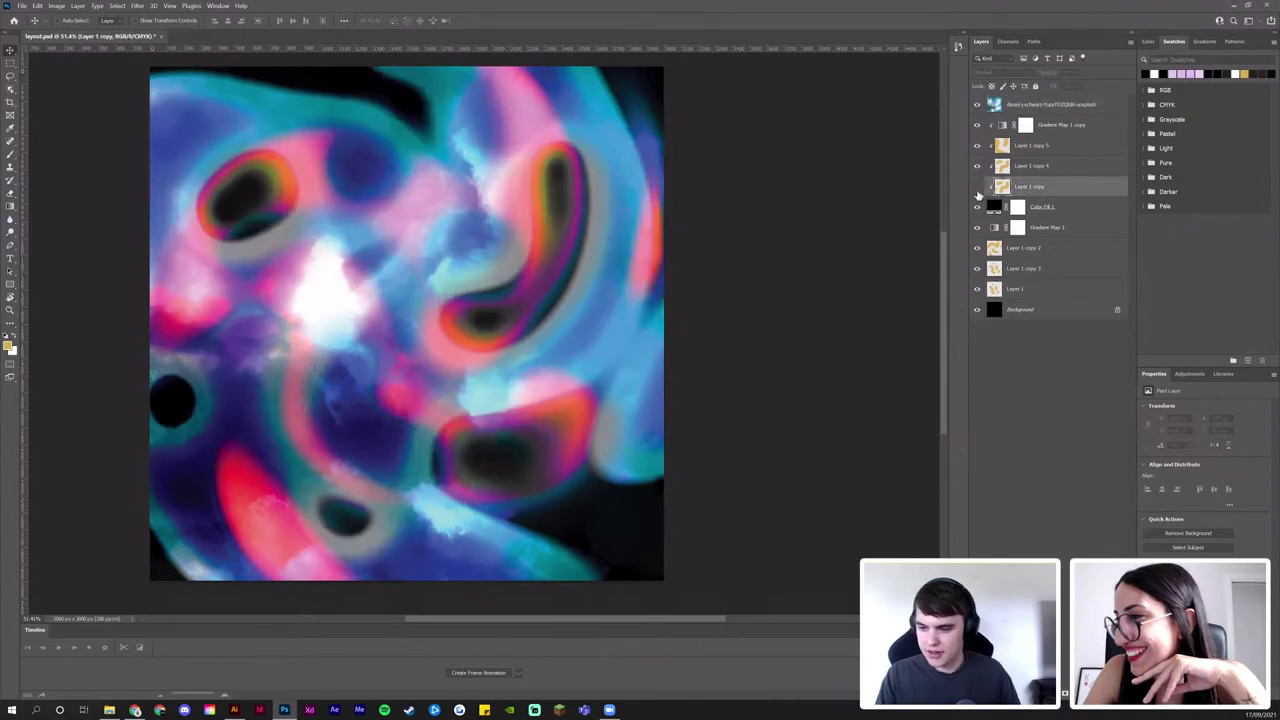
{"action": "left_click", "coordinate": [977, 189]}
{"action": "left_click", "coordinate": [977, 167]}
{"action": "left_click", "coordinate": [977, 167]}
{"action": "left_click", "coordinate": [977, 147]}
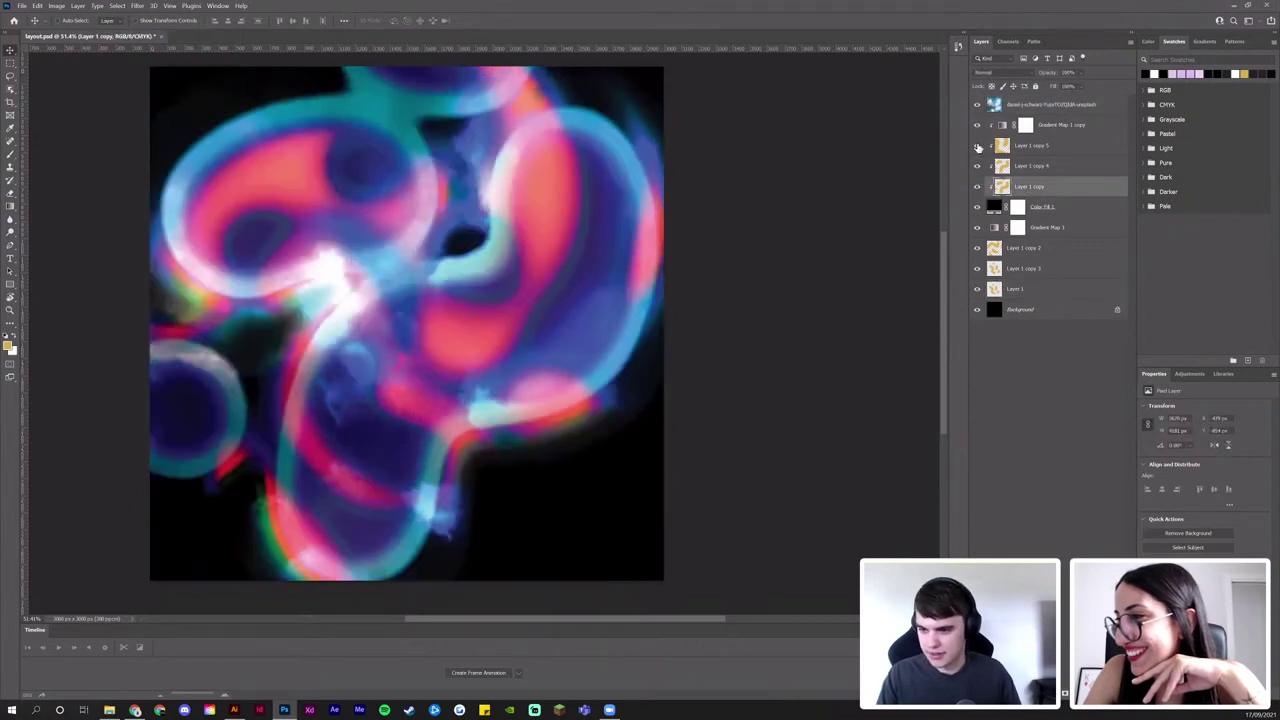
{"action": "left_click", "coordinate": [977, 147]}
Try a slight Free Transform resize on Layer 1 copy 5
{"action": "left_click", "coordinate": [1028, 147]}
{"action": "key", "text": "ctrl+t"}
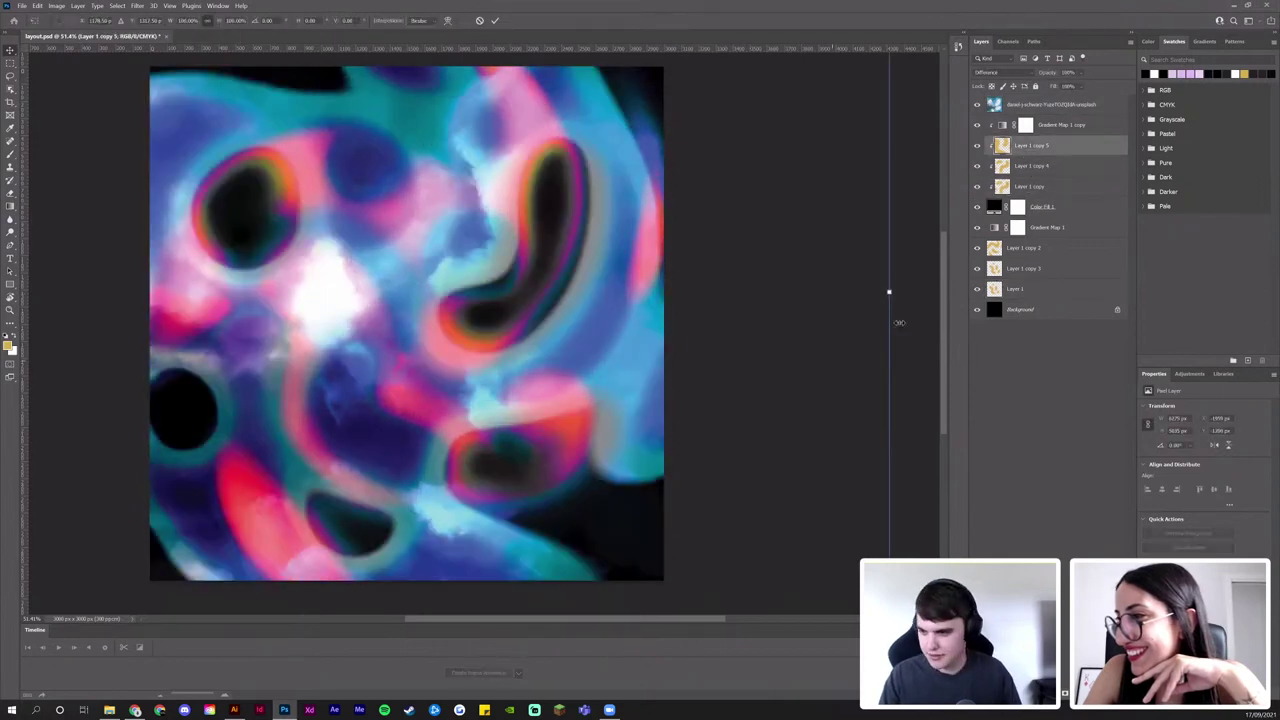
{"action": "mouse_move", "coordinate": [891, 292]}
{"action": "left_mouse_down"}
{"action": "mouse_move", "coordinate": [934, 291]}
{"action": "mouse_move", "coordinate": [882, 295]}
{"action": "left_mouse_up"}
{"action": "key", "text": "Return"}
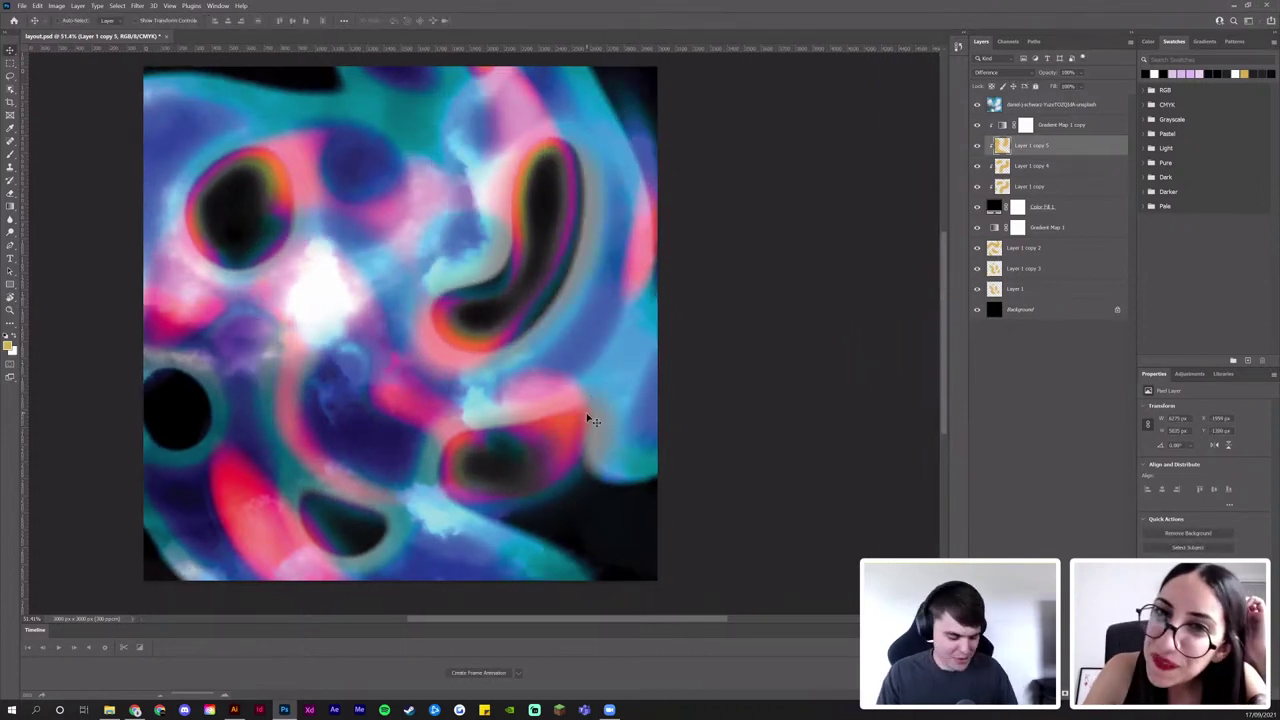
Examine the blended artwork at several zoom levels
{"action": "key", "text": "ctrl+space"}
{"action": "mouse_move", "coordinate": [527, 320]}
{"action": "left_mouse_down"}
{"action": "mouse_move", "coordinate": [517, 315]}
{"action": "mouse_move", "coordinate": [535, 320]}
{"action": "left_mouse_up"}
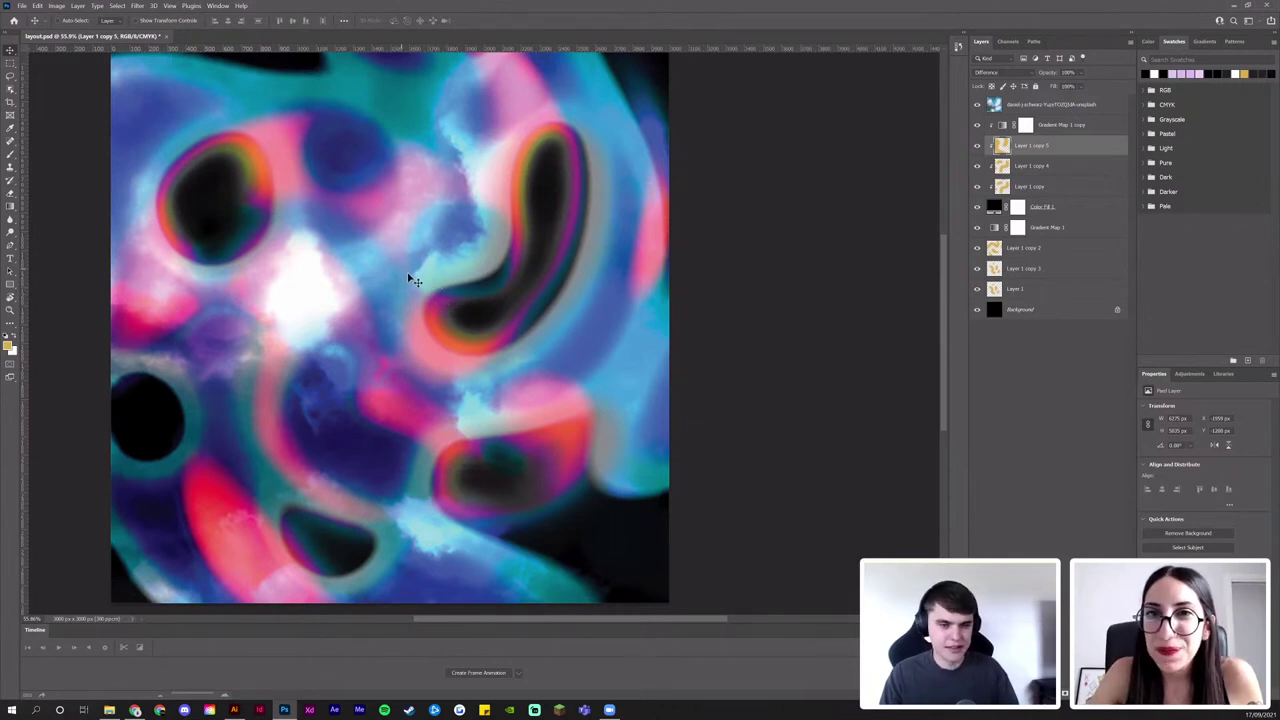
{"action": "key", "text": "z"}
{"action": "scroll", "coordinate": [440, 278], "scroll_direction": "up", "scroll_amount": 2}
{"action": "scroll", "coordinate": [440, 278], "scroll_direction": "down", "scroll_amount": 3}
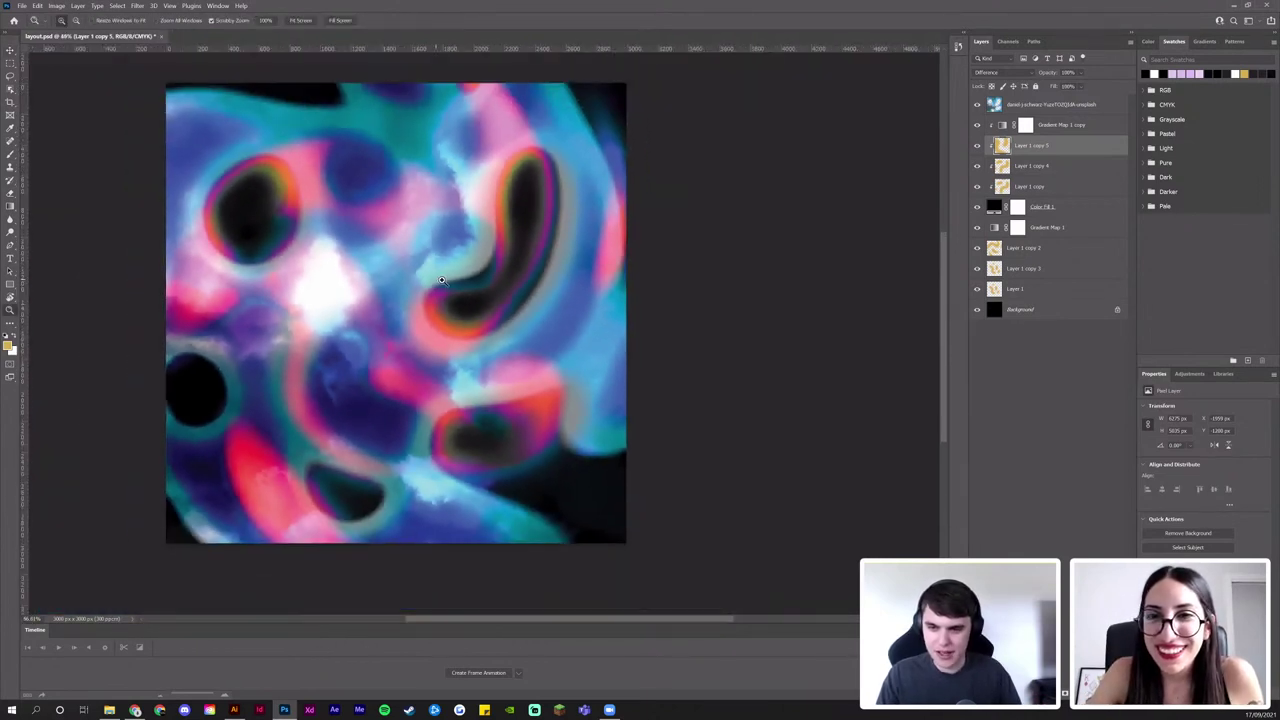
{"action": "scroll", "coordinate": [447, 280], "scroll_direction": "up", "scroll_amount": 1}
{"action": "left_click_drag", "start_coordinate": [445, 278], "coordinate": [479, 302]}
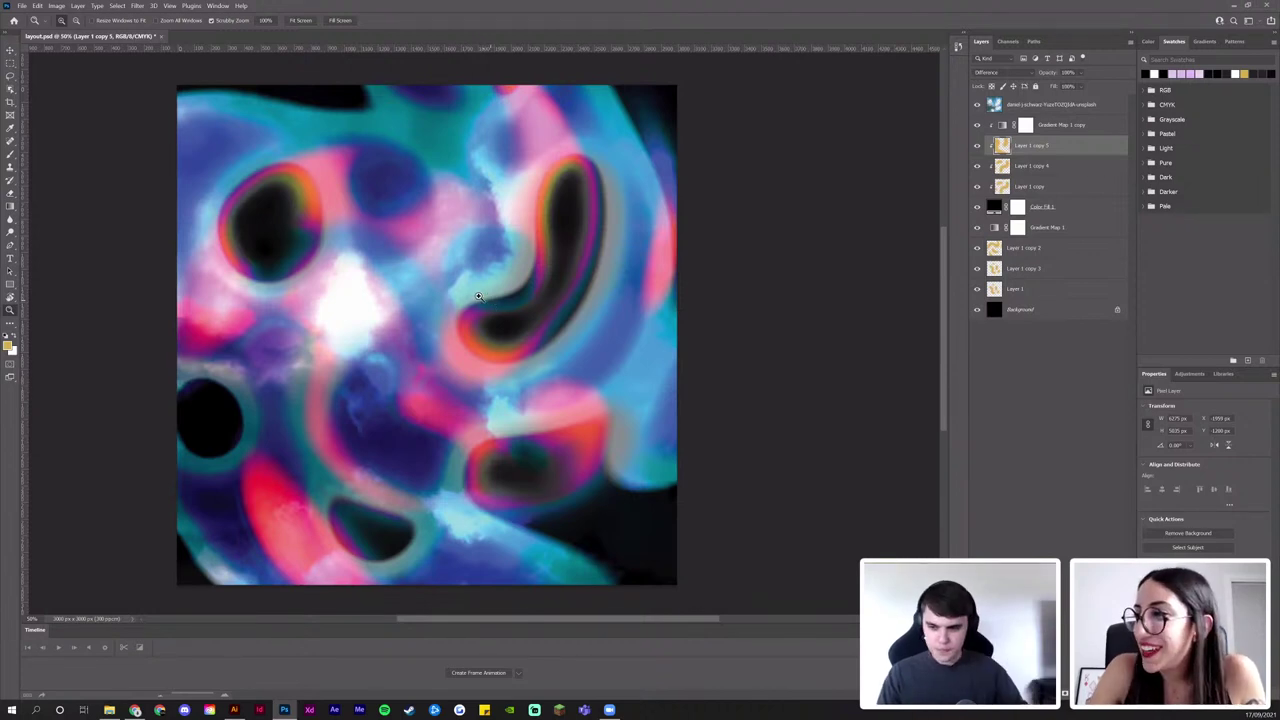
Save layout.psd and accept the save options
{"action": "key", "text": "v"}
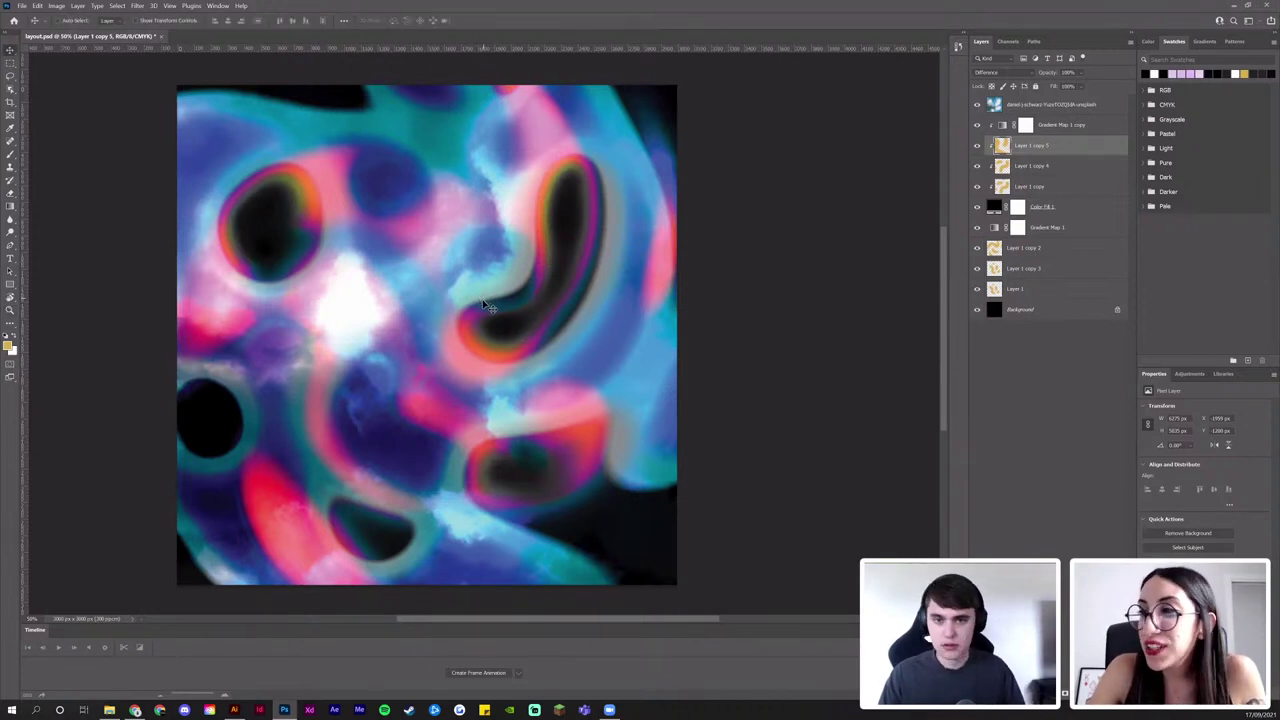
{"action": "key", "text": "ctrl+s"}
{"action": "left_click", "coordinate": [751, 209]}
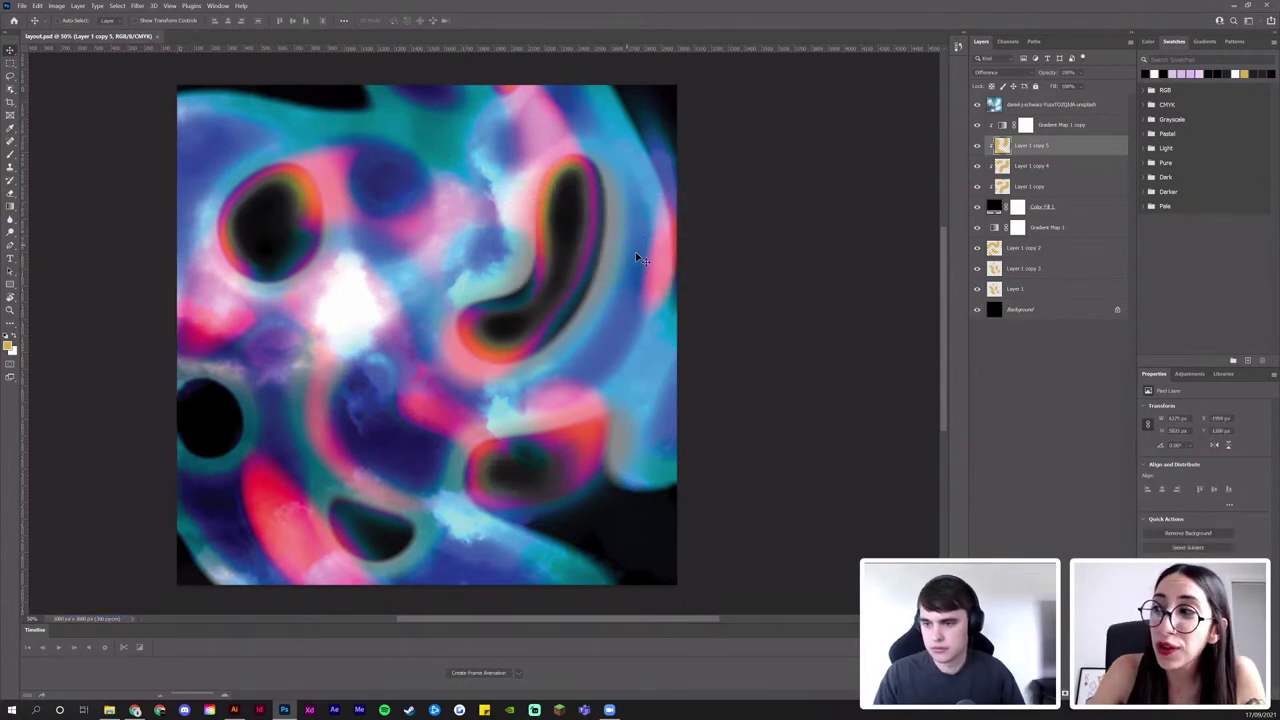
Select the cloud photo layer above the Gradient Map 1 copy adjustment
{"action": "left_click_drag", "start_coordinate": [584, 265], "coordinate": [571, 240]}
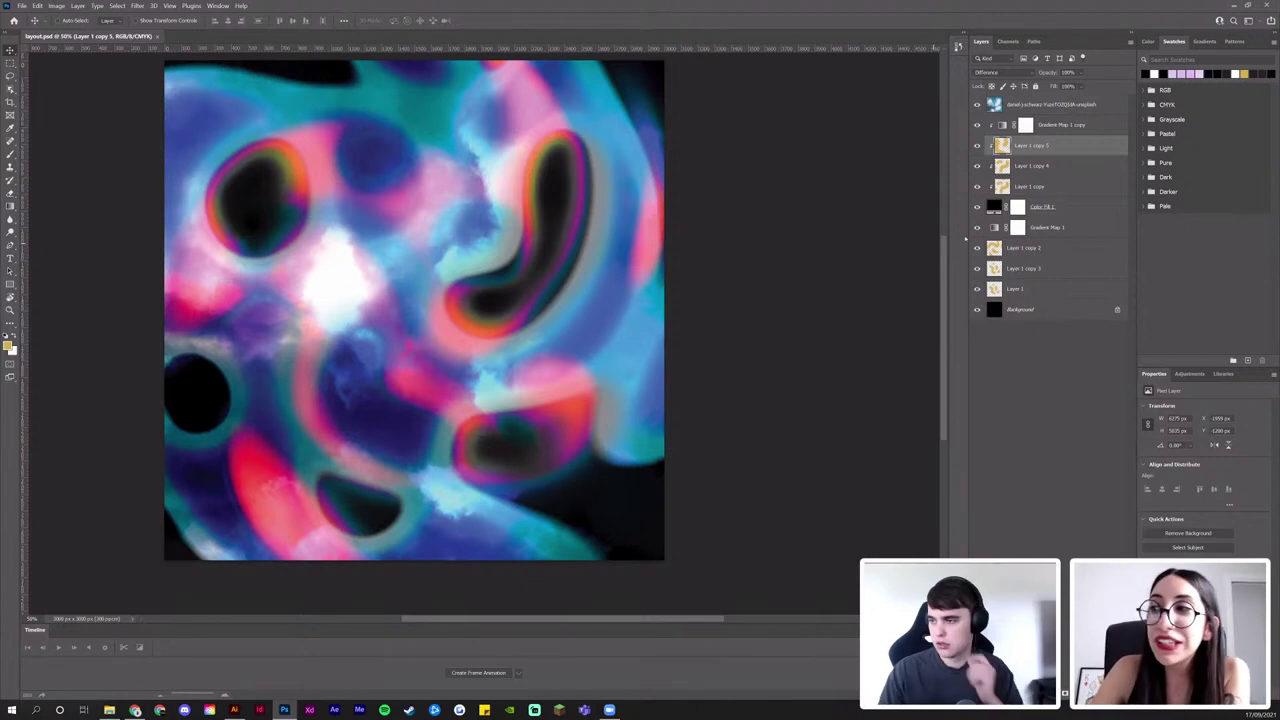
{"action": "left_click", "coordinate": [1061, 129]}
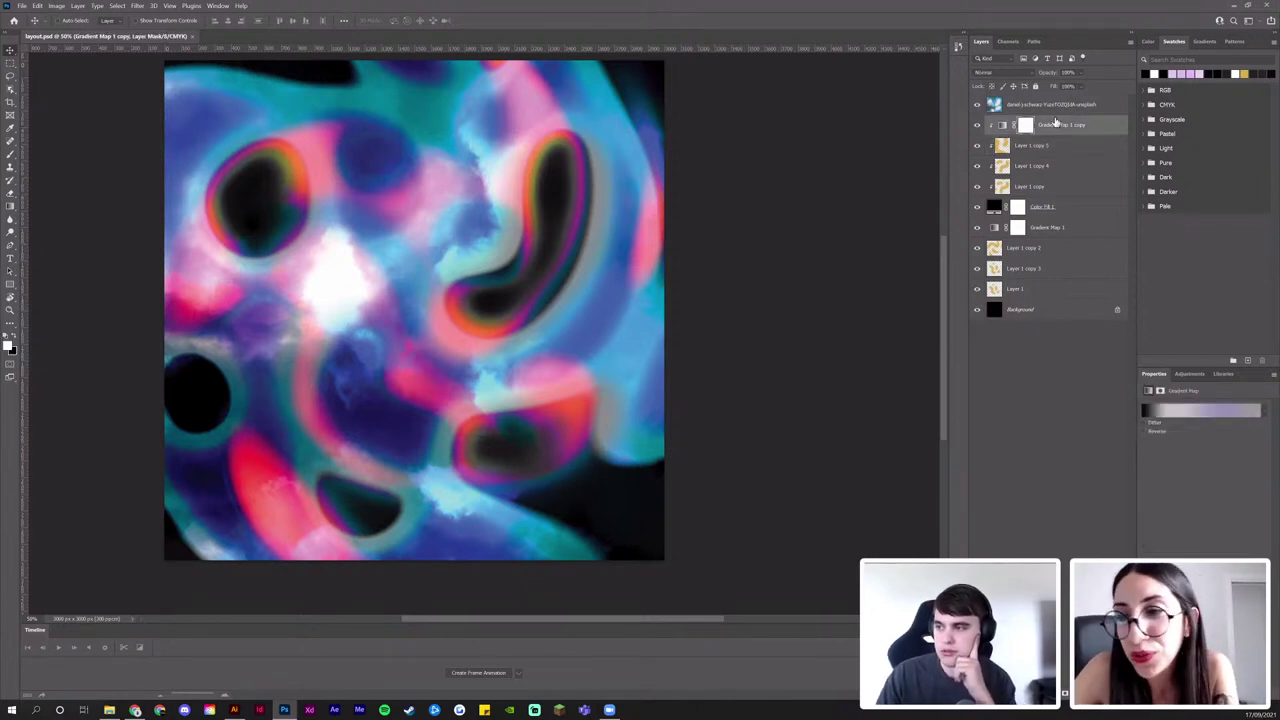
{"action": "left_click", "coordinate": [1050, 106]}
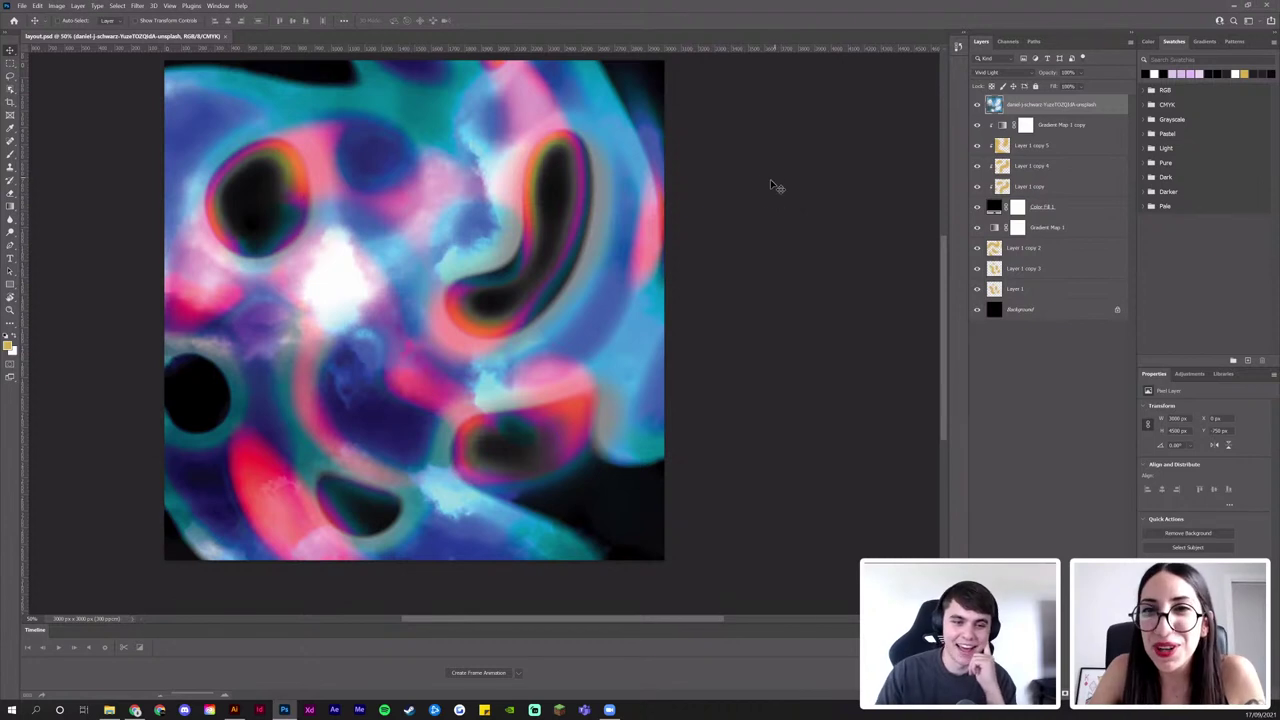
{"action": "left_click_drag", "start_coordinate": [530, 244], "coordinate": [588, 265]}
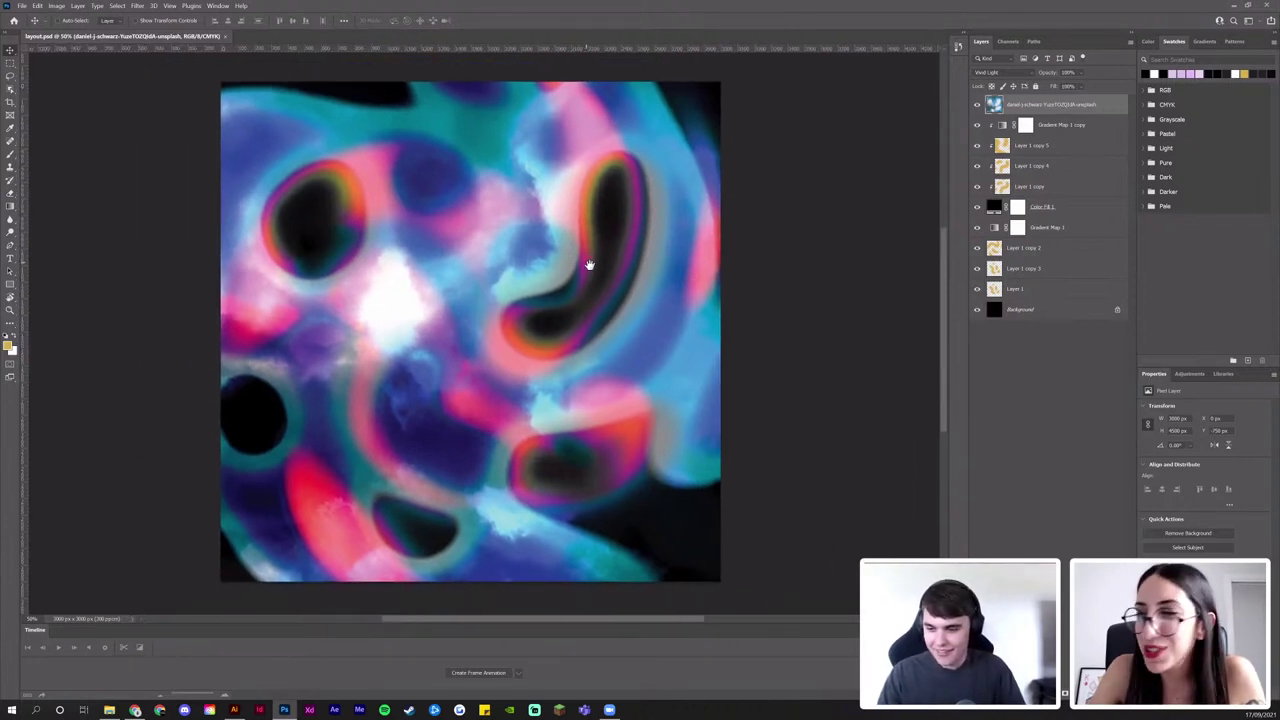
Set the colour of the area surrounding the canvas to Black
{"action": "right_click", "coordinate": [796, 206]}
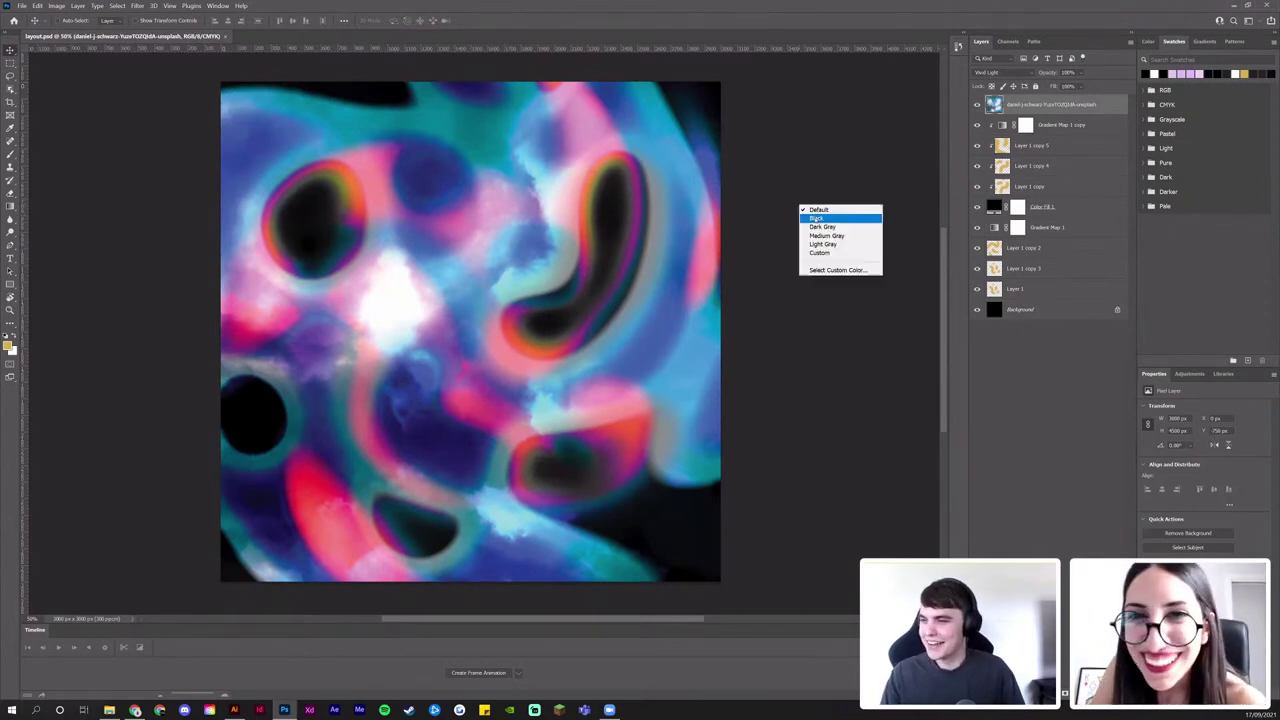
{"action": "left_click", "coordinate": [820, 219]}
{"action": "left_click_drag", "start_coordinate": [659, 290], "coordinate": [660, 285]}
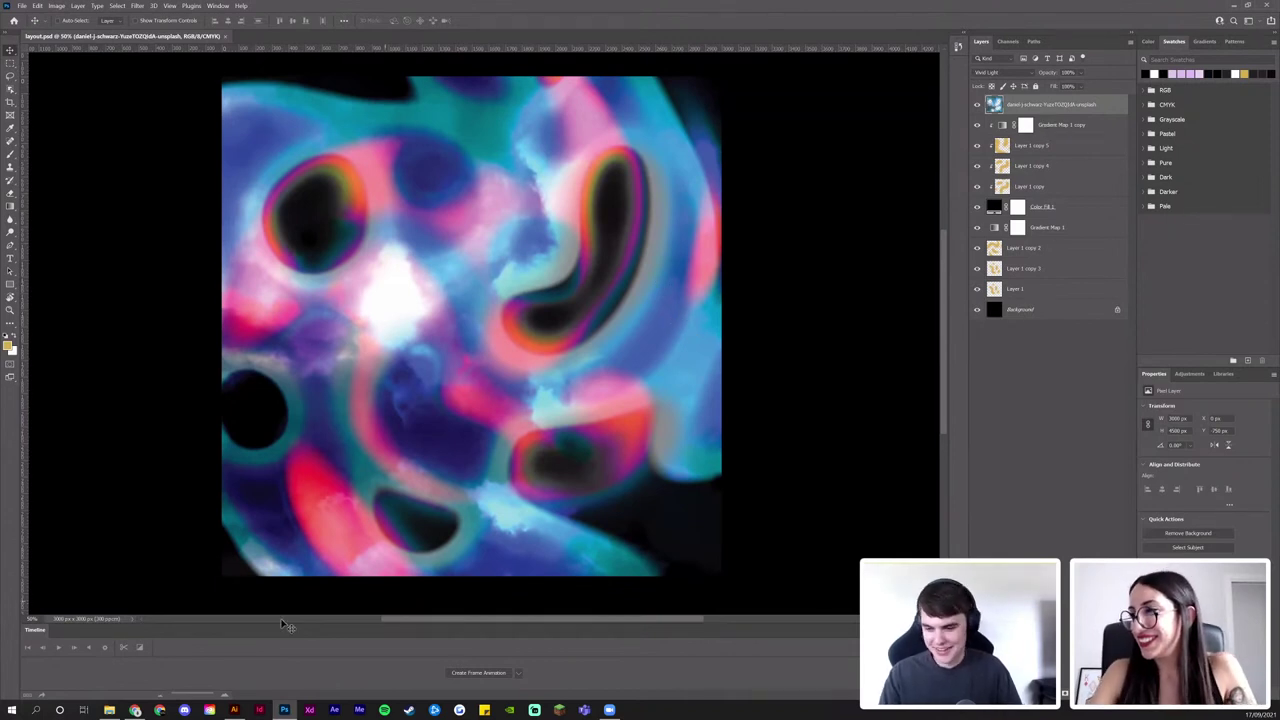
Switch to shapes.ai in Illustrator and copy the rounded double-bar ornament with its three centre dots
{"action": "mouse_move", "coordinate": [234, 708]}
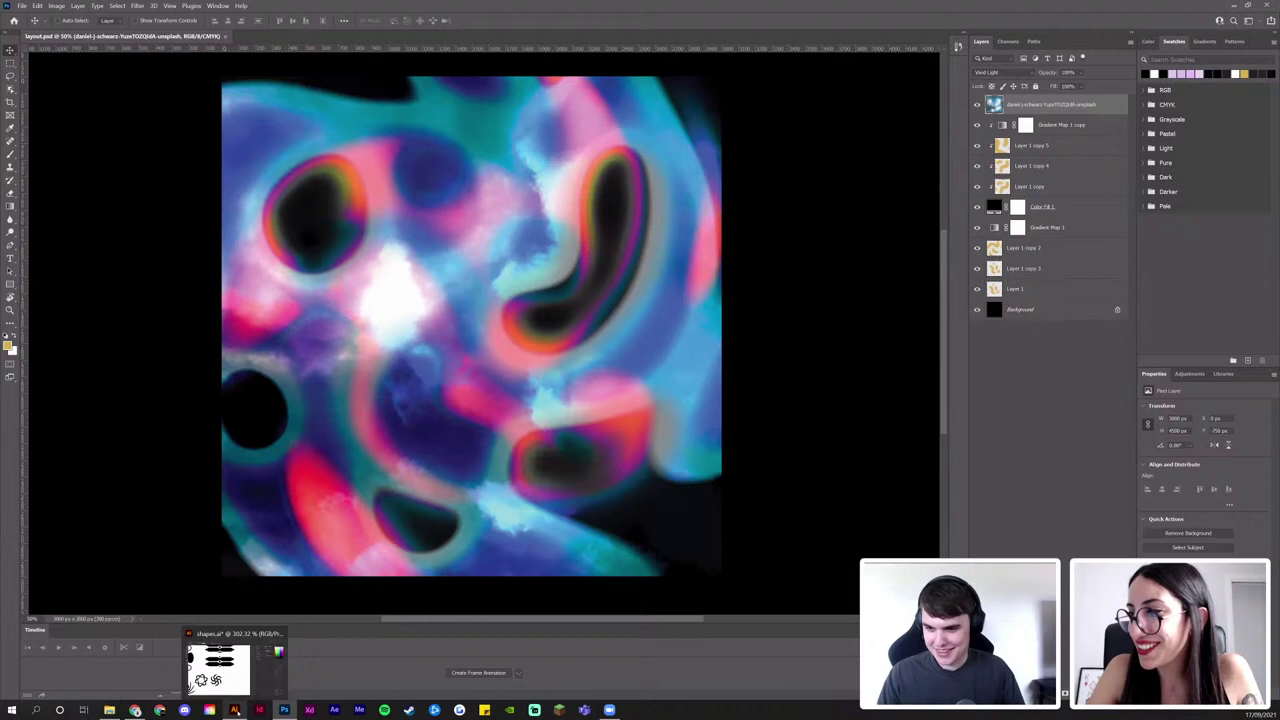
{"action": "left_click", "coordinate": [234, 655]}
{"action": "left_click_drag", "start_coordinate": [638, 436], "coordinate": [665, 508]}
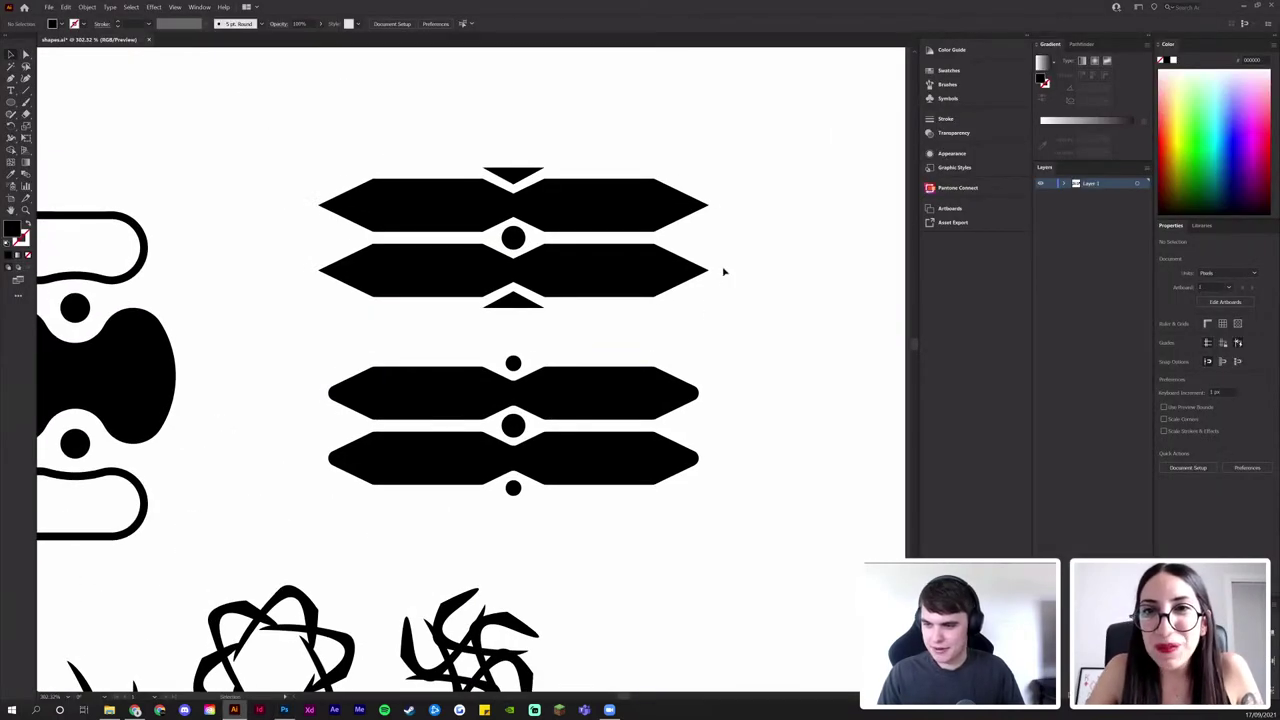
{"action": "left_click_drag", "start_coordinate": [743, 294], "coordinate": [506, 243]}
{"action": "left_click_drag", "start_coordinate": [377, 147], "coordinate": [377, 148]}
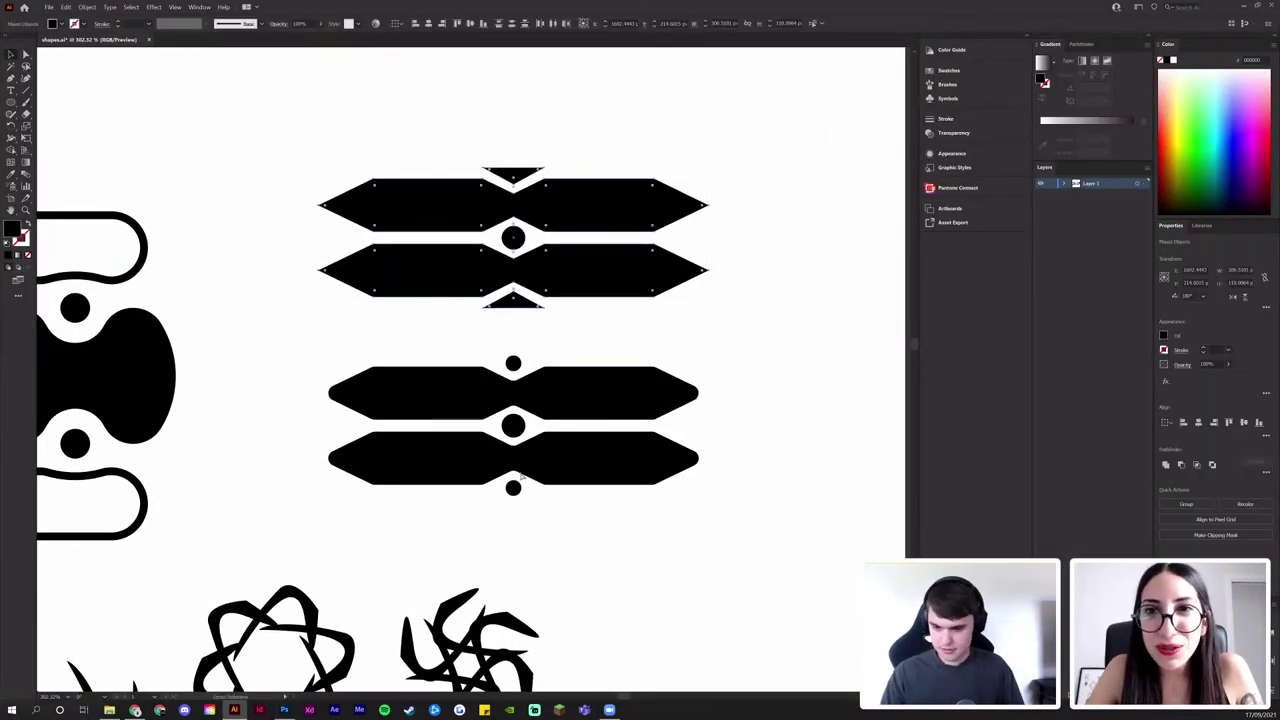
{"action": "left_click", "coordinate": [723, 497]}
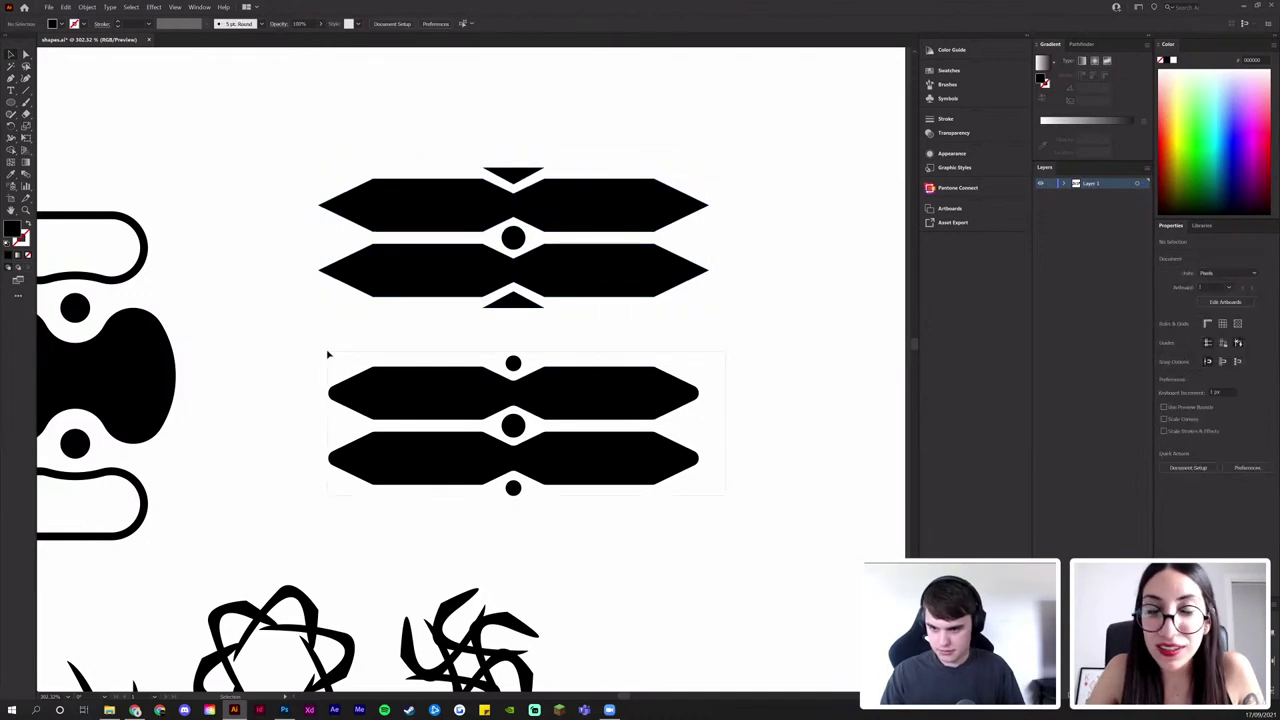
{"action": "left_click_drag", "start_coordinate": [329, 354], "coordinate": [417, 404]}
{"action": "key", "text": "ctrl+c"}
Switch back to layout.psd in Photoshop, paste the ornament as a shape layer and scale it down over the upper artwork
{"action": "key", "text": "alt+Tab"}
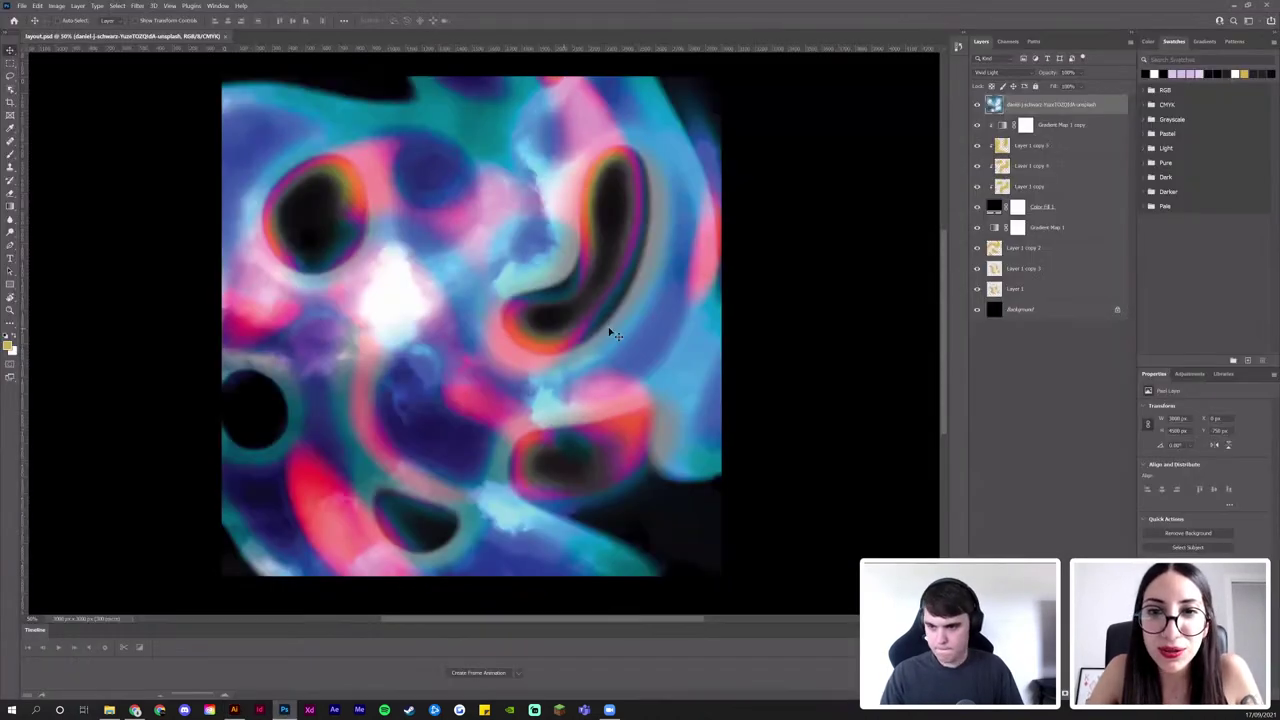
{"action": "key", "text": "ctrl+v"}
{"action": "left_click", "coordinate": [680, 209]}
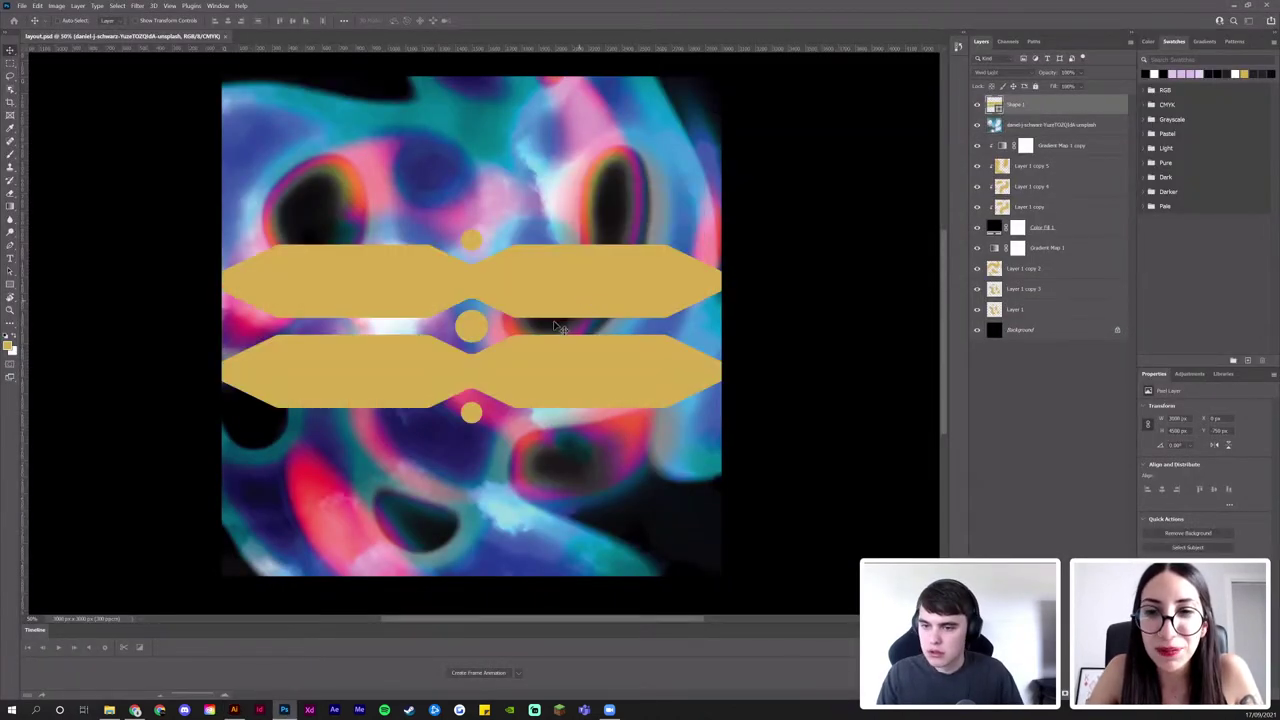
{"action": "left_click_drag", "start_coordinate": [552, 312], "coordinate": [552, 254]}
{"action": "left_click_drag", "start_coordinate": [726, 265], "coordinate": [508, 205]}
{"action": "key", "text": "Return"}
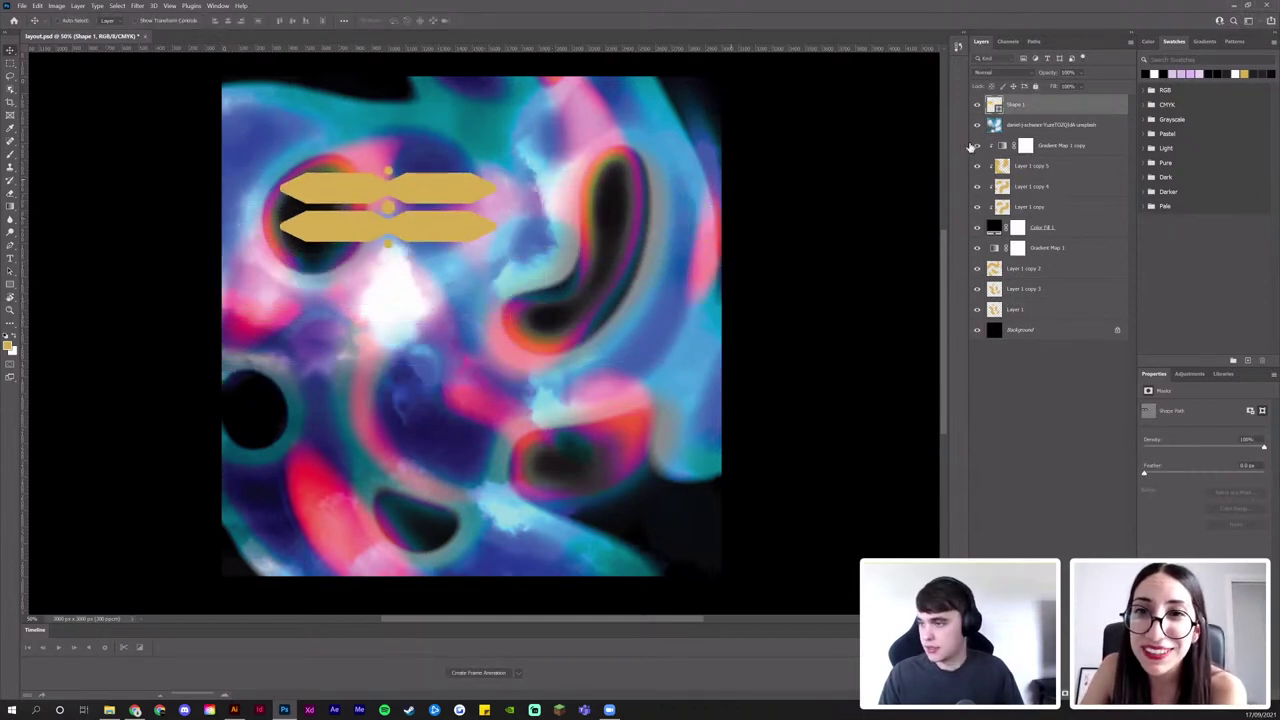
Recolour the ornament to ffffff, then shrink and move it into the artwork's upper-right corner
{"action": "double_click", "coordinate": [992, 106]}
{"action": "type", "text": "ffffff"}
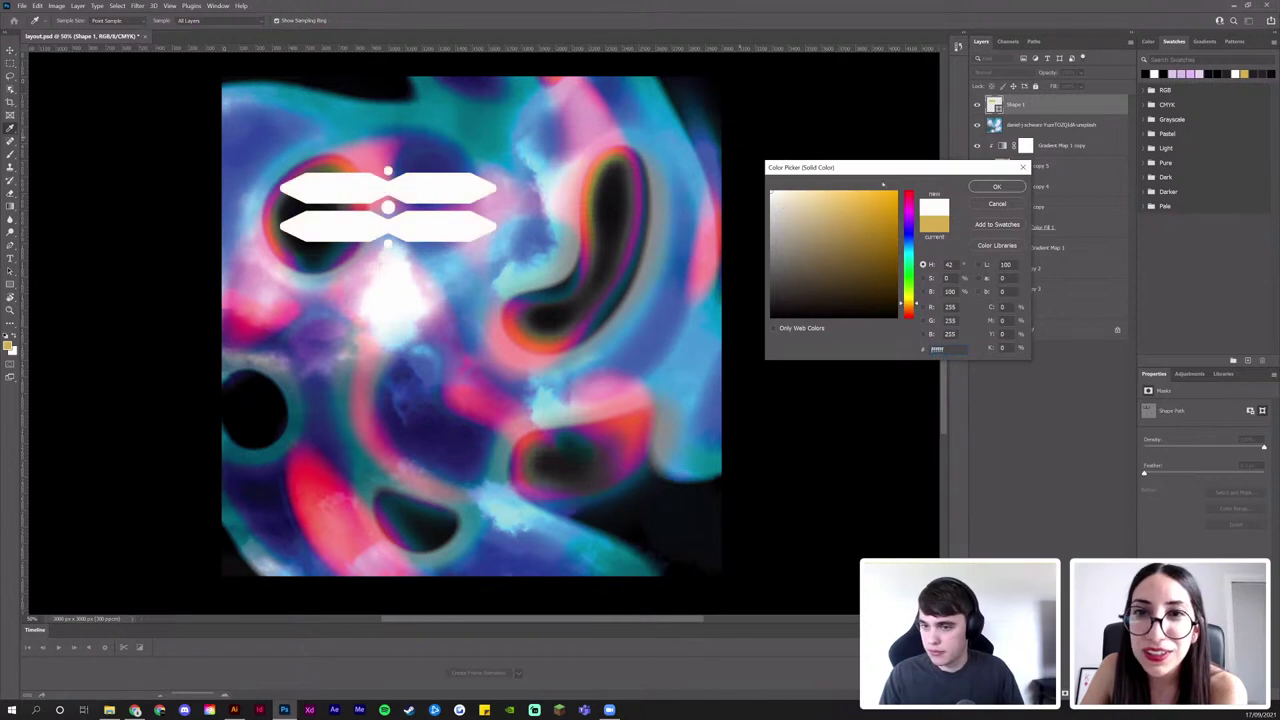
{"action": "key", "text": "Return"}
{"action": "left_click_drag", "start_coordinate": [529, 205], "coordinate": [760, 109]}
{"action": "key", "text": "ctrl+t"}
{"action": "key", "text": "Return"}
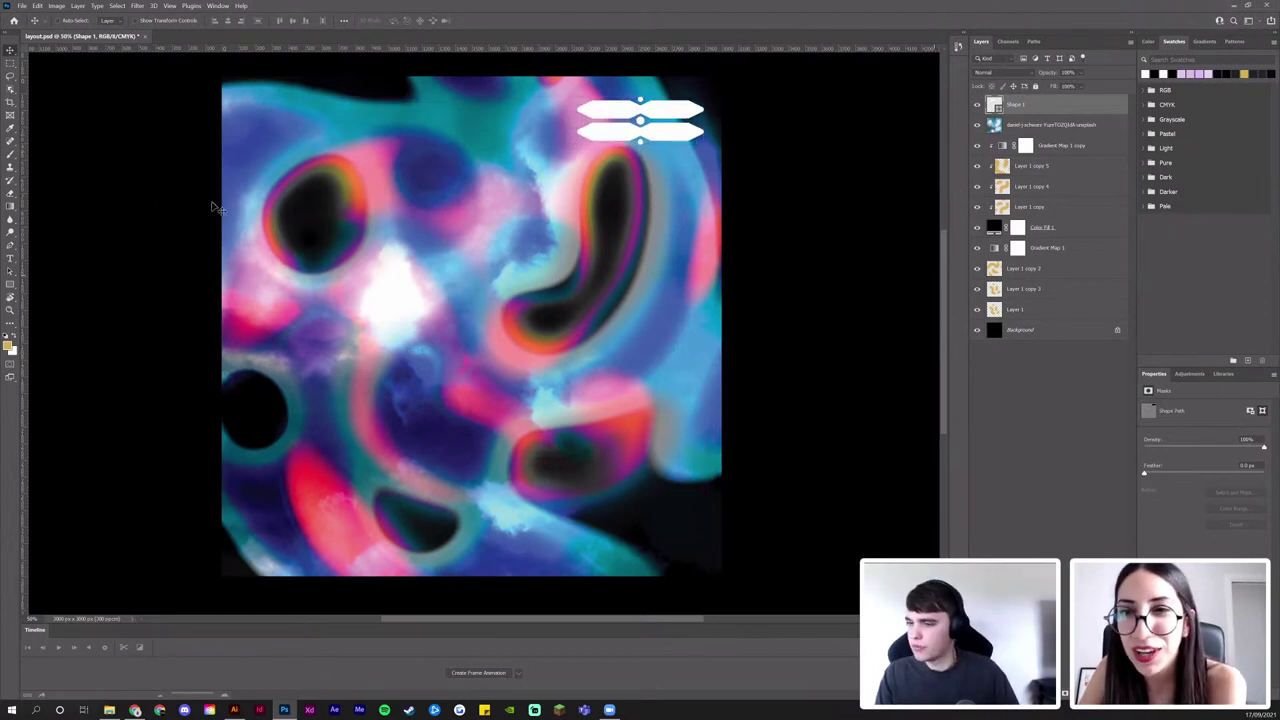
Draw a white full-height rectangle along the artwork's right edge, adjusted to about 804 px wide and 3000 px tall
{"action": "key", "text": "u"}
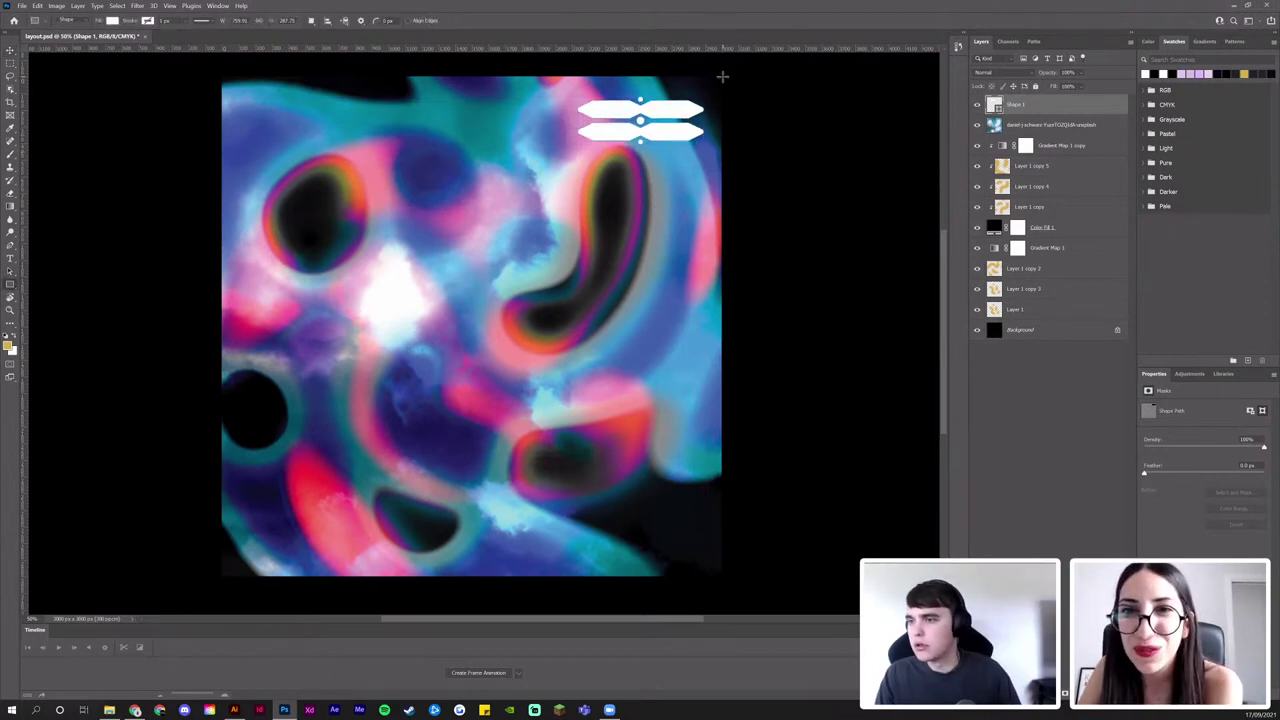
{"action": "left_click_drag", "start_coordinate": [722, 76], "coordinate": [663, 576]}
{"action": "key", "text": "ctrl+t"}
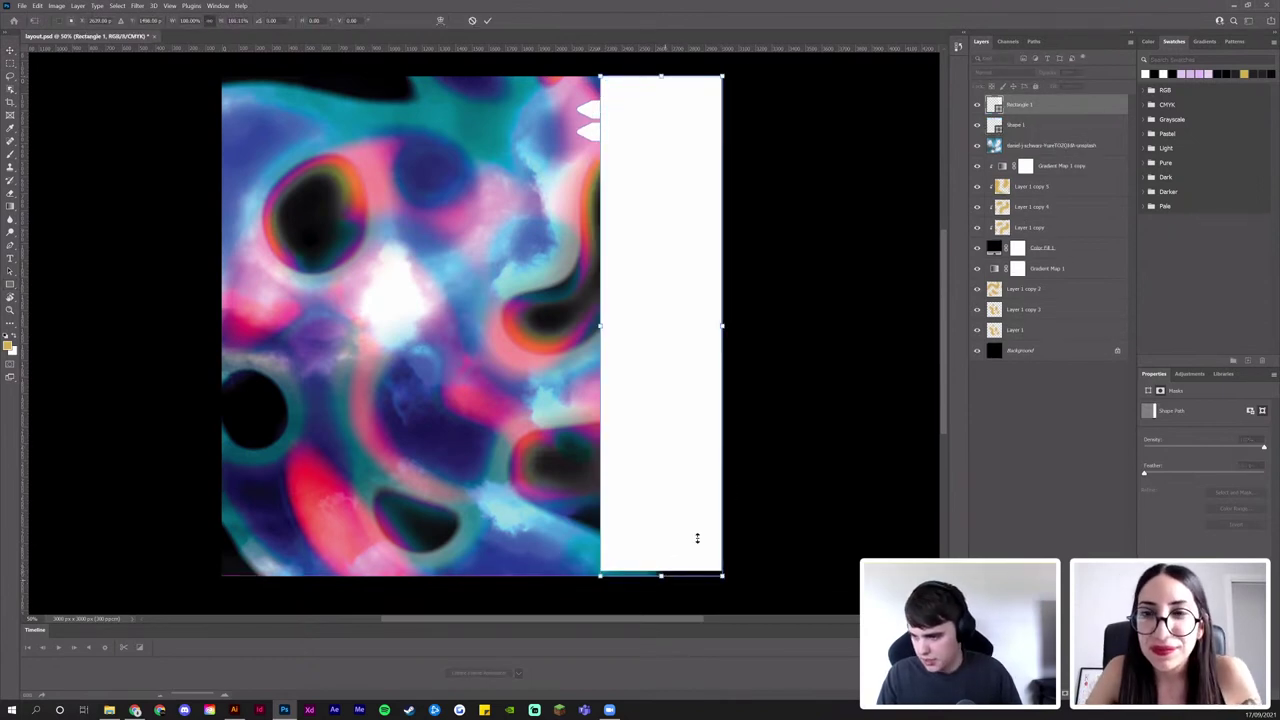
{"action": "left_click_drag", "start_coordinate": [722, 326], "coordinate": [717, 326]}
{"action": "left_click_drag", "start_coordinate": [716, 326], "coordinate": [721, 312]}
{"action": "left_click_drag", "start_coordinate": [661, 77], "coordinate": [661, 77]}
{"action": "left_click_drag", "start_coordinate": [604, 325], "coordinate": [587, 324]}
{"action": "key", "text": "Return"}
Place the Rectangle 1 layer beneath Shape 1 and fit the ornament within the upper end of the white strip
{"action": "left_click_drag", "start_coordinate": [1030, 109], "coordinate": [1028, 133]}
{"action": "left_click", "coordinate": [996, 106]}
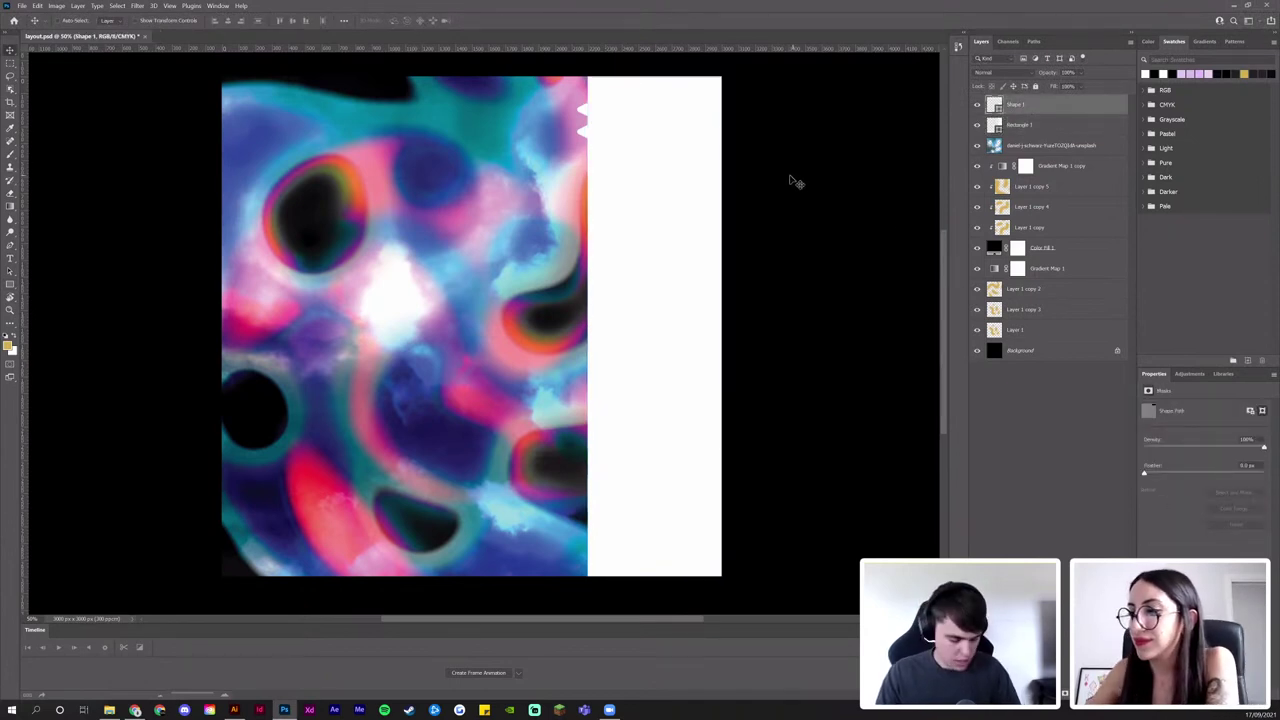
{"action": "left_click_drag", "start_coordinate": [737, 134], "coordinate": [697, 112]}
{"action": "key", "text": "ctrl+t"}
{"action": "key", "text": "Return"}
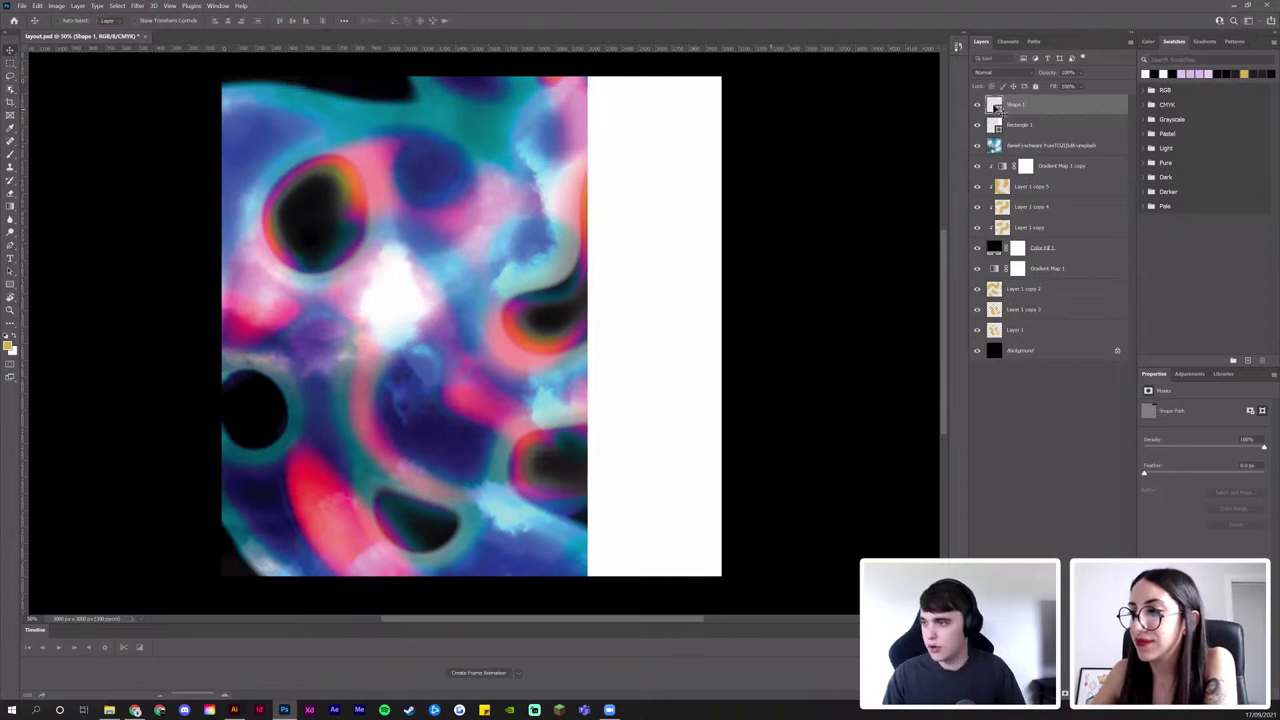
Recolour the ornament to near-black 040404 sampled from the dark blob, and nudge it up slightly on the strip
{"action": "double_click", "coordinate": [996, 104]}
{"action": "left_click", "coordinate": [325, 205]}
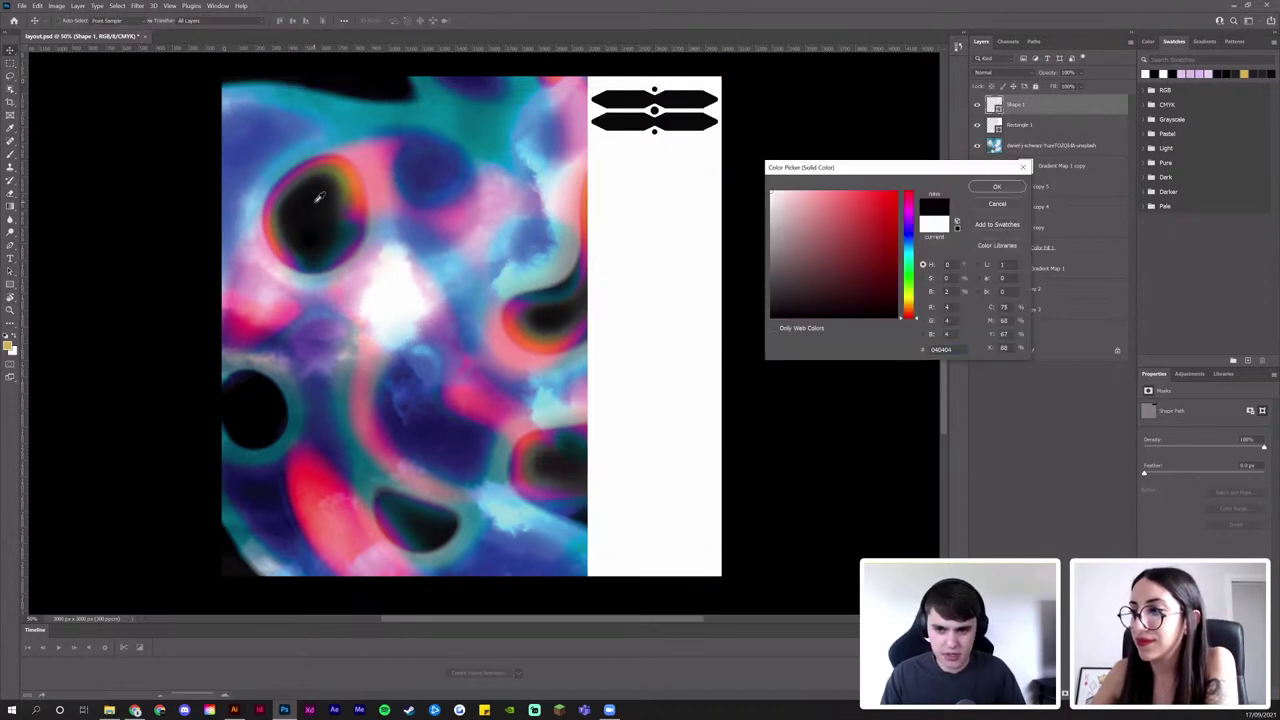
{"action": "key", "text": "Return"}
{"action": "left_click_drag", "start_coordinate": [726, 122], "coordinate": [725, 117]}
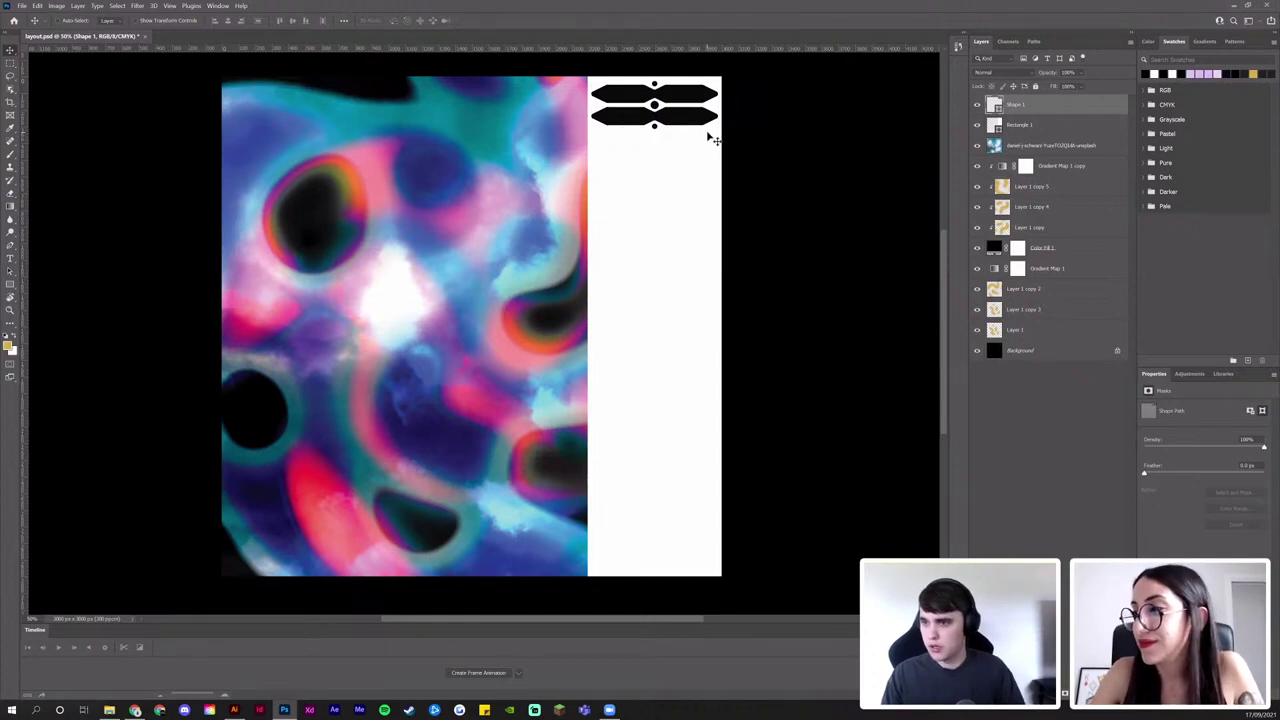
Examine the ornament on the white strip at different zoom levels, hiding and reshowing the Shape 1 layer
{"action": "key", "text": "z"}
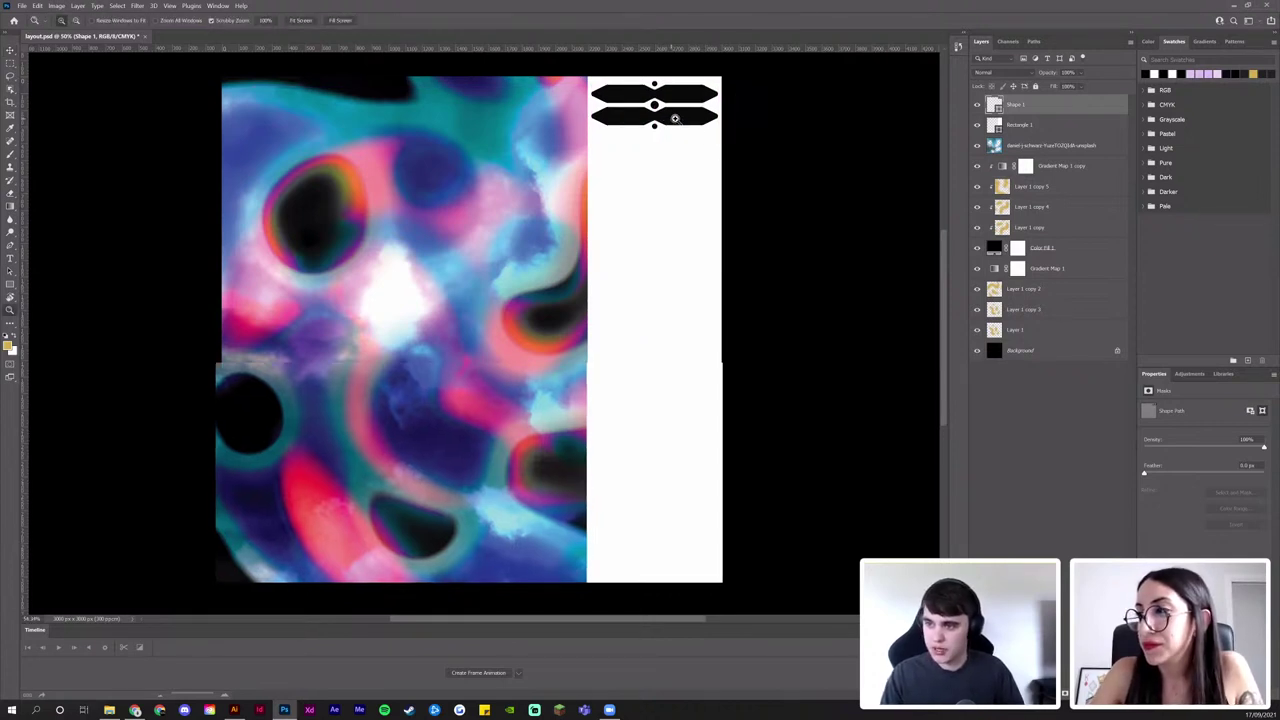
{"action": "left_click_drag", "start_coordinate": [656, 120], "coordinate": [673, 132]}
{"action": "key", "text": "v"}
{"action": "left_click", "coordinate": [1020, 130]}
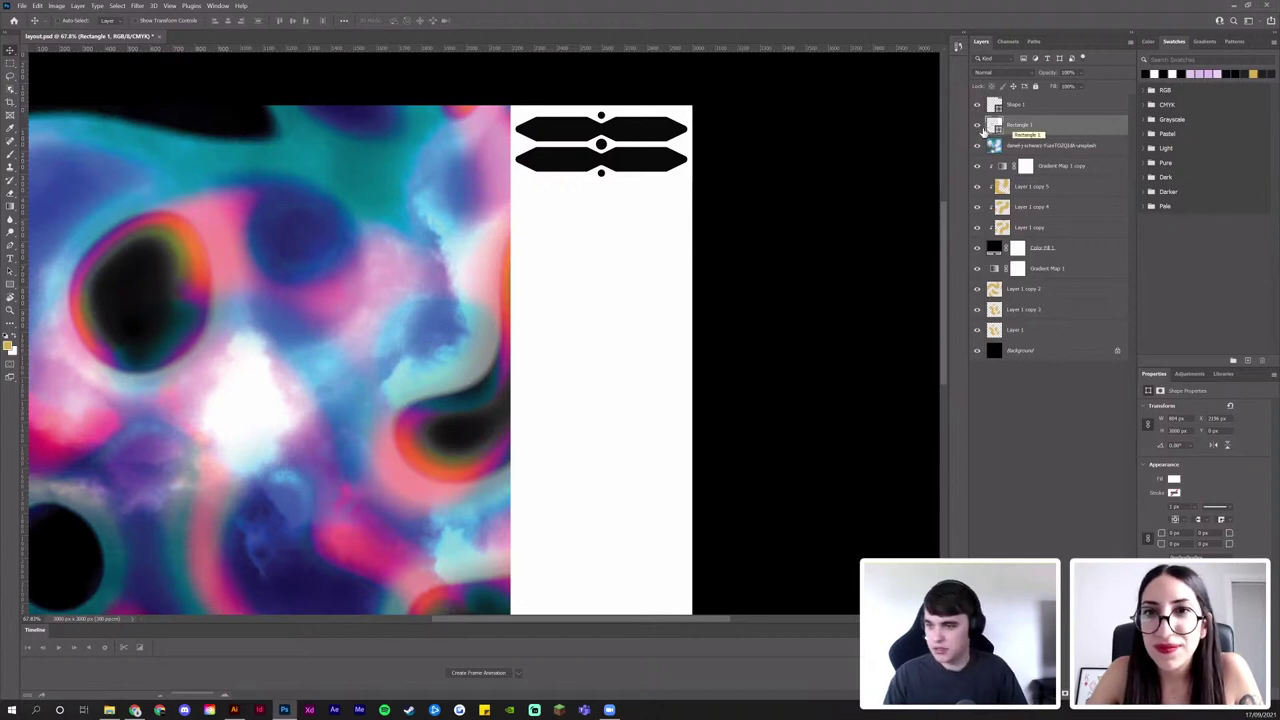
{"action": "left_click", "coordinate": [1018, 108]}
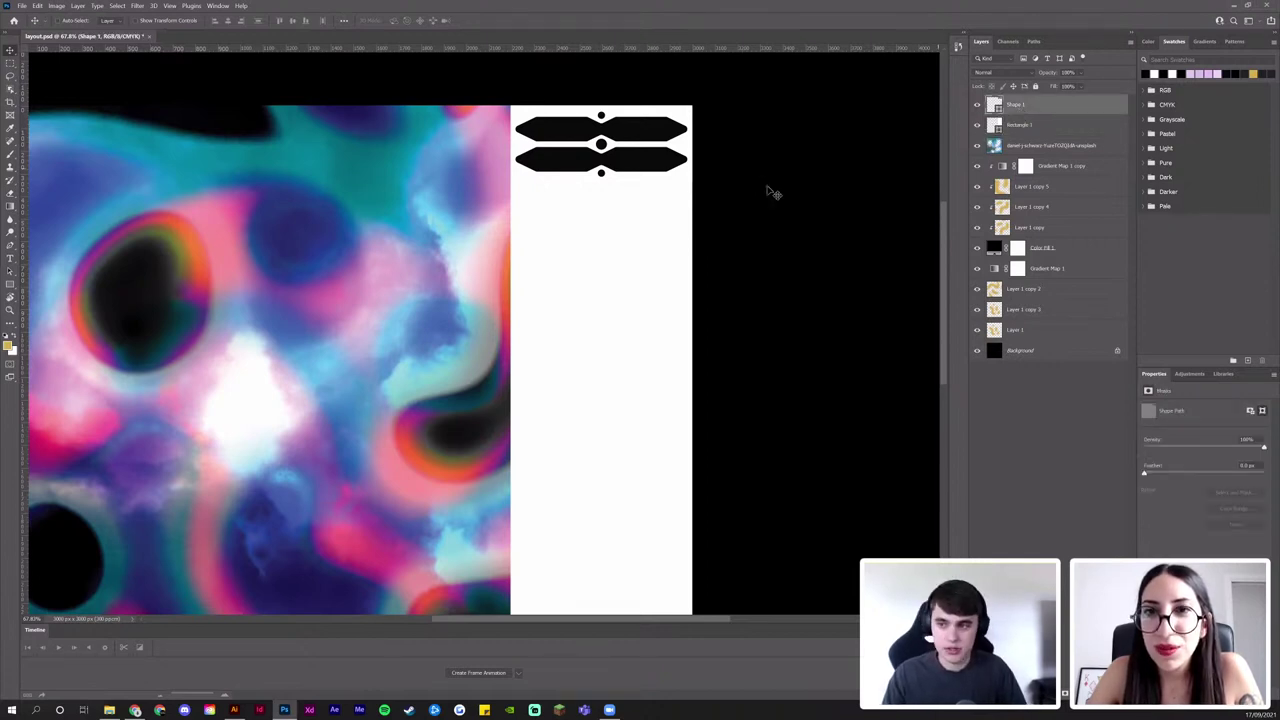
{"action": "left_click", "coordinate": [978, 107]}
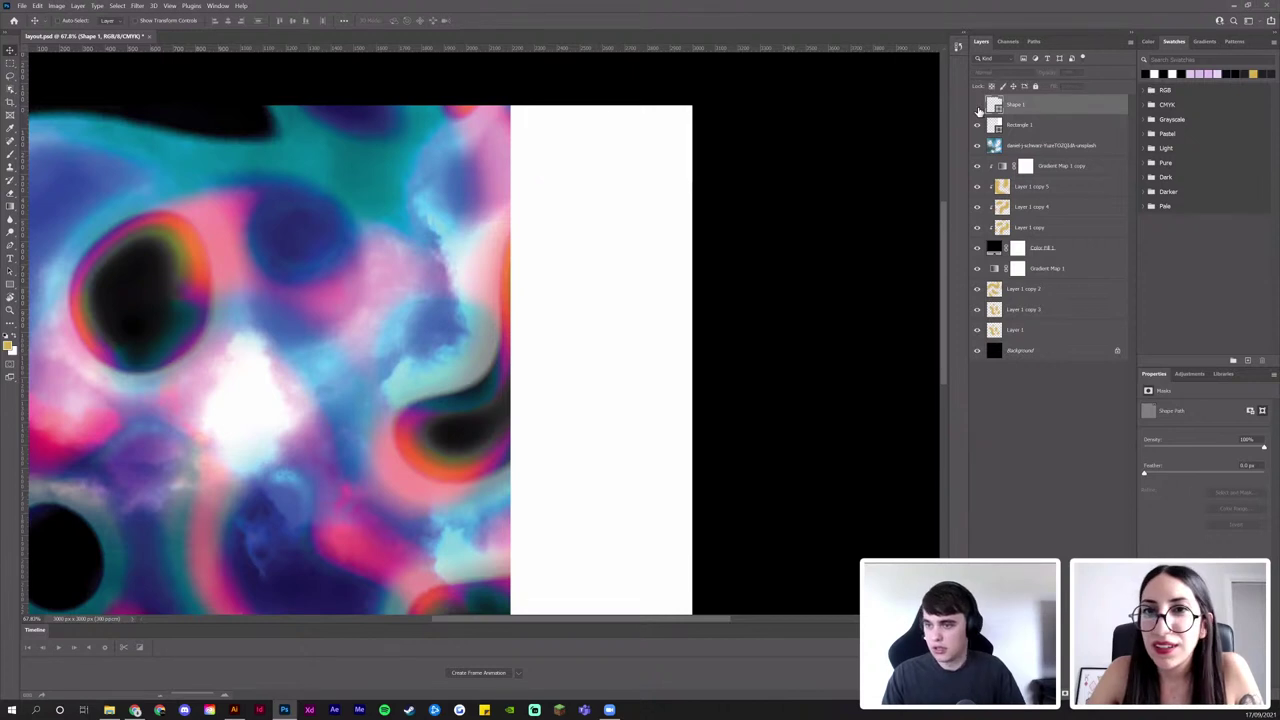
{"action": "left_click", "coordinate": [978, 107]}
{"action": "left_click_drag", "start_coordinate": [670, 221], "coordinate": [670, 214]}
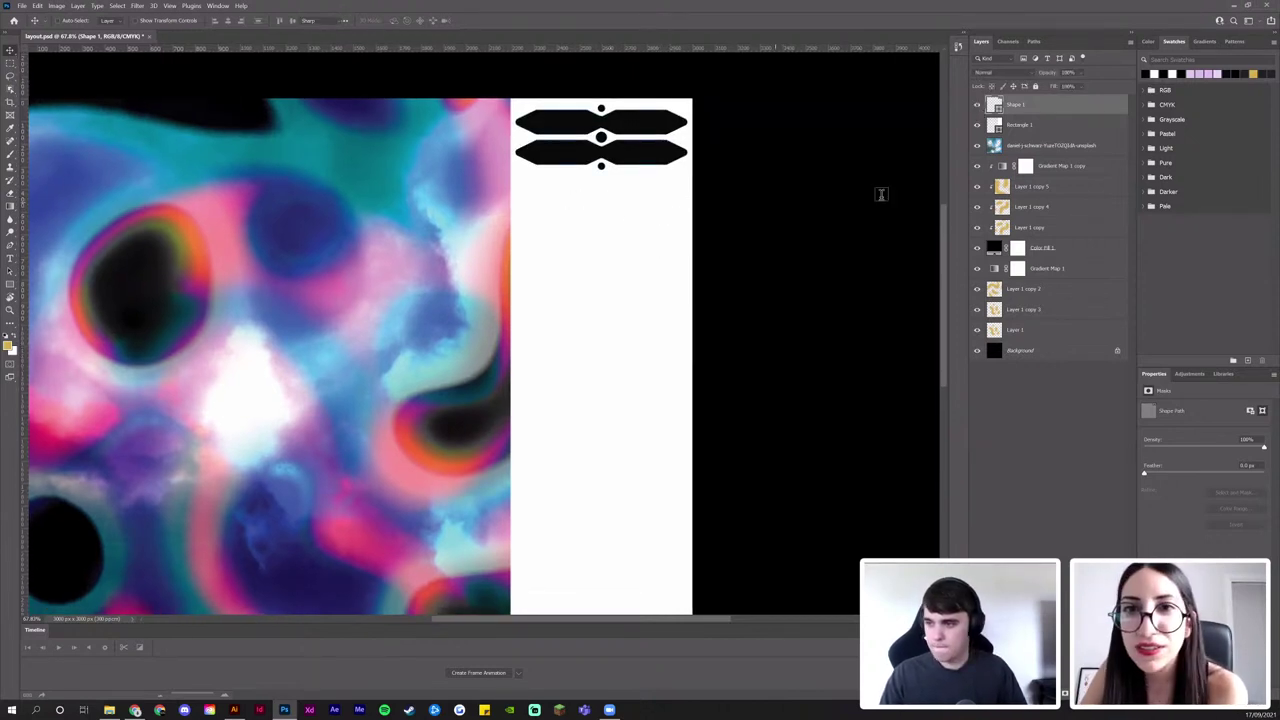
{"action": "key", "text": "t"}
{"action": "key", "text": "z"}
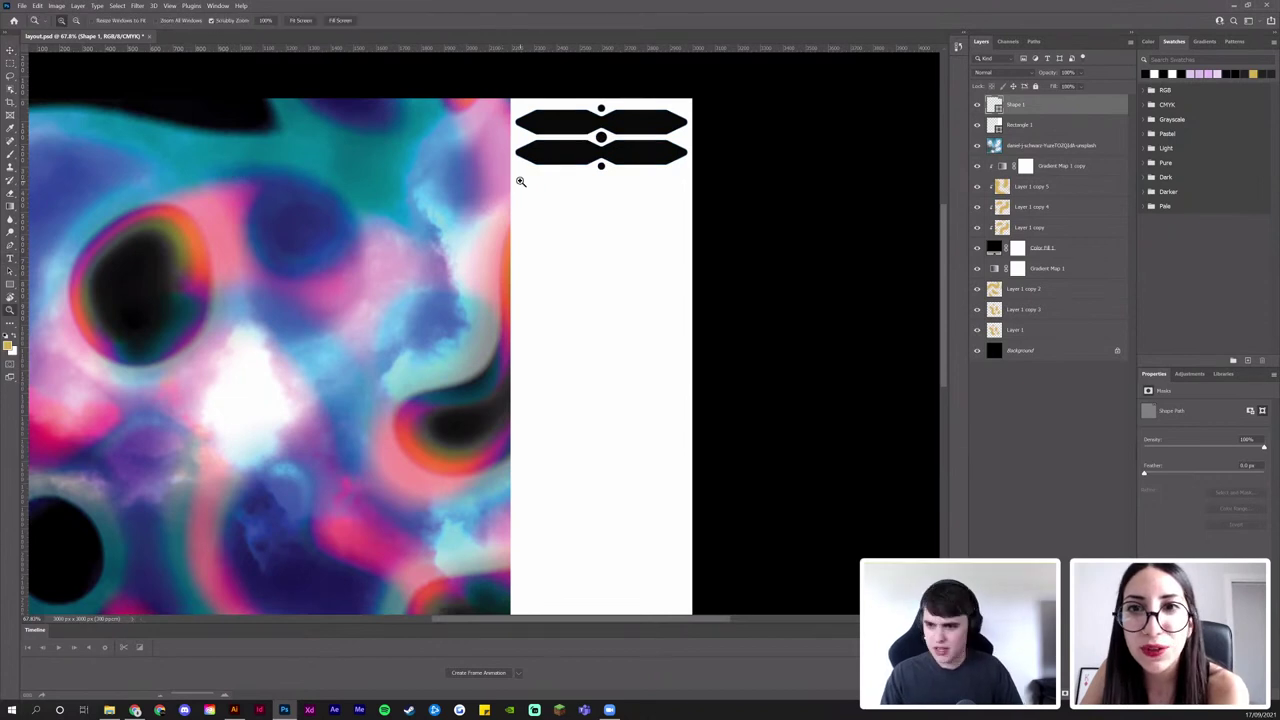
{"action": "left_click_drag", "start_coordinate": [520, 182], "coordinate": [497, 178]}
{"action": "left_click_drag", "start_coordinate": [502, 179], "coordinate": [502, 154]}
{"action": "key", "text": "v"}
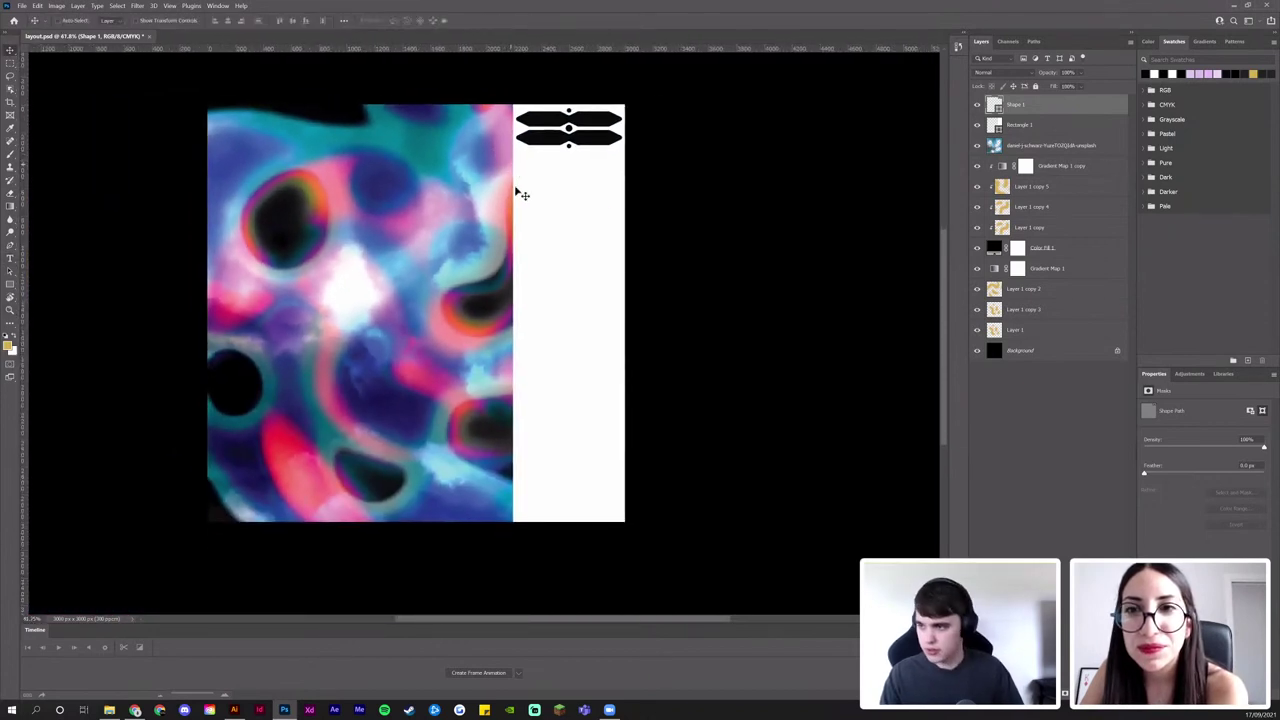
Scale all layers from the cloud photo down to Layer 1 together to 92.79% and reposition them beside the white strip
{"action": "left_click", "coordinate": [1041, 150]}
{"action": "left_click", "coordinate": [1039, 170]}
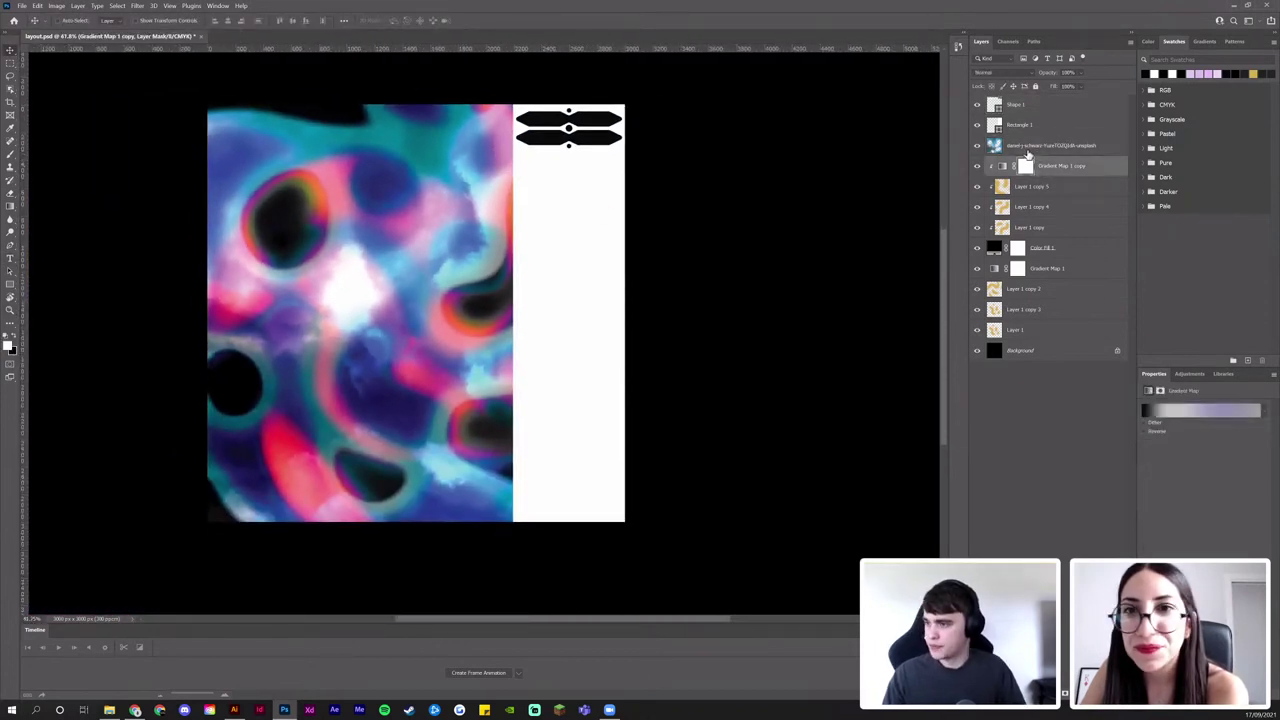
{"action": "left_click", "coordinate": [1027, 152]}
{"action": "left_click", "coordinate": [1027, 330]}
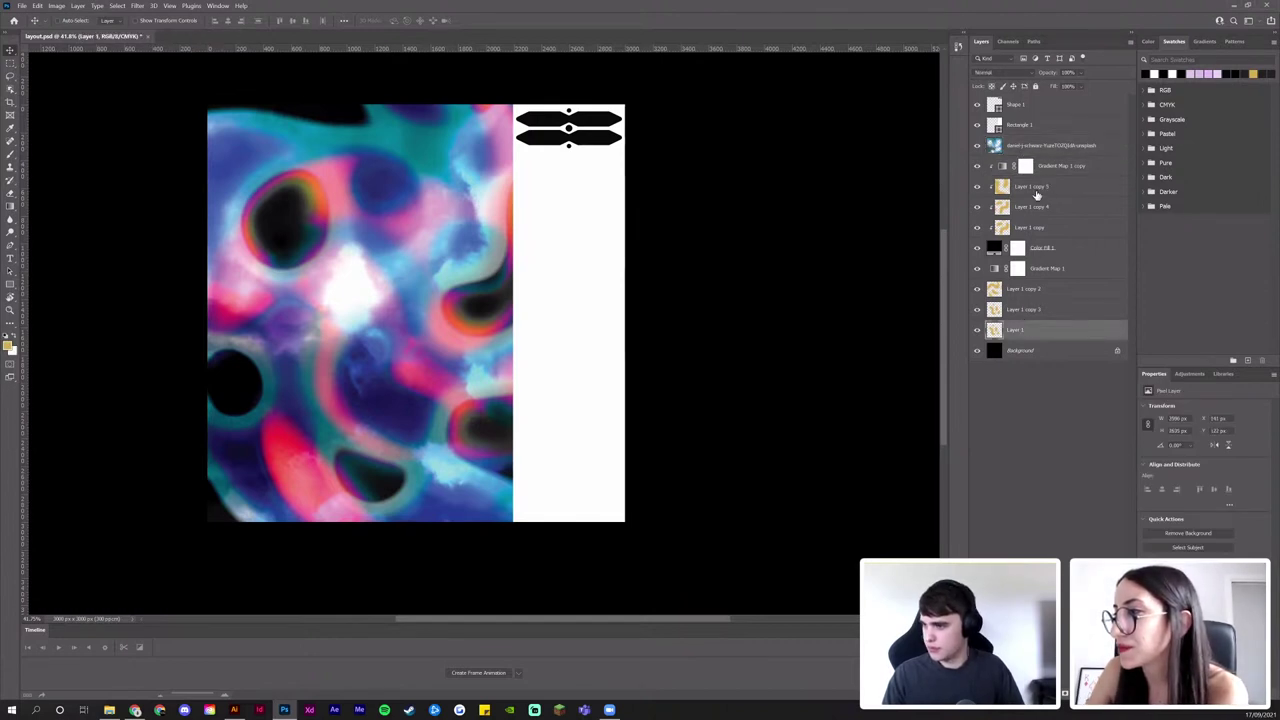
{"action": "left_click", "coordinate": [1037, 187], "text": "shift"}
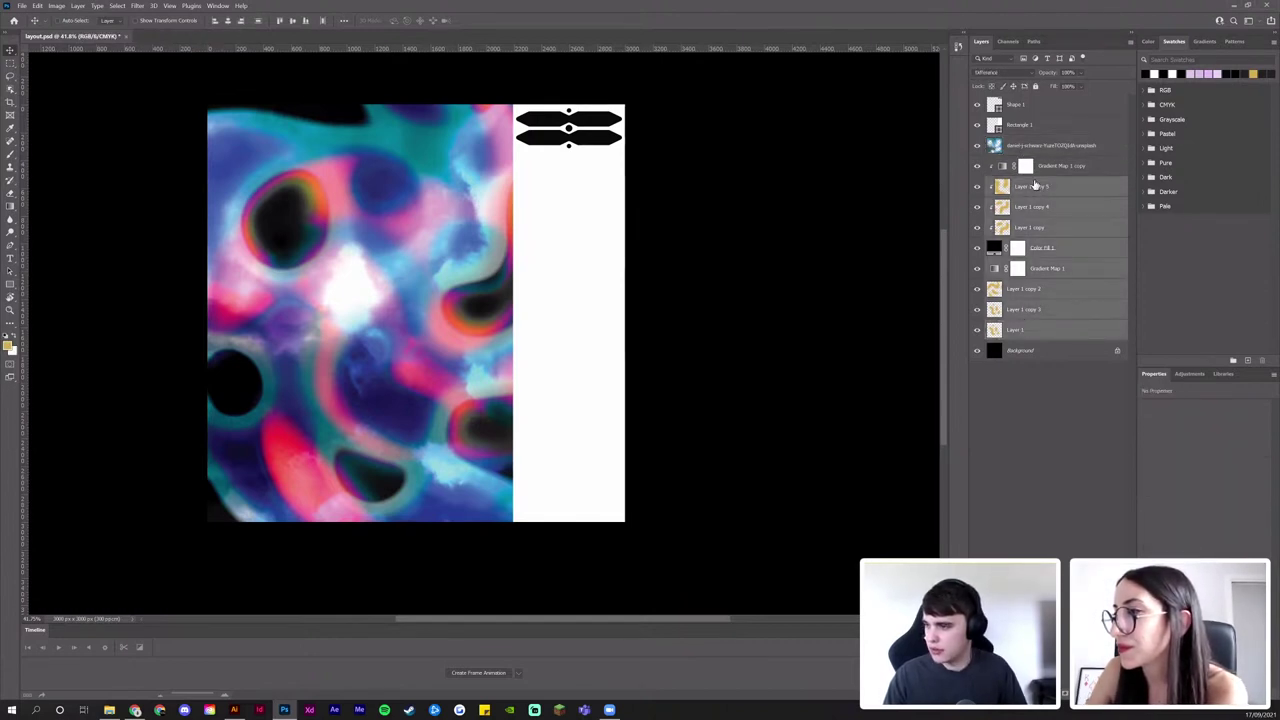
{"action": "left_click", "coordinate": [1045, 150]}
{"action": "left_click", "coordinate": [1038, 331], "text": "shift"}
{"action": "key", "text": "ctrl+t"}
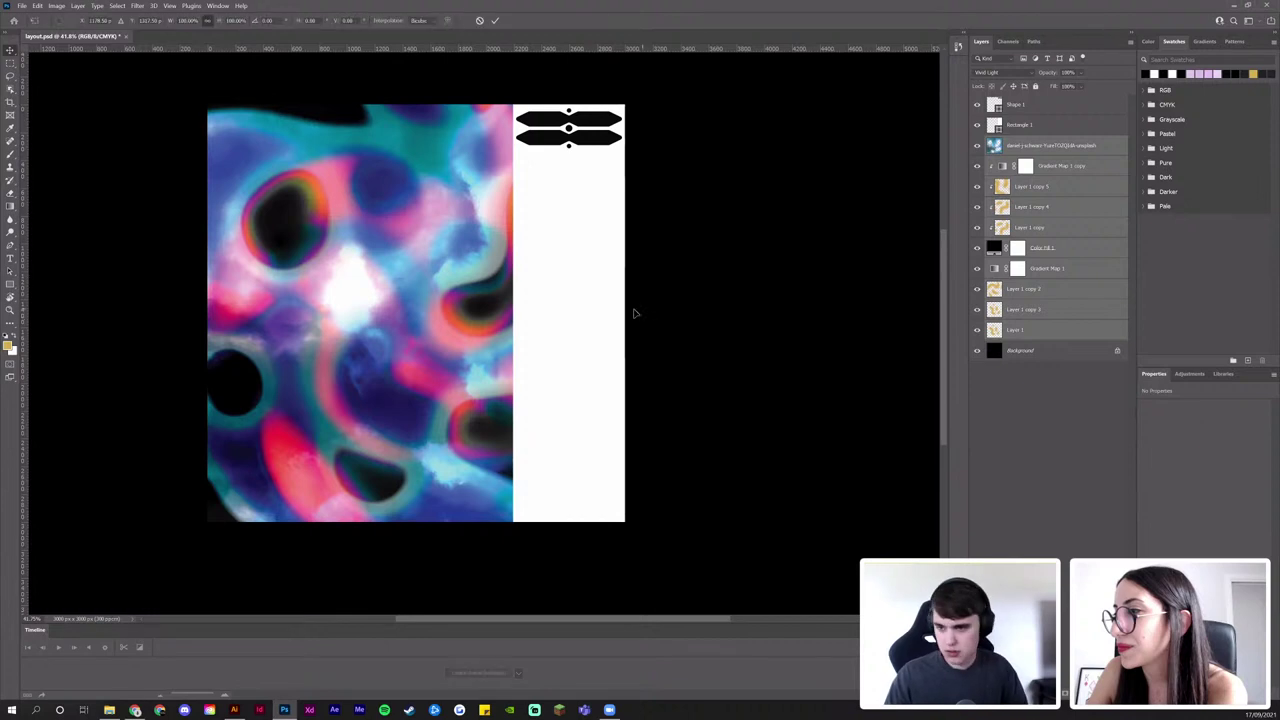
{"action": "left_click_drag", "start_coordinate": [783, 288], "coordinate": [746, 290]}
{"action": "mouse_move", "coordinate": [606, 389]}
{"action": "left_mouse_down"}
{"action": "mouse_move", "coordinate": [606, 371]}
{"action": "mouse_move", "coordinate": [617, 377]}
{"action": "left_mouse_up"}
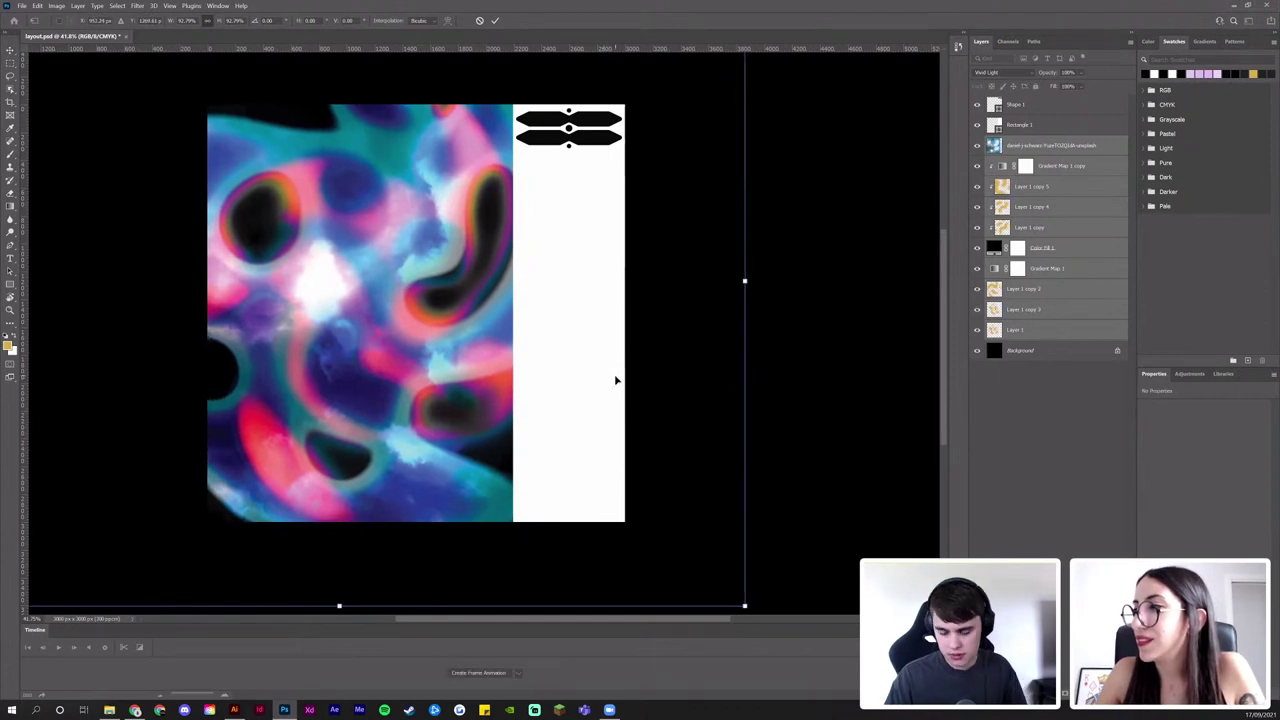
{"action": "key", "text": "Return"}
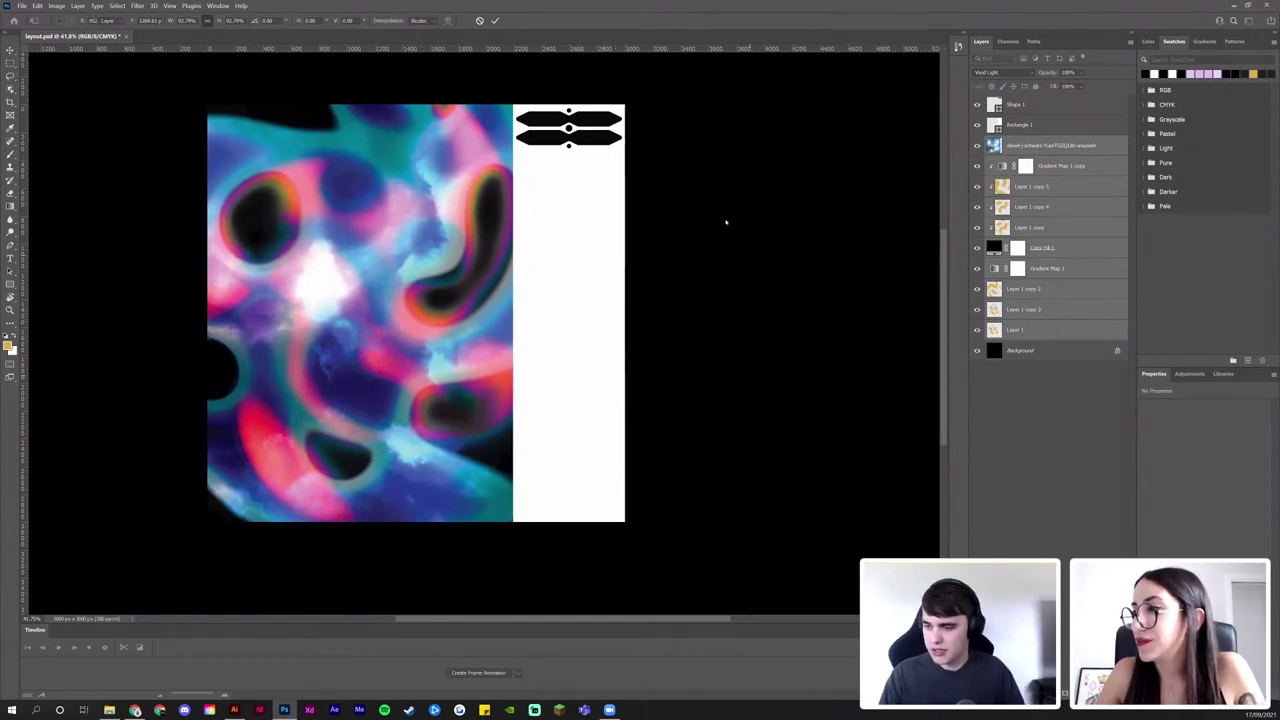
Set the colour of the area surrounding the canvas to Default
{"action": "right_click", "coordinate": [758, 300]}
{"action": "left_click", "coordinate": [778, 306]}
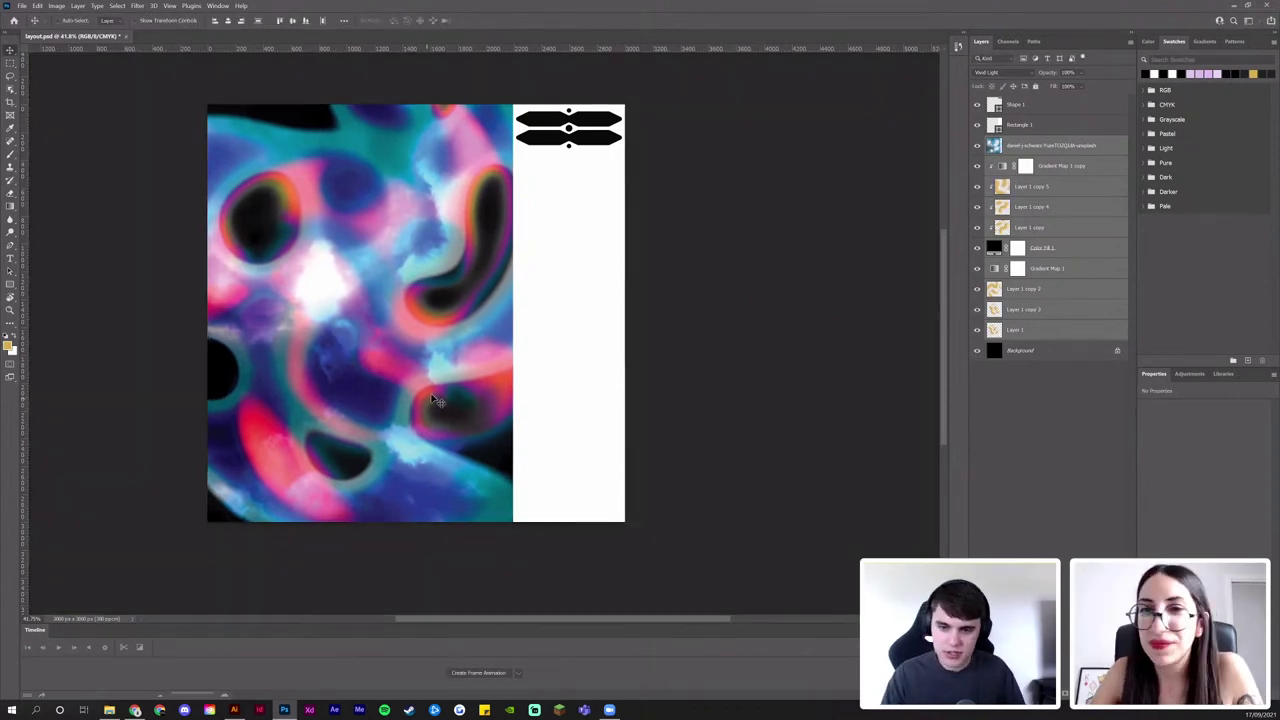
Try recolouring the Shape 1 ornament with an orange sampled from the edge of the curved dark blob
{"action": "scroll", "coordinate": [486, 380], "scroll_direction": "left", "scroll_amount": 2}
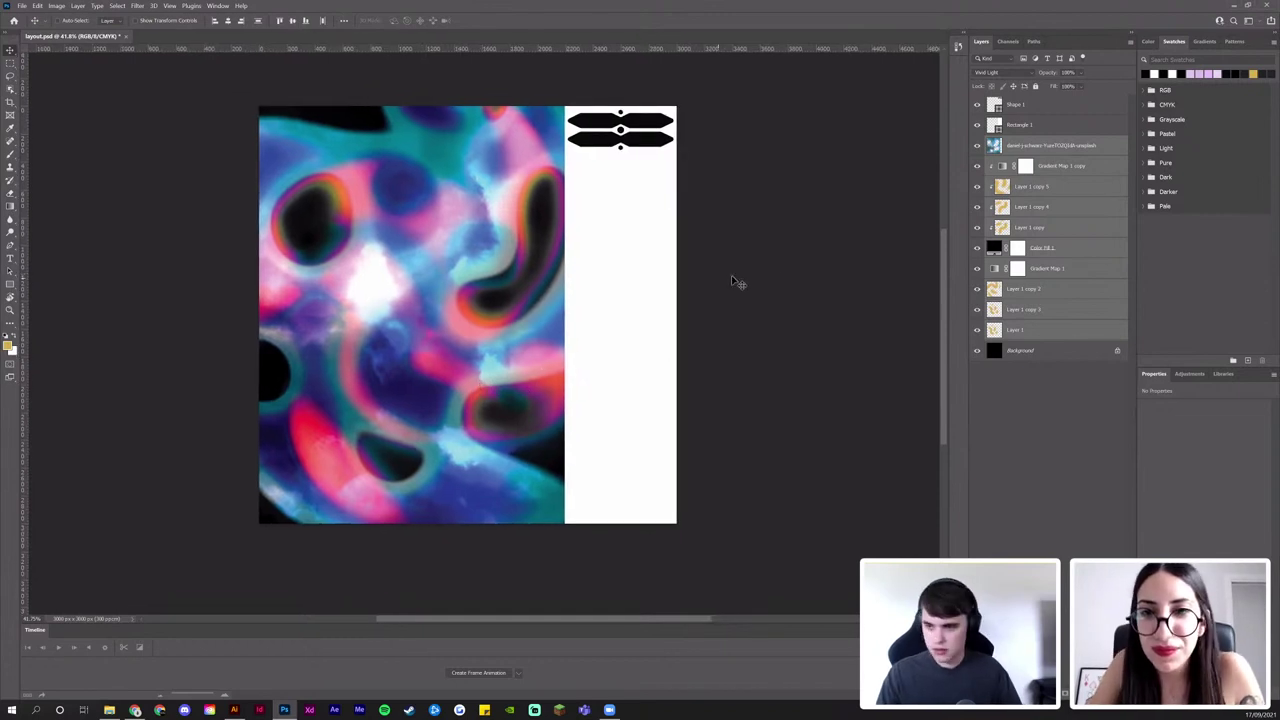
{"action": "left_click", "coordinate": [1044, 109]}
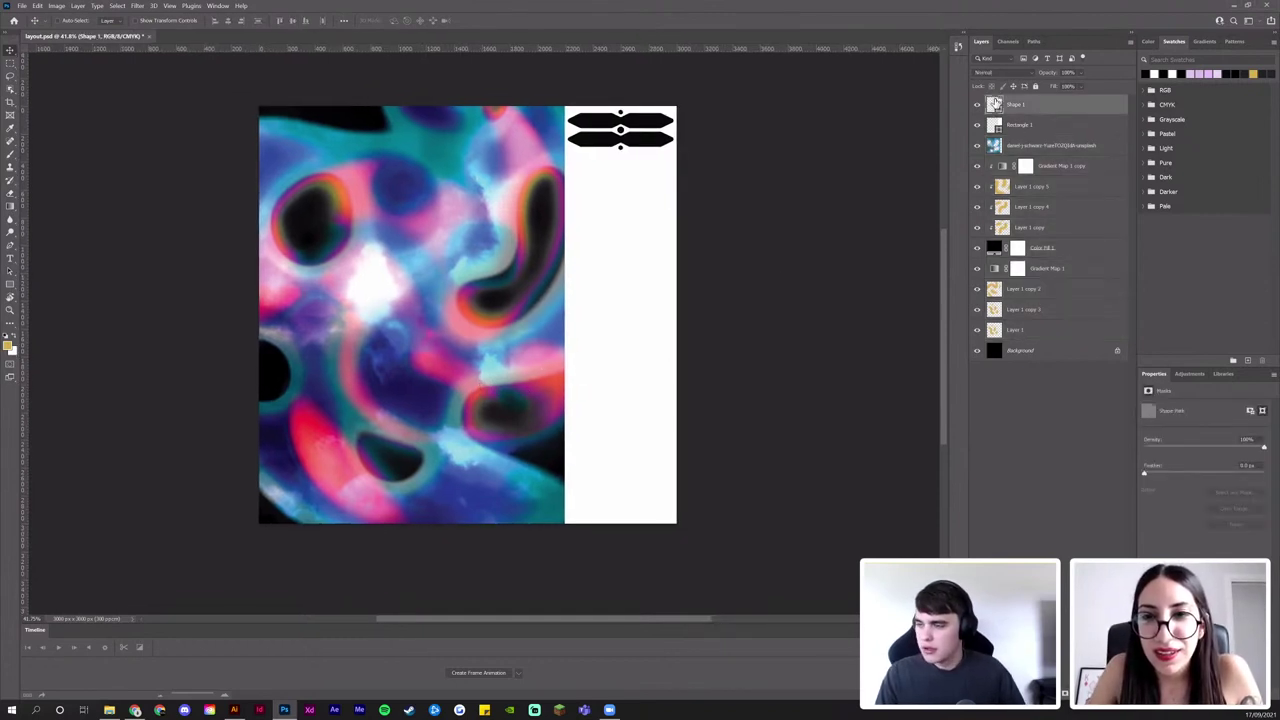
{"action": "double_click", "coordinate": [995, 104]}
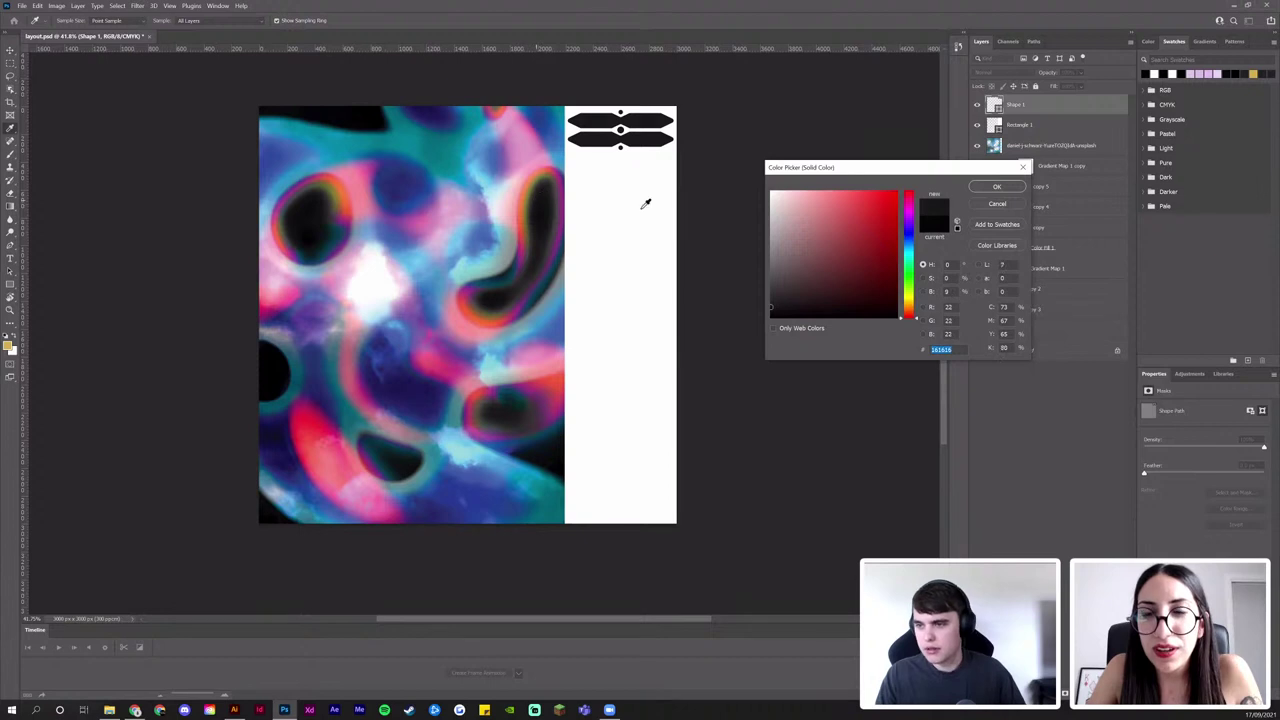
{"action": "key", "text": "Escape"}
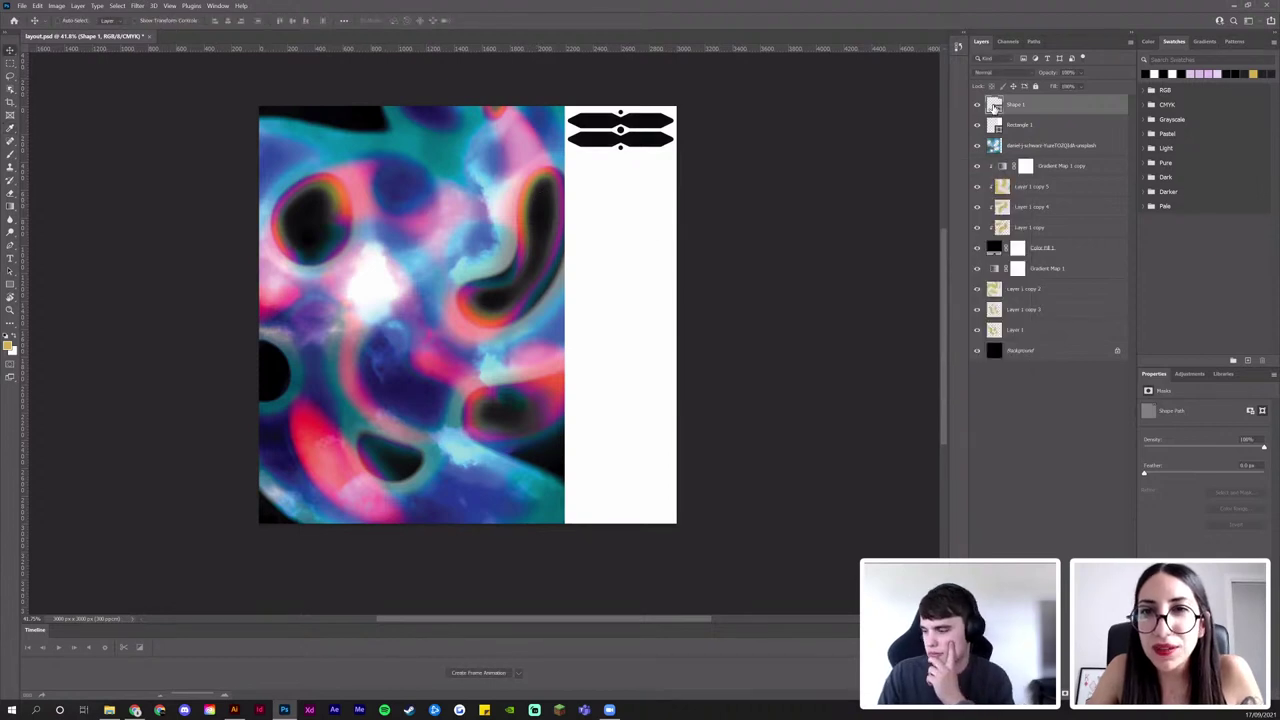
{"action": "double_click", "coordinate": [994, 105]}
{"action": "left_click", "coordinate": [531, 189]}
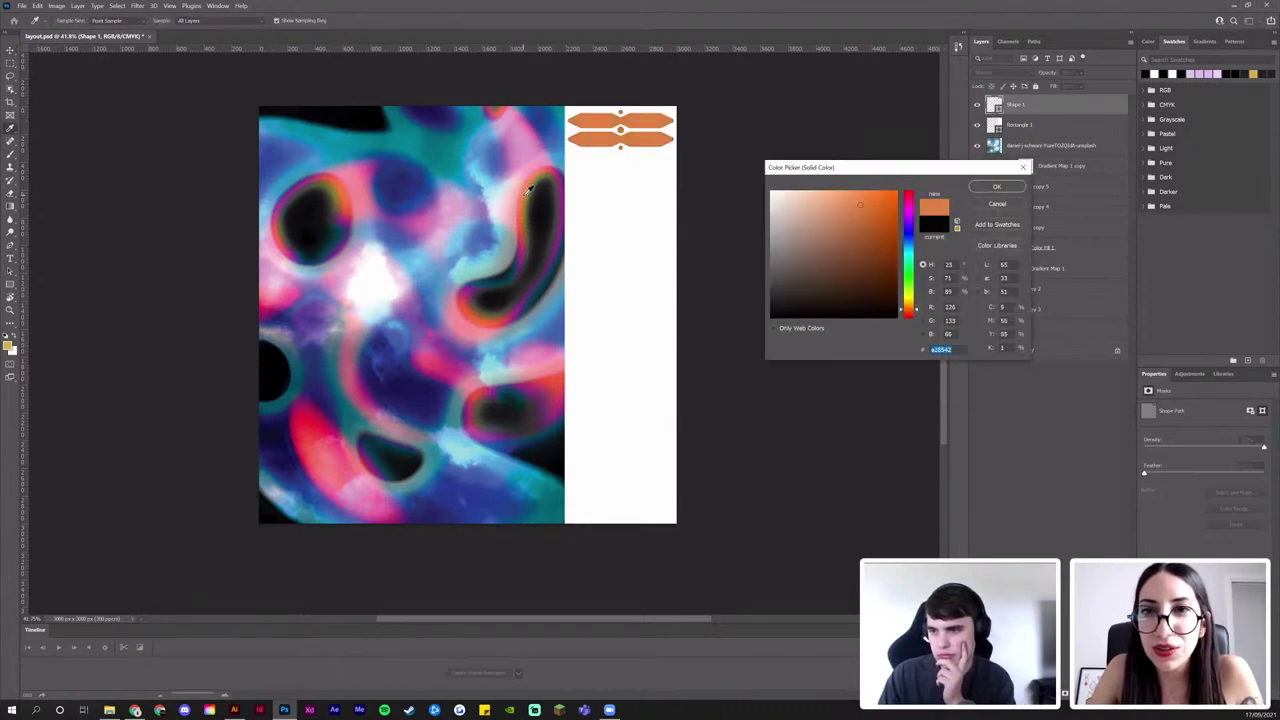
{"action": "left_click", "coordinate": [997, 204]}
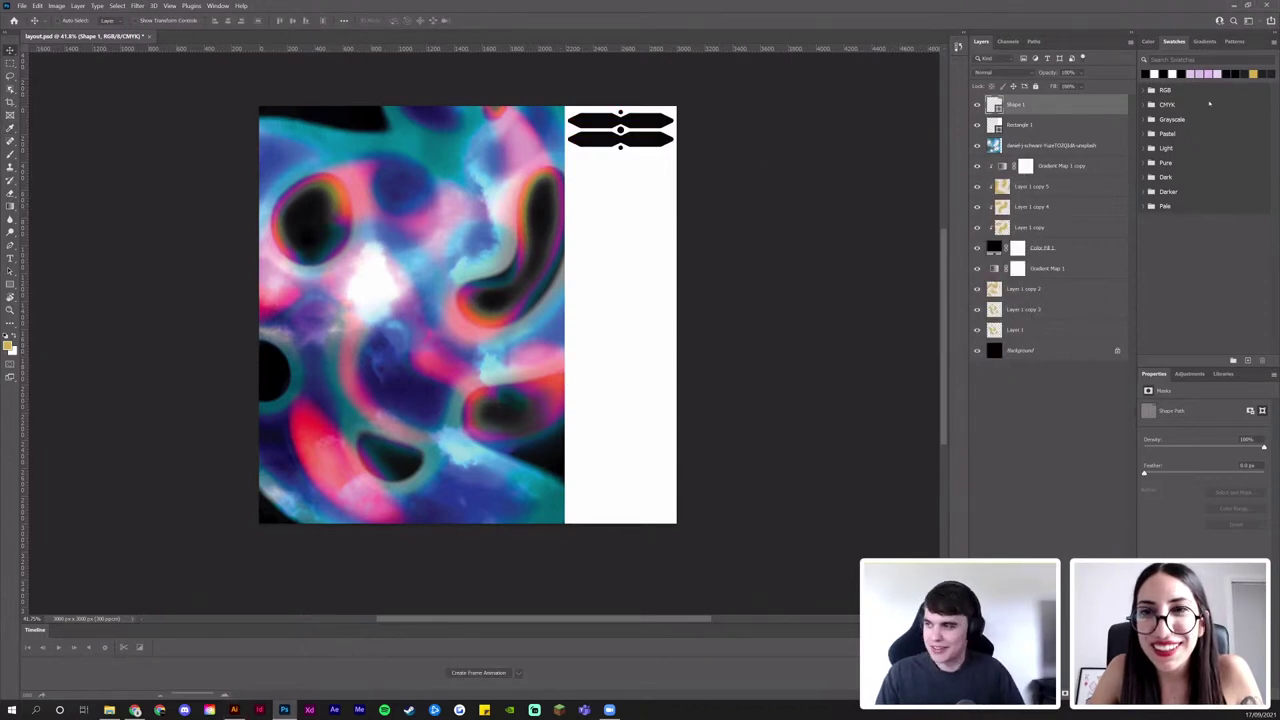
Show the Libraries and try pasting the copied Illustrator ornament into the layout as a shape layer
{"action": "left_click", "coordinate": [1223, 373]}
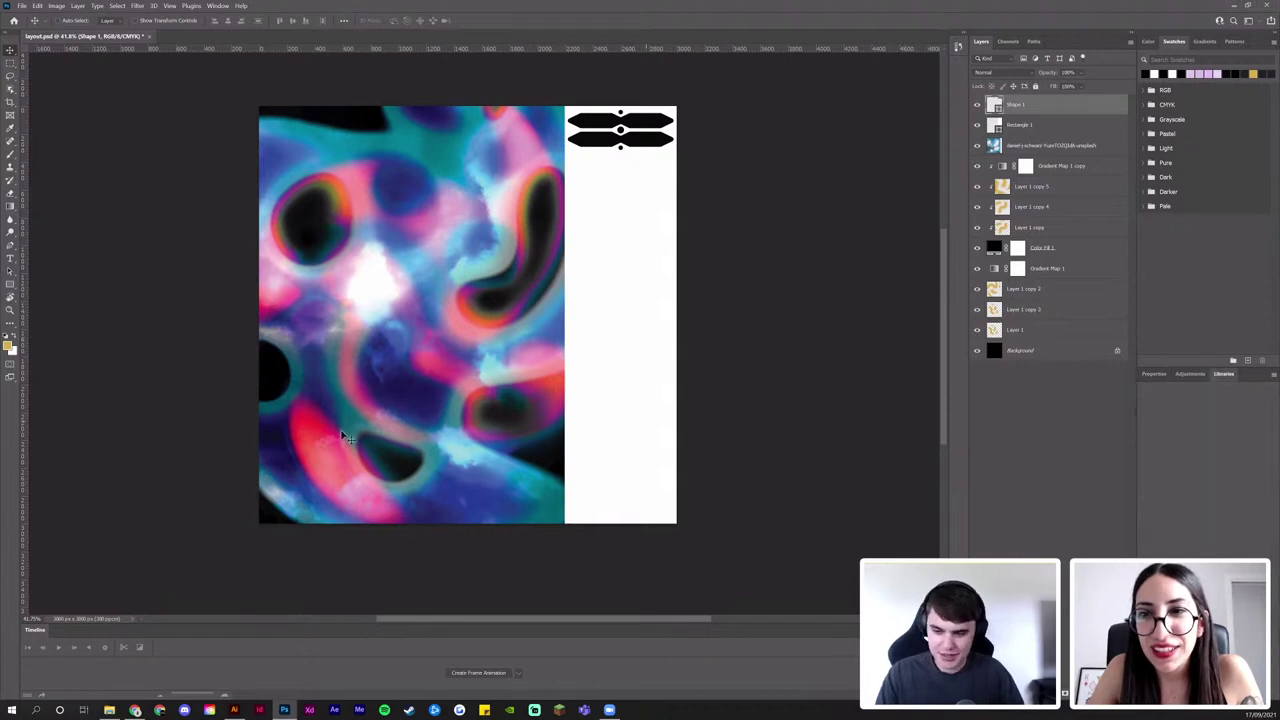
{"action": "left_click", "coordinate": [234, 709]}
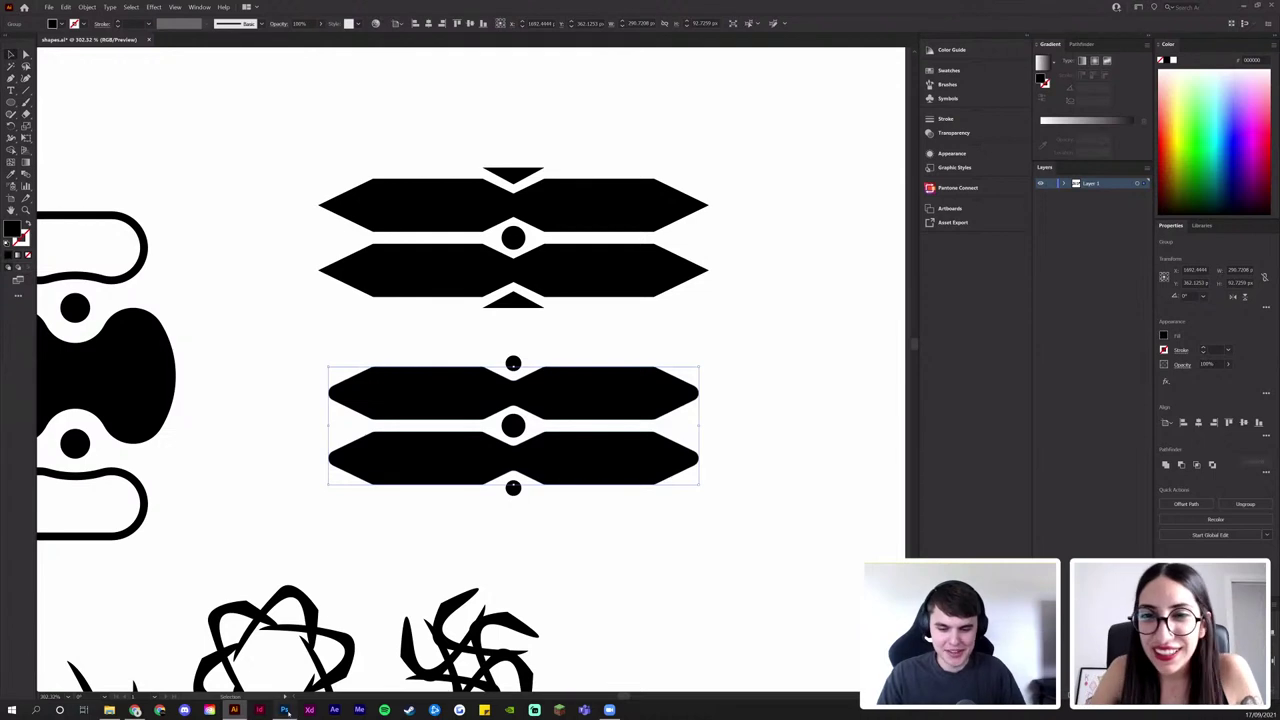
{"action": "key", "text": "alt+Tab"}
{"action": "key", "text": "ctrl+v"}
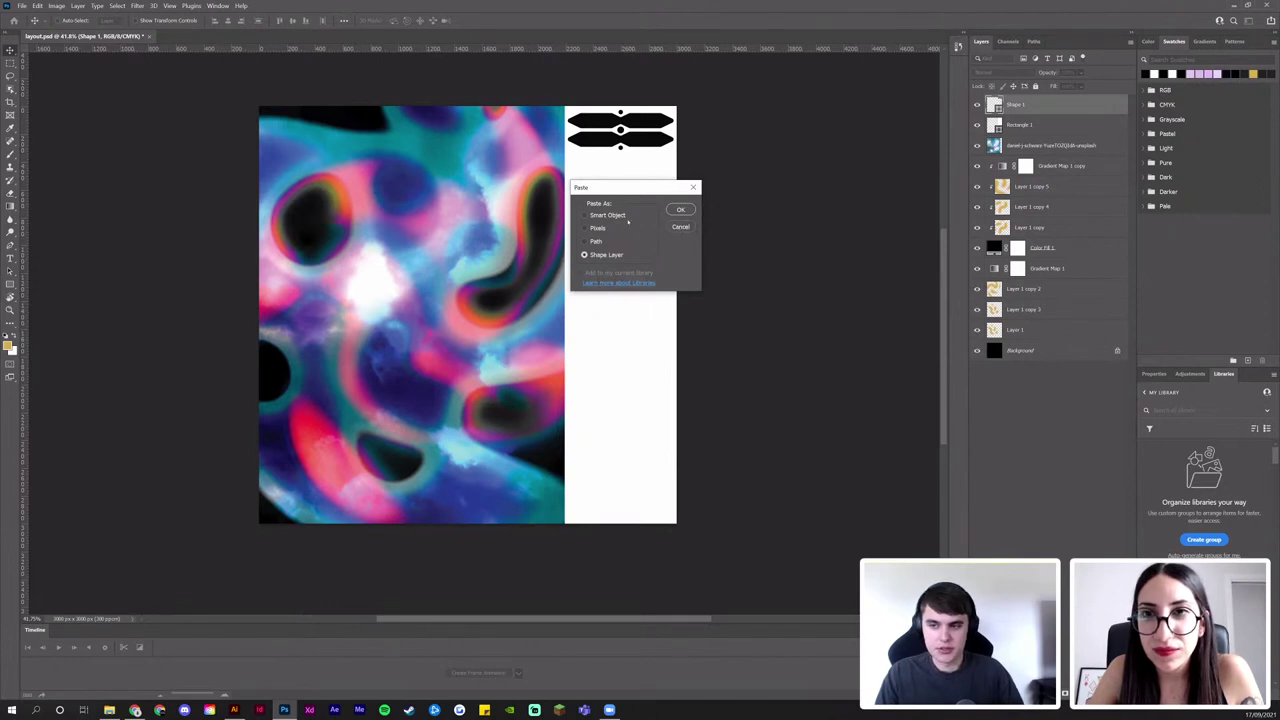
{"action": "left_click_drag", "start_coordinate": [630, 194], "coordinate": [662, 211]}
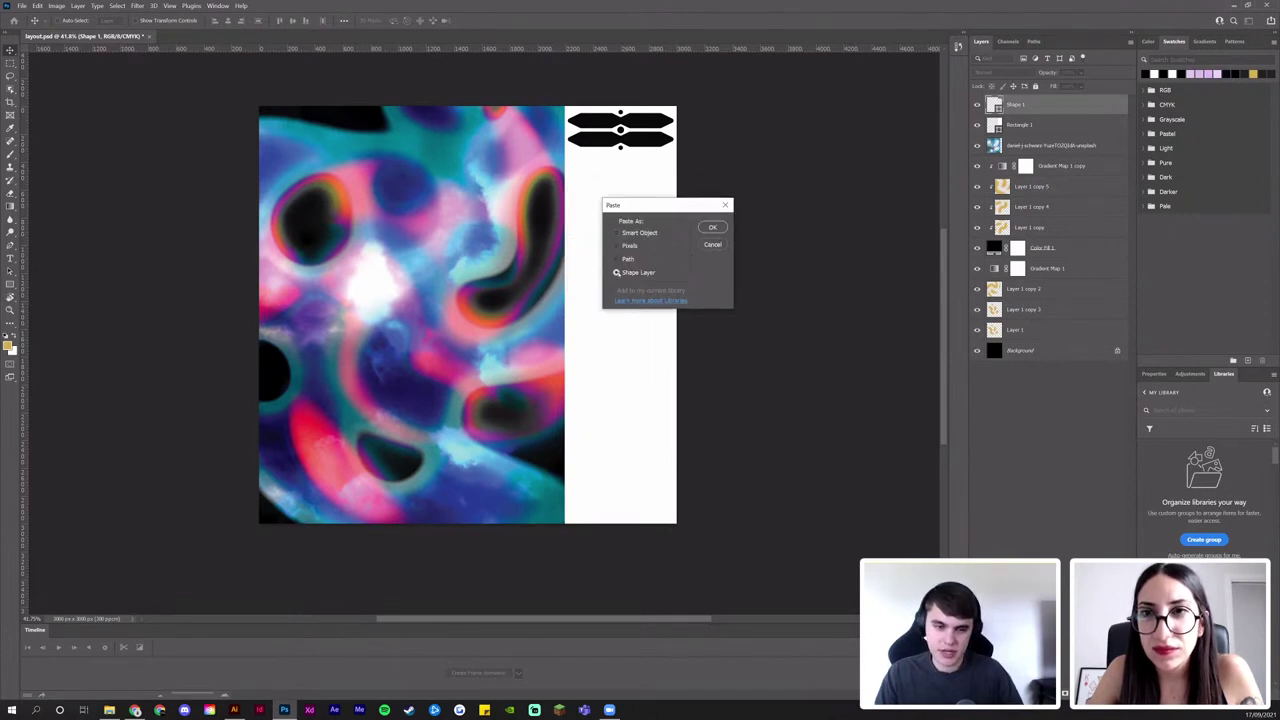
{"action": "left_click", "coordinate": [712, 244]}
{"action": "double_click", "coordinate": [994, 104]}
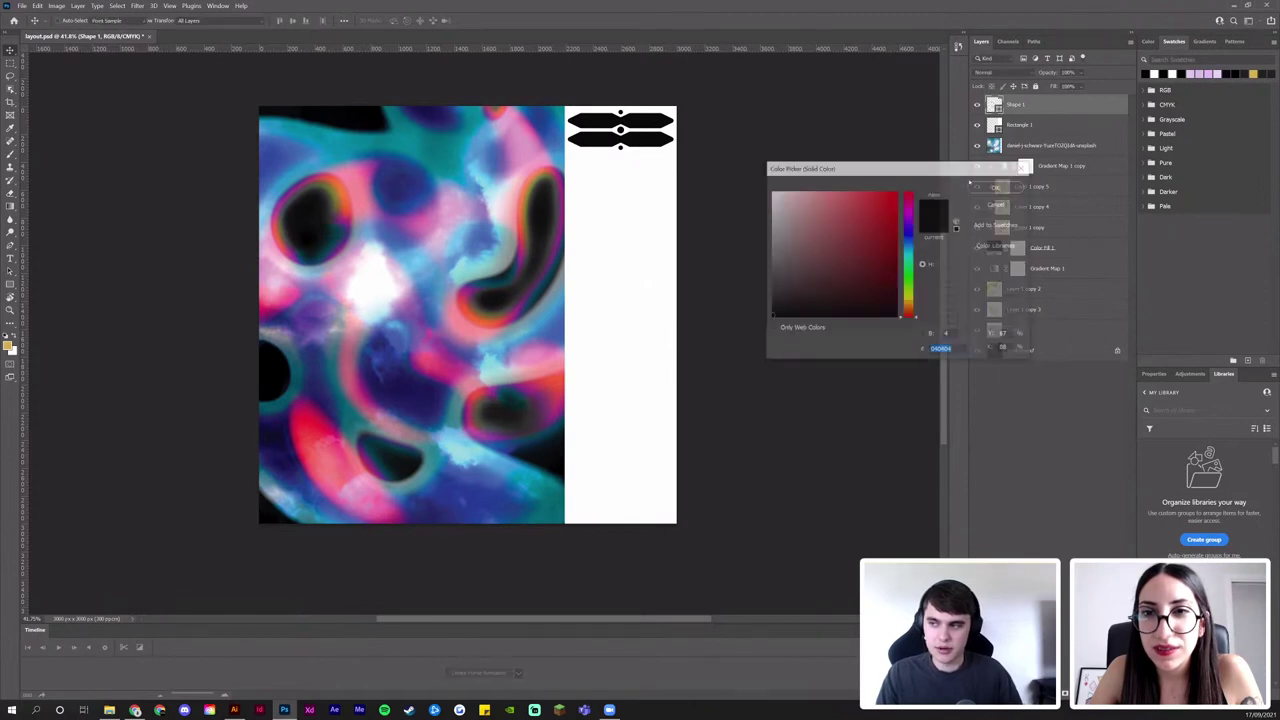
{"action": "left_click", "coordinate": [997, 204]}
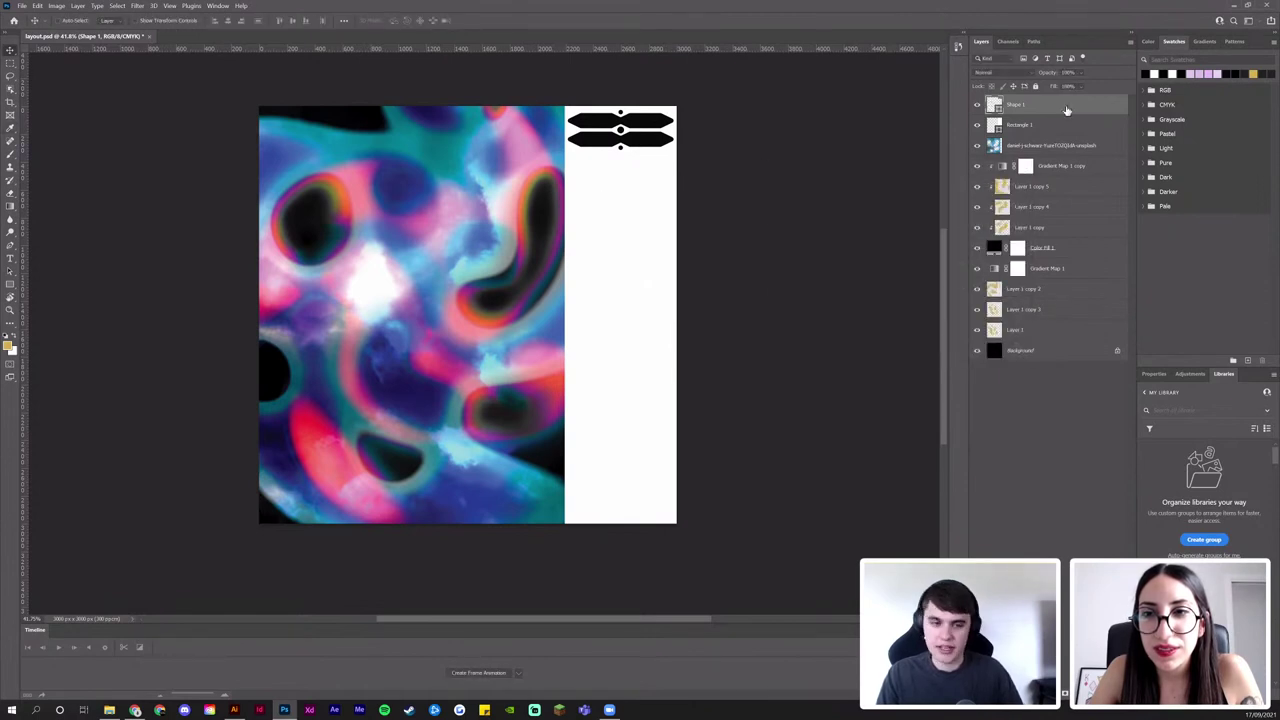
{"action": "double_click", "coordinate": [1066, 110]}
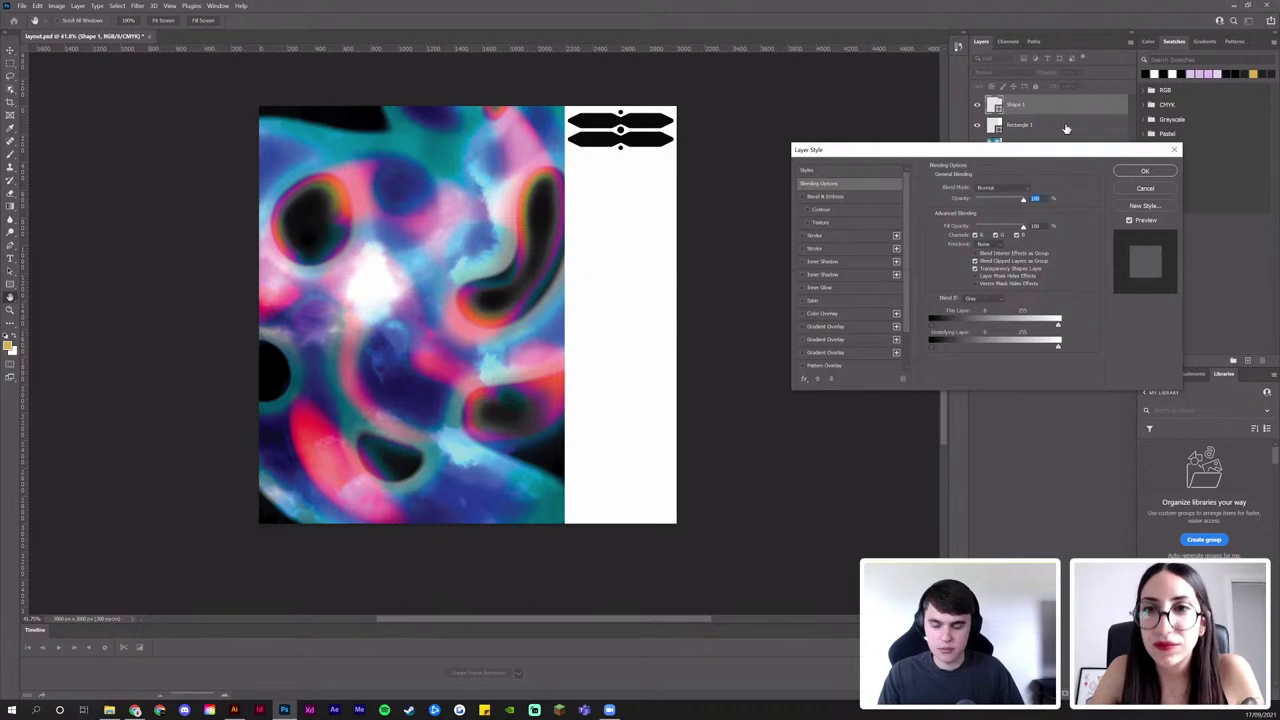
{"action": "key", "text": "Escape"}
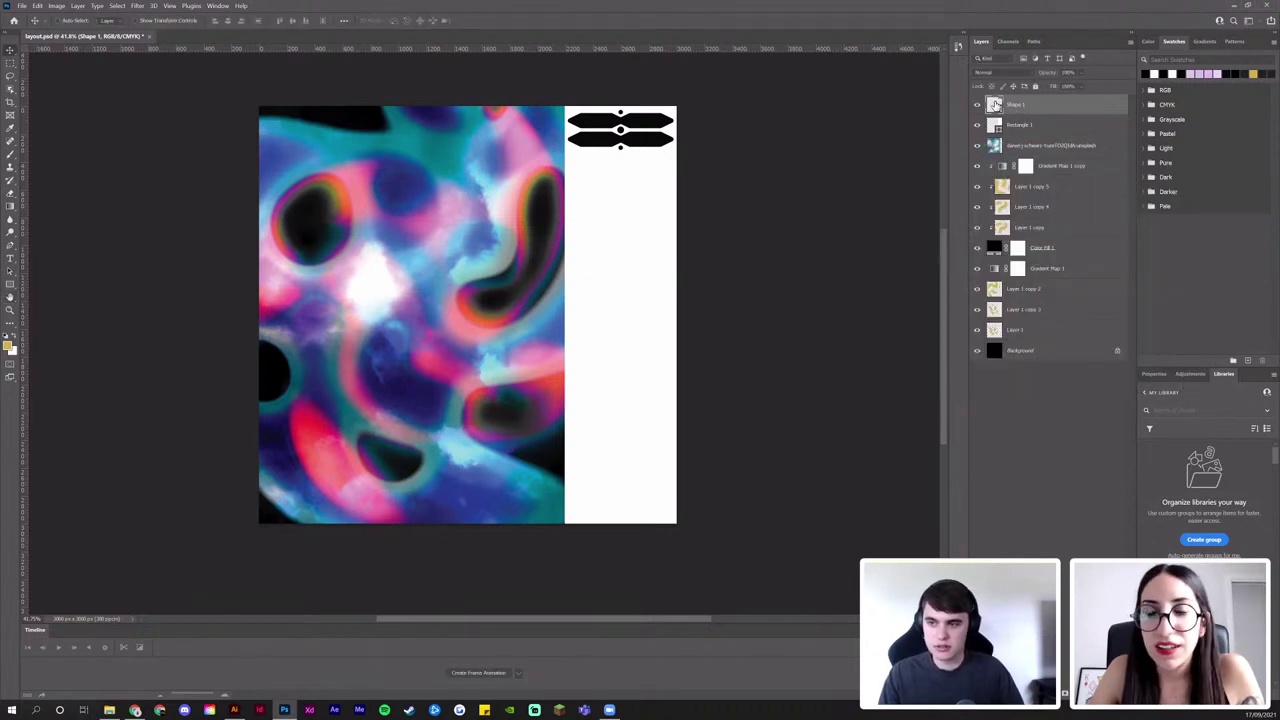
Examine the black ornament on the white strip up close for its colour, edges and placement
{"action": "left_click_drag", "start_coordinate": [629, 158], "coordinate": [660, 143]}
{"action": "left_click_drag", "start_coordinate": [645, 146], "coordinate": [640, 173]}
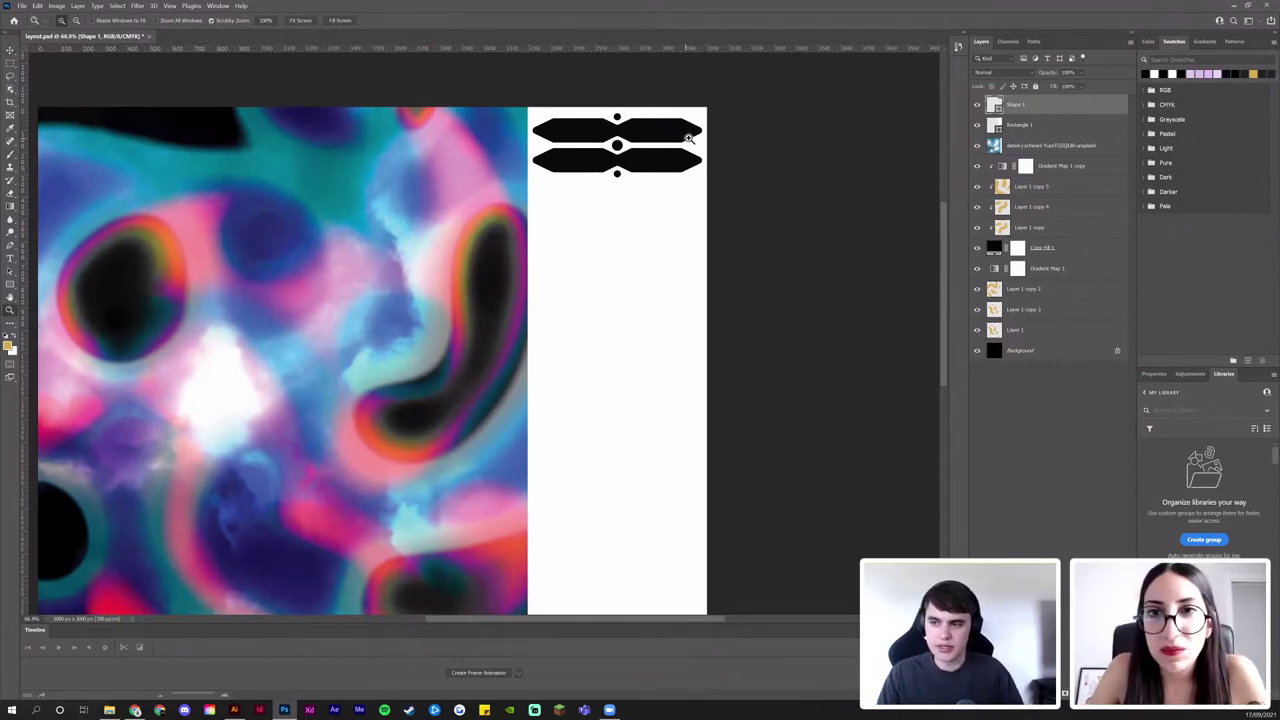
{"action": "left_click_drag", "start_coordinate": [694, 129], "coordinate": [692, 186]}
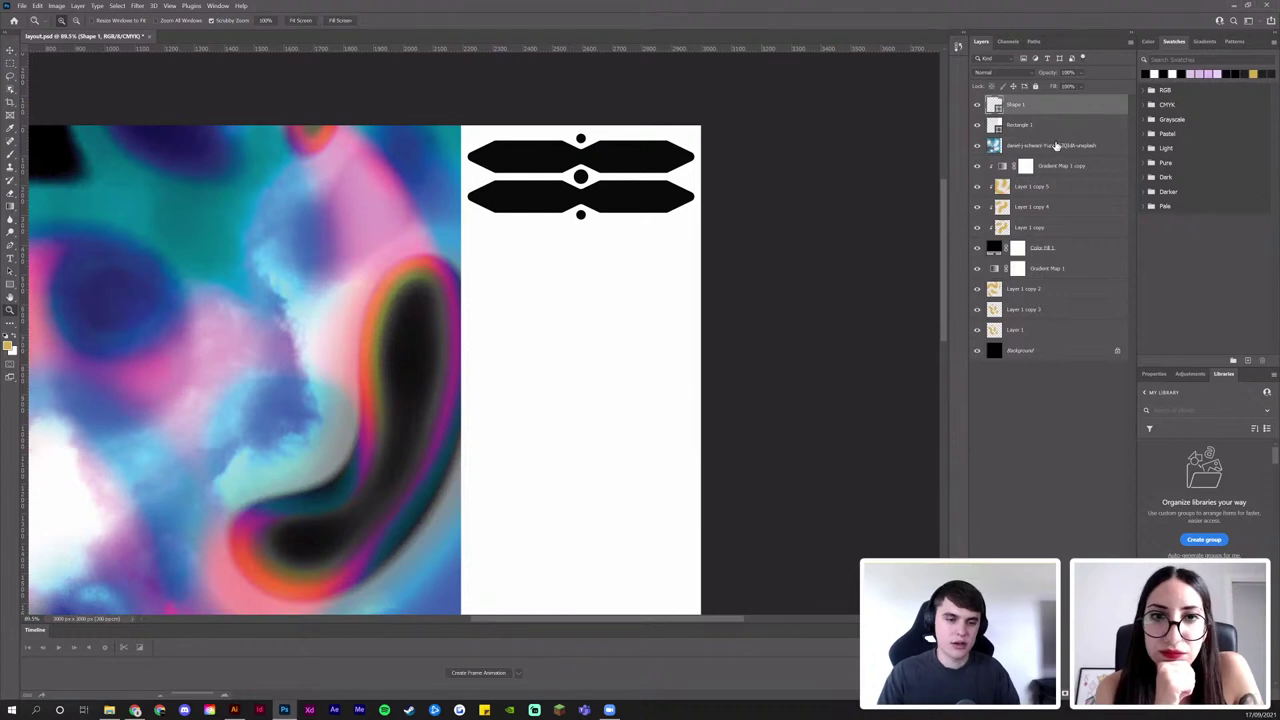
{"action": "left_click_drag", "start_coordinate": [591, 187], "coordinate": [619, 180]}
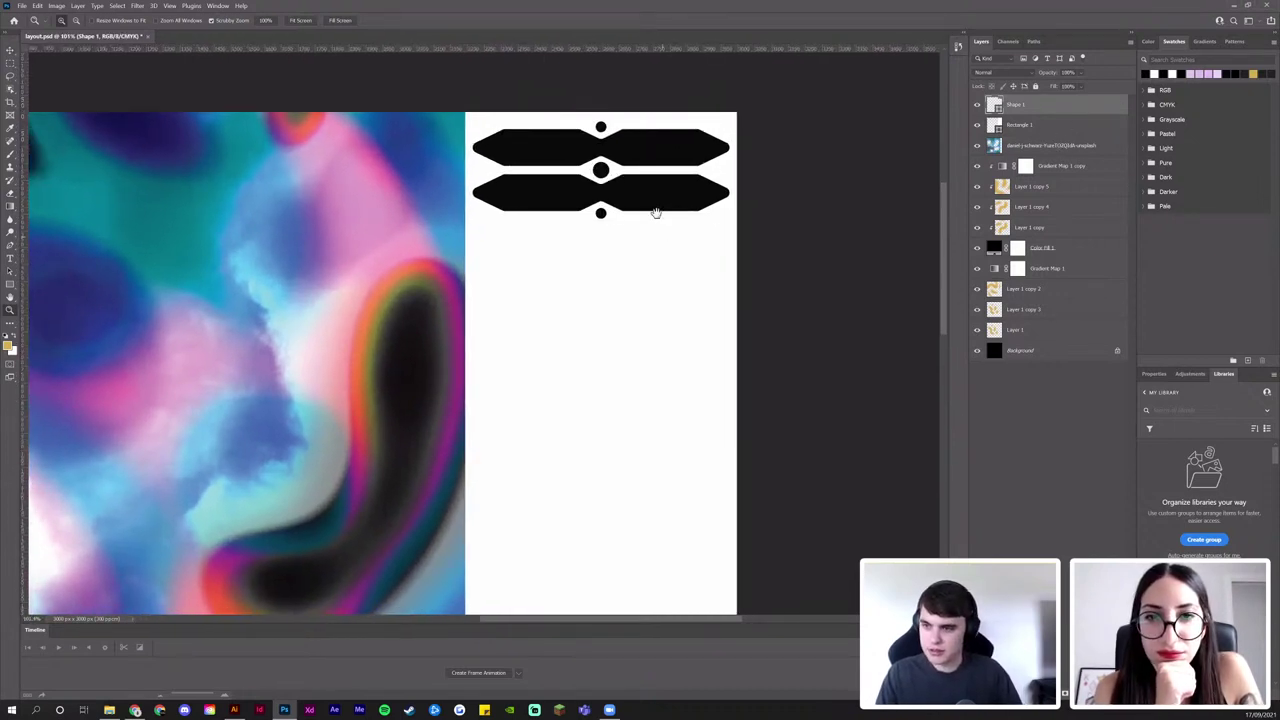
{"action": "scroll", "coordinate": [654, 215], "scroll_direction": "down", "scroll_amount": 2}
{"action": "key", "text": "v"}
{"action": "scroll", "coordinate": [700, 195], "scroll_direction": "down", "scroll_amount": 1}
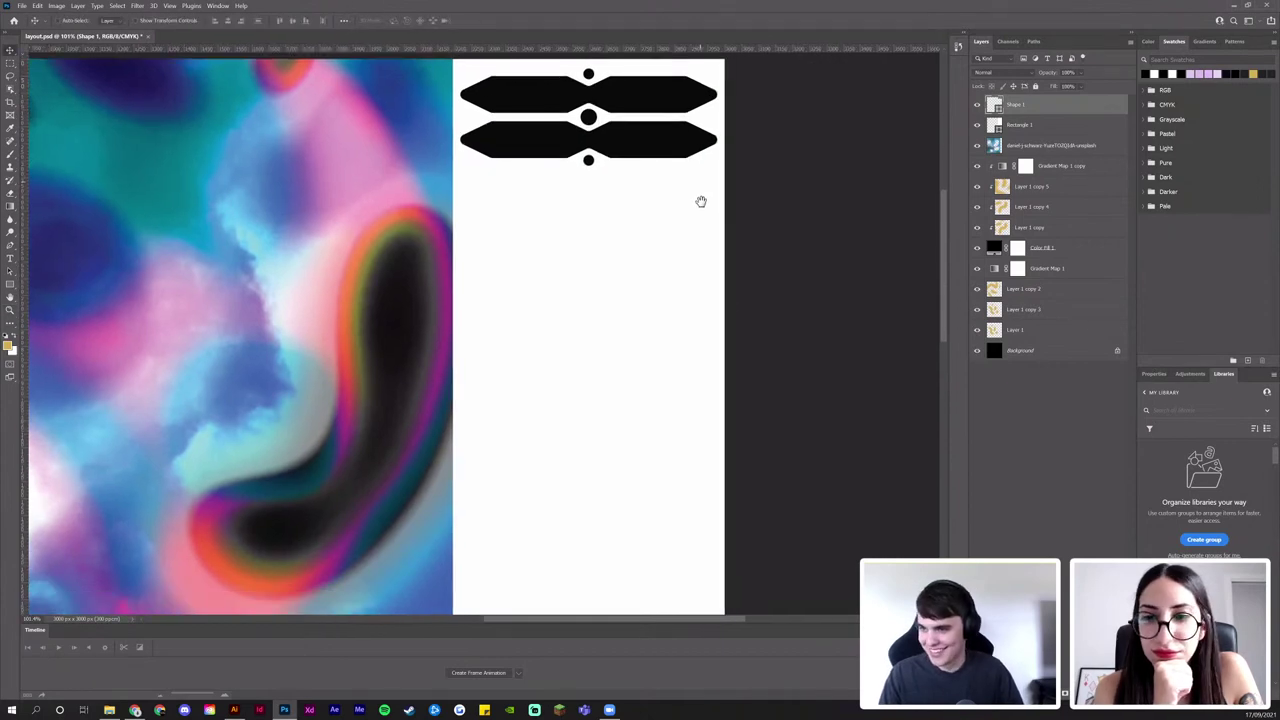
{"action": "scroll", "coordinate": [680, 215], "scroll_direction": "up", "scroll_amount": 1}
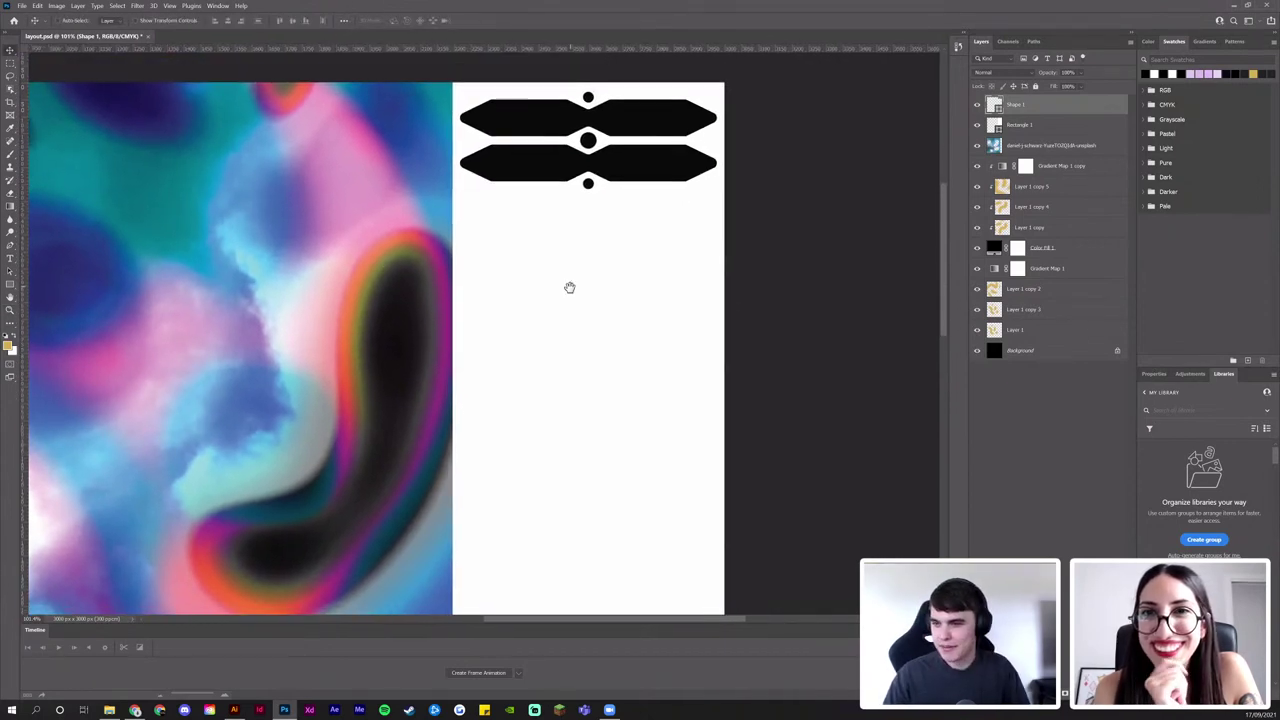
Switch to Illustrator and look through the shape collection for further ornaments for the strip
{"action": "left_click", "coordinate": [234, 710]}
{"action": "left_click", "coordinate": [329, 328]}
{"action": "left_click_drag", "start_coordinate": [290, 336], "coordinate": [490, 300]}
{"action": "left_click_drag", "start_coordinate": [364, 438], "coordinate": [478, 319]}
{"action": "scroll", "coordinate": [523, 335], "scroll_direction": "left", "scroll_amount": 5}
{"action": "scroll", "coordinate": [537, 366], "scroll_direction": "down", "scroll_amount": 2}
{"action": "key", "text": "v"}
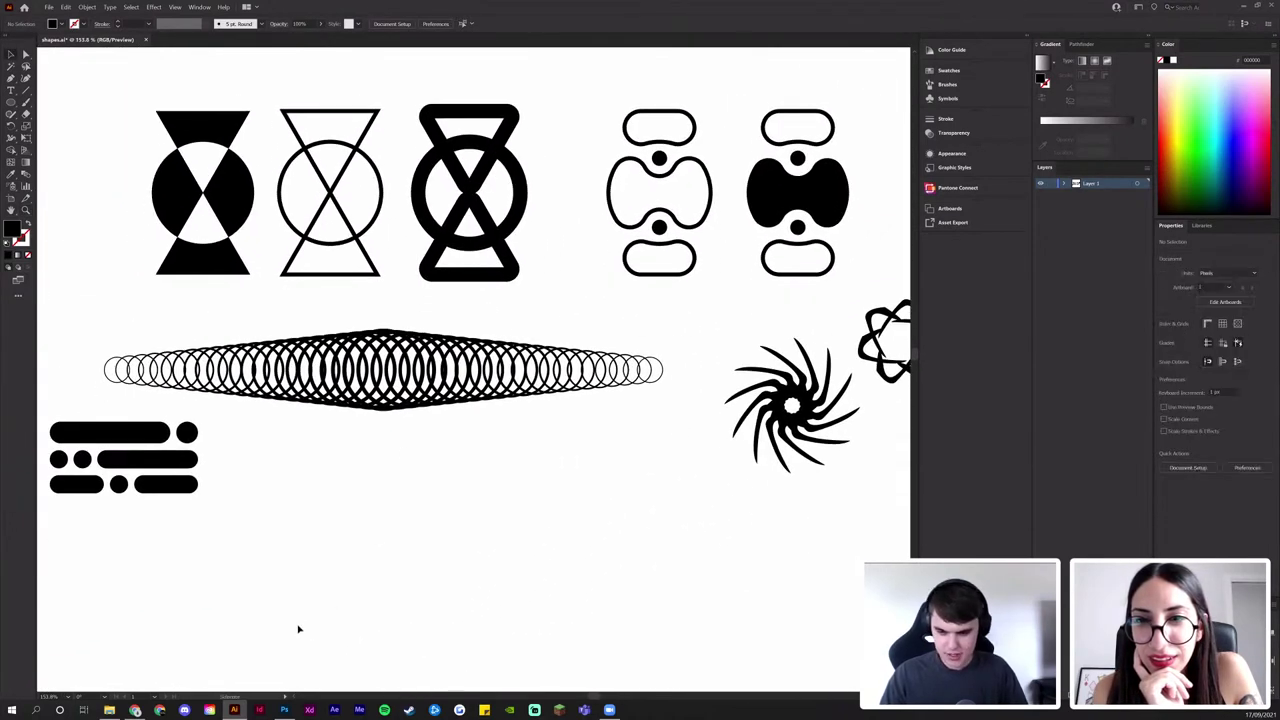
{"action": "scroll", "coordinate": [366, 420], "scroll_direction": "down", "scroll_amount": 1}
{"action": "scroll", "coordinate": [366, 420], "scroll_direction": "right", "scroll_amount": 1}
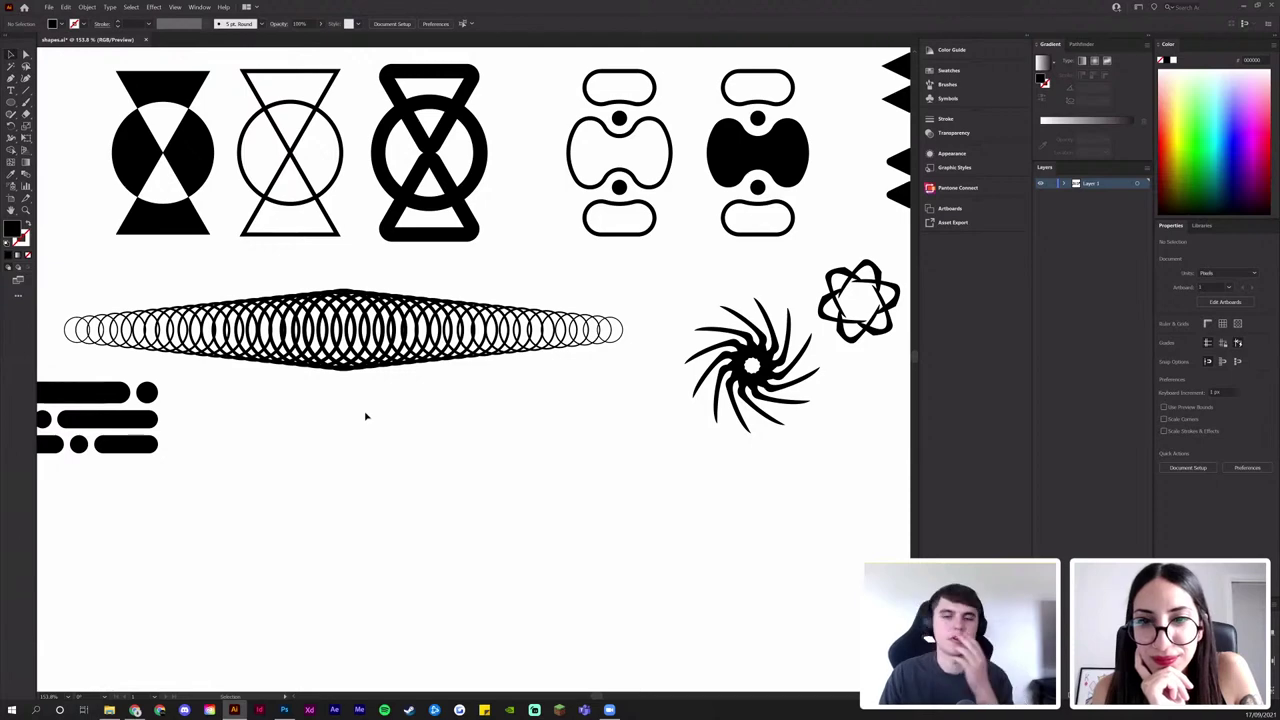
Return to Photoshop and review the whole layout with the artwork and the white strip
{"action": "left_click", "coordinate": [284, 709]}
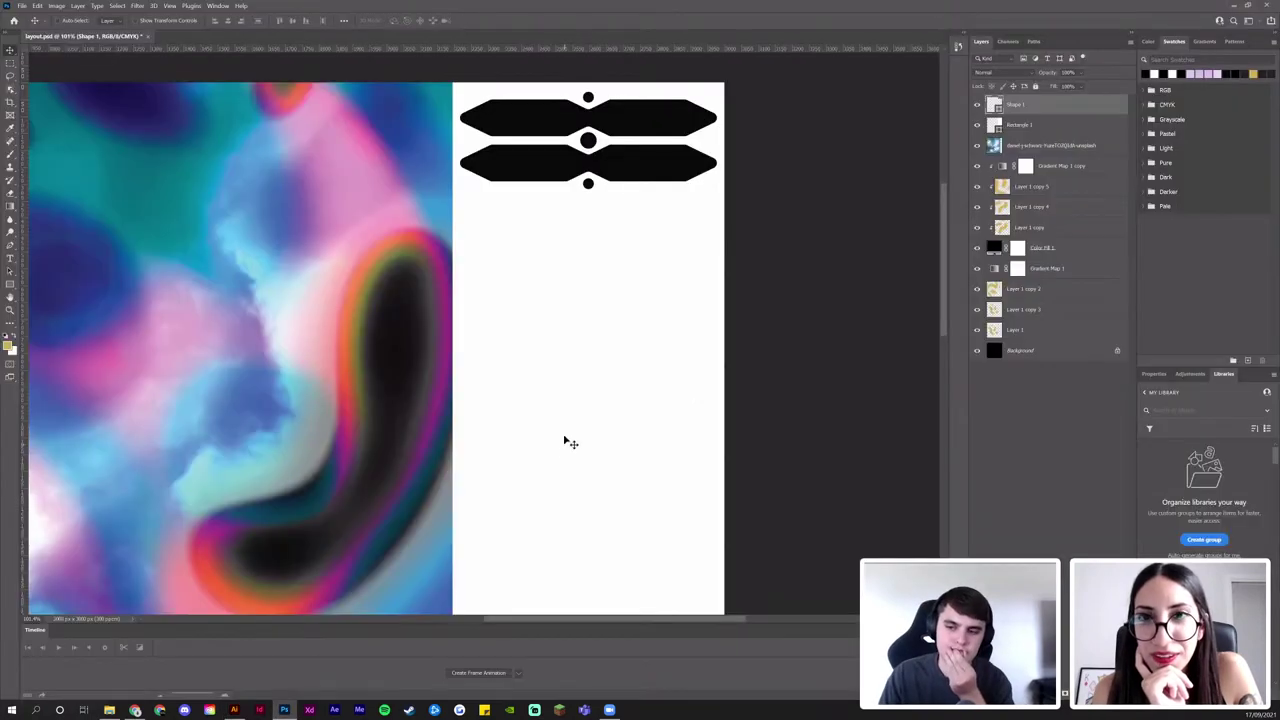
{"action": "key", "text": "z"}
{"action": "left_click_drag", "start_coordinate": [511, 309], "coordinate": [460, 315]}
{"action": "left_click_drag", "start_coordinate": [476, 320], "coordinate": [479, 272]}
{"action": "scroll", "coordinate": [475, 276], "scroll_direction": "down", "scroll_amount": 2}
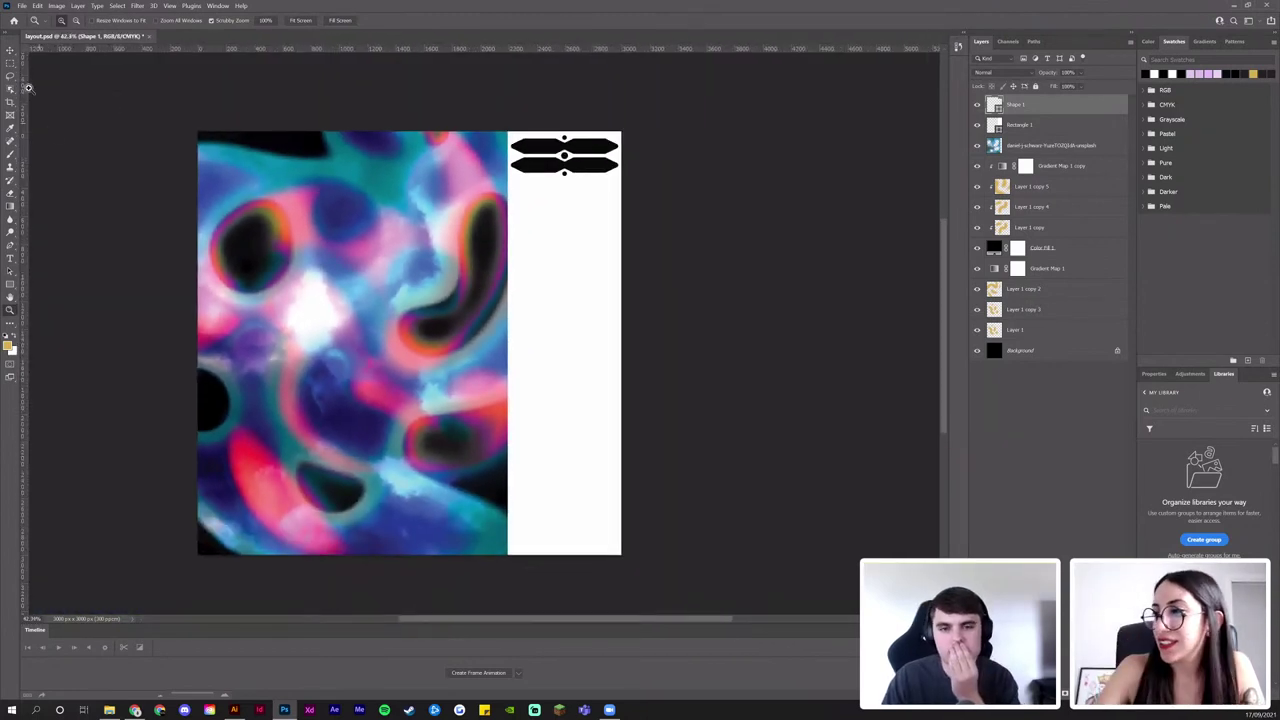
{"action": "key", "text": "v"}
Switch to Chrome and open thesaurus.com in a new browser tab
{"action": "key", "text": "alt+Tab"}
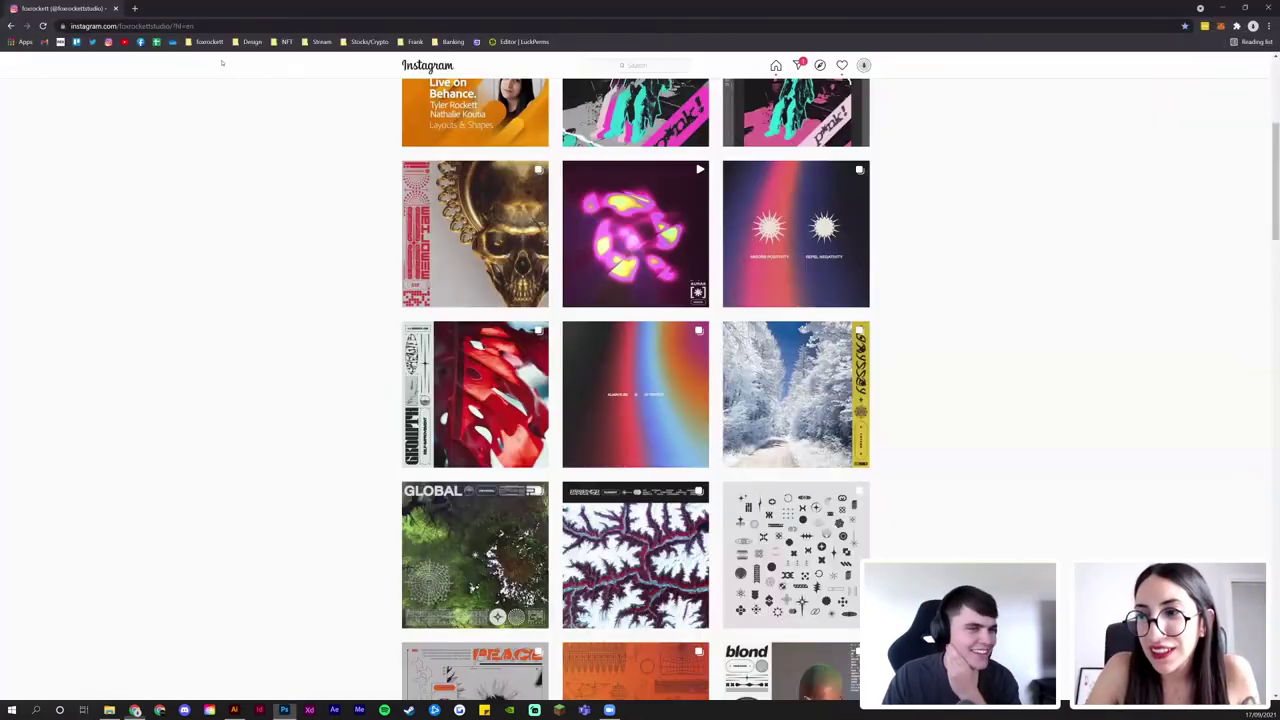
{"action": "left_click", "coordinate": [135, 8]}
{"action": "type", "text": "thesaurus.com"}
{"action": "key", "text": "Return"}
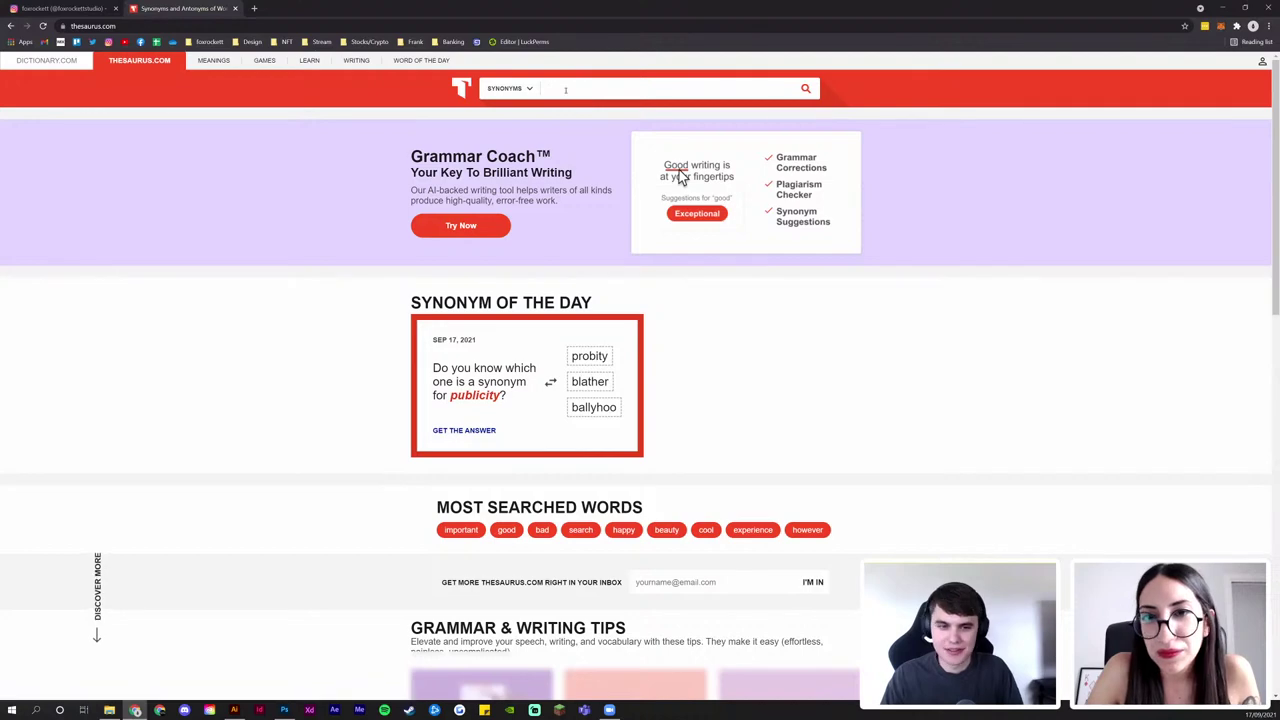
Return to Photoshop and shift the layers from Gradient Map 1 copy down to Layer 1 slightly left together
{"action": "key", "text": "alt+Tab"}
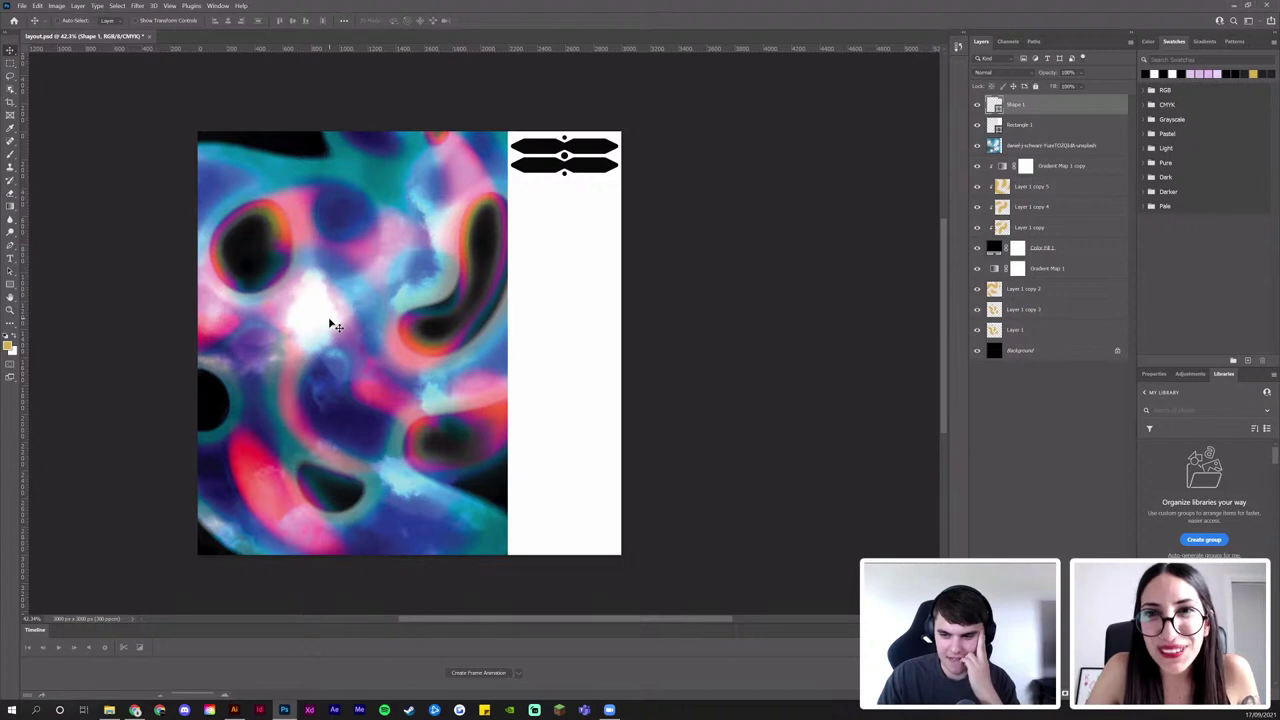
{"action": "left_click", "coordinate": [1039, 330]}
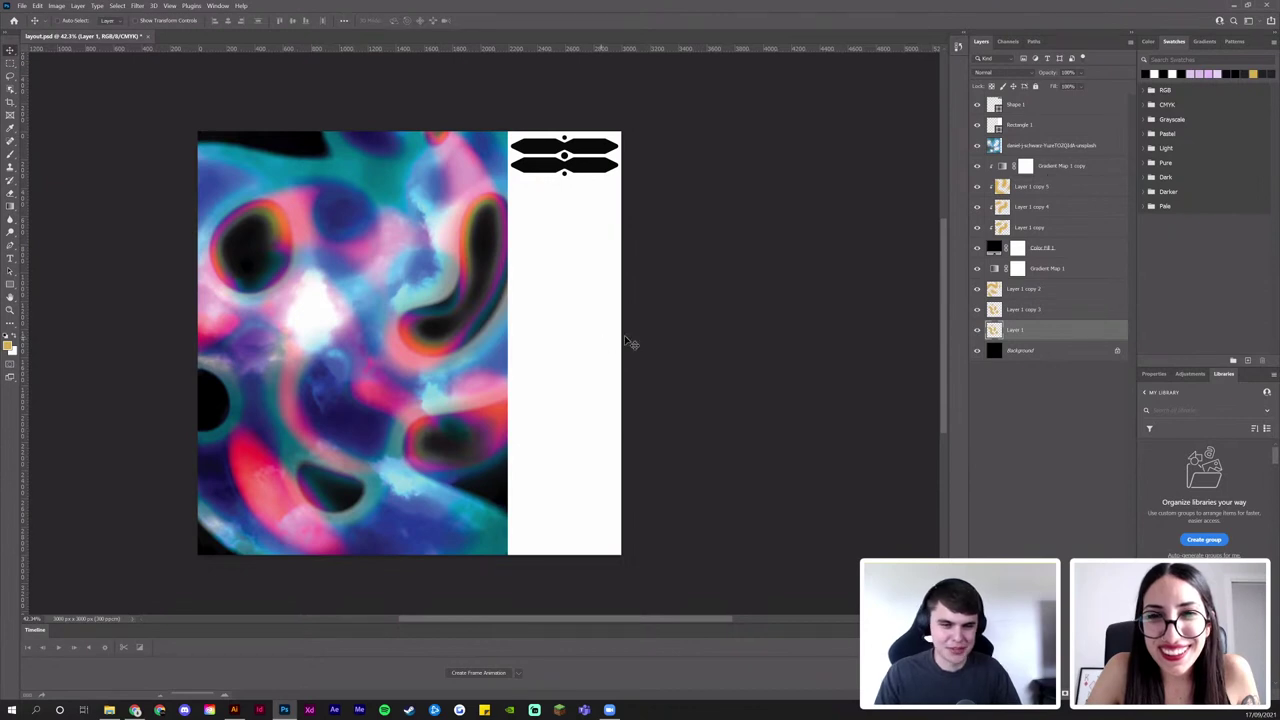
{"action": "left_click", "coordinate": [1054, 172], "text": "shift"}
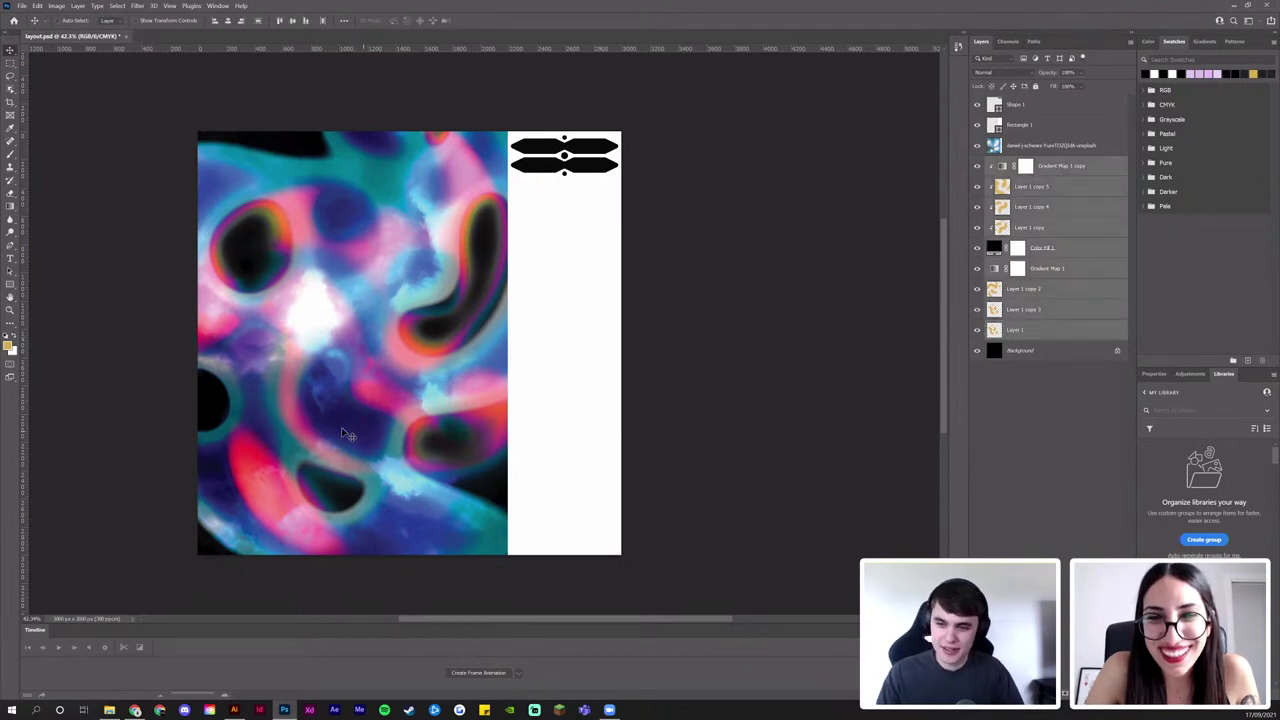
{"action": "left_click_drag", "start_coordinate": [332, 424], "coordinate": [322, 425]}
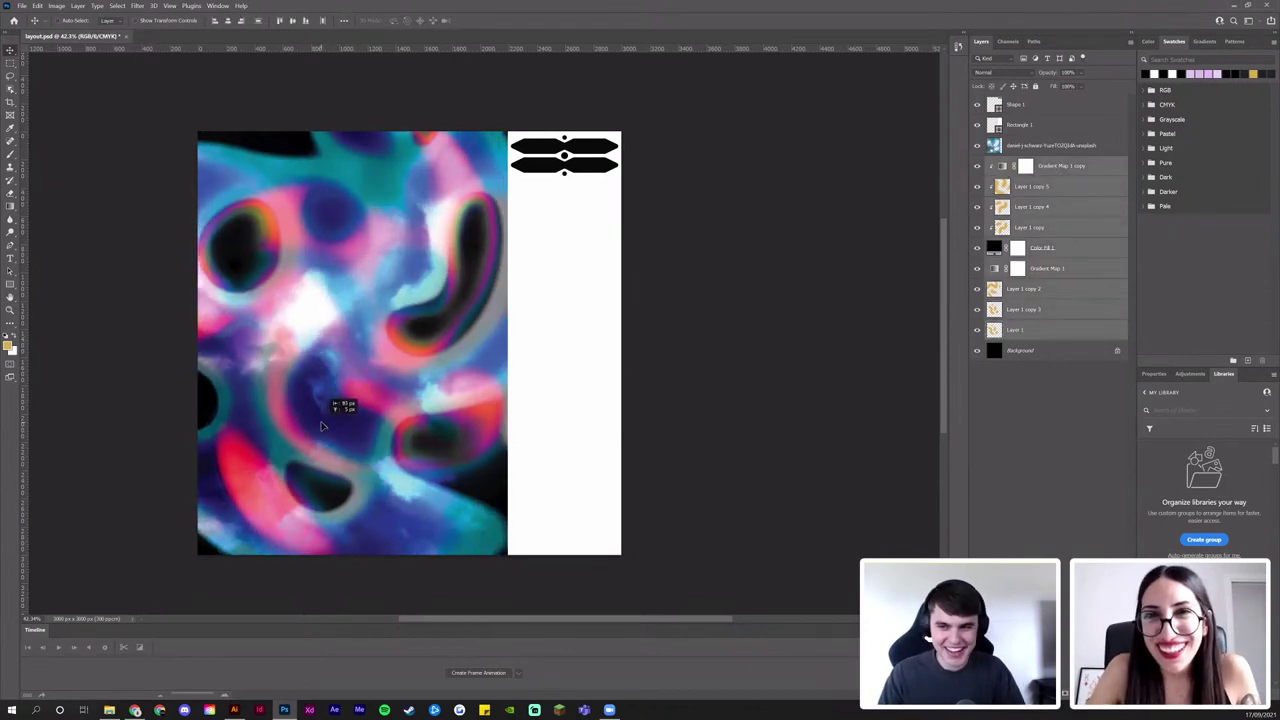
Try scaling the selected gradient layers together to 106.73%, and check the Shape 1 ornament's fill colour
{"action": "key", "text": "ctrl+t"}
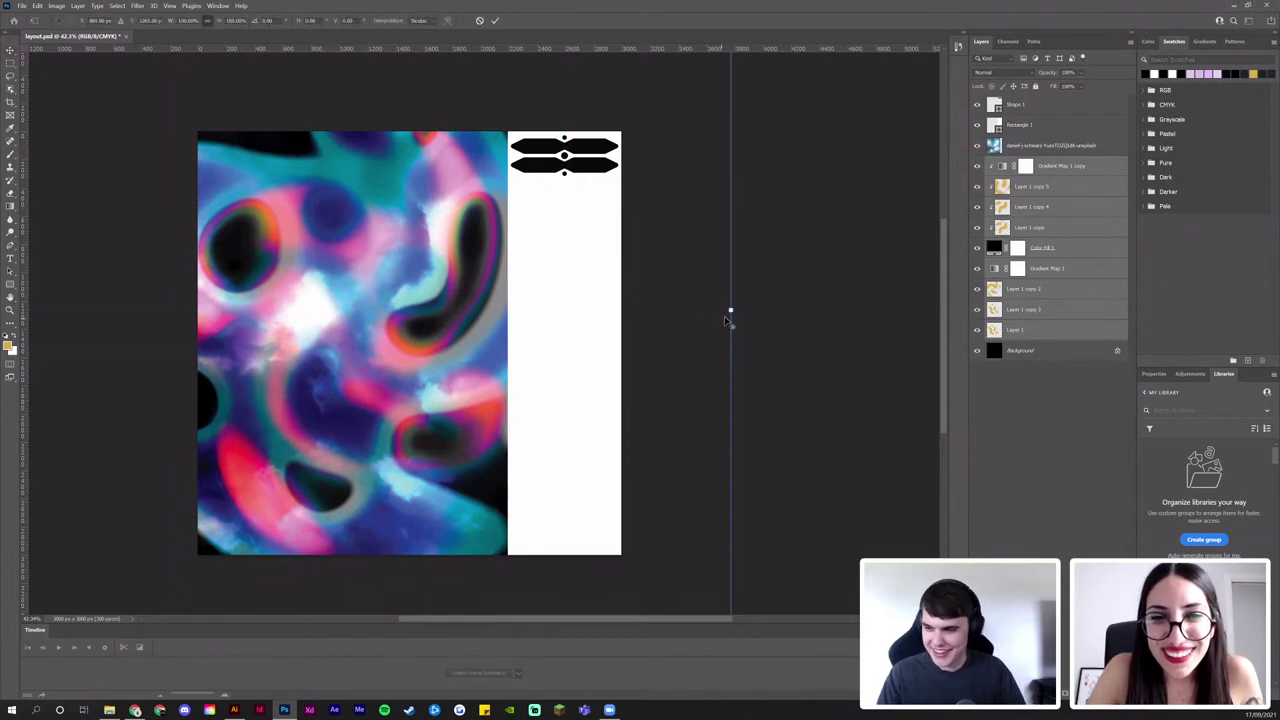
{"action": "left_click_drag", "start_coordinate": [736, 311], "coordinate": [758, 309]}
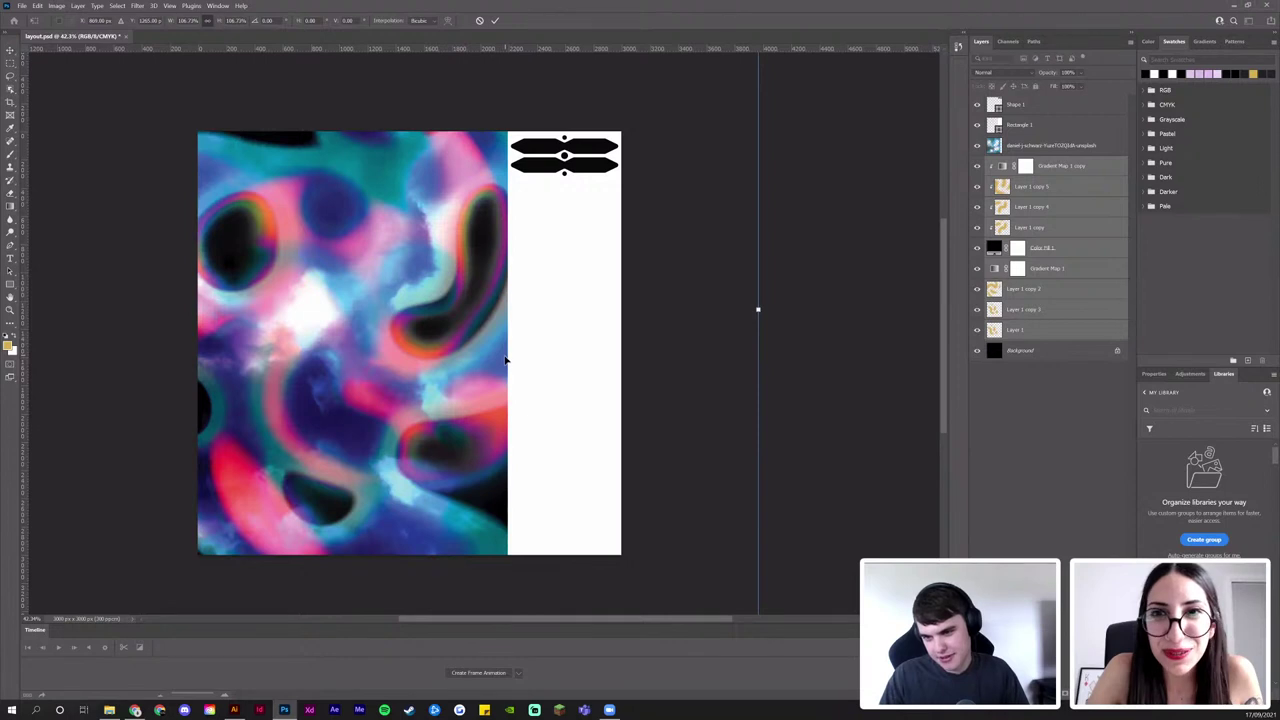
{"action": "key", "text": "Return"}
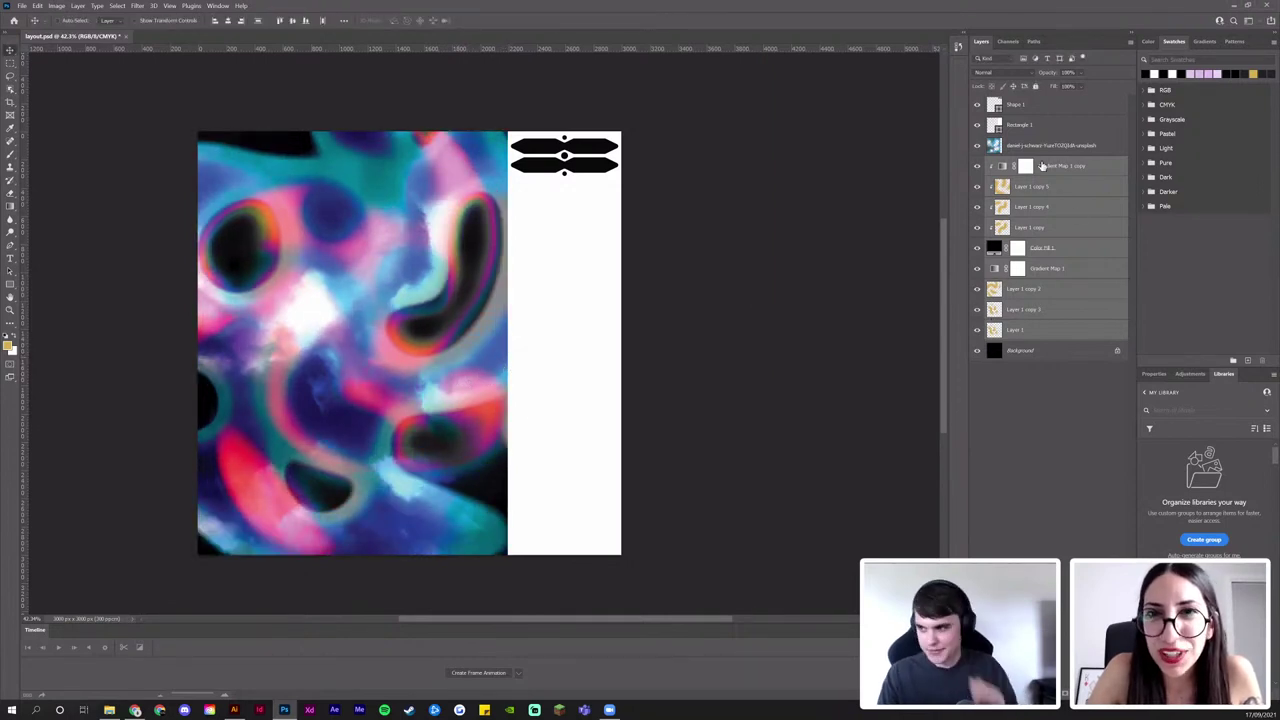
{"action": "double_click", "coordinate": [996, 104]}
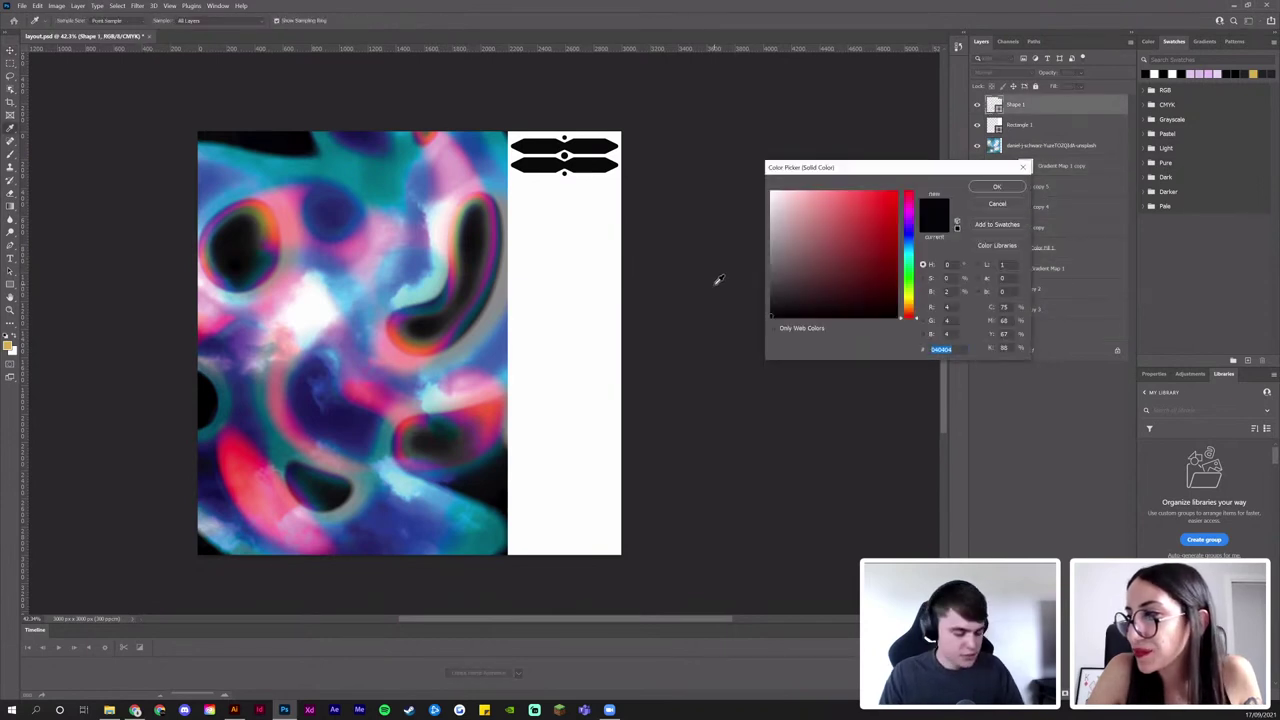
{"action": "key", "text": "Escape"}
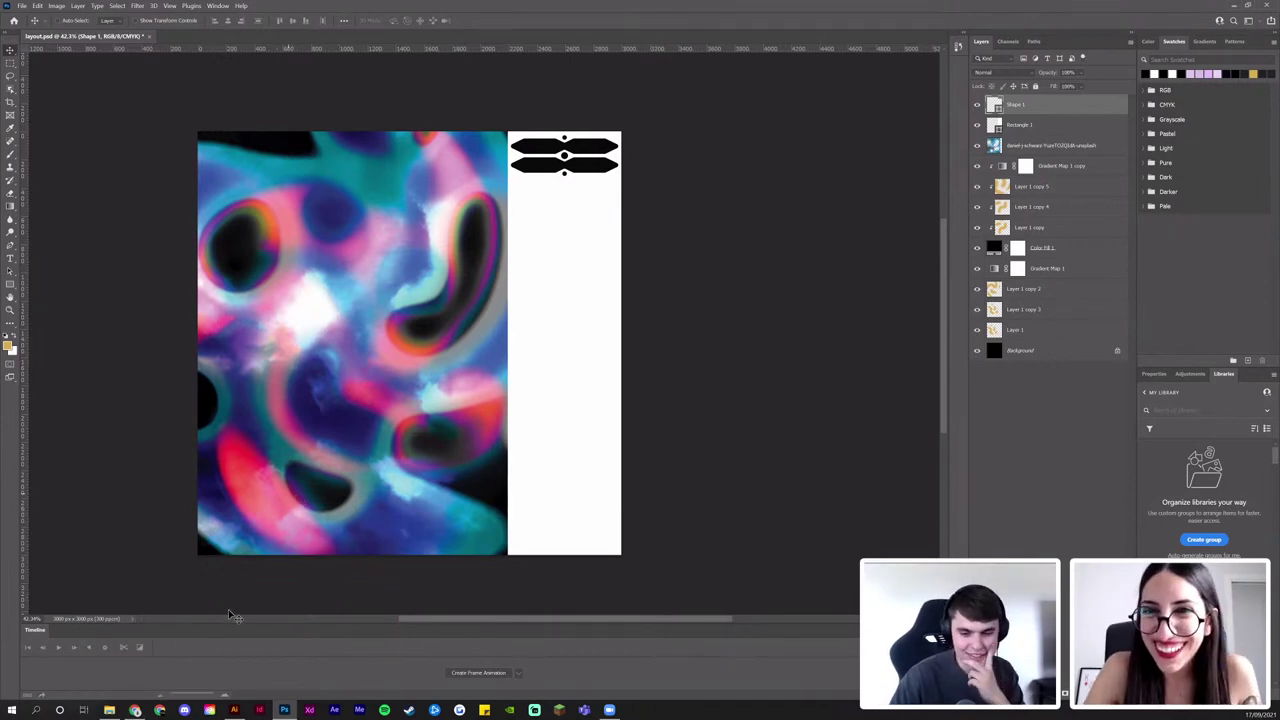
{"action": "left_click", "coordinate": [135, 710]}
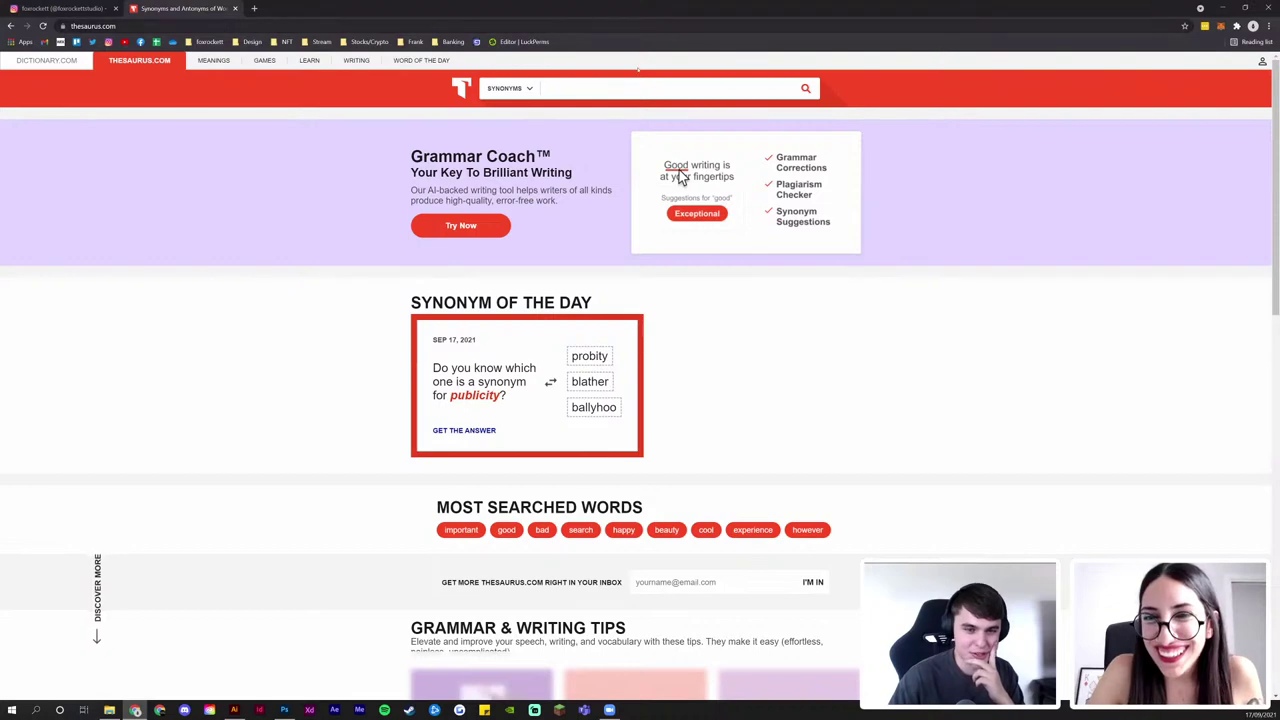
{"action": "left_click", "coordinate": [1223, 7]}
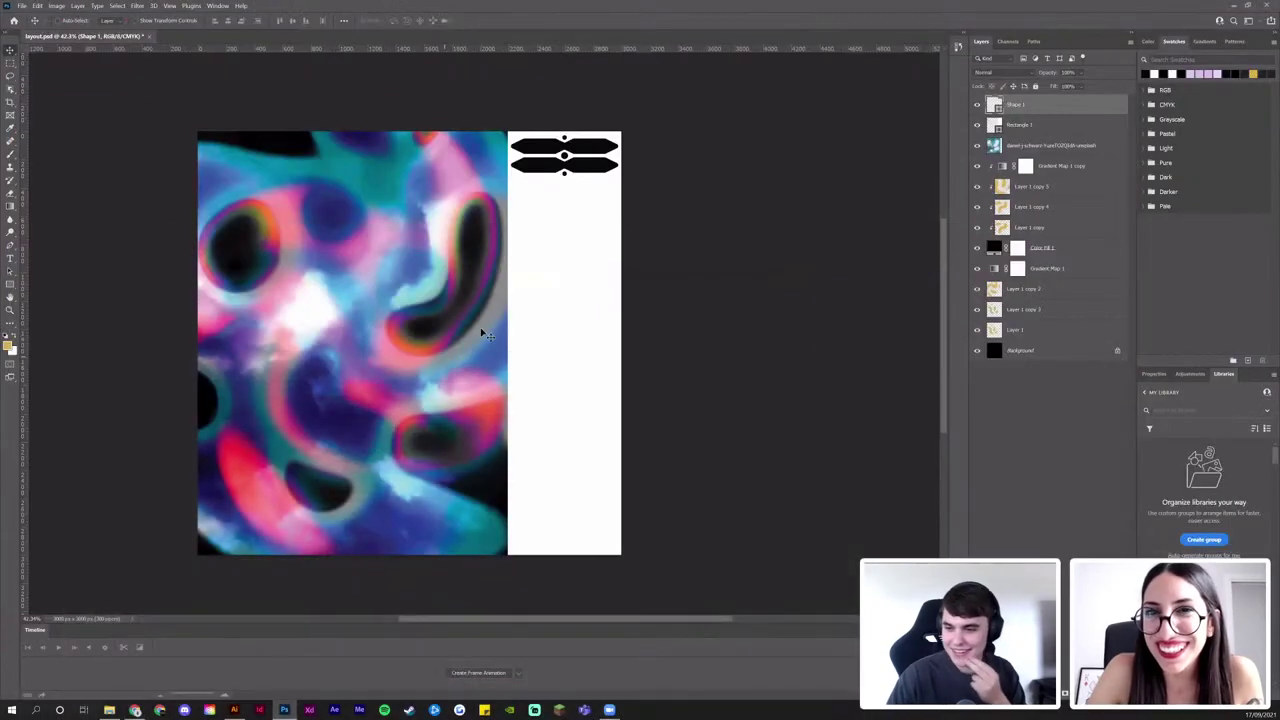
Recolour the Shape 1 ornament with the dark grey #242425 sampled from the curved black blob in the artwork
{"action": "key", "text": "z"}
{"action": "left_click_drag", "start_coordinate": [557, 197], "coordinate": [600, 206]}
{"action": "double_click", "coordinate": [991, 106]}
{"action": "left_click", "coordinate": [483, 241]}
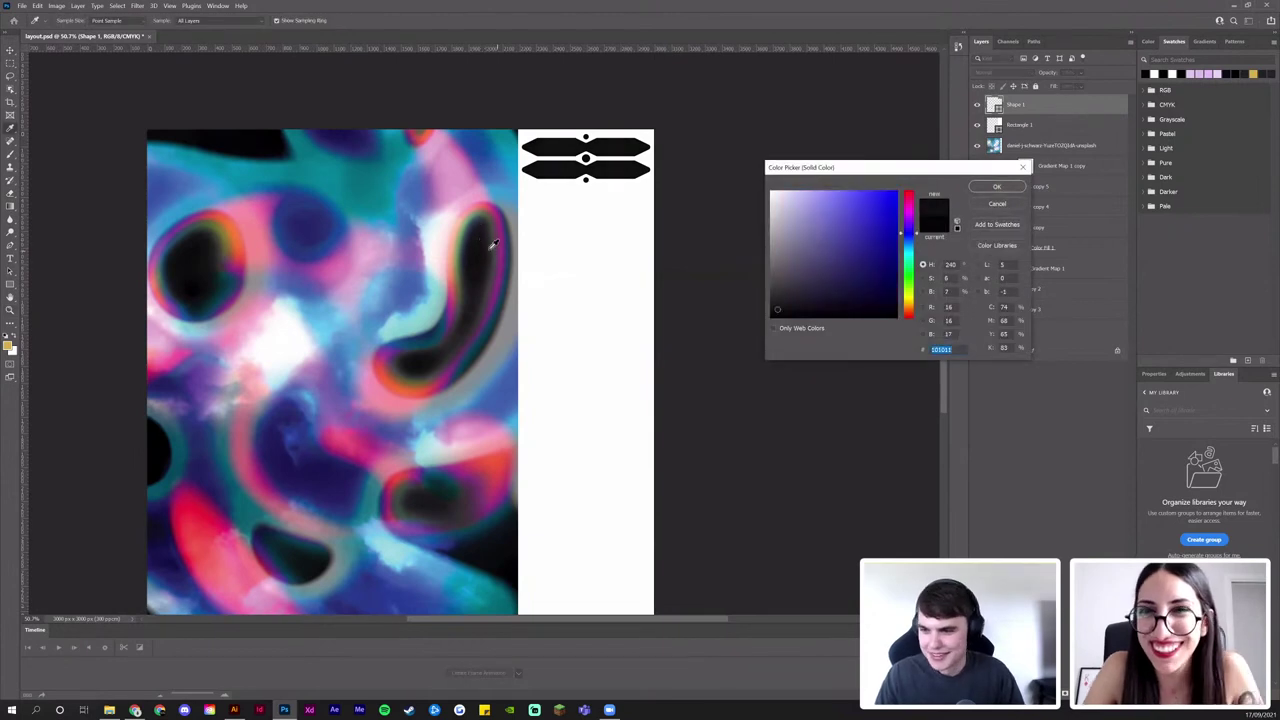
{"action": "left_click", "coordinate": [486, 243]}
{"action": "left_click", "coordinate": [584, 276]}
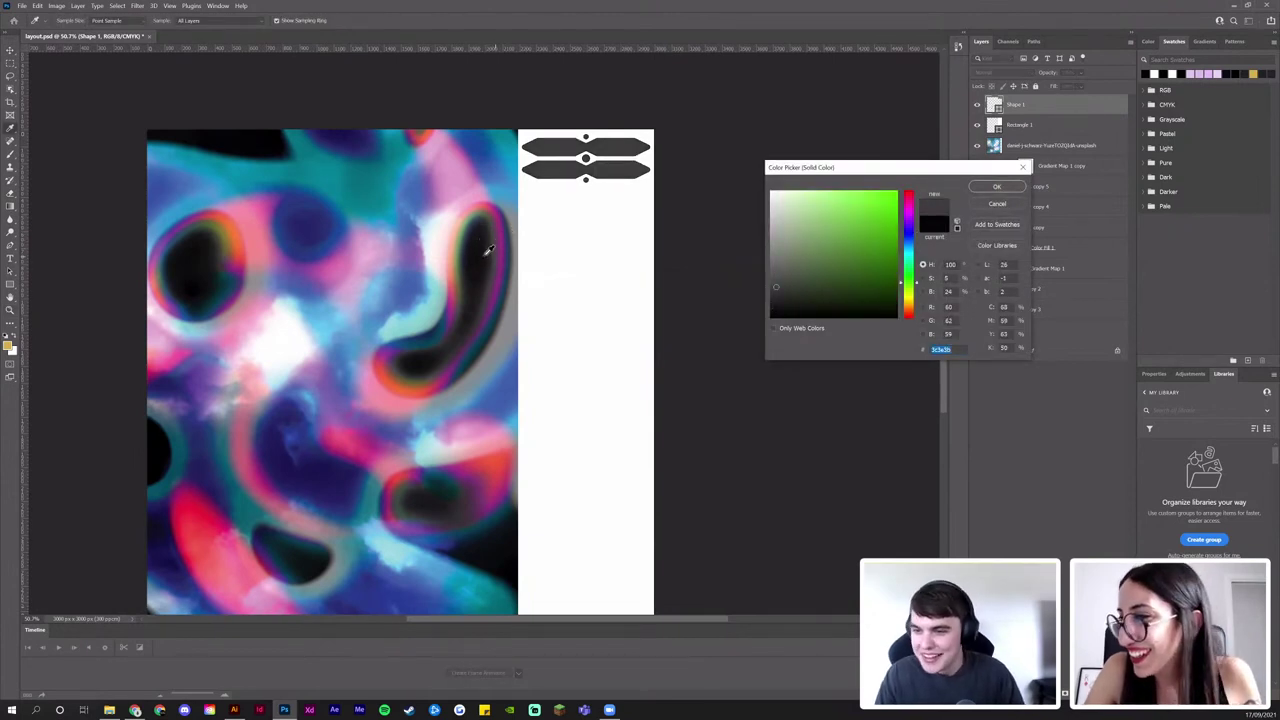
{"action": "left_click", "coordinate": [488, 245]}
{"action": "left_click", "coordinate": [494, 238]}
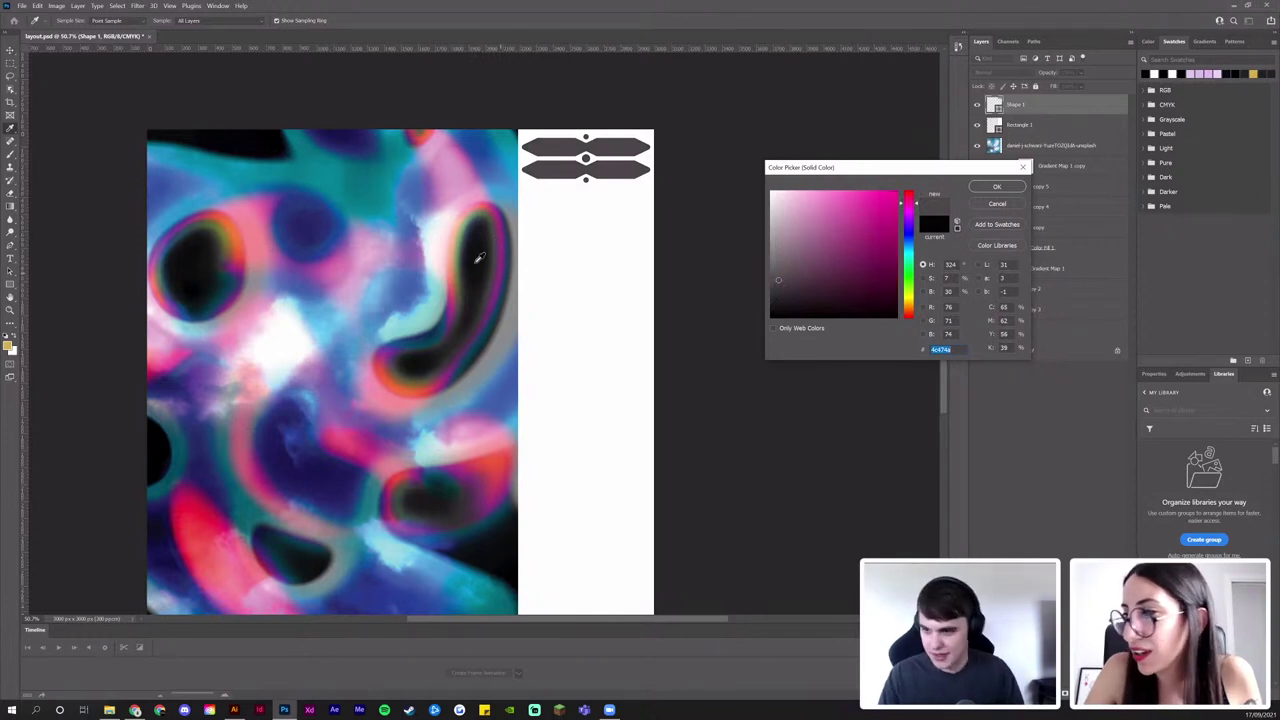
{"action": "left_click", "coordinate": [471, 229]}
{"action": "left_click", "coordinate": [475, 234]}
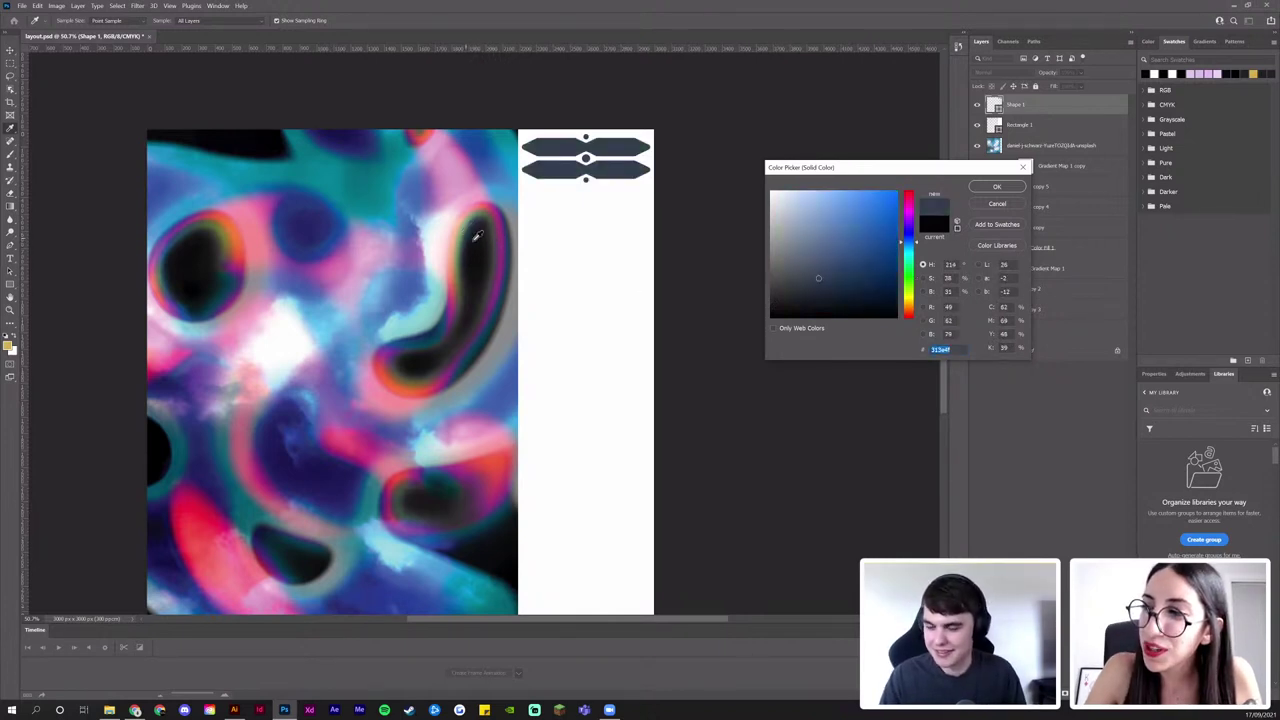
{"action": "left_click", "coordinate": [475, 235]}
{"action": "left_click", "coordinate": [482, 226]}
{"action": "left_click", "coordinate": [489, 221]}
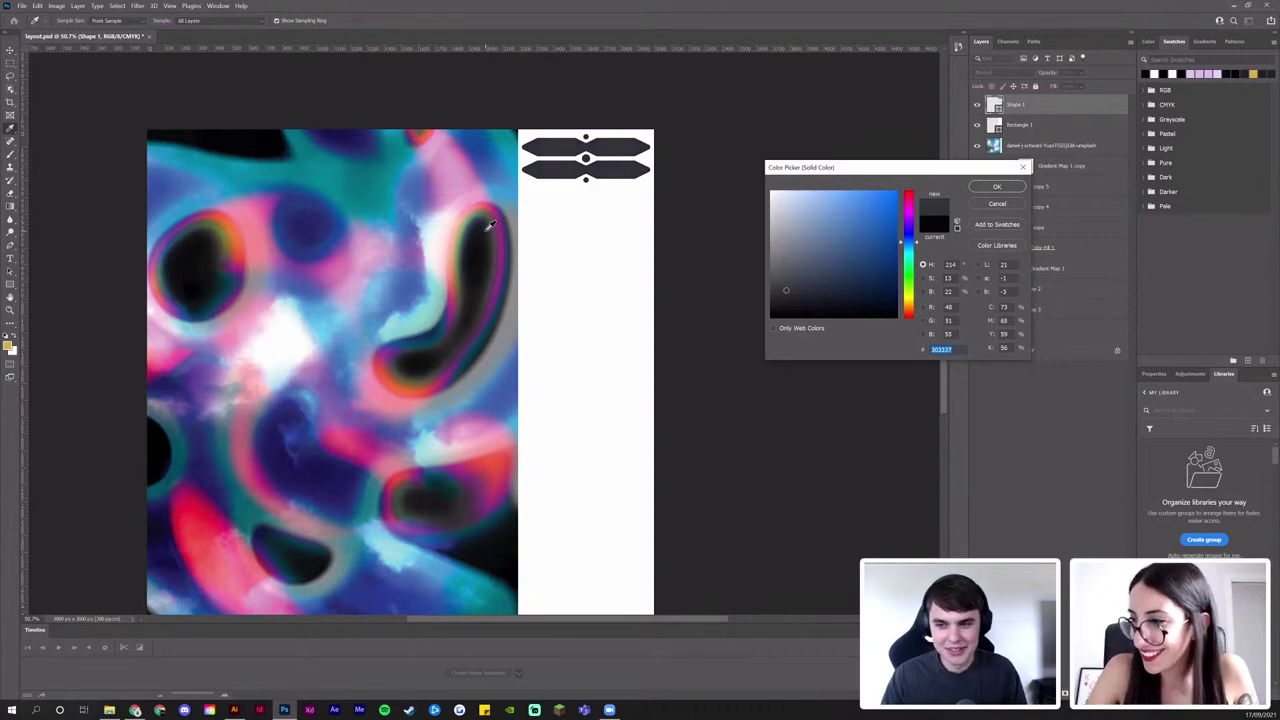
{"action": "left_click", "coordinate": [489, 227]}
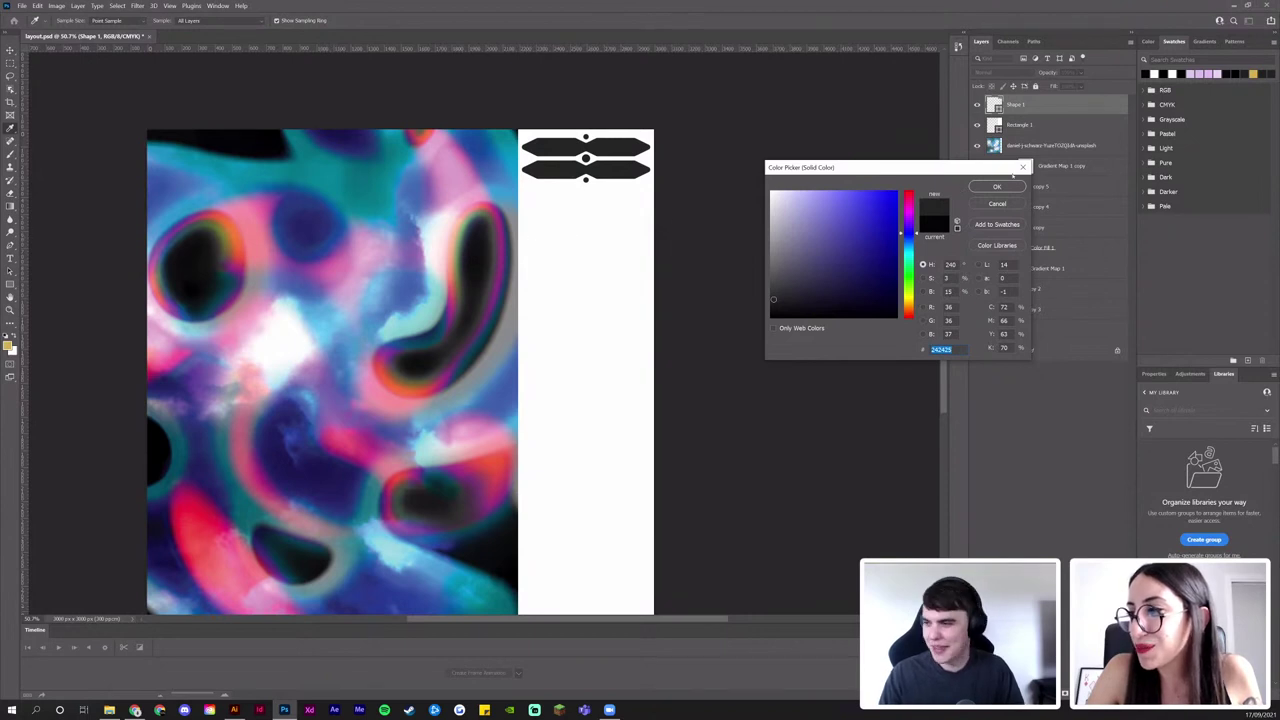
{"action": "left_click", "coordinate": [997, 187]}
Add a text layer reading "VOIDED DREAMS" over the upper part of the gradient artwork
{"action": "left_click_drag", "start_coordinate": [613, 347], "coordinate": [605, 253]}
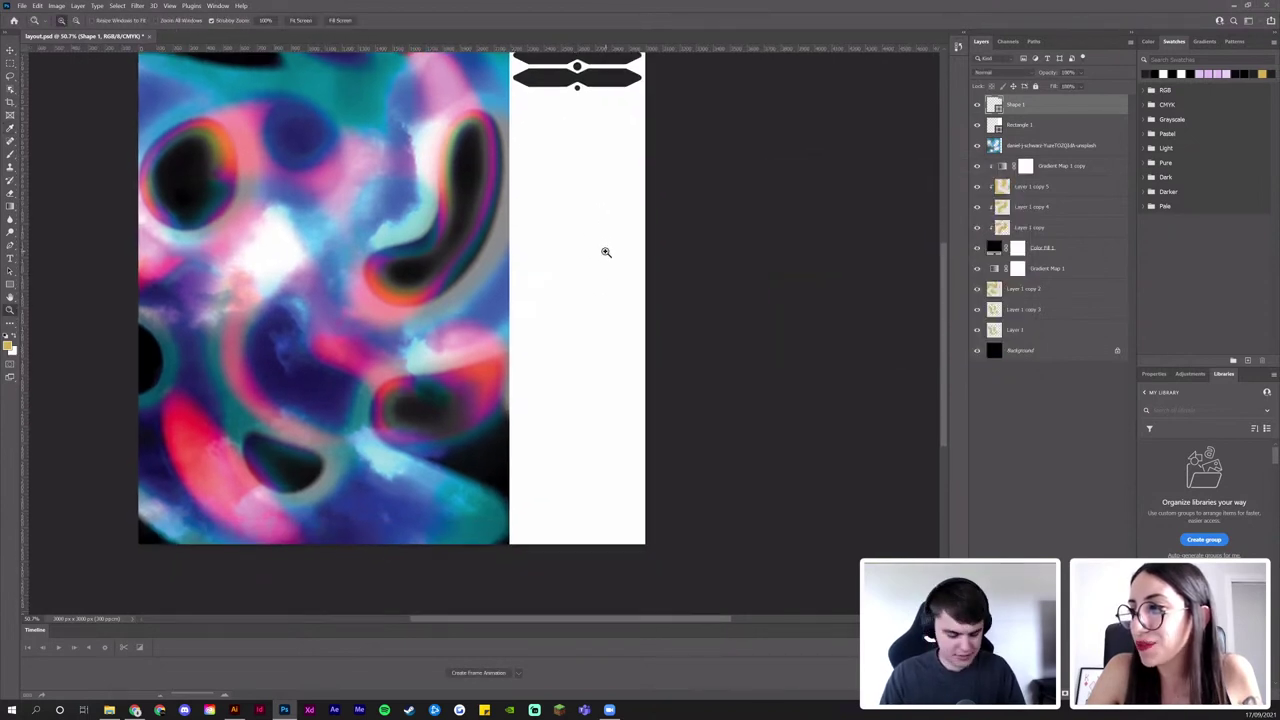
{"action": "key", "text": "t"}
{"action": "left_click", "coordinate": [296, 185]}
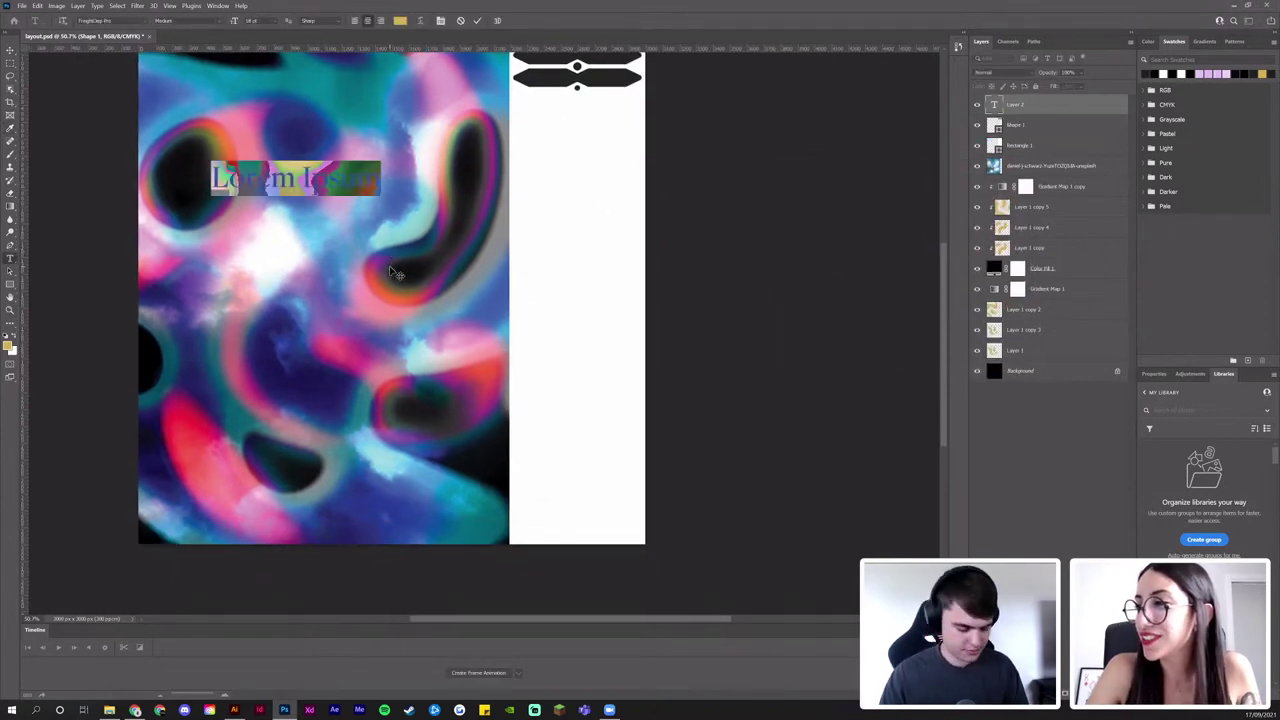
{"action": "type", "text": "VOID"}
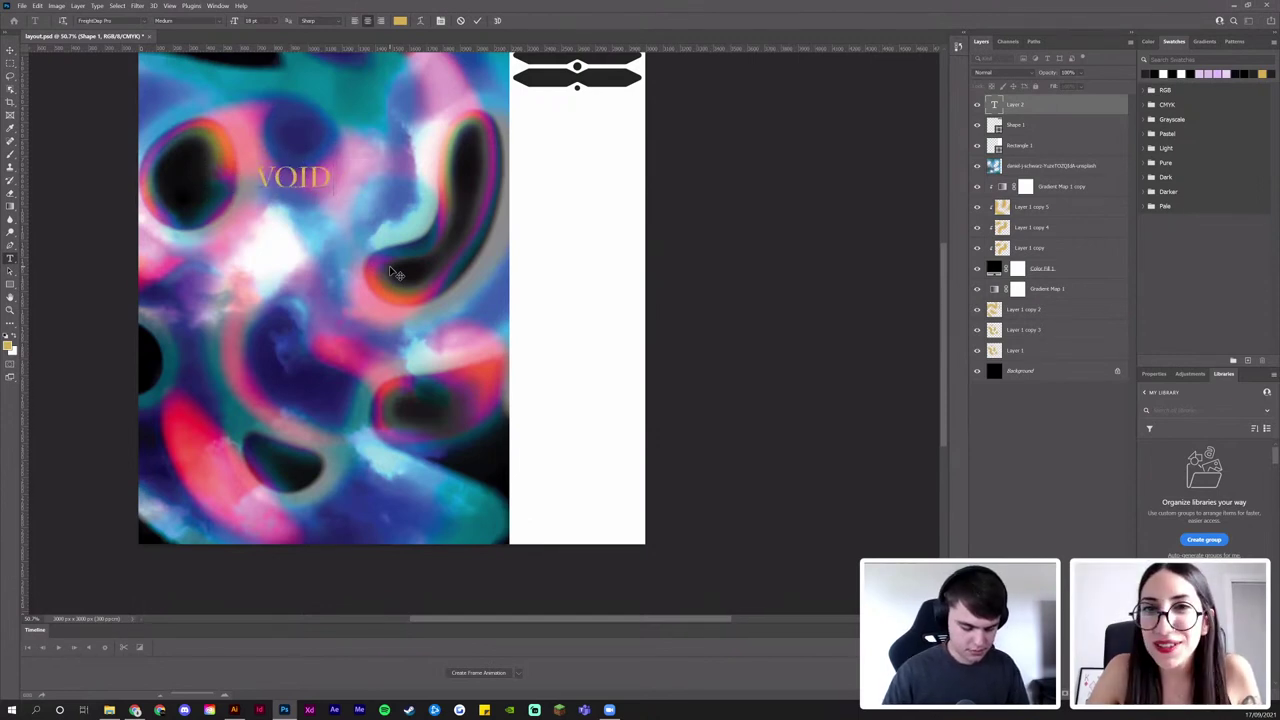
{"action": "key", "text": "BackSpace"}
{"action": "type", "text": "ED DREAMS"}
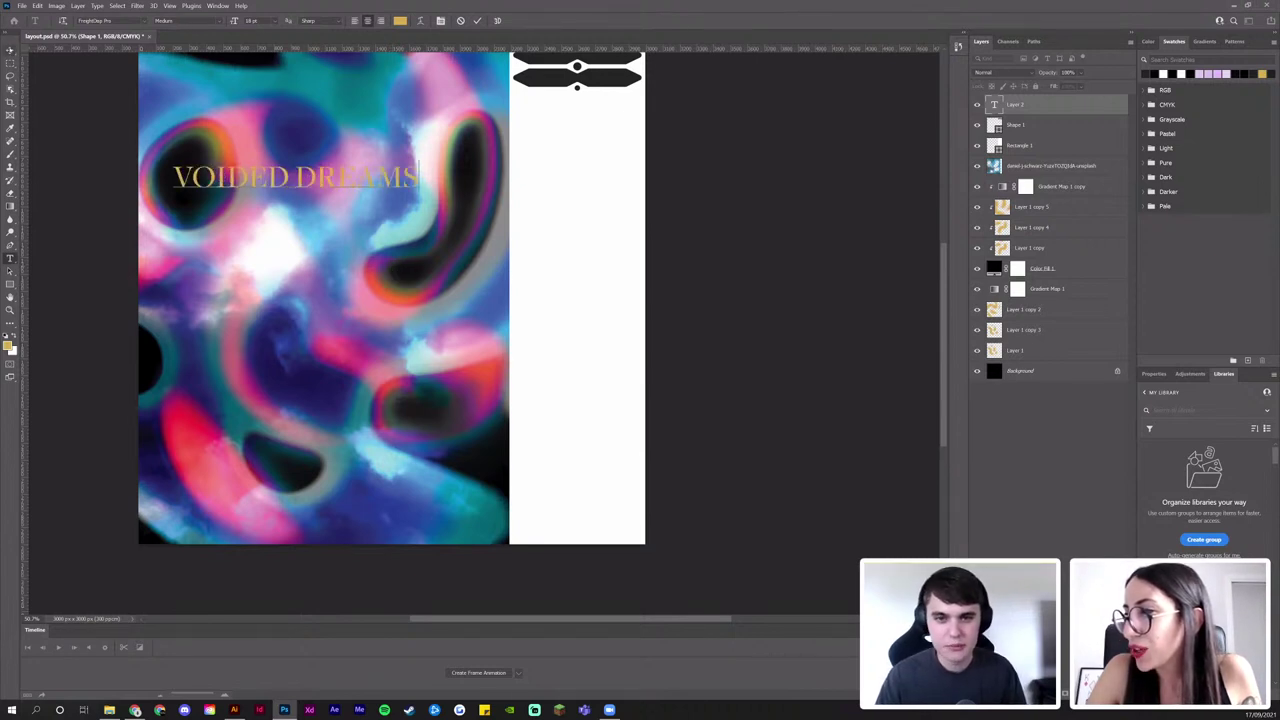
Rotate the VOIDED DREAMS text 90° clockwise so it reads vertically down the artwork
{"action": "left_click", "coordinate": [10, 50]}
{"action": "left_click_drag", "start_coordinate": [394, 179], "coordinate": [430, 393]}
{"action": "key", "text": "ctrl+t"}
{"action": "key", "text": "Return"}
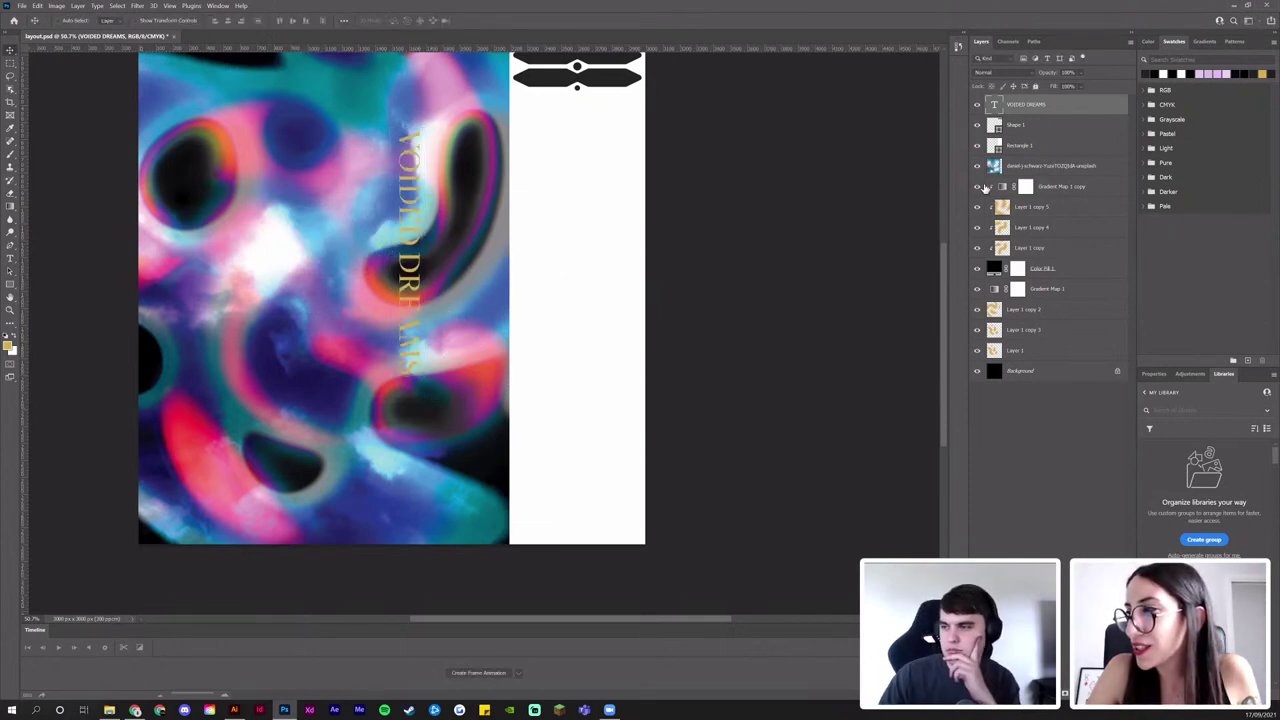
Set the VOIDED DREAMS text colour to #242425 by sampling the dark ornament on the white strip
{"action": "left_click", "coordinate": [1154, 374]}
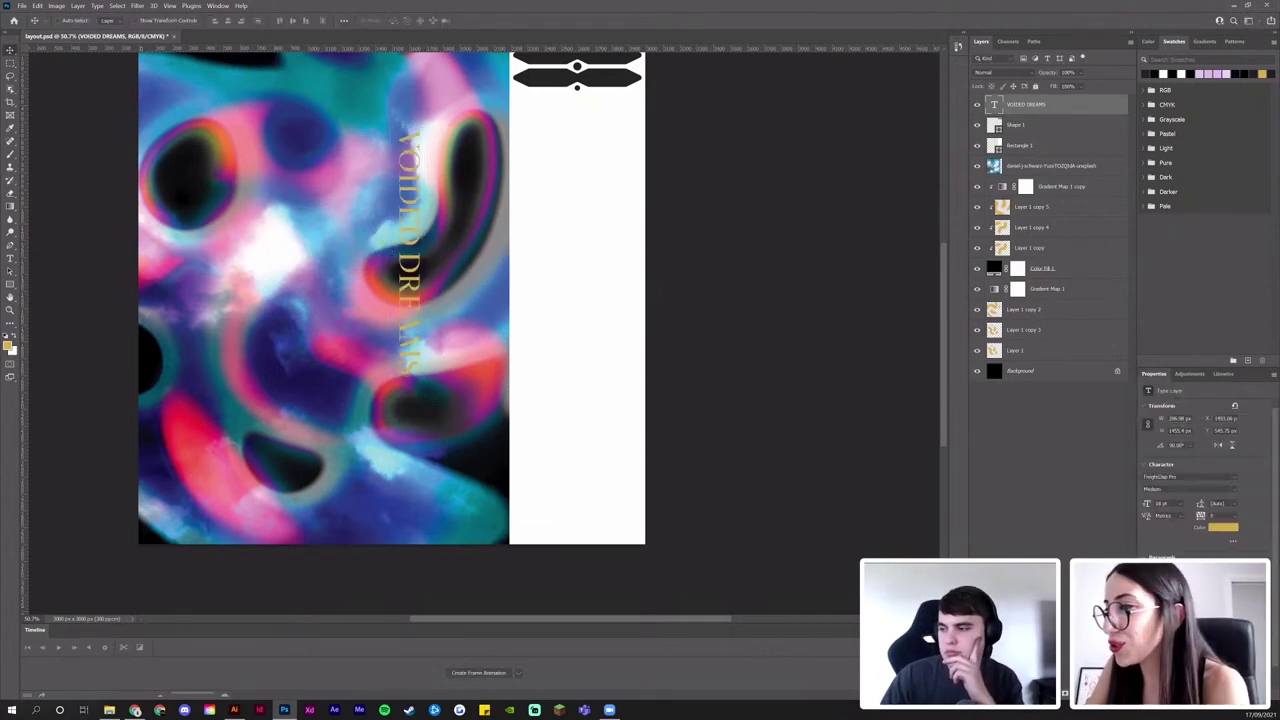
{"action": "left_click", "coordinate": [1224, 529]}
{"action": "left_click", "coordinate": [586, 80]}
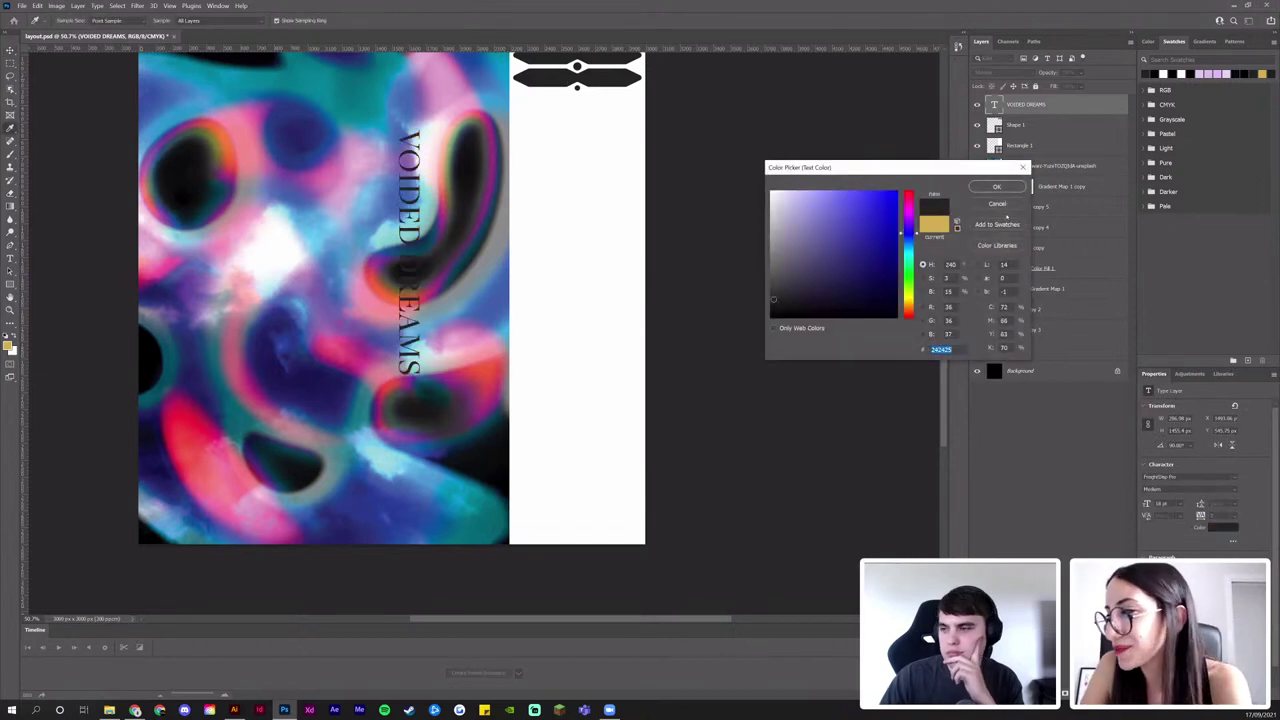
{"action": "key", "text": "Return"}
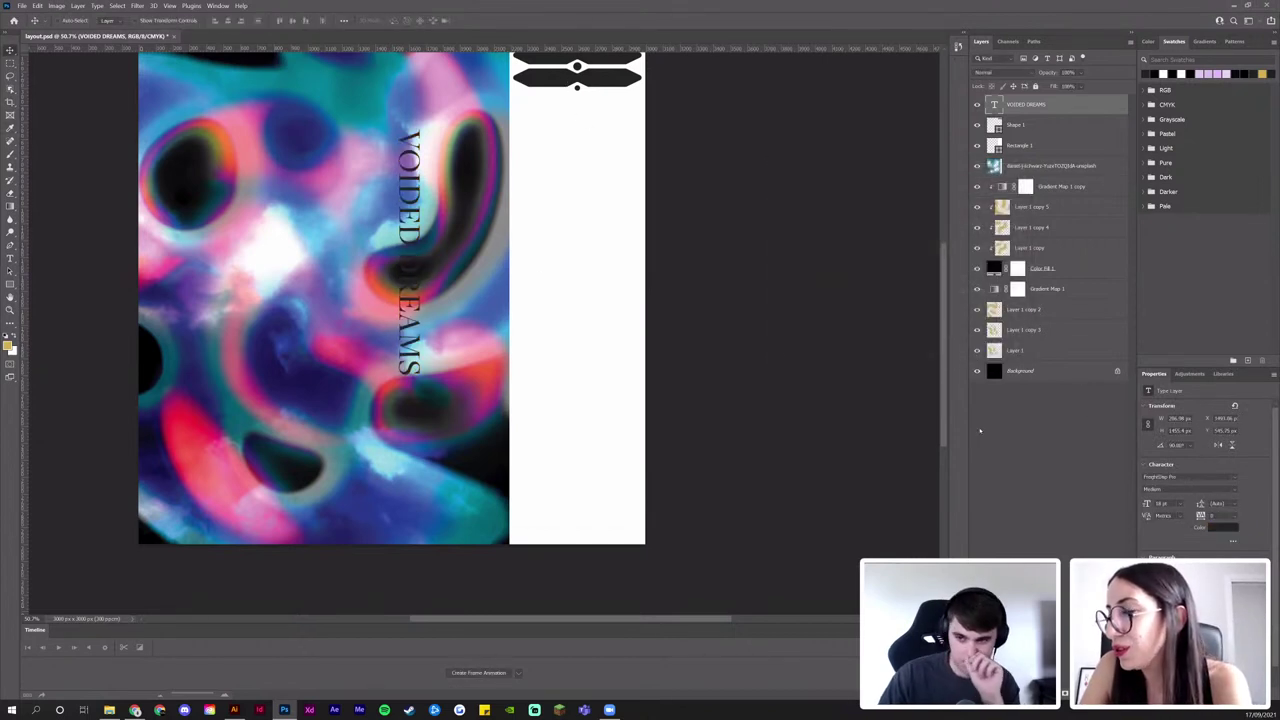
Move the vertical VOIDED DREAMS text from the artwork onto the white strip below the ornament
{"action": "double_click", "coordinate": [409, 247]}
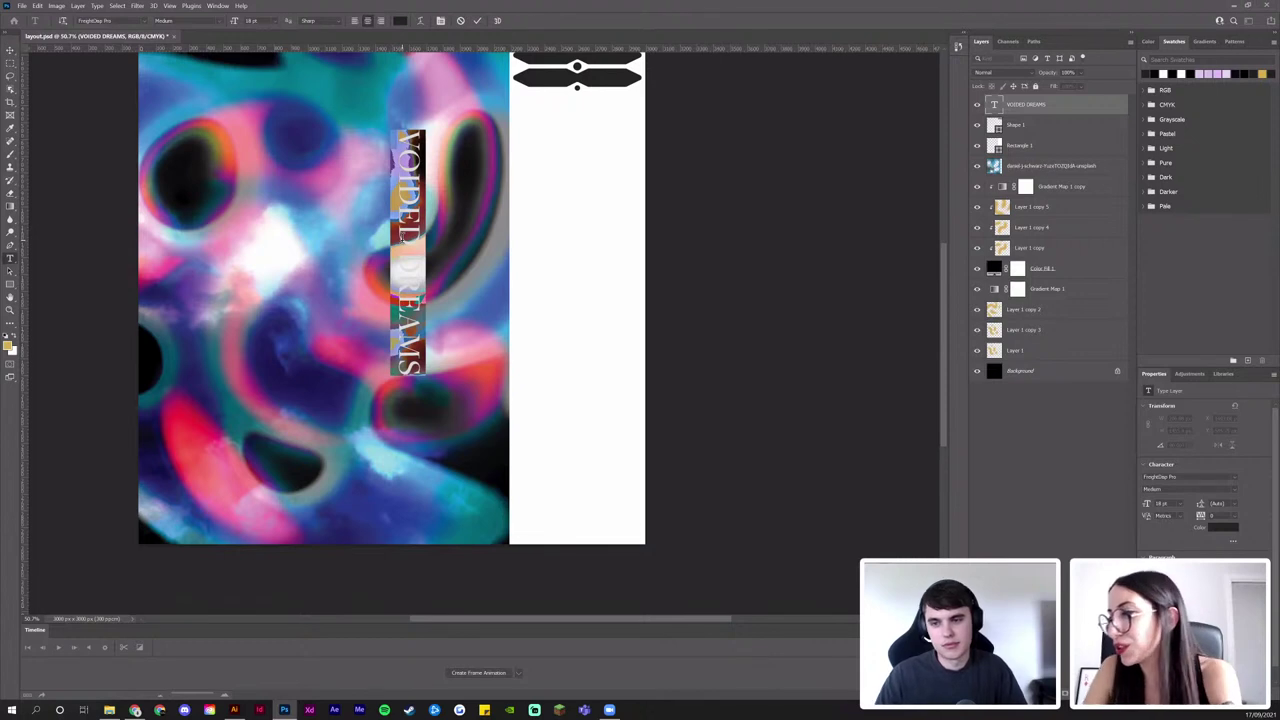
{"action": "key", "text": "Escape"}
{"action": "key", "text": "v"}
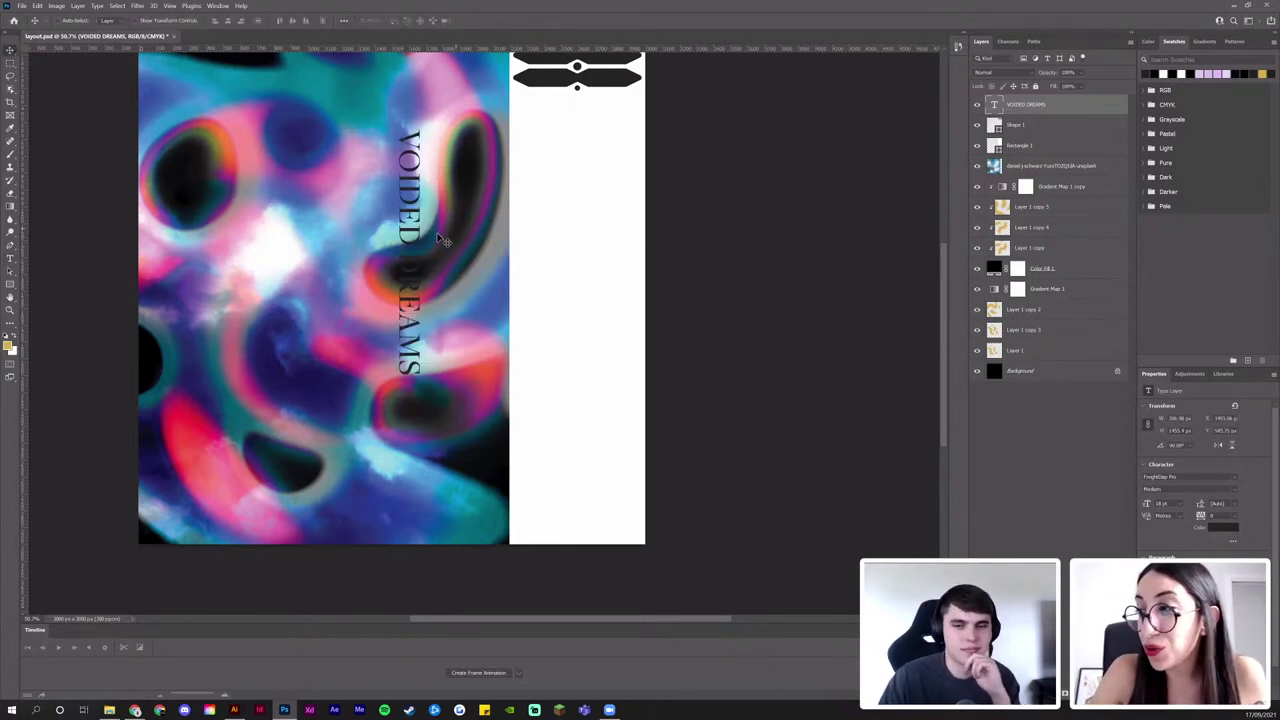
{"action": "left_click_drag", "start_coordinate": [413, 244], "coordinate": [424, 268]}
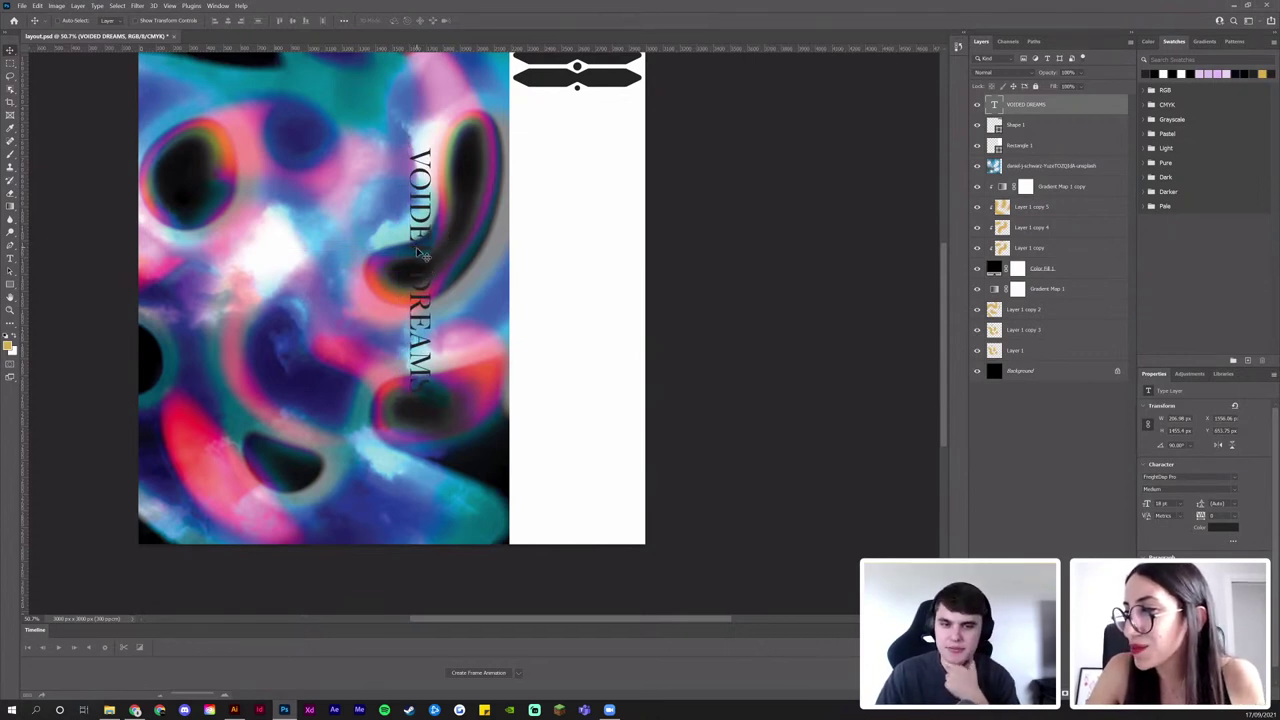
{"action": "left_click_drag", "start_coordinate": [422, 255], "coordinate": [587, 229]}
Preview different typefaces on the VOIDED DREAMS text, from the recent fonts through to the Alien League family
{"action": "left_click", "coordinate": [1236, 478]}
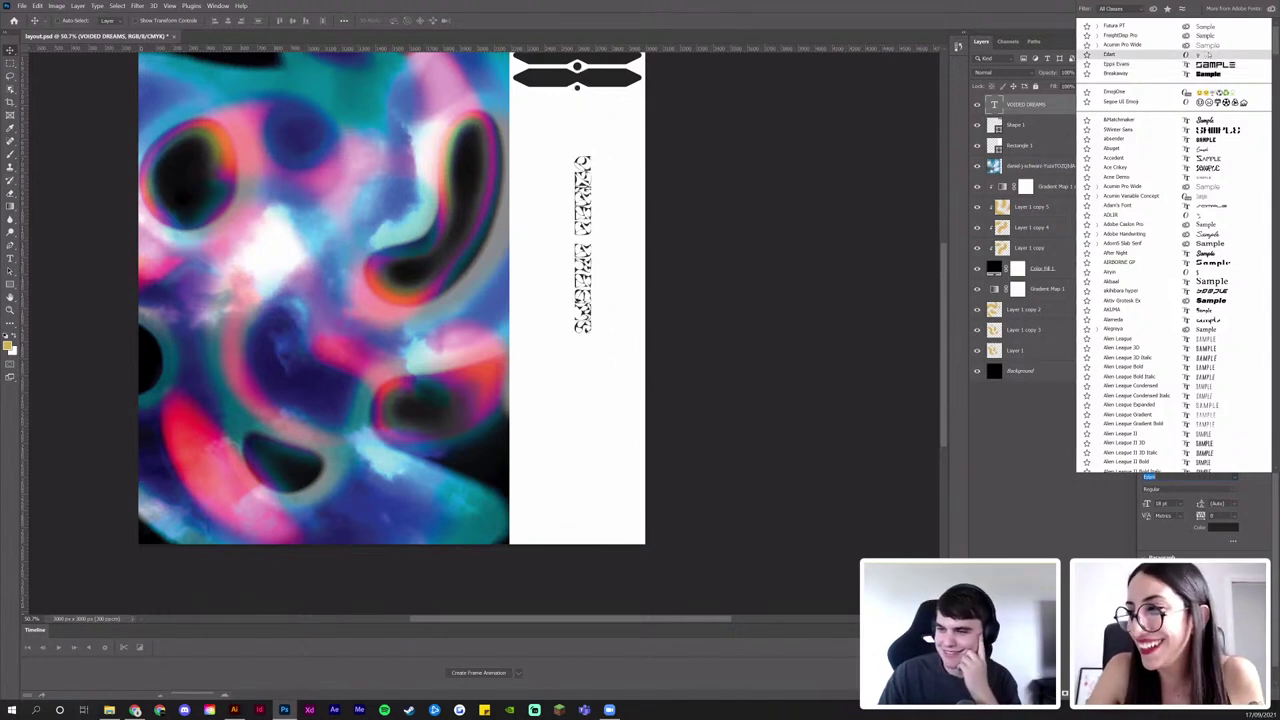
{"action": "key", "text": "Up"}
{"action": "key", "text": "Up"}
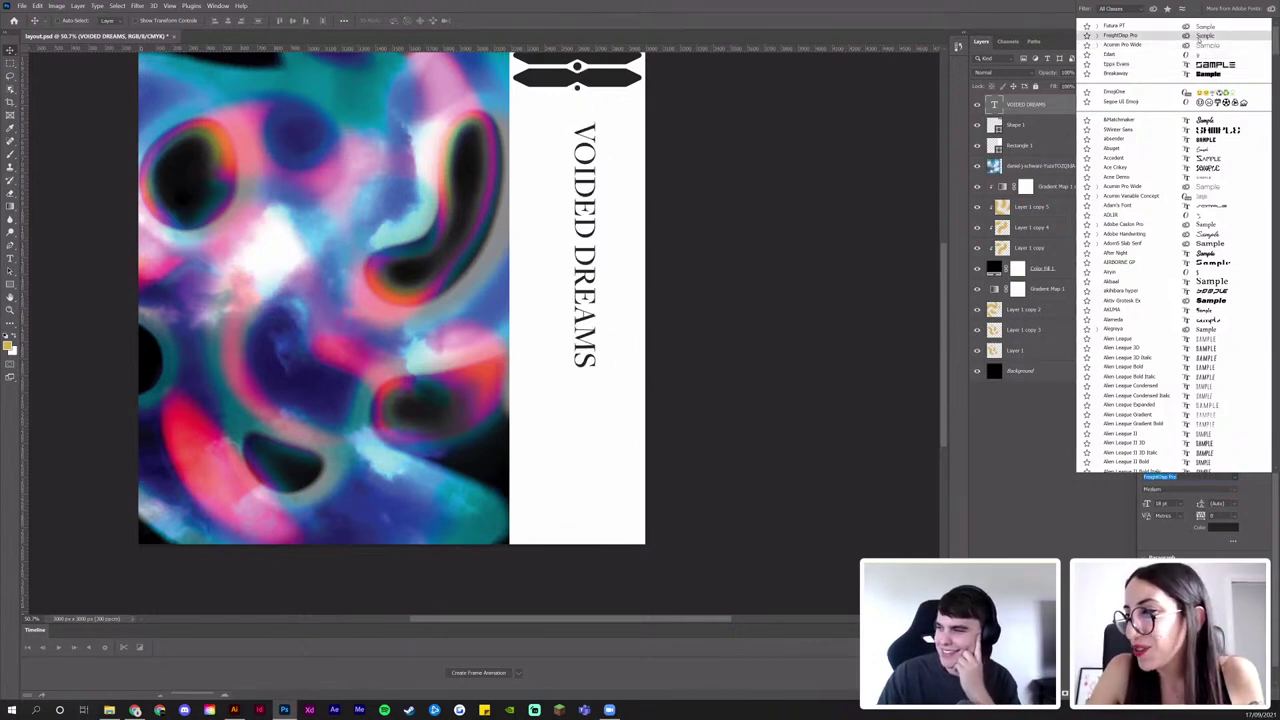
{"action": "scroll", "coordinate": [1199, 40], "scroll_direction": "down", "scroll_amount": 1}
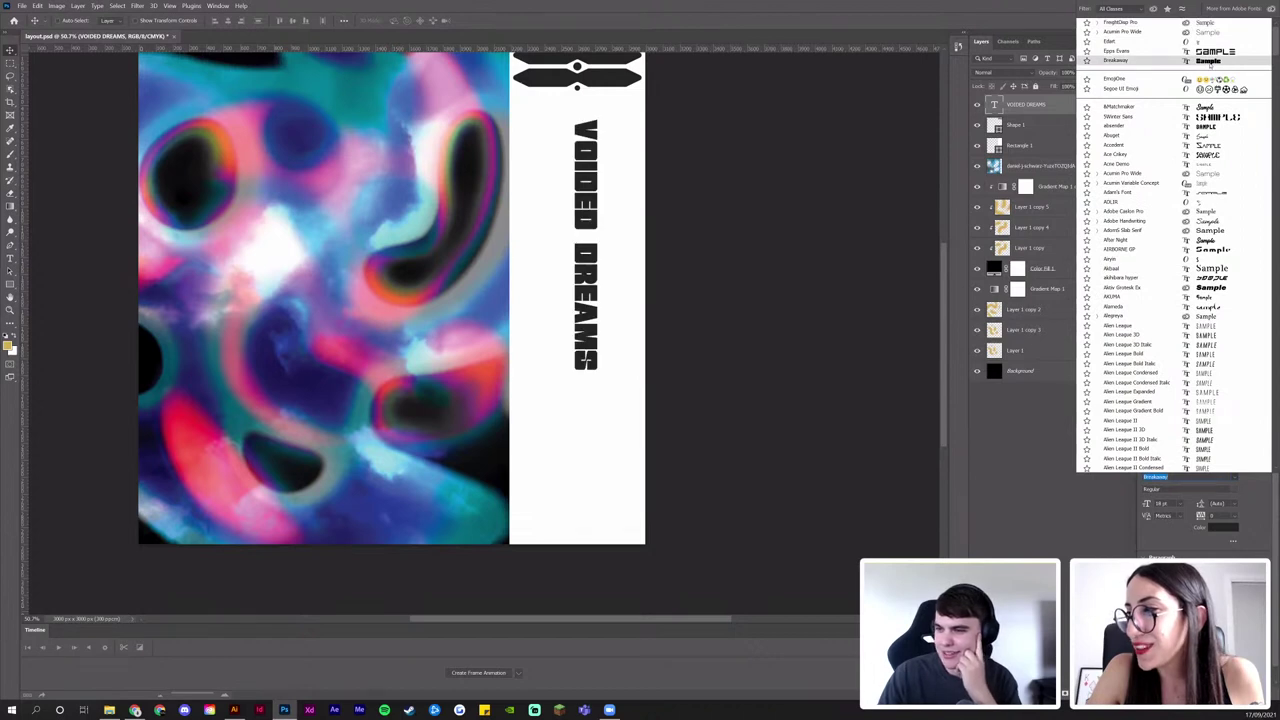
{"action": "key", "text": "Down"}
{"action": "key", "text": "Down"}
{"action": "key", "text": "Down"}
{"action": "key", "text": "Down"}
{"action": "key", "text": "Down"}
{"action": "key", "text": "Down"}
{"action": "key", "text": "Down"}
{"action": "key", "text": "Down"}
{"action": "key", "text": "Down"}
{"action": "key", "text": "Down"}
{"action": "key", "text": "Down"}
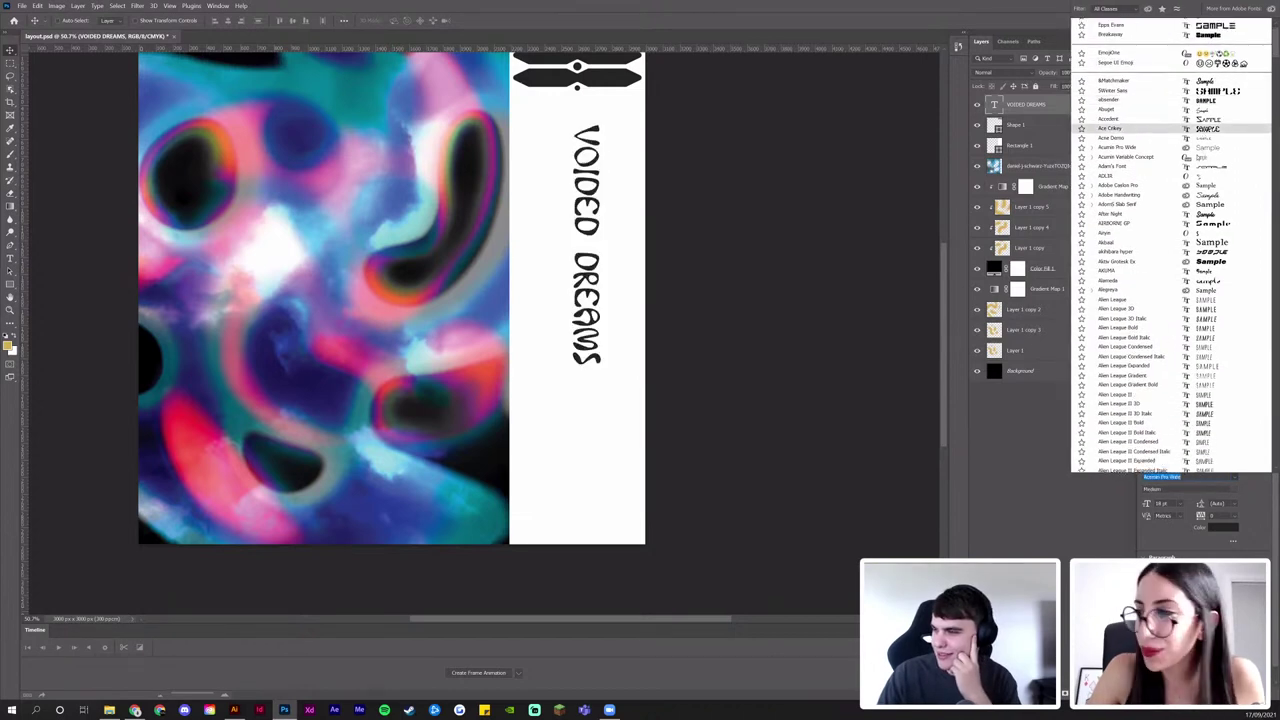
{"action": "key", "text": "Down"}
{"action": "key", "text": "Down"}
{"action": "key", "text": "Down"}
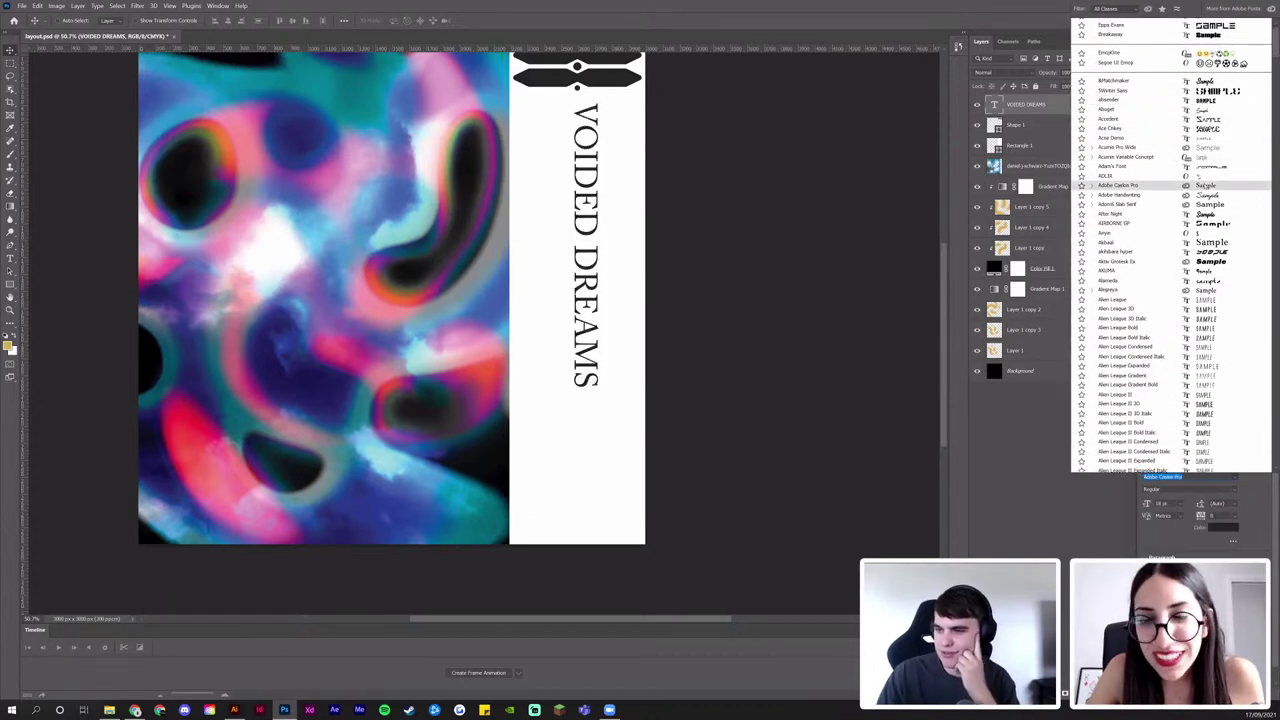
{"action": "key", "text": "Down"}
{"action": "key", "text": "Down"}
{"action": "key", "text": "Down"}
{"action": "key", "text": "Down"}
{"action": "key", "text": "Down"}
{"action": "key", "text": "Down"}
{"action": "key", "text": "Down"}
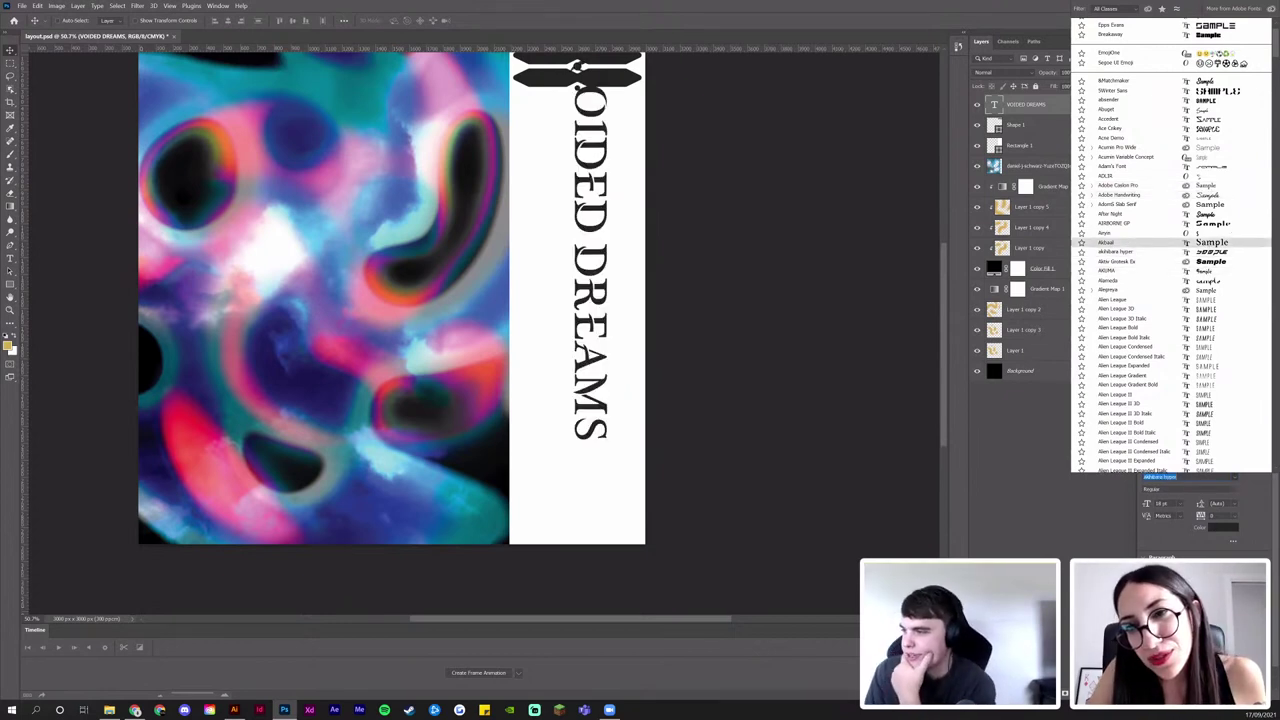
{"action": "key", "text": "Down"}
{"action": "key", "text": "Down"}
{"action": "key", "text": "Down"}
{"action": "key", "text": "Down"}
{"action": "key", "text": "Down"}
{"action": "key", "text": "Down"}
{"action": "key", "text": "Down"}
{"action": "key", "text": "Down"}
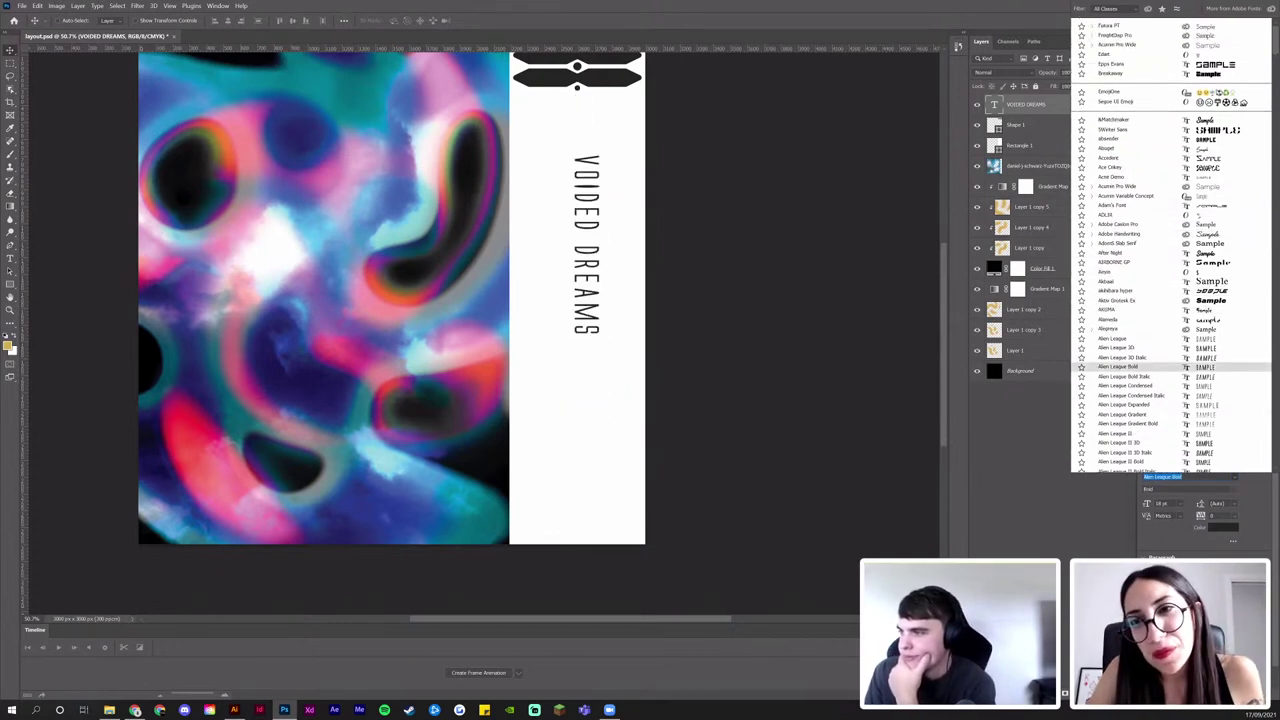
{"action": "type", "text": "es"}
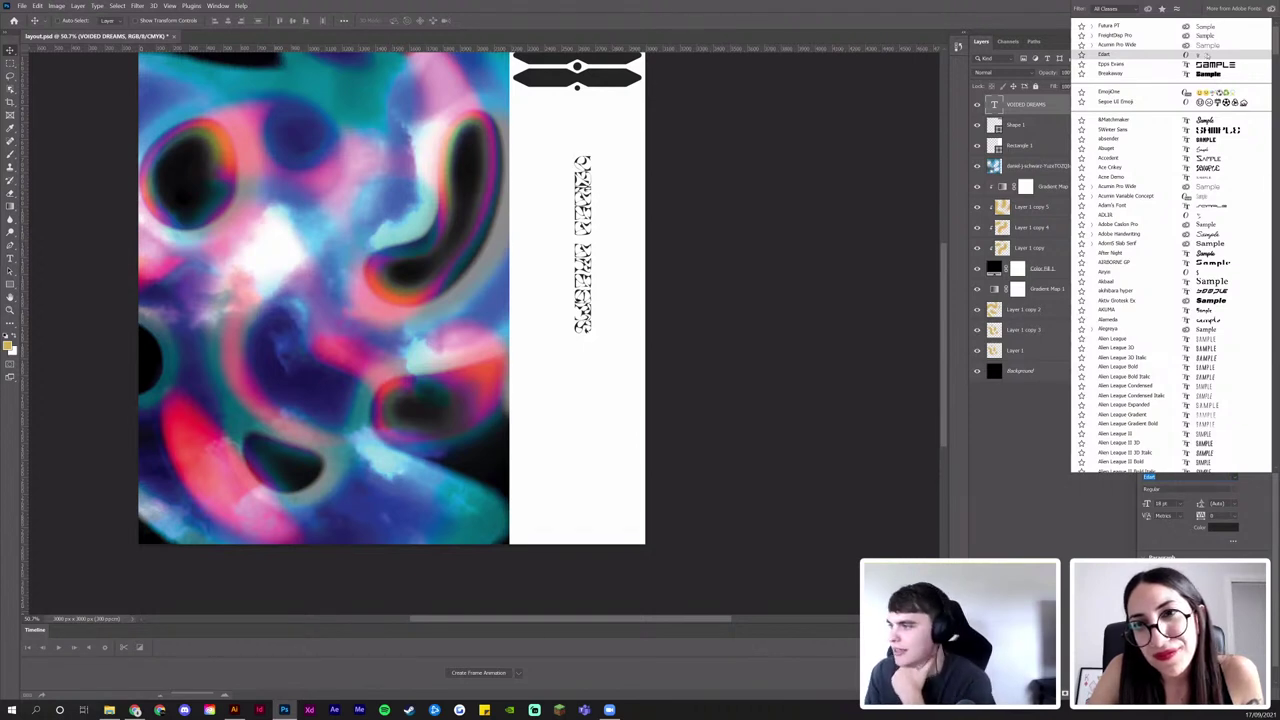
Set the VOIDED DREAMS text in the Breakaway font and place it along the white strip's right edge, below the ornament
{"action": "left_click_drag", "start_coordinate": [1275, 60], "coordinate": [1275, 86]}
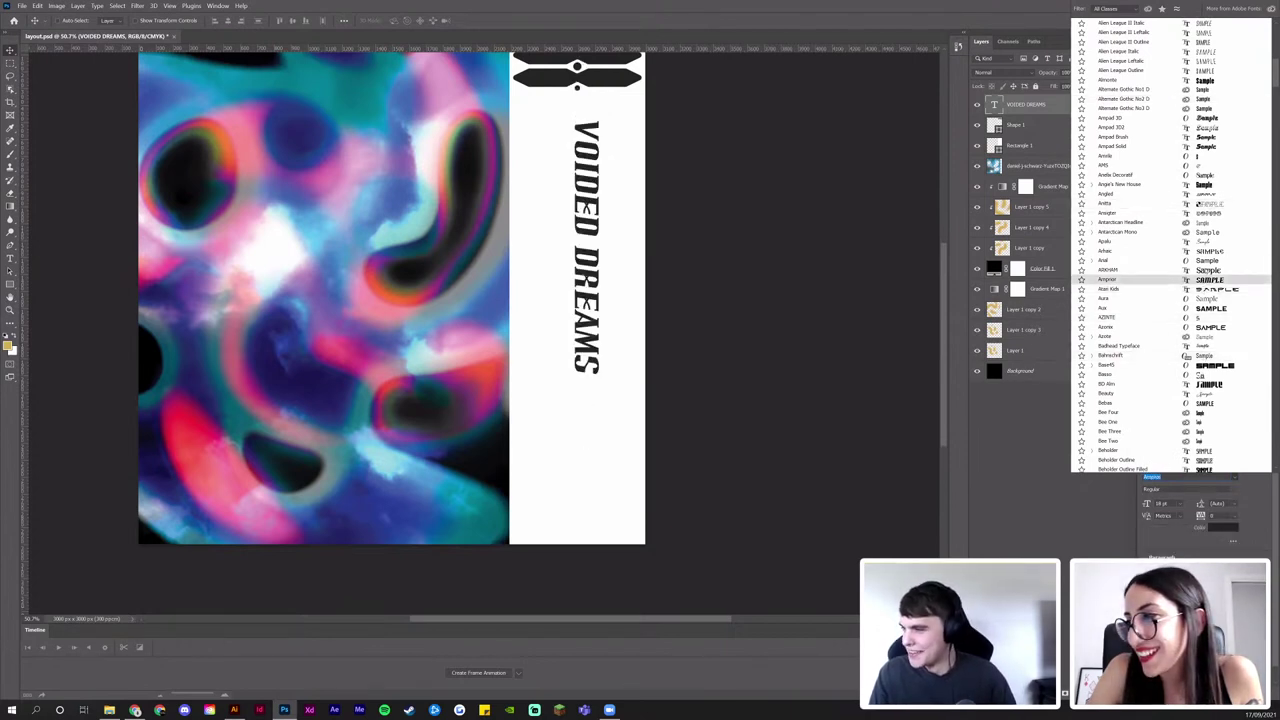
{"action": "scroll", "coordinate": [1210, 340], "scroll_direction": "down", "scroll_amount": 5}
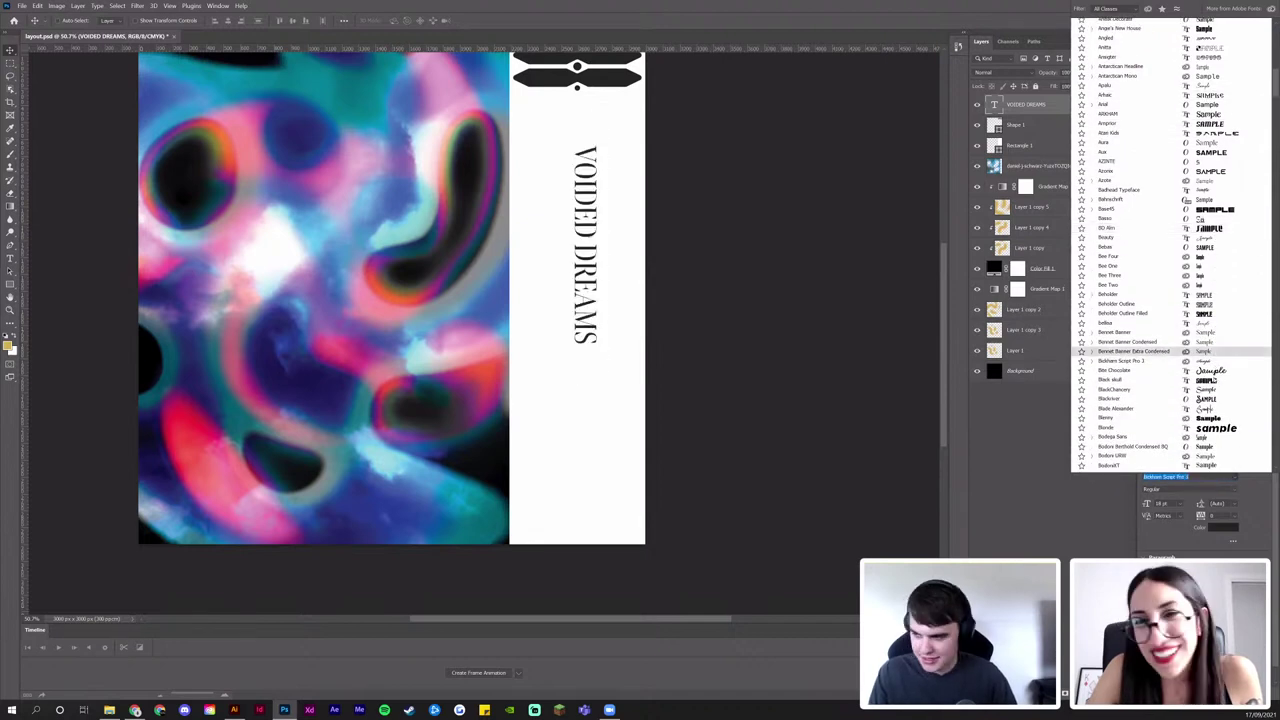
{"action": "scroll", "coordinate": [1212, 370], "scroll_direction": "down", "scroll_amount": 2}
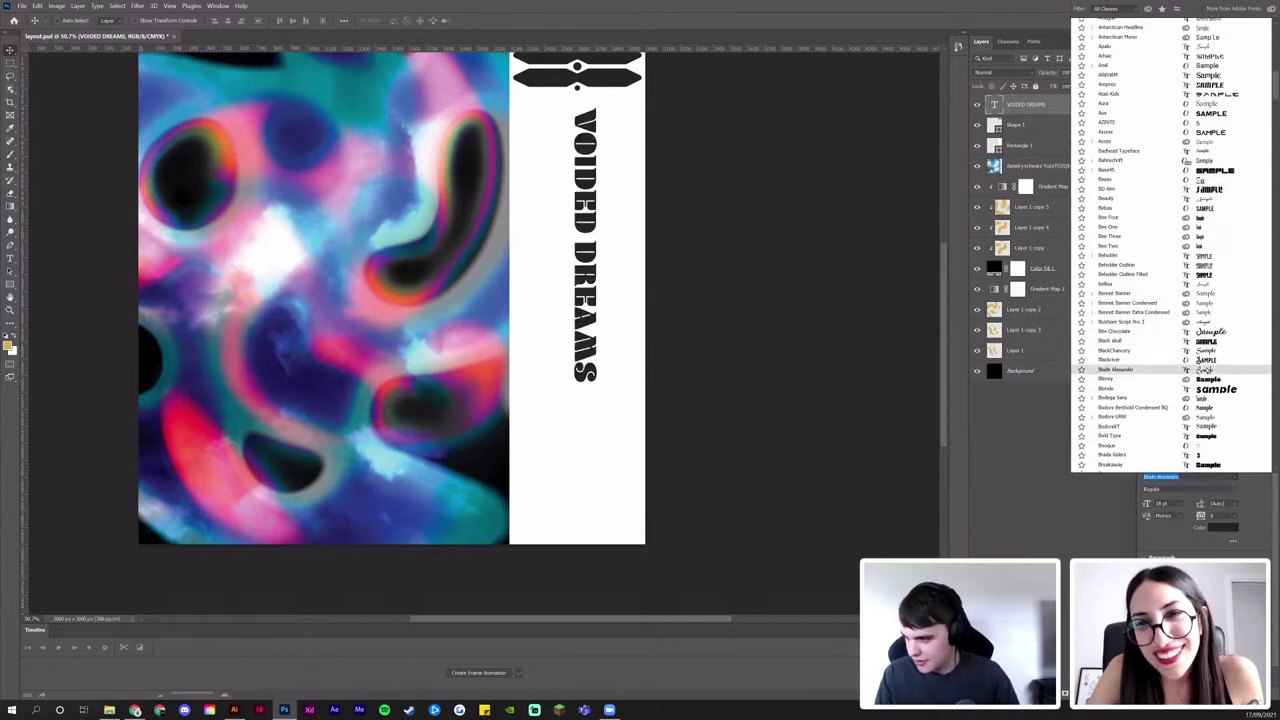
{"action": "scroll", "coordinate": [1170, 345], "scroll_direction": "down", "scroll_amount": 4}
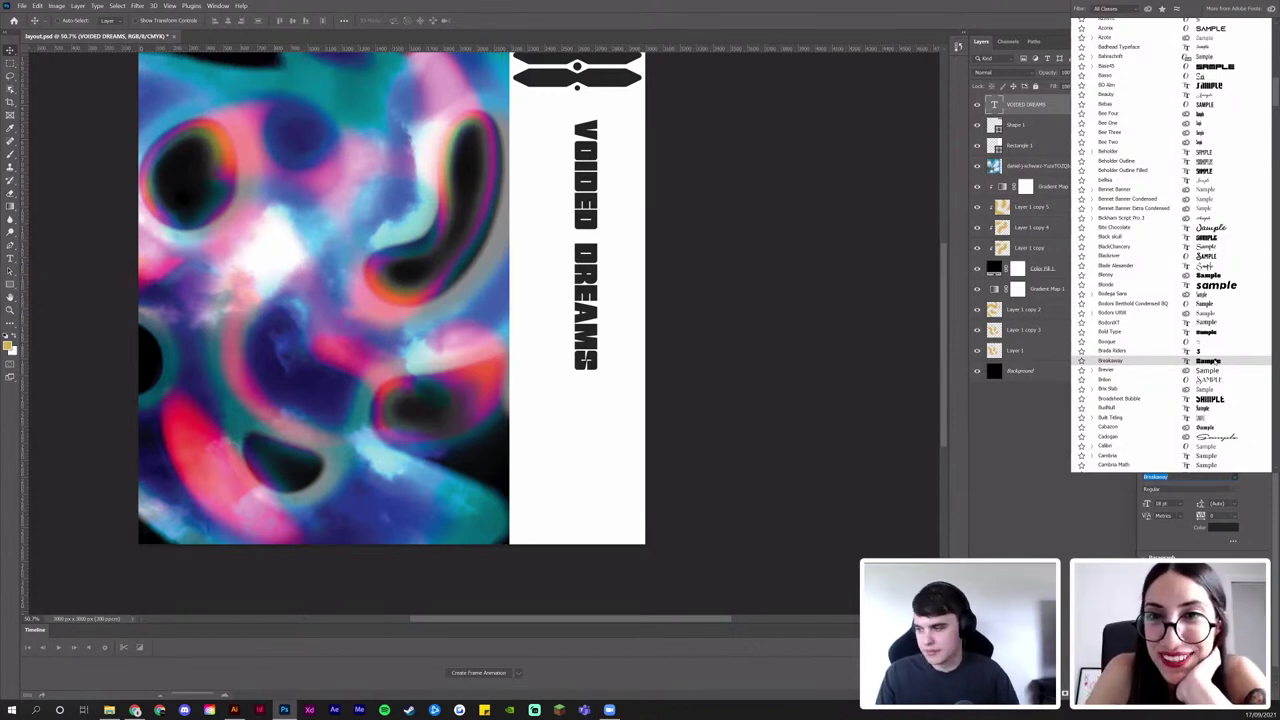
{"action": "left_click", "coordinate": [1217, 361]}
{"action": "left_click_drag", "start_coordinate": [662, 238], "coordinate": [670, 290]}
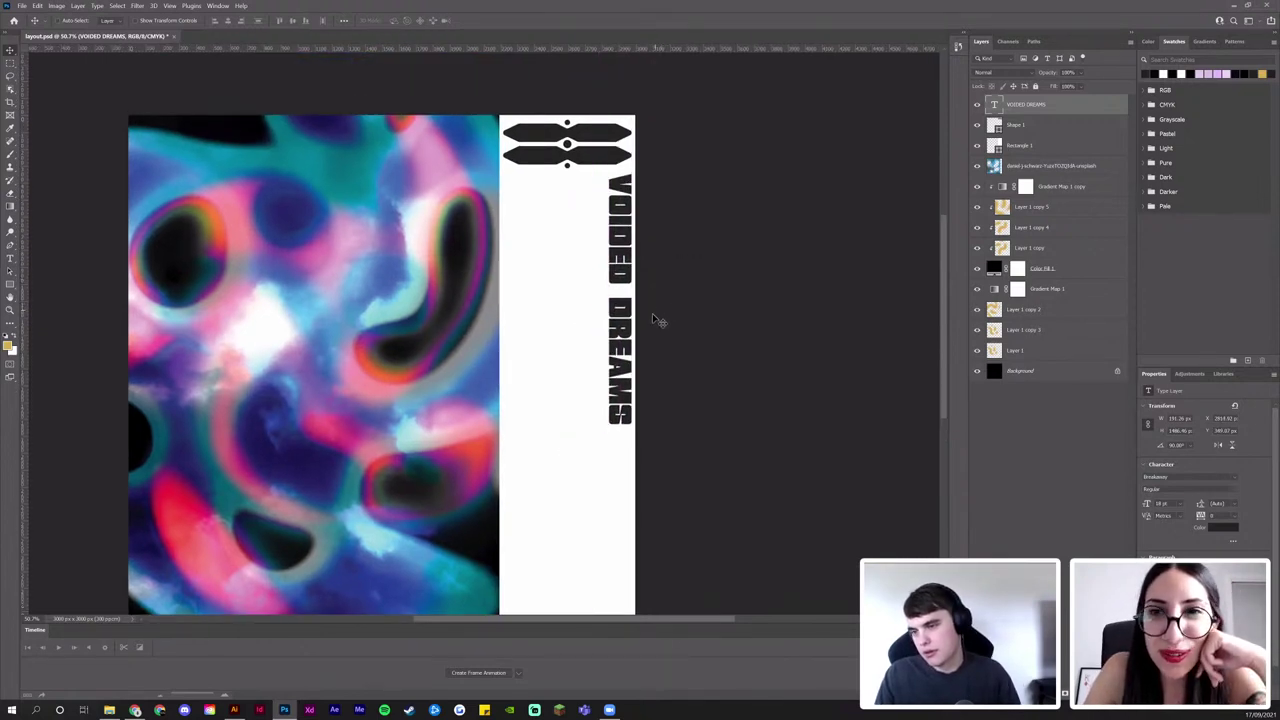
Set the VOIDED DREAMS text in the Fusion font and shift it toward the middle of the white strip
{"action": "left_click", "coordinate": [1233, 477]}
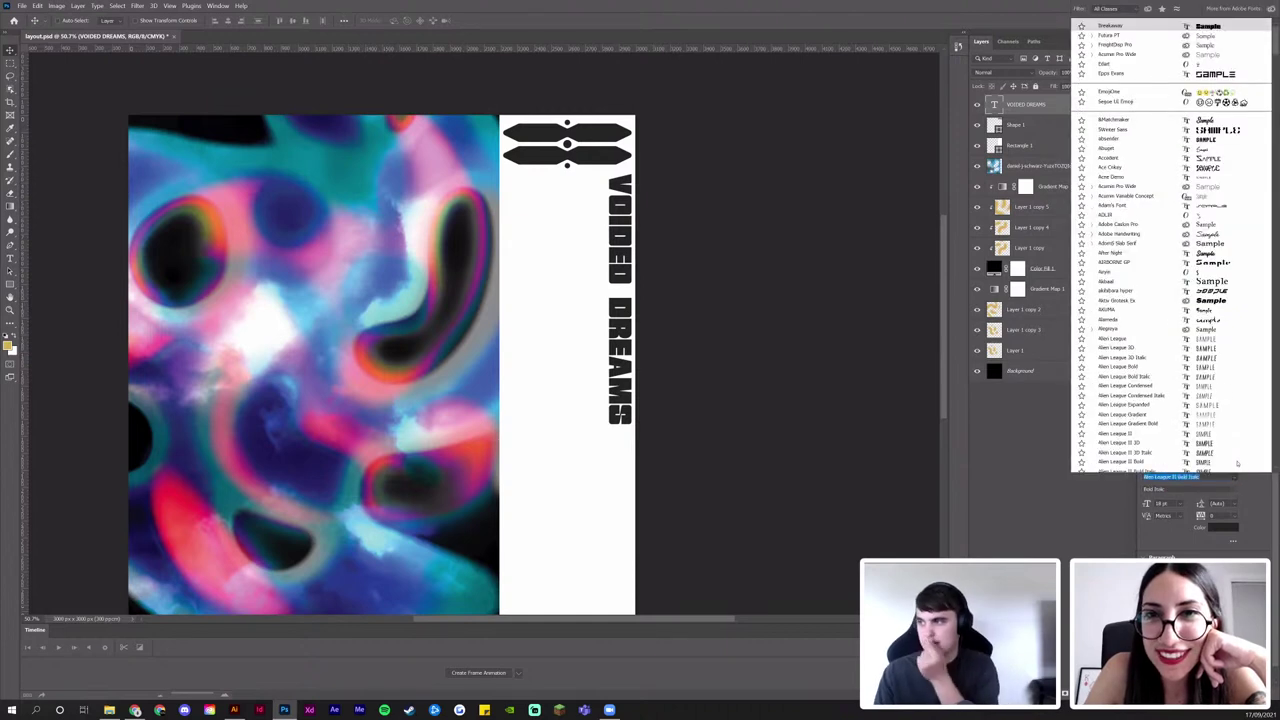
{"action": "scroll", "coordinate": [1243, 174], "scroll_direction": "down", "scroll_amount": 2}
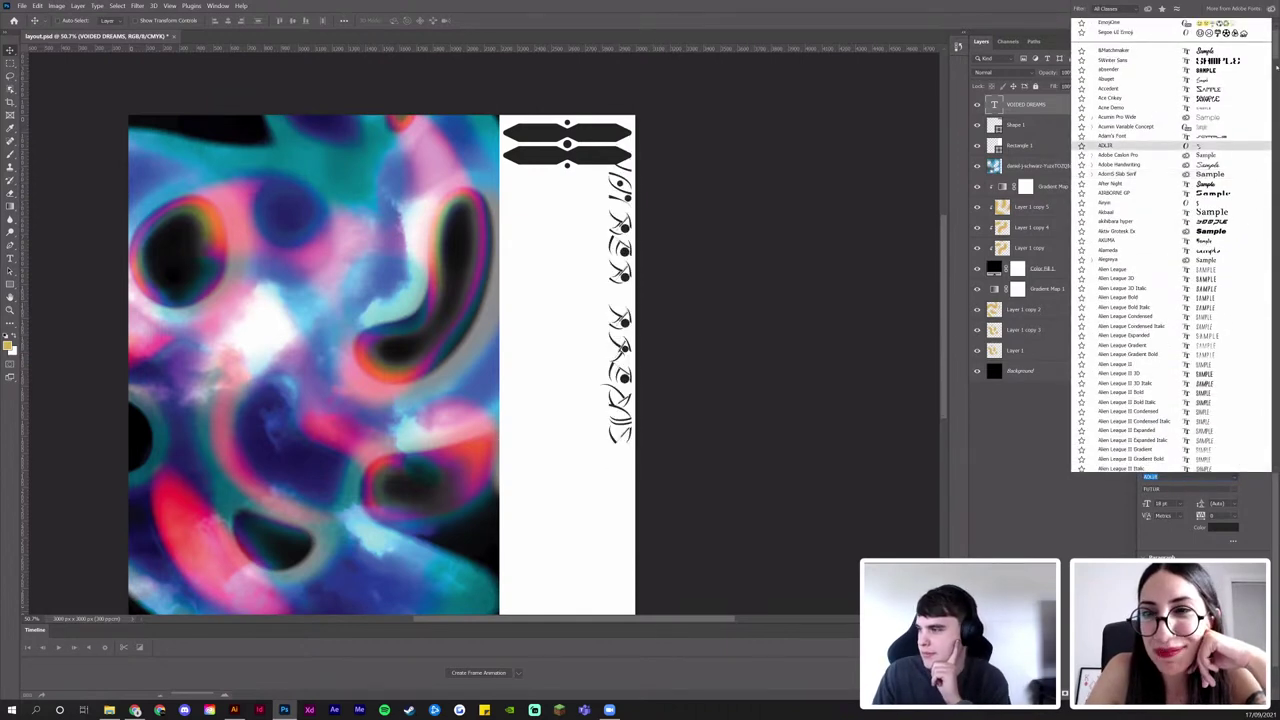
{"action": "scroll", "coordinate": [1160, 245], "scroll_direction": "down", "scroll_amount": 15}
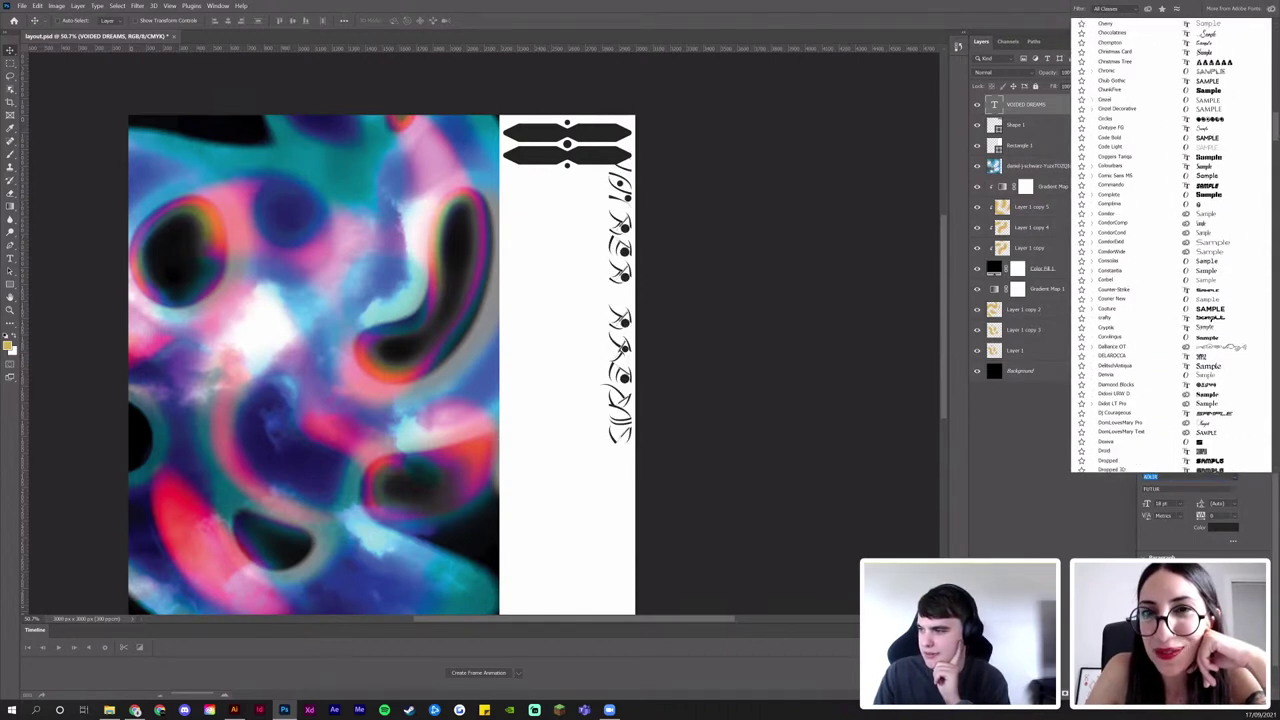
{"action": "scroll", "coordinate": [1160, 245], "scroll_direction": "down", "scroll_amount": 10}
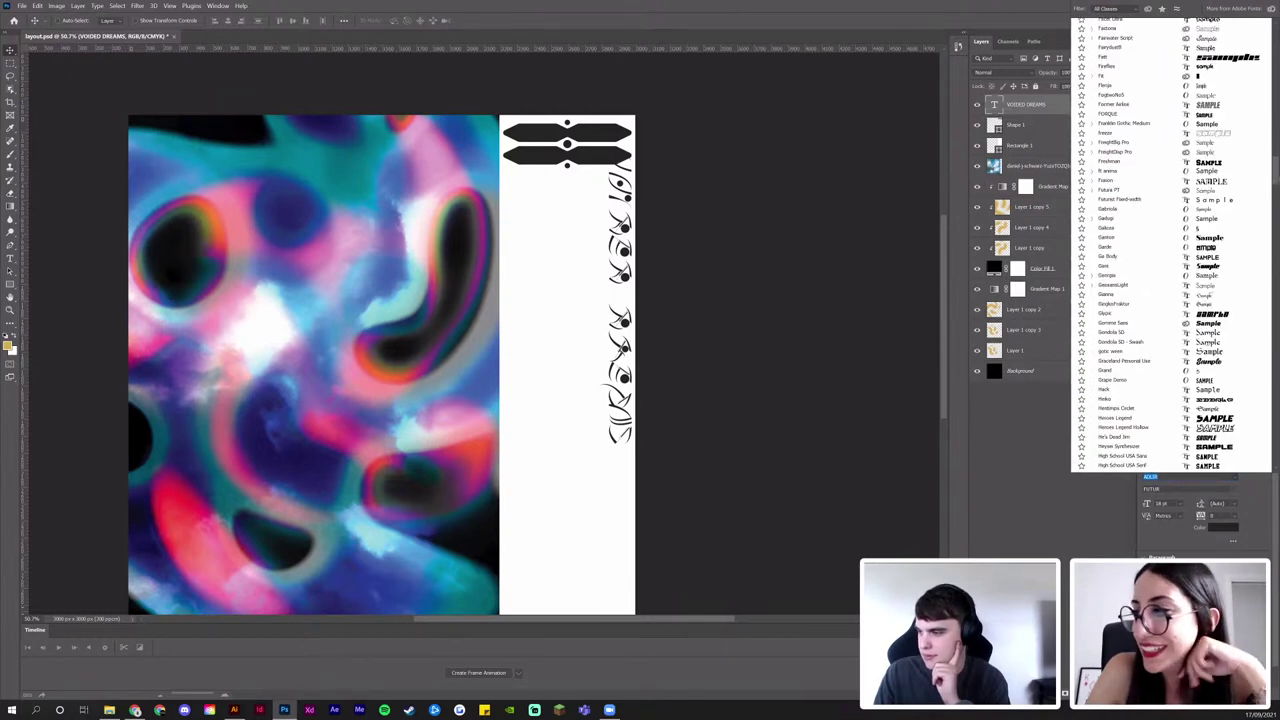
{"action": "left_click", "coordinate": [1110, 175]}
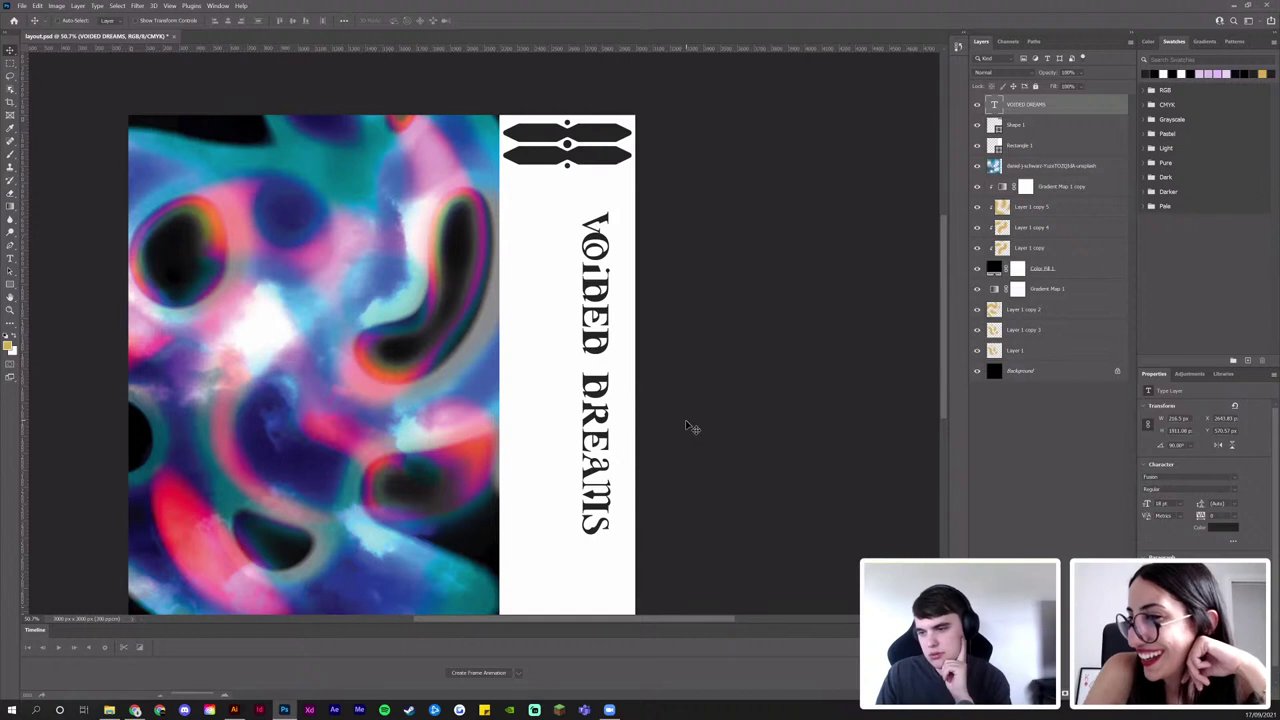
{"action": "left_click_drag", "start_coordinate": [687, 426], "coordinate": [668, 421]}
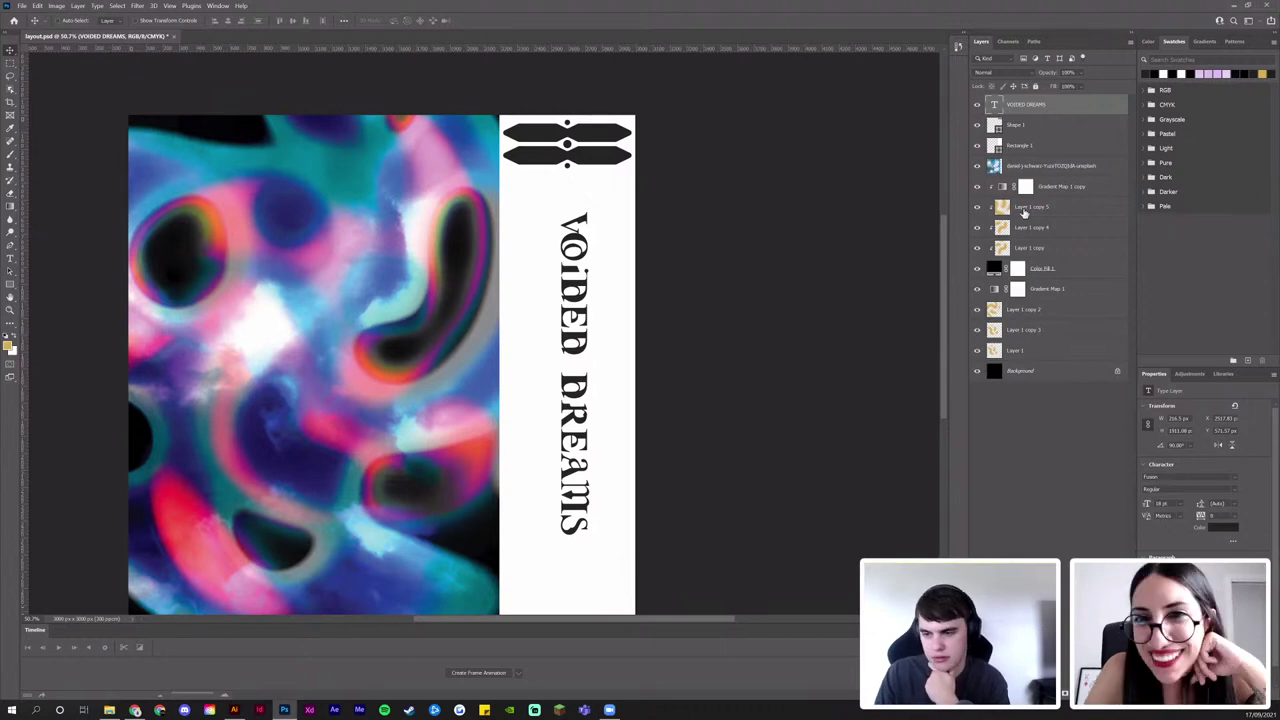
Add a stroke to the VOIDED DREAMS text with a solid colour fill of #242425, sampled from the dark ornament
{"action": "double_click", "coordinate": [1013, 232]}
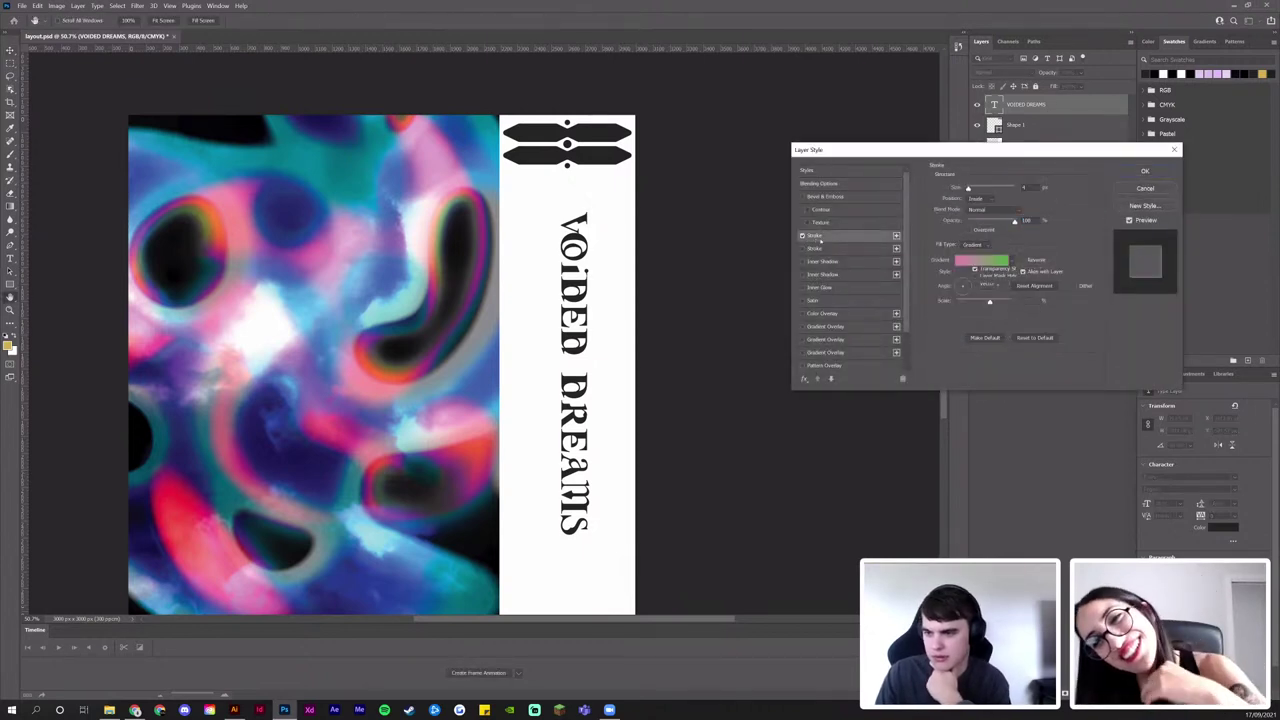
{"action": "left_click", "coordinate": [970, 246]}
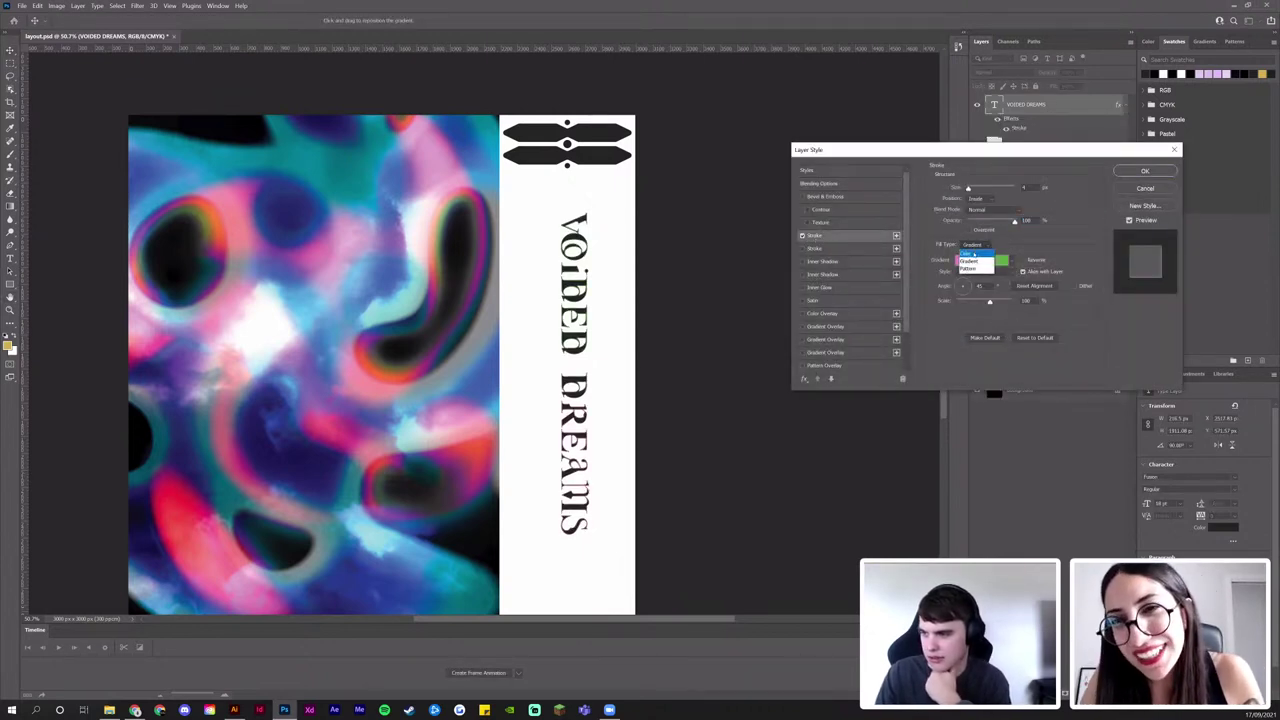
{"action": "left_click", "coordinate": [968, 246]}
{"action": "left_click", "coordinate": [957, 258]}
{"action": "left_click", "coordinate": [589, 170]}
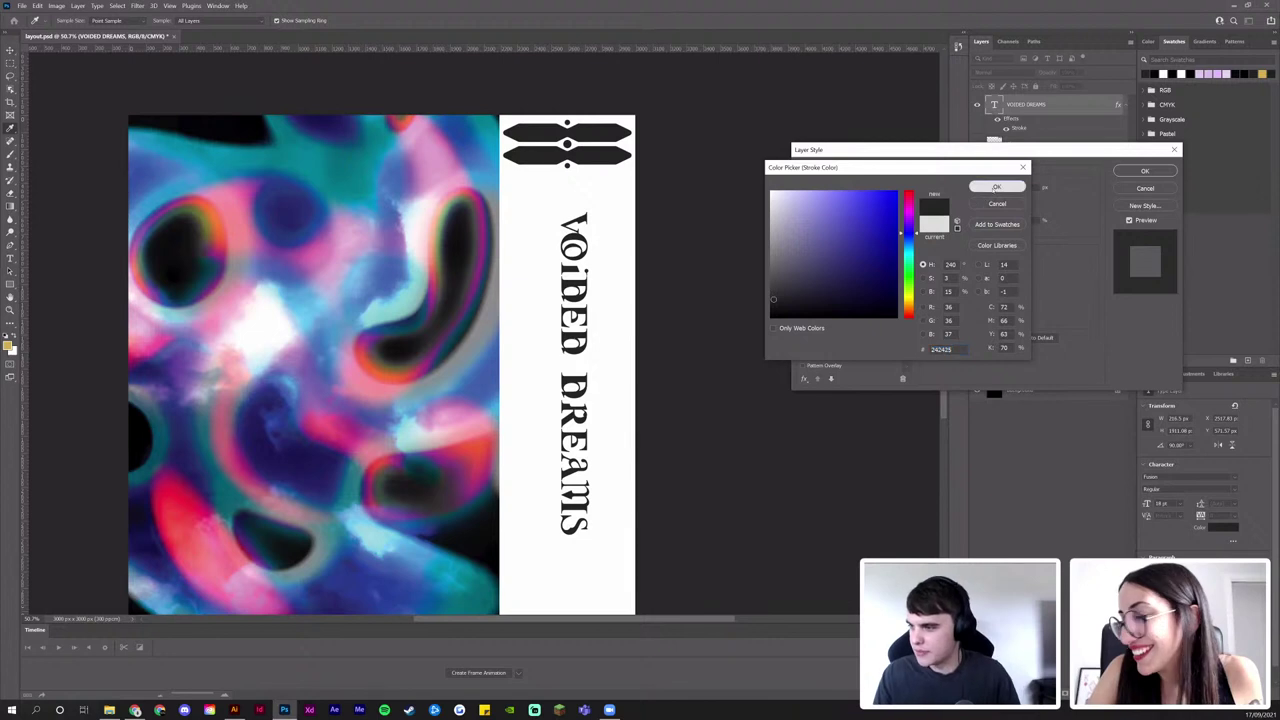
{"action": "left_click", "coordinate": [996, 187]}
Position the text's stroke outside, set its size to 2 px and apply the layer style
{"action": "left_click", "coordinate": [979, 197]}
{"action": "left_click", "coordinate": [980, 207]}
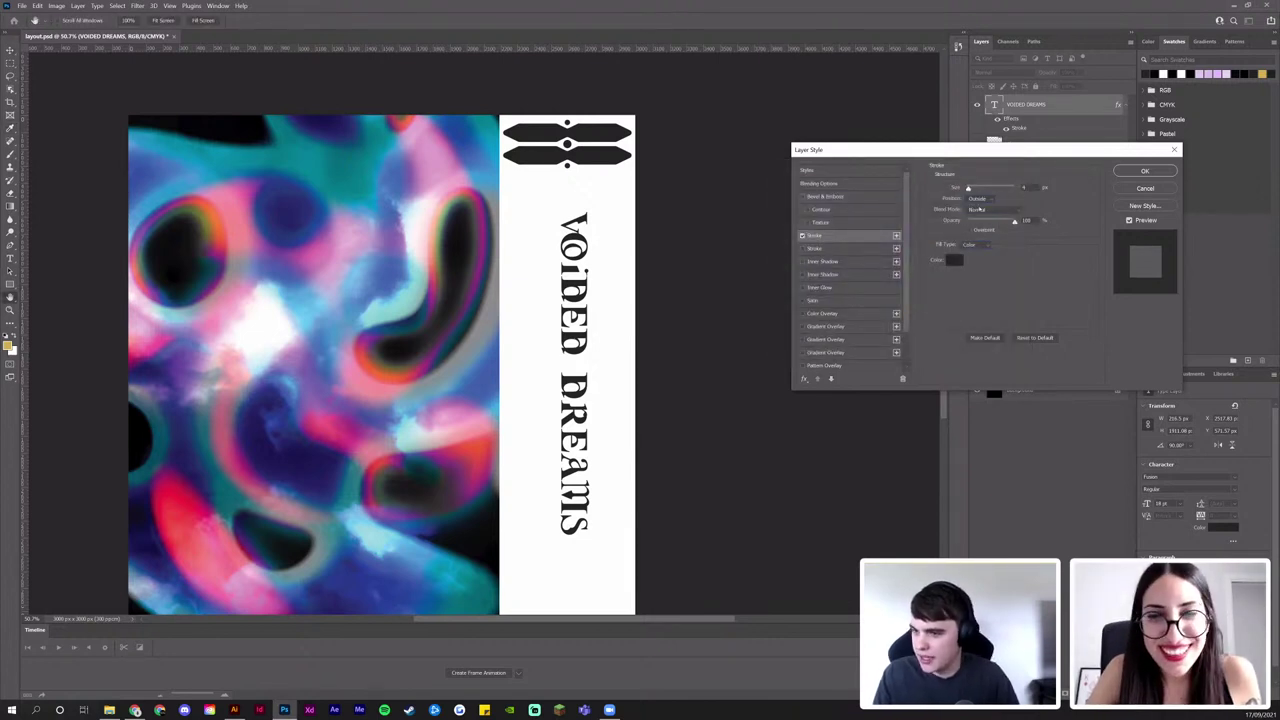
{"action": "left_click_drag", "start_coordinate": [968, 189], "coordinate": [965, 189]}
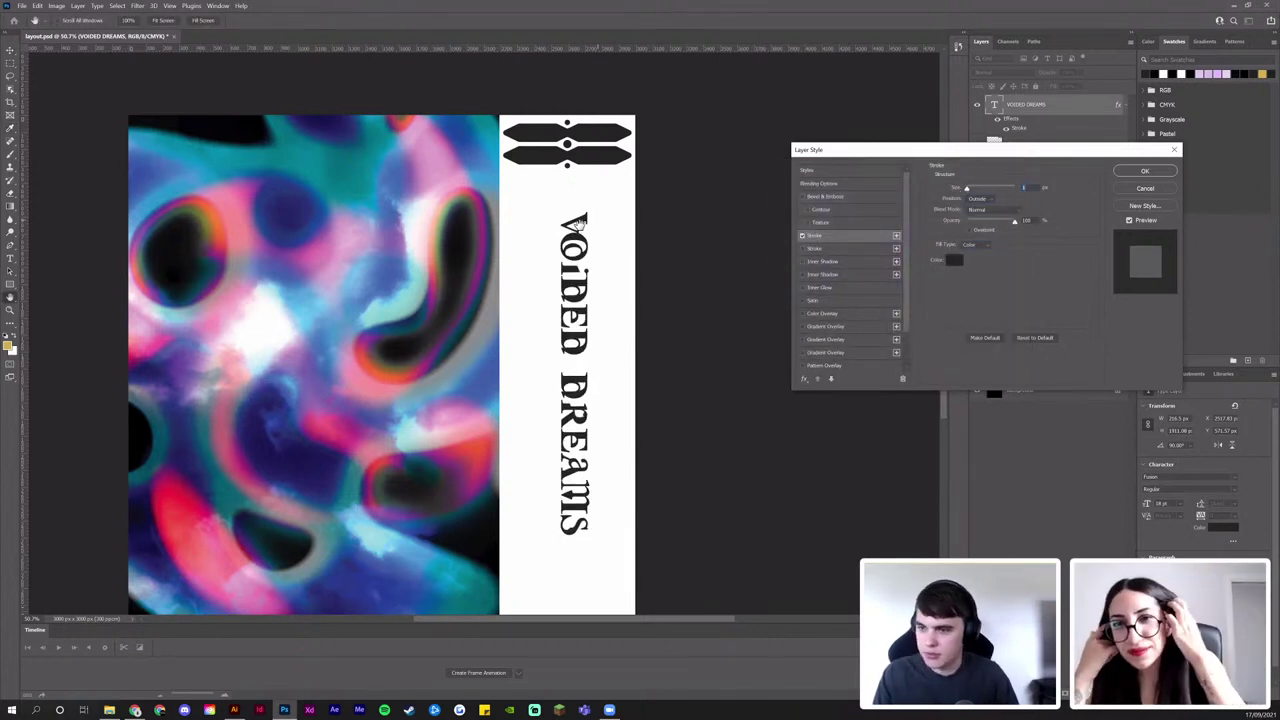
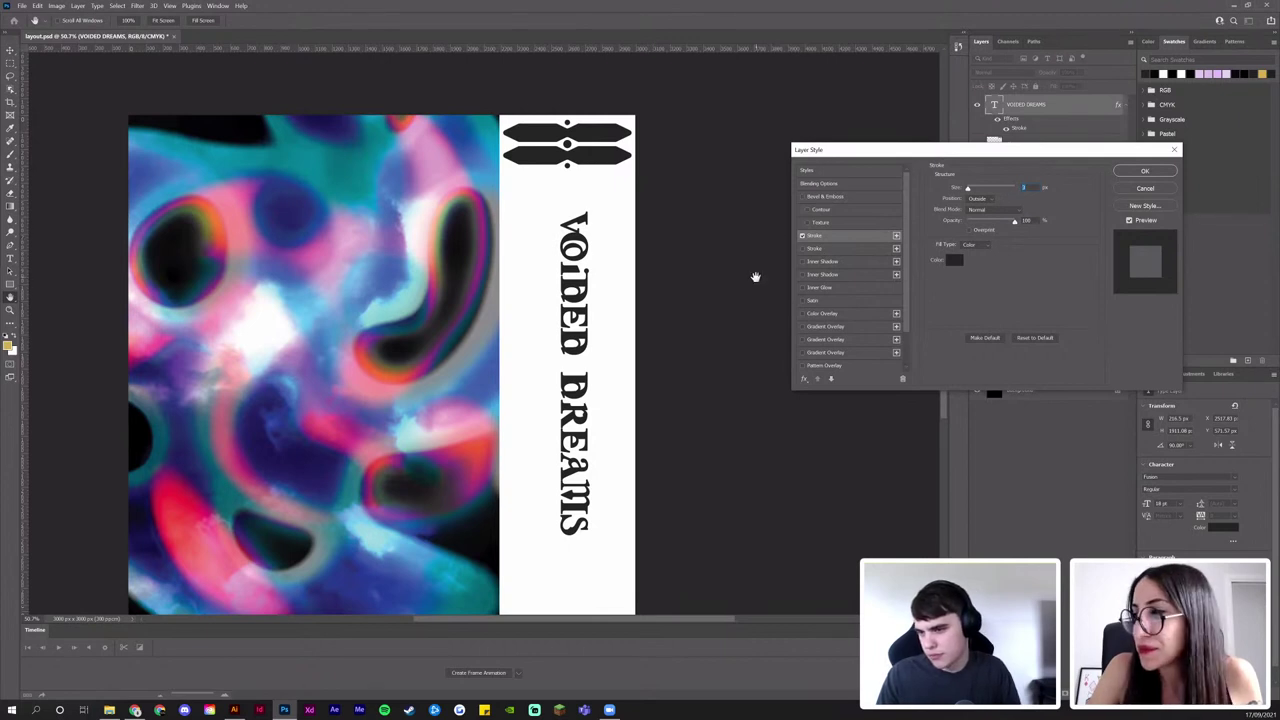
{"action": "key", "text": "Down"}
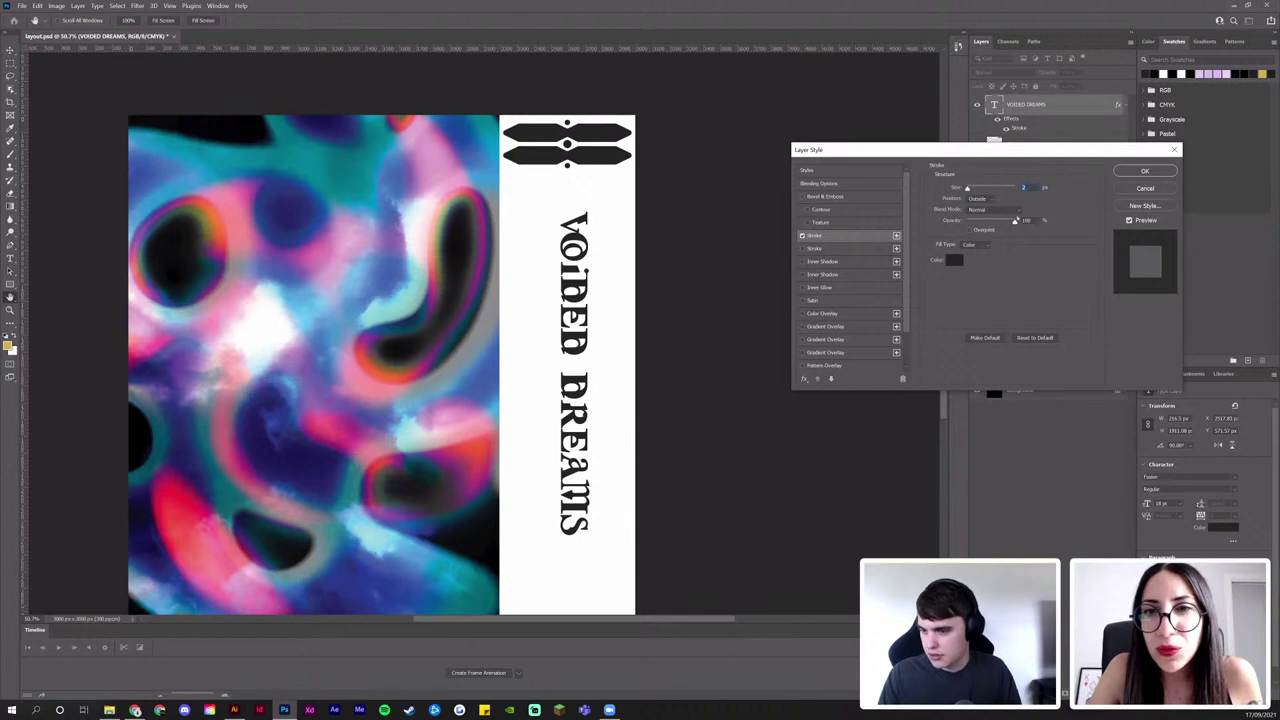
{"action": "left_click", "coordinate": [1145, 171]}
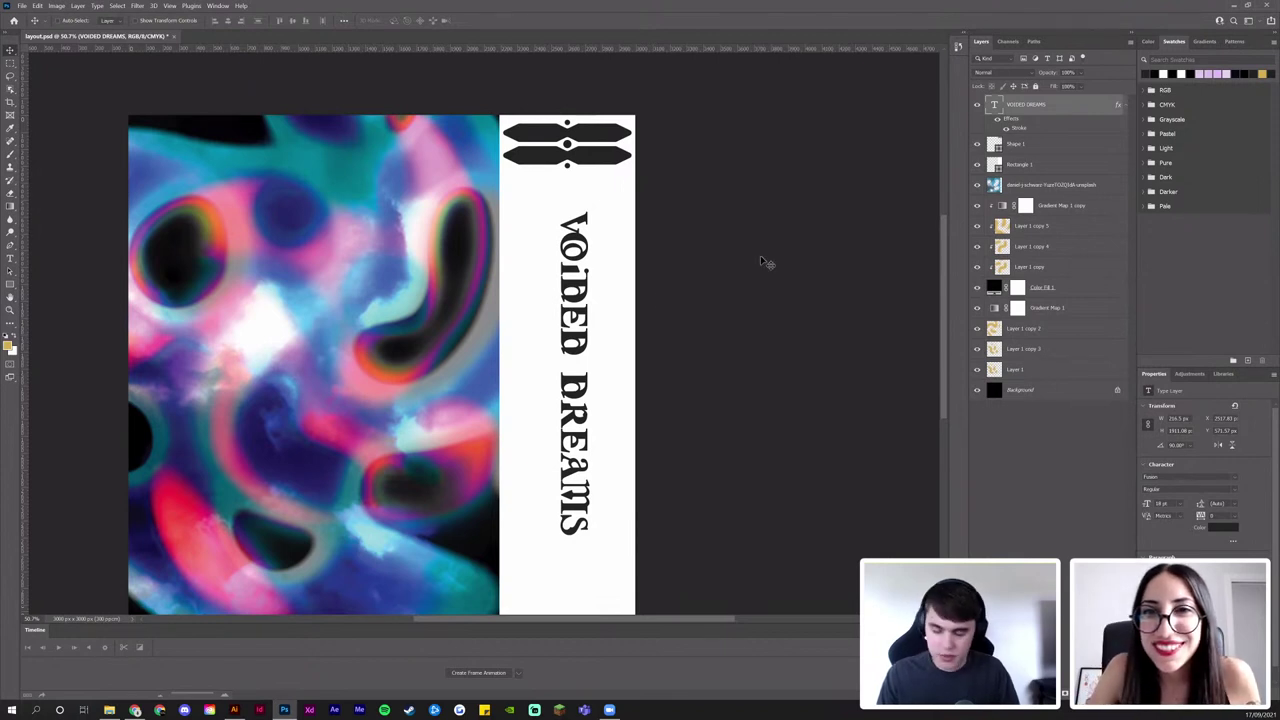
Break the vertical text into two lines, VOIDED and DREAMS, and place them near the white strip's outer edge
{"action": "left_click_drag", "start_coordinate": [616, 320], "coordinate": [583, 350]}
{"action": "key", "text": "z"}
{"action": "key", "text": "v"}
{"action": "key", "text": "t"}
{"action": "left_click", "coordinate": [570, 352]}
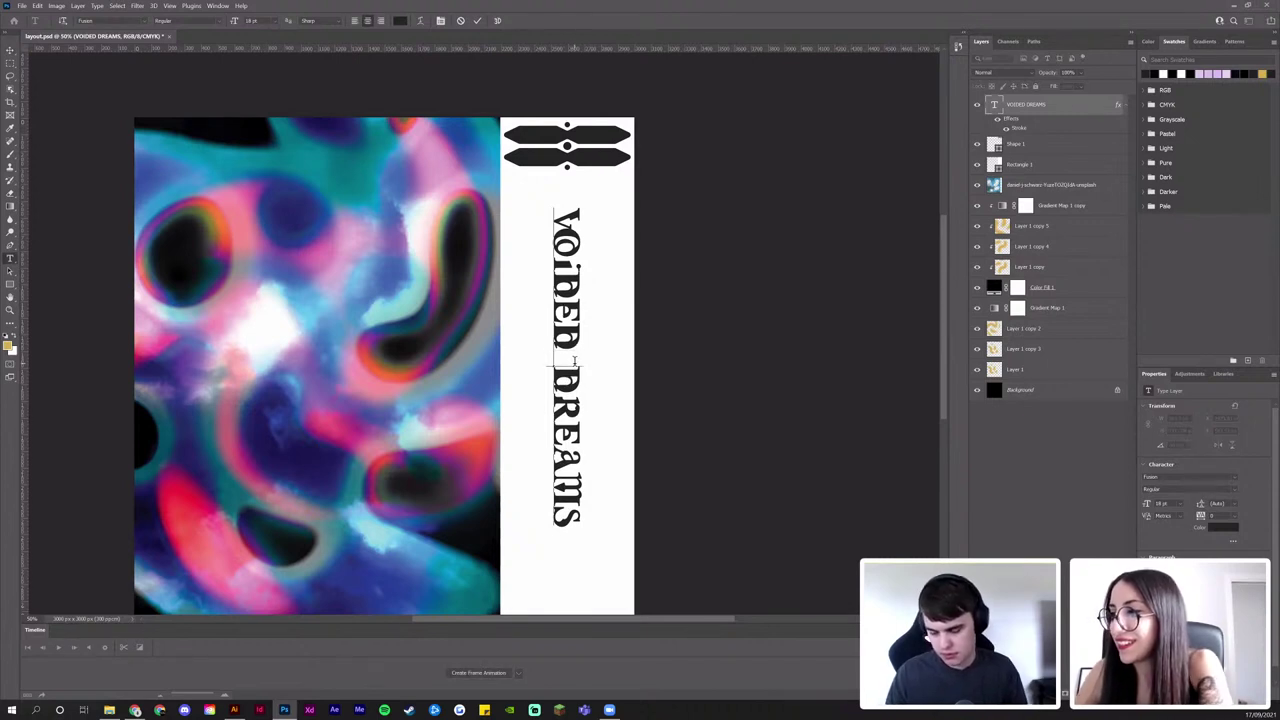
{"action": "key", "text": "Delete"}
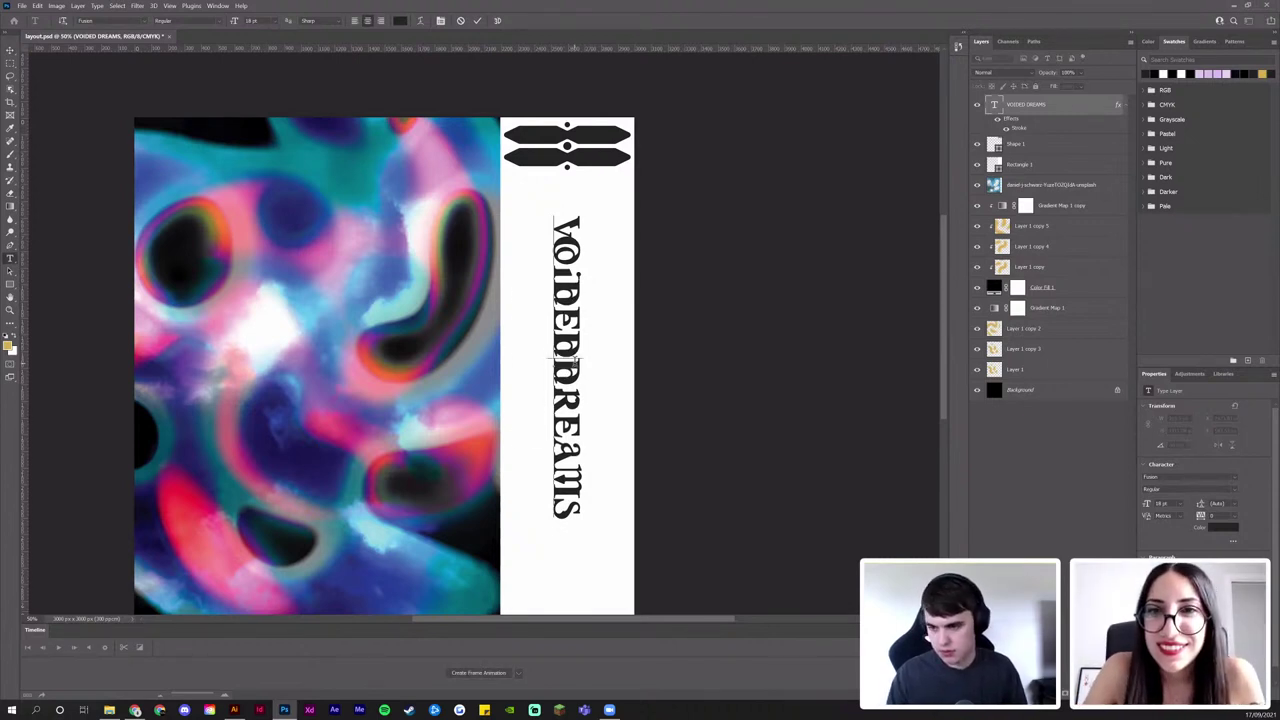
{"action": "key", "text": "Return"}
{"action": "left_click", "coordinate": [621, 237]}
{"action": "key", "text": "v"}
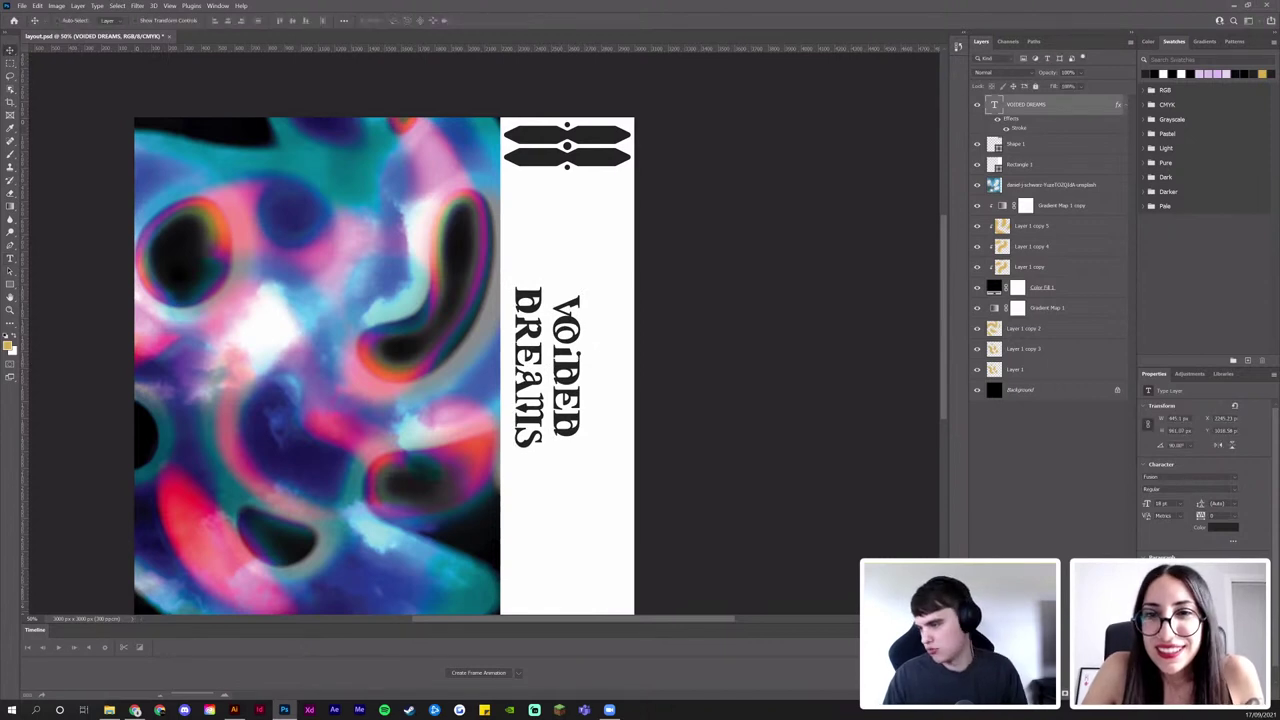
{"action": "left_click_drag", "start_coordinate": [600, 340], "coordinate": [635, 348]}
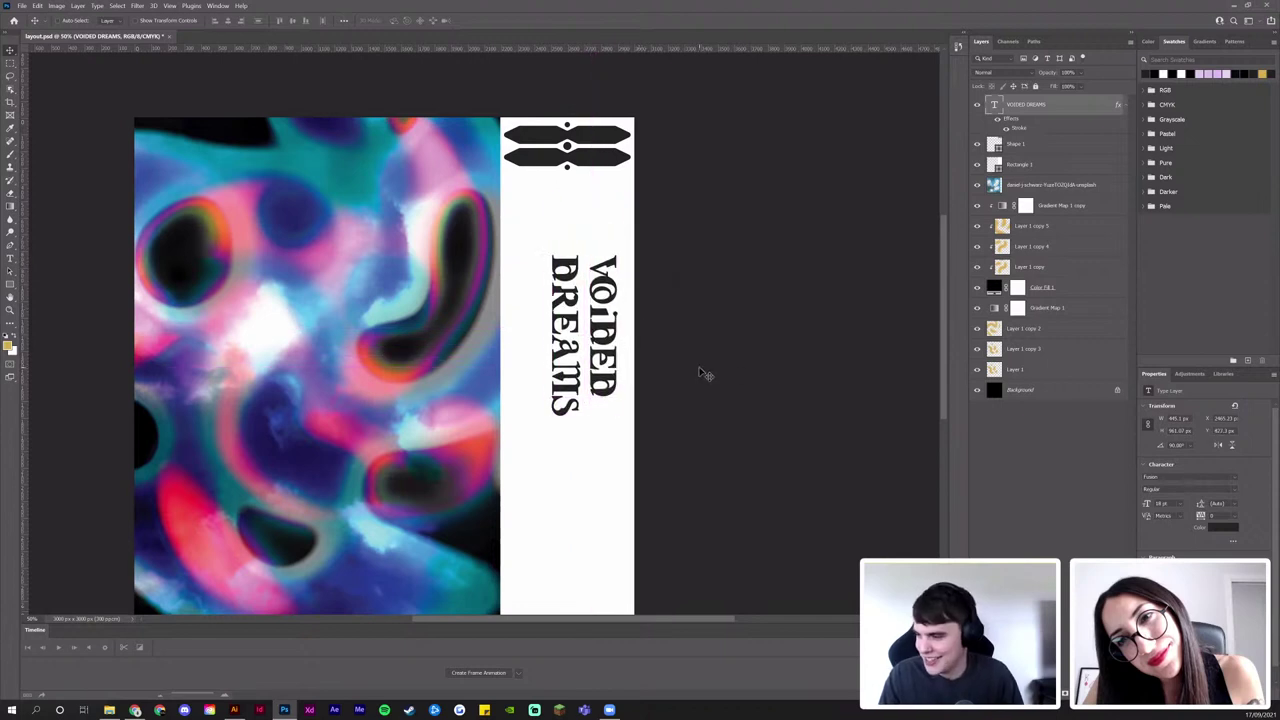
Set the two-line VOIDED DREAMS text in the Epps Evans font and change its stroke size to 4 px
{"action": "left_click", "coordinate": [1234, 479]}
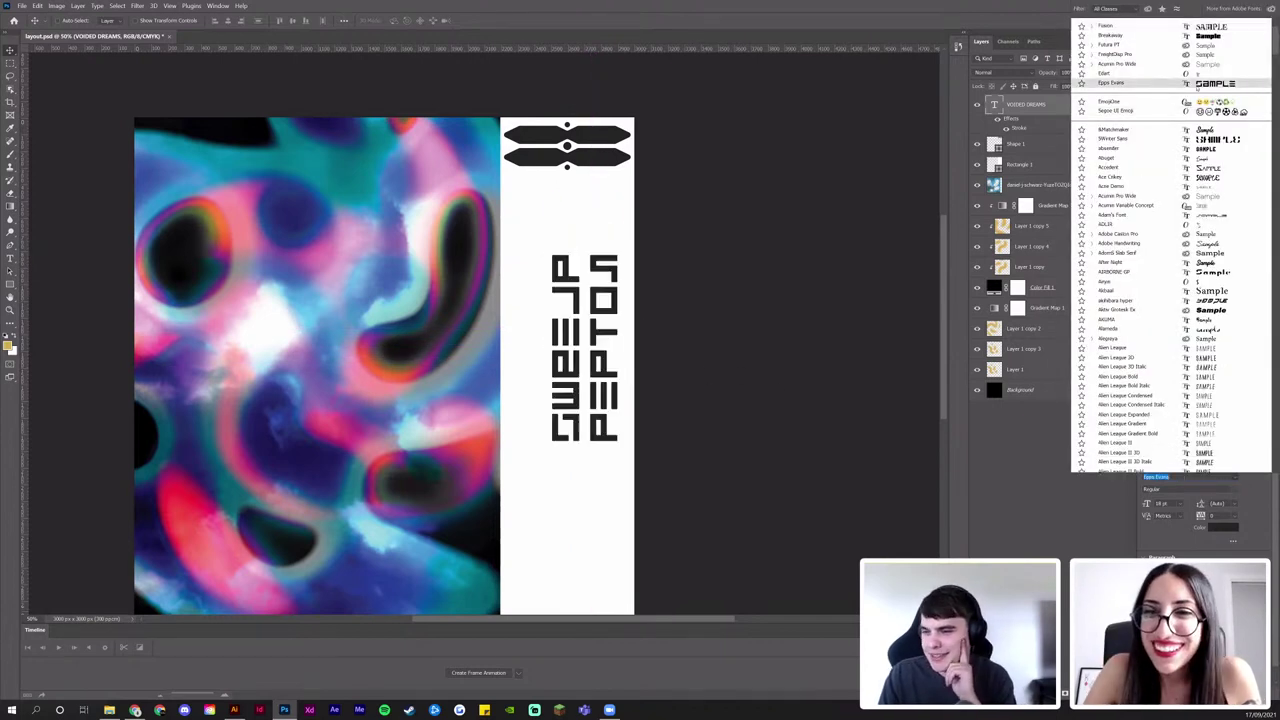
{"action": "key", "text": "Return"}
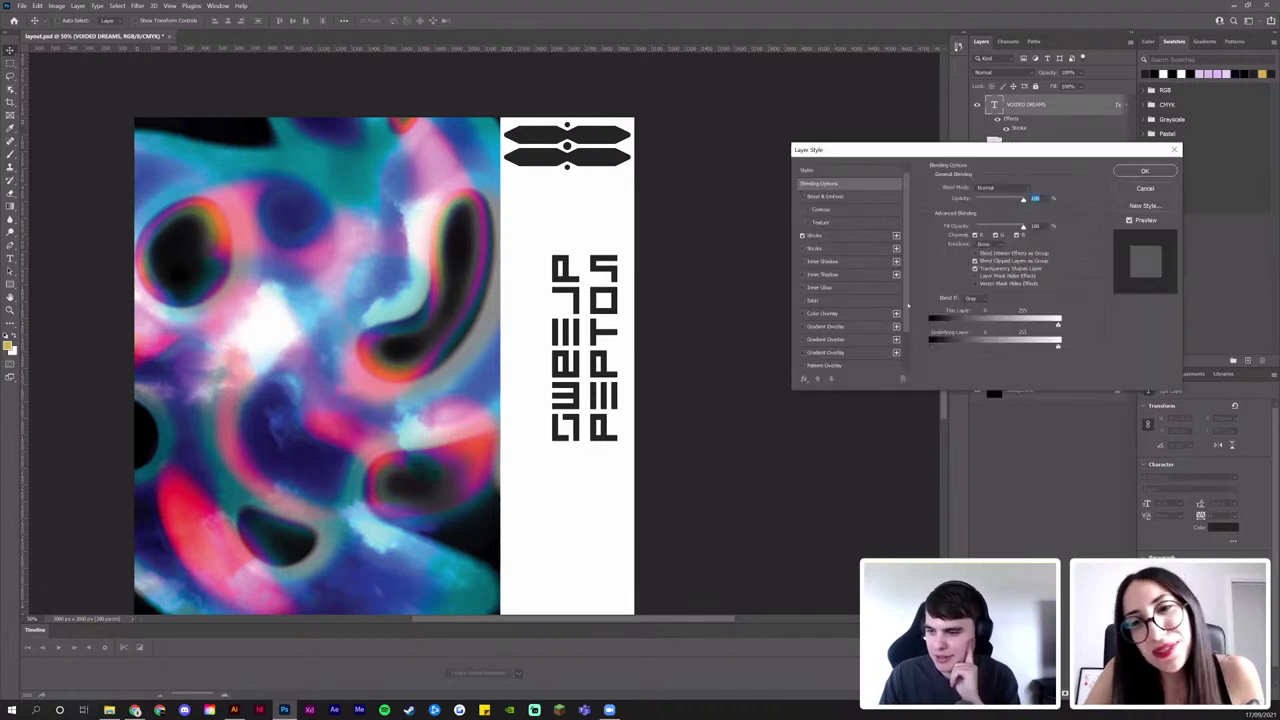
{"action": "left_click", "coordinate": [836, 237]}
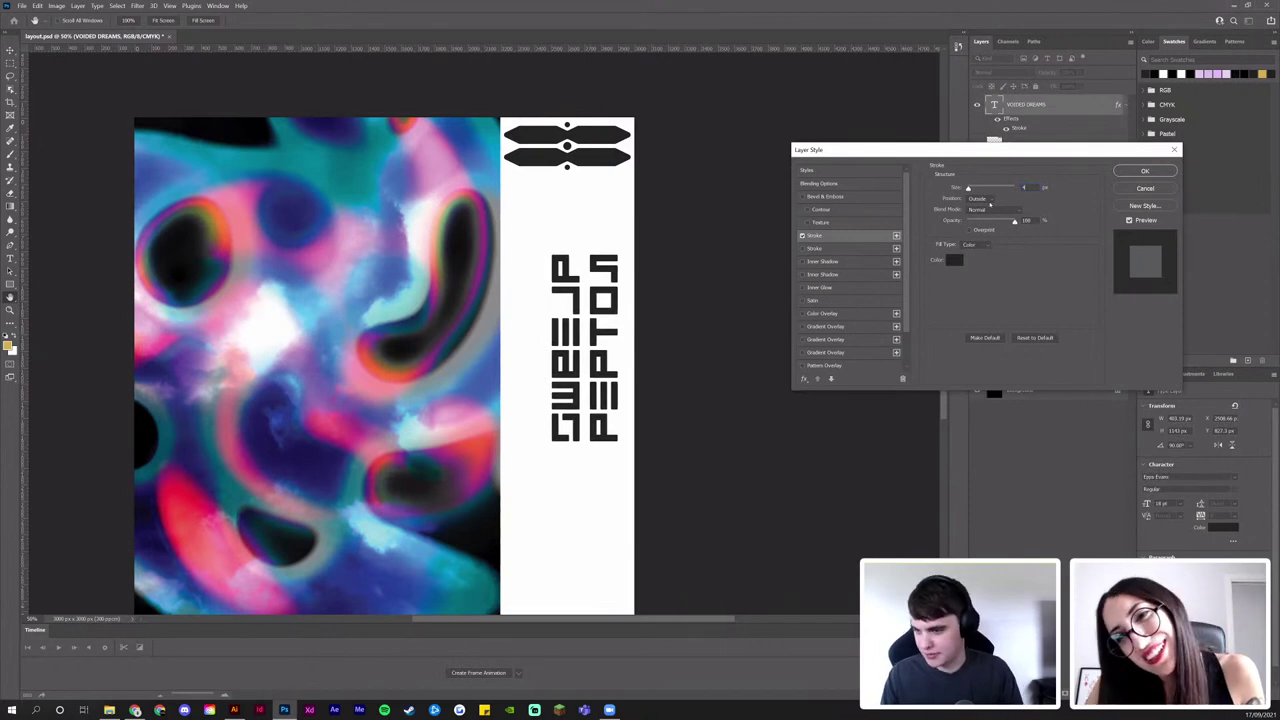
{"action": "left_click", "coordinate": [1140, 171]}
Rotate the VOIDED DREAMS text 90° to read horizontally and scale it down to fit within the white strip
{"action": "key", "text": "v"}
{"action": "left_click_drag", "start_coordinate": [612, 310], "coordinate": [578, 233]}
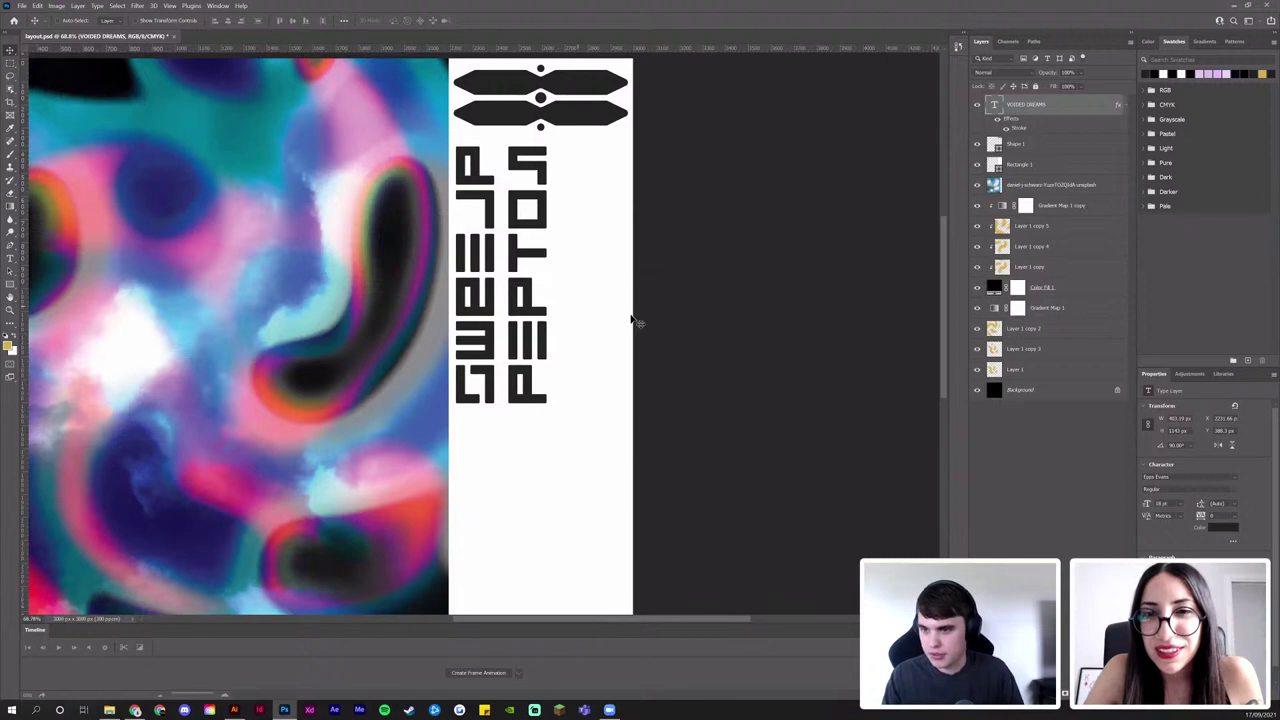
{"action": "key", "text": "ctrl+t"}
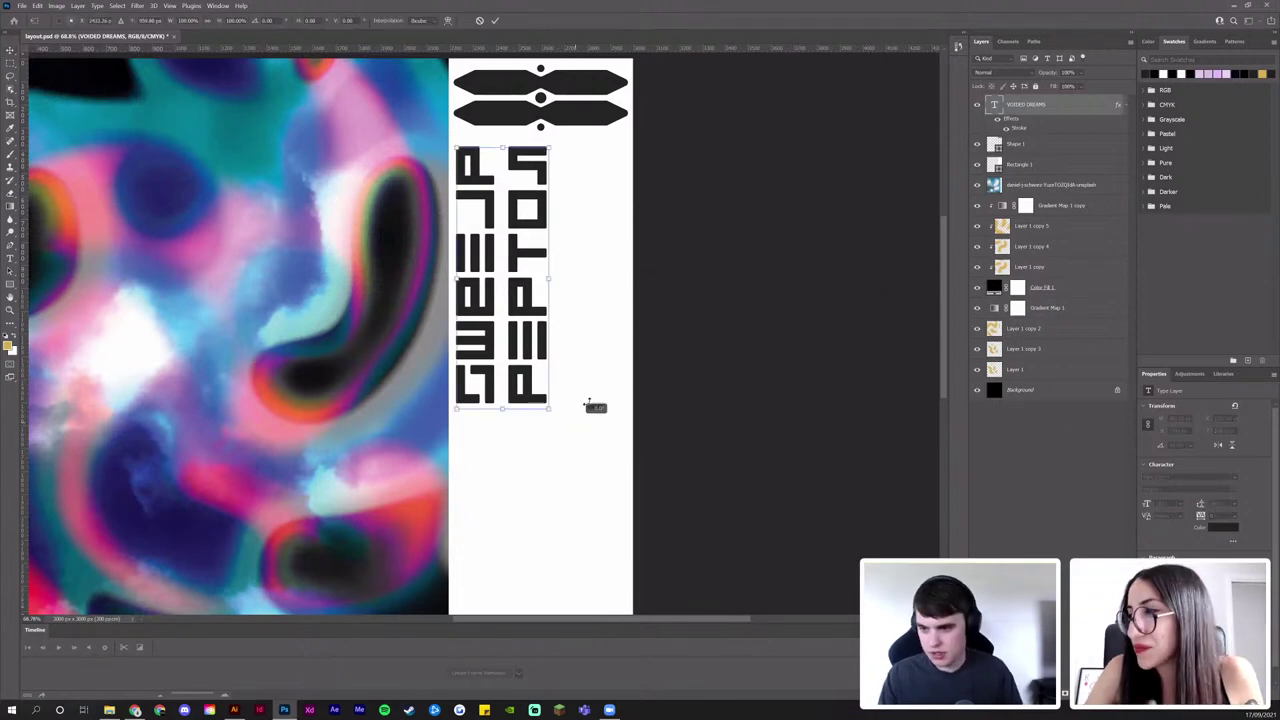
{"action": "left_click_drag", "start_coordinate": [594, 403], "coordinate": [637, 213]}
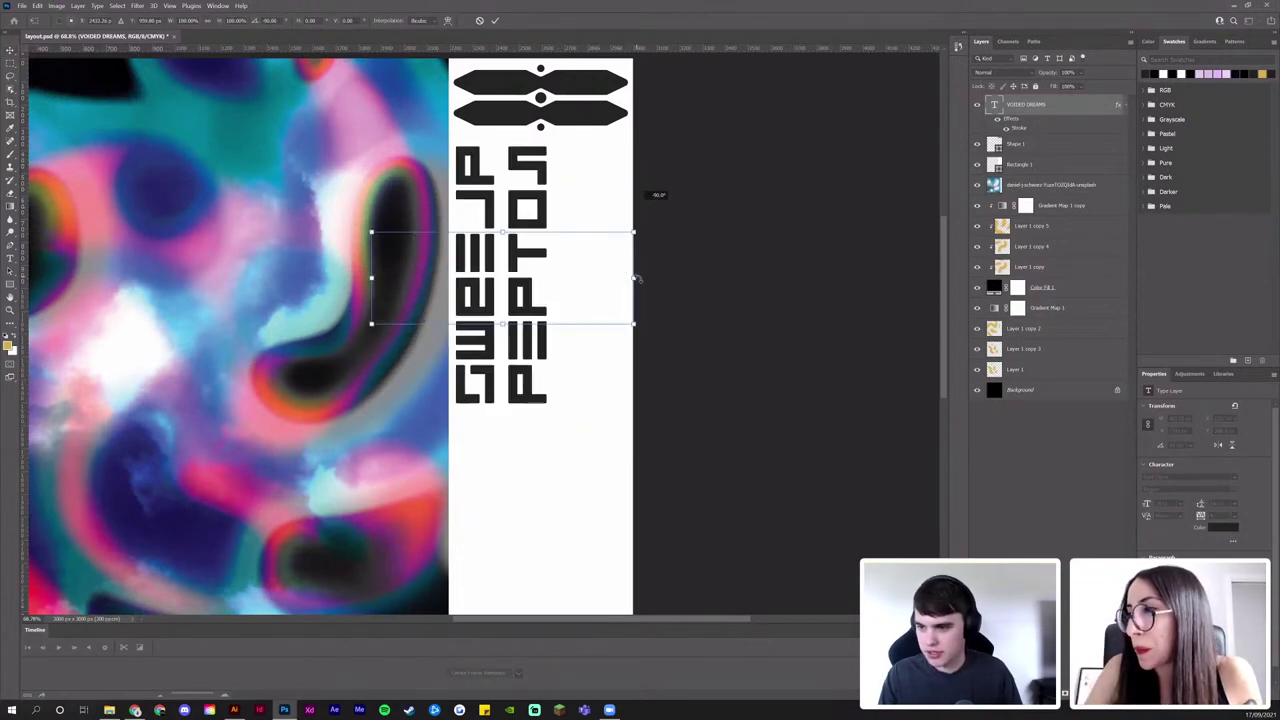
{"action": "left_click_drag", "start_coordinate": [637, 279], "coordinate": [630, 281]}
{"action": "key", "text": "ctrl+z"}
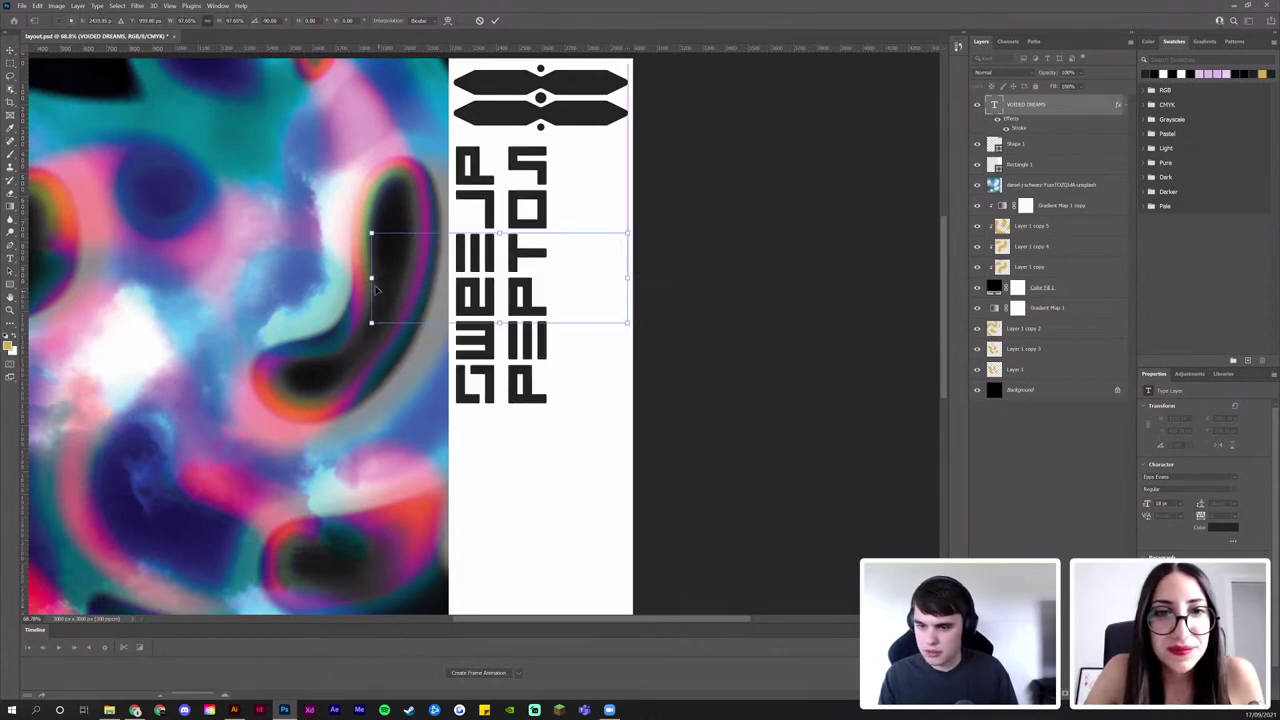
{"action": "key", "text": "ctrl+shift+z"}
{"action": "left_click_drag", "start_coordinate": [372, 279], "coordinate": [465, 281]}
{"action": "key", "text": "Return"}
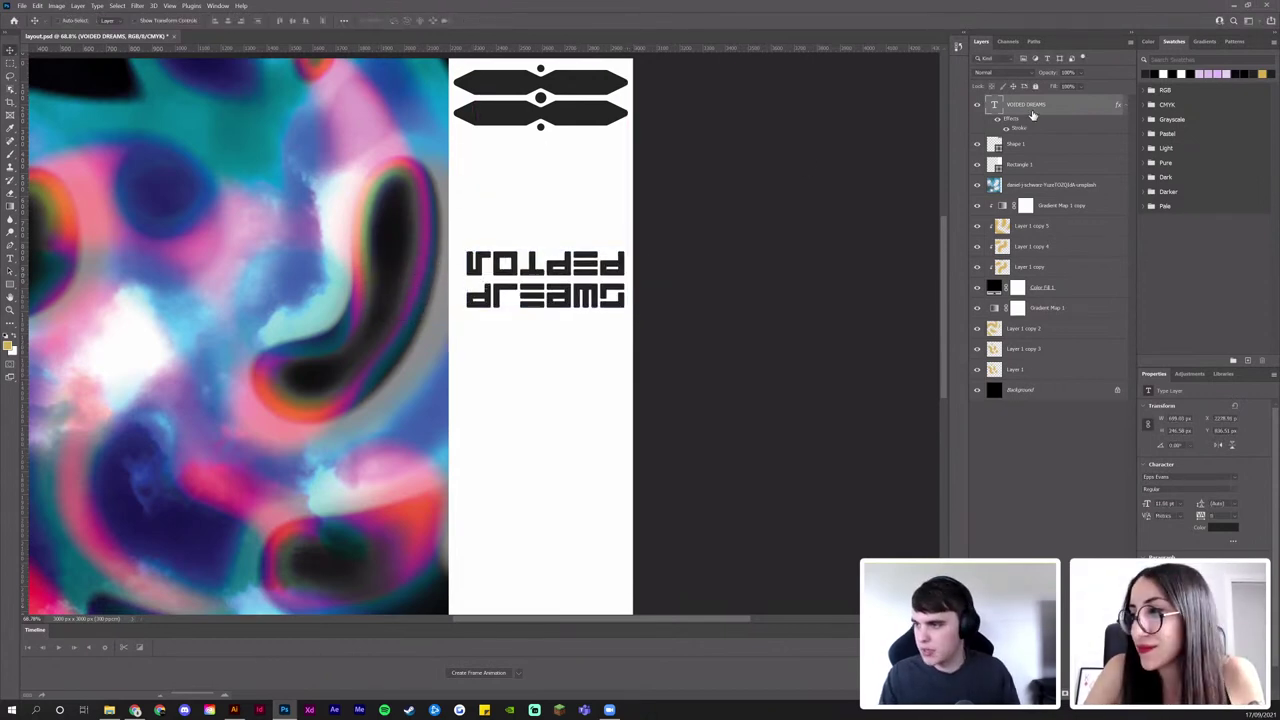
Convert the VOIDED DREAMS text to a shape and move it directly below the ornament
{"action": "right_click", "coordinate": [1062, 109]}
{"action": "left_click", "coordinate": [1110, 310]}
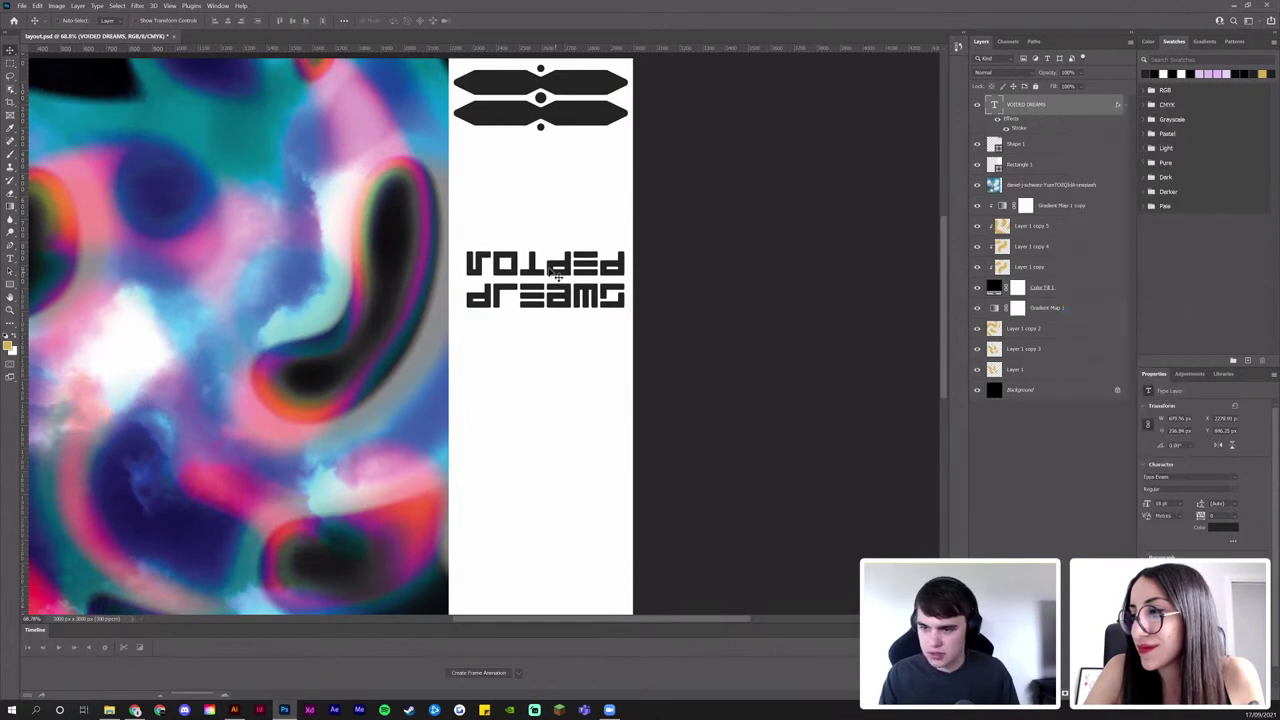
{"action": "scroll", "coordinate": [572, 258], "scroll_direction": "up", "scroll_amount": 2}
{"action": "left_click_drag", "start_coordinate": [560, 300], "coordinate": [549, 168]}
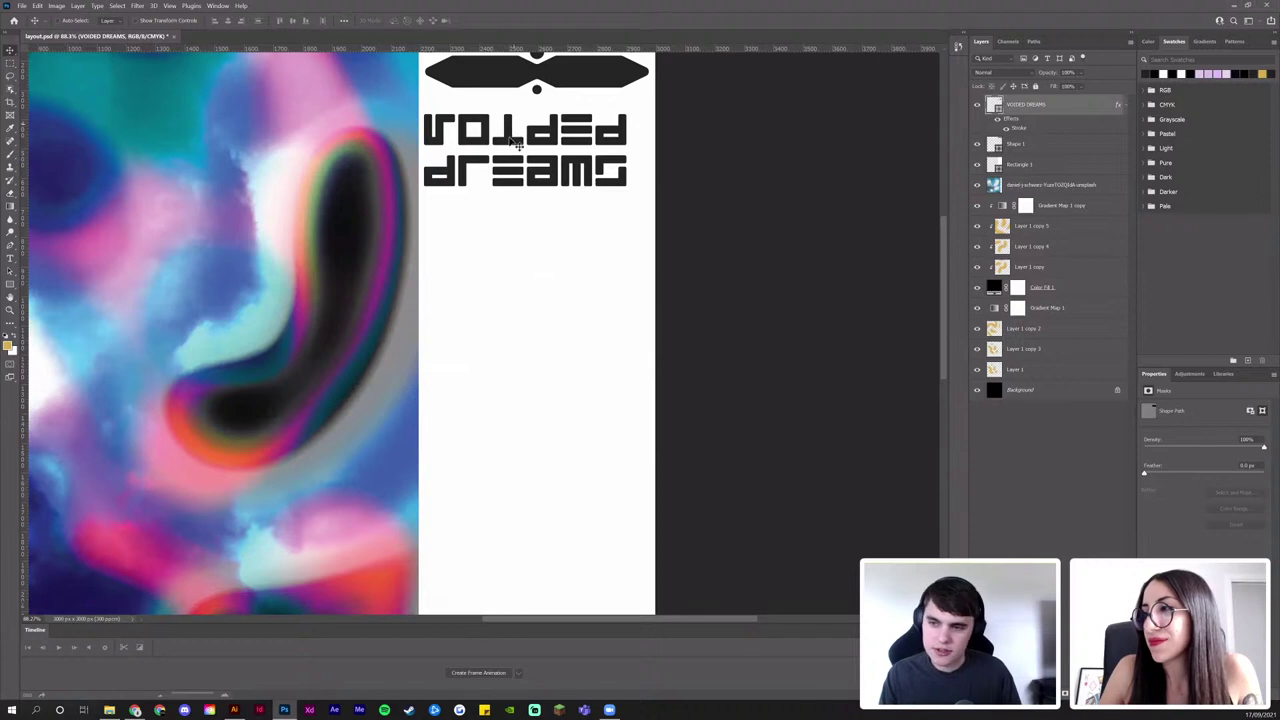
Scale the VOIDED DREAMS shape up so that it spans the same width as the ornament
{"action": "key", "text": "ctrl+t"}
{"action": "left_click_drag", "start_coordinate": [638, 150], "coordinate": [652, 152]}
{"action": "key", "text": "Return"}
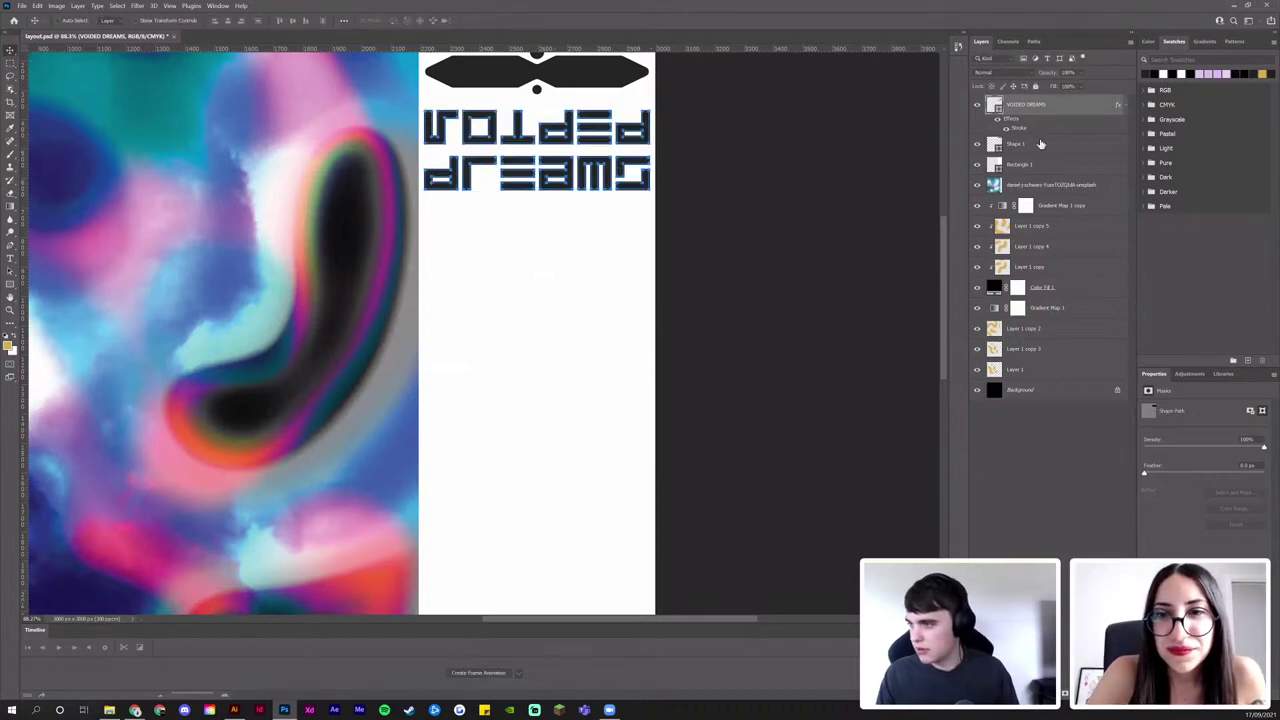
Copy the stroke effect from the VOIDED DREAMS shape onto the ornament's Shape 1 layer
{"action": "left_click_drag", "start_coordinate": [1021, 130], "coordinate": [1034, 145]}
{"action": "mouse_move", "coordinate": [604, 170]}
{"action": "left_mouse_down"}
{"action": "mouse_move", "coordinate": [587, 286]}
{"action": "mouse_move", "coordinate": [568, 241]}
{"action": "left_mouse_up"}
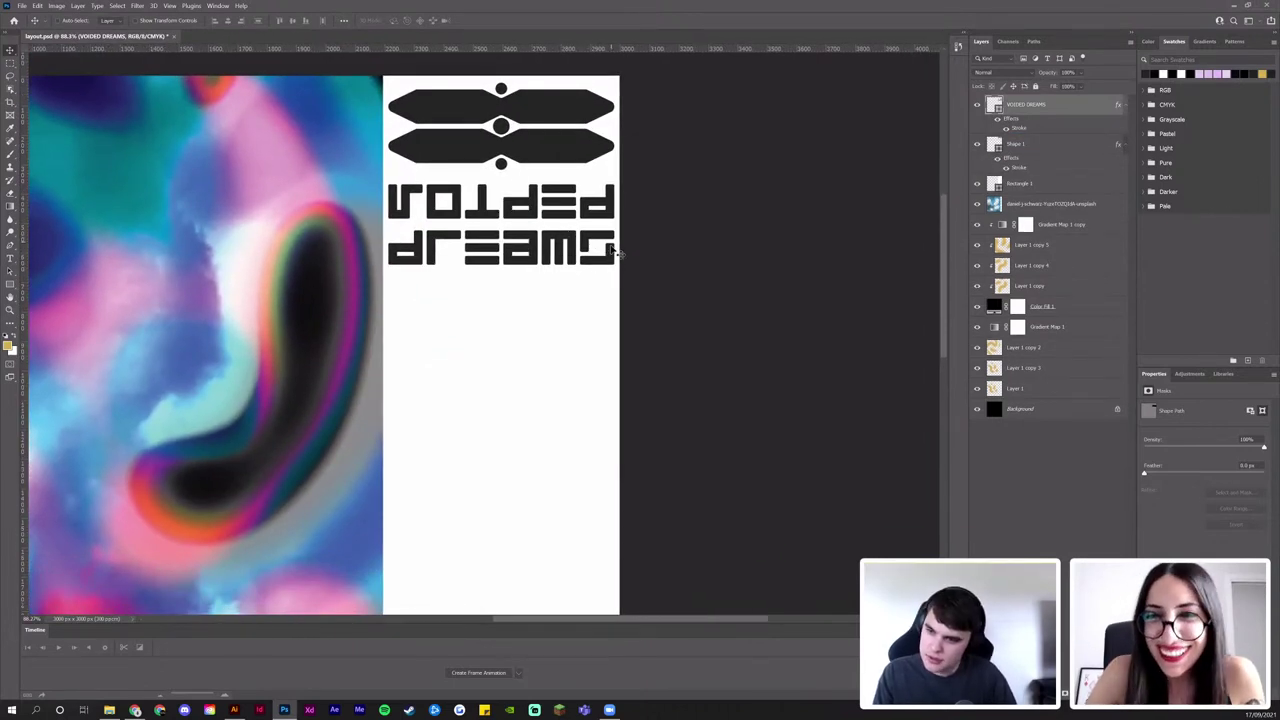
{"action": "left_click_drag", "start_coordinate": [538, 316], "coordinate": [594, 312]}
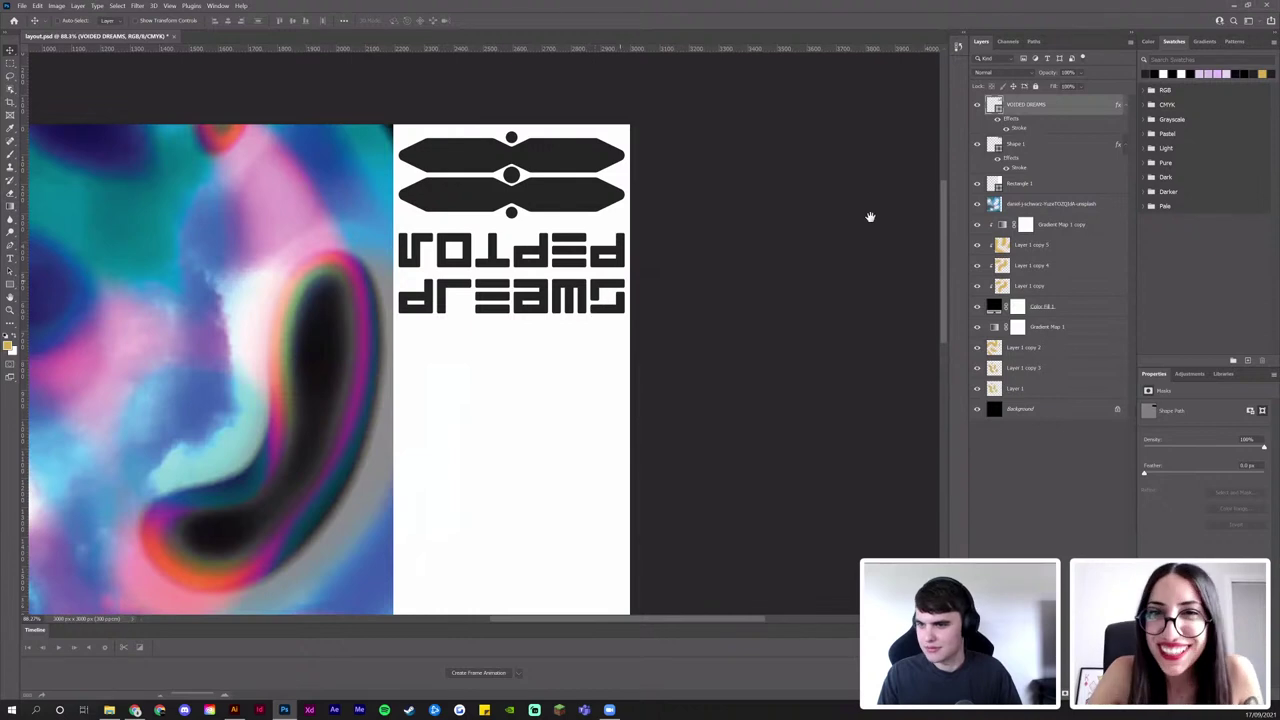
{"action": "scroll", "coordinate": [676, 232], "scroll_direction": "down", "scroll_amount": 2}
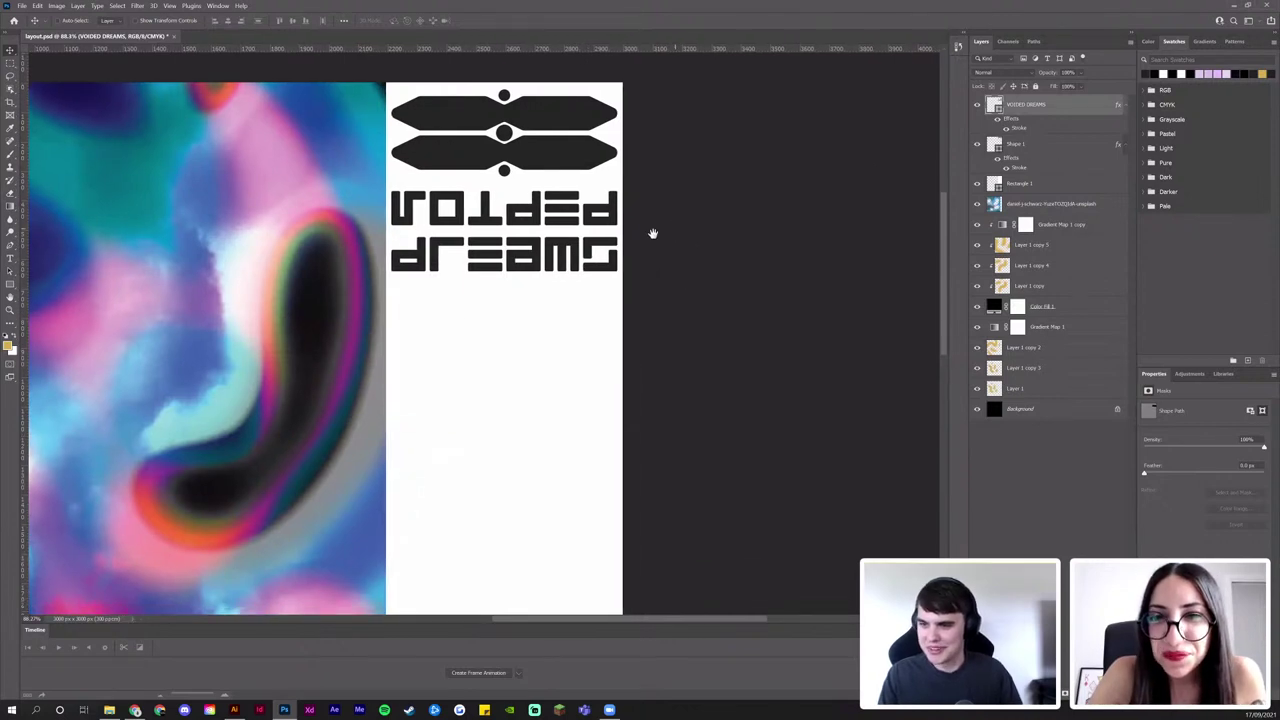
{"action": "scroll", "coordinate": [652, 233], "scroll_direction": "down", "scroll_amount": 1}
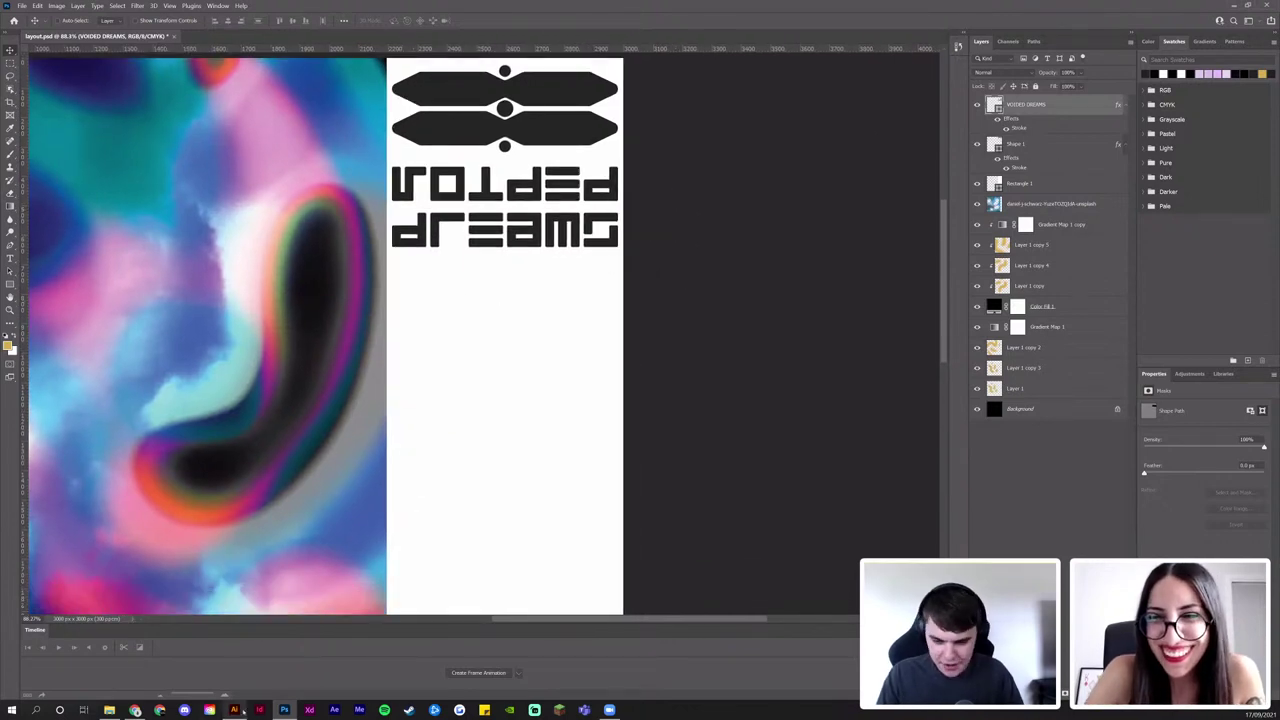
Draw a thin dark rectangle about 600 px wide and 38 px high directly below the VOIDED DREAMS lettering
{"action": "left_click", "coordinate": [236, 710]}
{"action": "left_click", "coordinate": [285, 710]}
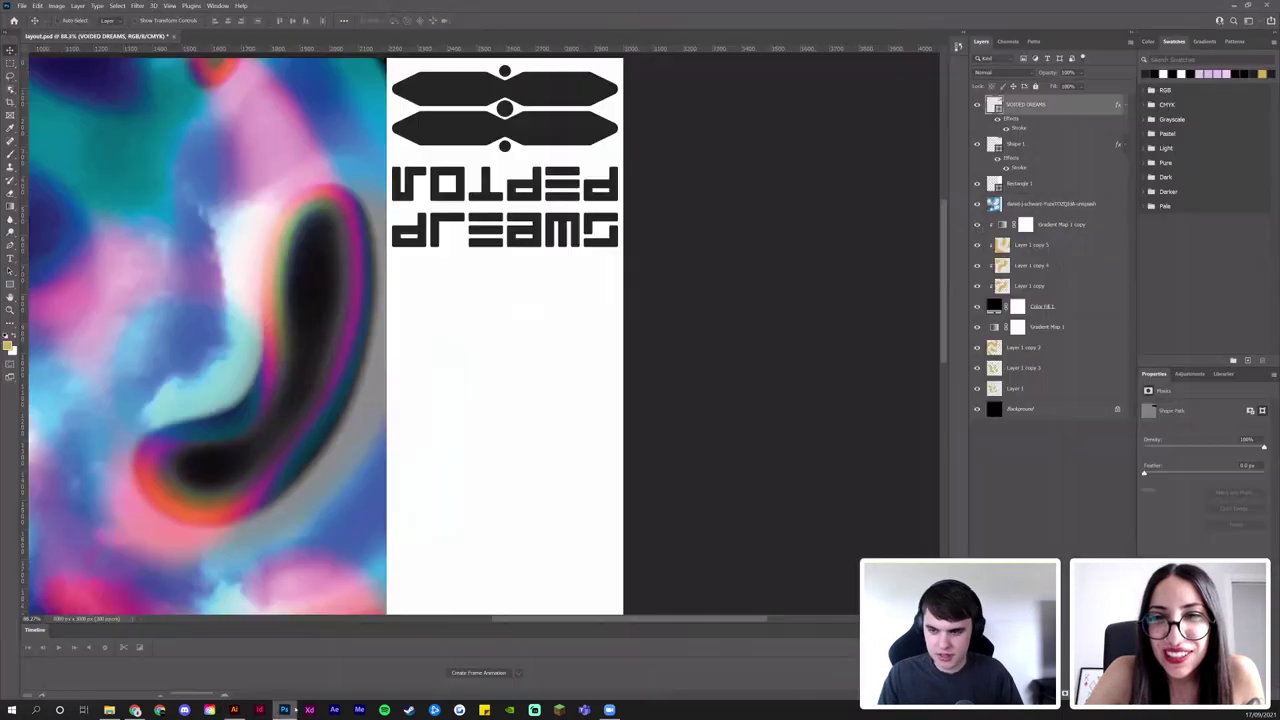
{"action": "scroll", "coordinate": [80, 282], "scroll_direction": "up", "scroll_amount": 2}
{"action": "key", "text": "u"}
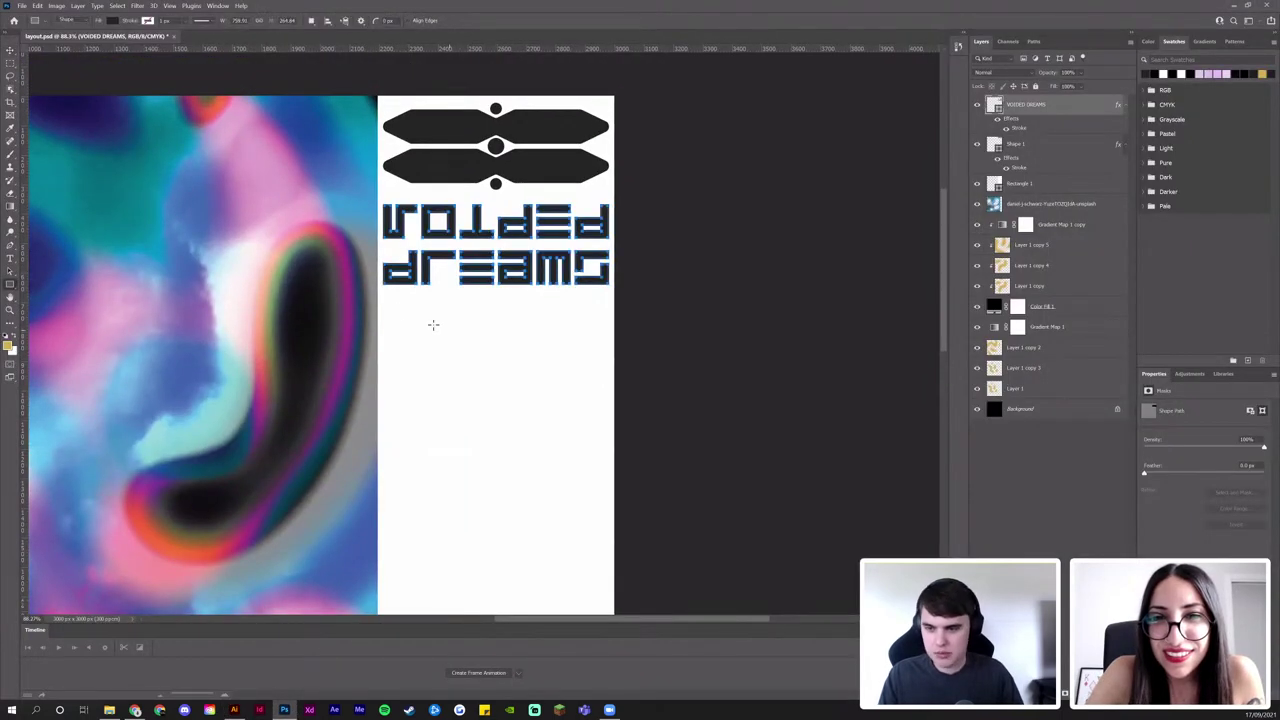
{"action": "left_click_drag", "start_coordinate": [395, 305], "coordinate": [531, 299]}
{"action": "key", "text": "v"}
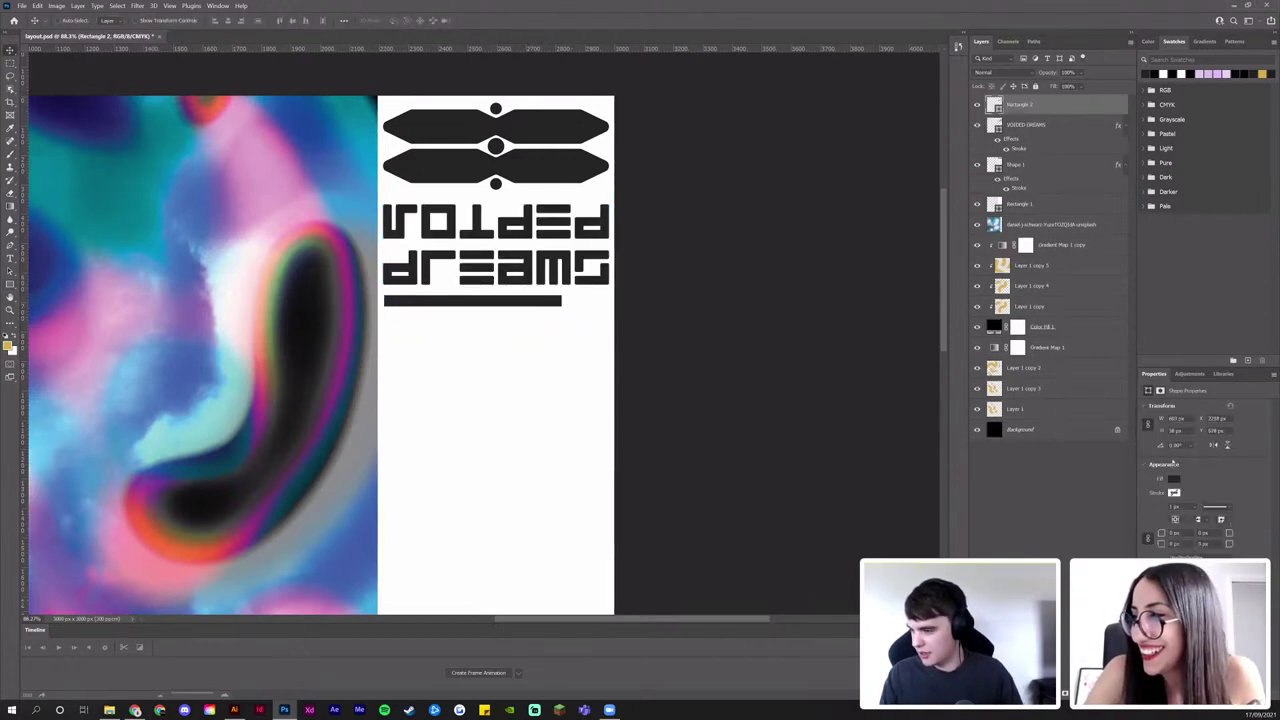
Check the stroke settings of the VOIDED DREAMS layer and look at the circle blend in the Illustrator shapes file
{"action": "double_click", "coordinate": [1068, 141]}
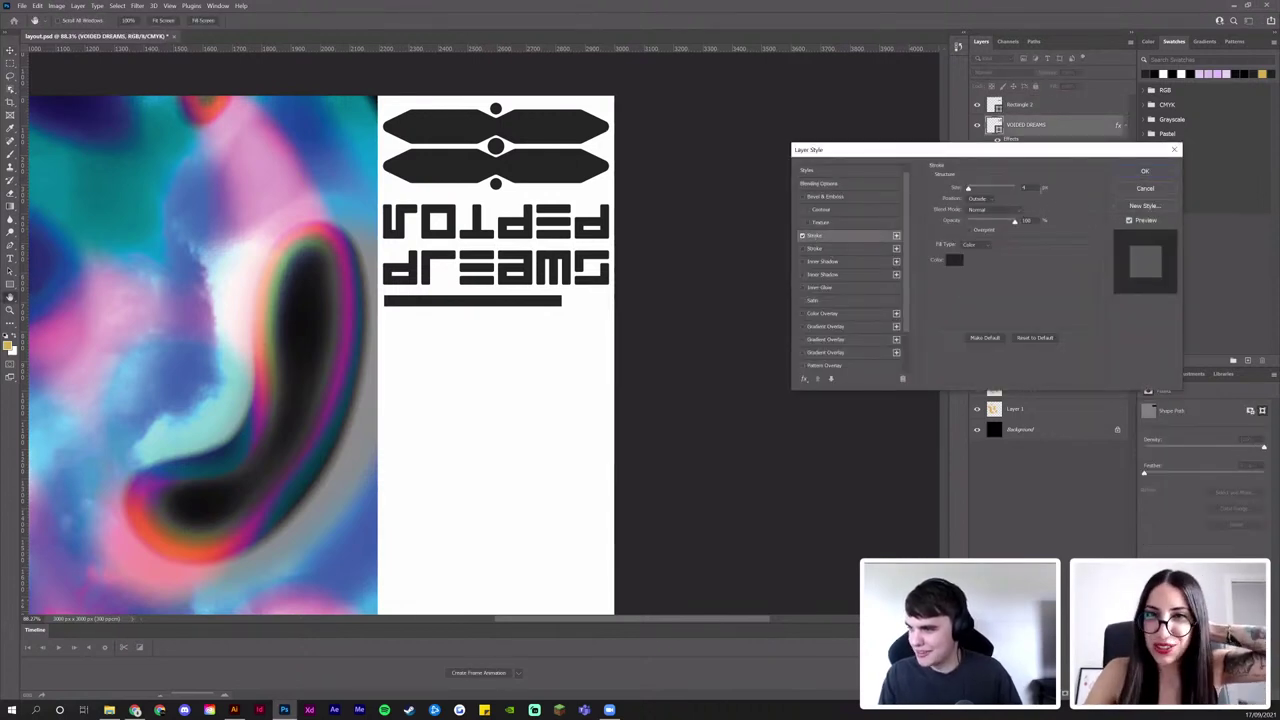
{"action": "key", "text": "Return"}
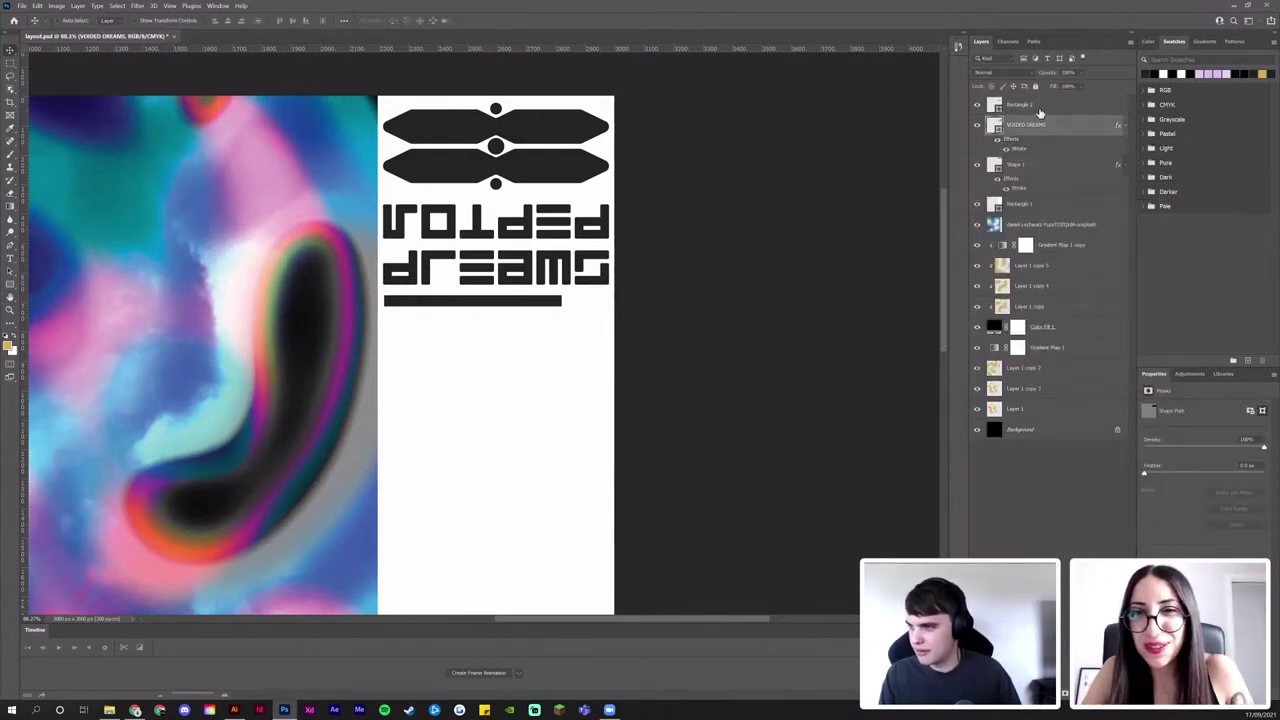
{"action": "left_click", "coordinate": [234, 709]}
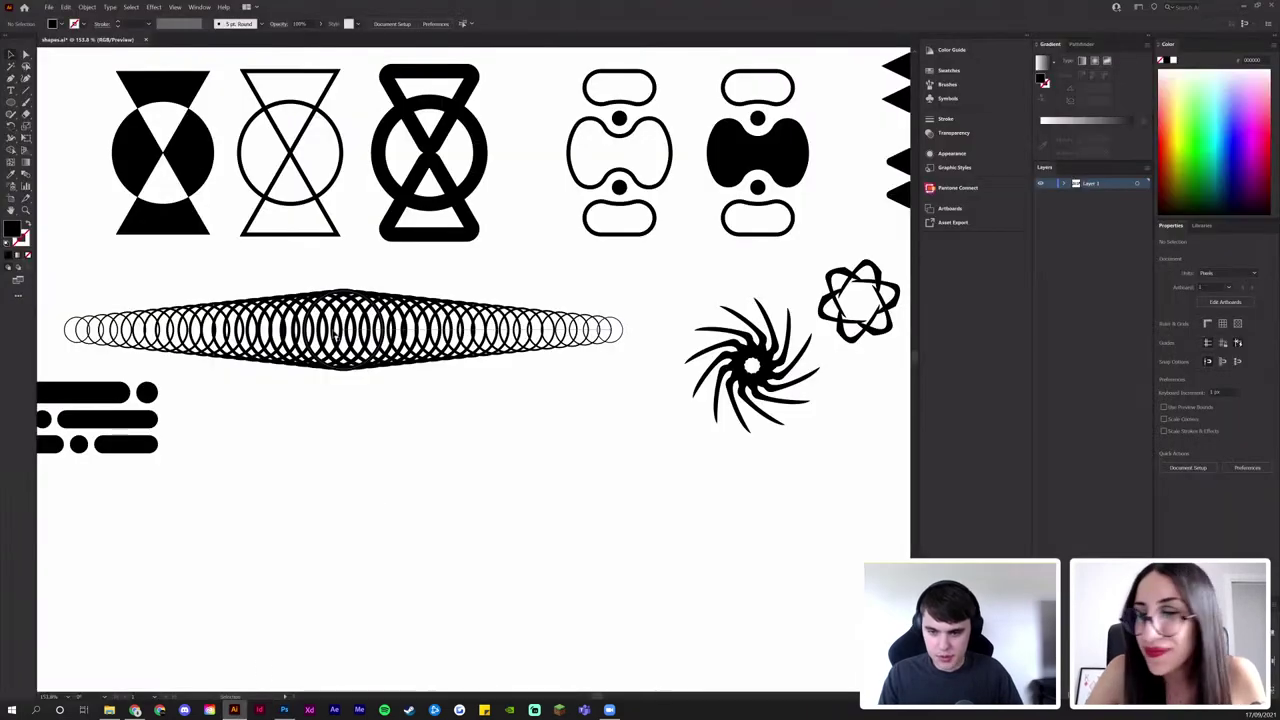
{"action": "left_click", "coordinate": [373, 358]}
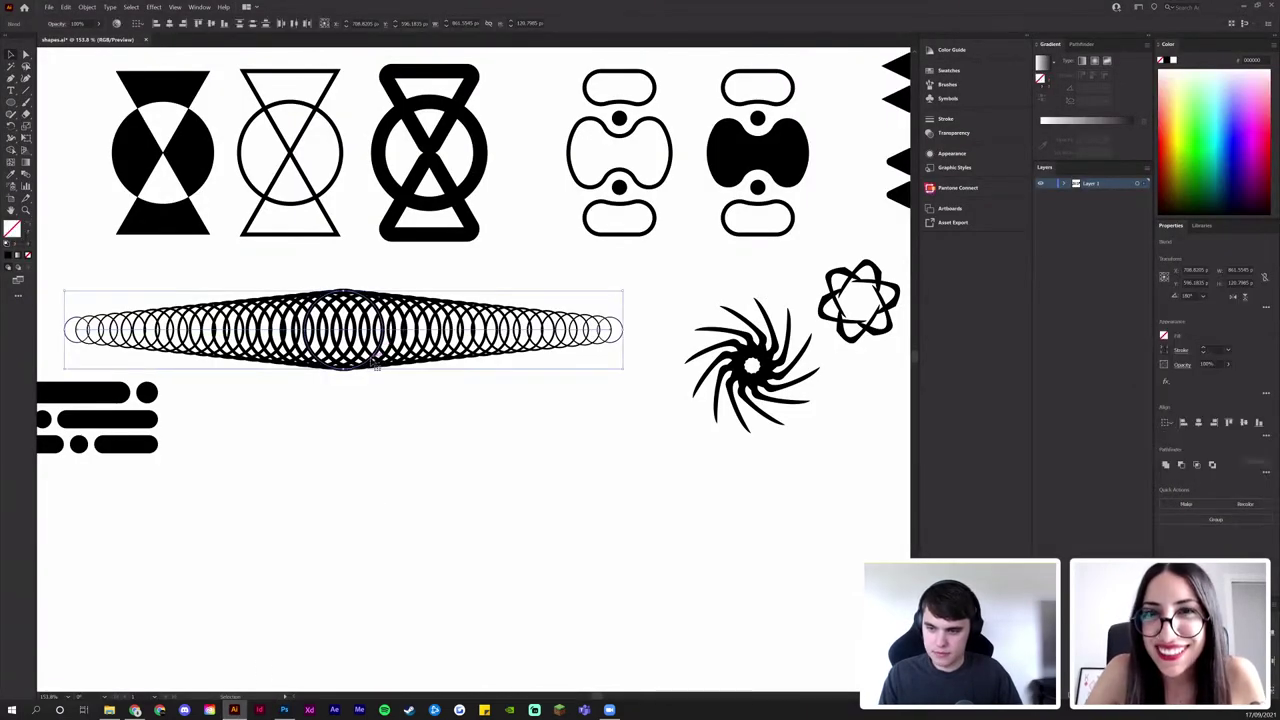
{"action": "mouse_move", "coordinate": [372, 358]}
{"action": "left_mouse_down"}
{"action": "mouse_move", "coordinate": [362, 344]}
{"action": "mouse_move", "coordinate": [384, 352]}
{"action": "left_mouse_up"}
{"action": "left_click", "coordinate": [284, 709]}
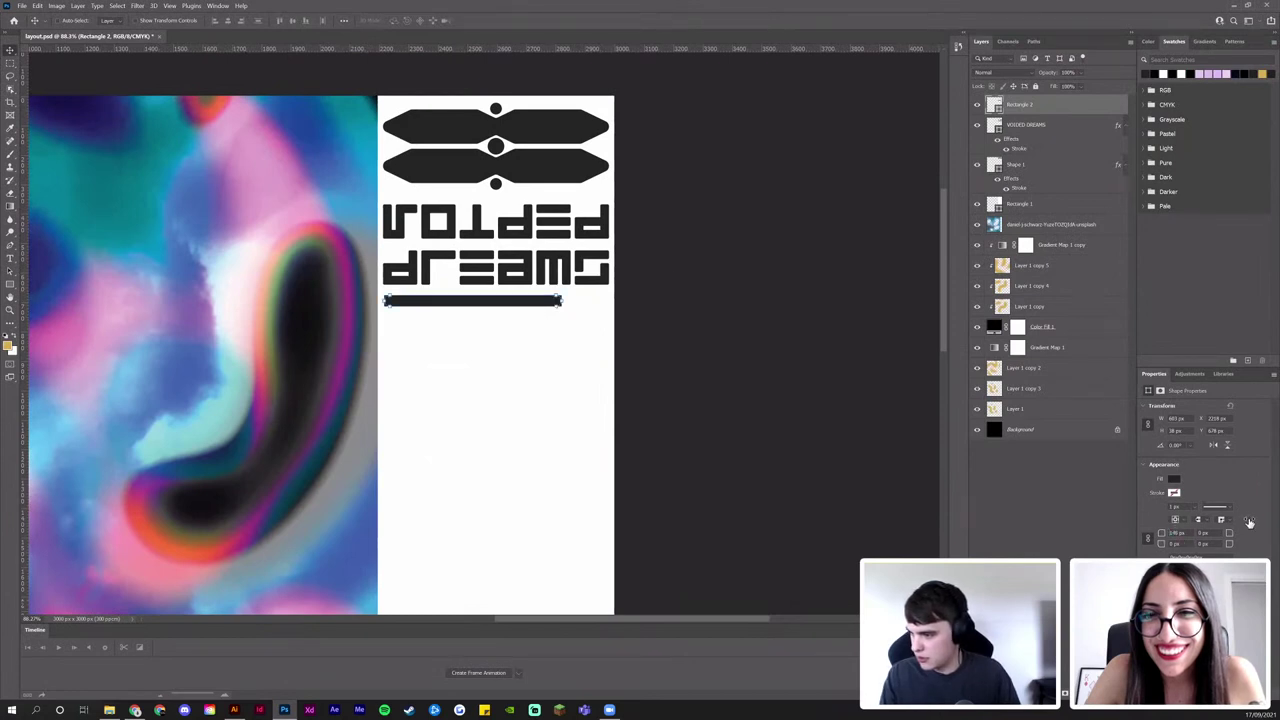
Give the bar below the lettering a solid dark stroke and round all its corners to 19 px
{"action": "left_click", "coordinate": [1174, 492]}
{"action": "left_click", "coordinate": [1151, 544]}
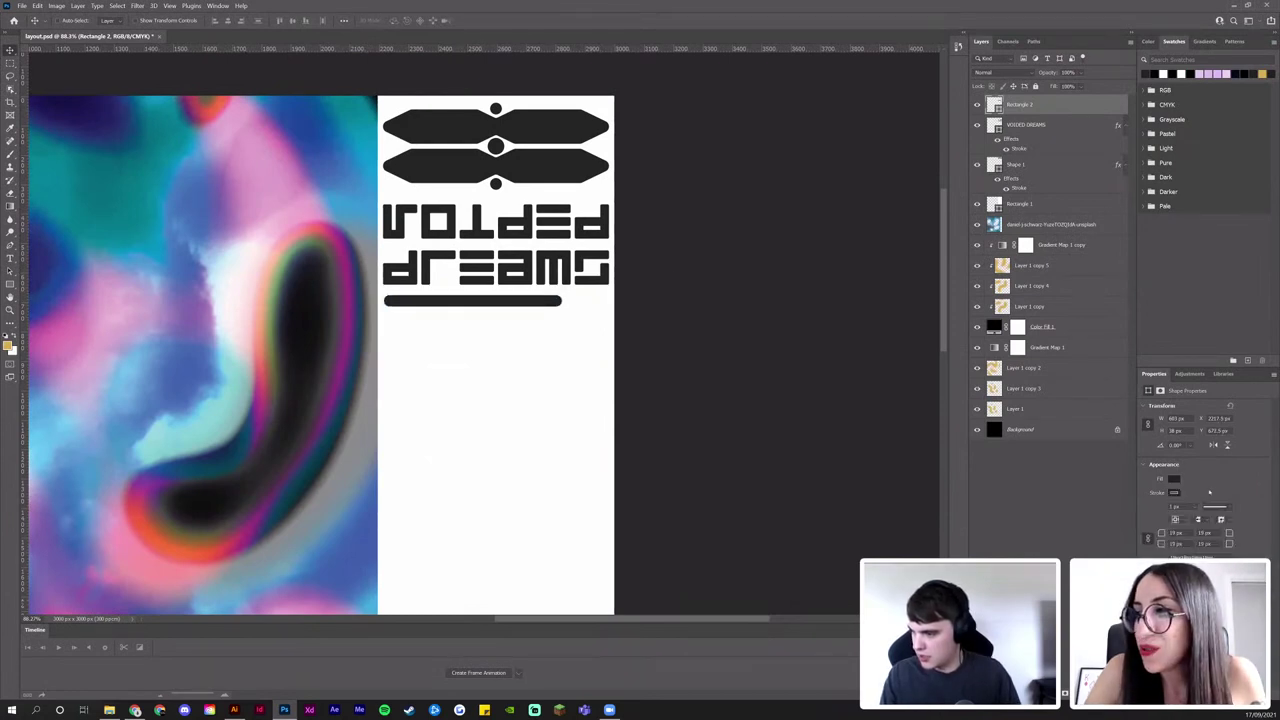
{"action": "key", "text": "Return"}
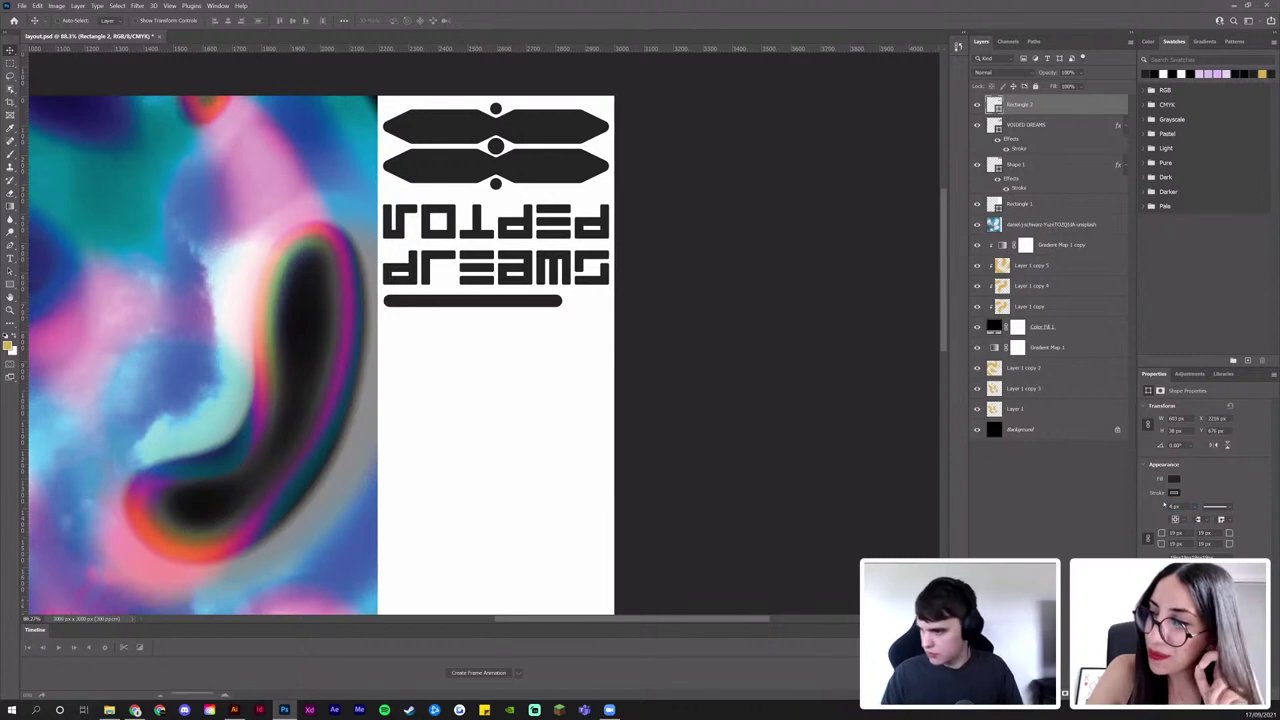
{"action": "left_click", "coordinate": [1179, 542]}
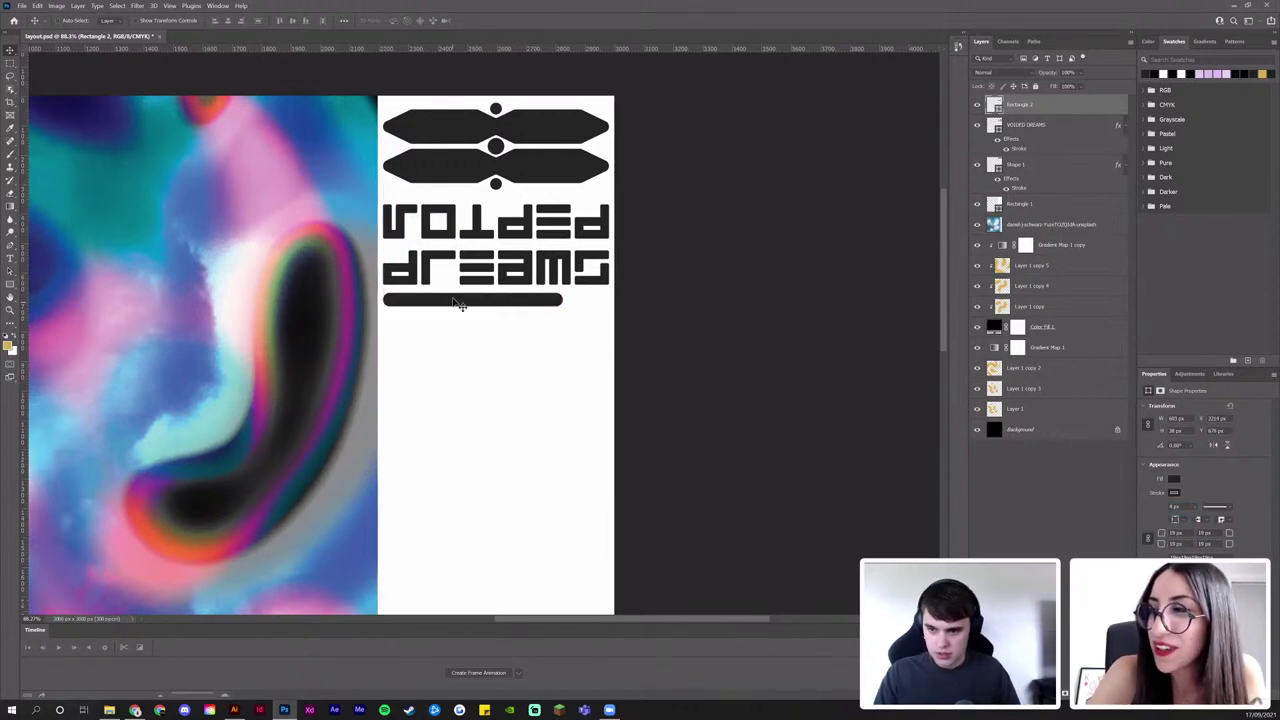
Move the rounded bar so that its left end lines up with the left edge of the VOIDED DREAMS lettering
{"action": "left_click", "coordinate": [1049, 135]}
{"action": "key", "text": "z"}
{"action": "left_click_drag", "start_coordinate": [431, 286], "coordinate": [534, 316]}
{"action": "left_click", "coordinate": [1043, 108]}
{"action": "key", "text": "ctrl+t"}
{"action": "key", "text": "Return"}
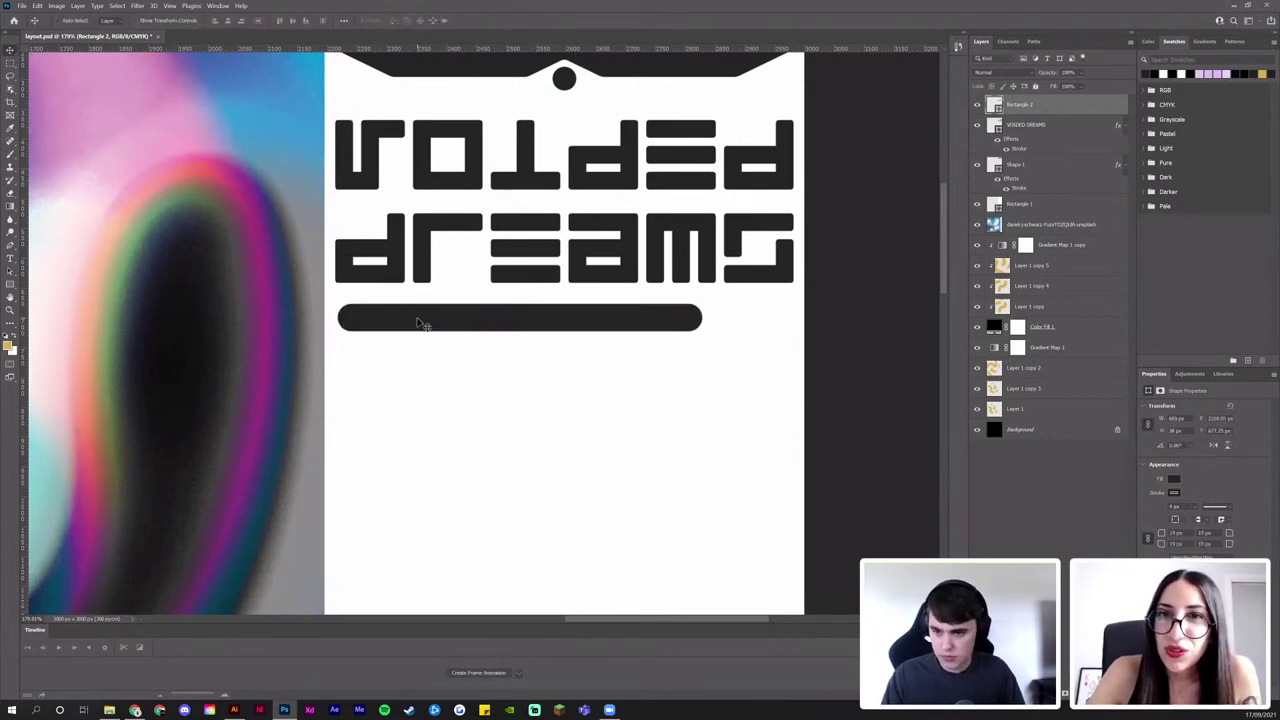
{"action": "left_click_drag", "start_coordinate": [420, 322], "coordinate": [421, 322]}
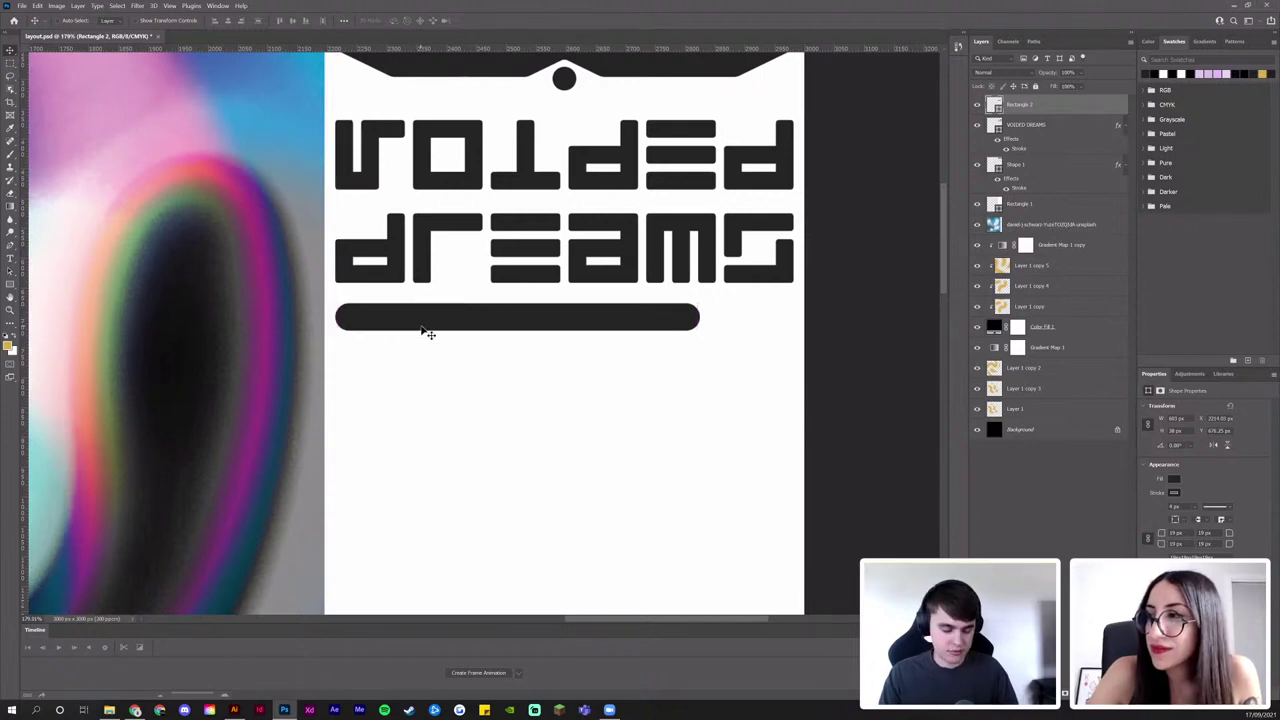
Stretch the rounded bar's right end outward to a width of about 667 px
{"action": "key", "text": "ctrl+t"}
{"action": "left_click_drag", "start_coordinate": [699, 317], "coordinate": [620, 297]}
{"action": "key", "text": "Return"}
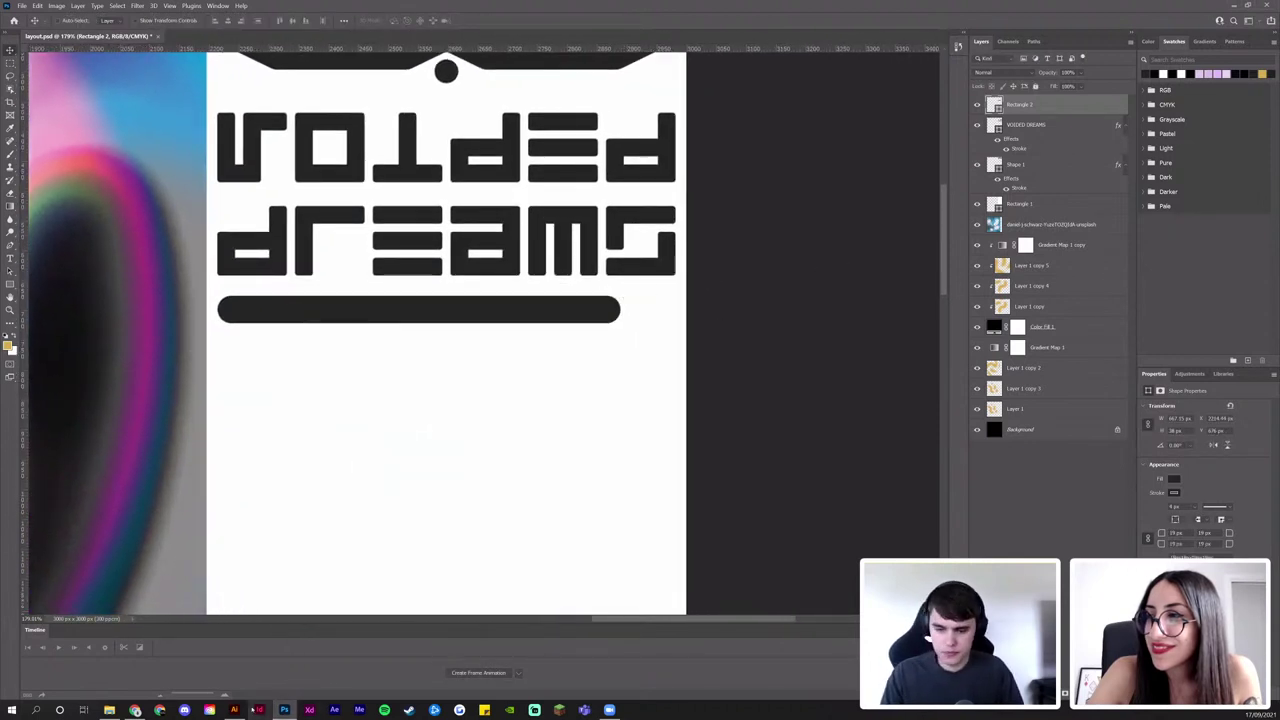
Copy the interlaced looped star from the Illustrator shapes file and paste it into the Photoshop layout as a shape layer
{"action": "left_click", "coordinate": [234, 710]}
{"action": "left_click_drag", "start_coordinate": [829, 428], "coordinate": [417, 511]}
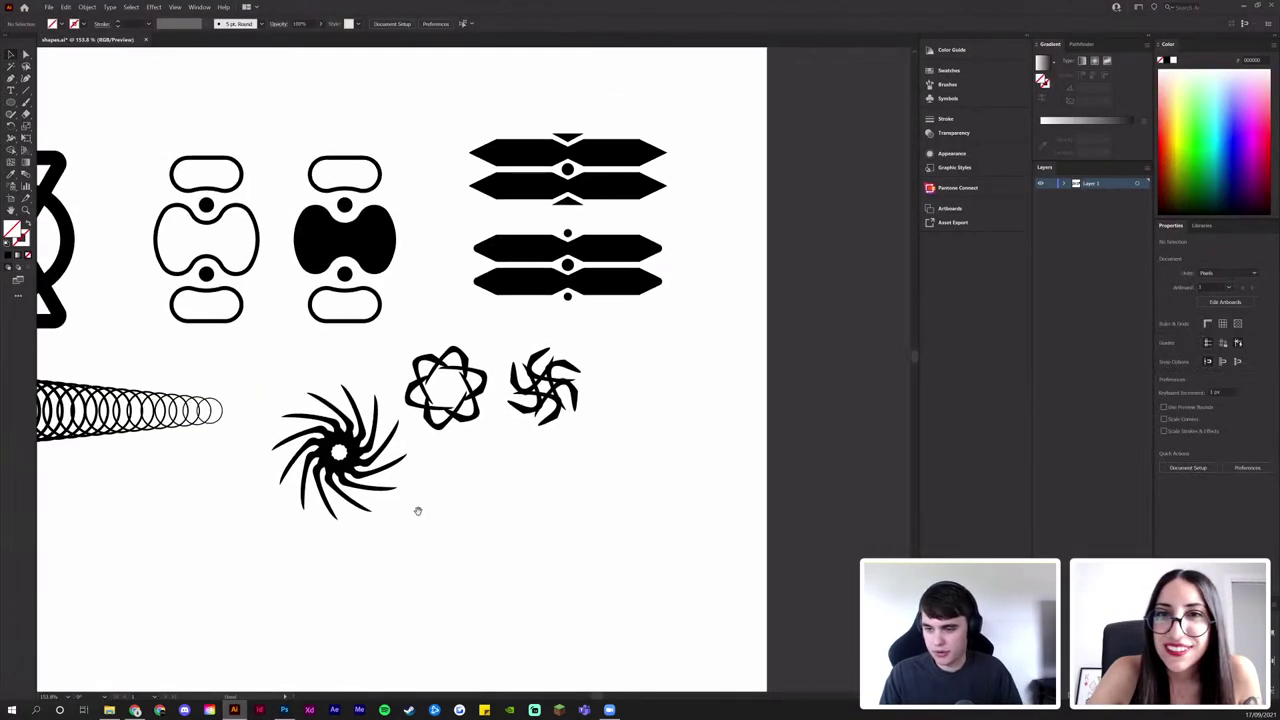
{"action": "left_click_drag", "start_coordinate": [497, 490], "coordinate": [560, 430]}
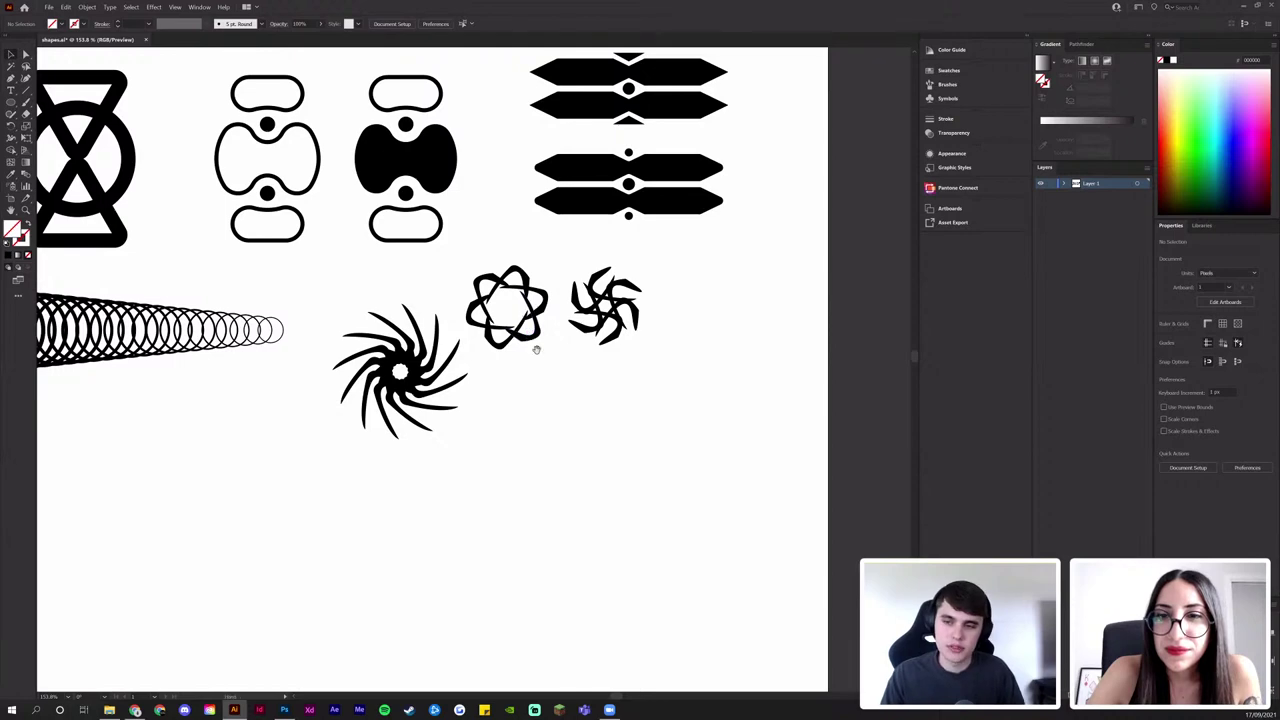
{"action": "left_click_drag", "start_coordinate": [536, 349], "coordinate": [580, 394]}
{"action": "left_click", "coordinate": [580, 388]}
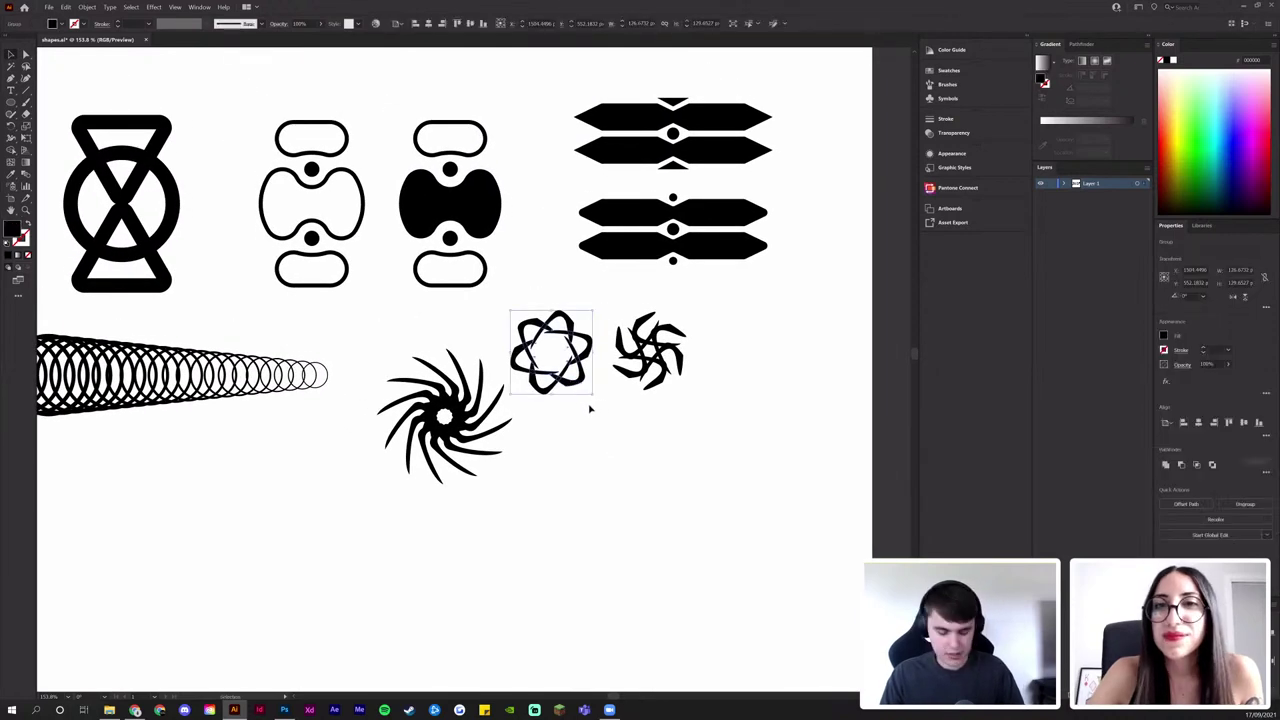
{"action": "key", "text": "ctrl+c"}
{"action": "key", "text": "alt+Tab"}
{"action": "key", "text": "ctrl+v"}
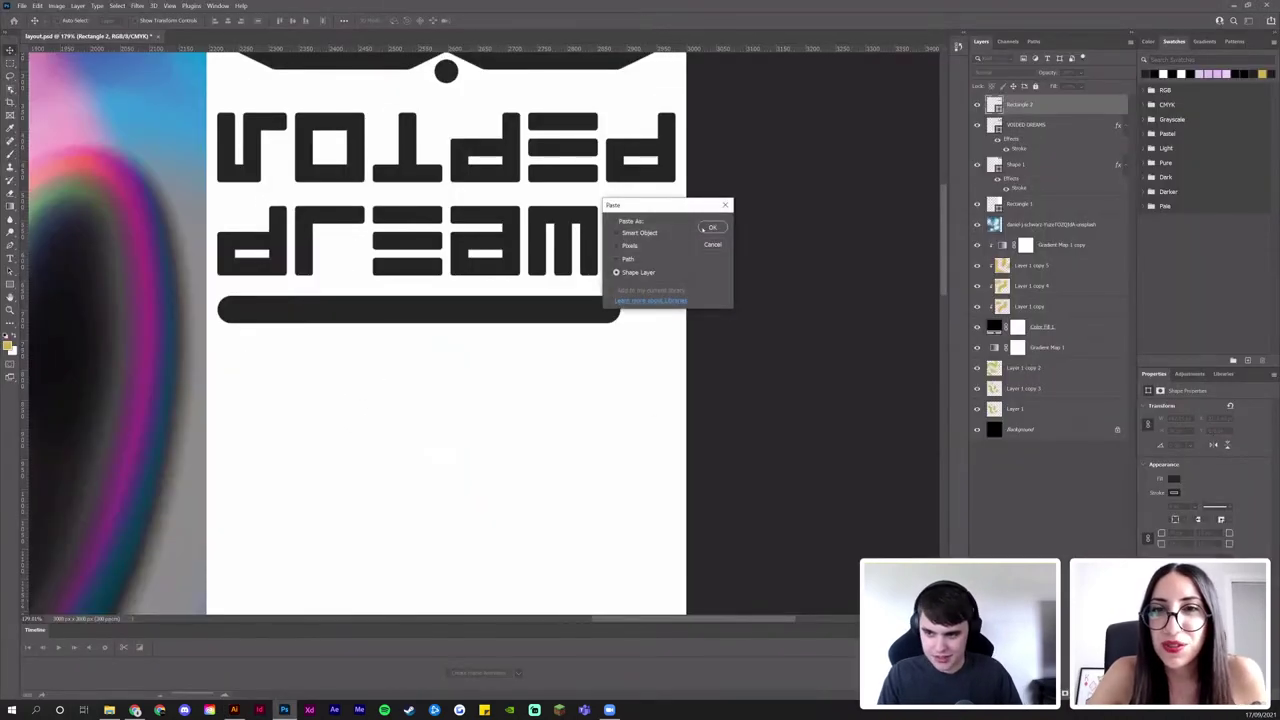
{"action": "left_click", "coordinate": [705, 228]}
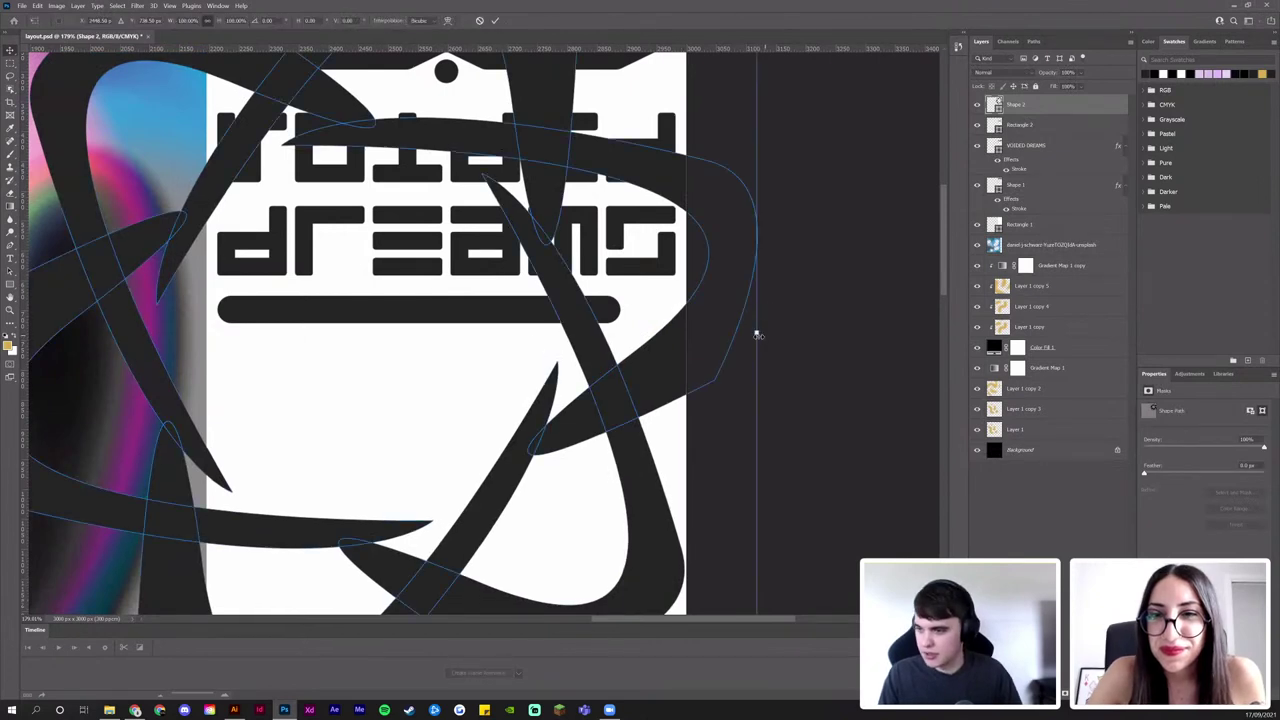
Scale the looped star down to the bar's height, place it after the bar's right end and duplicate it alongside
{"action": "left_click_drag", "start_coordinate": [757, 335], "coordinate": [424, 337]}
{"action": "key", "text": "Return"}
{"action": "left_click_drag", "start_coordinate": [420, 337], "coordinate": [336, 332]}
{"action": "left_click_drag", "start_coordinate": [283, 331], "coordinate": [784, 287]}
{"action": "key", "text": "ctrl+t"}
{"action": "key", "text": "Return"}
{"action": "key", "text": "z"}
{"action": "left_click_drag", "start_coordinate": [862, 289], "coordinate": [766, 307]}
{"action": "key", "text": "v"}
{"action": "key", "text": "v"}
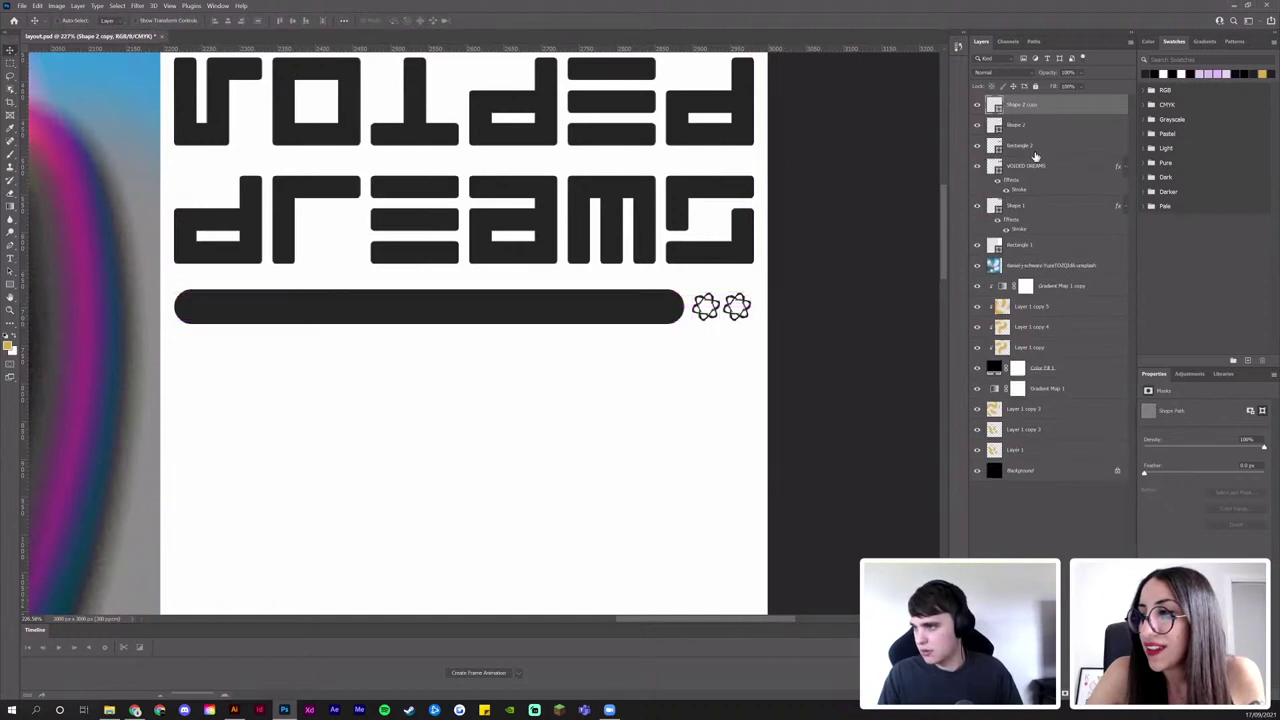
Try the lettering's stroke effect on the first small star with the stroke size reduced to 1 px
{"action": "left_click_drag", "start_coordinate": [1024, 189], "coordinate": [1024, 130]}
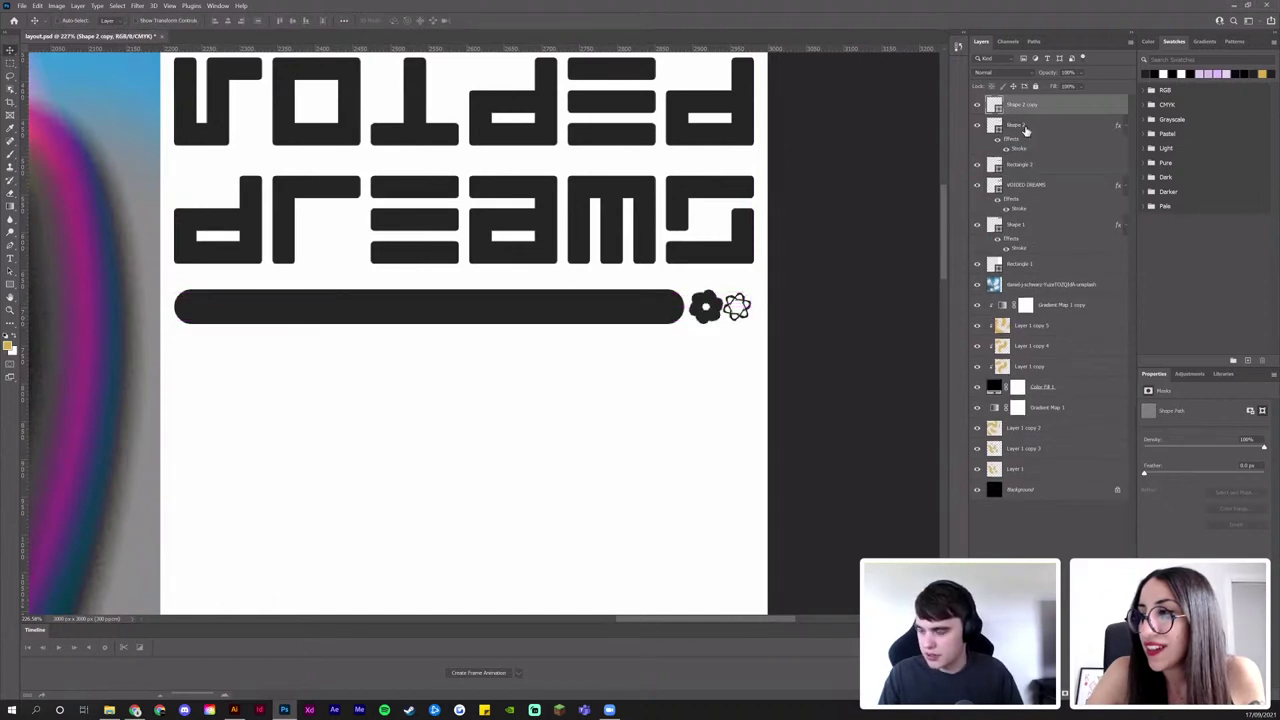
{"action": "double_click", "coordinate": [1068, 128]}
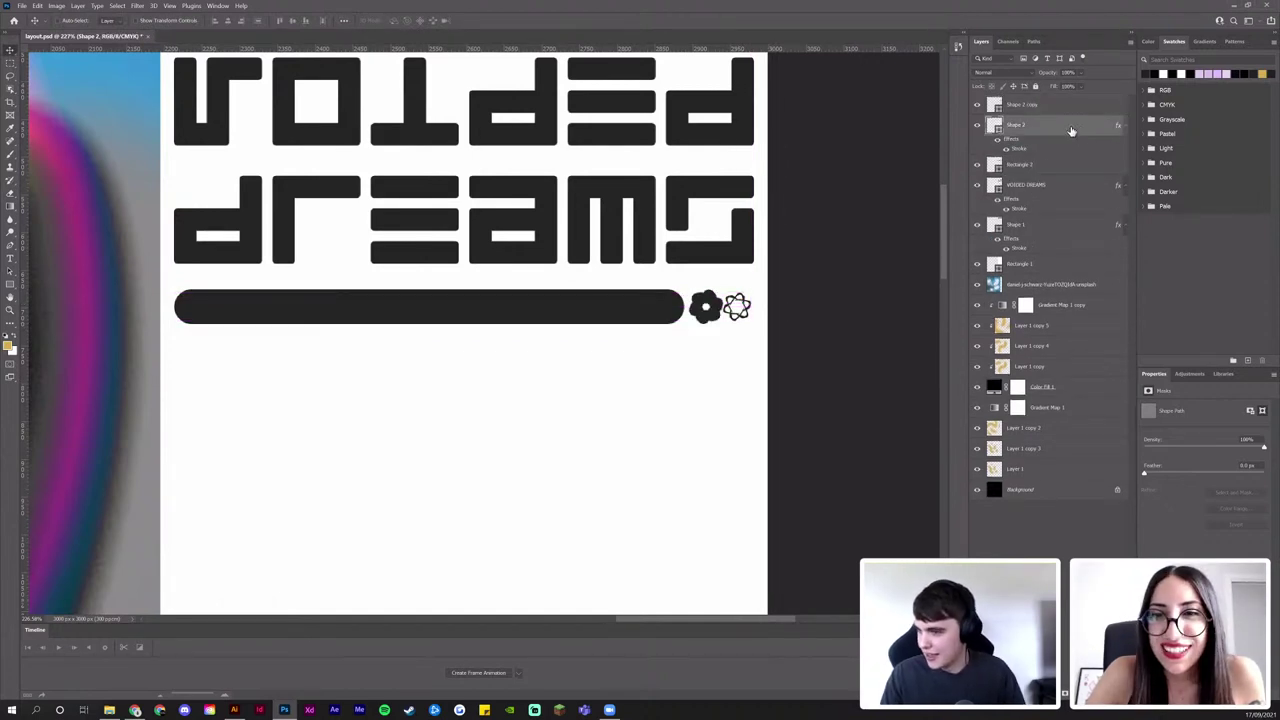
{"action": "left_click", "coordinate": [826, 236]}
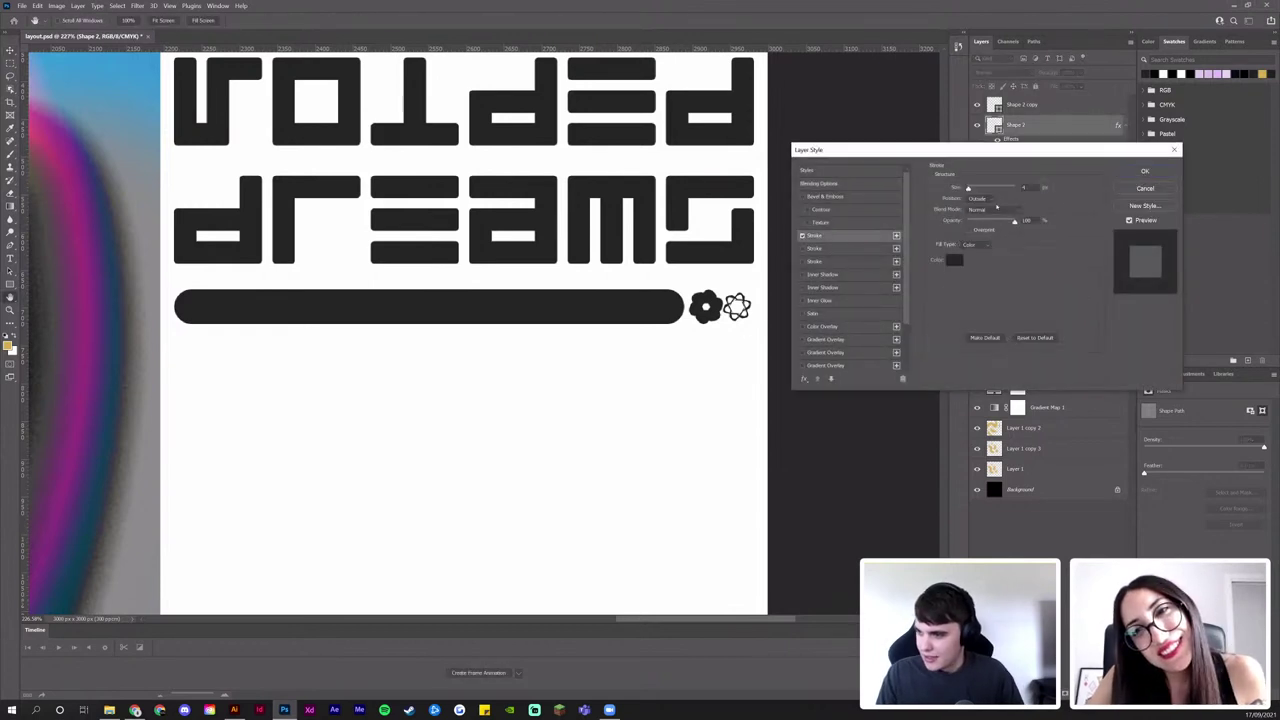
{"action": "type", "text": "1"}
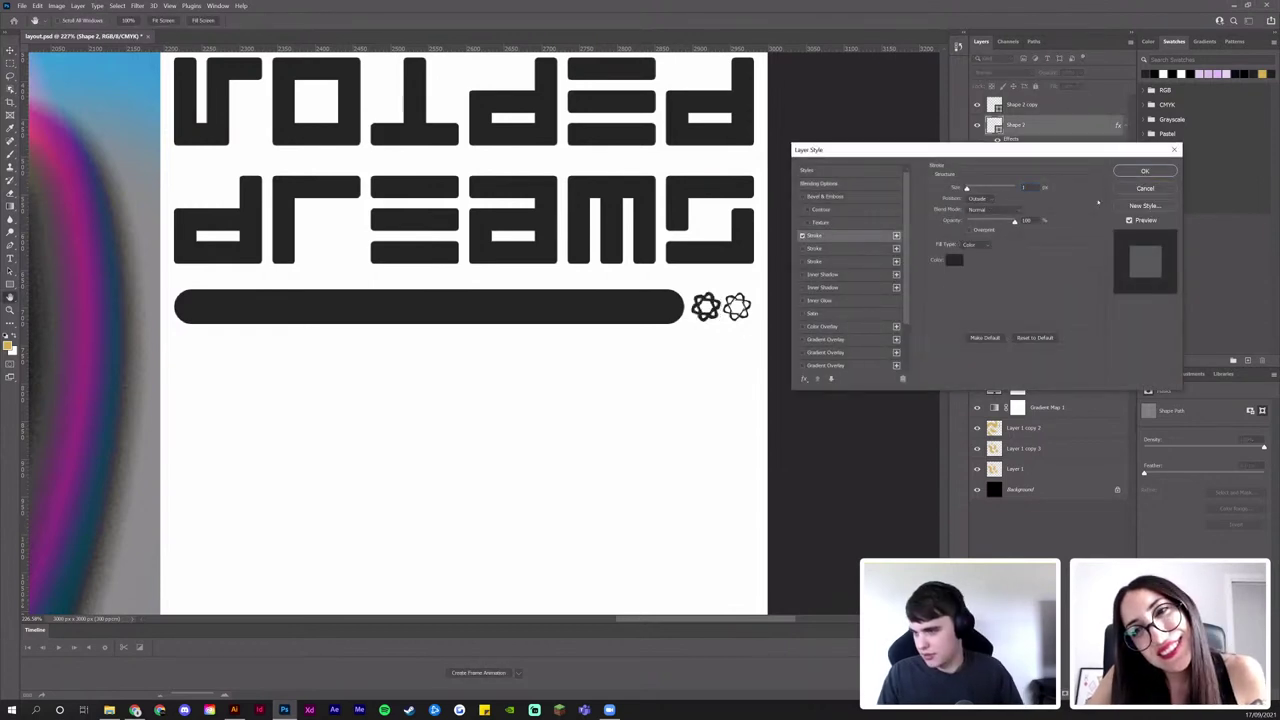
{"action": "left_click", "coordinate": [1133, 189]}
{"action": "key", "text": "ctrl+z"}
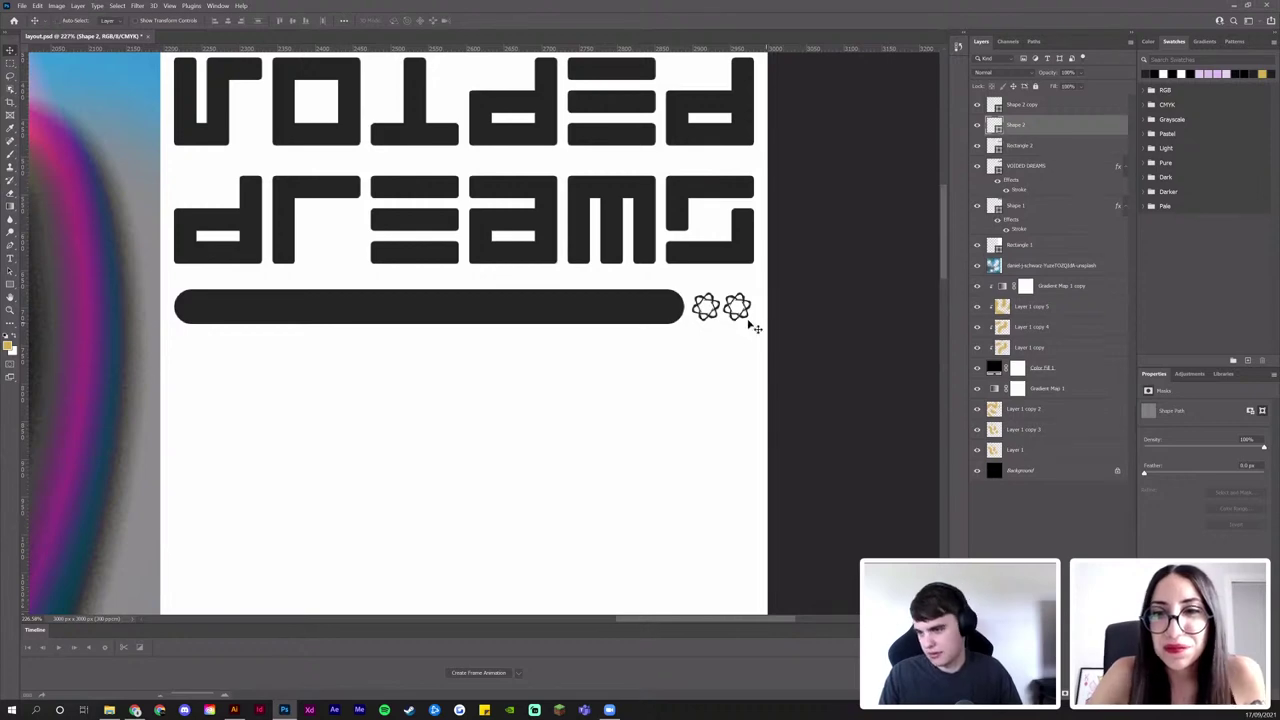
Remove the rounded bar's fill and set its stroke width to 2 px, leaving a thin outline
{"action": "key", "text": "z"}
{"action": "mouse_move", "coordinate": [752, 322]}
{"action": "left_mouse_down"}
{"action": "mouse_move", "coordinate": [684, 320]}
{"action": "mouse_move", "coordinate": [766, 334]}
{"action": "mouse_move", "coordinate": [742, 319]}
{"action": "left_mouse_up"}
{"action": "left_click", "coordinate": [1013, 147]}
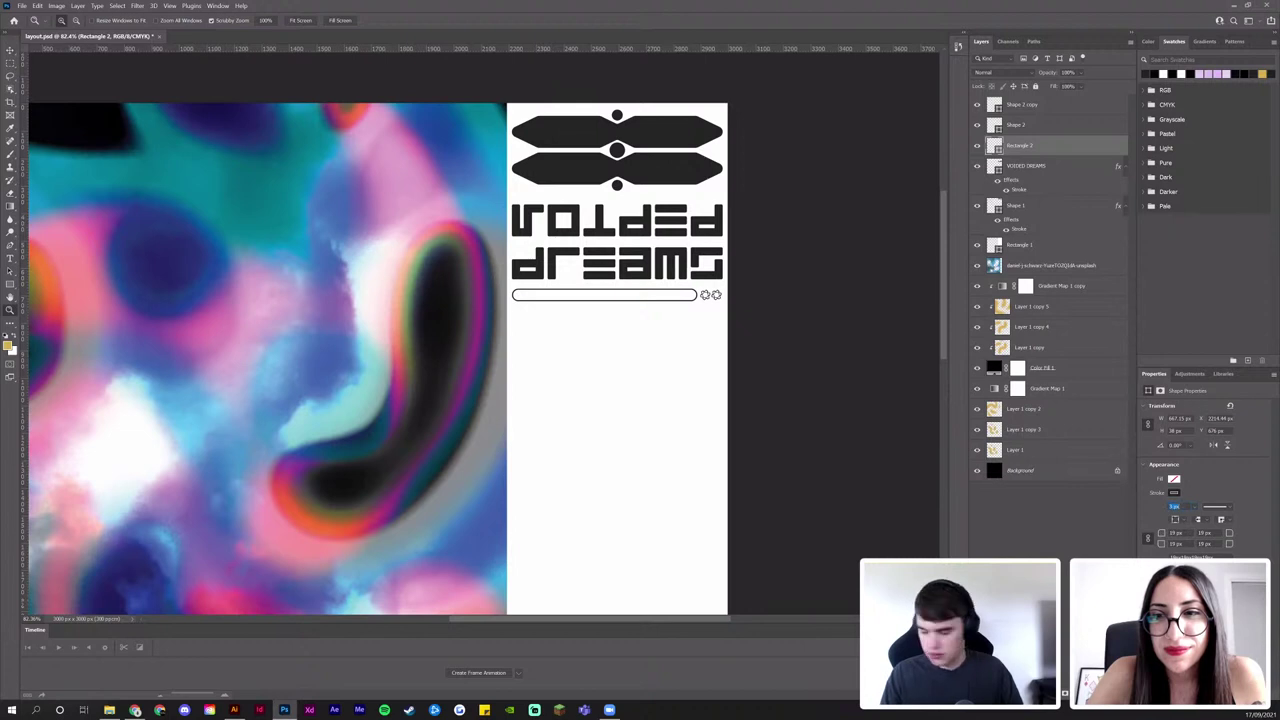
{"action": "type", "text": "2"}
{"action": "key", "text": "Return"}
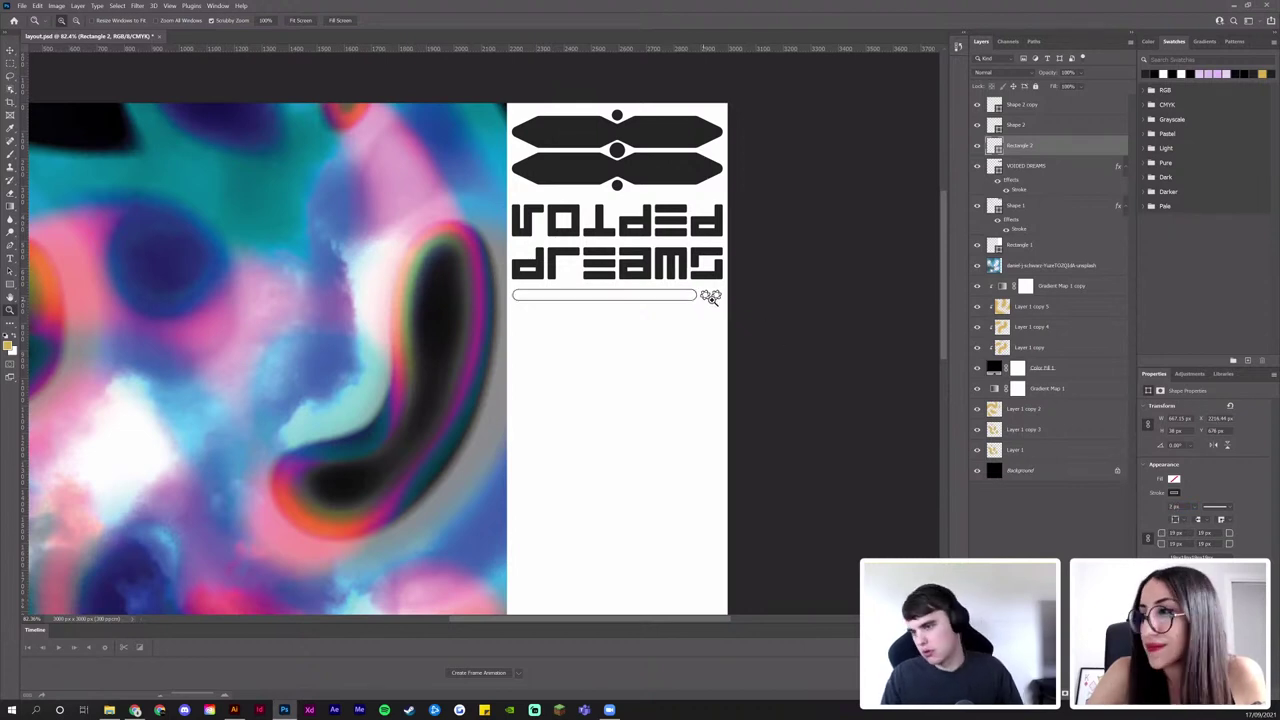
{"action": "left_click_drag", "start_coordinate": [711, 299], "coordinate": [733, 300]}
{"action": "left_click_drag", "start_coordinate": [626, 360], "coordinate": [577, 355]}
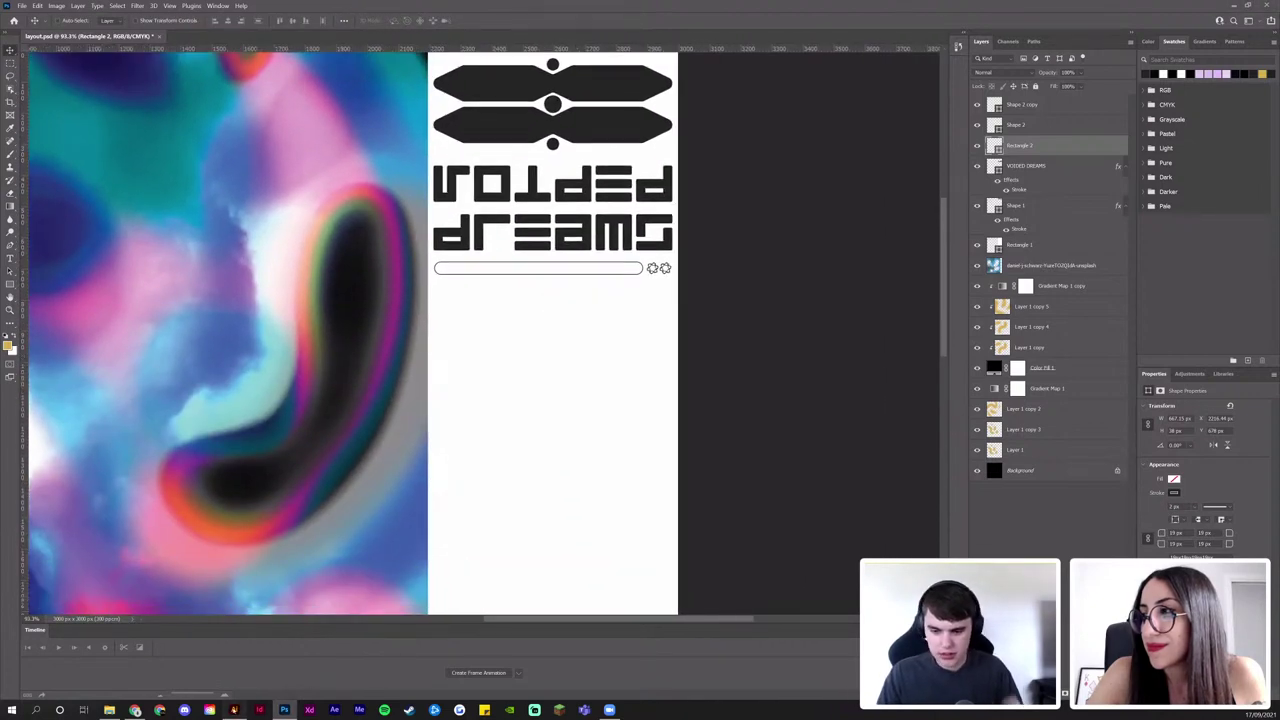
{"action": "left_click", "coordinate": [234, 709]}
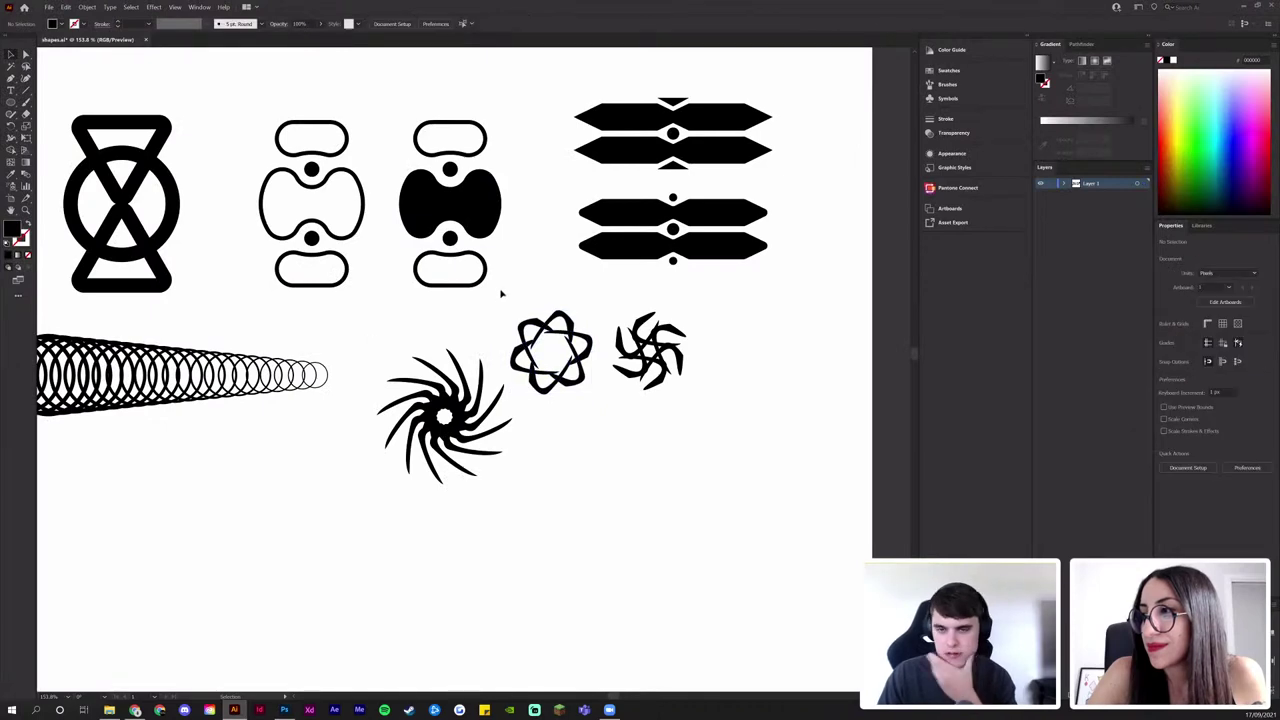
{"action": "left_click_drag", "start_coordinate": [380, 369], "coordinate": [705, 259]}
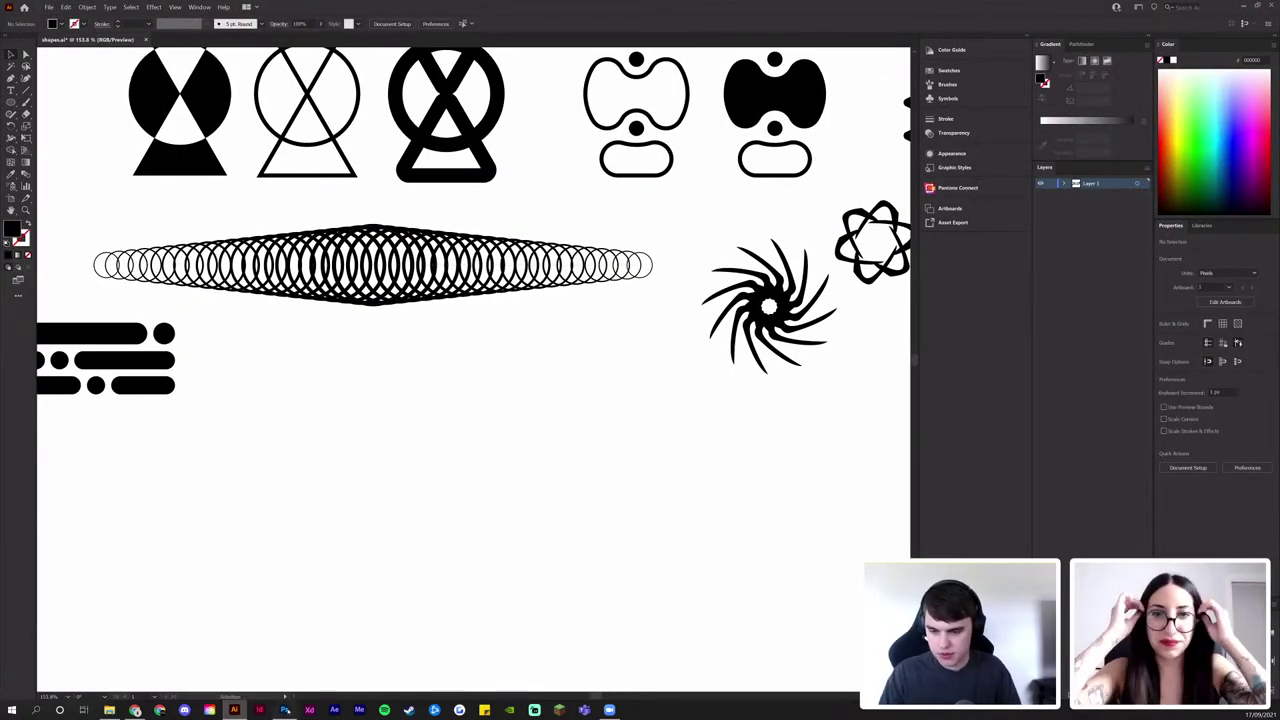
{"action": "left_click", "coordinate": [284, 709]}
{"action": "key", "text": "ctrl+v"}
{"action": "left_click", "coordinate": [712, 228]}
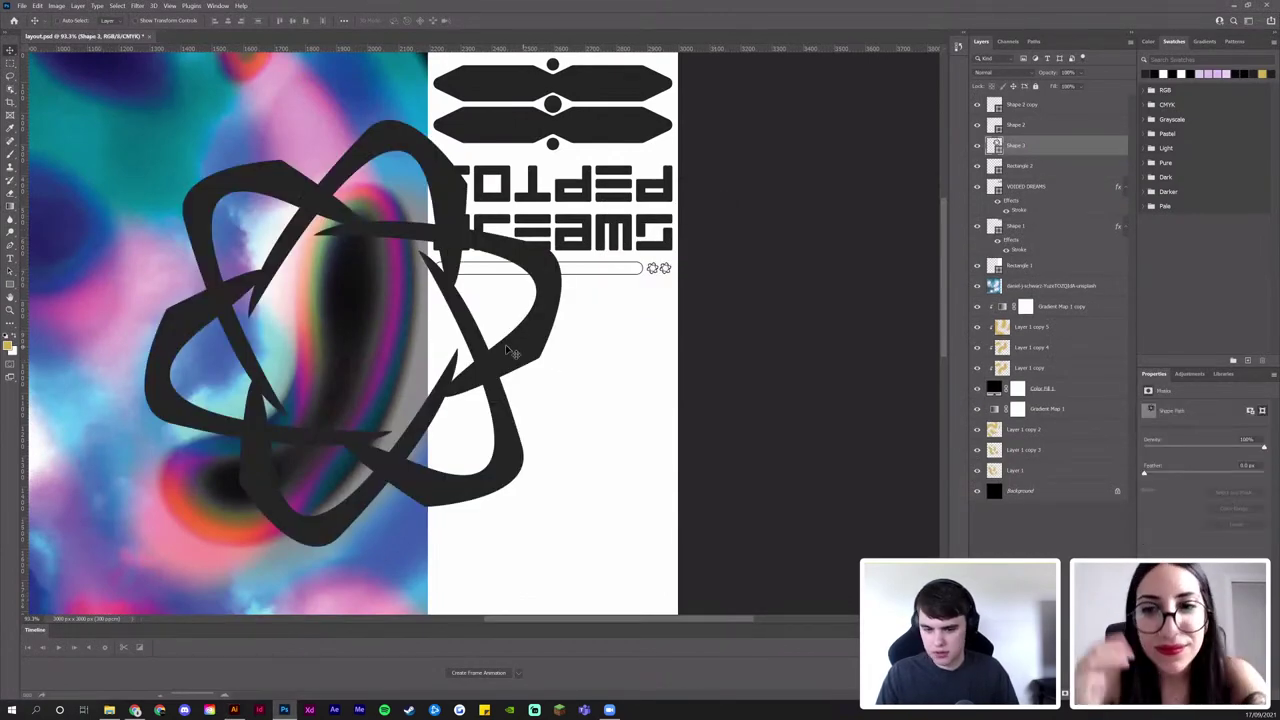
{"action": "key", "text": "z"}
{"action": "key", "text": "ctrl+z"}
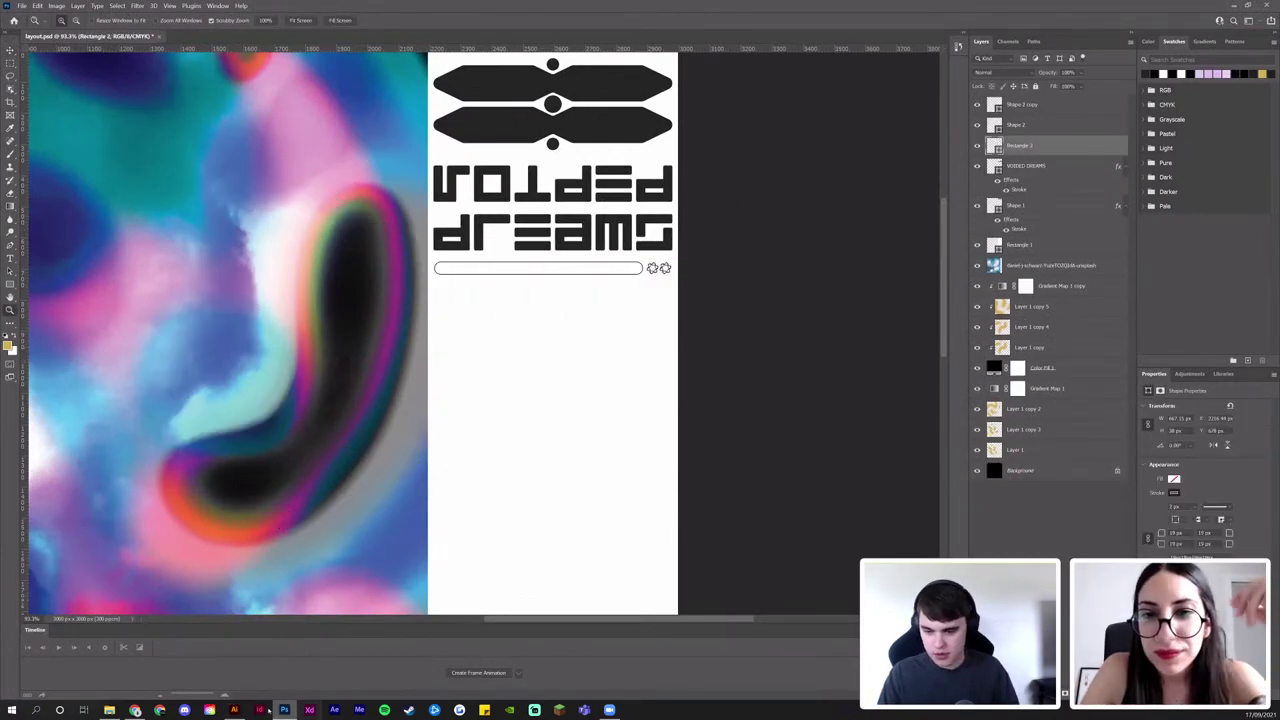
Switch to the Illustrator shapes file, duplicate the interlocking-circle chain below the original and expand the copy's object, fill and stroke
{"action": "left_click", "coordinate": [234, 709]}
{"action": "left_click", "coordinate": [380, 290]}
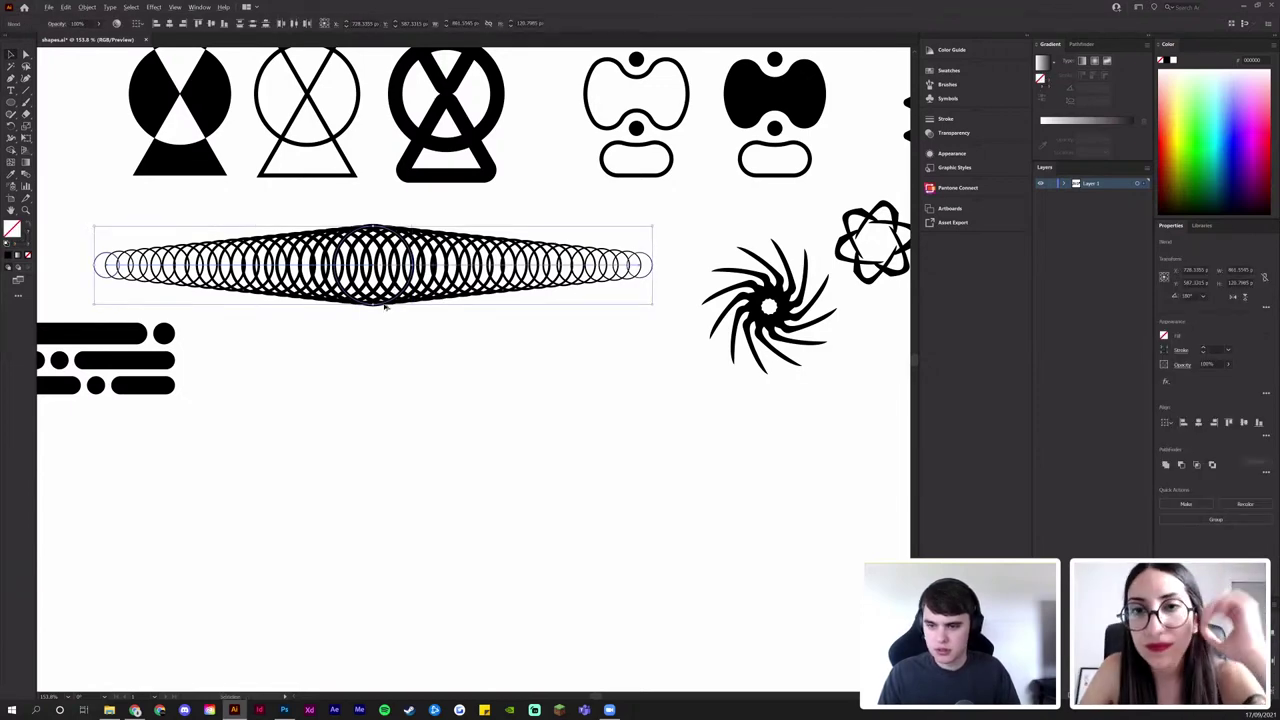
{"action": "left_click_drag", "start_coordinate": [443, 297], "coordinate": [478, 401]}
{"action": "left_click_drag", "start_coordinate": [450, 552], "coordinate": [446, 546]}
{"action": "left_click", "coordinate": [87, 7]}
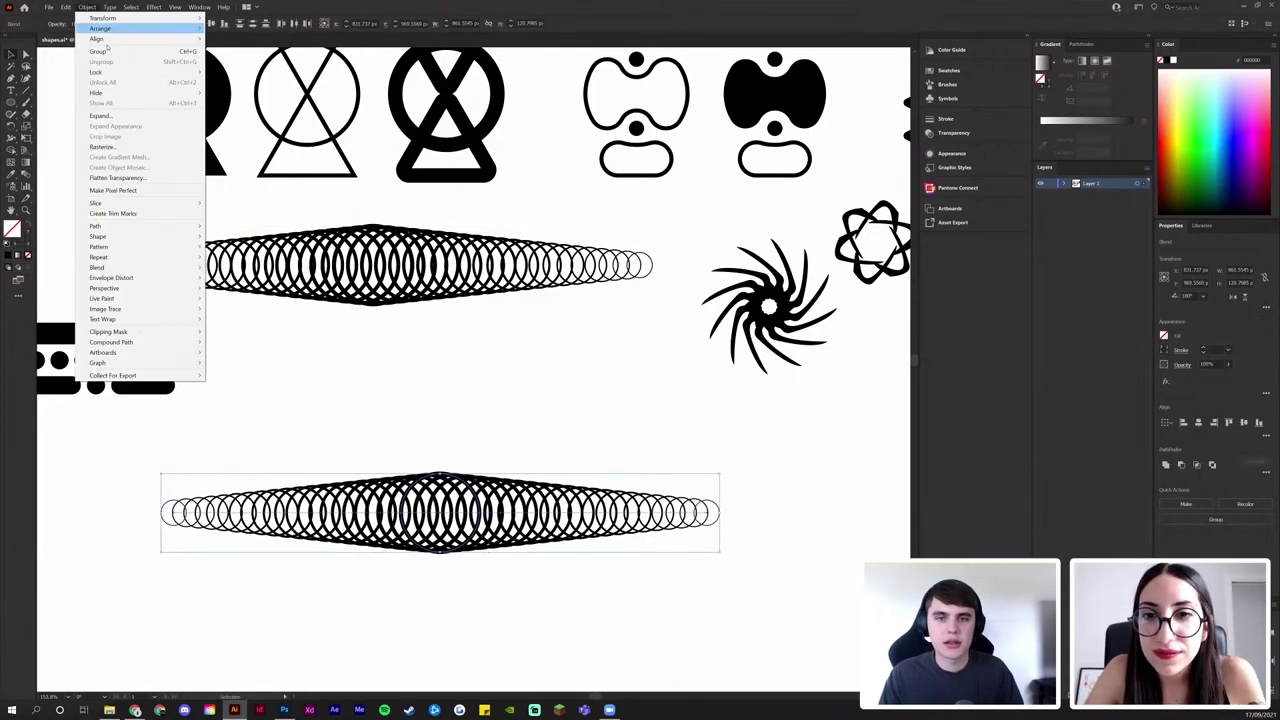
{"action": "left_click", "coordinate": [101, 116]}
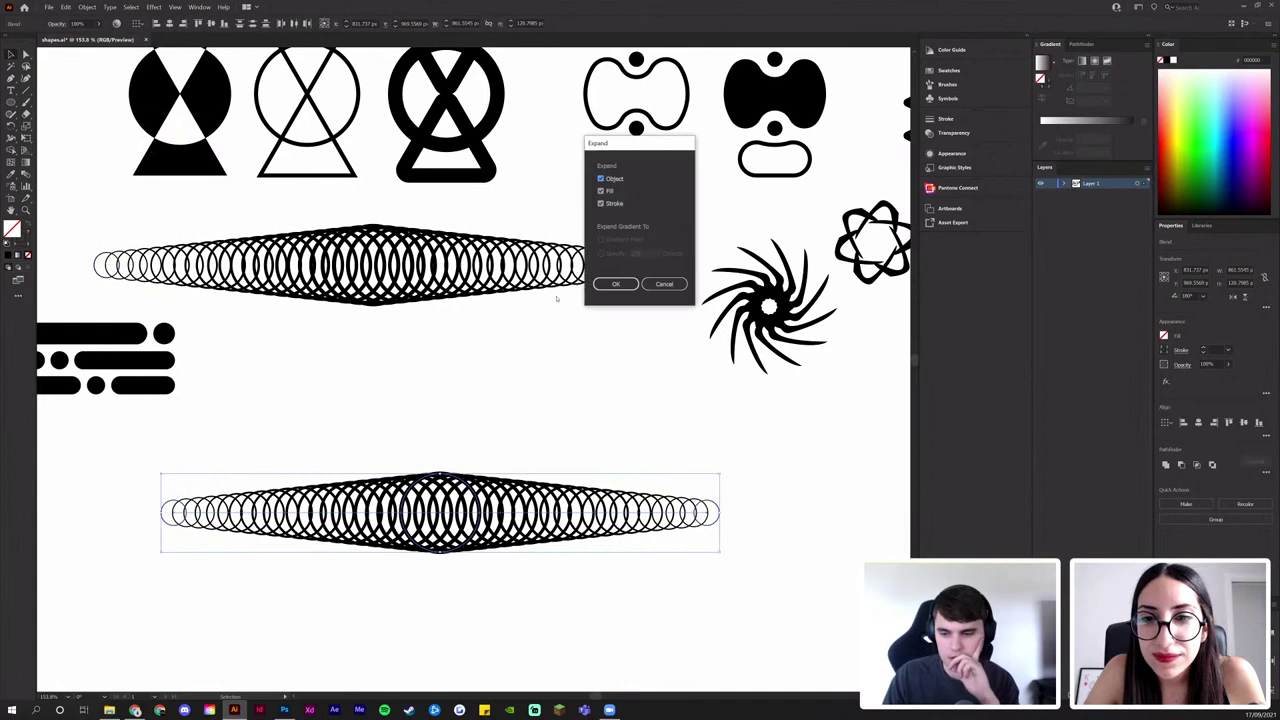
{"action": "left_click", "coordinate": [618, 284]}
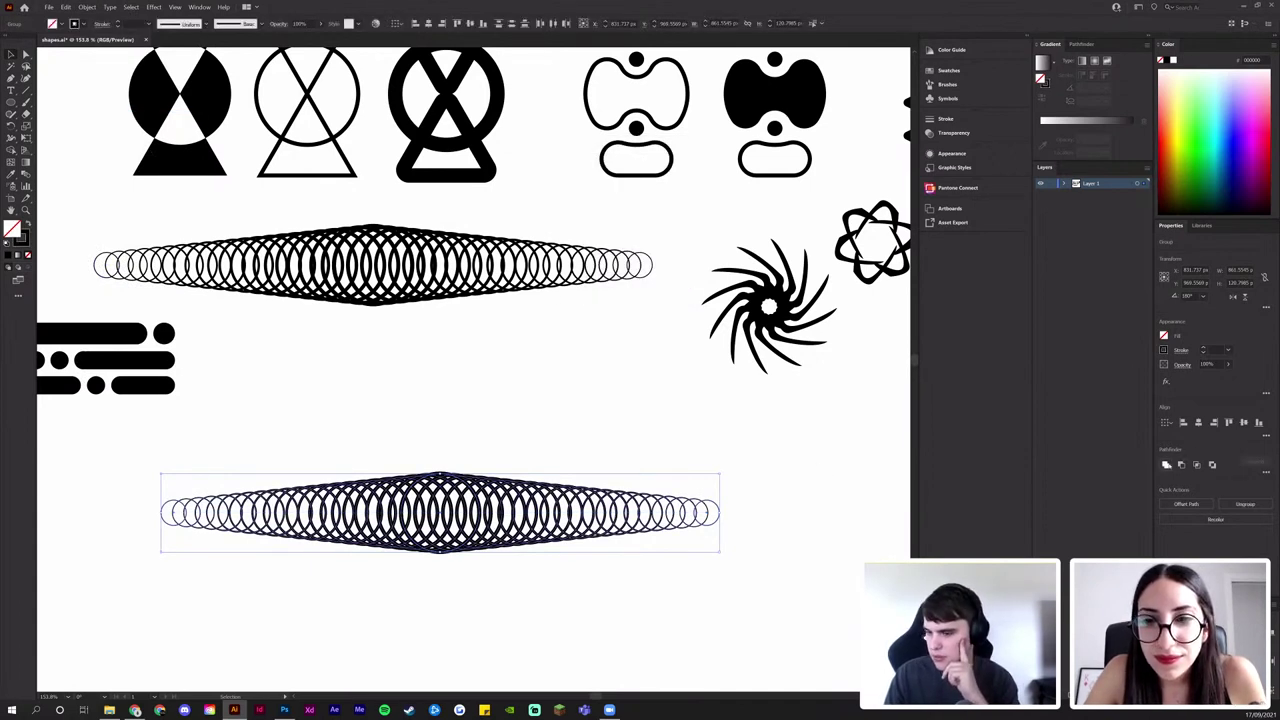
Expand the copied chain again to convert its strokes to filled outlines, and unite all the circles into one compound shape
{"action": "left_click", "coordinate": [1167, 465]}
{"action": "key", "text": "ctrl+z"}
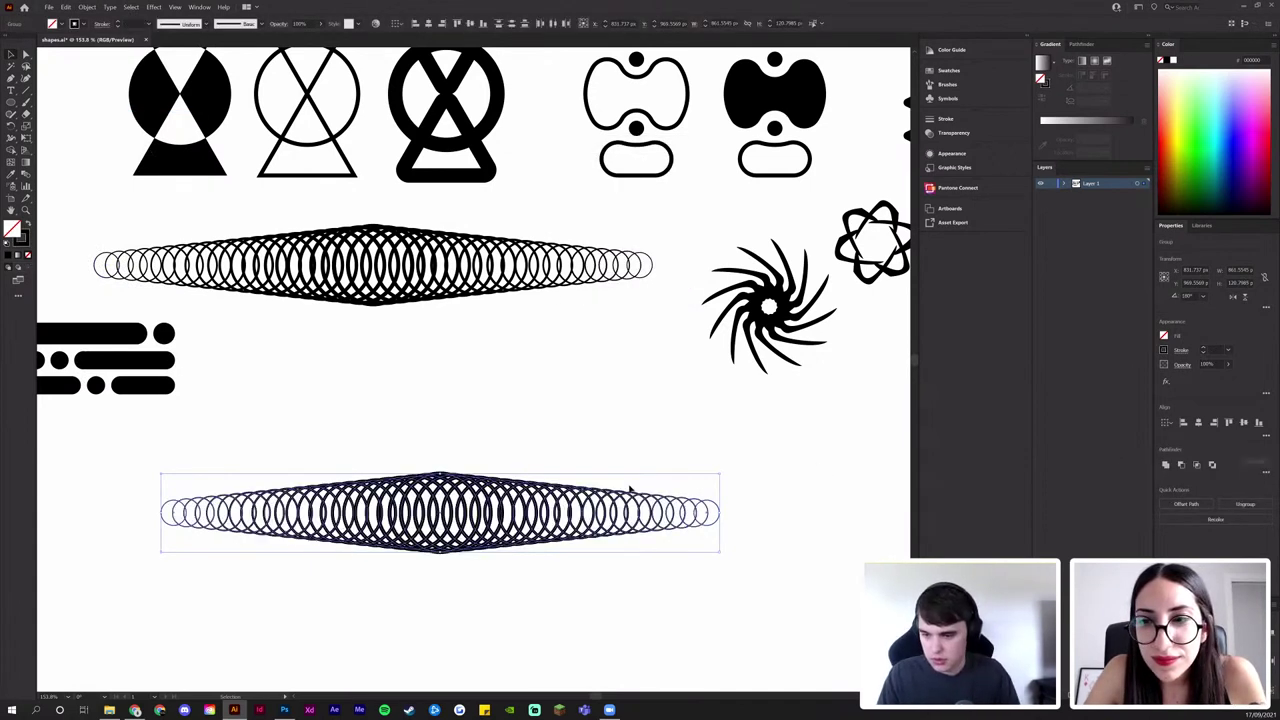
{"action": "left_click", "coordinate": [87, 7]}
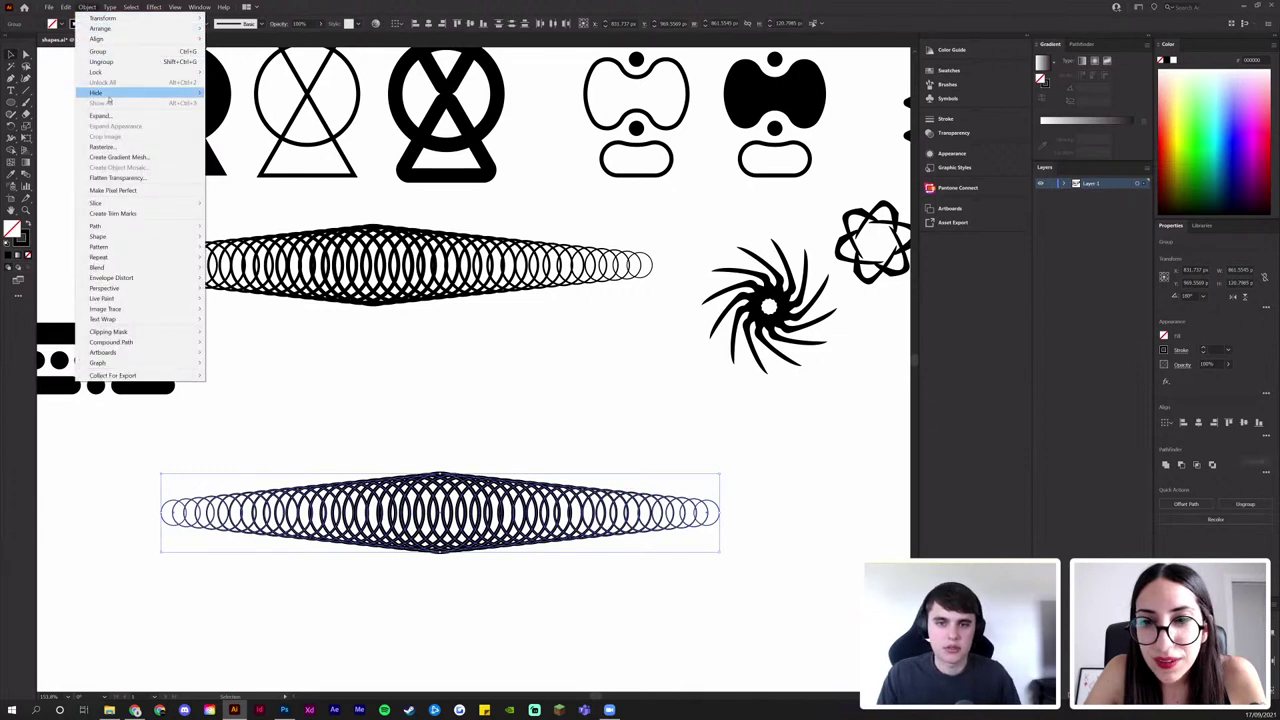
{"action": "left_click", "coordinate": [100, 117]}
{"action": "left_click", "coordinate": [625, 284]}
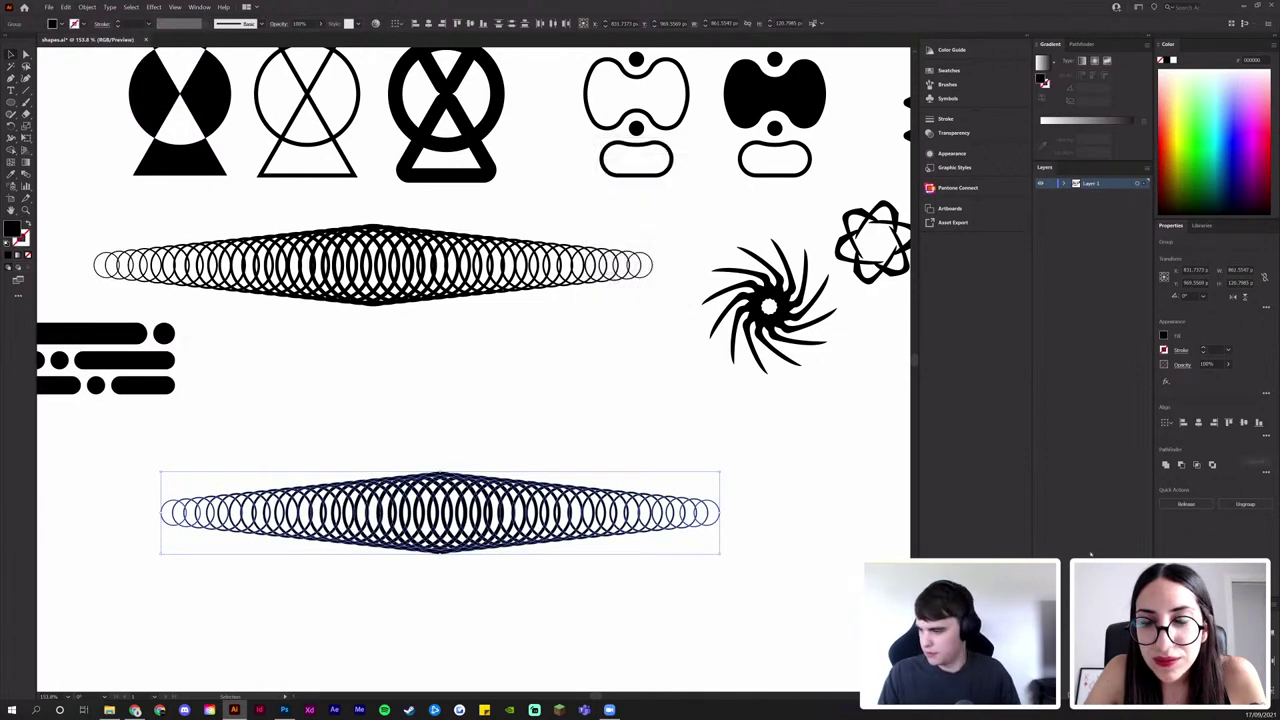
{"action": "left_click", "coordinate": [1165, 464]}
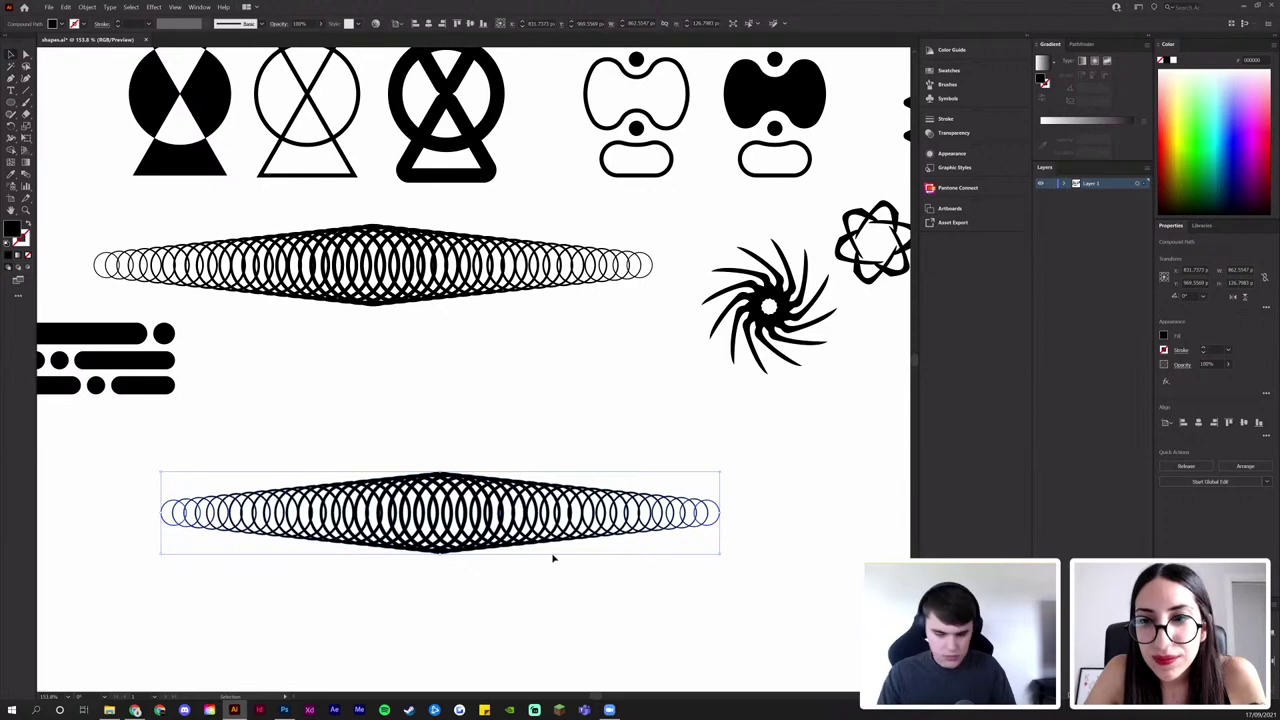
Copy the united circle chain and paste it into the Photoshop layout as a shape layer
{"action": "key", "text": "ctrl+c"}
{"action": "left_click", "coordinate": [284, 710]}
{"action": "key", "text": "ctrl+v"}
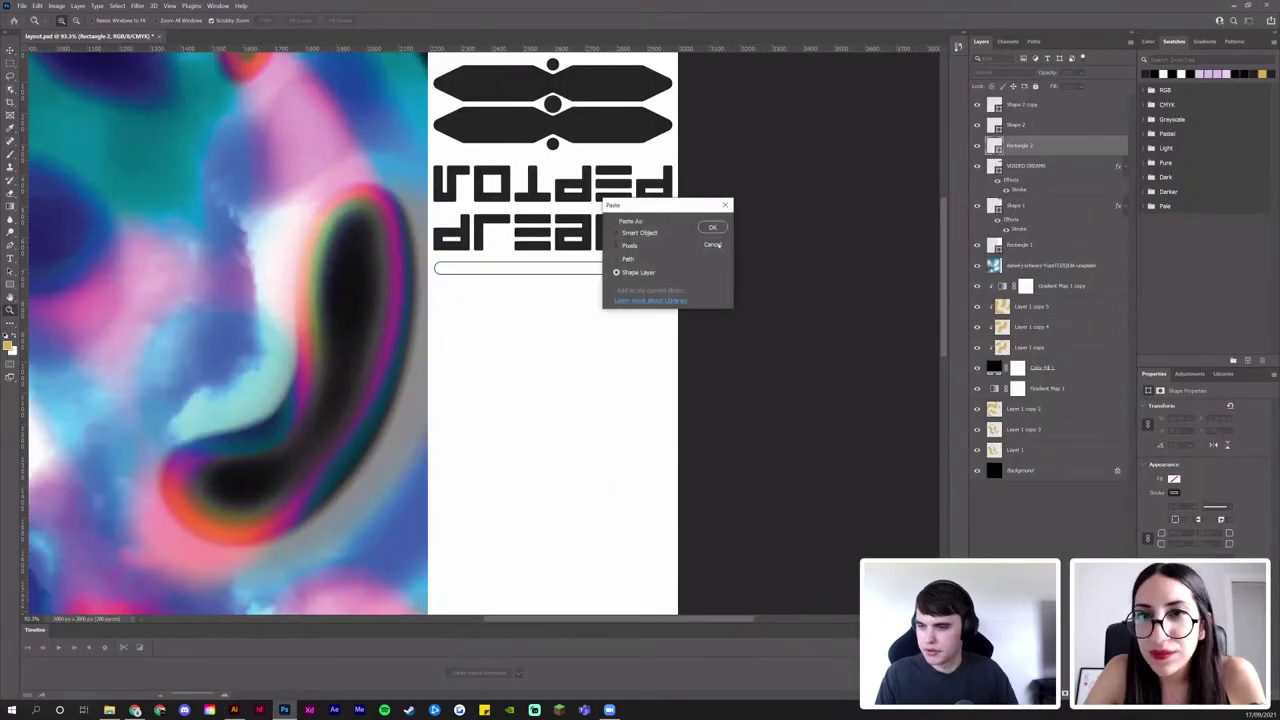
{"action": "left_click", "coordinate": [712, 227]}
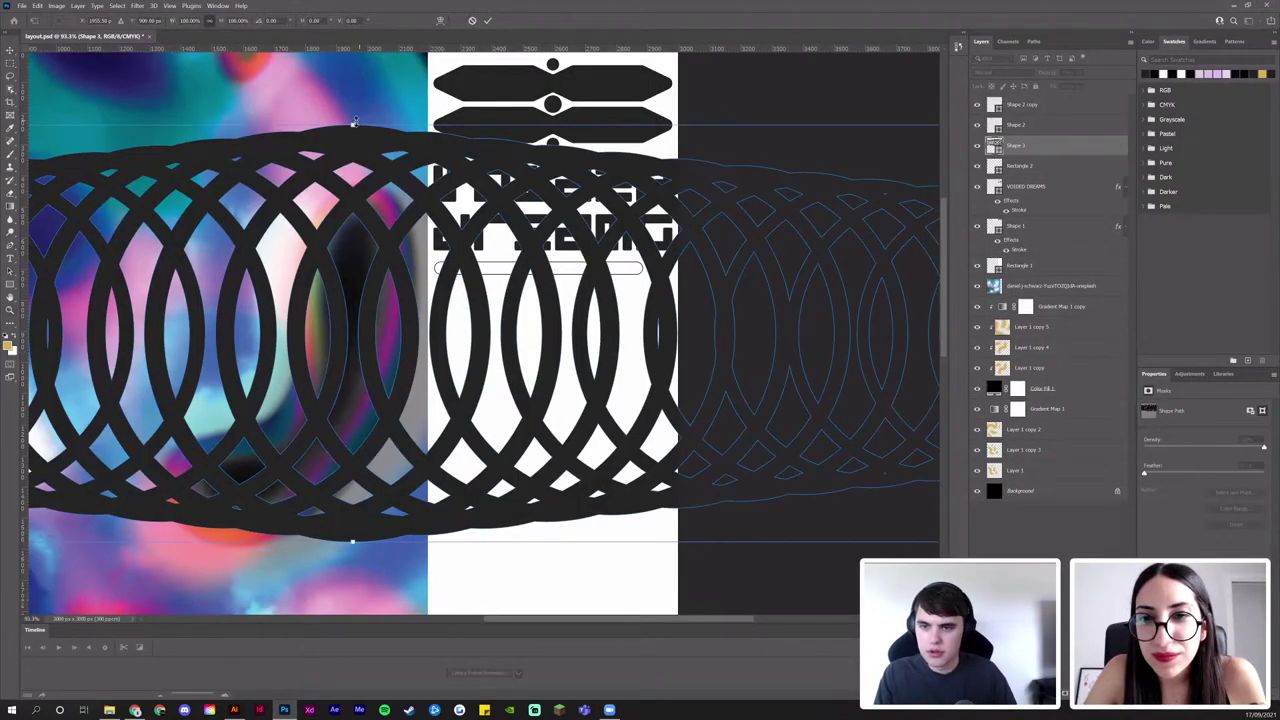
Scale the circle chain down to the white strip's inner width and place it below the outlined bar
{"action": "left_click_drag", "start_coordinate": [354, 120], "coordinate": [358, 315]}
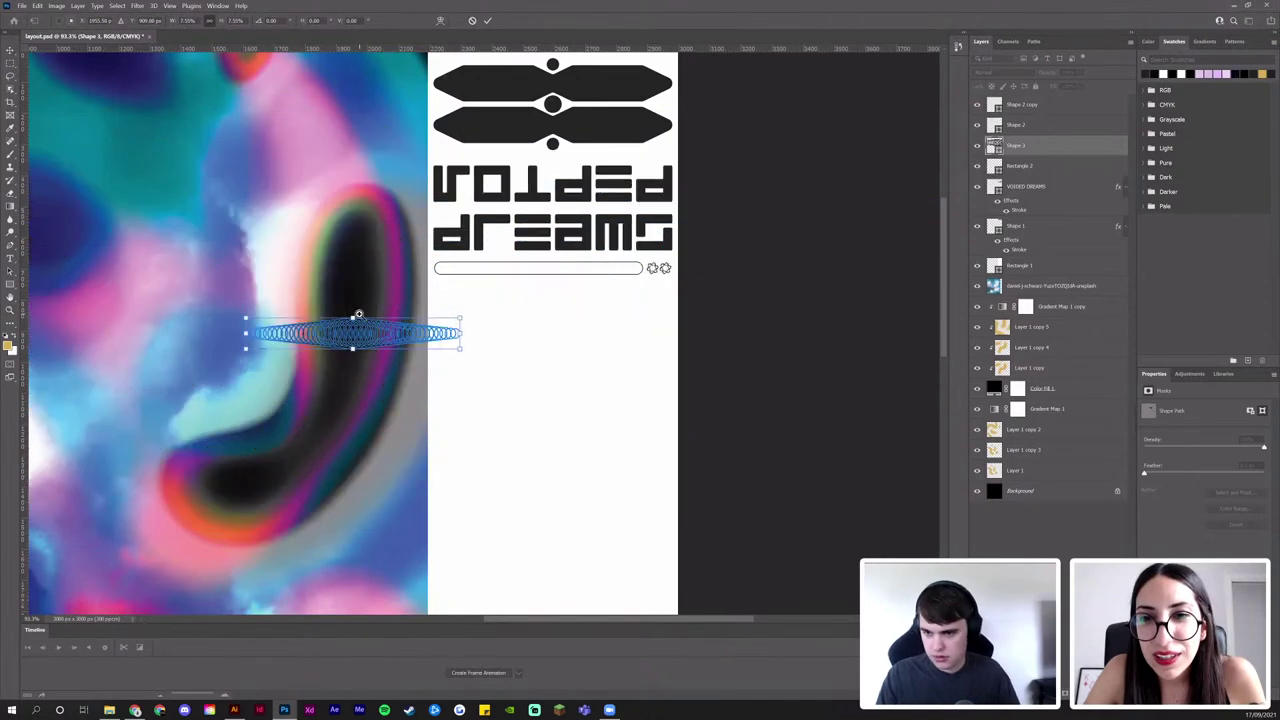
{"action": "key", "text": "Return"}
{"action": "left_click_drag", "start_coordinate": [553, 342], "coordinate": [571, 357]}
{"action": "mouse_move", "coordinate": [585, 316]}
{"action": "left_mouse_down"}
{"action": "mouse_move", "coordinate": [586, 294]}
{"action": "mouse_move", "coordinate": [674, 317]}
{"action": "mouse_move", "coordinate": [602, 306]}
{"action": "mouse_move", "coordinate": [642, 220]}
{"action": "mouse_move", "coordinate": [446, 328]}
{"action": "mouse_move", "coordinate": [469, 296]}
{"action": "mouse_move", "coordinate": [444, 246]}
{"action": "left_mouse_up"}
{"action": "key", "text": "ctrl+t"}
{"action": "key", "text": "Return"}
Turn the duplicate of the circle chain upright and place it near the middle of the gradient artwork
{"action": "key", "text": "z"}
{"action": "key", "text": "v"}
{"action": "key", "text": "ctrl+t"}
{"action": "key", "text": "Return"}
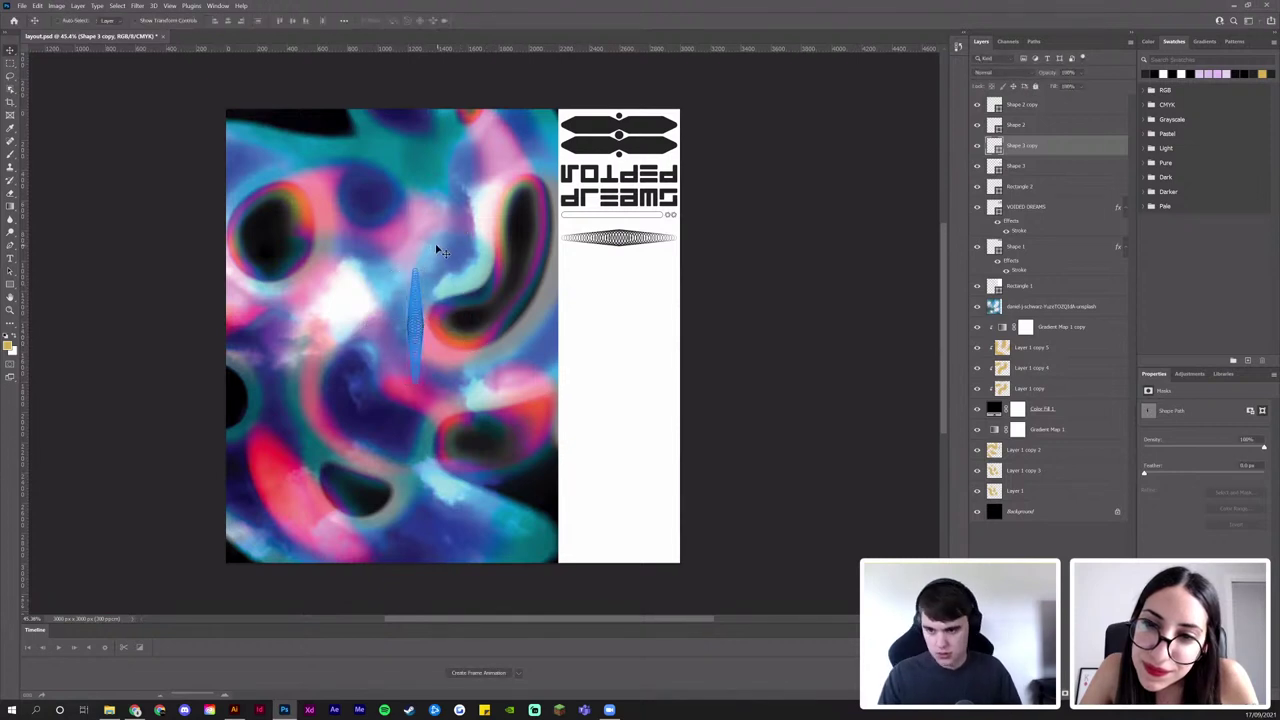
{"action": "left_click_drag", "start_coordinate": [450, 298], "coordinate": [421, 311]}
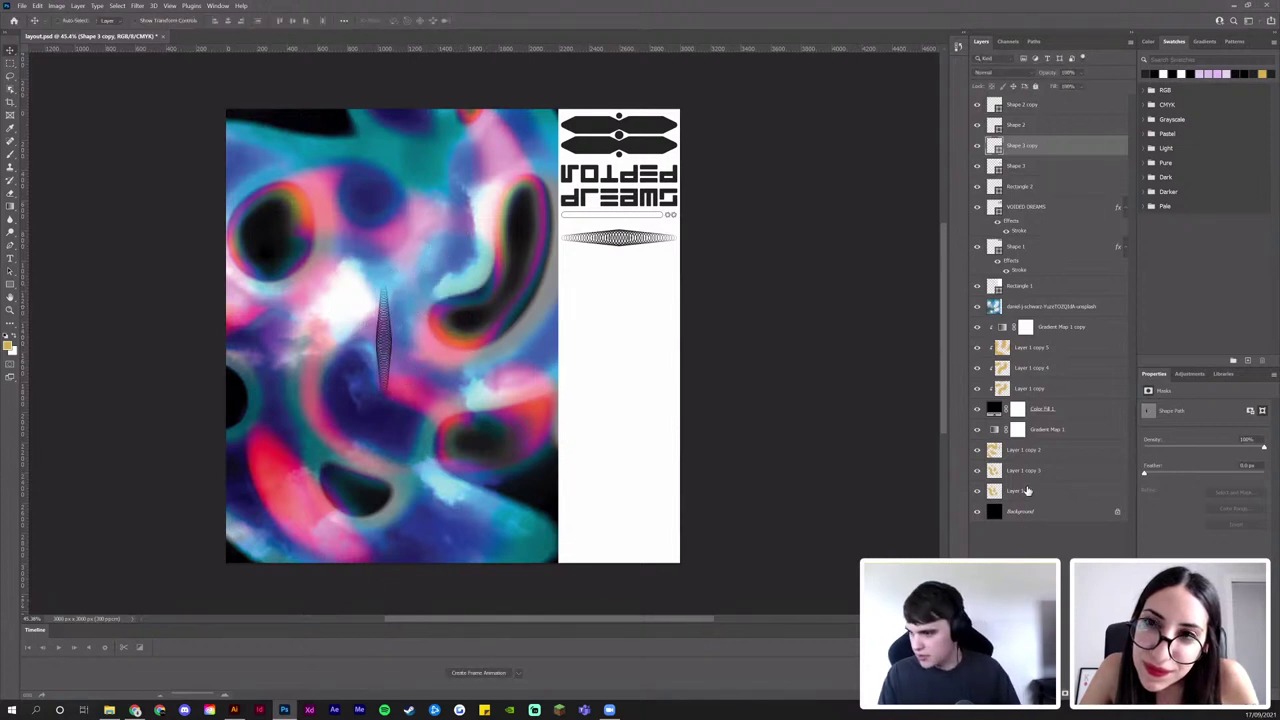
{"action": "left_click_drag", "start_coordinate": [420, 336], "coordinate": [431, 326]}
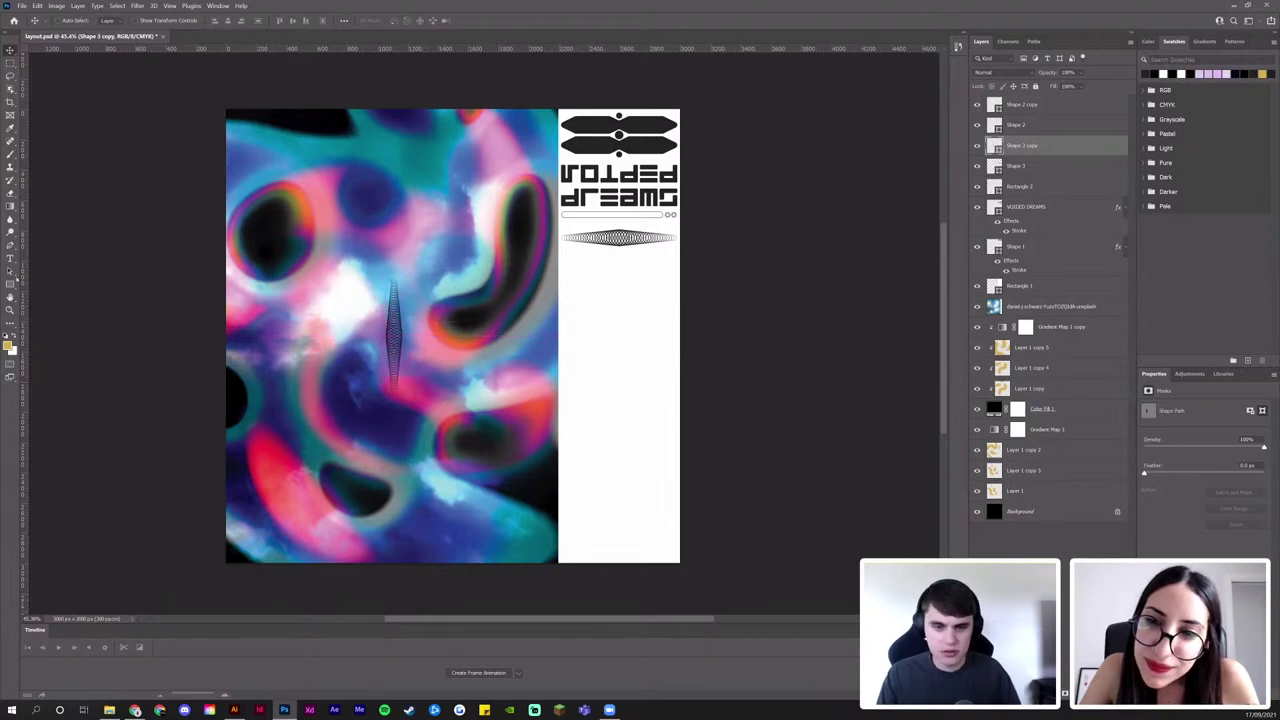
Draw a dark rectangle over the gradient artwork and fit its width between the canvas edge and the white strip
{"action": "left_click", "coordinate": [11, 283]}
{"action": "mouse_move", "coordinate": [224, 108]}
{"action": "left_mouse_down"}
{"action": "mouse_move", "coordinate": [240, 112]}
{"action": "mouse_move", "coordinate": [532, 556]}
{"action": "left_mouse_up"}
{"action": "left_click_drag", "start_coordinate": [531, 336], "coordinate": [557, 336]}
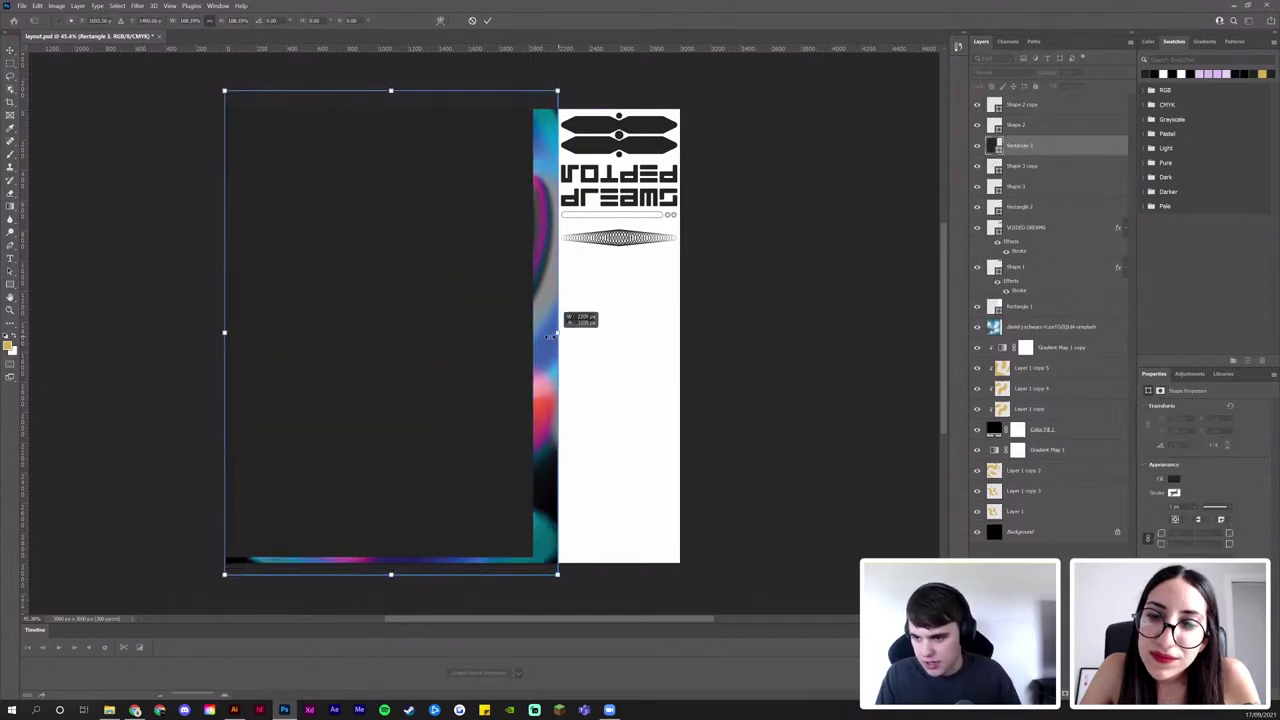
{"action": "left_click_drag", "start_coordinate": [224, 332], "coordinate": [226, 332]}
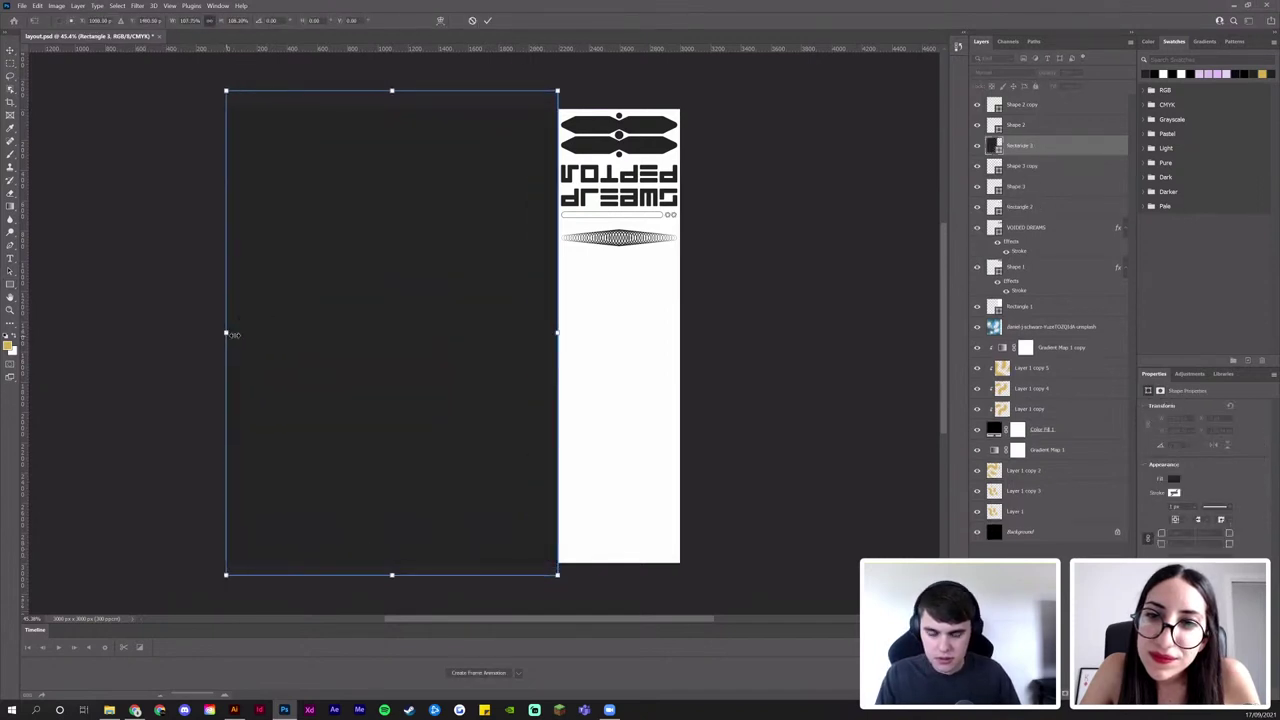
{"action": "key", "text": "Return"}
{"action": "key", "text": "v"}
Reorder the layers so the upright chain copy is topmost with the dark rectangle directly beneath it
{"action": "left_click_drag", "start_coordinate": [1057, 149], "coordinate": [999, 113]}
{"action": "left_click", "coordinate": [977, 125]}
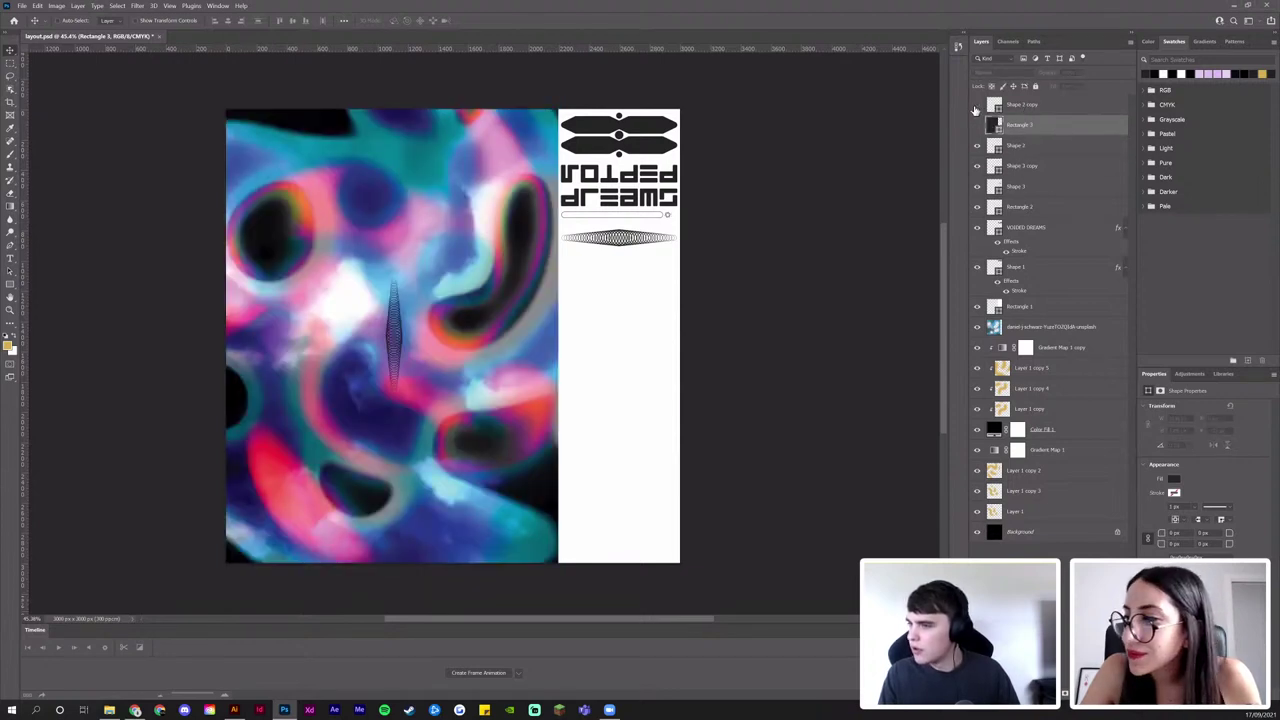
{"action": "left_click_drag", "start_coordinate": [1013, 168], "coordinate": [1022, 99]}
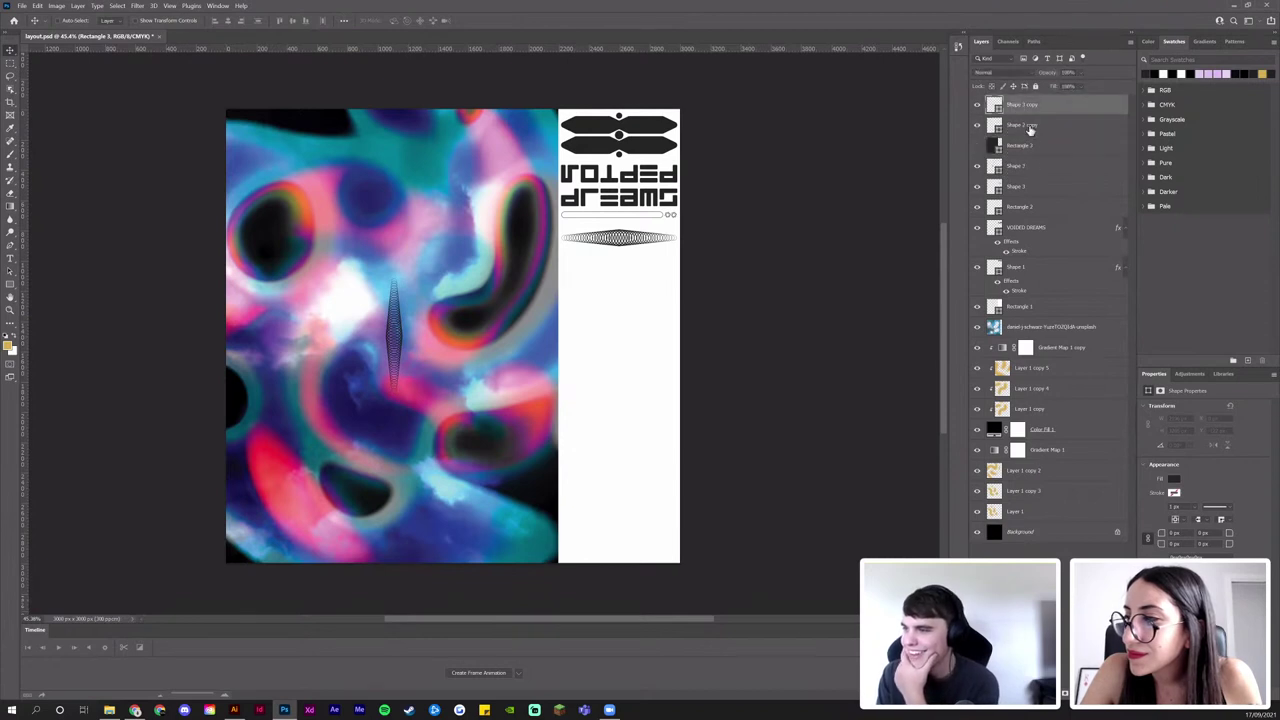
{"action": "left_click_drag", "start_coordinate": [1032, 146], "coordinate": [1018, 120]}
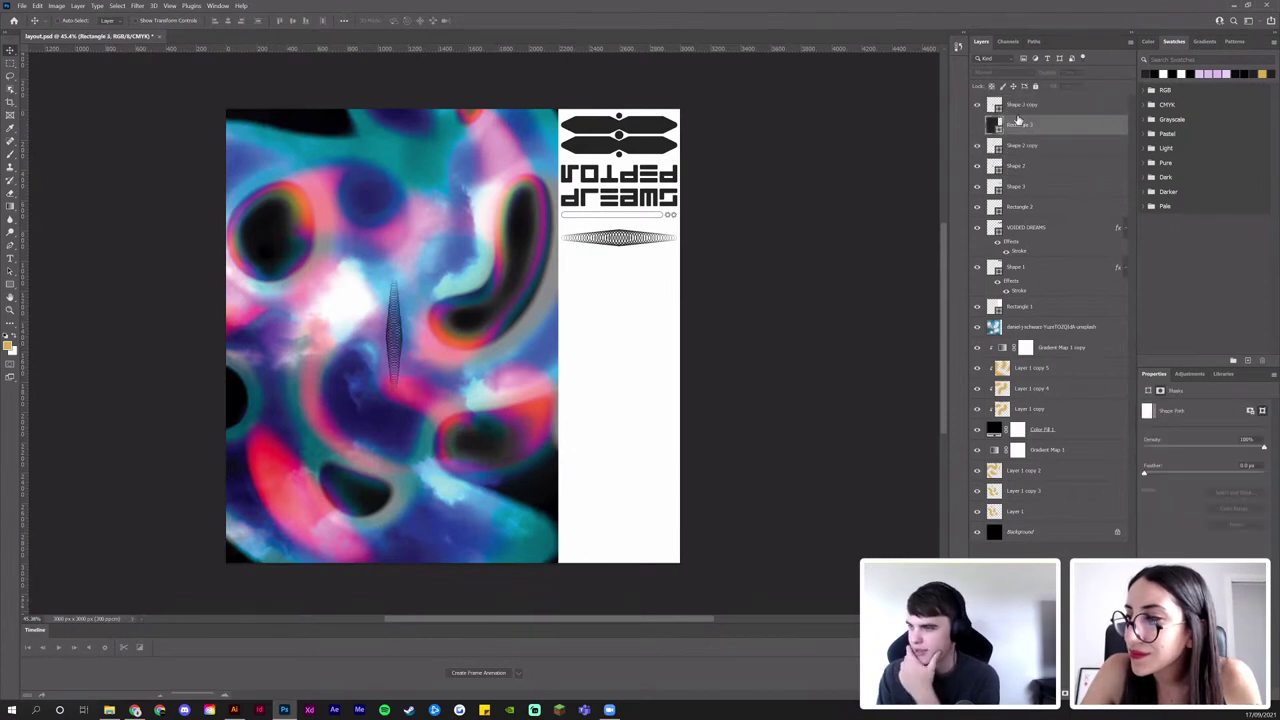
{"action": "left_click", "coordinate": [977, 125]}
Resize the dark rectangle vertically so its top and bottom edges match the canvas, giving a height of 3000 px
{"action": "left_click", "coordinate": [1020, 104], "text": "shift"}
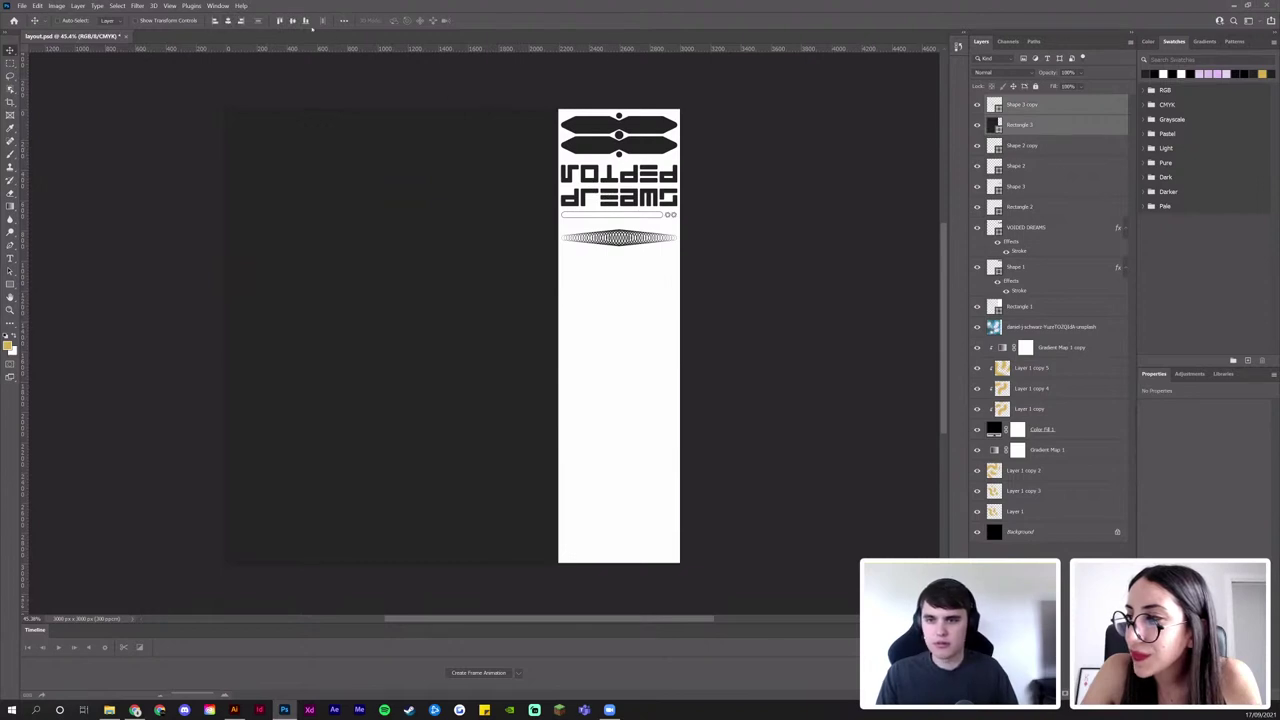
{"action": "left_click", "coordinate": [1033, 131]}
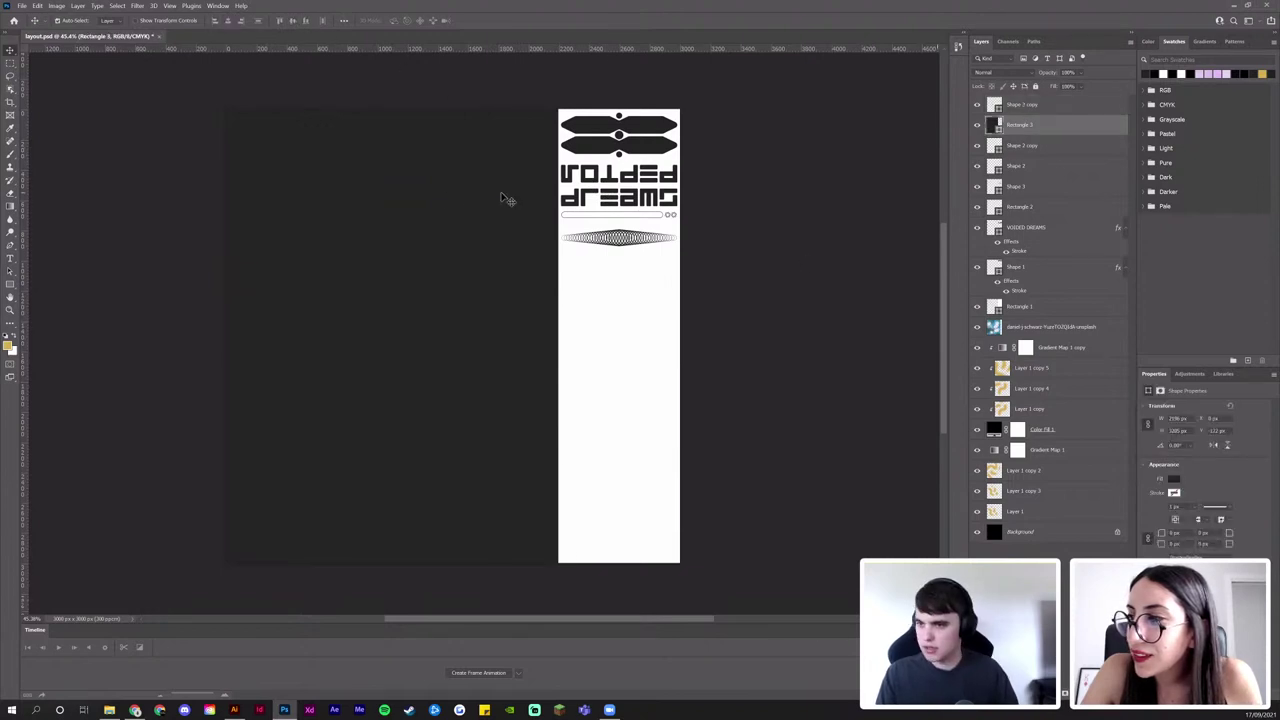
{"action": "key", "text": "ctrl+t"}
{"action": "left_click_drag", "start_coordinate": [392, 90], "coordinate": [392, 109]}
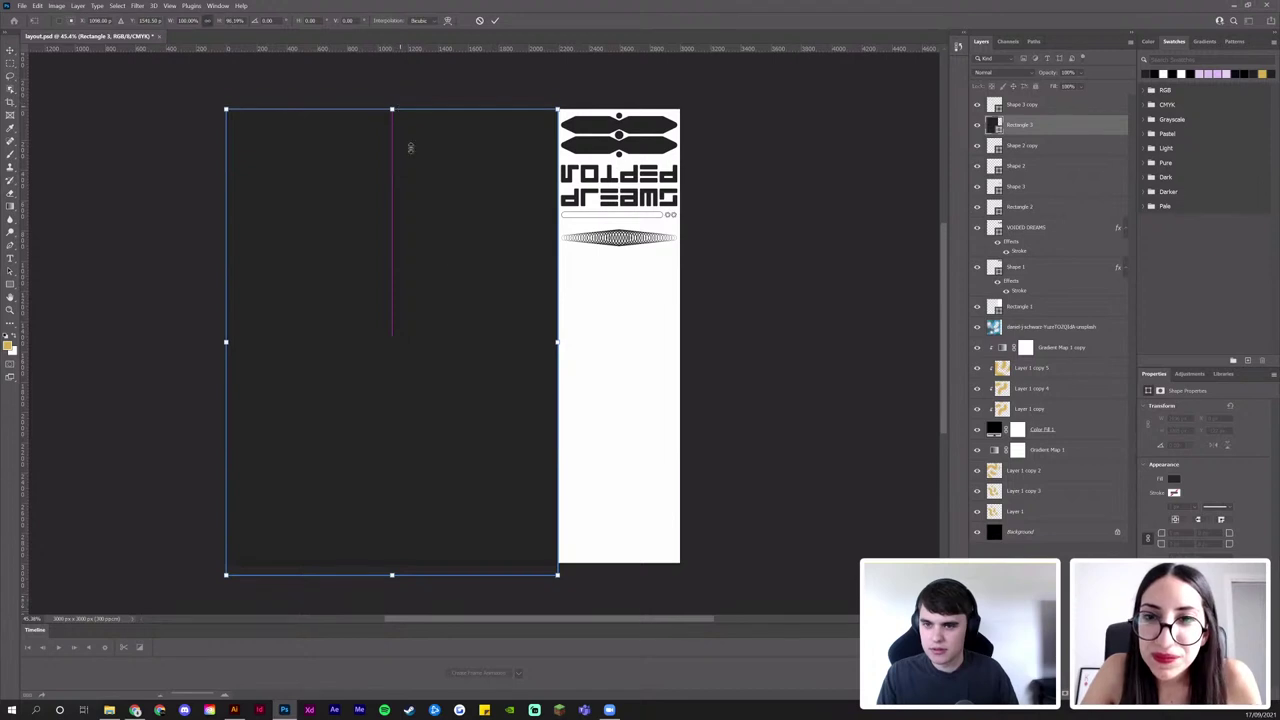
{"action": "left_click_drag", "start_coordinate": [392, 575], "coordinate": [392, 562]}
{"action": "key", "text": "Return"}
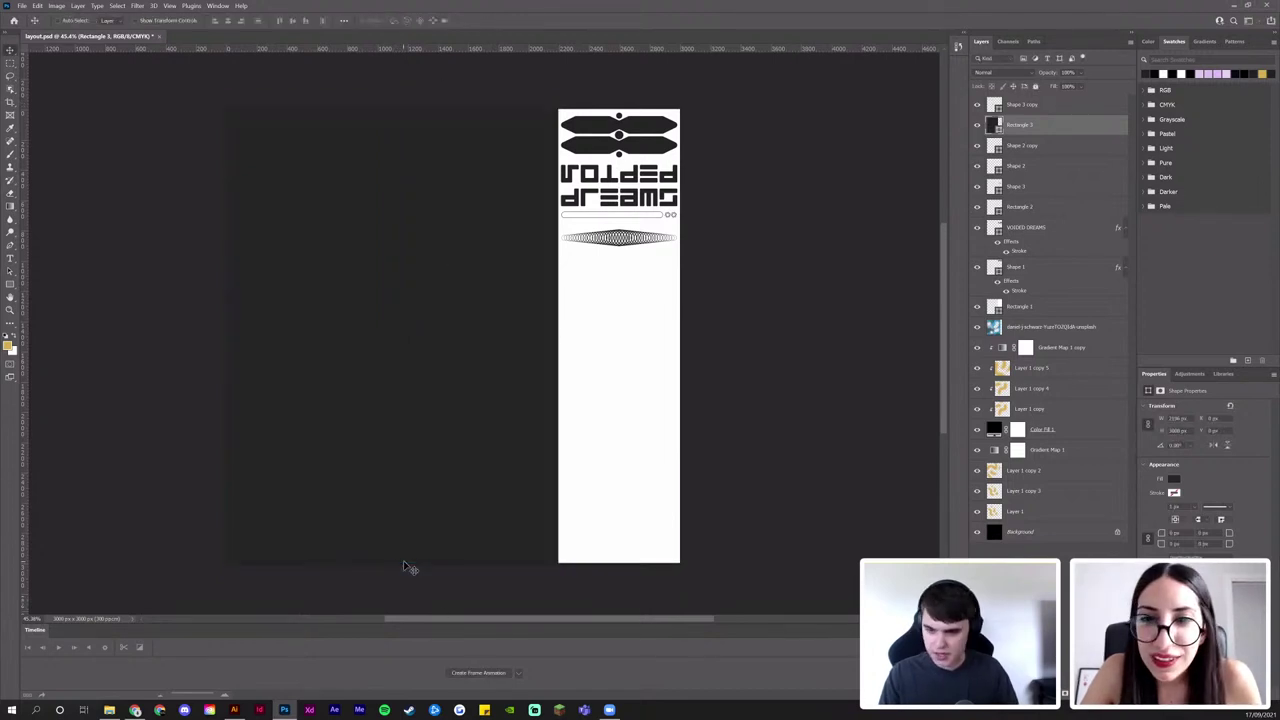
Center the upright chain on the dark rectangle and delete the rectangle
{"action": "left_click", "coordinate": [1022, 106], "text": "shift"}
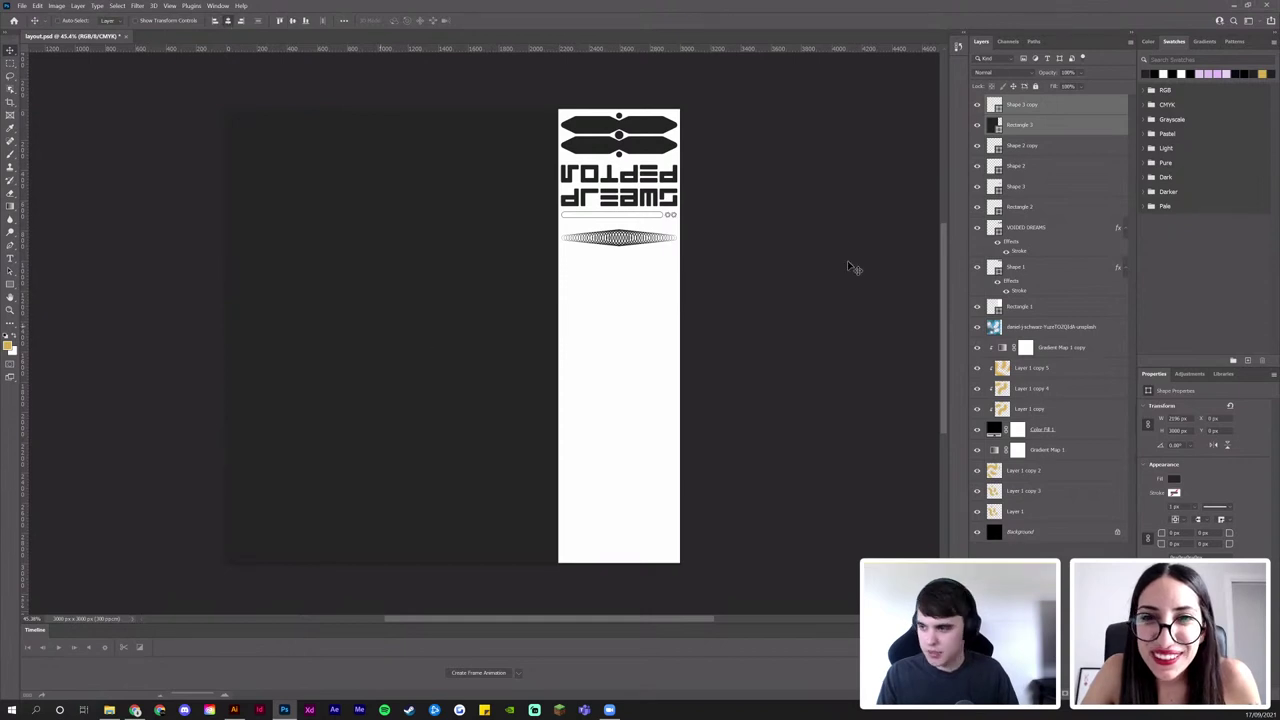
{"action": "left_click", "coordinate": [1028, 133]}
{"action": "key", "text": "Delete"}
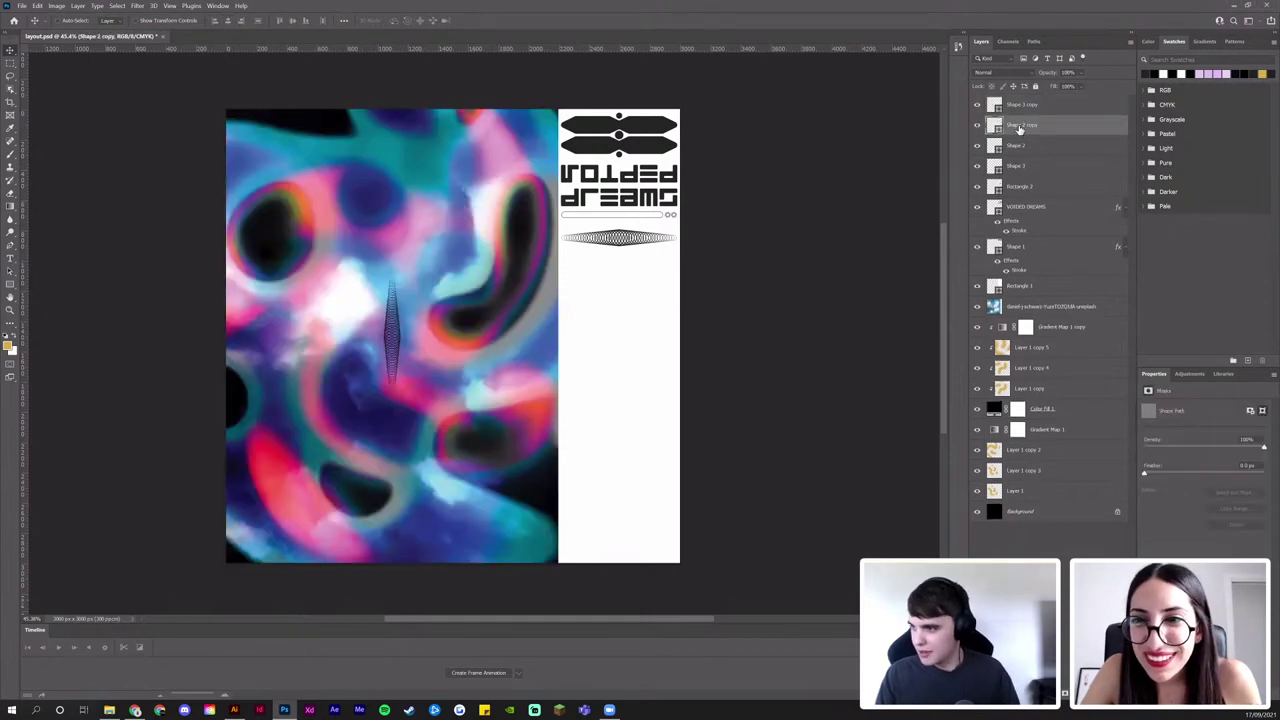
Fill the vertical ring-pattern shape over the artwork with white
{"action": "left_click", "coordinate": [1001, 107]}
{"action": "double_click", "coordinate": [998, 107]}
{"action": "left_click", "coordinate": [584, 317]}
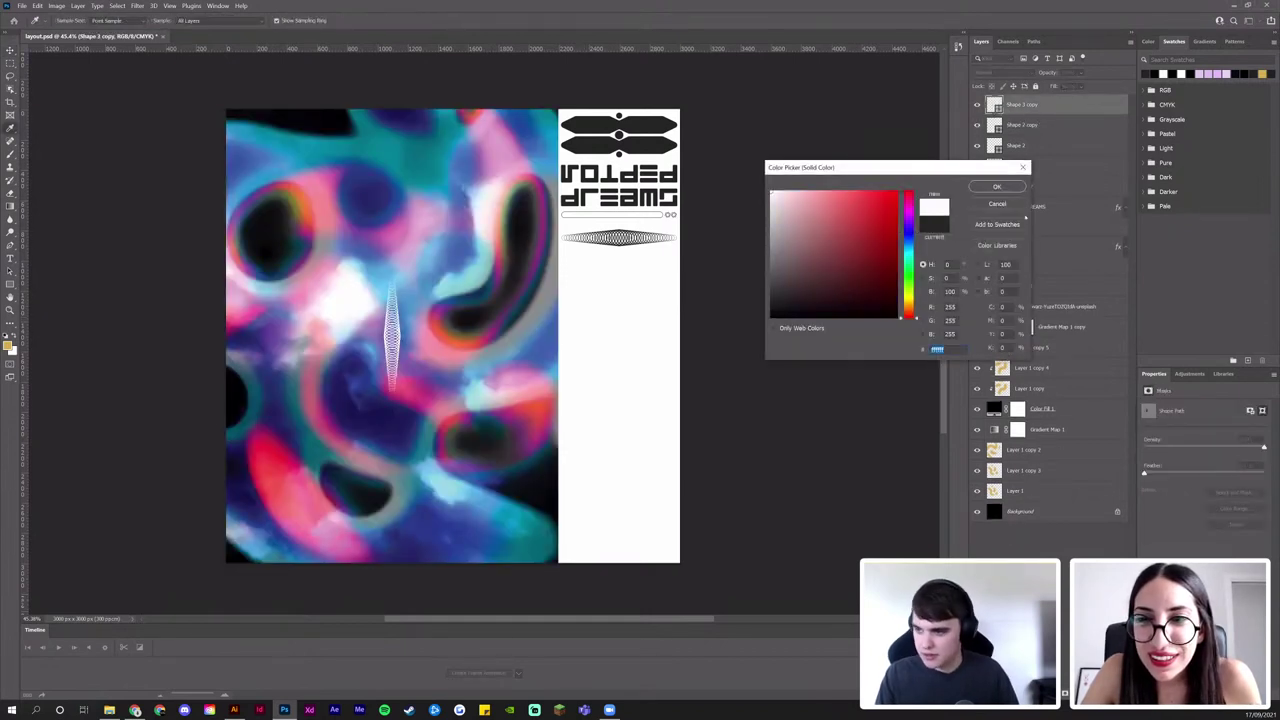
{"action": "left_click", "coordinate": [997, 188]}
Duplicate the white ring-pattern shape and rotate the copy 90 degrees to form a four-pointed star
{"action": "key", "text": "ctrl+j"}
{"action": "key", "text": "ctrl+t"}
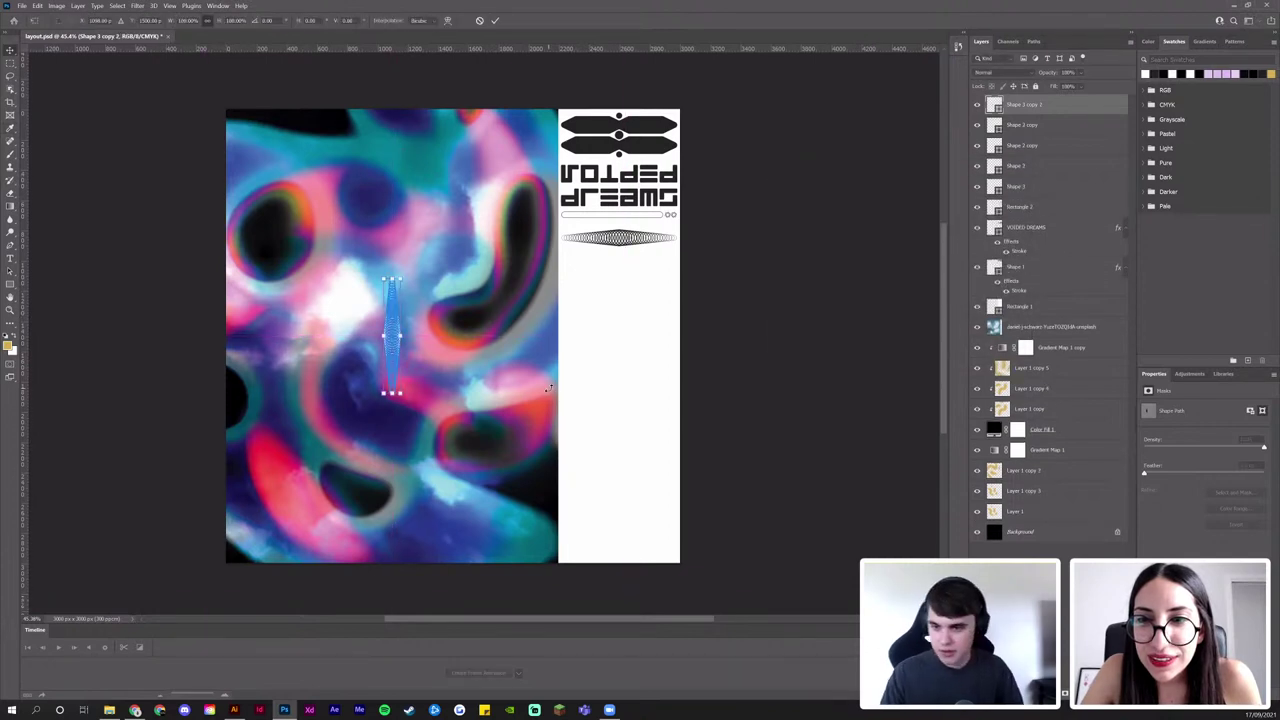
{"action": "left_click_drag", "start_coordinate": [440, 327], "coordinate": [352, 236]}
{"action": "key", "text": "Return"}
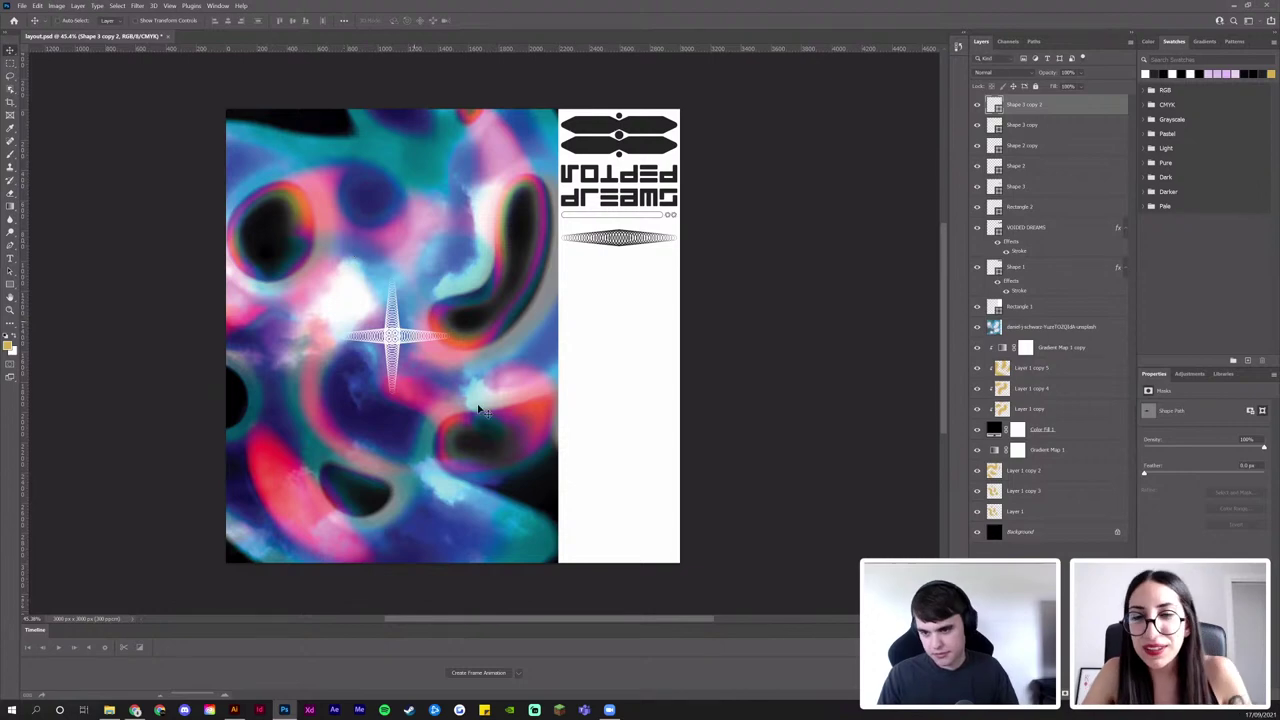
Draw a white circle about 116 px wide at the star's centre and align it with both ring-pattern shapes
{"action": "key", "text": "z"}
{"action": "left_click", "coordinate": [410, 338]}
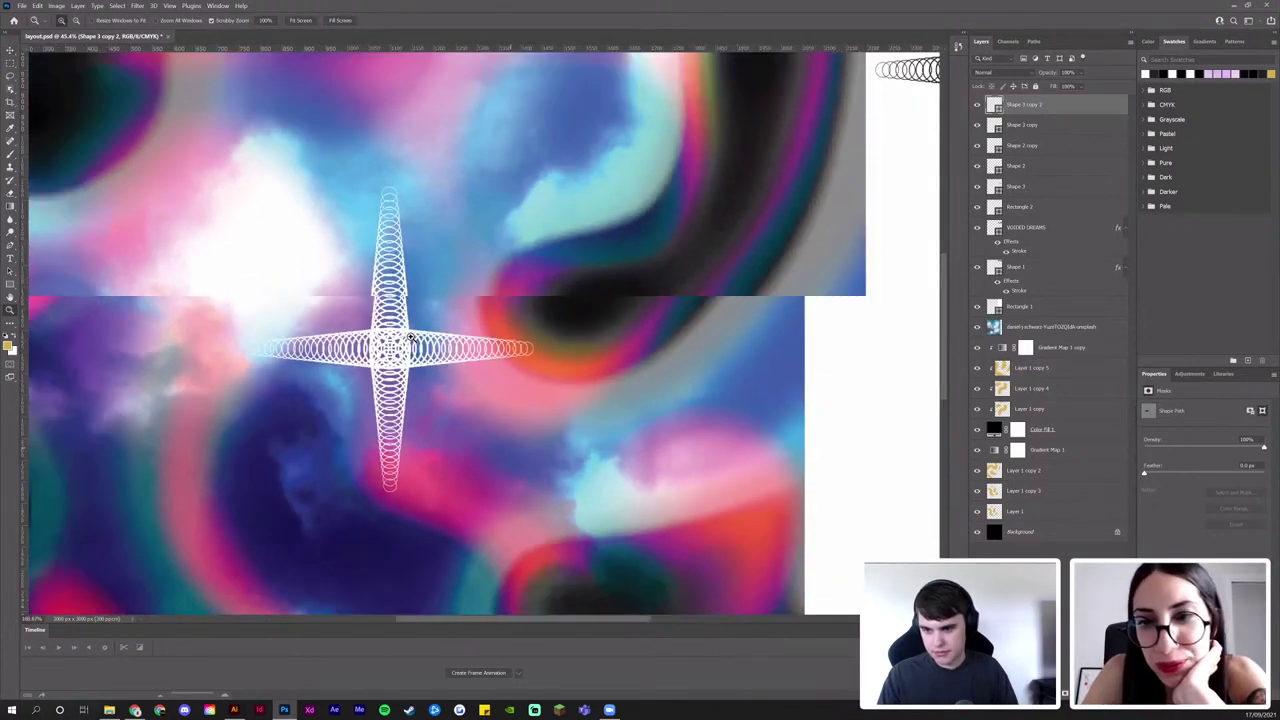
{"action": "mouse_move", "coordinate": [410, 338]}
{"action": "left_mouse_down"}
{"action": "mouse_move", "coordinate": [393, 336]}
{"action": "mouse_move", "coordinate": [415, 355]}
{"action": "left_mouse_up"}
{"action": "key", "text": "v"}
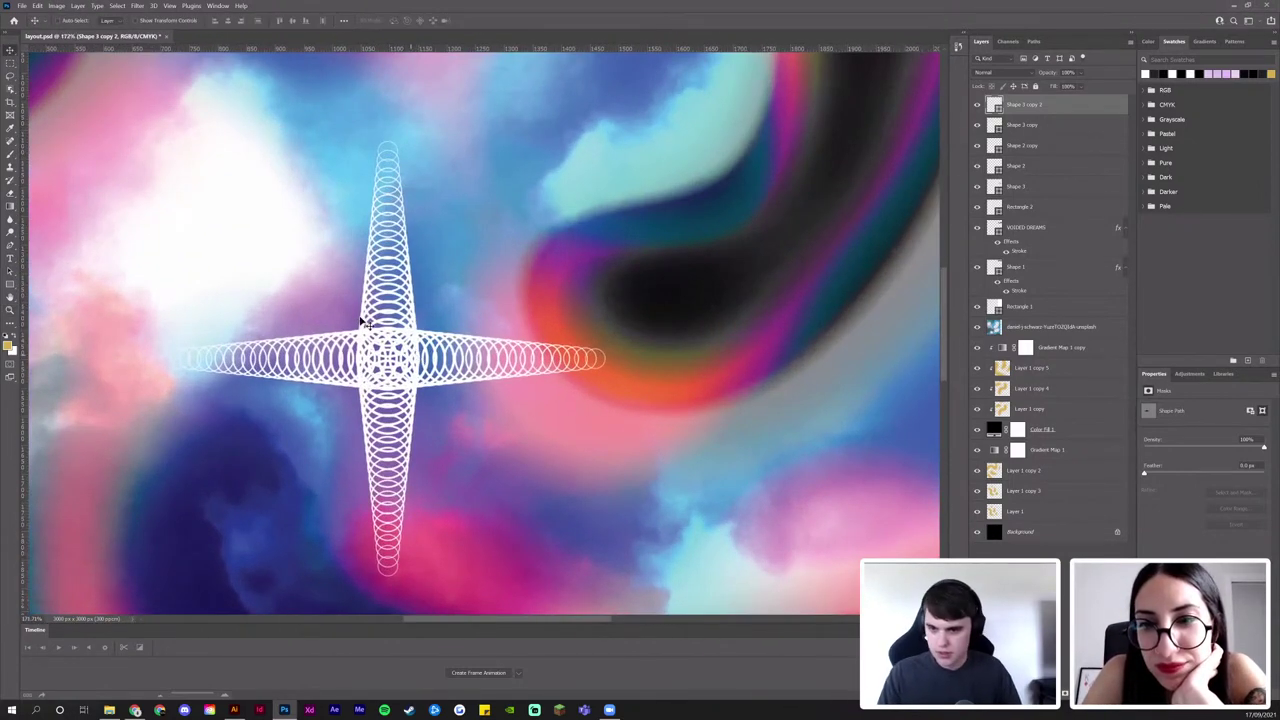
{"action": "right_click", "coordinate": [10, 284]}
{"action": "left_click", "coordinate": [50, 293]}
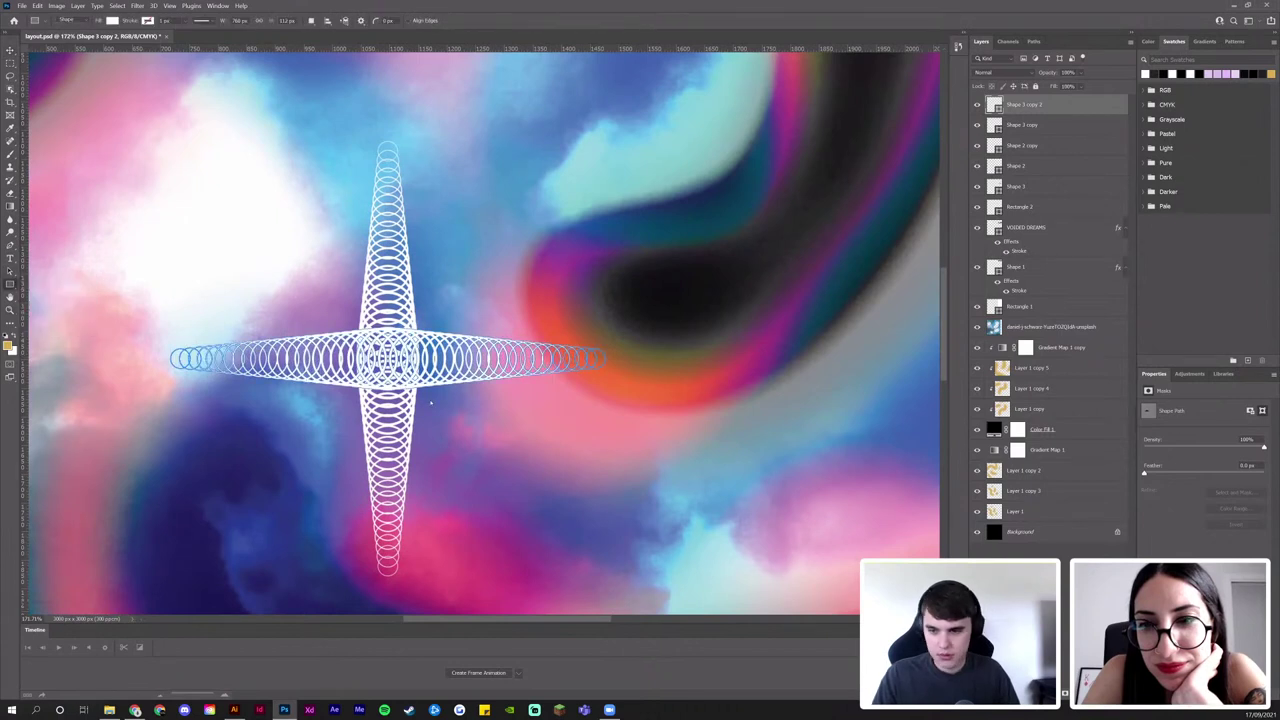
{"action": "left_click_drag", "start_coordinate": [345, 314], "coordinate": [406, 368]}
{"action": "key", "text": "v"}
{"action": "left_click", "coordinate": [1033, 112]}
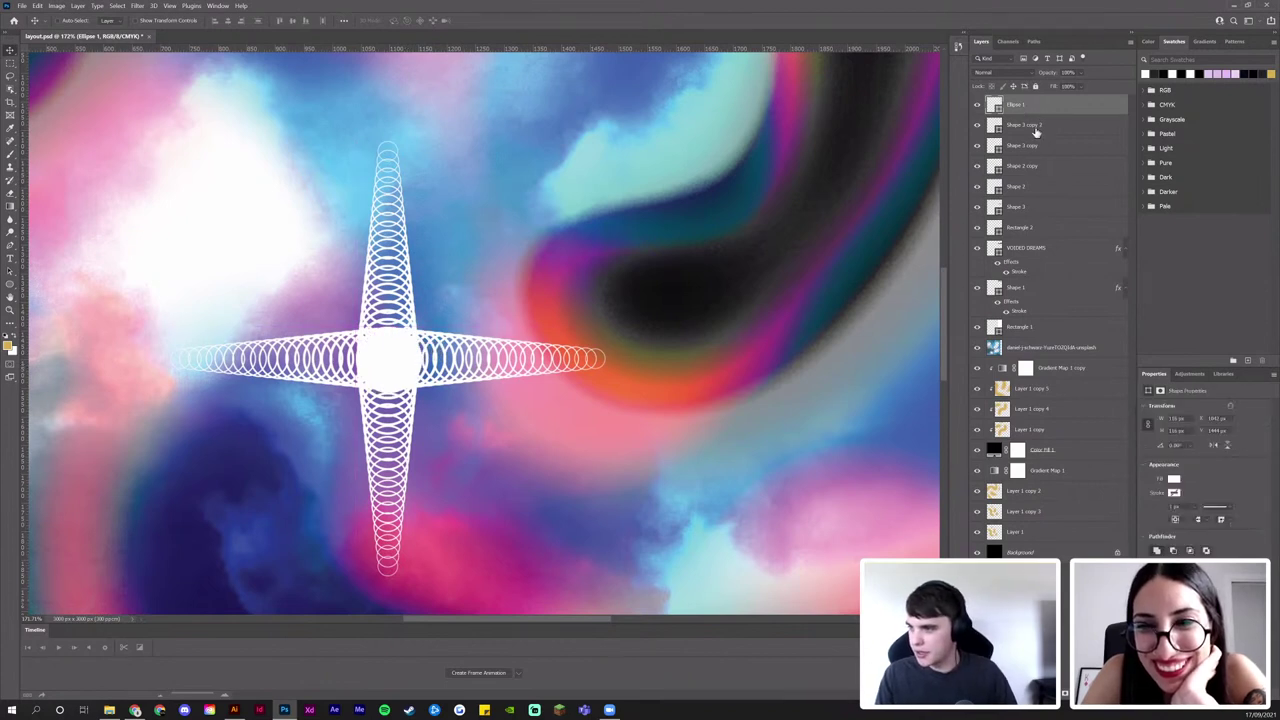
{"action": "left_click", "coordinate": [1041, 148], "text": "shift"}
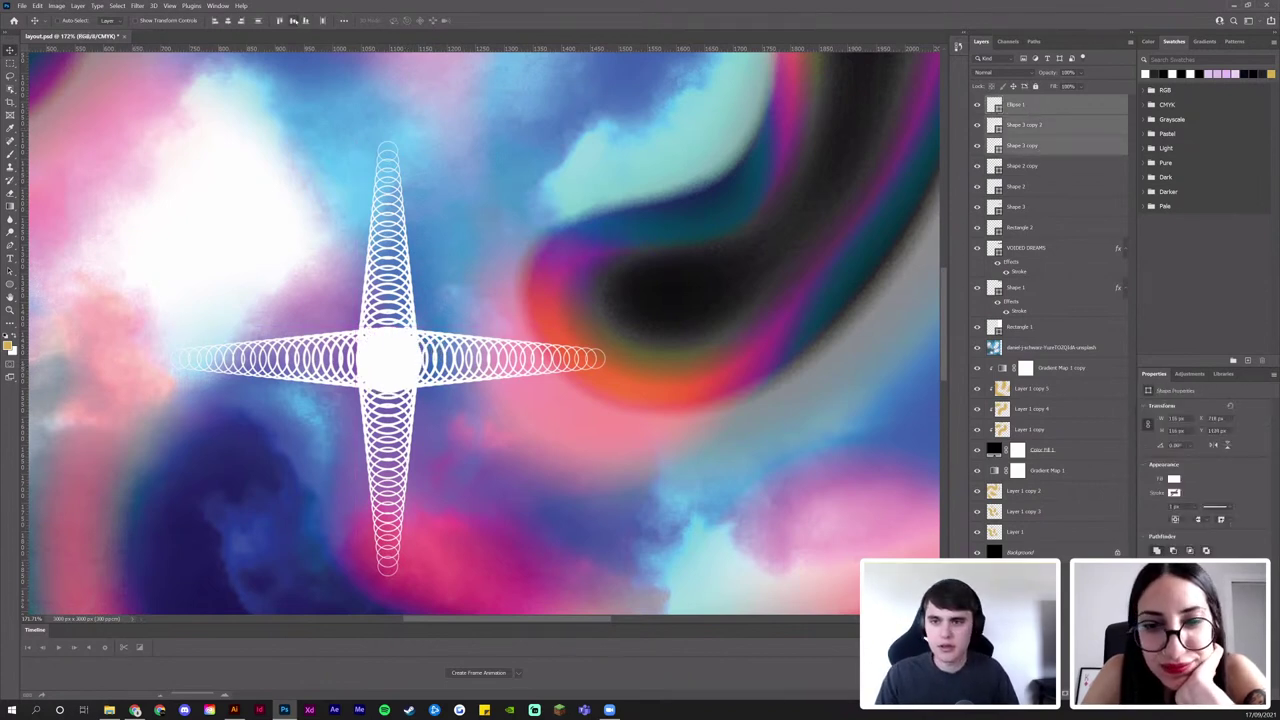
Enlarge the centre circle to about 157 px wide and give it a white stroke
{"action": "left_click", "coordinate": [1021, 113]}
{"action": "key", "text": "ctrl+t"}
{"action": "left_click_drag", "start_coordinate": [421, 359], "coordinate": [431, 358]}
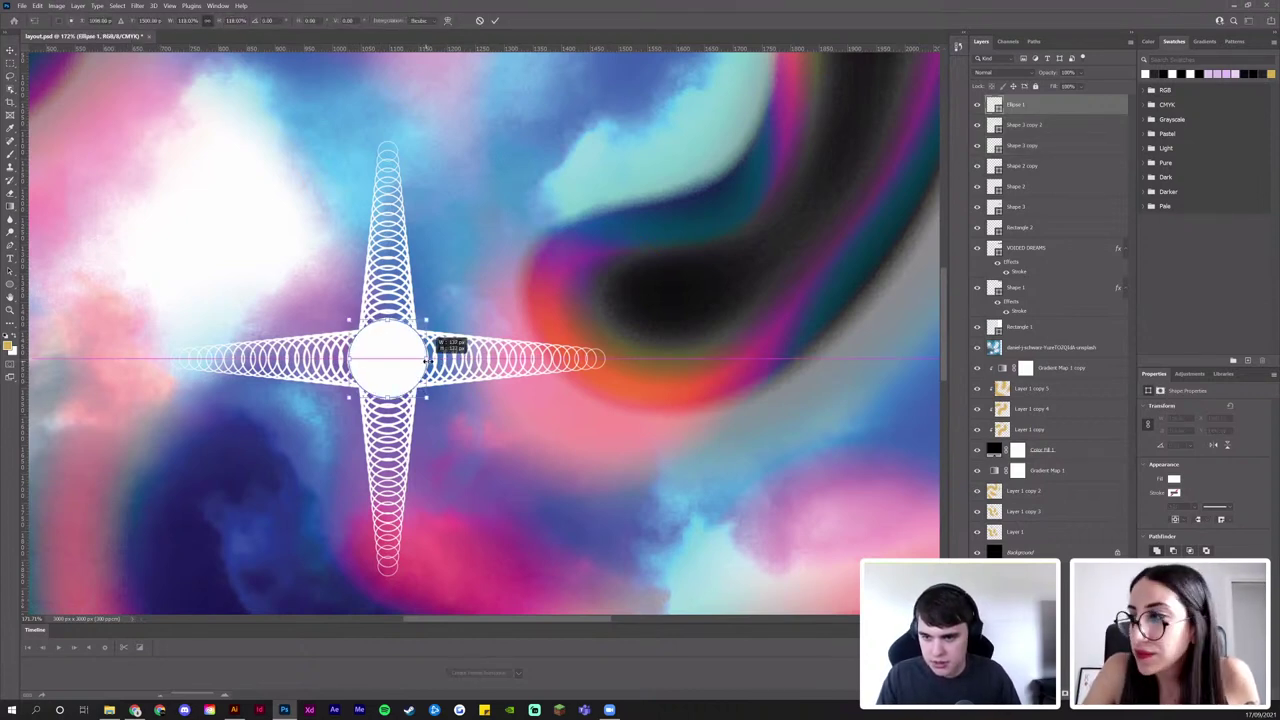
{"action": "left_click_drag", "start_coordinate": [428, 358], "coordinate": [434, 358]}
{"action": "key", "text": "Return"}
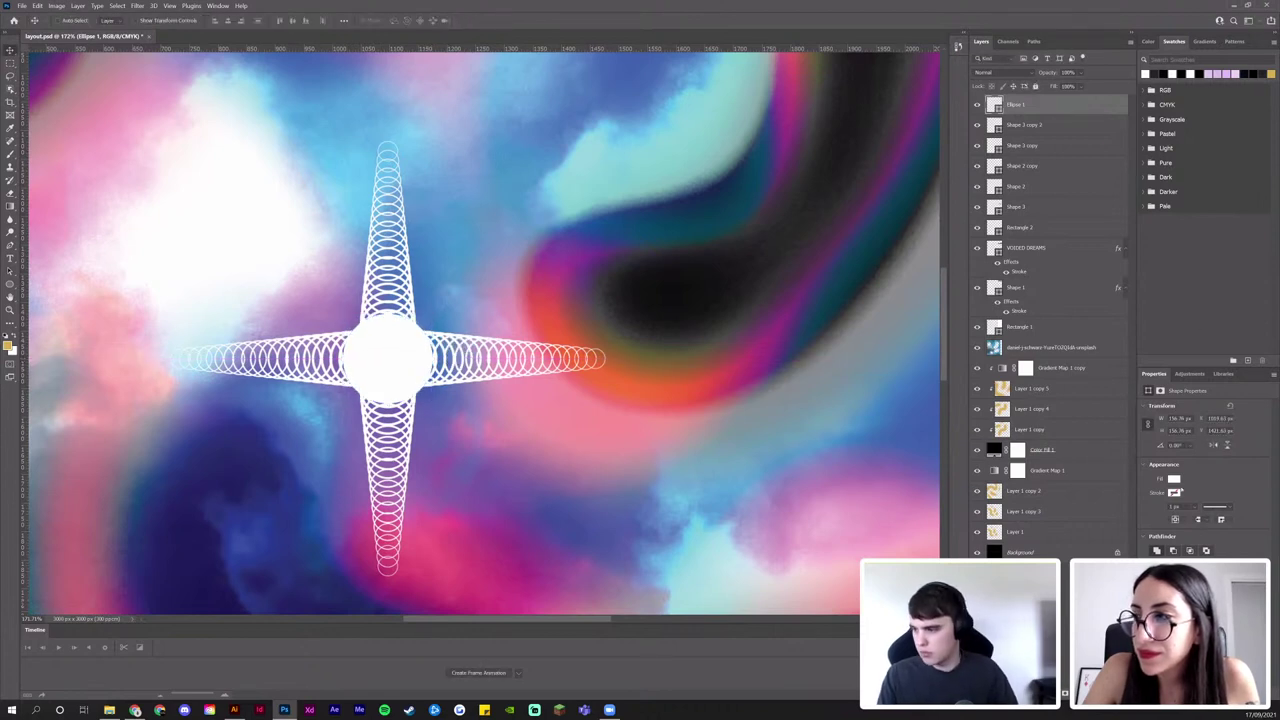
{"action": "left_click", "coordinate": [1174, 492]}
{"action": "double_click", "coordinate": [1144, 546]}
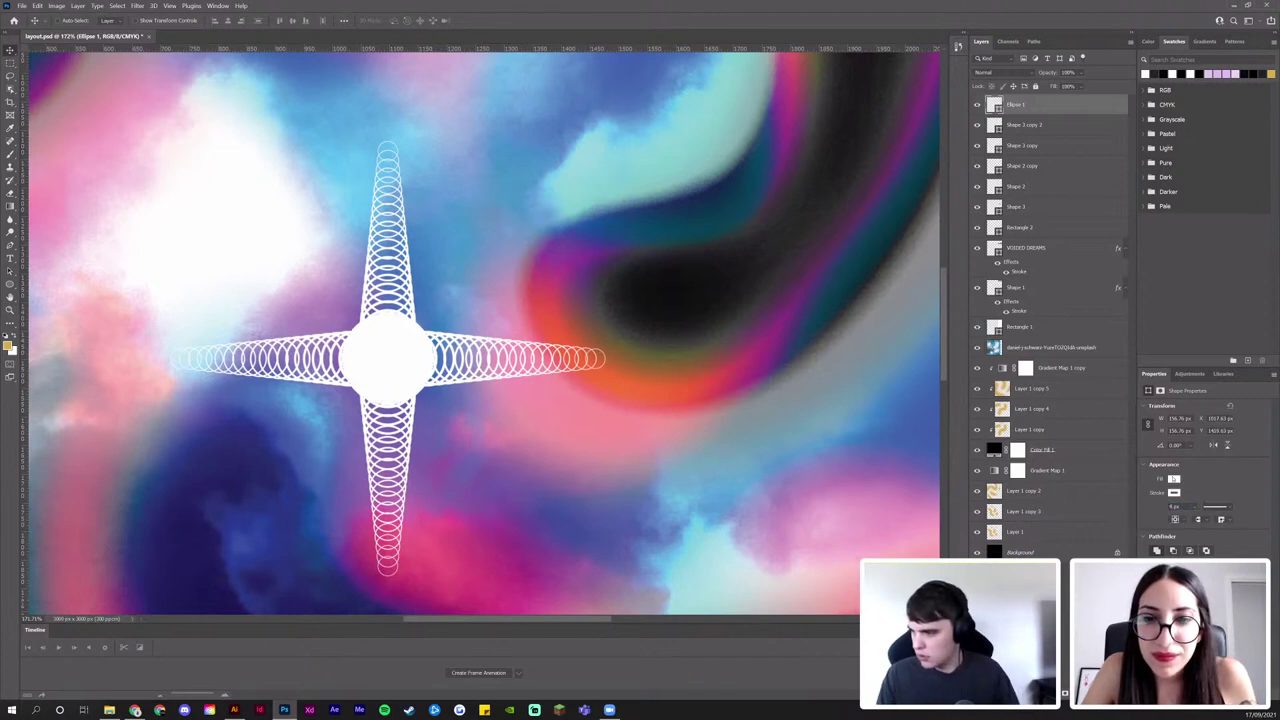
Duplicate the background artwork layers from the cloud photo down to Layer 1 and convert the copies to one Smart Object
{"action": "left_click", "coordinate": [1035, 349]}
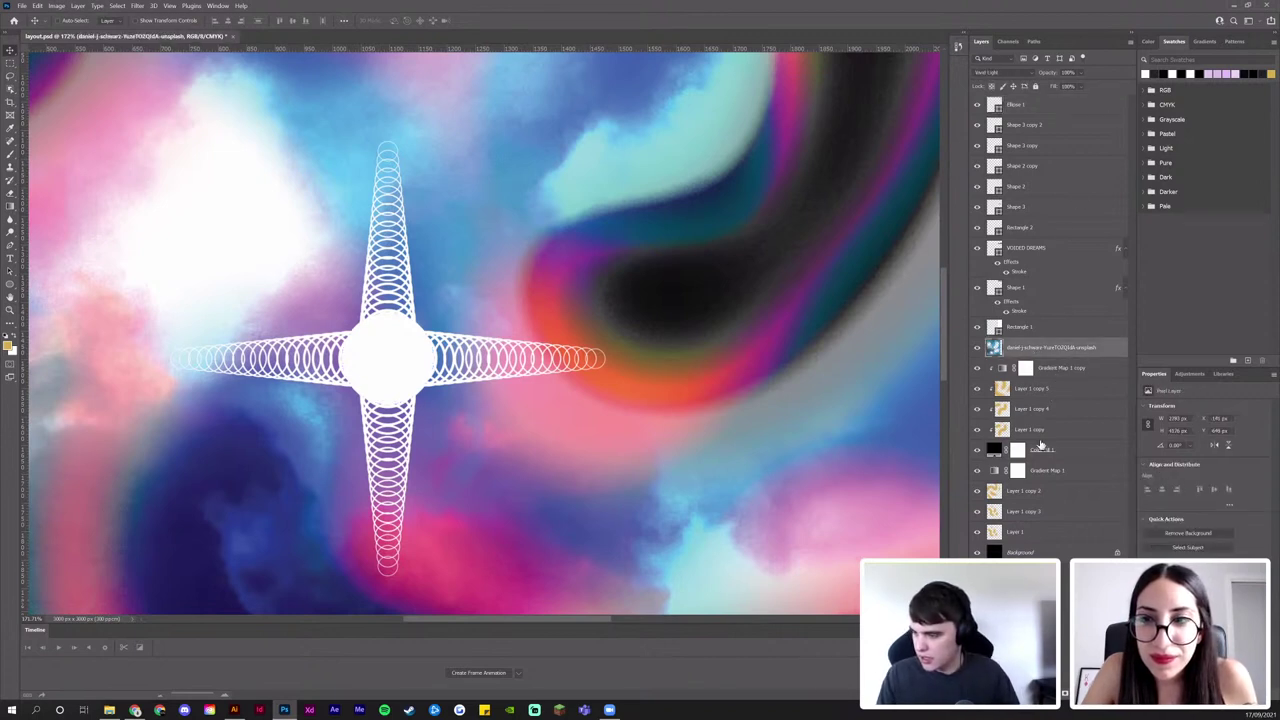
{"action": "left_click", "coordinate": [1038, 538], "text": "shift"}
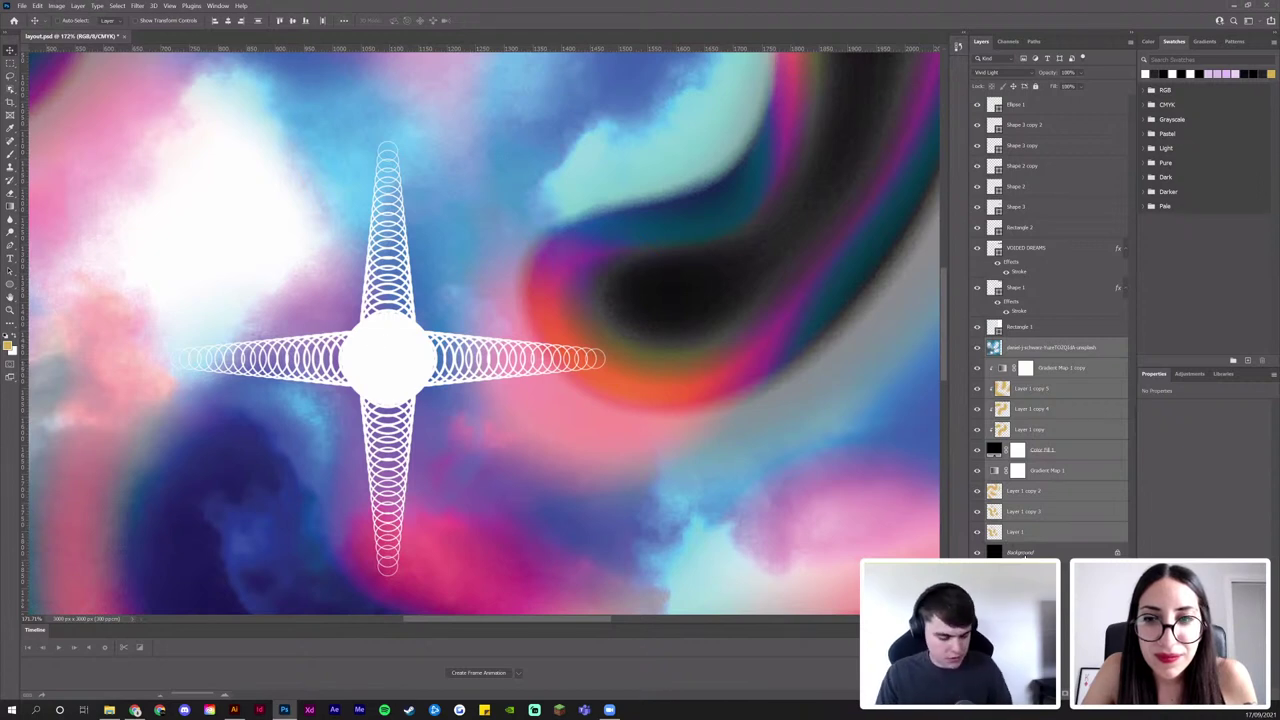
{"action": "key", "text": "ctrl+j"}
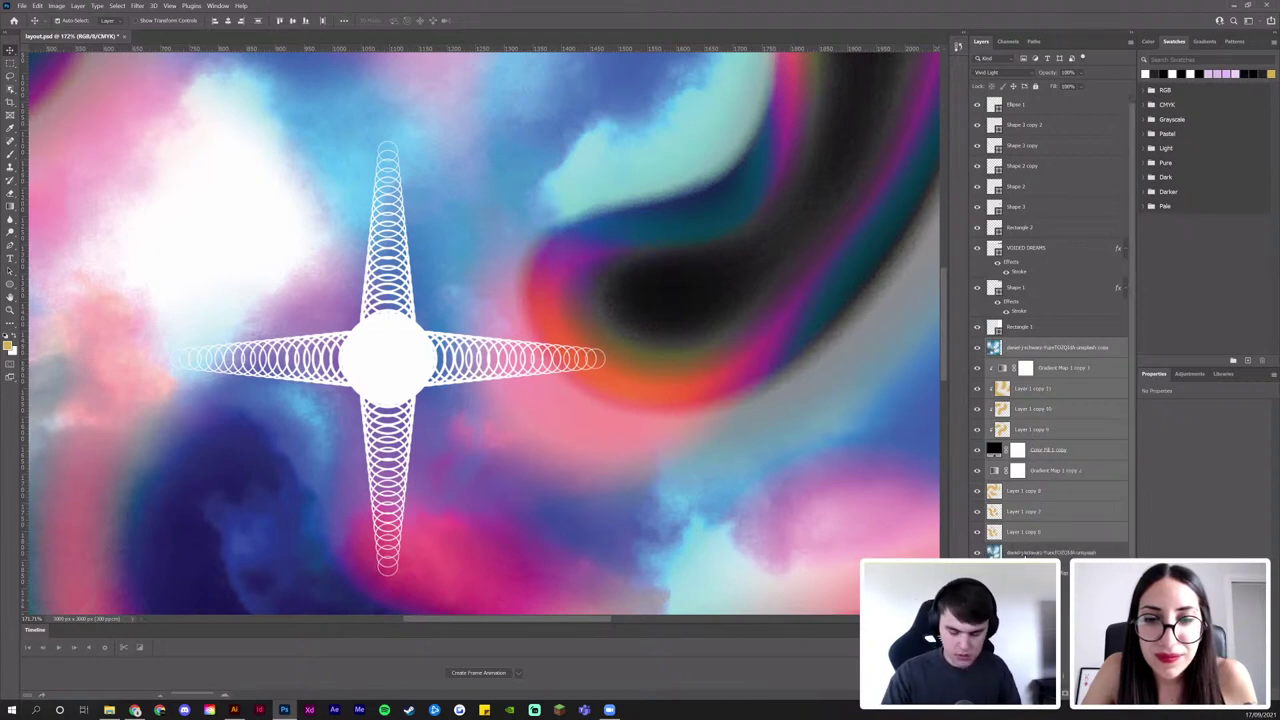
{"action": "right_click", "coordinate": [1068, 433]}
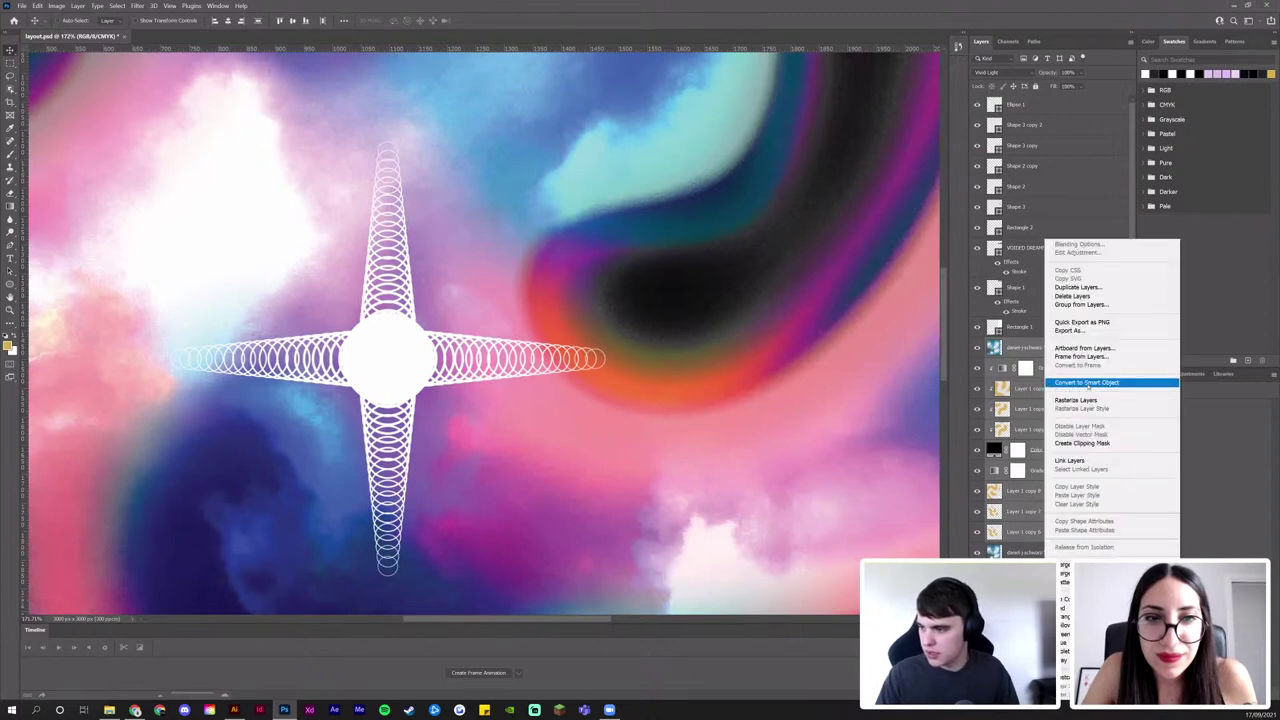
{"action": "left_click", "coordinate": [1086, 384]}
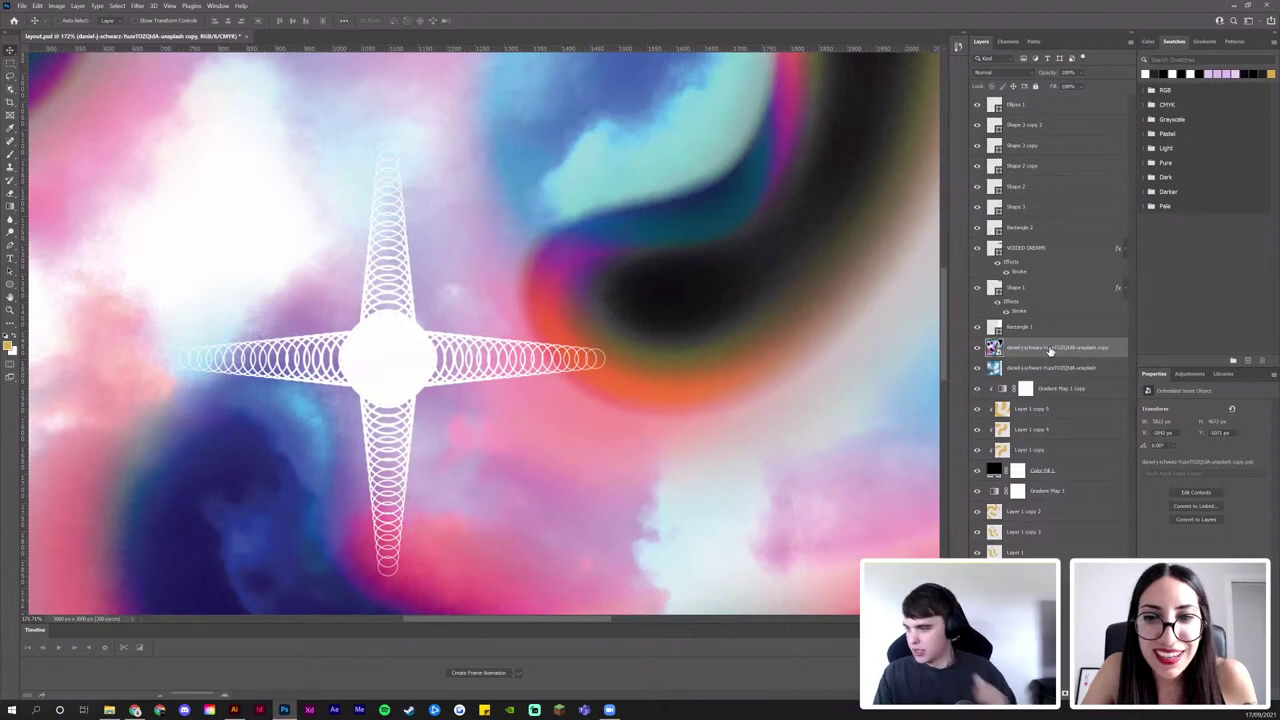
Move the artwork Smart Object to the top of the layer stack and clip it to the centre circle
{"action": "left_click_drag", "start_coordinate": [1050, 350], "coordinate": [1040, 108]}
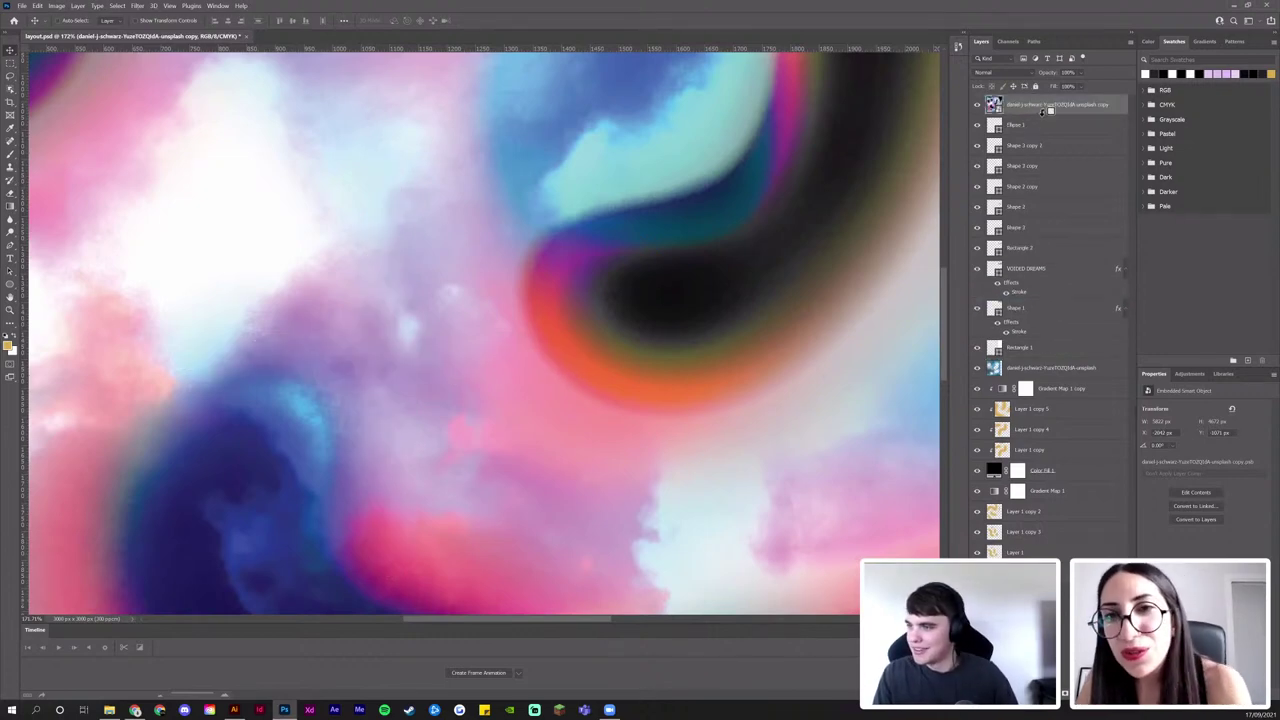
{"action": "left_click", "coordinate": [1042, 113], "text": "alt"}
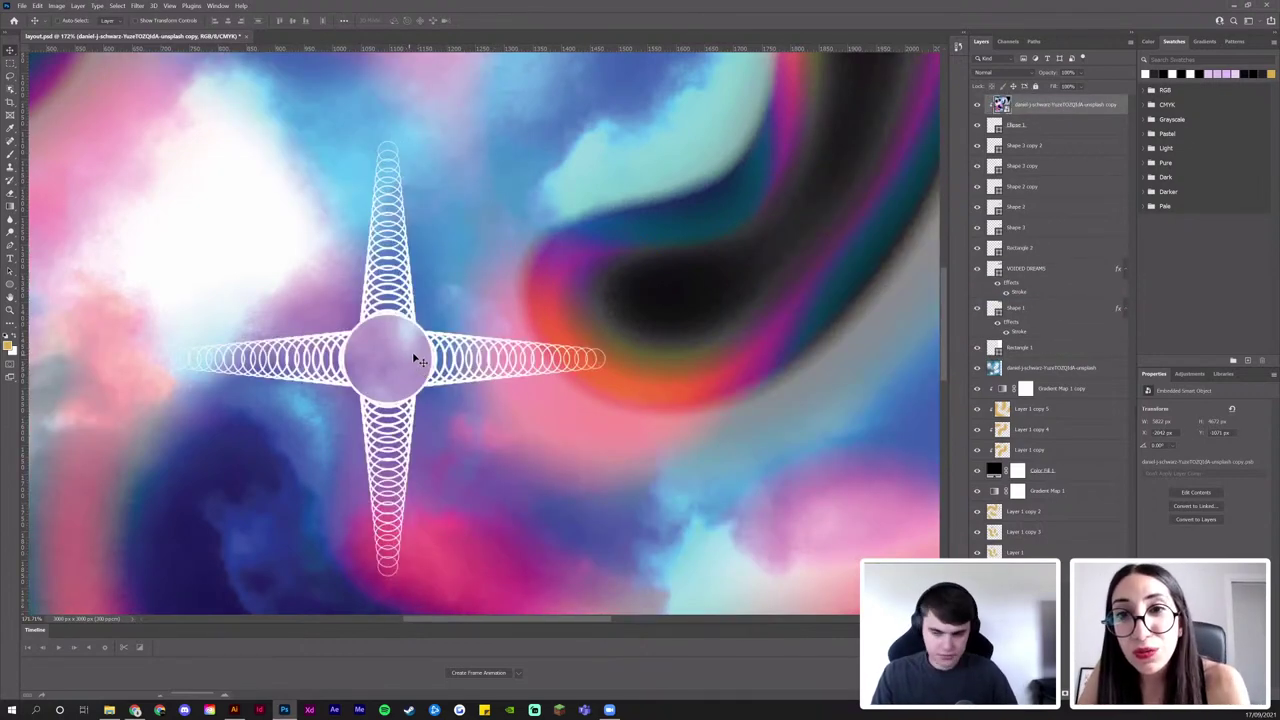
{"action": "key", "text": "z"}
{"action": "left_click_drag", "start_coordinate": [417, 355], "coordinate": [967, 237]}
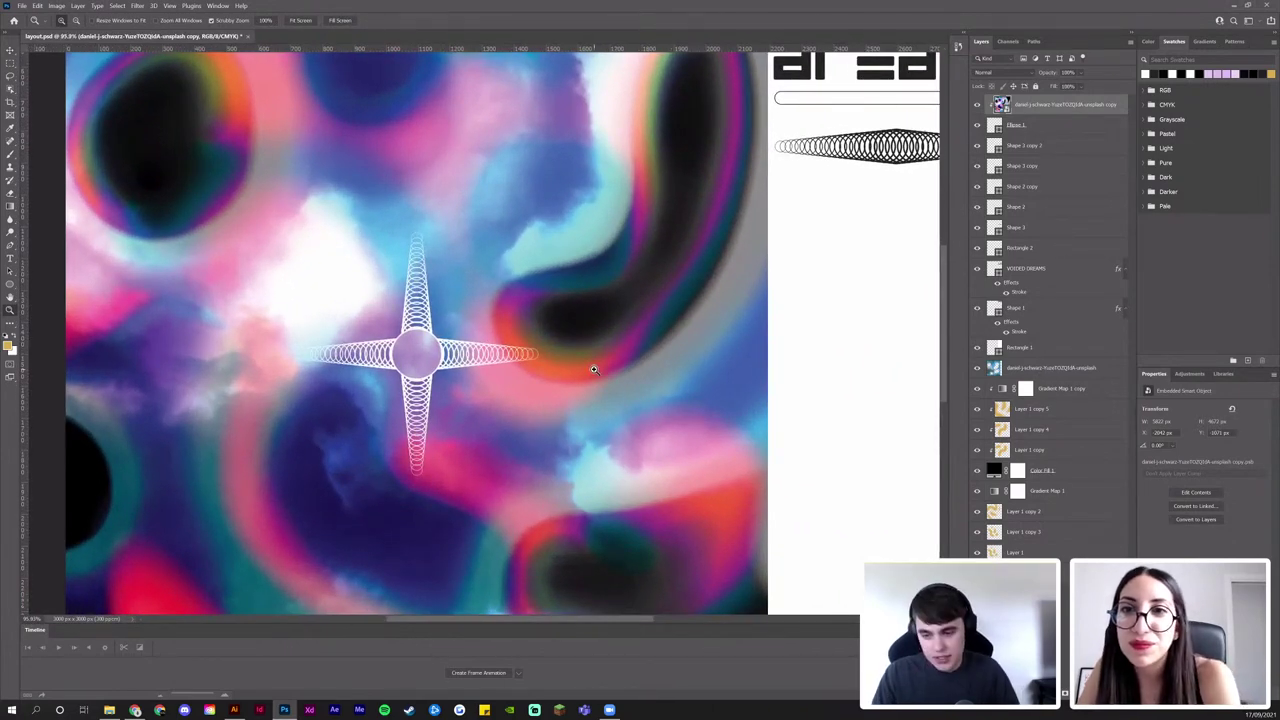
{"action": "left_click_drag", "start_coordinate": [425, 364], "coordinate": [640, 300]}
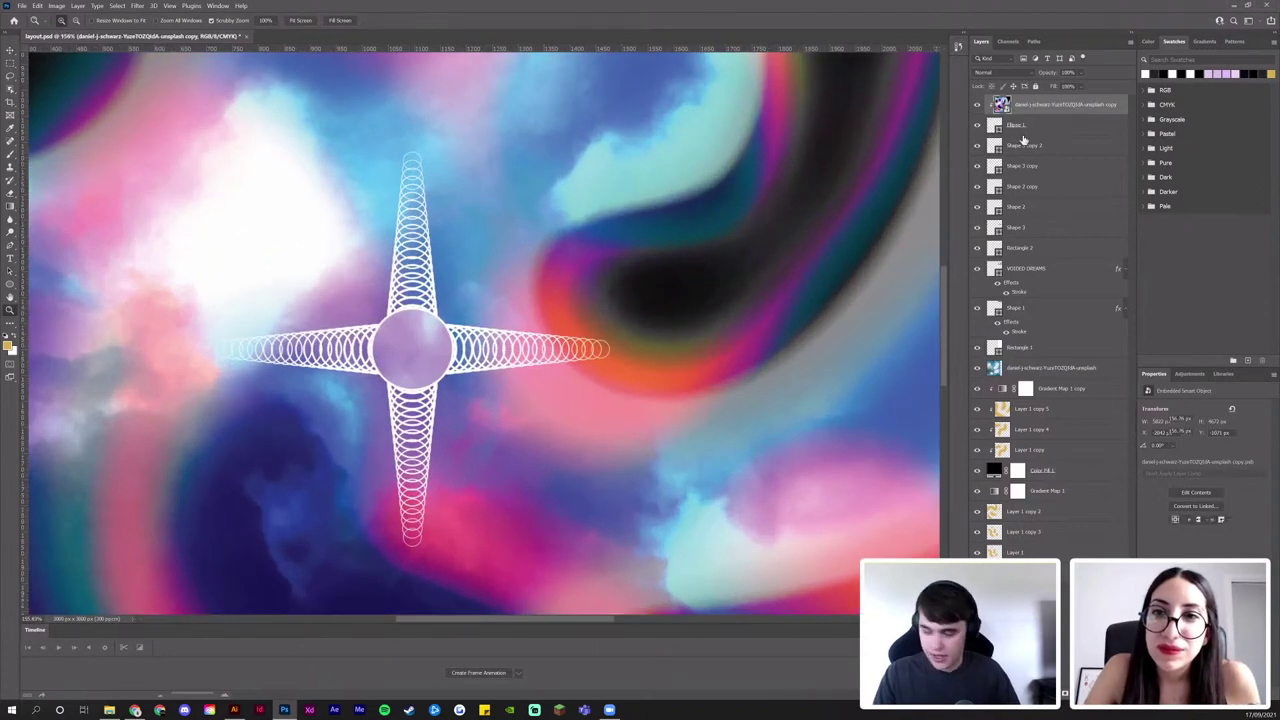
Scale the centre circle down to about 137 px wide so it fits the middle of the star
{"action": "left_click", "coordinate": [1026, 128]}
{"action": "key", "text": "ctrl+t"}
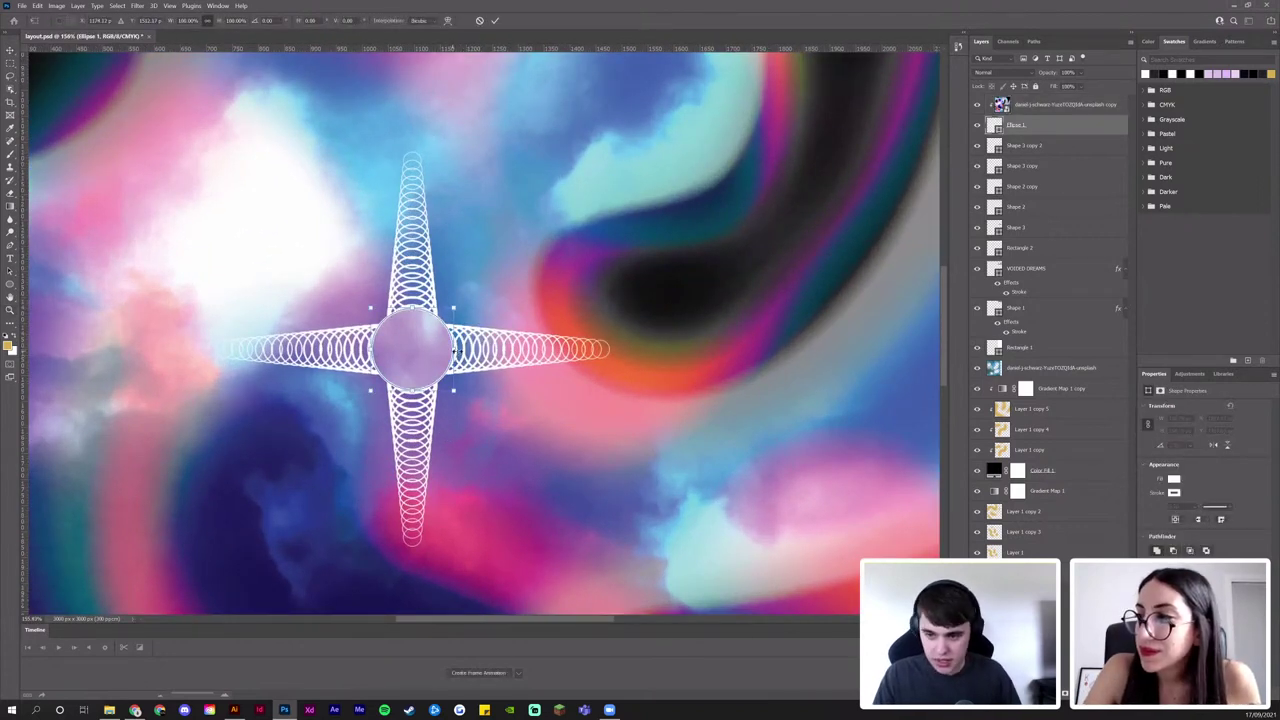
{"action": "key", "text": "Return"}
{"action": "key", "text": "z"}
{"action": "key", "text": "ctrl+t"}
{"action": "left_click_drag", "start_coordinate": [450, 311], "coordinate": [447, 314]}
{"action": "key", "text": "Return"}
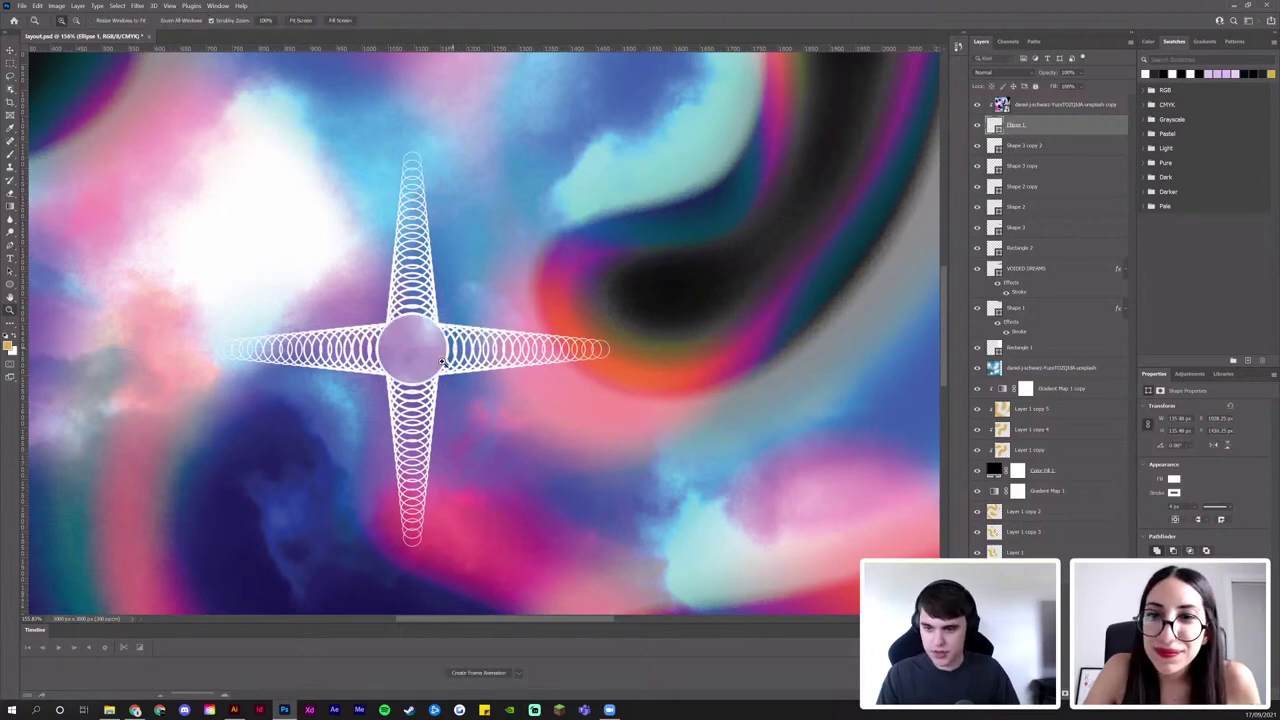
{"action": "left_click", "coordinate": [461, 364]}
{"action": "left_click", "coordinate": [466, 365]}
{"action": "key", "text": "ctrl+t"}
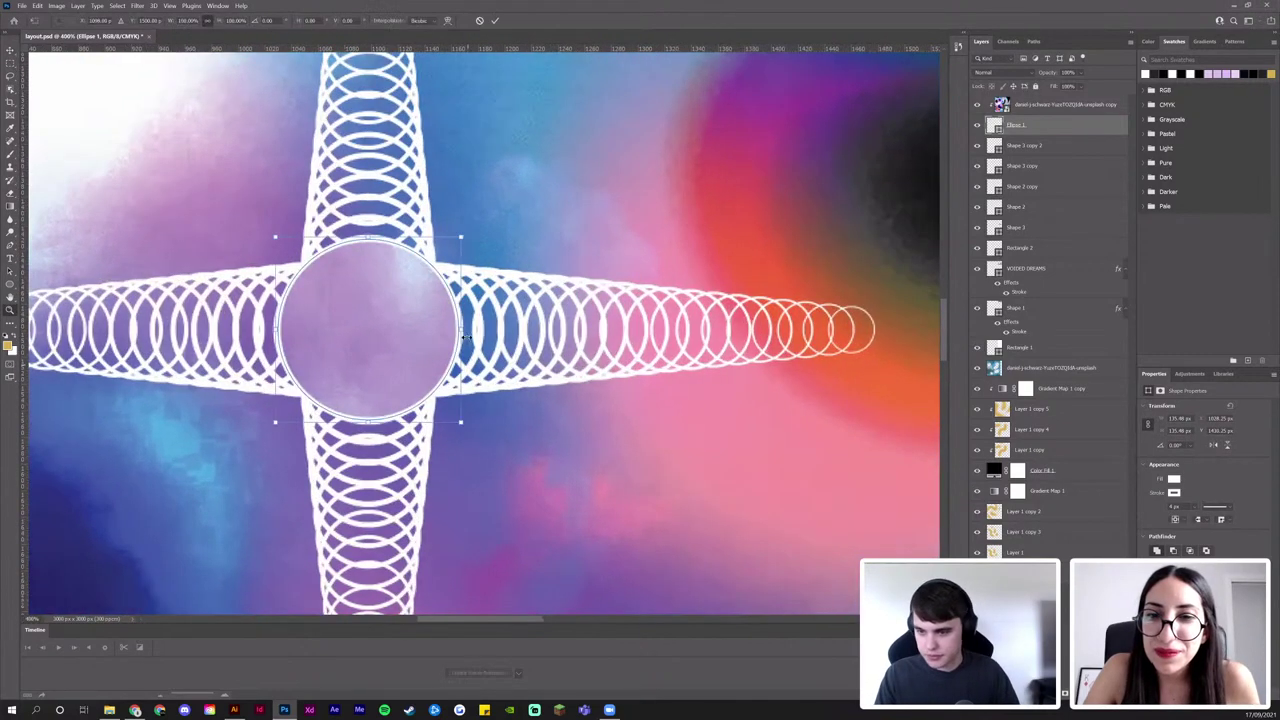
{"action": "mouse_move", "coordinate": [462, 329]}
{"action": "left_mouse_down"}
{"action": "mouse_move", "coordinate": [437, 288]}
{"action": "mouse_move", "coordinate": [430, 322]}
{"action": "mouse_move", "coordinate": [477, 349]}
{"action": "mouse_move", "coordinate": [425, 345]}
{"action": "mouse_move", "coordinate": [483, 342]}
{"action": "left_mouse_up"}
{"action": "key", "text": "Return"}
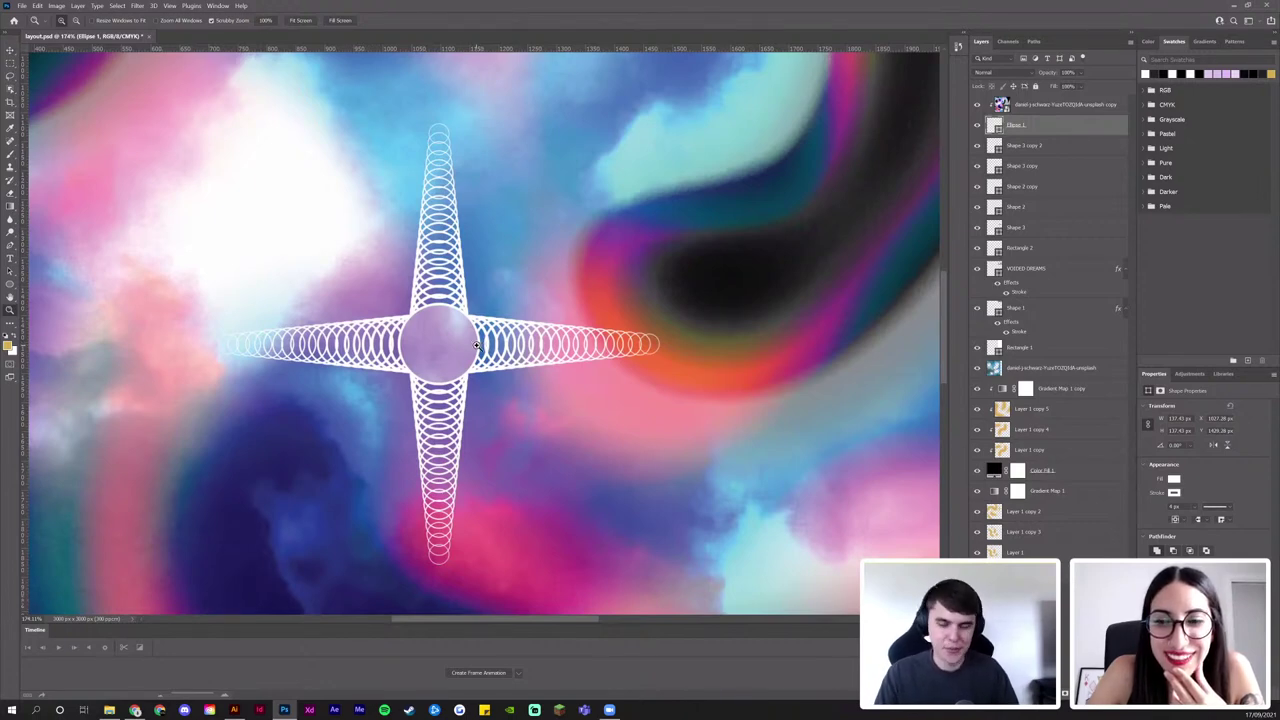
Save the layout document
{"action": "left_click_drag", "start_coordinate": [481, 347], "coordinate": [488, 346]}
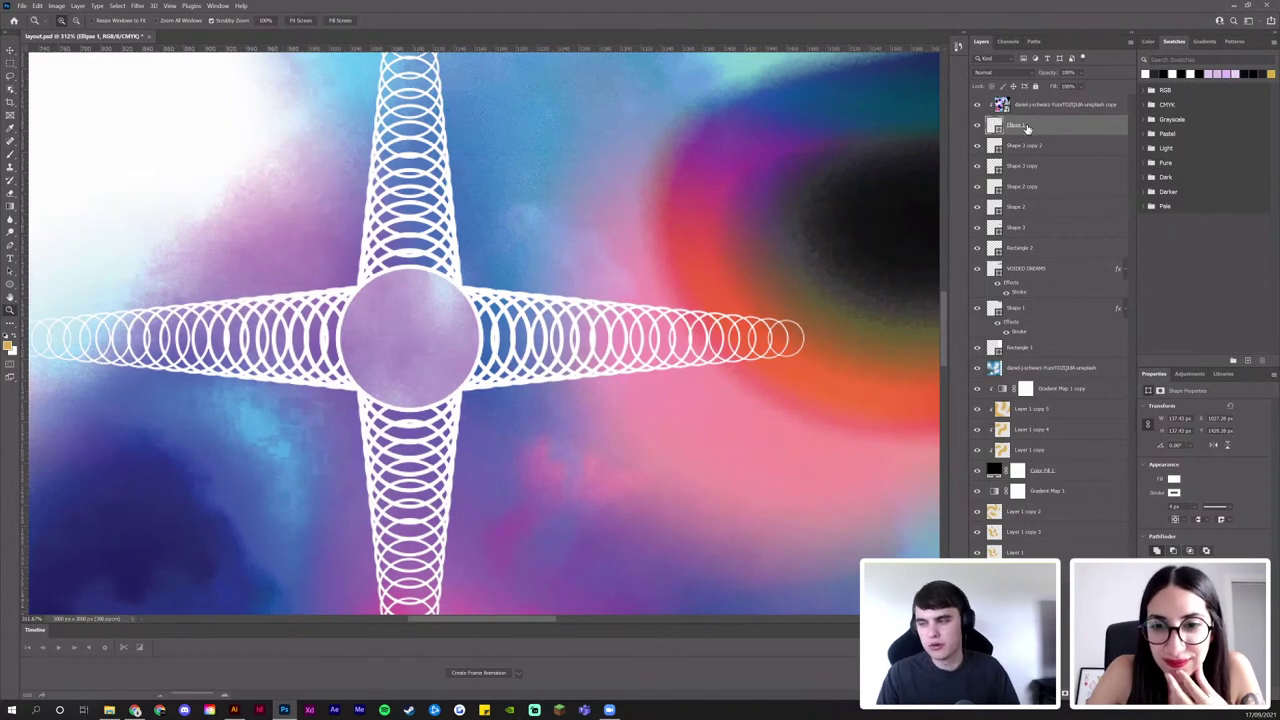
{"action": "left_click_drag", "start_coordinate": [486, 298], "coordinate": [482, 285]}
{"action": "key", "text": "v"}
{"action": "key", "text": "z"}
{"action": "left_click_drag", "start_coordinate": [482, 285], "coordinate": [387, 343]}
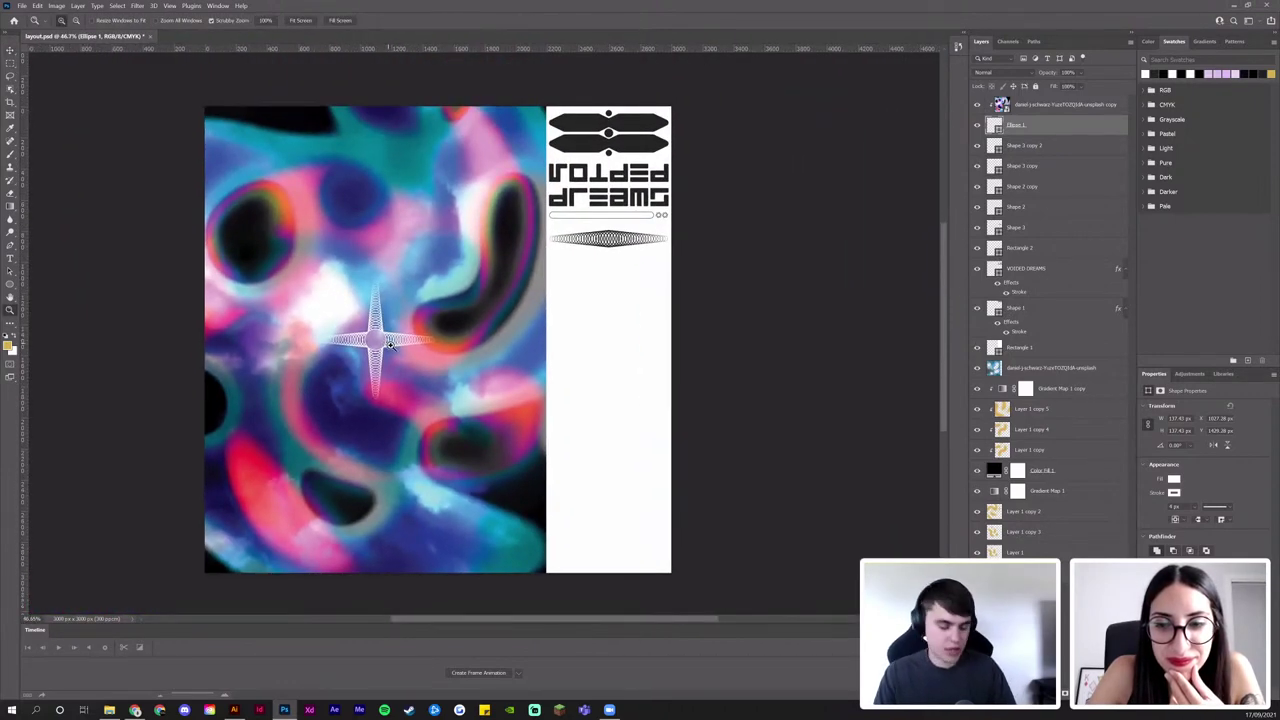
{"action": "key", "text": "ctrl+s"}
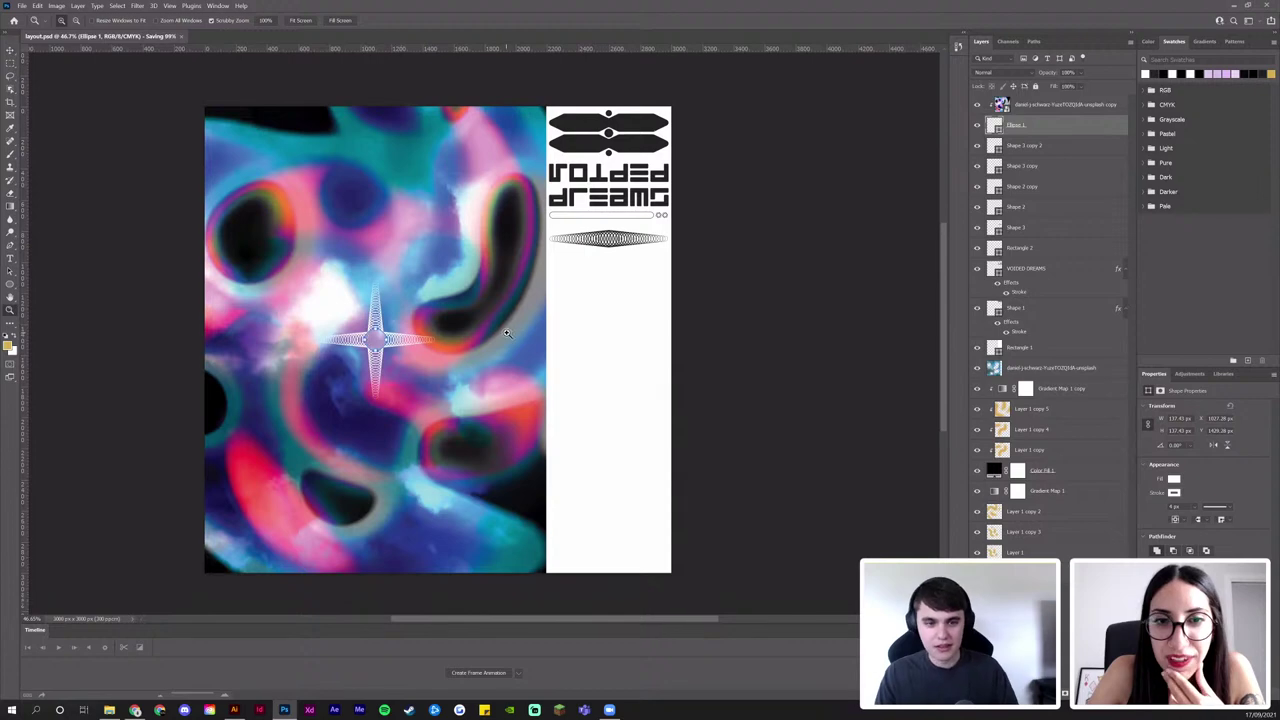
Toggle the visibility of the small shape layers to identify the sidebar ornaments, and select the Shape 3 layer
{"action": "mouse_move", "coordinate": [506, 338]}
{"action": "left_mouse_down"}
{"action": "mouse_move", "coordinate": [460, 343]}
{"action": "mouse_move", "coordinate": [493, 318]}
{"action": "left_mouse_up"}
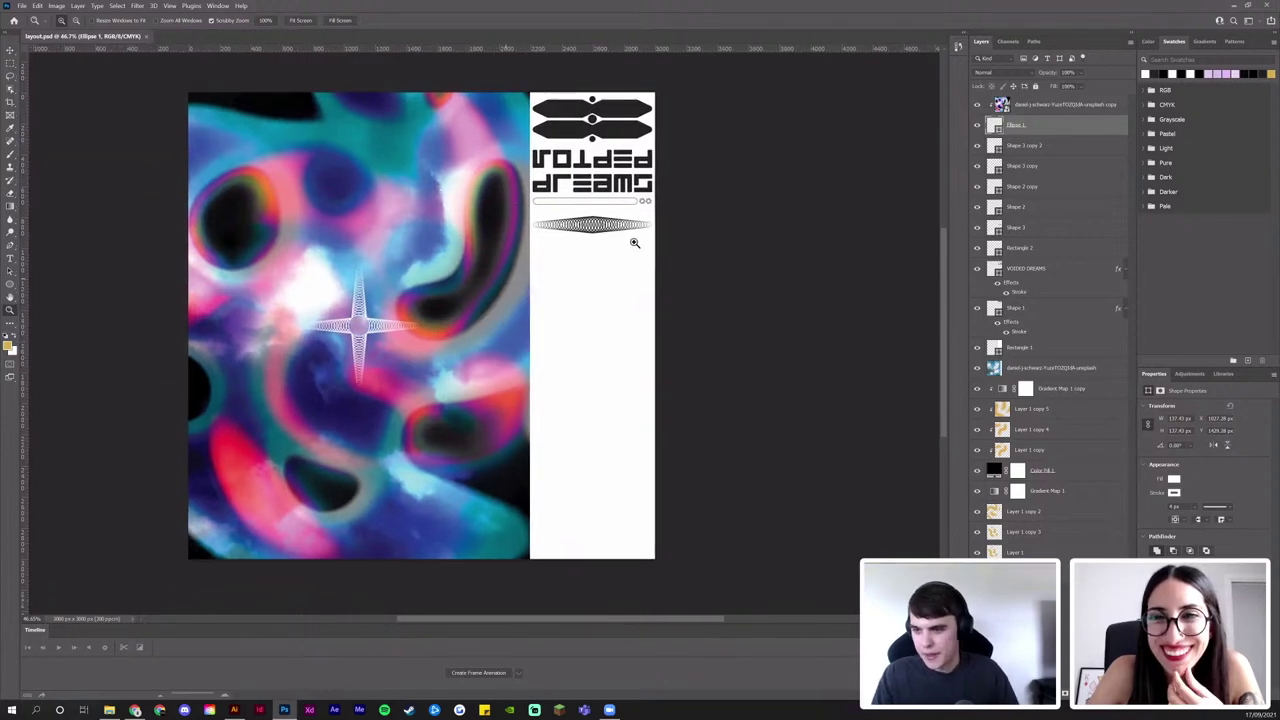
{"action": "left_click_drag", "start_coordinate": [634, 206], "coordinate": [626, 246]}
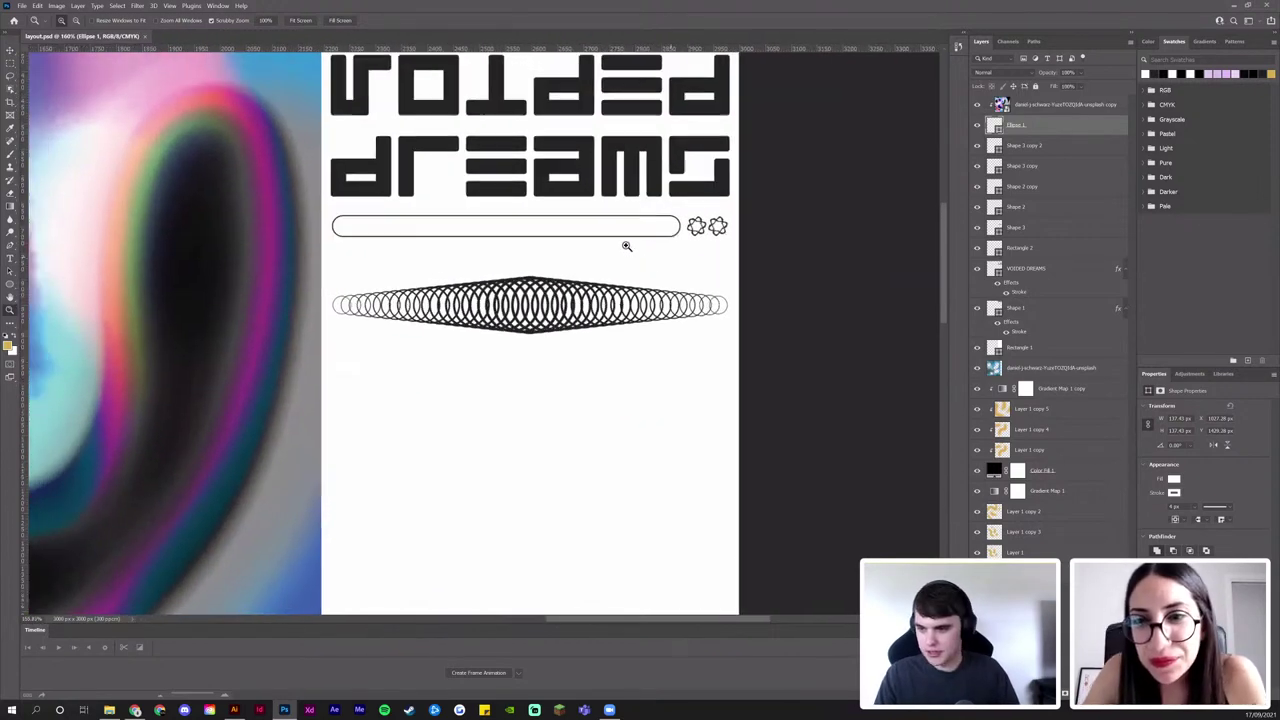
{"action": "key", "text": "v"}
{"action": "left_click", "coordinate": [985, 148]}
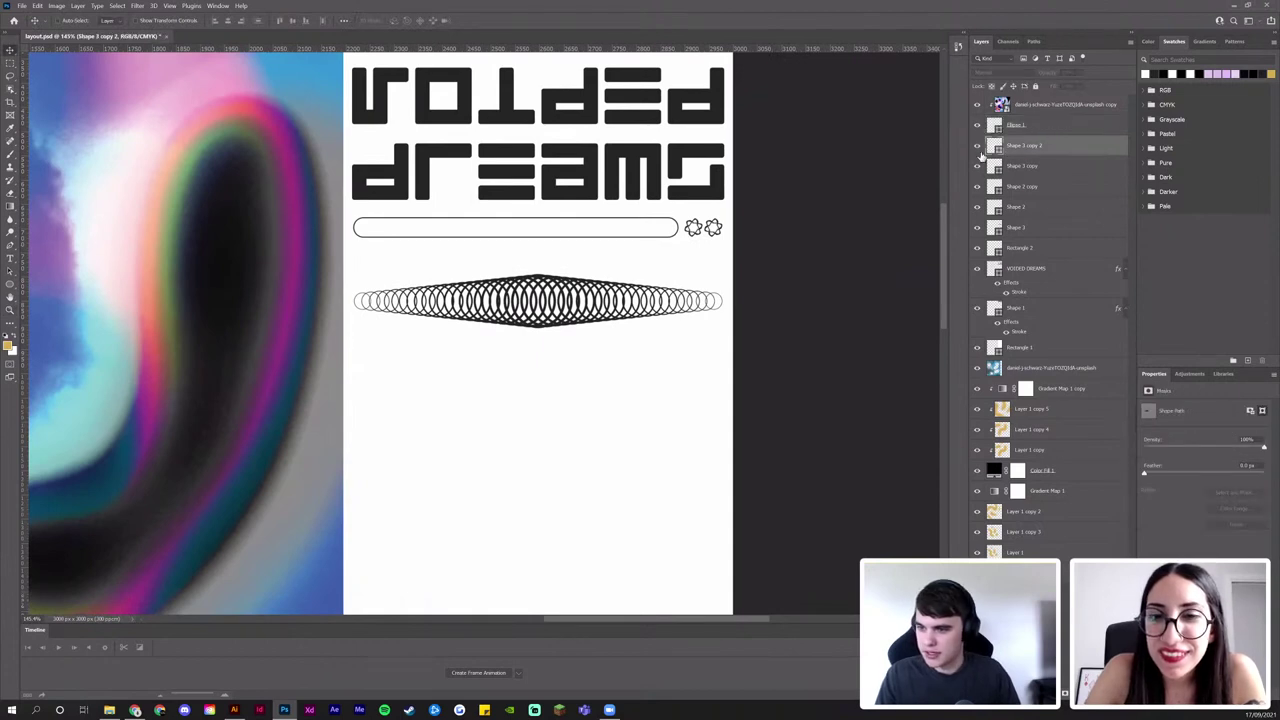
{"action": "left_click", "coordinate": [977, 207]}
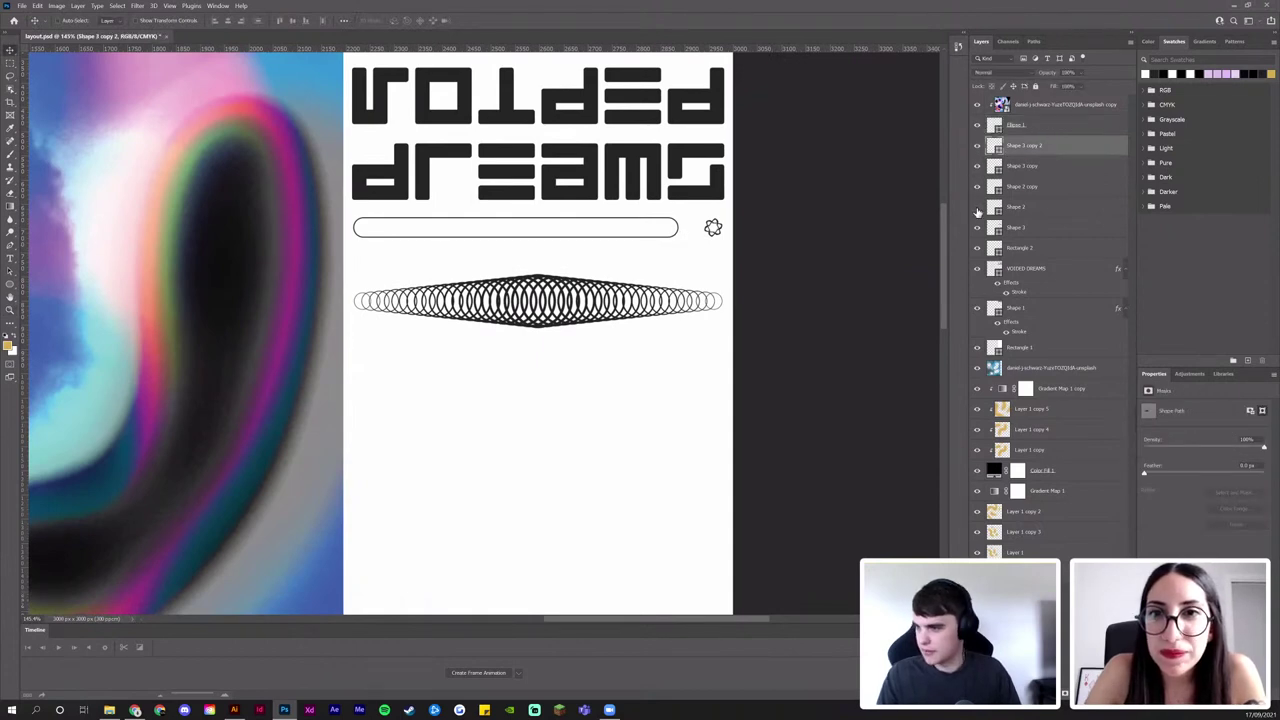
{"action": "left_click", "coordinate": [977, 228]}
{"action": "left_click", "coordinate": [977, 228]}
{"action": "left_click", "coordinate": [1020, 228]}
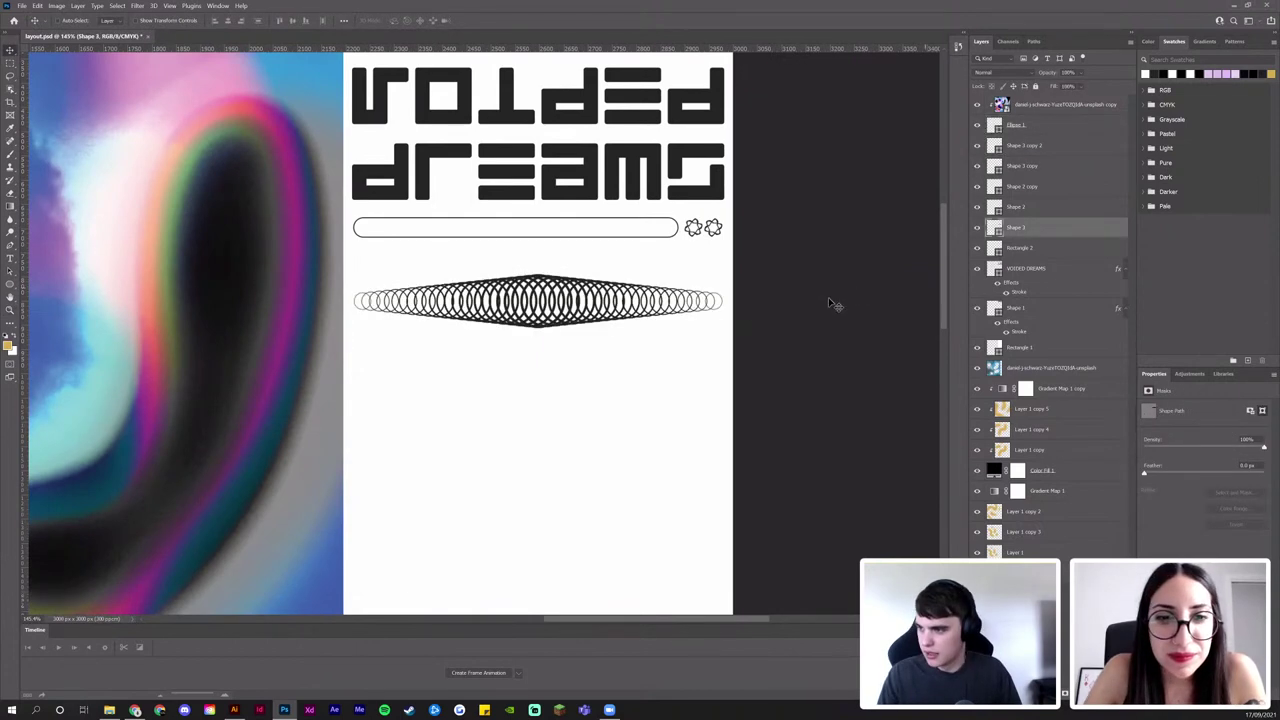
Switch to the shapes file in Illustrator
{"action": "left_click_drag", "start_coordinate": [666, 312], "coordinate": [568, 266]}
{"action": "key", "text": "z"}
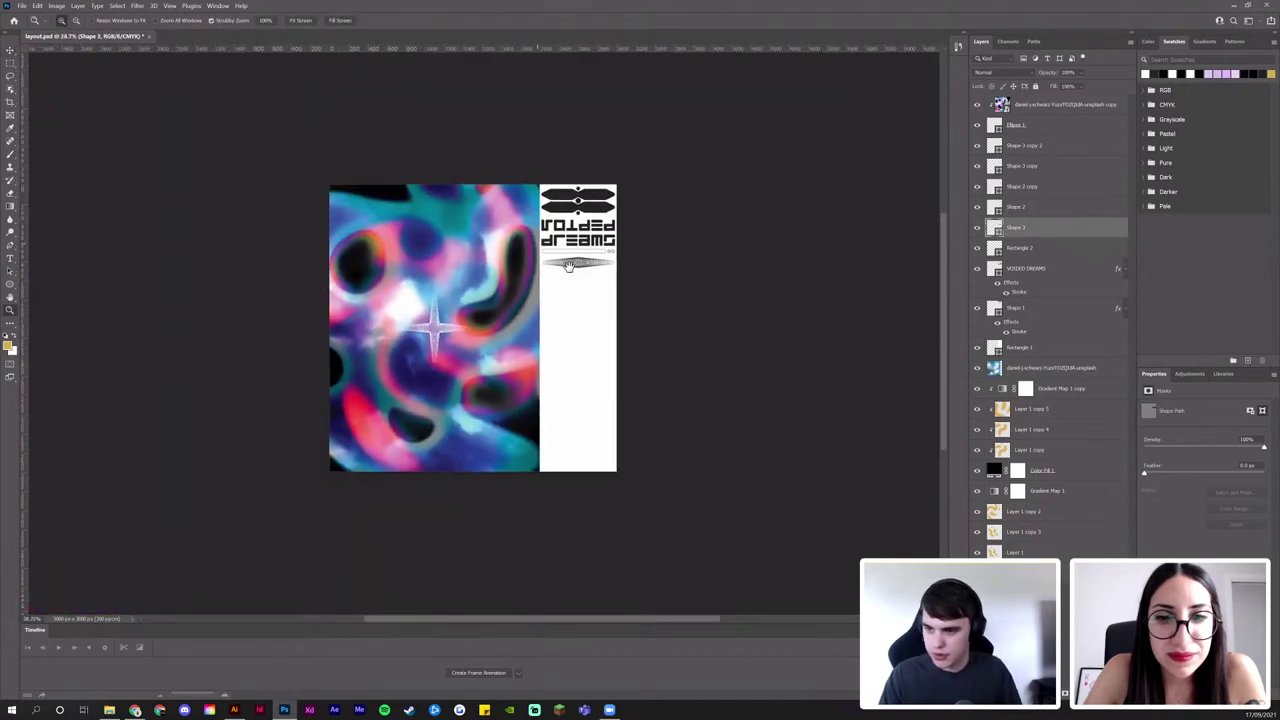
{"action": "scroll", "coordinate": [614, 245], "scroll_direction": "up", "scroll_amount": 5}
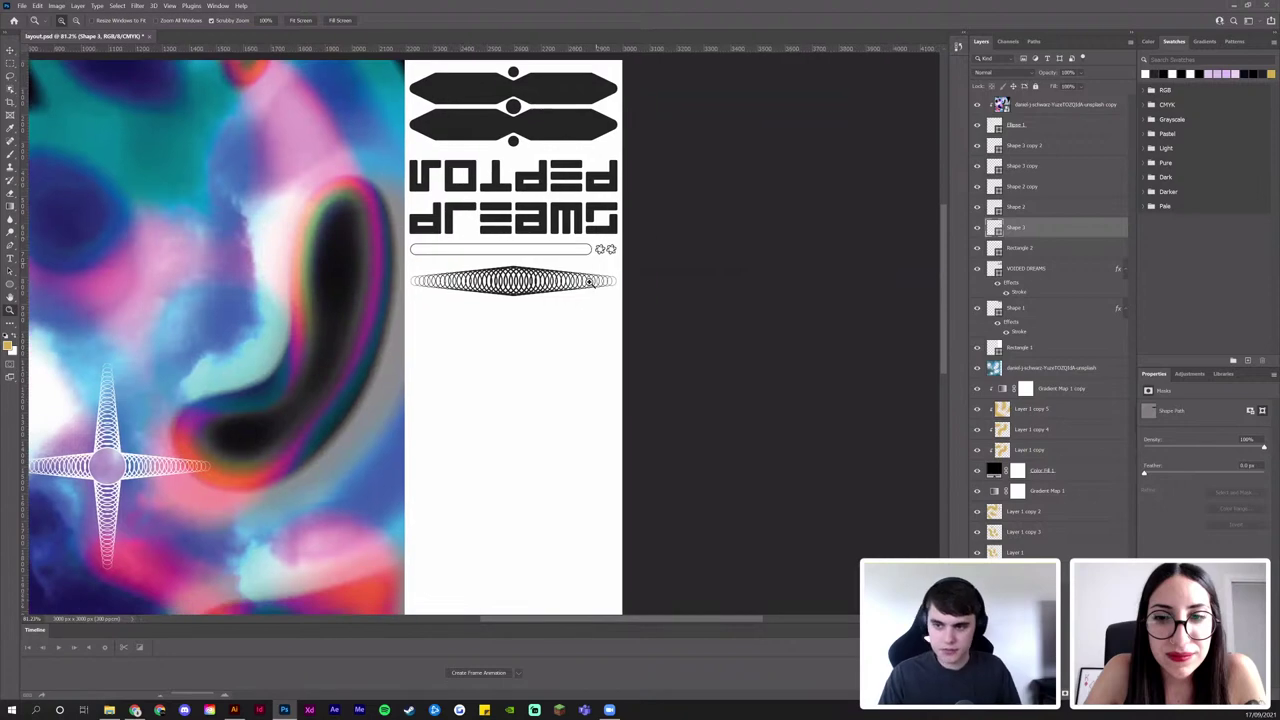
{"action": "key", "text": "v"}
{"action": "left_click", "coordinate": [234, 709]}
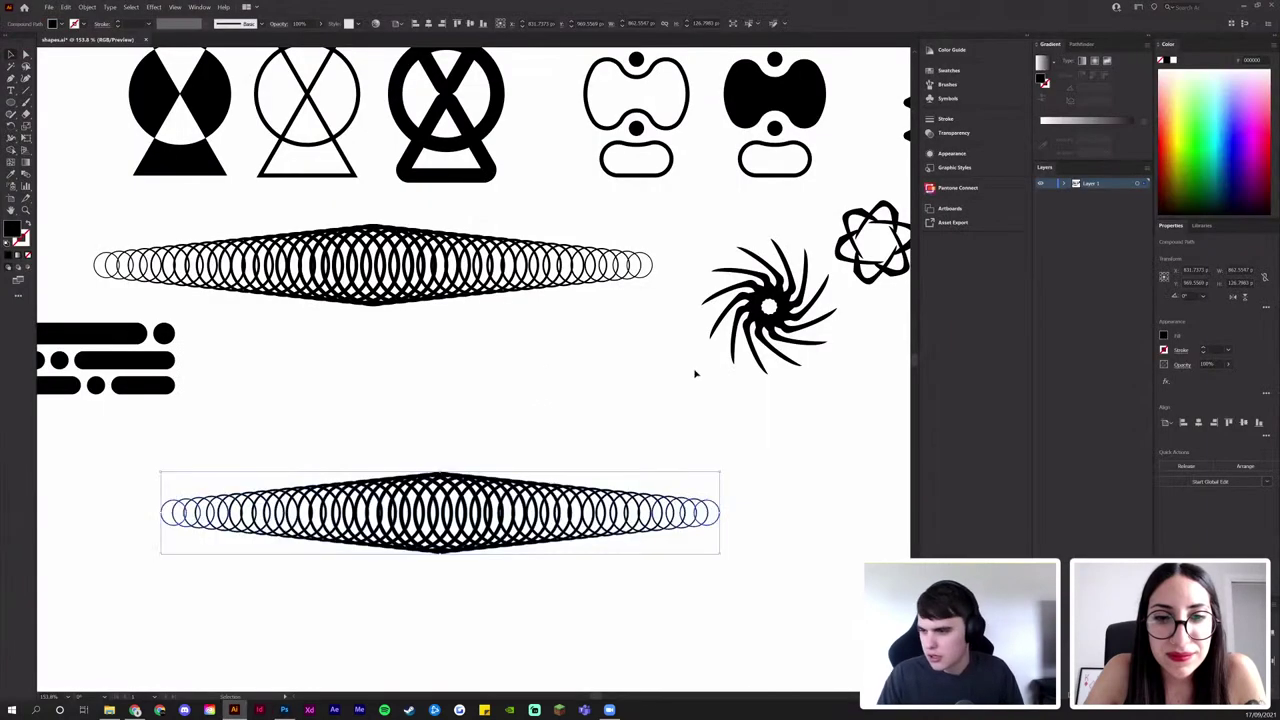
Copy the large swirl shape located next to the two smaller looped ornaments
{"action": "left_click", "coordinate": [688, 379]}
{"action": "left_click_drag", "start_coordinate": [513, 417], "coordinate": [179, 479]}
{"action": "left_click_drag", "start_coordinate": [502, 369], "coordinate": [543, 358]}
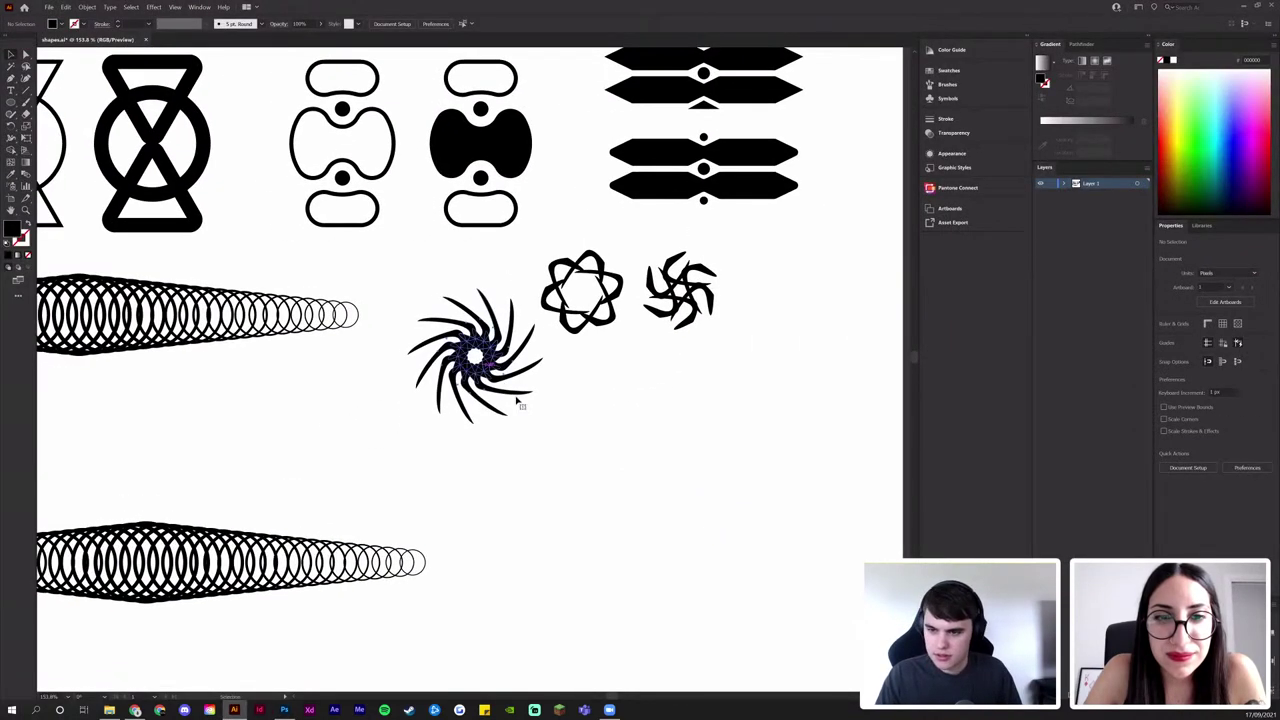
{"action": "left_click", "coordinate": [514, 398]}
{"action": "left_click", "coordinate": [488, 455]}
{"action": "left_click_drag", "start_coordinate": [490, 422], "coordinate": [474, 374]}
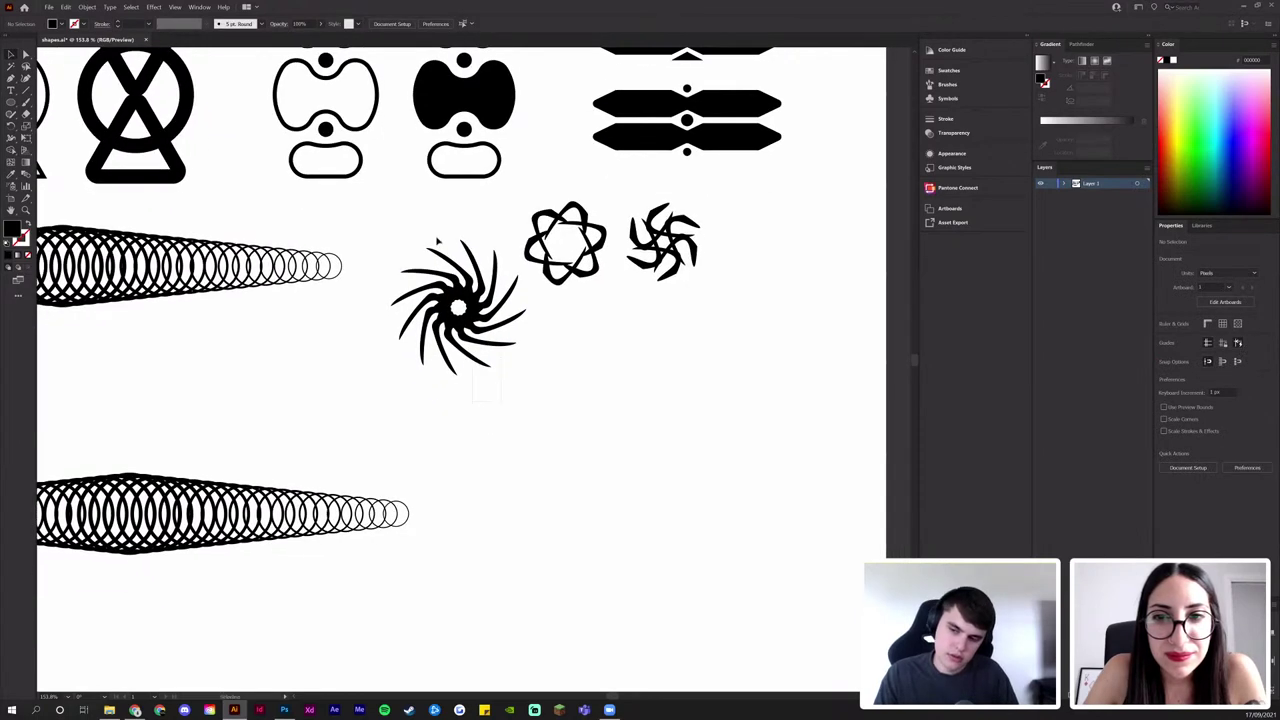
{"action": "left_click", "coordinate": [457, 307]}
{"action": "key", "text": "ctrl+c"}
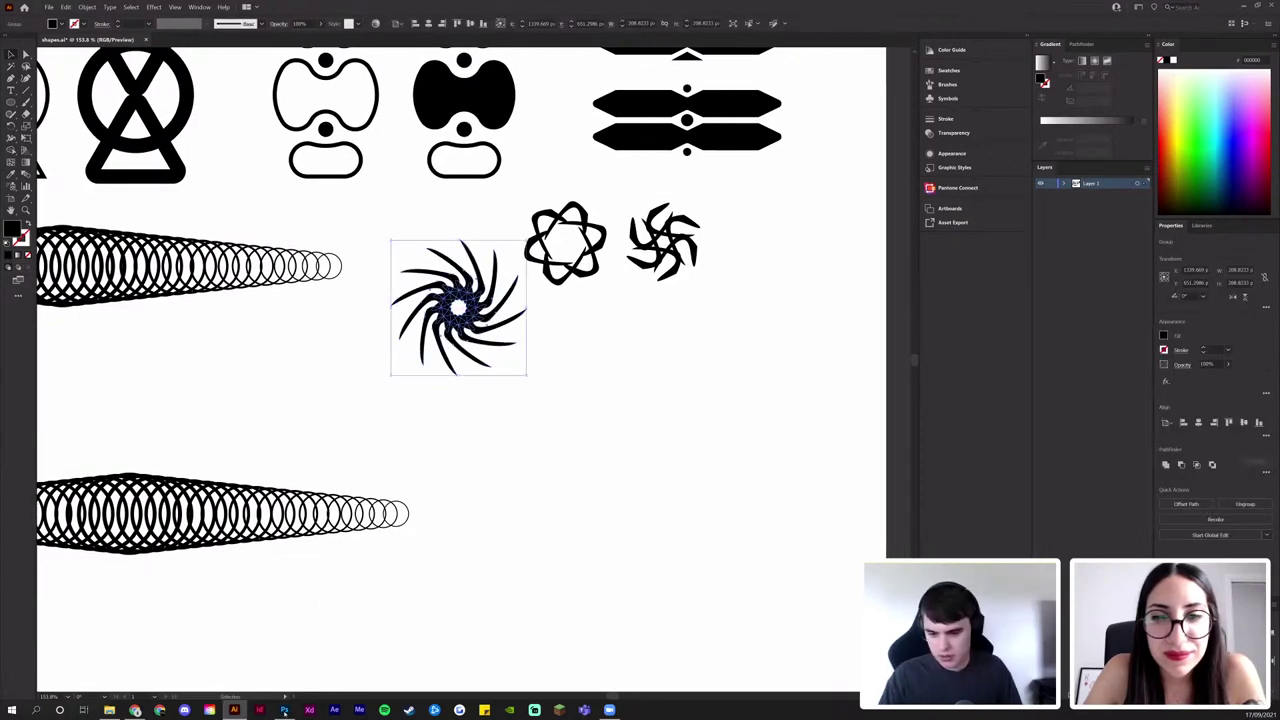
Switch to Photoshop and paste the swirl as a shape layer, scaled to fit the white sidebar below the ring ornament
{"action": "left_click", "coordinate": [285, 710]}
{"action": "key", "text": "ctrl+v"}
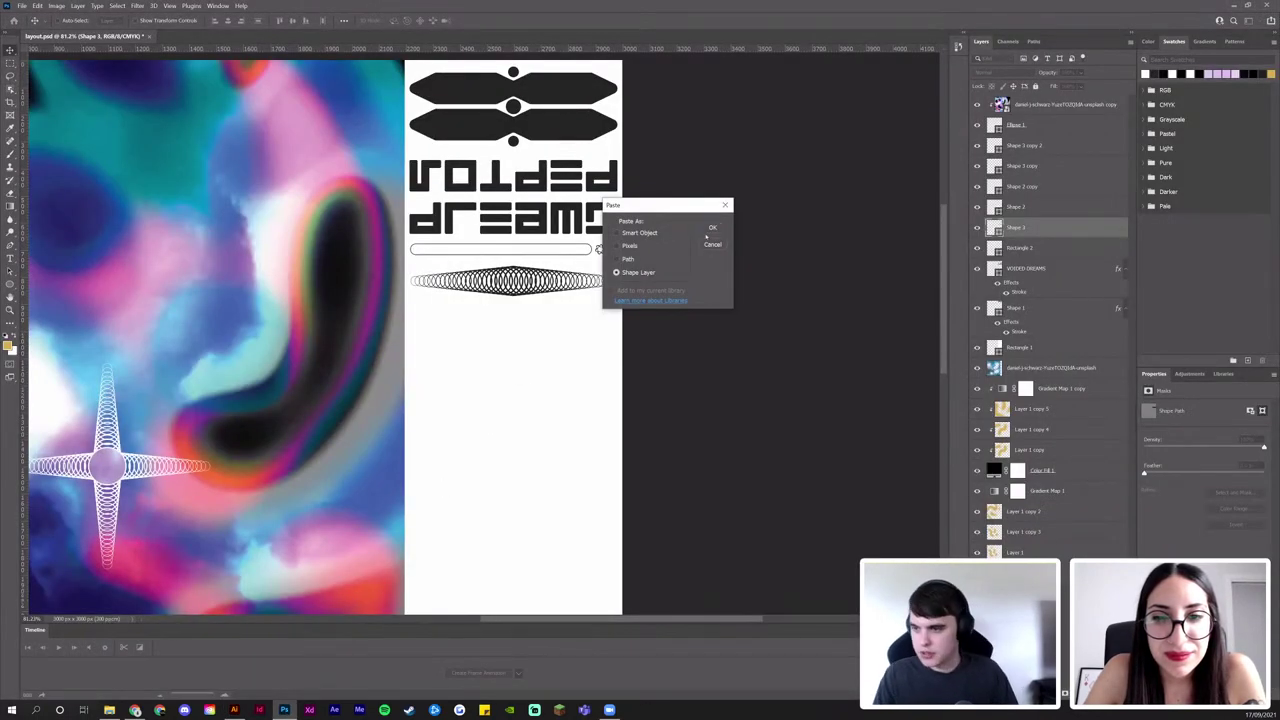
{"action": "left_click", "coordinate": [710, 229]}
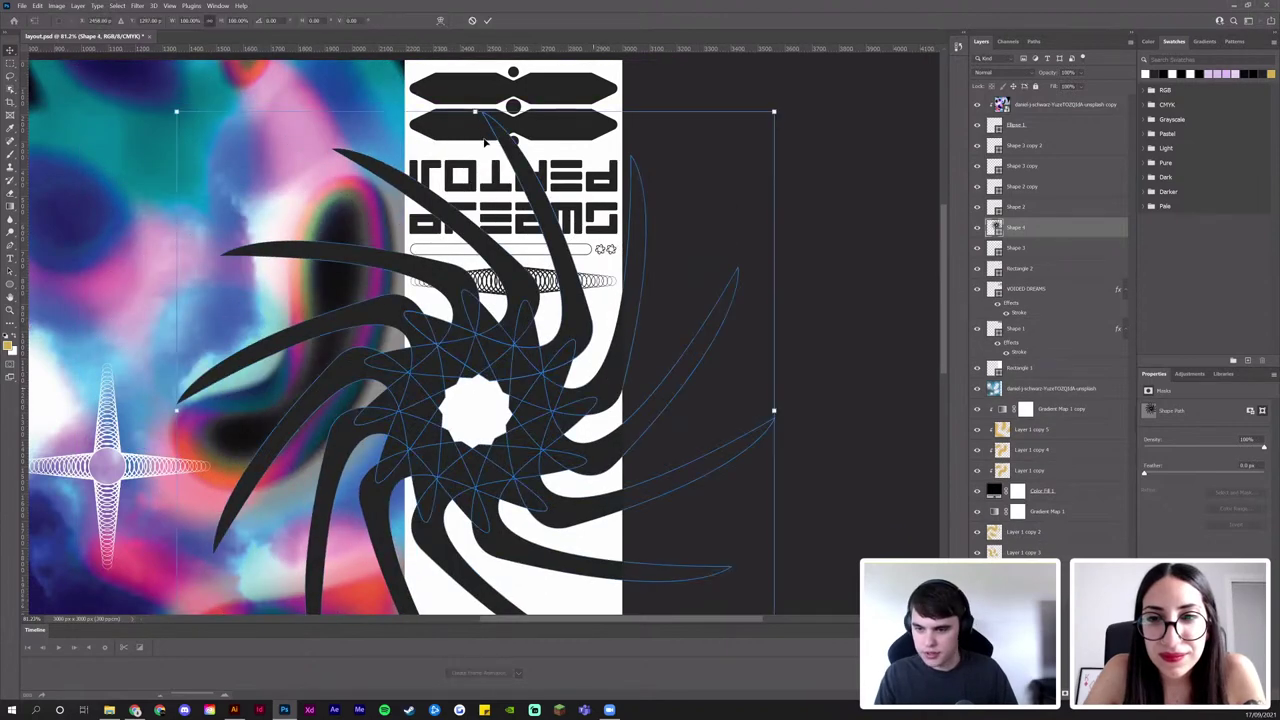
{"action": "left_click_drag", "start_coordinate": [481, 160], "coordinate": [551, 404]}
{"action": "left_click_drag", "start_coordinate": [654, 414], "coordinate": [617, 408]}
{"action": "key", "text": "Return"}
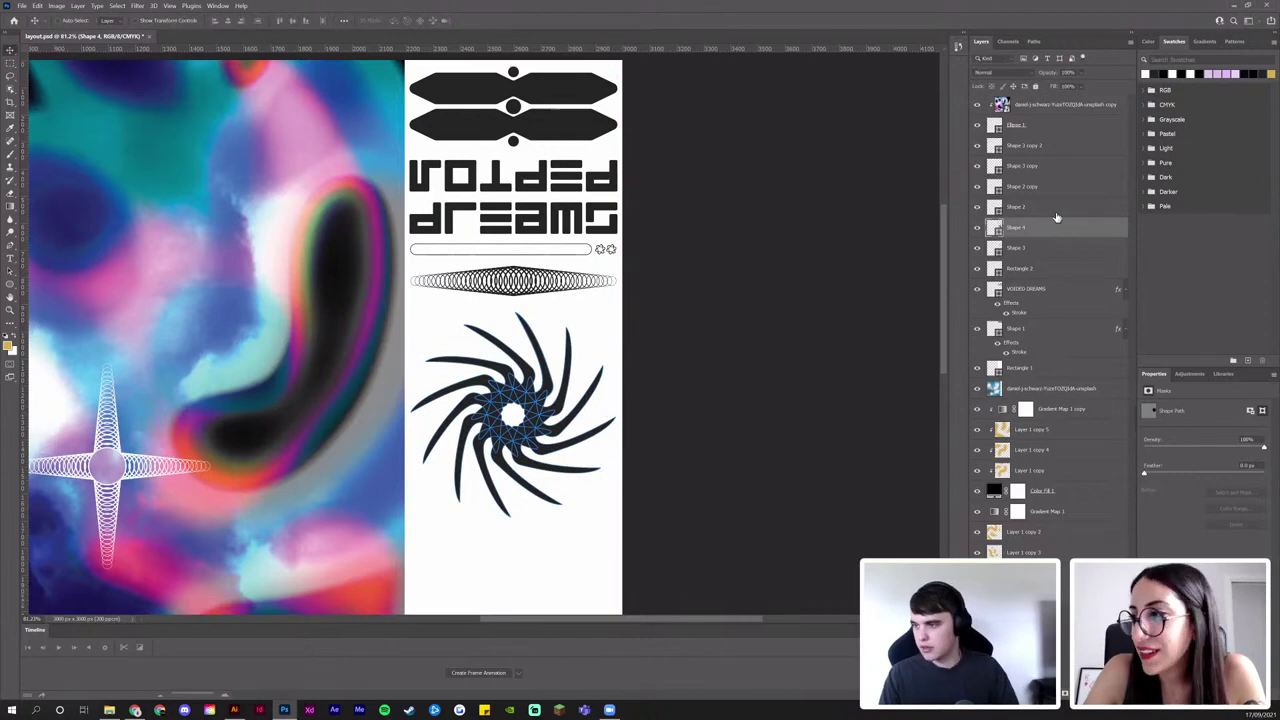
Hide the swirl's Shape 4 layer
{"action": "left_click", "coordinate": [1056, 212]}
{"action": "key", "text": "z"}
{"action": "left_click_drag", "start_coordinate": [533, 397], "coordinate": [465, 394]}
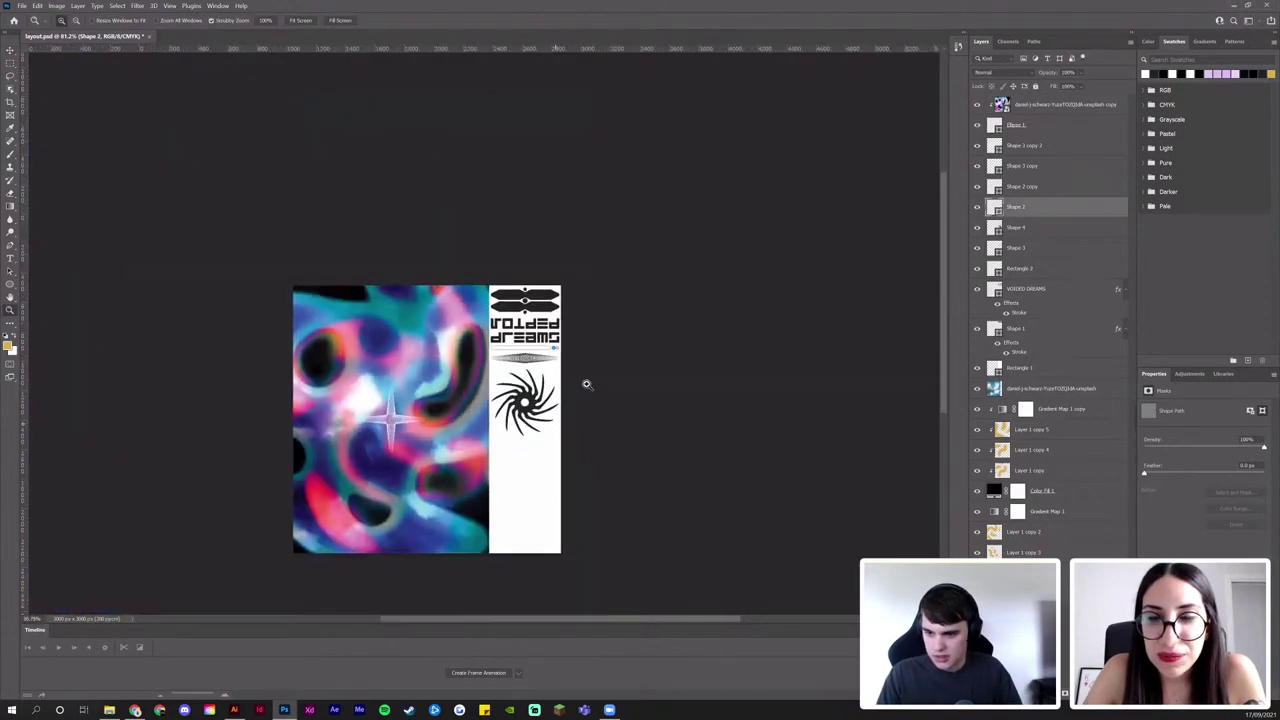
{"action": "scroll", "coordinate": [600, 385], "scroll_direction": "up", "scroll_amount": 6}
{"action": "key", "text": "v"}
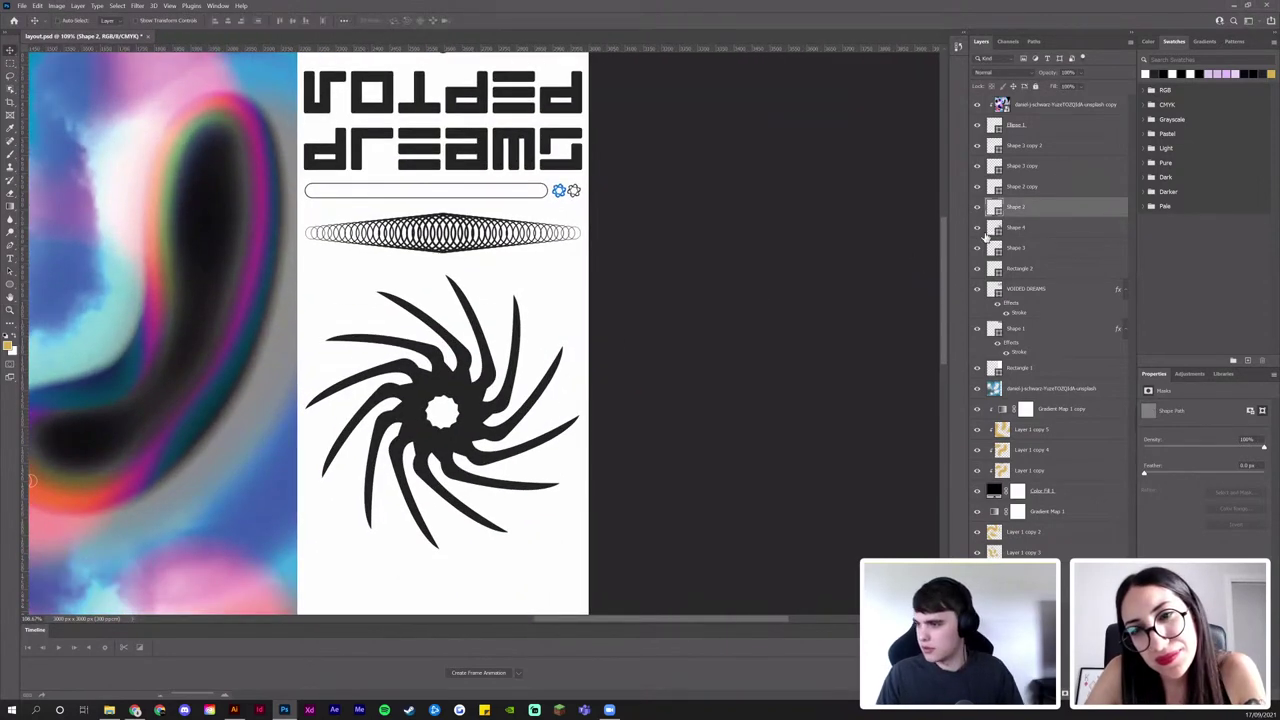
{"action": "left_click", "coordinate": [988, 234]}
{"action": "left_click", "coordinate": [977, 230]}
Draw a circle about 759 px wide below the ring ornament, fitted to the width of the sidebar's other elements
{"action": "left_click", "coordinate": [10, 286]}
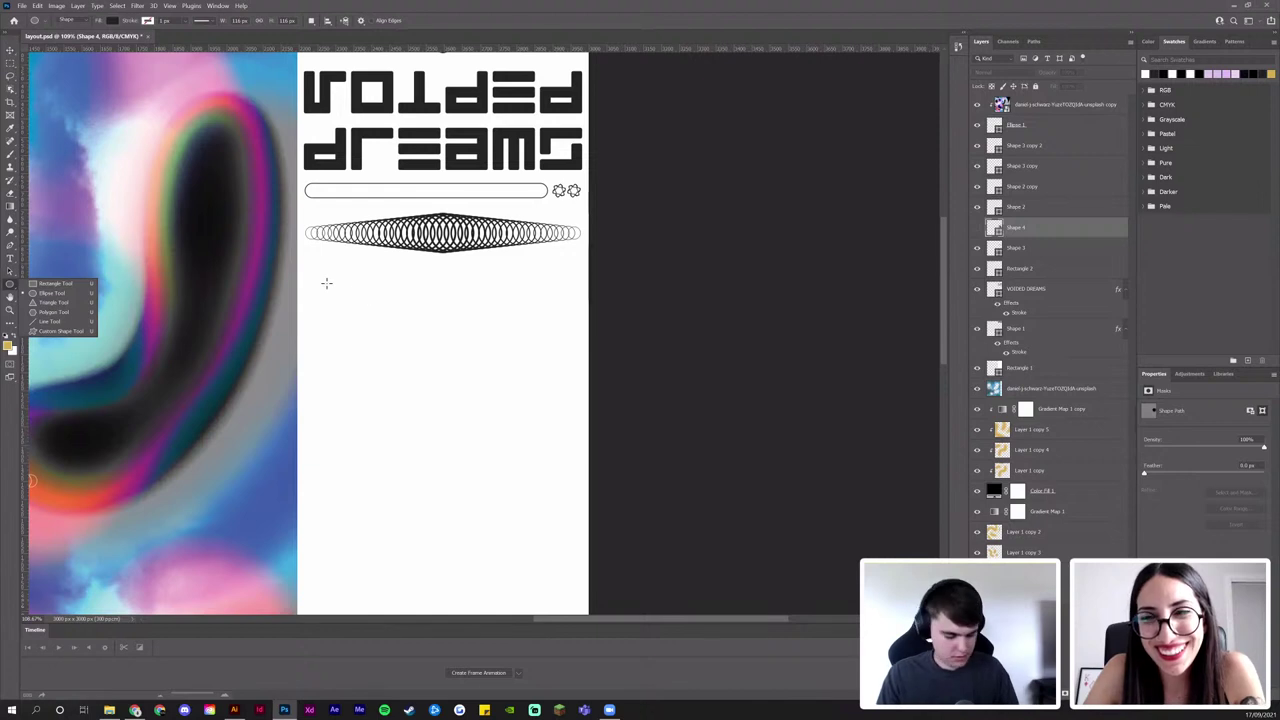
{"action": "left_click_drag", "start_coordinate": [326, 283], "coordinate": [649, 508]}
{"action": "key", "text": "ctrl+t"}
{"action": "left_click_drag", "start_coordinate": [570, 404], "coordinate": [582, 407]}
{"action": "left_click_drag", "start_coordinate": [325, 405], "coordinate": [305, 405]}
{"action": "key", "text": "Return"}
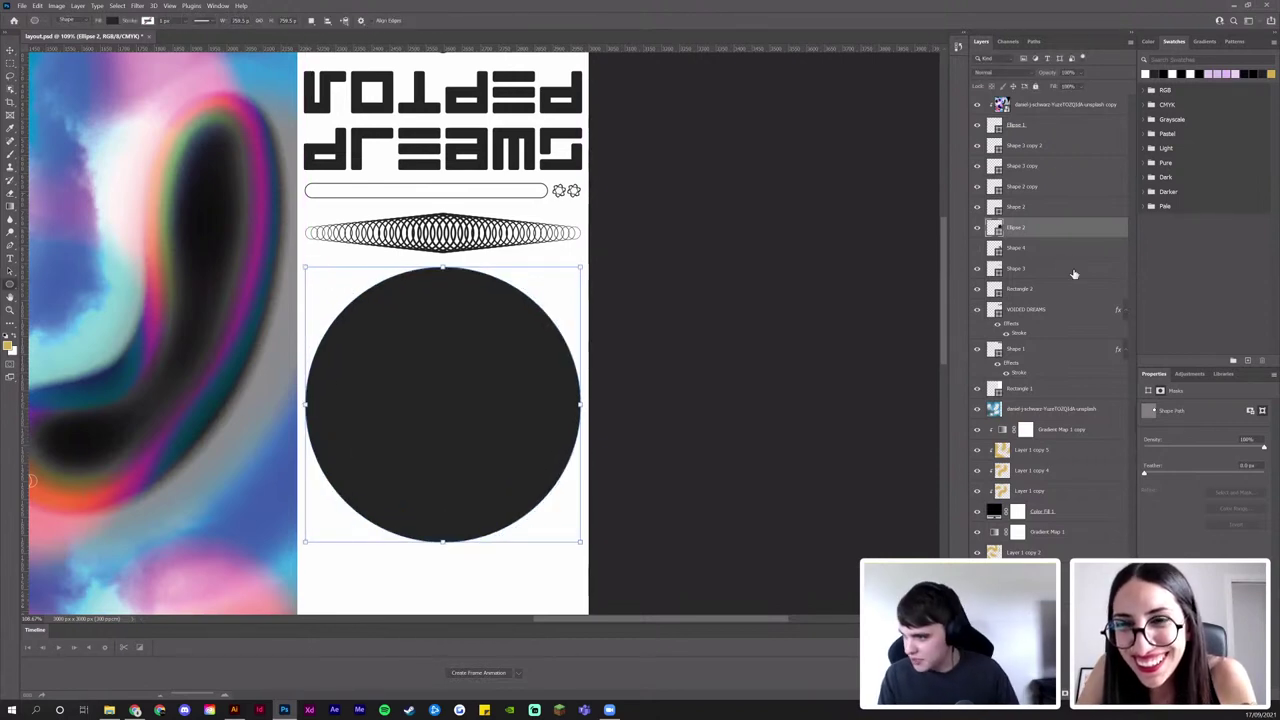
Move the hidden swirl layer above the circle's layer in the stacking order
{"action": "key", "text": "v"}
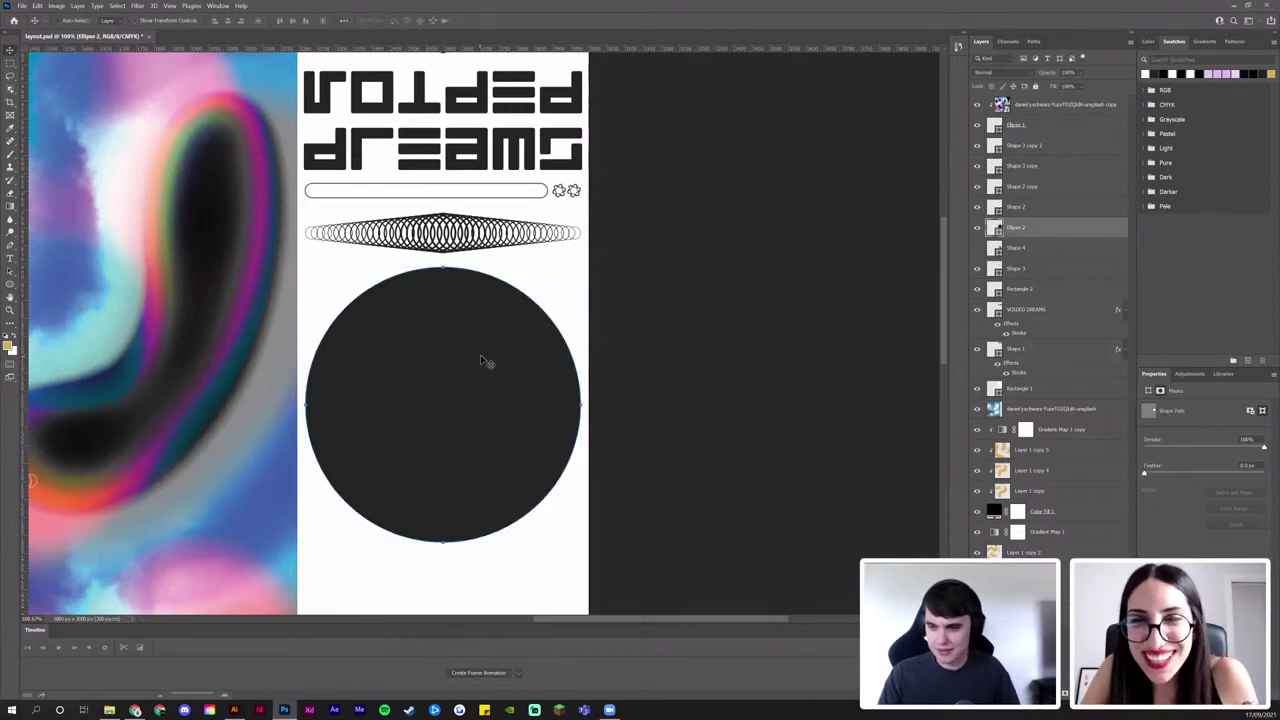
{"action": "left_click_drag", "start_coordinate": [488, 348], "coordinate": [485, 361]}
{"action": "left_click", "coordinate": [982, 249]}
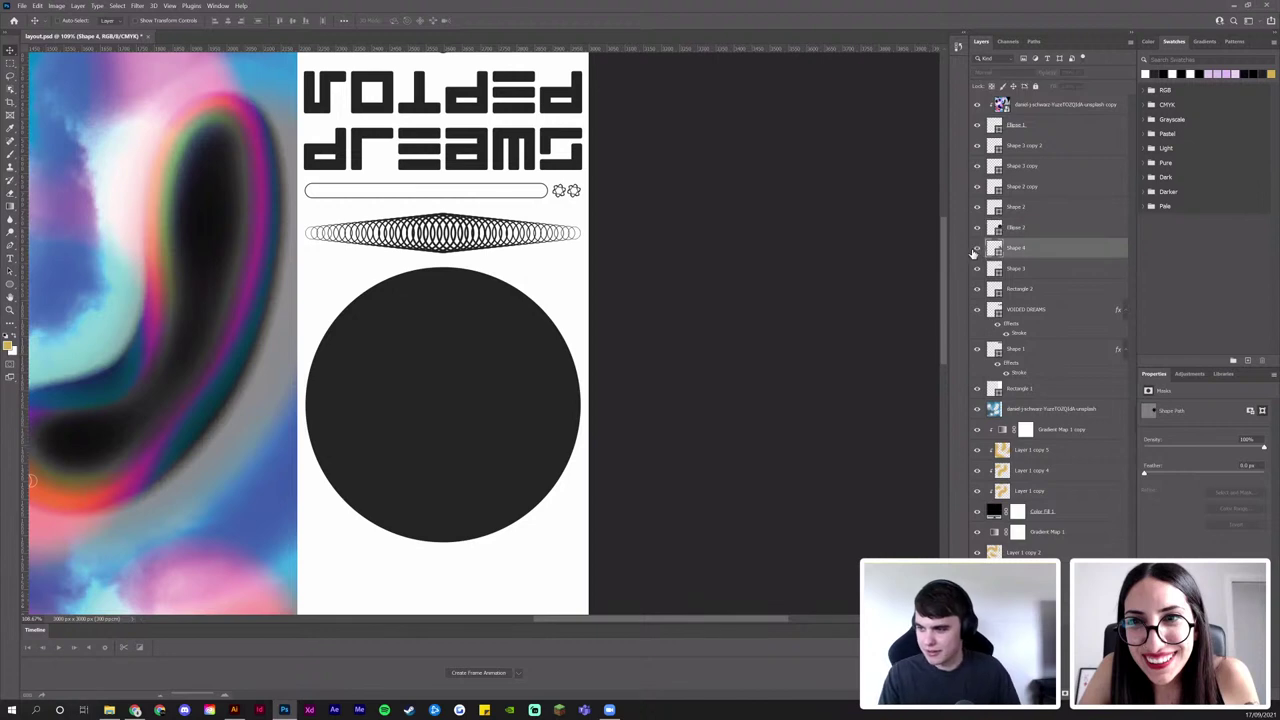
{"action": "left_click_drag", "start_coordinate": [993, 252], "coordinate": [1014, 220]}
Remove the large circle's fill and give it a 3 px black stroke
{"action": "left_click", "coordinate": [1034, 254]}
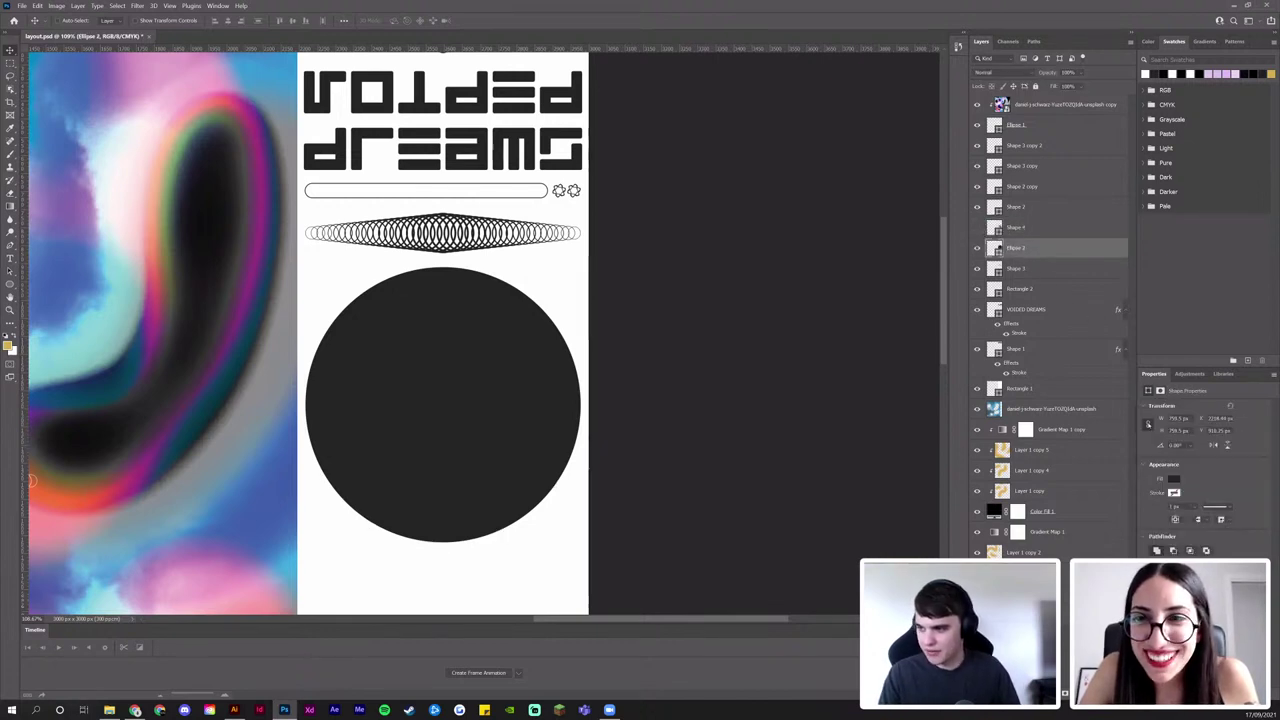
{"action": "left_click", "coordinate": [1175, 479]}
{"action": "left_click", "coordinate": [1146, 498]}
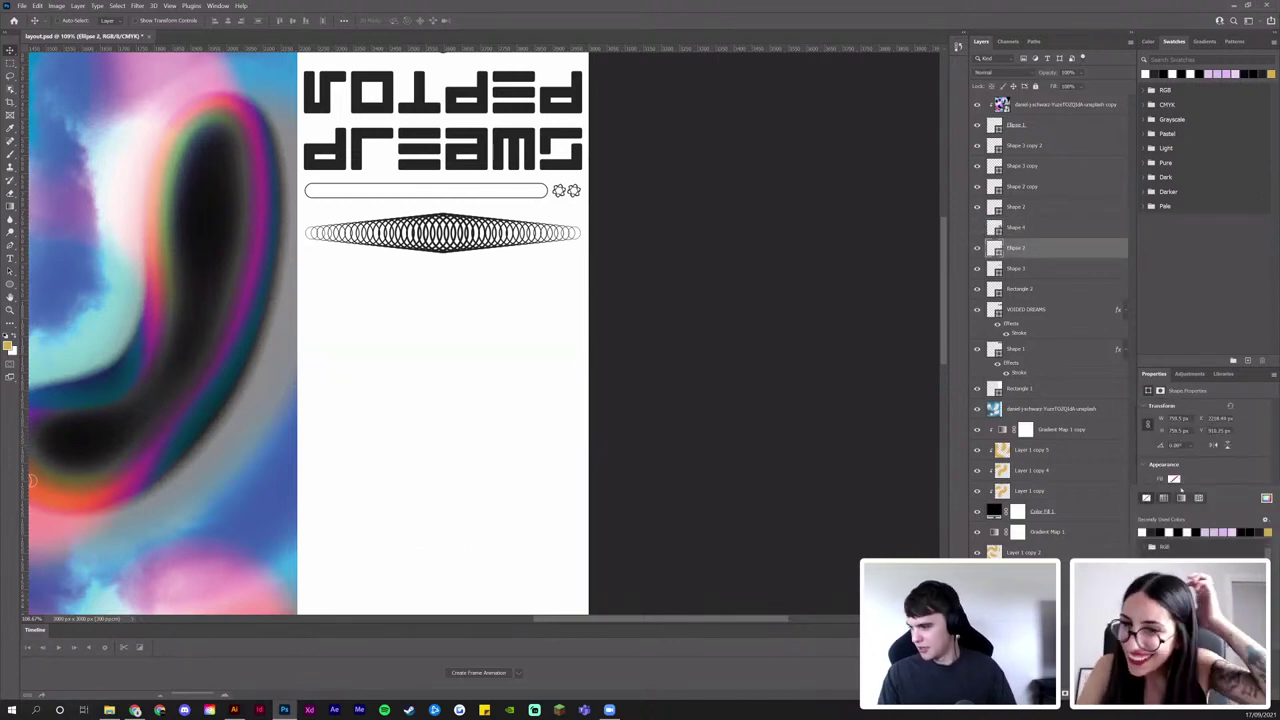
{"action": "left_click", "coordinate": [1176, 479]}
{"action": "left_click", "coordinate": [1175, 494]}
{"action": "left_click", "coordinate": [1158, 545]}
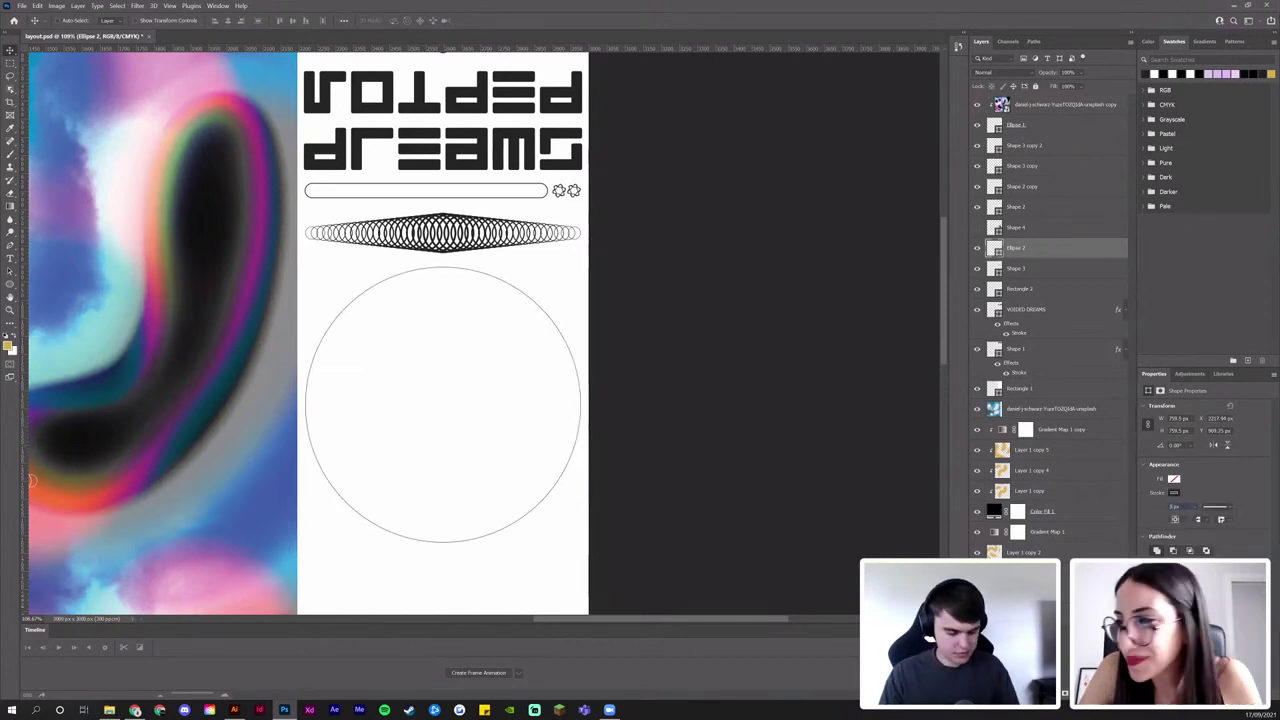
{"action": "key", "text": "Return"}
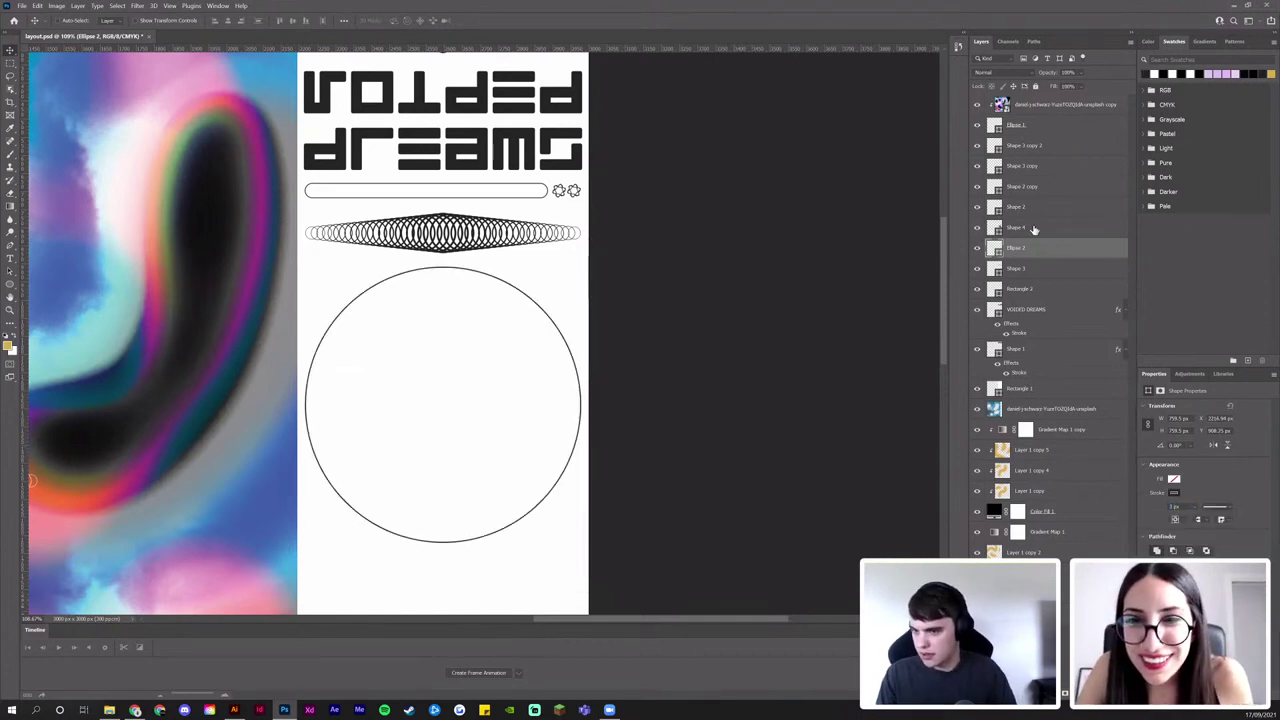
Show the swirl again and align it with the circle outline on both the vertical and horizontal centres
{"action": "left_click", "coordinate": [1035, 229]}
{"action": "left_click", "coordinate": [1035, 248], "text": "shift"}
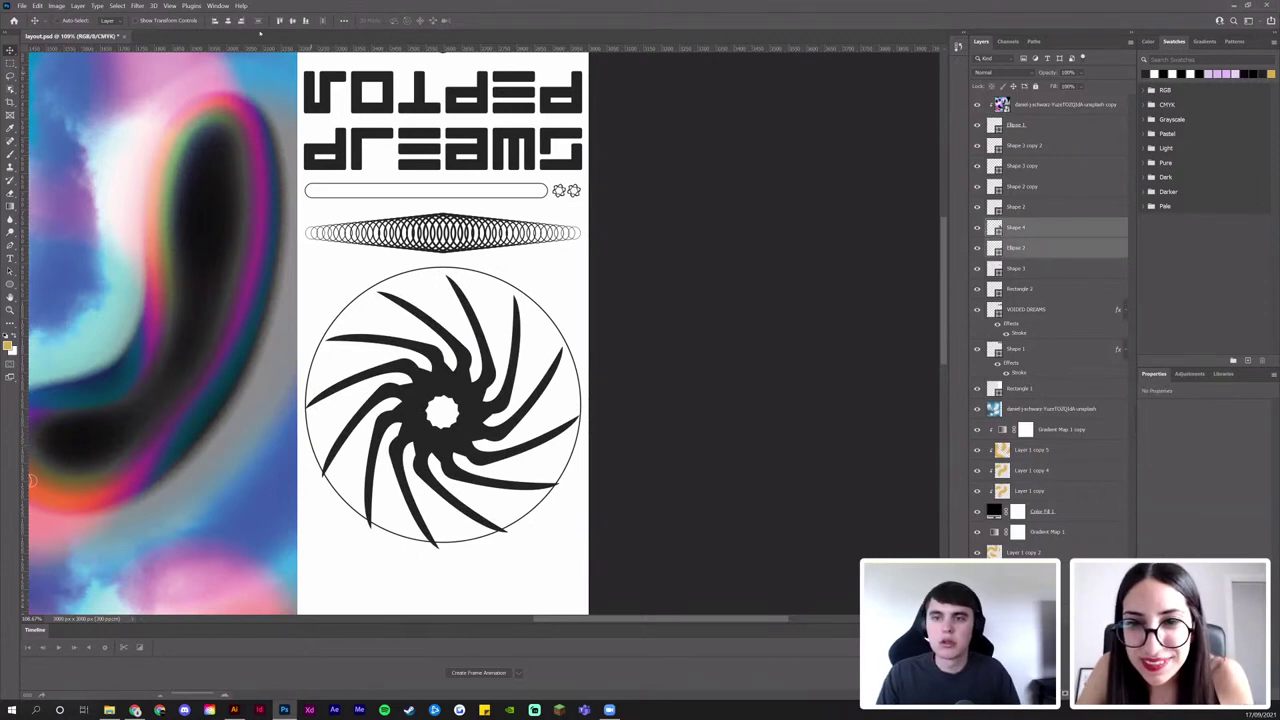
{"action": "left_click", "coordinate": [293, 21]}
{"action": "left_click", "coordinate": [228, 21]}
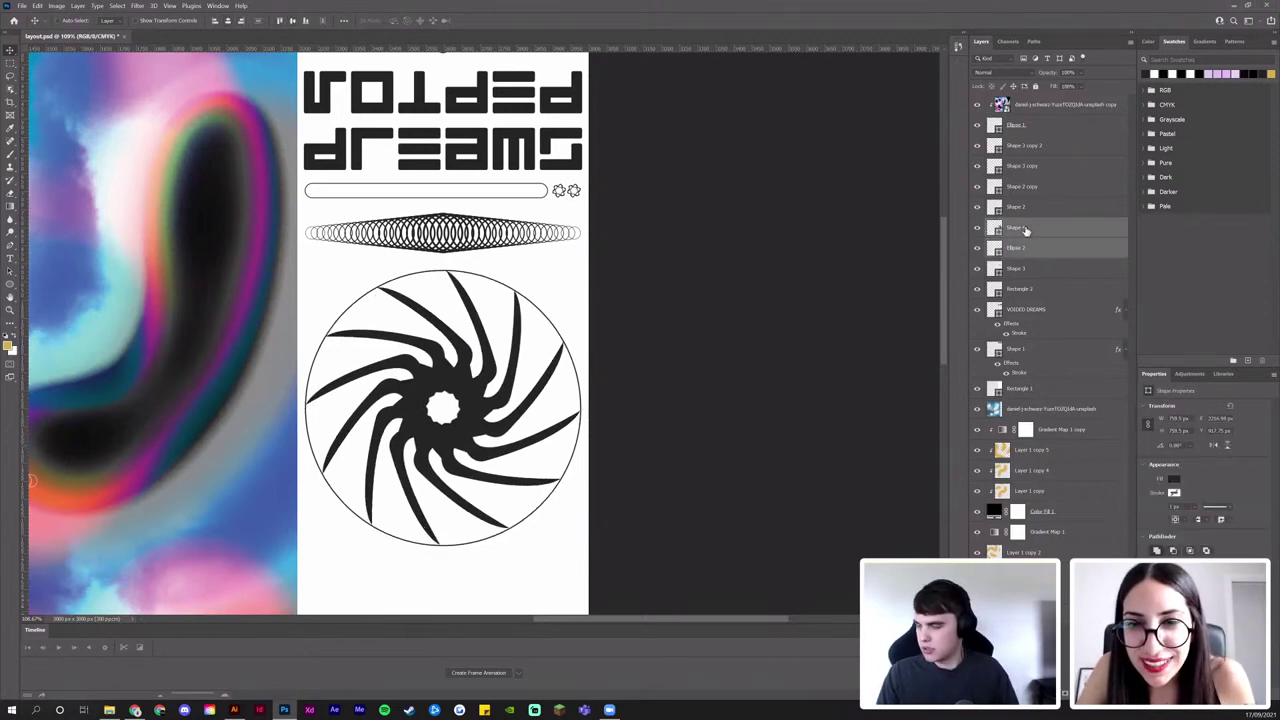
Scale the swirl down about its centre to leave a wide margin inside the circle outline
{"action": "left_click", "coordinate": [569, 421], "text": "ctrl"}
{"action": "key", "text": "ctrl+t"}
{"action": "left_click_drag", "start_coordinate": [580, 408], "coordinate": [552, 411]}
{"action": "key", "text": "Return"}
{"action": "key", "text": "z"}
Duplicate the circle outline and scale the copy down to about 720 px to form a double ring
{"action": "left_click", "coordinate": [982, 250]}
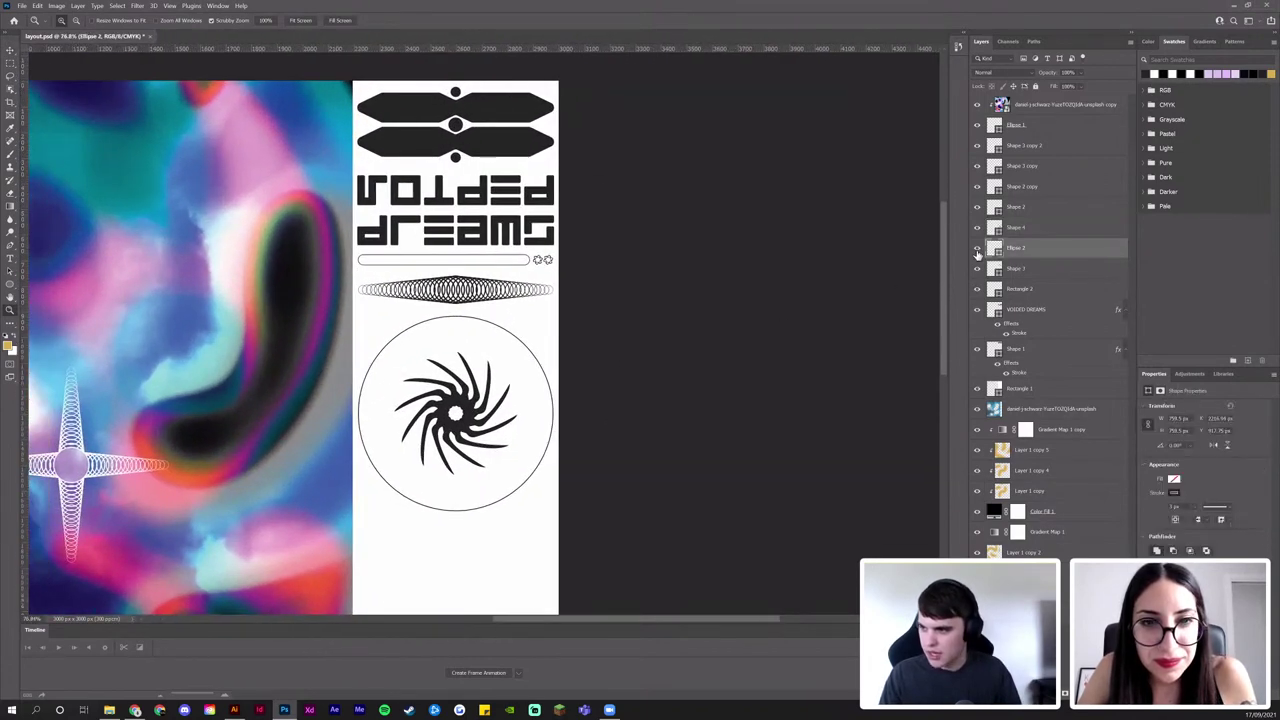
{"action": "key", "text": "ctrl+j"}
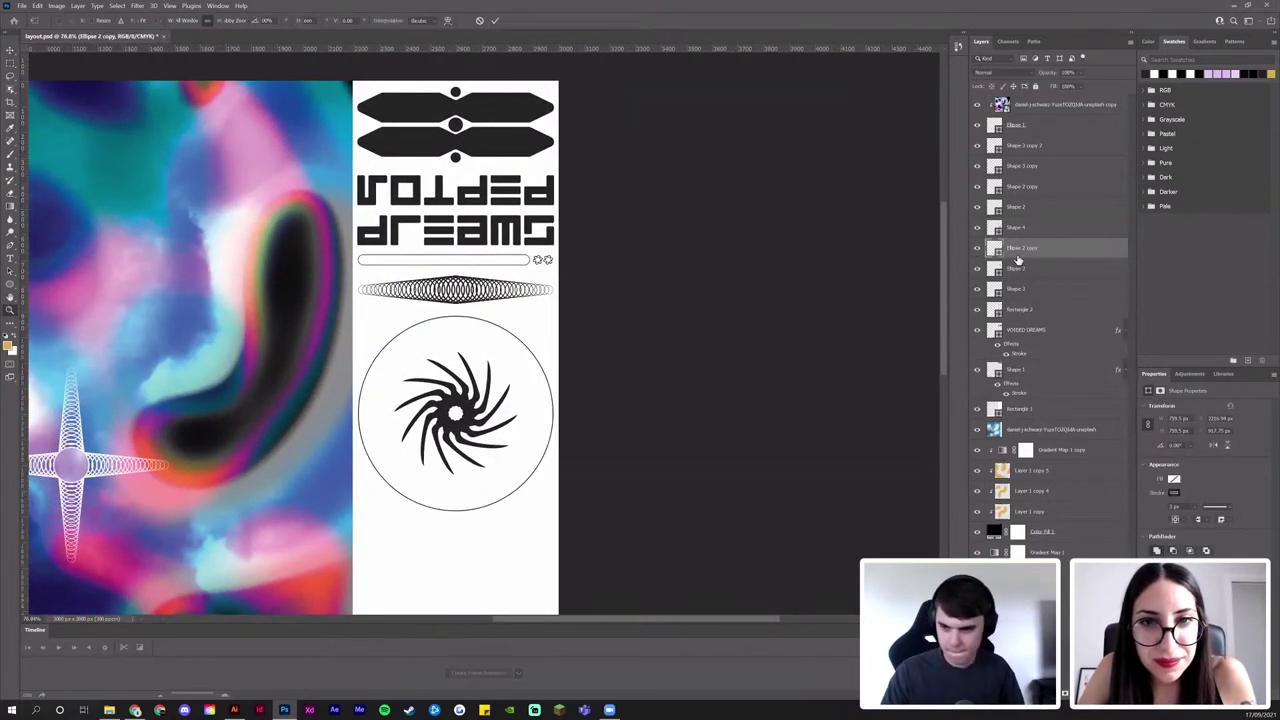
{"action": "key", "text": "ctrl+t"}
{"action": "left_click_drag", "start_coordinate": [554, 413], "coordinate": [477, 413]}
{"action": "key", "text": "Return"}
{"action": "left_click_drag", "start_coordinate": [557, 444], "coordinate": [528, 361]}
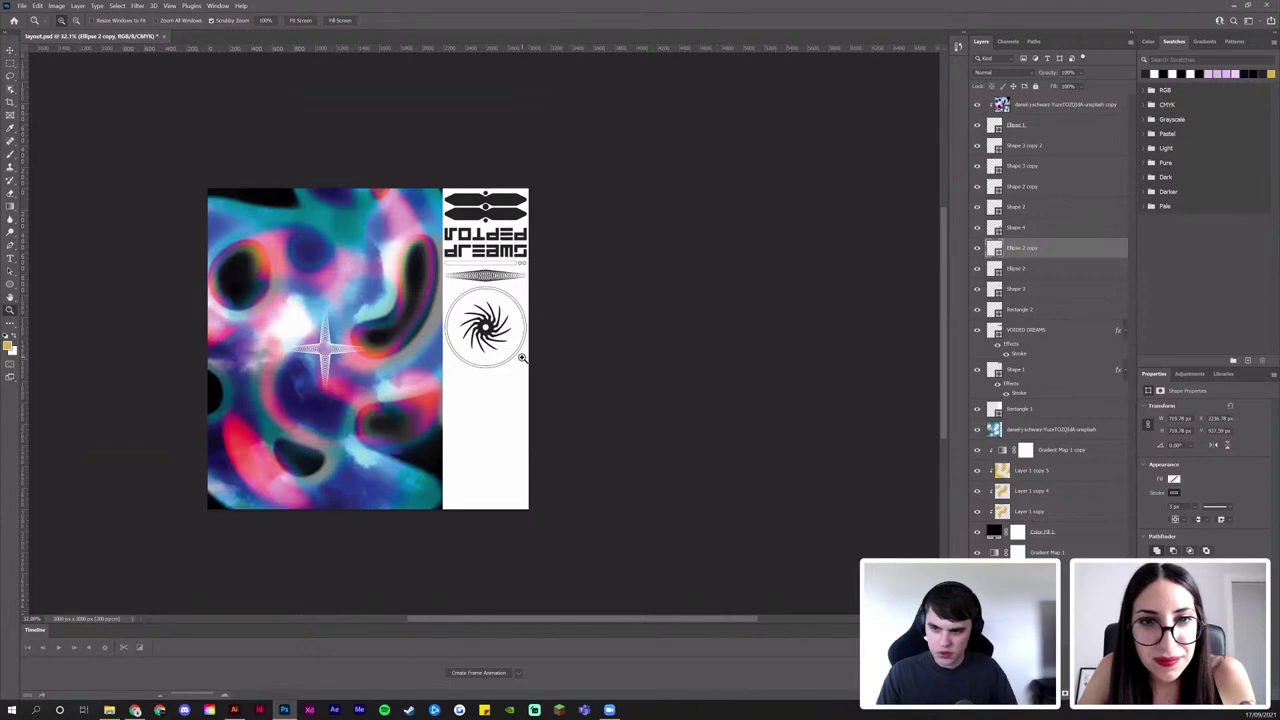
Draw a small circle about 22 px wide just outside the double ring's upper left and give it a solid dark fill
{"action": "left_click_drag", "start_coordinate": [515, 294], "coordinate": [523, 240]}
{"action": "key", "text": "v"}
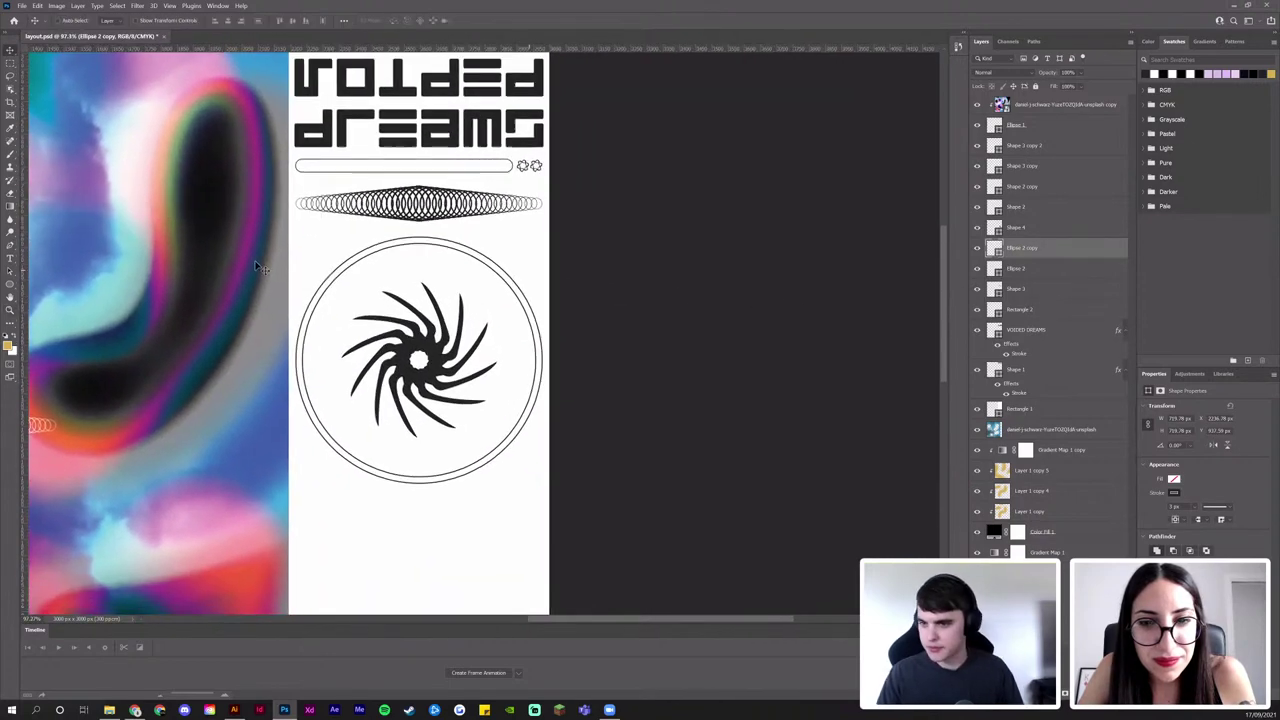
{"action": "right_click", "coordinate": [11, 286]}
{"action": "left_click", "coordinate": [50, 296]}
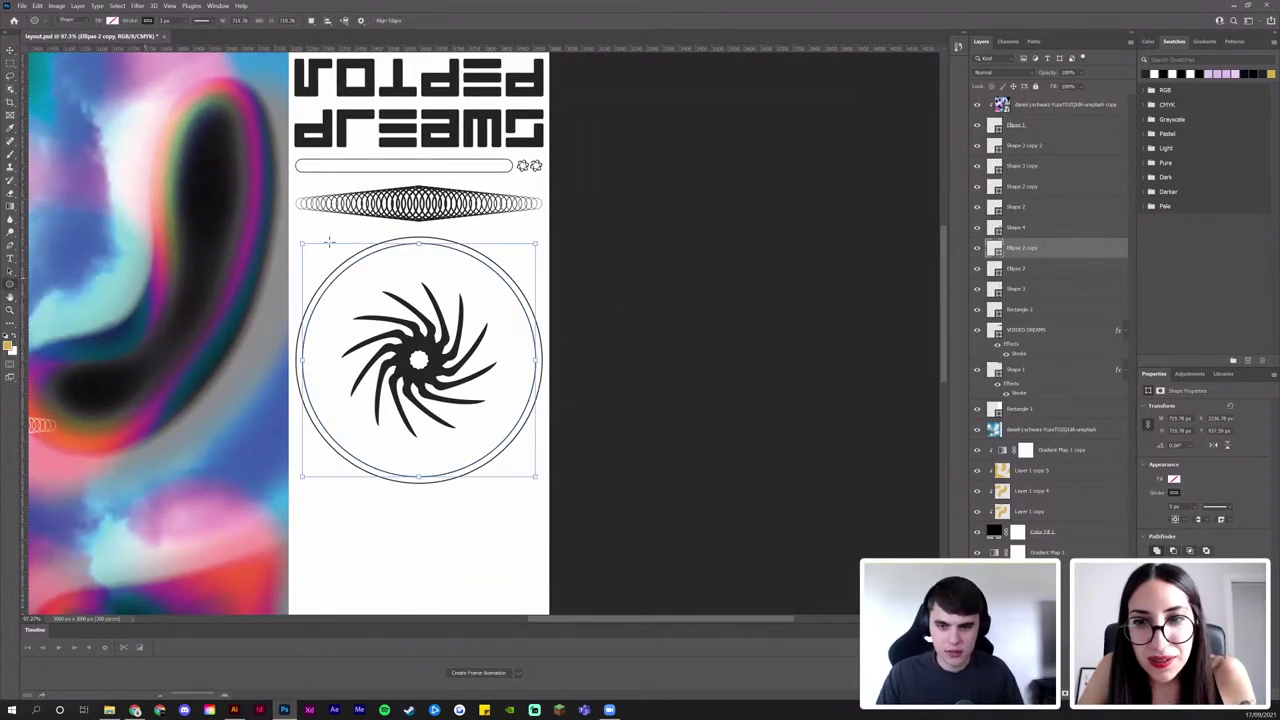
{"action": "left_click_drag", "start_coordinate": [308, 229], "coordinate": [341, 237]}
{"action": "key", "text": "v"}
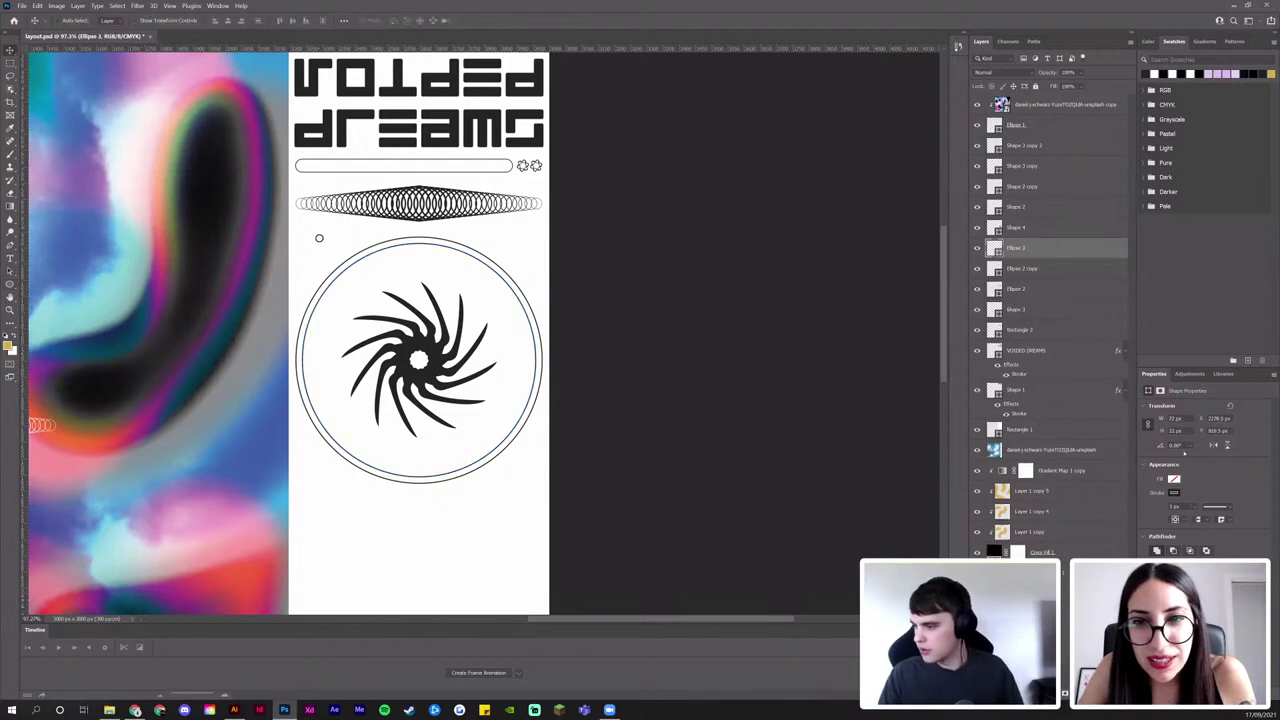
{"action": "left_click", "coordinate": [1174, 479]}
{"action": "left_click", "coordinate": [1148, 530]}
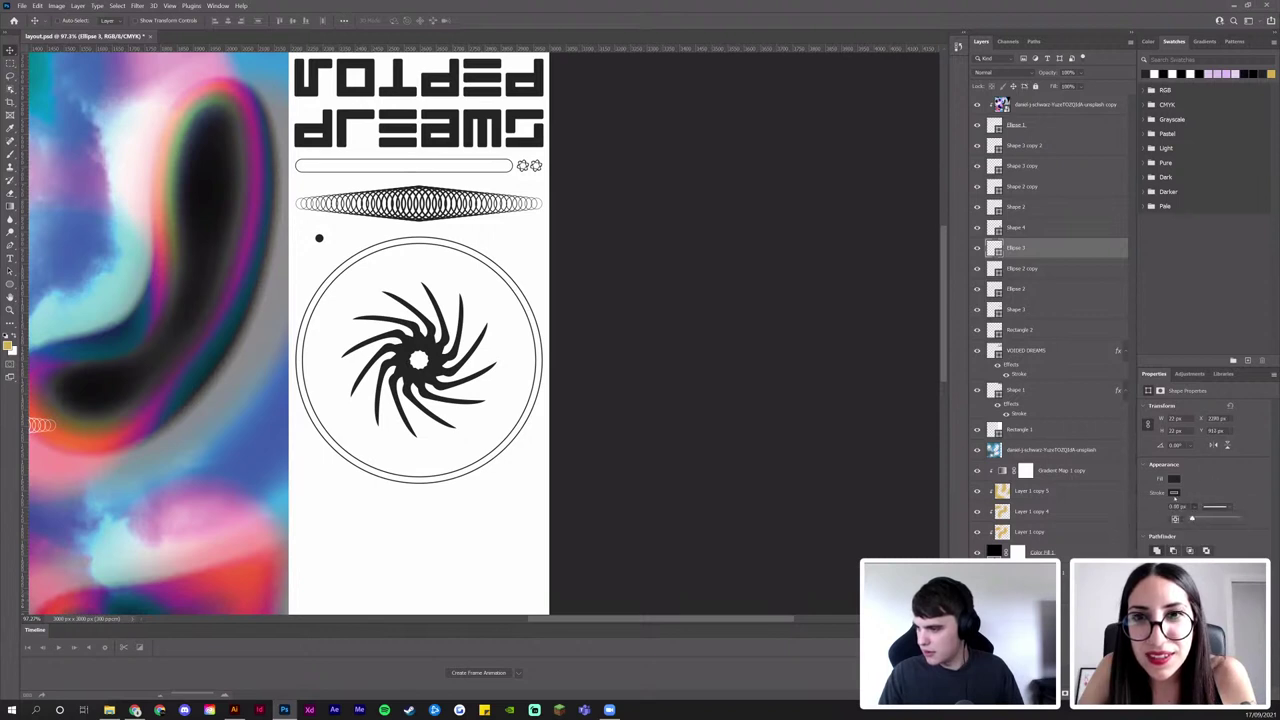
Duplicate the dot to the double ring's upper right and group the two dots
{"action": "left_click_drag", "start_coordinate": [348, 241], "coordinate": [531, 255]}
{"action": "left_click", "coordinate": [1034, 272], "text": "shift"}
{"action": "key", "text": "ctrl+g"}
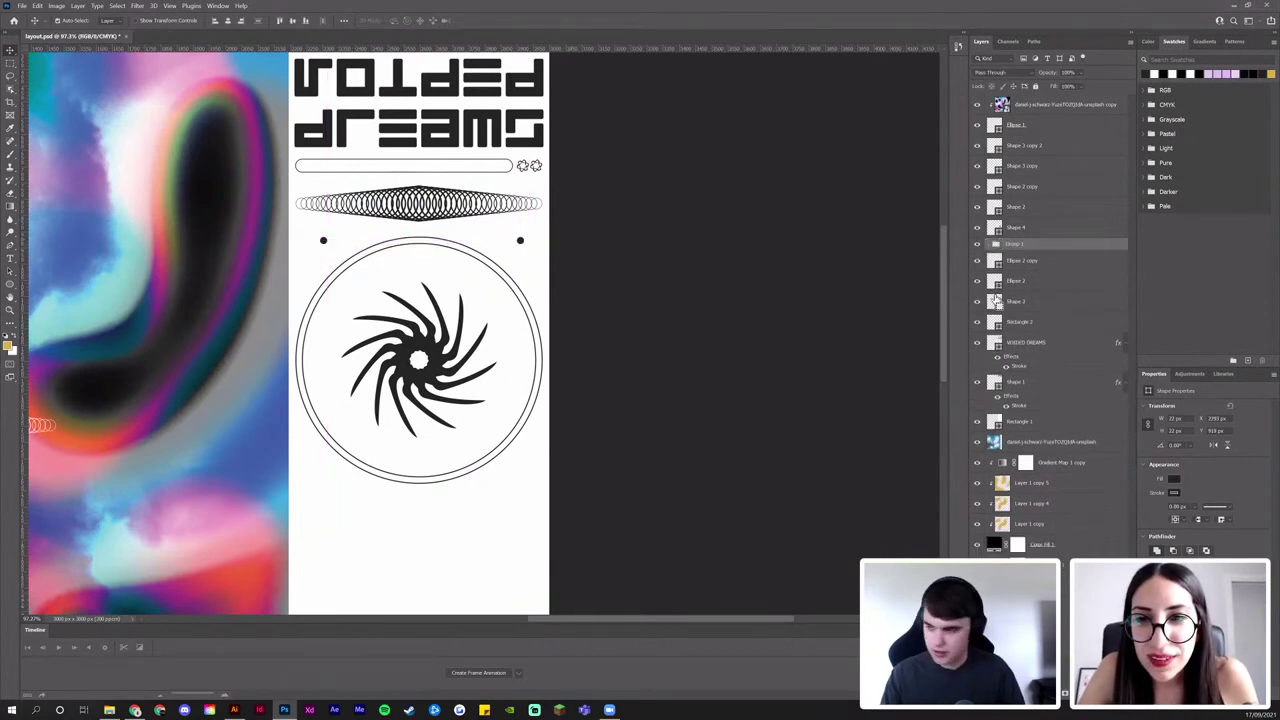
Align the group of two dots with the inner ring's horizontal centre
{"action": "left_click", "coordinate": [988, 262]}
{"action": "left_click", "coordinate": [978, 261]}
{"action": "left_click", "coordinate": [978, 261]}
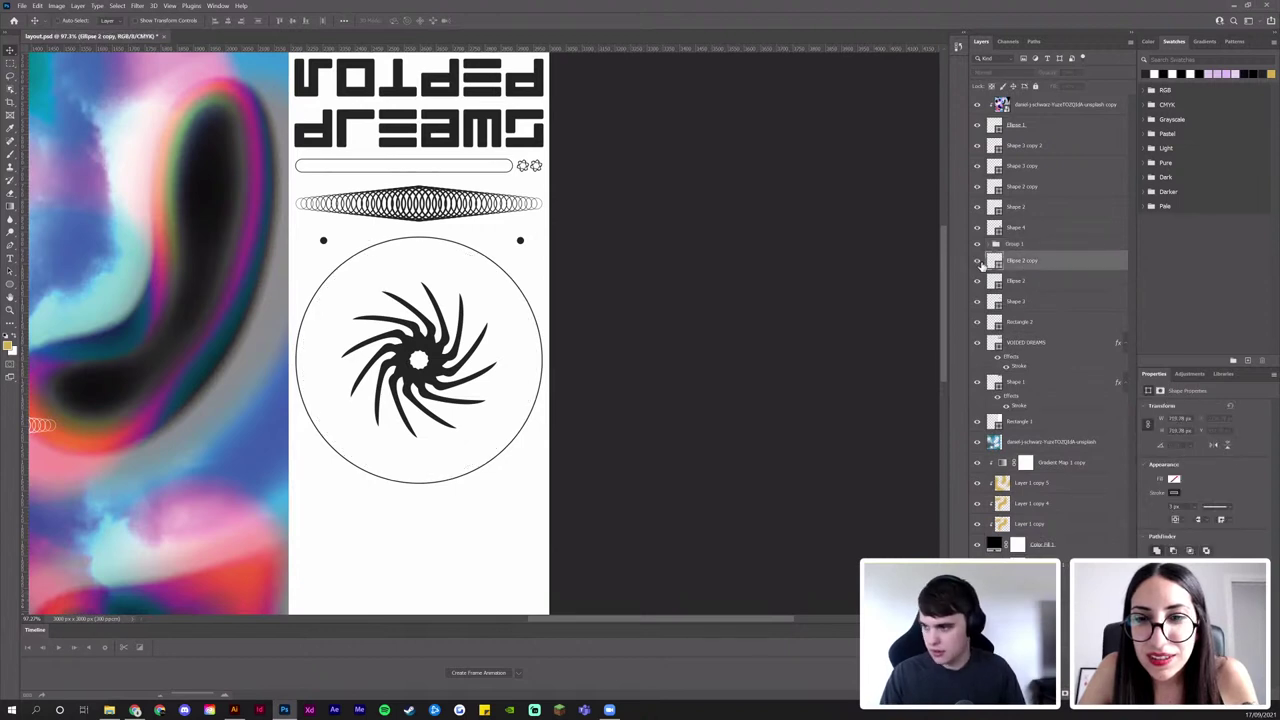
{"action": "left_click", "coordinate": [1012, 244], "text": "shift"}
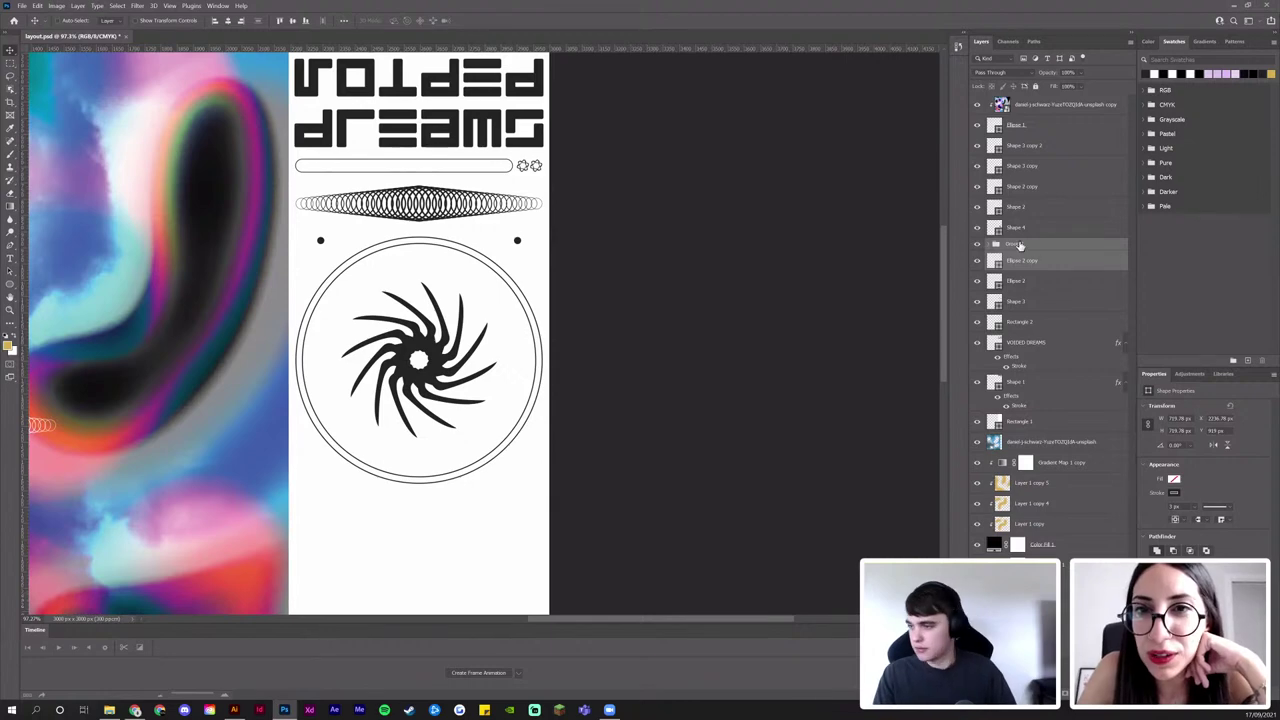
Duplicate the dot group and place the copy straight below, at the lower corners of the double ring
{"action": "left_click", "coordinate": [1018, 245]}
{"action": "key", "text": "z"}
{"action": "left_click", "coordinate": [516, 236], "text": "alt"}
{"action": "left_click", "coordinate": [528, 232], "text": "alt"}
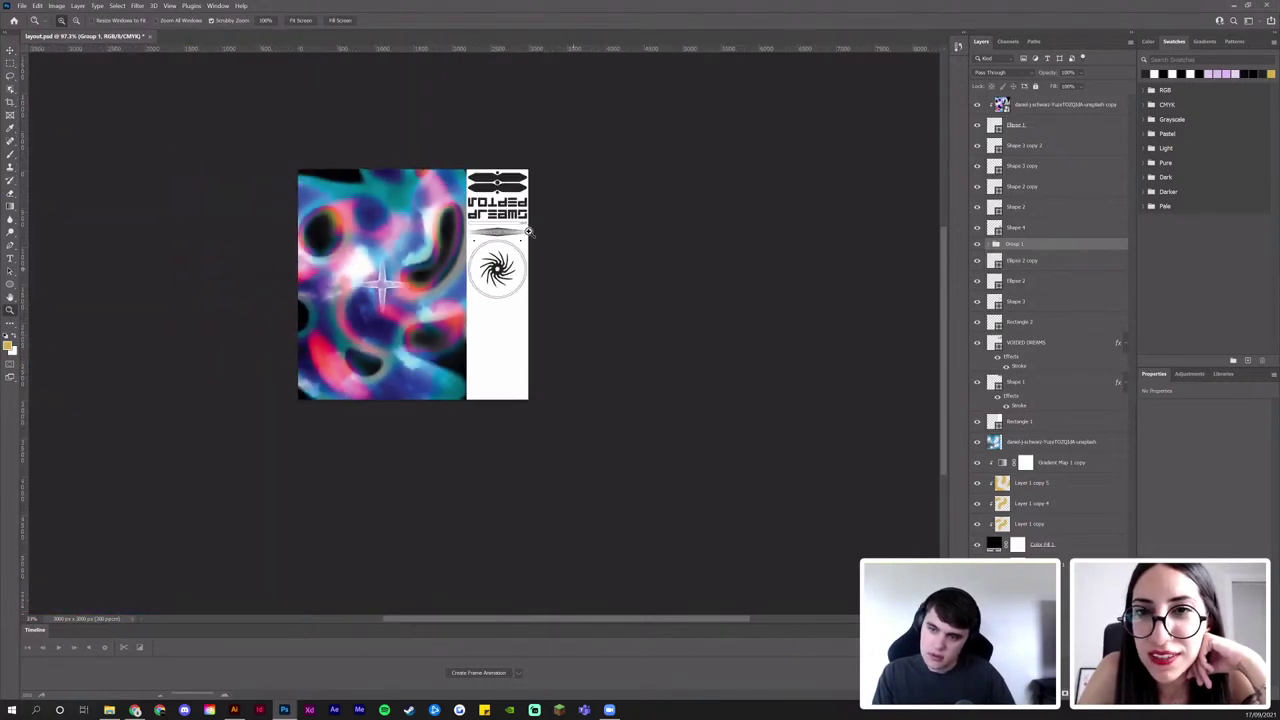
{"action": "left_click_drag", "start_coordinate": [529, 232], "coordinate": [557, 190]}
{"action": "key", "text": "v"}
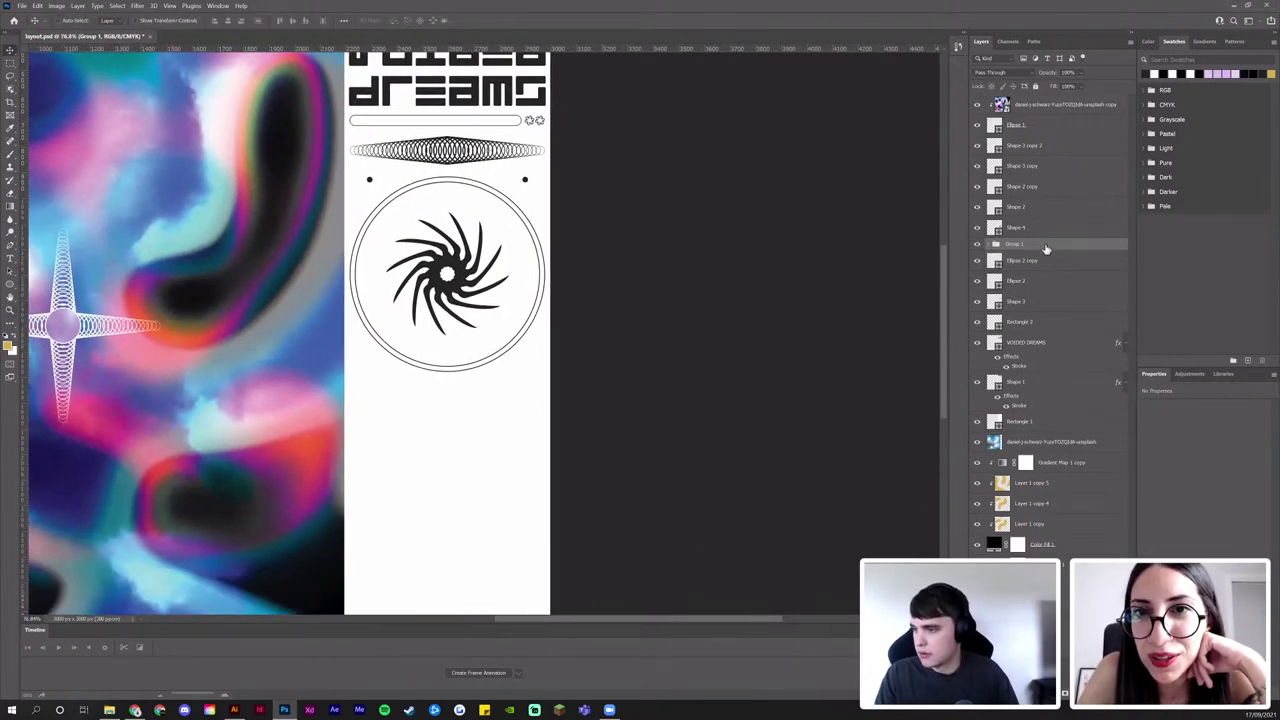
{"action": "left_click_drag", "start_coordinate": [538, 237], "coordinate": [592, 348]}
{"action": "key", "text": "z"}
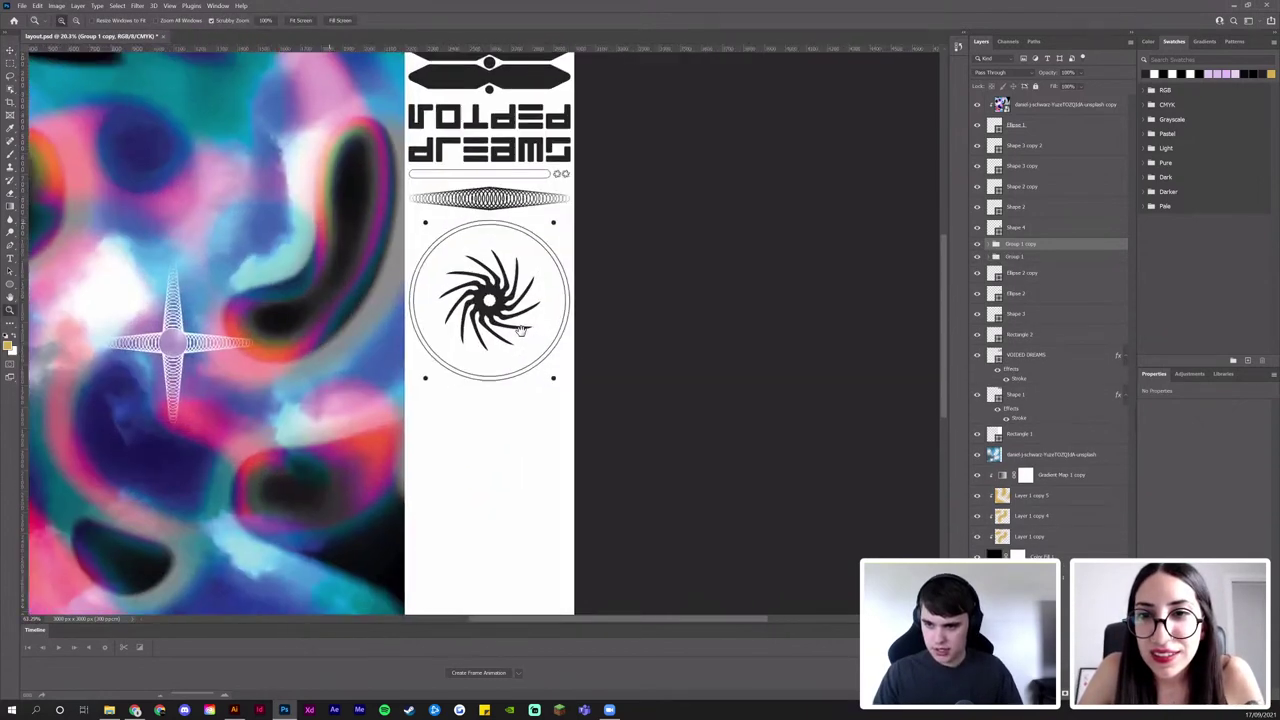
{"action": "left_click_drag", "start_coordinate": [520, 330], "coordinate": [524, 342]}
{"action": "key", "text": "v"}
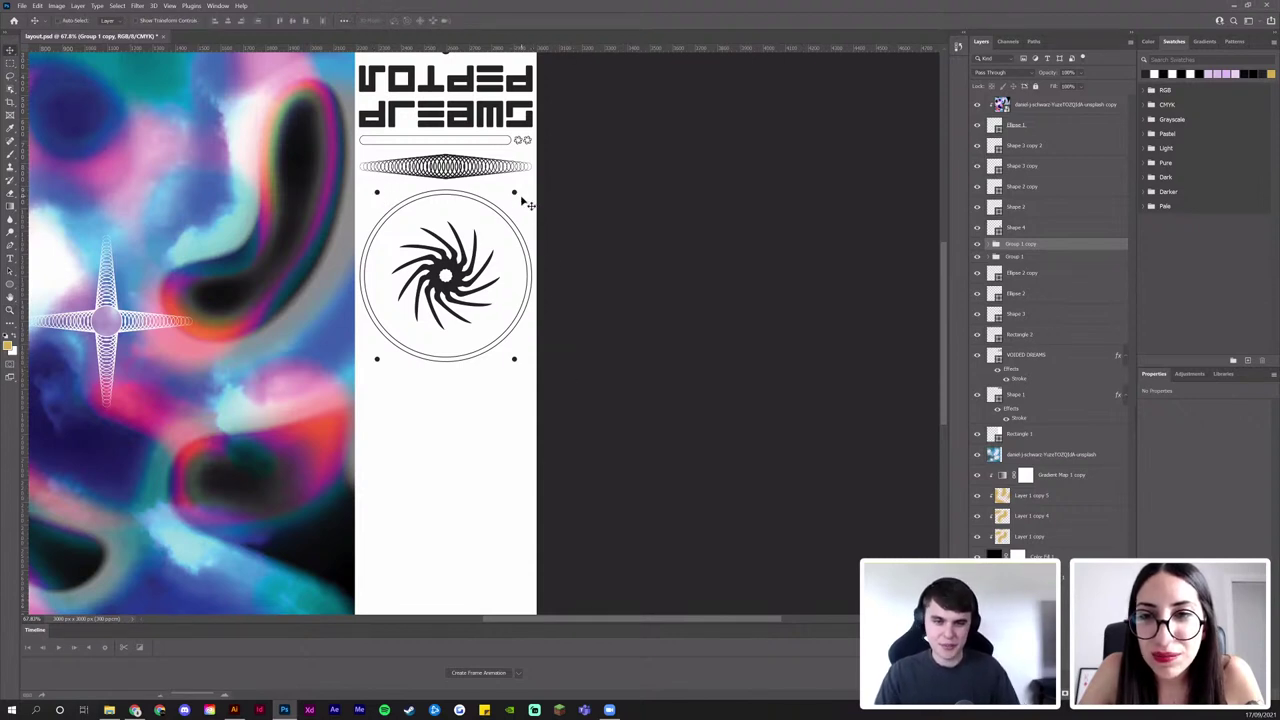
Expand the duplicated dot group and move its right dot outward, near the sidebar's right edge
{"action": "scroll", "coordinate": [569, 383], "scroll_direction": "up", "scroll_amount": 3}
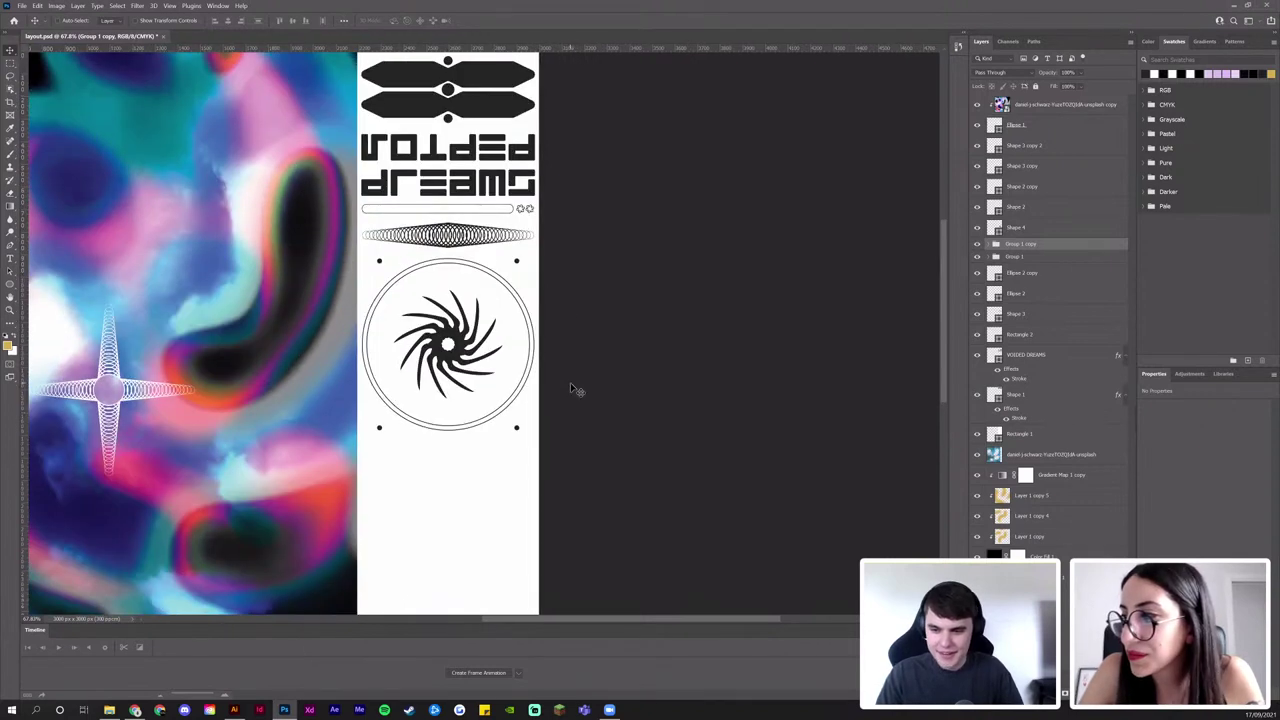
{"action": "left_click", "coordinate": [987, 249]}
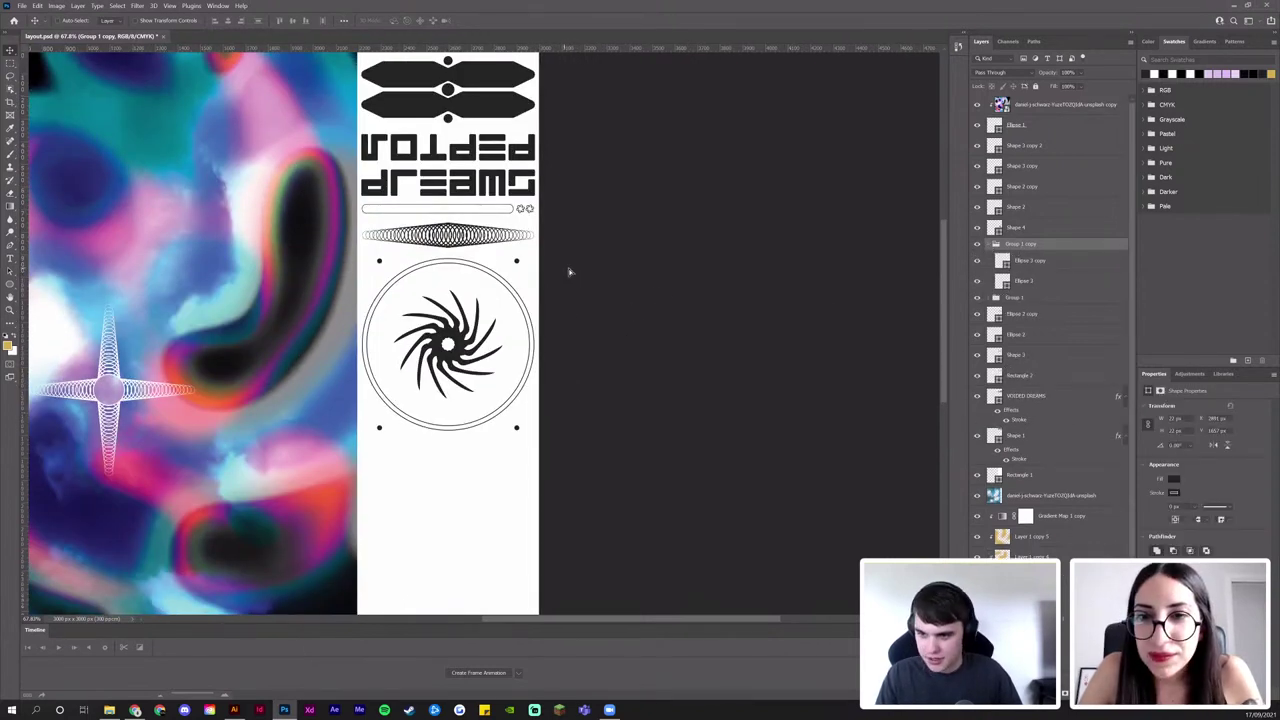
{"action": "left_click_drag", "start_coordinate": [567, 273], "coordinate": [577, 275]}
{"action": "key", "text": "z"}
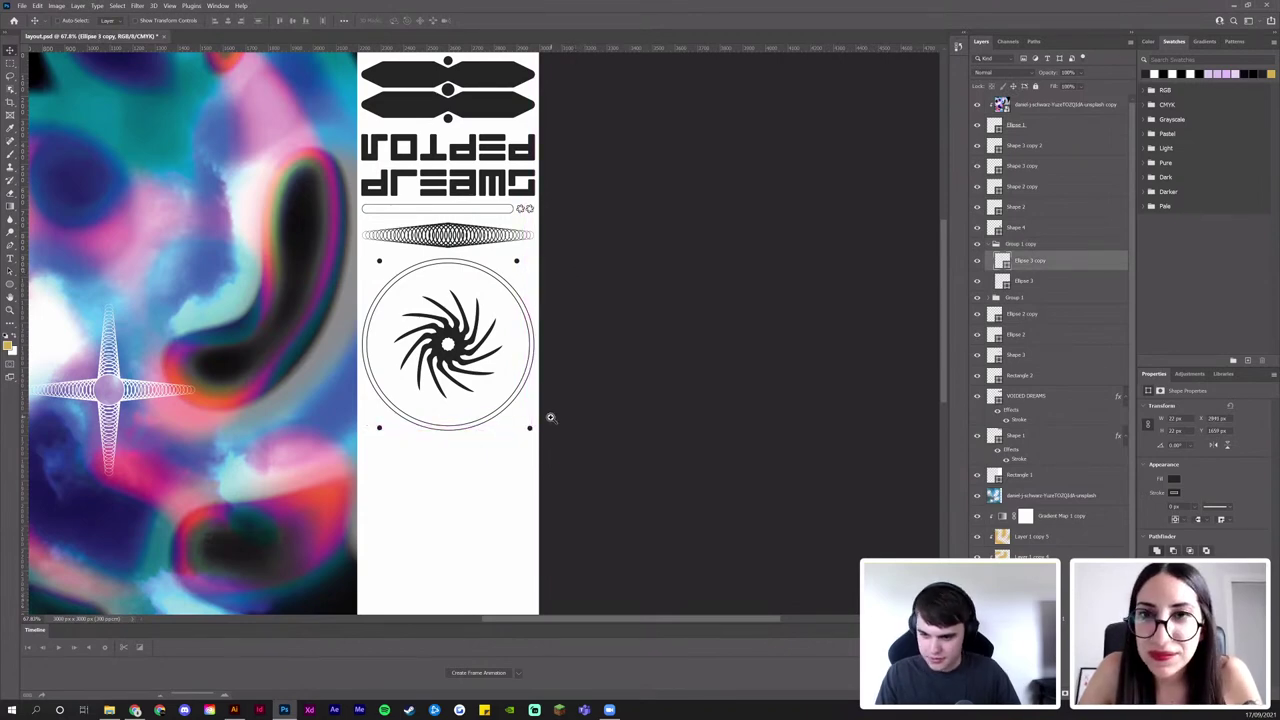
Move the lower-left dot outward, near the white sidebar's left edge, to mirror the lower-right dot
{"action": "left_click_drag", "start_coordinate": [540, 416], "coordinate": [597, 469]}
{"action": "key", "text": "v"}
{"action": "left_click", "coordinate": [1067, 281]}
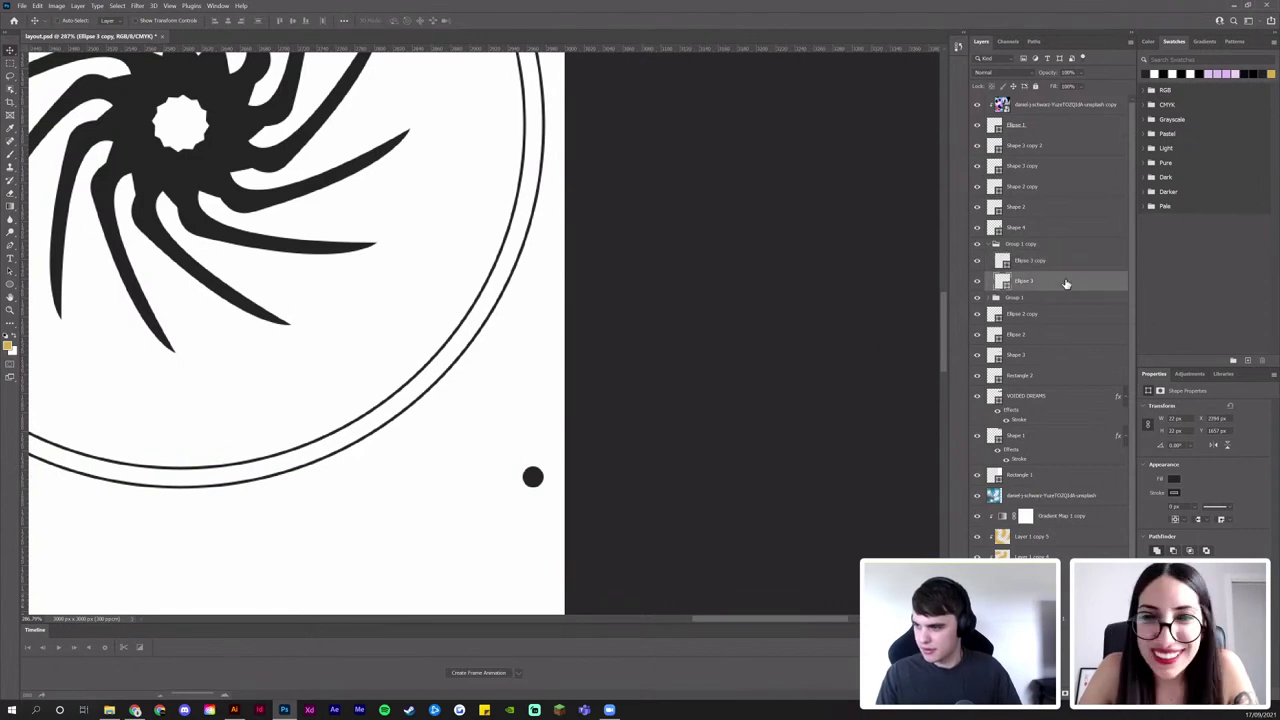
{"action": "left_click_drag", "start_coordinate": [317, 406], "coordinate": [671, 405]}
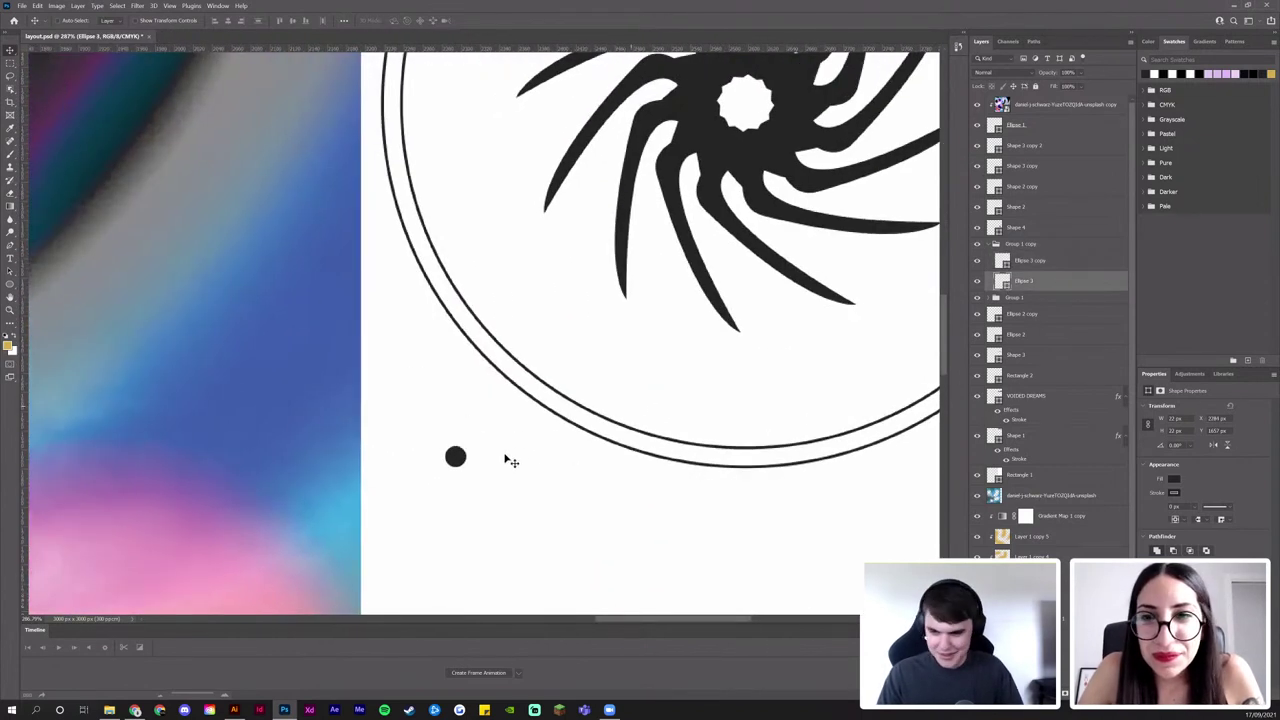
{"action": "left_click_drag", "start_coordinate": [481, 458], "coordinate": [432, 457]}
{"action": "scroll", "coordinate": [432, 417], "scroll_direction": "down", "scroll_amount": 5}
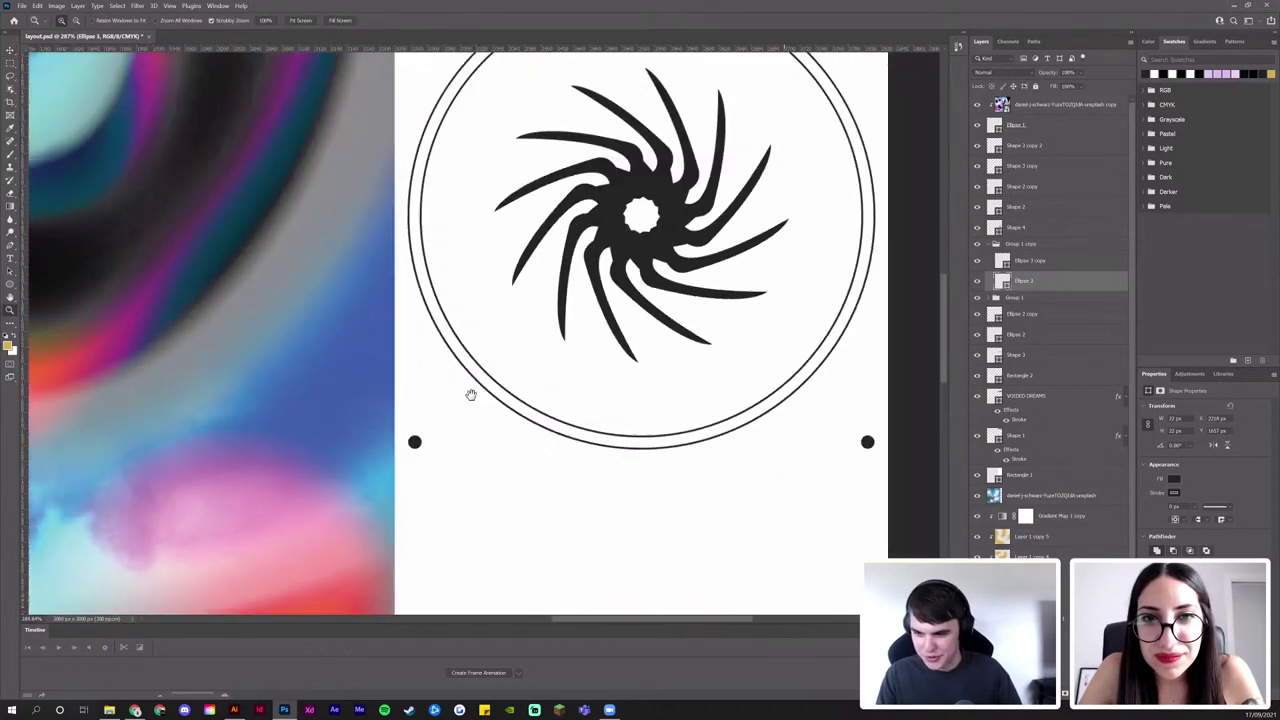
Delete the upper dot group and duplicate the widened lower dot group up to the double ring's upper corners
{"action": "left_click", "coordinate": [1014, 300]}
{"action": "key", "text": "Delete"}
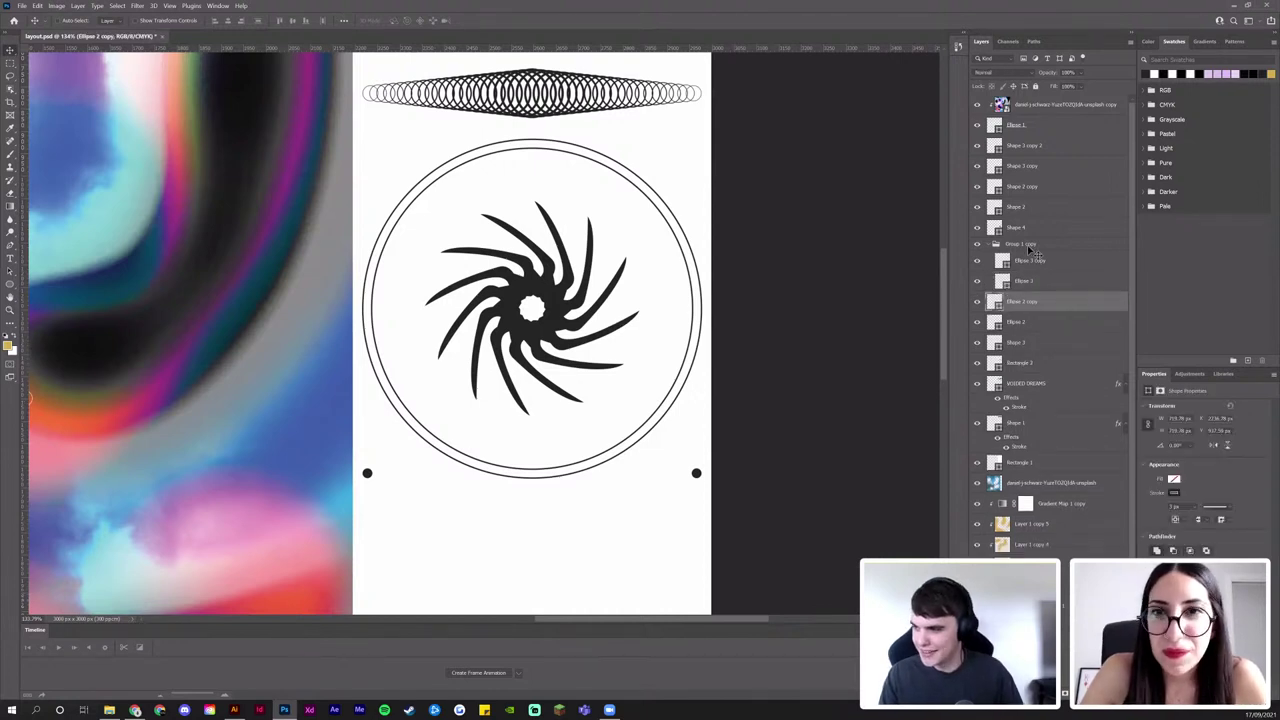
{"action": "left_click_drag", "start_coordinate": [727, 365], "coordinate": [715, 196]}
{"action": "key", "text": "z"}
{"action": "left_click_drag", "start_coordinate": [650, 220], "coordinate": [500, 258]}
{"action": "left_click_drag", "start_coordinate": [663, 276], "coordinate": [597, 278]}
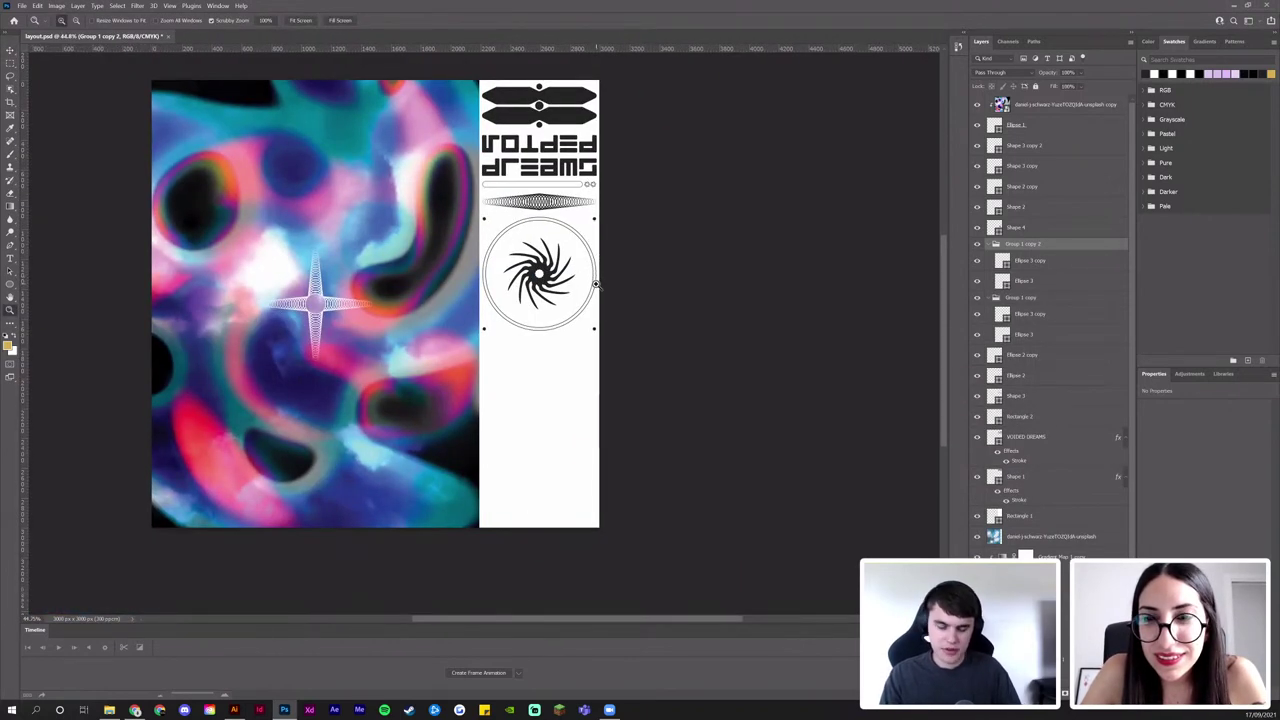
Undo the dot widening and group replacement, keep the duplicated dot pair straight below the upper one, and save the document
{"action": "key", "text": "ctrl+z"}
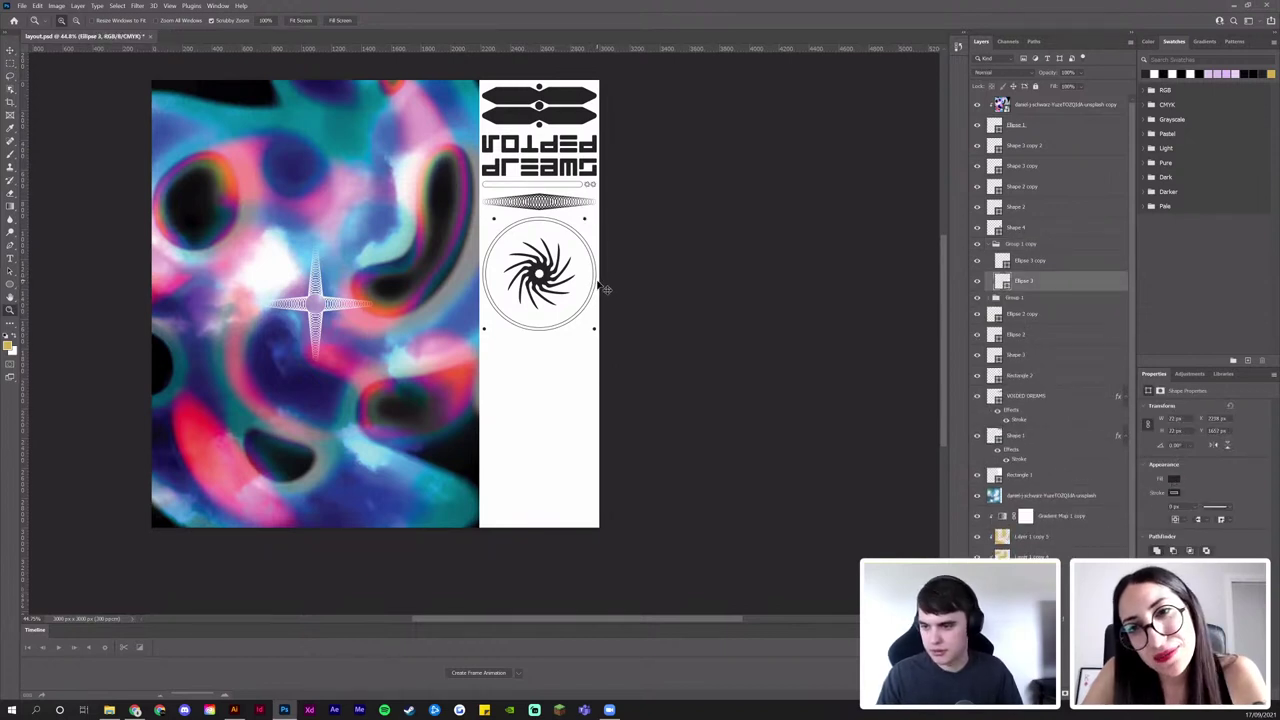
{"action": "key", "text": "ctrl+z"}
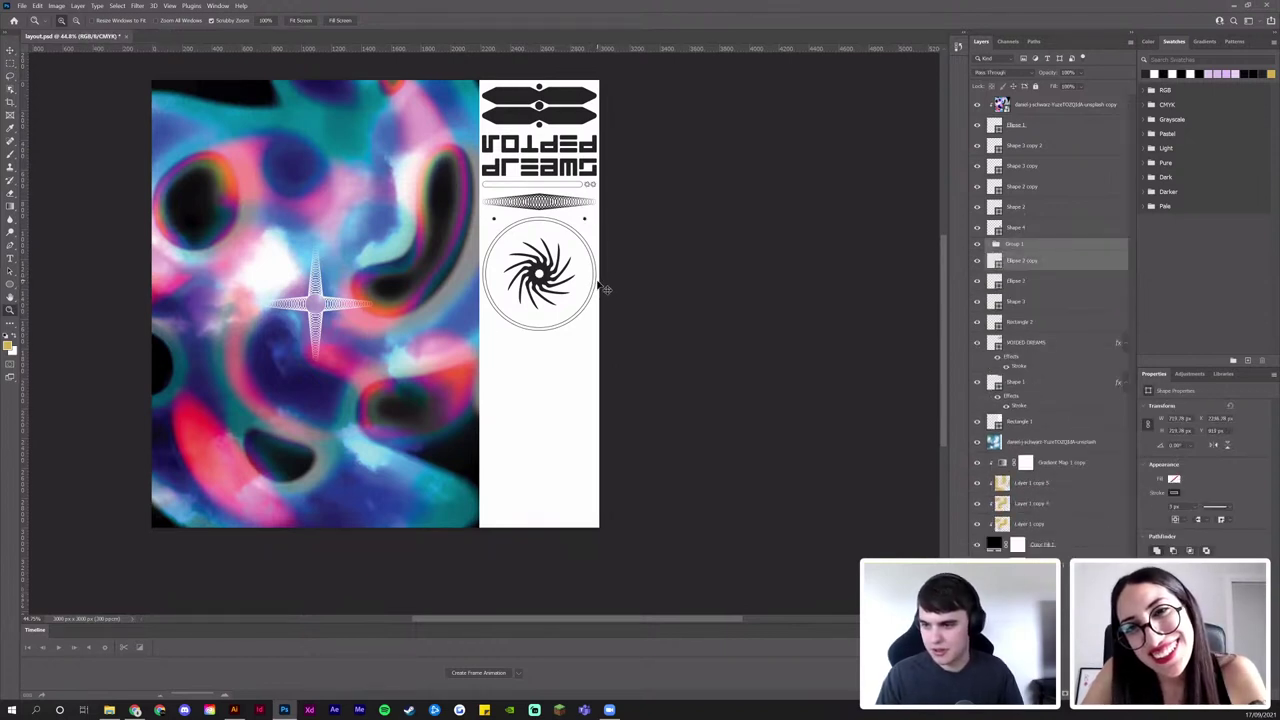
{"action": "left_click", "coordinate": [37, 6]}
{"action": "left_click", "coordinate": [55, 22]}
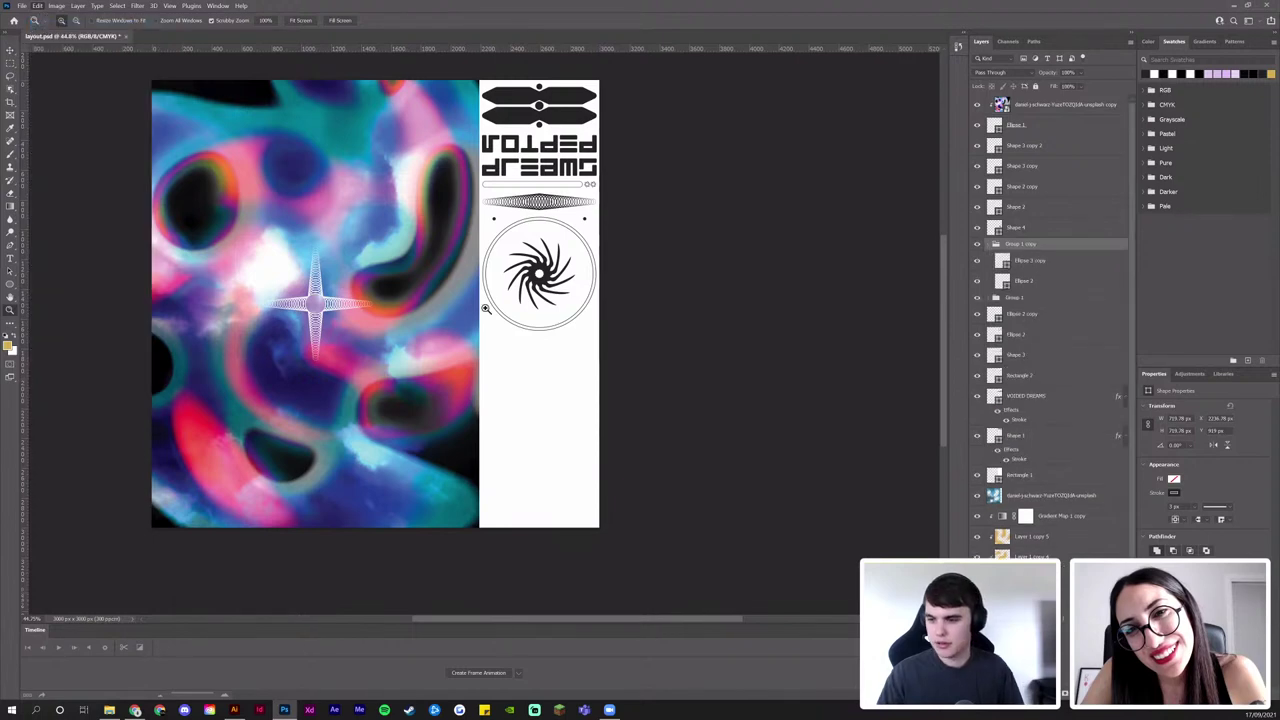
{"action": "key", "text": "v"}
{"action": "key", "text": "ctrl+s"}
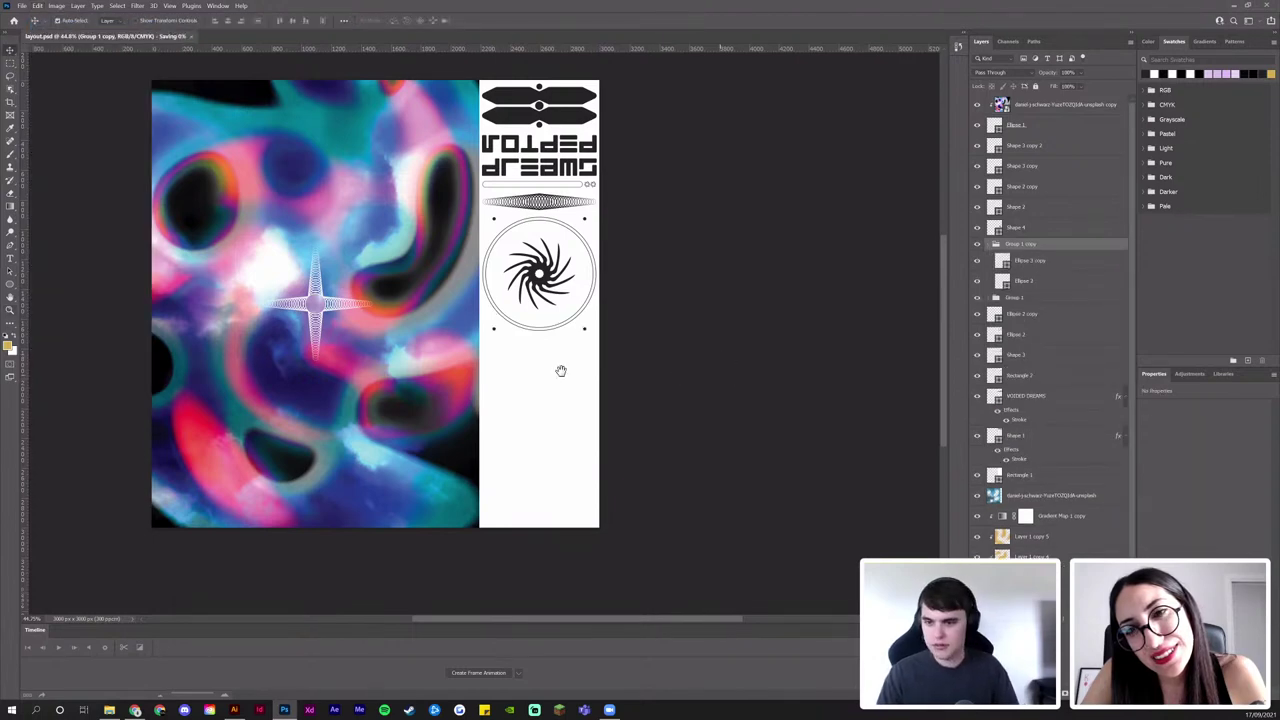
Examine the overall poster composition, the star shape and the swirl emblem with its four corner dots
{"action": "left_click_drag", "start_coordinate": [561, 371], "coordinate": [562, 308]}
{"action": "key", "text": "z"}
{"action": "left_click_drag", "start_coordinate": [337, 247], "coordinate": [361, 312]}
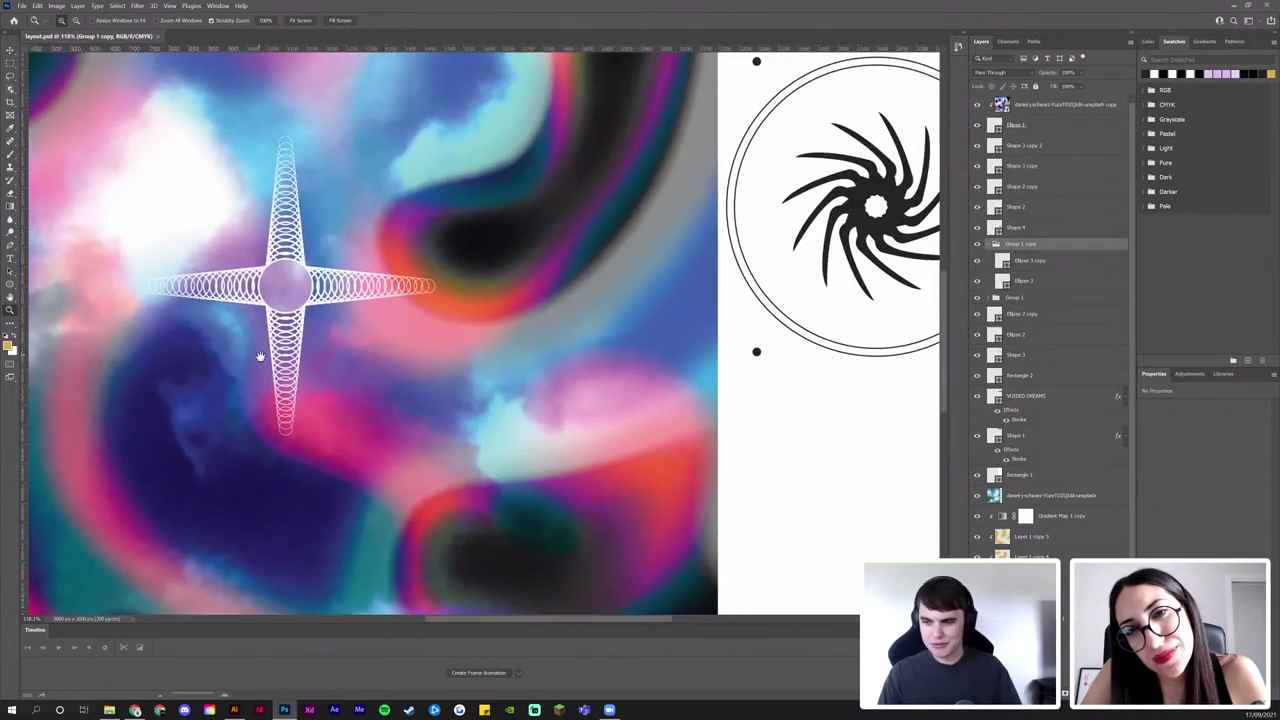
{"action": "left_click_drag", "start_coordinate": [602, 369], "coordinate": [544, 384]}
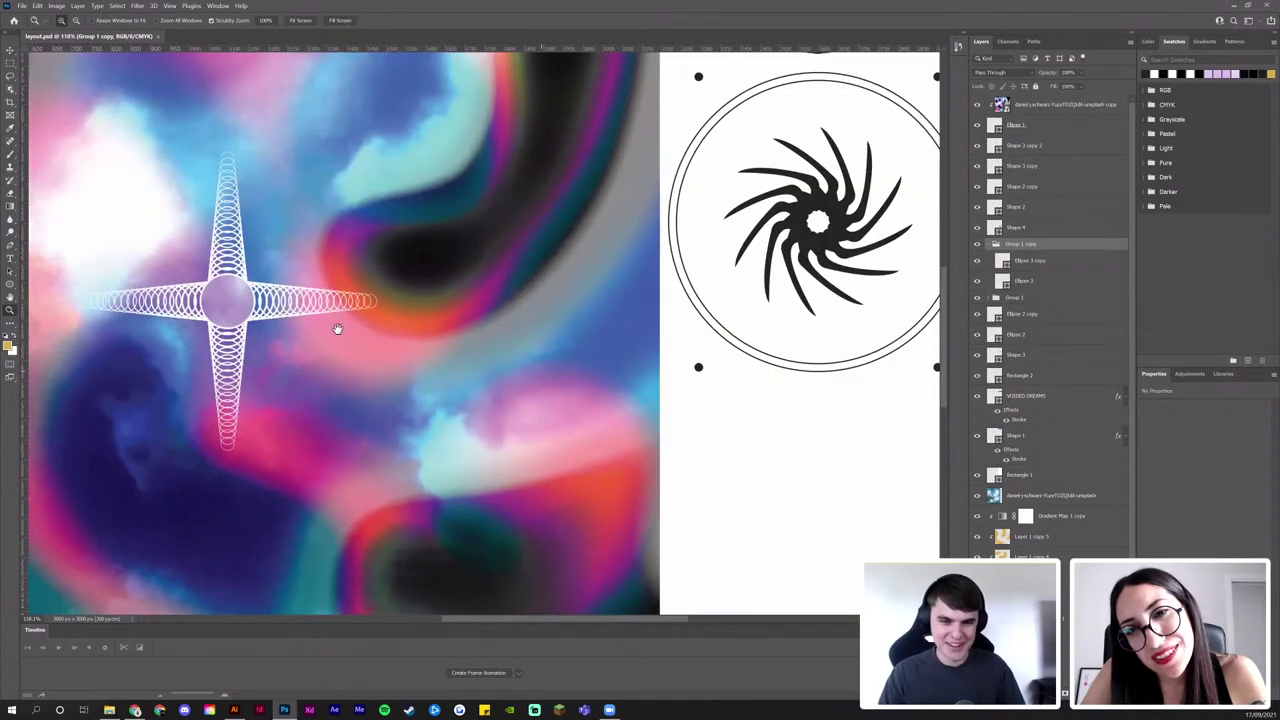
{"action": "scroll", "coordinate": [508, 420], "scroll_direction": "right", "scroll_amount": 5}
{"action": "scroll", "coordinate": [331, 423], "scroll_direction": "down", "scroll_amount": 2}
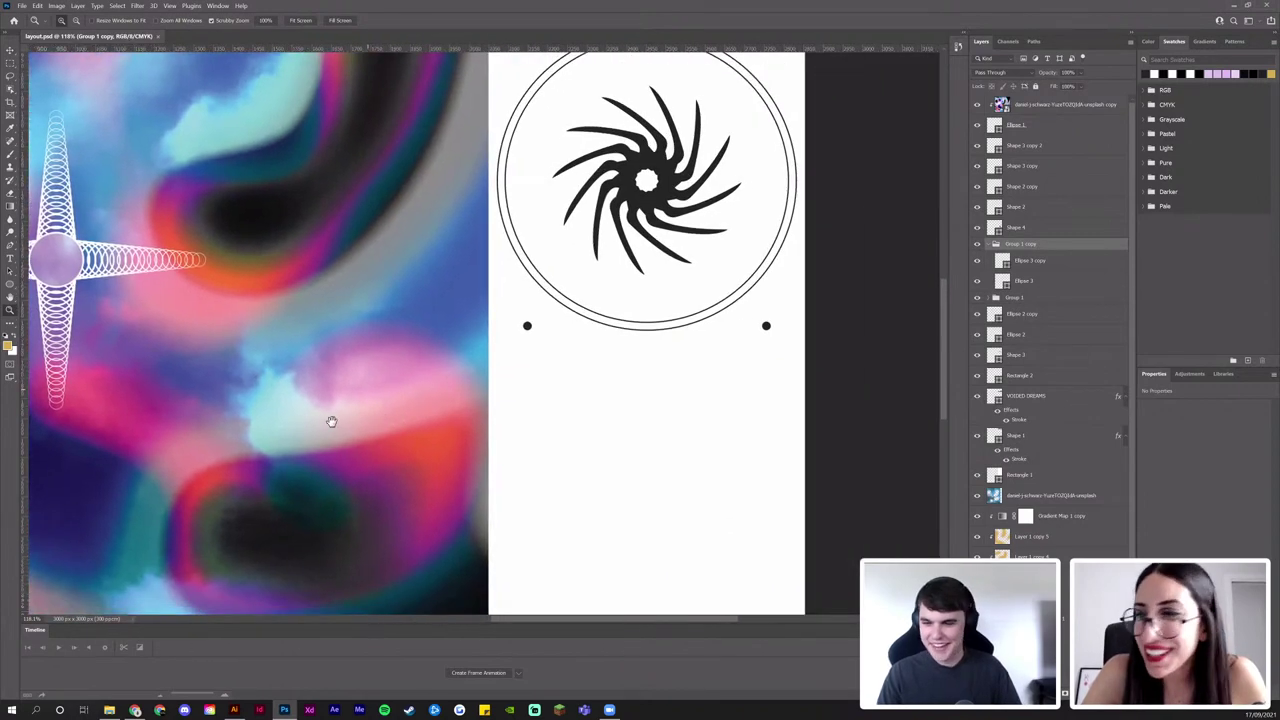
{"action": "left_click_drag", "start_coordinate": [487, 351], "coordinate": [420, 353]}
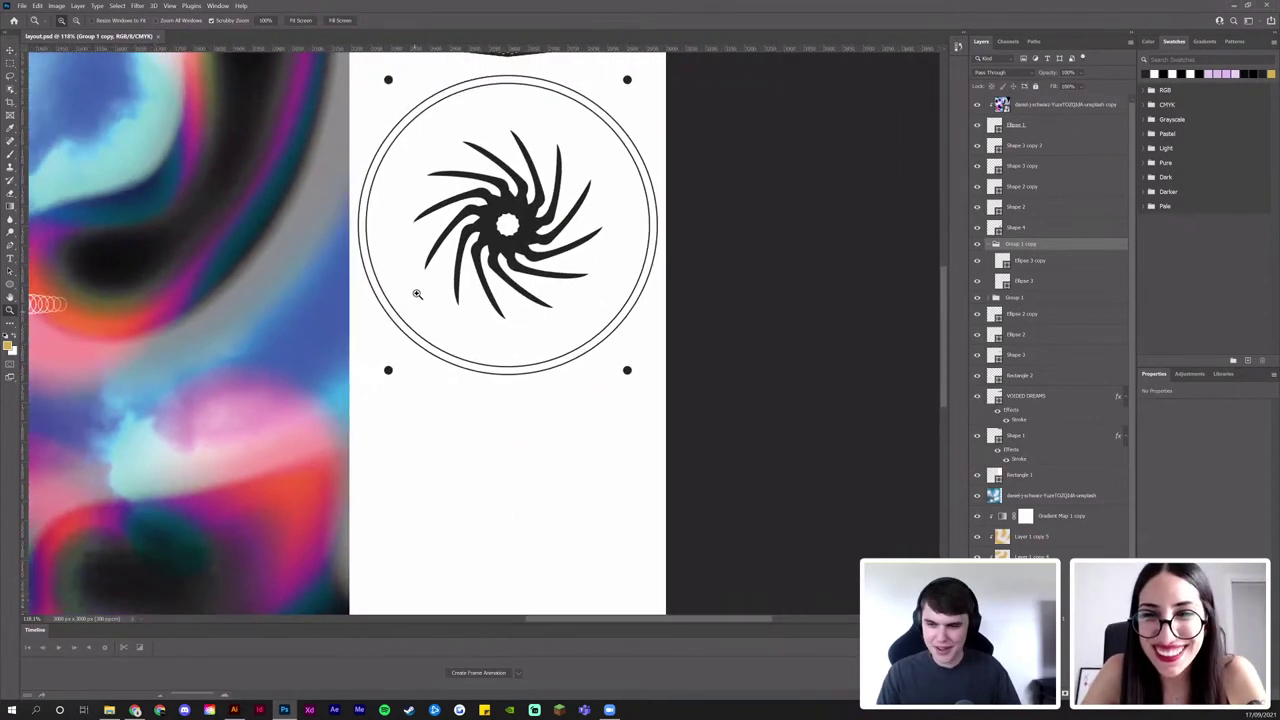
{"action": "left_click_drag", "start_coordinate": [418, 294], "coordinate": [372, 292]}
{"action": "scroll", "coordinate": [371, 291], "scroll_direction": "down", "scroll_amount": 5}
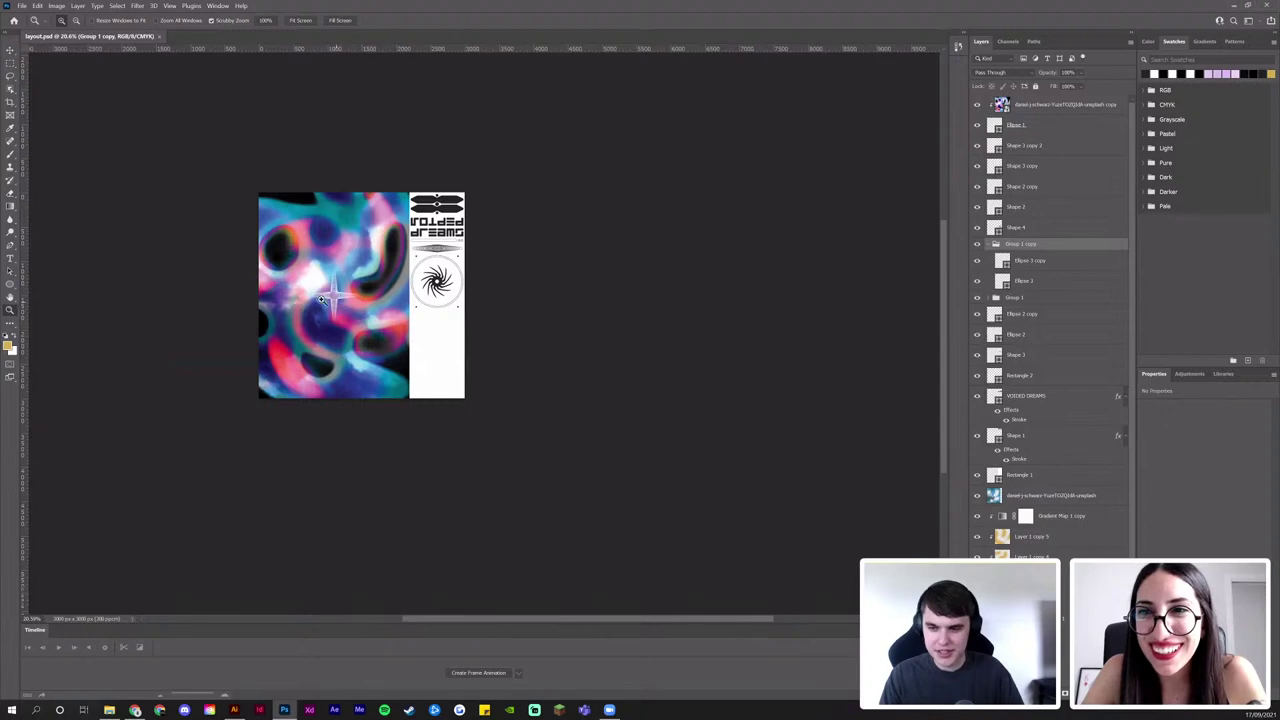
{"action": "scroll", "coordinate": [328, 254], "scroll_direction": "up", "scroll_amount": 4}
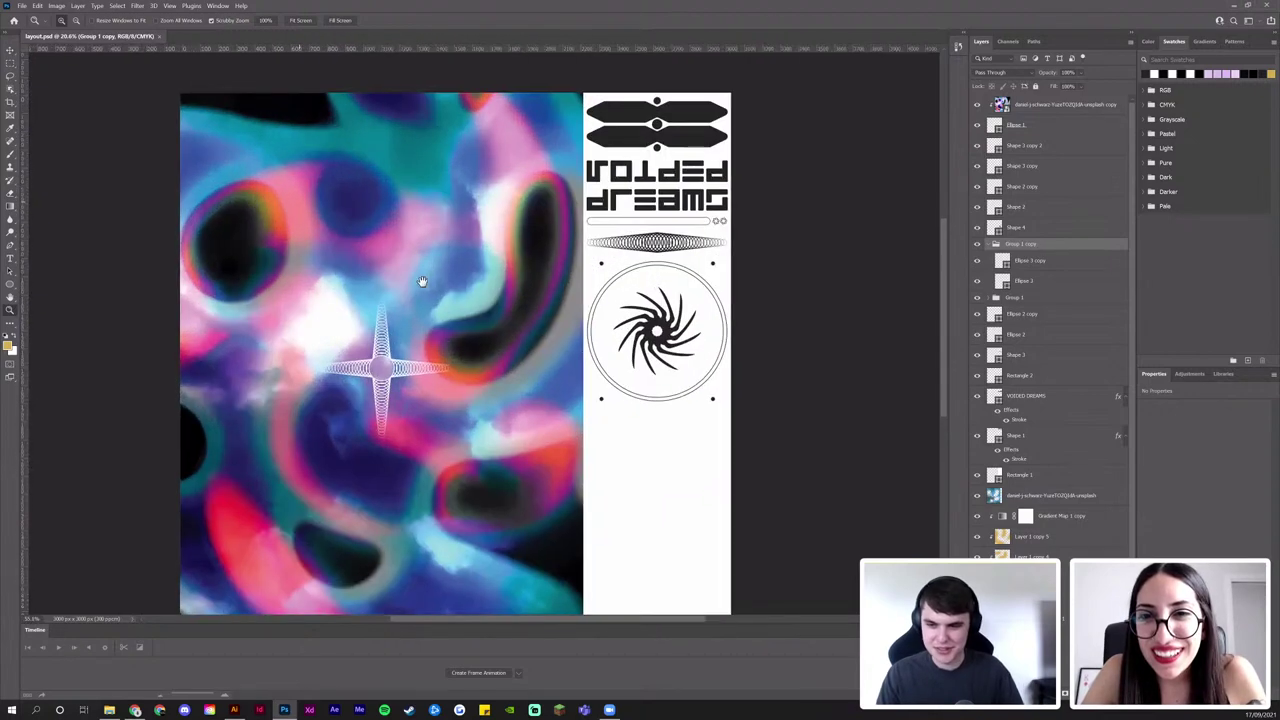
{"action": "scroll", "coordinate": [423, 280], "scroll_direction": "right", "scroll_amount": 3}
{"action": "scroll", "coordinate": [560, 357], "scroll_direction": "down", "scroll_amount": 2}
{"action": "left_click_drag", "start_coordinate": [575, 365], "coordinate": [572, 407]}
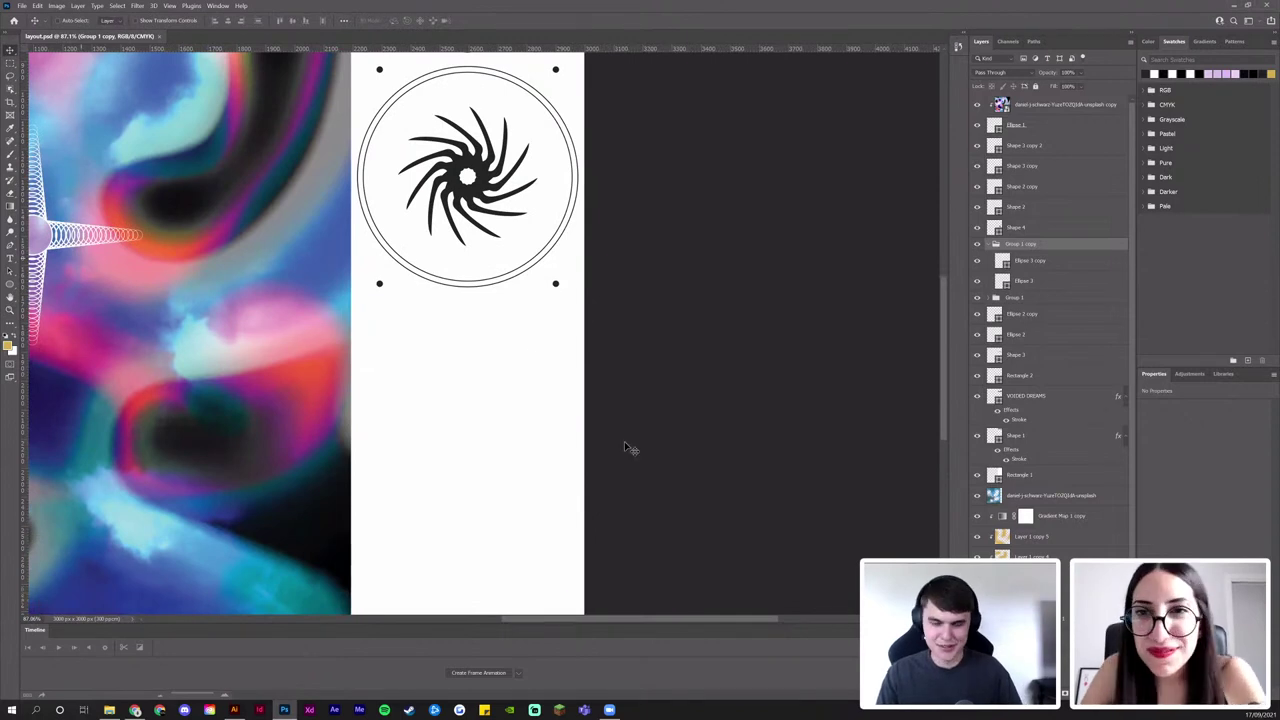
Collapse the duplicated dot group, switch to Illustrator and copy the solid black hourglass-and-circle shape from shapes.ai
{"action": "left_click", "coordinate": [990, 245]}
{"action": "left_click_drag", "start_coordinate": [513, 340], "coordinate": [529, 346]}
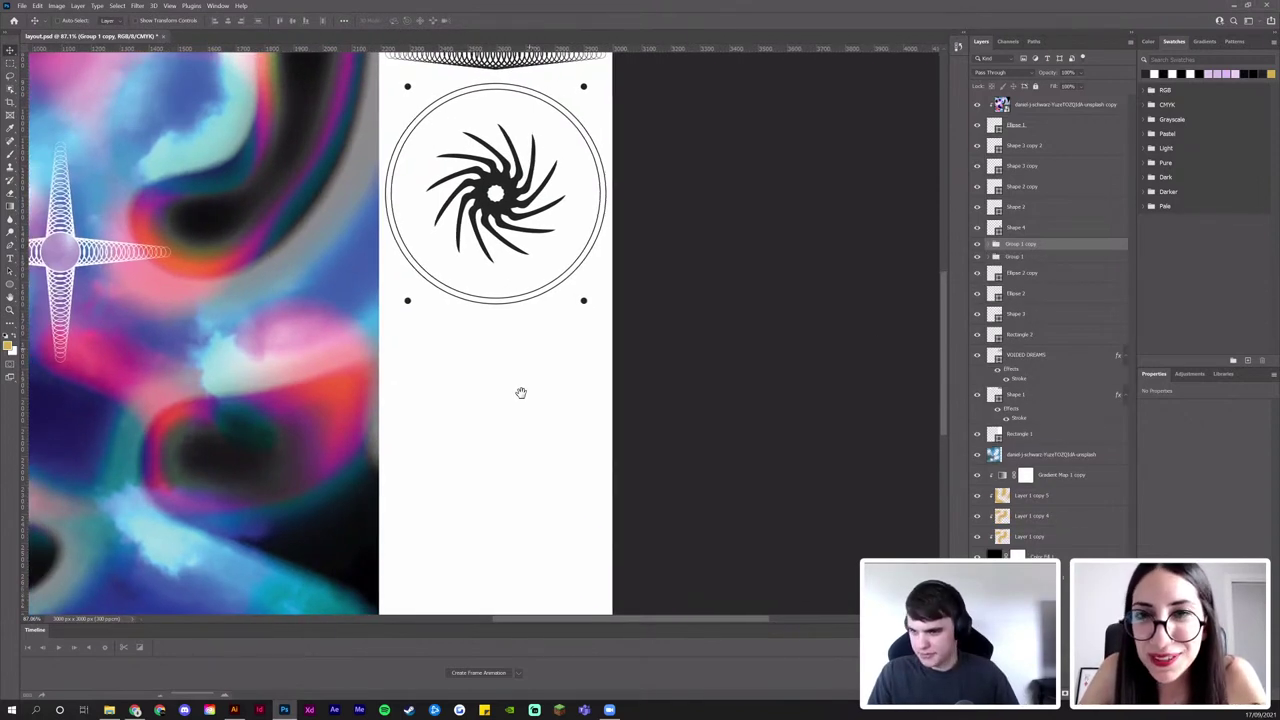
{"action": "scroll", "coordinate": [513, 250], "scroll_direction": "down", "scroll_amount": 3}
{"action": "key", "text": "alt+Tab"}
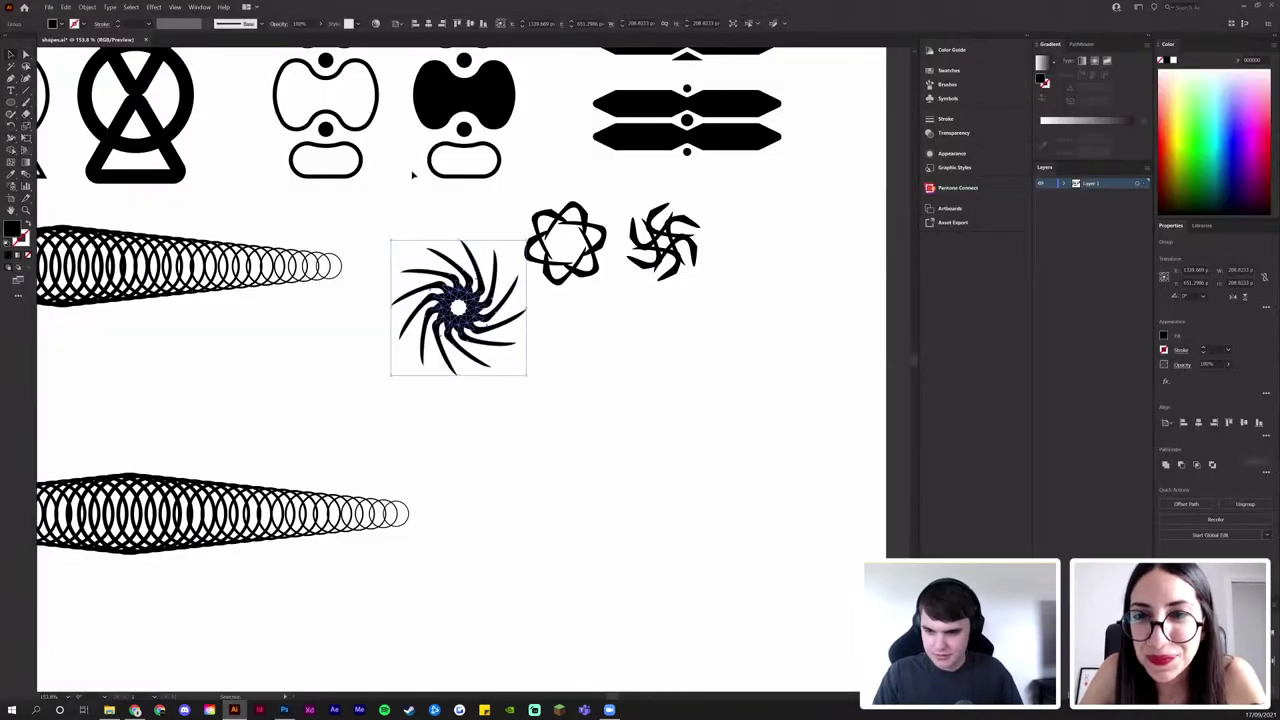
{"action": "left_click", "coordinate": [520, 175]}
{"action": "left_click_drag", "start_coordinate": [530, 170], "coordinate": [845, 313]}
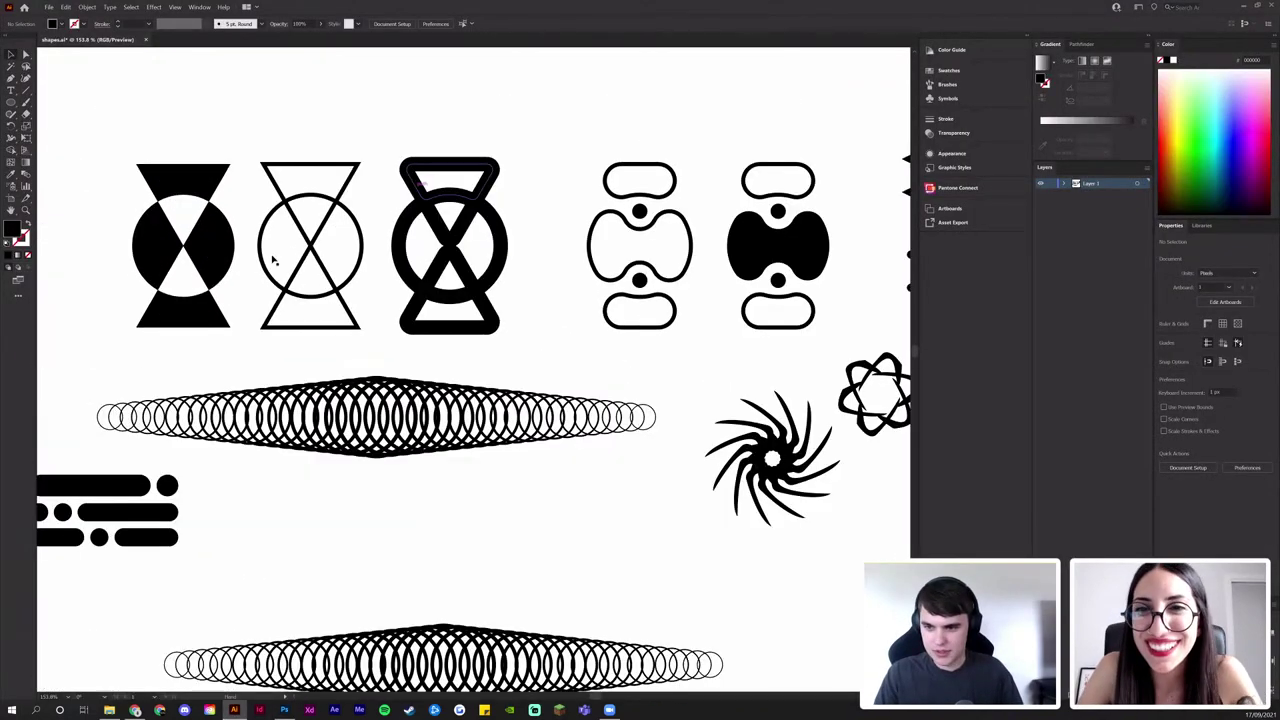
{"action": "left_click_drag", "start_coordinate": [275, 261], "coordinate": [318, 277]}
{"action": "left_click", "coordinate": [274, 272]}
{"action": "key", "text": "ctrl+c"}
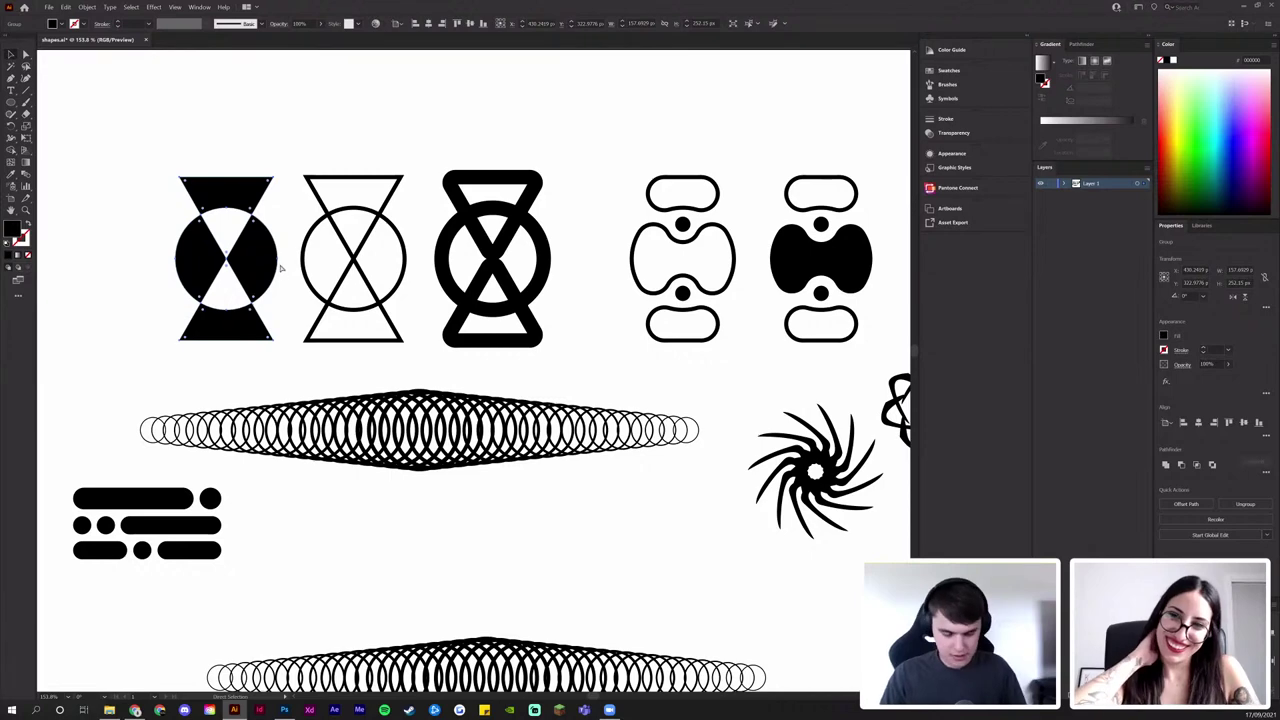
{"action": "key", "text": "v"}
Switch to Photoshop, paste the hourglass as a shape layer, scale it down and centre it in the sidebar below the swirl emblem
{"action": "key", "text": "alt+Tab"}
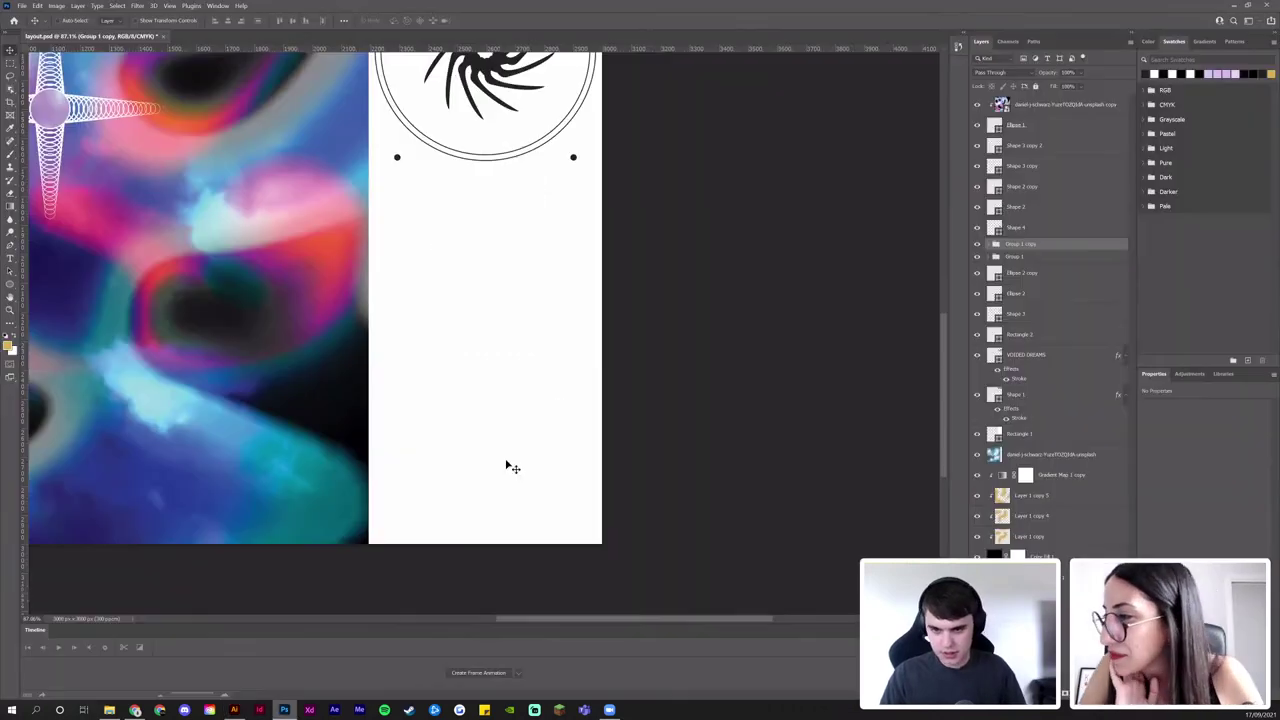
{"action": "key", "text": "ctrl+v"}
{"action": "key", "text": "Return"}
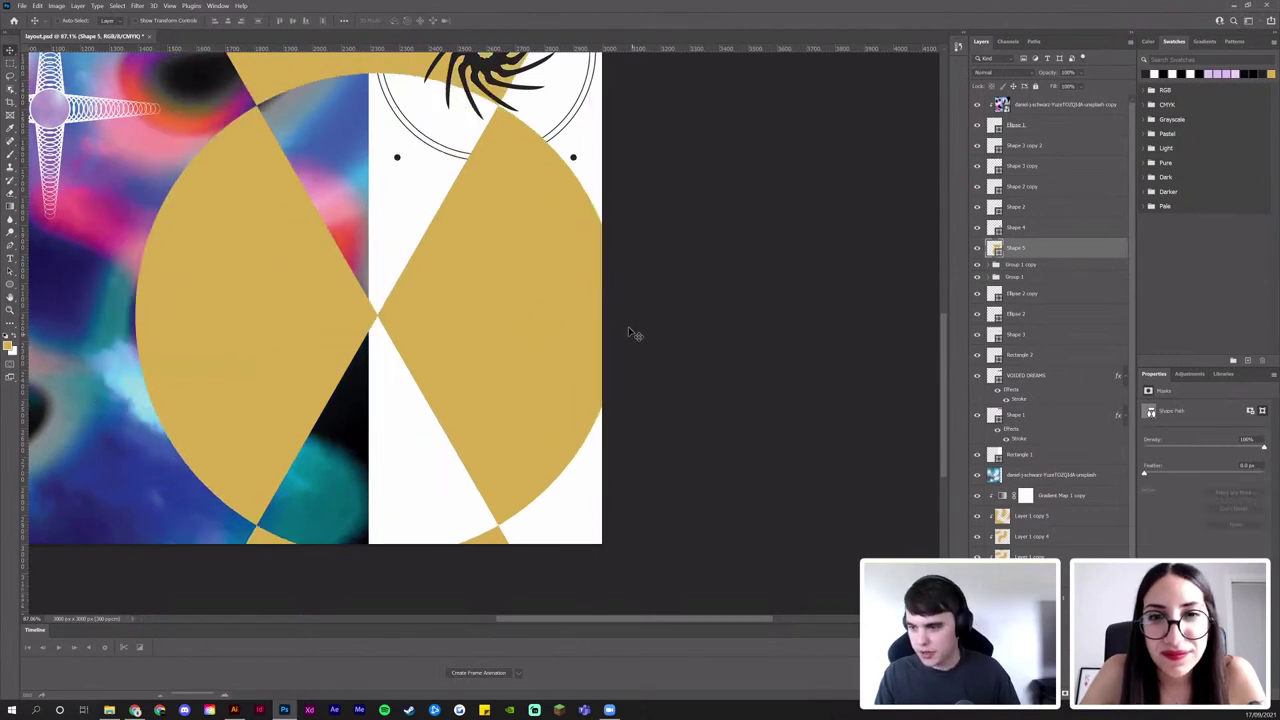
{"action": "key", "text": "ctrl+t"}
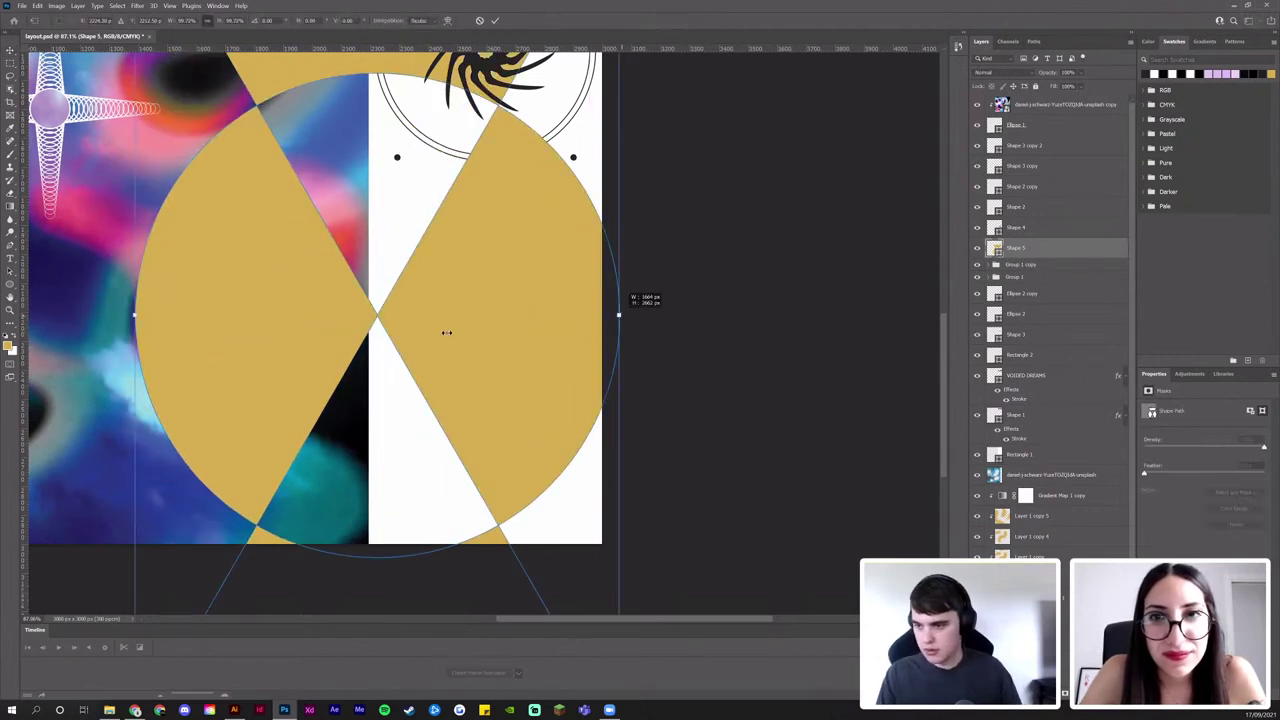
{"action": "left_click_drag", "start_coordinate": [625, 310], "coordinate": [485, 297]}
{"action": "key", "text": "Return"}
{"action": "left_click_drag", "start_coordinate": [467, 381], "coordinate": [466, 381]}
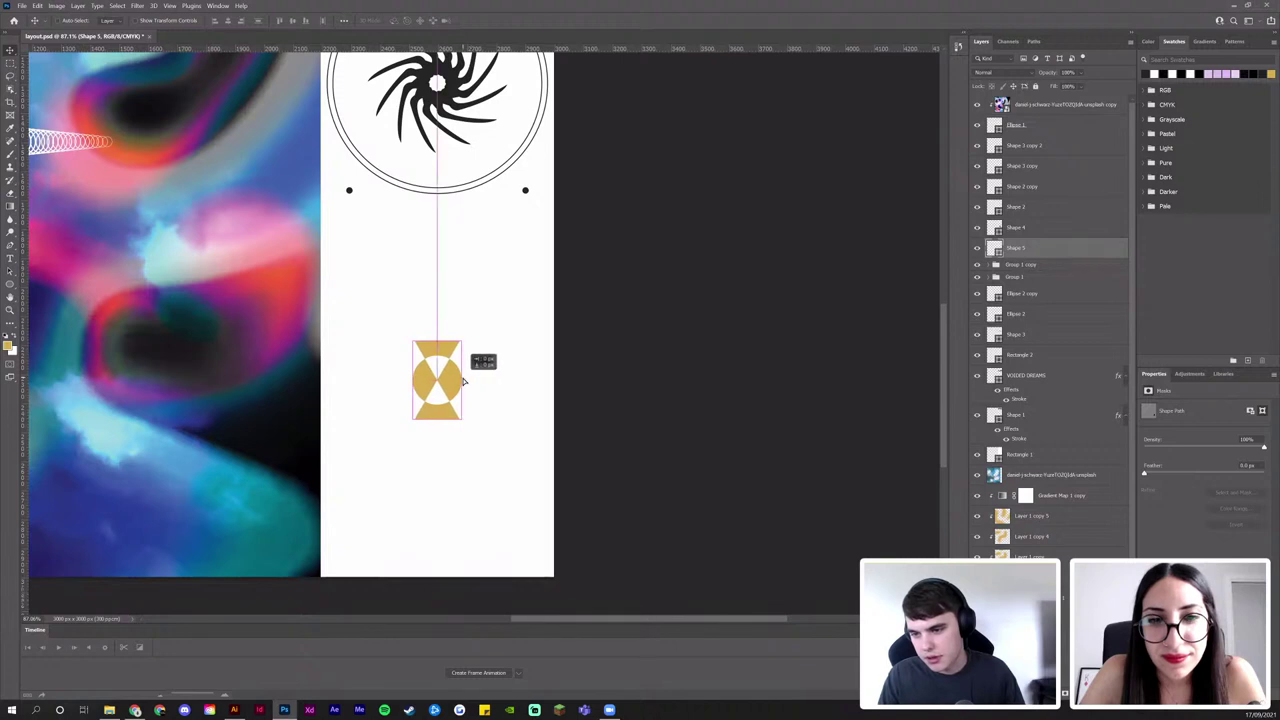
Hide the hourglass layer and draw a rectangle about 760 by 1150 px filling the sidebar's empty lower area
{"action": "key", "text": "ctrl+z"}
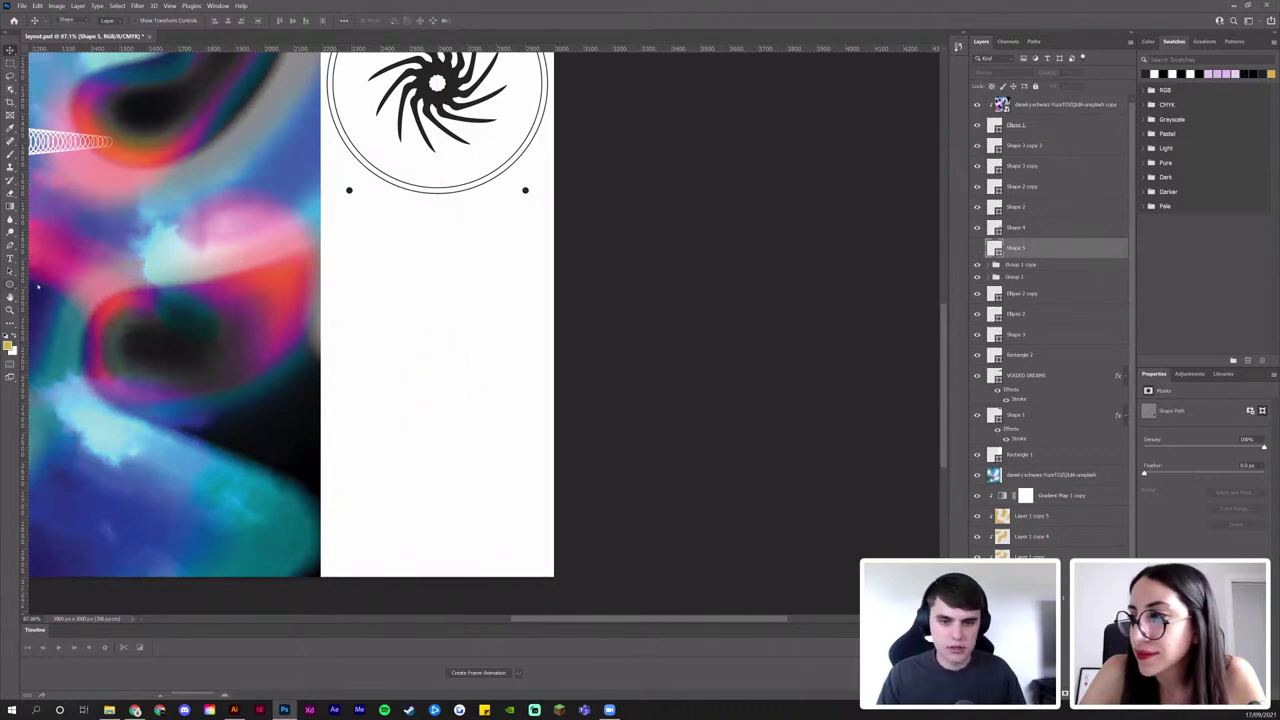
{"action": "left_click", "coordinate": [10, 284]}
{"action": "left_click_drag", "start_coordinate": [338, 223], "coordinate": [551, 555]}
{"action": "left_click_drag", "start_coordinate": [553, 387], "coordinate": [546, 389]}
{"action": "left_click_drag", "start_coordinate": [548, 389], "coordinate": [547, 389]}
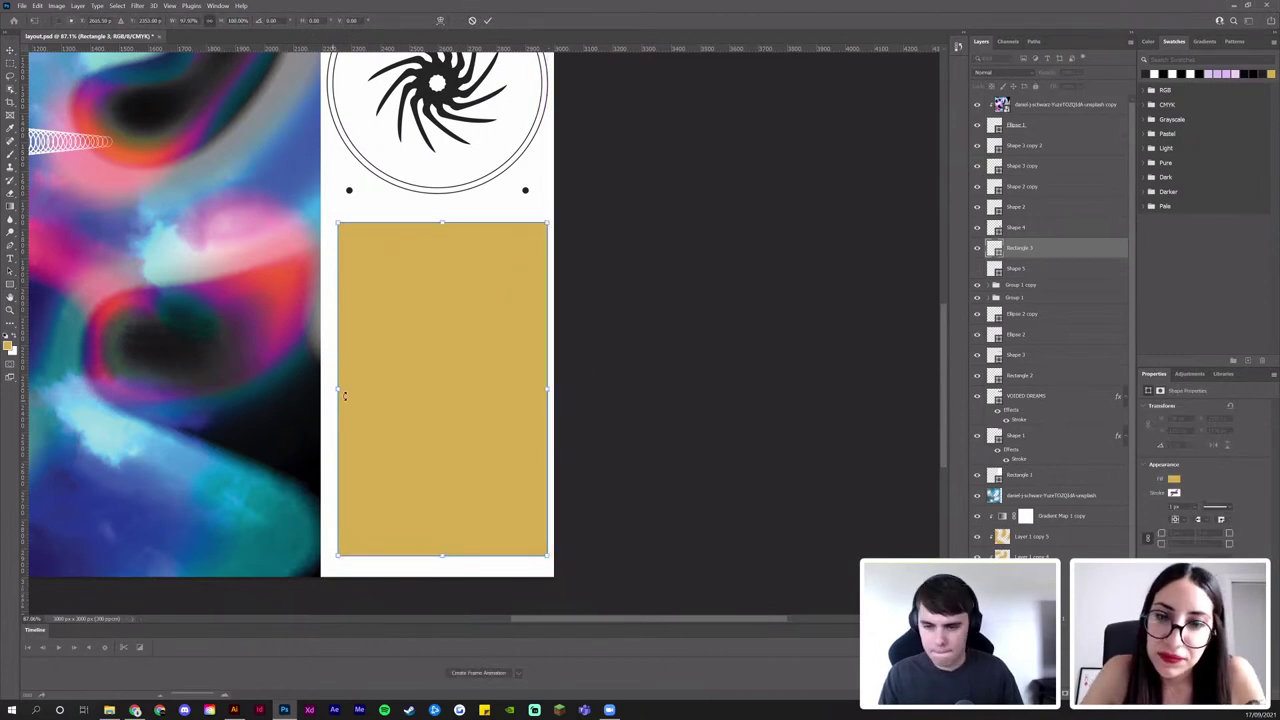
{"action": "left_click_drag", "start_coordinate": [338, 390], "coordinate": [330, 389]}
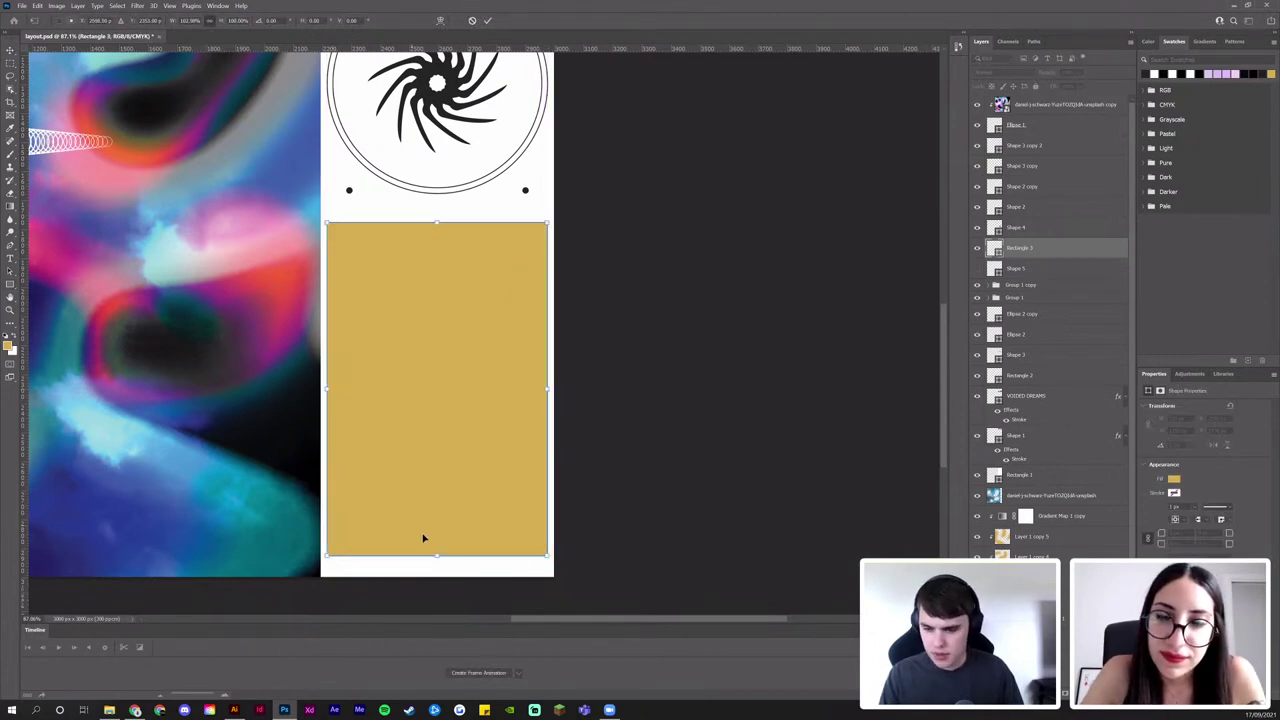
{"action": "key", "text": "Return"}
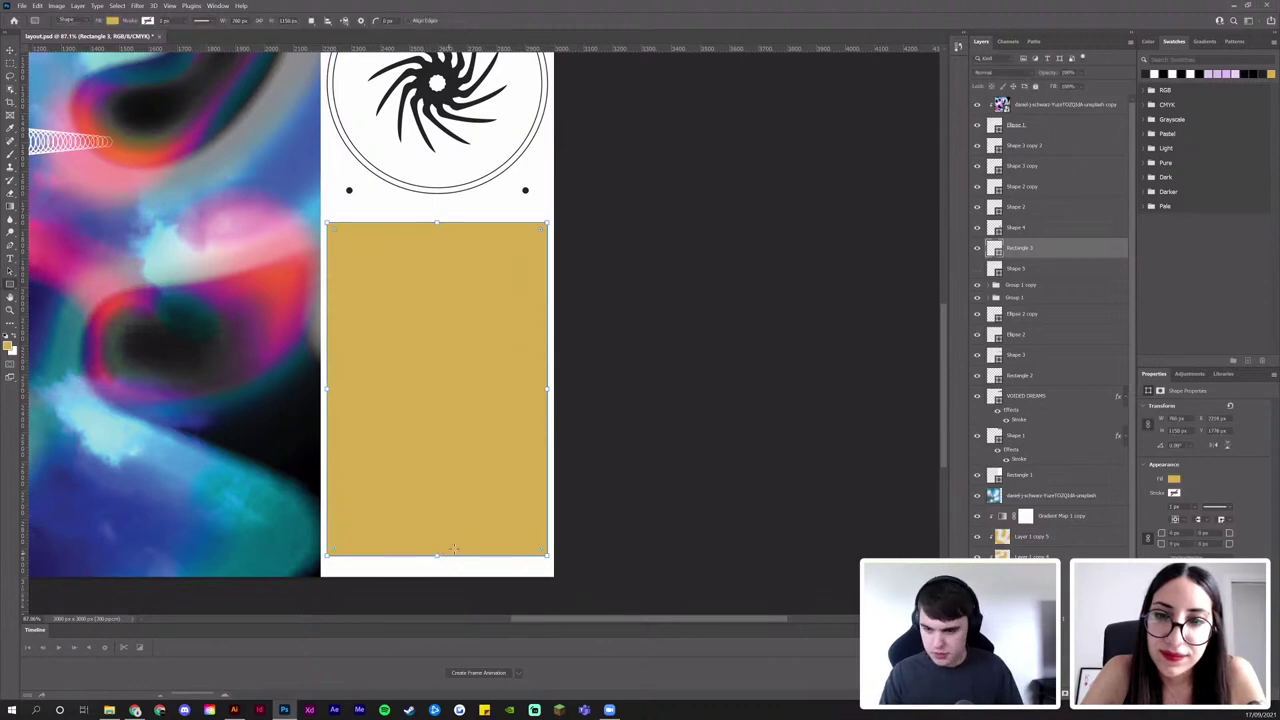
Move the gold rectangle slightly up, closer to the lower pair of dots
{"action": "key", "text": "v"}
{"action": "scroll", "coordinate": [605, 358], "scroll_direction": "up", "scroll_amount": 1}
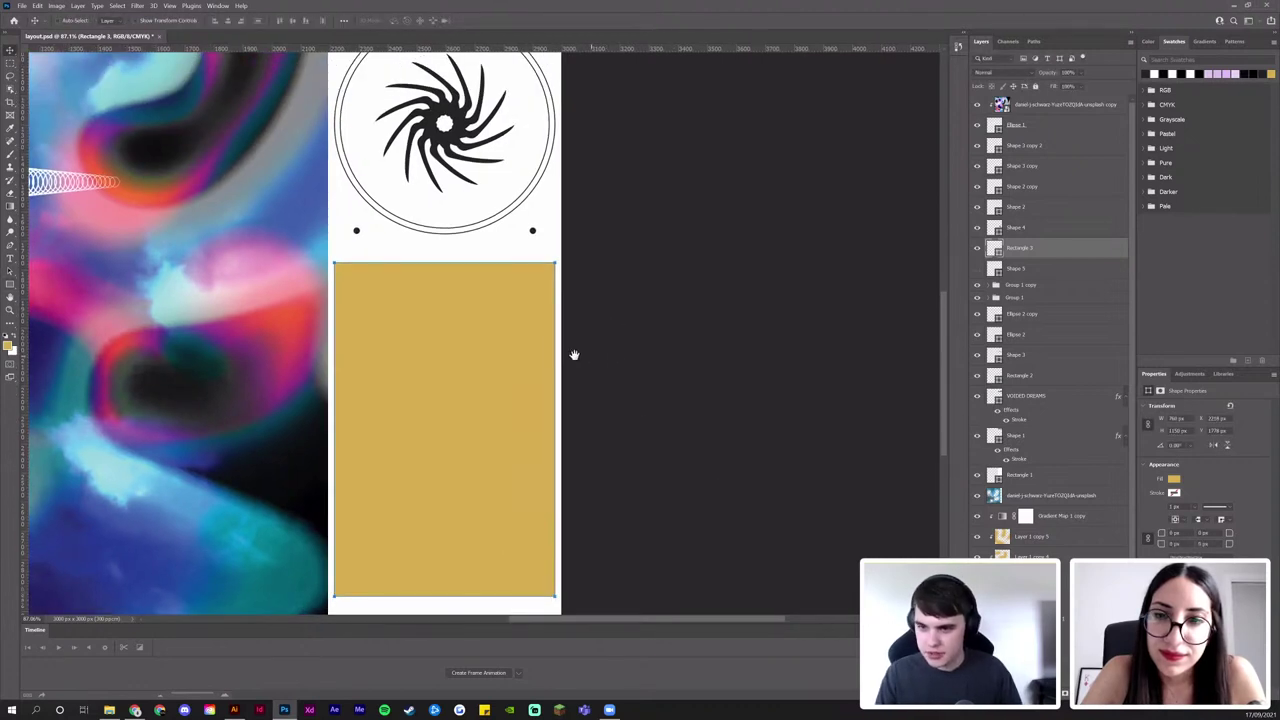
{"action": "scroll", "coordinate": [562, 328], "scroll_direction": "up", "scroll_amount": 1}
{"action": "mouse_move", "coordinate": [531, 366]}
{"action": "left_mouse_down"}
{"action": "mouse_move", "coordinate": [540, 346]}
{"action": "mouse_move", "coordinate": [525, 362]}
{"action": "left_mouse_up"}
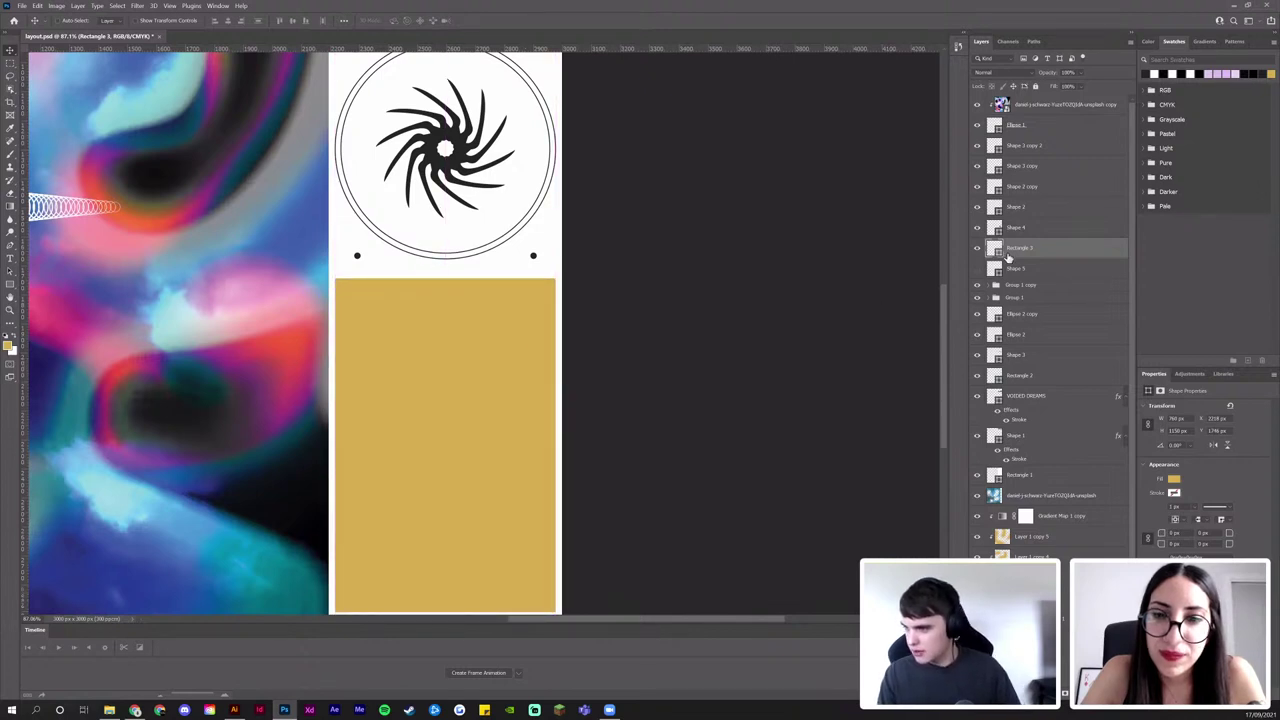
Remove the rectangle's fill and give it a 3 px black stroke
{"action": "left_click", "coordinate": [1174, 479]}
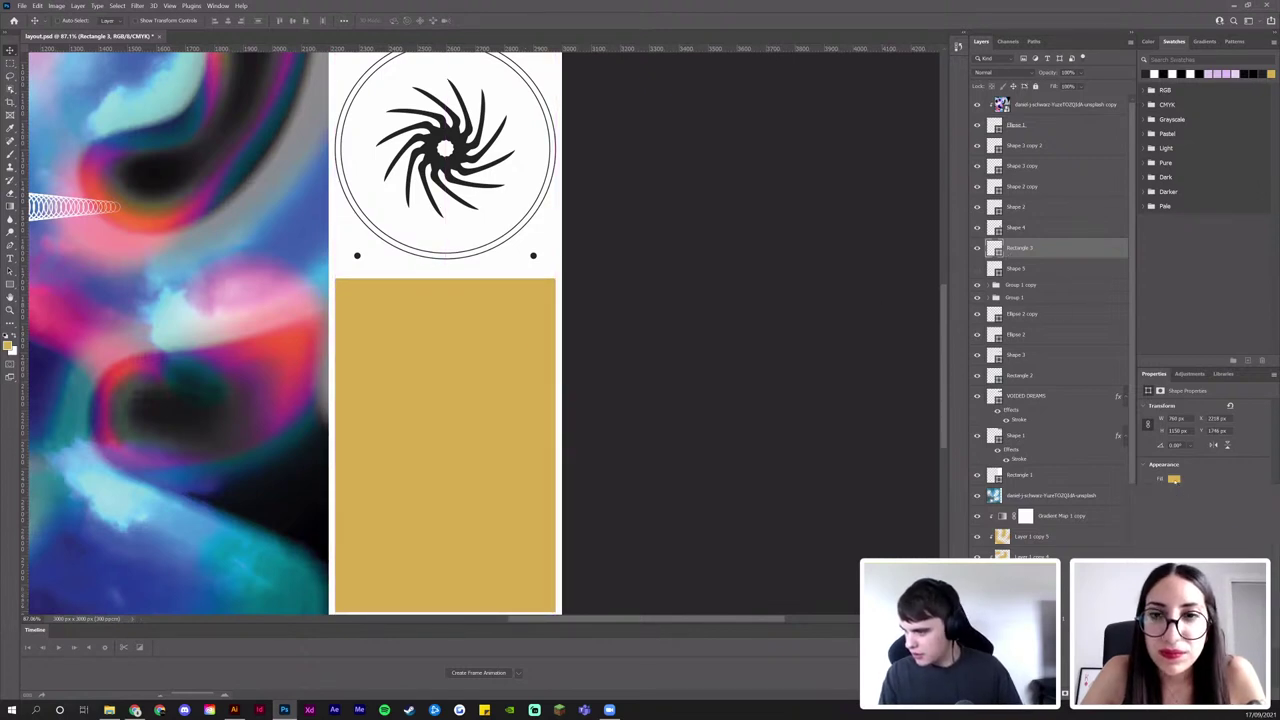
{"action": "left_click", "coordinate": [1146, 511]}
{"action": "left_click", "coordinate": [1149, 544]}
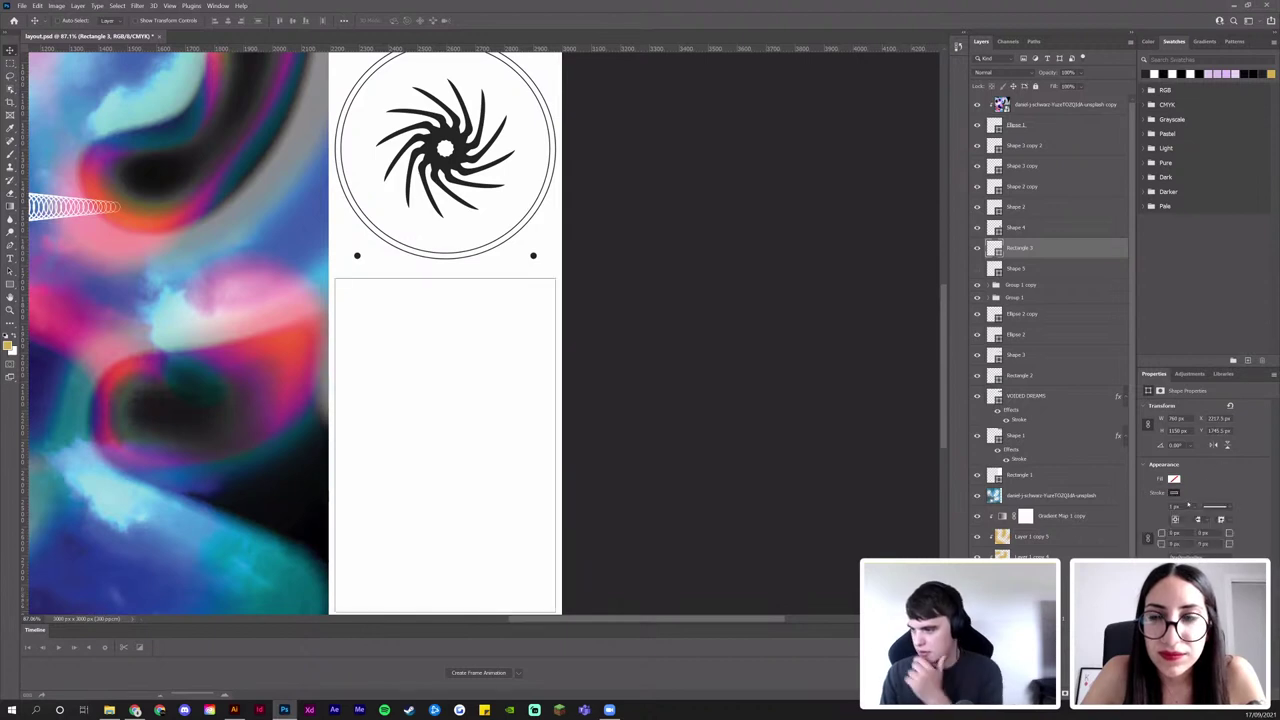
{"action": "key", "text": "Return"}
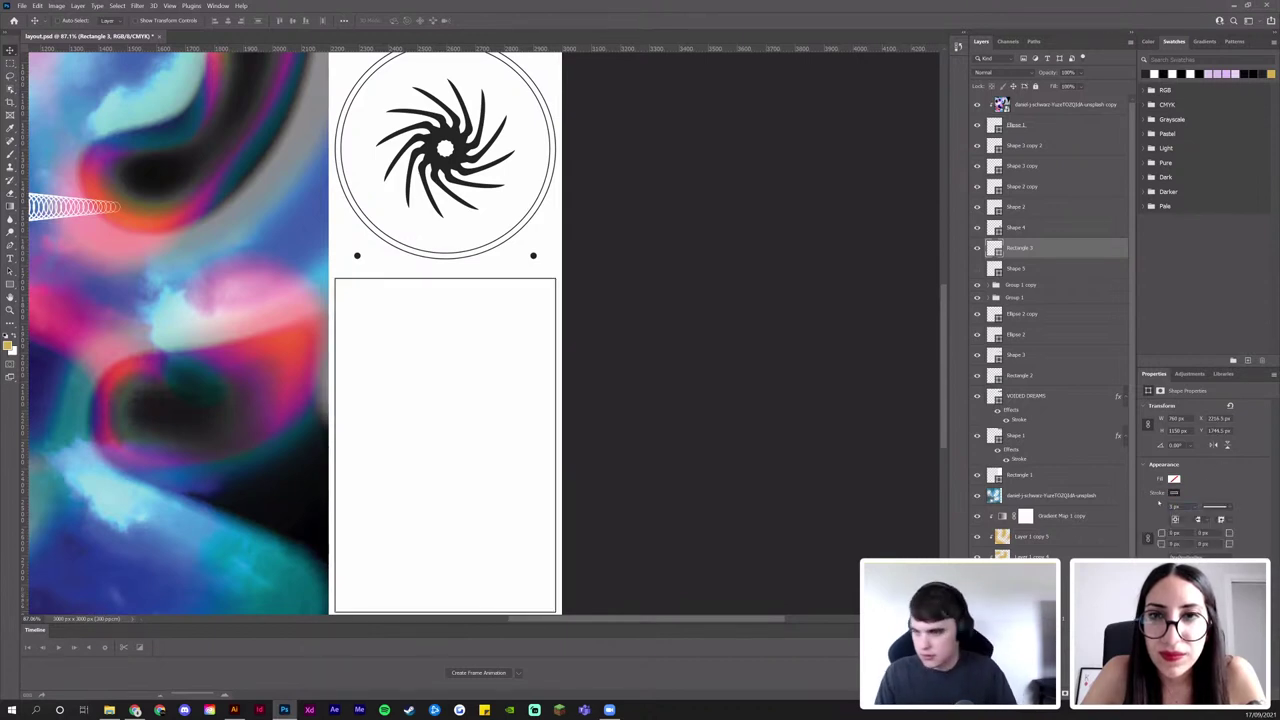
Round all the rectangle's corners to 380 px and show the hidden hourglass layer inside it
{"action": "left_click_drag", "start_coordinate": [1162, 538], "coordinate": [1279, 538]}
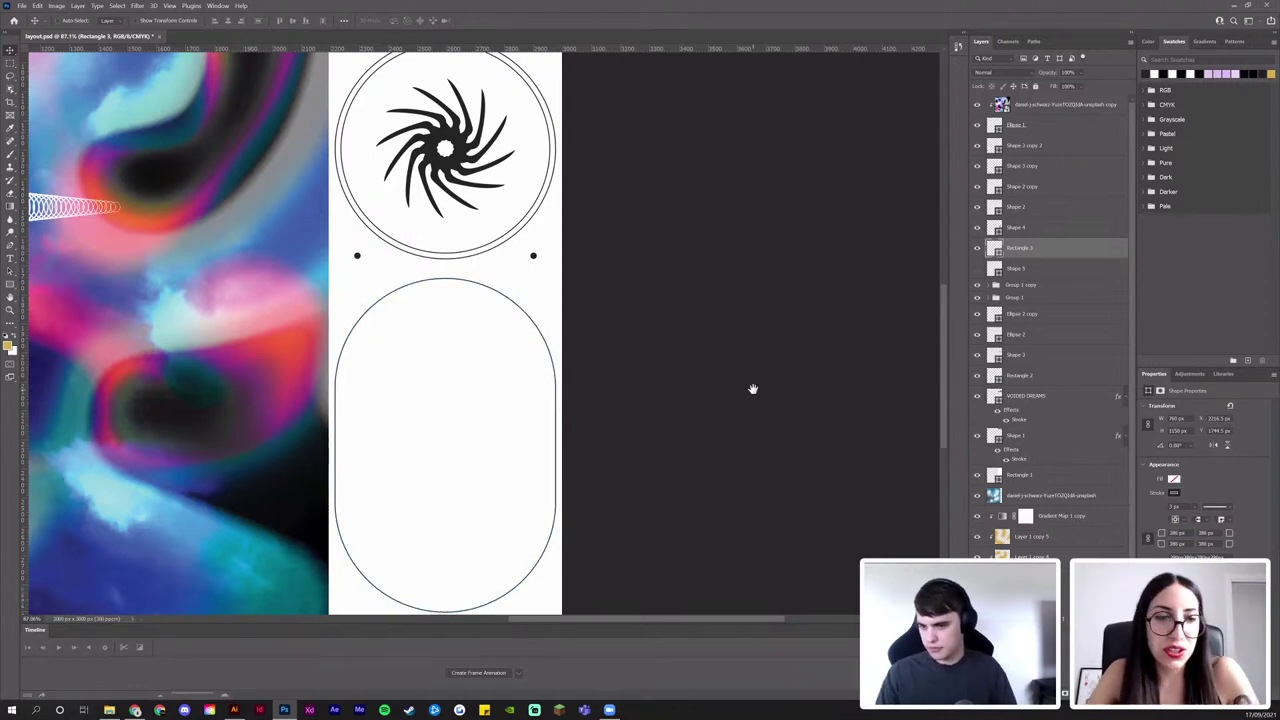
{"action": "scroll", "coordinate": [753, 389], "scroll_direction": "down", "scroll_amount": 2}
{"action": "left_click", "coordinate": [978, 269]}
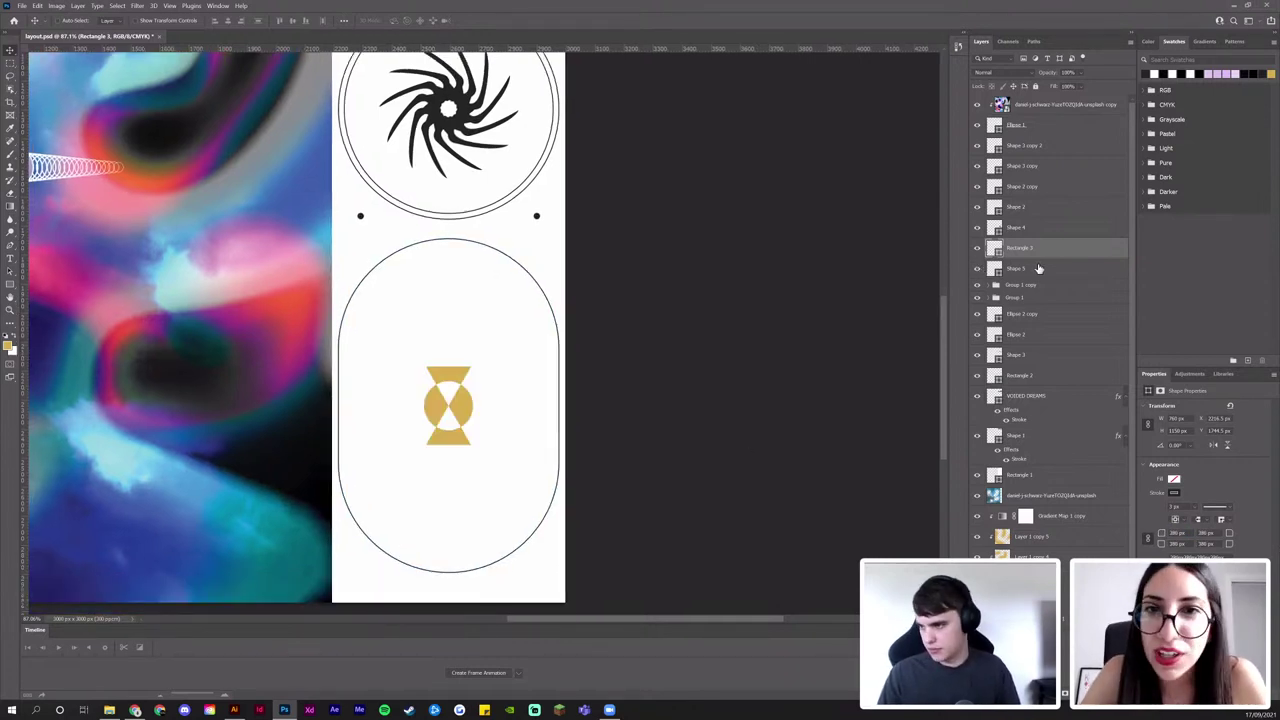
Recolour the hourglass shape to dark grey 242425 and centre it horizontally with the rounded frame
{"action": "left_click", "coordinate": [996, 272]}
{"action": "left_click", "coordinate": [495, 129]}
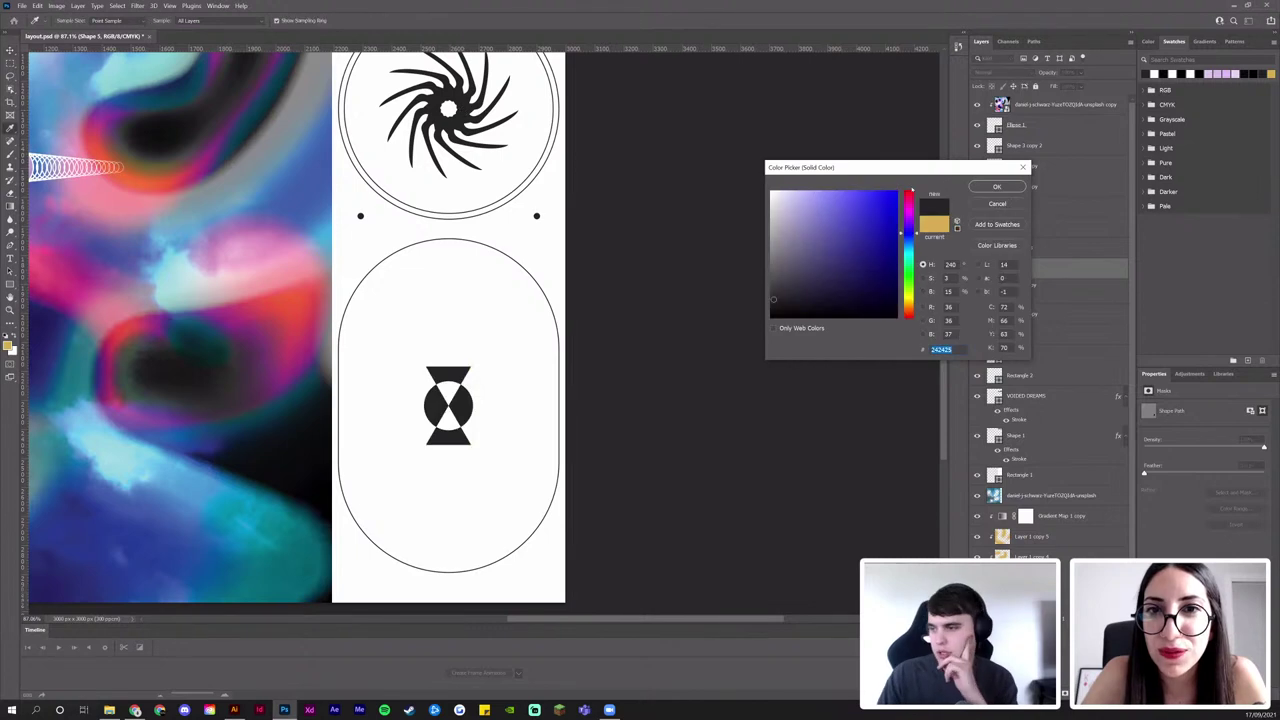
{"action": "left_click", "coordinate": [997, 187]}
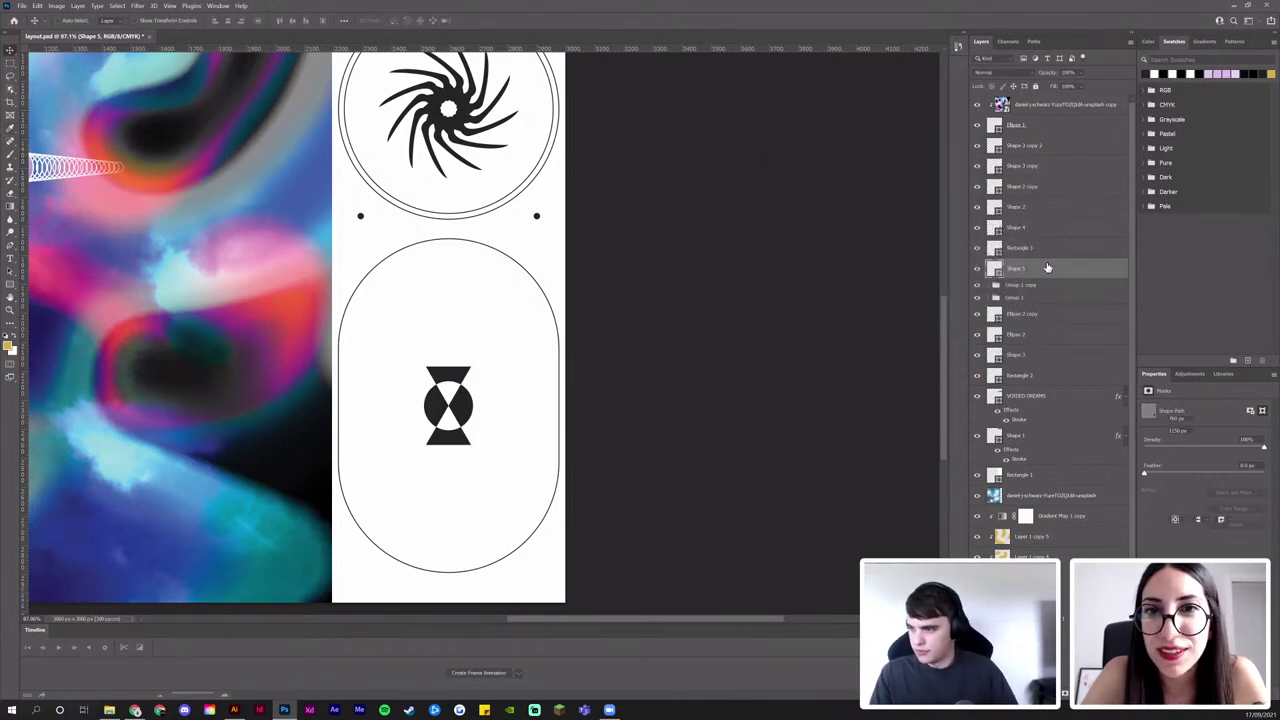
{"action": "left_click", "coordinate": [1035, 250], "text": "shift"}
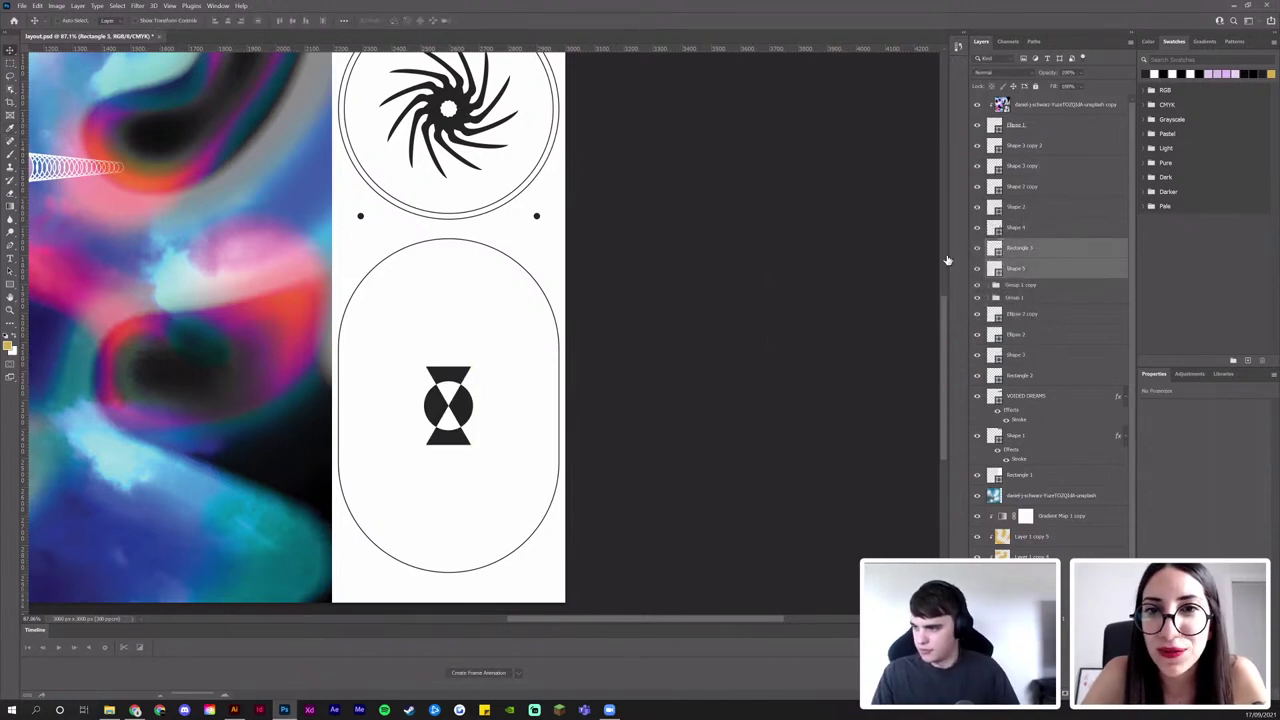
{"action": "left_click", "coordinate": [228, 21]}
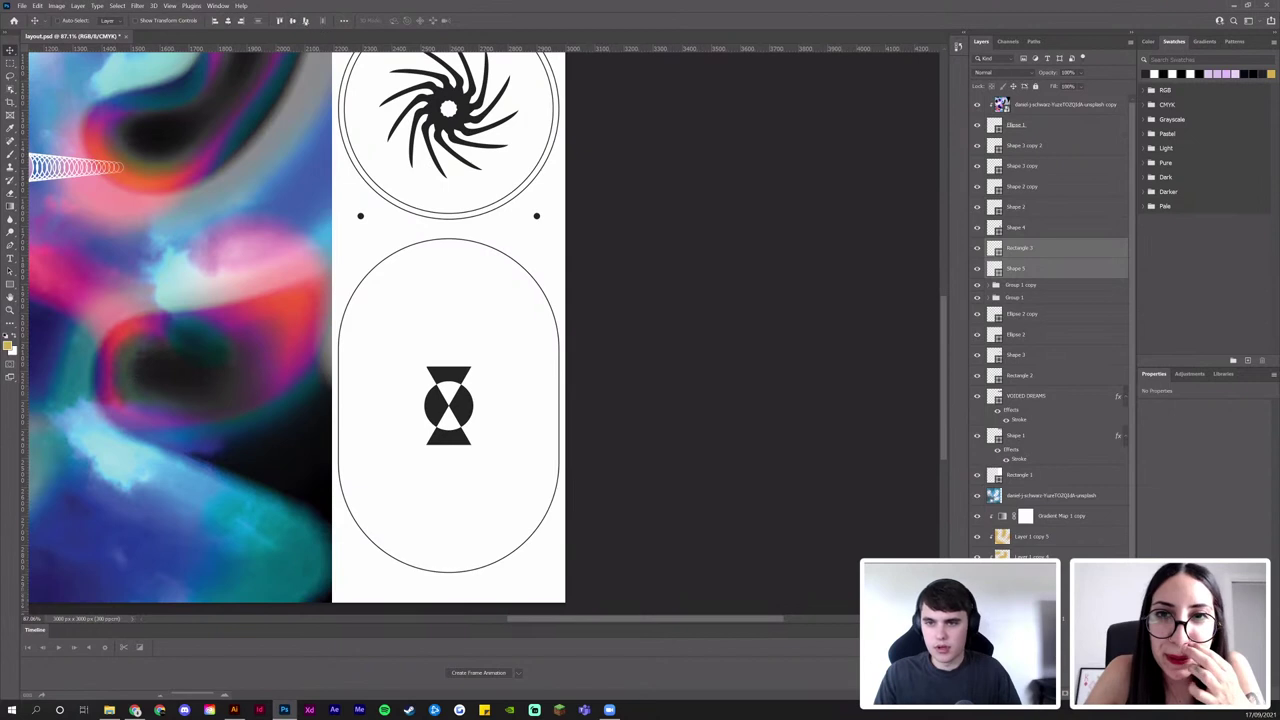
Check which layers hold the rounded frame and the hourglass by toggling their visibility
{"action": "left_click", "coordinate": [1050, 248]}
{"action": "left_click", "coordinate": [978, 248]}
{"action": "left_click", "coordinate": [978, 250]}
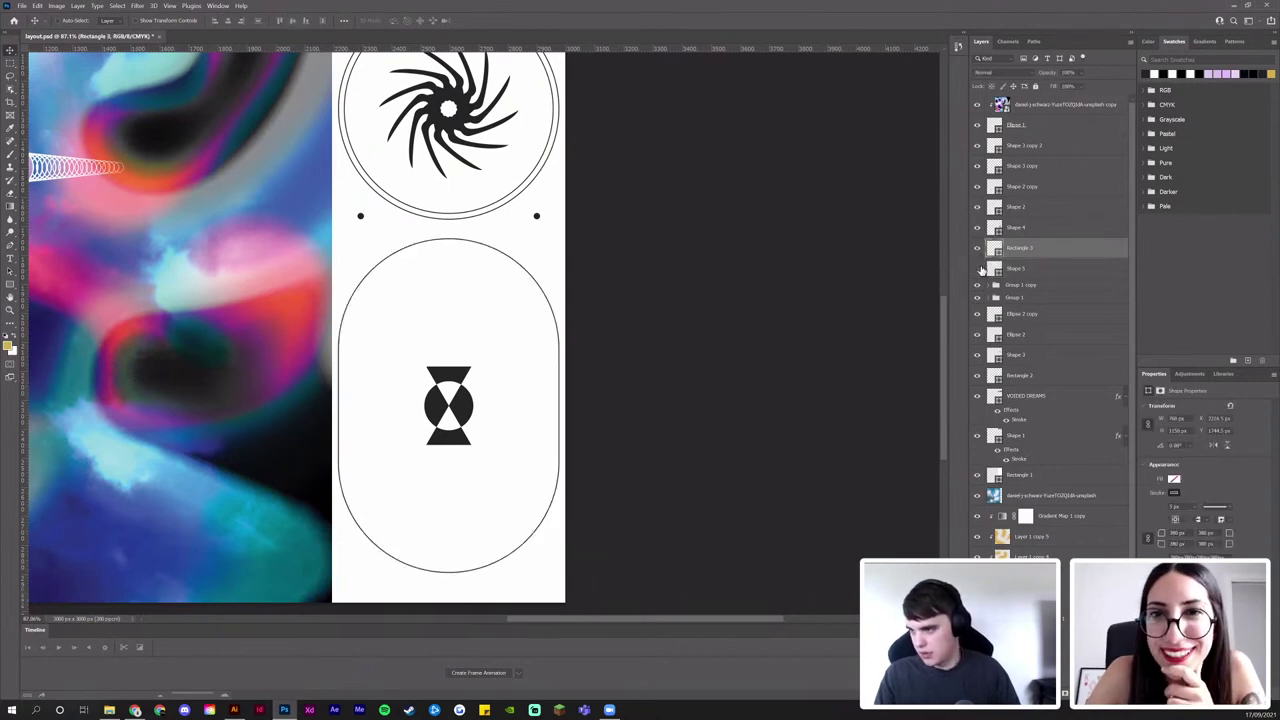
{"action": "left_click", "coordinate": [978, 268]}
{"action": "left_click", "coordinate": [978, 268]}
{"action": "left_click", "coordinate": [1032, 276]}
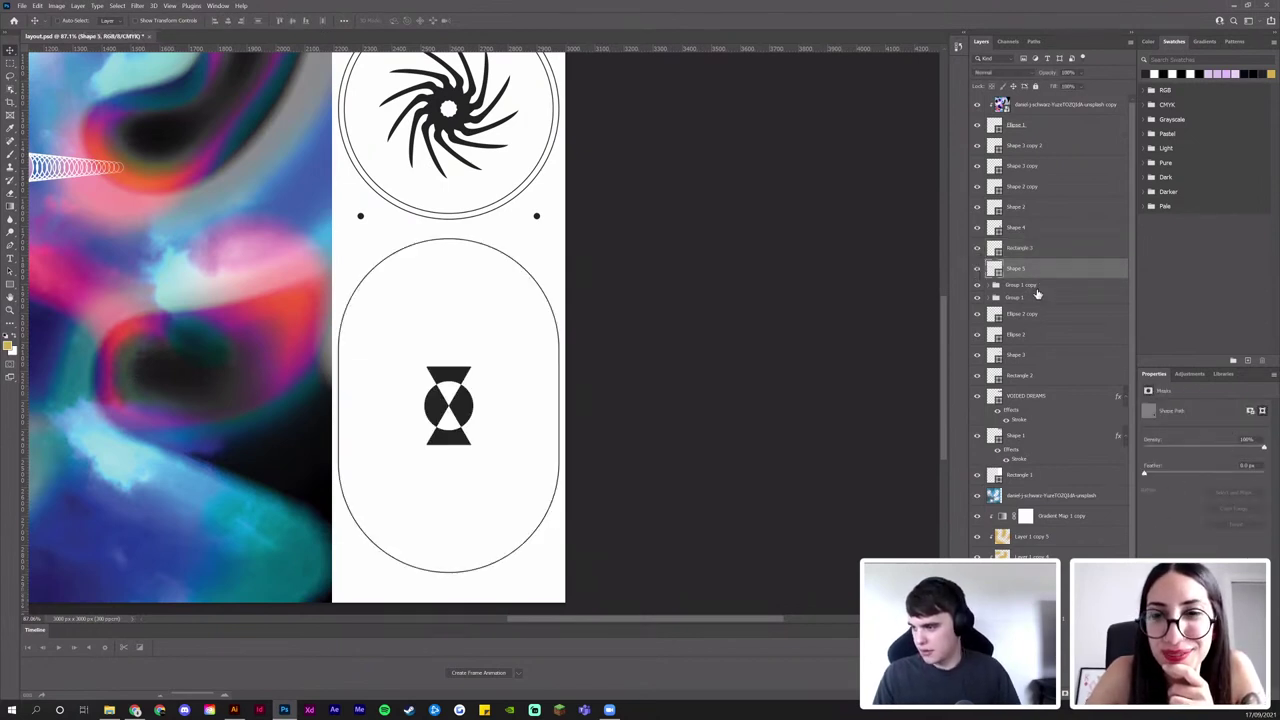
{"action": "left_click", "coordinate": [978, 268]}
{"action": "left_click", "coordinate": [978, 268]}
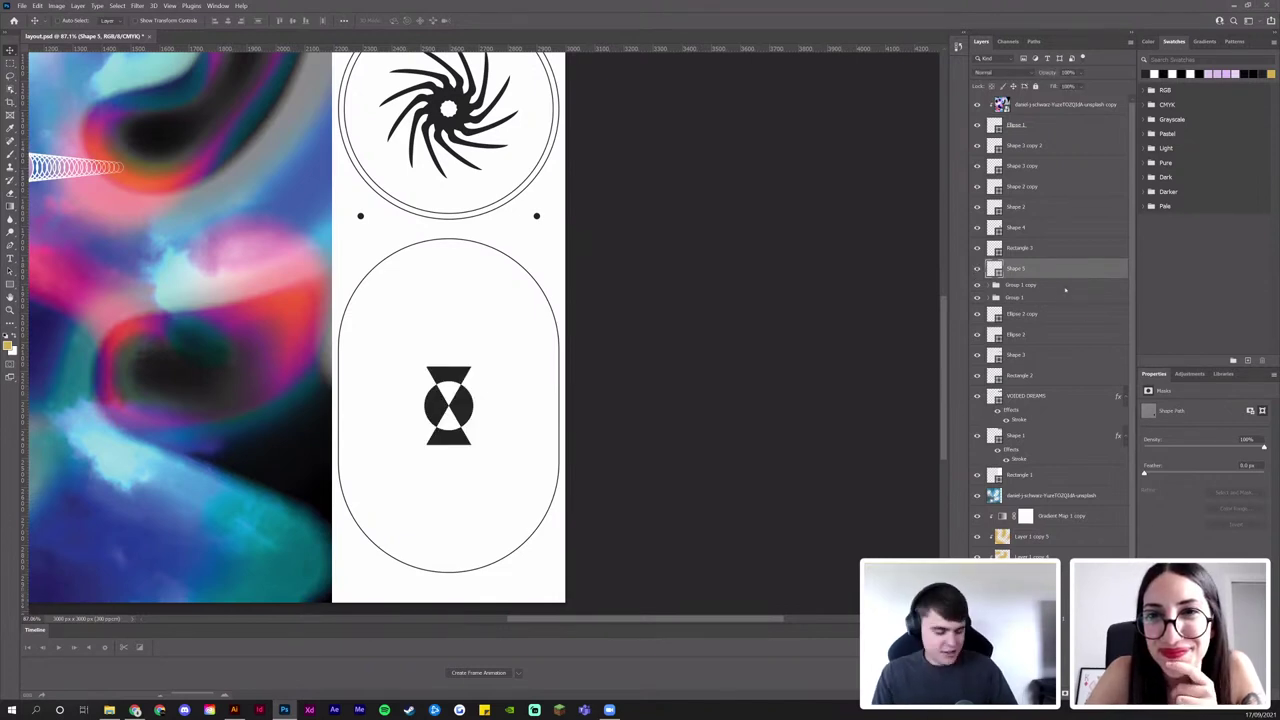
{"action": "double_click", "coordinate": [1064, 273]}
{"action": "key", "text": "Escape"}
{"action": "left_click", "coordinate": [1053, 253]}
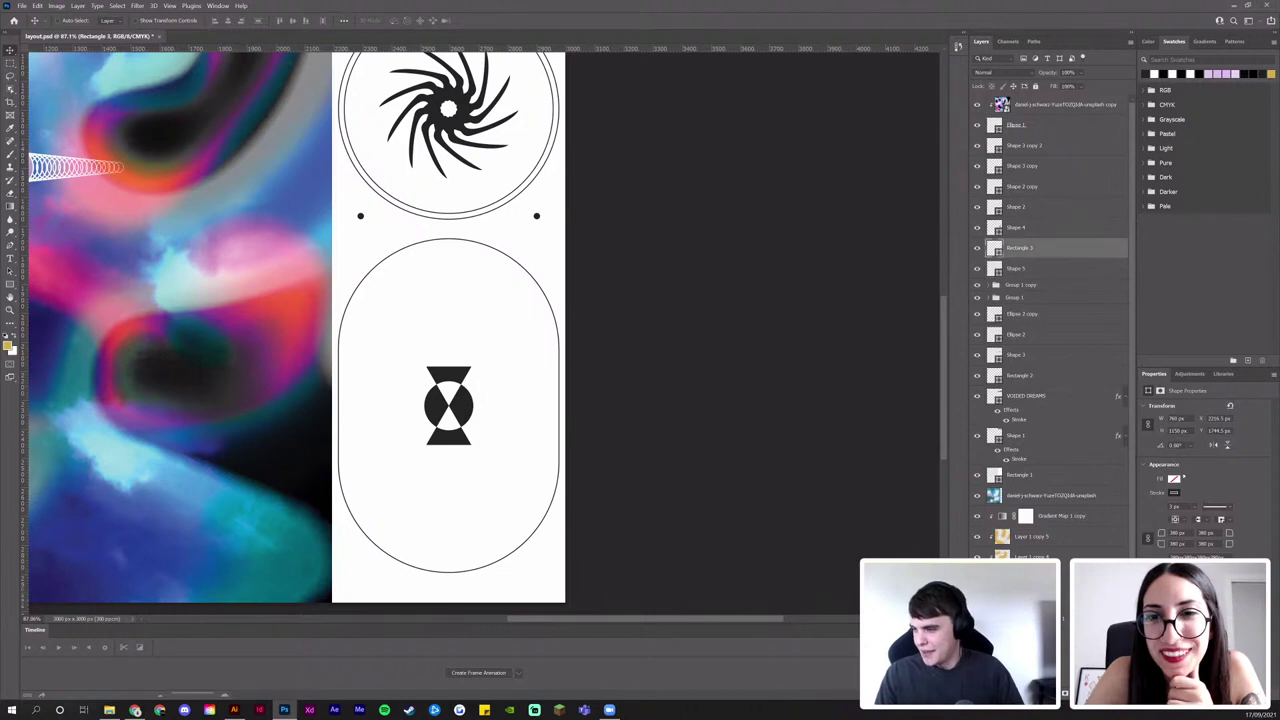
{"action": "left_click", "coordinate": [1052, 268]}
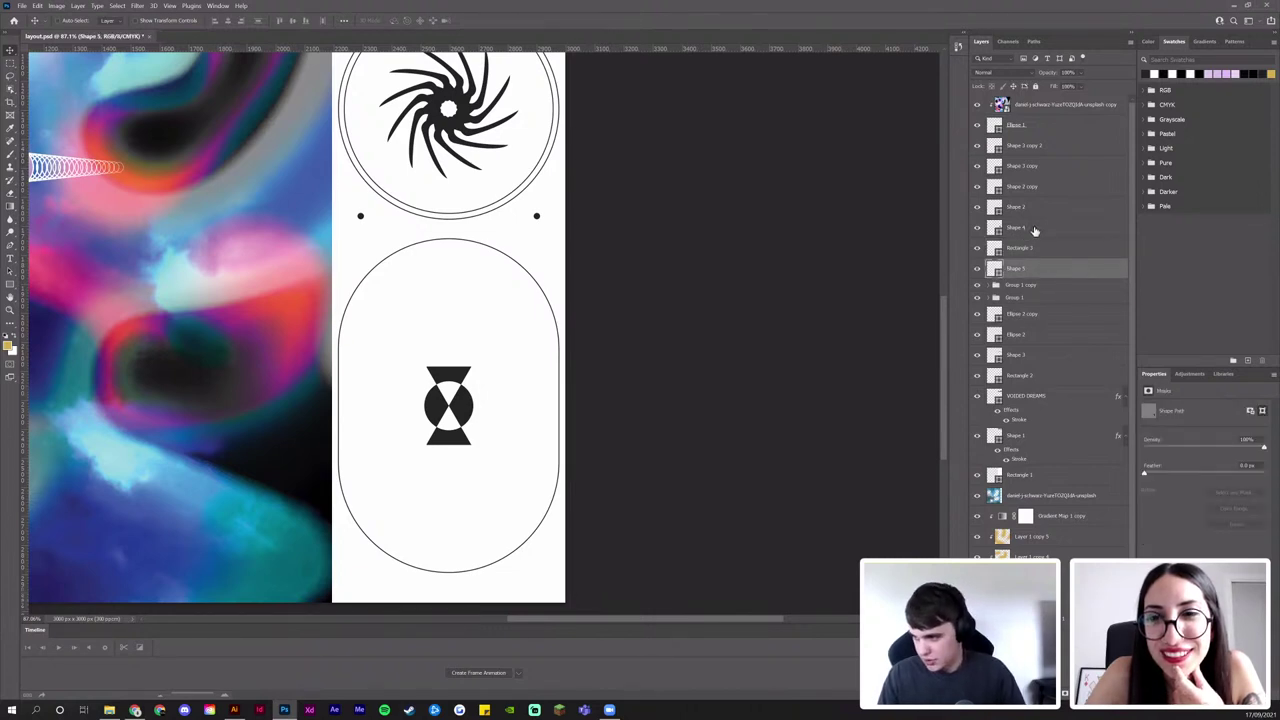
{"action": "left_click", "coordinate": [1035, 229]}
{"action": "key", "text": "ctrl+comma"}
{"action": "key", "text": "ctrl+comma"}
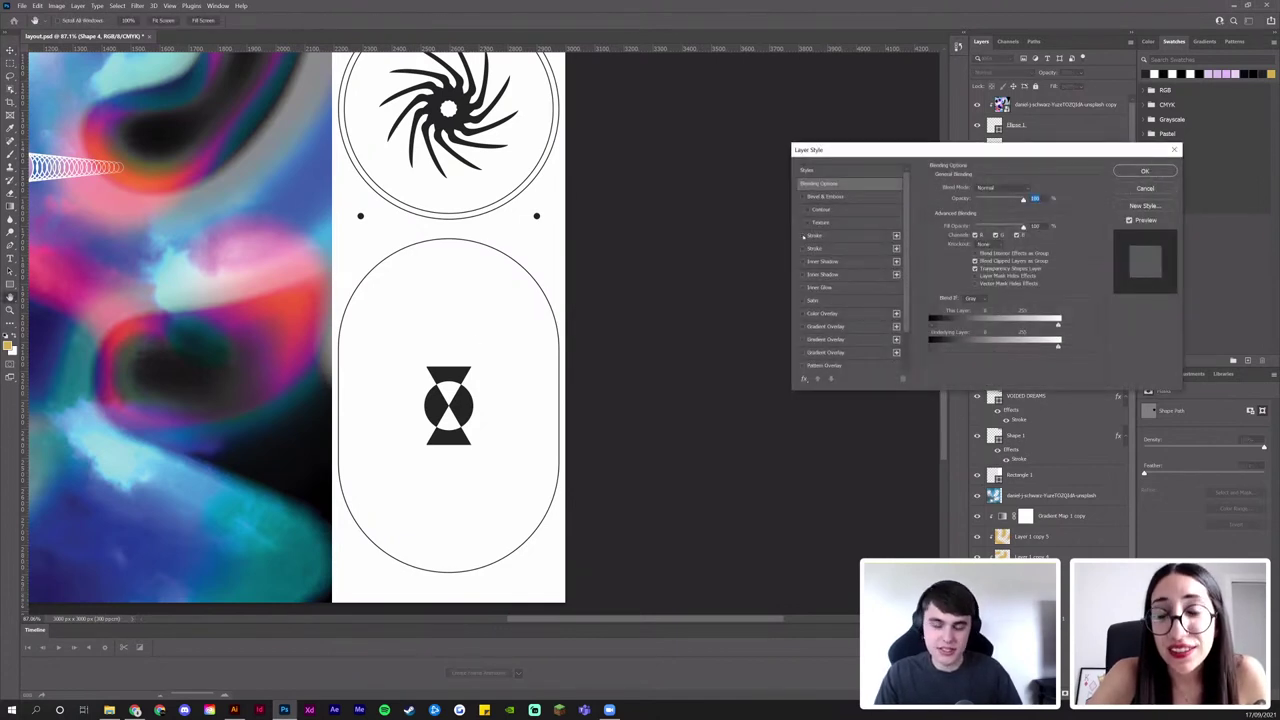
{"action": "left_click", "coordinate": [803, 236]}
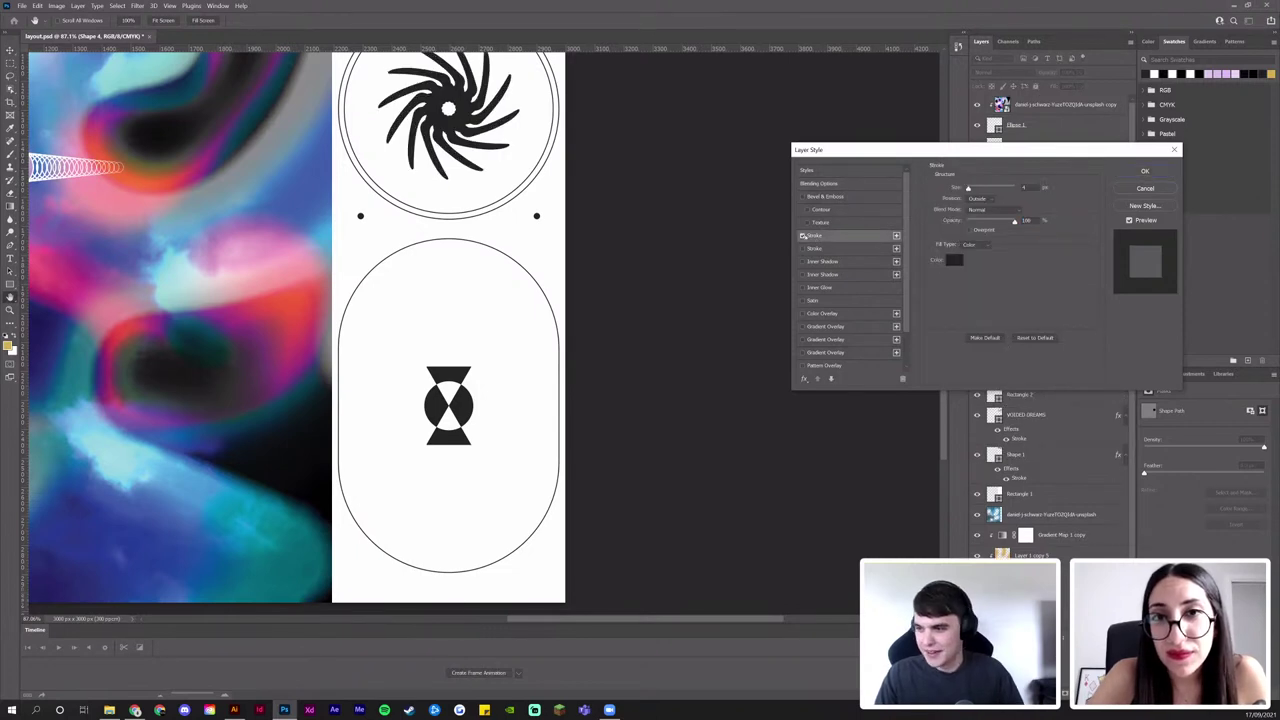
{"action": "left_click", "coordinate": [803, 236]}
{"action": "left_click", "coordinate": [1124, 190]}
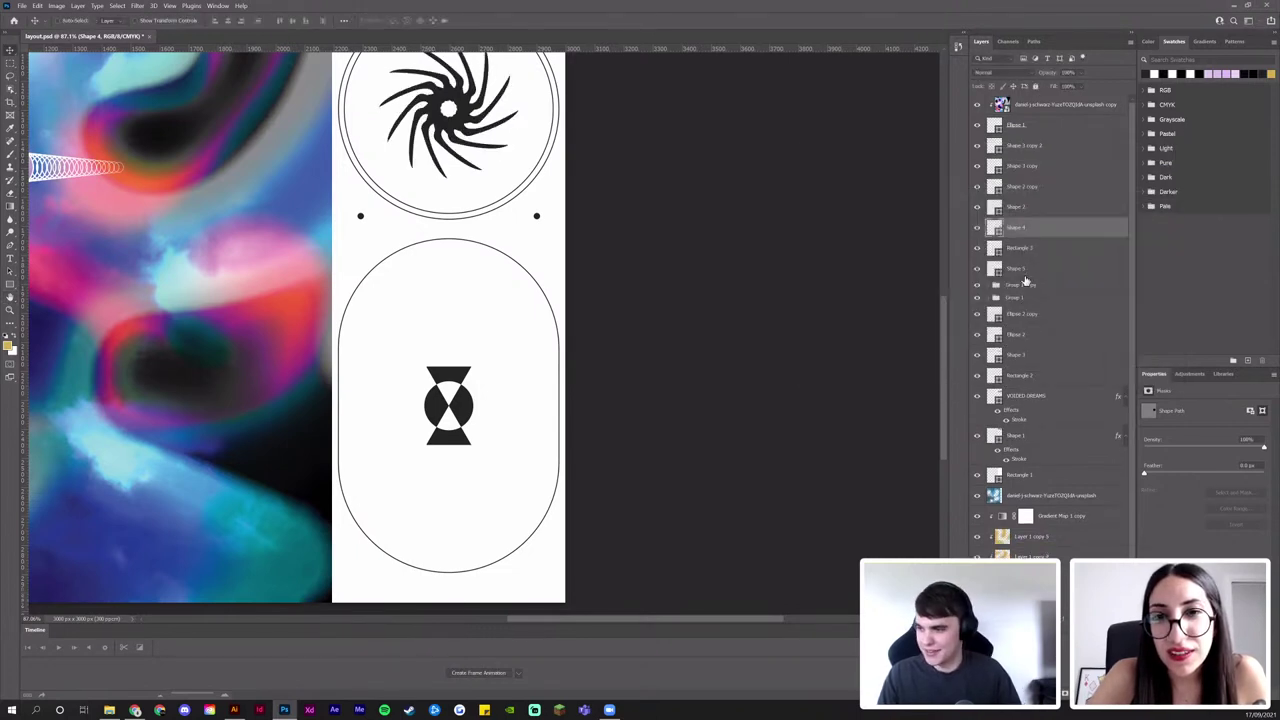
Add a dark outside stroke of 7 px to the hourglass layer as a layer effect
{"action": "left_click", "coordinate": [1008, 268]}
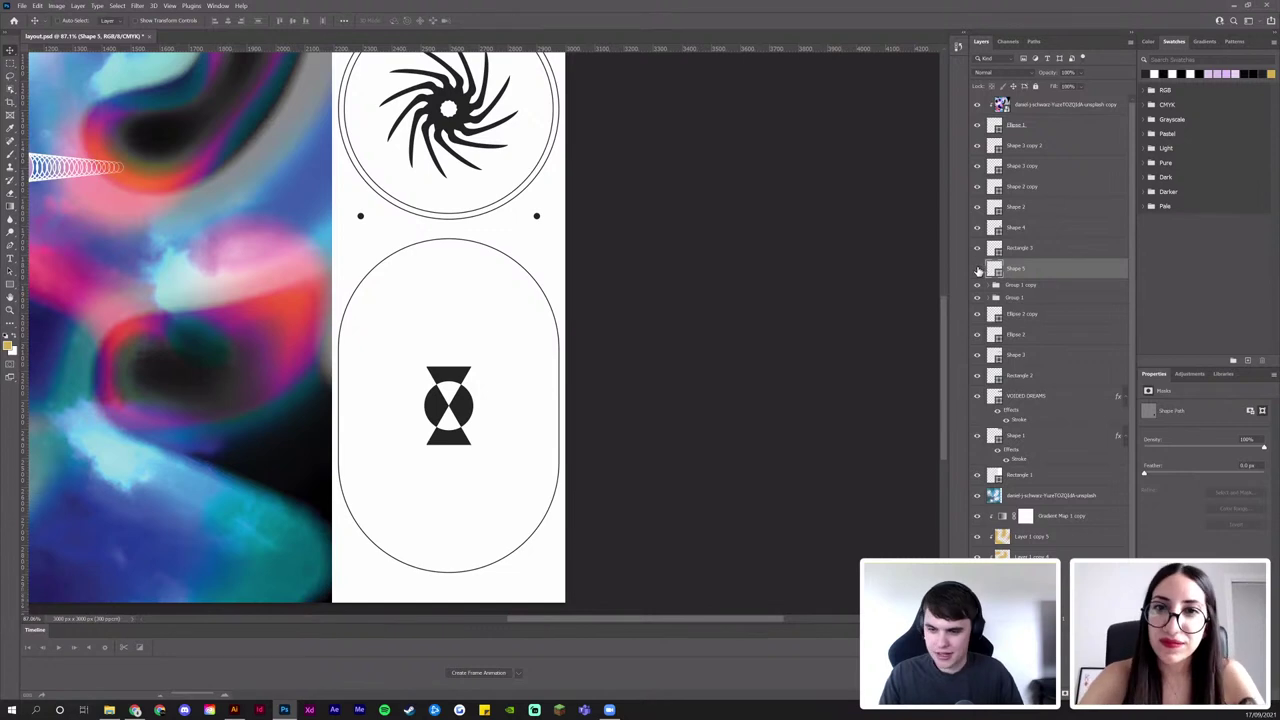
{"action": "left_click", "coordinate": [978, 269]}
{"action": "left_click", "coordinate": [978, 269]}
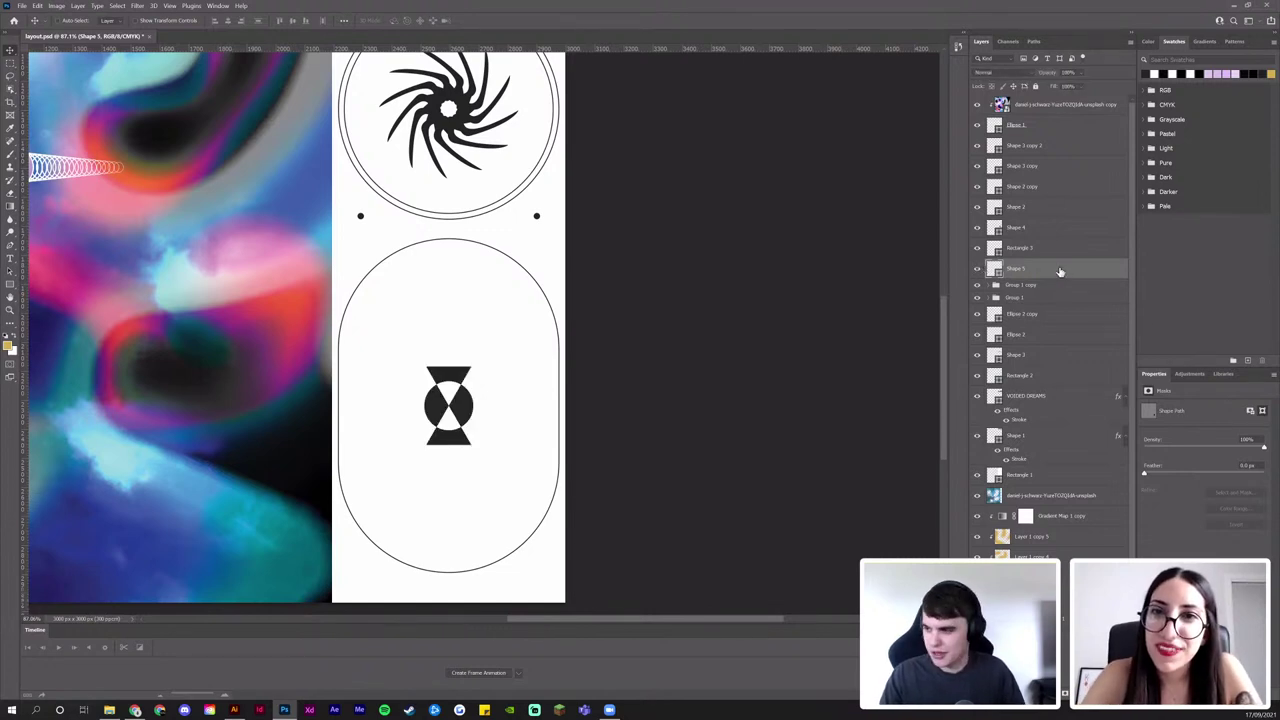
{"action": "double_click", "coordinate": [1045, 273]}
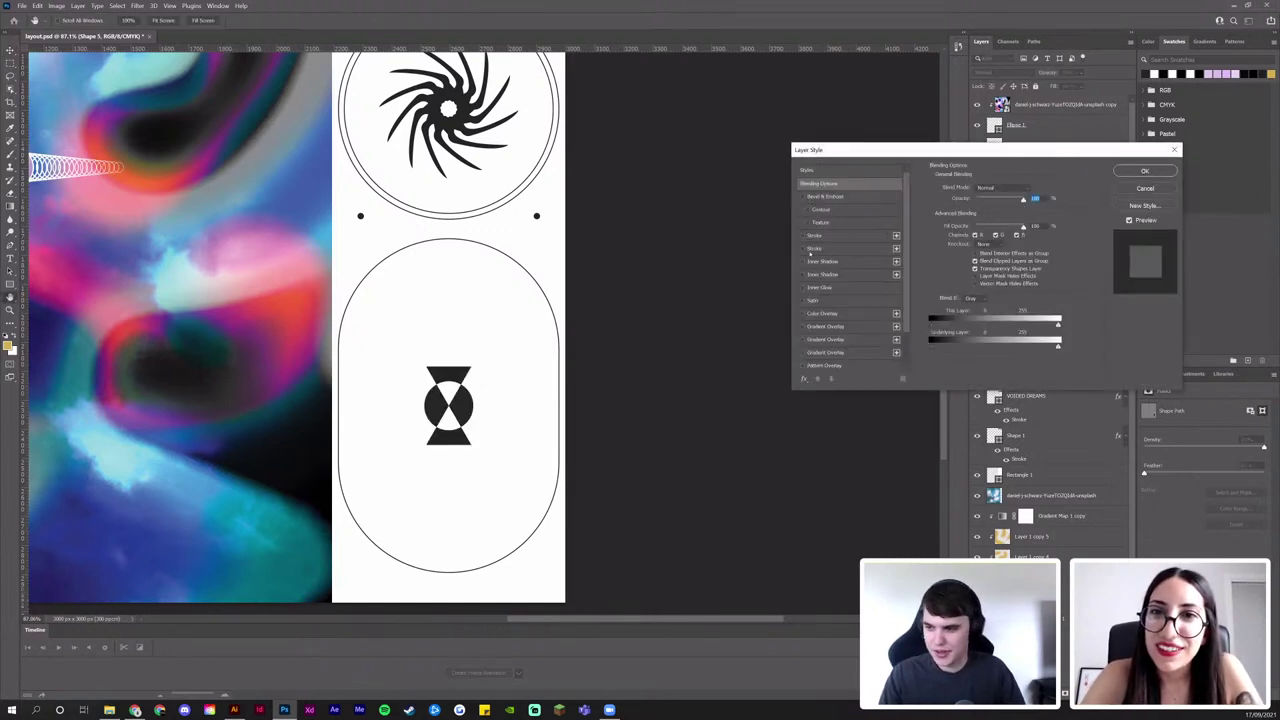
{"action": "left_click", "coordinate": [802, 235]}
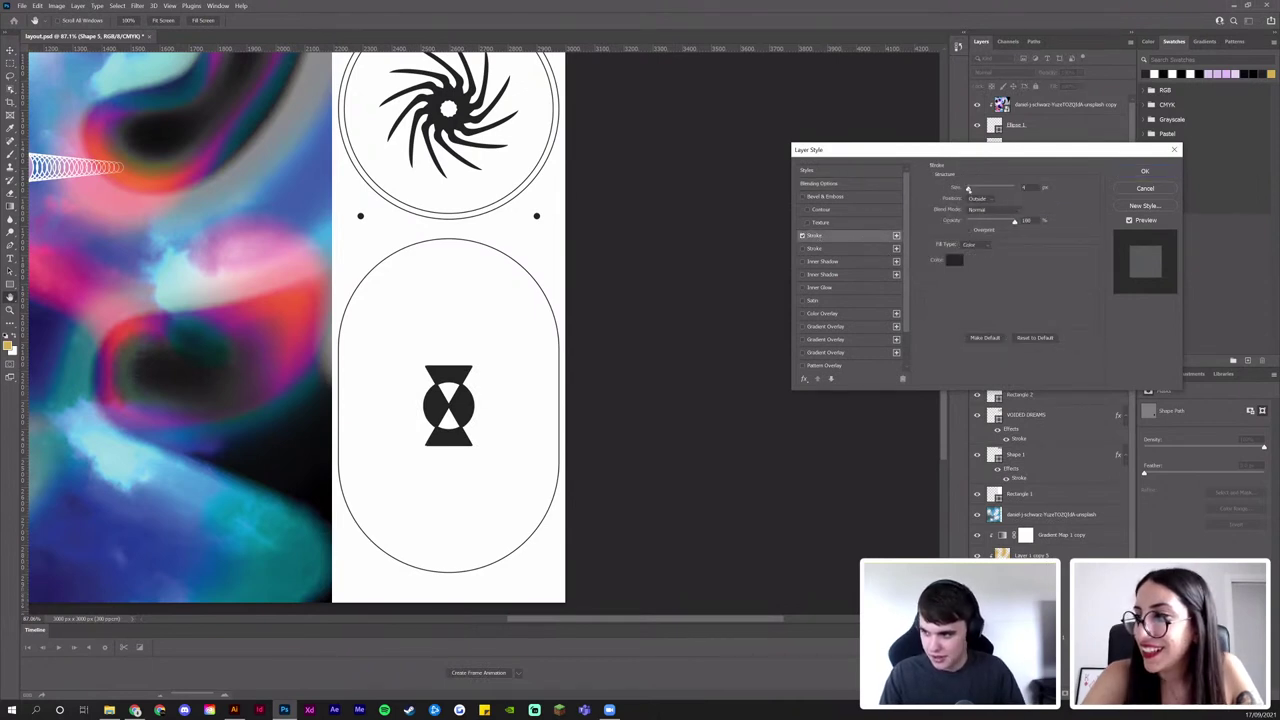
{"action": "left_click_drag", "start_coordinate": [968, 188], "coordinate": [969, 188]}
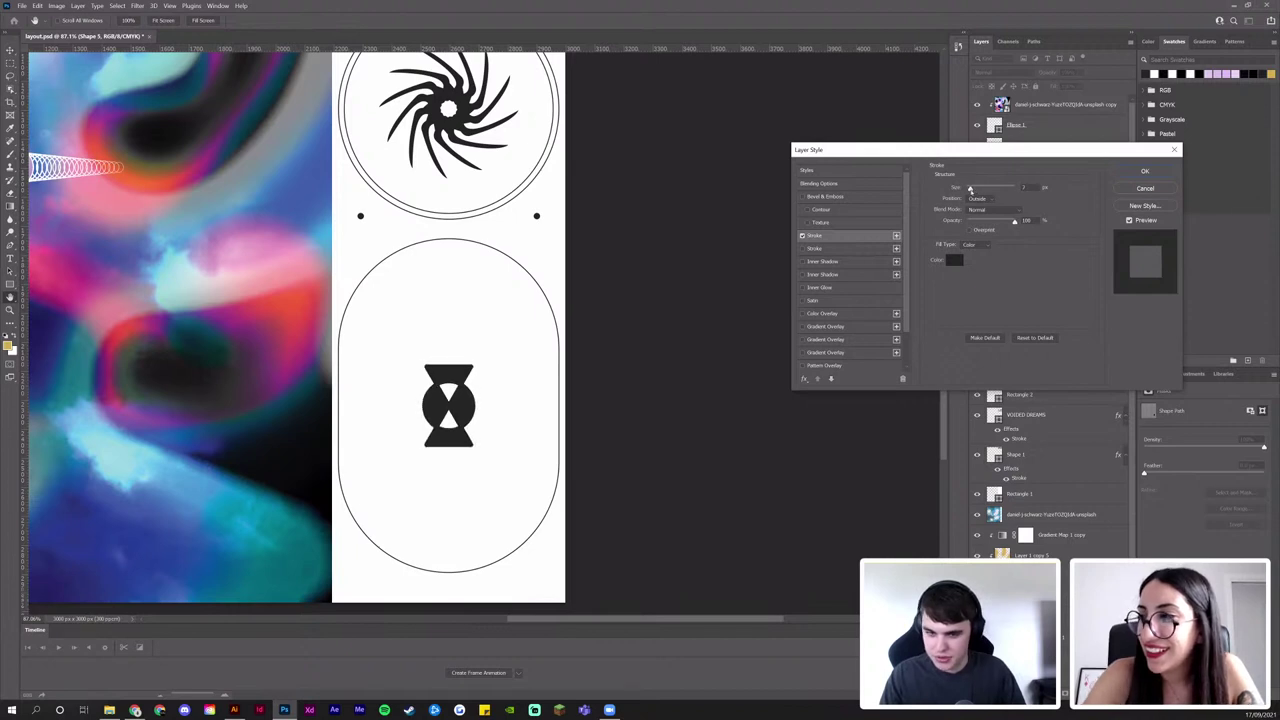
{"action": "key", "text": "Return"}
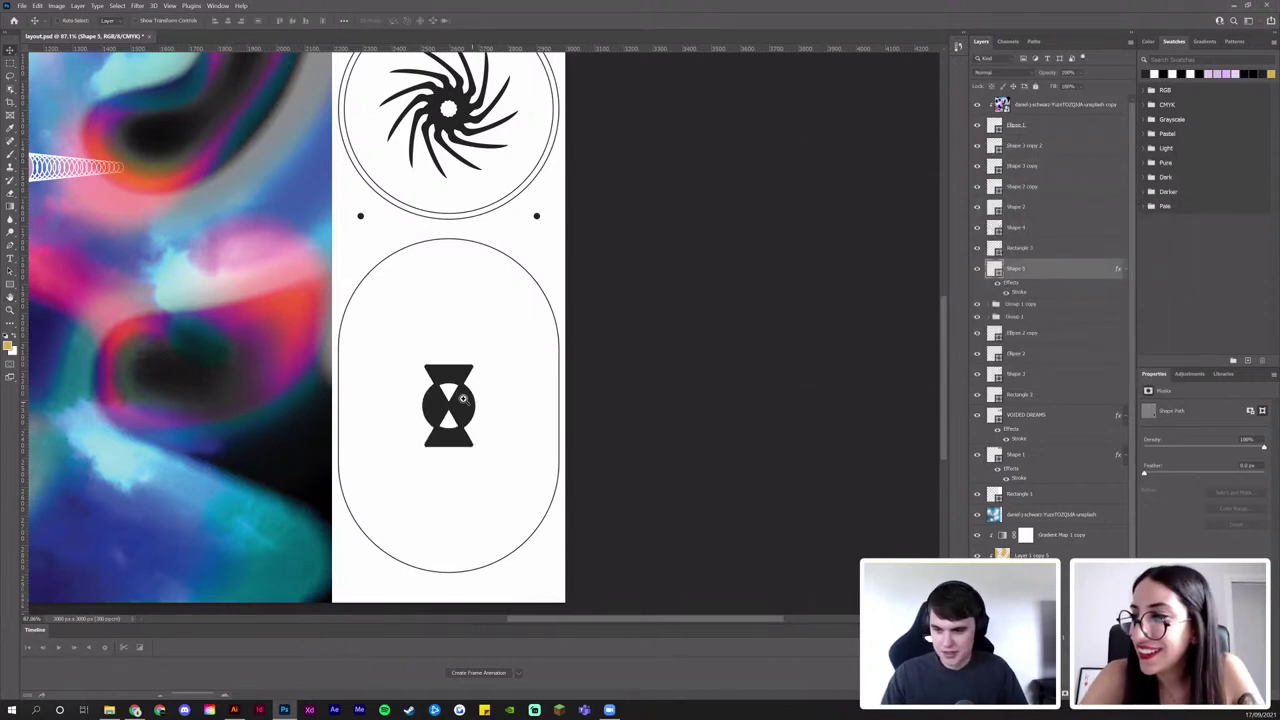
Collapse the hourglass layer's effects list and move the layer above the rounded frame's layer
{"action": "key", "text": "z"}
{"action": "left_click_drag", "start_coordinate": [462, 399], "coordinate": [497, 330]}
{"action": "left_click_drag", "start_coordinate": [501, 386], "coordinate": [501, 342]}
{"action": "key", "text": "v"}
{"action": "left_click", "coordinate": [1125, 271]}
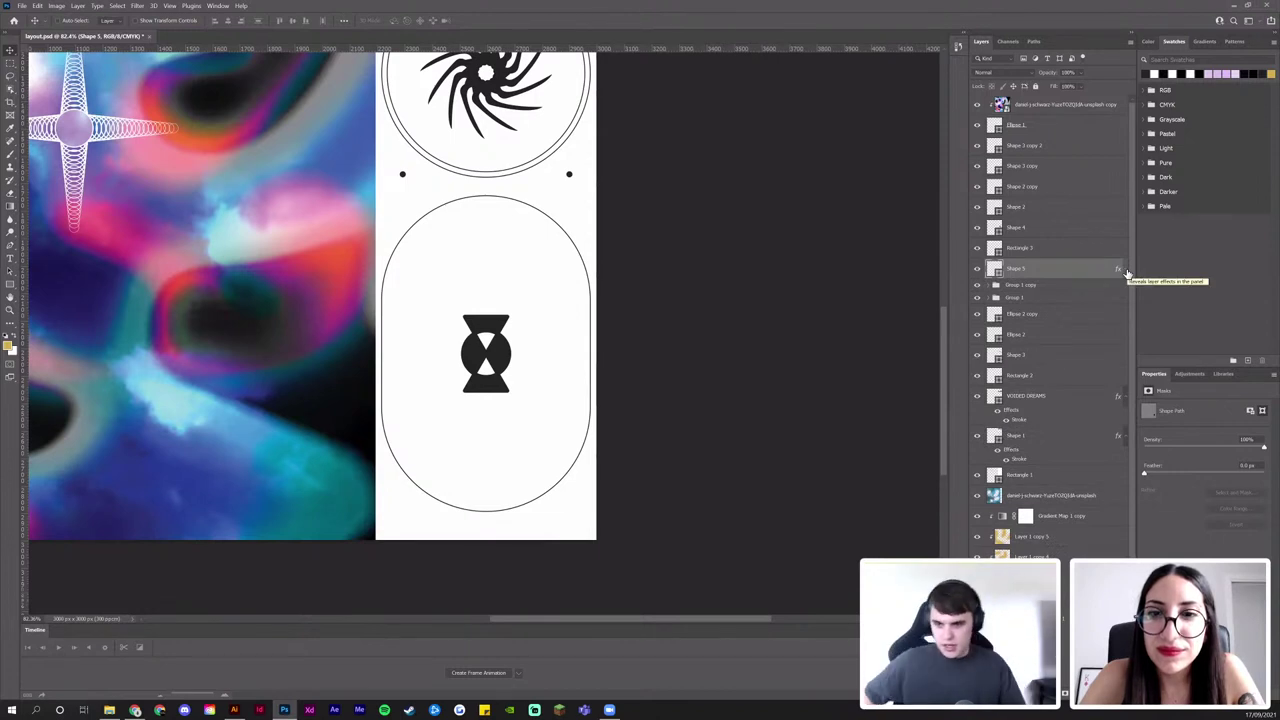
{"action": "key", "text": "z"}
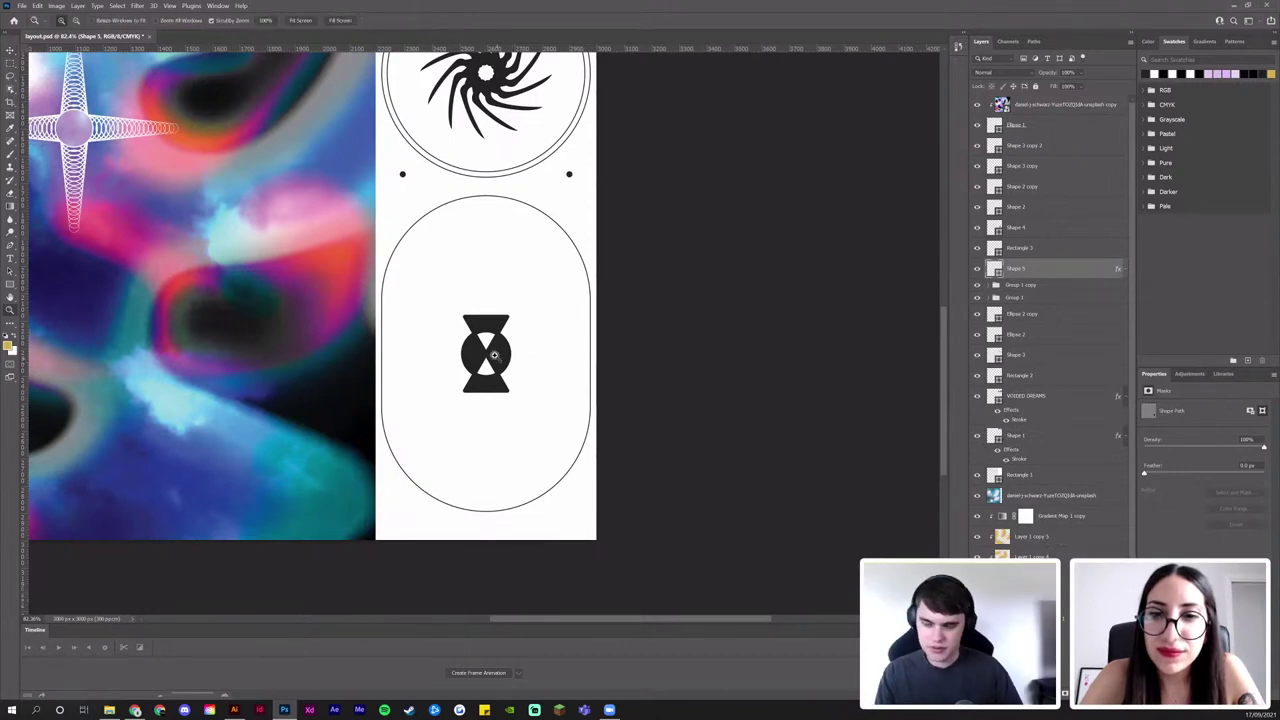
{"action": "left_click_drag", "start_coordinate": [493, 355], "coordinate": [588, 331]}
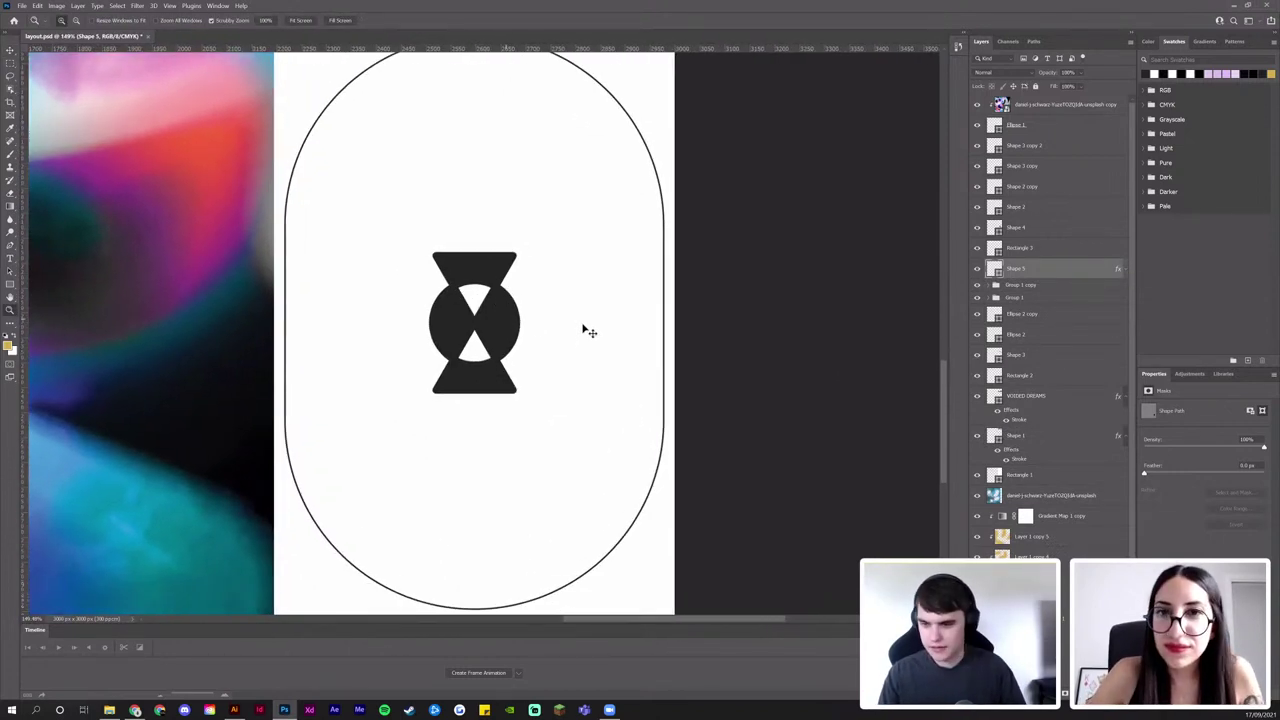
{"action": "key", "text": "v"}
{"action": "left_click_drag", "start_coordinate": [1000, 267], "coordinate": [1037, 250]}
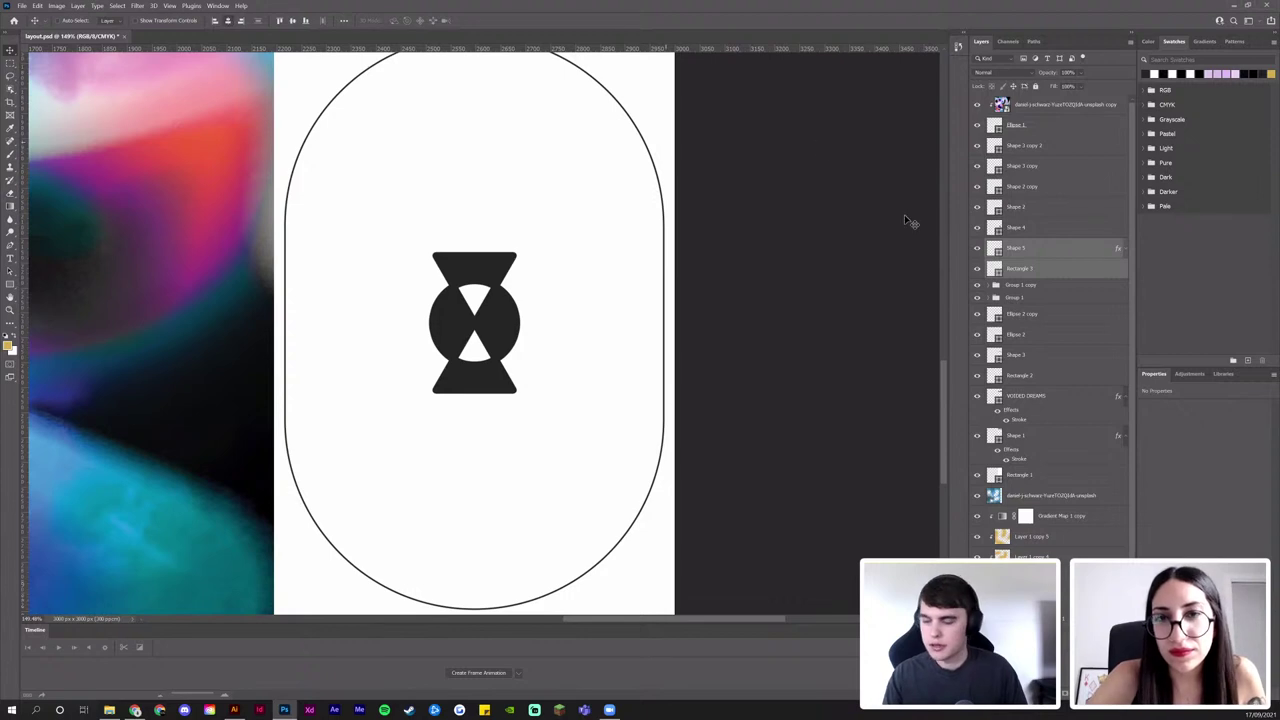
Set the hourglass layer's stroke effect to 5 px and collapse its effects list again
{"action": "left_click", "coordinate": [1099, 249]}
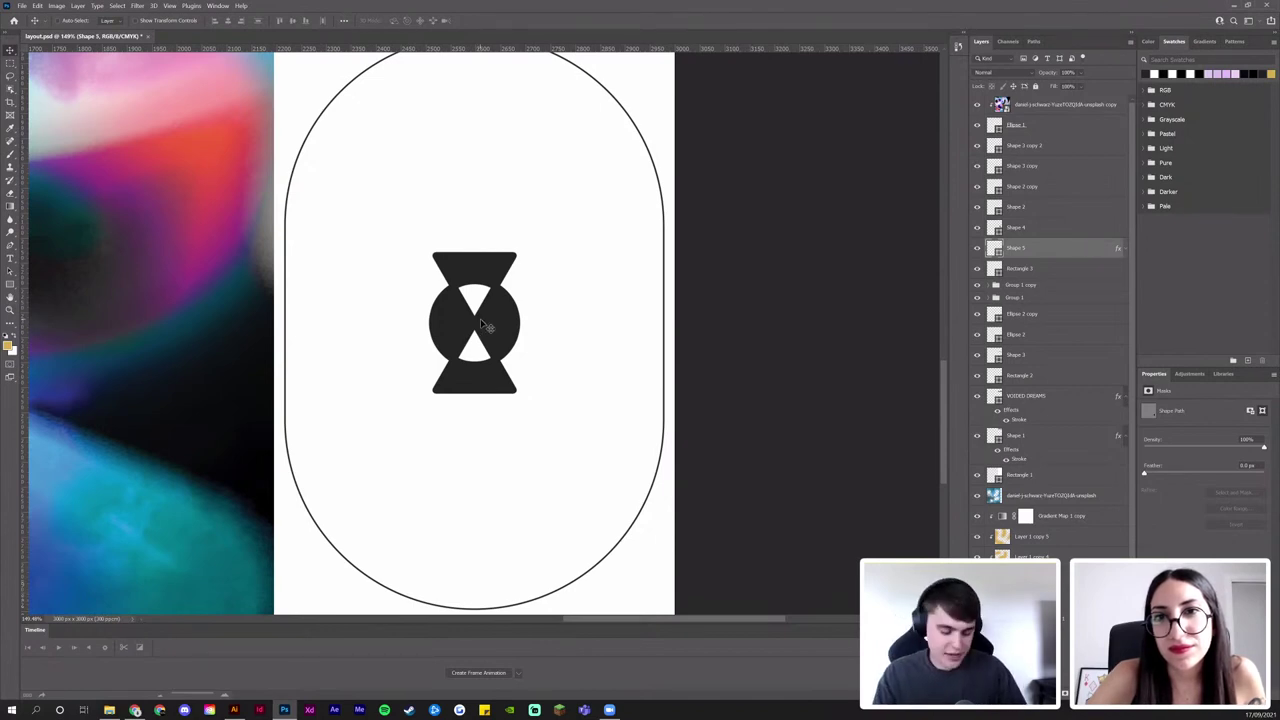
{"action": "key", "text": "z"}
{"action": "key", "text": "v"}
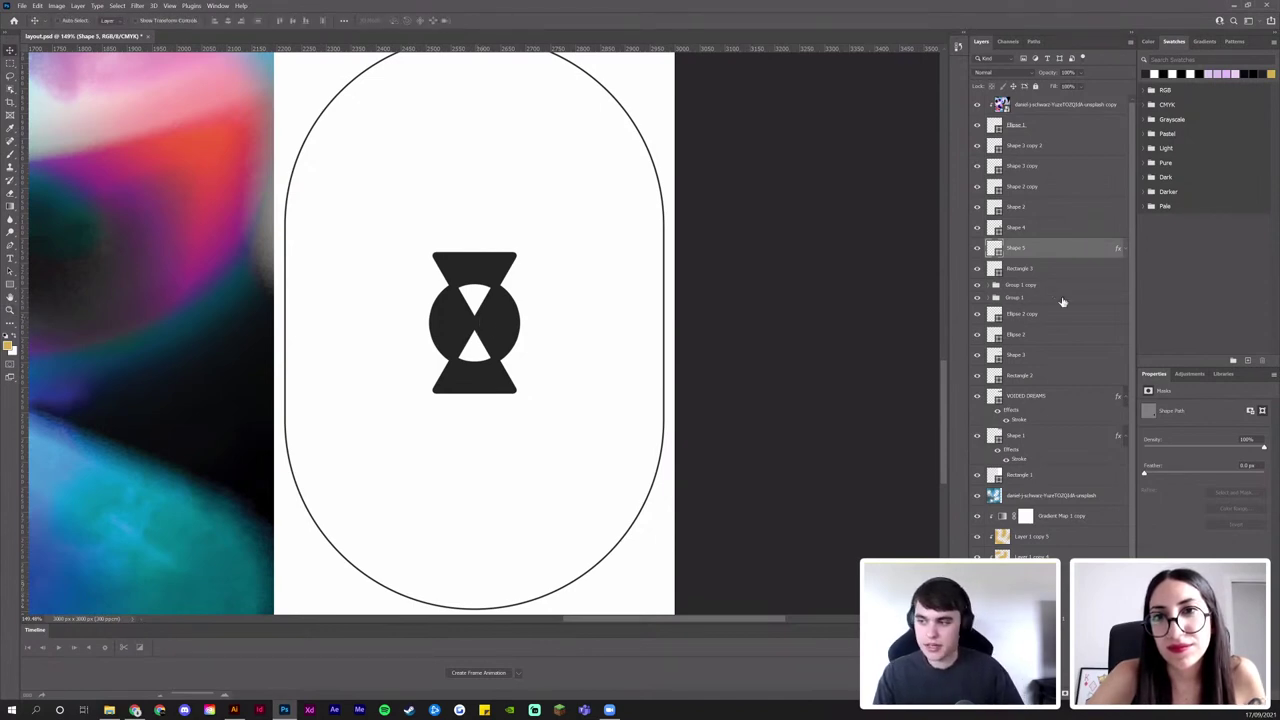
{"action": "left_click", "coordinate": [1123, 251]}
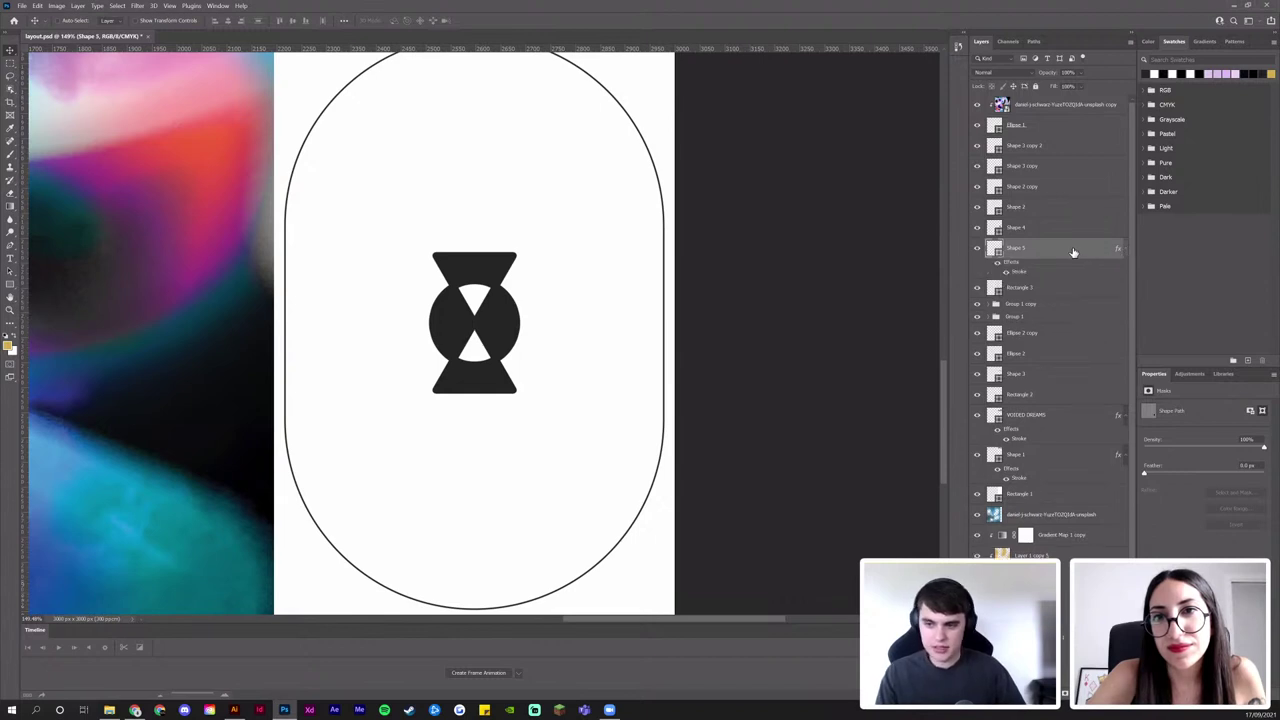
{"action": "double_click", "coordinate": [1073, 250]}
{"action": "left_click", "coordinate": [831, 238]}
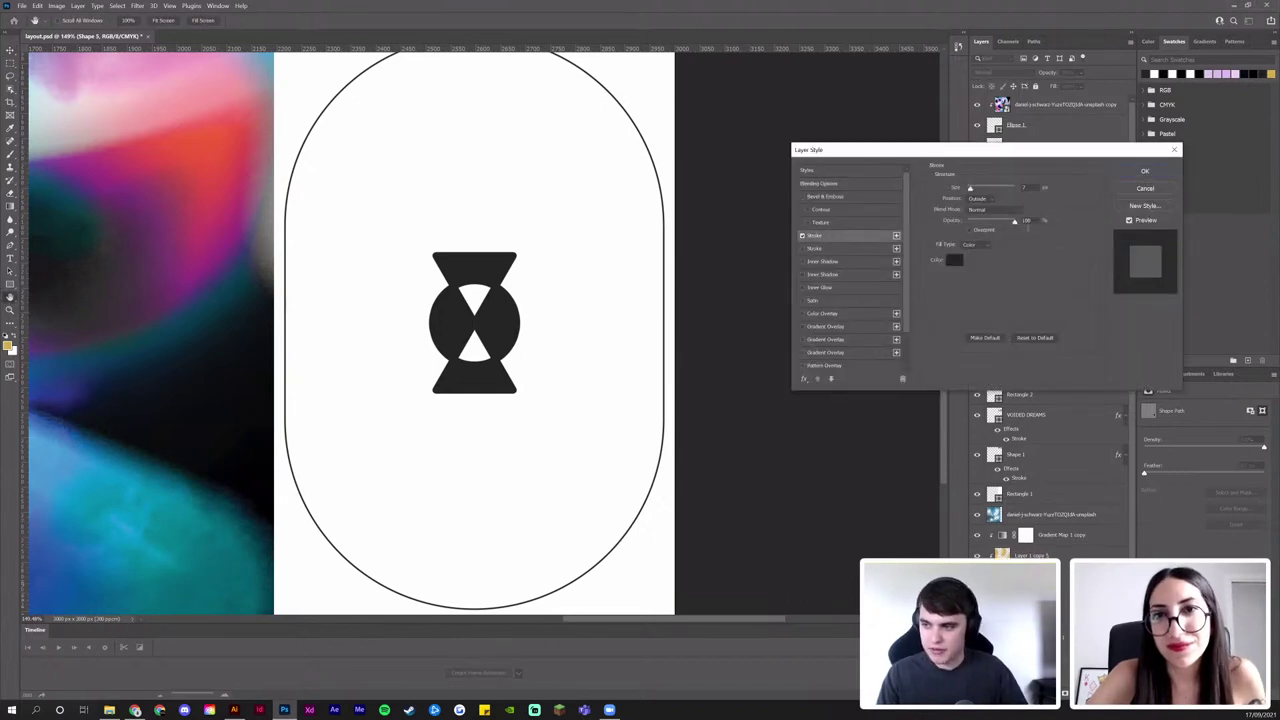
{"action": "left_click_drag", "start_coordinate": [1029, 189], "coordinate": [1014, 192]}
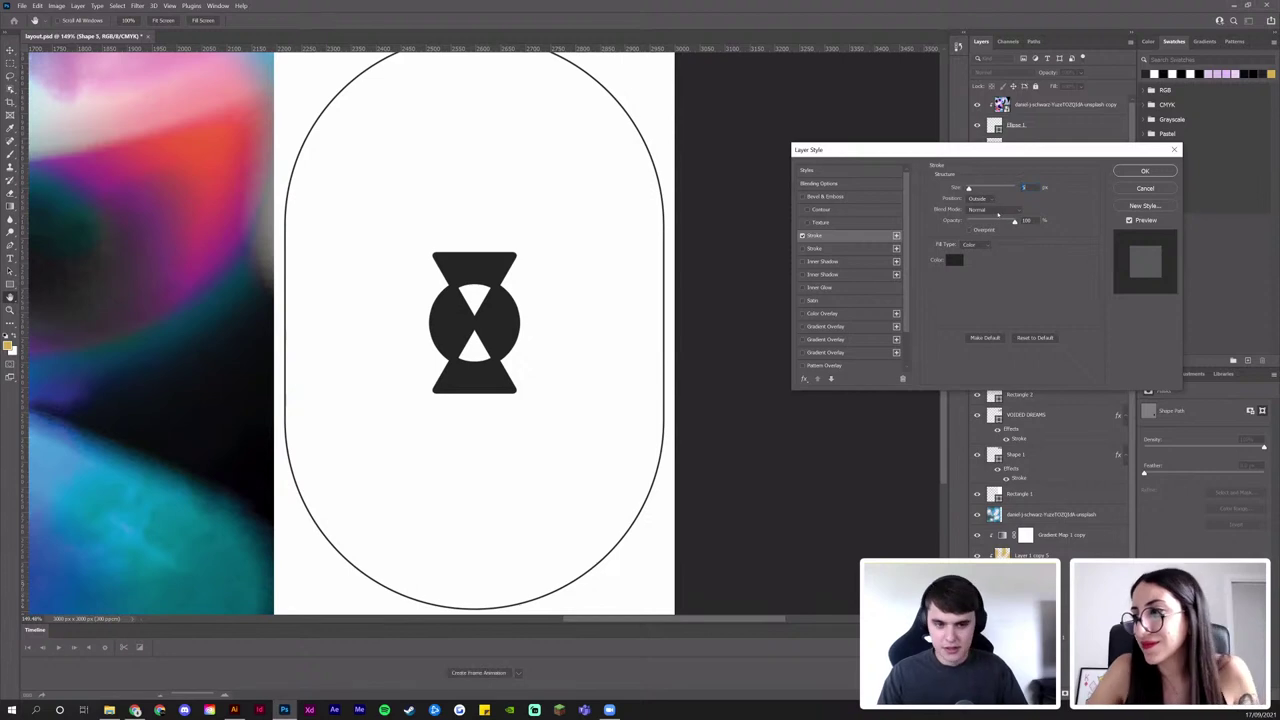
{"action": "type", "text": "5"}
{"action": "key", "text": "Return"}
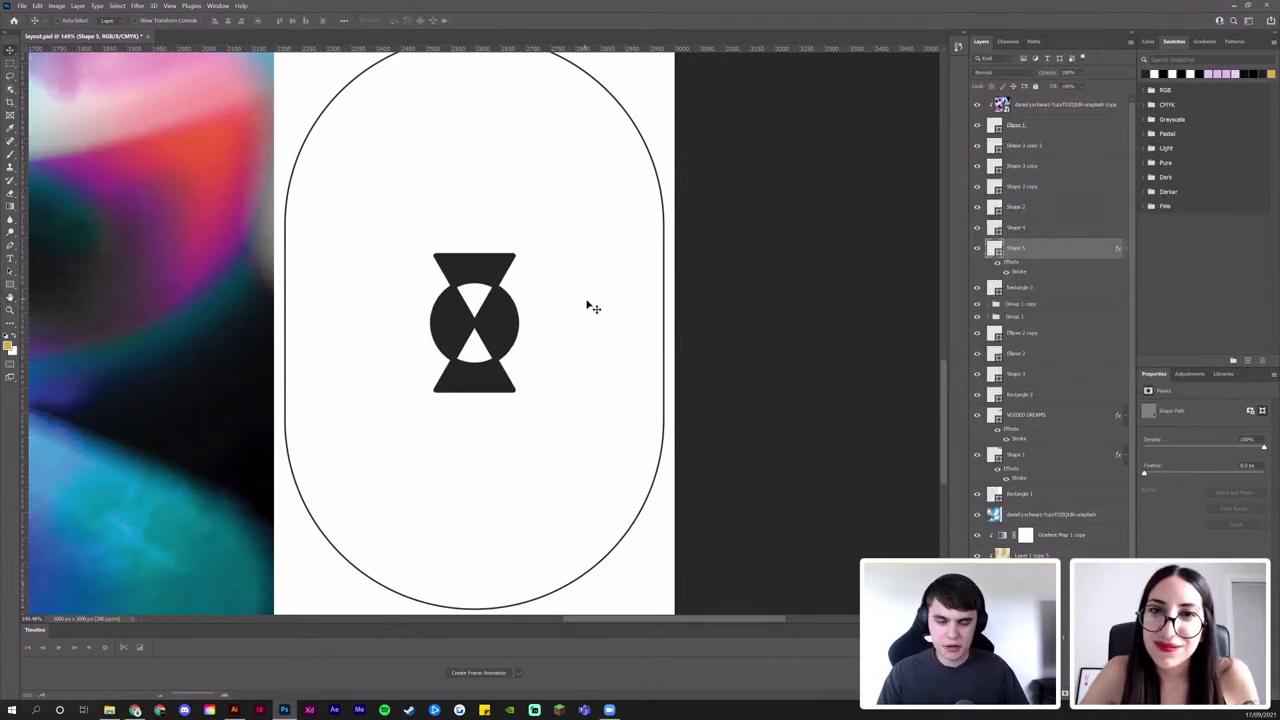
{"action": "key", "text": "z"}
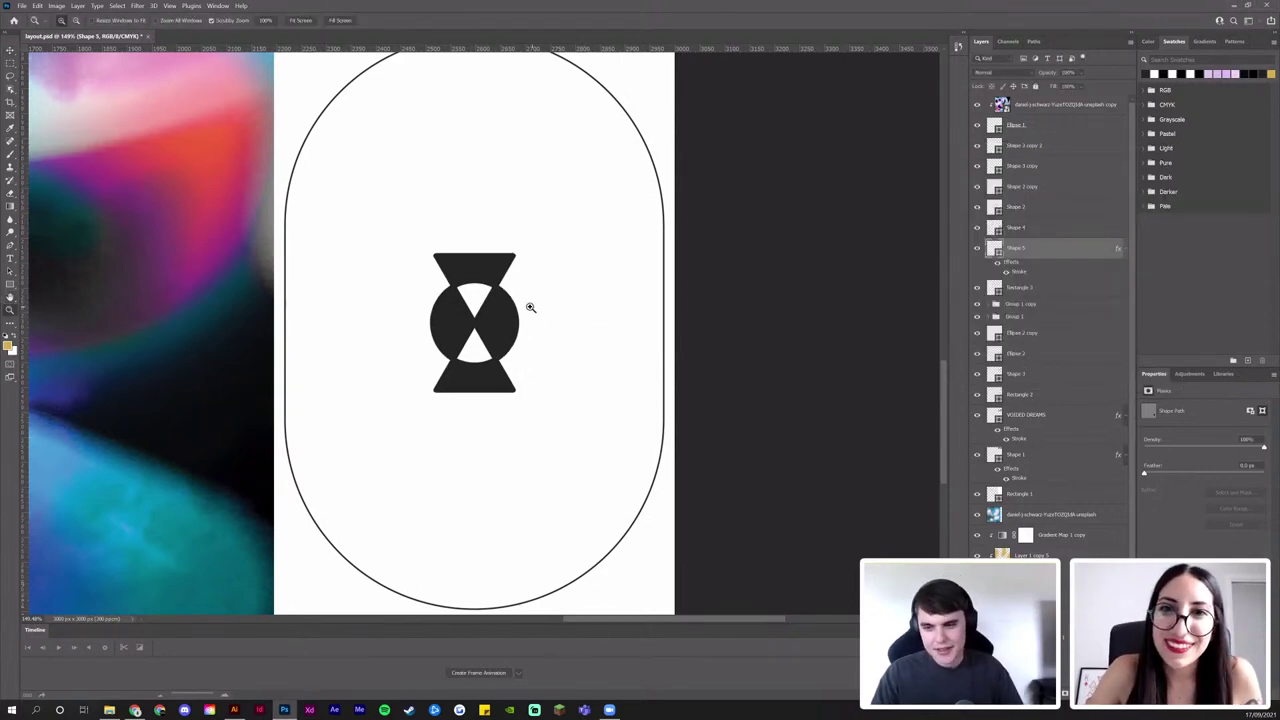
{"action": "left_click_drag", "start_coordinate": [497, 302], "coordinate": [543, 330]}
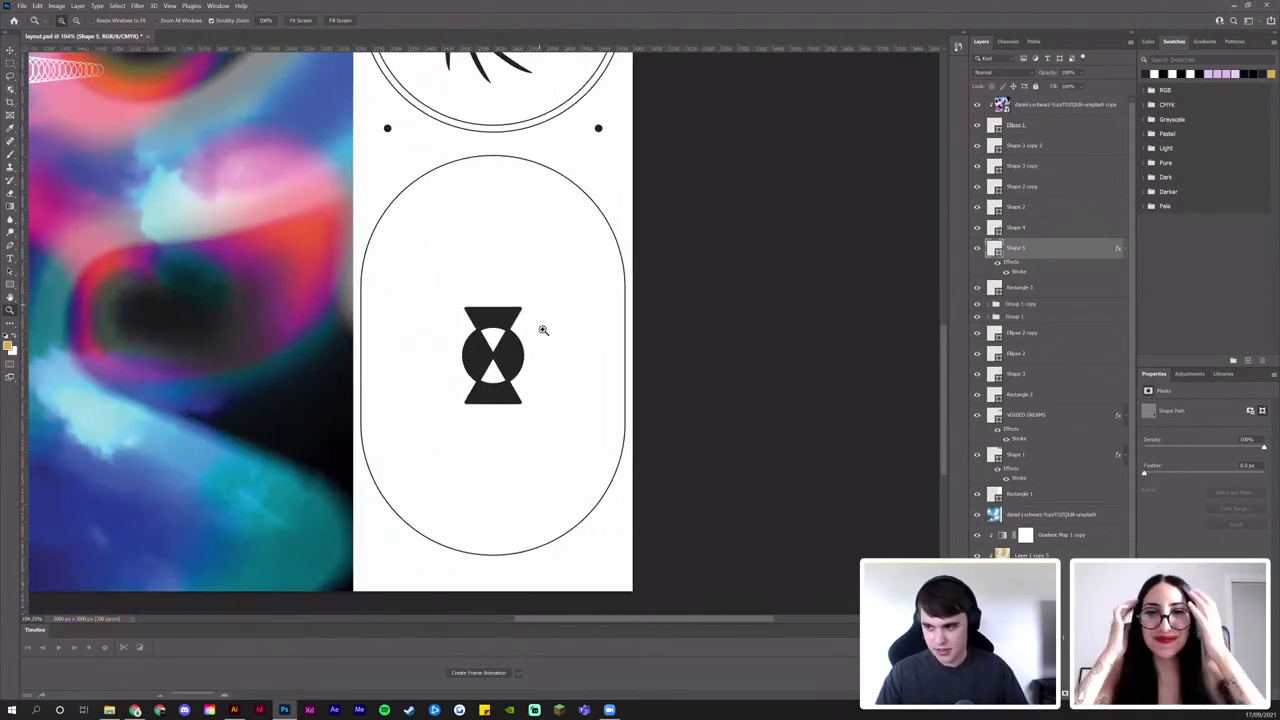
{"action": "key", "text": "v"}
{"action": "left_click", "coordinate": [1126, 249]}
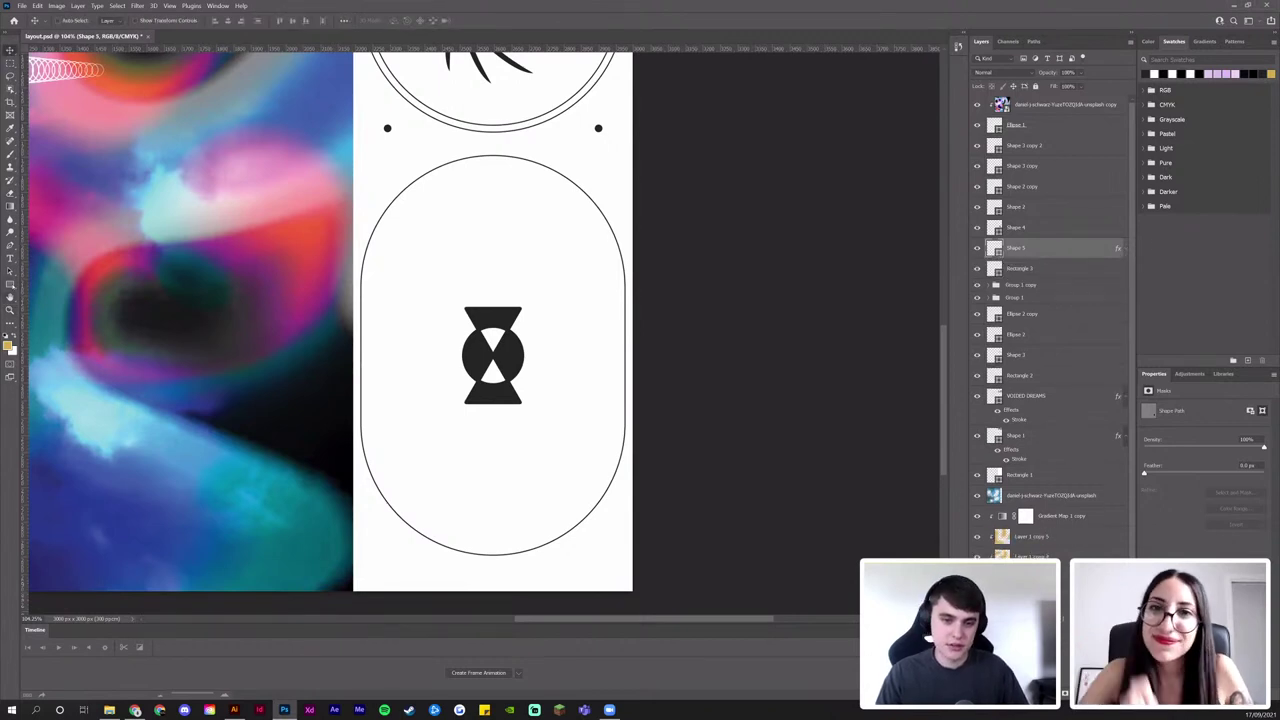
{"action": "left_click", "coordinate": [10, 285]}
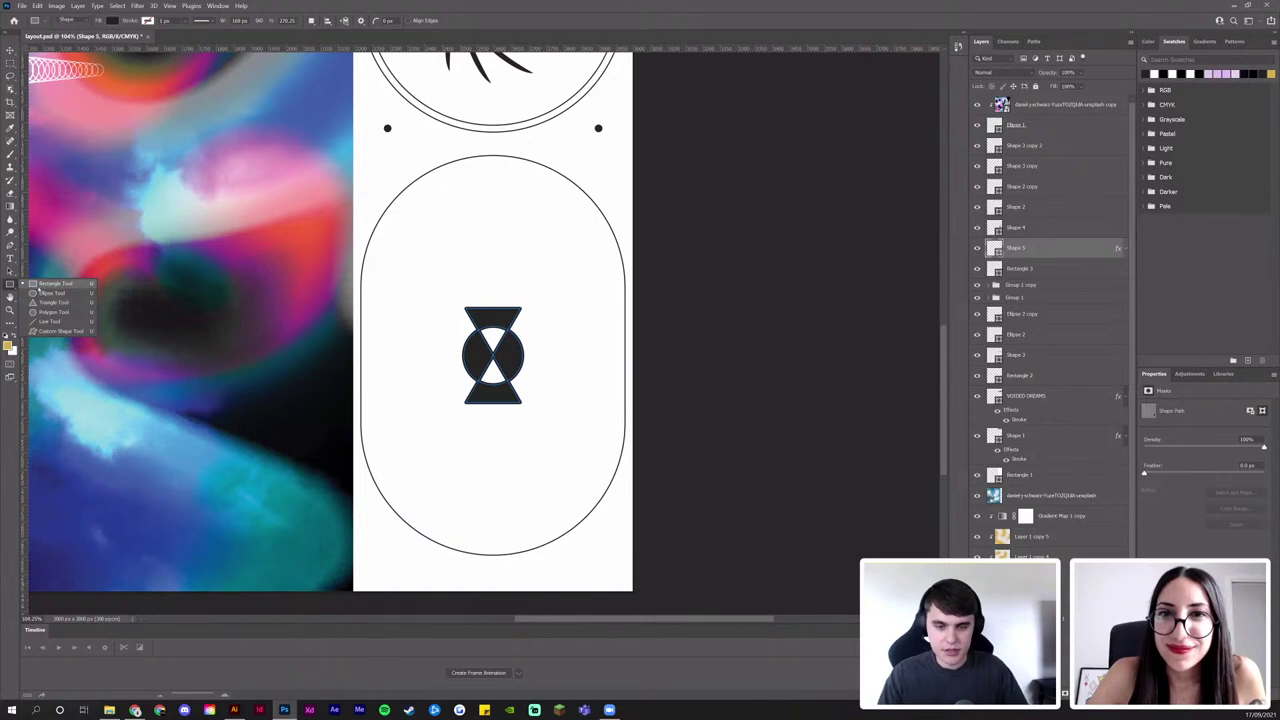
{"action": "left_click", "coordinate": [42, 284]}
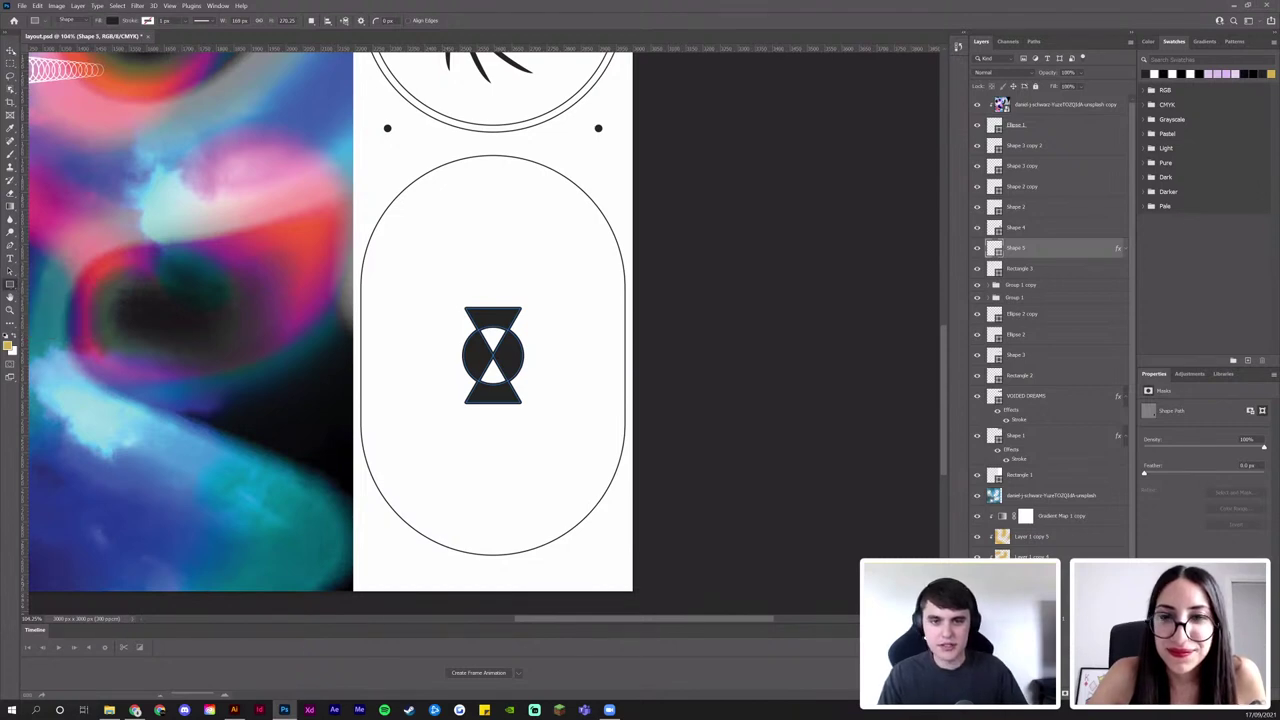
{"action": "key", "text": "v"}
{"action": "left_click_drag", "start_coordinate": [489, 354], "coordinate": [539, 303]}
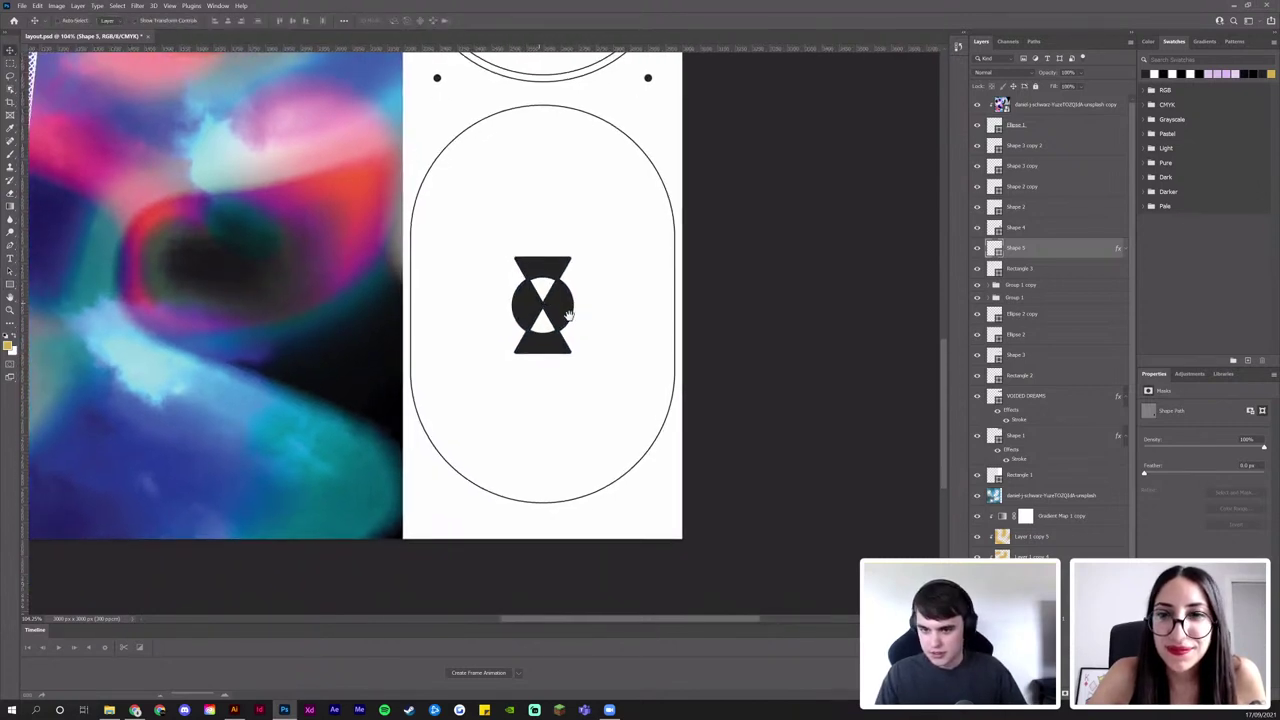
{"action": "scroll", "coordinate": [474, 333], "scroll_direction": "up", "scroll_amount": 2}
{"action": "scroll", "coordinate": [474, 333], "scroll_direction": "left", "scroll_amount": 2}
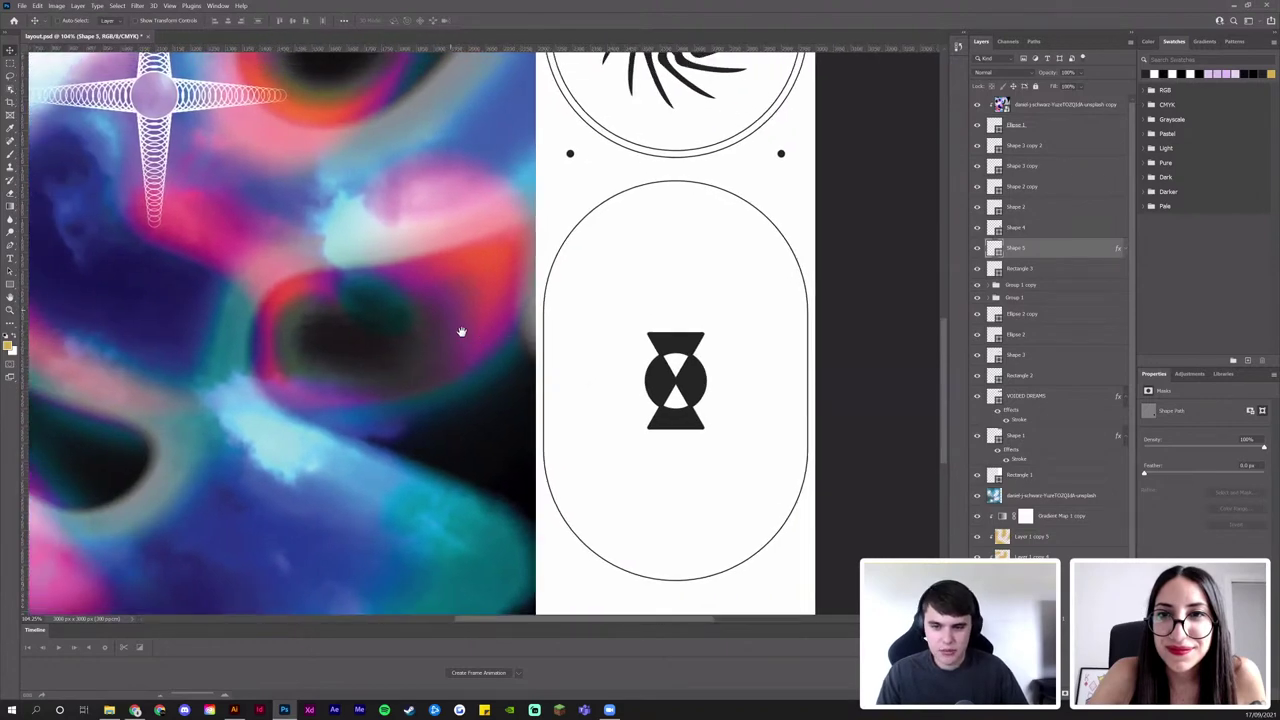
Review the hourglass against the whole poster layout and examine its rounded frame closely
{"action": "left_click_drag", "start_coordinate": [462, 332], "coordinate": [506, 359]}
{"action": "key", "text": "z"}
{"action": "mouse_move", "coordinate": [433, 309]}
{"action": "left_mouse_down"}
{"action": "mouse_move", "coordinate": [417, 314]}
{"action": "mouse_move", "coordinate": [432, 331]}
{"action": "left_mouse_up"}
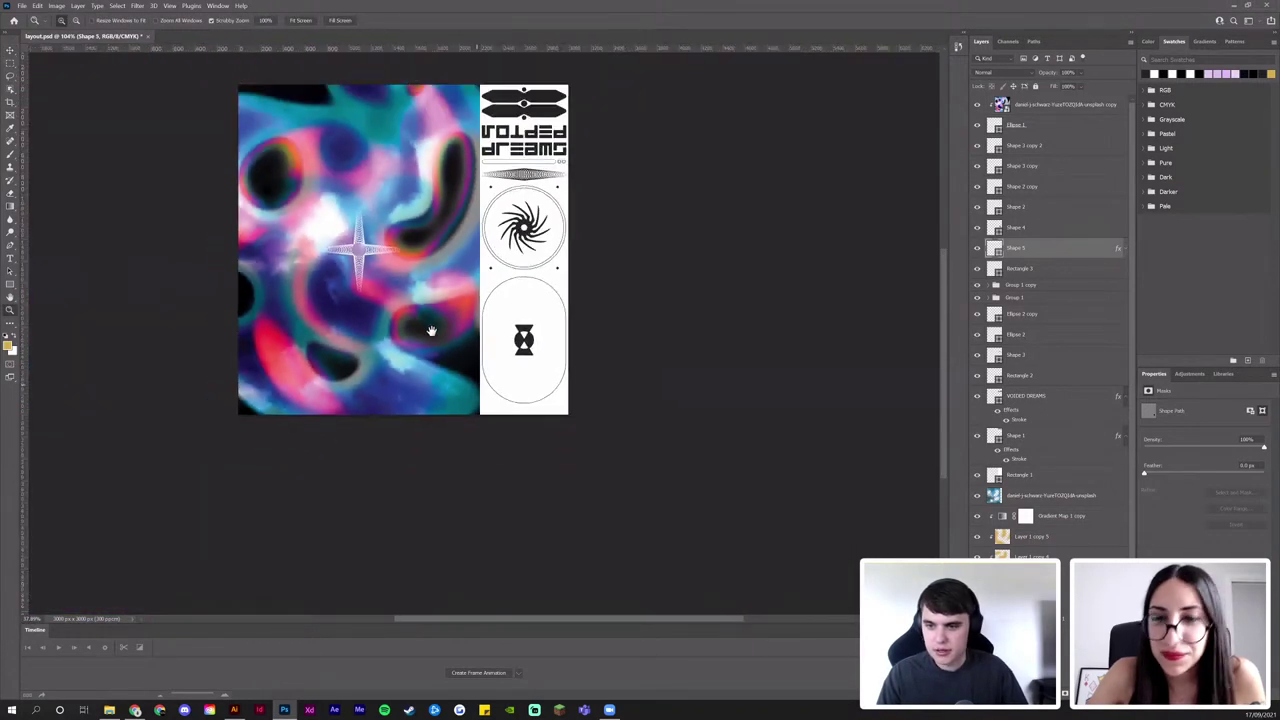
{"action": "scroll", "coordinate": [431, 331], "scroll_direction": "up", "scroll_amount": 1}
{"action": "scroll", "coordinate": [431, 331], "scroll_direction": "left", "scroll_amount": 1}
{"action": "scroll", "coordinate": [620, 362], "scroll_direction": "up", "scroll_amount": 3}
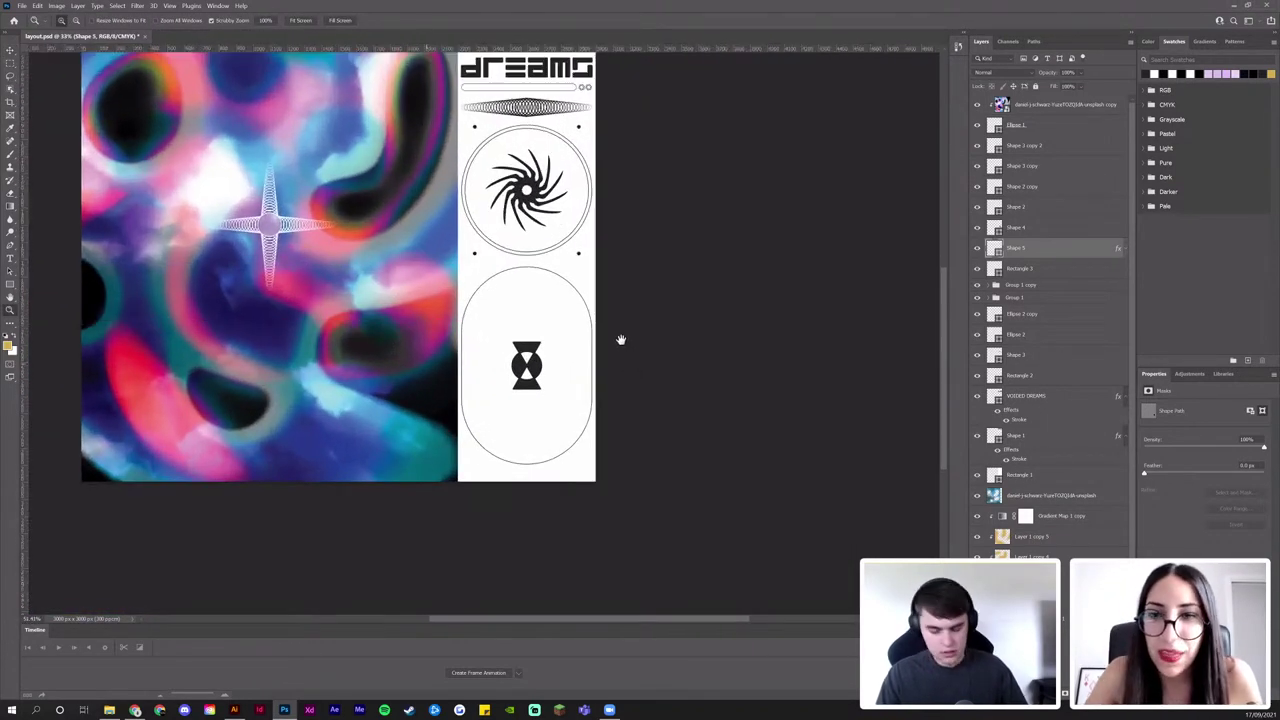
{"action": "scroll", "coordinate": [620, 340], "scroll_direction": "up", "scroll_amount": 4}
{"action": "scroll", "coordinate": [623, 346], "scroll_direction": "down", "scroll_amount": 1}
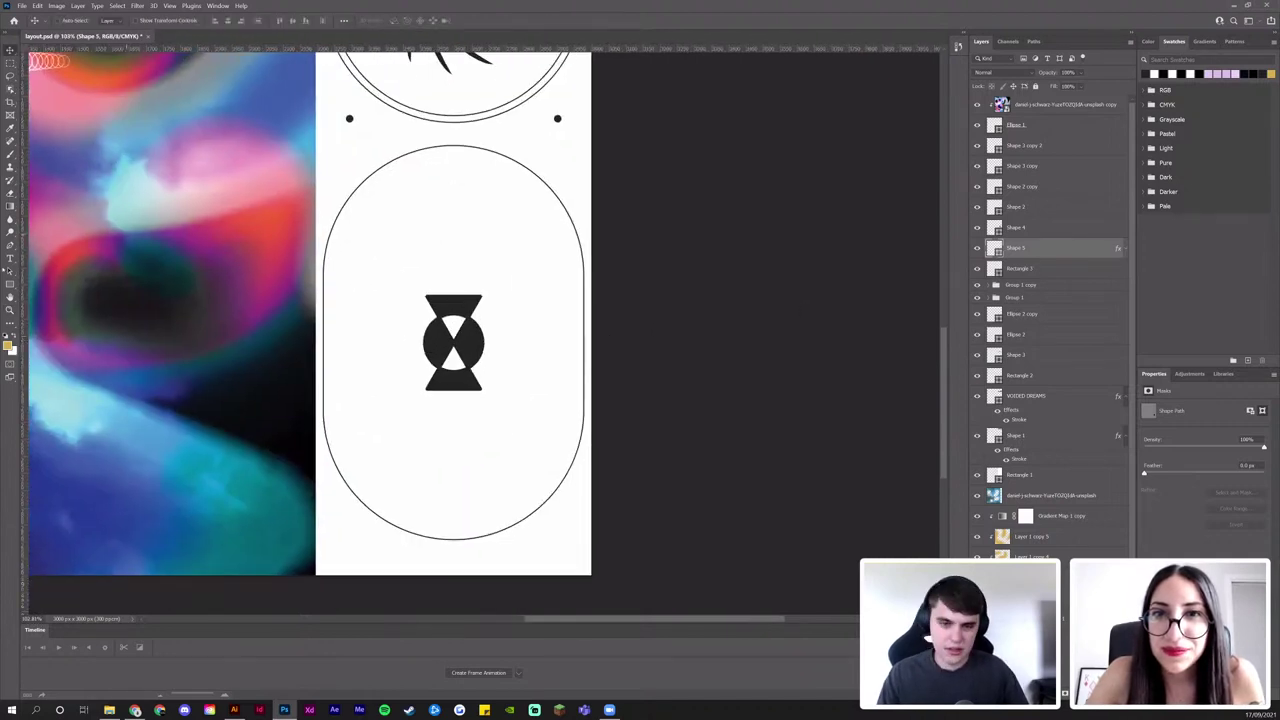
Try a thin vertical line about 247 px long above the hourglass with the Line tool, and delete it
{"action": "left_click", "coordinate": [10, 284]}
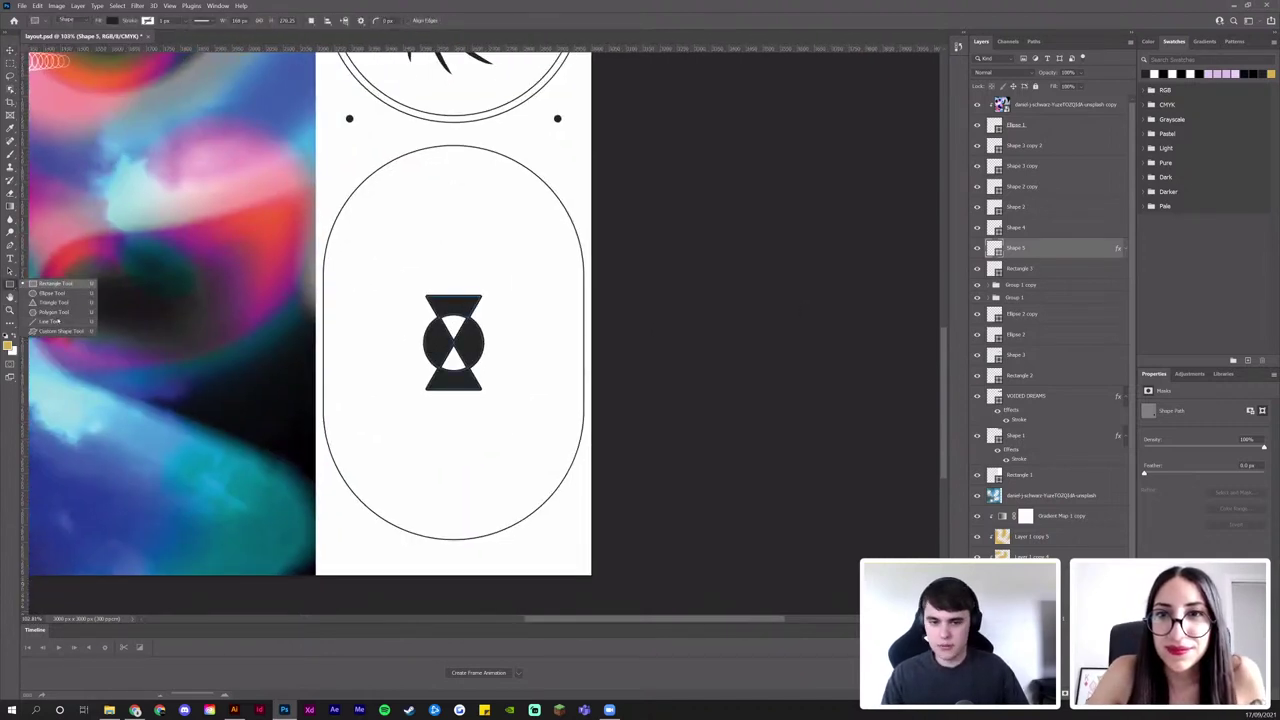
{"action": "left_click", "coordinate": [92, 321]}
{"action": "mouse_move", "coordinate": [443, 179]}
{"action": "left_mouse_down"}
{"action": "mouse_move", "coordinate": [463, 246]}
{"action": "mouse_move", "coordinate": [453, 263]}
{"action": "mouse_move", "coordinate": [477, 234]}
{"action": "left_mouse_up"}
{"action": "key", "text": "v"}
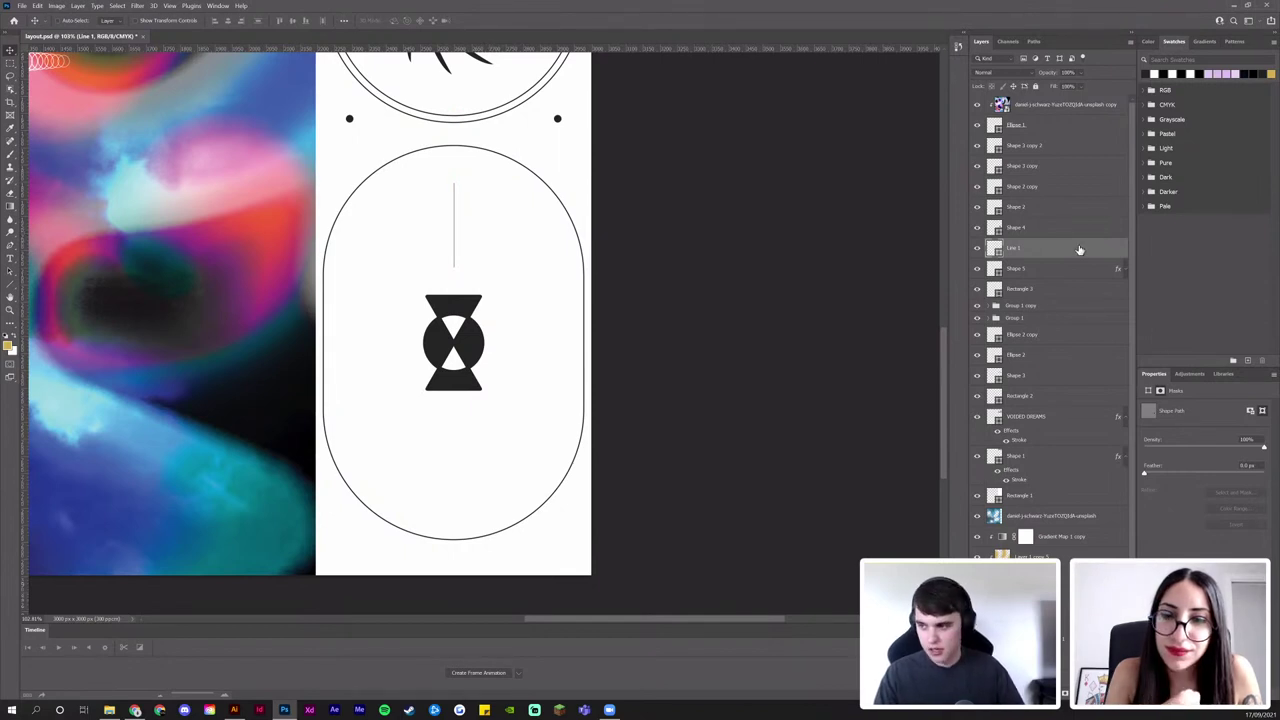
{"action": "left_click", "coordinate": [1032, 246]}
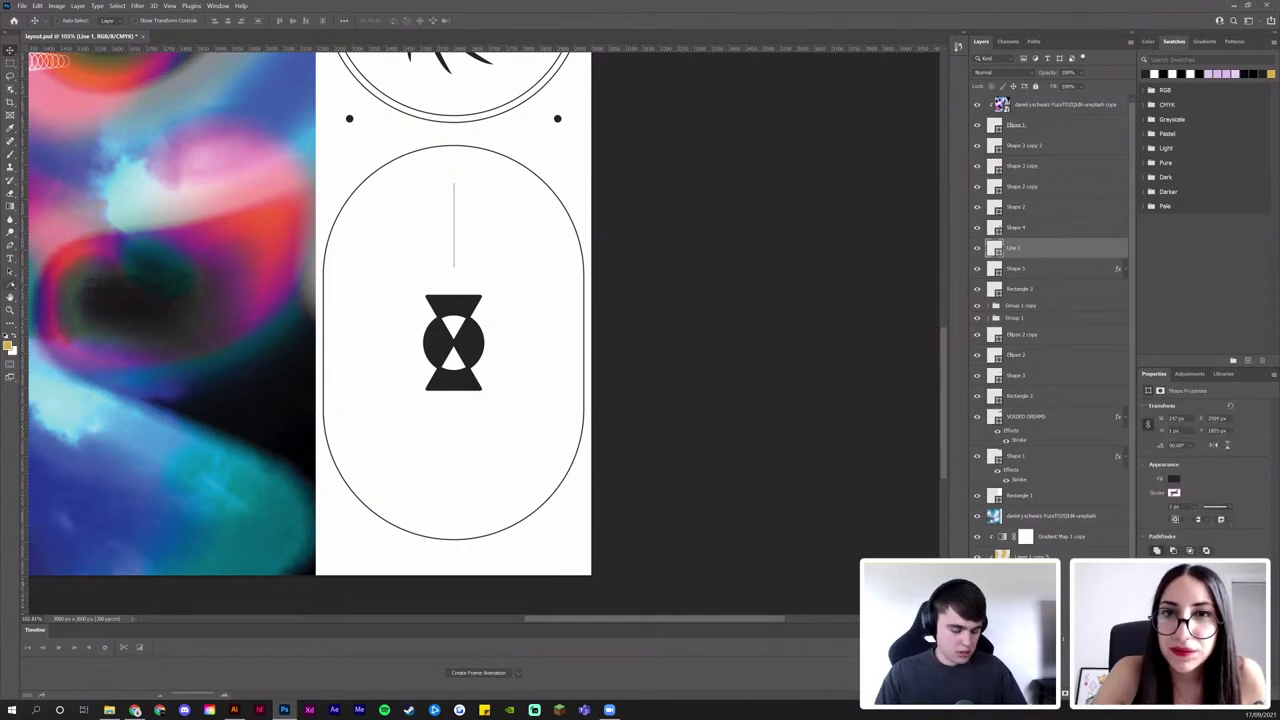
{"action": "key", "text": "Delete"}
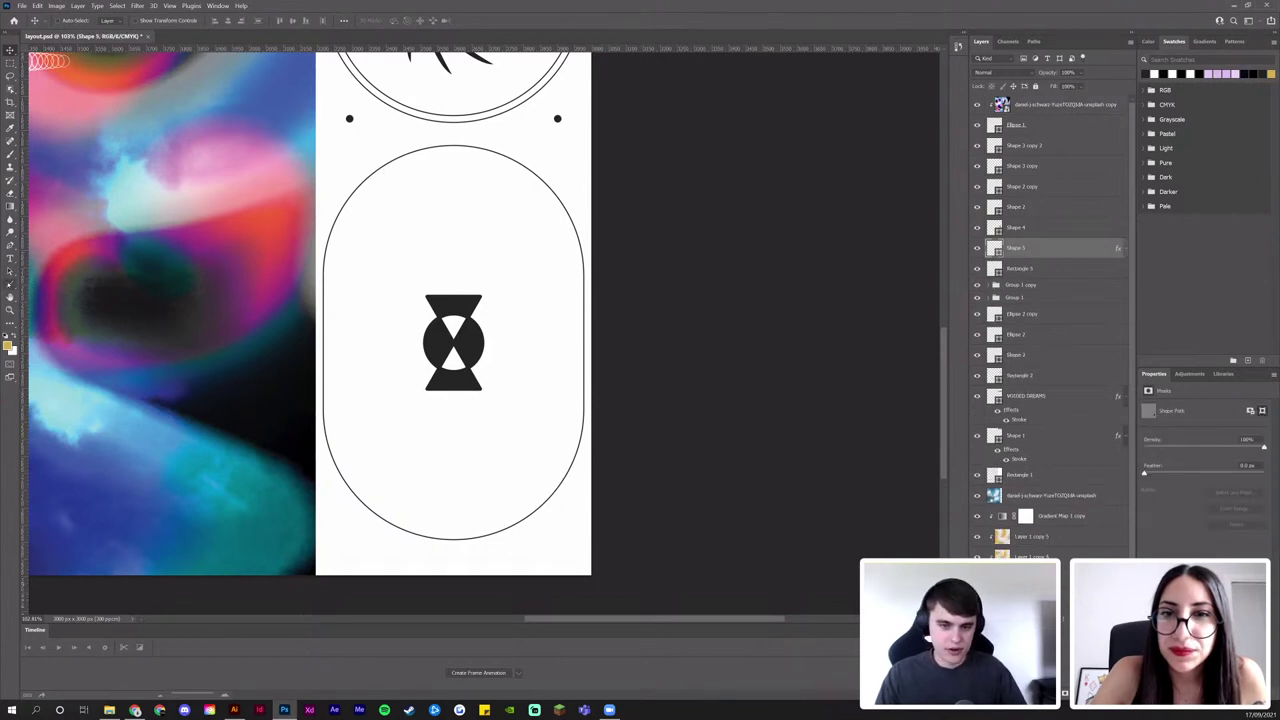
Draw a dark vertical bar 4 px wide and about 274 px tall above the hourglass and centre it on the symbol
{"action": "left_click", "coordinate": [10, 284]}
{"action": "left_click", "coordinate": [50, 314]}
{"action": "left_click_drag", "start_coordinate": [450, 182], "coordinate": [537, 282]}
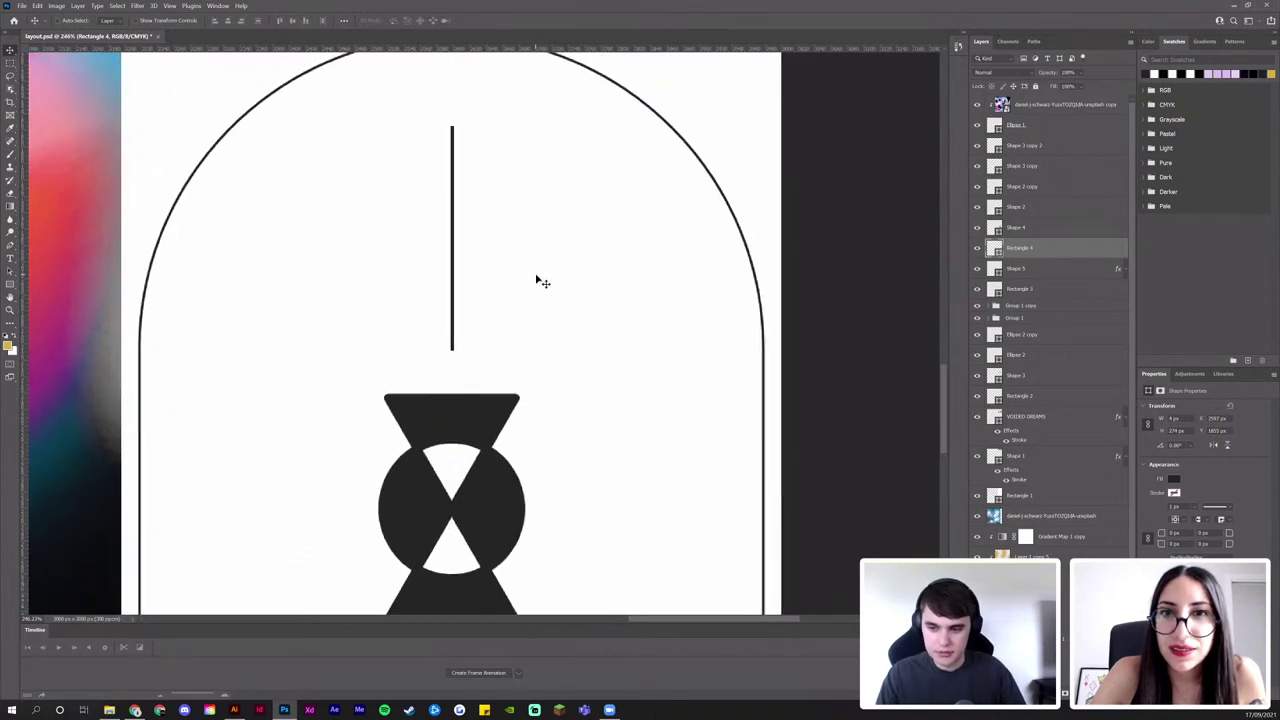
{"action": "key", "text": "Left"}
{"action": "key", "text": "Left"}
{"action": "key", "text": "Left"}
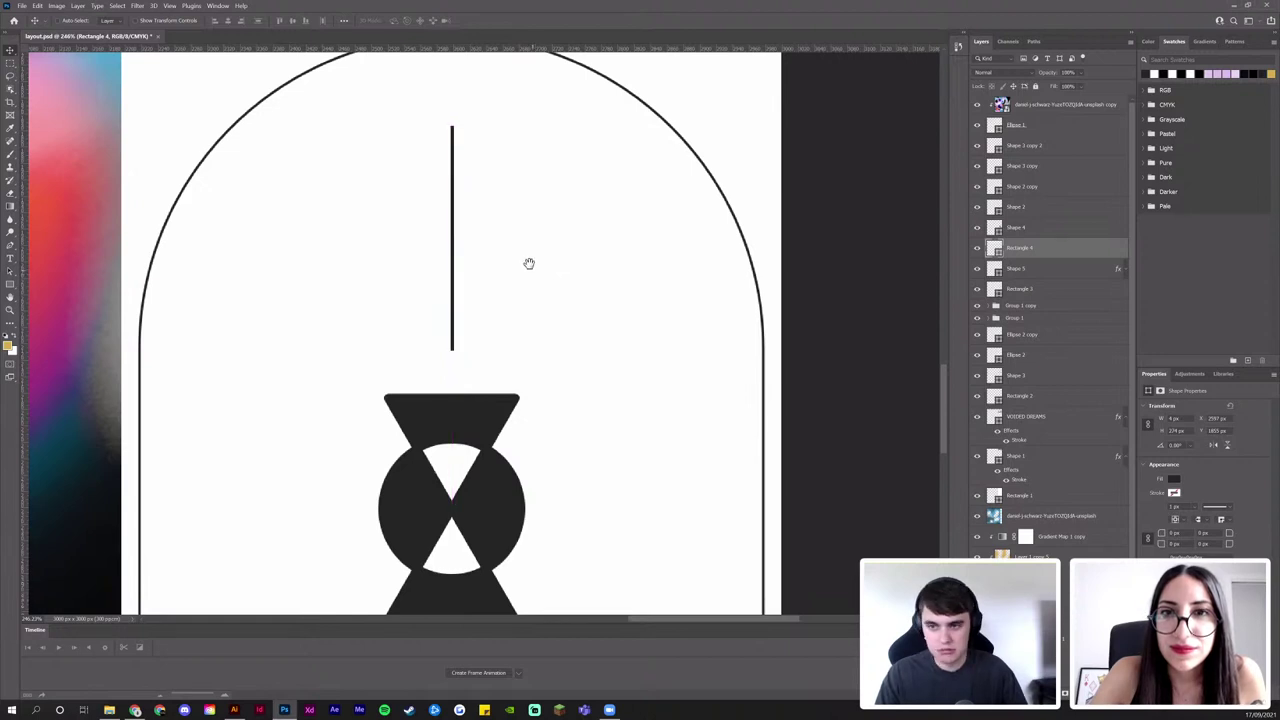
{"action": "left_click_drag", "start_coordinate": [528, 263], "coordinate": [518, 300]}
{"action": "key", "text": "Left"}
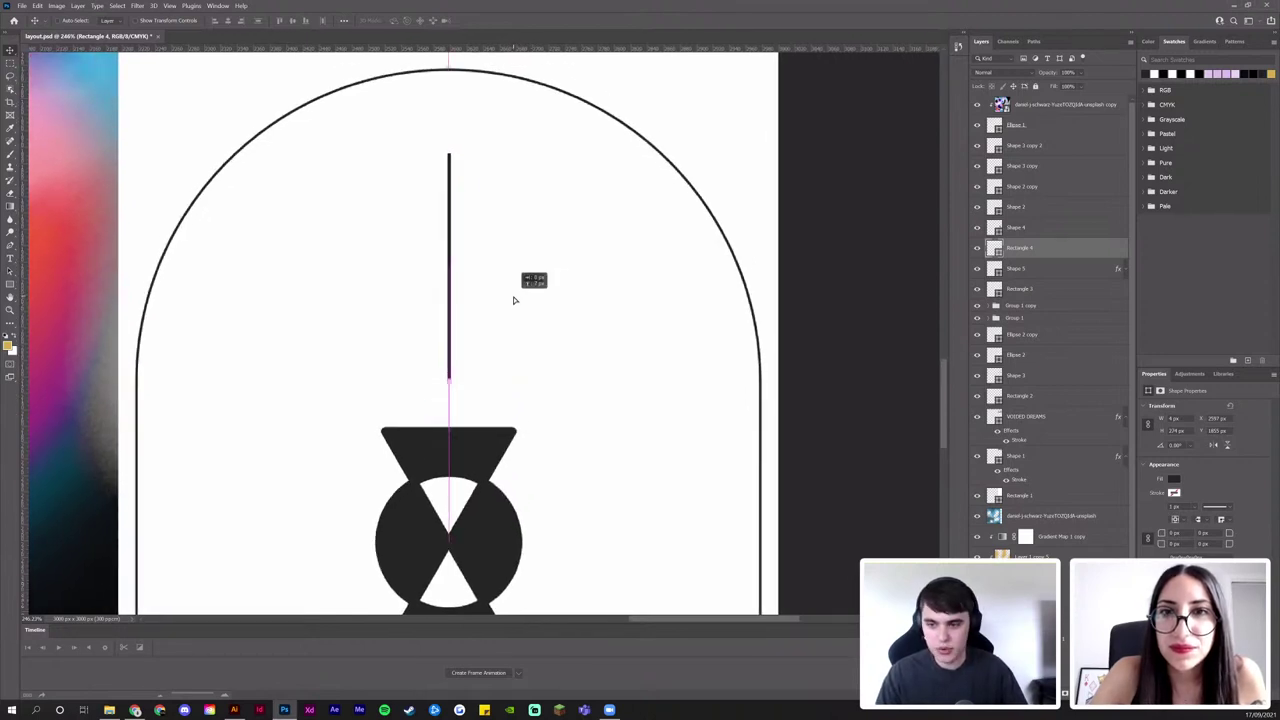
Shorten the vertical bar above the hourglass from both ends to about 153 px
{"action": "key", "text": "ctrl+t"}
{"action": "left_click_drag", "start_coordinate": [449, 152], "coordinate": [476, 252]}
{"action": "key", "text": "Return"}
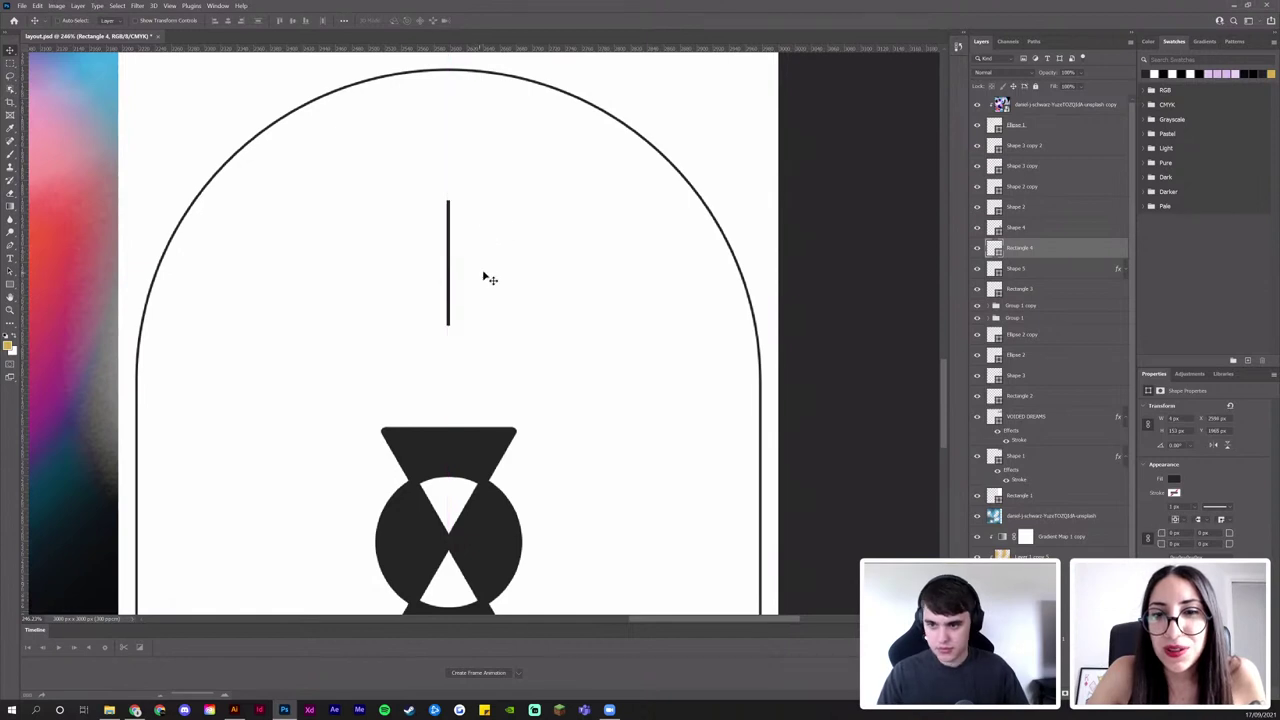
Duplicate the vertical bar and place the copy below the hourglass, mirroring the distance of the upper bar
{"action": "key", "text": "z"}
{"action": "left_click_drag", "start_coordinate": [1162, 540], "coordinate": [1272, 551]}
{"action": "left_click_drag", "start_coordinate": [467, 260], "coordinate": [375, 254]}
{"action": "left_click_drag", "start_coordinate": [472, 187], "coordinate": [451, 90]}
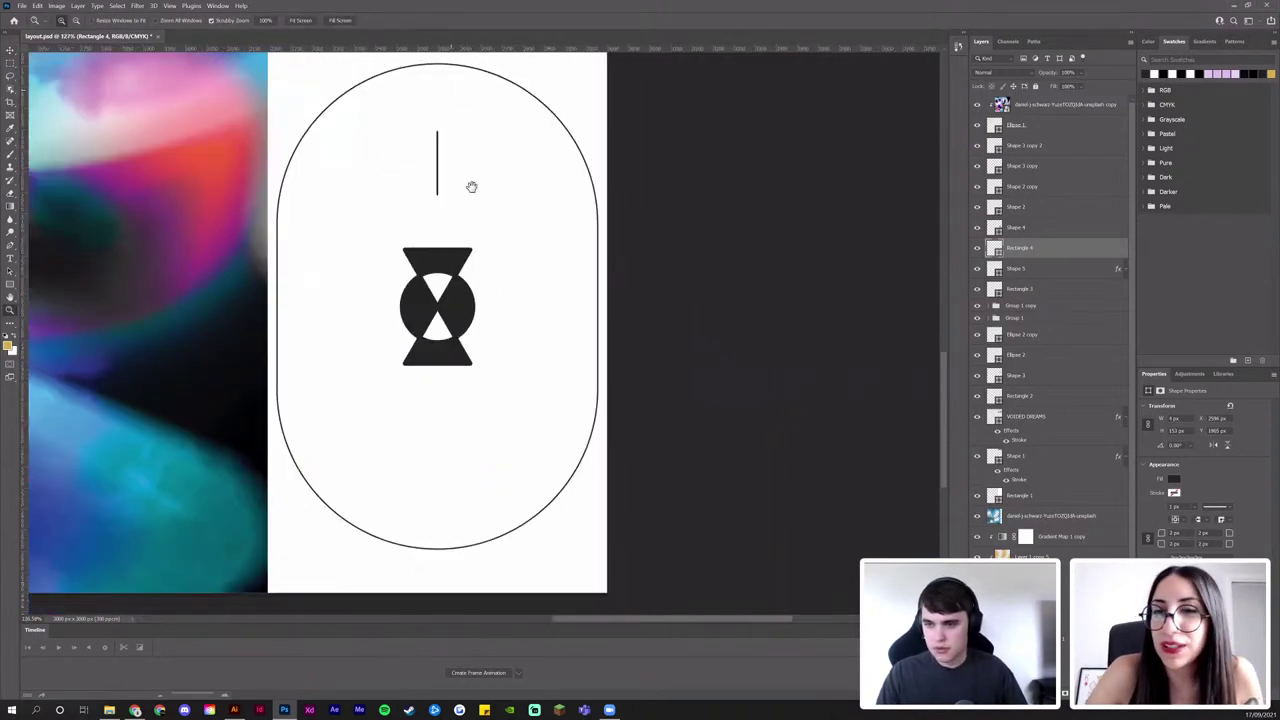
{"action": "key", "text": "v"}
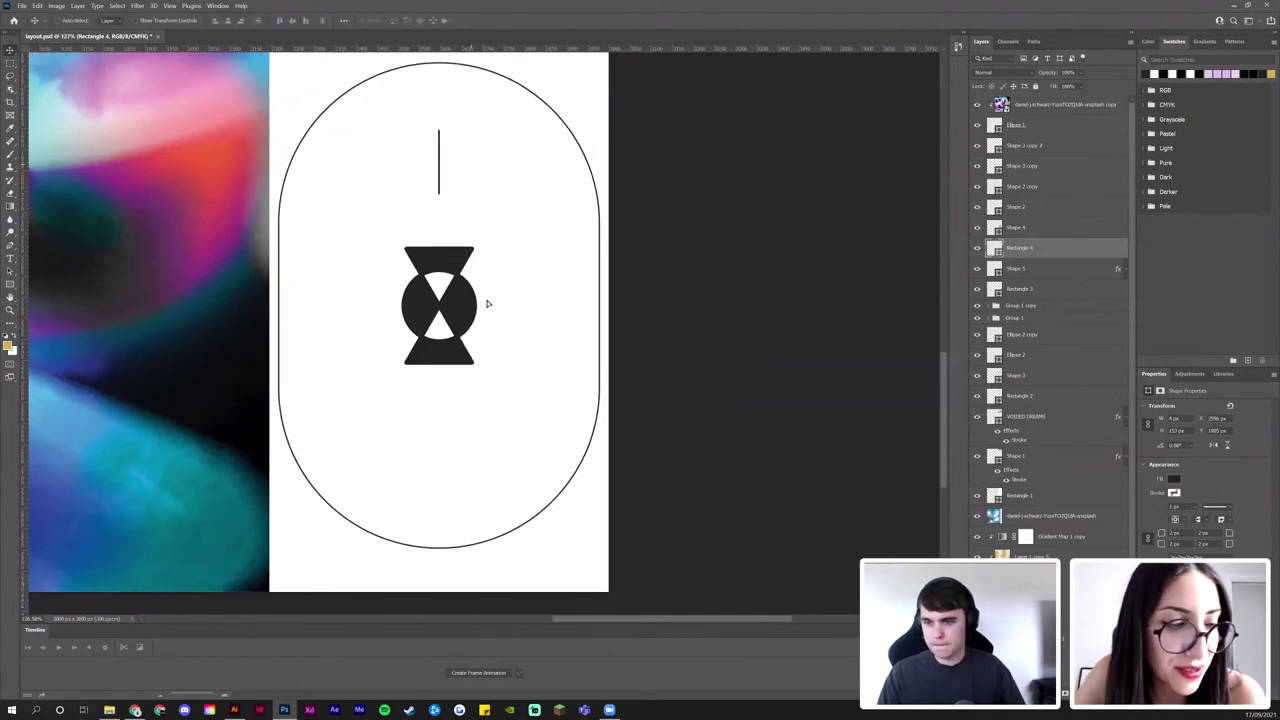
{"action": "left_click_drag", "start_coordinate": [486, 300], "coordinate": [486, 463]}
{"action": "key", "text": "ctrl+j"}
{"action": "left_click_drag", "start_coordinate": [492, 445], "coordinate": [490, 425]}
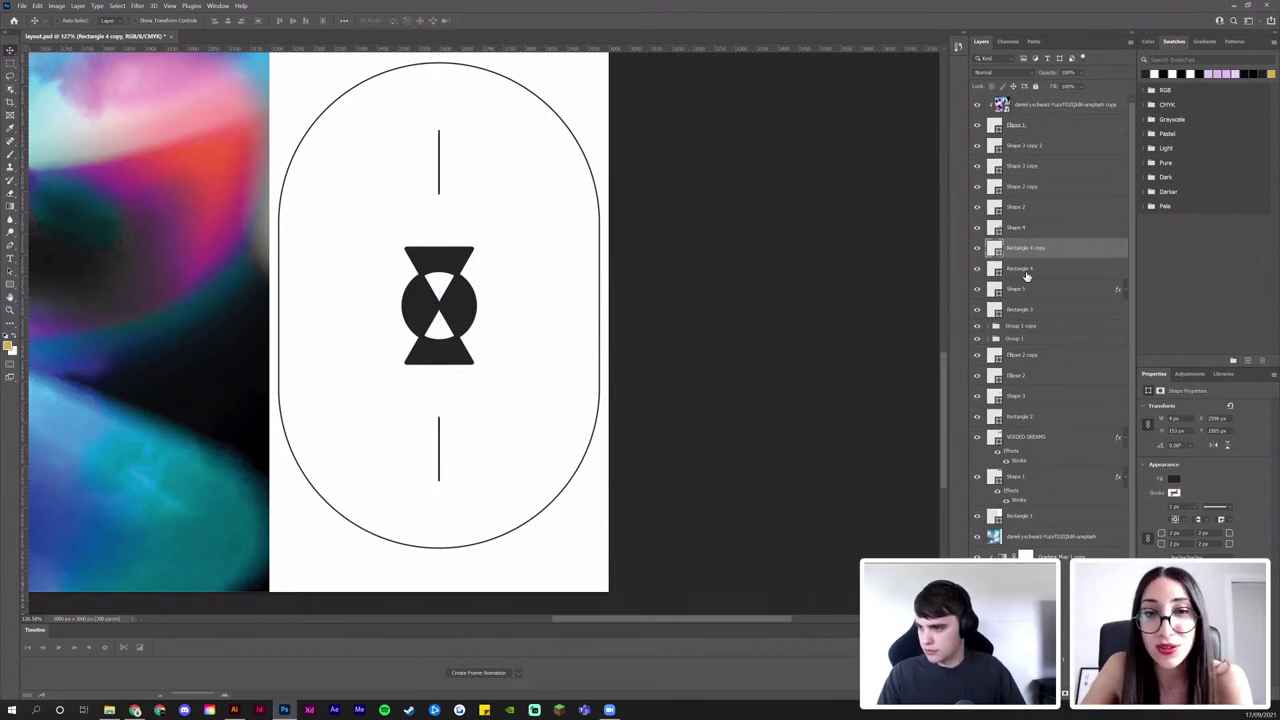
Align the two vertical bars and the hourglass on their horizontal centres
{"action": "left_click", "coordinate": [1025, 273], "text": "shift"}
{"action": "left_click", "coordinate": [978, 292]}
{"action": "left_click", "coordinate": [978, 292]}
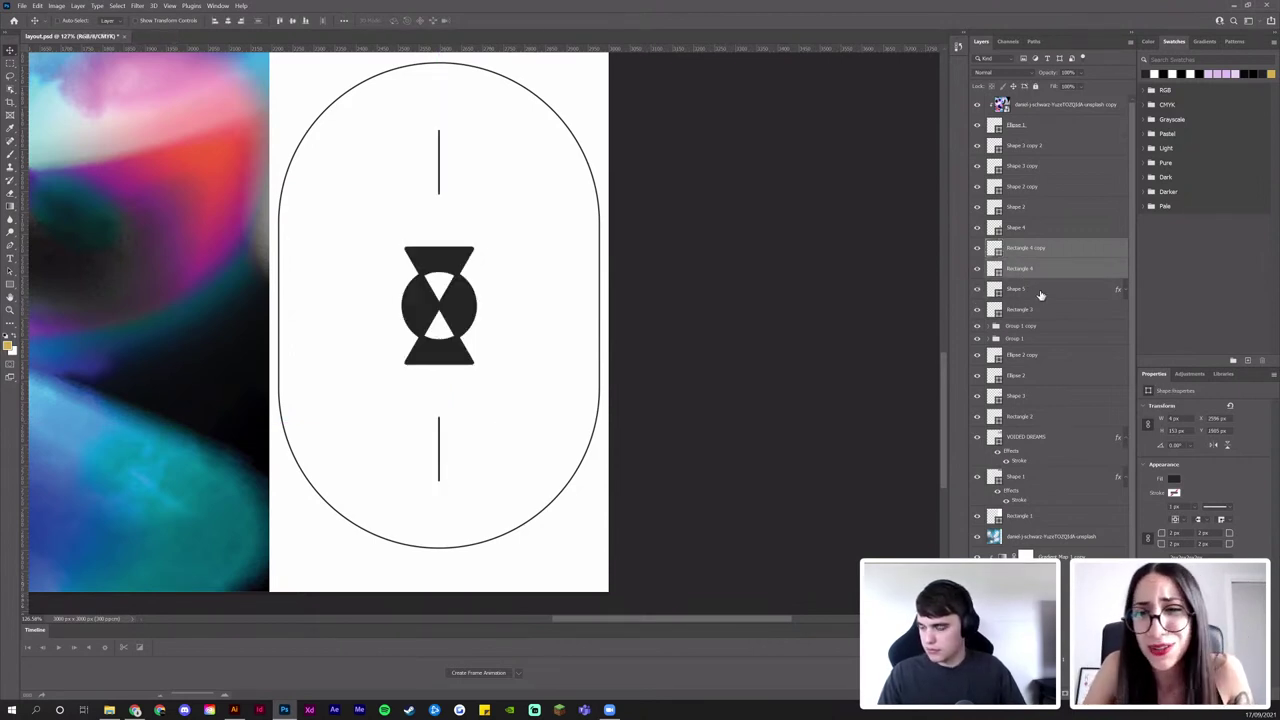
{"action": "left_click", "coordinate": [1043, 291], "text": "shift"}
{"action": "left_click", "coordinate": [227, 21]}
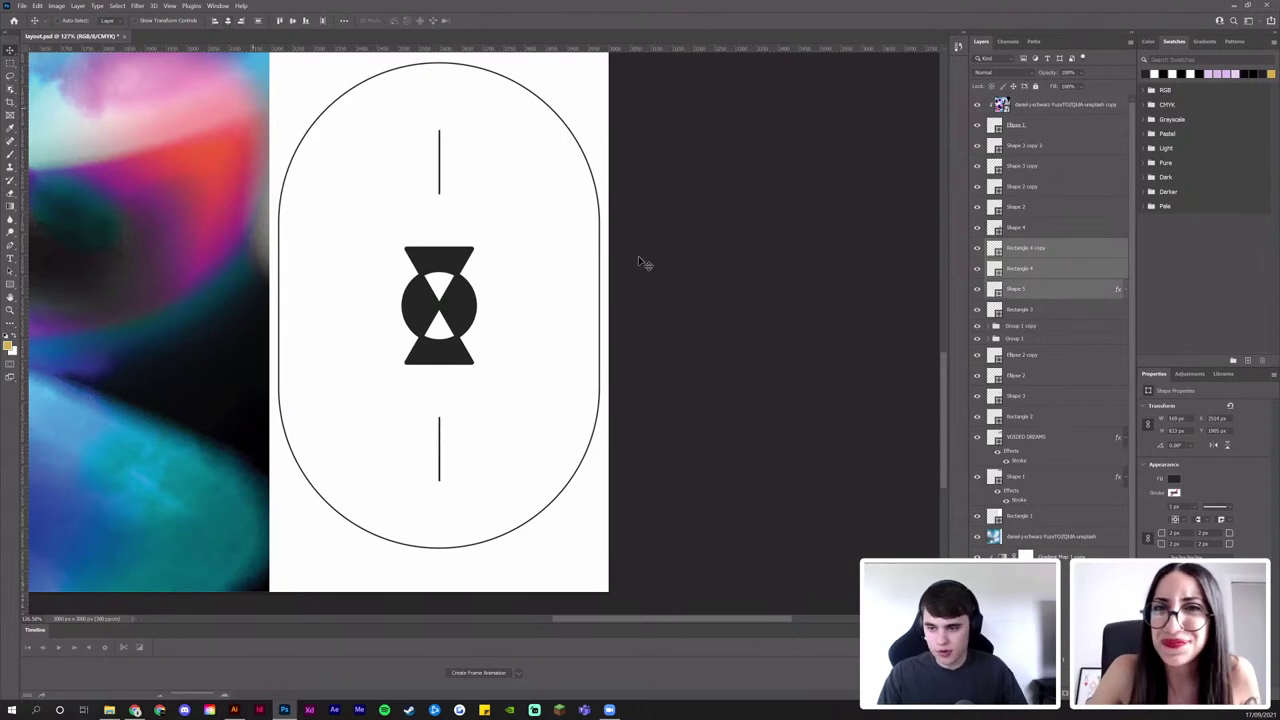
Duplicate both vertical bars, rotate the copies 90° around the hourglass and shrink their span to about 75% to fit the frame
{"action": "left_click", "coordinate": [1055, 248]}
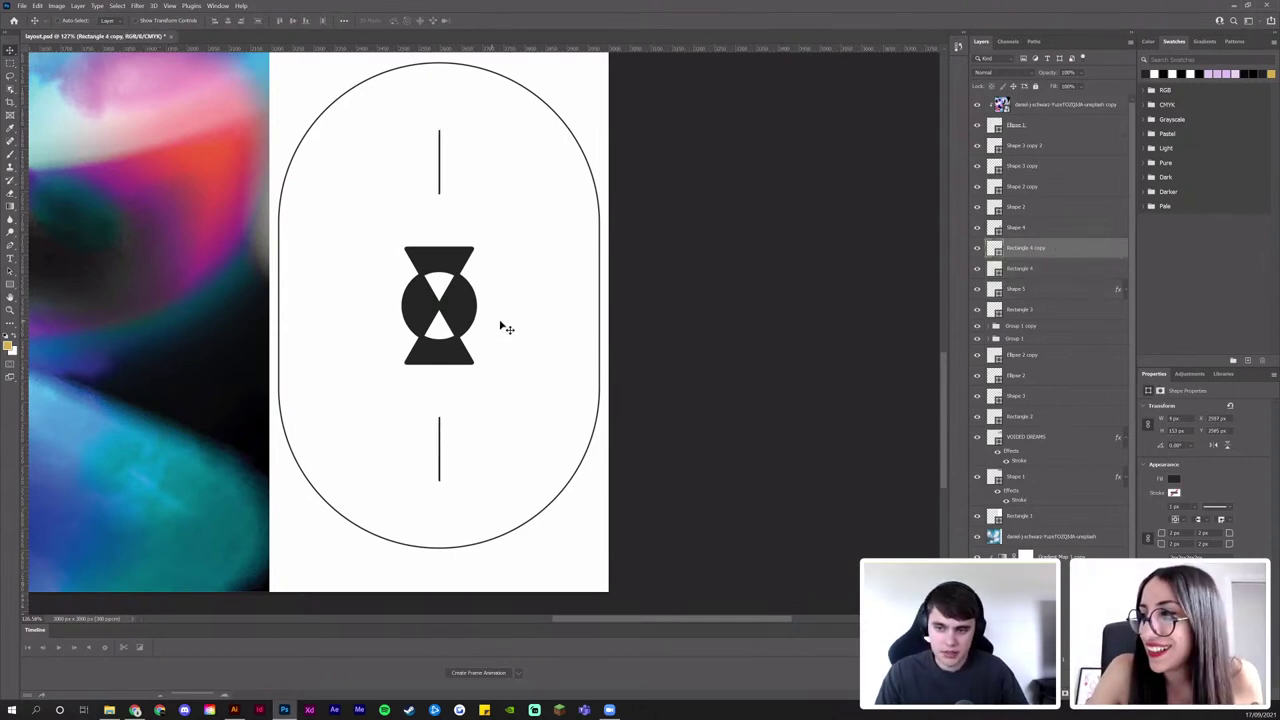
{"action": "left_click", "coordinate": [1022, 270], "text": "shift"}
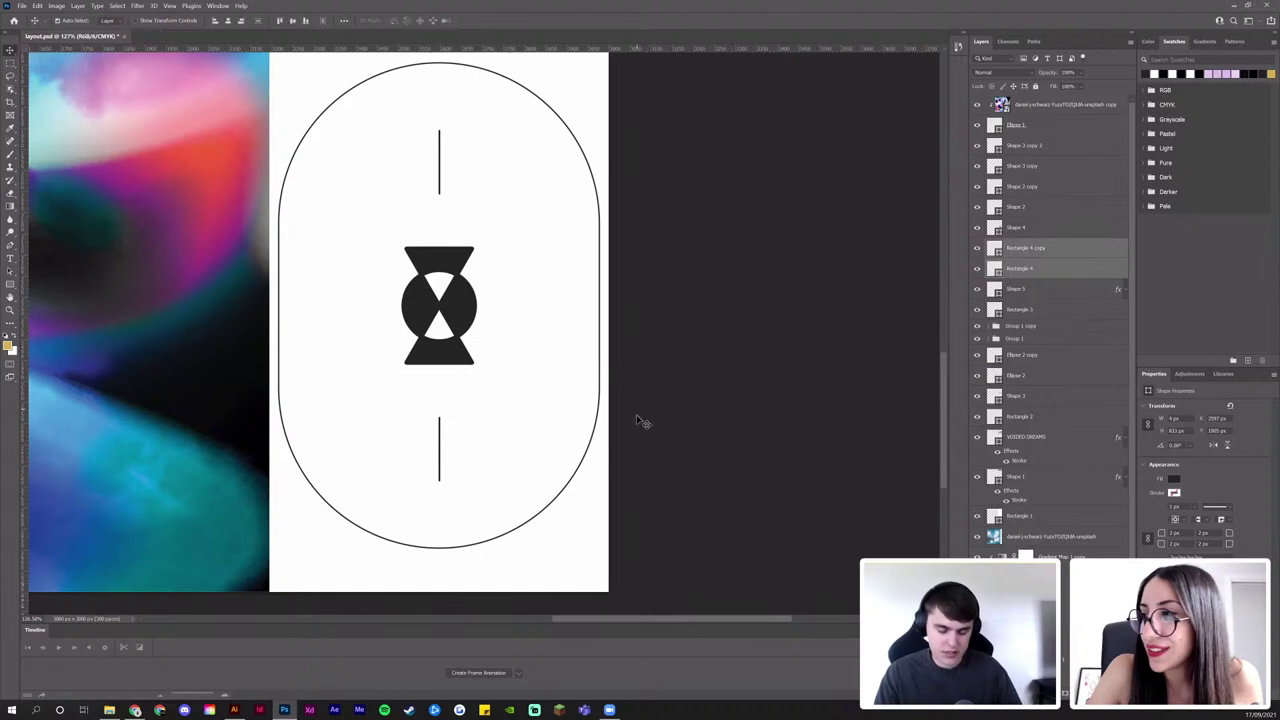
{"action": "key", "text": "ctrl+t"}
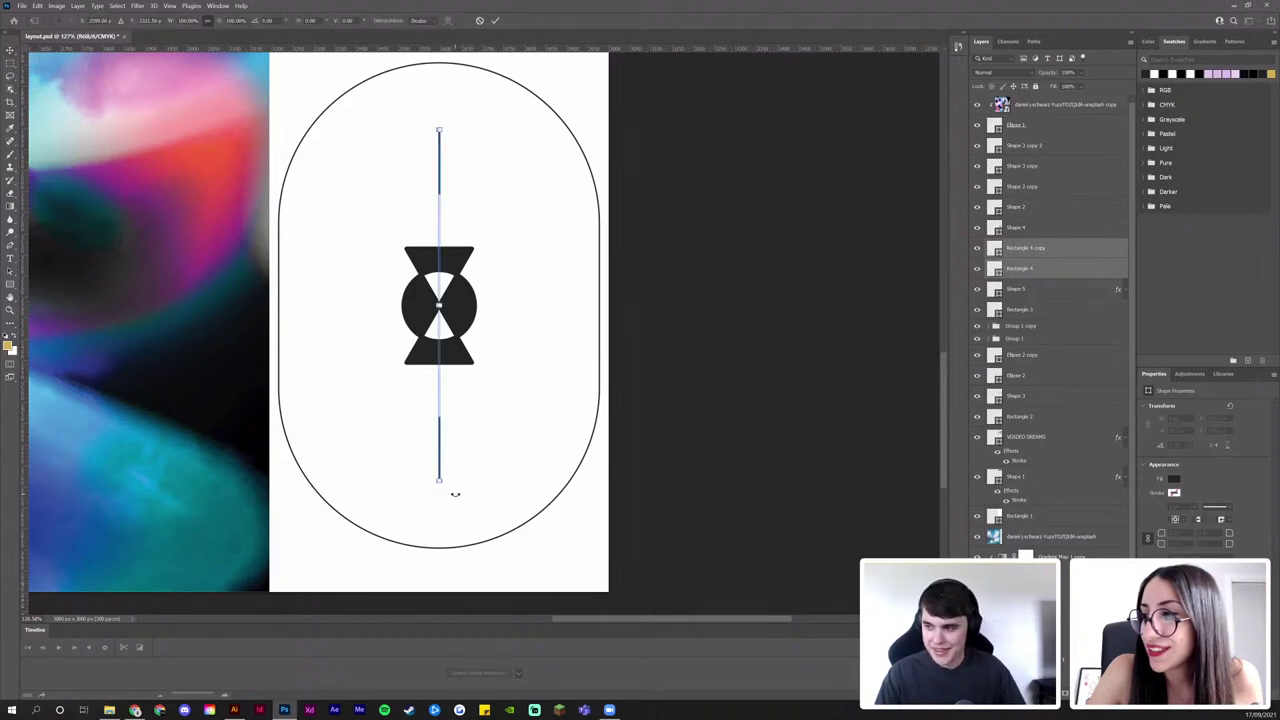
{"action": "key", "text": "Escape"}
{"action": "key", "text": "ctrl+j"}
{"action": "key", "text": "ctrl+t"}
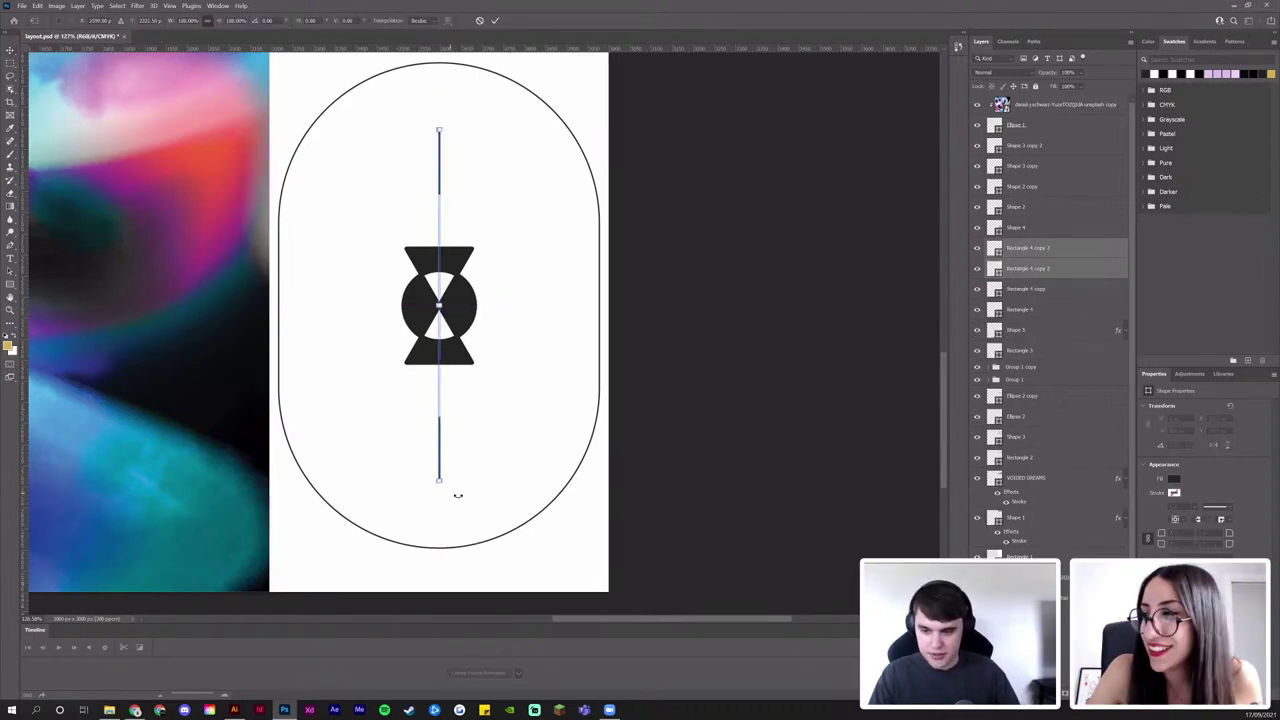
{"action": "left_click_drag", "start_coordinate": [458, 495], "coordinate": [572, 305]}
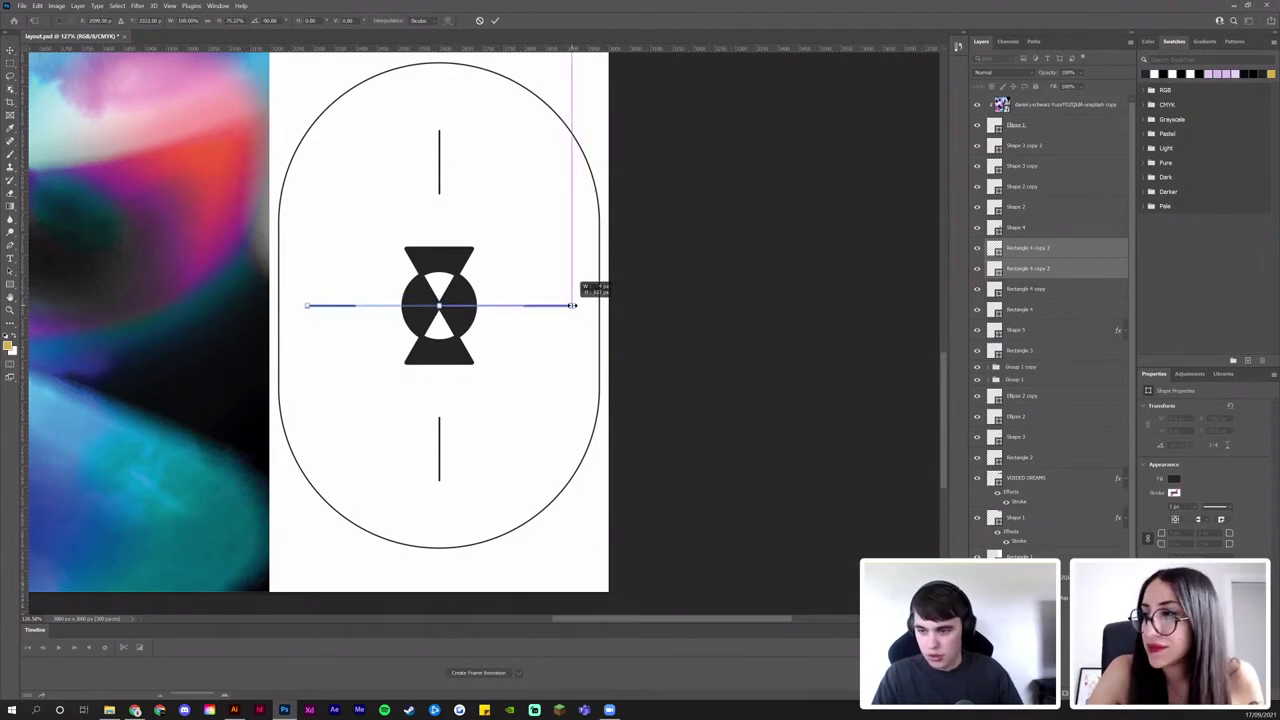
{"action": "left_click_drag", "start_coordinate": [573, 305], "coordinate": [572, 304]}
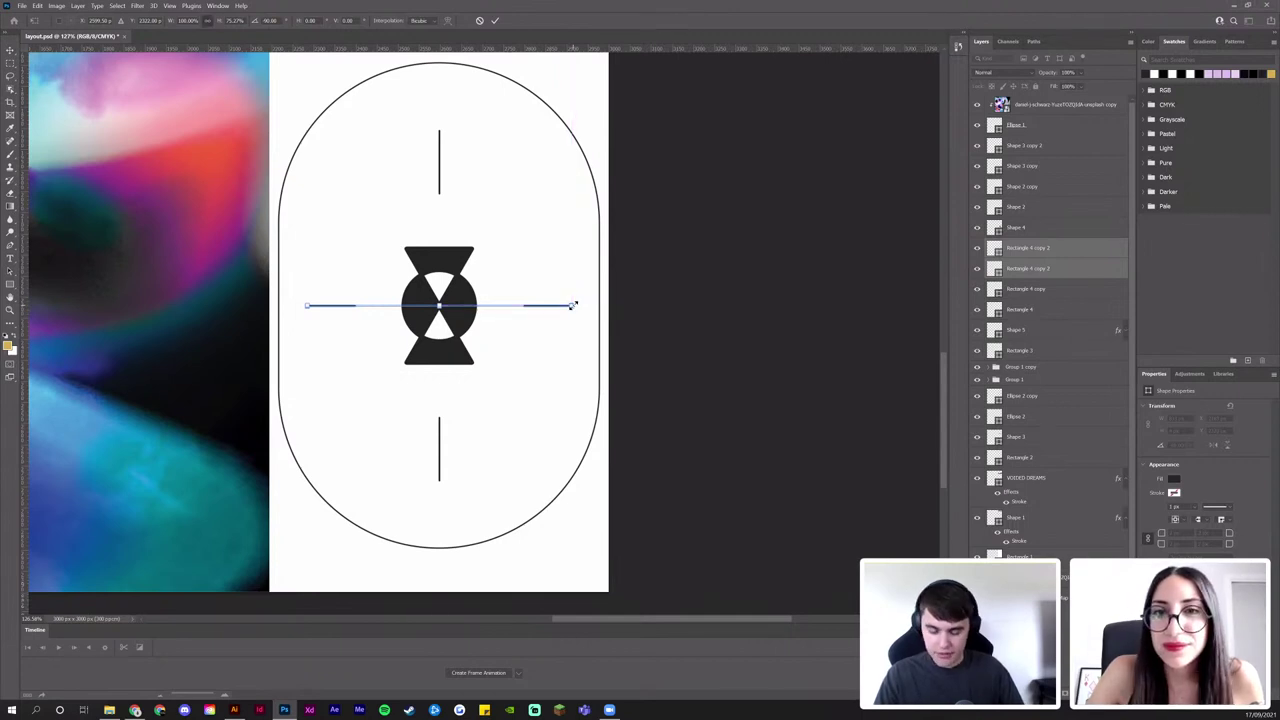
{"action": "key", "text": "Return"}
Scale the pair of horizontal bars slightly inward, keeping them centred on the hourglass
{"action": "key", "text": "z"}
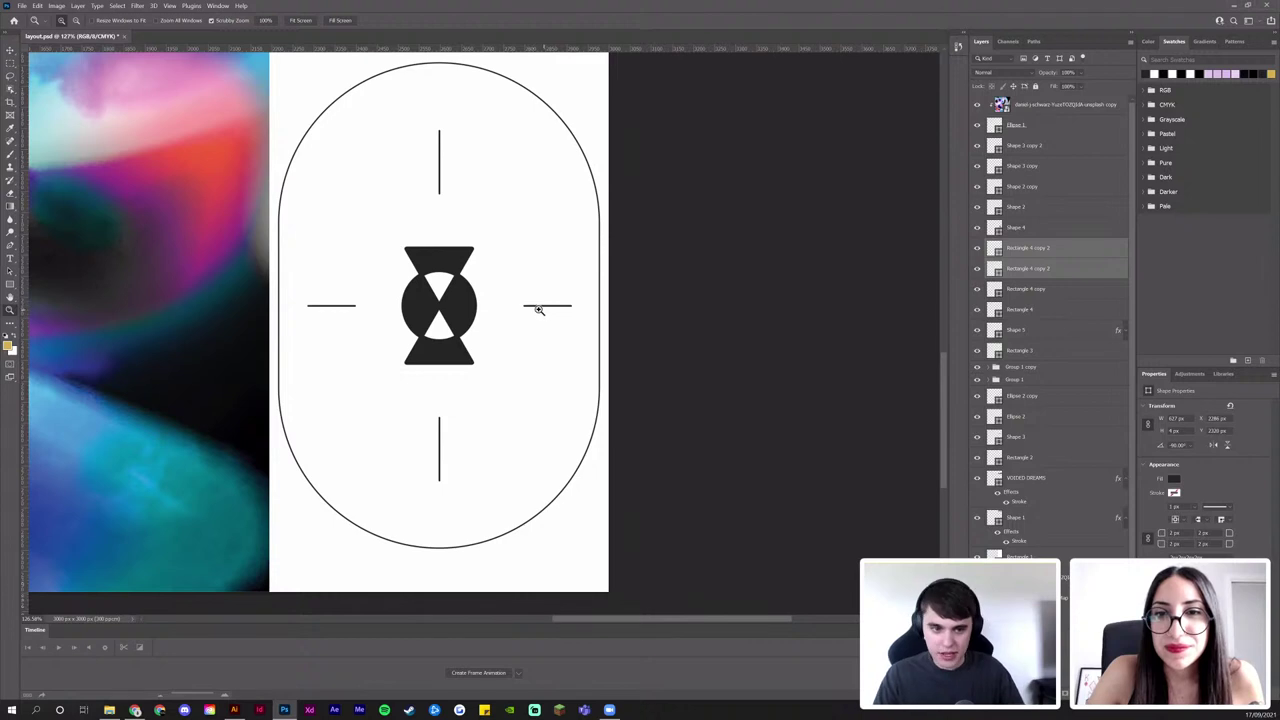
{"action": "left_click", "coordinate": [538, 310]}
{"action": "key", "text": "ctrl+t"}
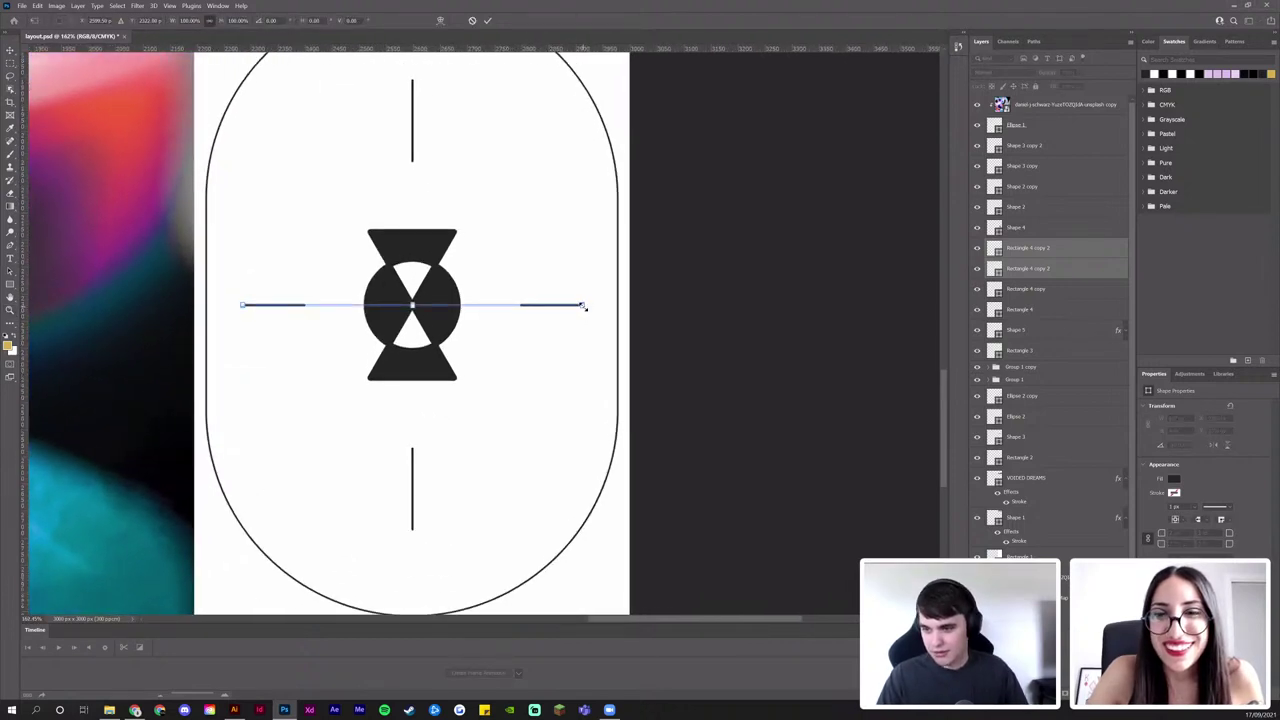
{"action": "left_click_drag", "start_coordinate": [584, 305], "coordinate": [557, 329]}
{"action": "key", "text": "Return"}
Examine the four bars around the hourglass up close and within the whole poster layout
{"action": "key", "text": "z"}
{"action": "left_click", "coordinate": [1050, 207]}
{"action": "scroll", "coordinate": [470, 368], "scroll_direction": "up", "scroll_amount": 2}
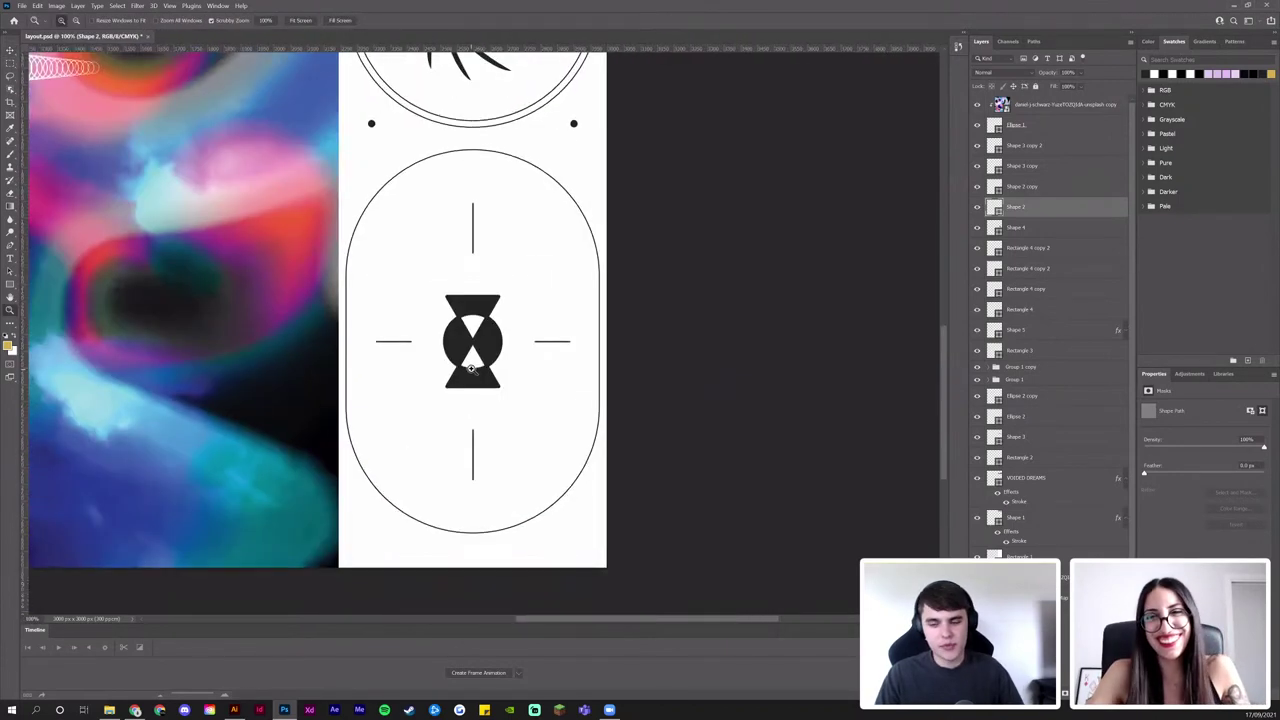
{"action": "scroll", "coordinate": [487, 373], "scroll_direction": "down", "scroll_amount": 3}
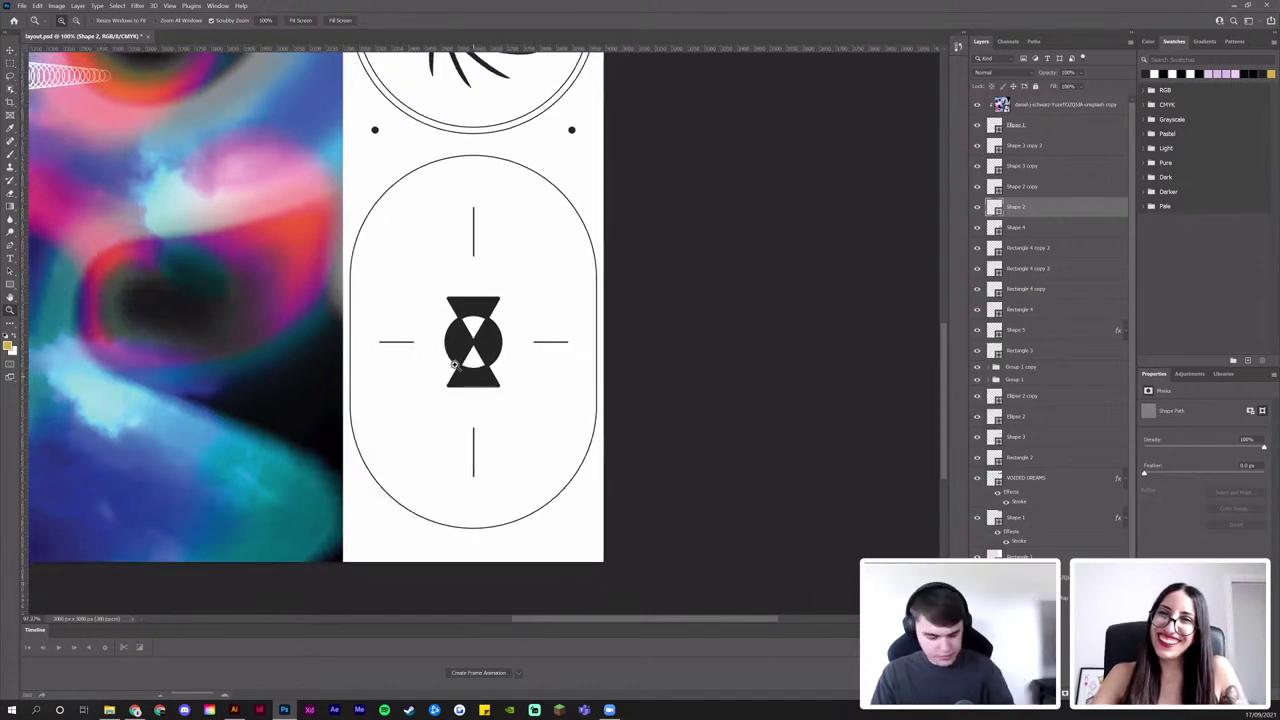
{"action": "left_click_drag", "start_coordinate": [508, 363], "coordinate": [500, 443]}
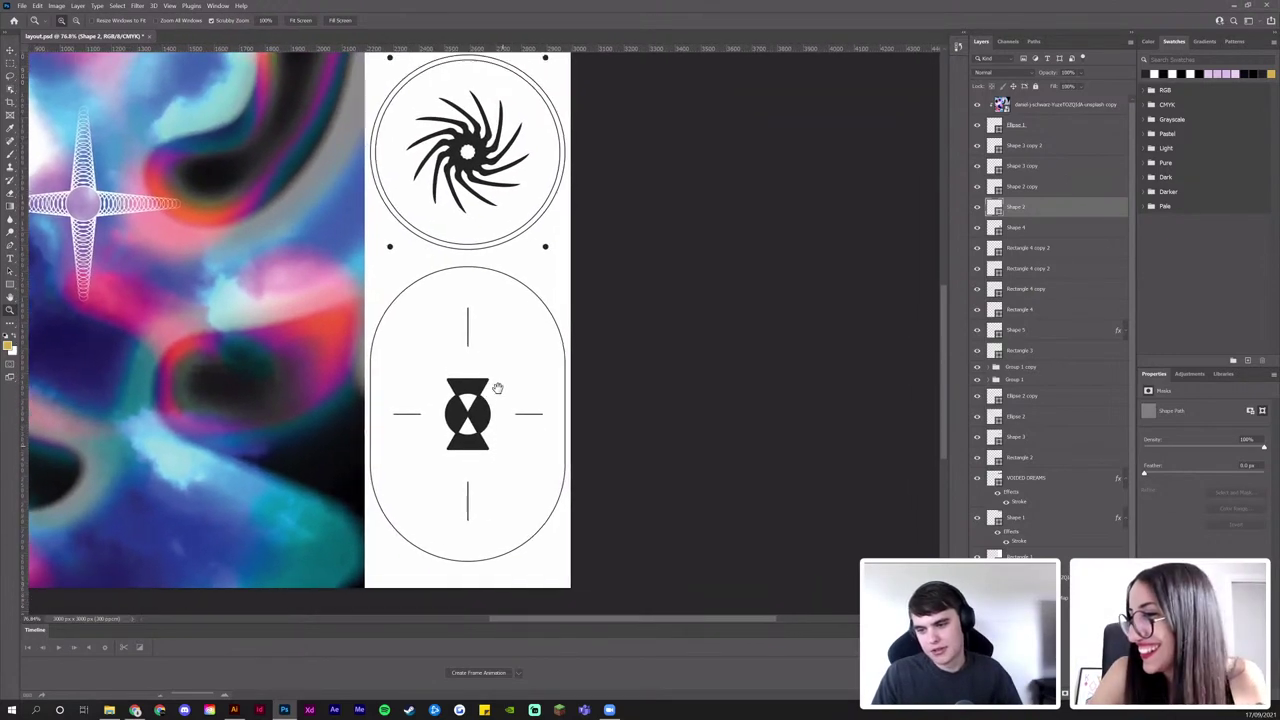
{"action": "scroll", "coordinate": [500, 385], "scroll_direction": "down", "scroll_amount": 3}
{"action": "scroll", "coordinate": [482, 390], "scroll_direction": "down", "scroll_amount": 1}
{"action": "scroll", "coordinate": [505, 455], "scroll_direction": "up", "scroll_amount": 3}
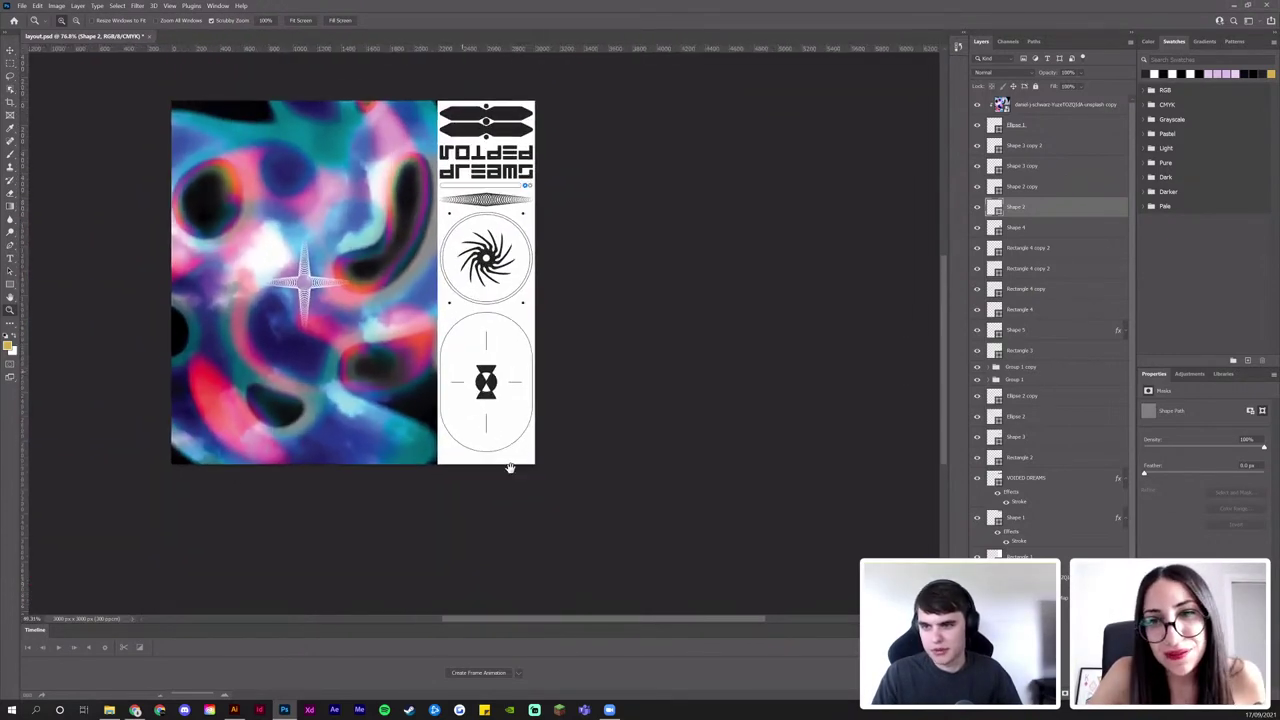
{"action": "mouse_move", "coordinate": [486, 426]}
{"action": "left_mouse_down"}
{"action": "mouse_move", "coordinate": [472, 317]}
{"action": "mouse_move", "coordinate": [481, 435]}
{"action": "left_mouse_up"}
{"action": "scroll", "coordinate": [480, 435], "scroll_direction": "up", "scroll_amount": 2}
{"action": "scroll", "coordinate": [480, 435], "scroll_direction": "down", "scroll_amount": 2}
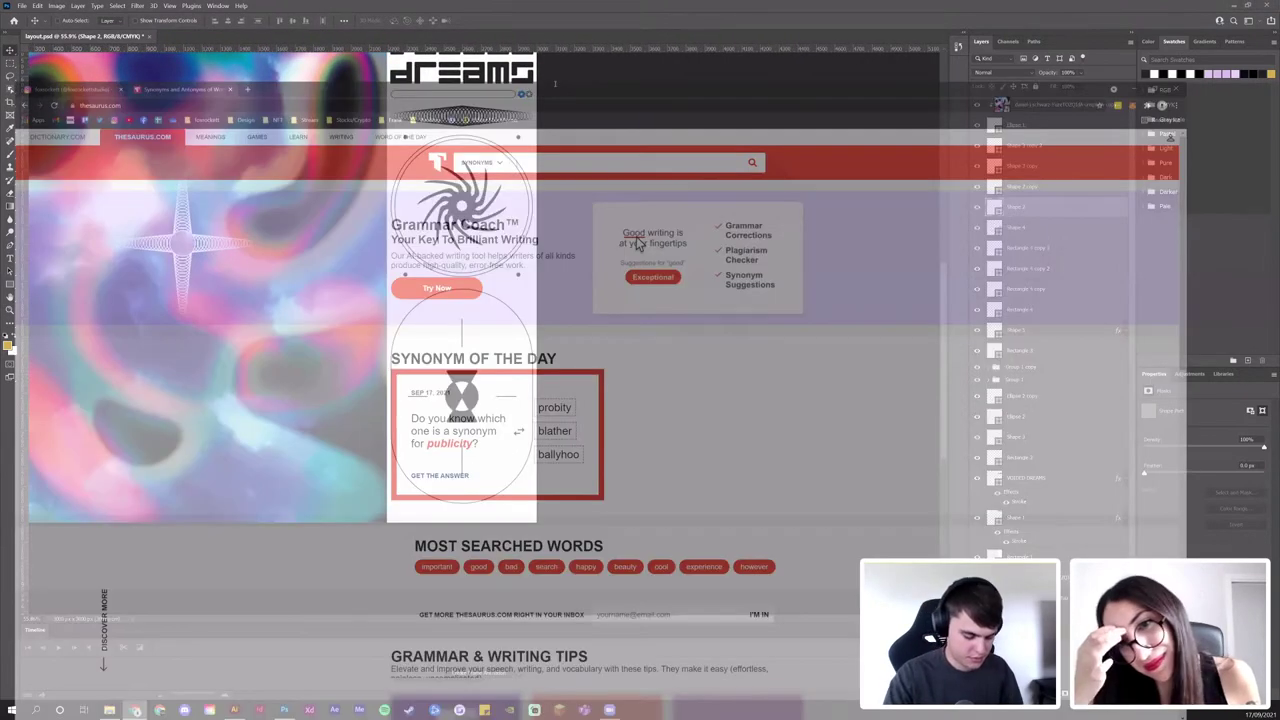
Switch to Thesaurus.com in the browser, look up synonyms for "dreams" and copy the word "delusion"
{"action": "type", "text": "dreams"}
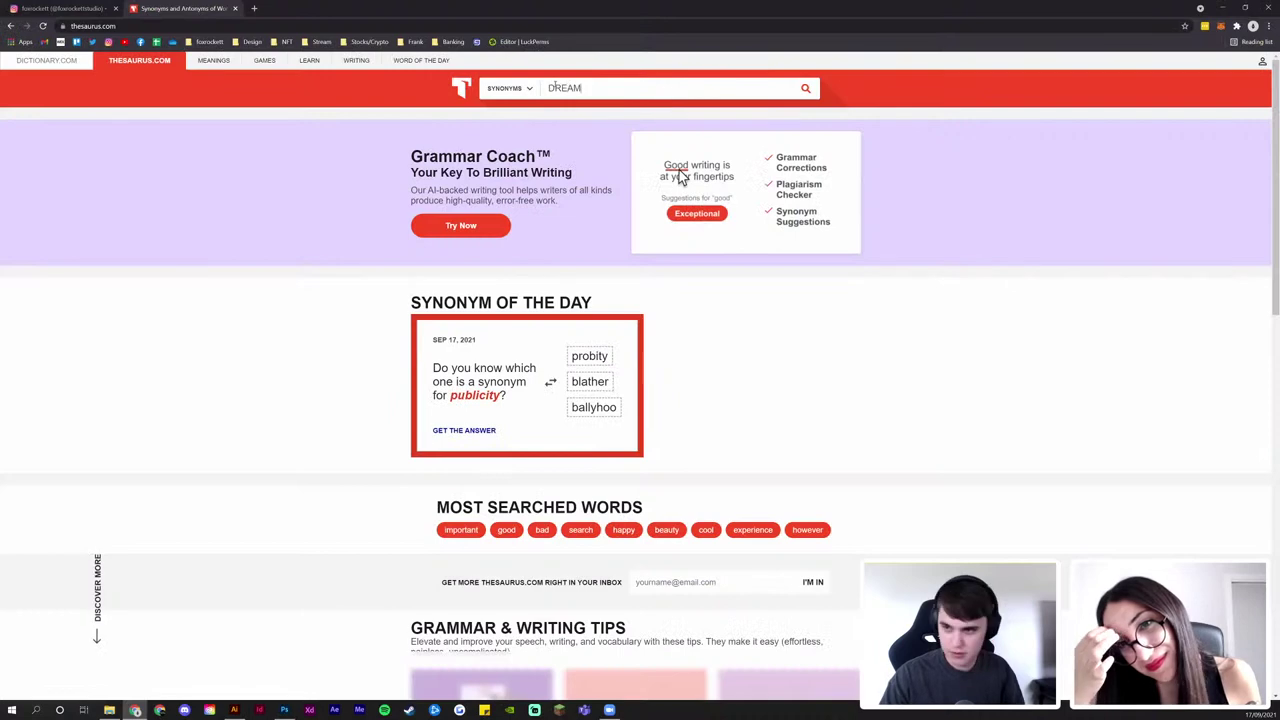
{"action": "key", "text": "Return"}
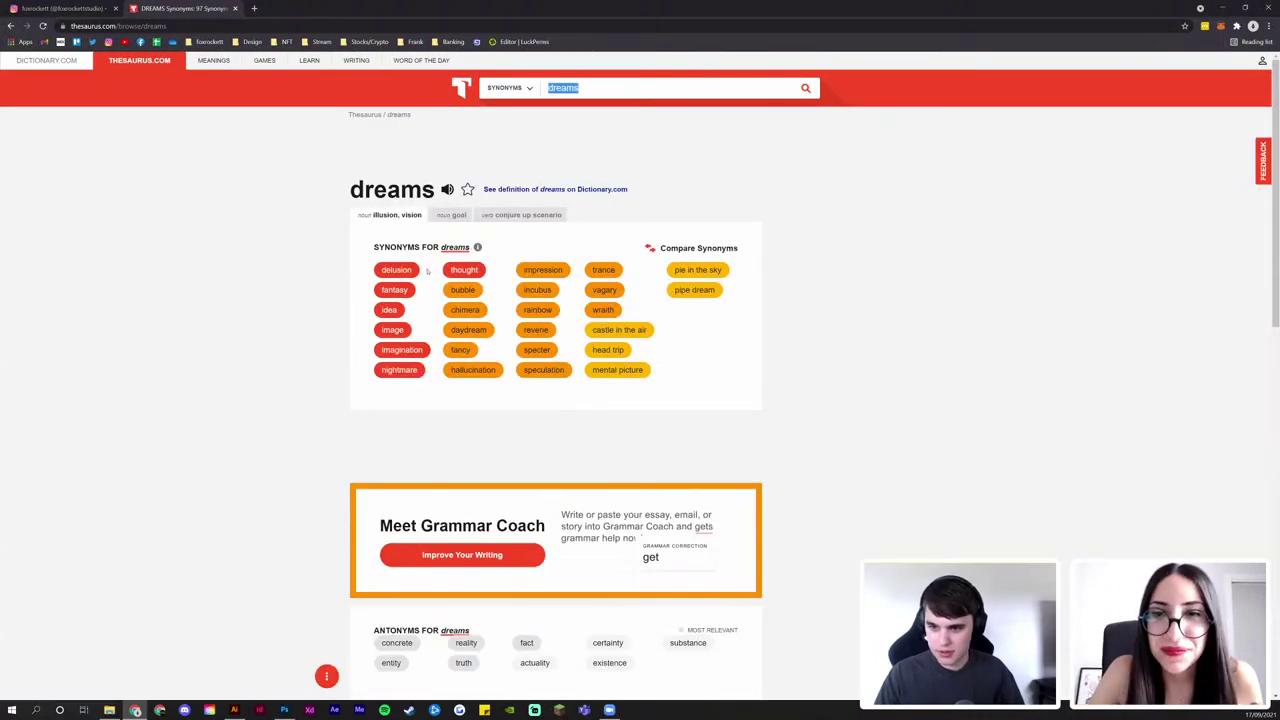
{"action": "left_click_drag", "start_coordinate": [424, 271], "coordinate": [381, 270]}
{"action": "key", "text": "ctrl+c"}
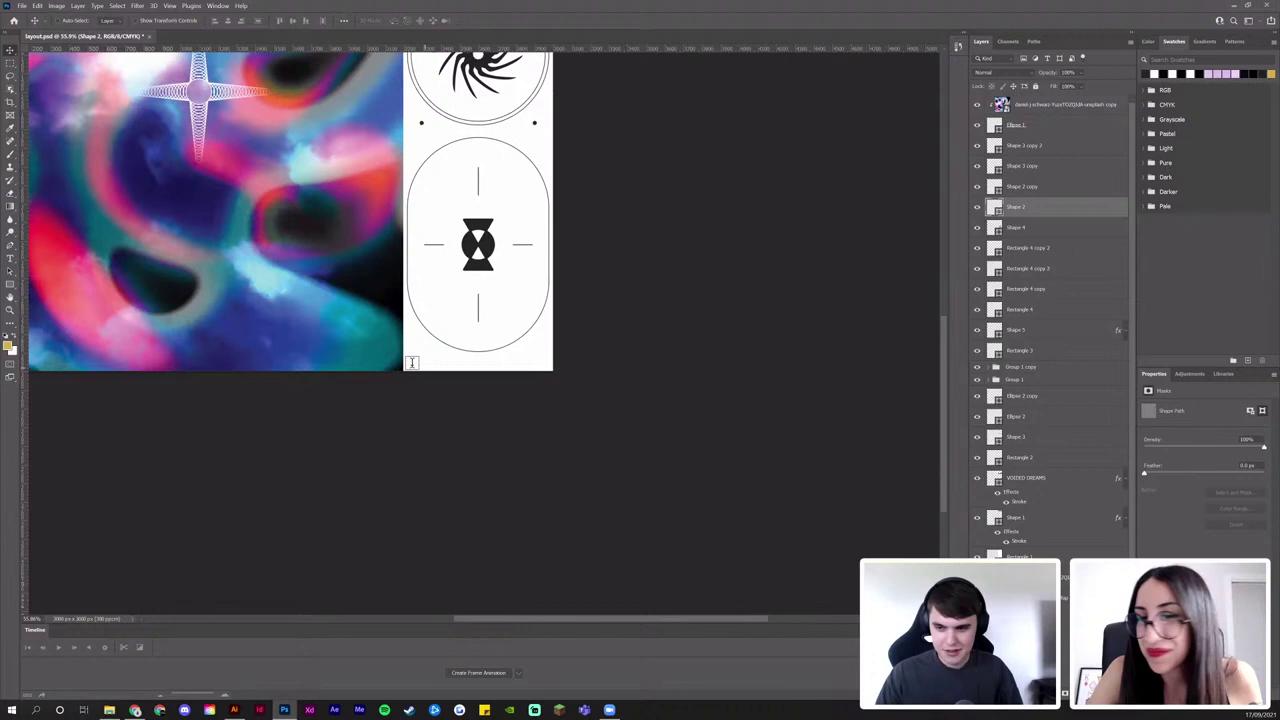
Return to Photoshop and place the copied word "delusion" as a text layer at the foot of the white sidebar
{"action": "key", "text": "t"}
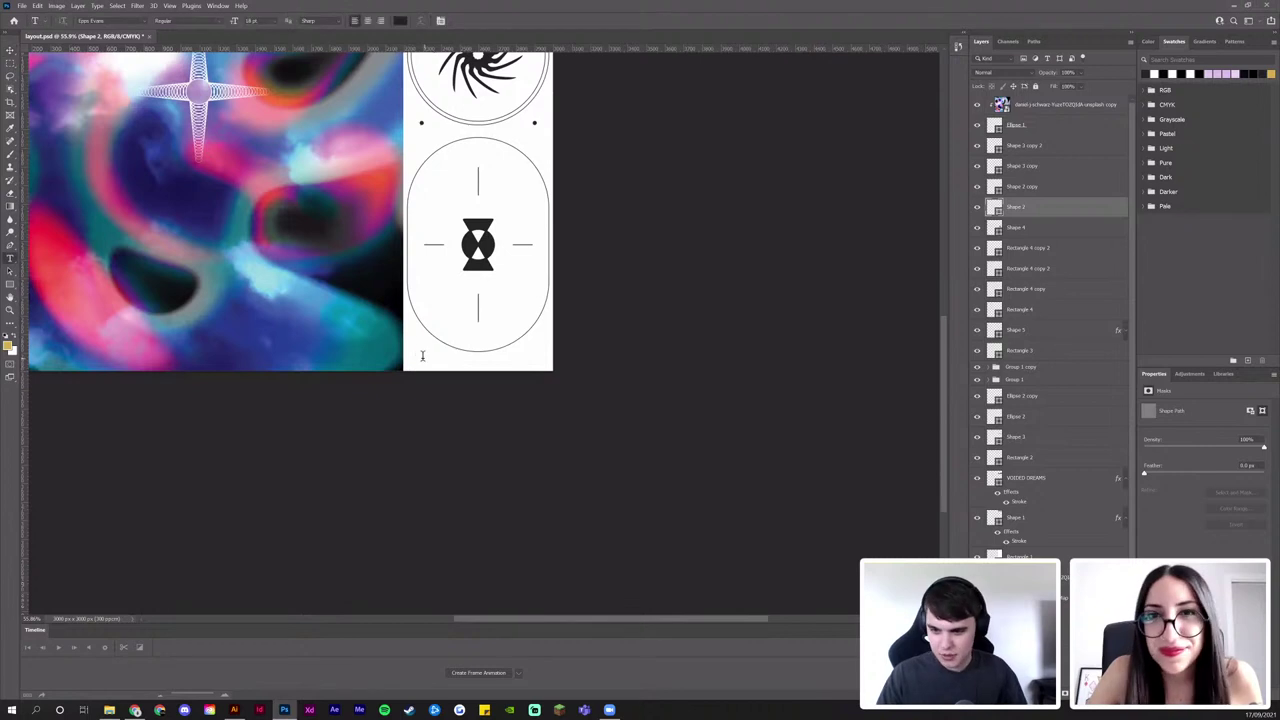
{"action": "left_click", "coordinate": [413, 358]}
{"action": "key", "text": "ctrl+v"}
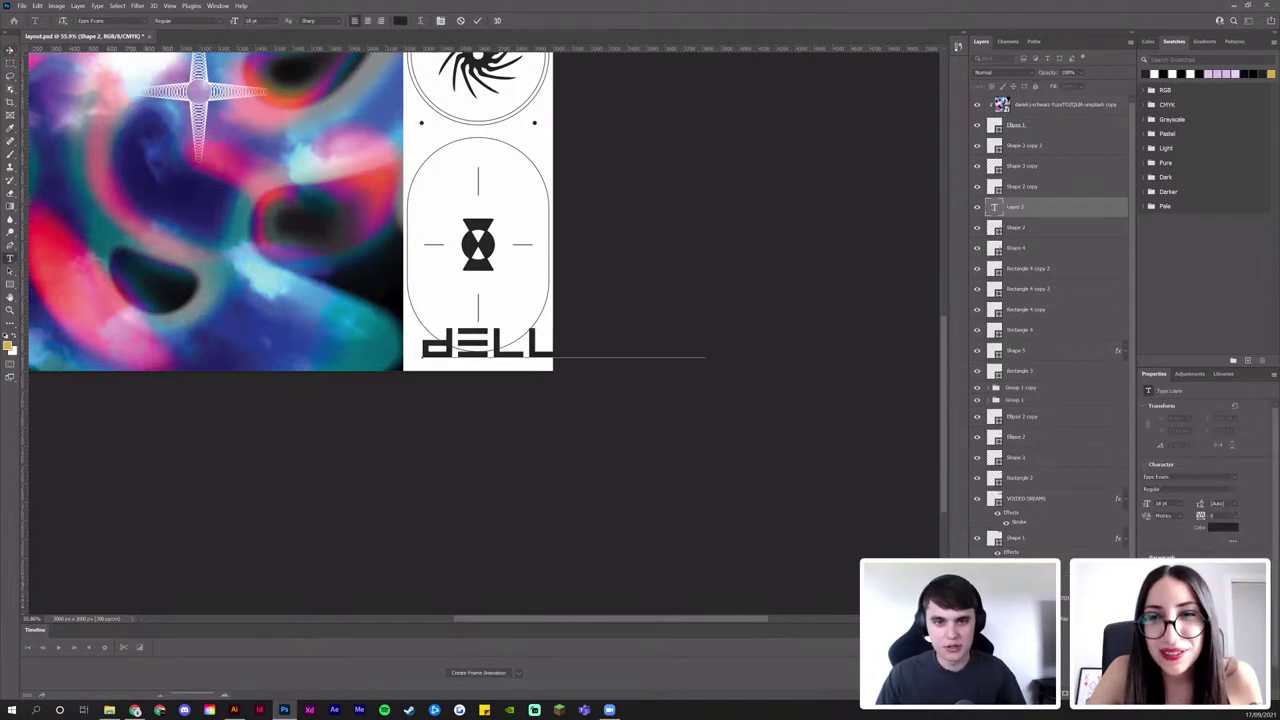
{"action": "key", "text": "ctrl+Return"}
Change the "delusion" text to the Acumin Pro Wide Light font in all caps
{"action": "type", "text": "acum"}
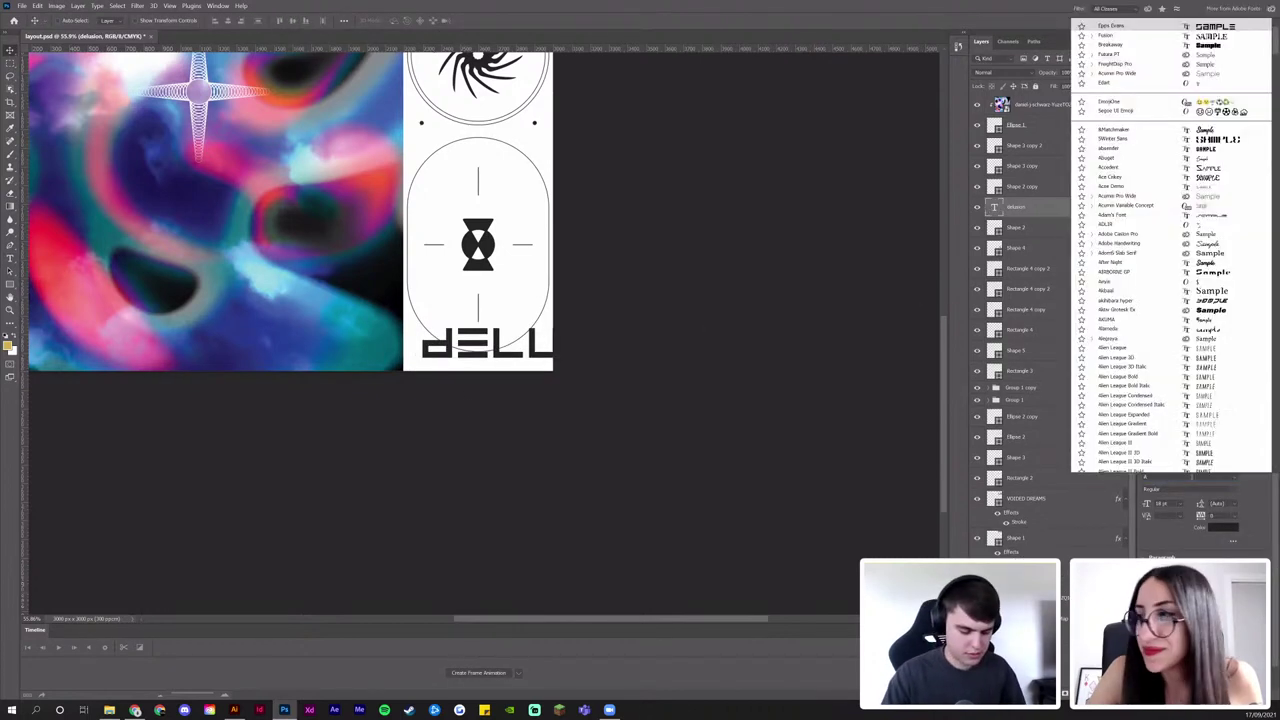
{"action": "type", "text": "IN PRO"}
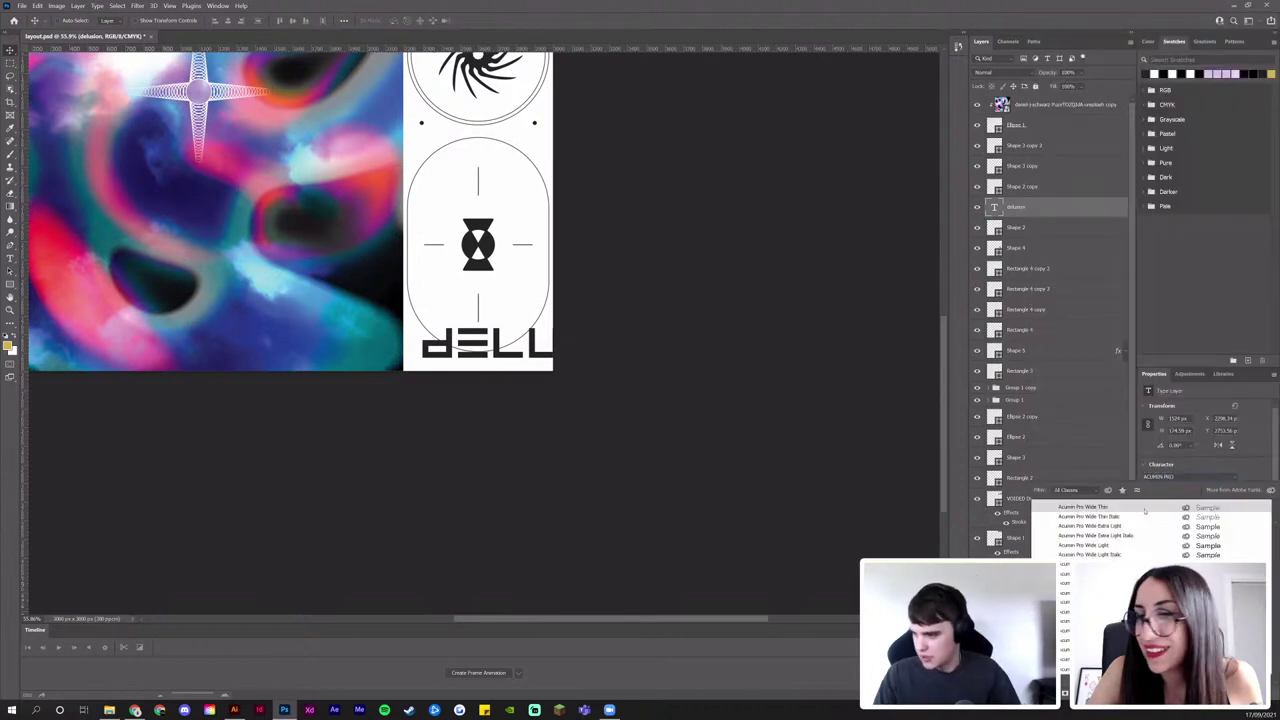
{"action": "left_click", "coordinate": [1120, 546]}
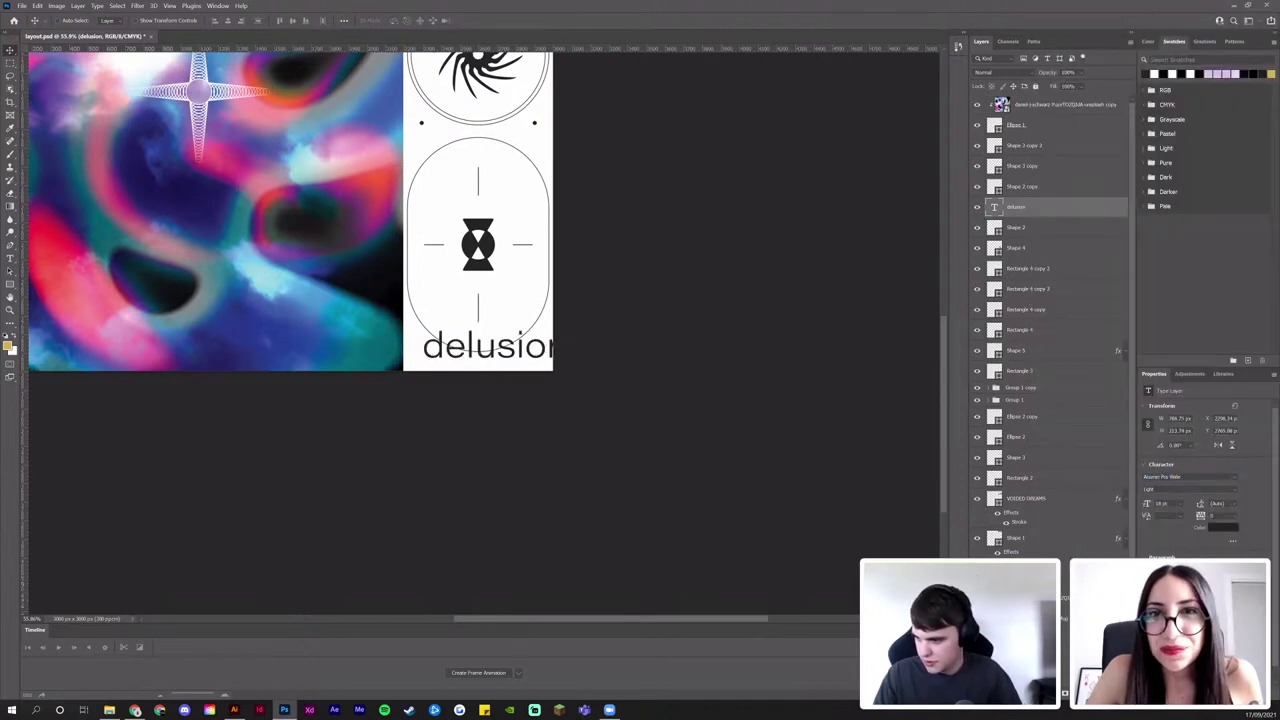
{"action": "key", "text": "ctrl+shift+k"}
Shrink the DELUSION text into the white sidebar's lower-left corner and set its font size to 2 pt
{"action": "left_click_drag", "start_coordinate": [604, 387], "coordinate": [465, 368]}
{"action": "key", "text": "ctrl+t"}
{"action": "key", "text": "Return"}
{"action": "scroll", "coordinate": [455, 366], "scroll_direction": "up", "scroll_amount": 5}
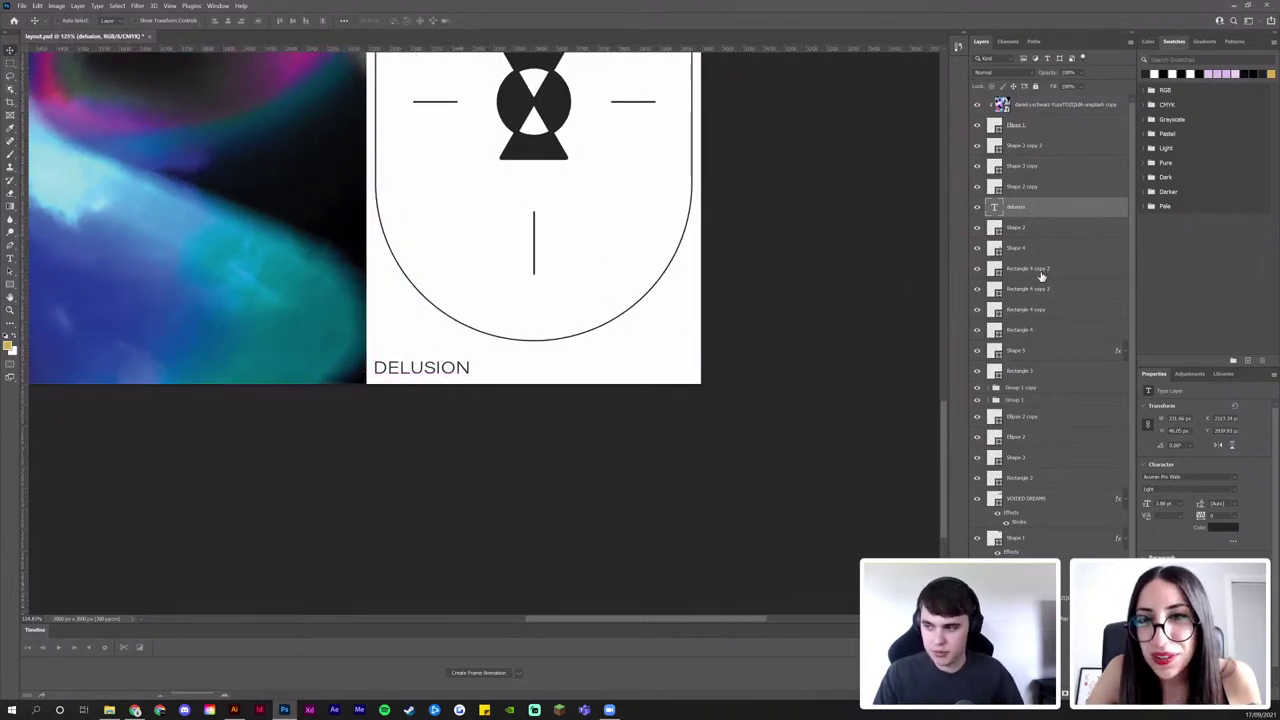
{"action": "left_click", "coordinate": [1180, 504]}
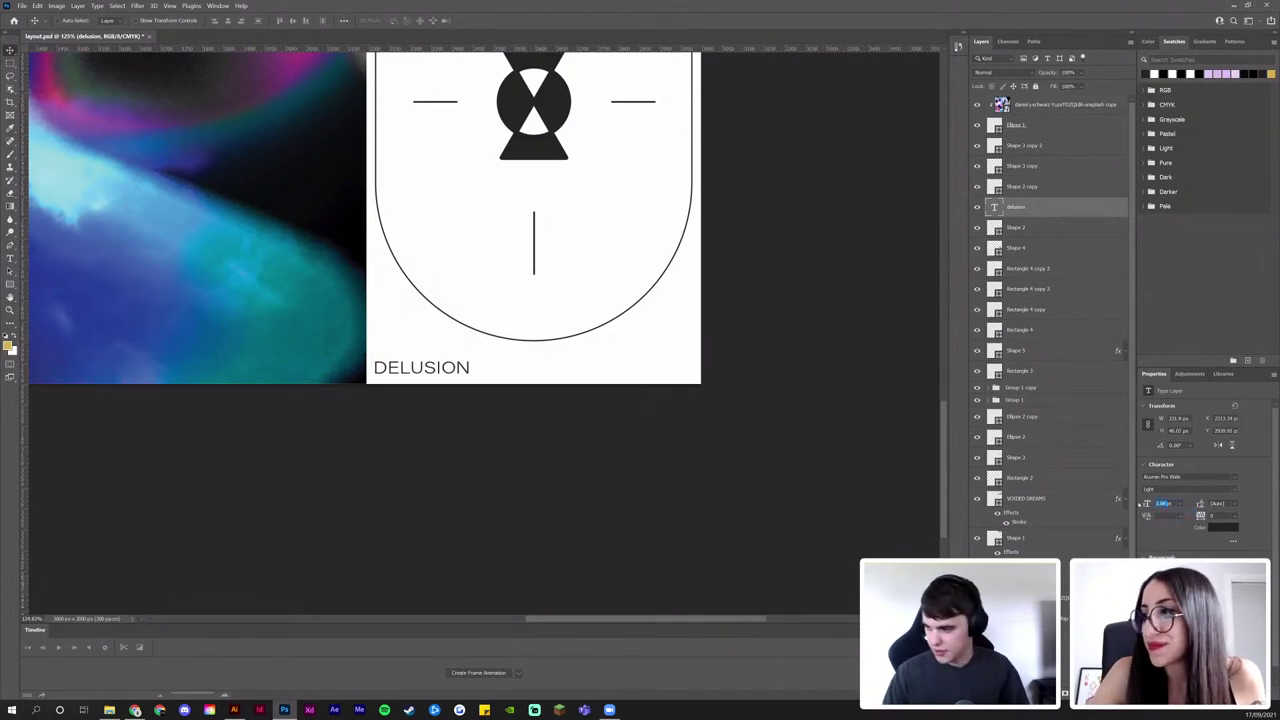
{"action": "type", "text": "2"}
{"action": "key", "text": "Return"}
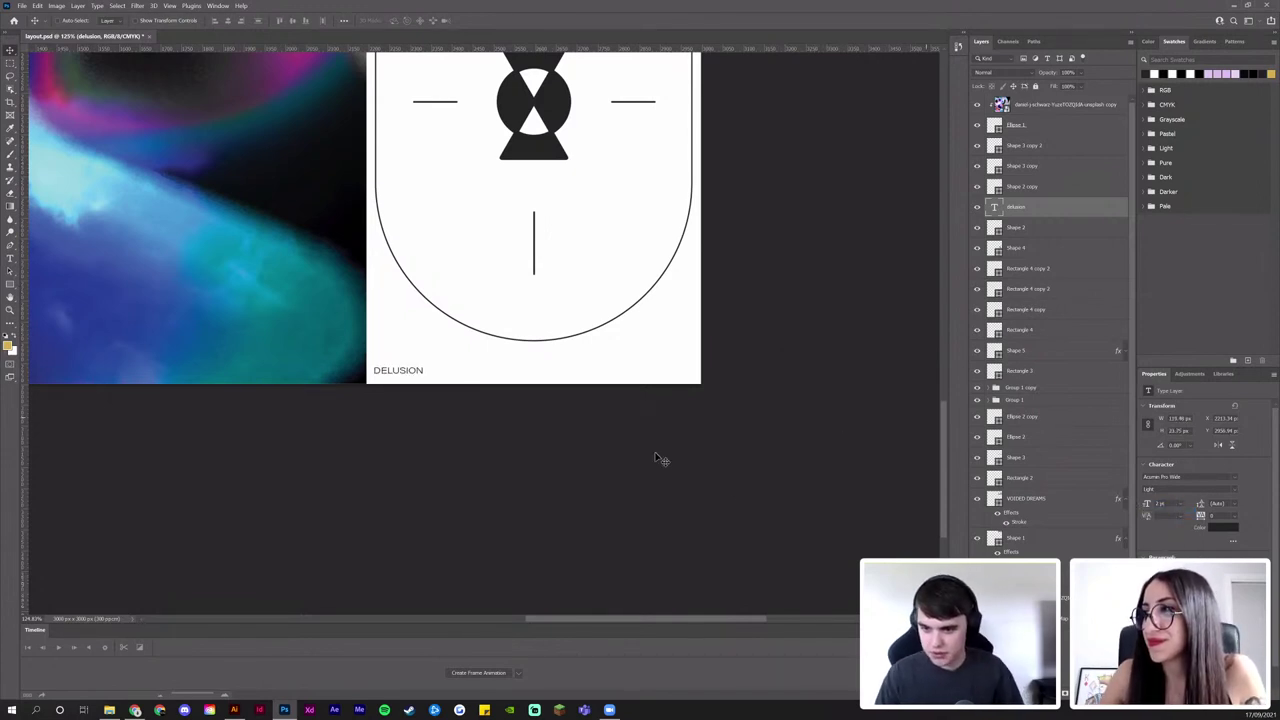
Add a 1 px stroke to the DELUSION text layer and nudge the word slightly inward from the corner
{"action": "double_click", "coordinate": [1040, 217]}
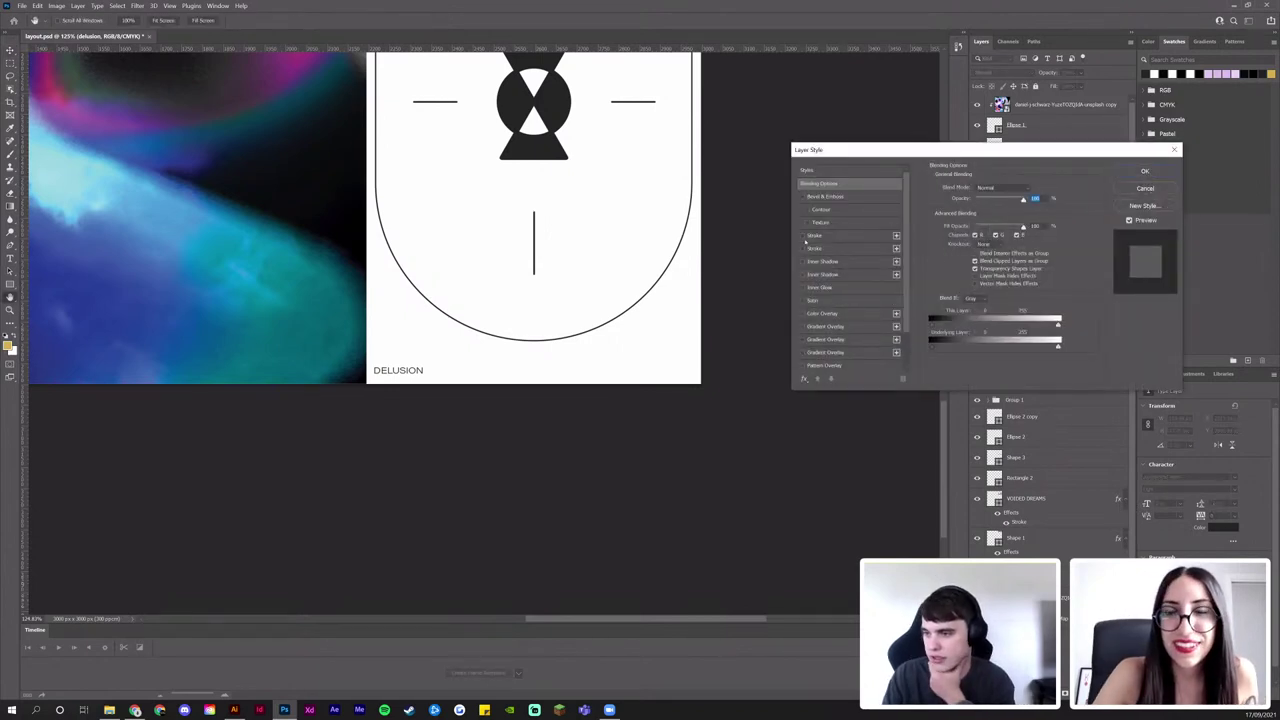
{"action": "left_click", "coordinate": [812, 236]}
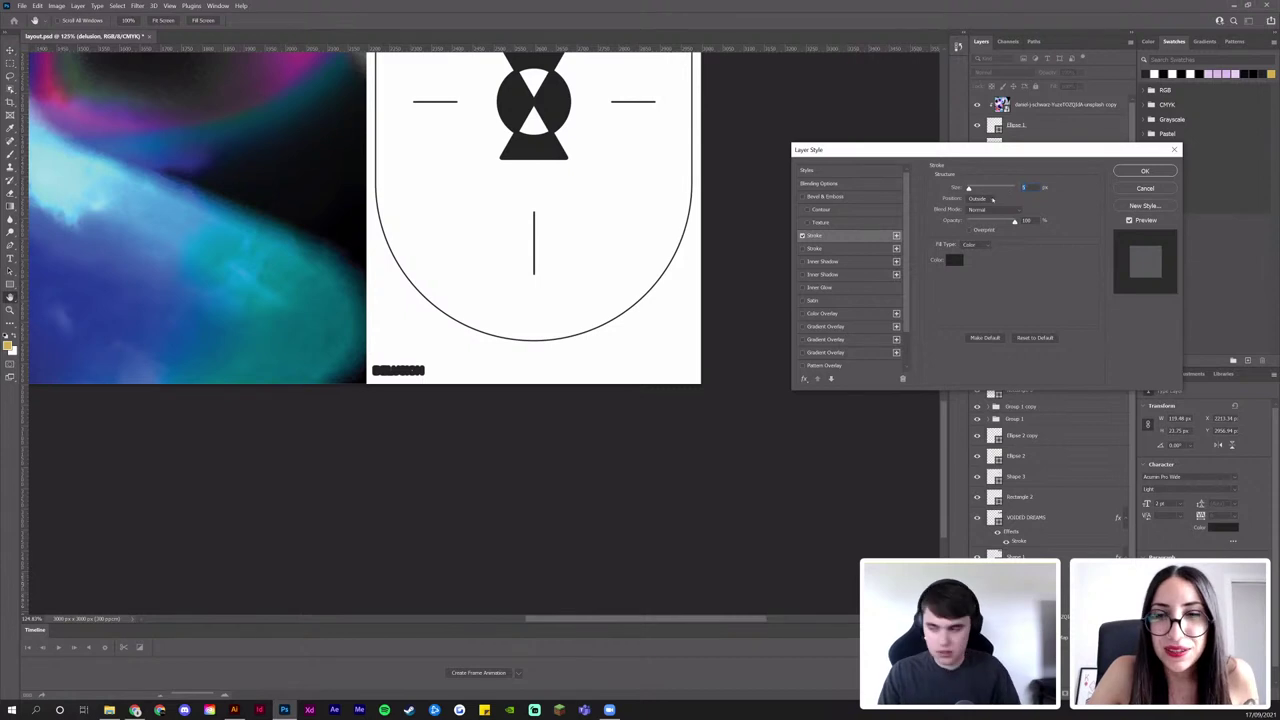
{"action": "type", "text": "1"}
{"action": "key", "text": "Return"}
{"action": "left_click_drag", "start_coordinate": [418, 373], "coordinate": [422, 376]}
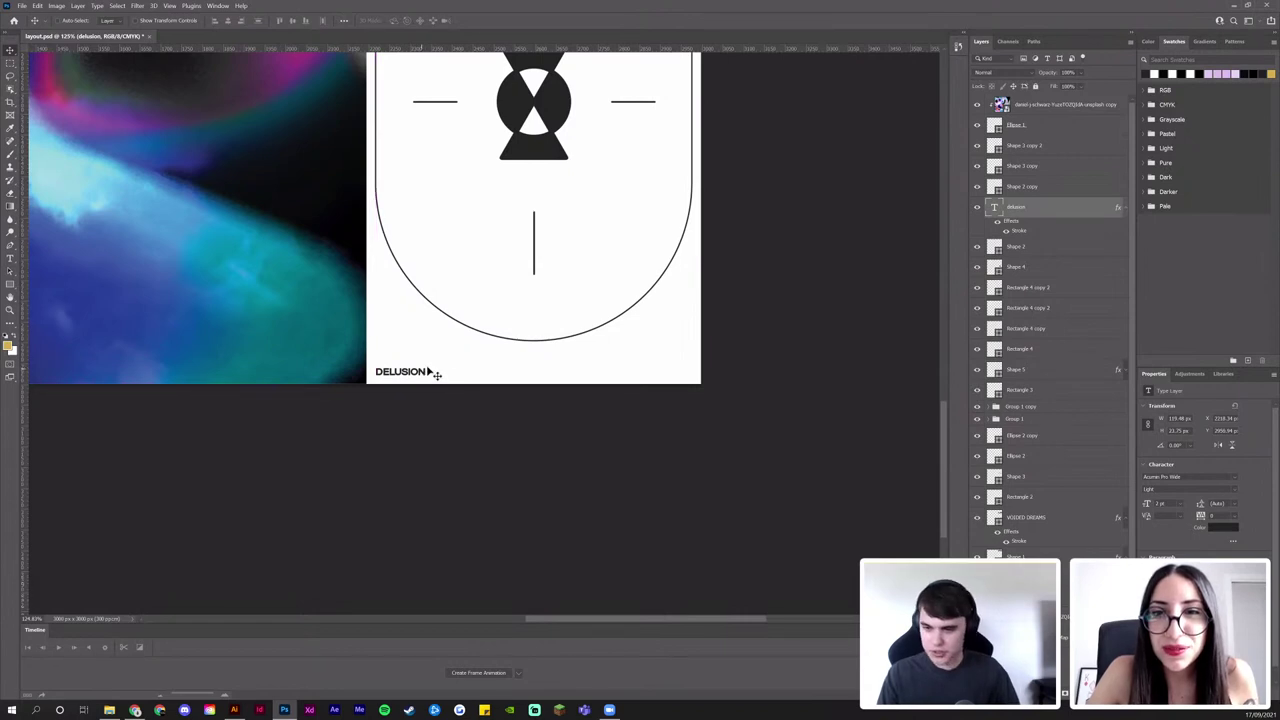
{"action": "left_click", "coordinate": [12, 285]}
{"action": "left_click", "coordinate": [48, 294]}
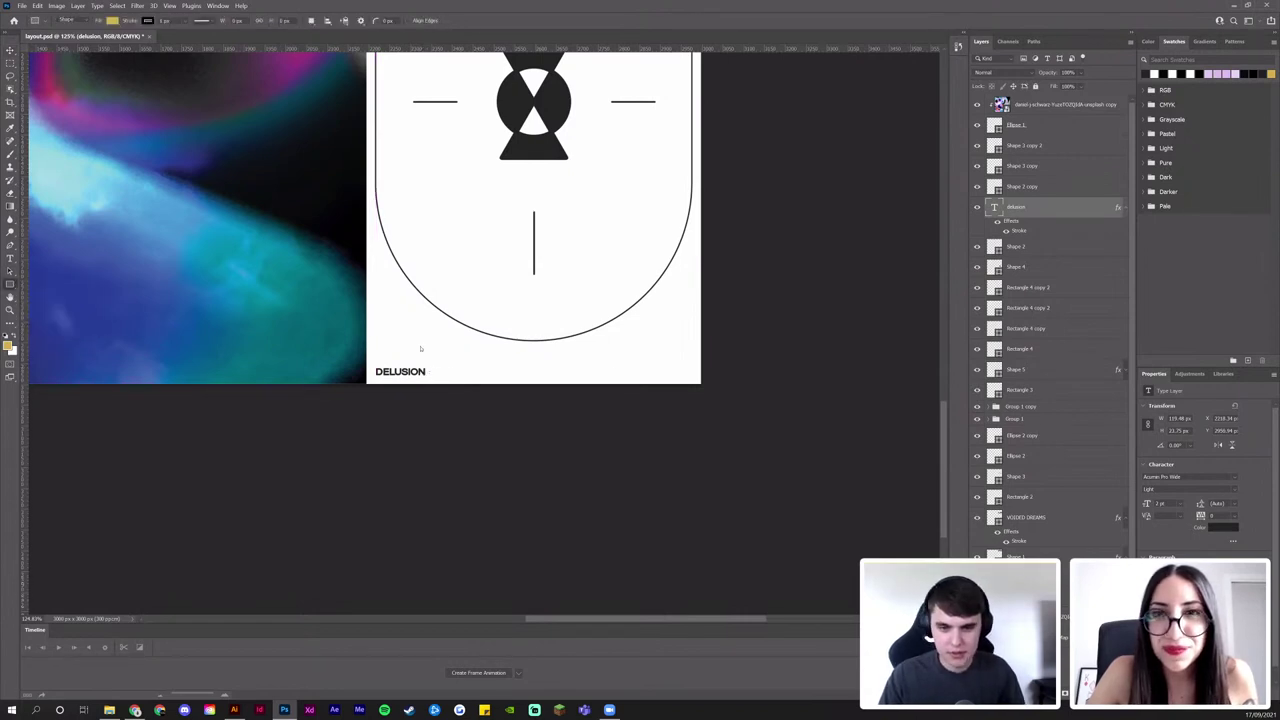
{"action": "mouse_move", "coordinate": [645, 367]}
{"action": "left_mouse_down"}
{"action": "mouse_move", "coordinate": [662, 368]}
{"action": "mouse_move", "coordinate": [655, 376]}
{"action": "left_mouse_up"}
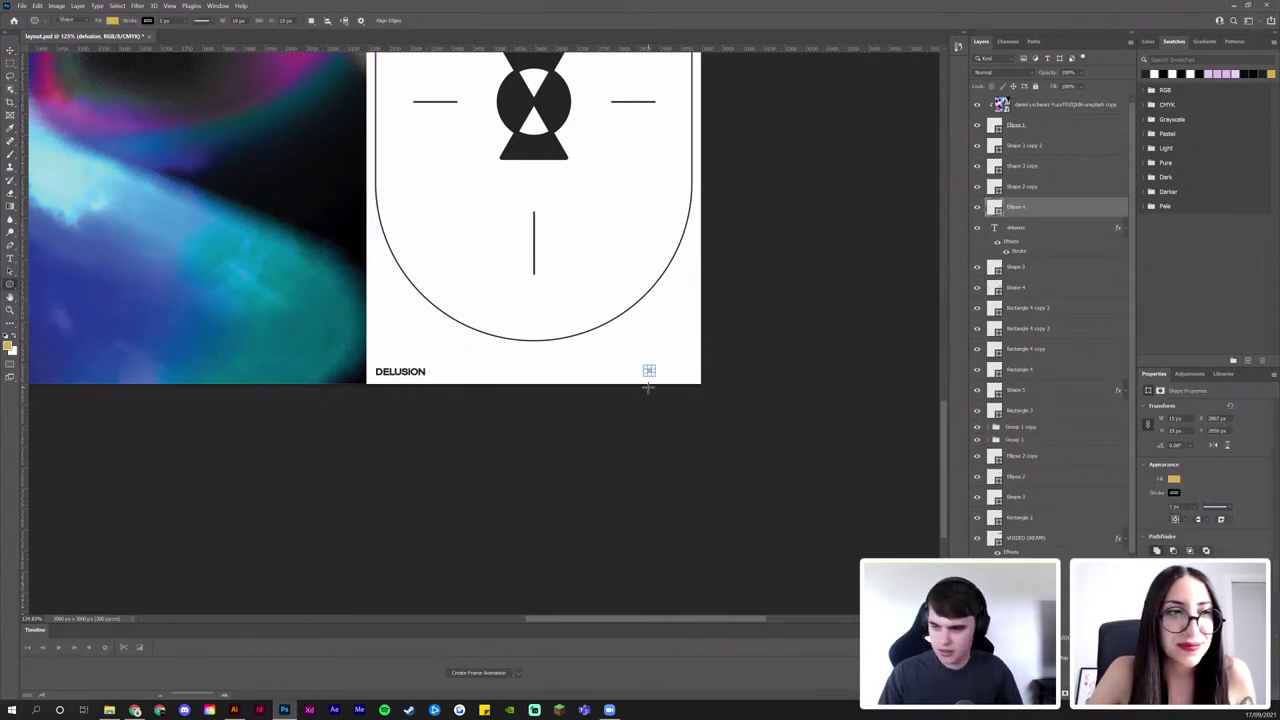
{"action": "key", "text": "v"}
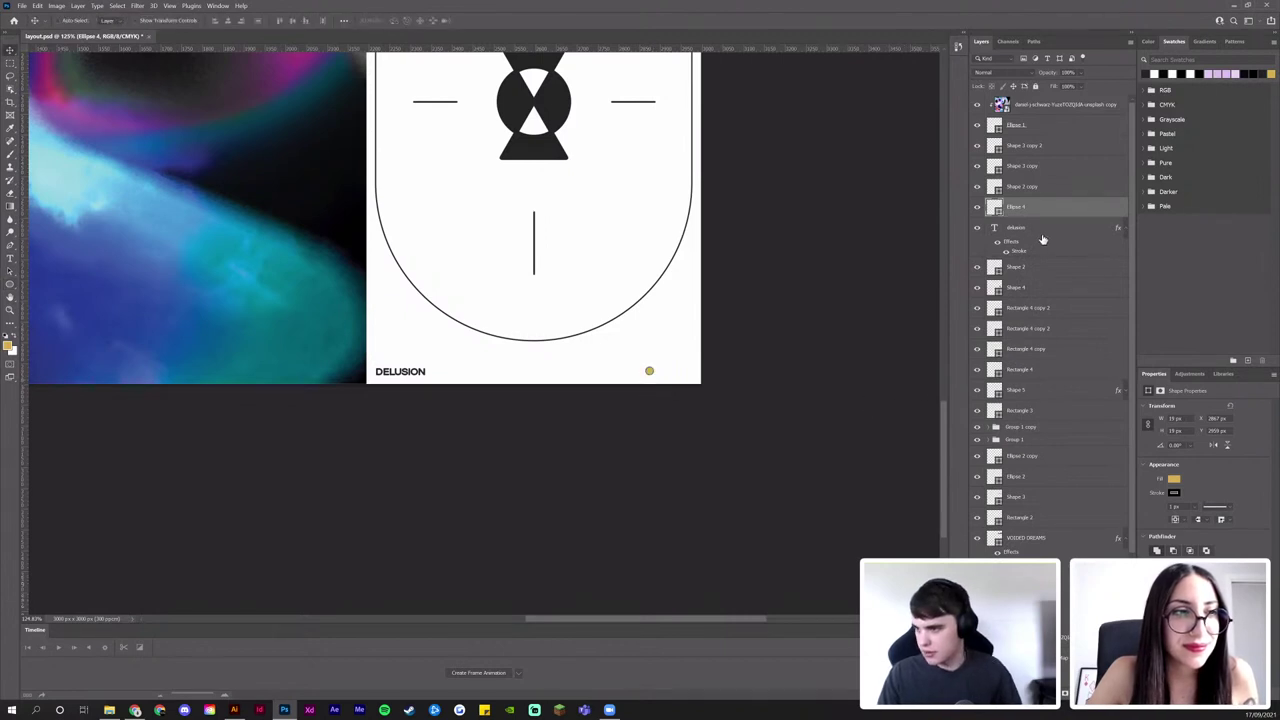
{"action": "key", "text": "Delete"}
Duplicate the Group 1 copy dot pair above the text layer, move it to the sidebar's foot and bring the two dots side by side
{"action": "left_click", "coordinate": [1025, 410]}
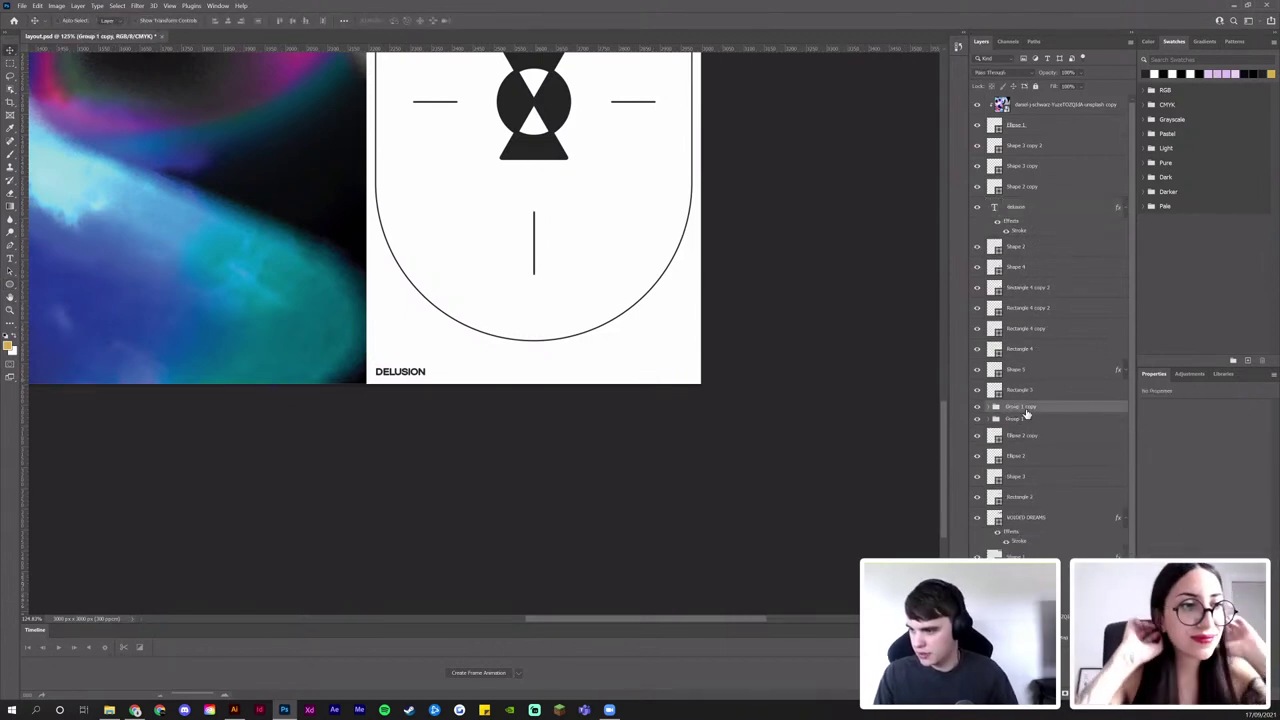
{"action": "left_click_drag", "start_coordinate": [1025, 413], "coordinate": [1028, 203]}
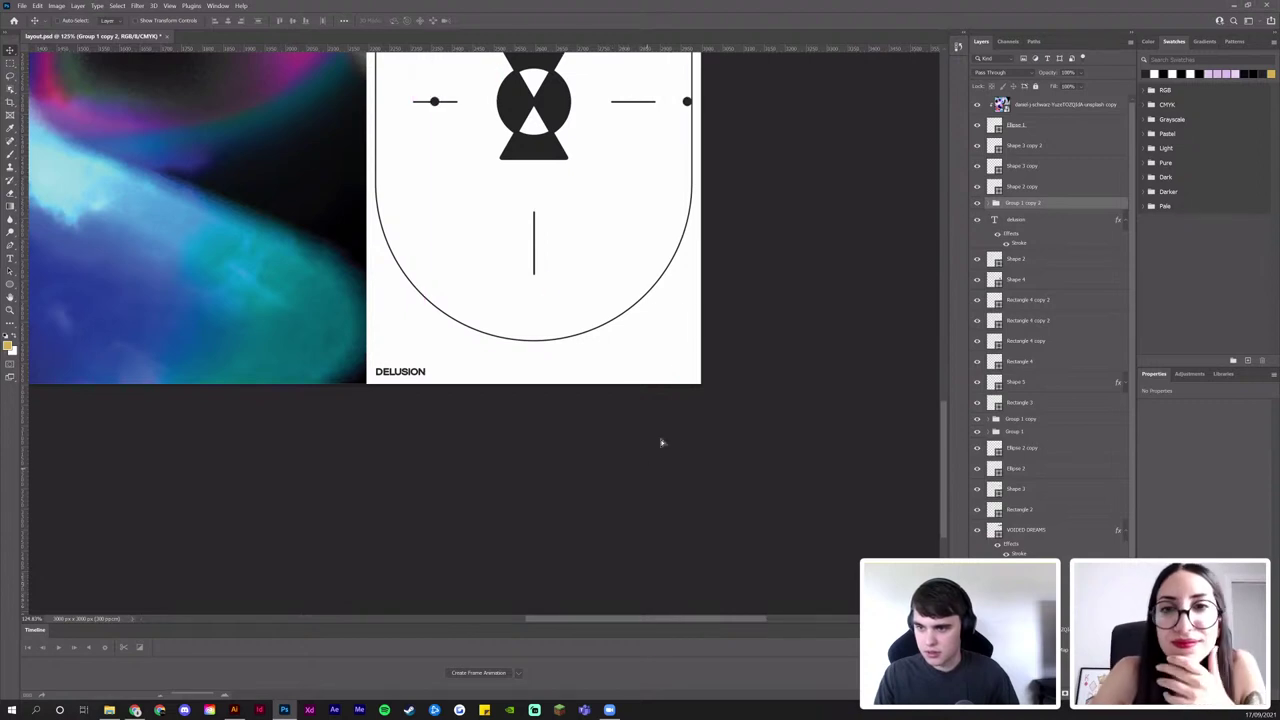
{"action": "left_click_drag", "start_coordinate": [661, 442], "coordinate": [650, 394]}
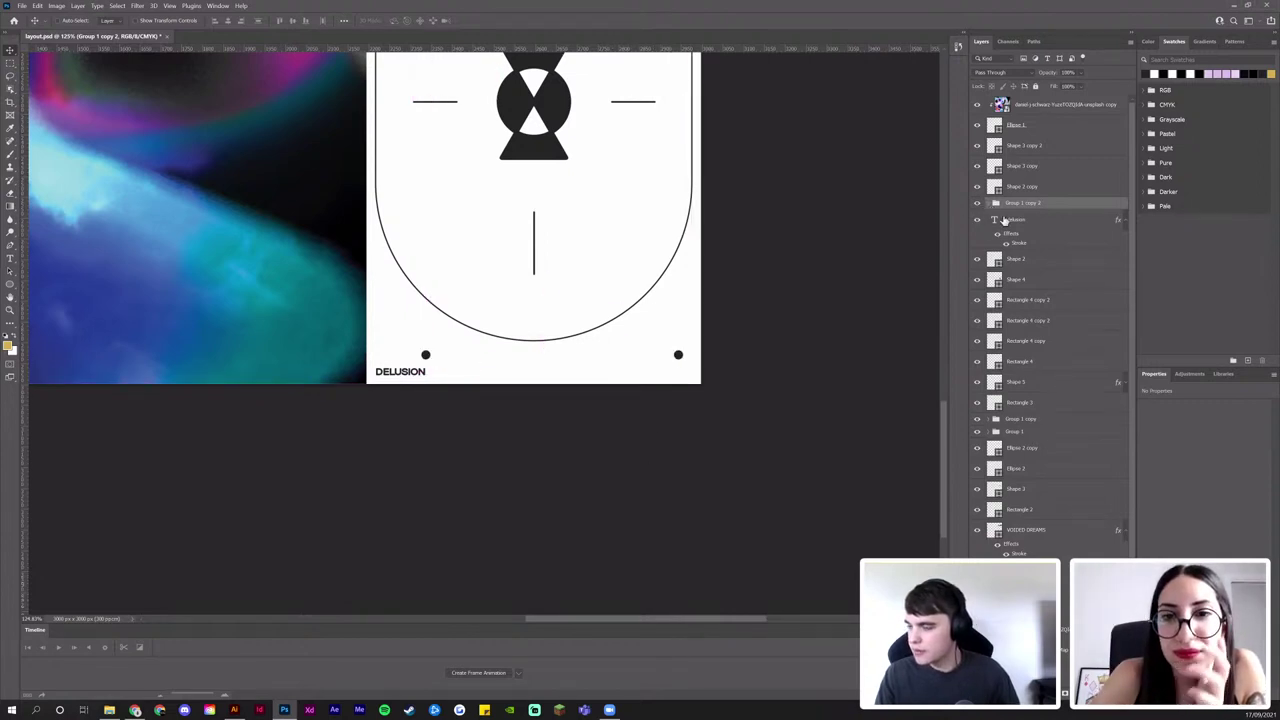
{"action": "left_click", "coordinate": [988, 203]}
{"action": "left_click", "coordinate": [1006, 220]}
{"action": "left_click_drag", "start_coordinate": [494, 358], "coordinate": [201, 357]}
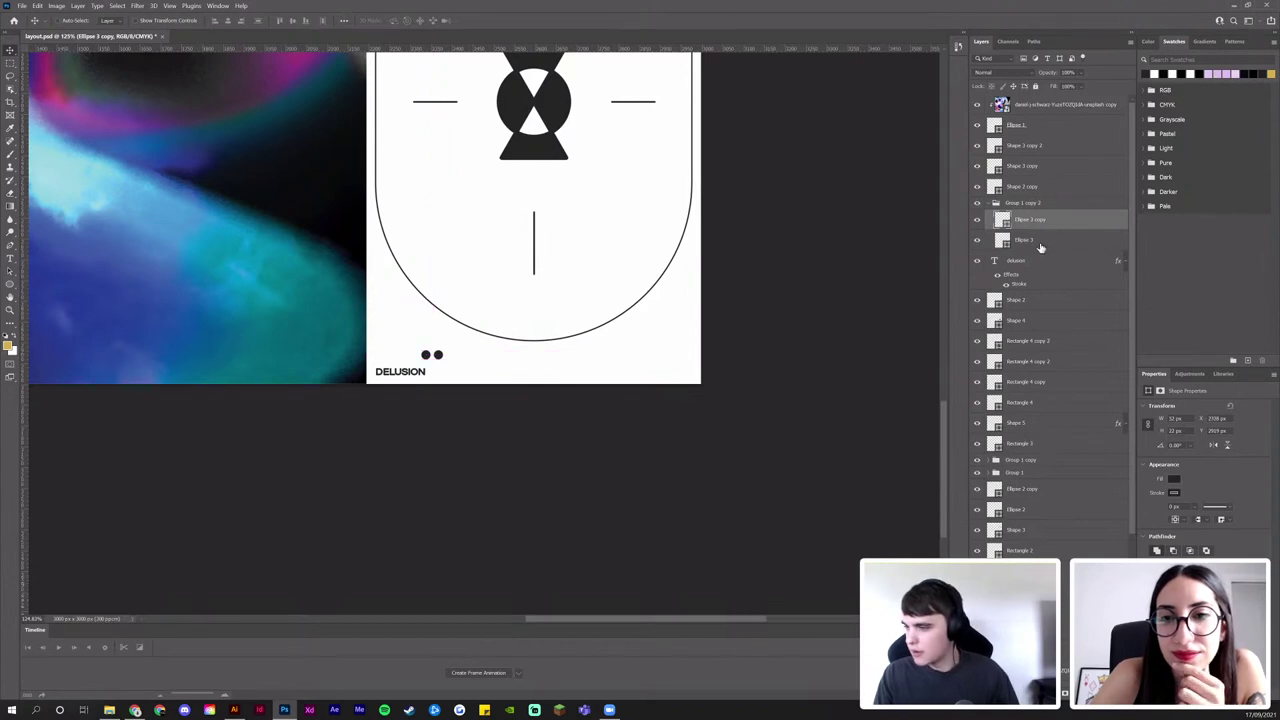
Move both copied dots to the sidebar's lower-right corner, level with DELUSION, and scale them down
{"action": "left_click", "coordinate": [1040, 244], "text": "shift"}
{"action": "left_click_drag", "start_coordinate": [517, 344], "coordinate": [591, 361]}
{"action": "key", "text": "ctrl+t"}
{"action": "key", "text": "Return"}
{"action": "key", "text": "z"}
{"action": "key", "text": "v"}
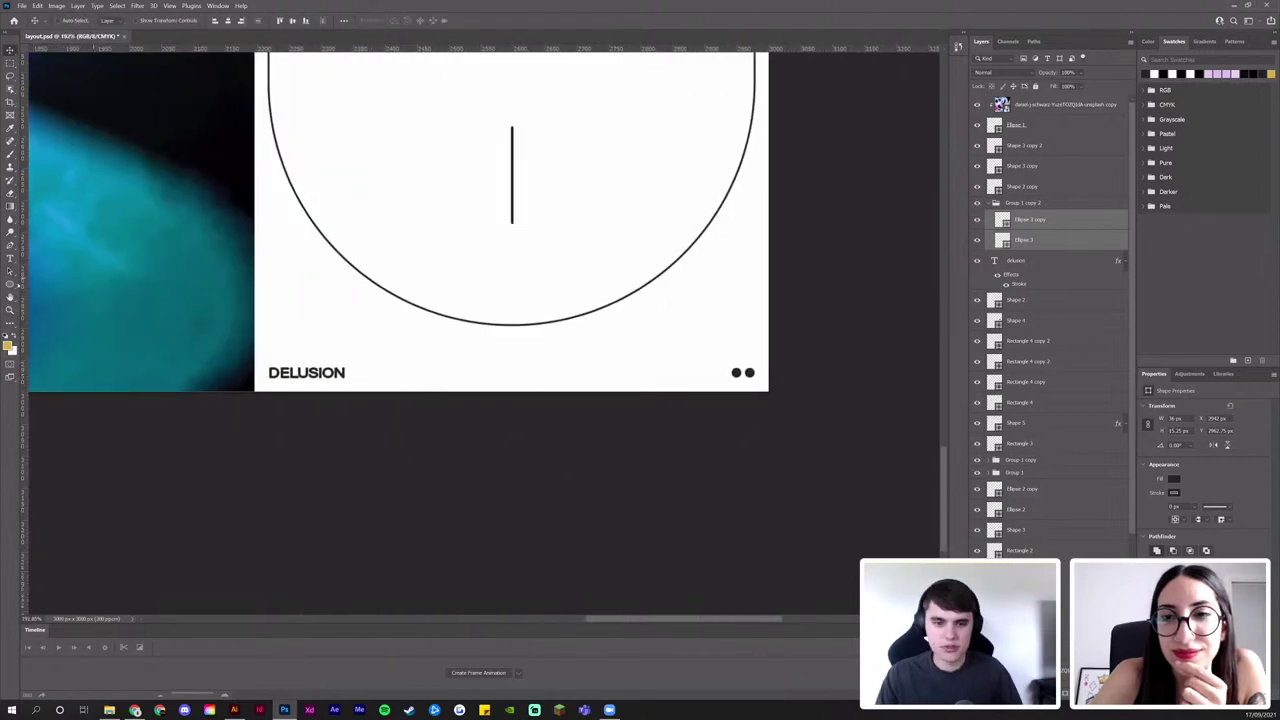
{"action": "right_click", "coordinate": [9, 285]}
{"action": "left_click", "coordinate": [45, 293]}
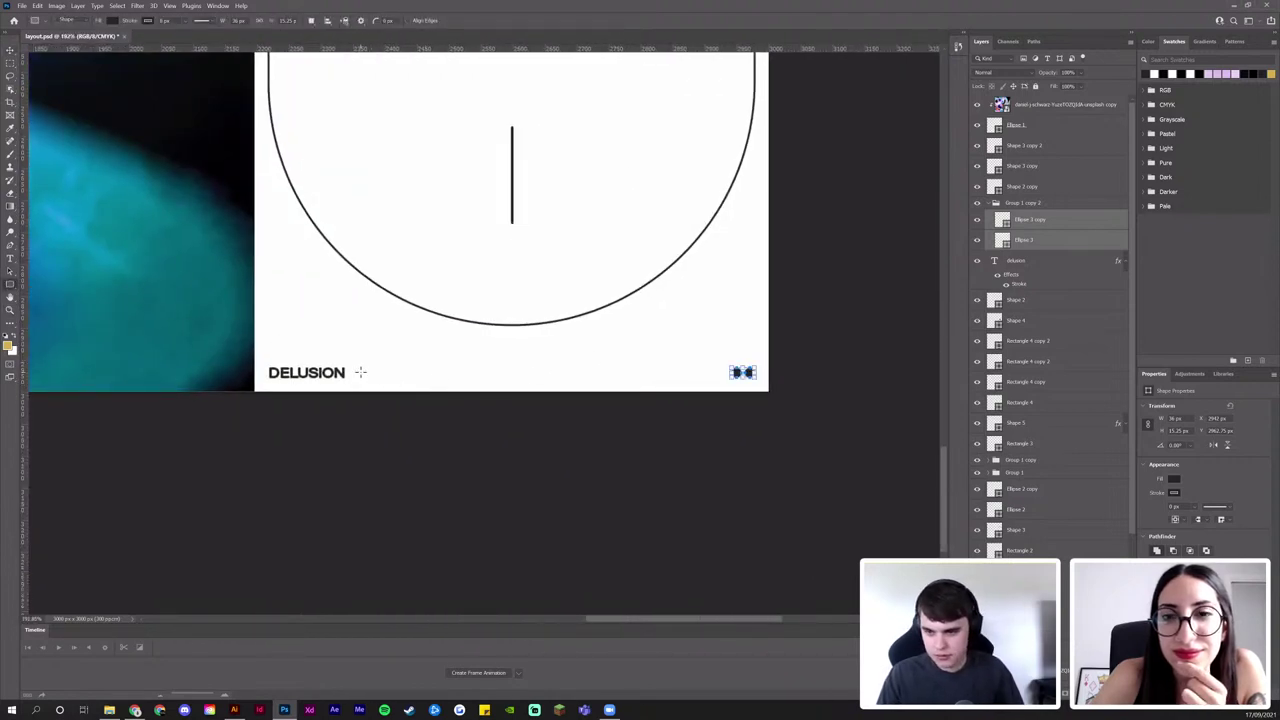
{"action": "key", "text": "v"}
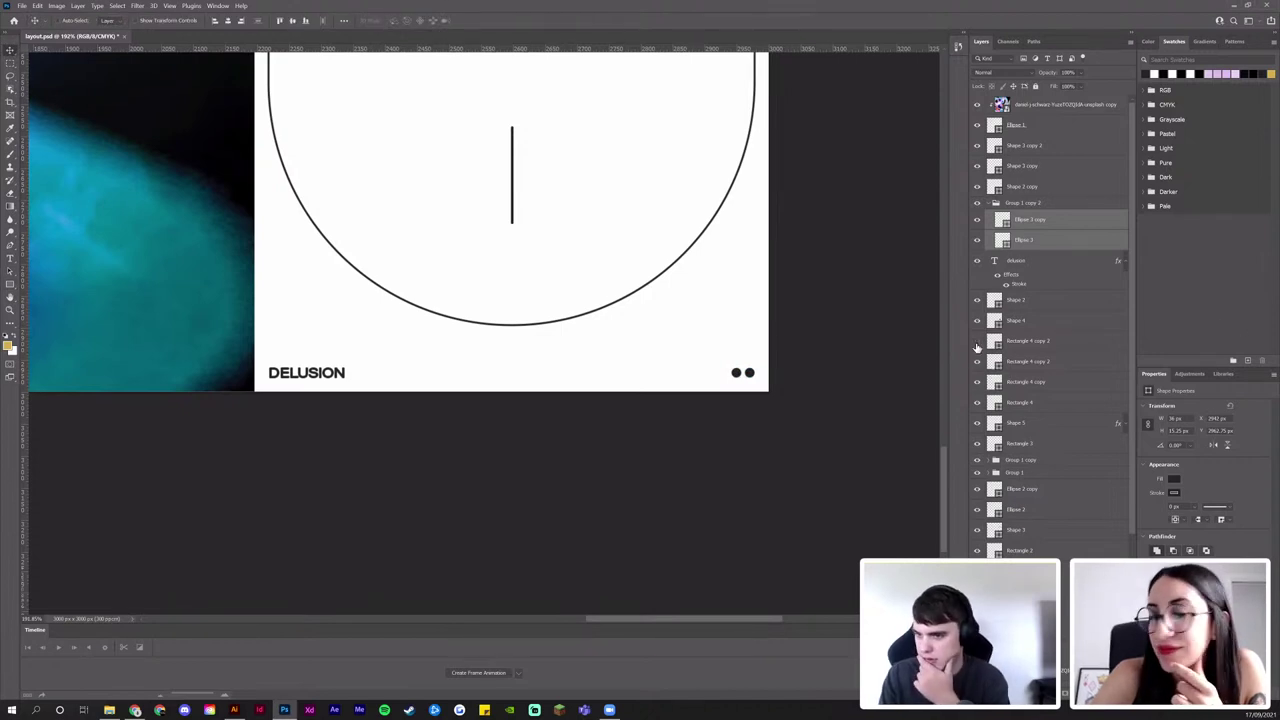
Duplicate one of the hourglass's horizontal bars and place the copy at the sidebar's foot between DELUSION and the dots
{"action": "left_click", "coordinate": [1032, 344]}
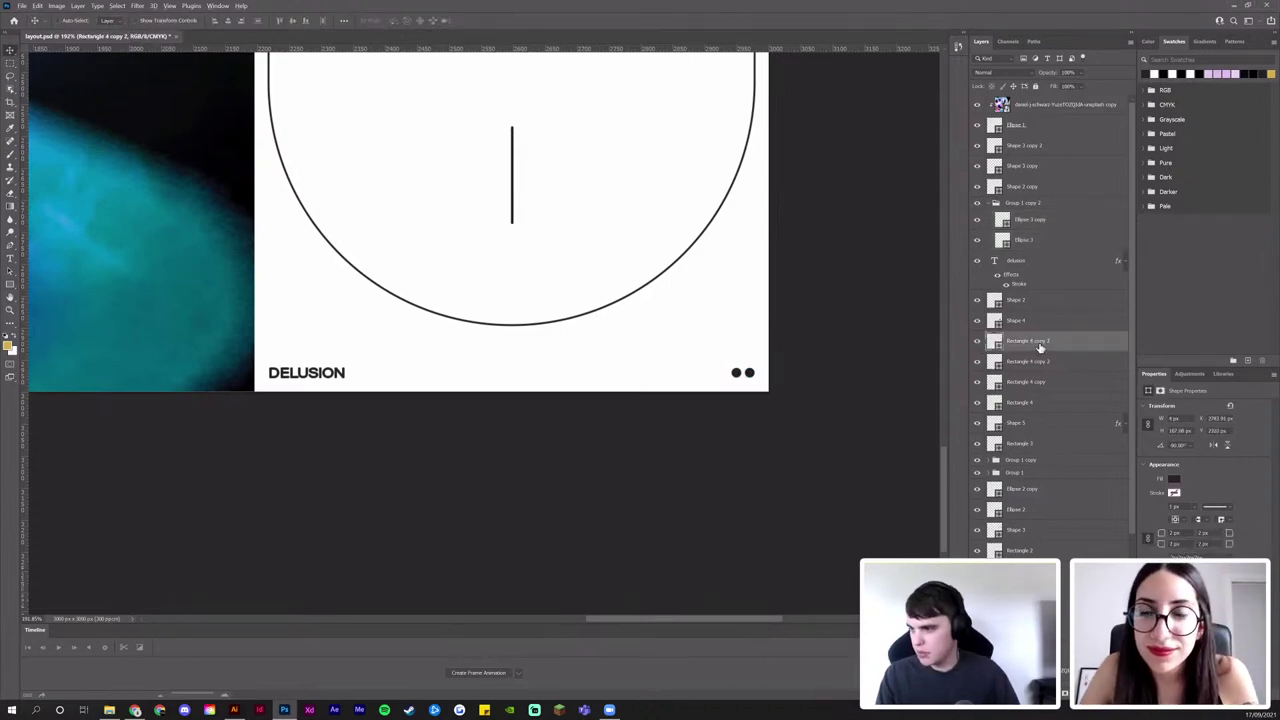
{"action": "left_click_drag", "start_coordinate": [1040, 350], "coordinate": [1040, 200]}
{"action": "left_click_drag", "start_coordinate": [579, 202], "coordinate": [560, 458]}
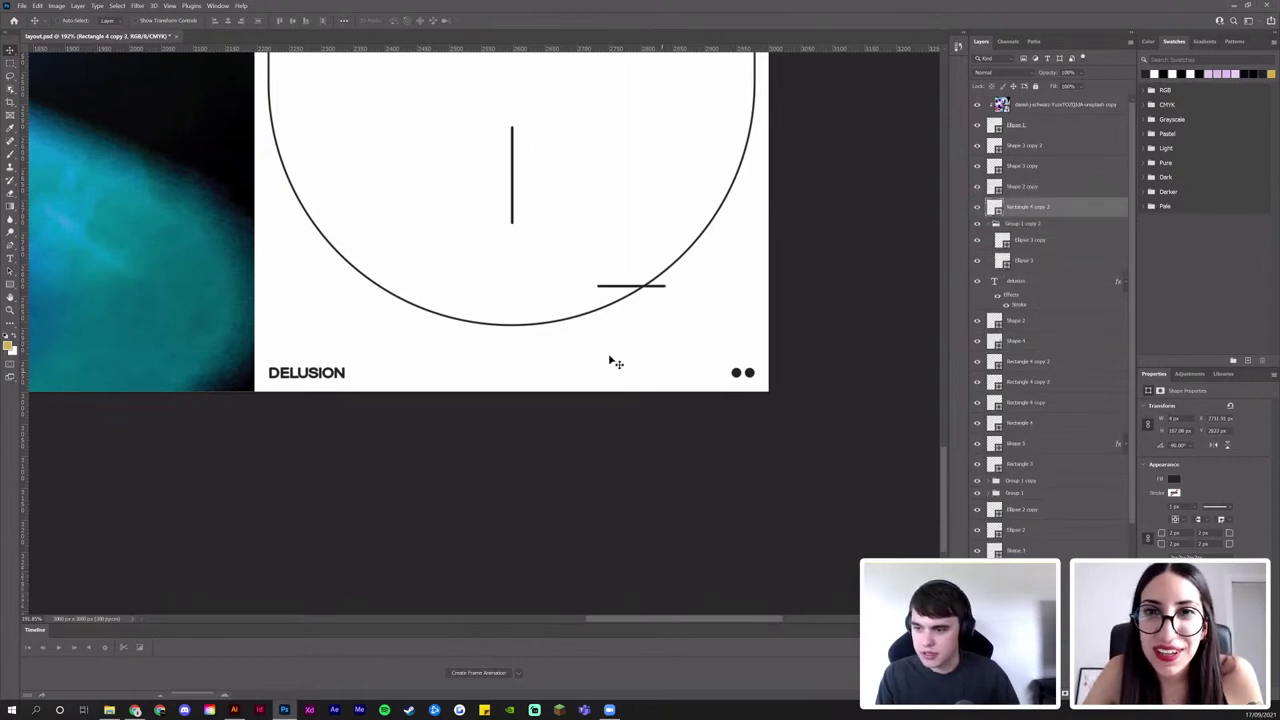
{"action": "left_click_drag", "start_coordinate": [628, 356], "coordinate": [545, 336]}
{"action": "left_click_drag", "start_coordinate": [594, 270], "coordinate": [522, 382]}
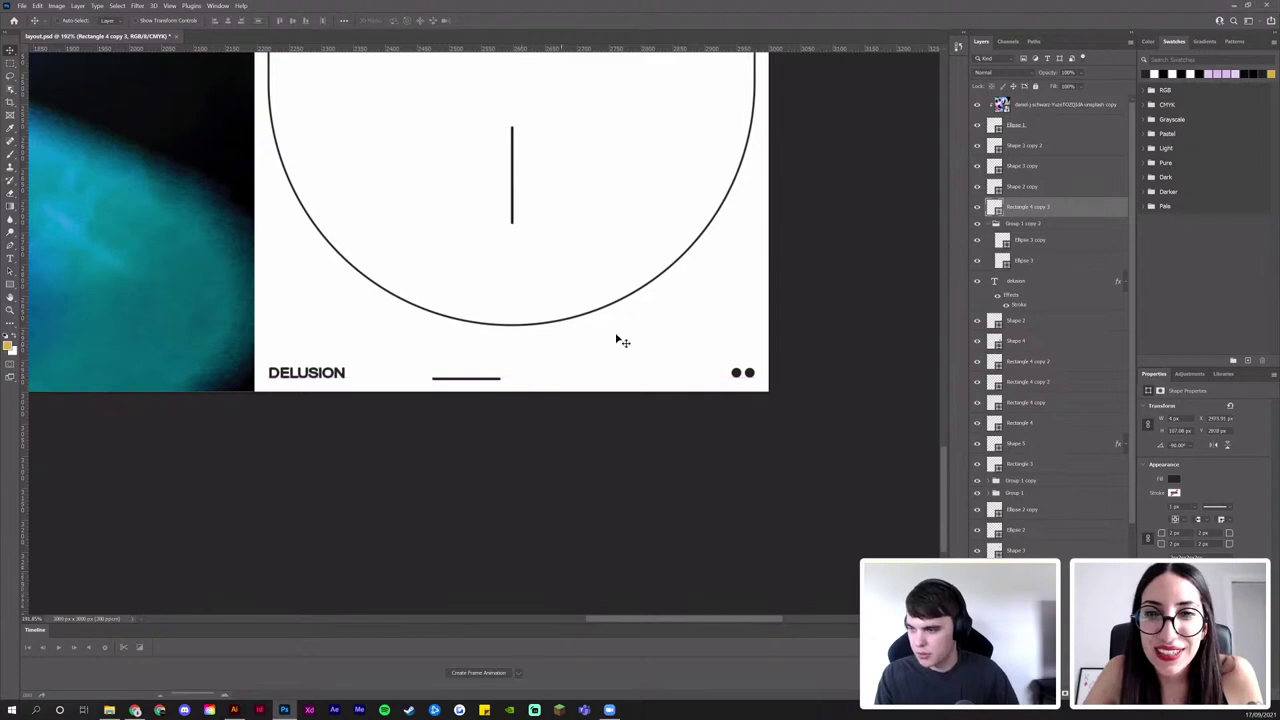
Level the copied bar with the two dots and stretch it into a long line spanning from DELUSION to the dots
{"action": "key", "text": "z"}
{"action": "left_click_drag", "start_coordinate": [634, 269], "coordinate": [557, 537]}
{"action": "left_click_drag", "start_coordinate": [594, 280], "coordinate": [591, 307]}
{"action": "left_click_drag", "start_coordinate": [491, 472], "coordinate": [515, 292]}
{"action": "left_click_drag", "start_coordinate": [482, 450], "coordinate": [598, 422]}
{"action": "left_click_drag", "start_coordinate": [491, 416], "coordinate": [375, 379]}
{"action": "key", "text": "v"}
{"action": "left_click_drag", "start_coordinate": [534, 394], "coordinate": [843, 401]}
{"action": "key", "text": "ctrl+t"}
{"action": "key", "text": "Return"}
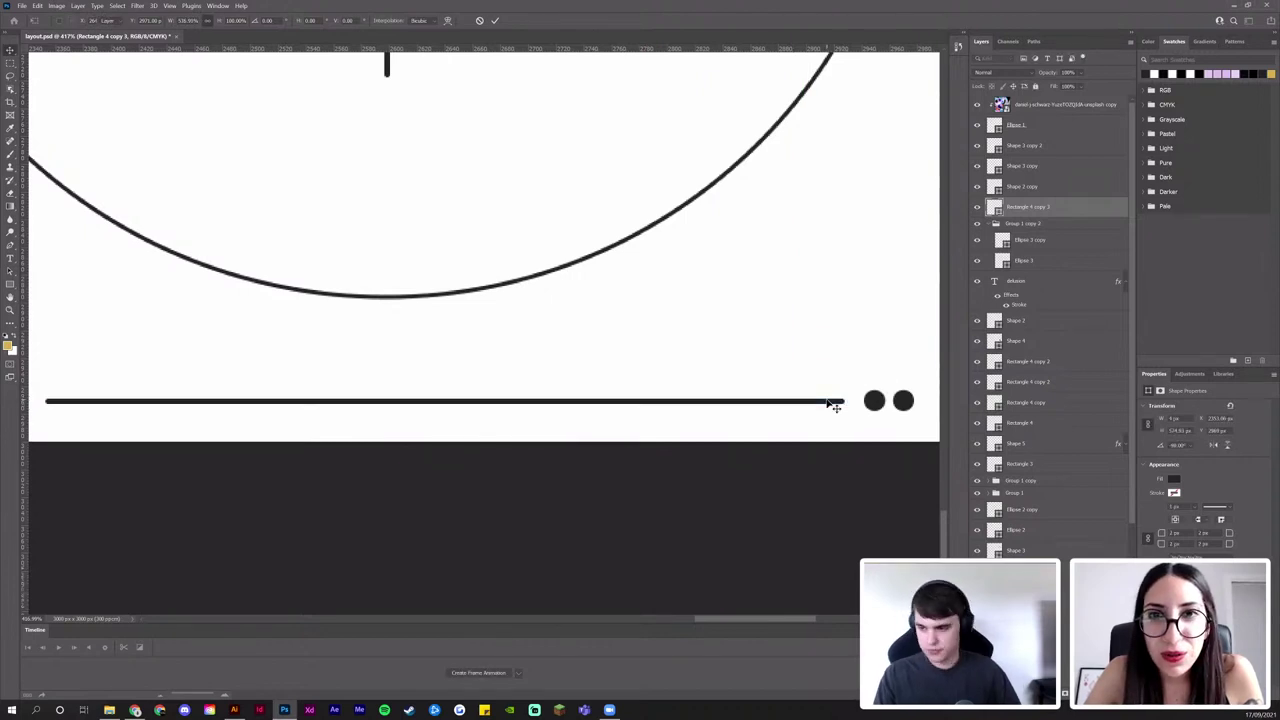
Check the finished sidebar footer within the whole poster and save layout.psd
{"action": "key", "text": "z"}
{"action": "left_click", "coordinate": [725, 393], "text": "alt"}
{"action": "left_click_drag", "start_coordinate": [725, 393], "coordinate": [665, 438]}
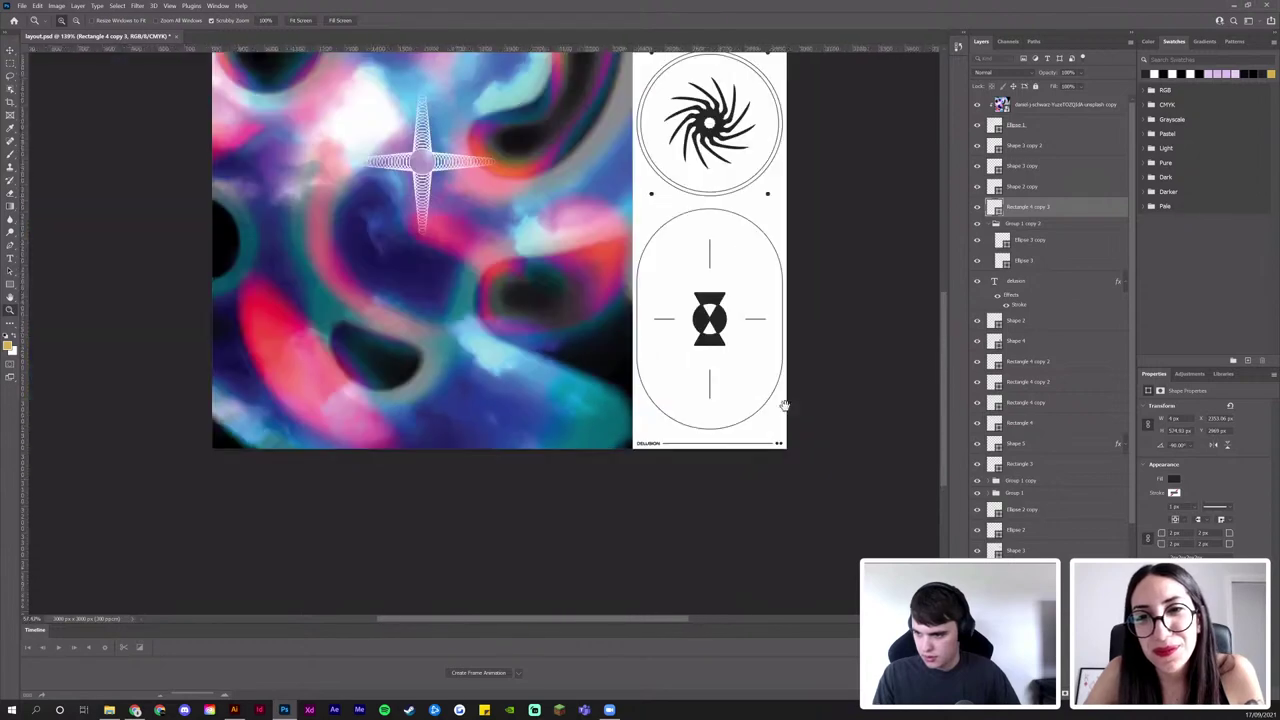
{"action": "left_click_drag", "start_coordinate": [786, 406], "coordinate": [709, 486]}
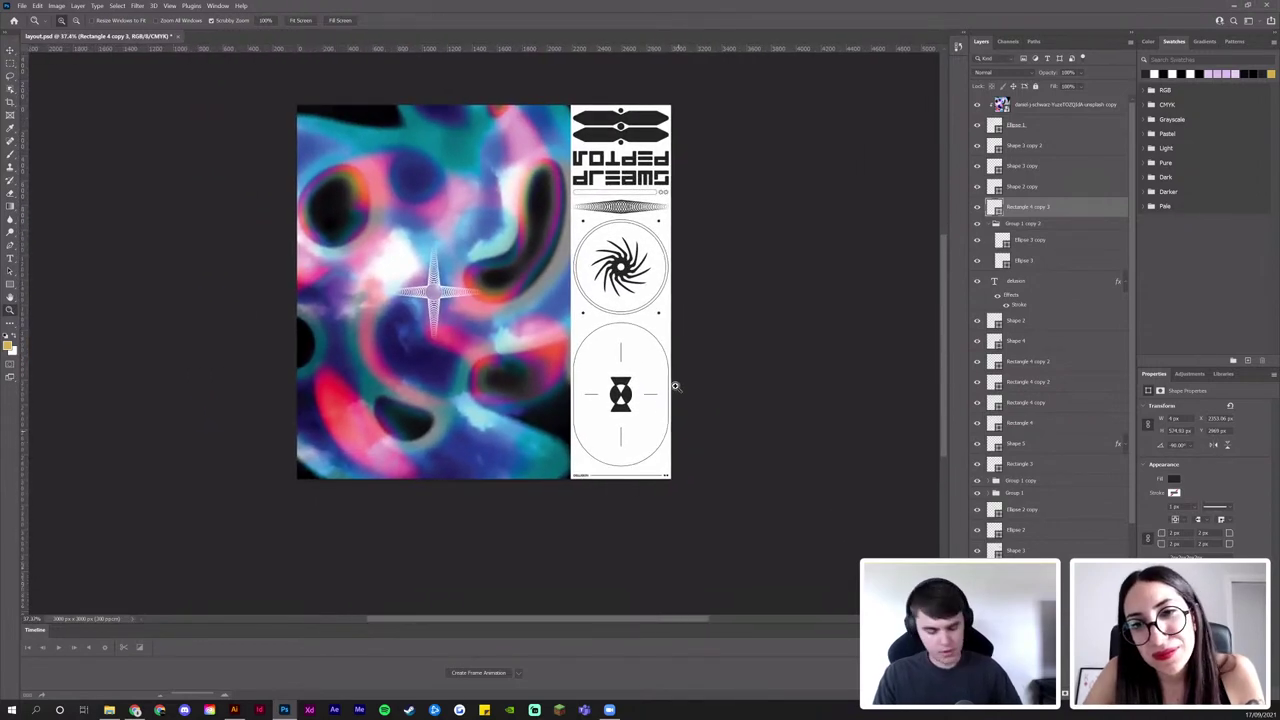
{"action": "key", "text": "v"}
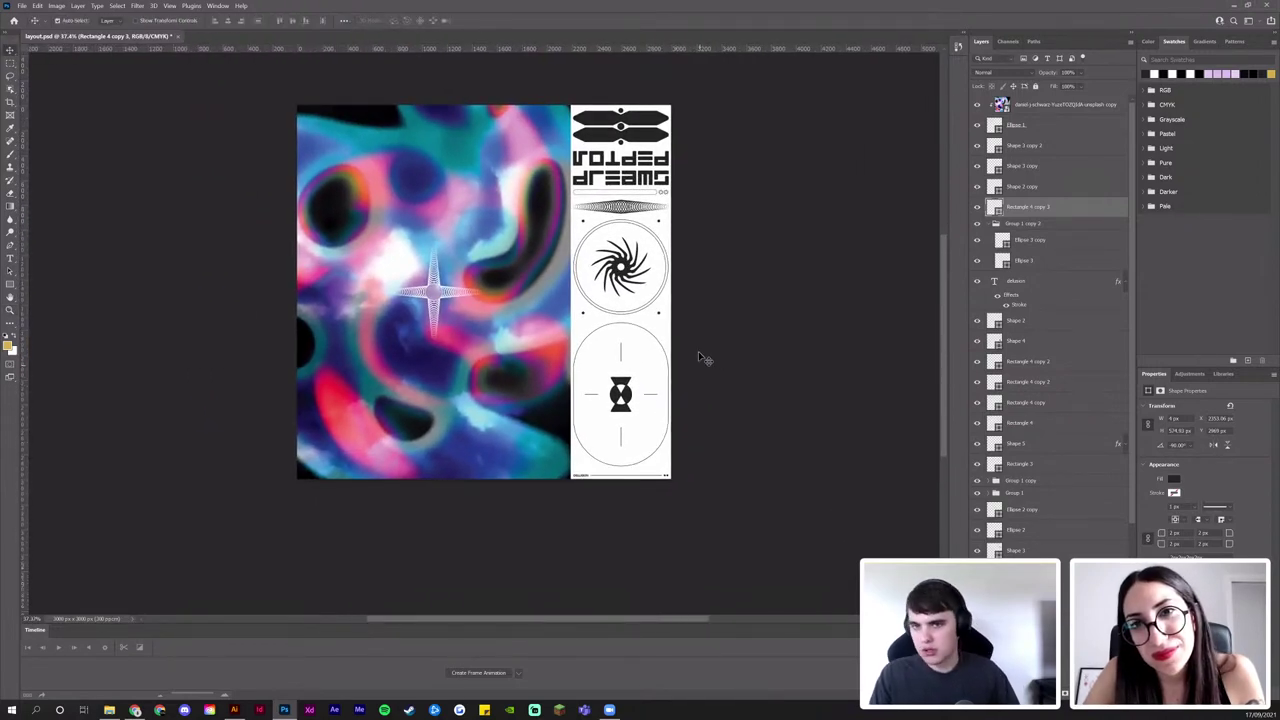
{"action": "key", "text": "ctrl+s"}
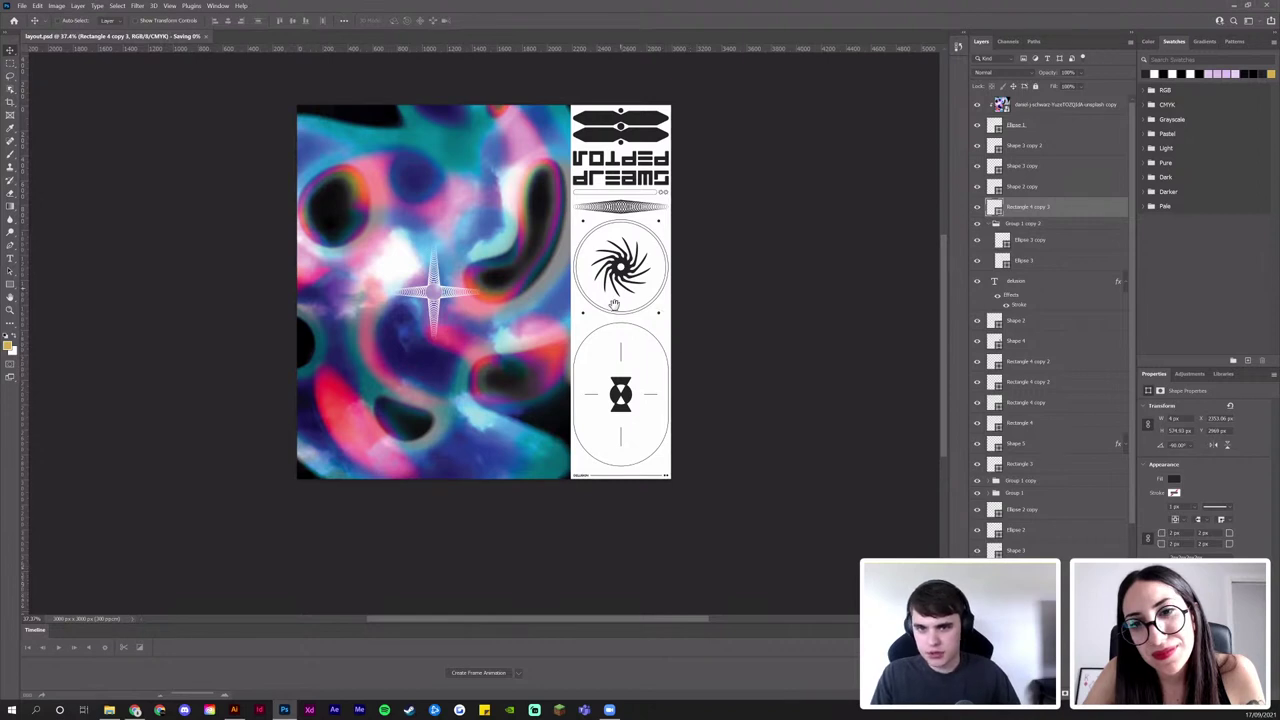
Examine the sidebar's title, symbols and spacing up close and within the whole poster
{"action": "left_click_drag", "start_coordinate": [588, 291], "coordinate": [605, 319]}
{"action": "key", "text": "z"}
{"action": "key", "text": "v"}
{"action": "key", "text": "v"}
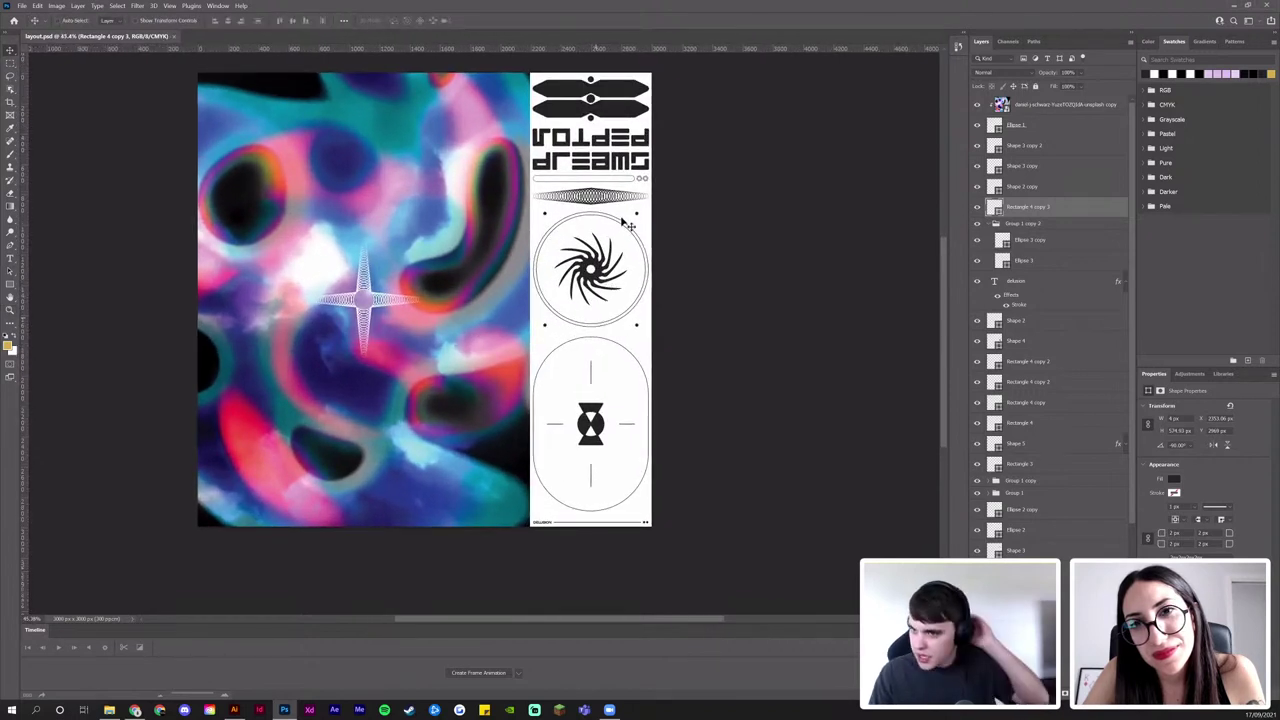
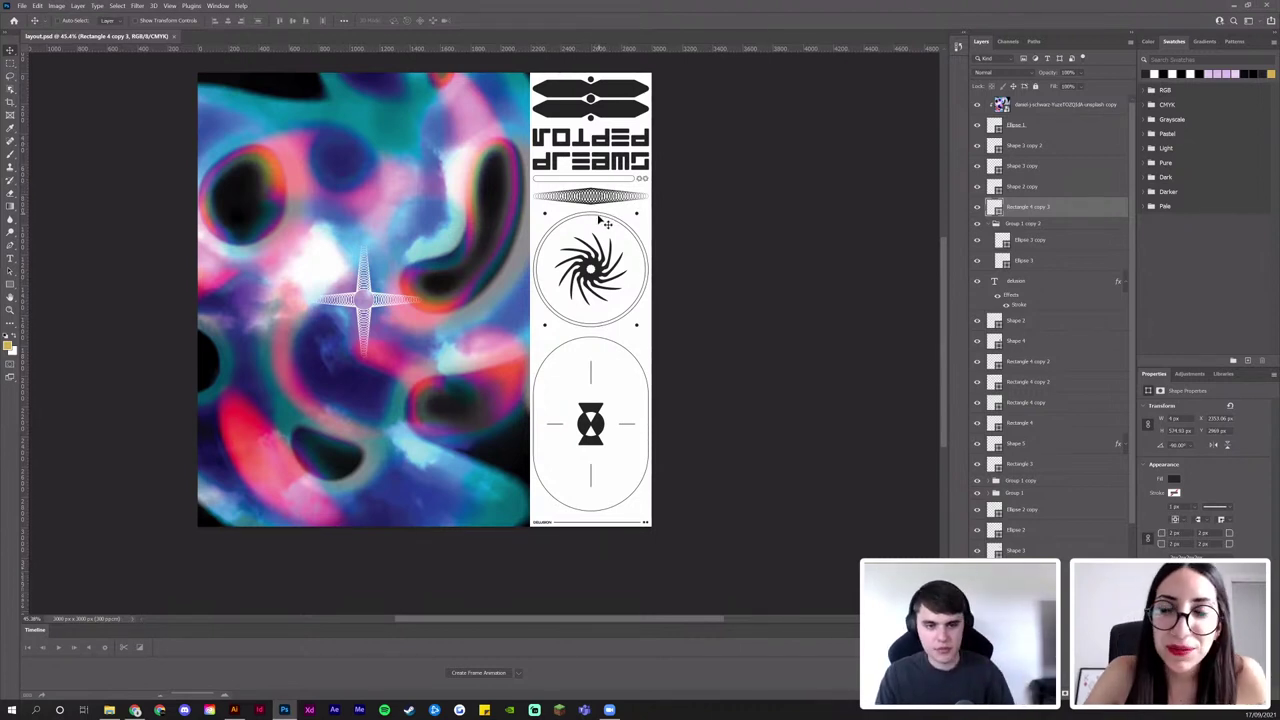
{"action": "key", "text": "z"}
{"action": "left_click_drag", "start_coordinate": [594, 145], "coordinate": [606, 220]}
{"action": "left_click_drag", "start_coordinate": [601, 310], "coordinate": [578, 286]}
{"action": "left_click_drag", "start_coordinate": [534, 170], "coordinate": [532, 281]}
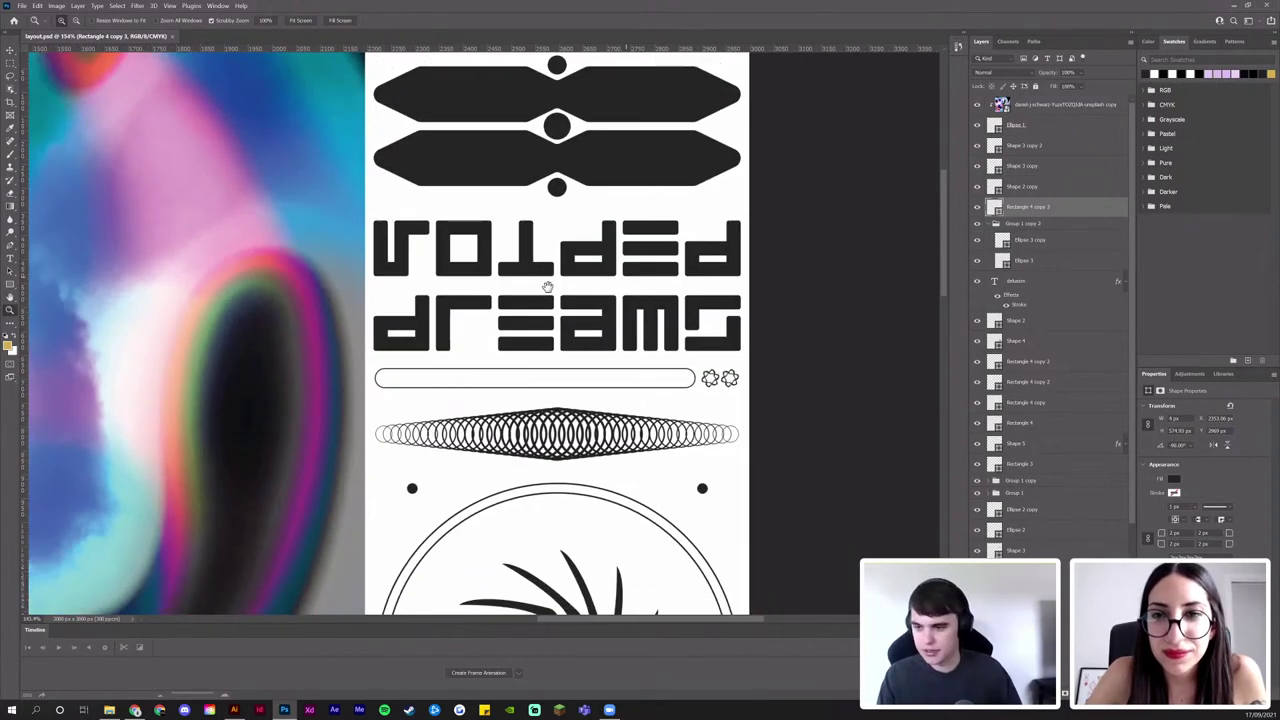
{"action": "left_click_drag", "start_coordinate": [557, 217], "coordinate": [569, 134]}
{"action": "left_click_drag", "start_coordinate": [555, 246], "coordinate": [572, 140]}
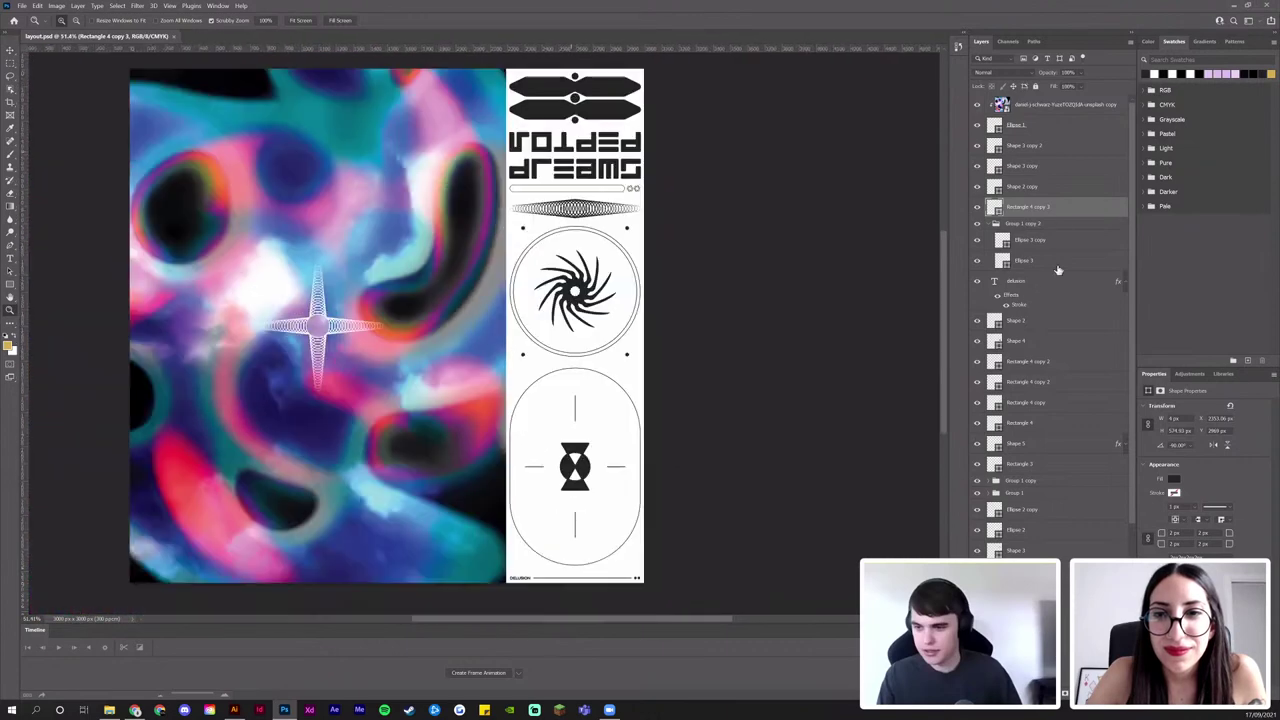
Collapse the copied dots group and the effects lists of the delusion, VOIDED DREAMS and Shape 1 layers
{"action": "left_click", "coordinate": [996, 226]}
{"action": "left_click", "coordinate": [1123, 244]}
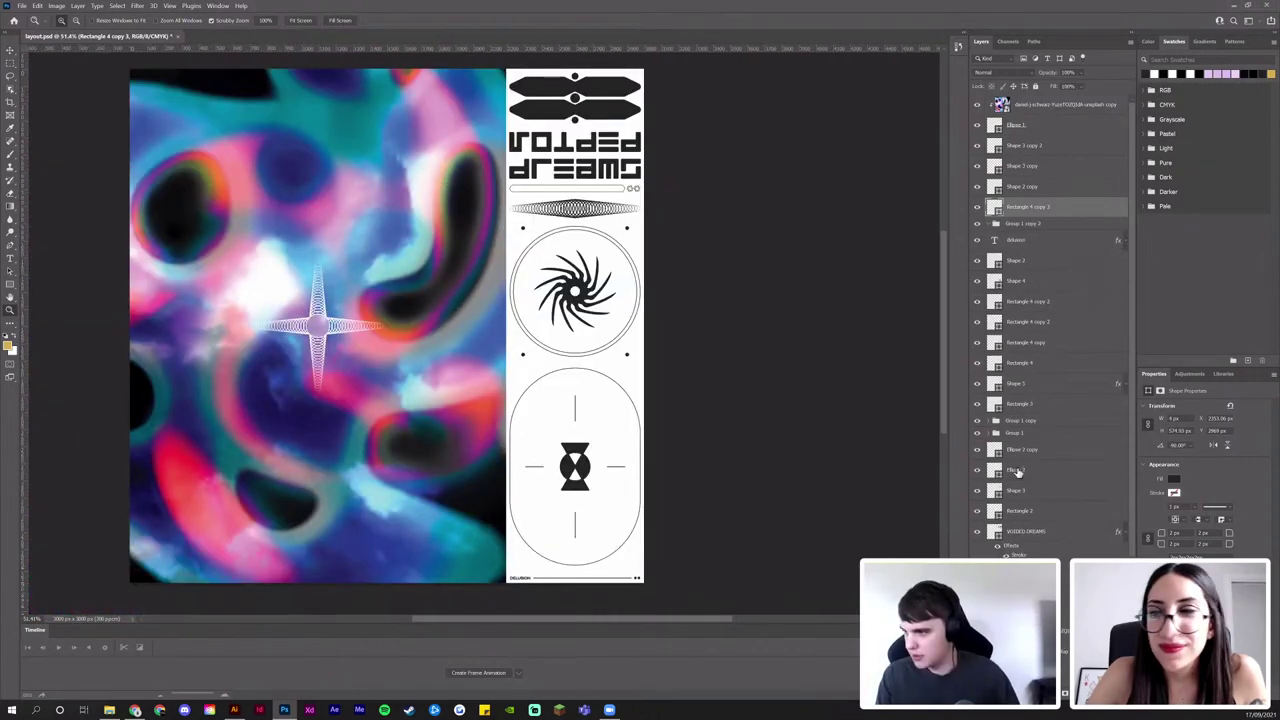
{"action": "left_click", "coordinate": [1122, 532]}
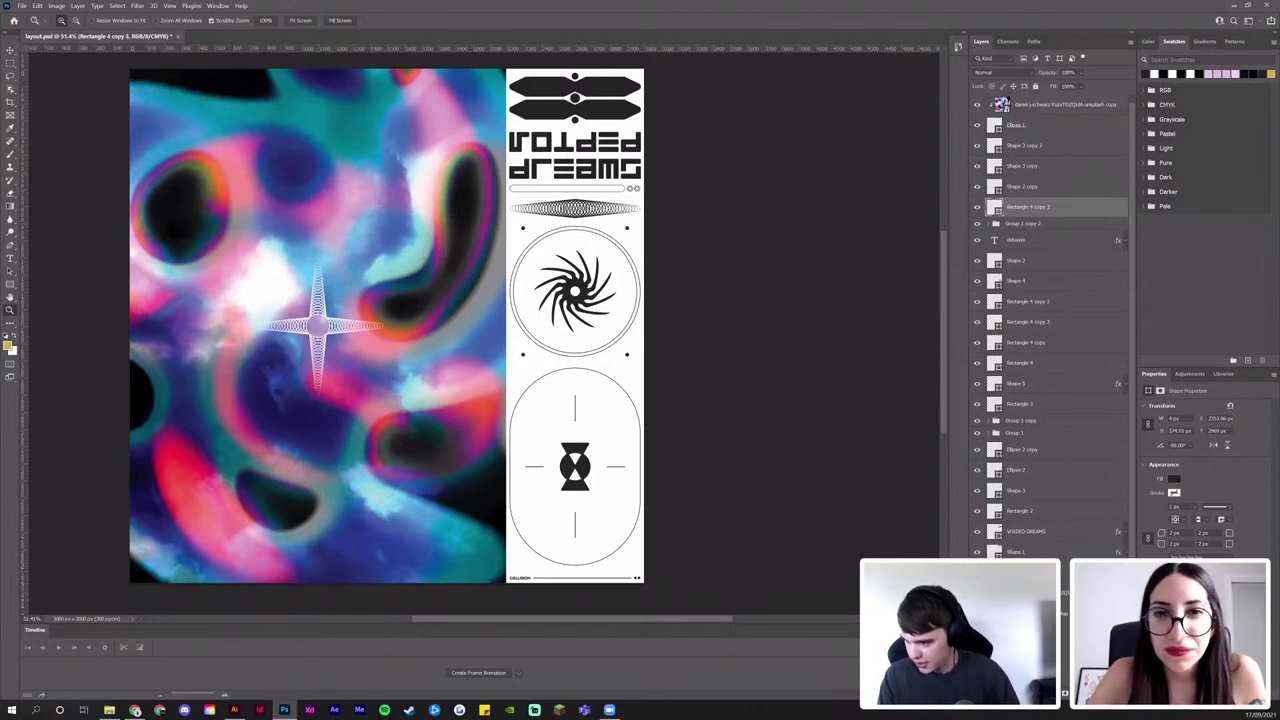
{"action": "left_click", "coordinate": [1000, 572]}
Select the Shape 1 layer and toggle the visibility of the shape copy just below Ellipse 1 to identify it
{"action": "left_click", "coordinate": [1020, 551]}
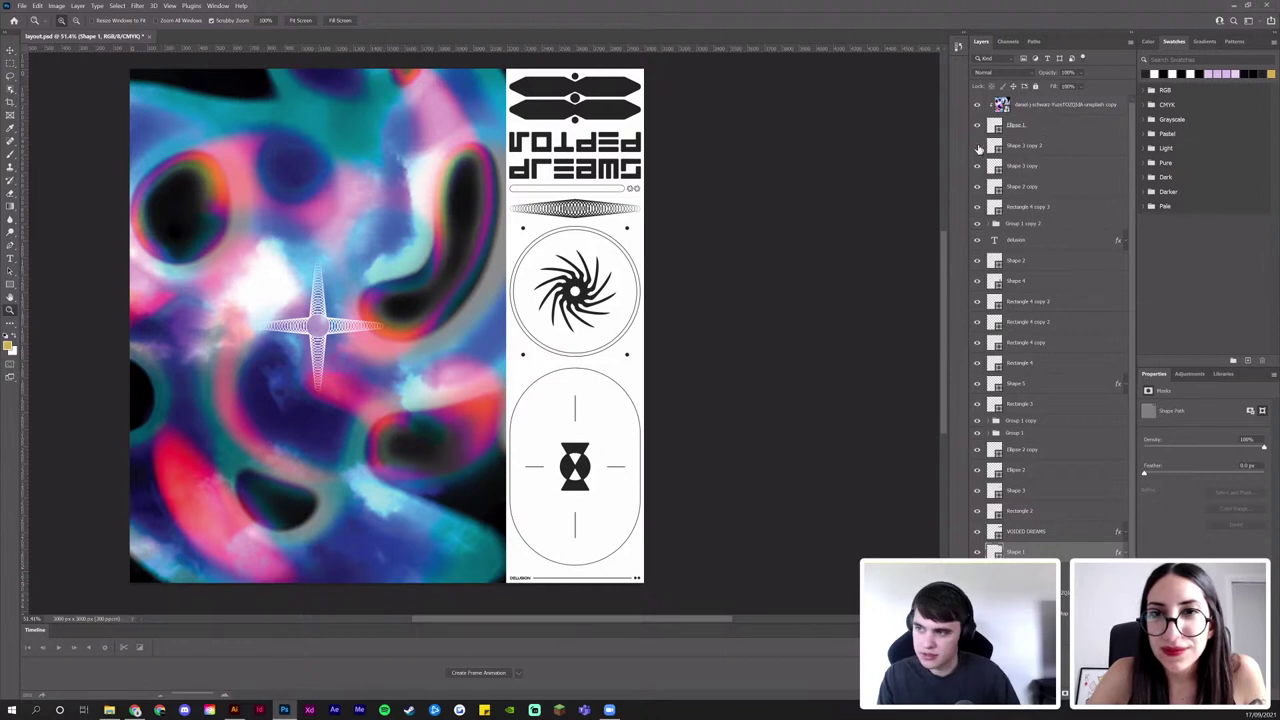
{"action": "left_click", "coordinate": [978, 147]}
{"action": "left_click", "coordinate": [978, 147]}
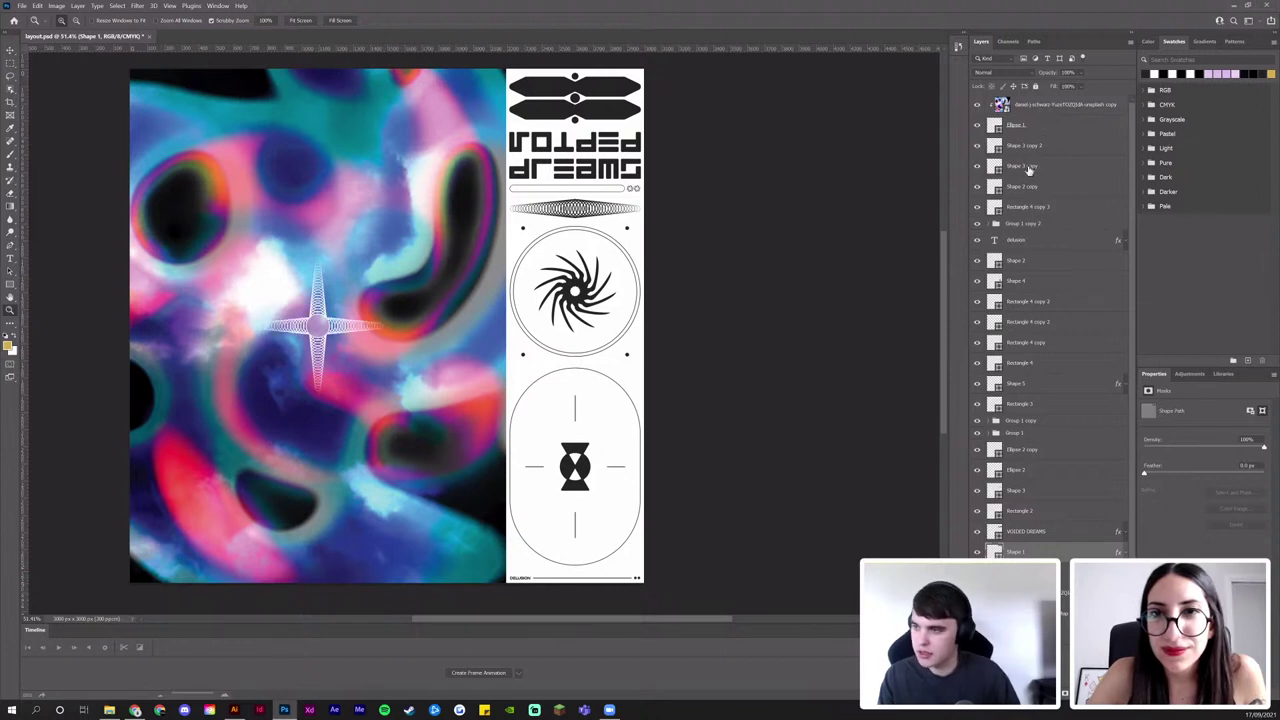
Group the star's shape layers with the clipped cloud image copy, check the group's visibility, and move it beneath Rectangle 1
{"action": "left_click", "coordinate": [1032, 112], "text": "shift"}
{"action": "key", "text": "ctrl+g"}
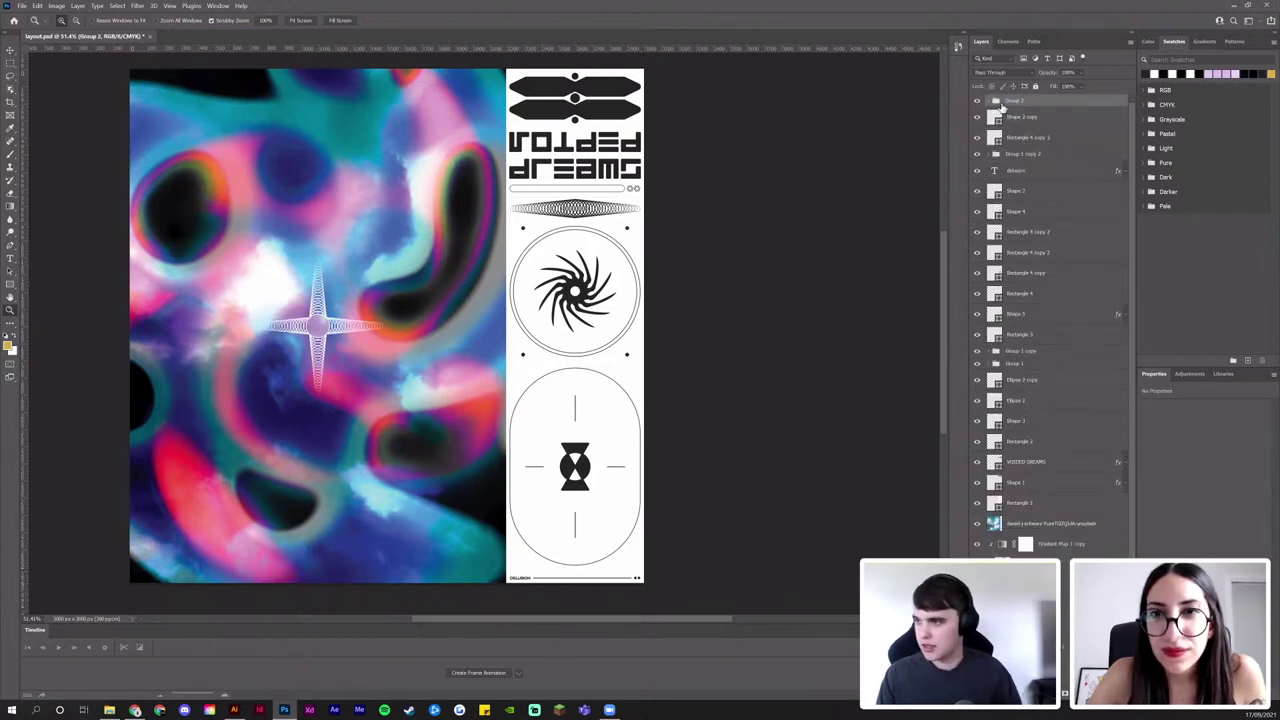
{"action": "left_click", "coordinate": [978, 103]}
{"action": "left_click", "coordinate": [978, 103]}
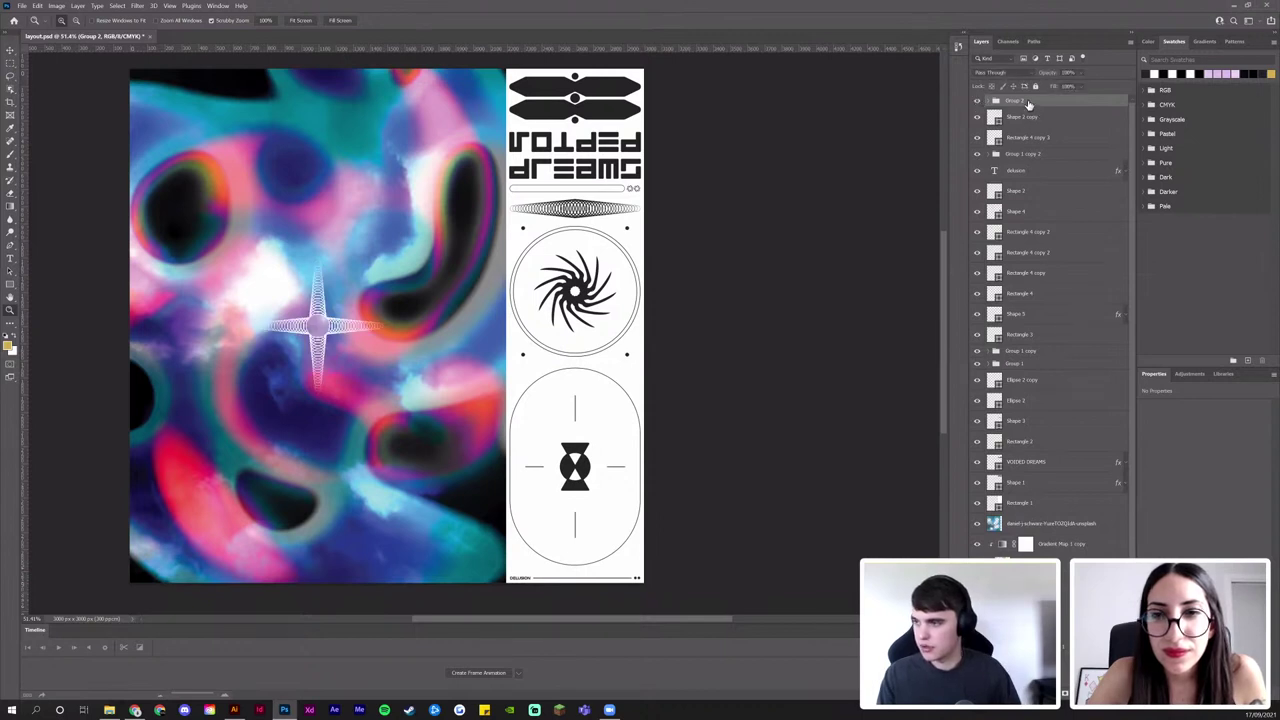
{"action": "left_click_drag", "start_coordinate": [1029, 104], "coordinate": [1024, 499]}
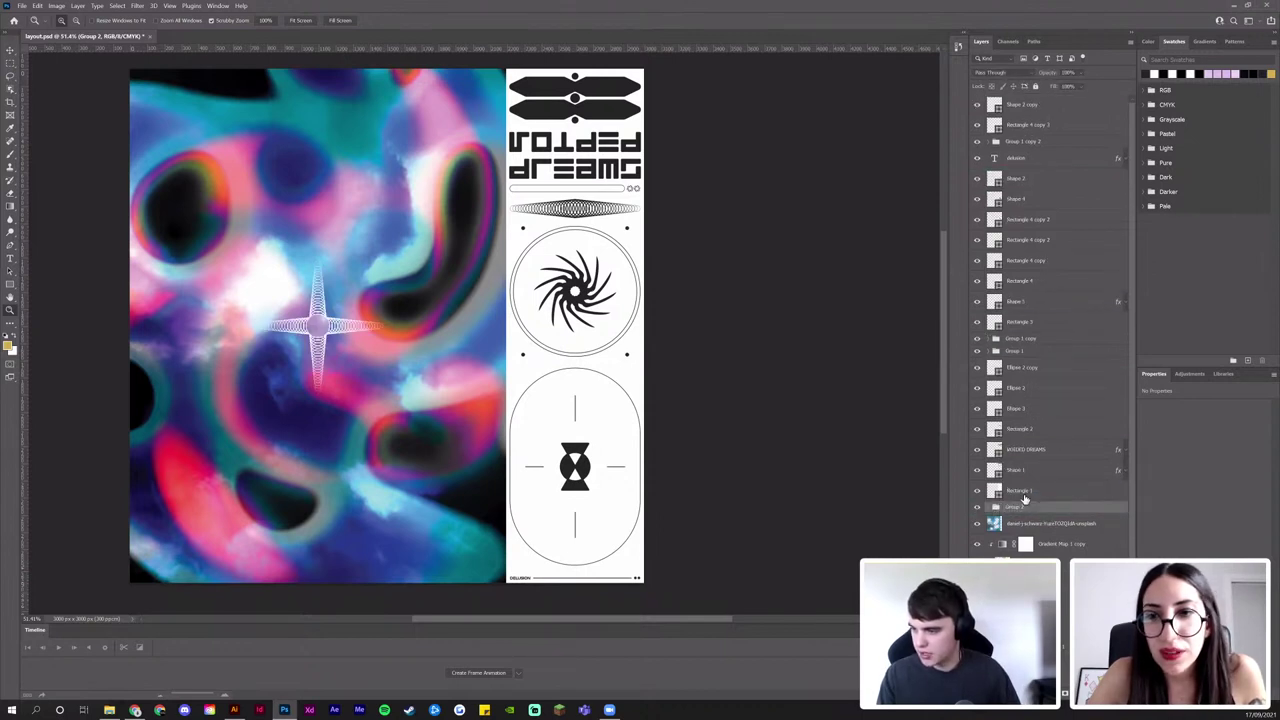
Group all sidebar artwork layers from Shape 1 up to the topmost shape copy and check the group's contents by toggling its visibility
{"action": "left_click", "coordinate": [1015, 471]}
{"action": "left_click", "coordinate": [1026, 106], "text": "shift"}
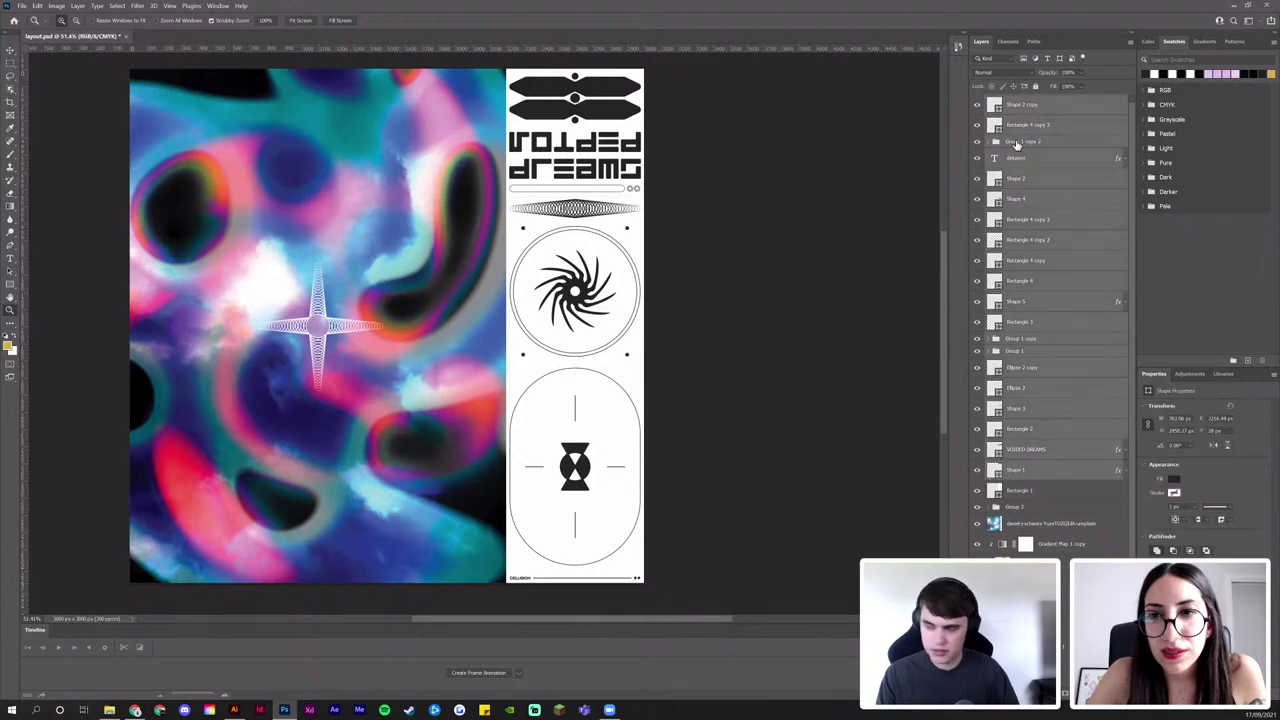
{"action": "key", "text": "ctrl+g"}
{"action": "left_click", "coordinate": [977, 104]}
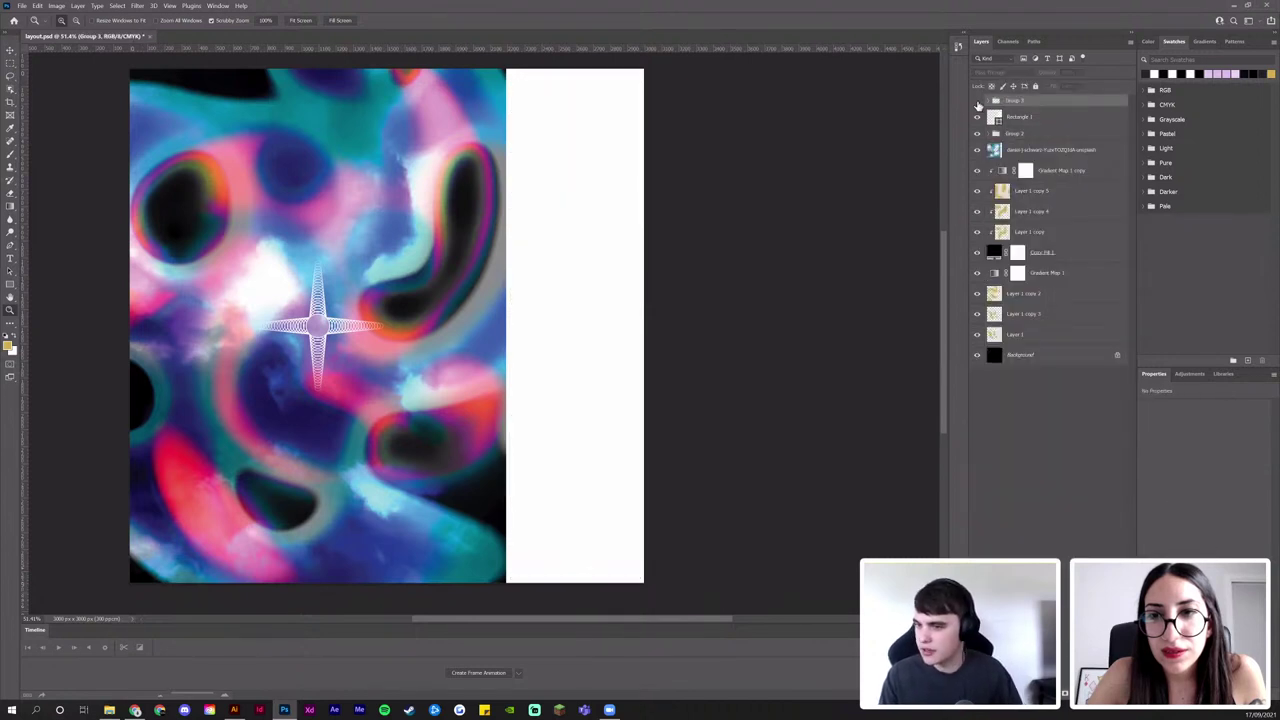
{"action": "left_click", "coordinate": [977, 103]}
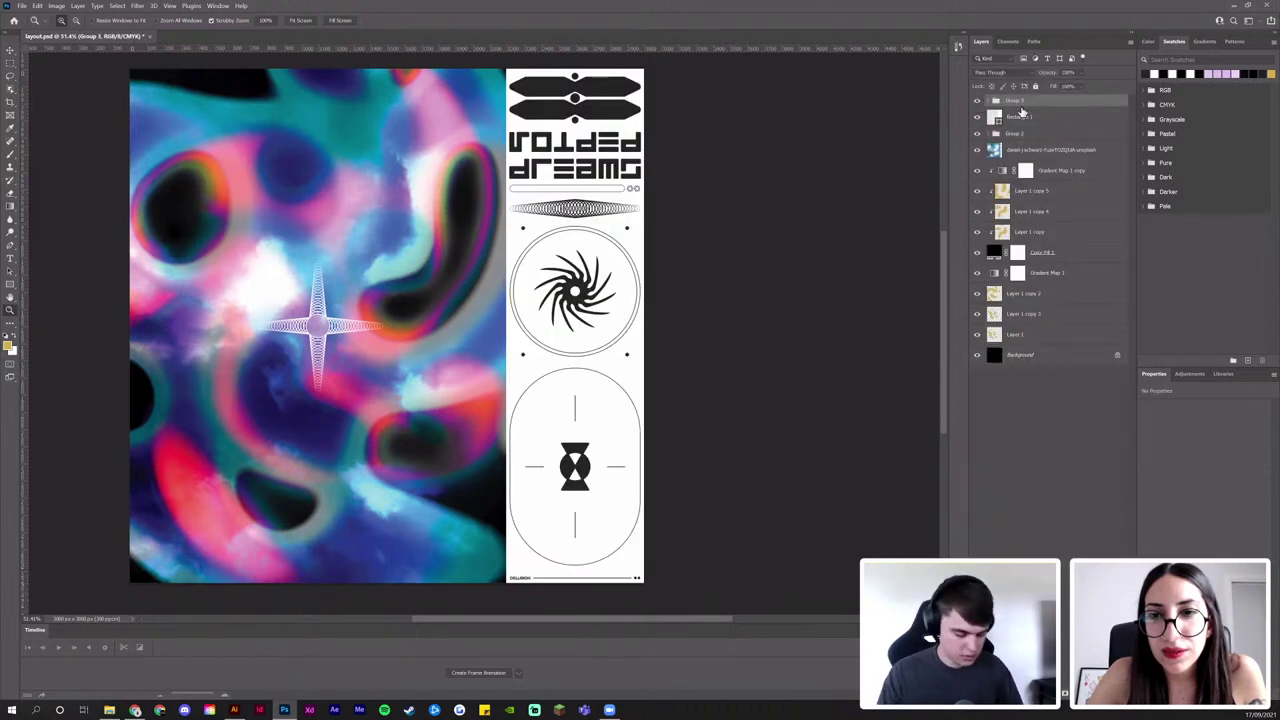
Duplicate the sidebar artwork group, hide the original as a backup, and convert the copy to a smart object
{"action": "key", "text": "ctrl+j"}
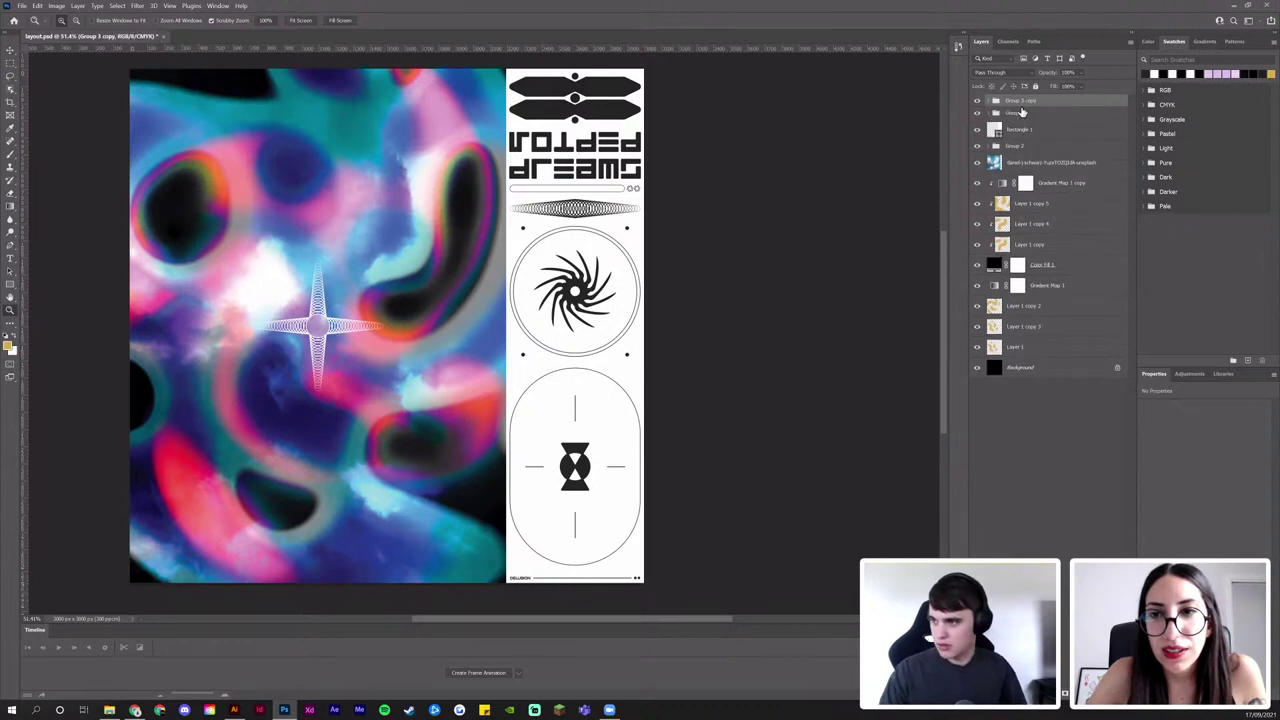
{"action": "left_click", "coordinate": [977, 113]}
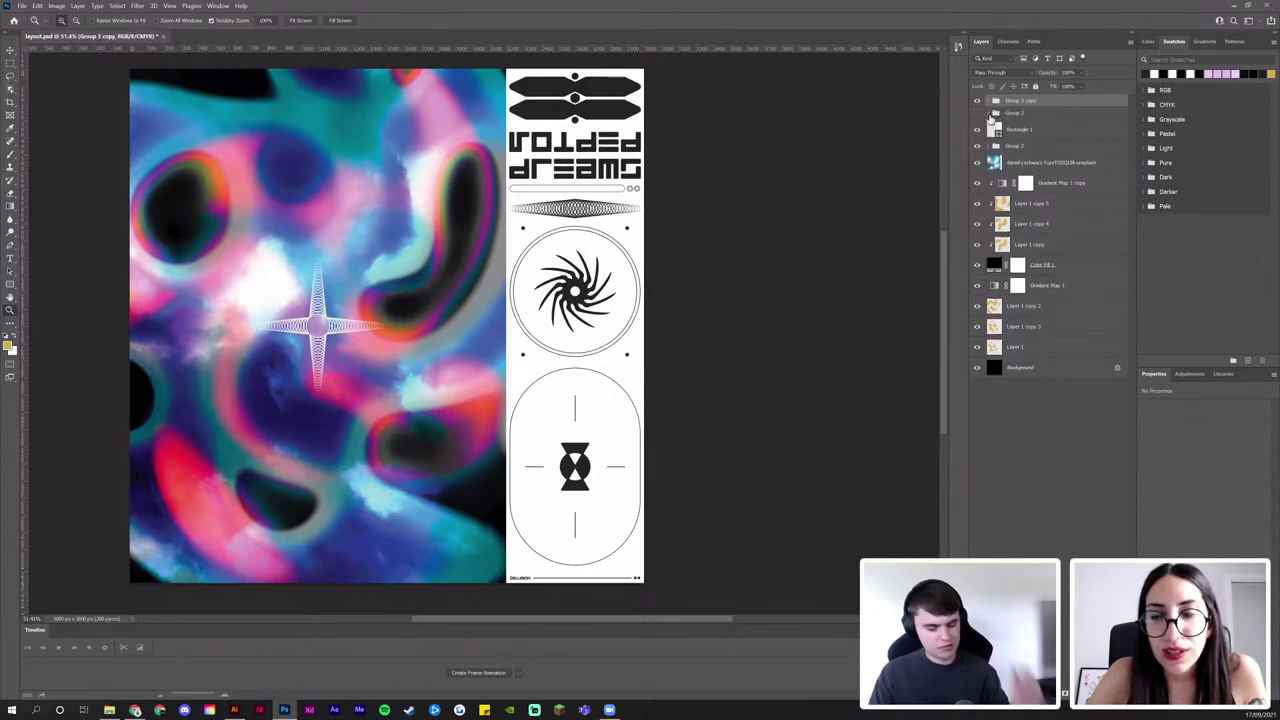
{"action": "right_click", "coordinate": [1036, 104]}
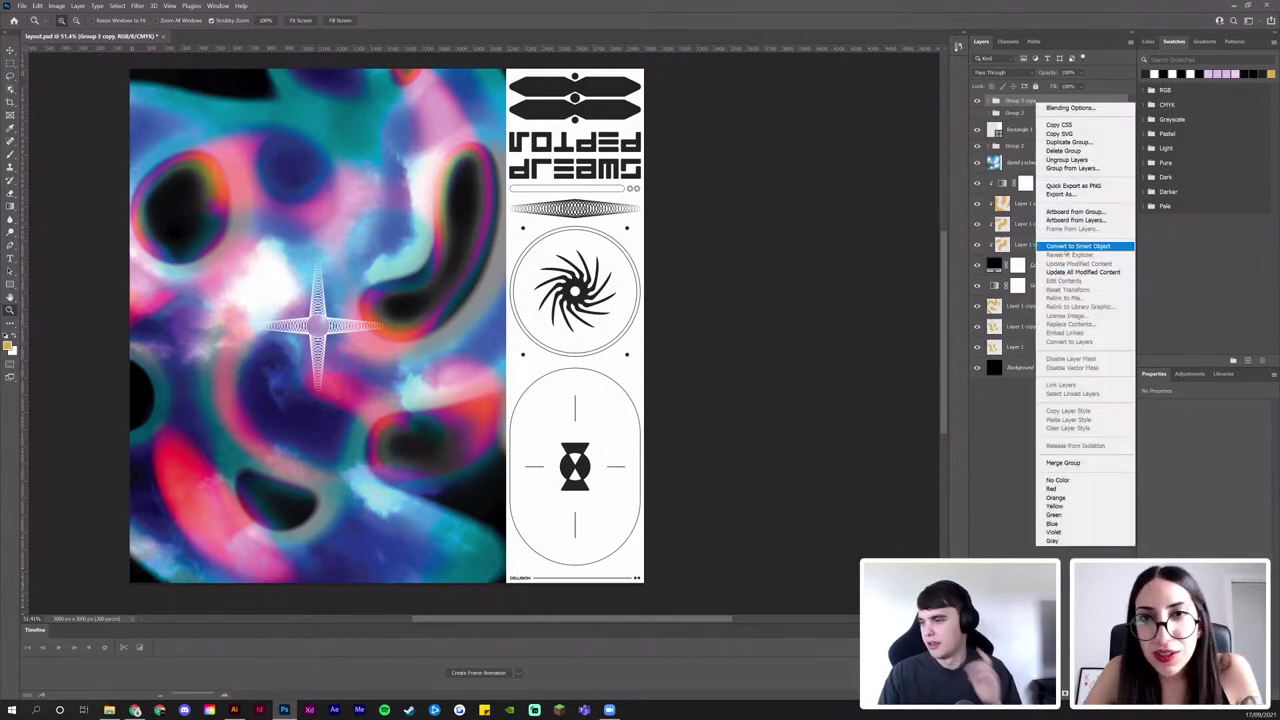
{"action": "left_click", "coordinate": [1064, 246]}
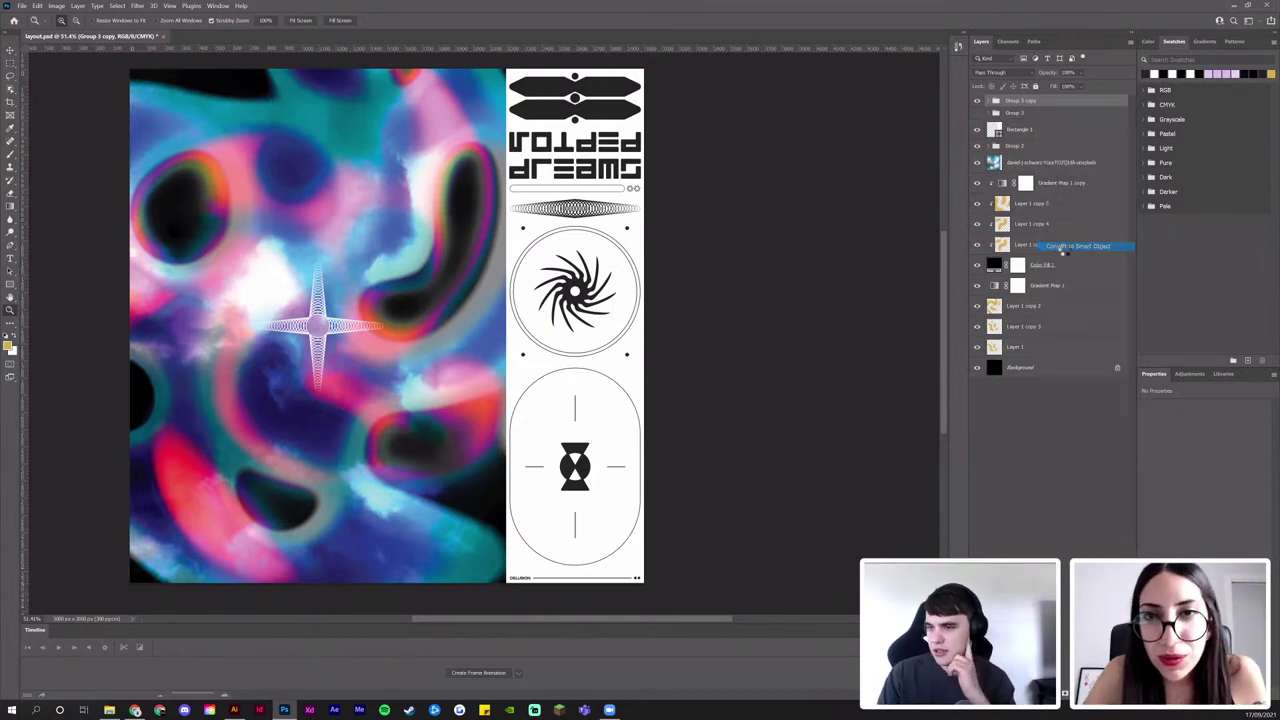
Inspect the hidden backup group's layers and the smart object's source contents, closing both again
{"action": "left_click", "coordinate": [989, 121]}
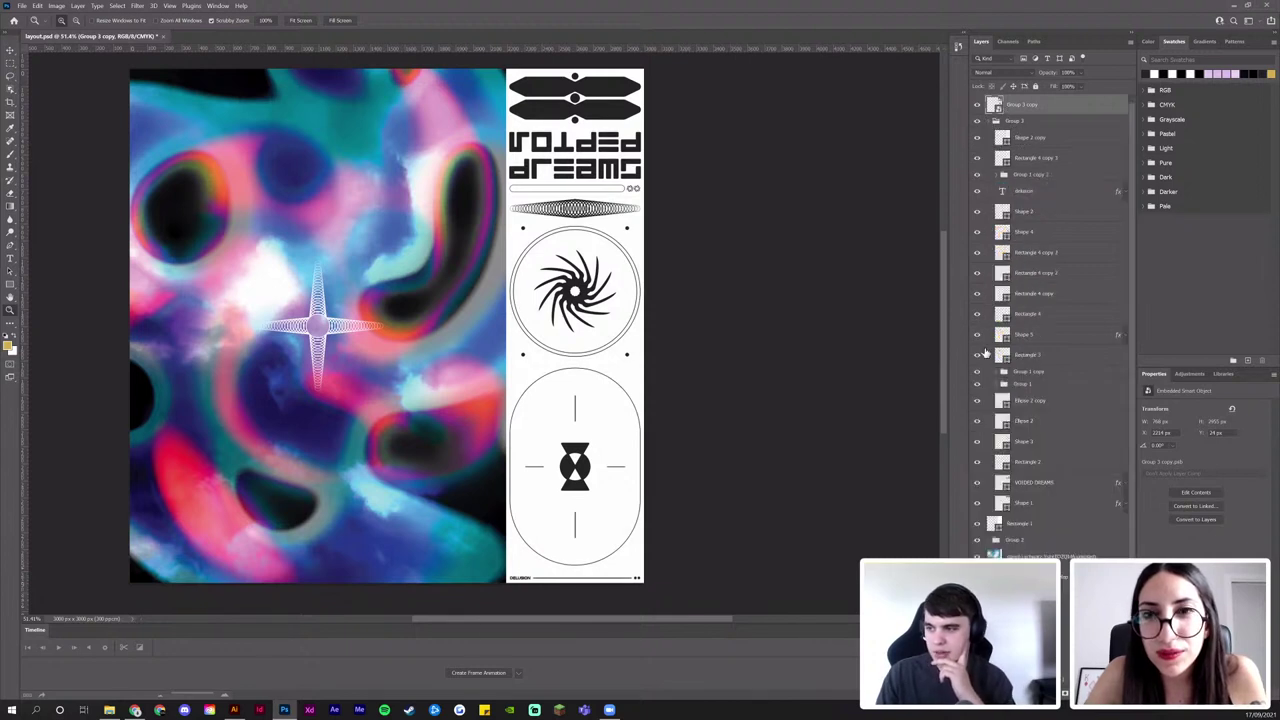
{"action": "left_click", "coordinate": [986, 121]}
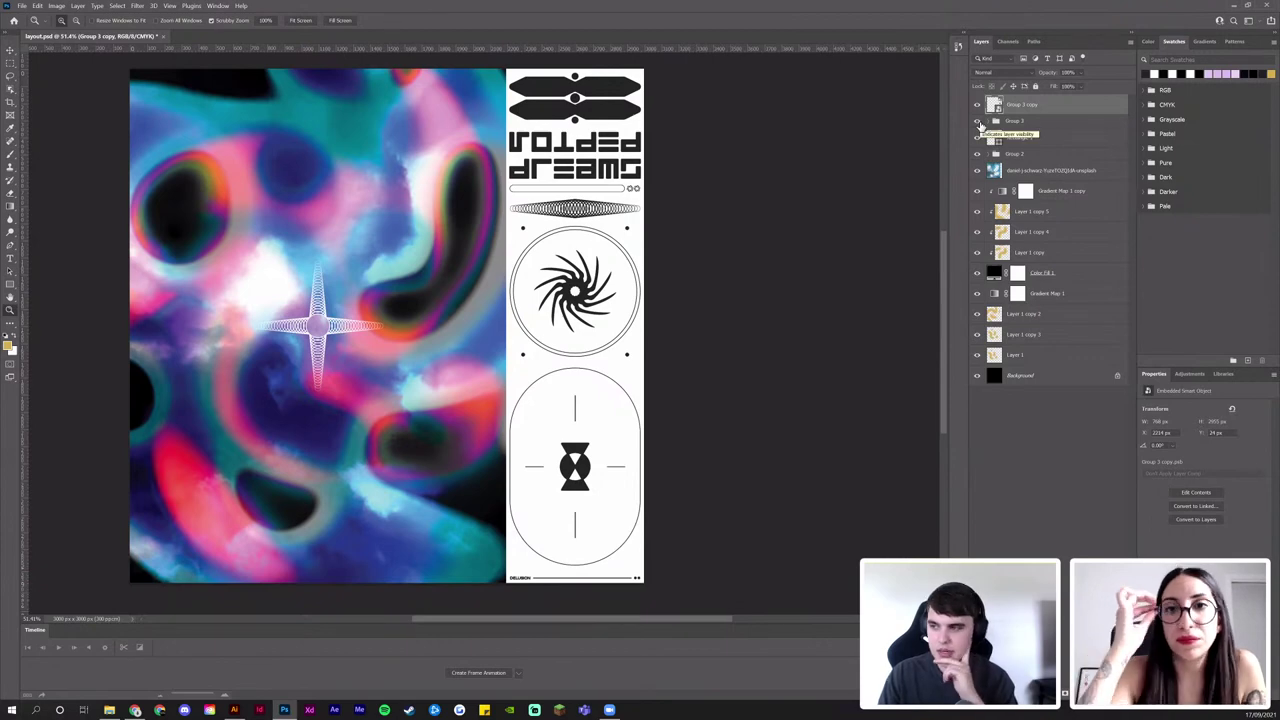
{"action": "double_click", "coordinate": [996, 106]}
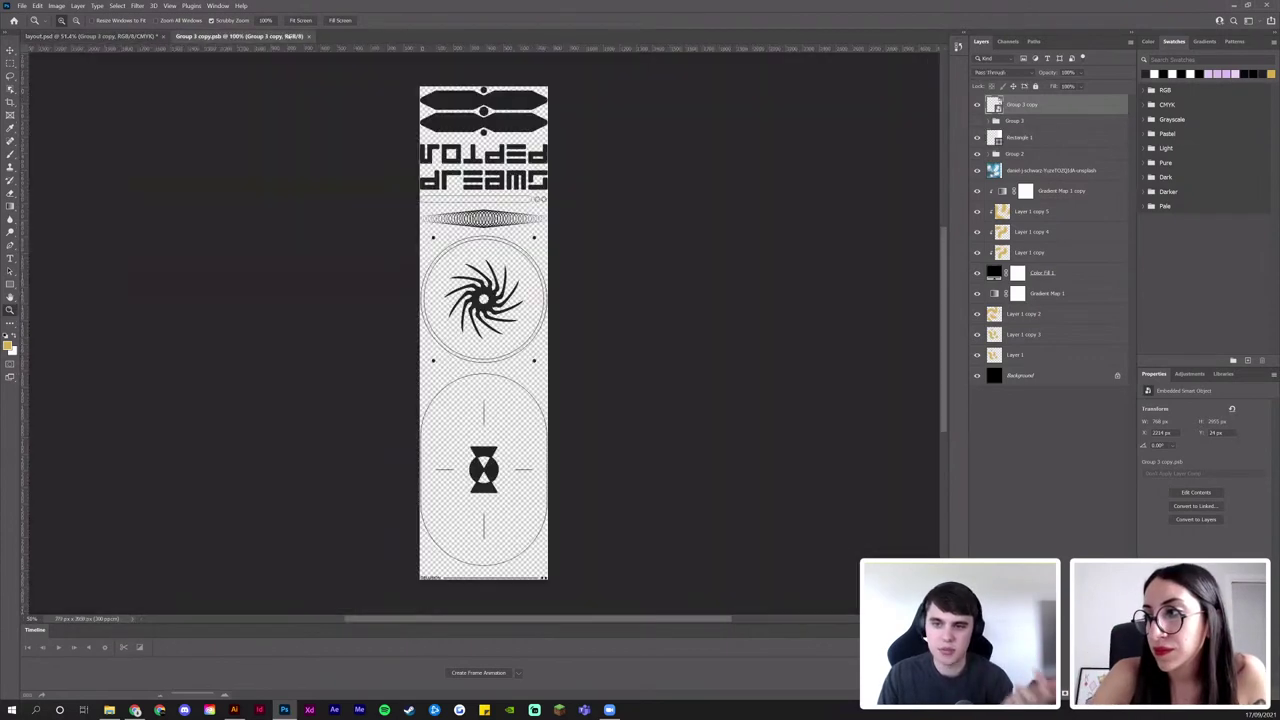
{"action": "key", "text": "ctrl+w"}
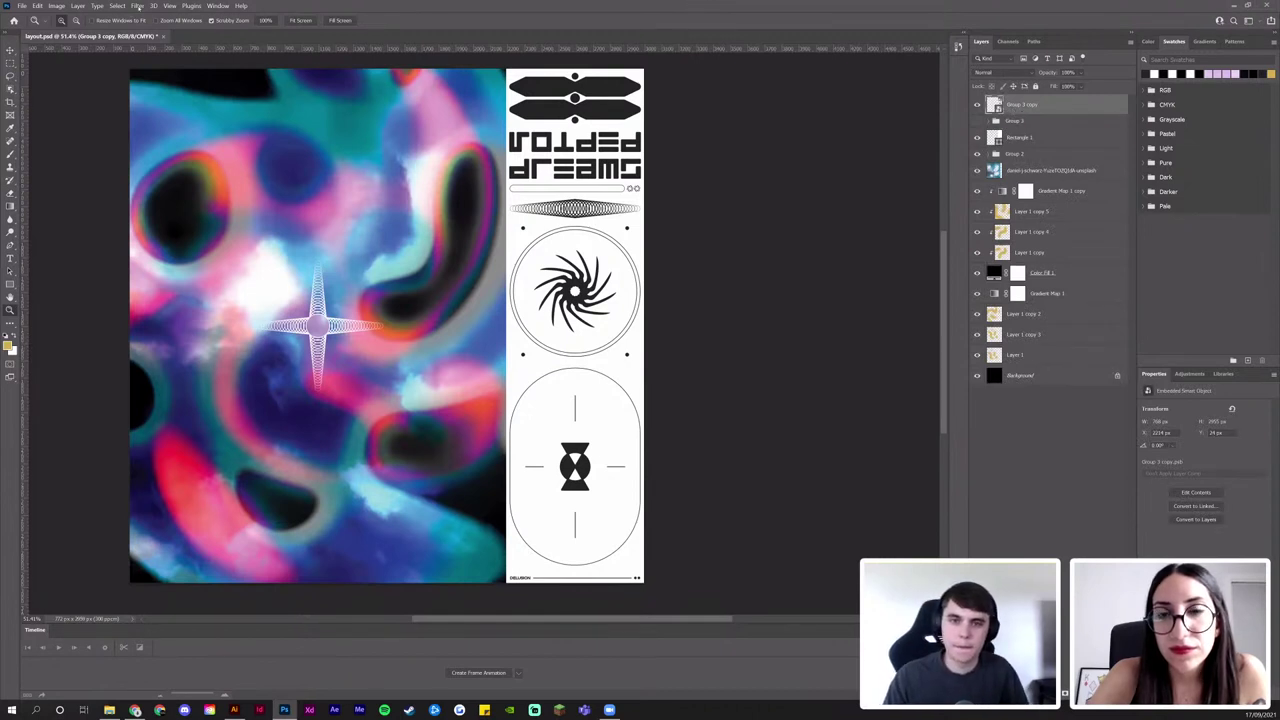
Apply a Displace filter to the sidebar smart object, stretching the PSD map from Design Assets' Copyscan P1 folder to fit and repeating edge pixels
{"action": "left_click", "coordinate": [138, 7]}
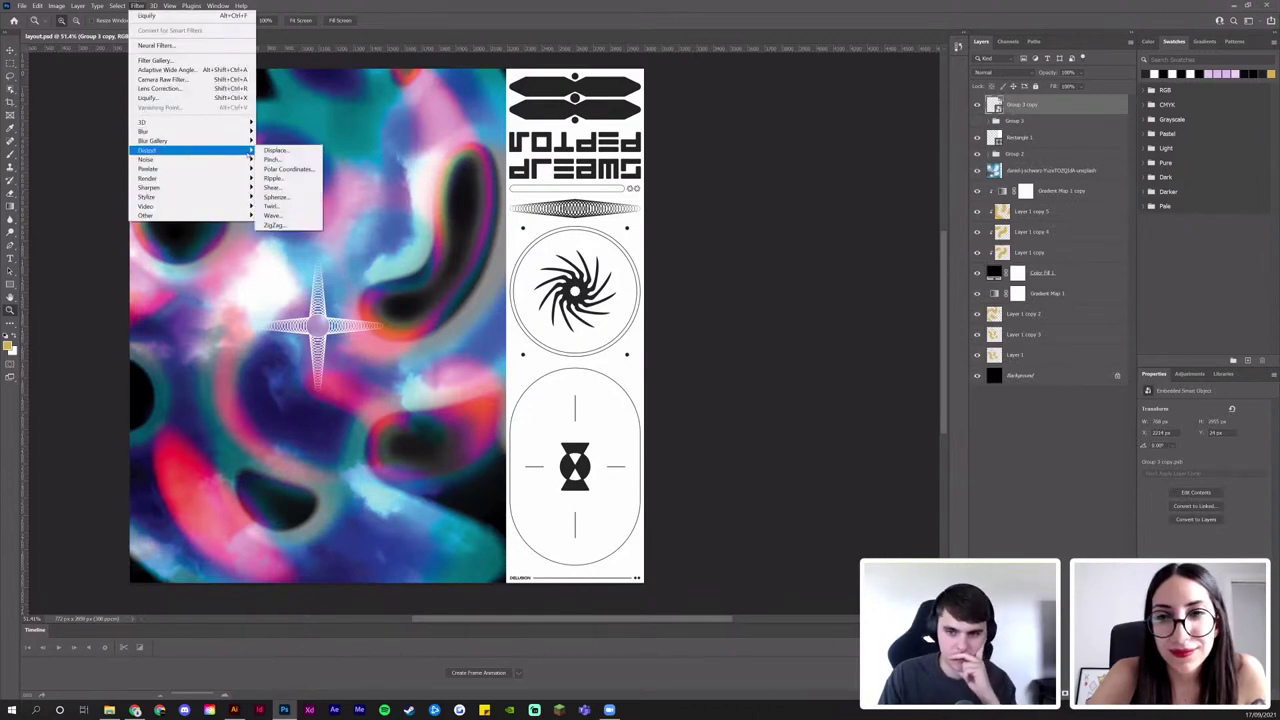
{"action": "left_click", "coordinate": [270, 150]}
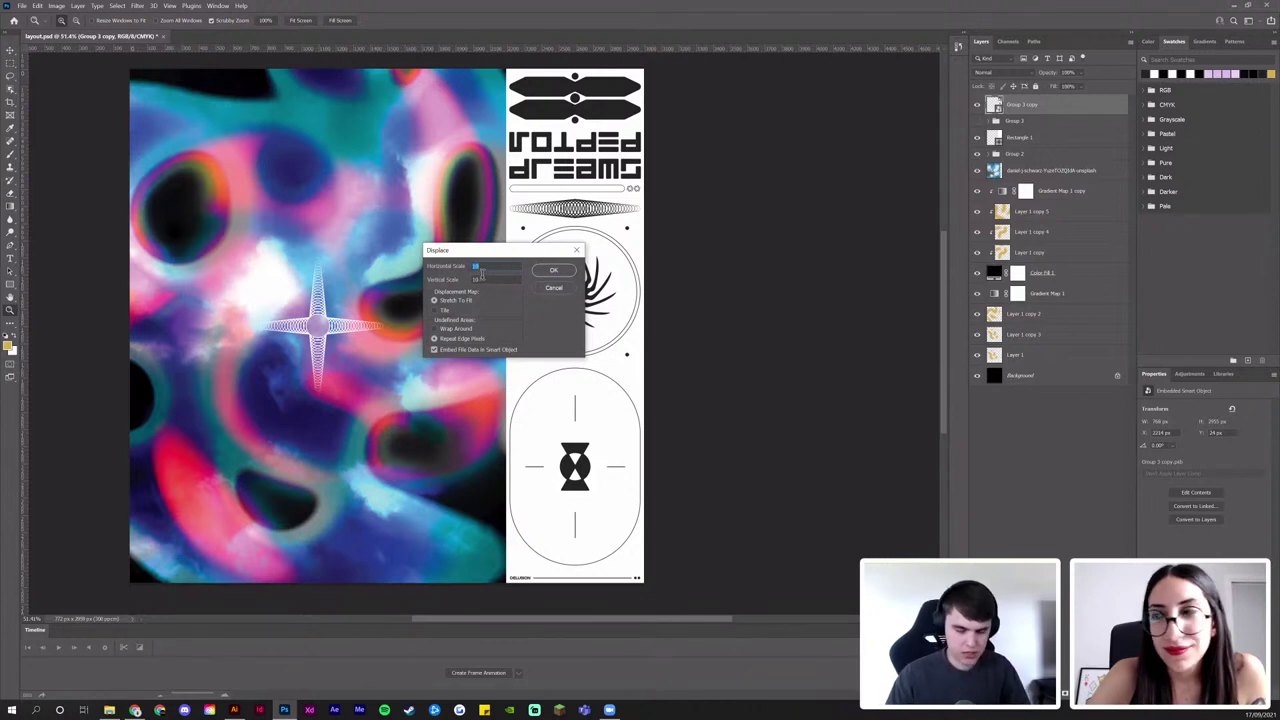
{"action": "left_click_drag", "start_coordinate": [491, 280], "coordinate": [458, 288]}
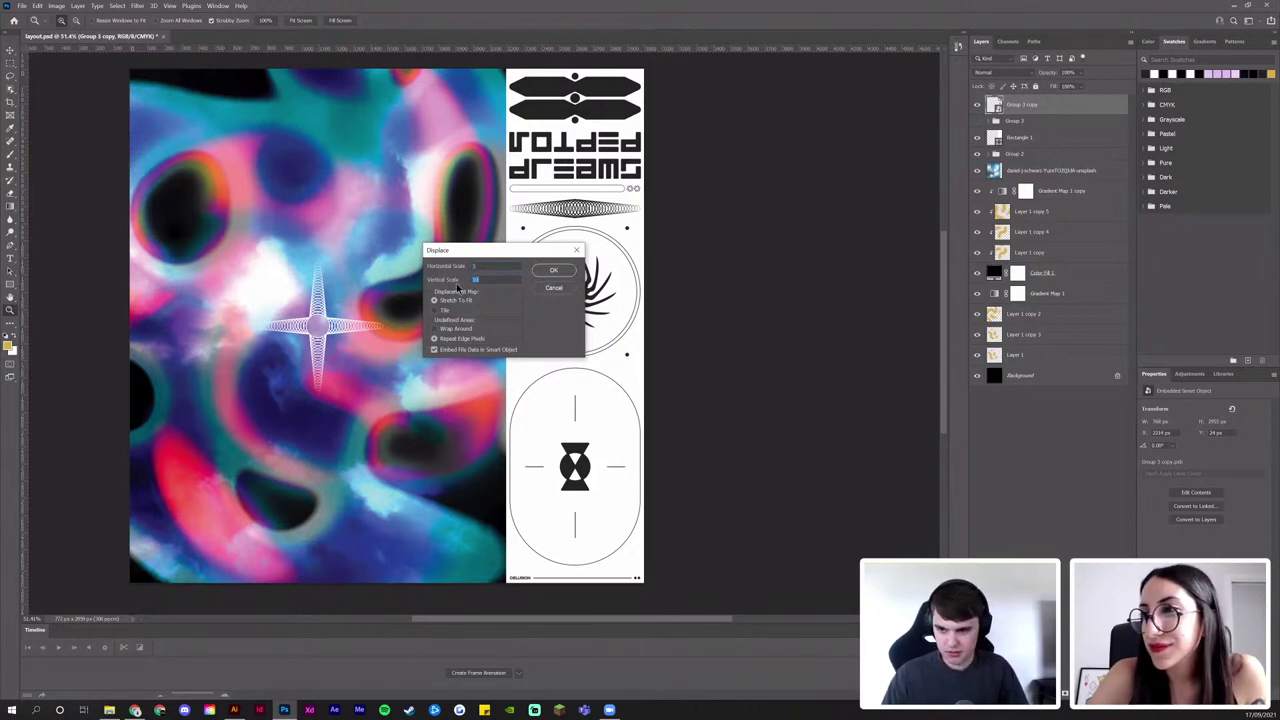
{"action": "left_click", "coordinate": [553, 271]}
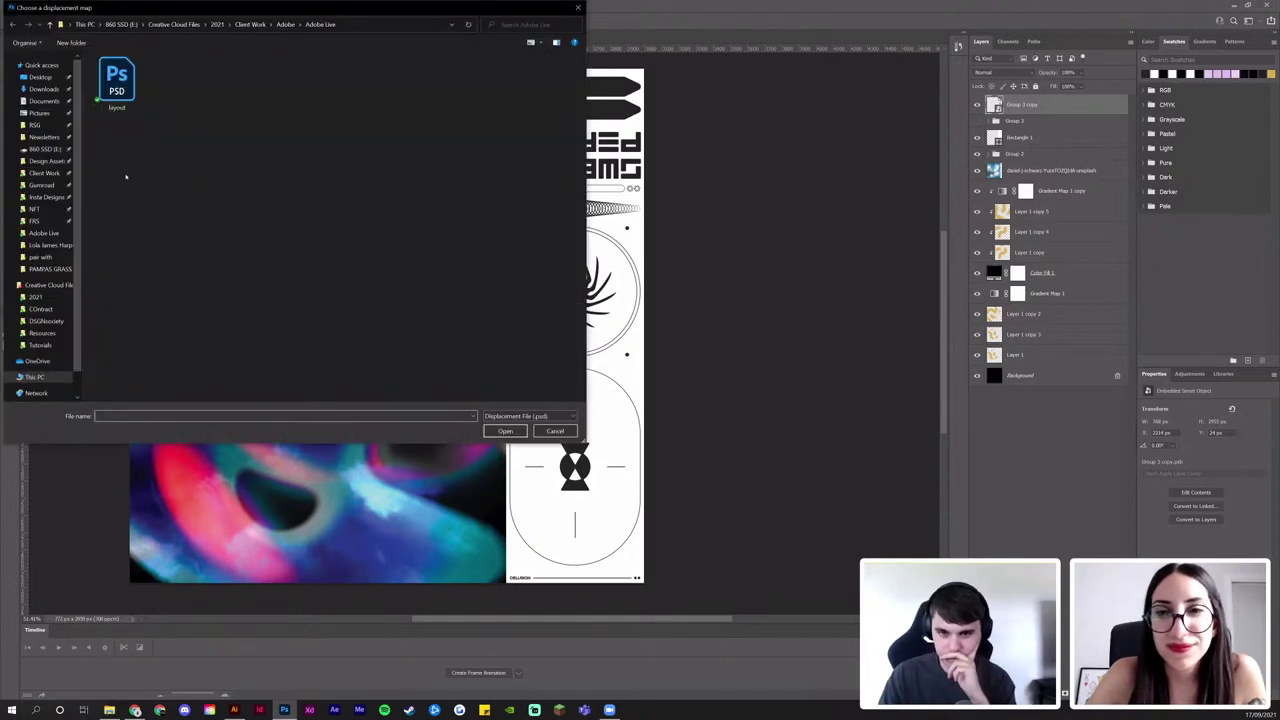
{"action": "left_click", "coordinate": [50, 163]}
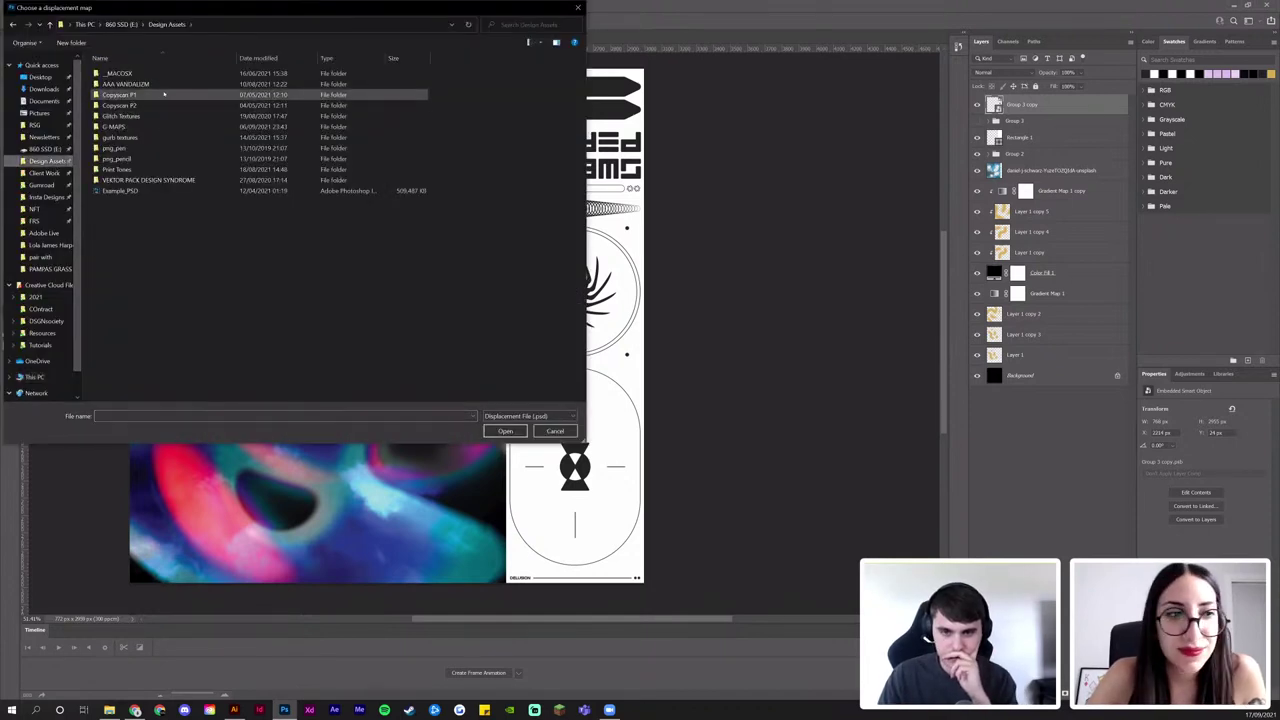
{"action": "double_click", "coordinate": [120, 95]}
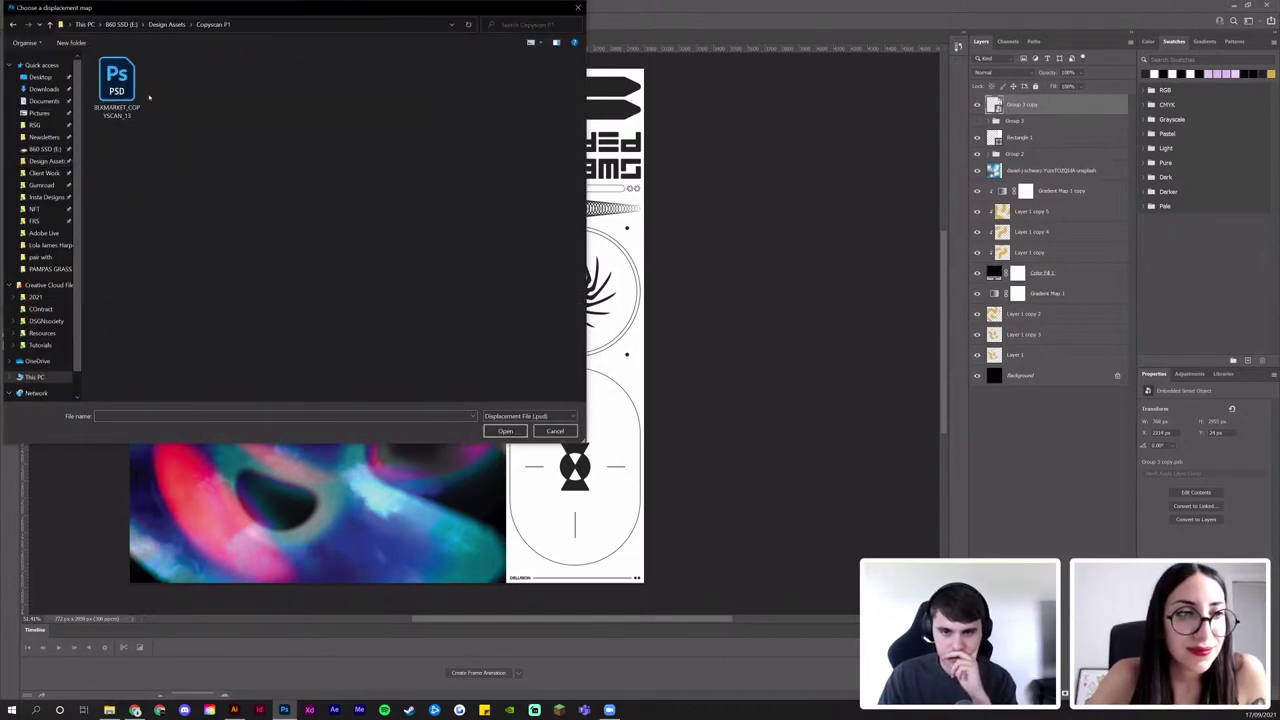
{"action": "left_click", "coordinate": [117, 90]}
{"action": "left_click", "coordinate": [503, 431]}
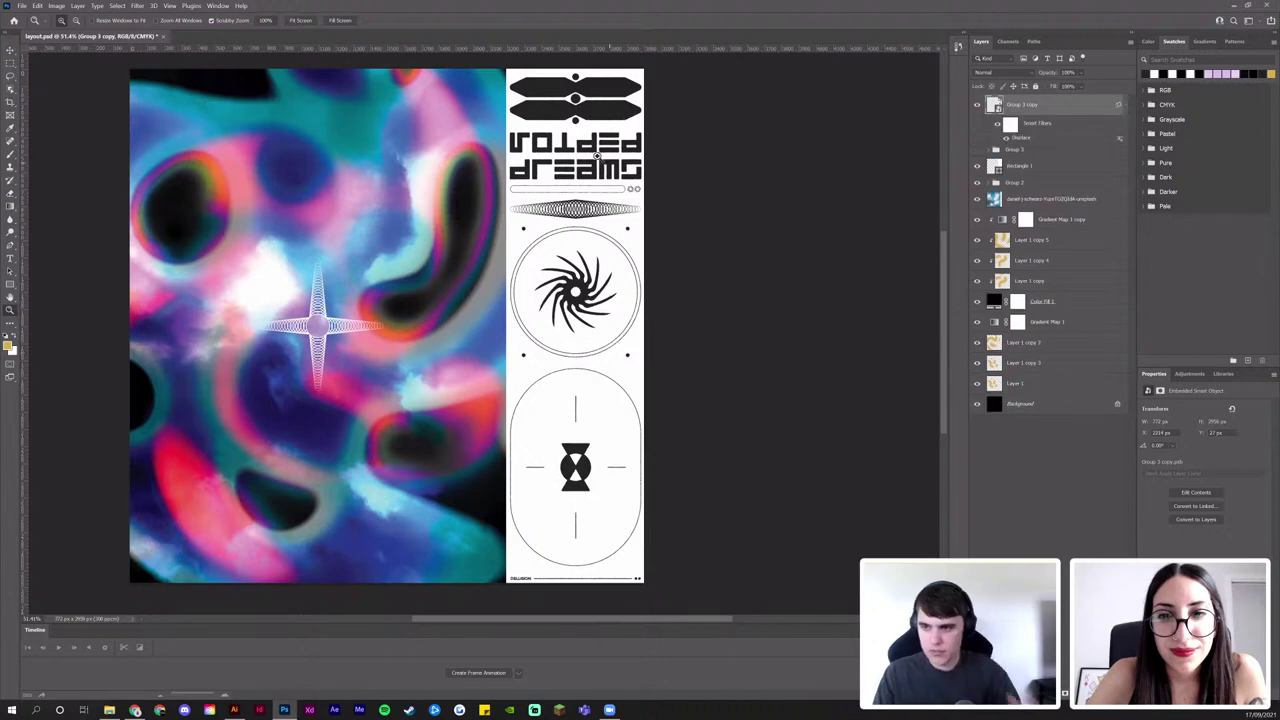
Examine the displaced edges of the title, symbols and footer up close and within the whole poster
{"action": "left_click_drag", "start_coordinate": [599, 157], "coordinate": [624, 278]}
{"action": "scroll", "coordinate": [622, 290], "scroll_direction": "down", "scroll_amount": 12}
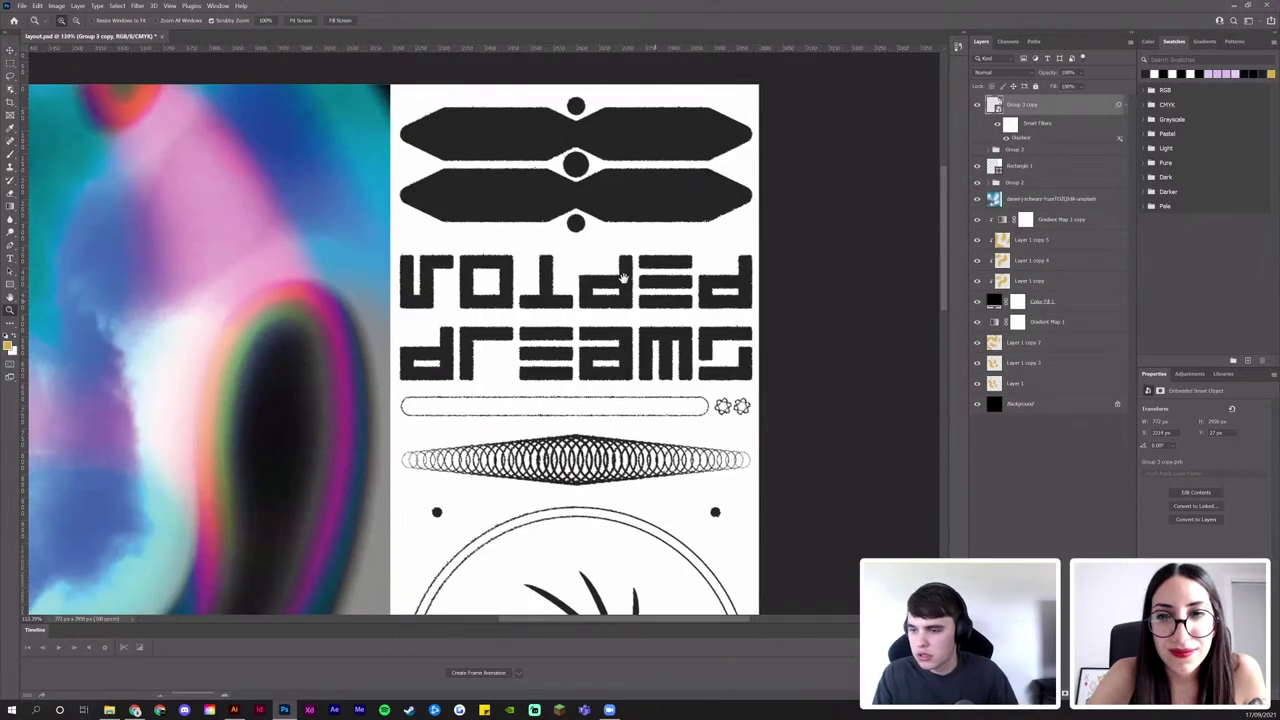
{"action": "mouse_move", "coordinate": [601, 175]}
{"action": "left_mouse_down"}
{"action": "mouse_move", "coordinate": [613, 330]}
{"action": "mouse_move", "coordinate": [580, 61]}
{"action": "left_mouse_up"}
{"action": "left_click_drag", "start_coordinate": [543, 594], "coordinate": [533, 454]}
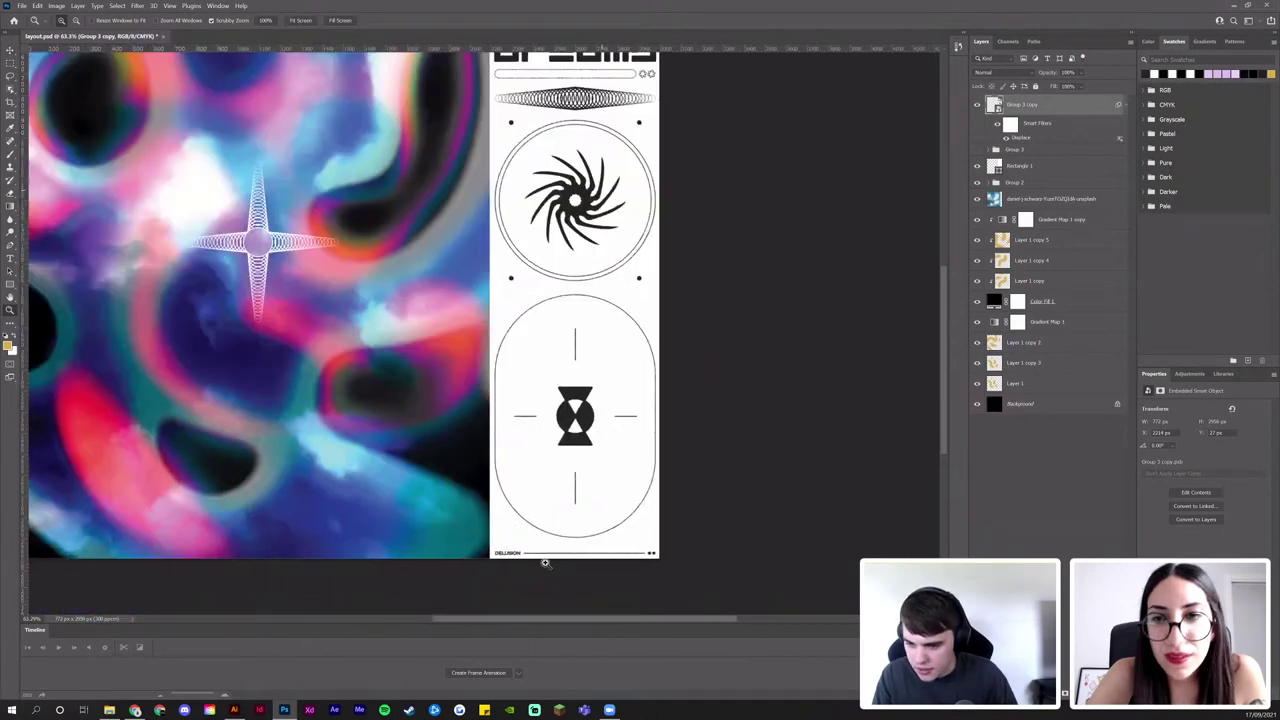
{"action": "mouse_move", "coordinate": [571, 550]}
{"action": "left_mouse_down"}
{"action": "mouse_move", "coordinate": [575, 570]}
{"action": "mouse_move", "coordinate": [530, 449]}
{"action": "mouse_move", "coordinate": [548, 446]}
{"action": "mouse_move", "coordinate": [432, 438]}
{"action": "left_mouse_up"}
{"action": "left_click_drag", "start_coordinate": [527, 389], "coordinate": [550, 420]}
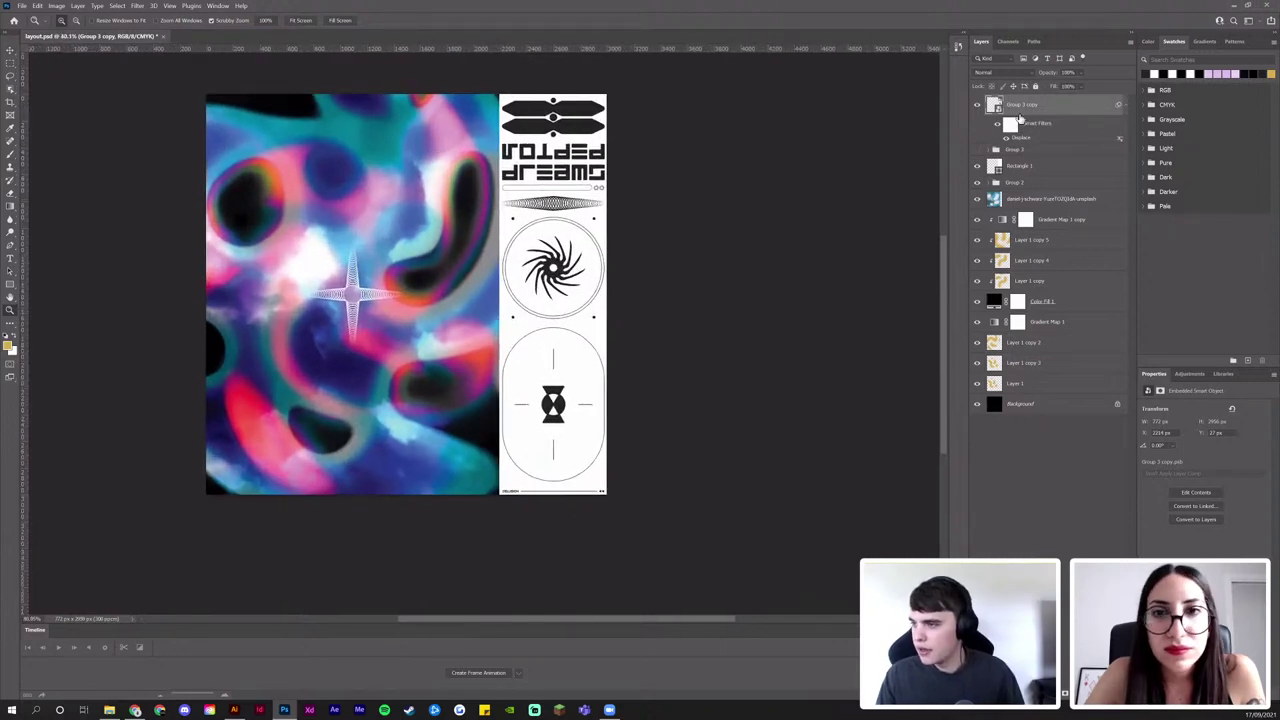
Add an Outer Glow to the sidebar smart object, using the dark grey 242425 sampled from the emblem above the title
{"action": "double_click", "coordinate": [1076, 104]}
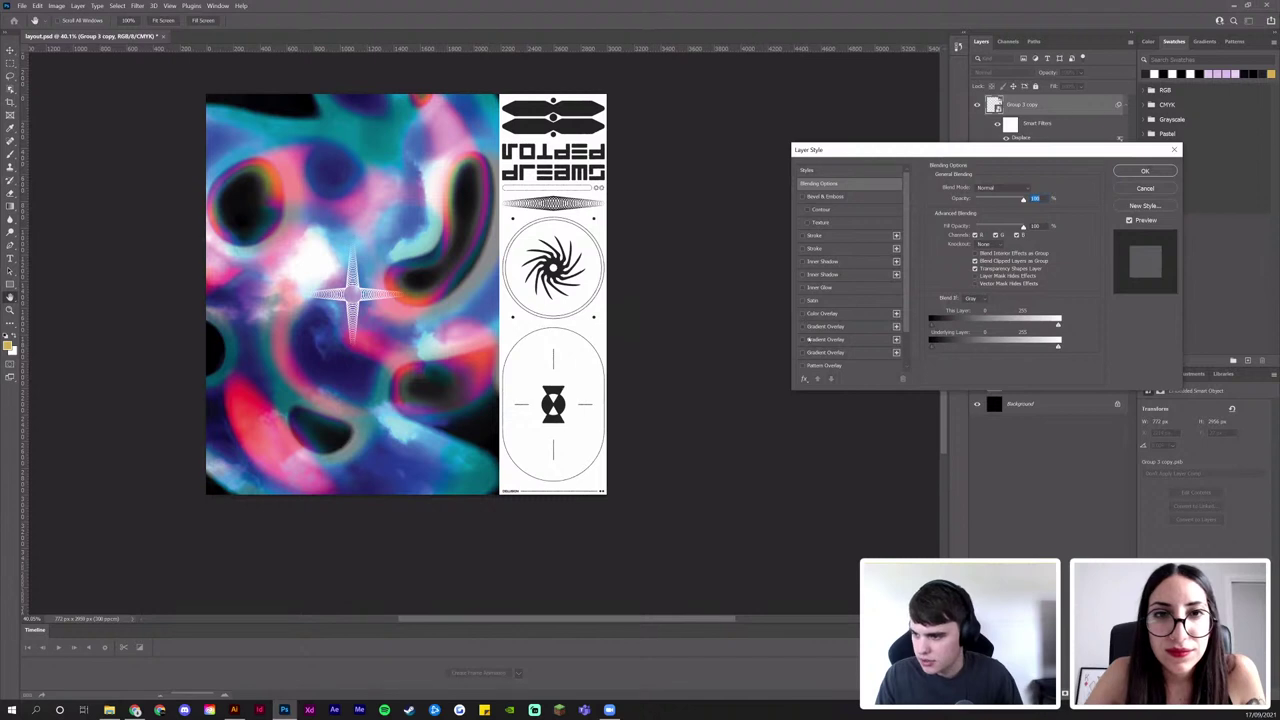
{"action": "scroll", "coordinate": [808, 320], "scroll_direction": "down", "scroll_amount": 2}
{"action": "left_click", "coordinate": [803, 261]}
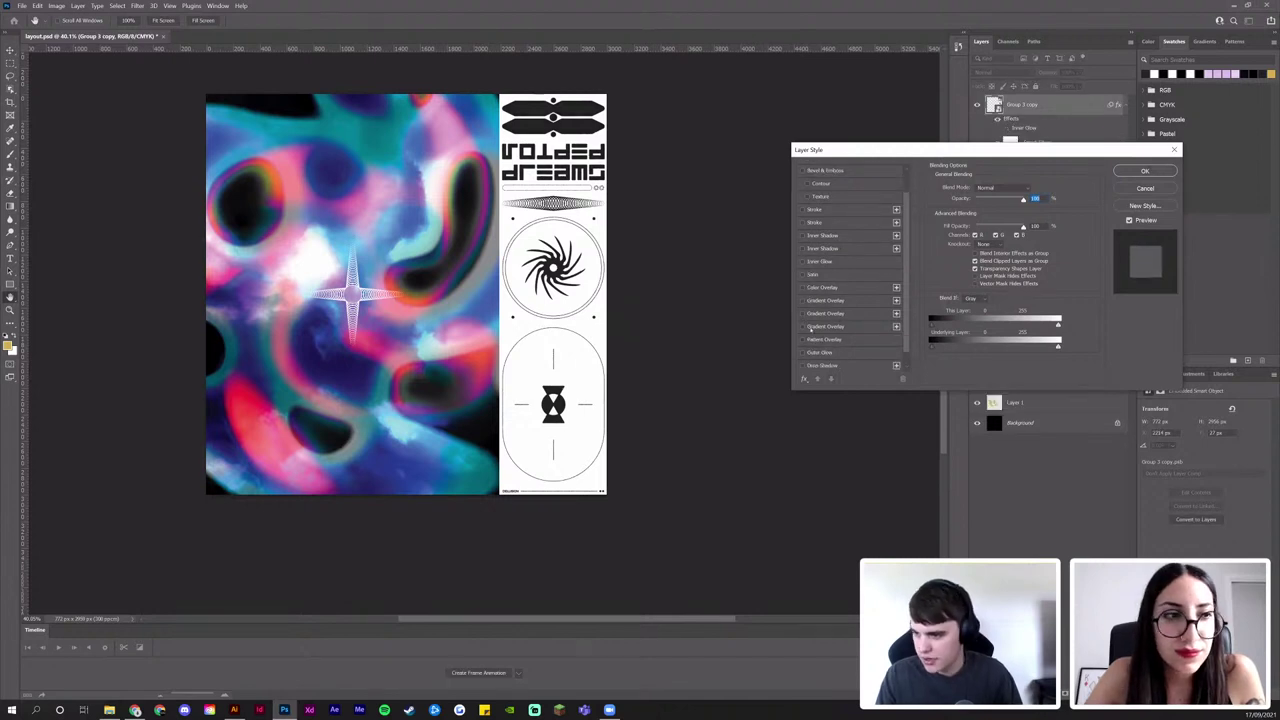
{"action": "left_click", "coordinate": [803, 353]}
{"action": "left_click", "coordinate": [822, 353]}
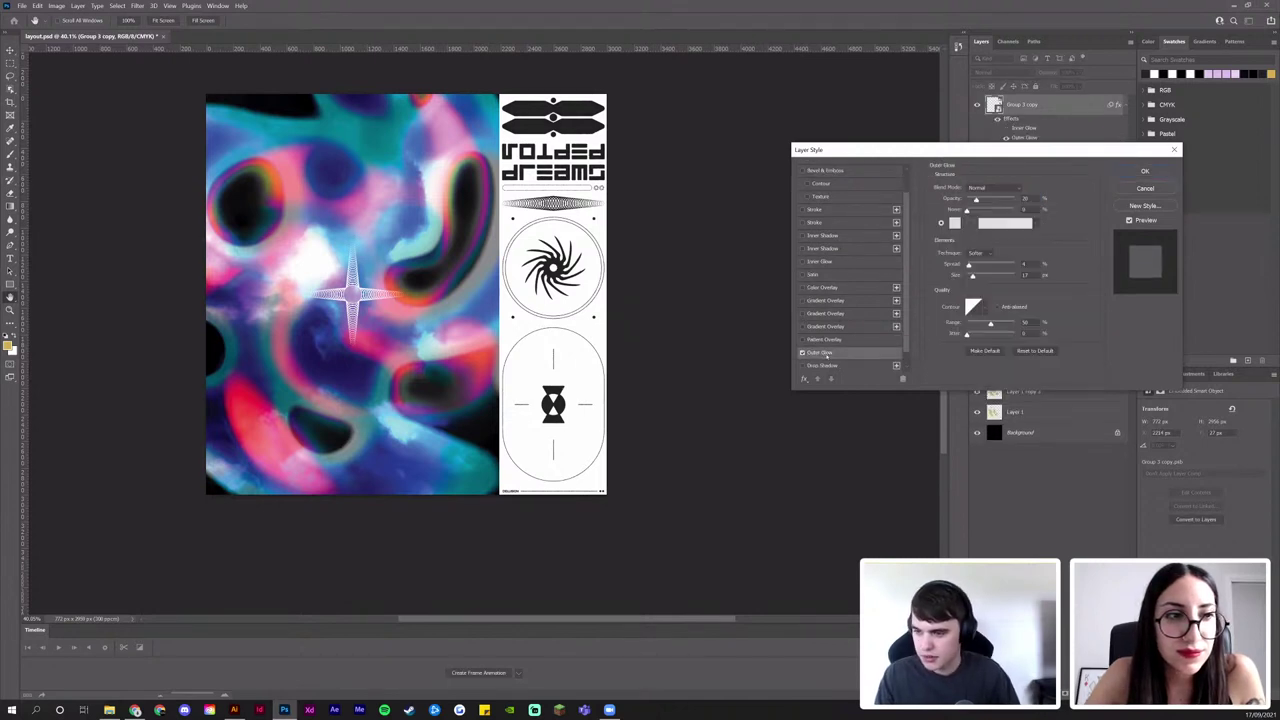
{"action": "left_click", "coordinate": [958, 225]}
{"action": "left_click", "coordinate": [590, 126]}
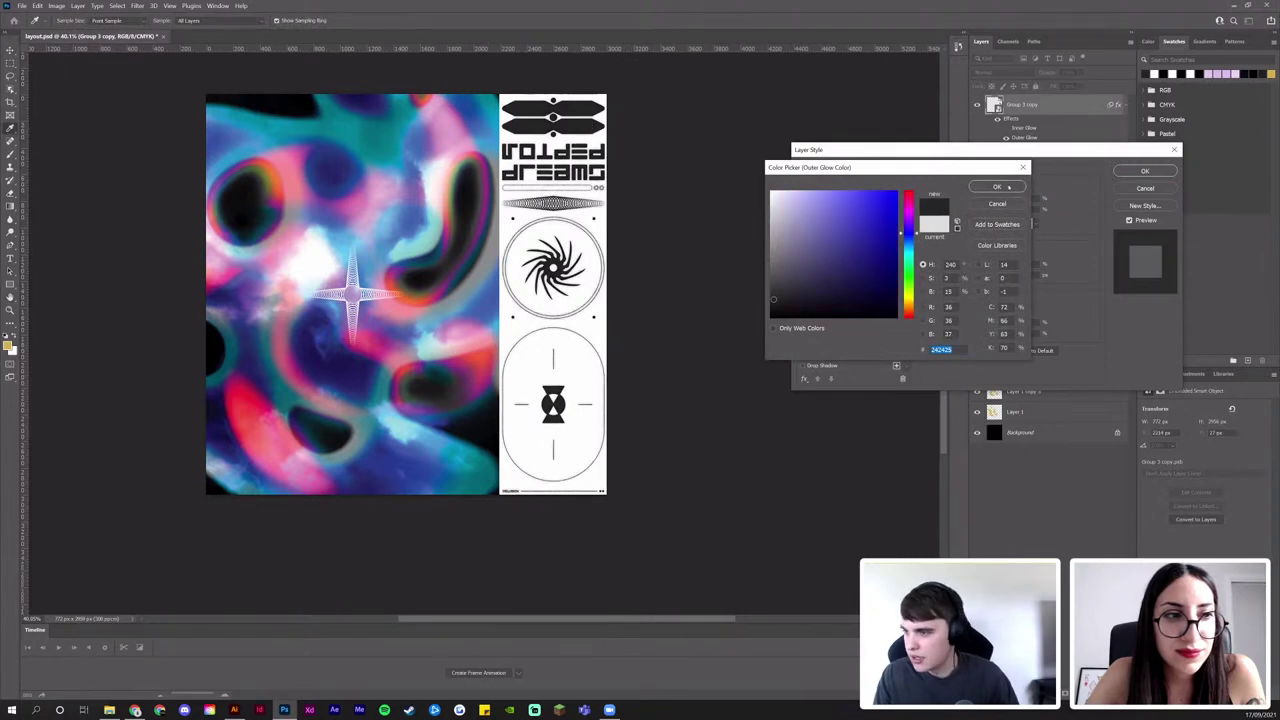
{"action": "left_click", "coordinate": [1008, 186]}
{"action": "left_click", "coordinate": [1145, 171]}
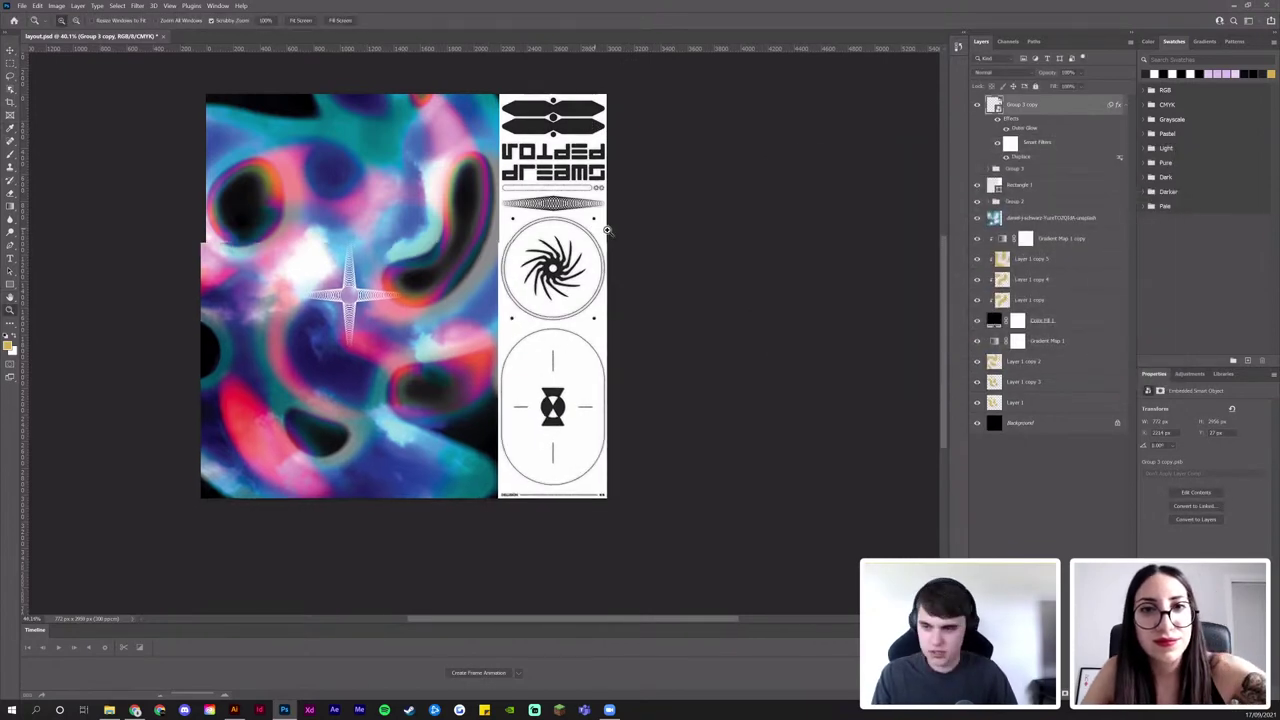
Refine the sidebar's Outer Glow to 30% opacity and a size of about 10 px, and check it around the title and symbols
{"action": "scroll", "coordinate": [606, 231], "scroll_direction": "up", "scroll_amount": 3}
{"action": "scroll", "coordinate": [677, 214], "scroll_direction": "up", "scroll_amount": 2}
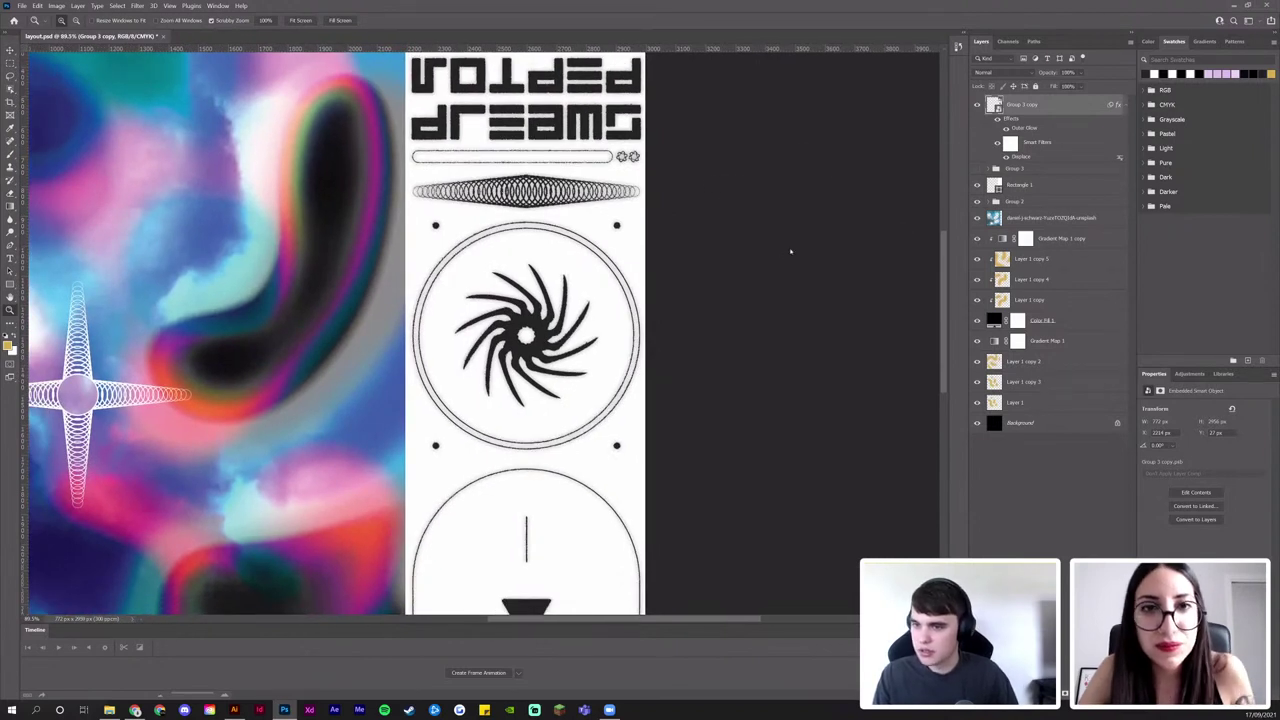
{"action": "double_click", "coordinate": [1060, 104]}
{"action": "scroll", "coordinate": [816, 336], "scroll_direction": "down", "scroll_amount": 1}
{"action": "left_click", "coordinate": [818, 338]}
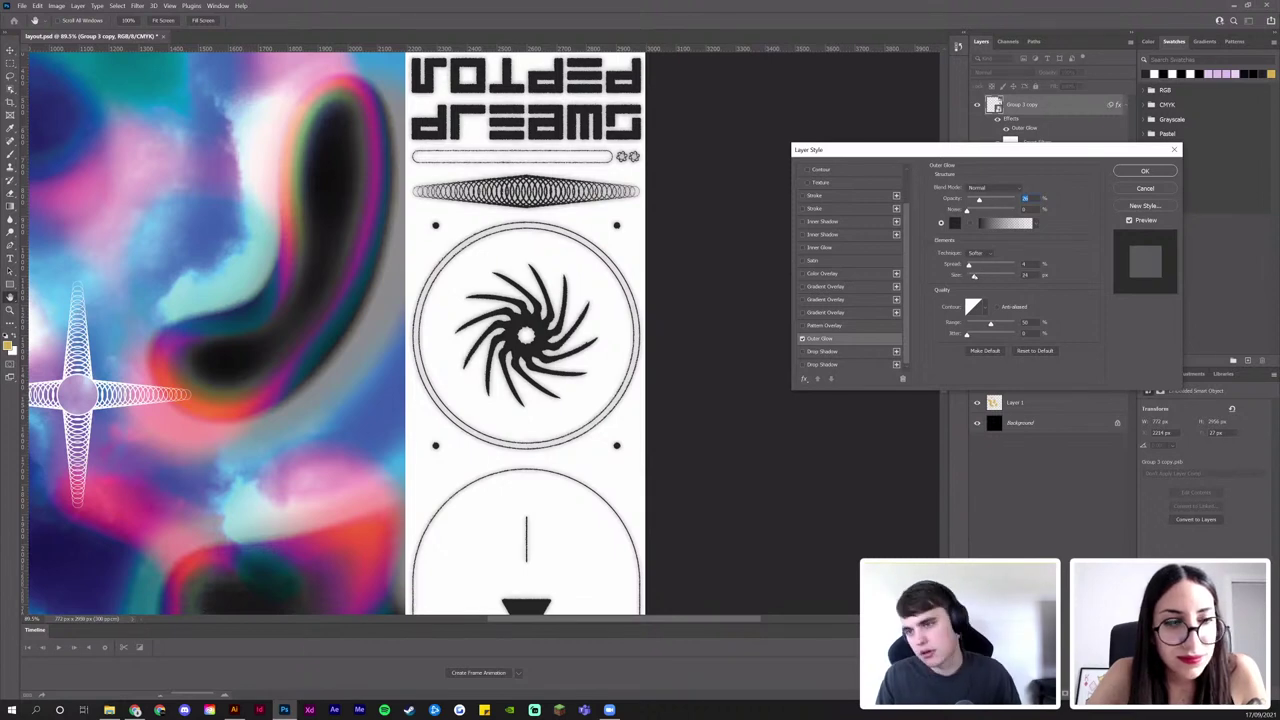
{"action": "left_click_drag", "start_coordinate": [975, 277], "coordinate": [970, 275]}
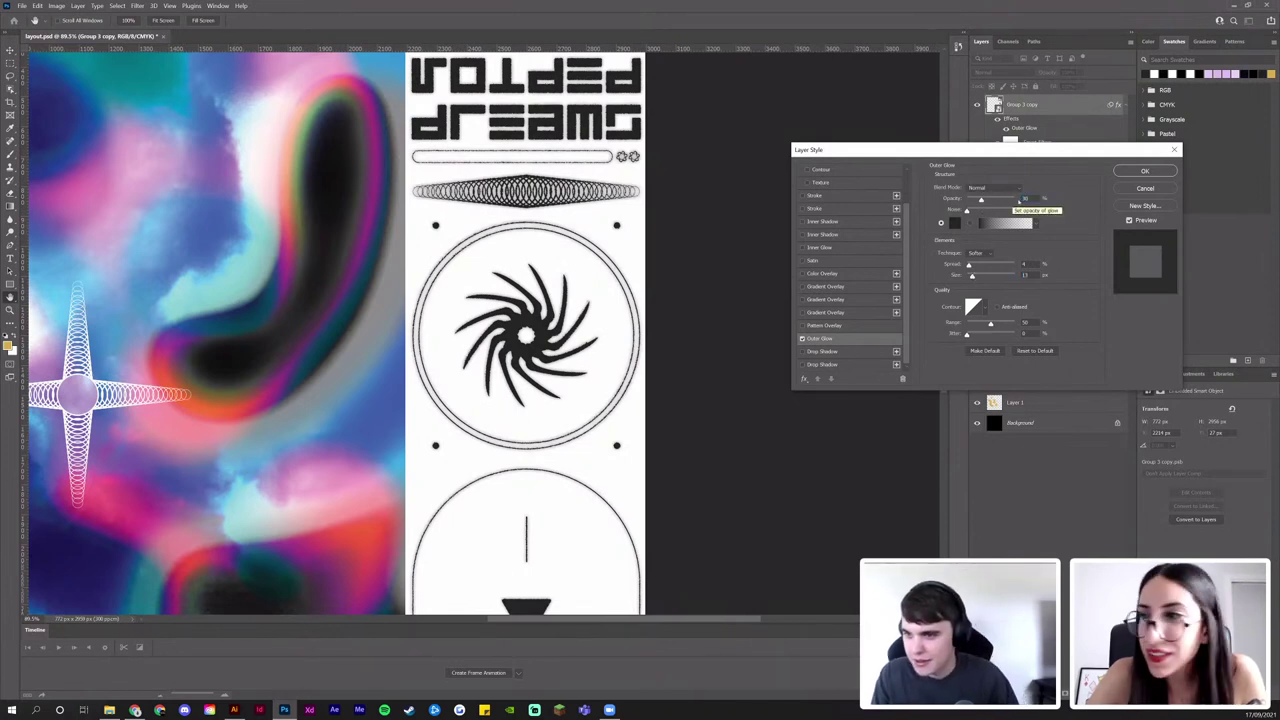
{"action": "left_click_drag", "start_coordinate": [1025, 151], "coordinate": [1012, 147]}
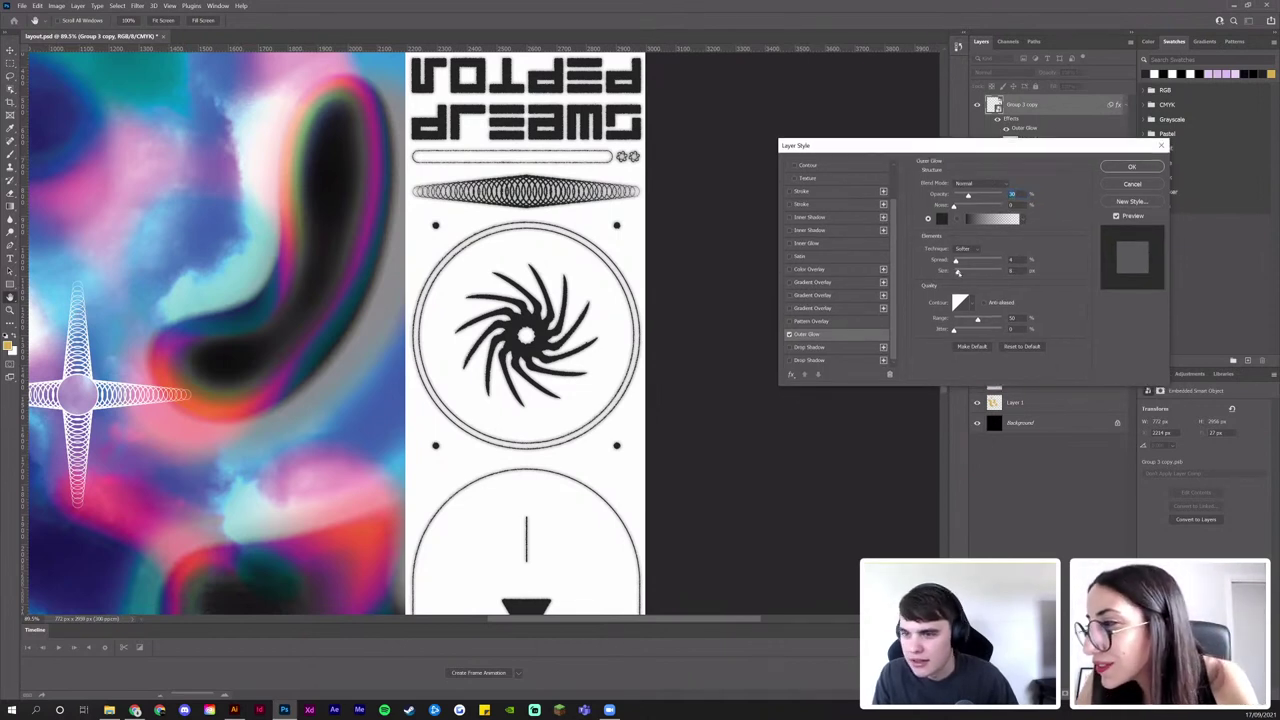
{"action": "left_click_drag", "start_coordinate": [958, 271], "coordinate": [960, 272]}
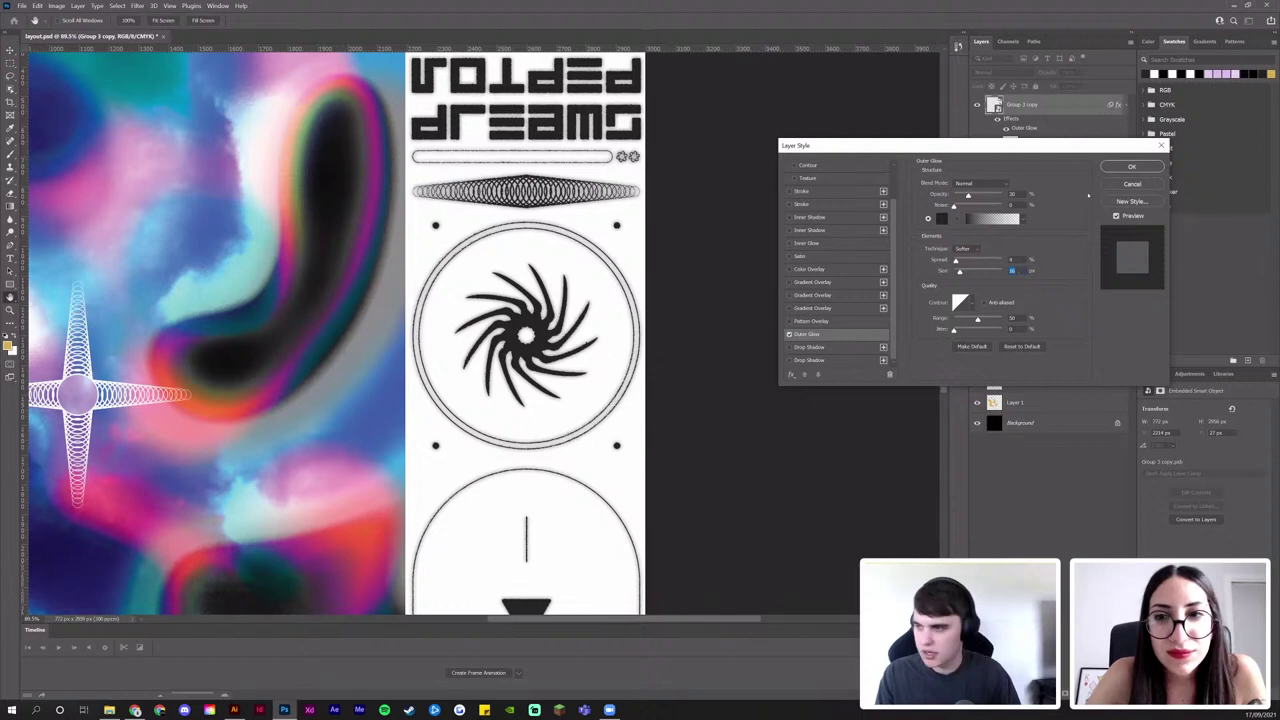
{"action": "left_click", "coordinate": [1132, 167]}
{"action": "left_click_drag", "start_coordinate": [578, 250], "coordinate": [605, 342]}
{"action": "left_click_drag", "start_coordinate": [546, 359], "coordinate": [640, 258]}
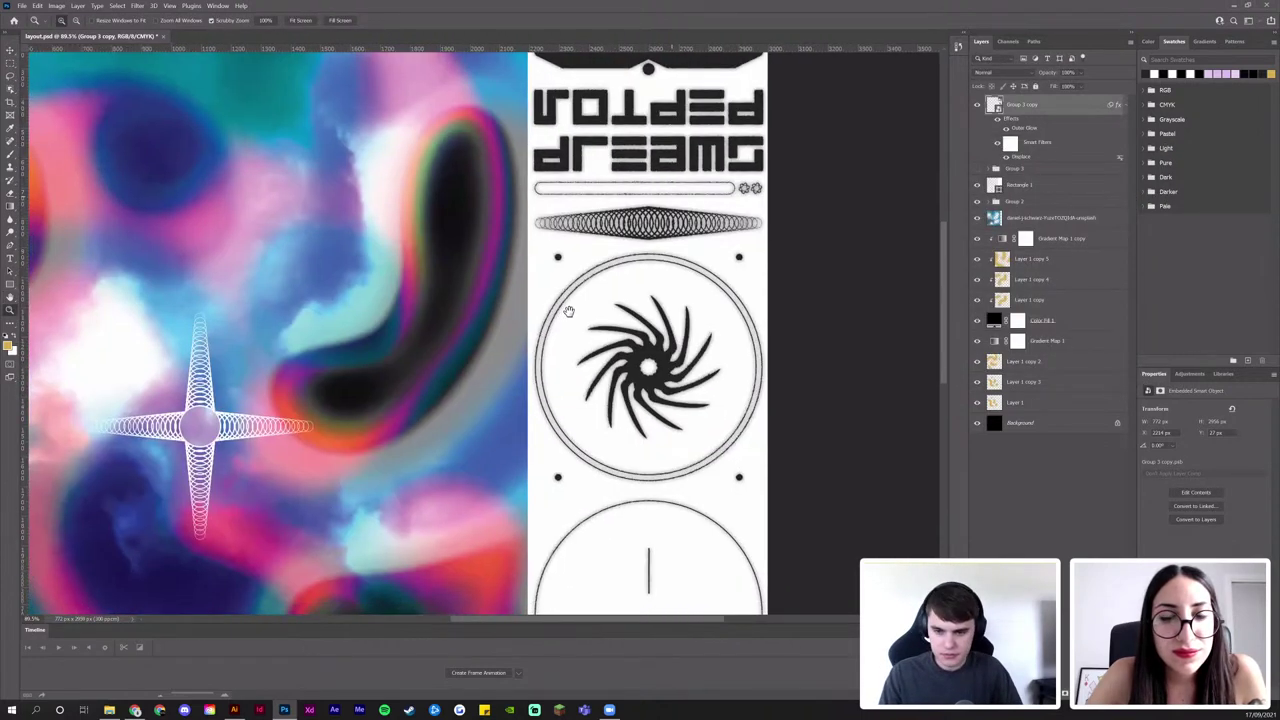
Find the clipped cloud image copy inside the star's group and delete it
{"action": "left_click_drag", "start_coordinate": [568, 310], "coordinate": [632, 248]}
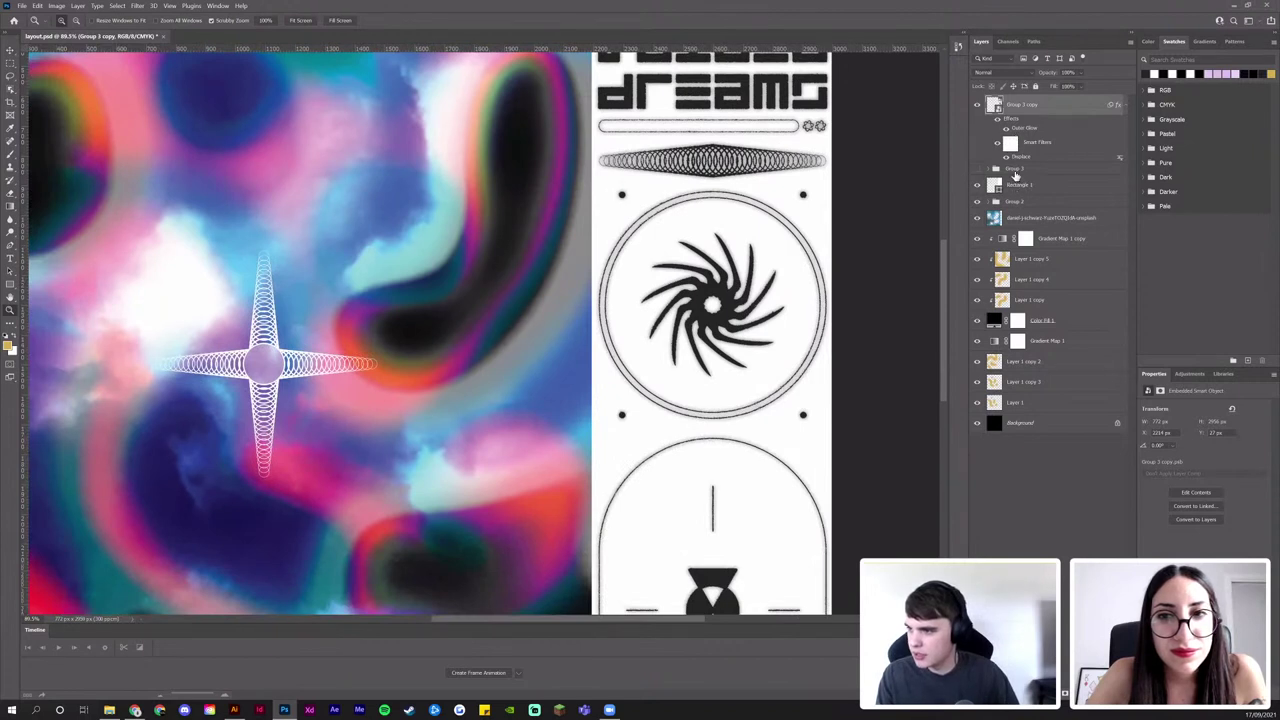
{"action": "left_click", "coordinate": [1015, 170]}
{"action": "left_click", "coordinate": [1008, 203]}
{"action": "left_click", "coordinate": [976, 204]}
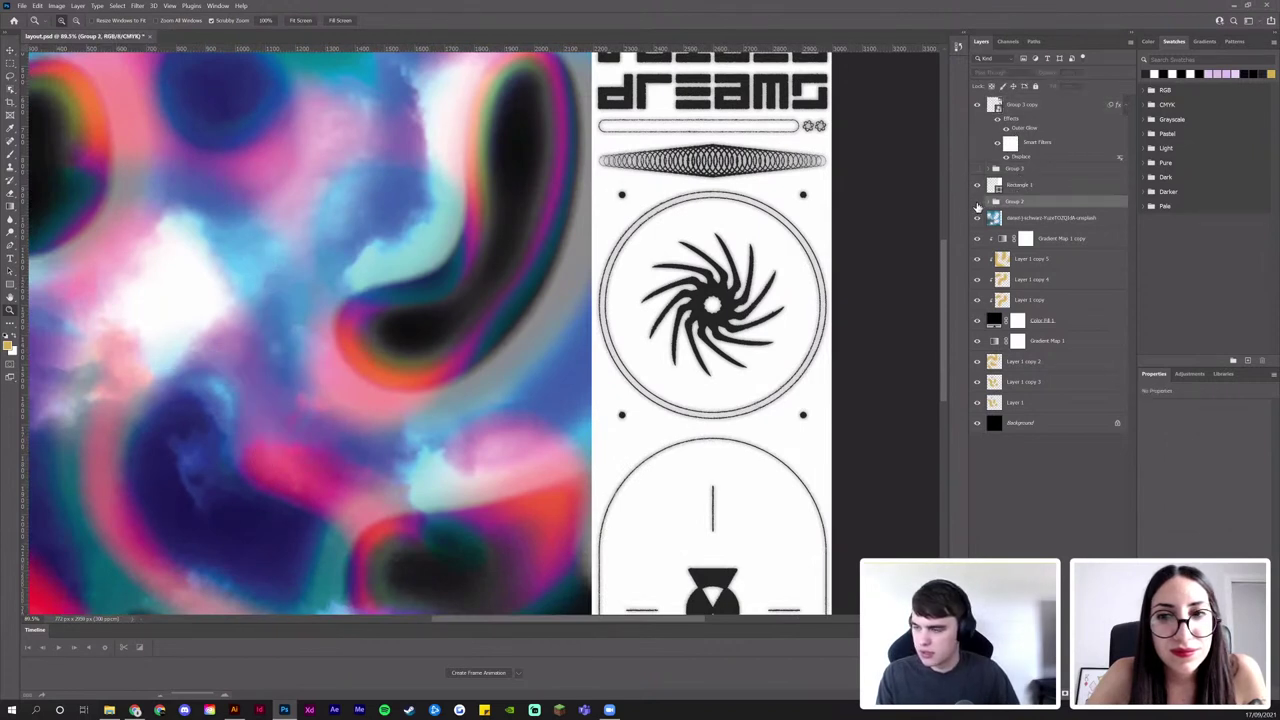
{"action": "left_click", "coordinate": [977, 203]}
{"action": "left_click", "coordinate": [989, 202]}
{"action": "left_click", "coordinate": [1040, 219]}
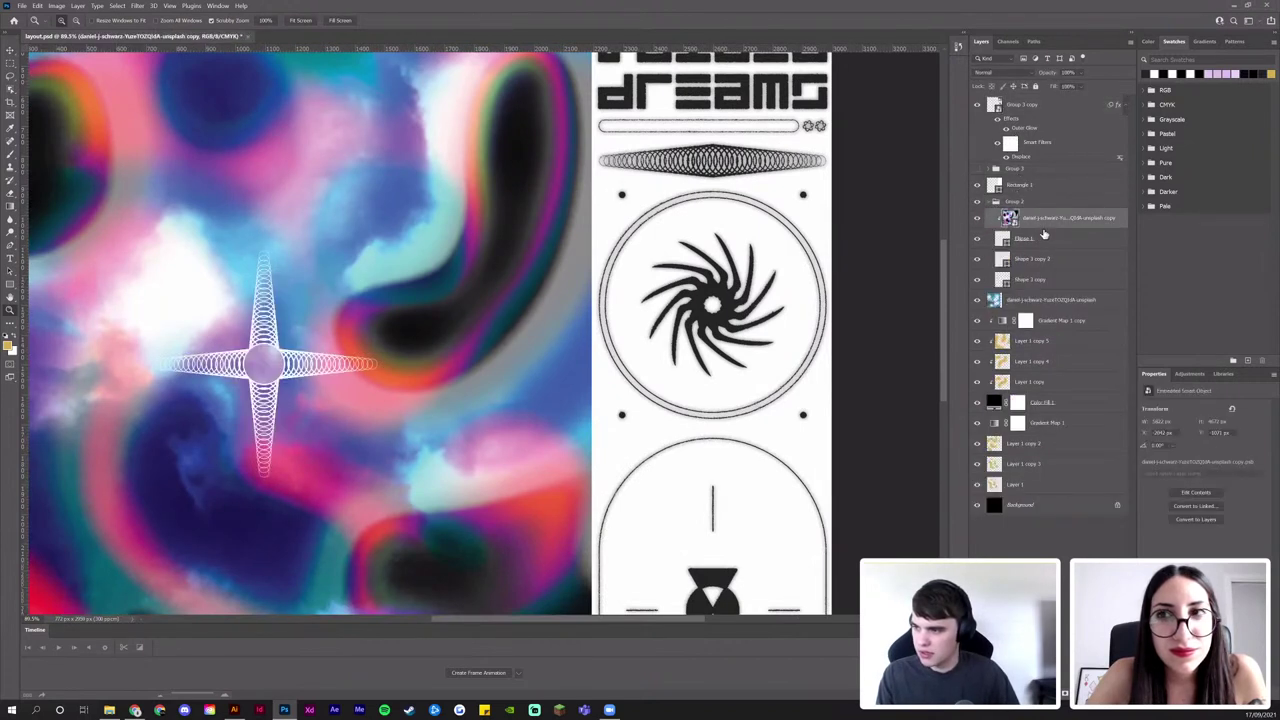
{"action": "key", "text": "Delete"}
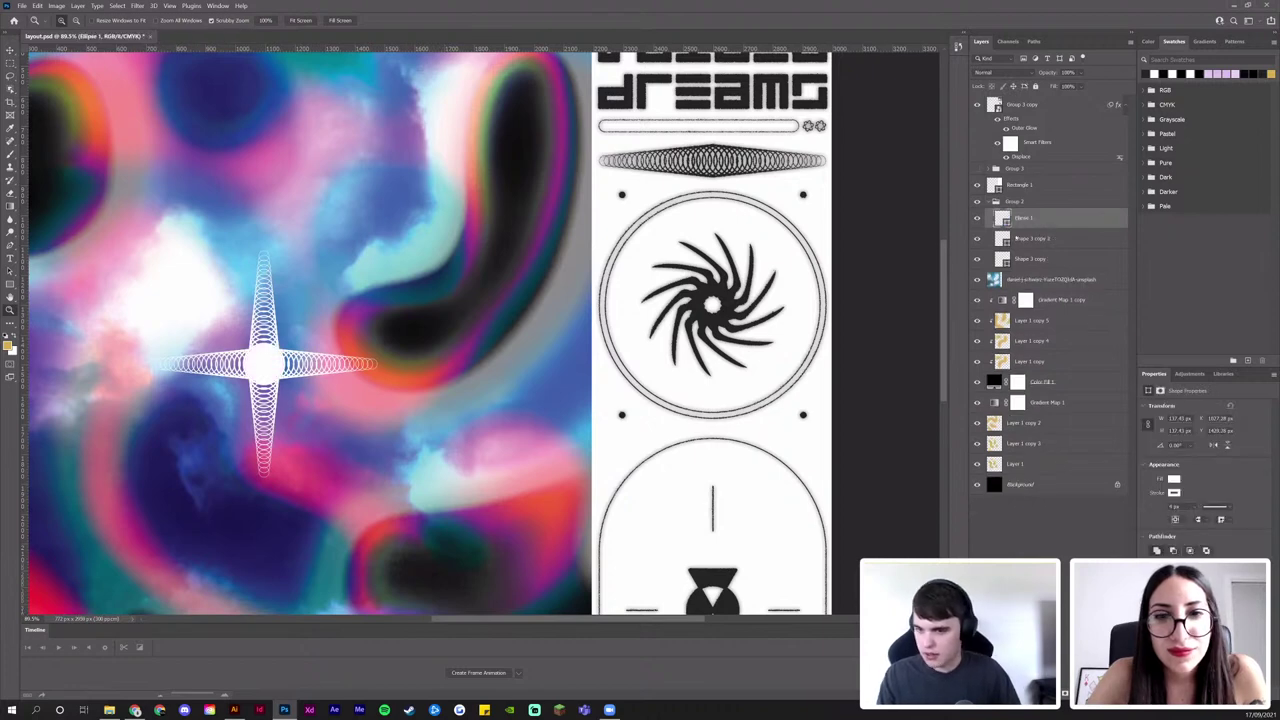
Duplicate the star group, hide the original group, and convert the copy to a smart object
{"action": "left_click_drag", "start_coordinate": [277, 360], "coordinate": [244, 362]}
{"action": "left_click", "coordinate": [1018, 203]}
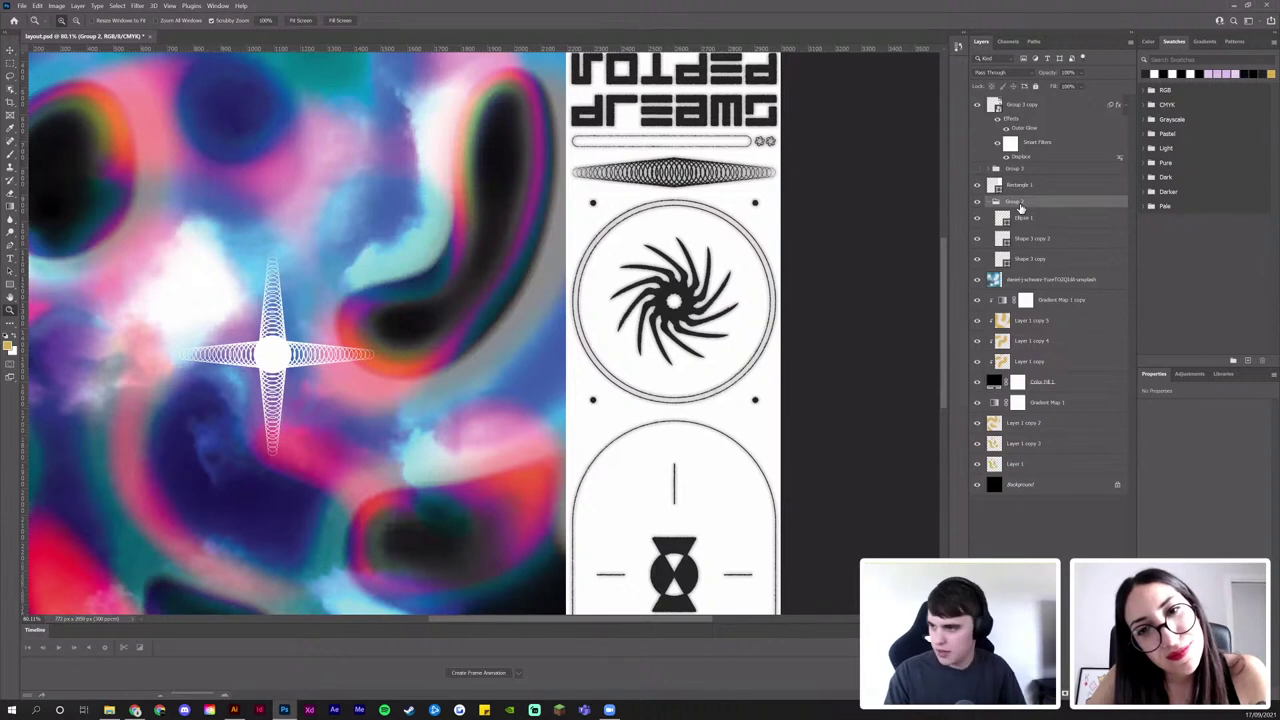
{"action": "key", "text": "ctrl+j"}
{"action": "left_click", "coordinate": [993, 277]}
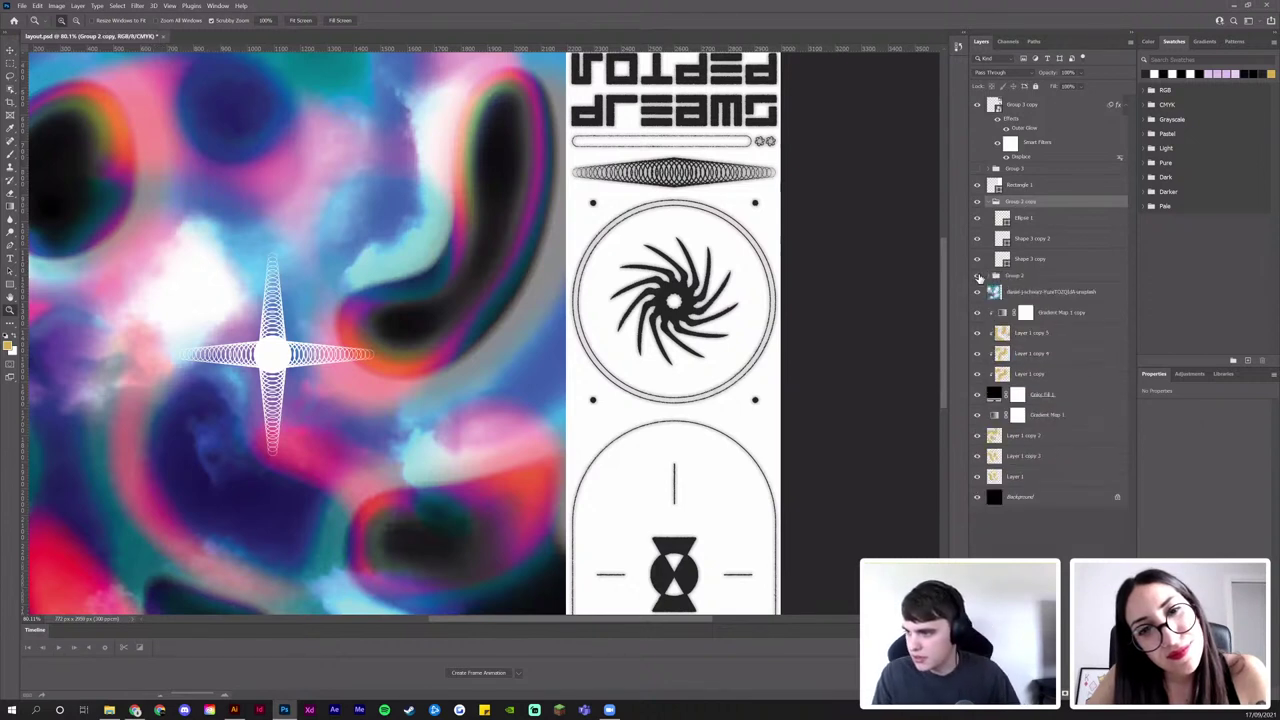
{"action": "right_click", "coordinate": [1032, 204]}
{"action": "left_click", "coordinate": [1070, 349]}
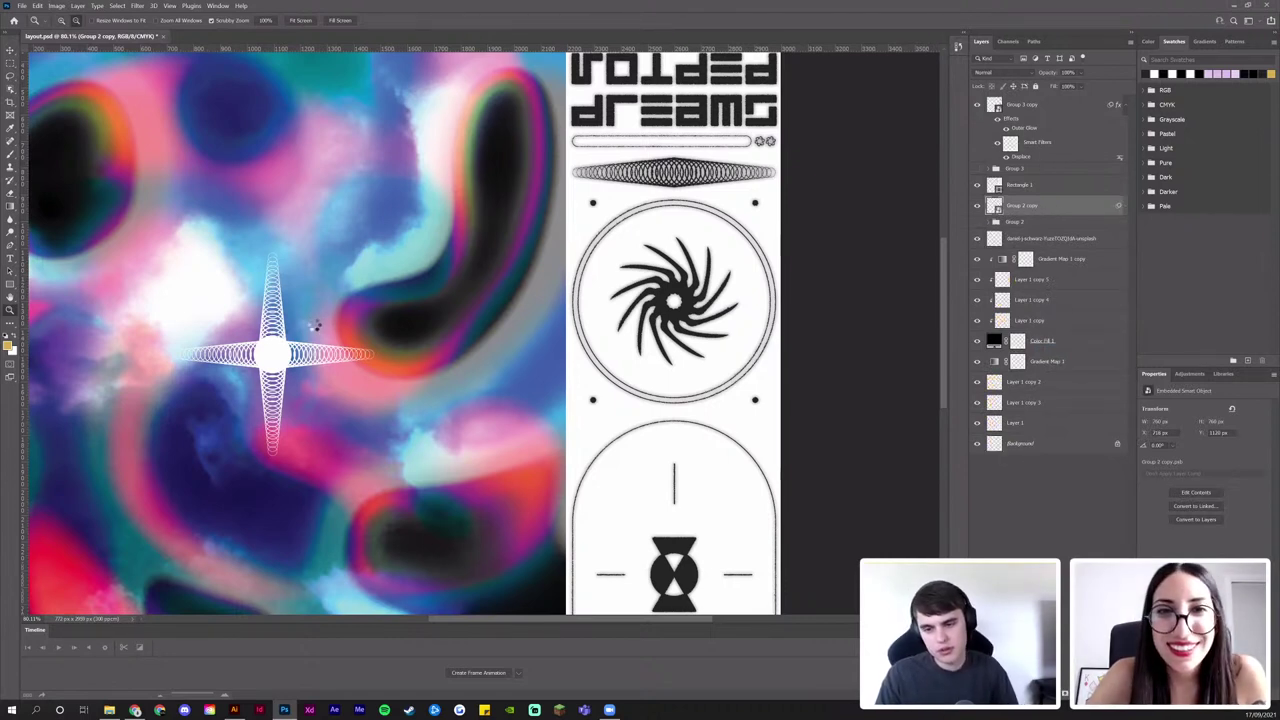
Copy the sidebar smart object's Outer Glow and Displace filter onto the star smart object
{"action": "key", "text": "ctrl+z"}
{"action": "key", "text": "ctrl+z"}
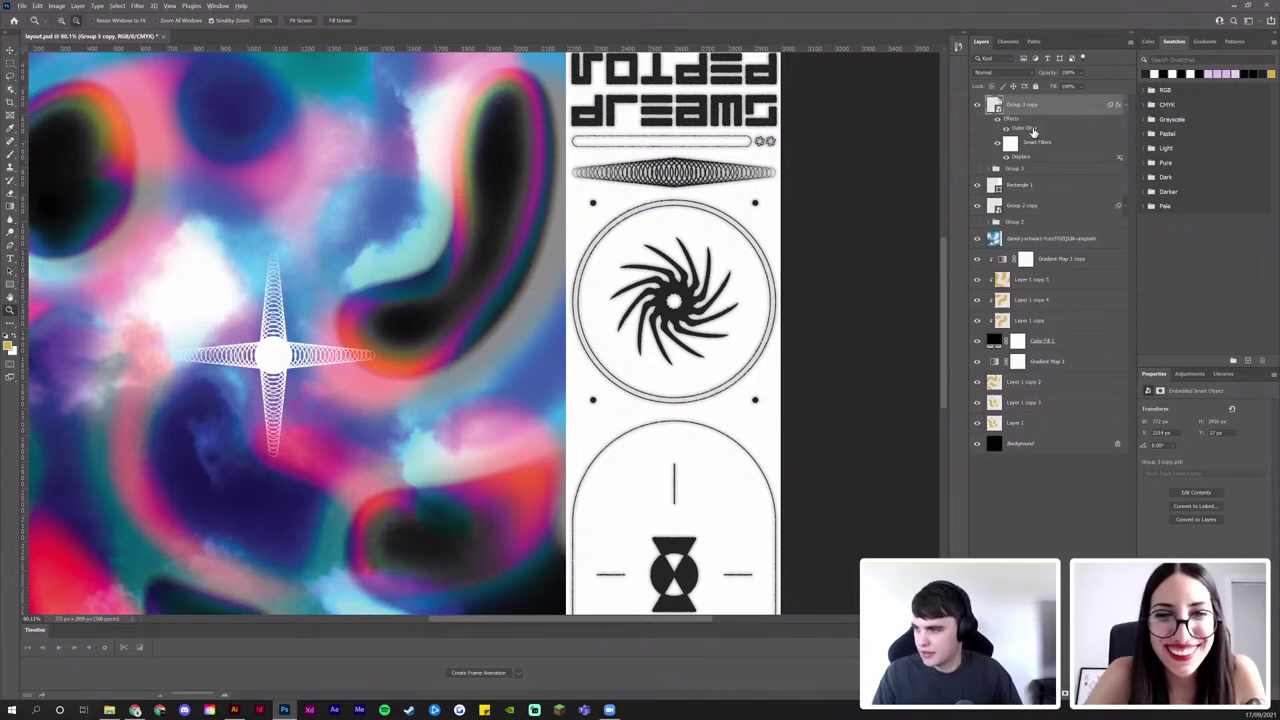
{"action": "left_click_drag", "start_coordinate": [1033, 132], "coordinate": [1044, 213]}
{"action": "left_click", "coordinate": [1043, 213]}
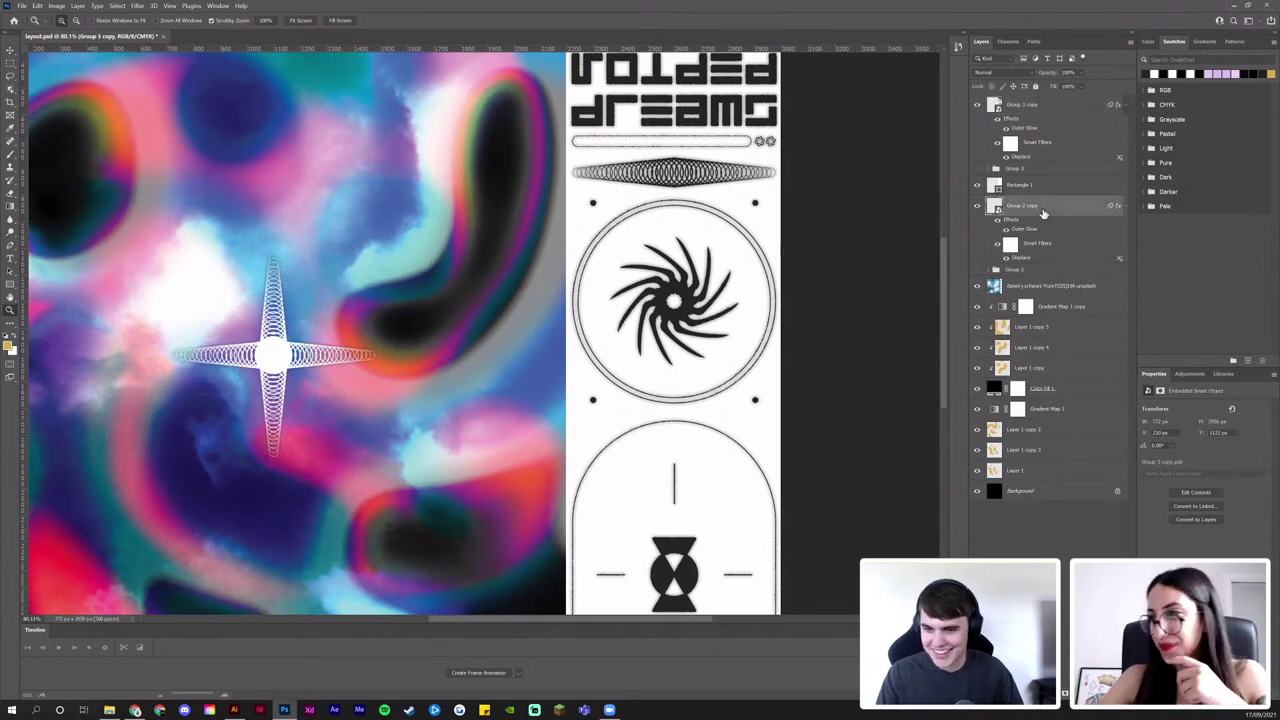
Change the star's Outer Glow colour to white, sampled from the star's centre
{"action": "double_click", "coordinate": [1043, 213]}
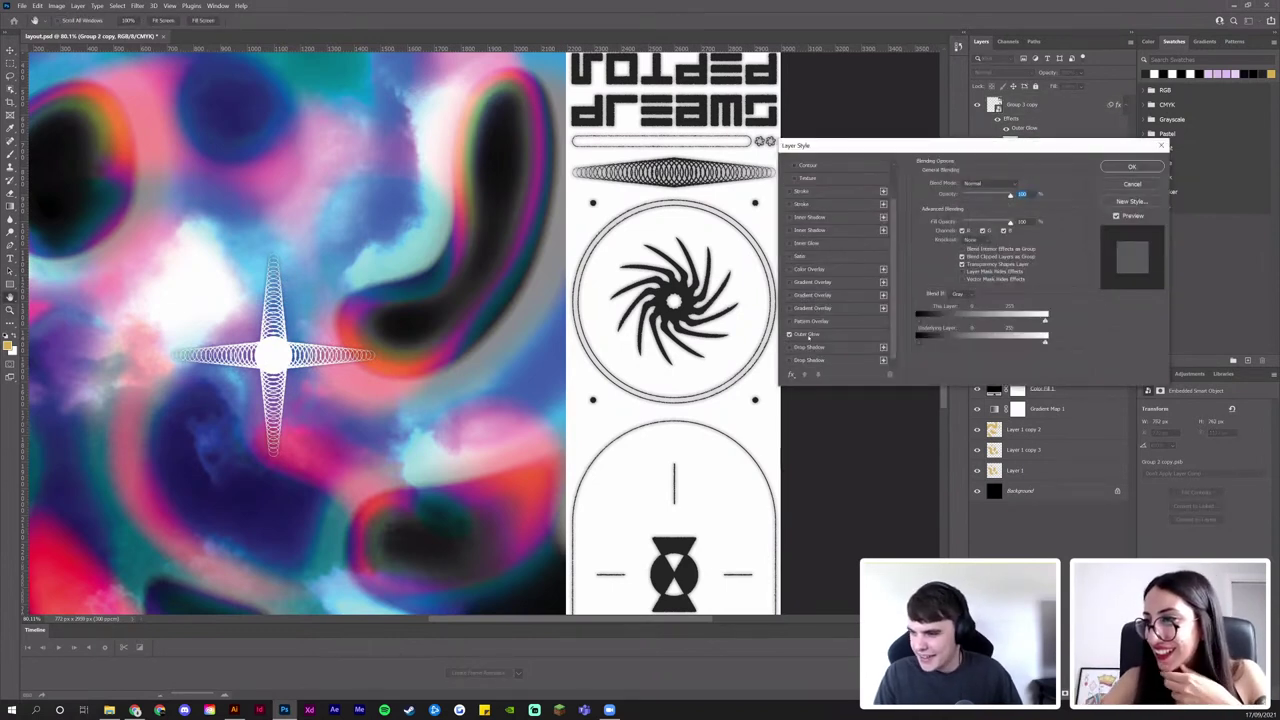
{"action": "left_click", "coordinate": [808, 335]}
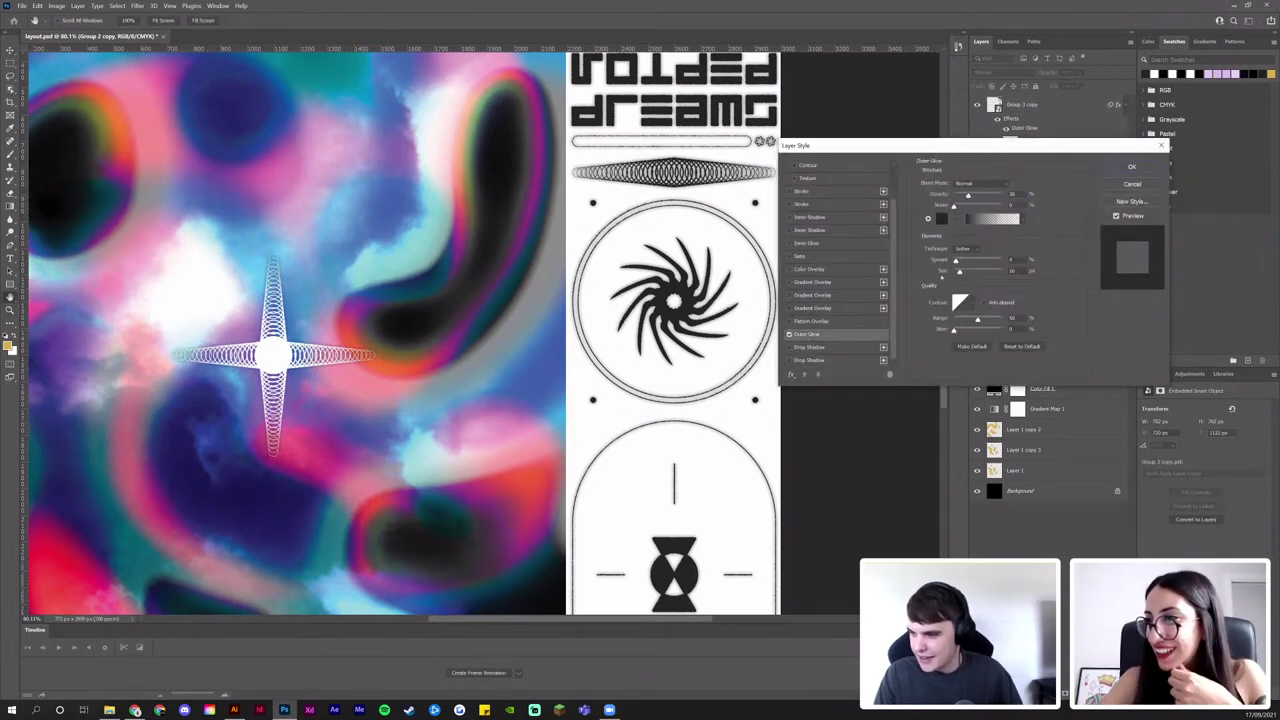
{"action": "left_click", "coordinate": [941, 219]}
{"action": "left_click", "coordinate": [274, 355]}
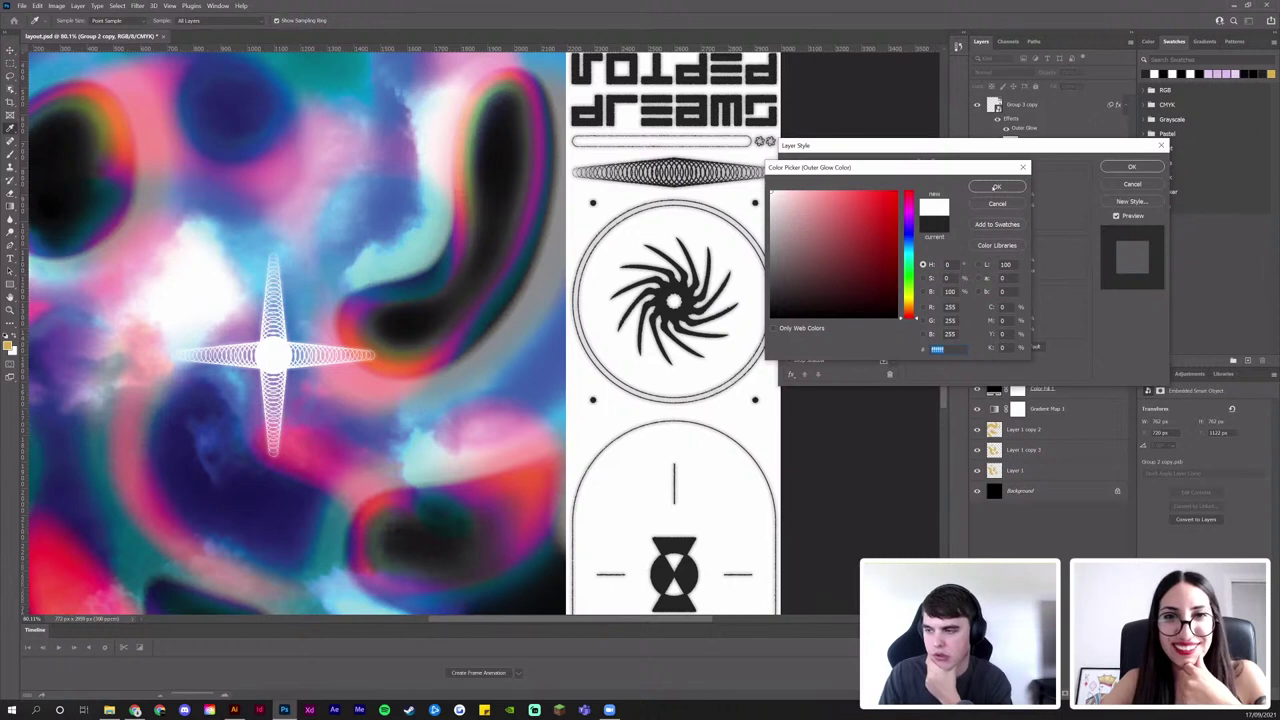
{"action": "left_click", "coordinate": [996, 186]}
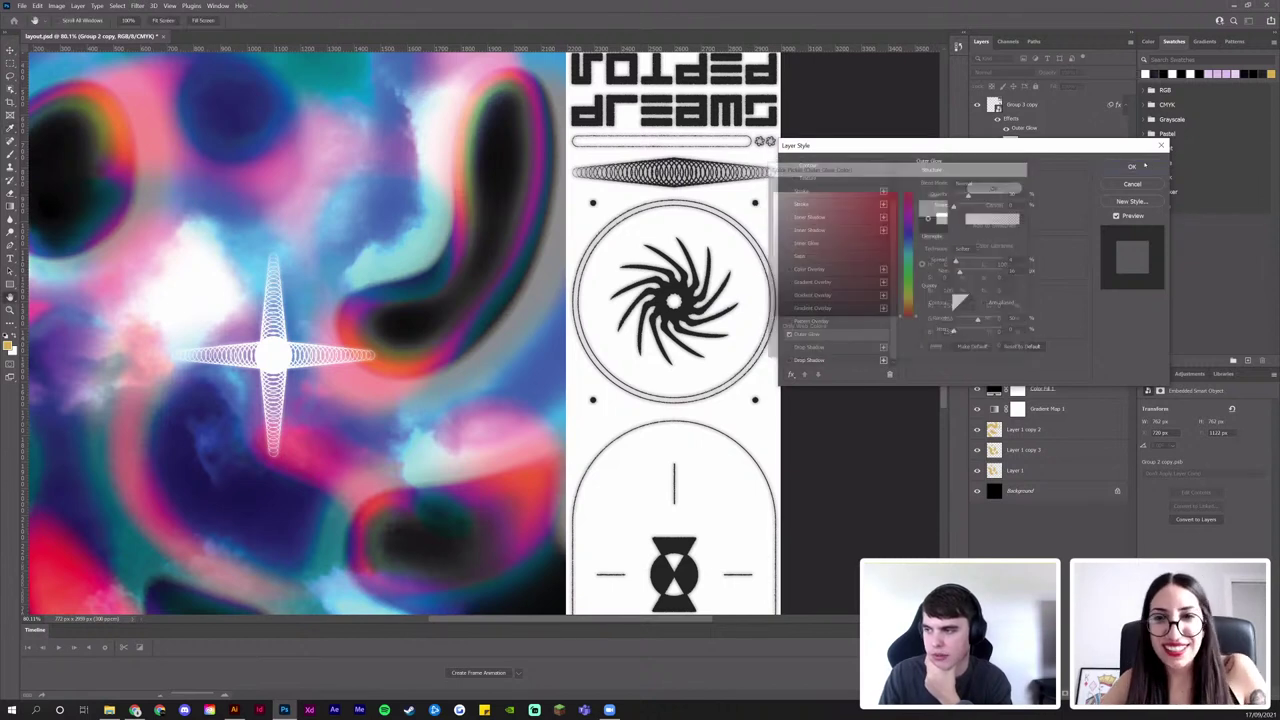
{"action": "left_click", "coordinate": [1131, 166]}
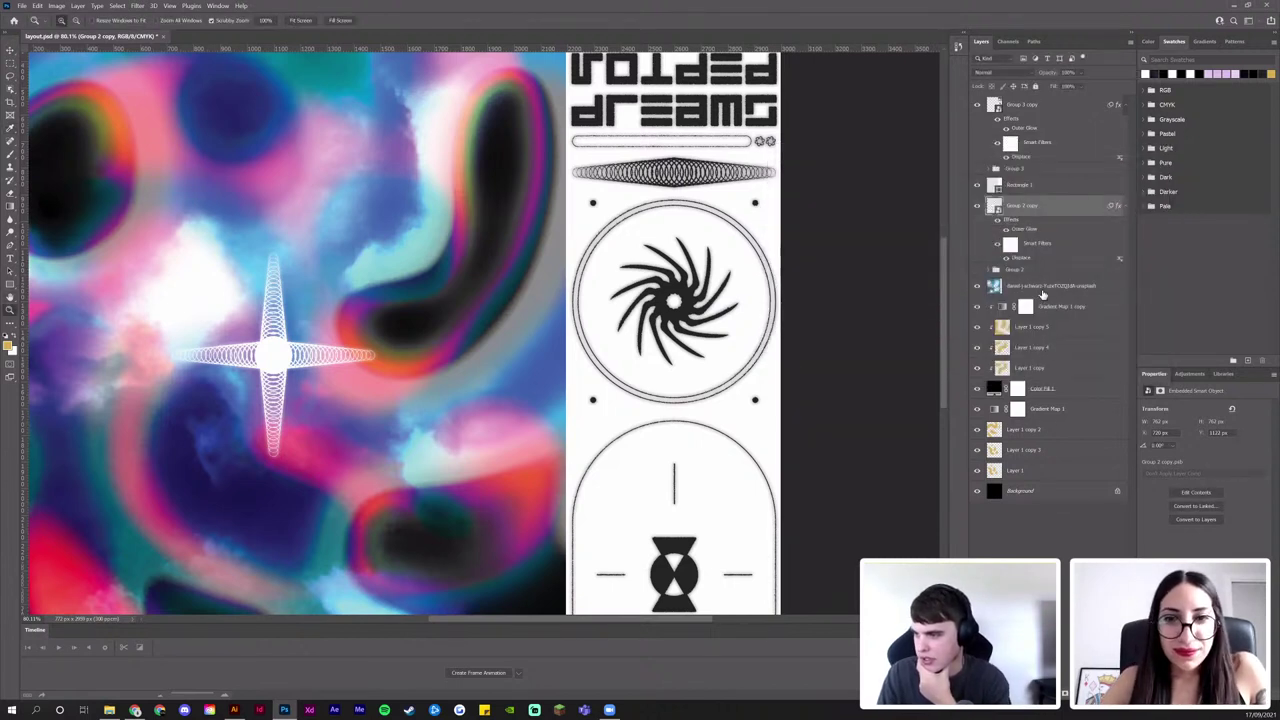
Change the sidebar's background rectangle fill to the off-white e9e9e9
{"action": "left_click", "coordinate": [994, 186]}
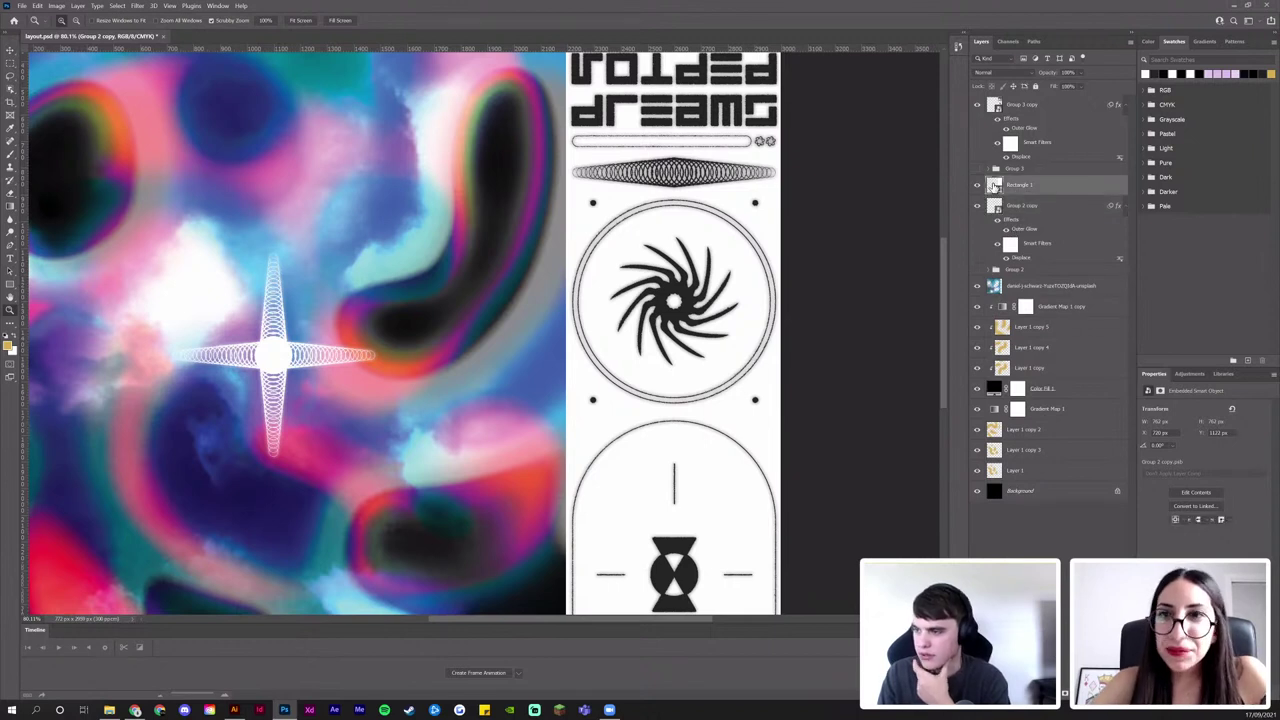
{"action": "double_click", "coordinate": [994, 186]}
{"action": "mouse_move", "coordinate": [782, 203]}
{"action": "left_mouse_down"}
{"action": "mouse_move", "coordinate": [790, 214]}
{"action": "mouse_move", "coordinate": [793, 198]}
{"action": "mouse_move", "coordinate": [766, 199]}
{"action": "left_mouse_up"}
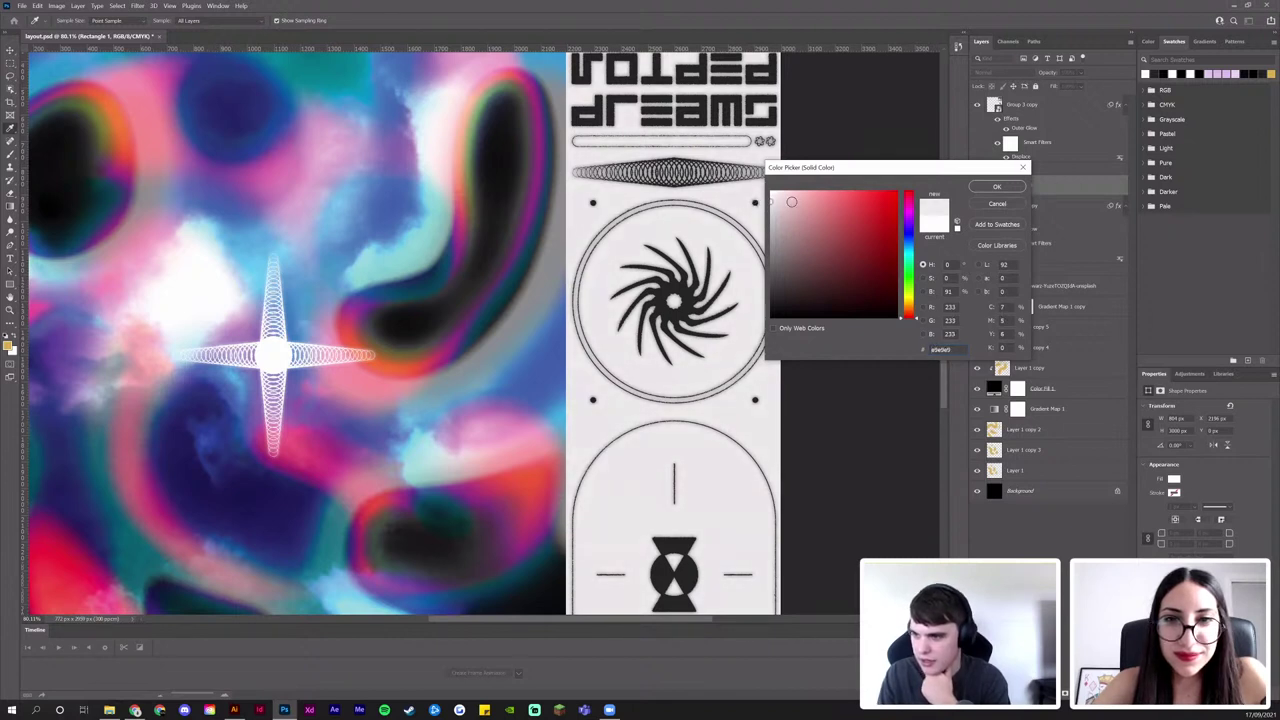
{"action": "left_click", "coordinate": [982, 186]}
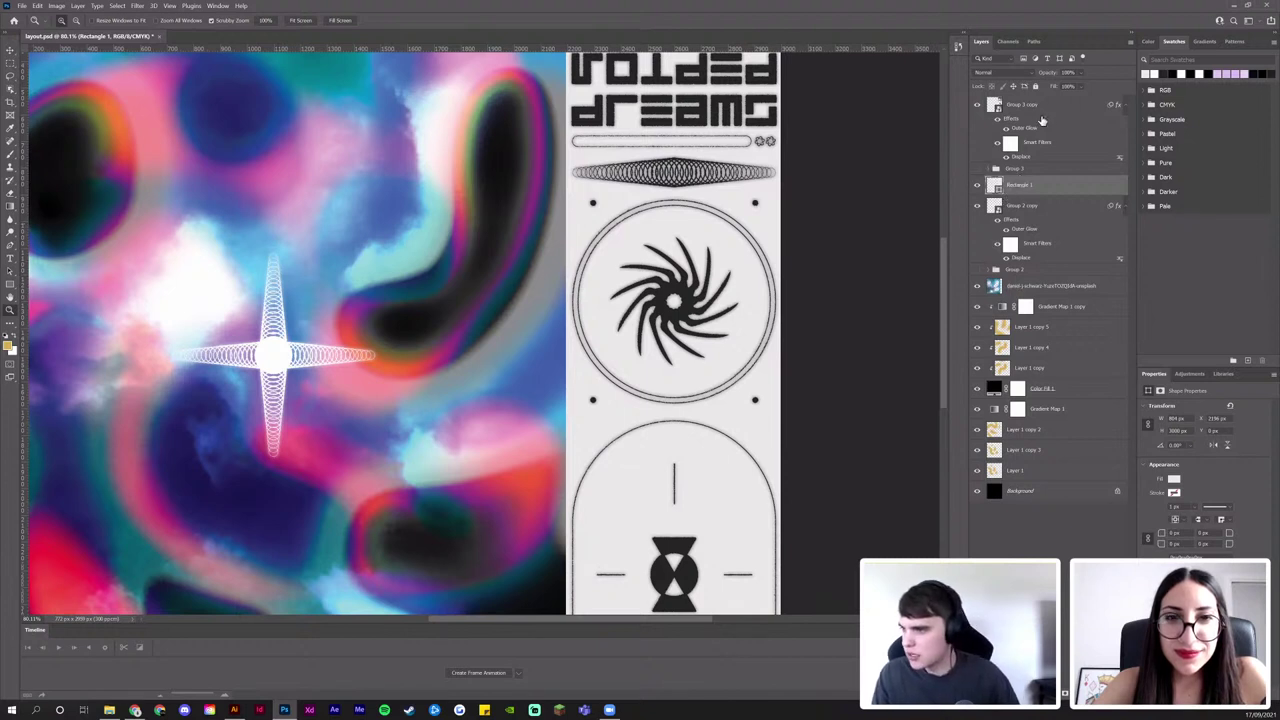
Add a Color Overlay to the star smart object, using the off-white e9e9e9 sampled from the sidebar background
{"action": "left_click", "coordinate": [1030, 206]}
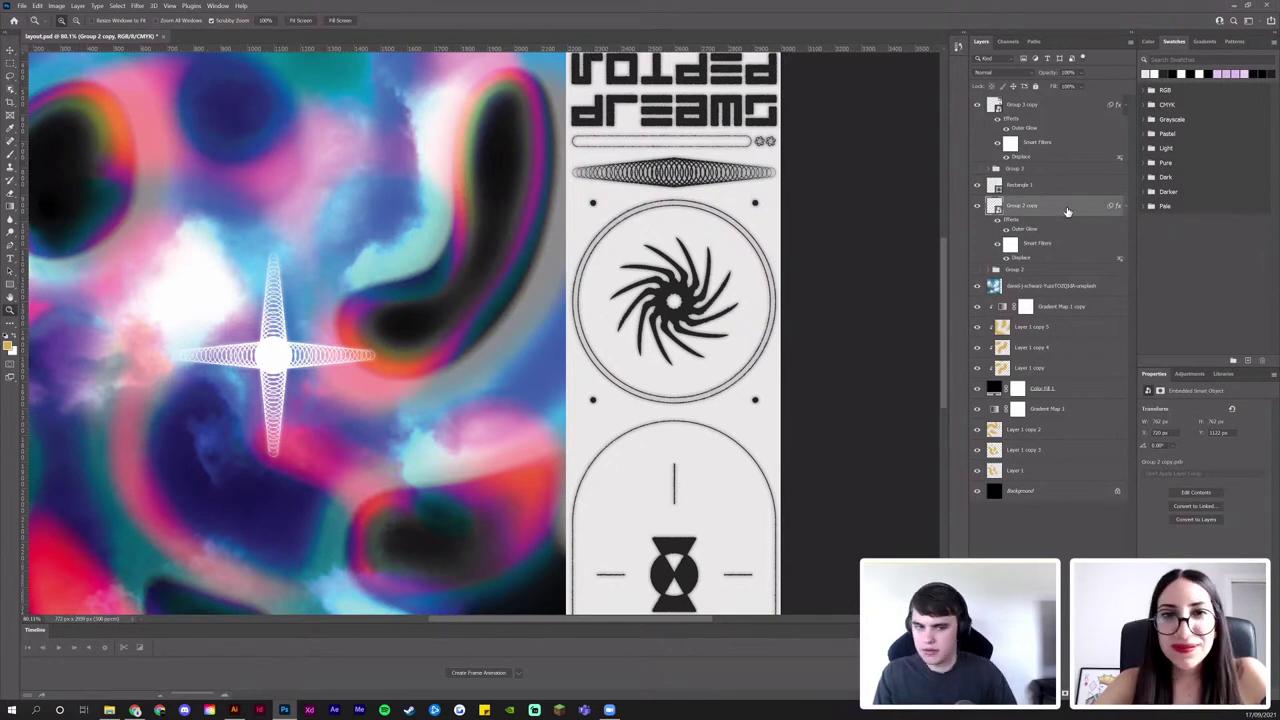
{"action": "double_click", "coordinate": [1039, 232]}
{"action": "left_click", "coordinate": [808, 309]}
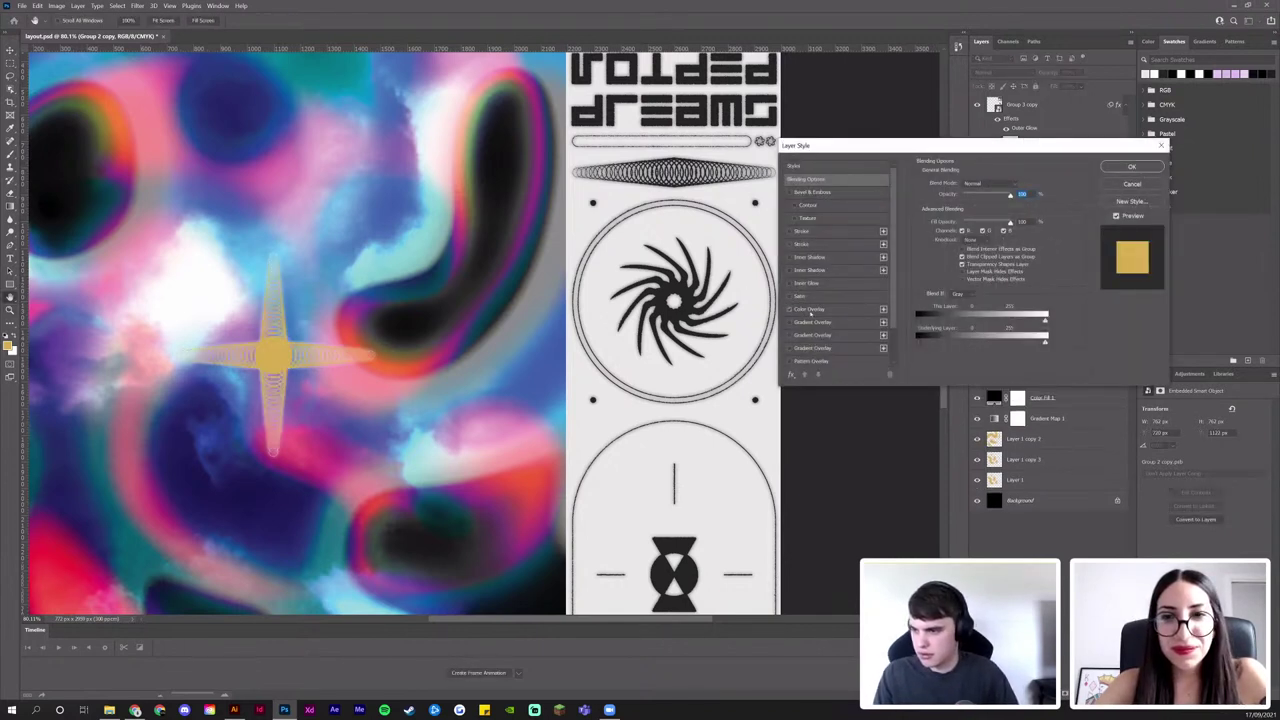
{"action": "left_click", "coordinate": [1020, 185]}
{"action": "left_click", "coordinate": [620, 240]}
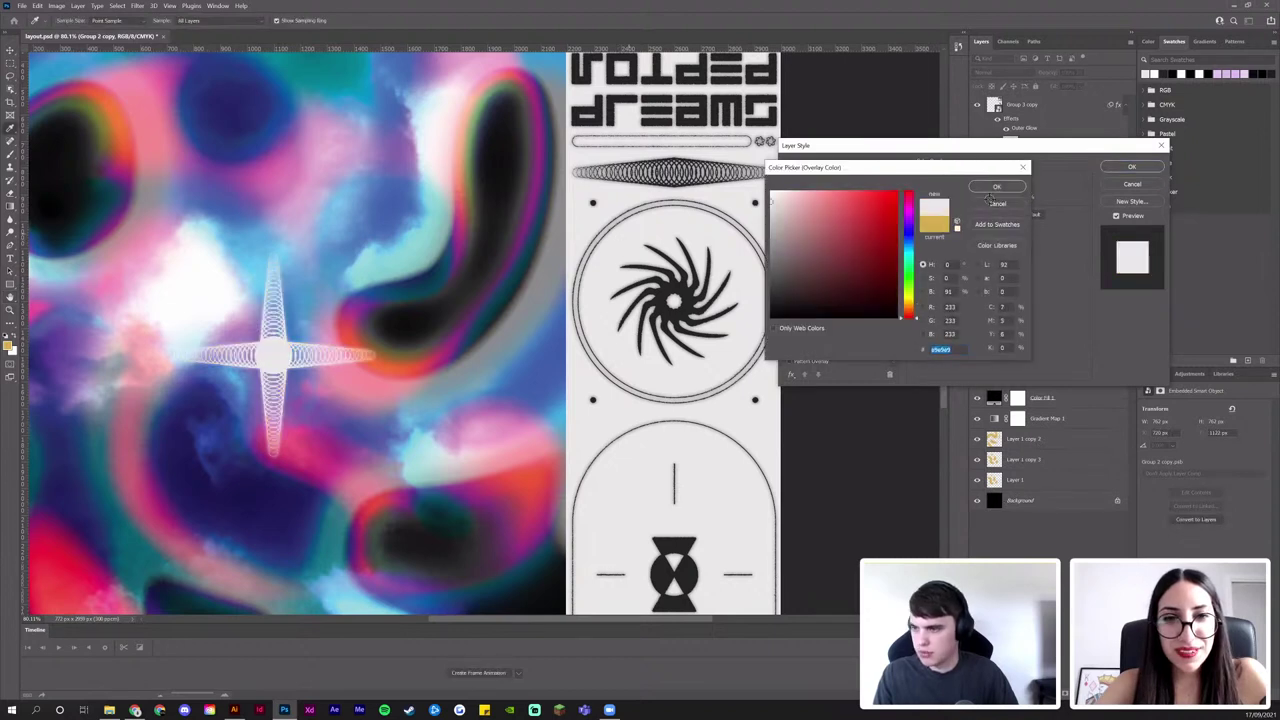
{"action": "left_click", "coordinate": [997, 187]}
Set the star's Outer Glow colour to the off-white e9e9e9 and check the star within the whole poster
{"action": "left_click", "coordinate": [806, 333]}
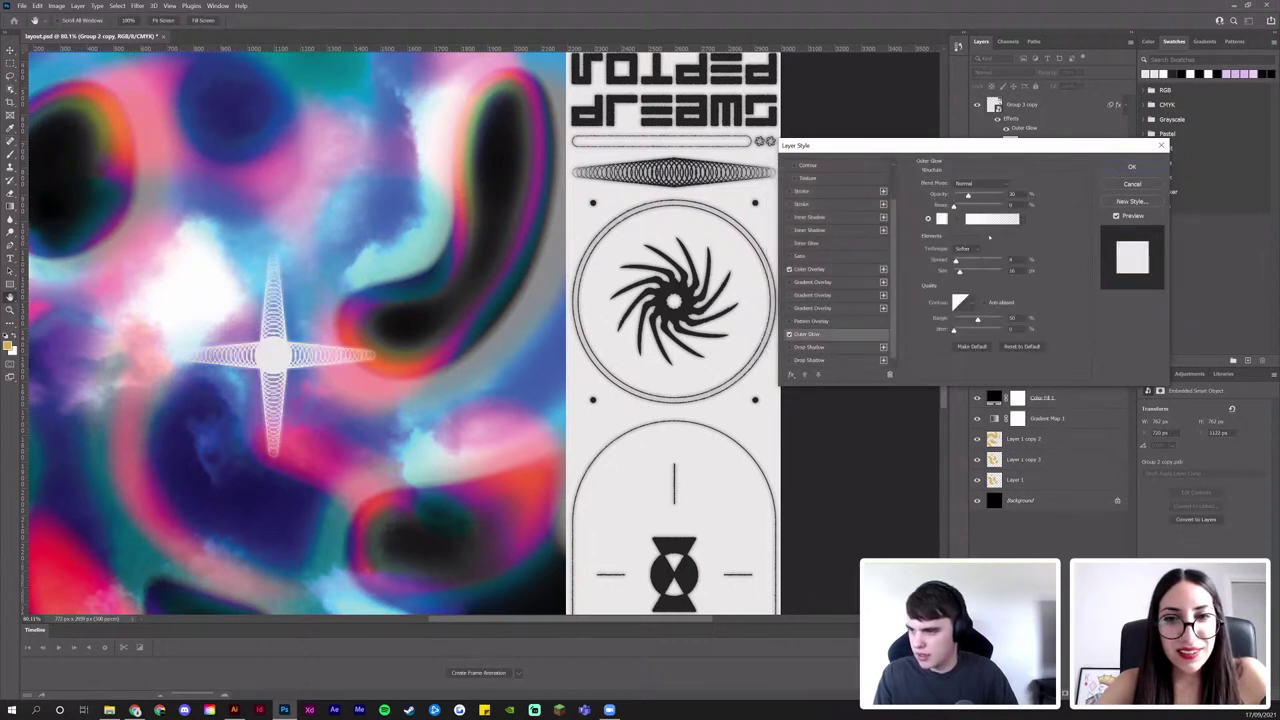
{"action": "left_click", "coordinate": [941, 219]}
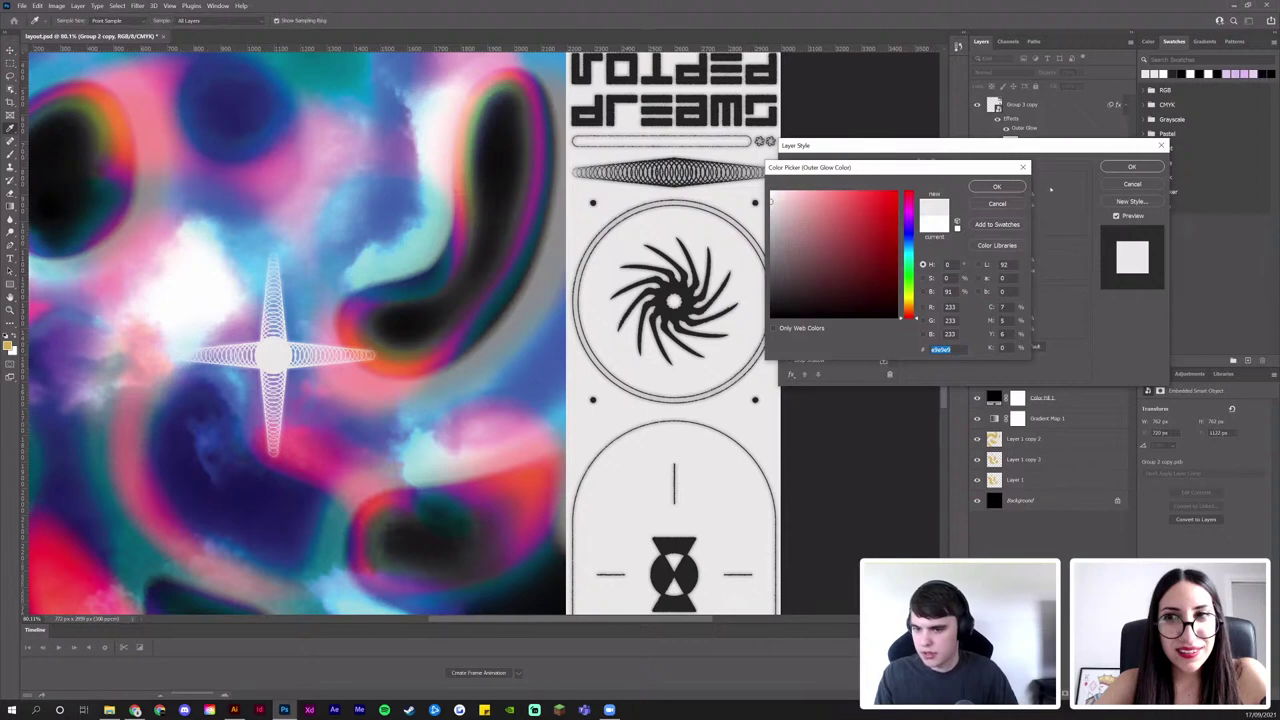
{"action": "left_click", "coordinate": [997, 187]}
{"action": "left_click", "coordinate": [1132, 167]}
{"action": "key", "text": "z"}
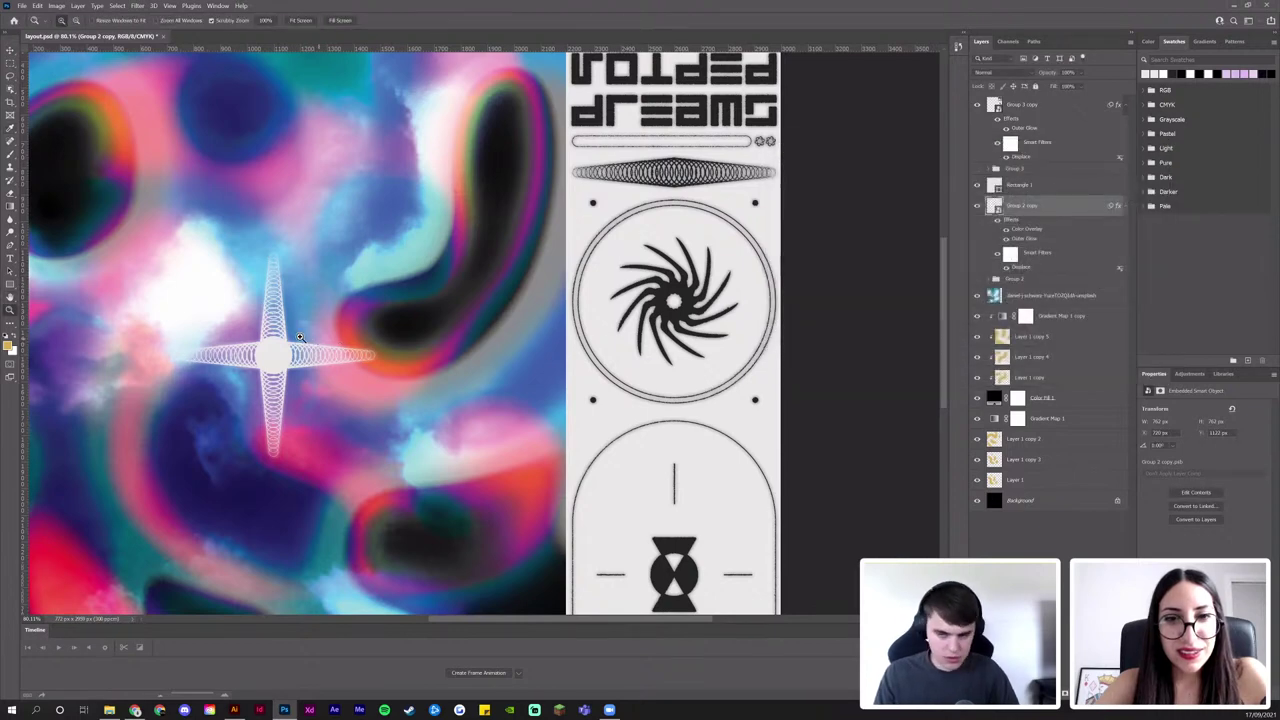
{"action": "left_click_drag", "start_coordinate": [310, 340], "coordinate": [214, 340]}
{"action": "left_click_drag", "start_coordinate": [524, 346], "coordinate": [532, 345]}
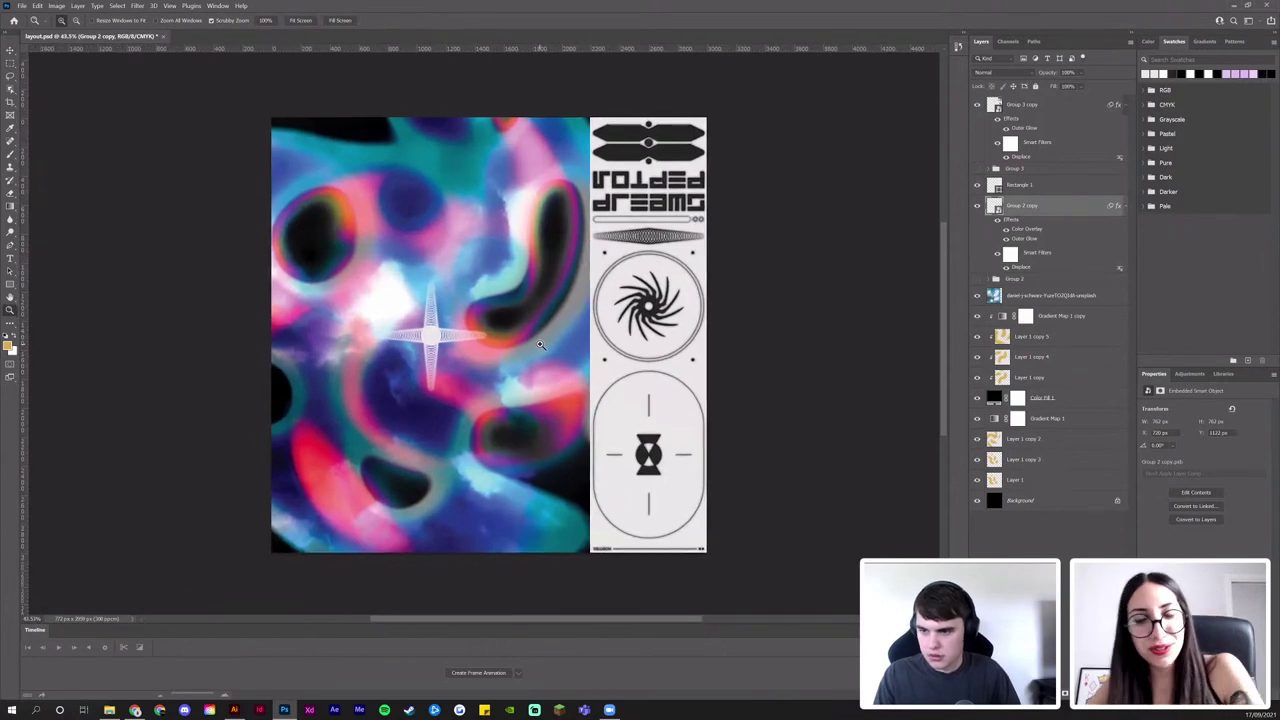
Place the BLKMARKET_COPYSCAN_12 texture, flipped horizontally and scaled to about 17.29% so it covers the poster
{"action": "key", "text": "v"}
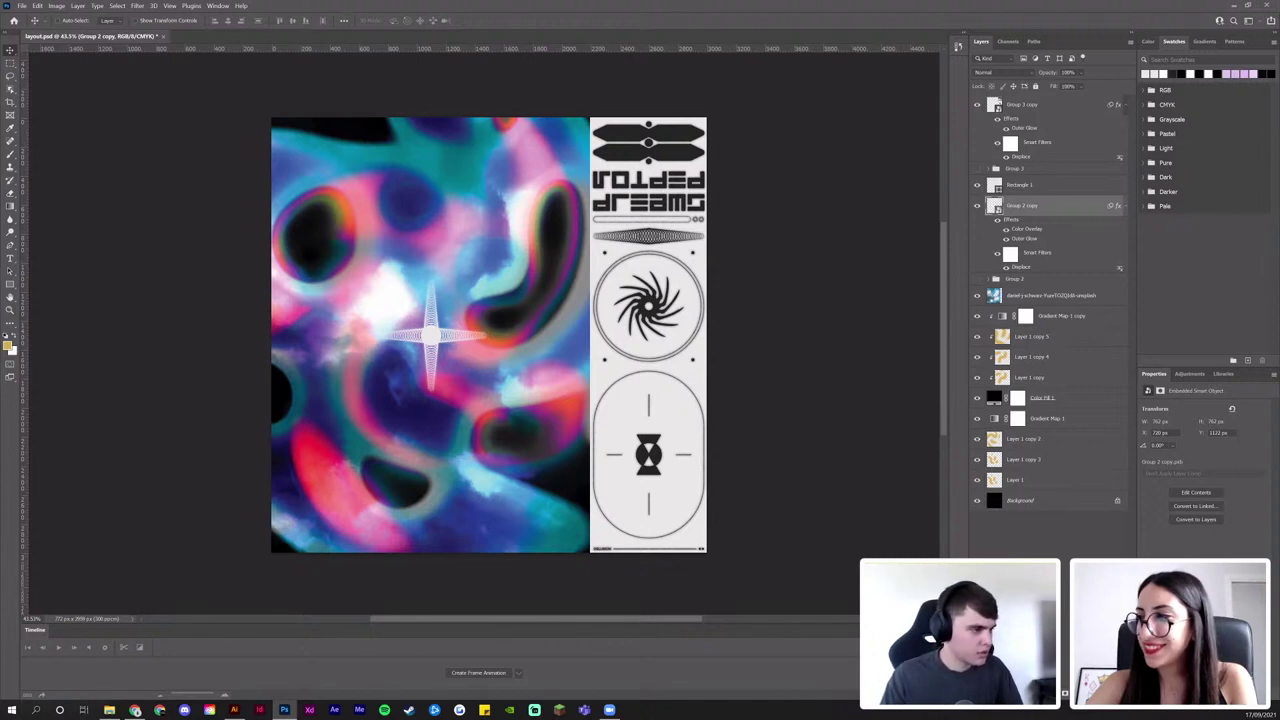
{"action": "key", "text": "alt+Tab"}
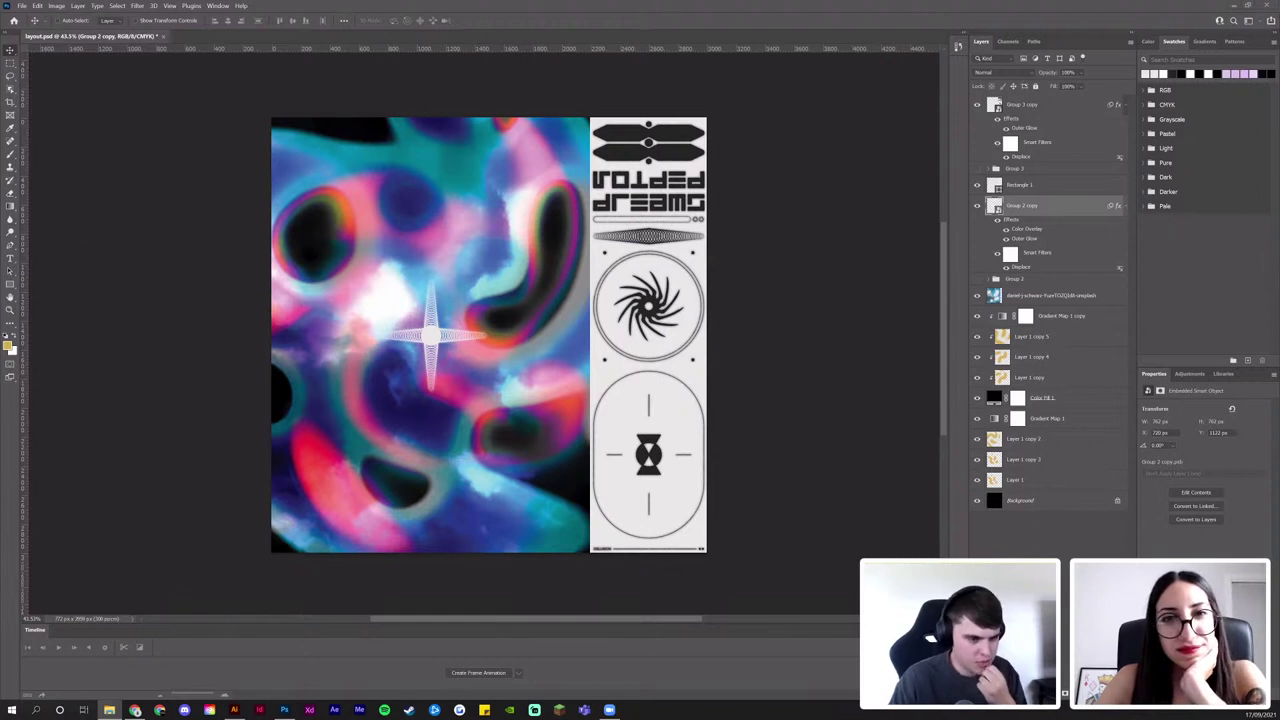
{"action": "key", "text": "ctrl+t"}
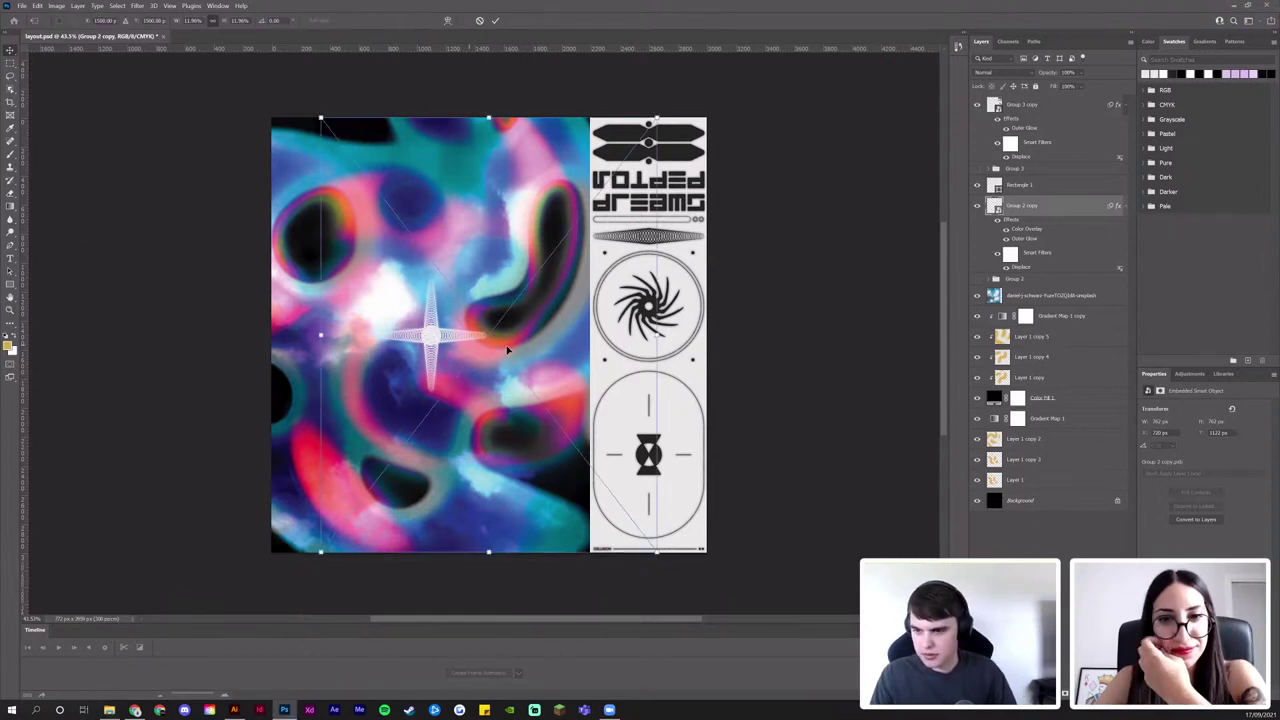
{"action": "right_click", "coordinate": [504, 331]}
{"action": "left_click", "coordinate": [554, 535]}
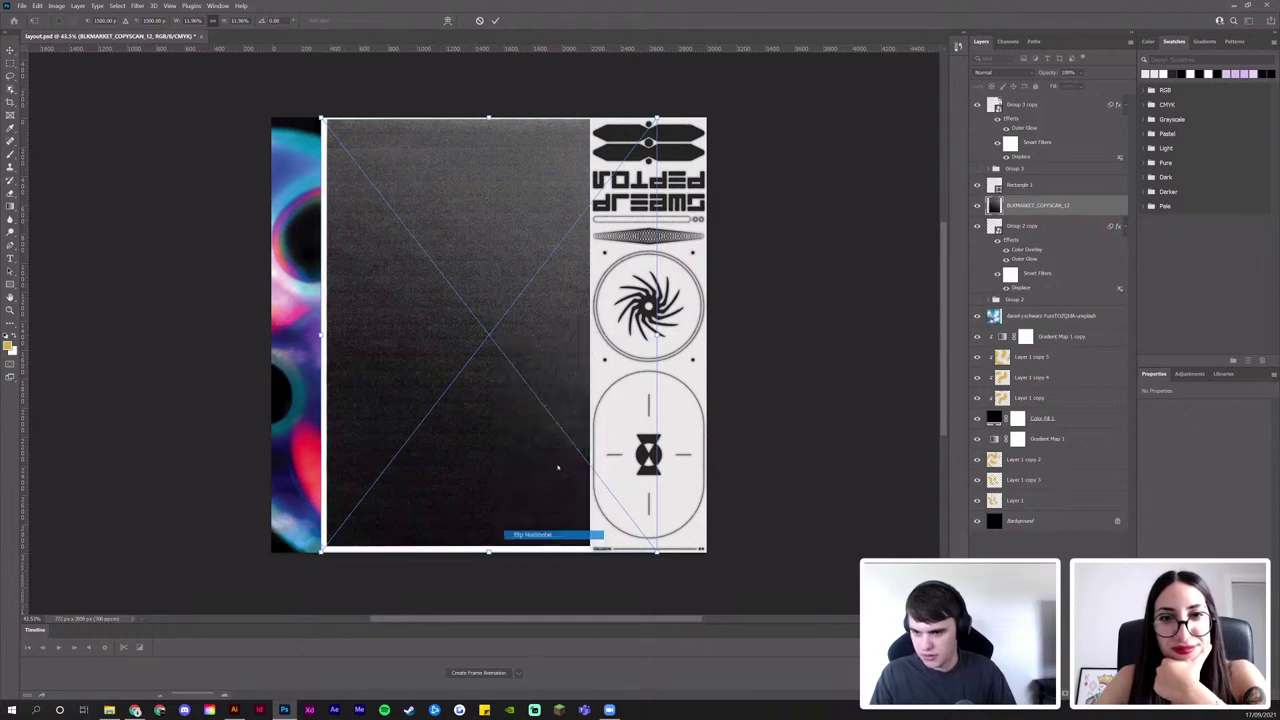
{"action": "left_click_drag", "start_coordinate": [694, 330], "coordinate": [732, 333]}
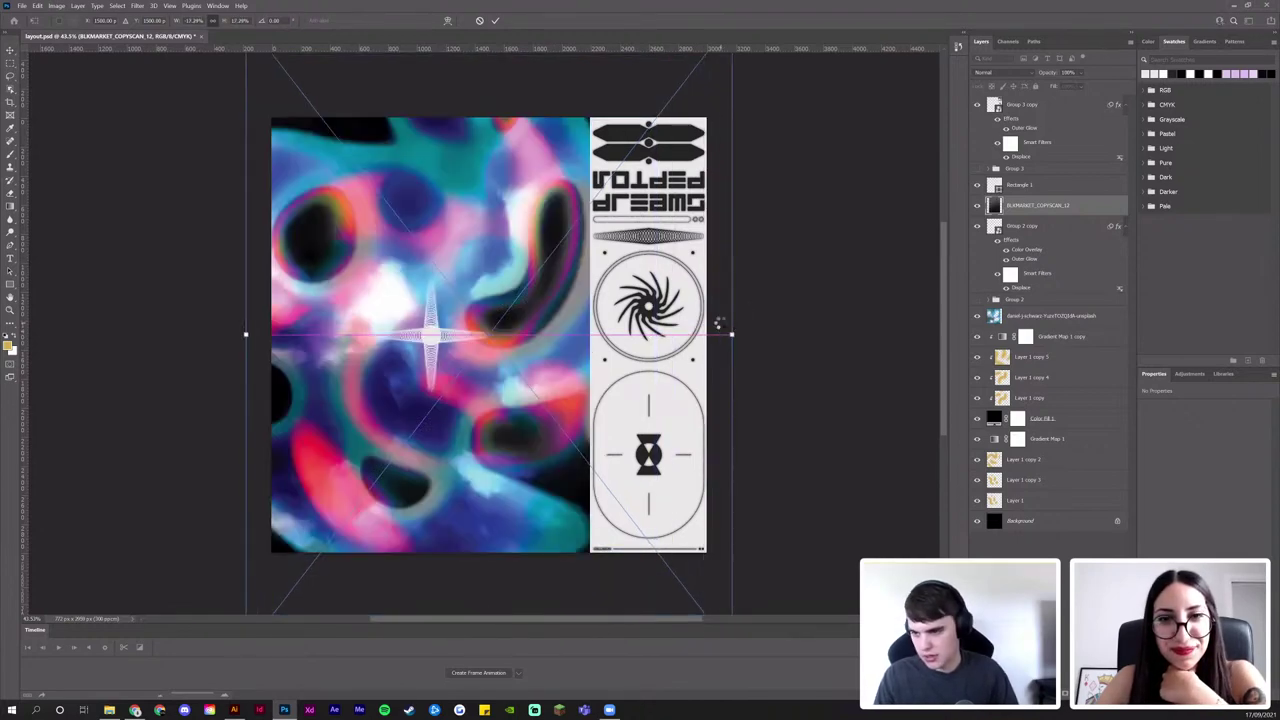
{"action": "key", "text": "Return"}
Bring the copyscan texture above all layers, blend it with Screen at 60% opacity, and inspect the grain up close
{"action": "left_click_drag", "start_coordinate": [1047, 207], "coordinate": [1040, 98]}
{"action": "left_click", "coordinate": [1003, 72]}
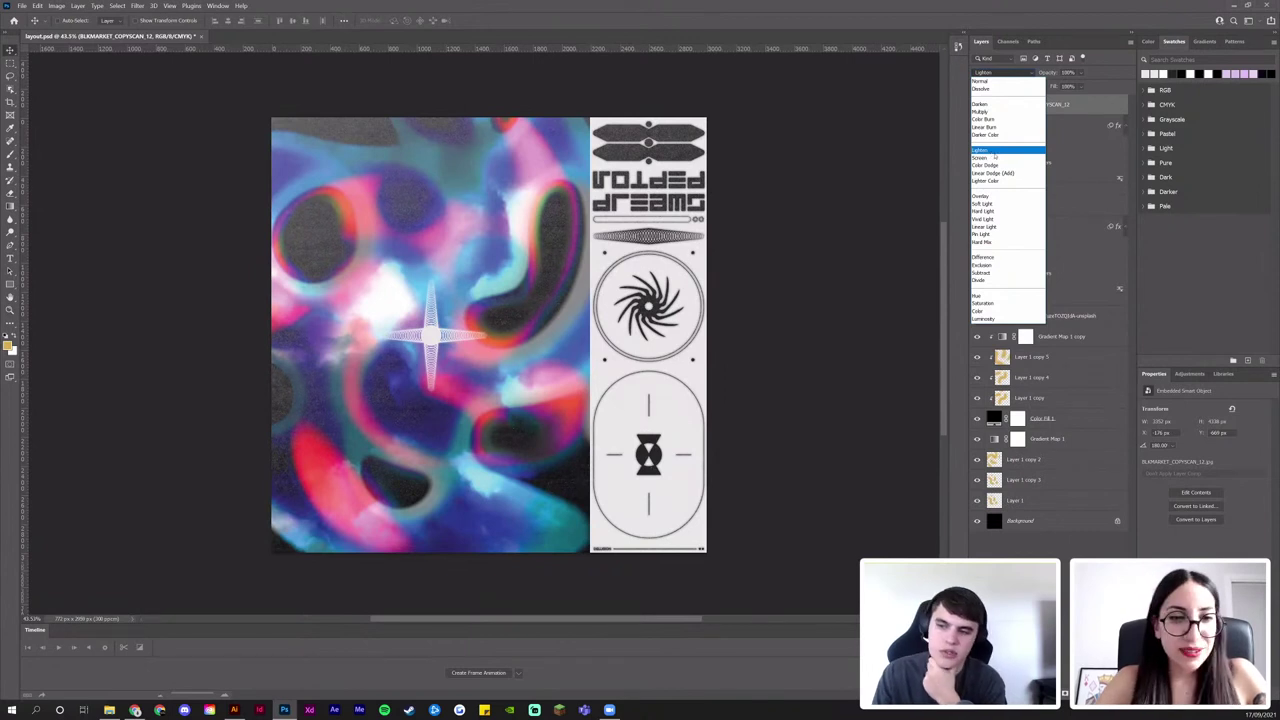
{"action": "left_click", "coordinate": [995, 157]}
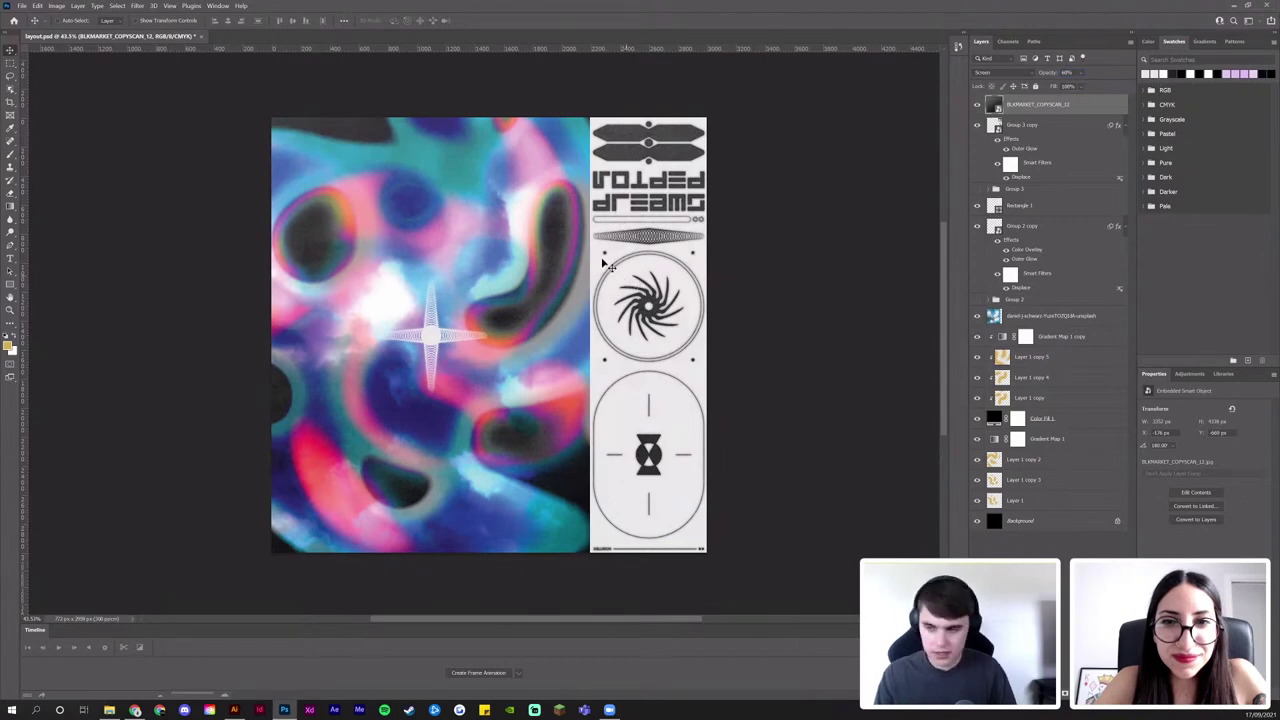
{"action": "mouse_move", "coordinate": [567, 250]}
{"action": "left_mouse_down"}
{"action": "mouse_move", "coordinate": [603, 255]}
{"action": "mouse_move", "coordinate": [584, 256]}
{"action": "left_mouse_up"}
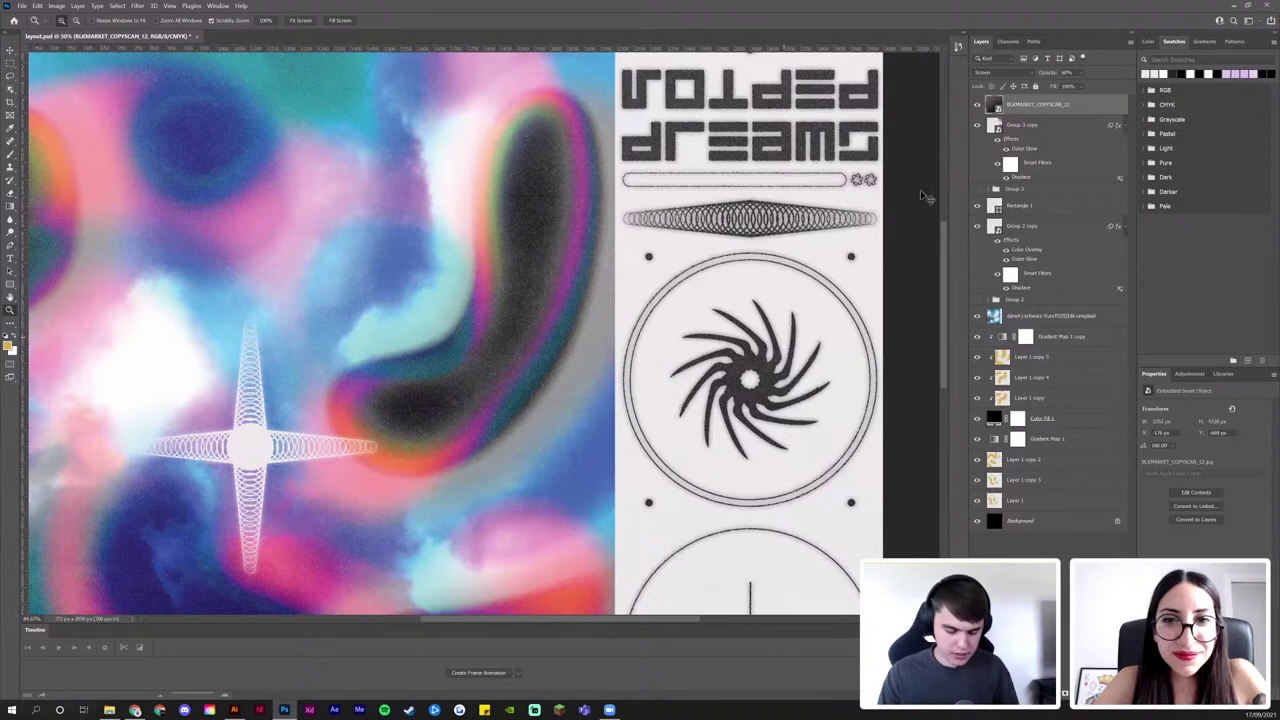
{"action": "key", "text": "ctrl+0"}
Duplicate the copyscan texture, set the copy to Color Dodge, and place it beneath the original texture
{"action": "key", "text": "ctrl+j"}
{"action": "left_click", "coordinate": [990, 72]}
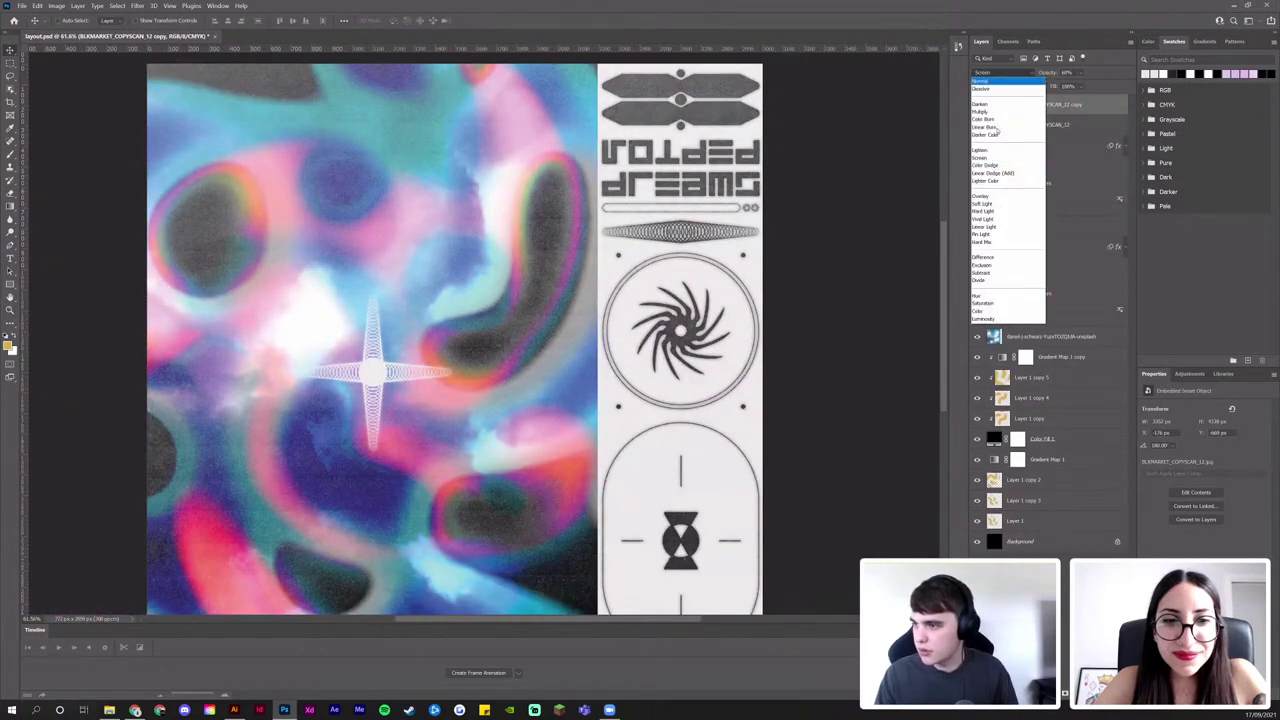
{"action": "key", "text": "Down"}
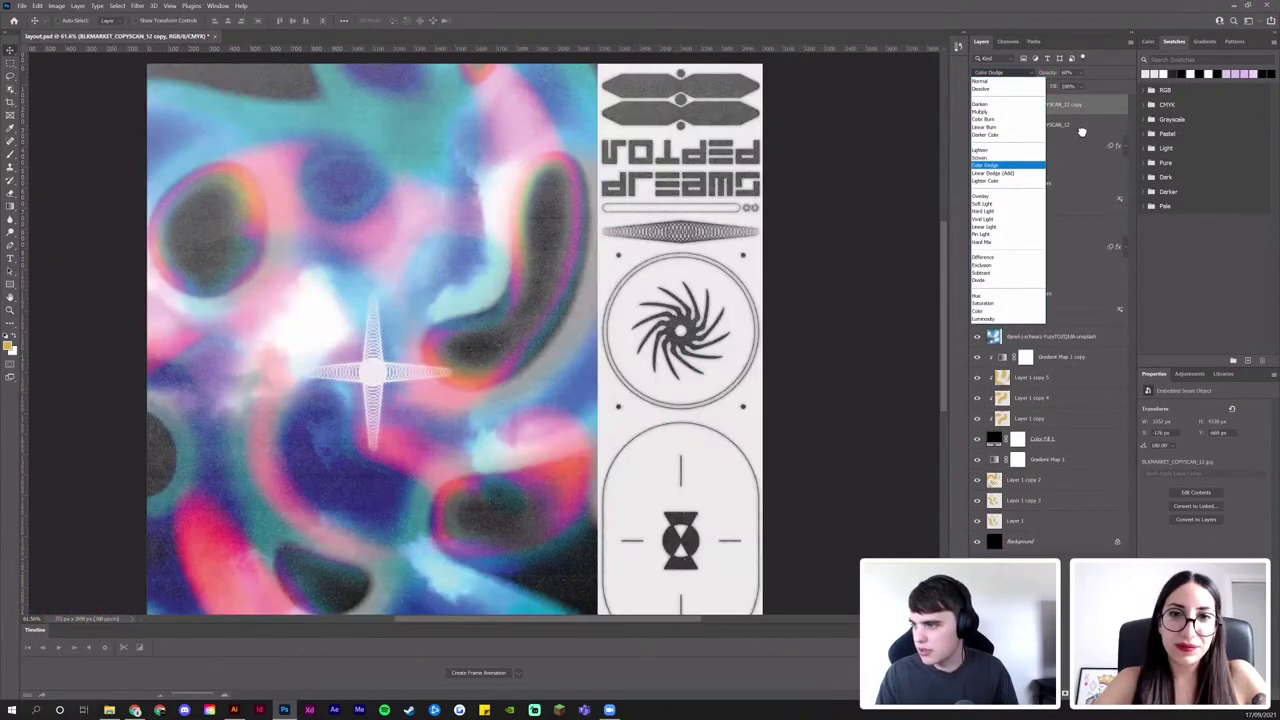
{"action": "key", "text": "Return"}
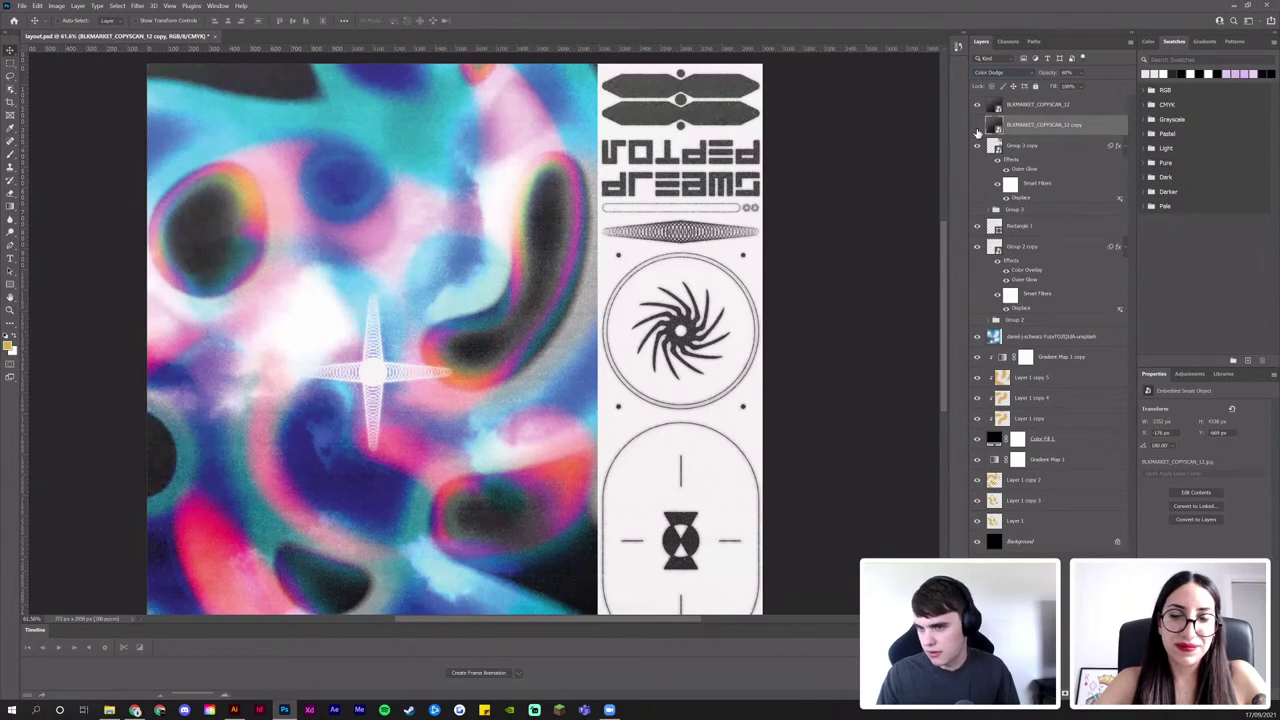
Compare the poster with the Color Dodge copyscan copy shown and hidden, and delete that copy
{"action": "left_click", "coordinate": [978, 126]}
{"action": "left_click", "coordinate": [978, 128]}
{"action": "left_click", "coordinate": [978, 128]}
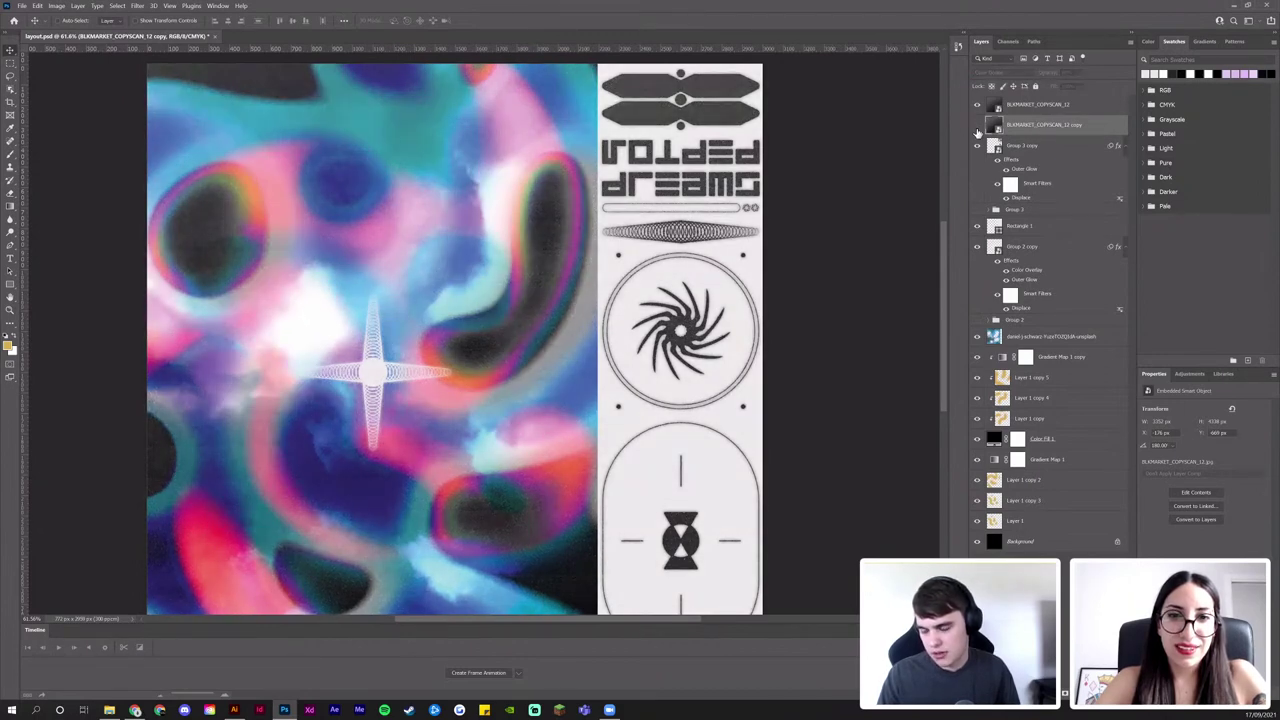
{"action": "left_click", "coordinate": [978, 127]}
{"action": "left_click", "coordinate": [978, 127]}
{"action": "left_click", "coordinate": [978, 127]}
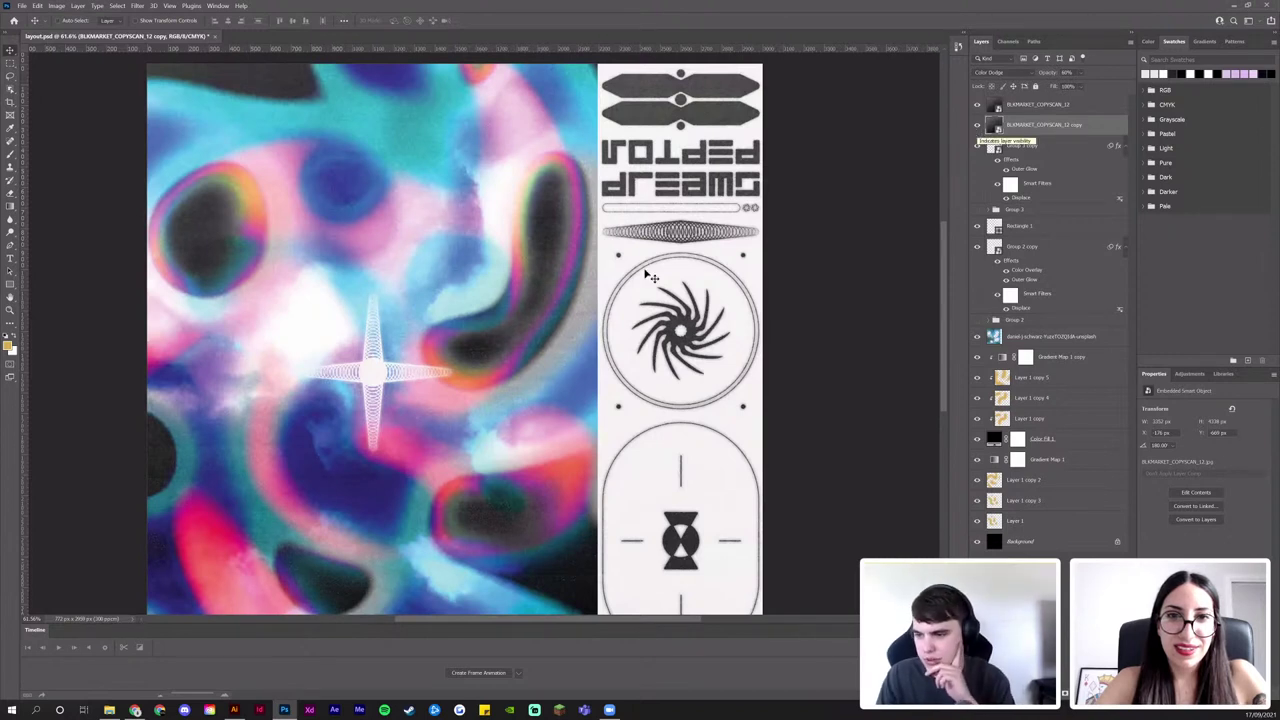
{"action": "key", "text": "Delete"}
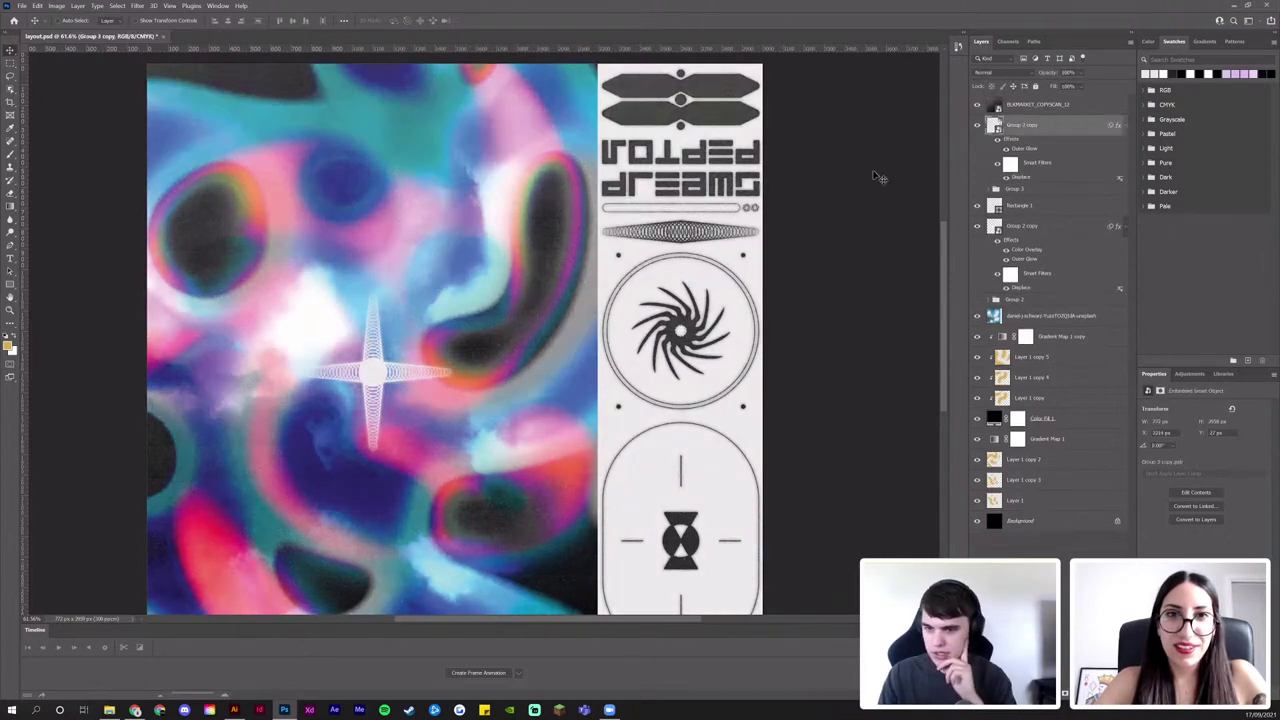
Try a Hue/Saturation adjustment above the unsplash image layer, shifting the abstract artwork's hue towards purple and orange, and delete the adjustment
{"action": "key", "text": "z"}
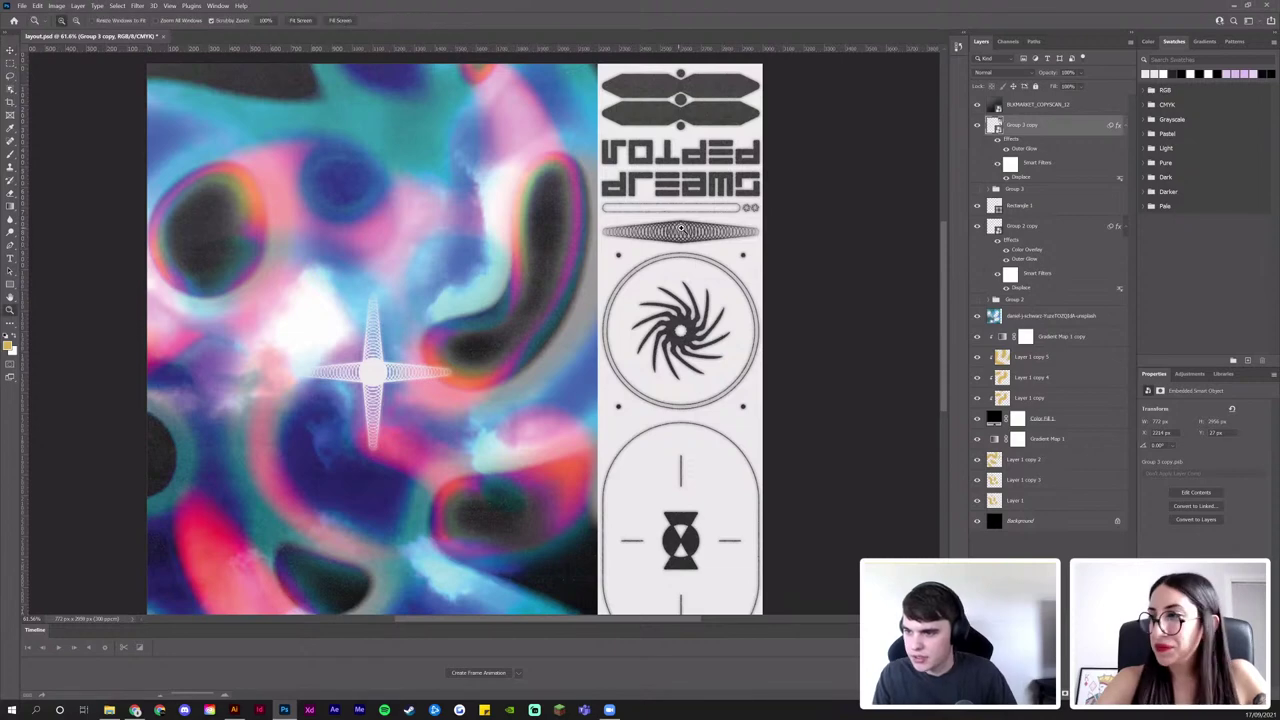
{"action": "left_click_drag", "start_coordinate": [668, 246], "coordinate": [668, 320]}
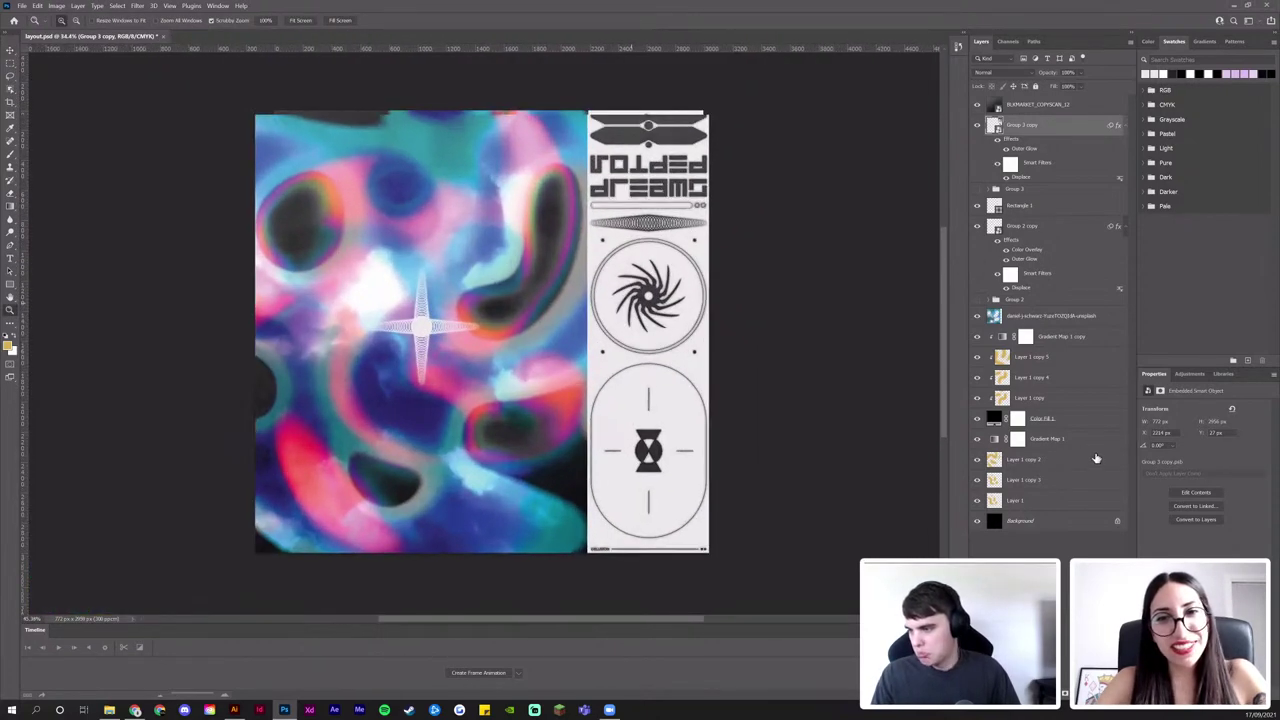
{"action": "left_click", "coordinate": [1076, 438]}
{"action": "left_click", "coordinate": [1062, 316]}
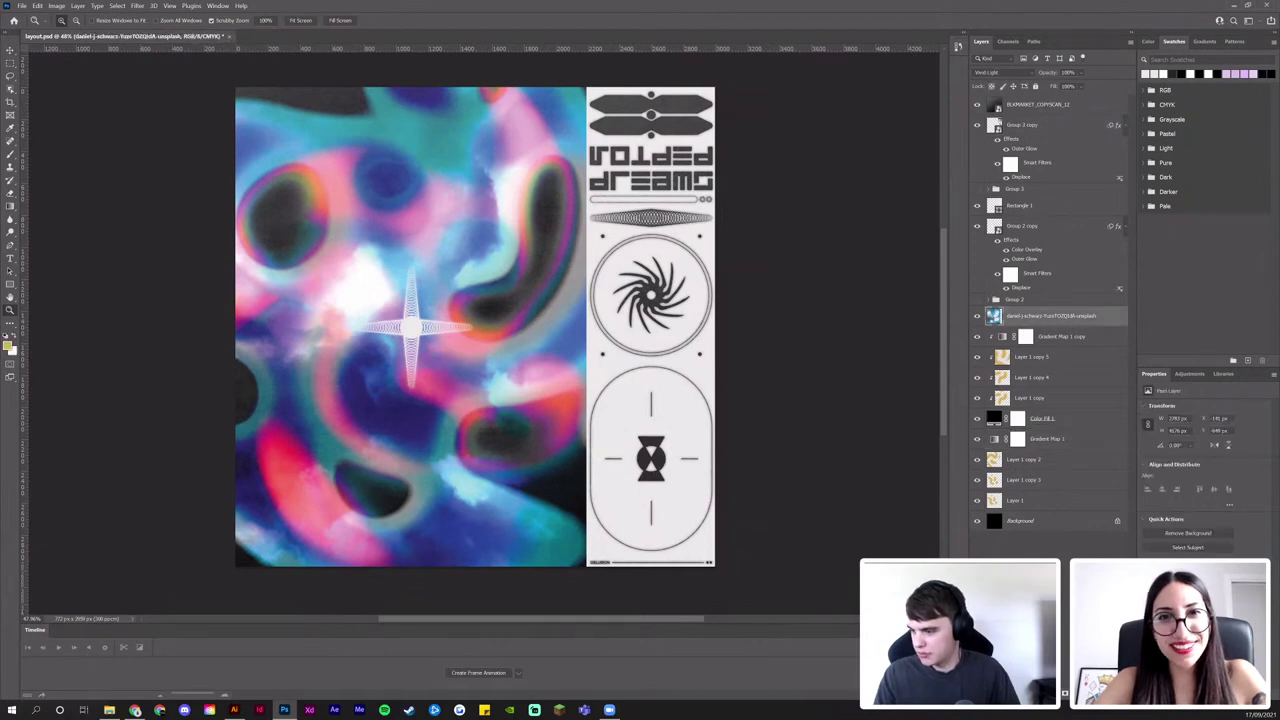
{"action": "left_click", "coordinate": [1077, 693]}
{"action": "left_click", "coordinate": [1108, 593]}
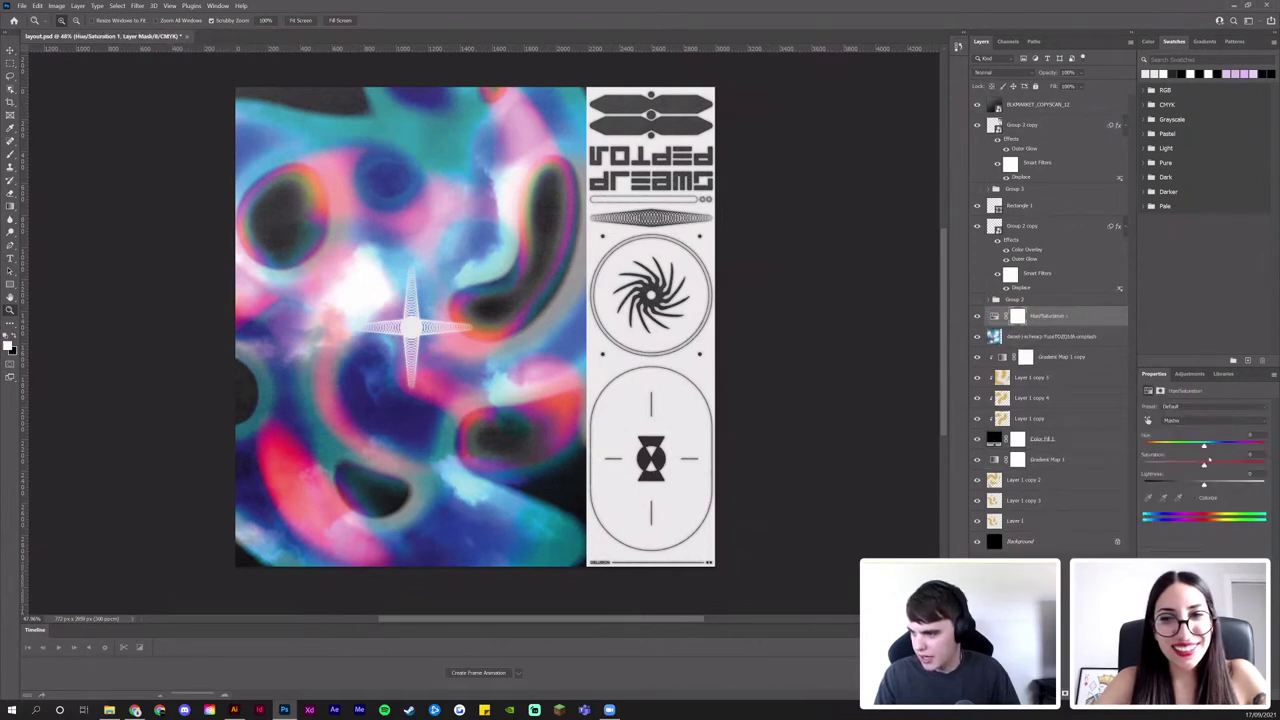
{"action": "left_click_drag", "start_coordinate": [1203, 445], "coordinate": [1228, 420]}
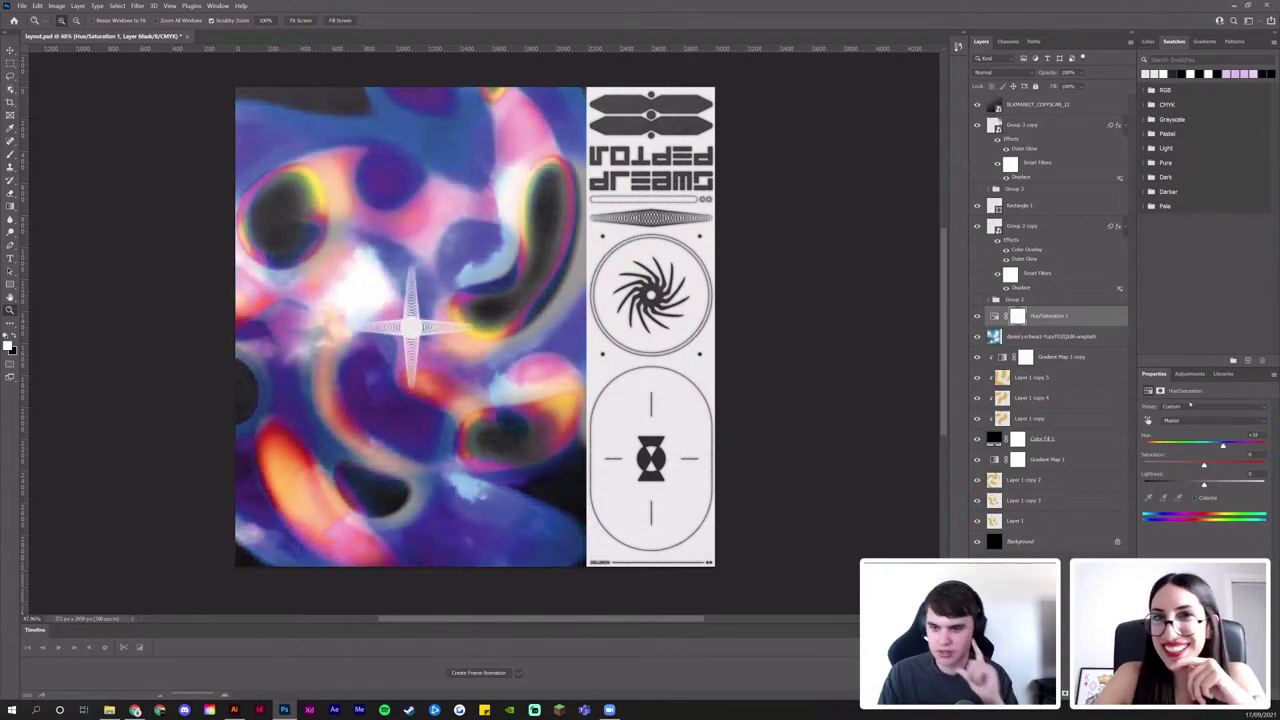
{"action": "key", "text": "Delete"}
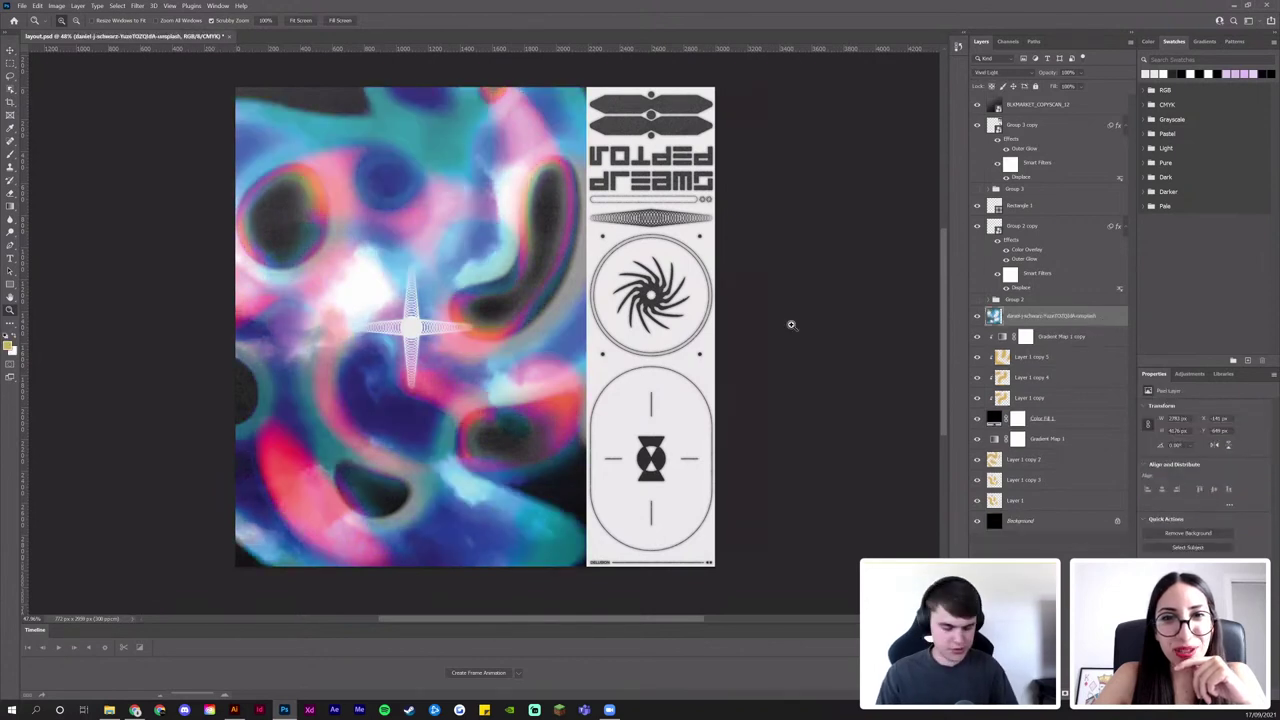
Set the area around the canvas to black and close the Timeline to present the whole poster
{"action": "right_click", "coordinate": [862, 214]}
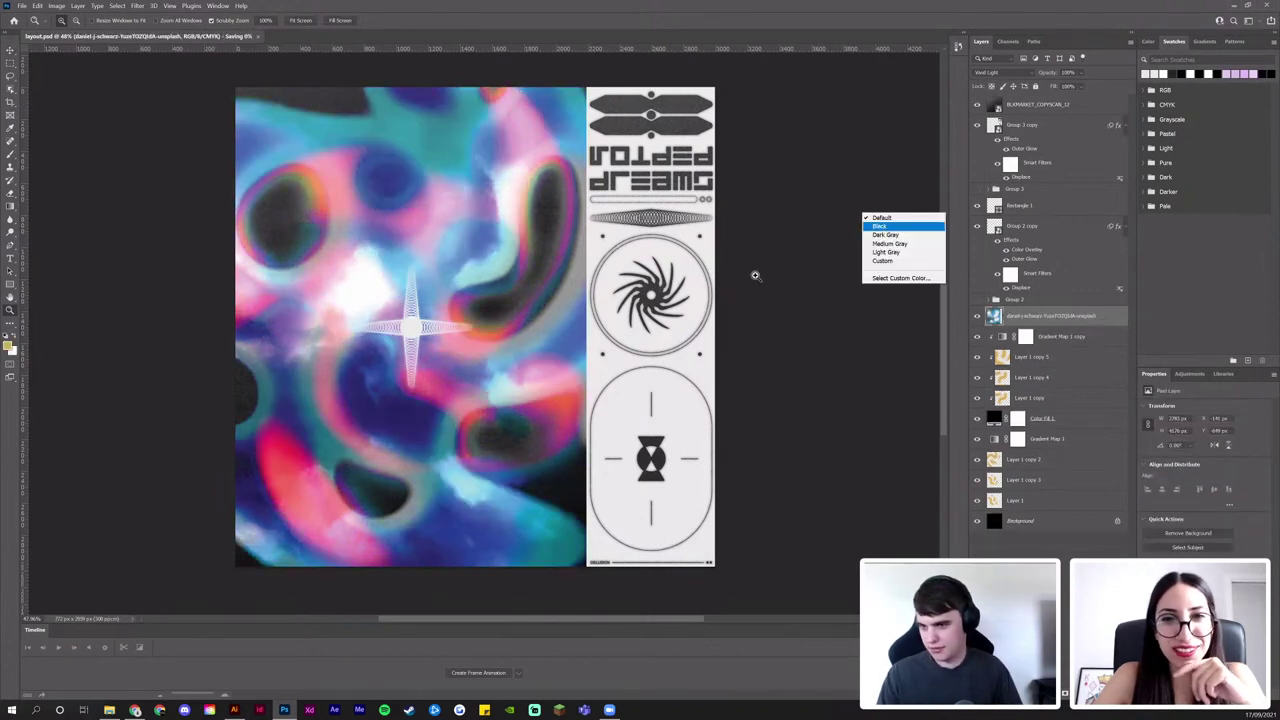
{"action": "left_click", "coordinate": [885, 227]}
{"action": "left_click_drag", "start_coordinate": [345, 224], "coordinate": [325, 224]}
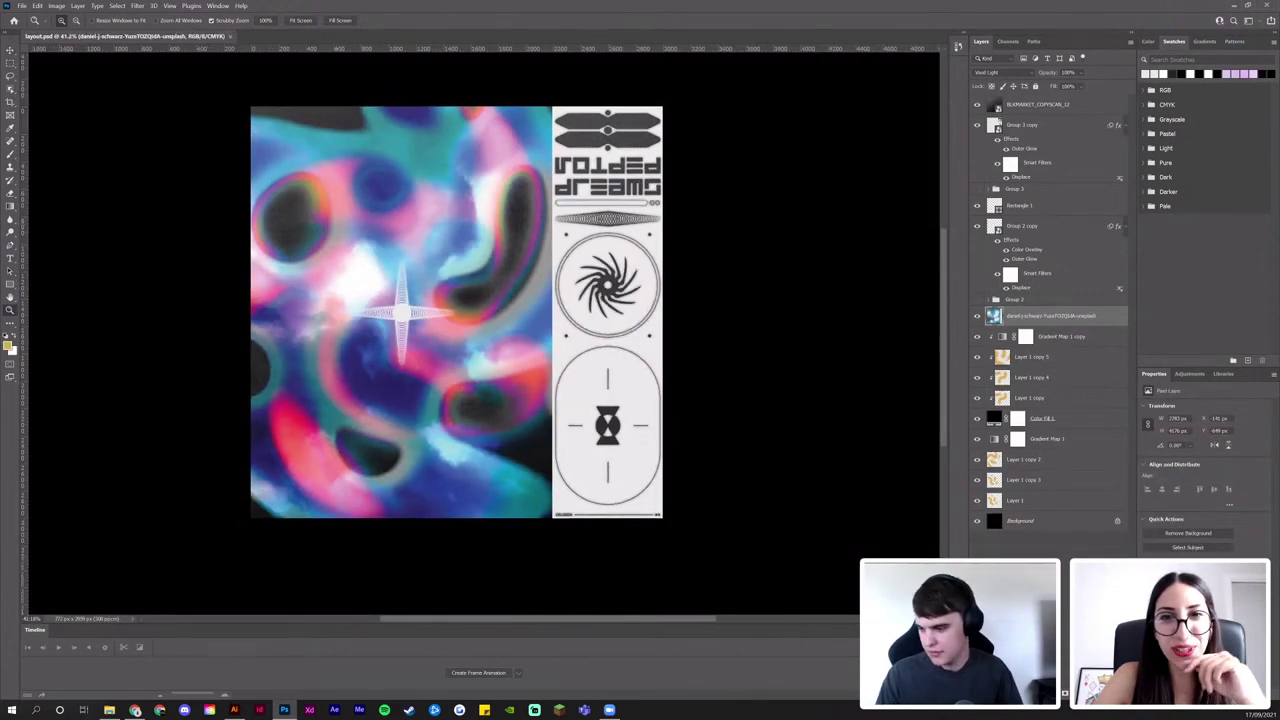
{"action": "left_click", "coordinate": [942, 630]}
{"action": "left_click", "coordinate": [968, 610]}
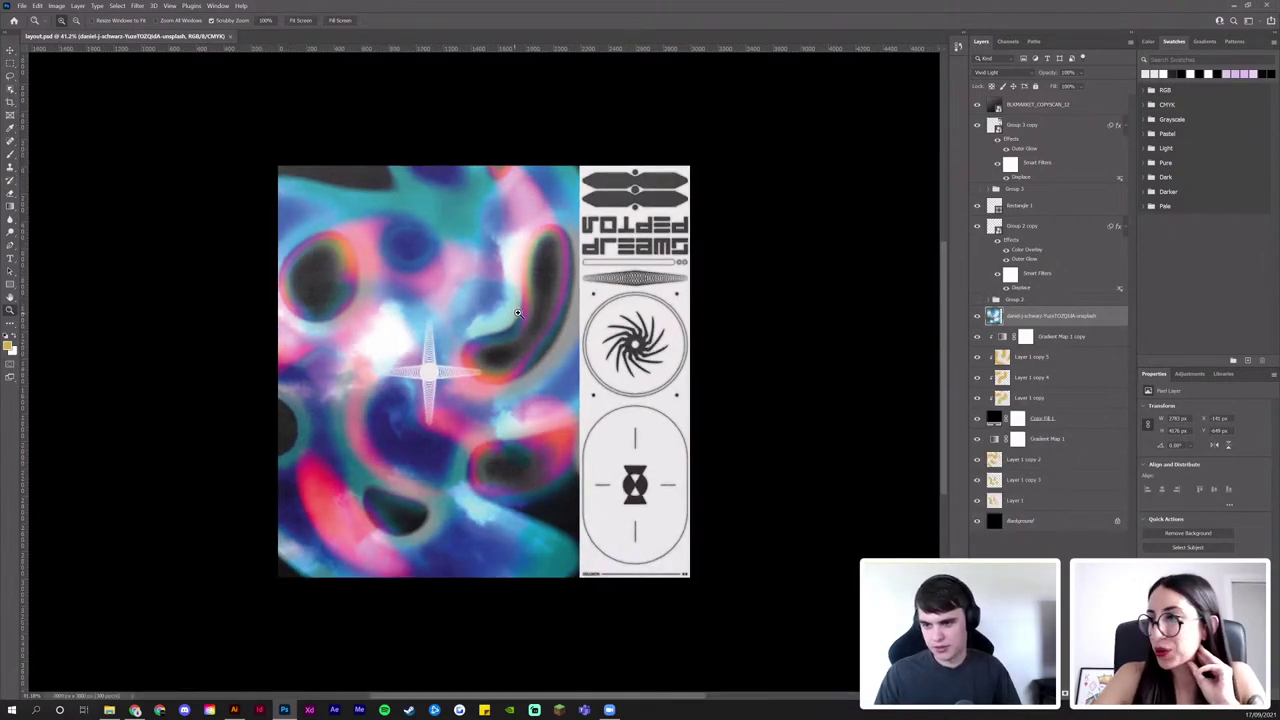
{"action": "scroll", "coordinate": [518, 313], "scroll_direction": "up", "scroll_amount": 2}
{"action": "left_click", "coordinate": [10, 50]}
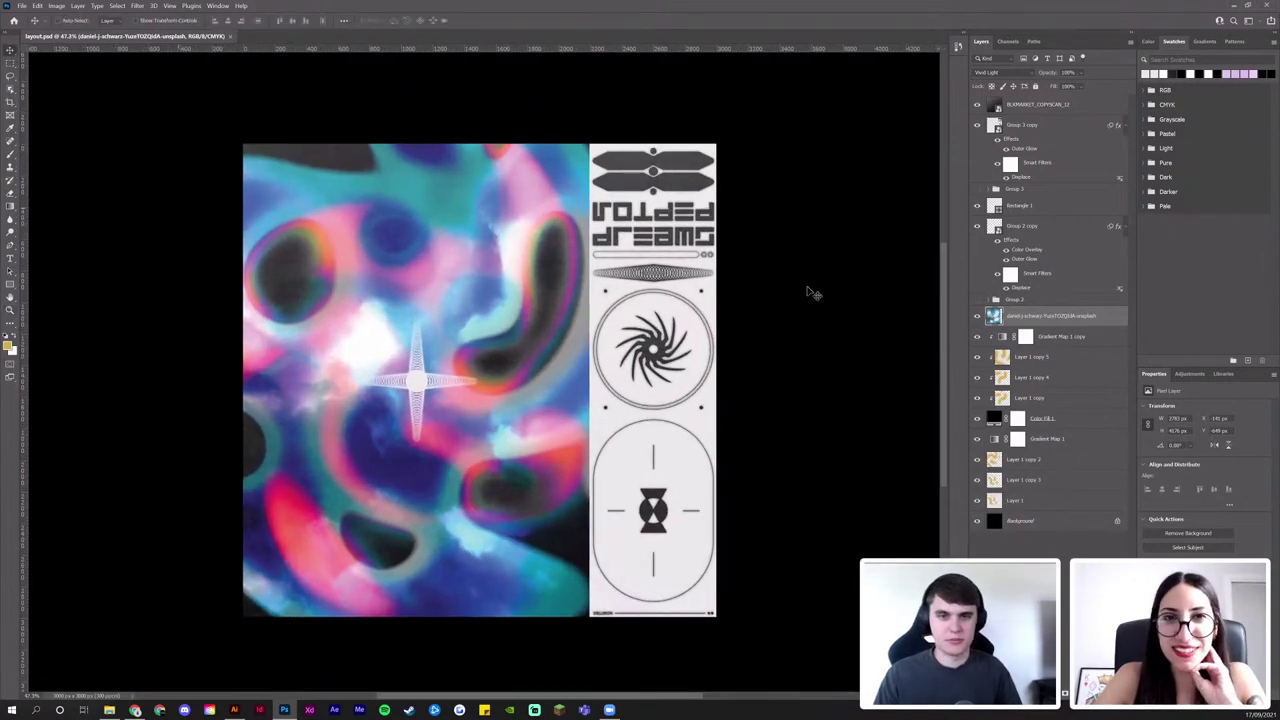